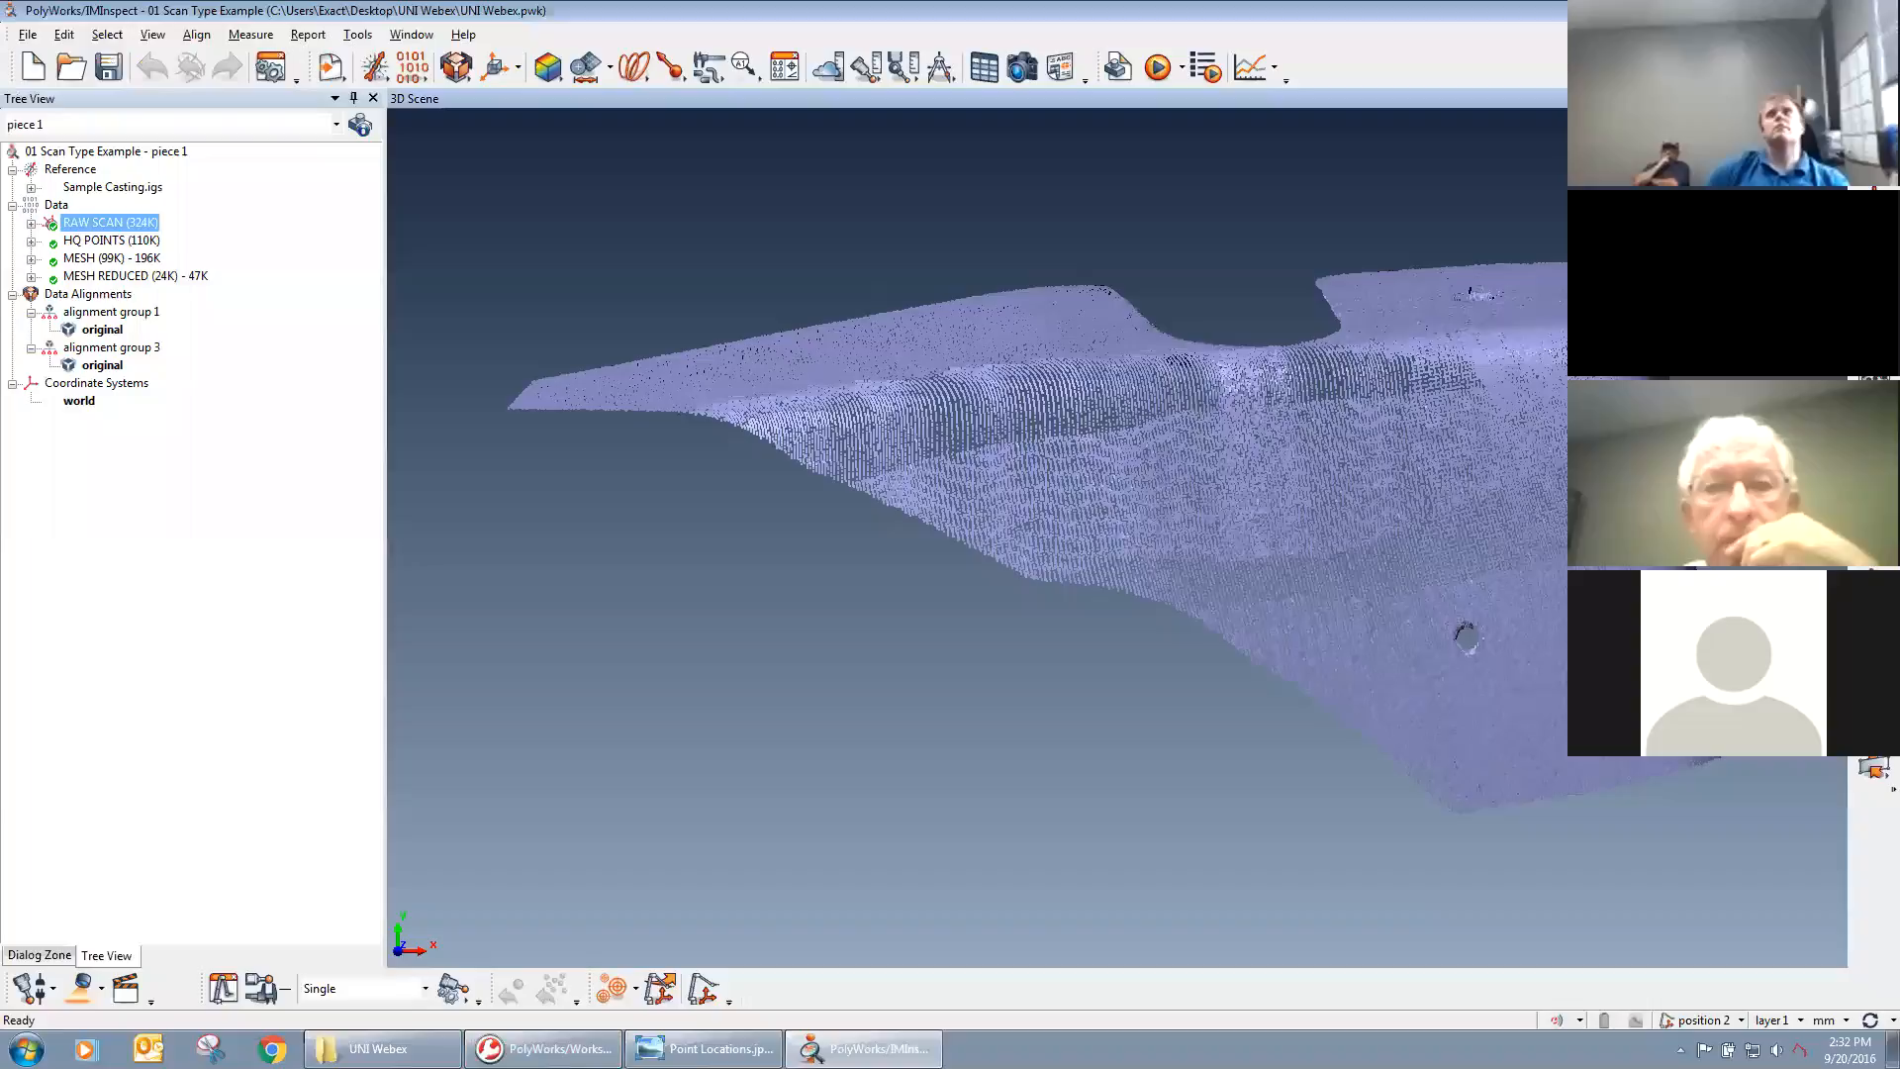
Open the laser scan settings to view the data type and scanning profile, then close them.
{"action": "left_click_drag", "start_coordinate": [1465, 634], "coordinate": [1421, 675]}
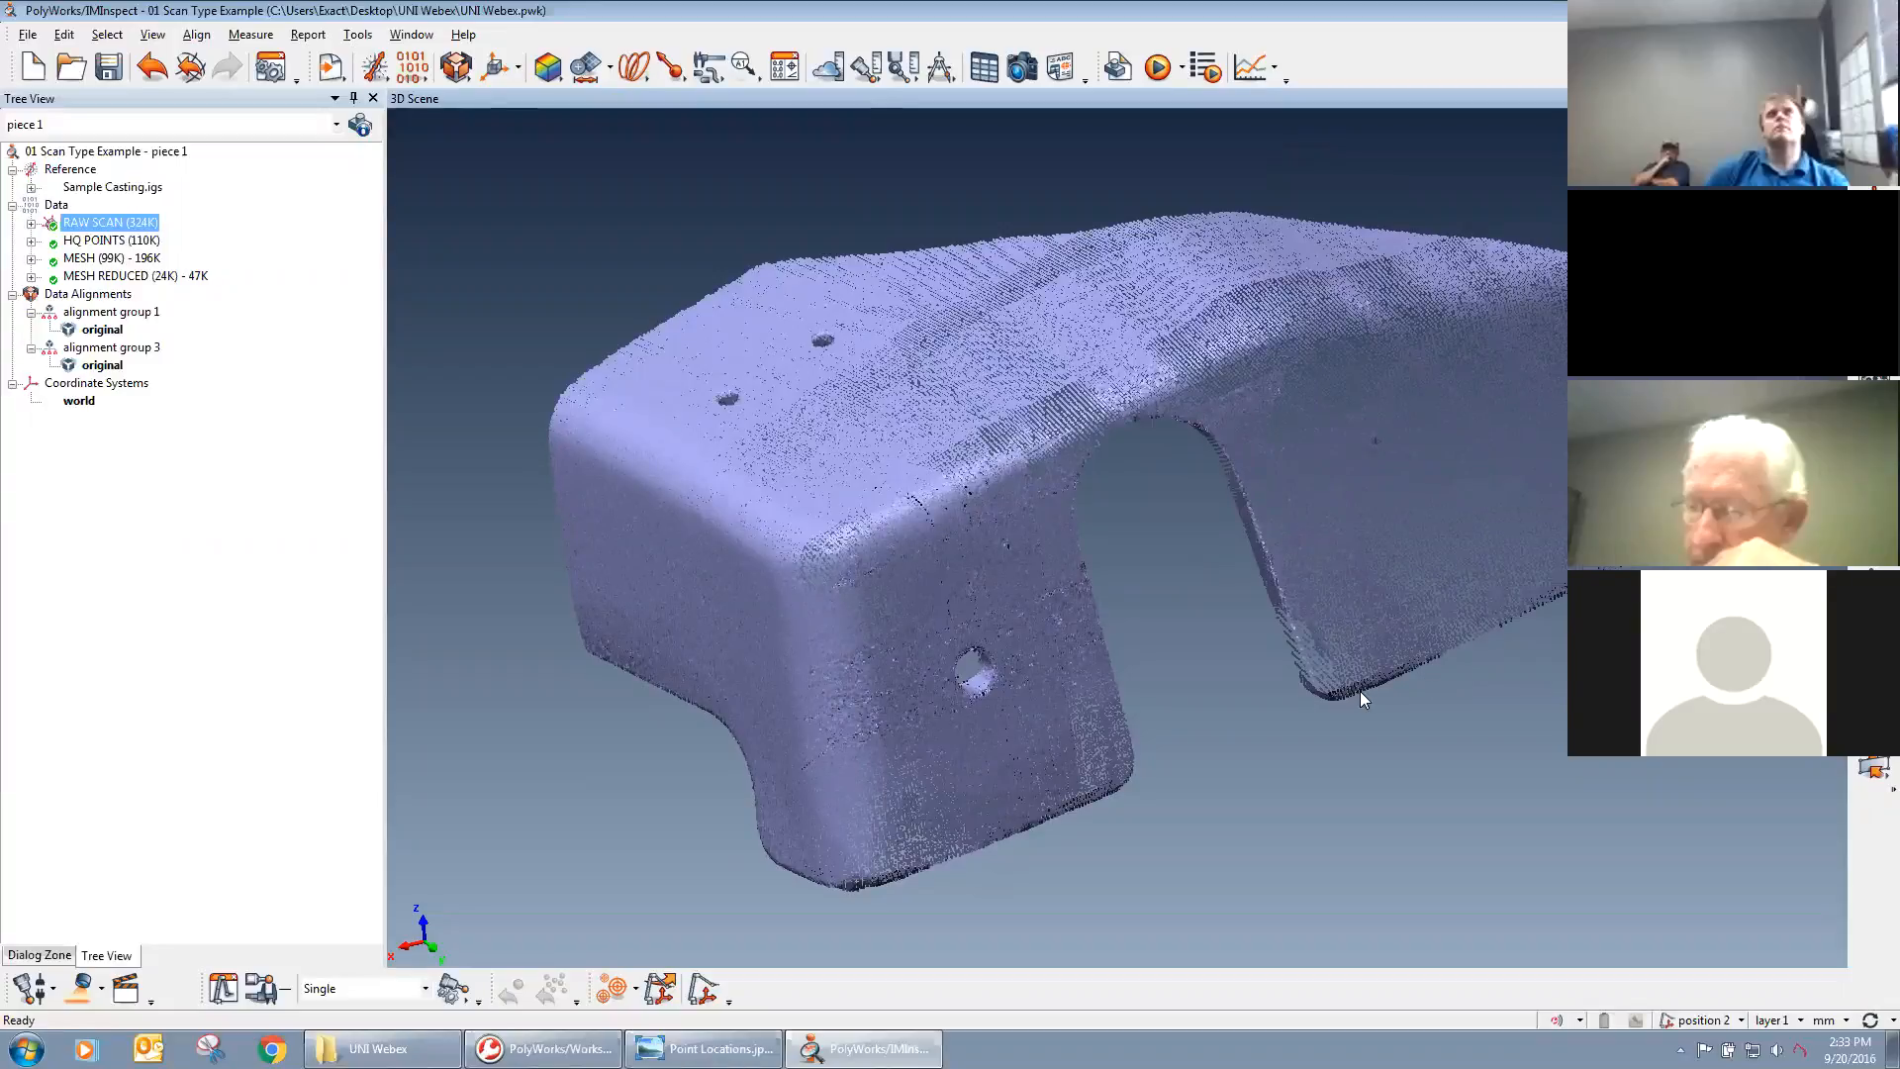
{"action": "left_click", "coordinate": [79, 988]}
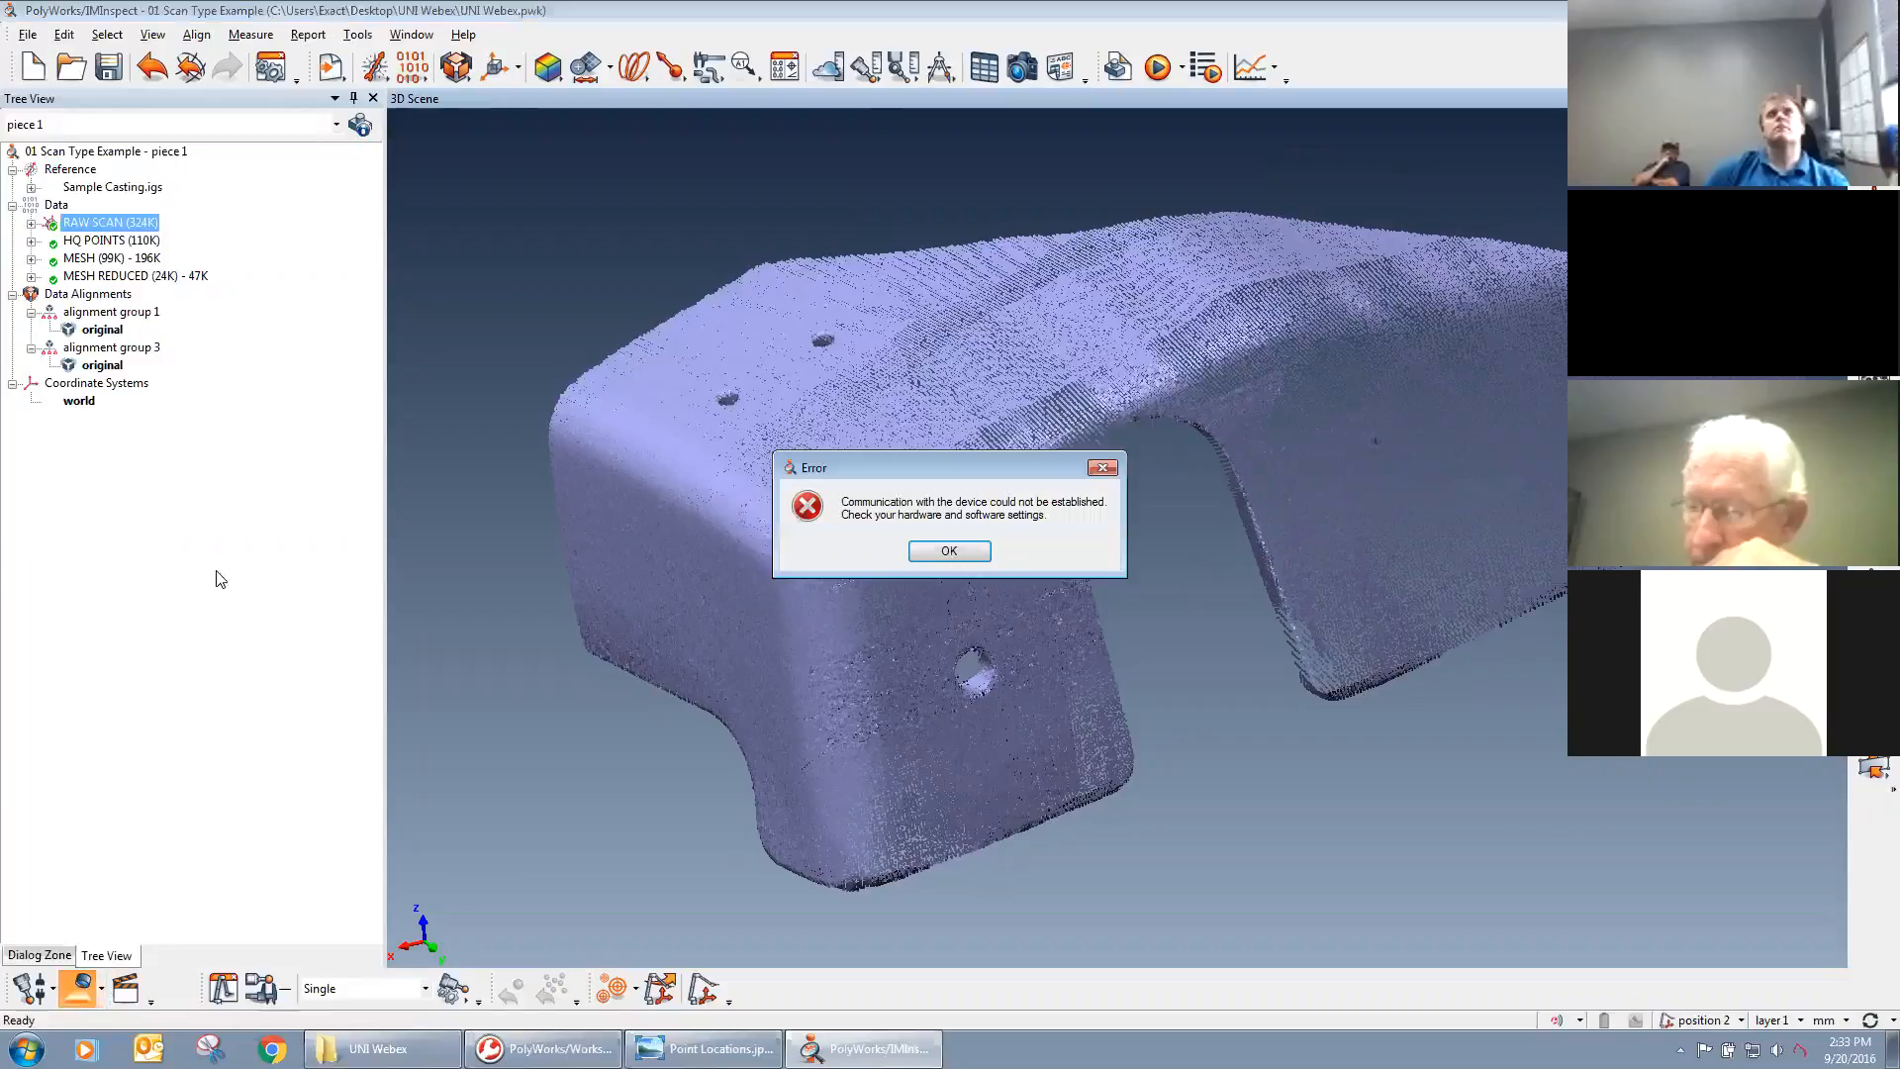
{"action": "left_click", "coordinate": [949, 552]}
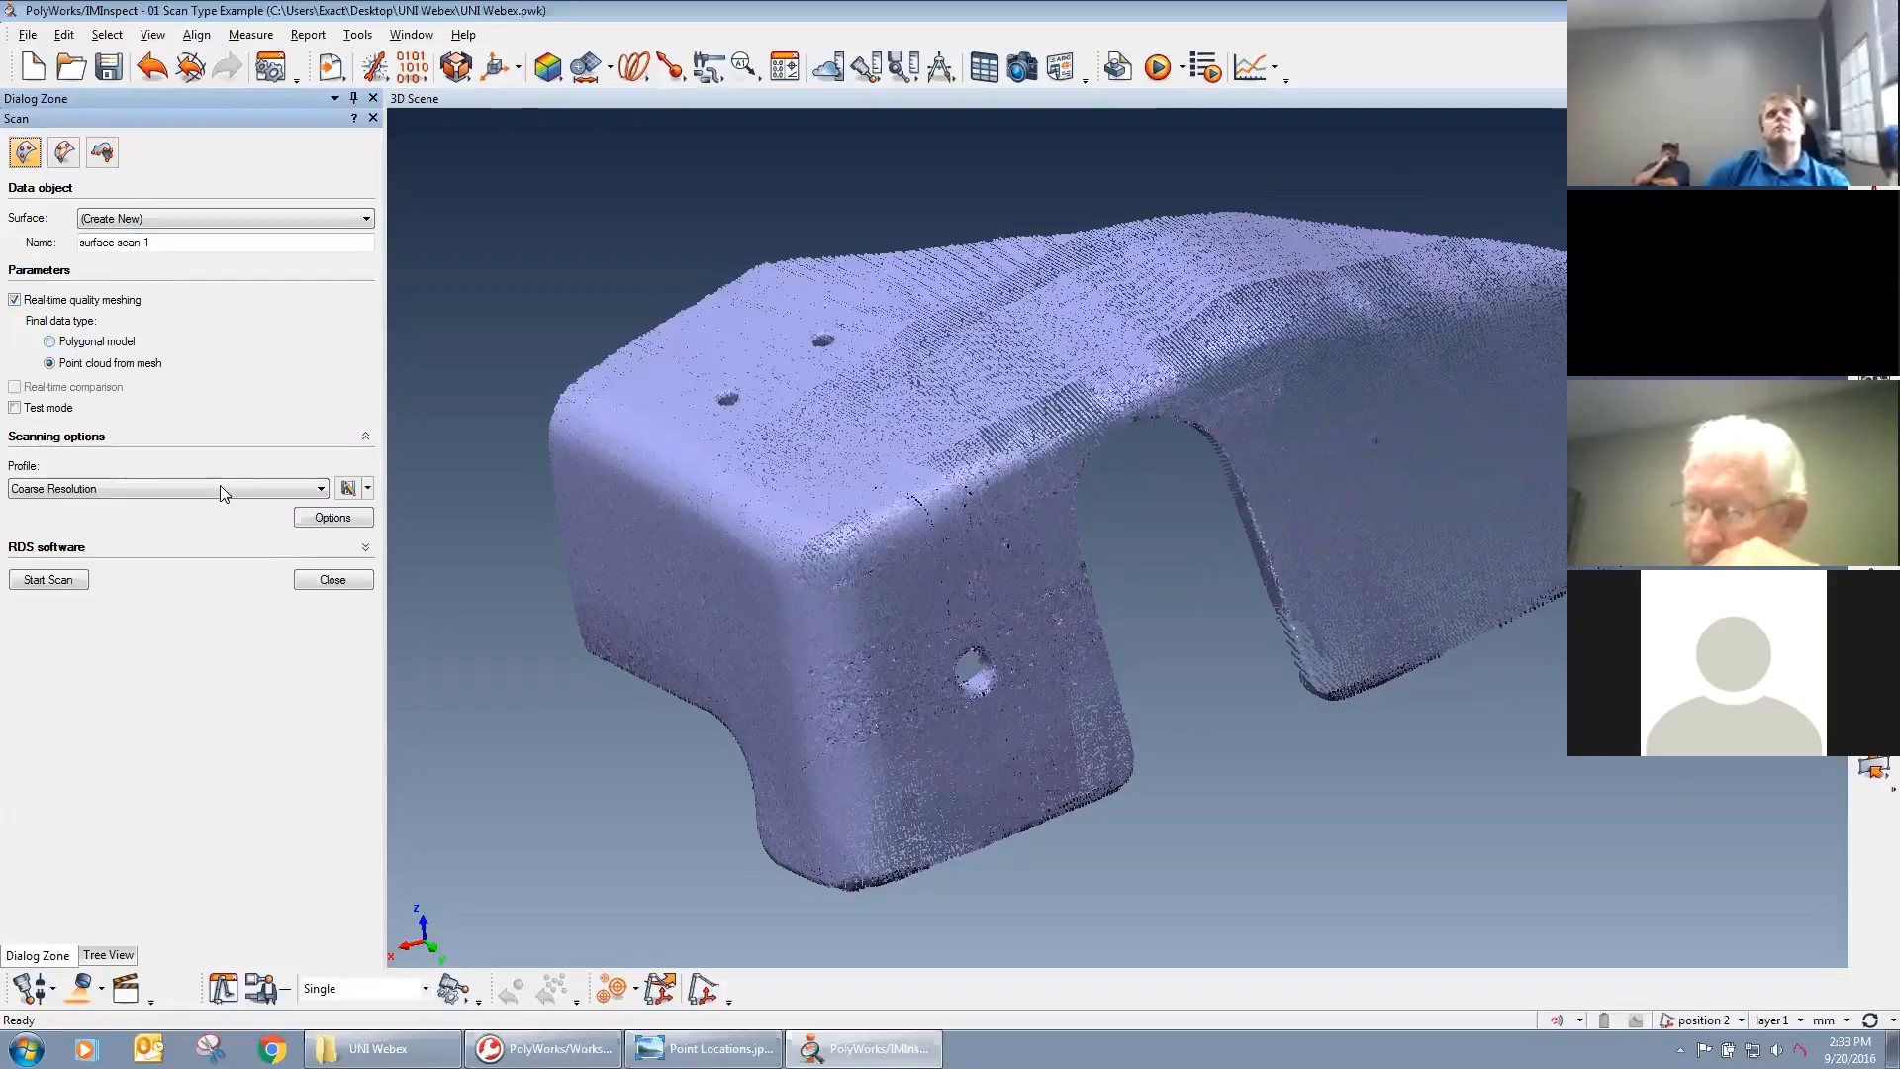
{"action": "left_click", "coordinate": [318, 582]}
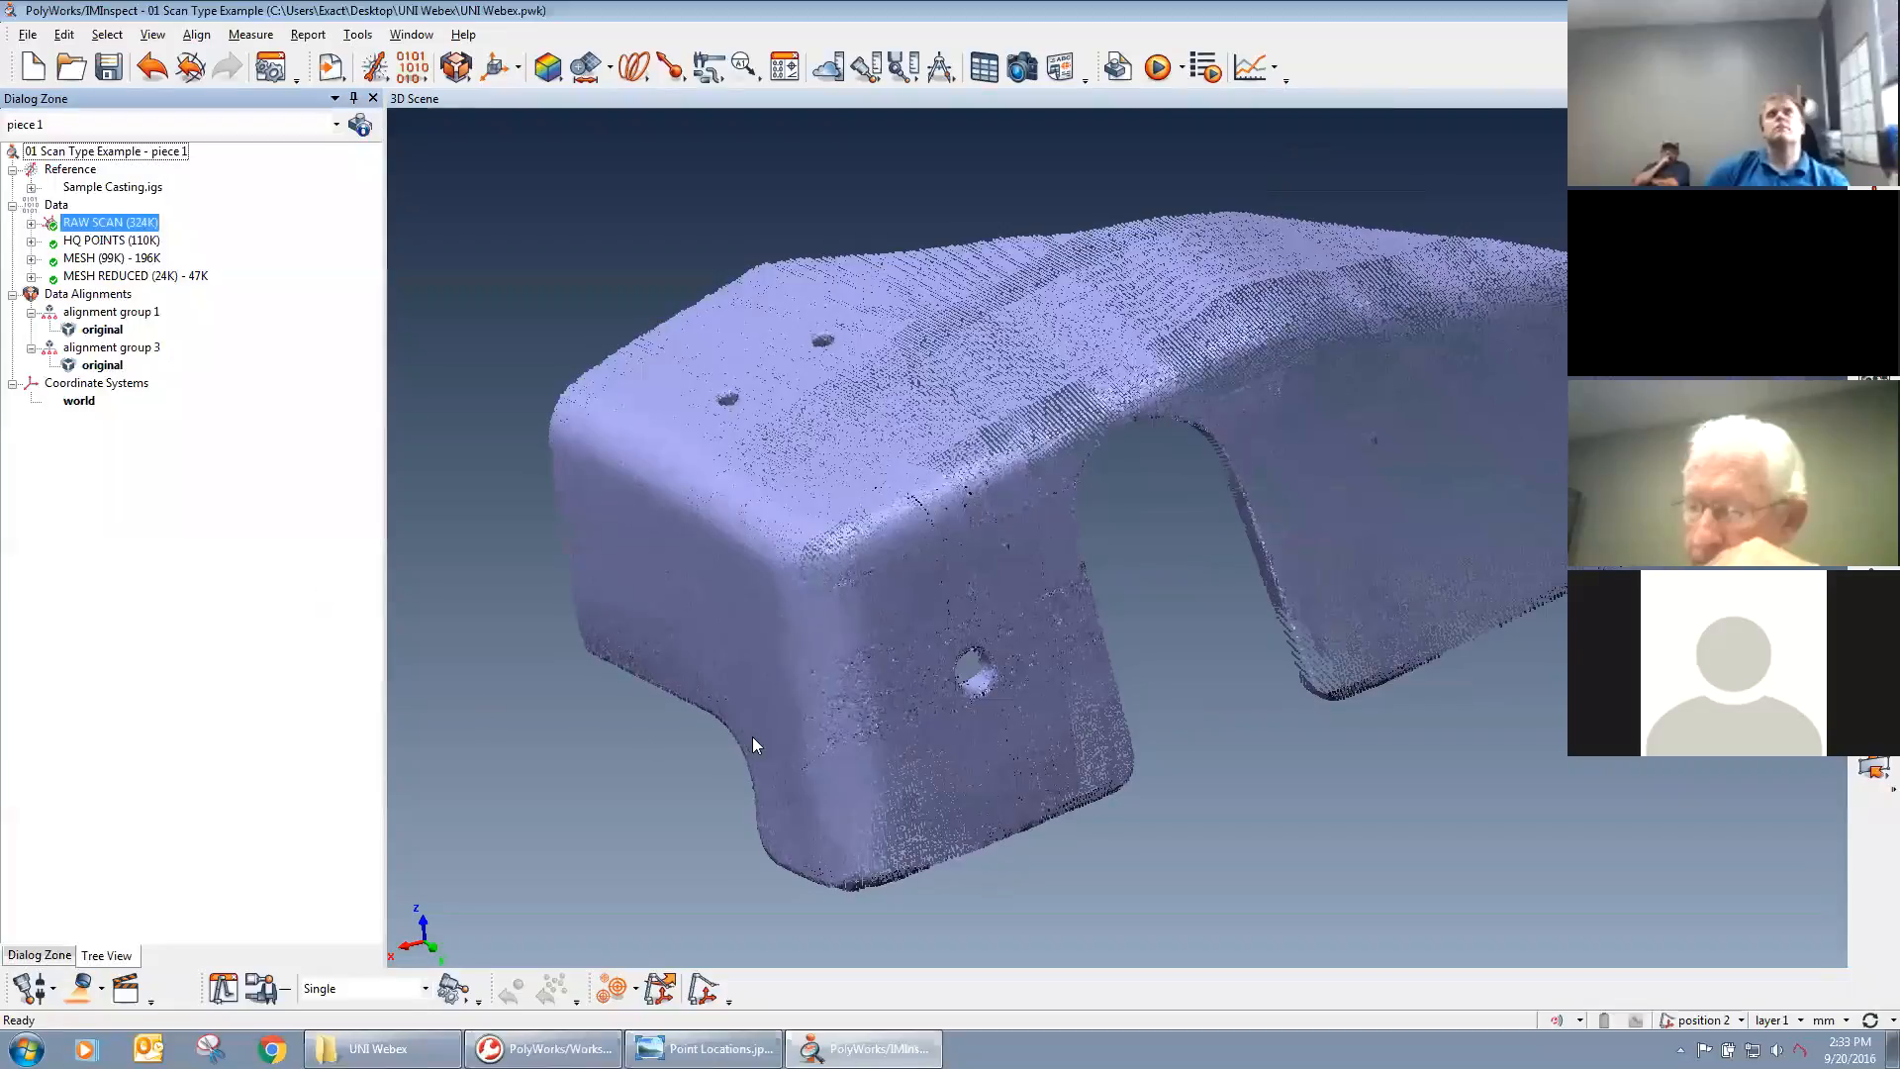
Examine the raw scan's point distribution and overlapping scan passes around the casting's corner and side hole.
{"action": "left_click_drag", "start_coordinate": [853, 776], "coordinate": [985, 632]}
{"action": "scroll", "coordinate": [985, 631], "scroll_direction": "up", "scroll_amount": 5}
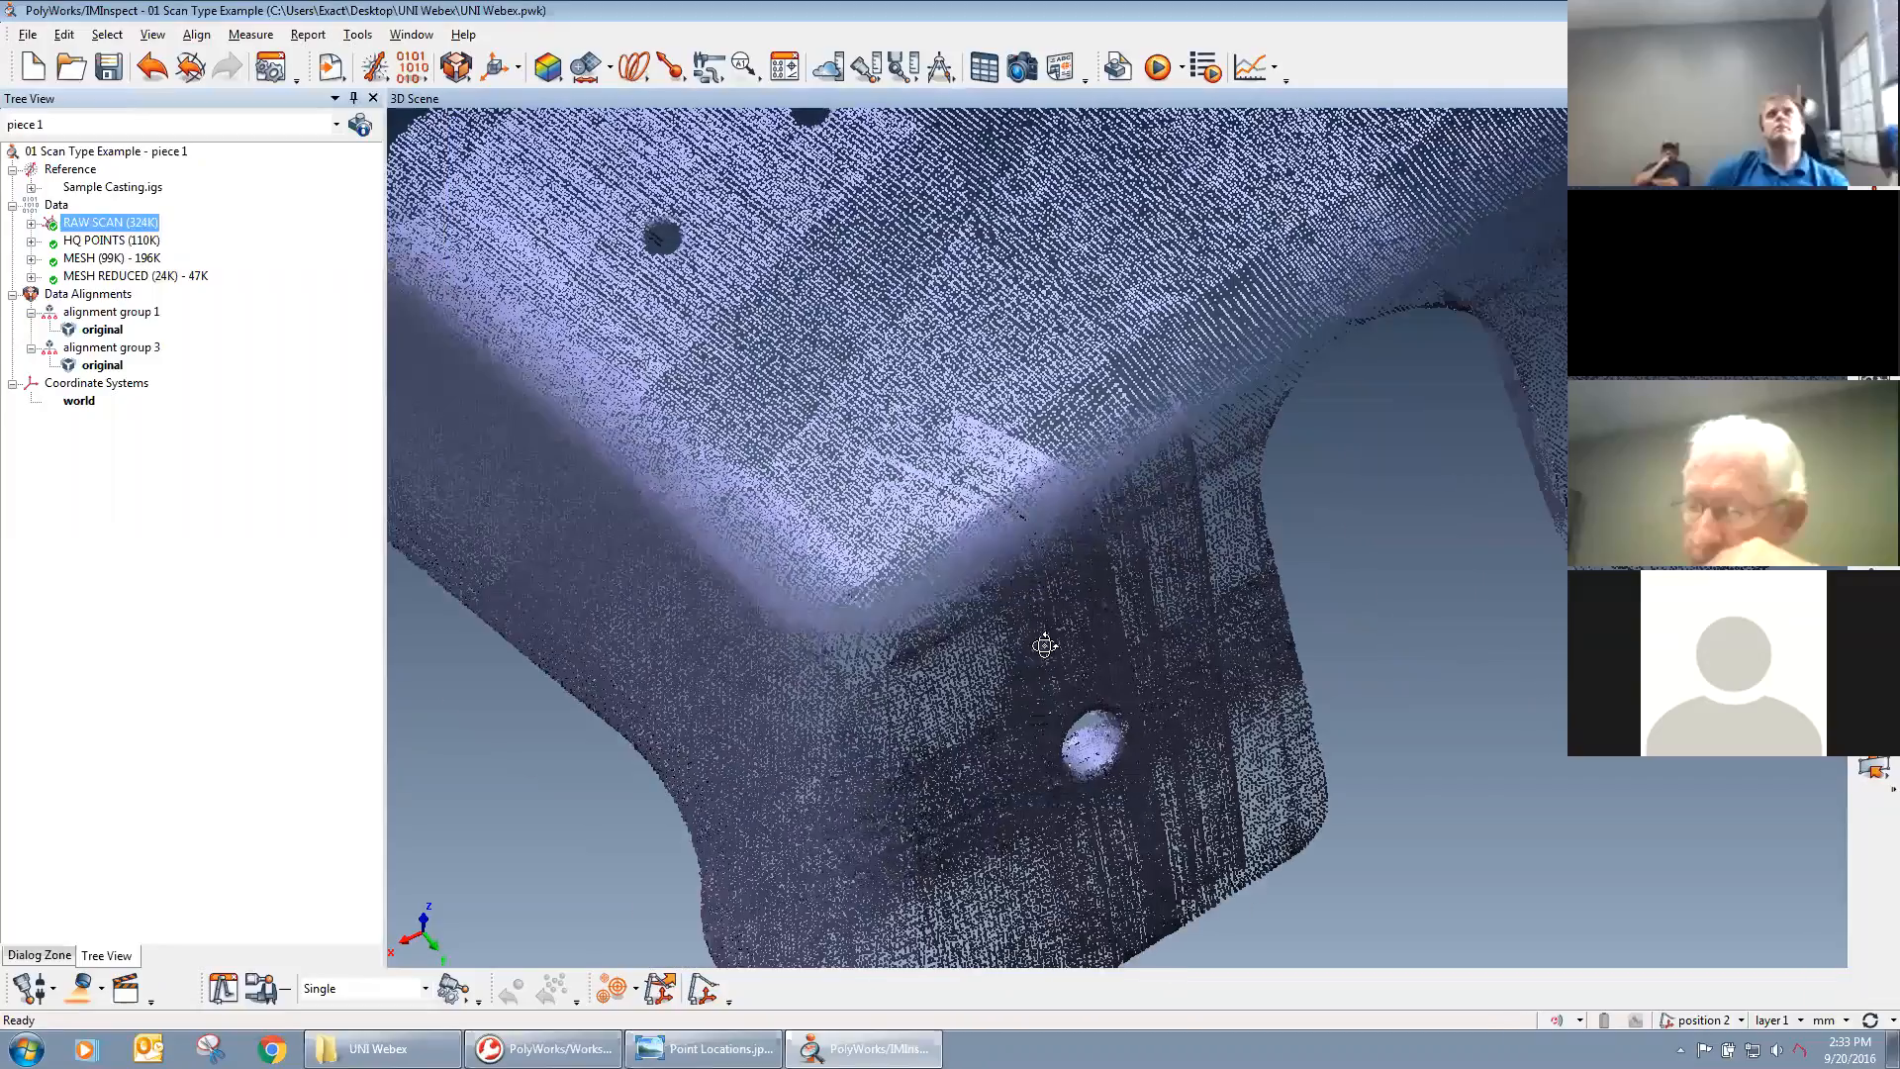
{"action": "scroll", "coordinate": [1095, 615], "scroll_direction": "up", "scroll_amount": 3}
{"action": "left_click_drag", "start_coordinate": [1303, 547], "coordinate": [1329, 532]}
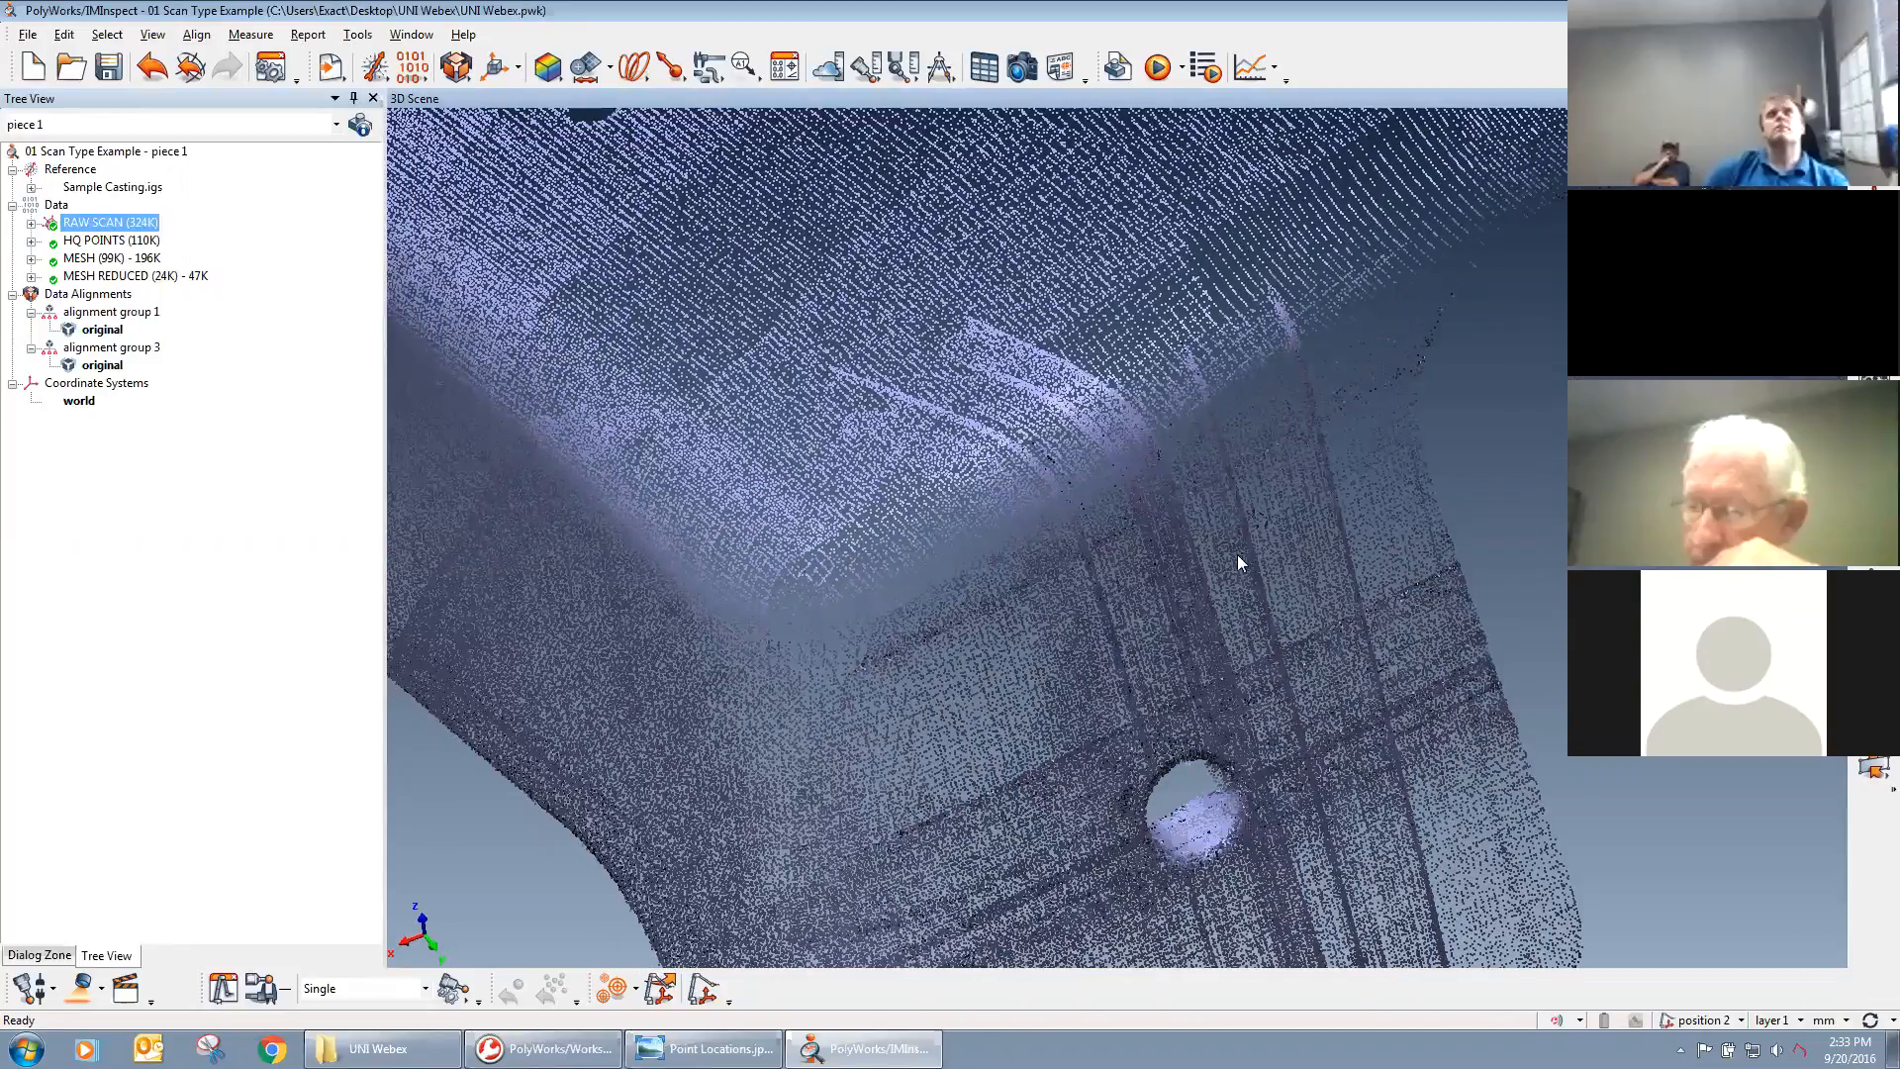
{"action": "left_click_drag", "start_coordinate": [1089, 696], "coordinate": [803, 208]}
{"action": "left_click_drag", "start_coordinate": [944, 389], "coordinate": [1291, 832]}
{"action": "right_click_drag", "start_coordinate": [1272, 816], "coordinate": [1129, 659]}
{"action": "middle_click_drag", "start_coordinate": [1130, 635], "coordinate": [1067, 610]}
{"action": "right_click_drag", "start_coordinate": [1067, 613], "coordinate": [1079, 704]}
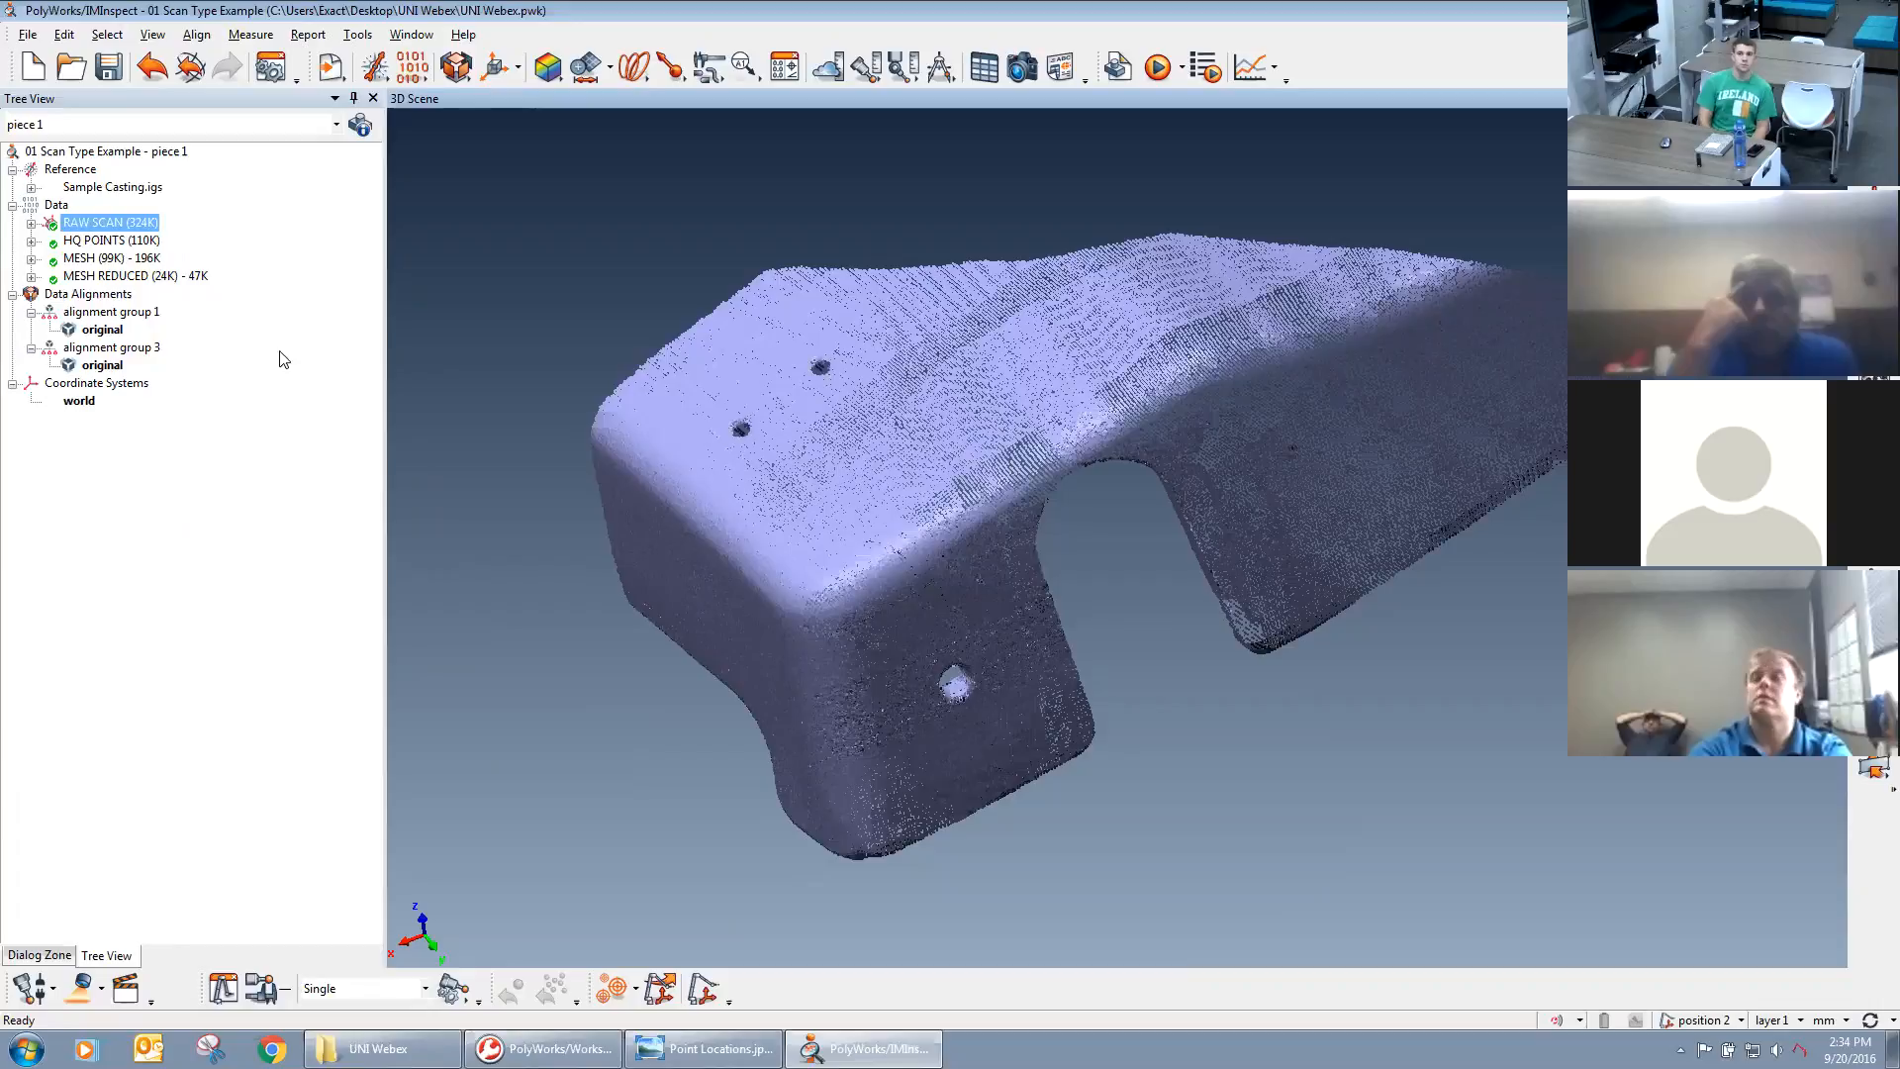
Display the HQ POINTS data object and hide RAW SCAN.
{"action": "middle_click", "coordinate": [78, 241]}
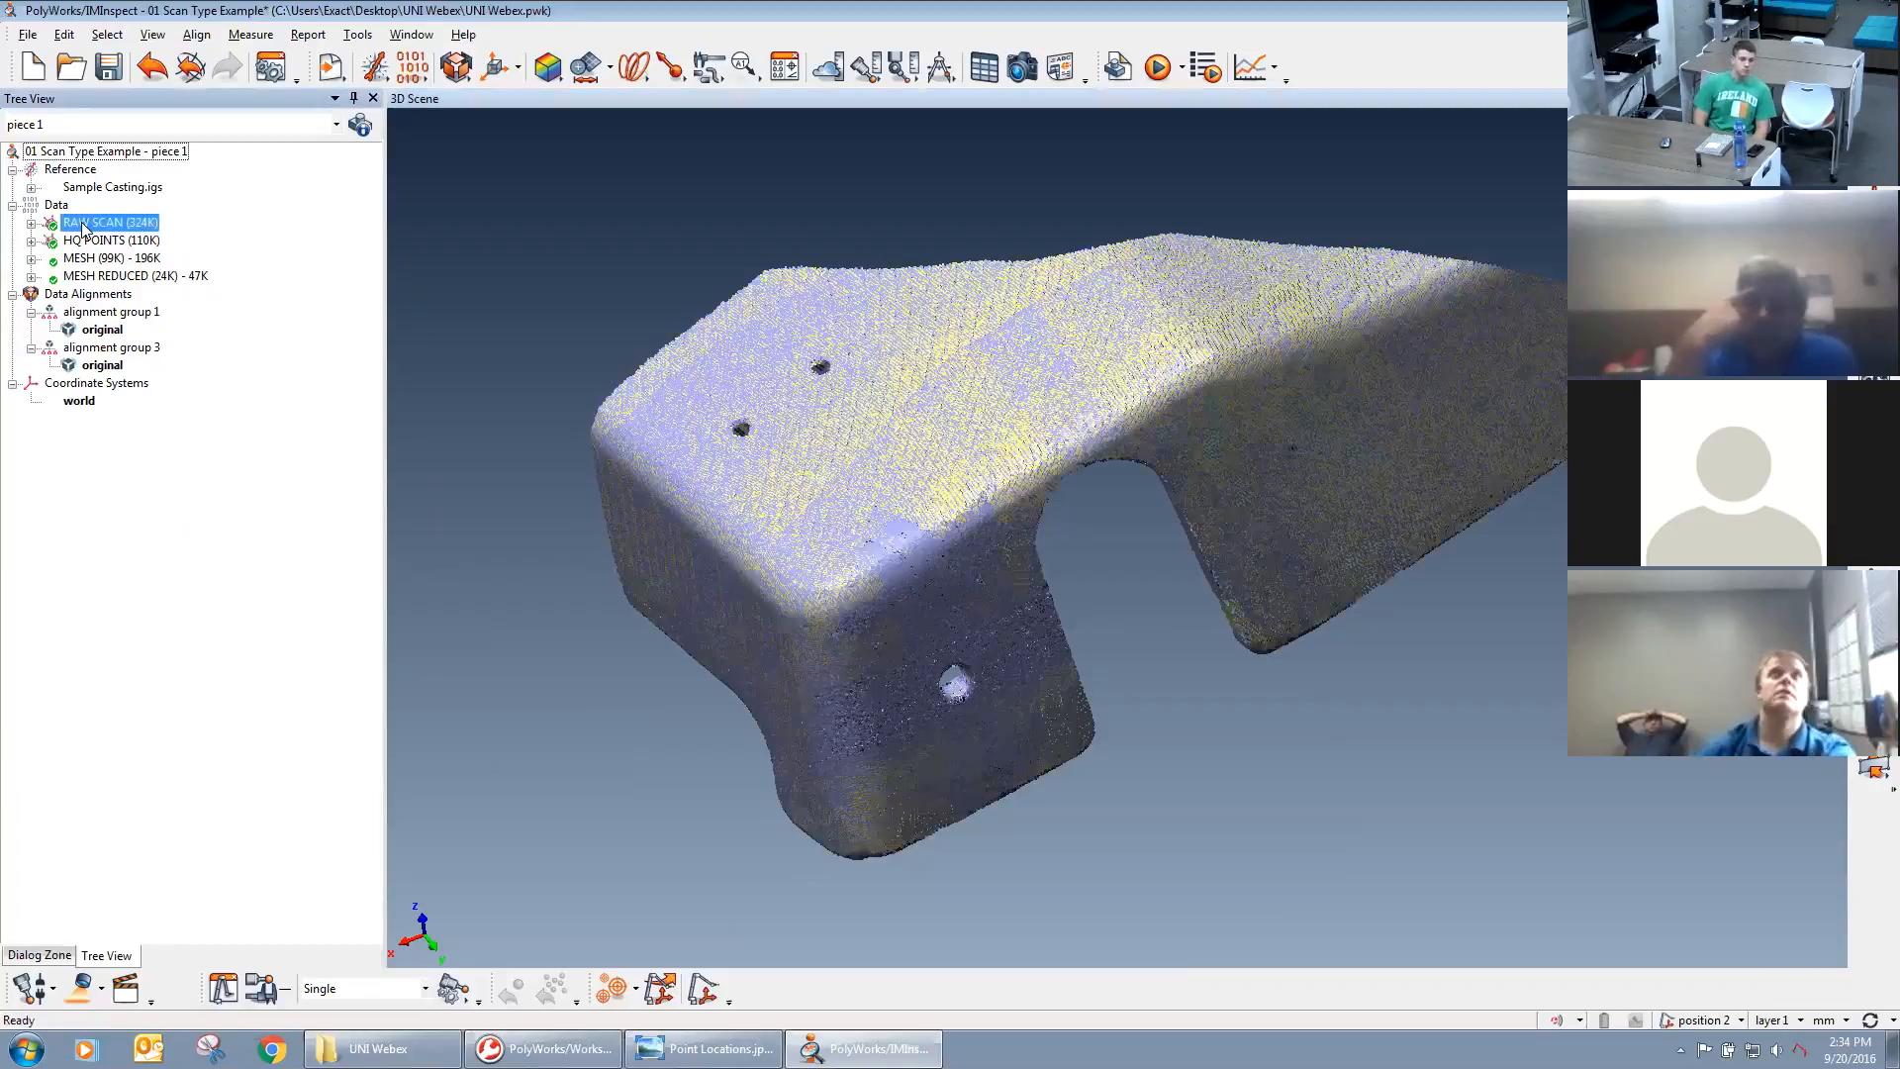
{"action": "middle_click", "coordinate": [85, 227]}
{"action": "middle_click_drag", "start_coordinate": [913, 602], "coordinate": [978, 594]}
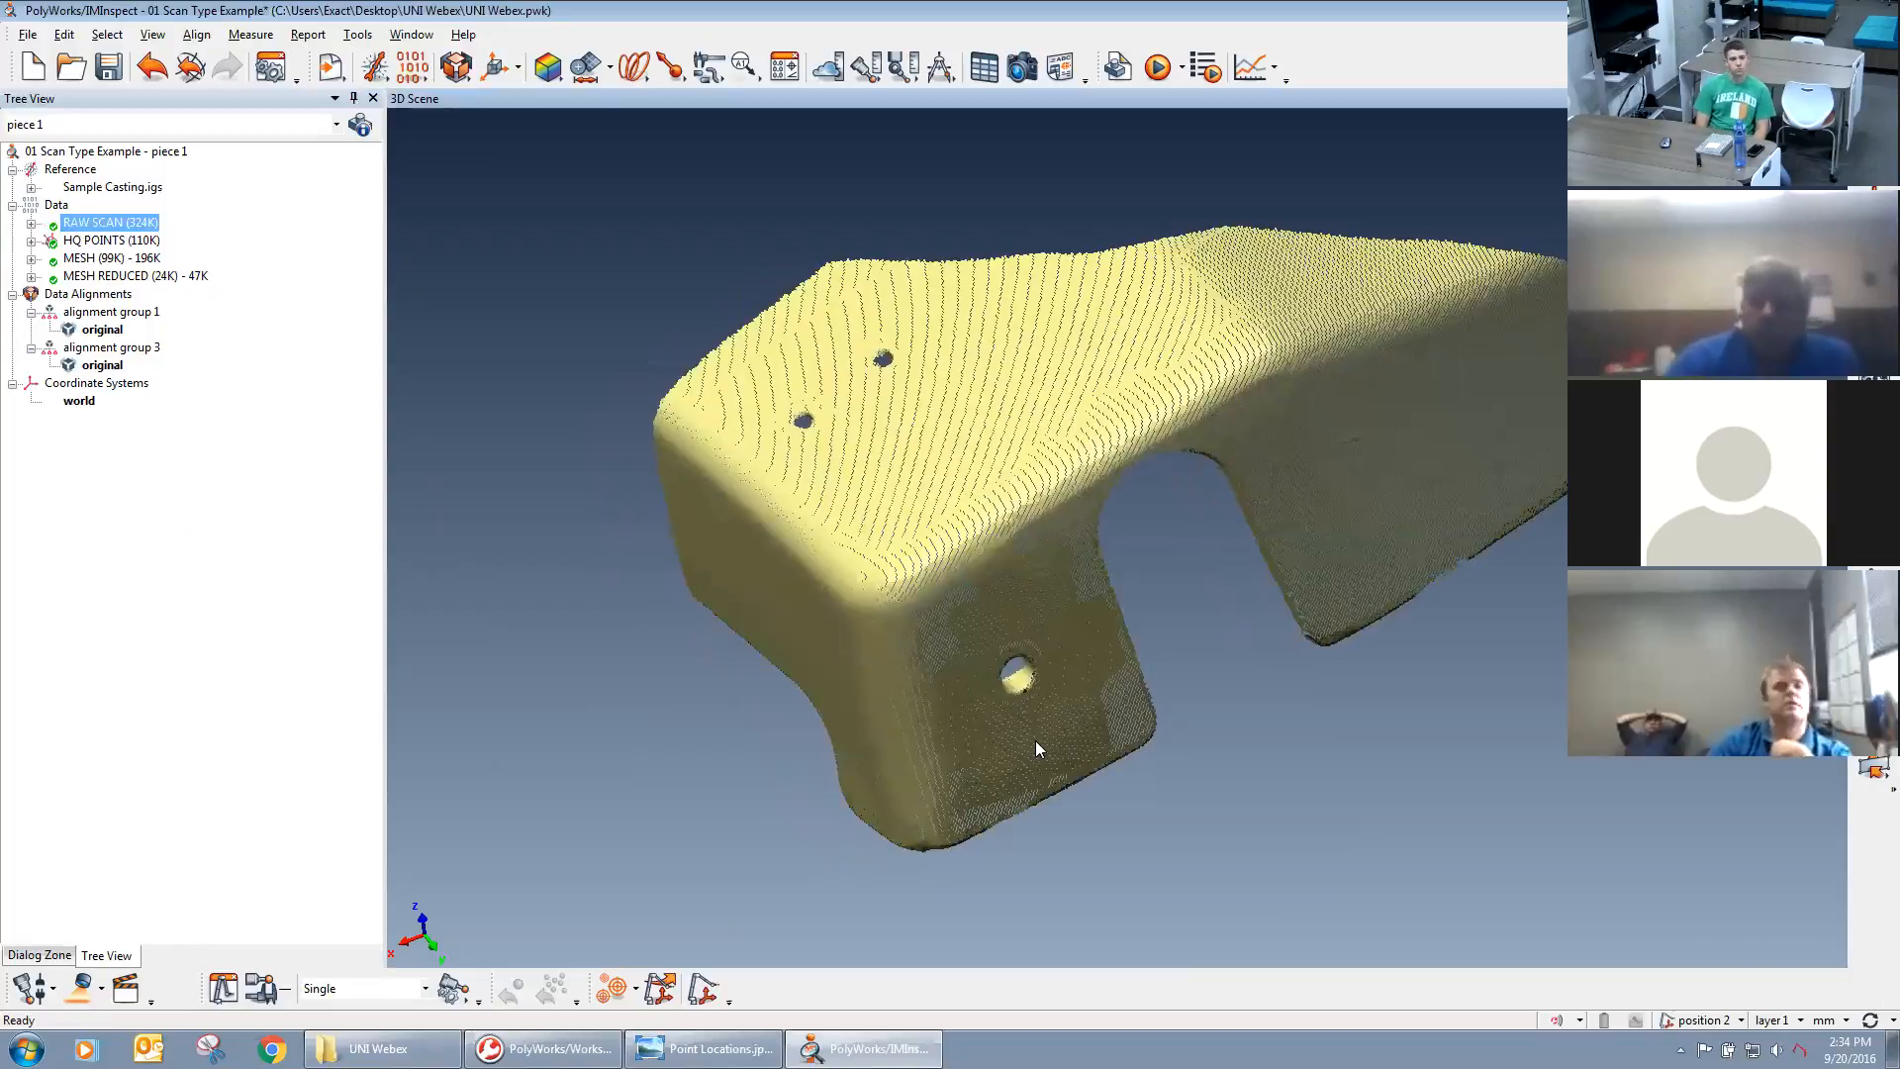
Review the real-time quality meshing parameters in the line scan options and close the options without changes.
{"action": "left_click", "coordinate": [79, 988]}
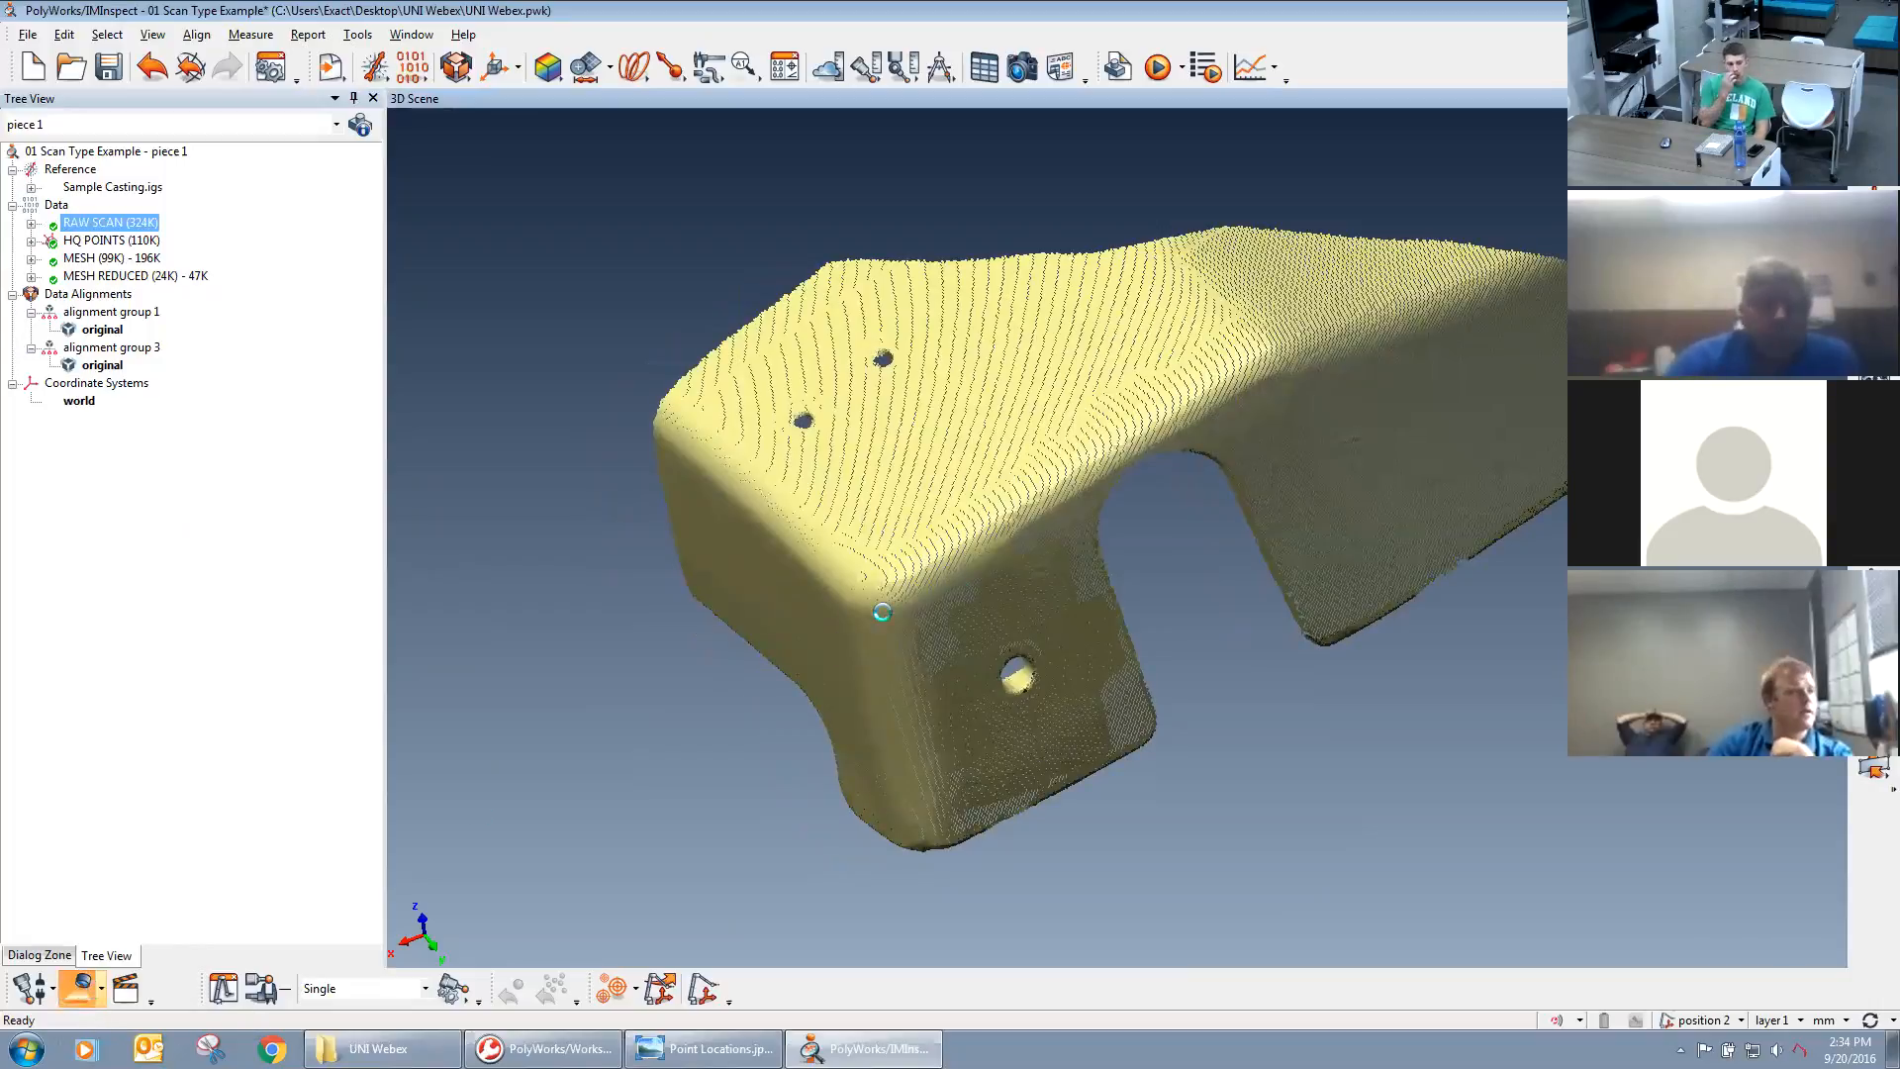
{"action": "left_click", "coordinate": [949, 550]}
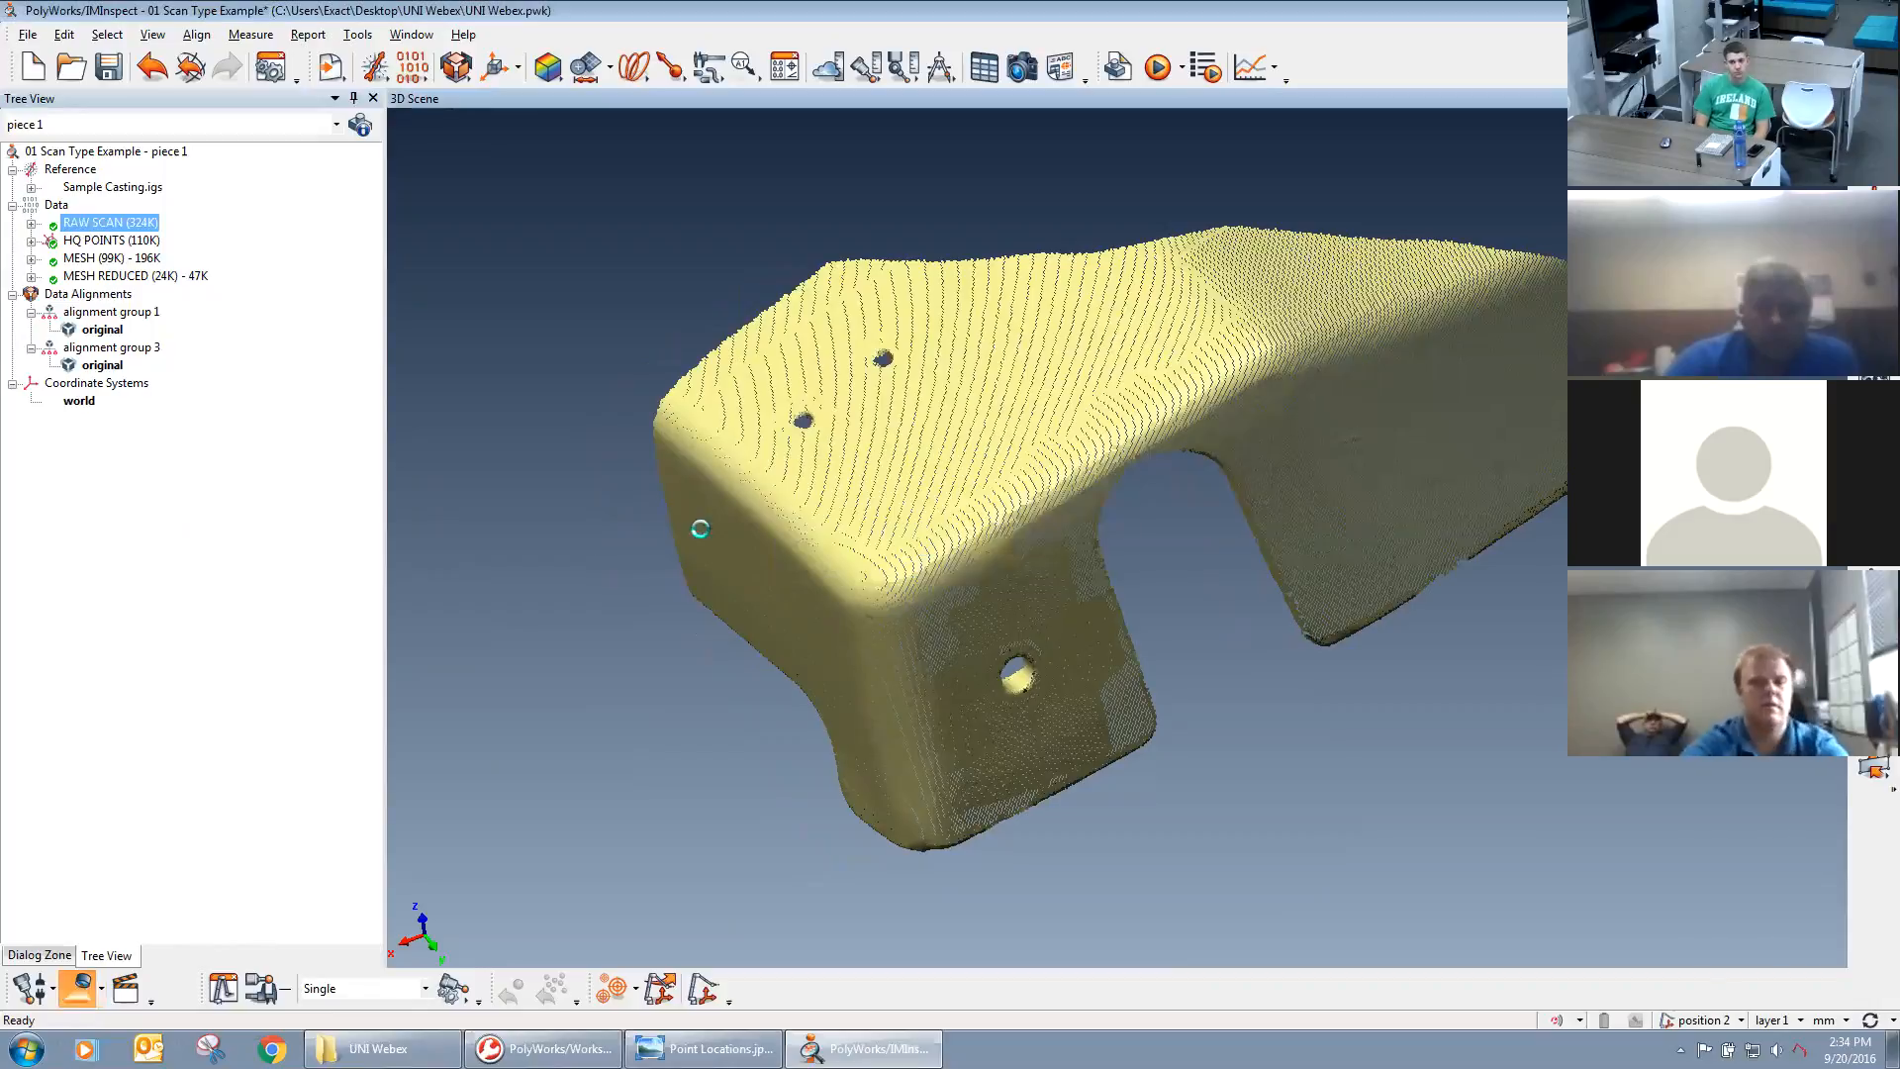
{"action": "left_click", "coordinate": [341, 518]}
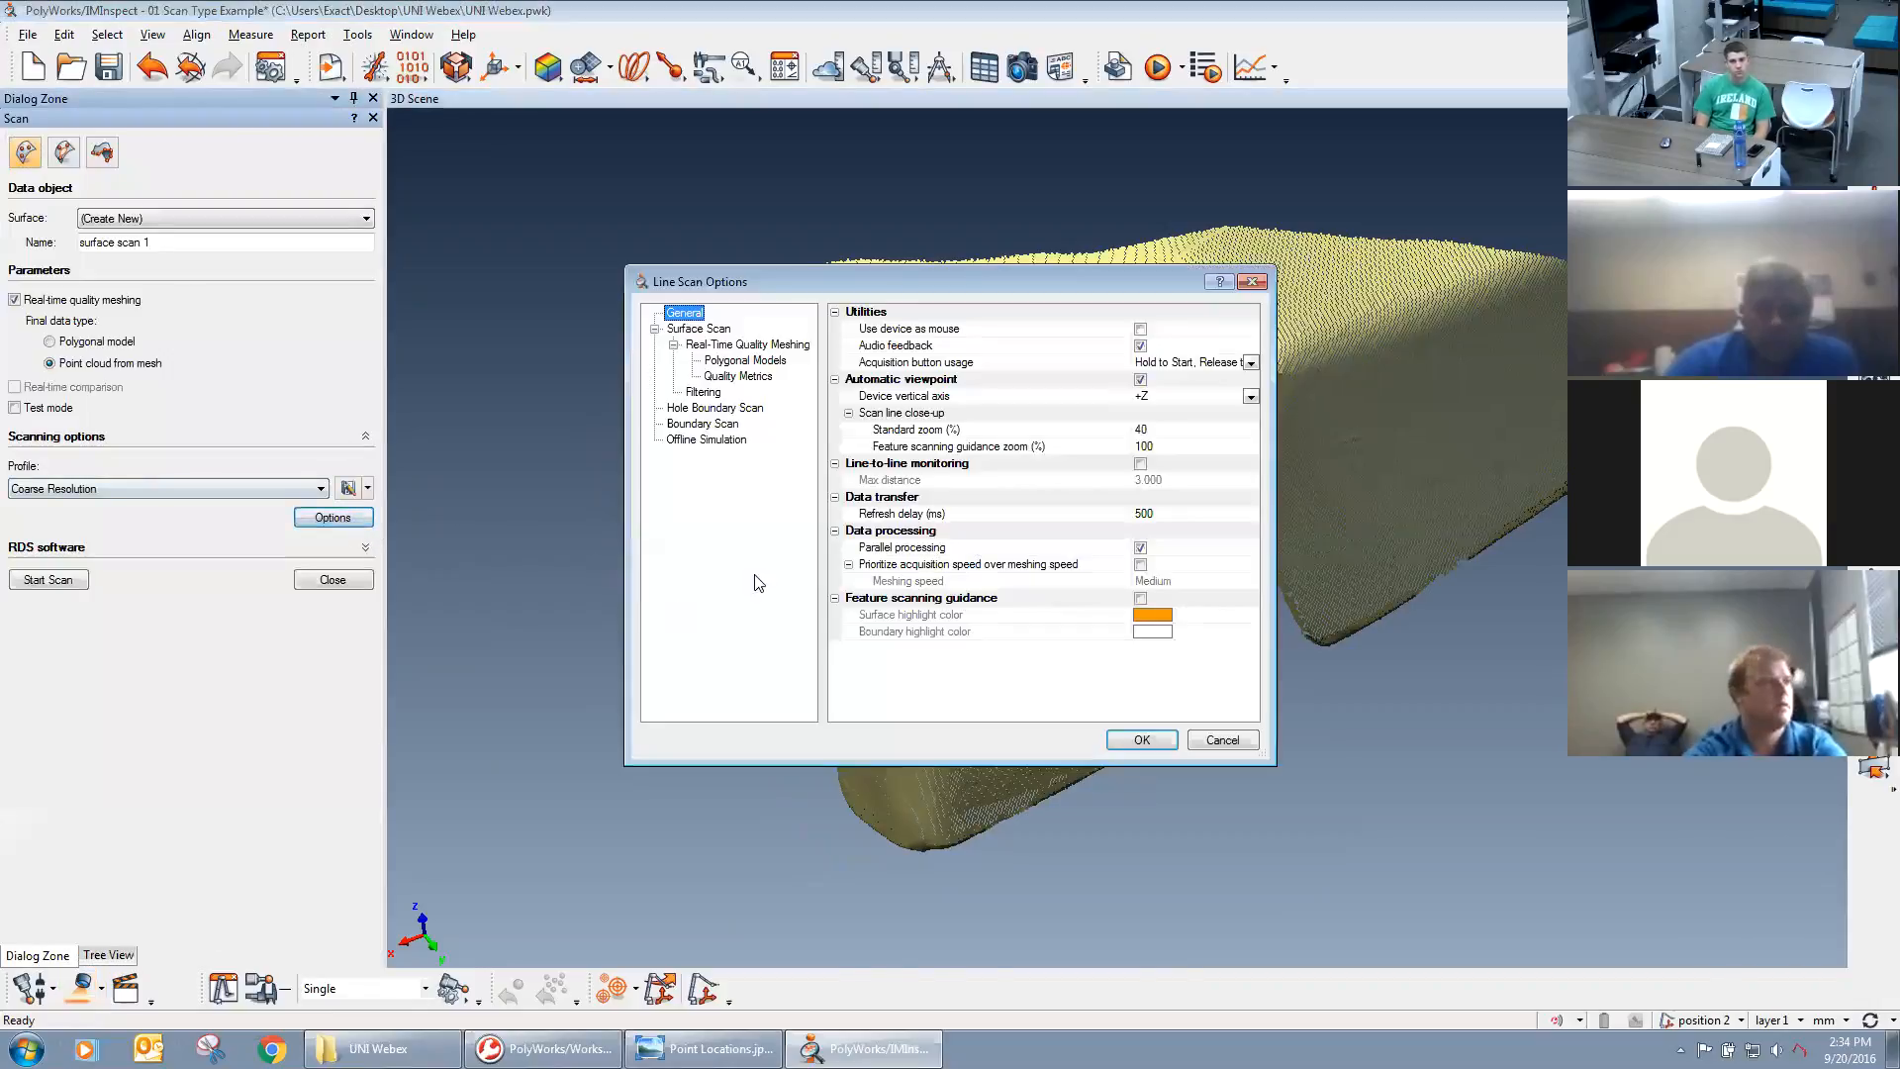
{"action": "left_click", "coordinate": [736, 347]}
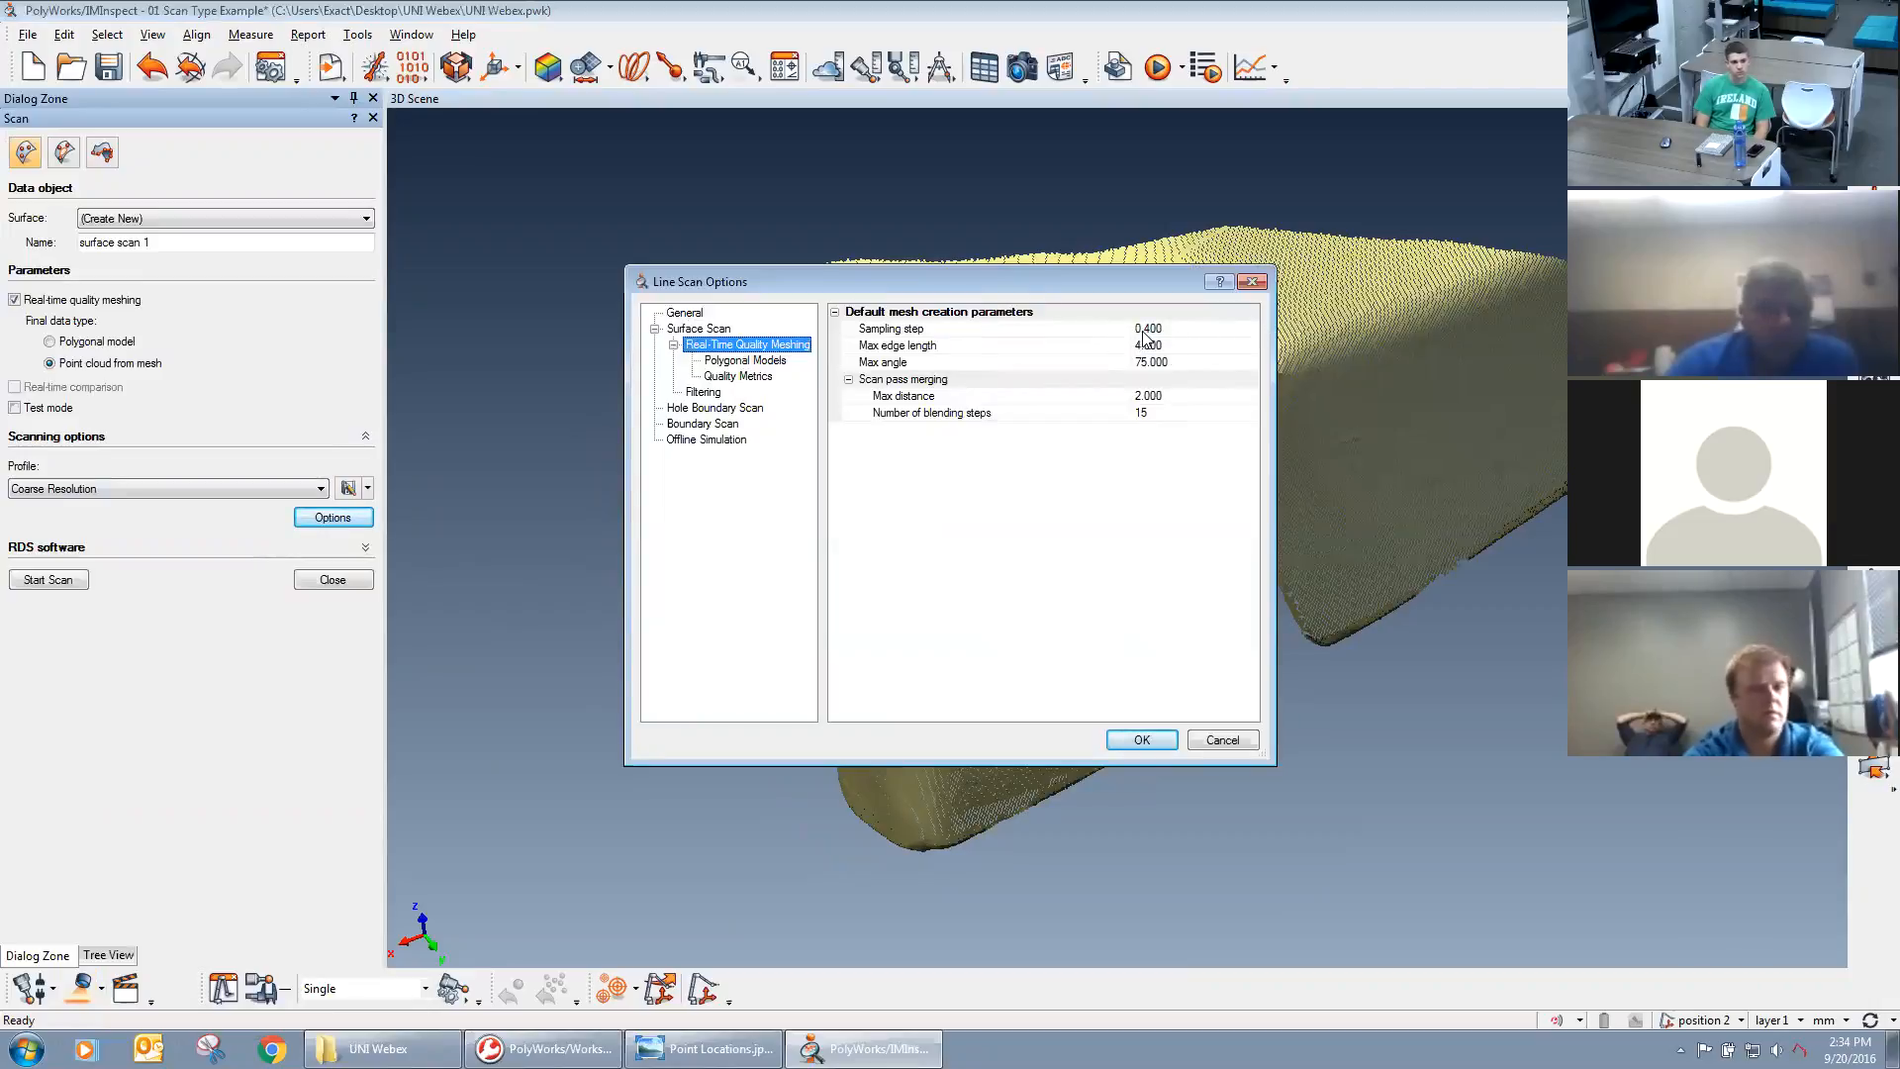
{"action": "left_click", "coordinate": [1225, 747]}
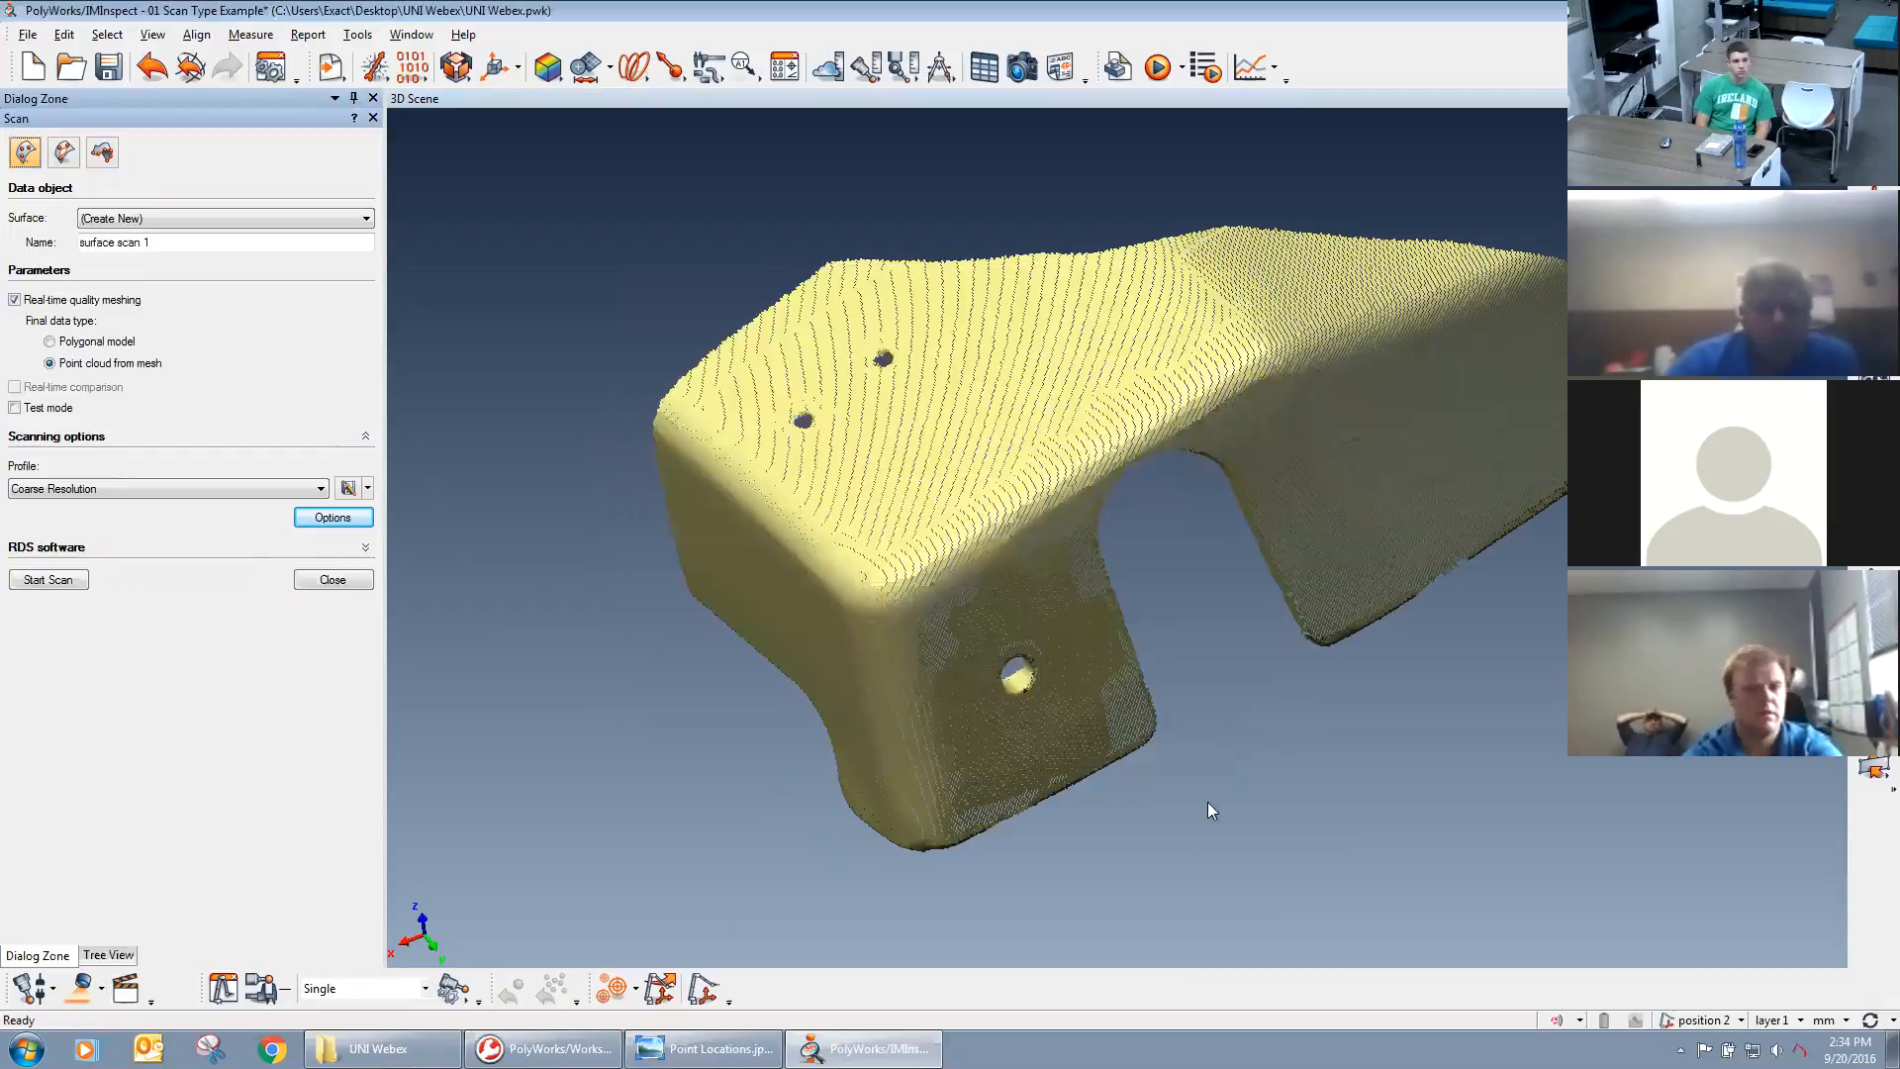
Examine the HQ POINTS cloud around the side hole, the U-shaped cutout and the upper face from several angles.
{"action": "scroll", "coordinate": [1176, 522], "scroll_direction": "up", "scroll_amount": 2}
{"action": "scroll", "coordinate": [1215, 557], "scroll_direction": "up", "scroll_amount": 2}
{"action": "scroll", "coordinate": [1153, 567], "scroll_direction": "up", "scroll_amount": 5}
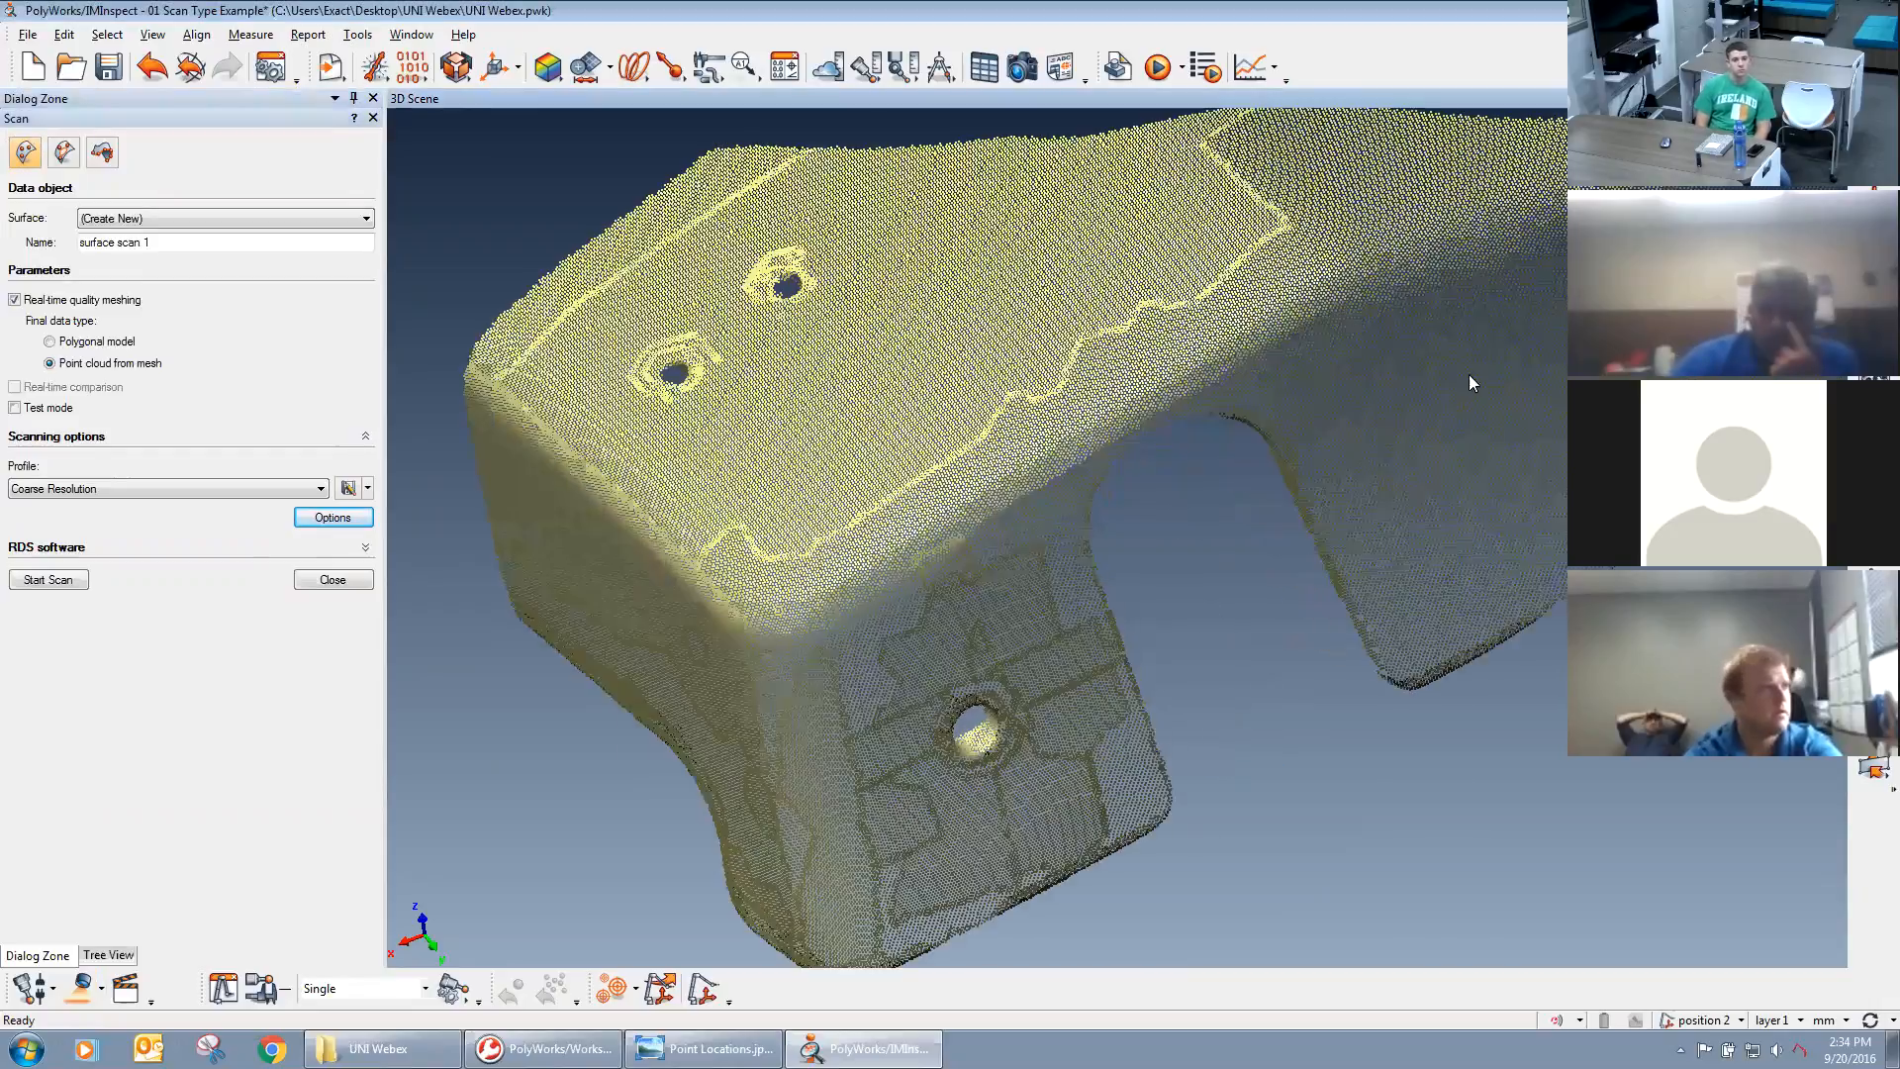
{"action": "scroll", "coordinate": [1153, 567], "scroll_direction": "down", "scroll_amount": 2}
{"action": "scroll", "coordinate": [1148, 518], "scroll_direction": "down", "scroll_amount": 4}
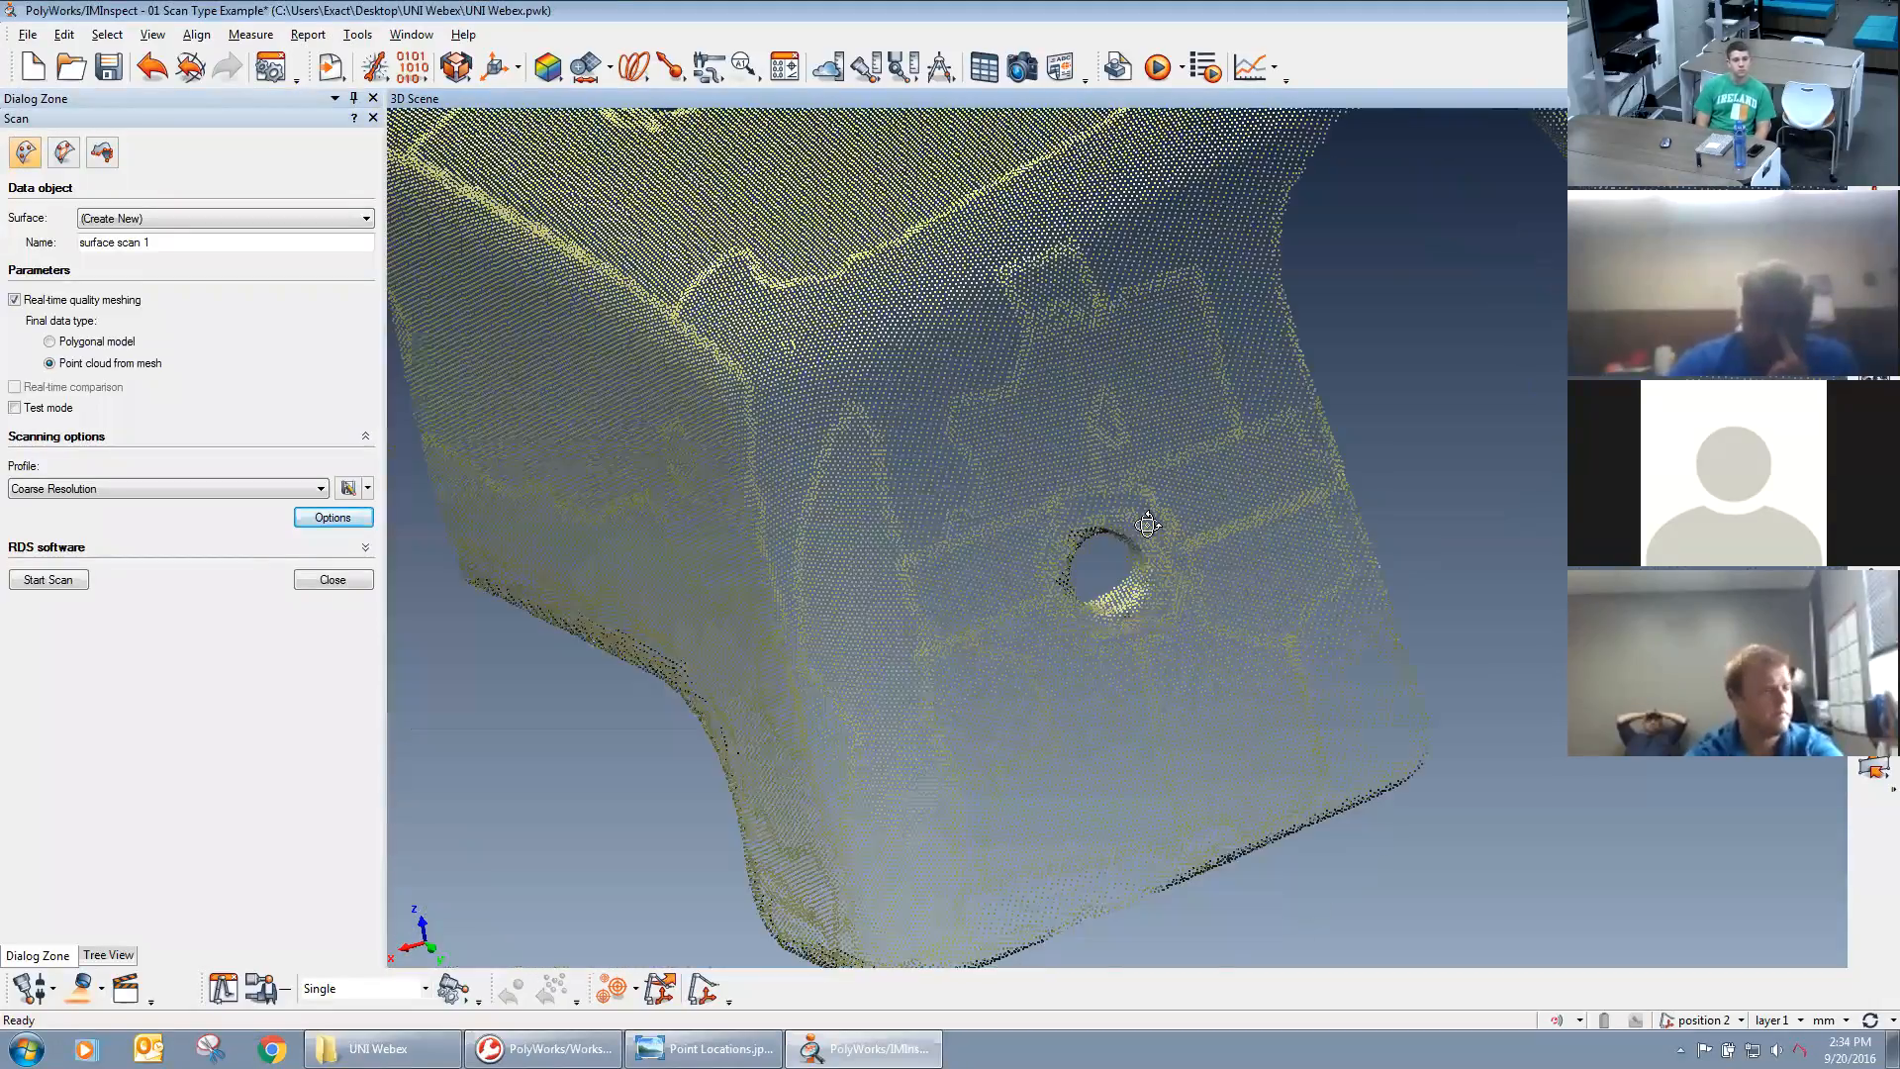
{"action": "left_click_drag", "start_coordinate": [1240, 453], "coordinate": [1222, 365]}
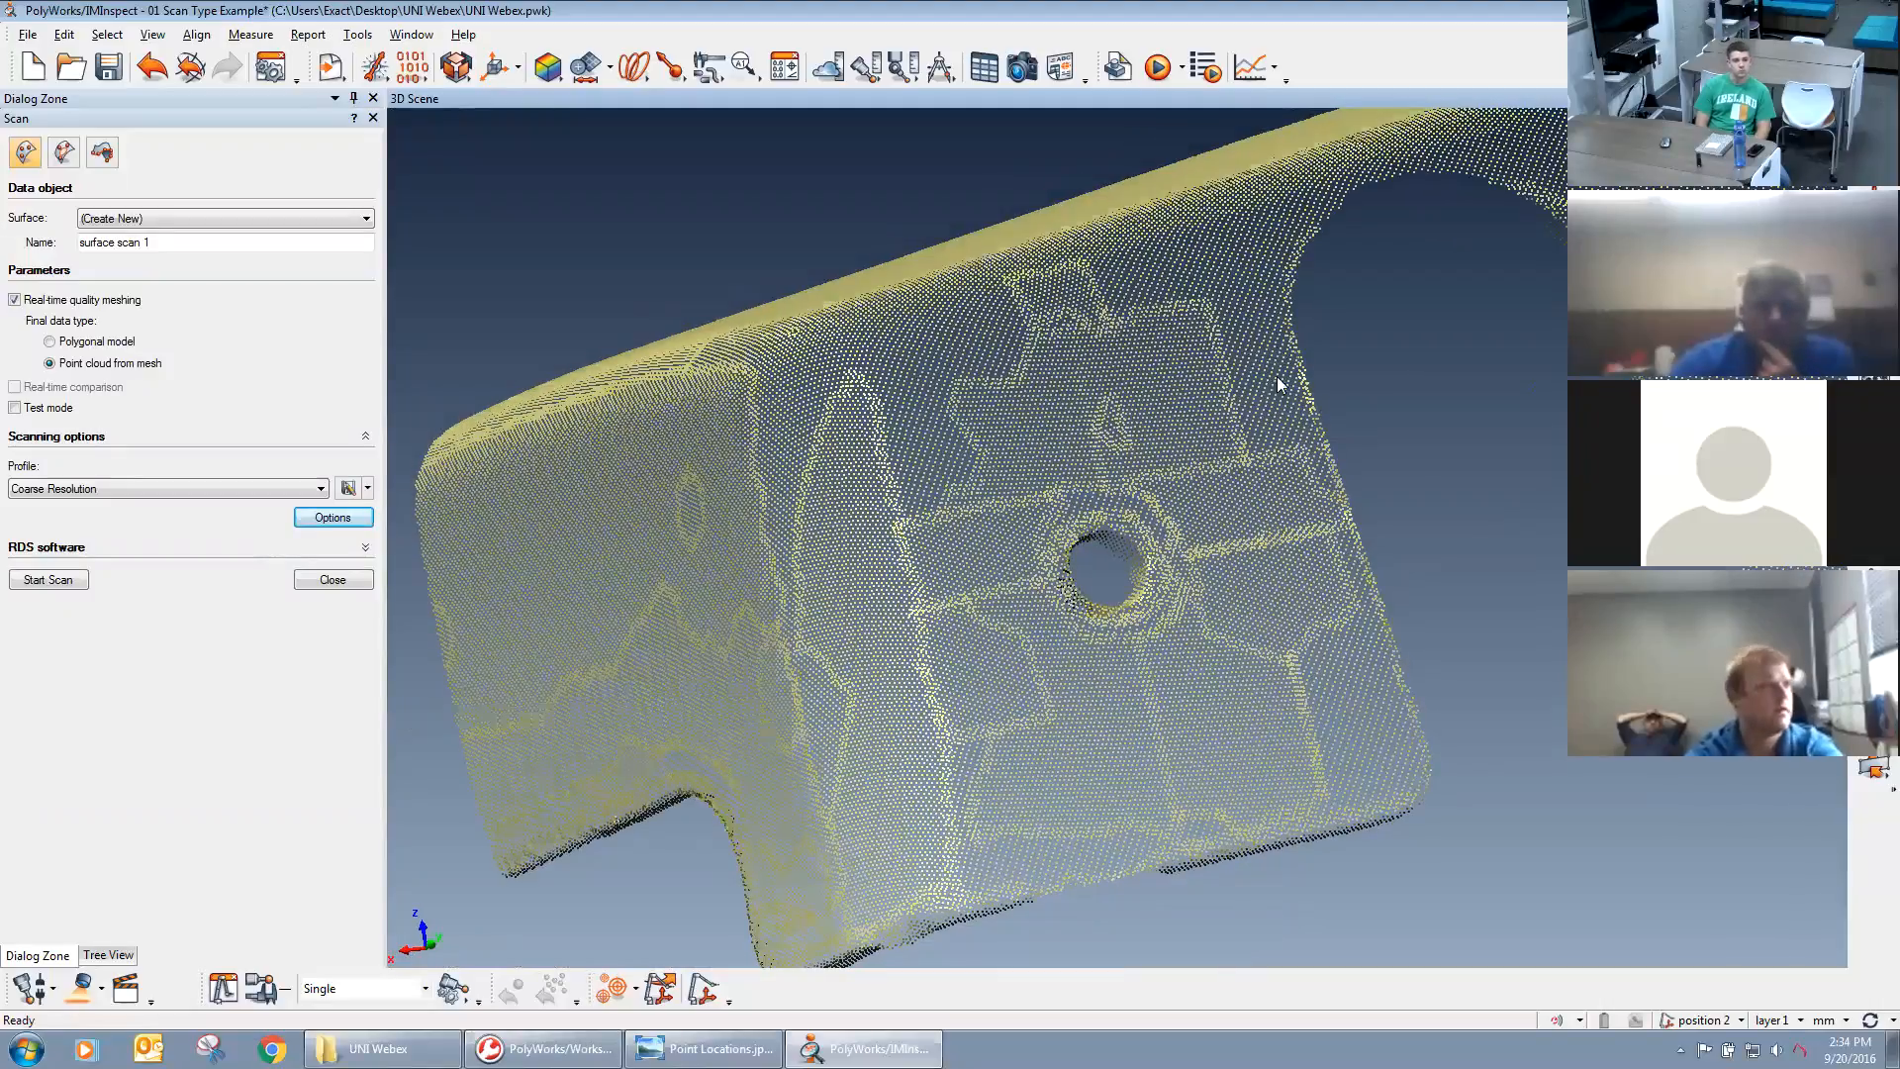
{"action": "right_click_drag", "start_coordinate": [1346, 539], "coordinate": [1091, 665]}
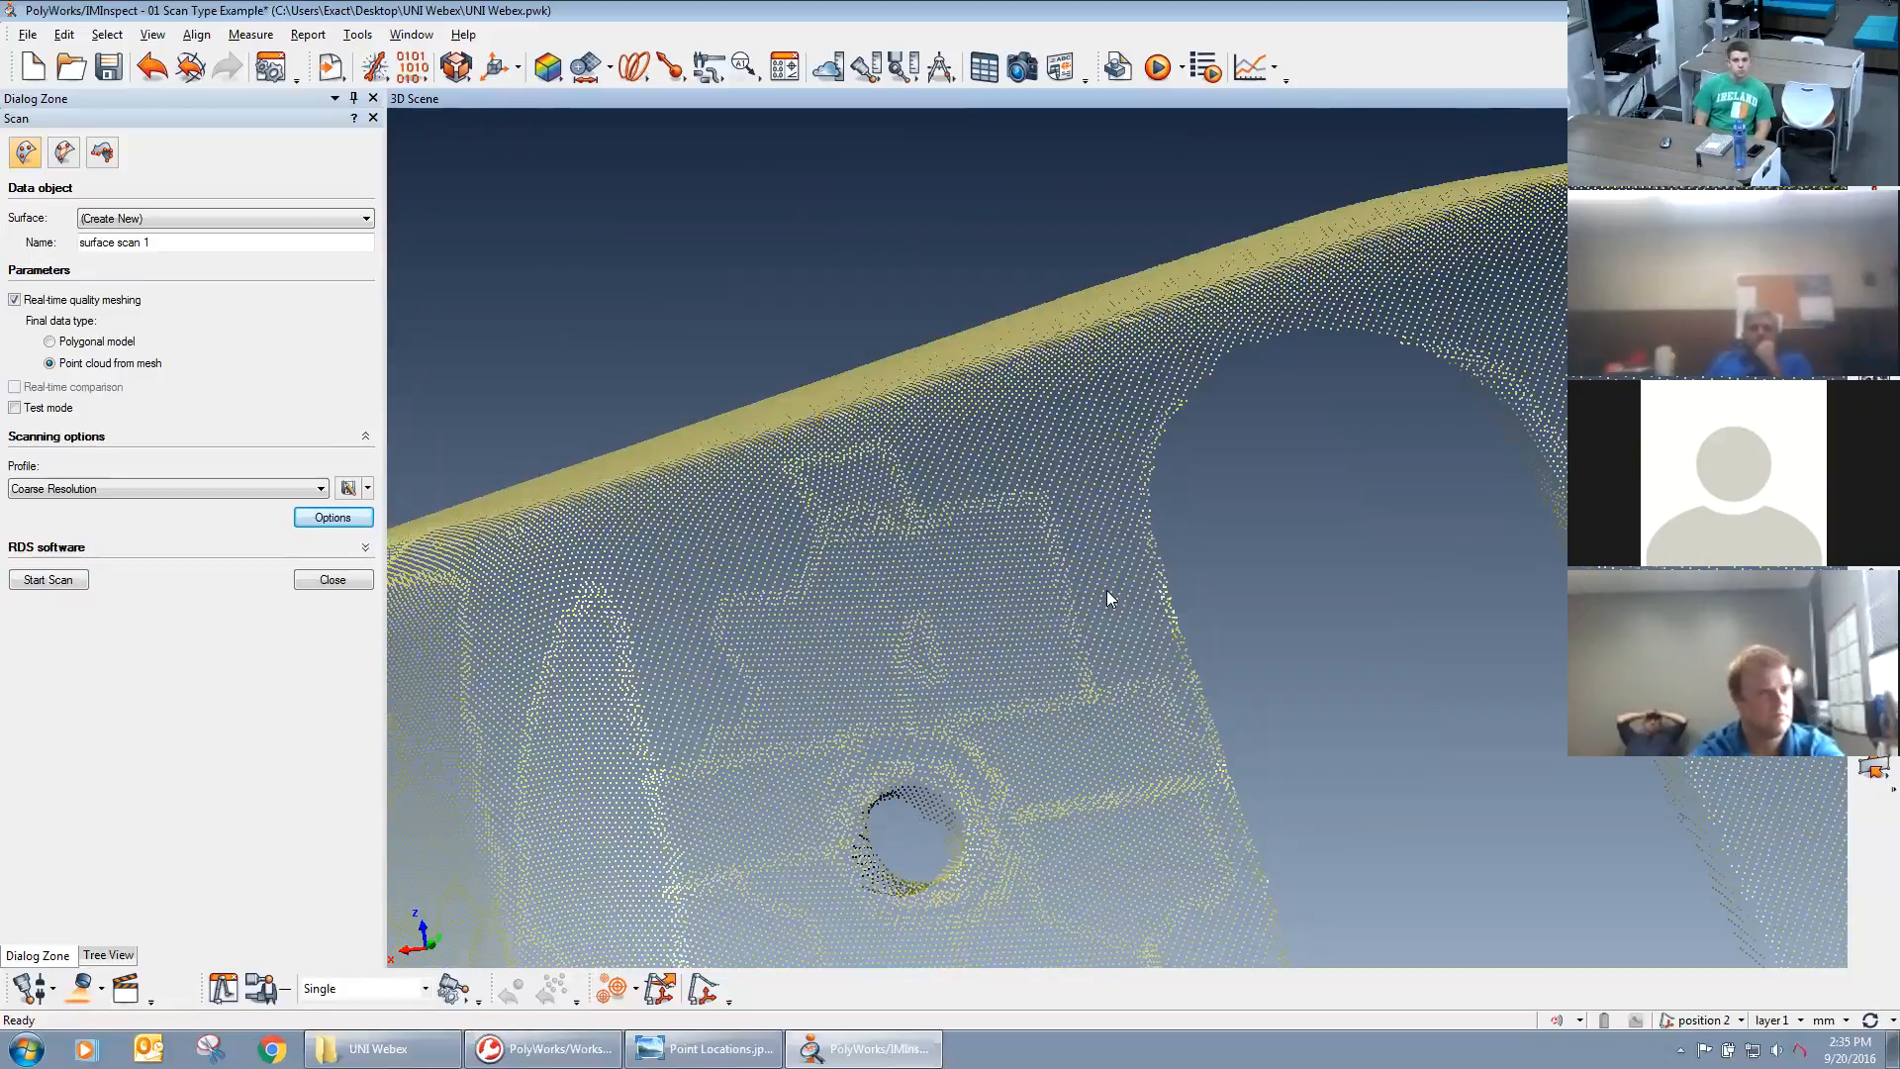
{"action": "right_click_drag", "start_coordinate": [1106, 590], "coordinate": [1114, 539]}
{"action": "middle_click_drag", "start_coordinate": [1114, 539], "coordinate": [1141, 472]}
{"action": "right_click_drag", "start_coordinate": [1141, 471], "coordinate": [1103, 751]}
{"action": "middle_click_drag", "start_coordinate": [1102, 750], "coordinate": [1055, 605]}
{"action": "right_click_drag", "start_coordinate": [1056, 605], "coordinate": [1088, 747]}
{"action": "left_click_drag", "start_coordinate": [1081, 527], "coordinate": [1055, 717]}
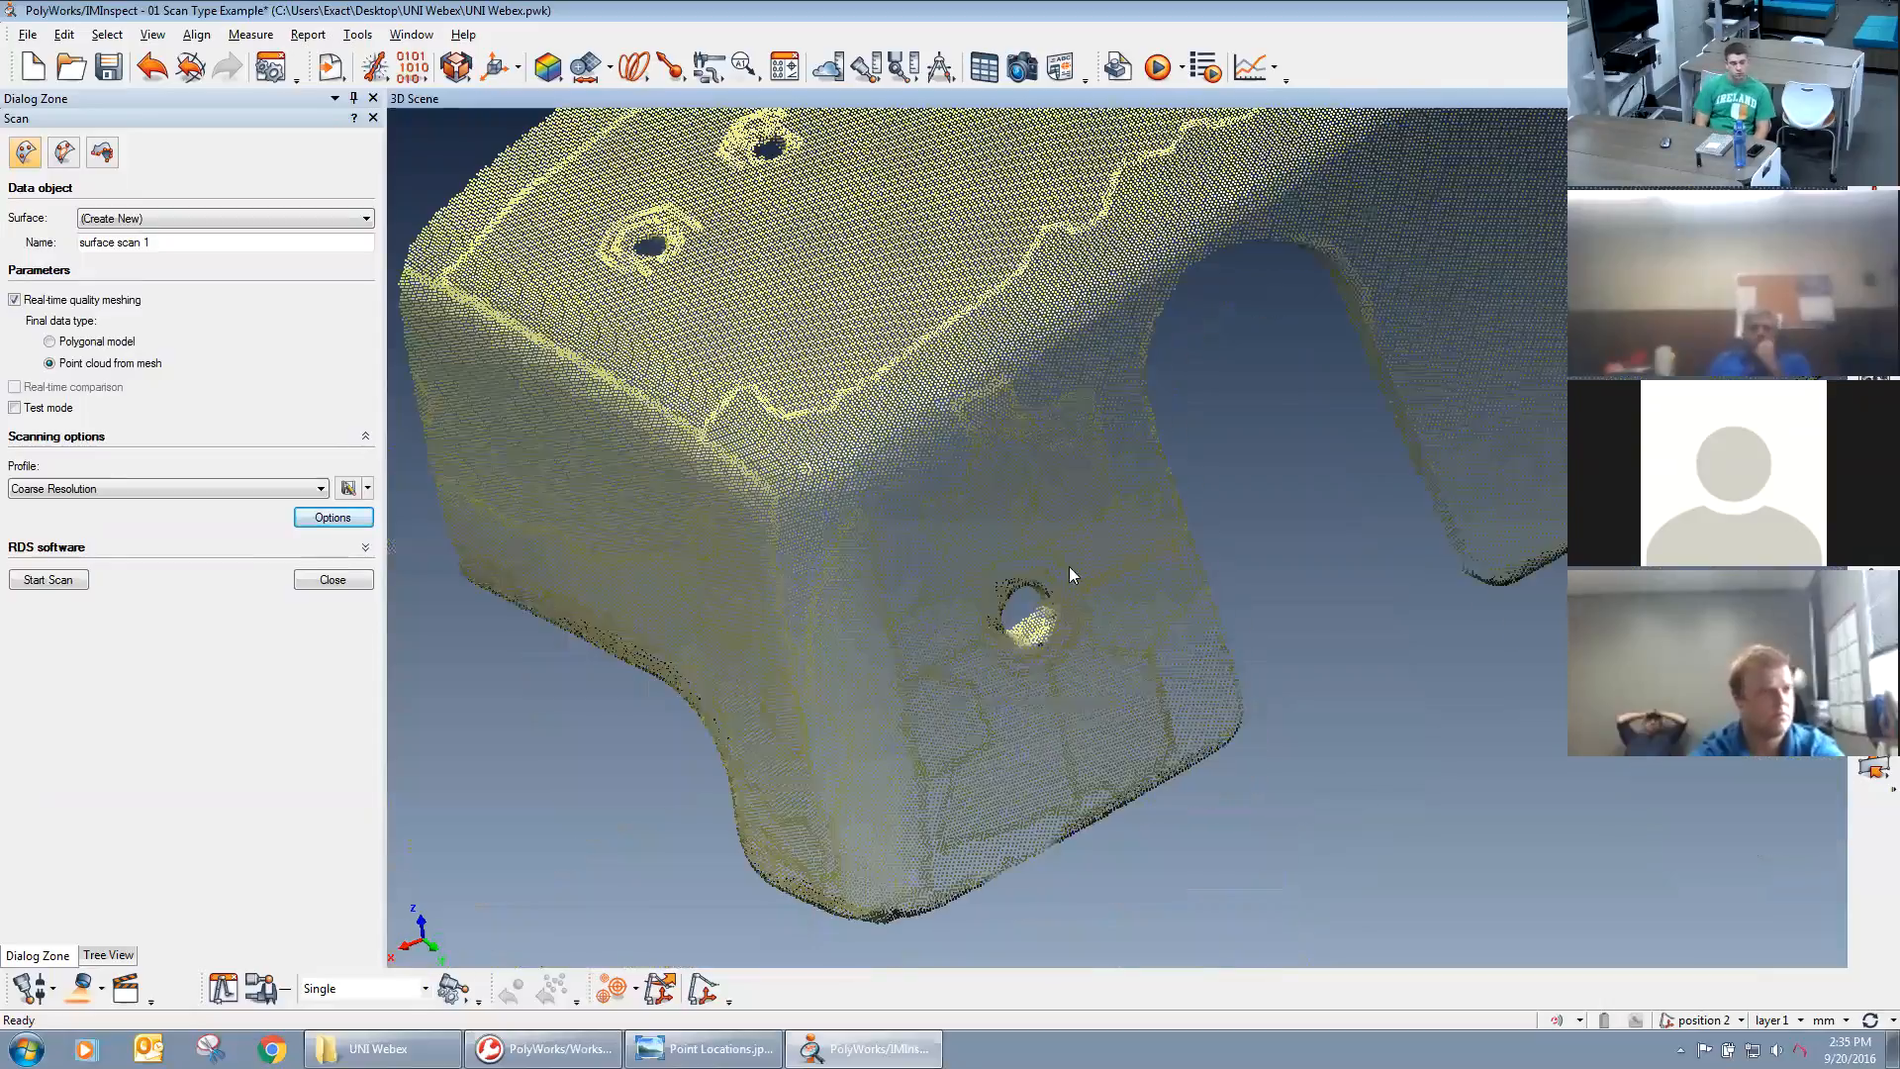
{"action": "right_click_drag", "start_coordinate": [1069, 566], "coordinate": [1071, 634]}
Select the HQ POINTS data object and inspect its point spacing closely along the bend beside the cutout.
{"action": "left_click", "coordinate": [108, 955]}
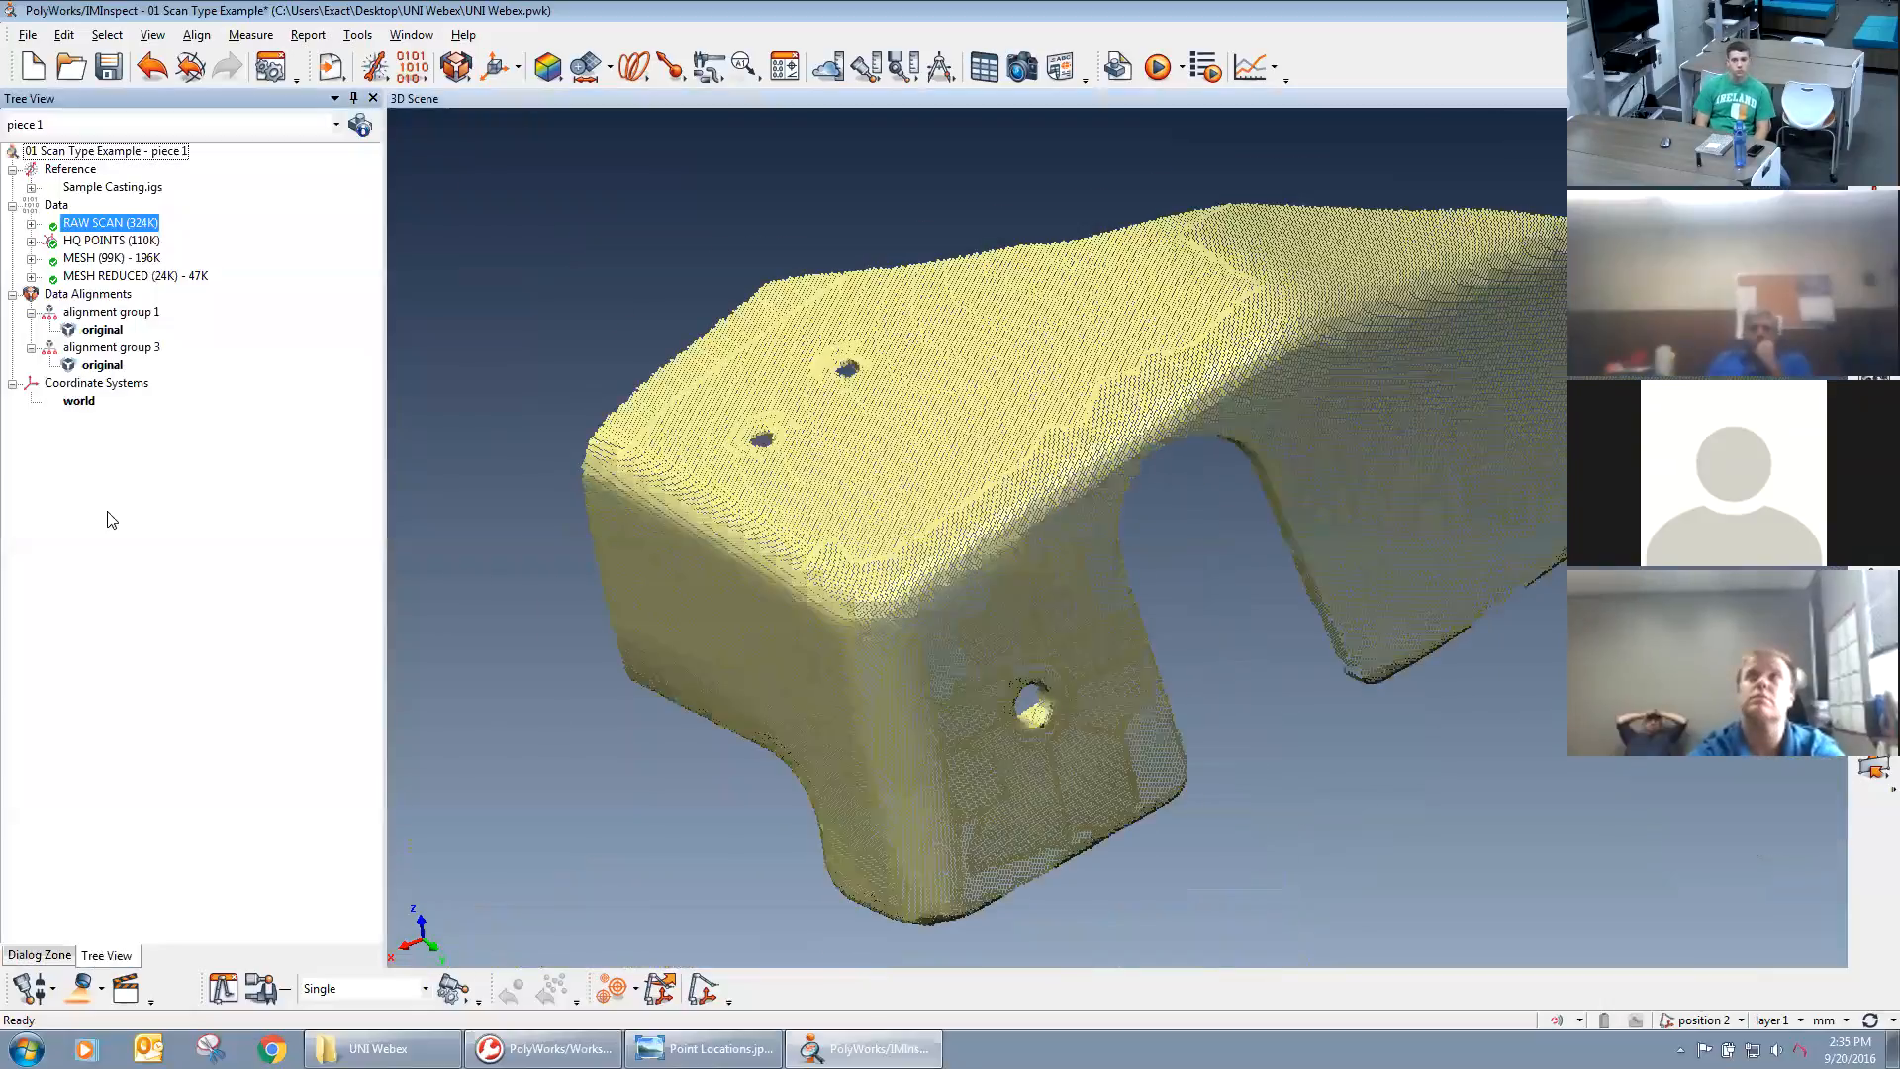
{"action": "left_click", "coordinate": [141, 242]}
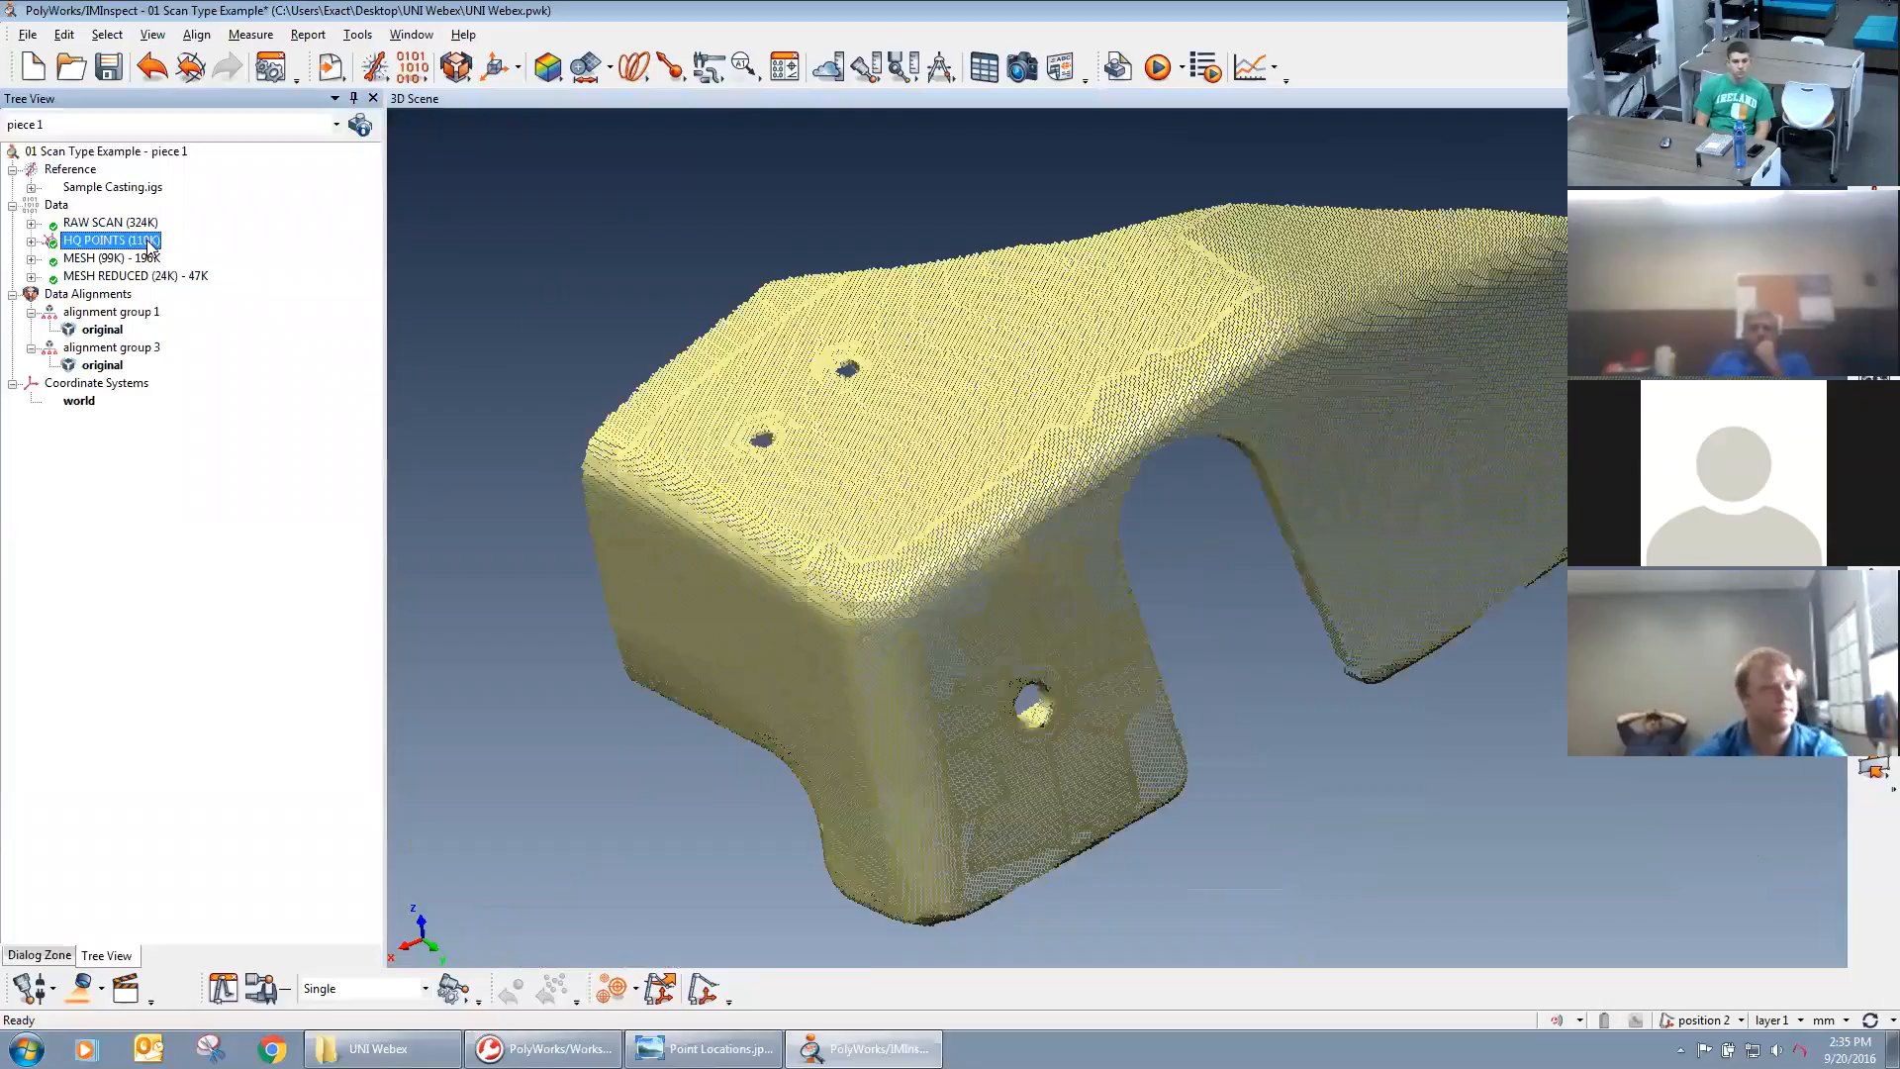
{"action": "middle_click_drag", "start_coordinate": [1117, 546], "coordinate": [1069, 542]}
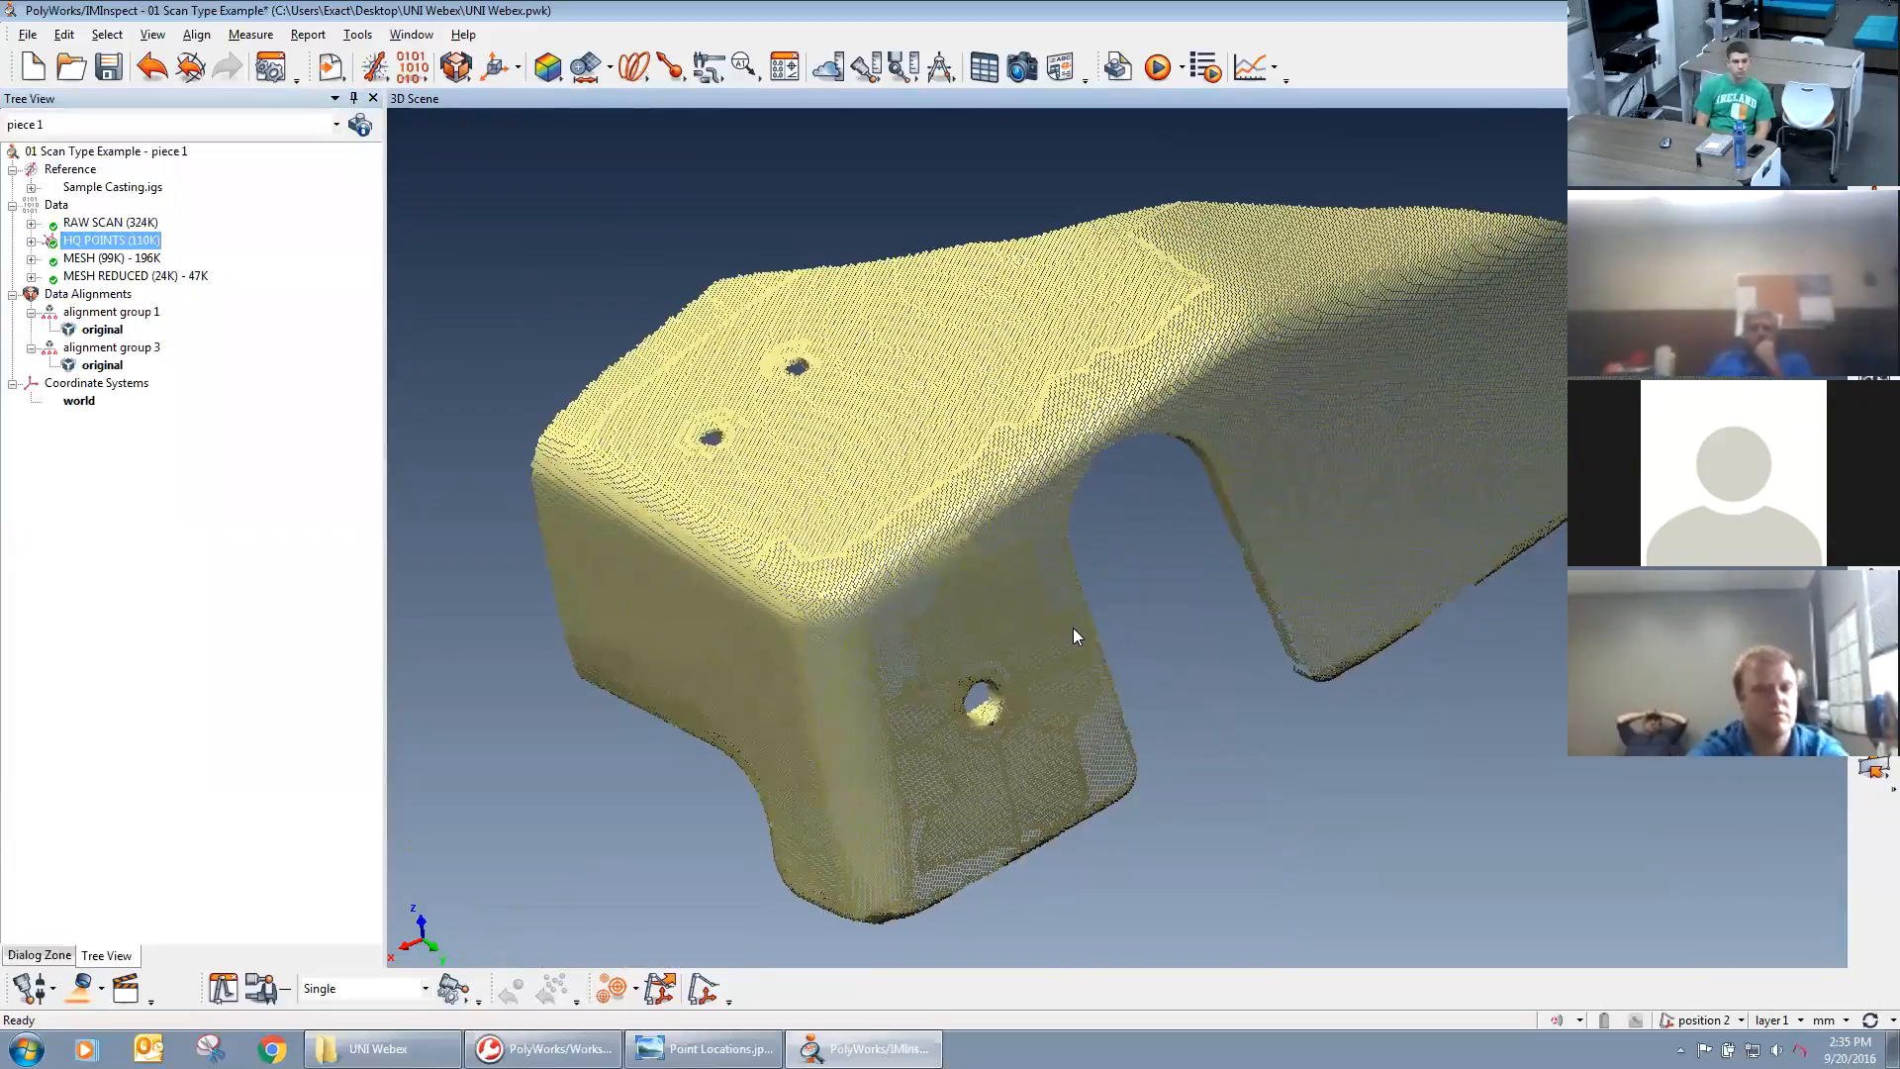
{"action": "scroll", "coordinate": [948, 522], "scroll_direction": "up", "scroll_amount": 1}
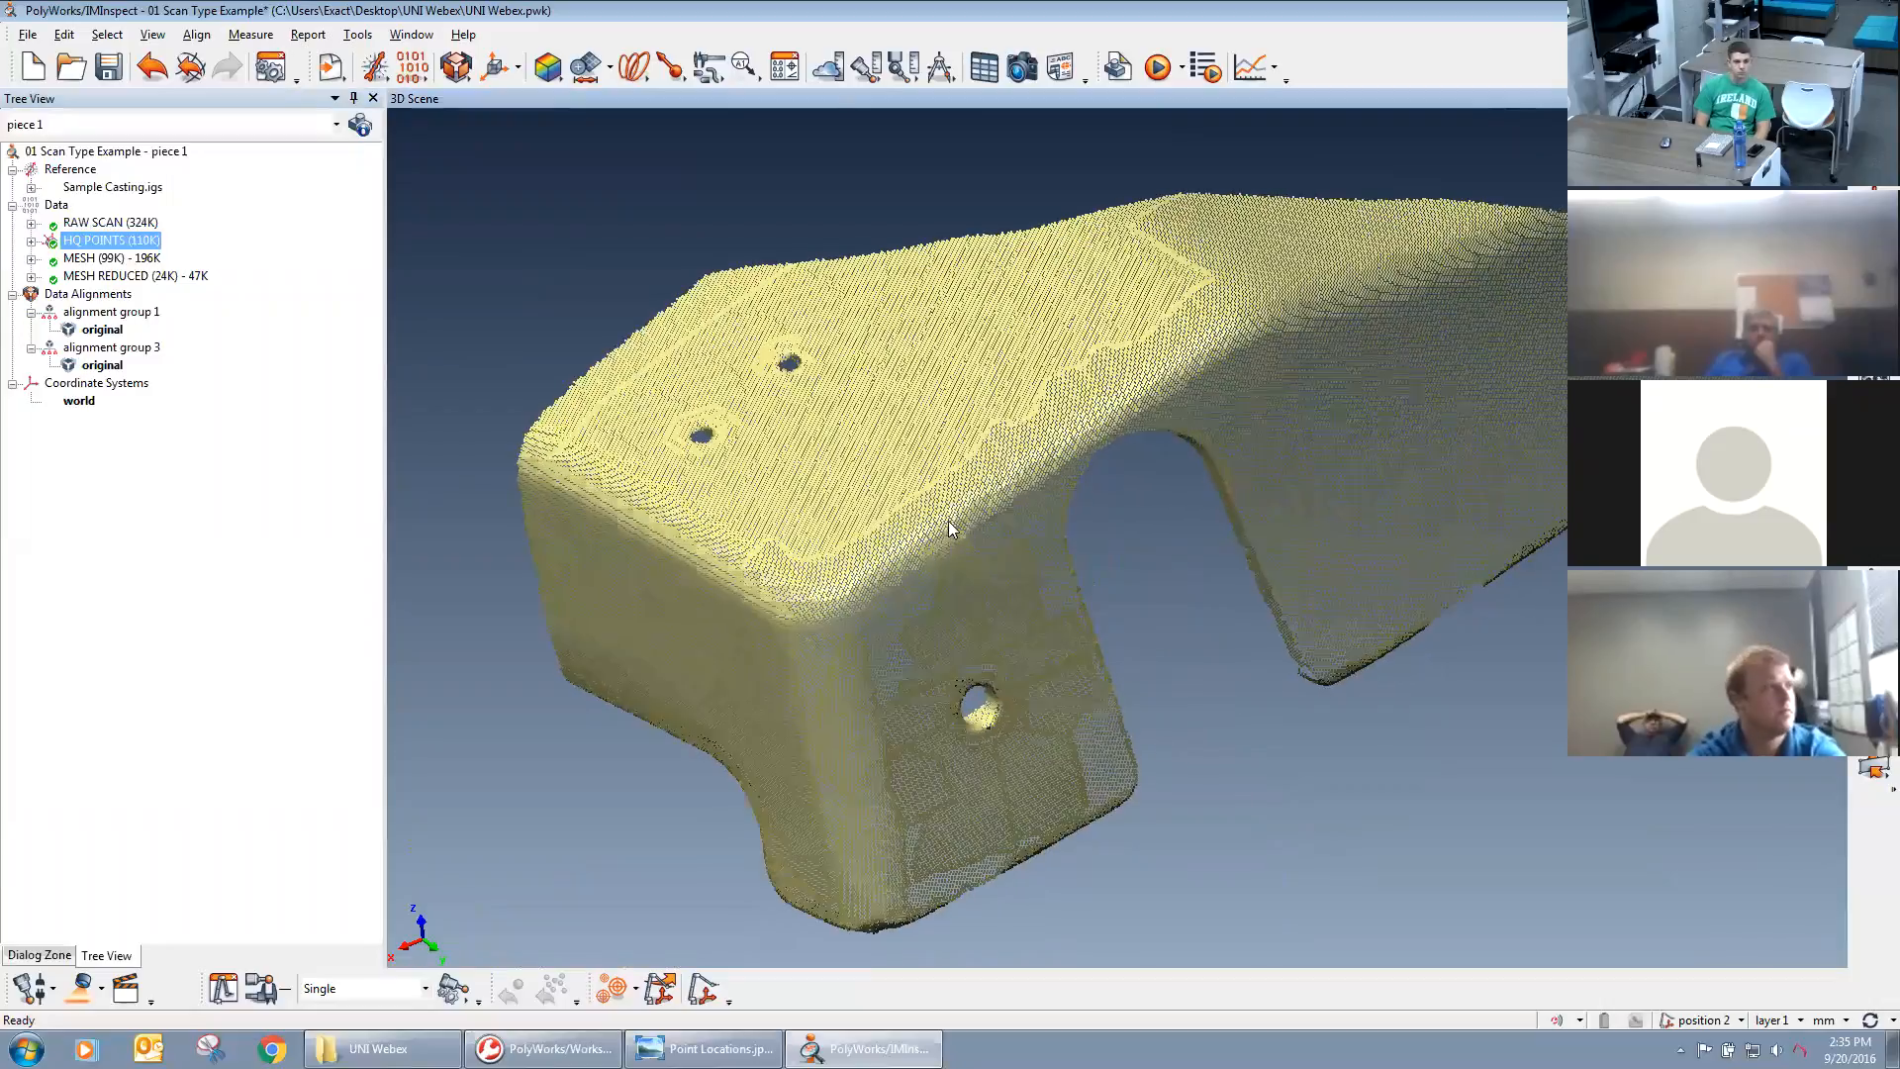
{"action": "scroll", "coordinate": [925, 556], "scroll_direction": "up", "scroll_amount": 4}
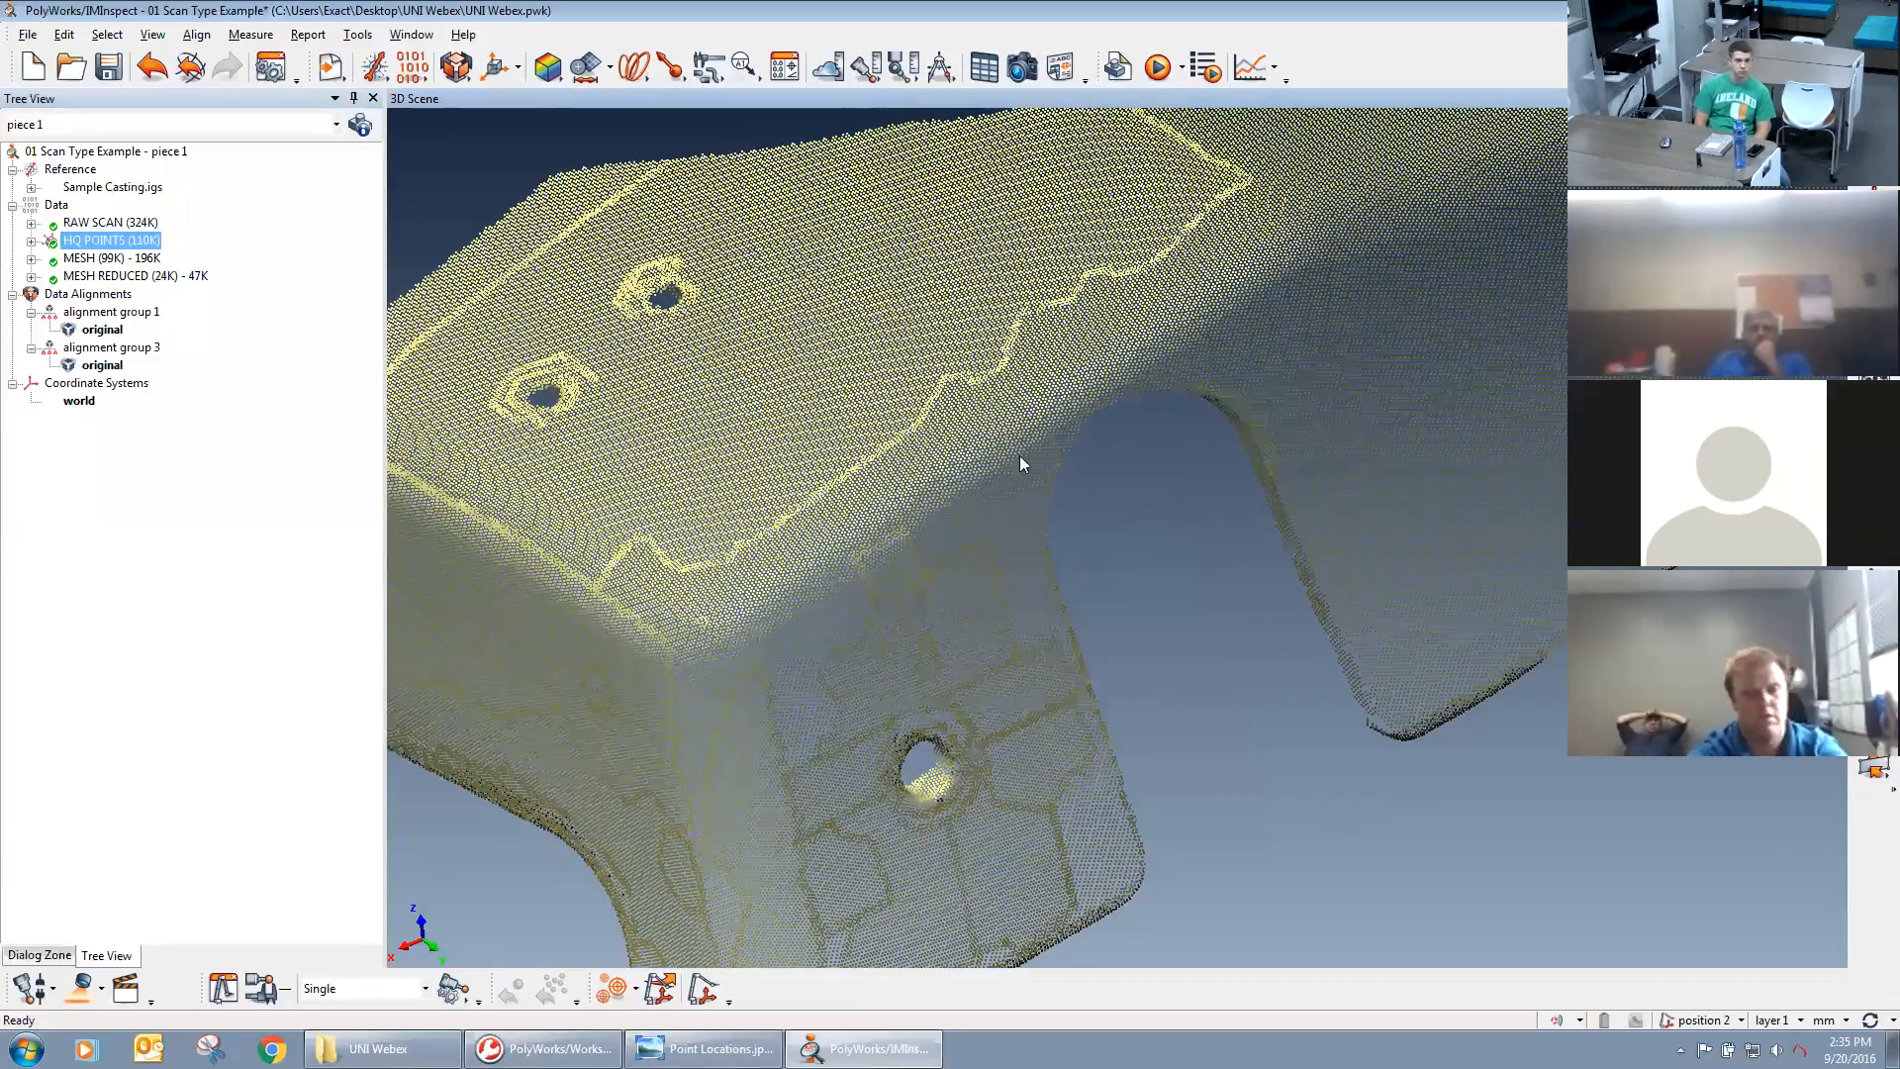
{"action": "scroll", "coordinate": [1043, 611], "scroll_direction": "up", "scroll_amount": 3}
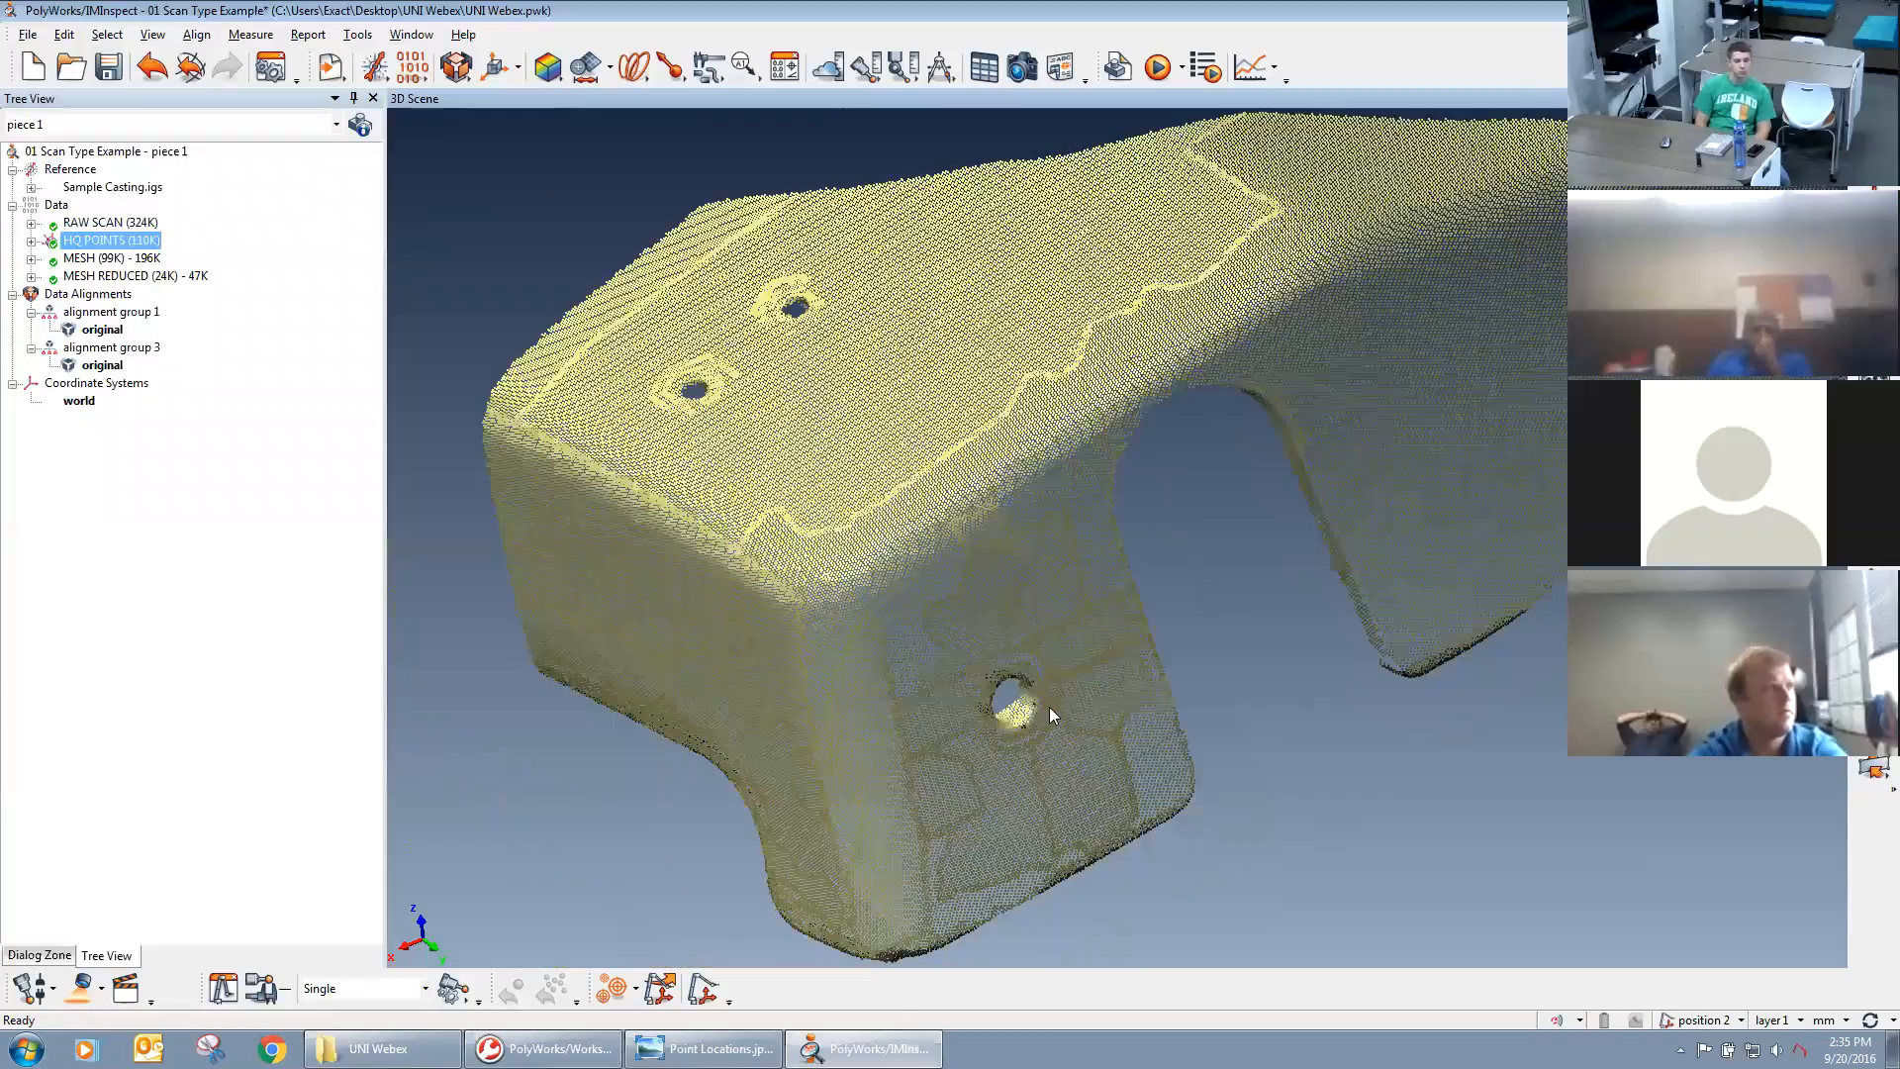
{"action": "scroll", "coordinate": [1045, 699], "scroll_direction": "up", "scroll_amount": 4}
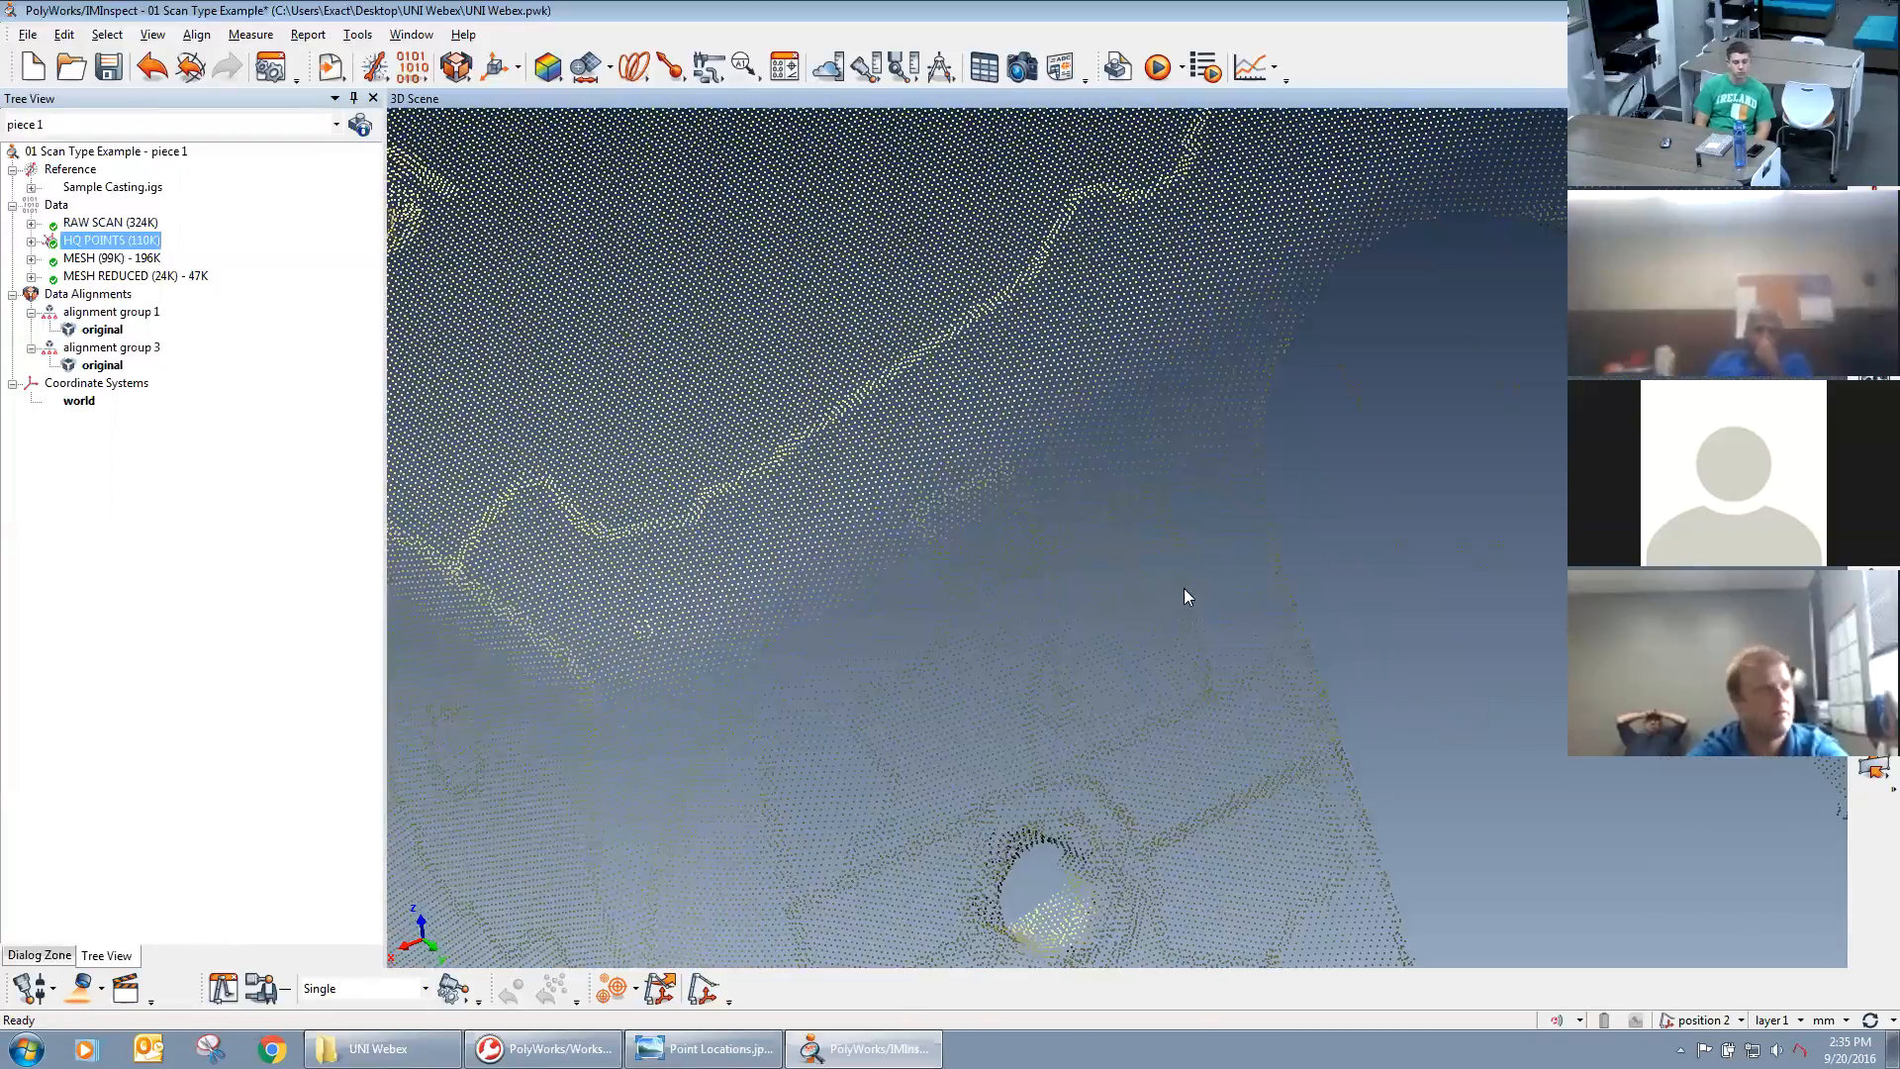
{"action": "left_click_drag", "start_coordinate": [1011, 698], "coordinate": [1172, 627]}
{"action": "scroll", "coordinate": [1168, 626], "scroll_direction": "up", "scroll_amount": 4}
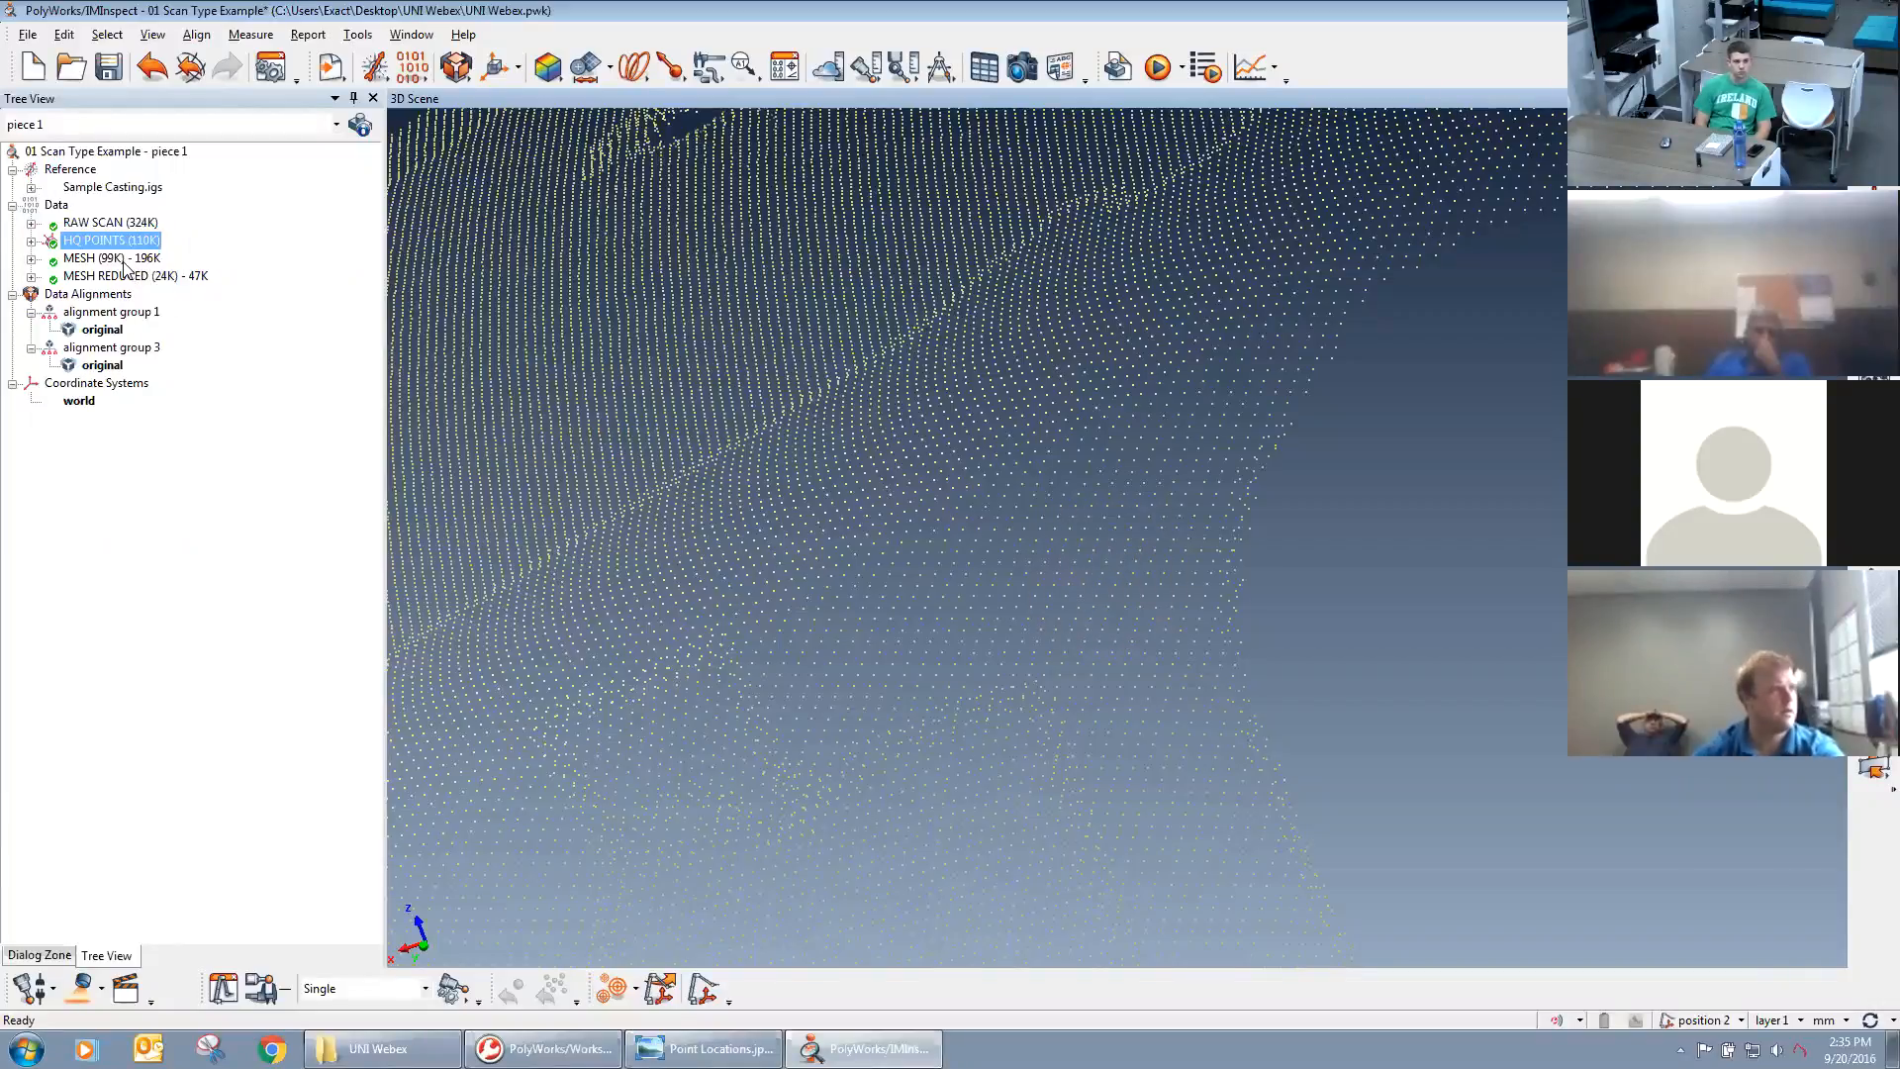
Display the MESH (99K) - 196K data object in place of HQ POINTS and select it.
{"action": "key", "text": "Page_Down"}
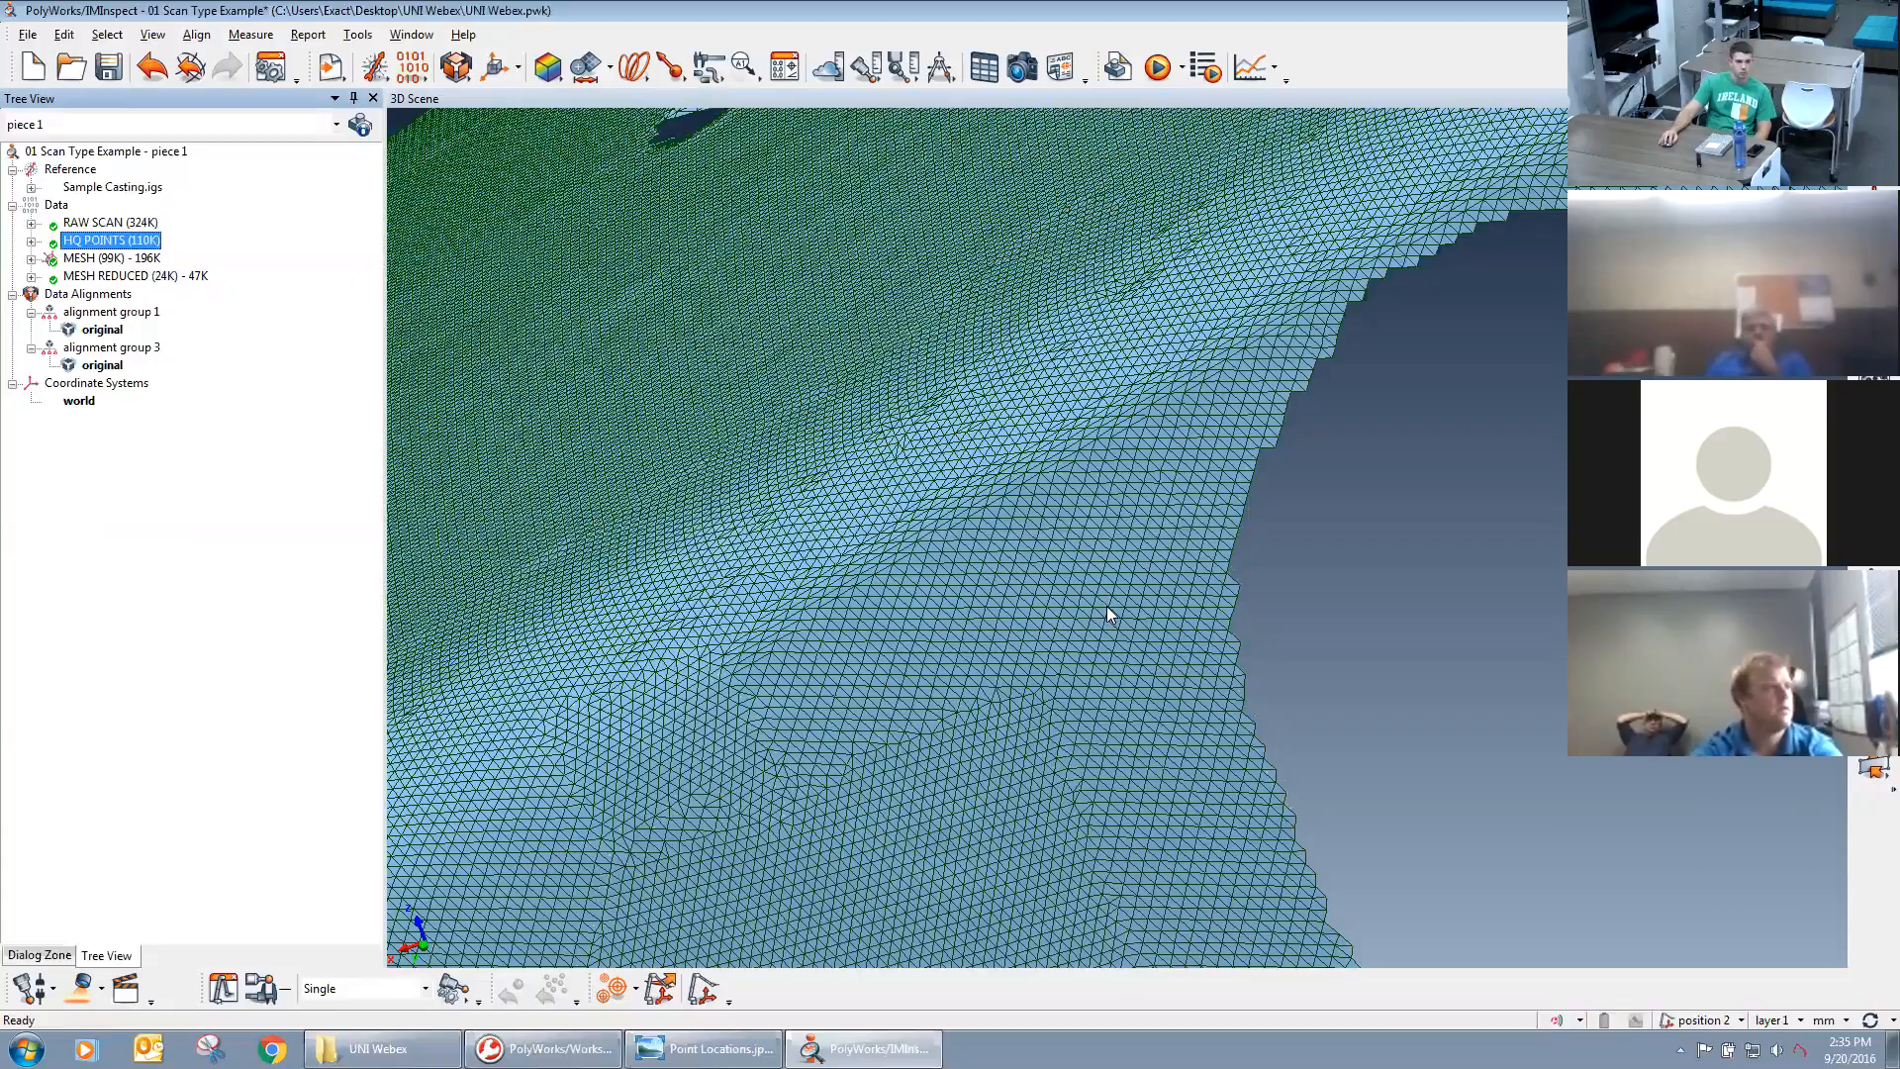
{"action": "scroll", "coordinate": [942, 649], "scroll_direction": "down", "scroll_amount": 10}
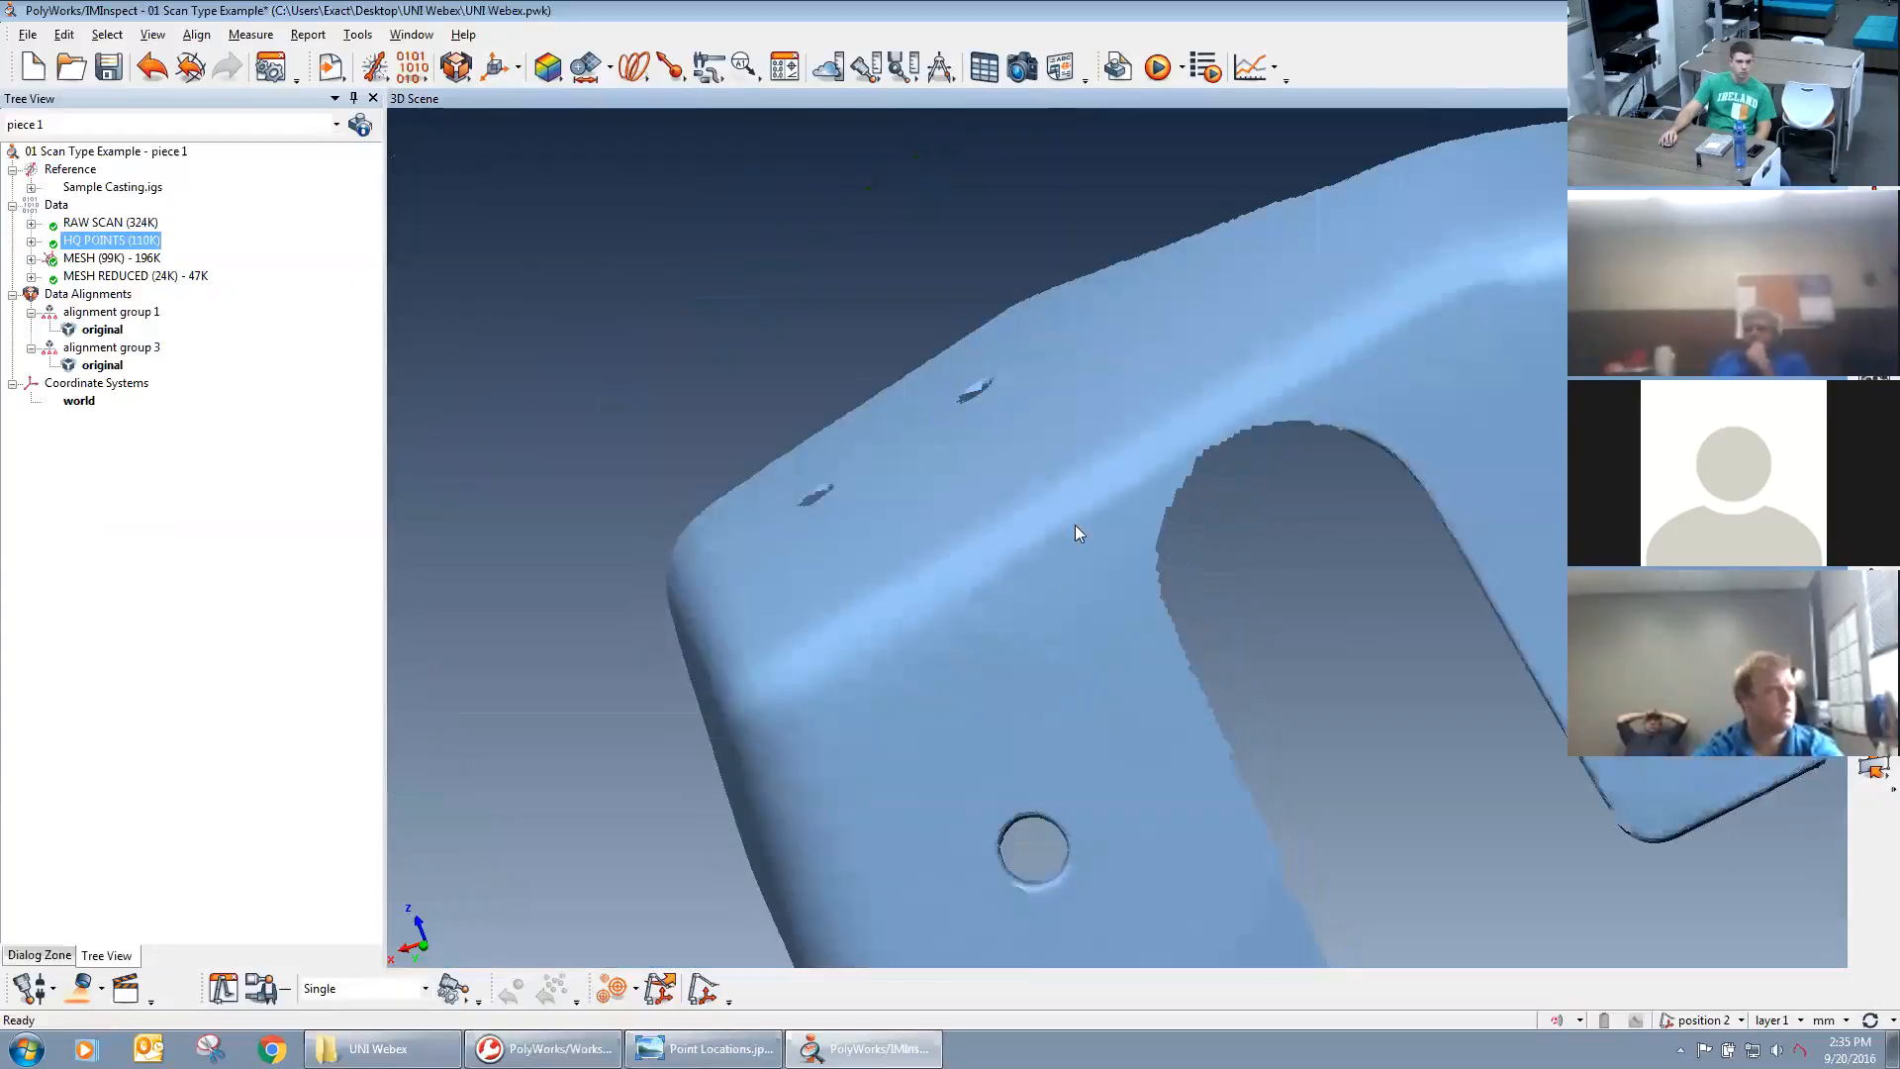
{"action": "scroll", "coordinate": [1075, 525], "scroll_direction": "down", "scroll_amount": 3}
{"action": "middle_click_drag", "start_coordinate": [996, 573], "coordinate": [1065, 530]}
{"action": "left_click_drag", "start_coordinate": [1065, 531], "coordinate": [1113, 554]}
{"action": "left_click", "coordinate": [106, 261]}
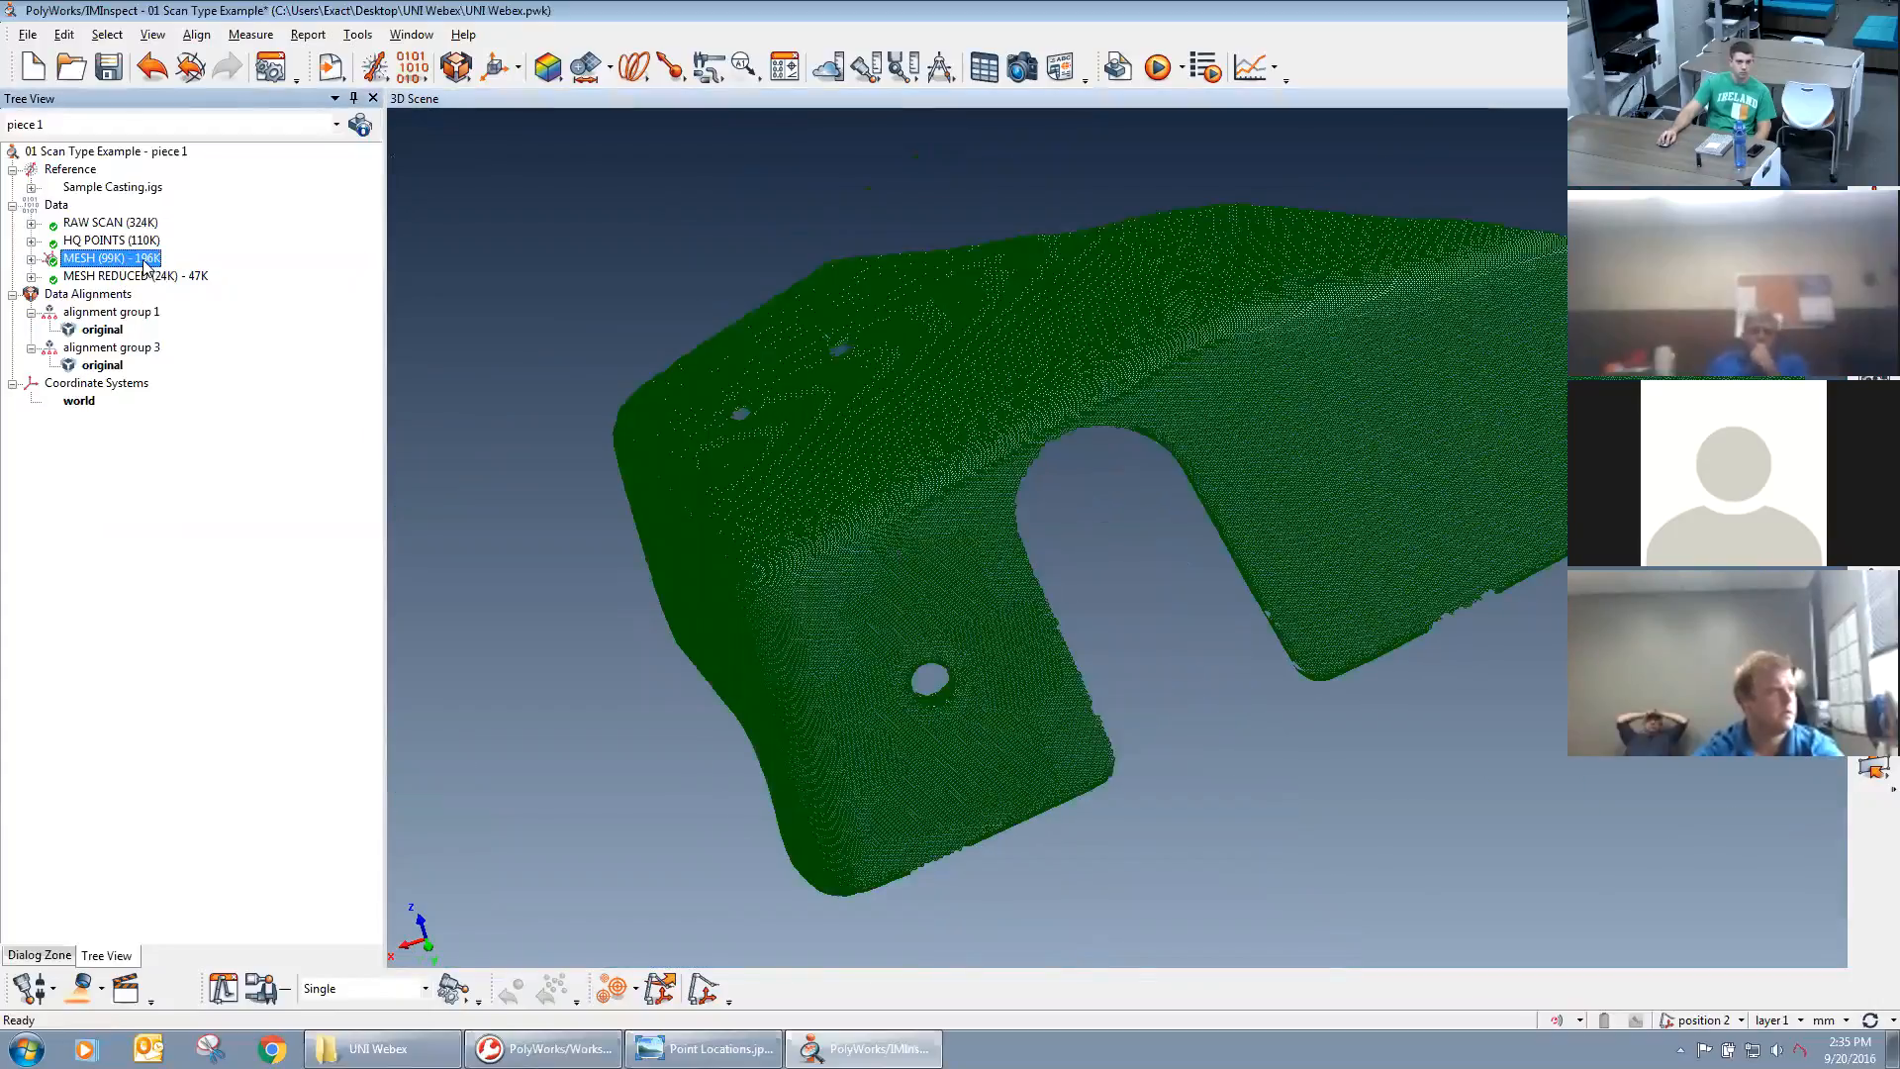
Examine the mesh's triangles near the side hole and cutout, comparing their vertices with the HQ points.
{"action": "scroll", "coordinate": [942, 729], "scroll_direction": "up", "scroll_amount": 5}
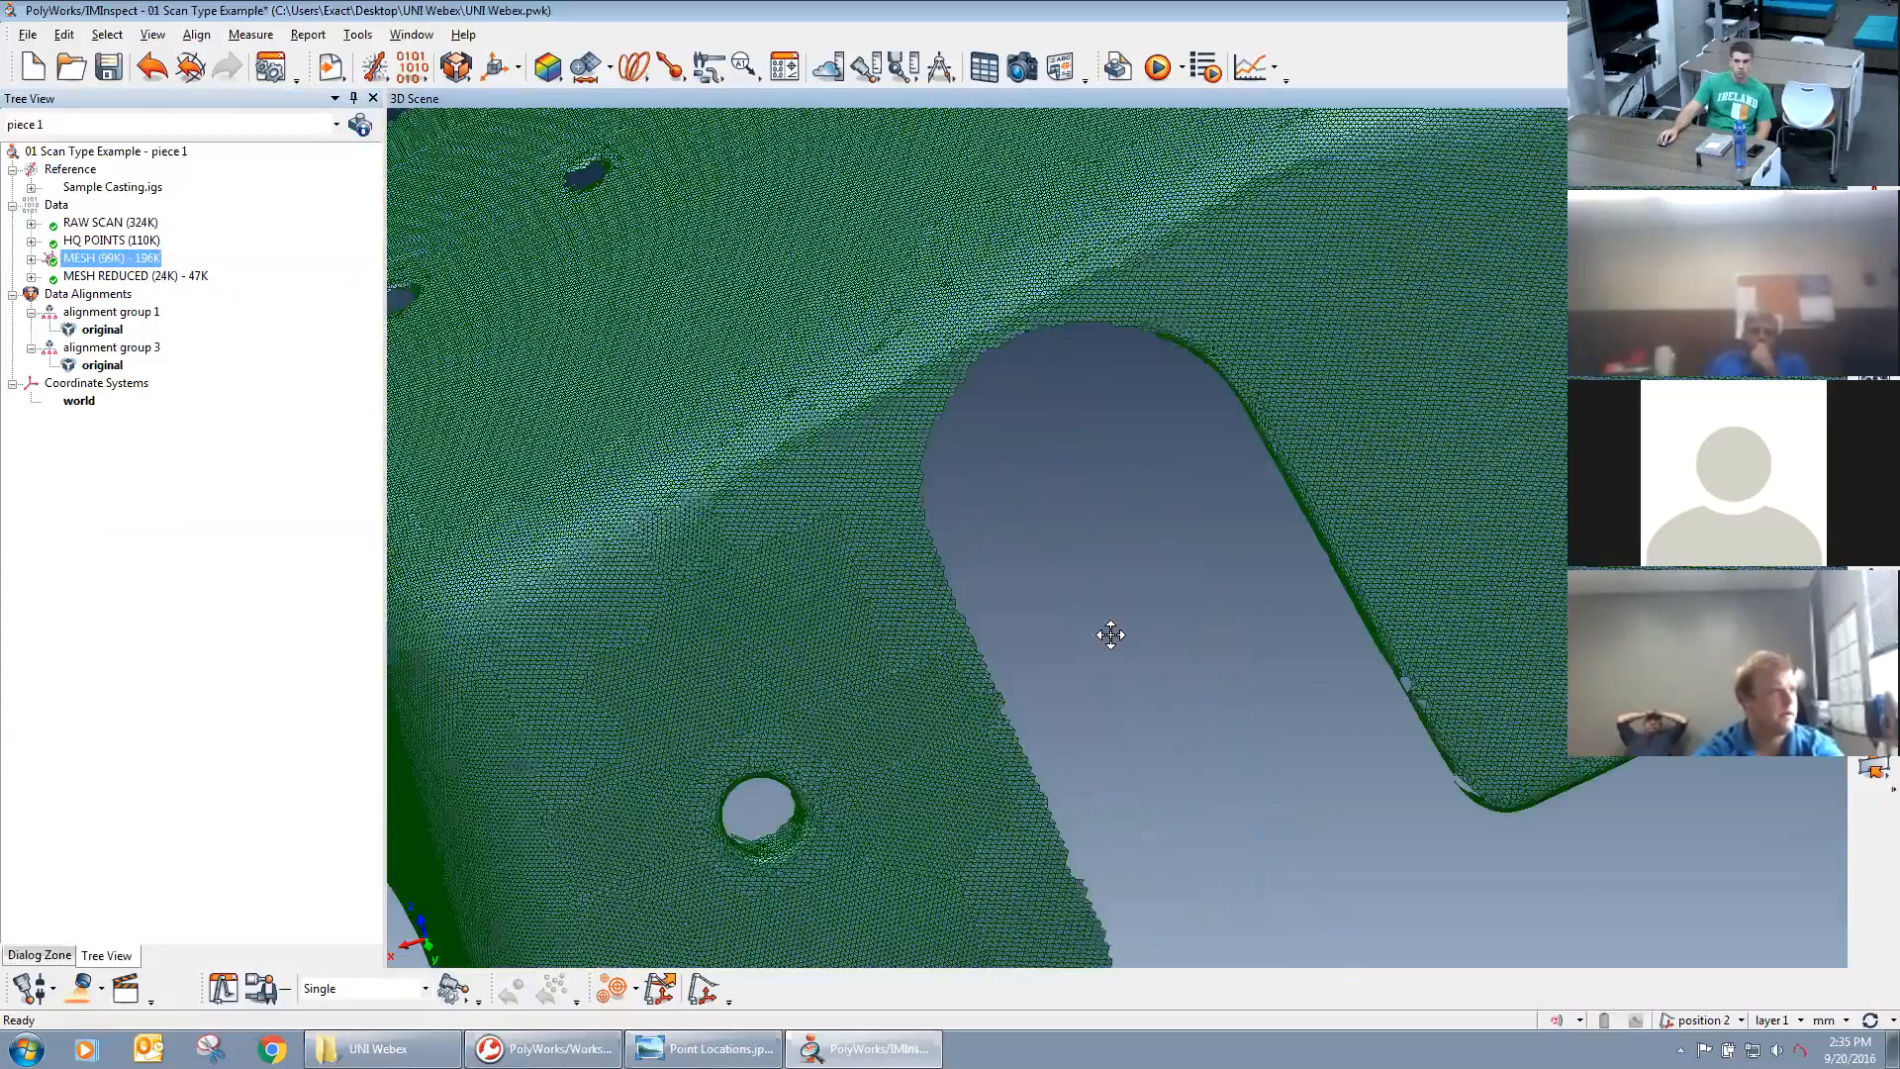
{"action": "left_click_drag", "start_coordinate": [1291, 752], "coordinate": [1259, 677]}
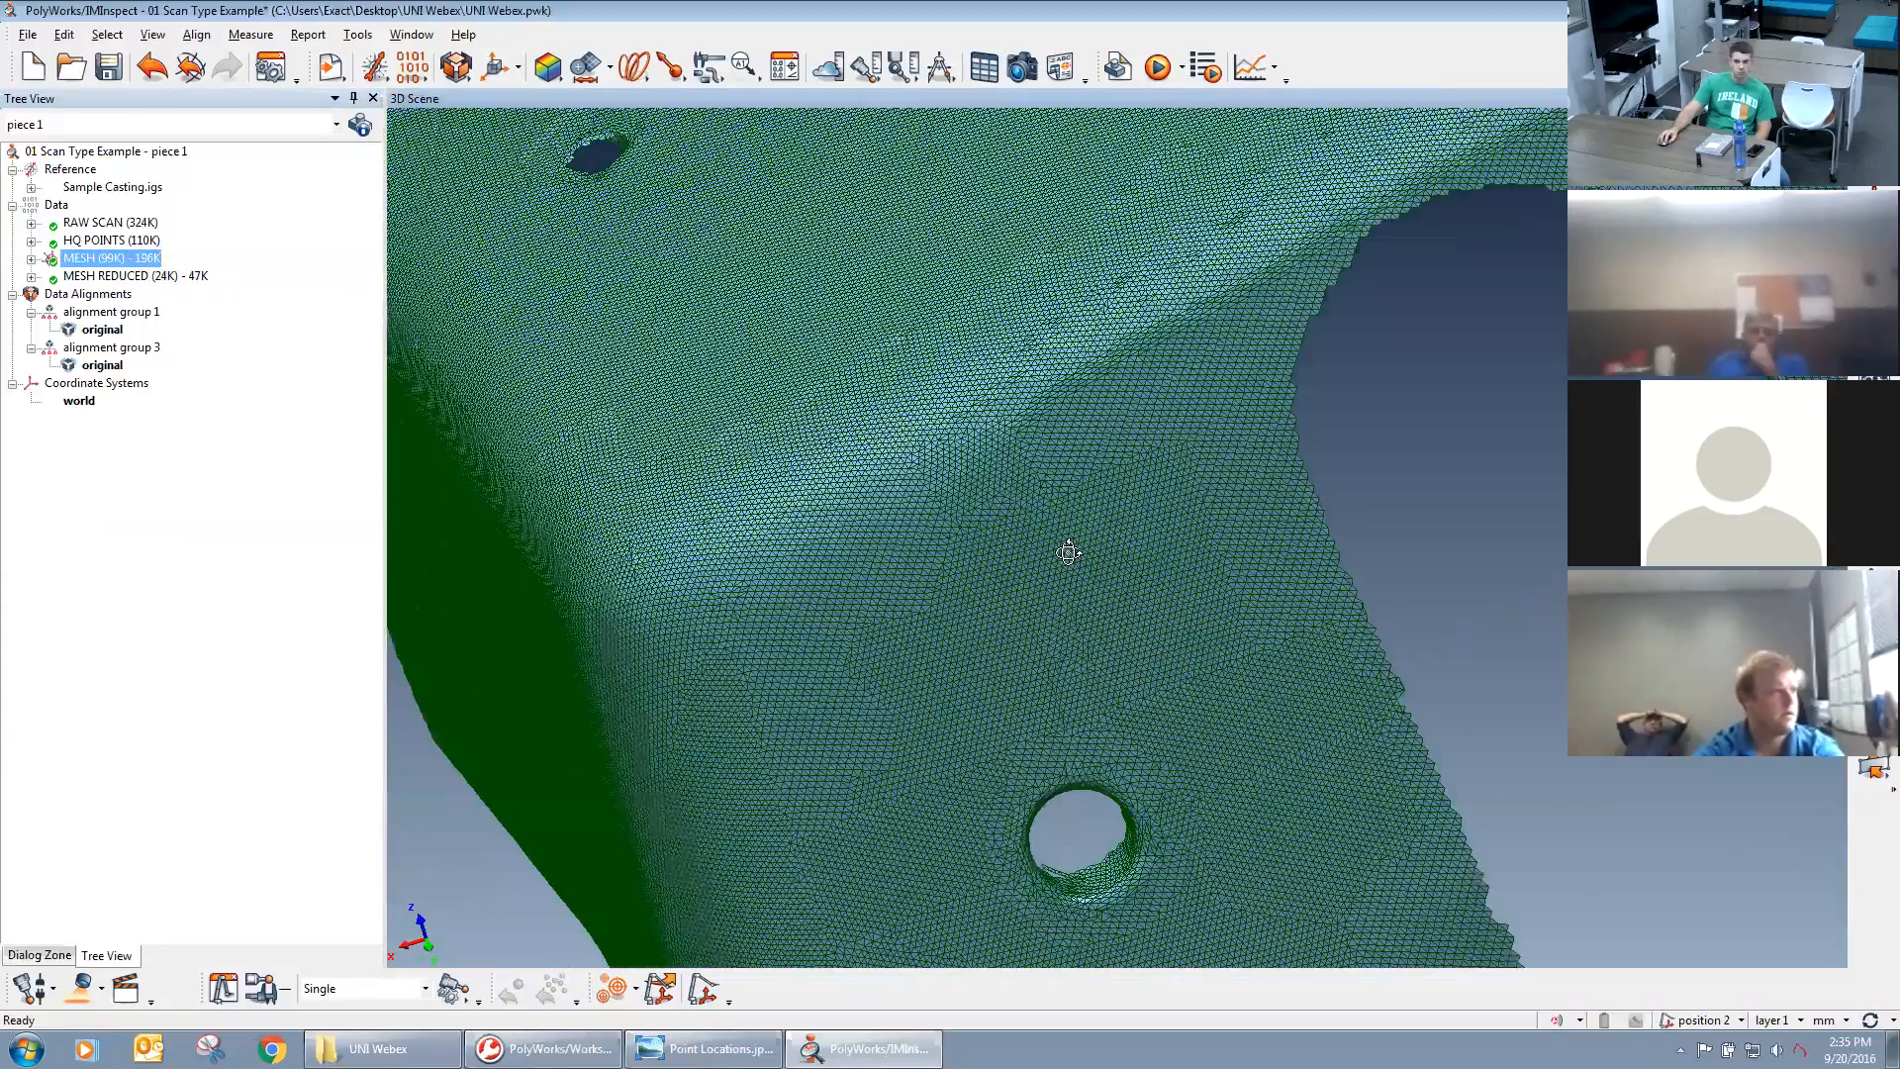
{"action": "scroll", "coordinate": [1064, 546], "scroll_direction": "up", "scroll_amount": 5}
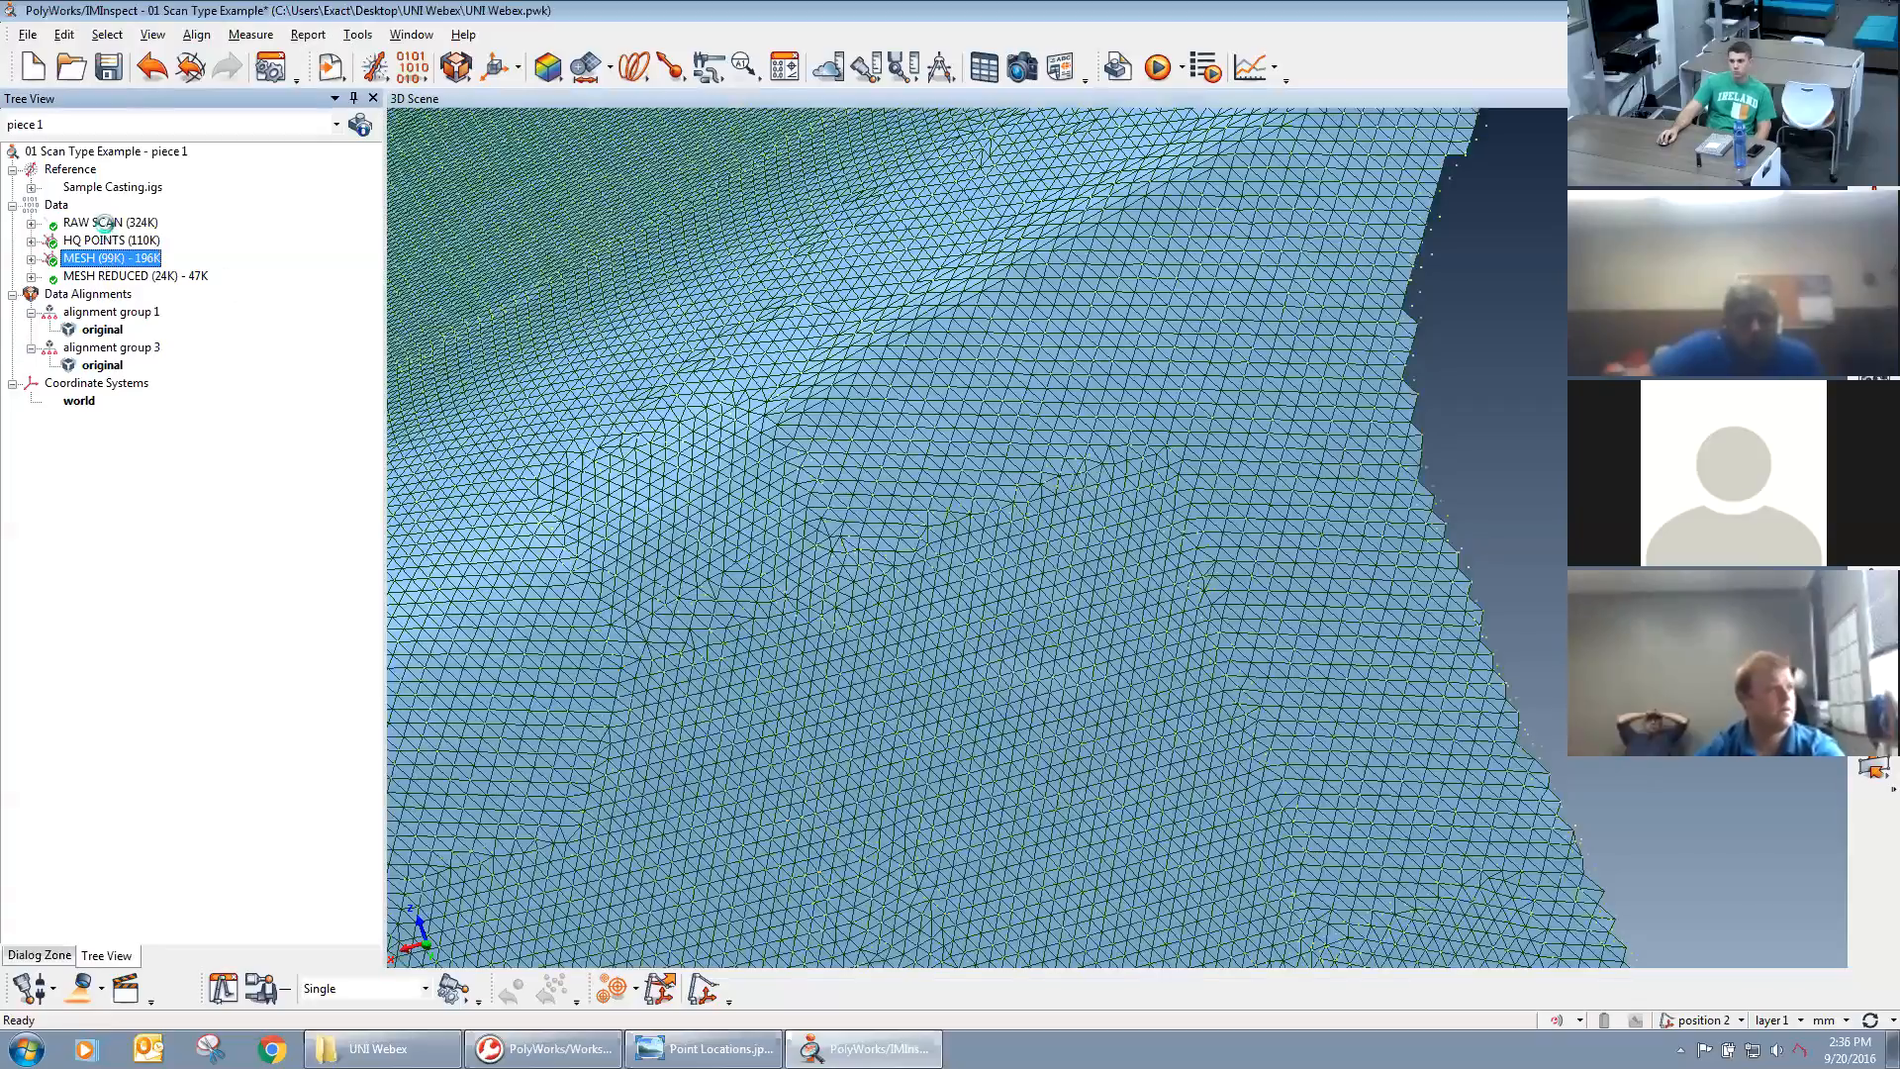
{"action": "scroll", "coordinate": [960, 334], "scroll_direction": "down", "scroll_amount": 3}
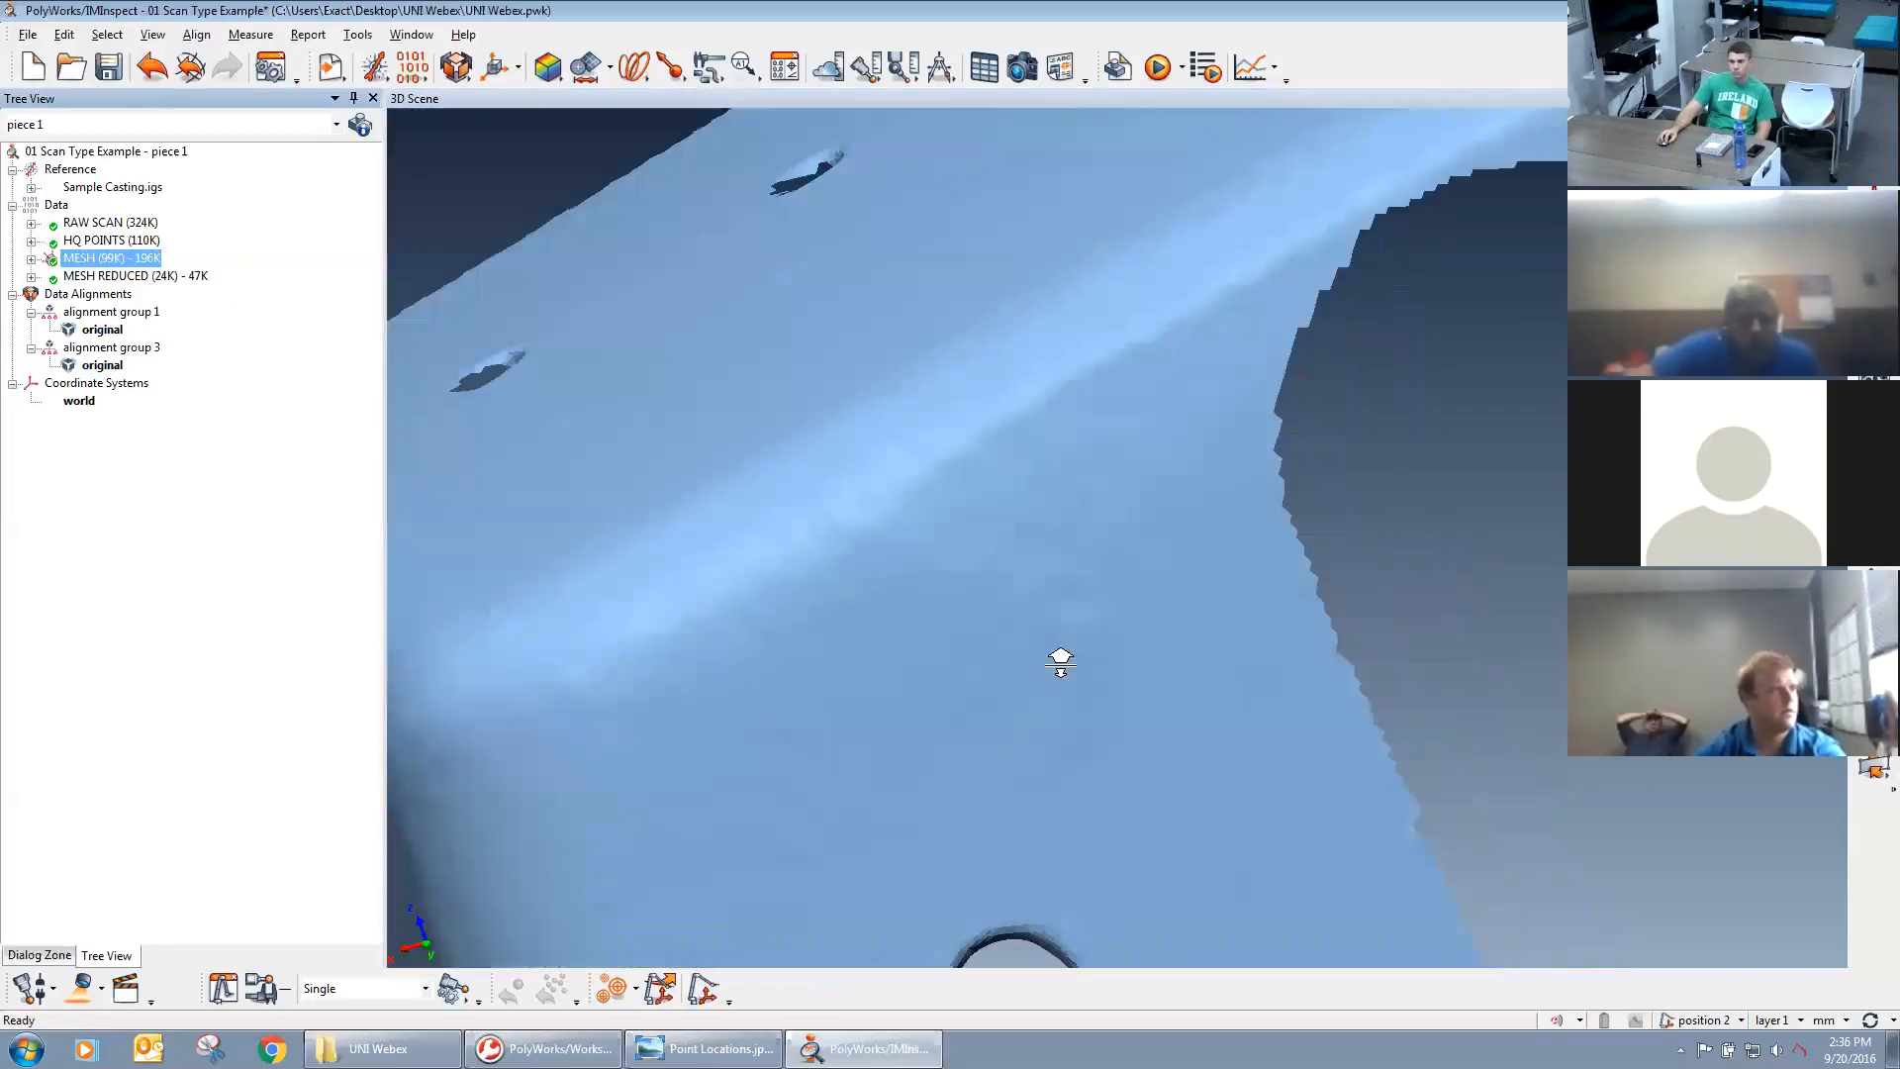
{"action": "left_click_drag", "start_coordinate": [1060, 662], "coordinate": [1092, 578]}
{"action": "scroll", "coordinate": [1093, 578], "scroll_direction": "down", "scroll_amount": 3}
{"action": "left_click_drag", "start_coordinate": [942, 509], "coordinate": [952, 560]}
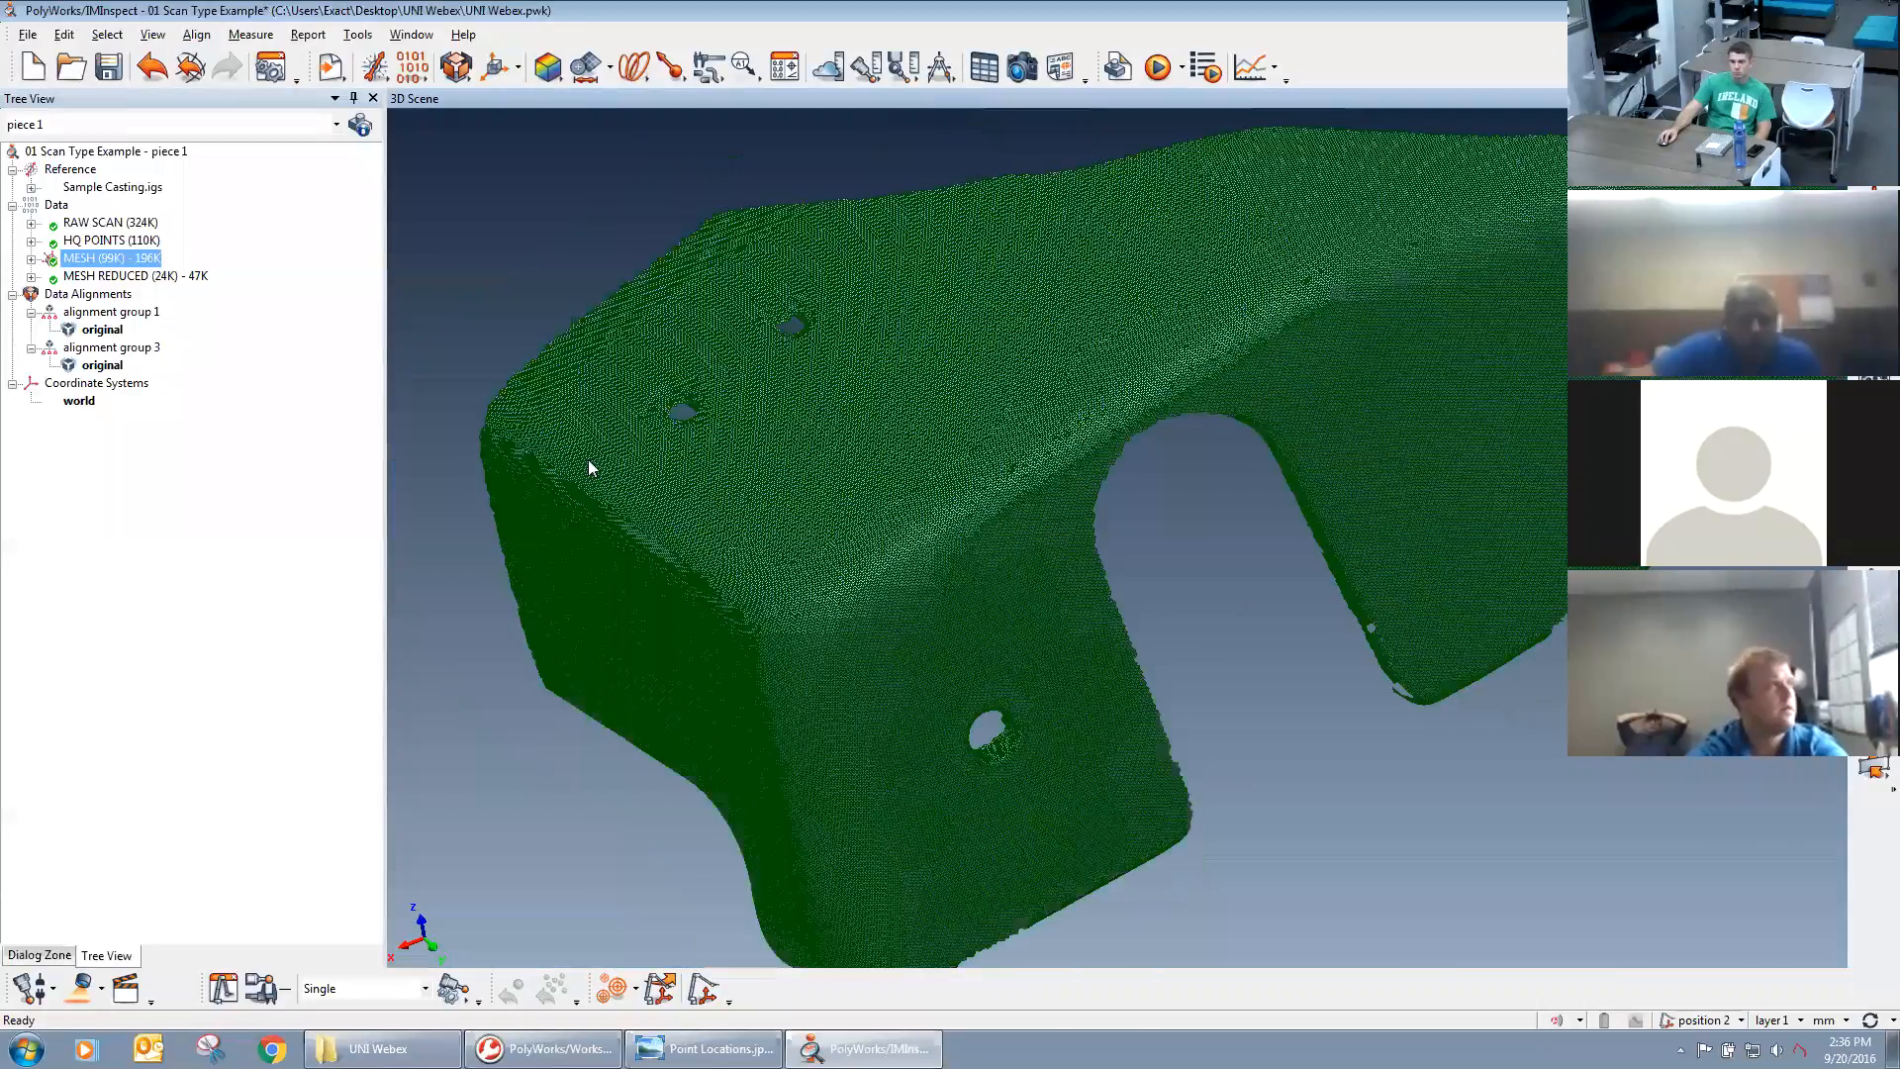
Display the MESH REDUCED (24K) - 47K data object in place of MESH (99K) - 196K.
{"action": "middle_click_drag", "start_coordinate": [1065, 606], "coordinate": [1097, 502]}
{"action": "right_click_drag", "start_coordinate": [1178, 670], "coordinate": [1099, 346]}
{"action": "right_click_drag", "start_coordinate": [1257, 624], "coordinate": [1257, 160]}
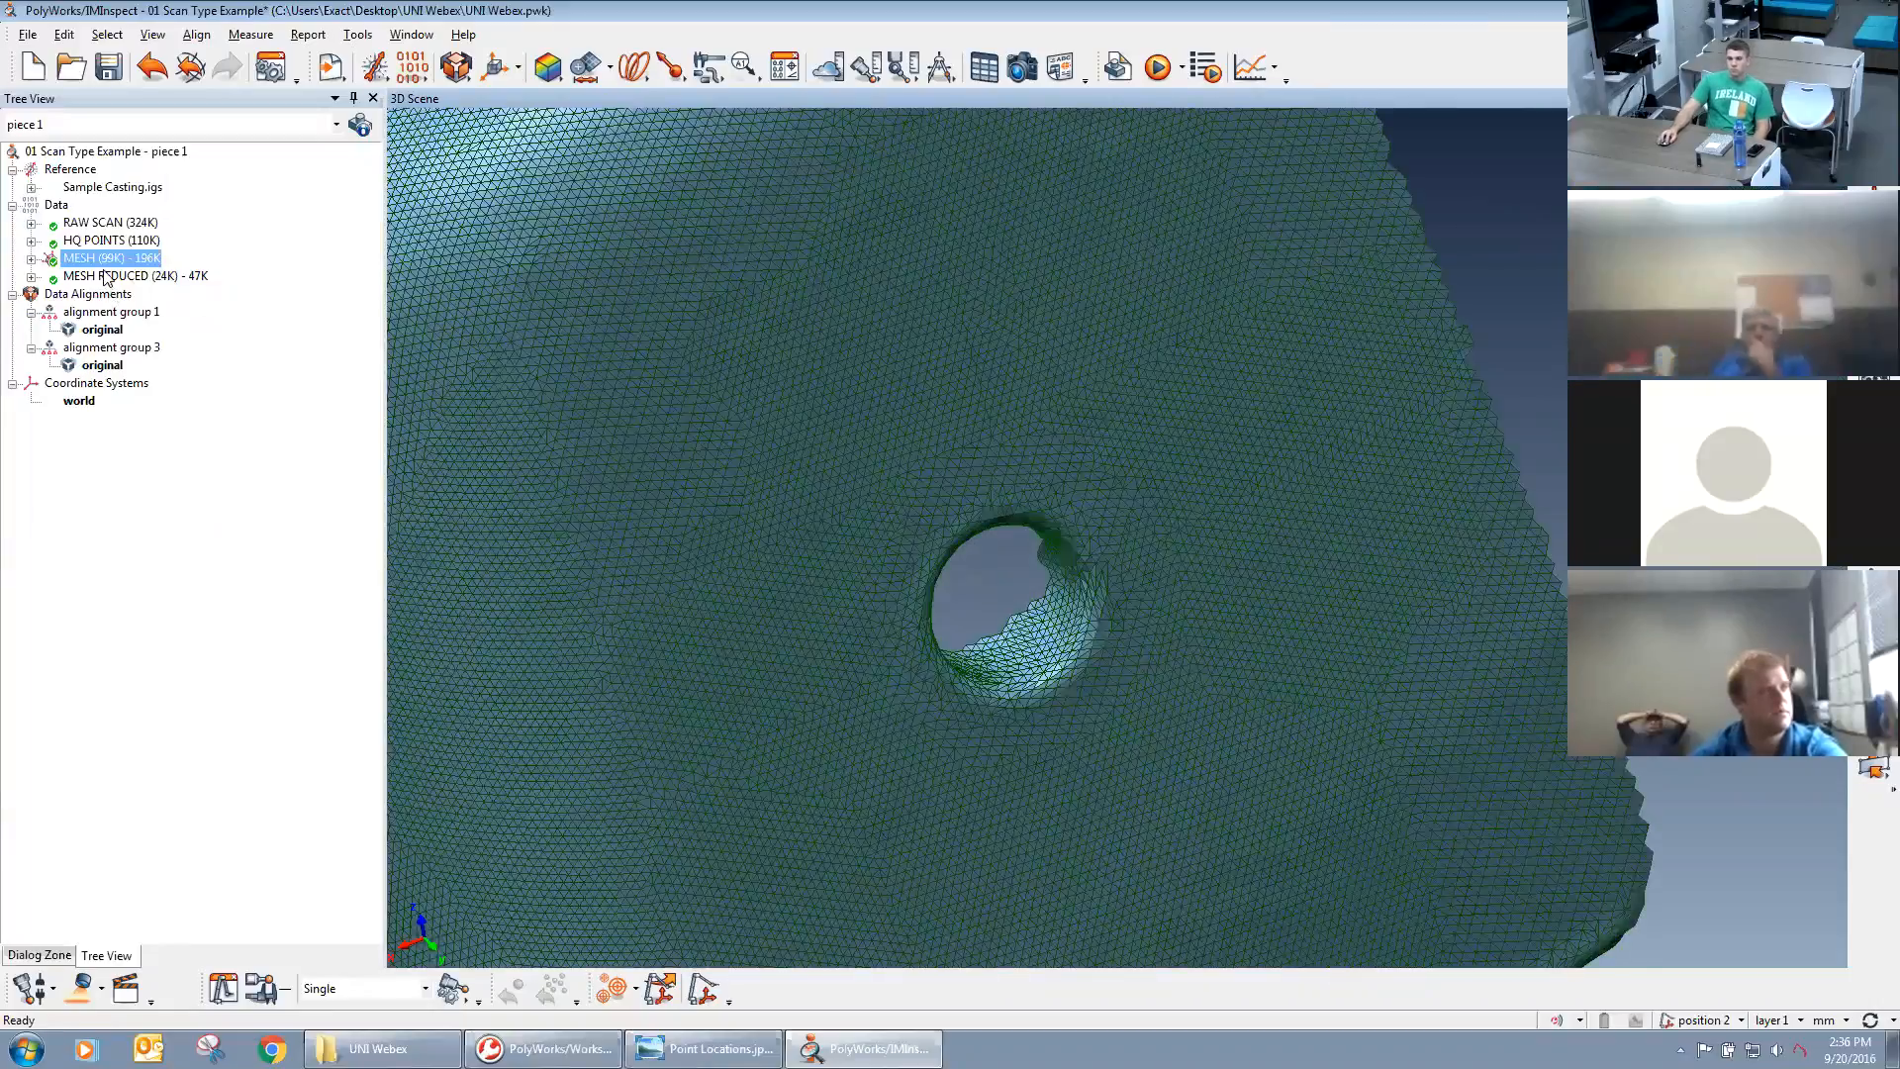
{"action": "middle_click", "coordinate": [107, 276]}
{"action": "middle_click", "coordinate": [109, 259]}
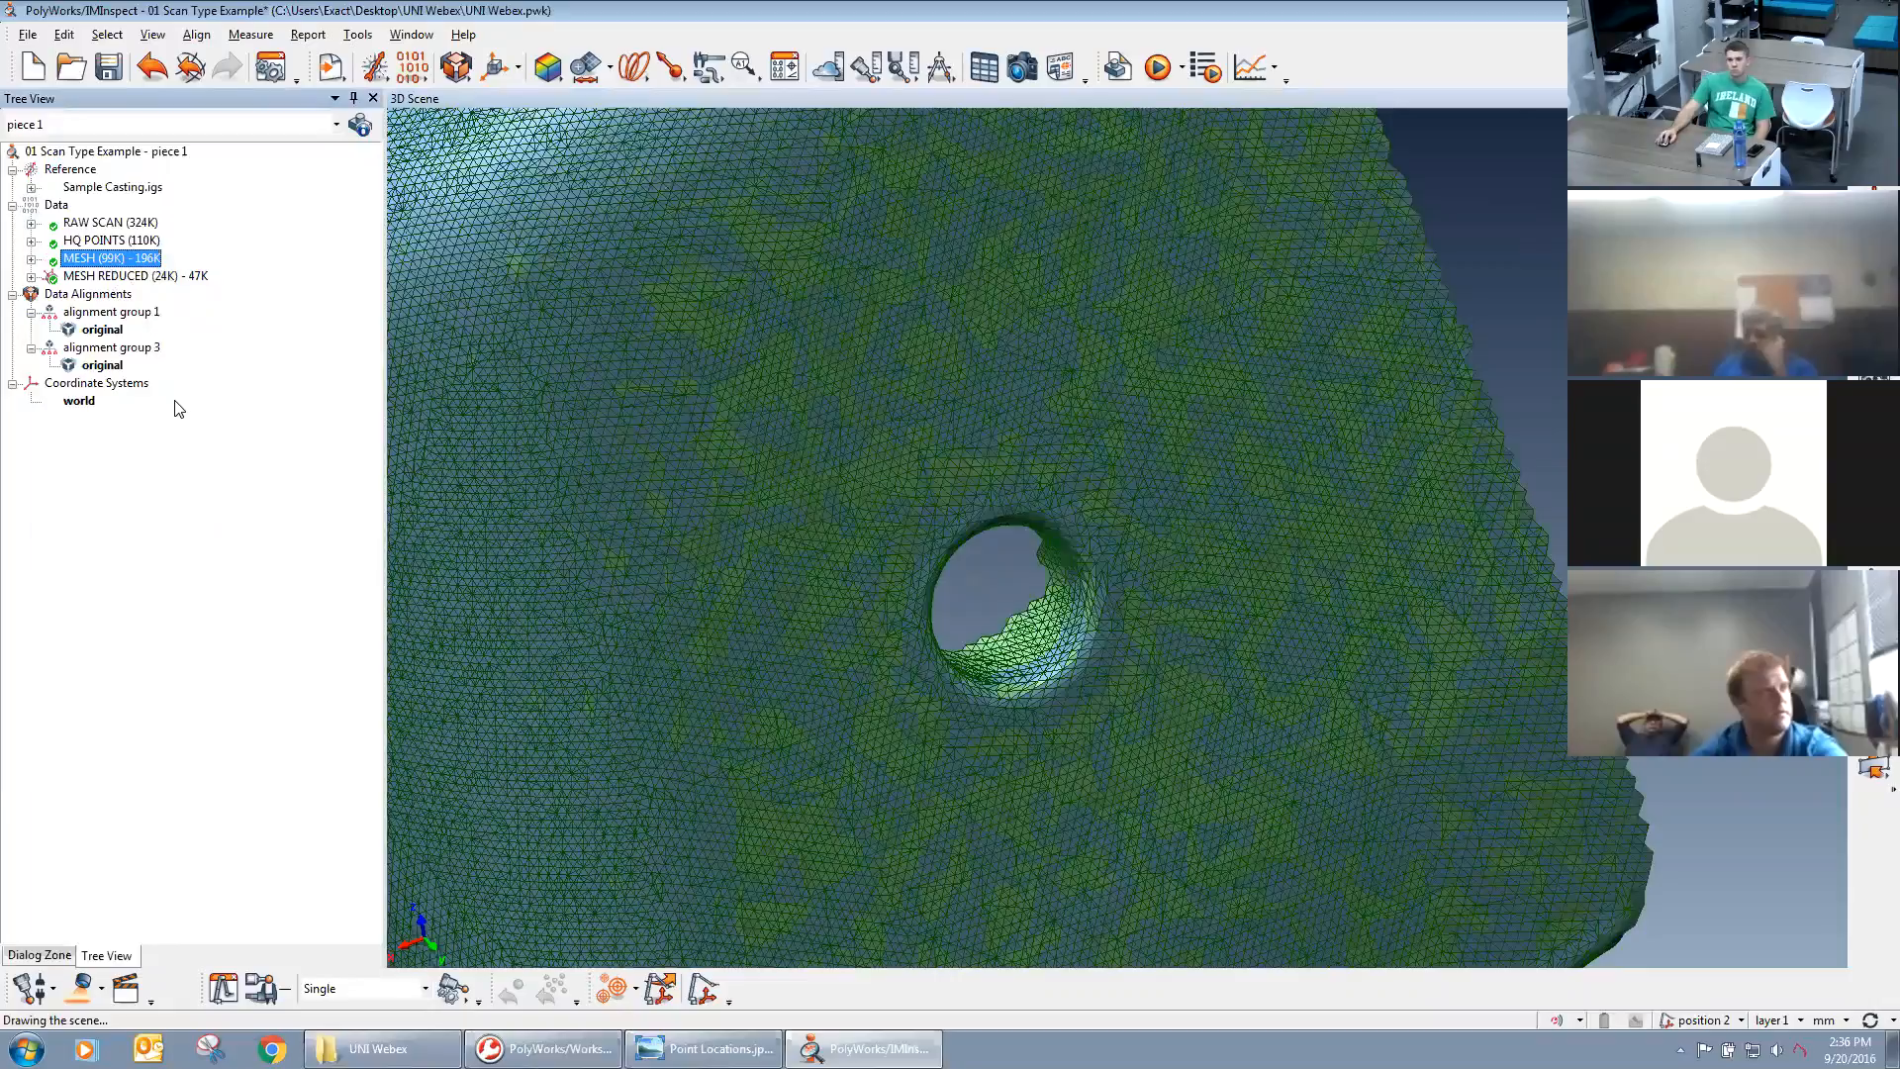
Examine the reduced mesh's triangle sizes on the flat side face, along the bend and around the side hole.
{"action": "middle_click_drag", "start_coordinate": [793, 539], "coordinate": [891, 504]}
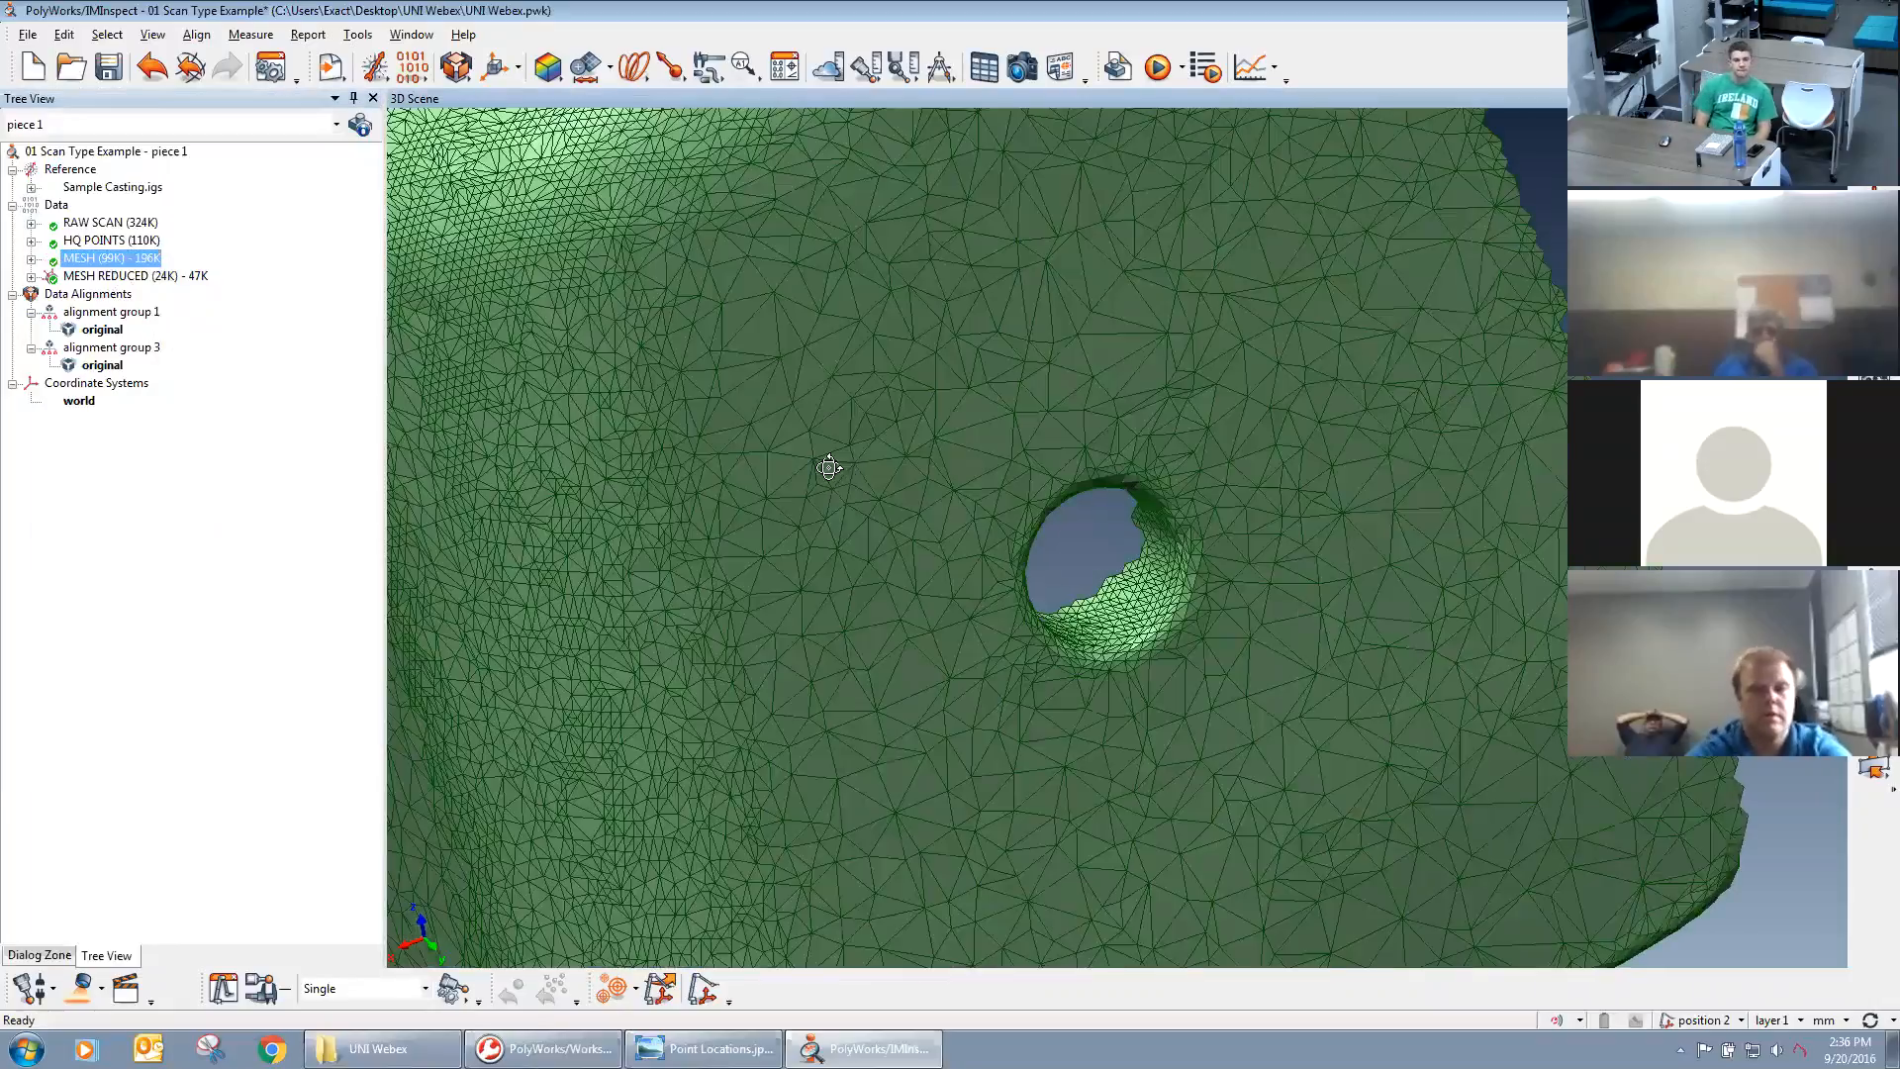
{"action": "left_click_drag", "start_coordinate": [830, 468], "coordinate": [887, 441]}
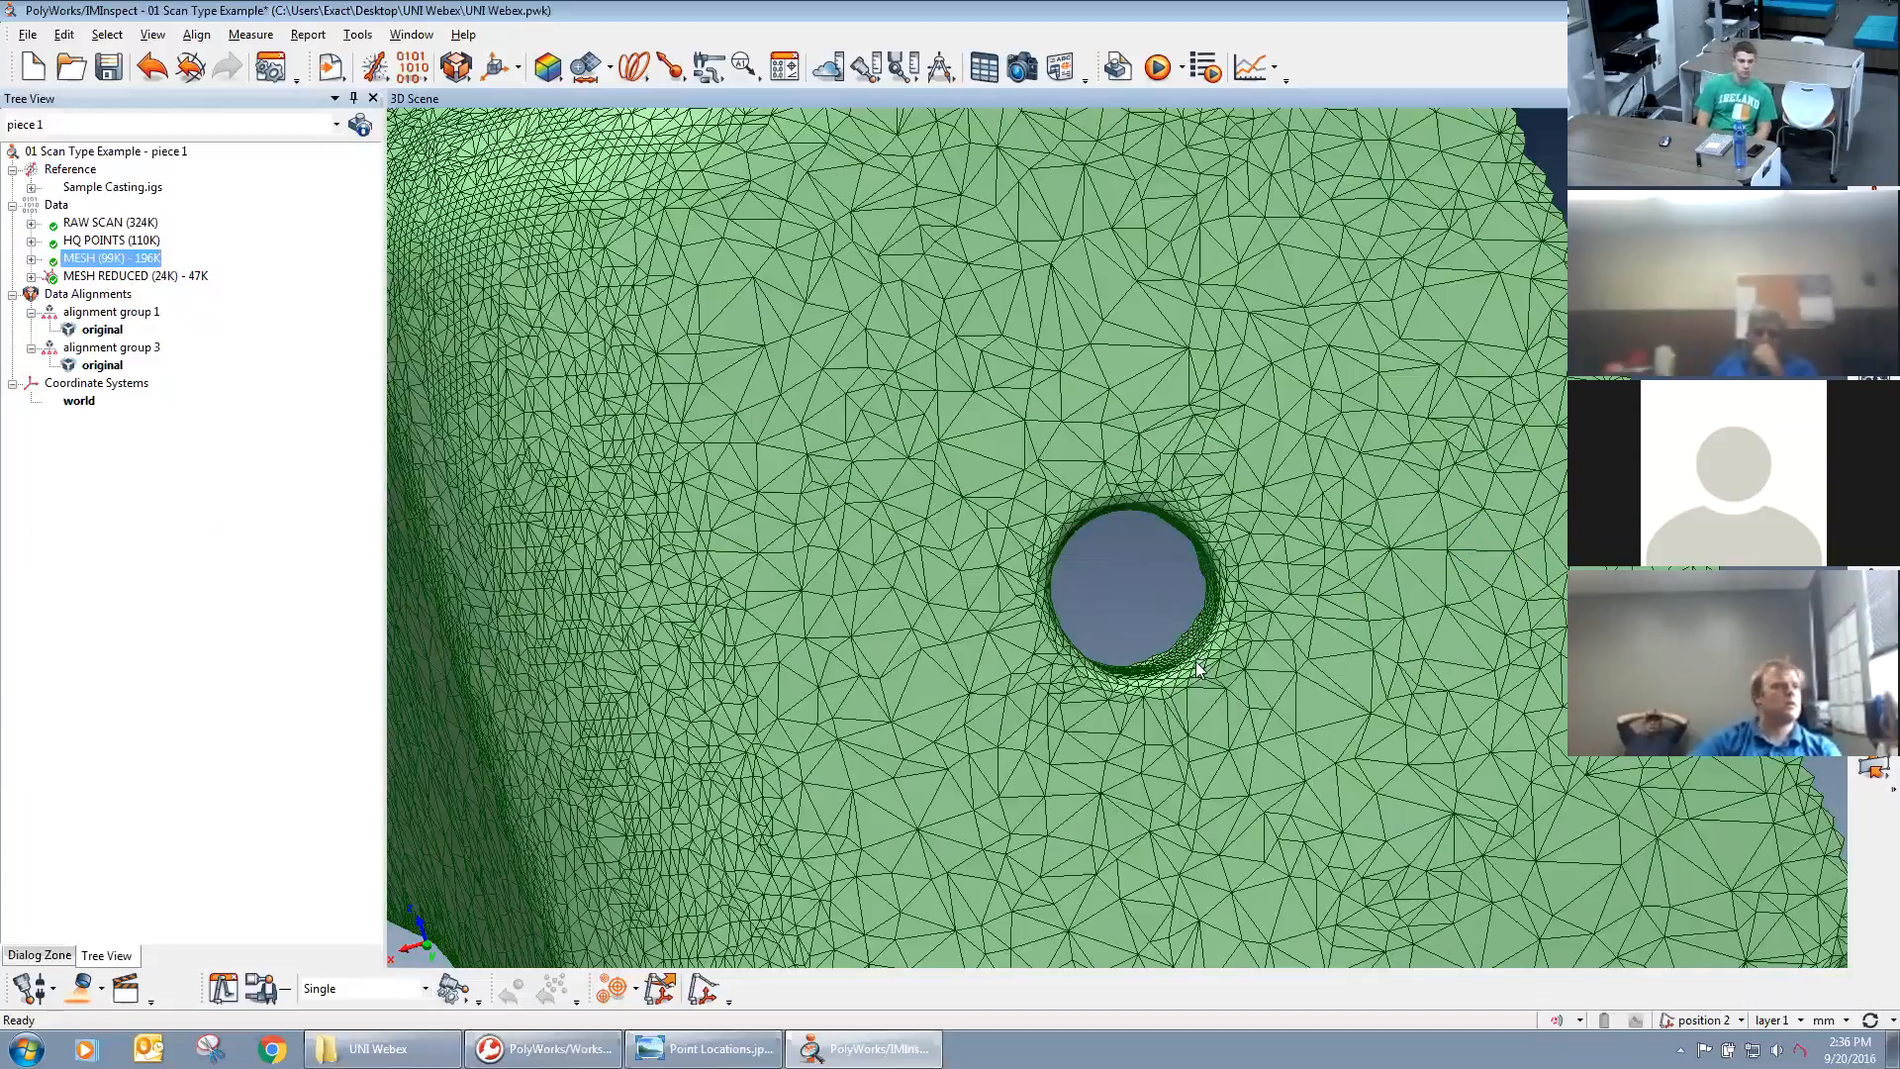
{"action": "scroll", "coordinate": [1198, 669], "scroll_direction": "up", "scroll_amount": 5}
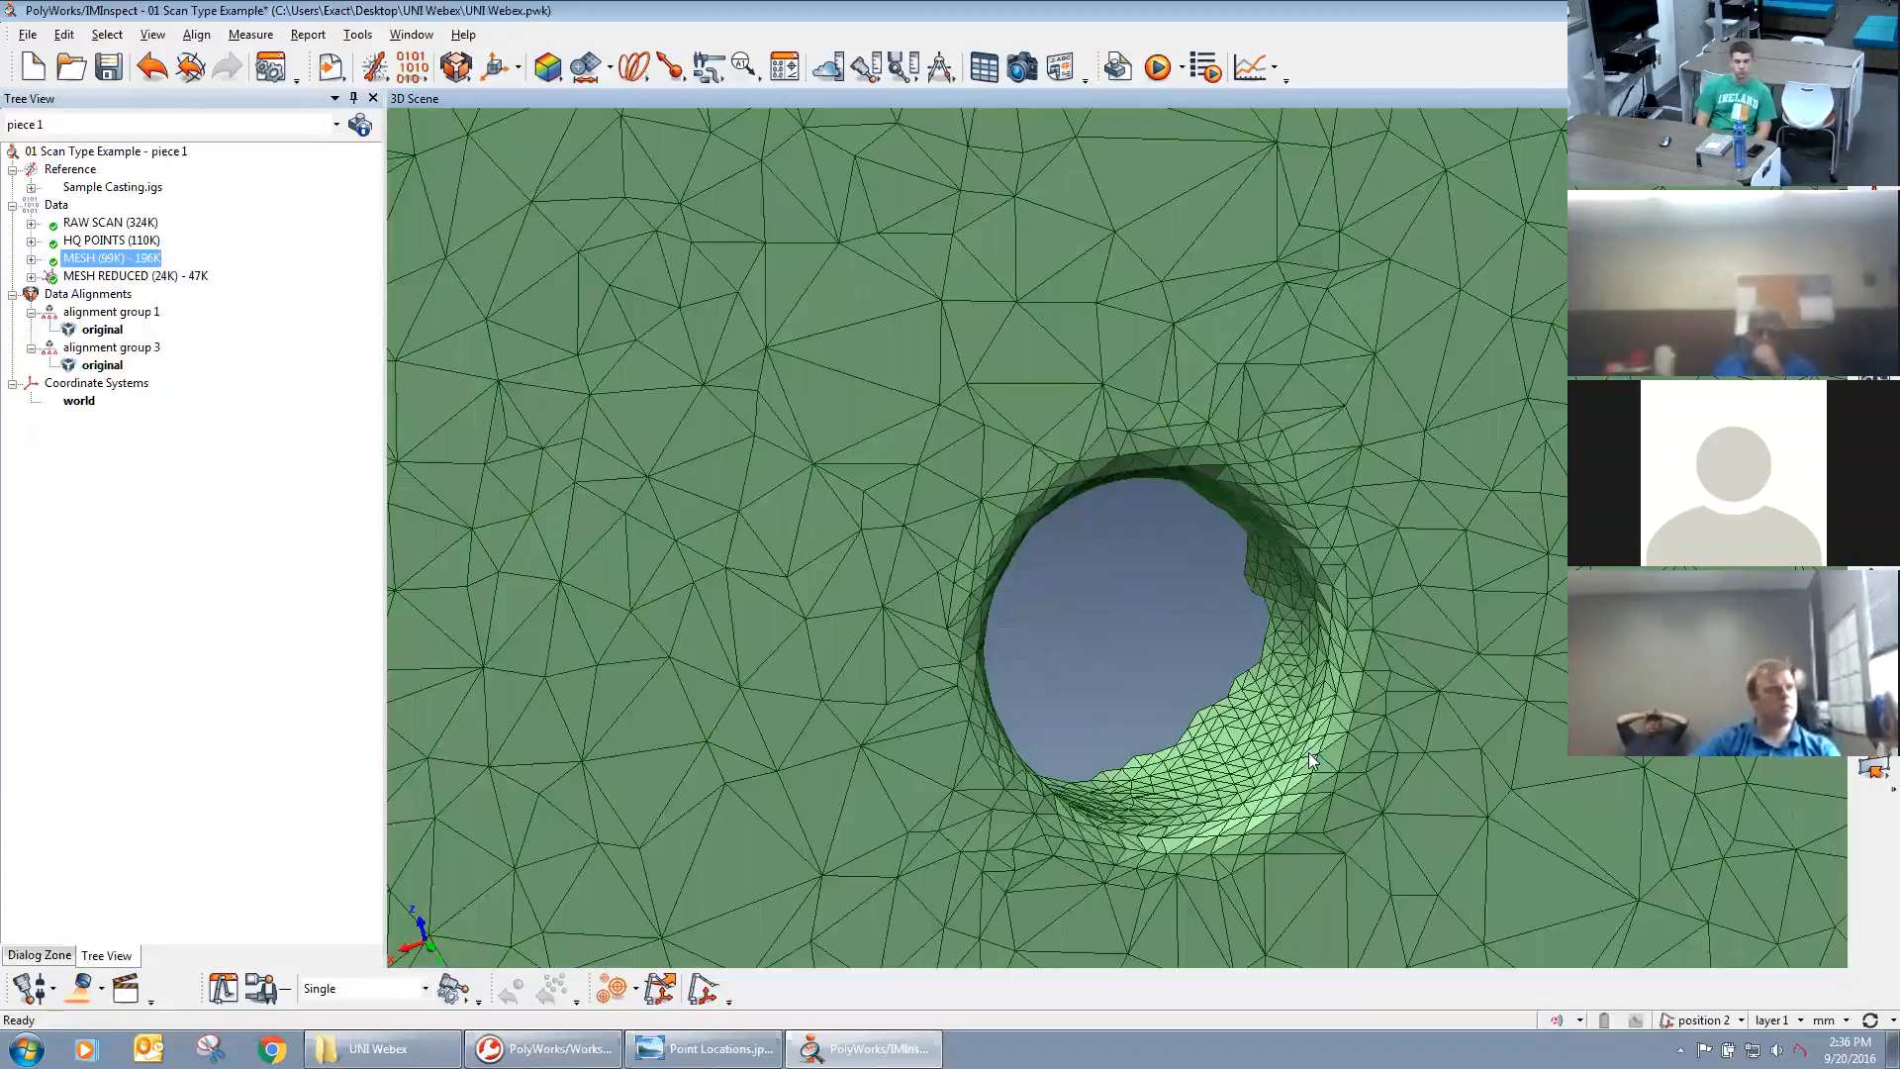
{"action": "scroll", "coordinate": [1311, 760], "scroll_direction": "down", "scroll_amount": 8}
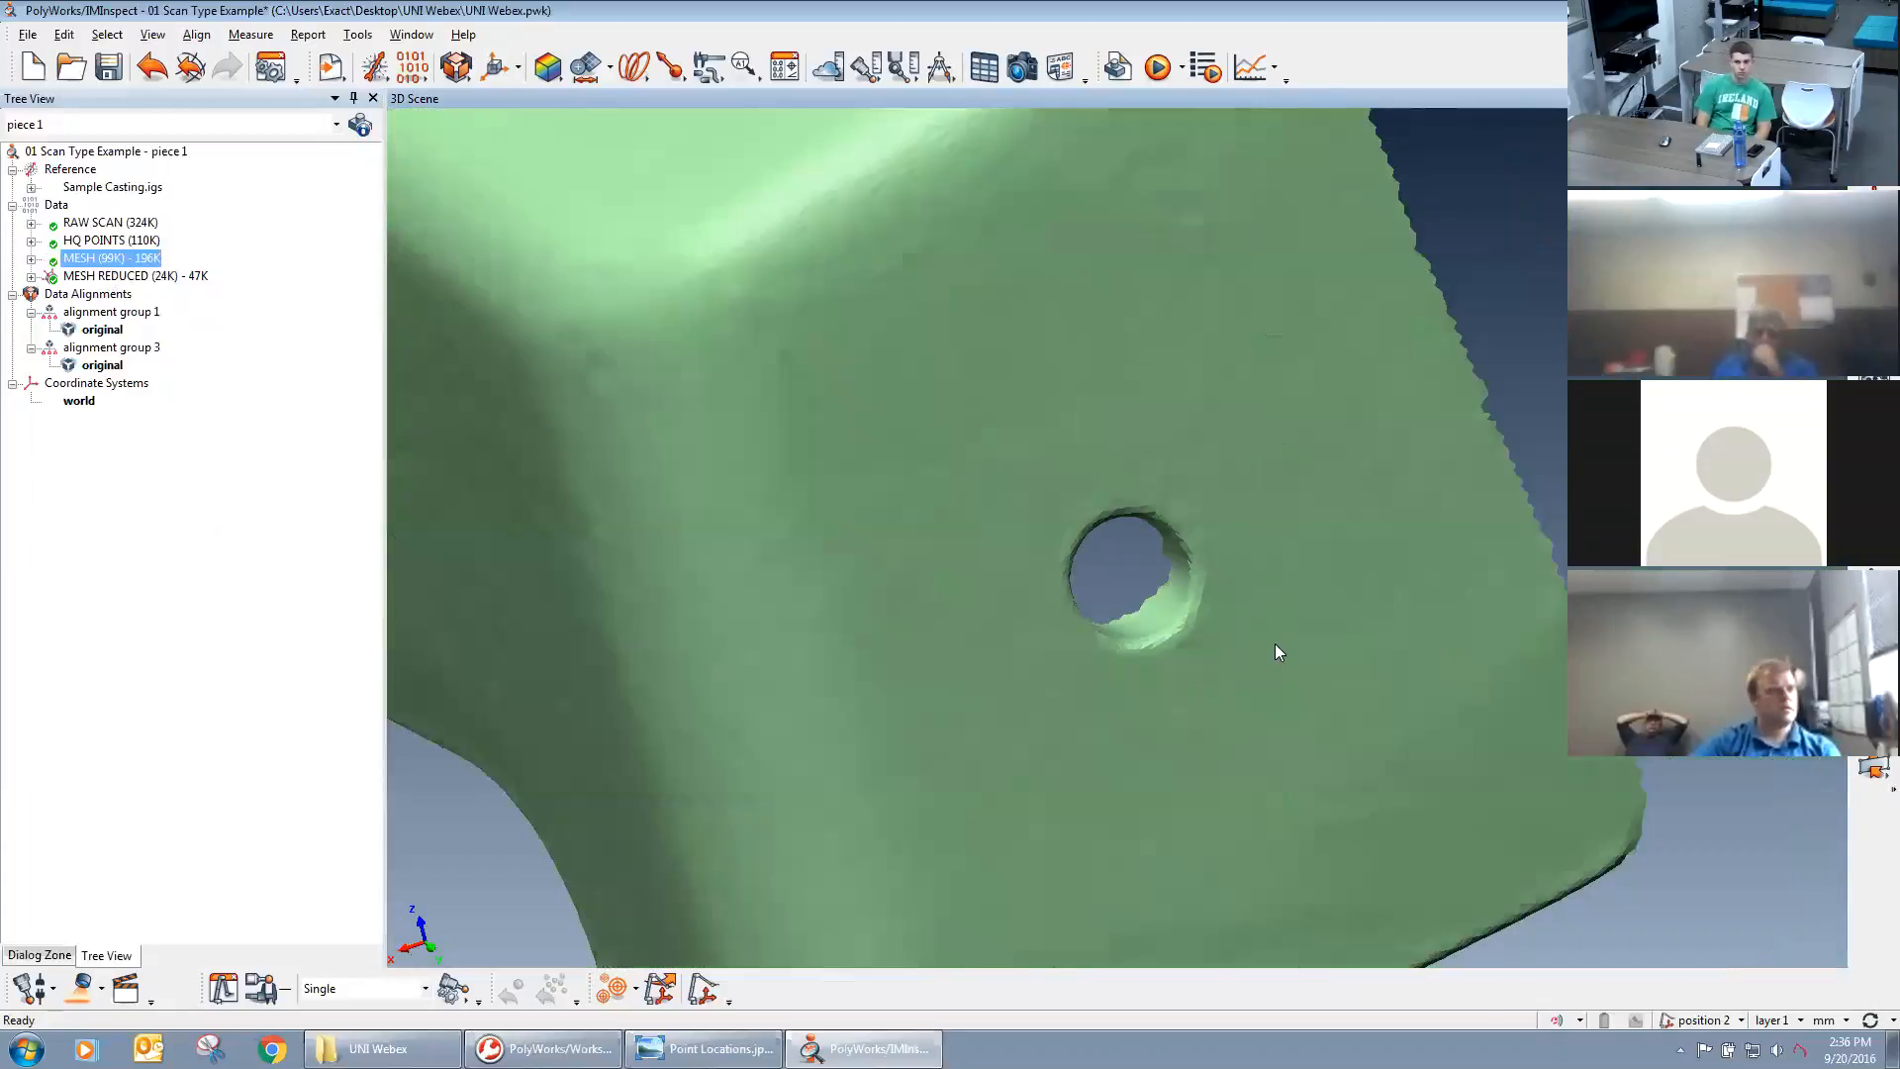
{"action": "scroll", "coordinate": [1275, 652], "scroll_direction": "down", "scroll_amount": 2}
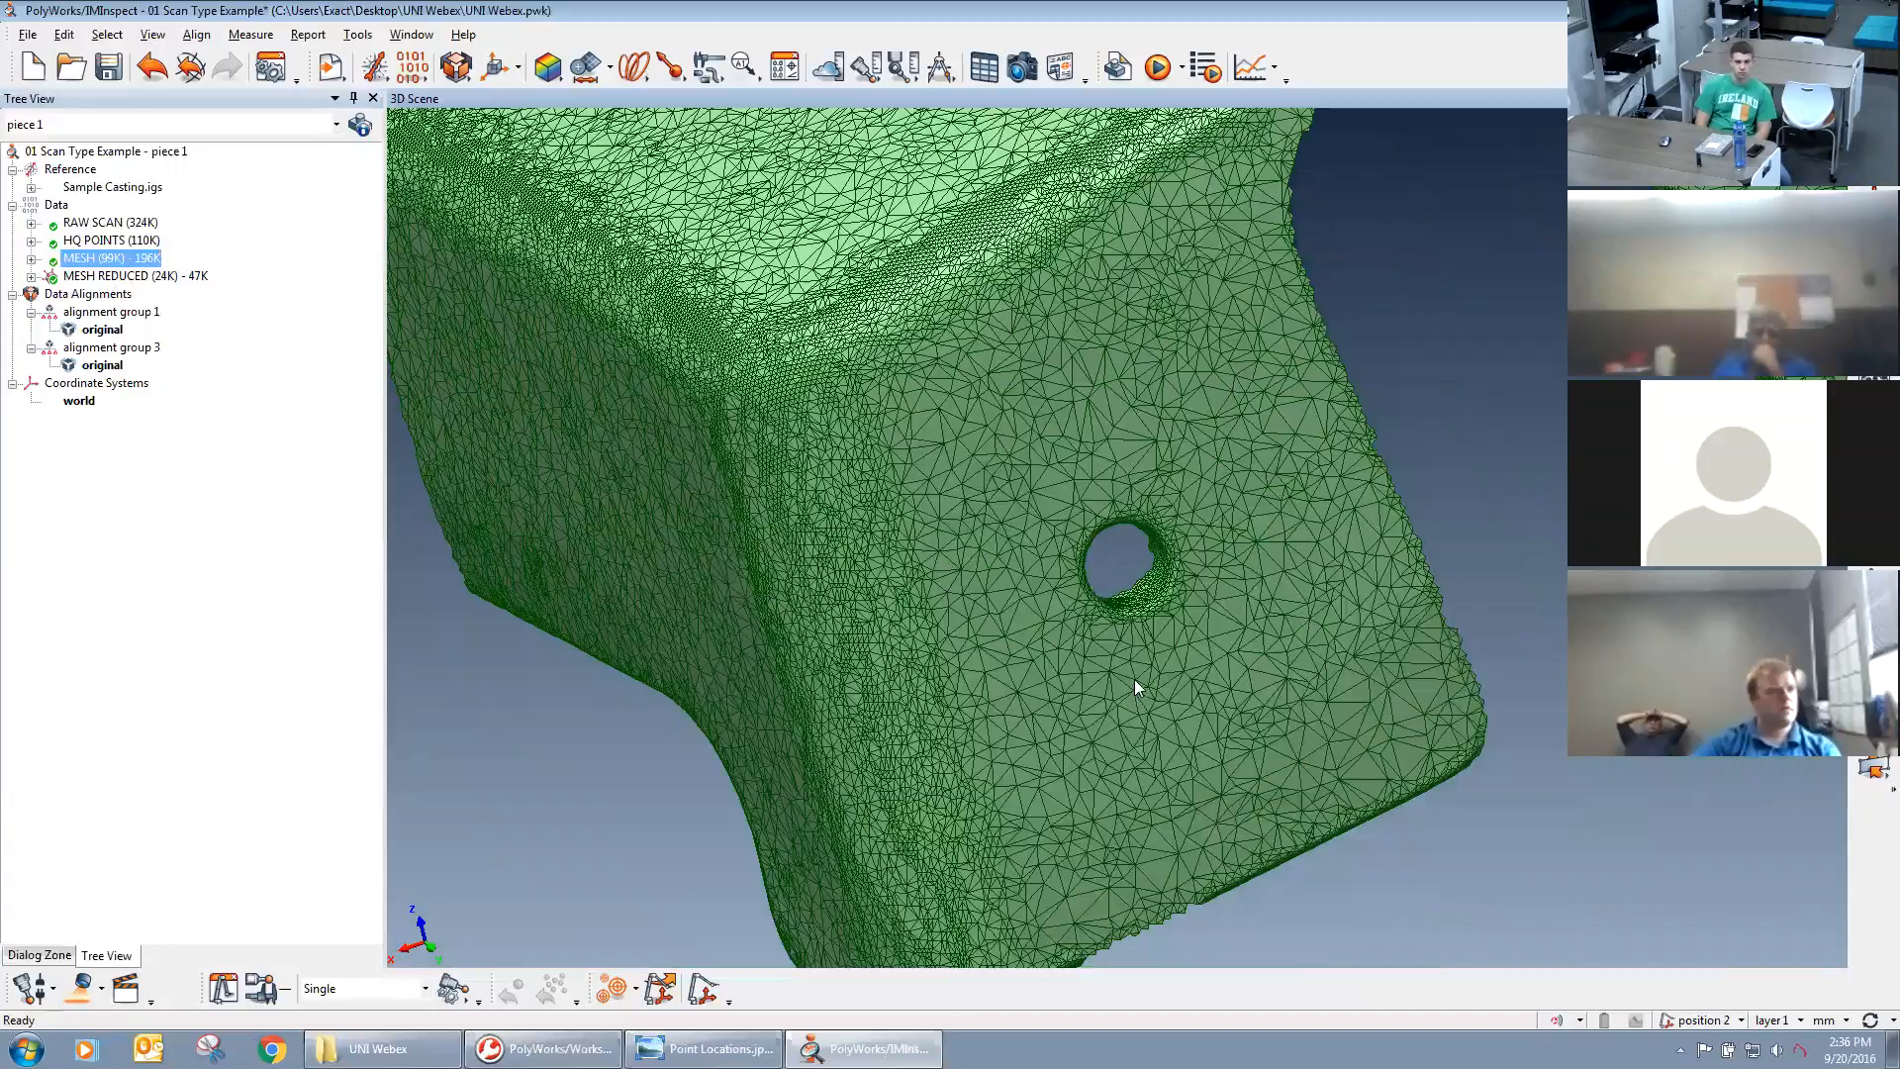
Select the MESH REDUCED (24K) - 47K data object and change the data display to a shaded surface without wireframe.
{"action": "left_click", "coordinate": [141, 276]}
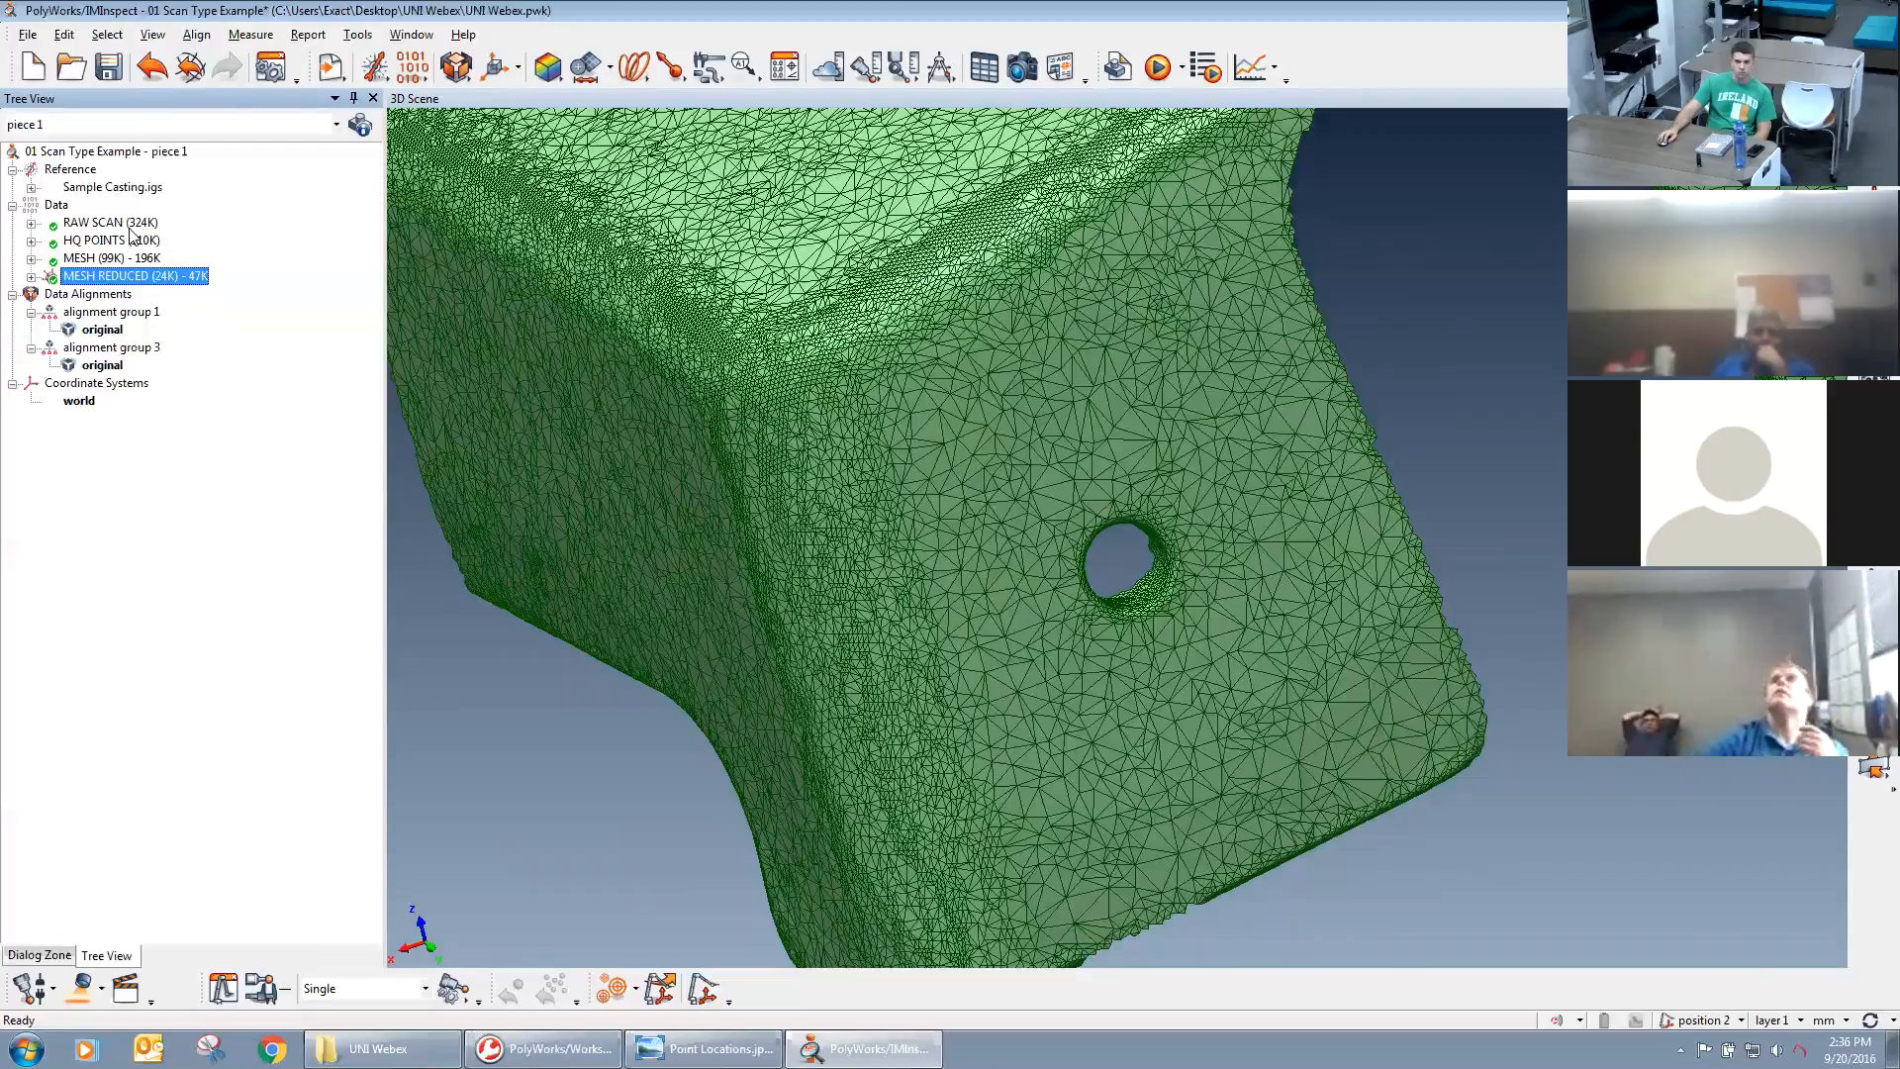
{"action": "scroll", "coordinate": [967, 445], "scroll_direction": "down", "scroll_amount": 8}
{"action": "middle_click_drag", "start_coordinate": [1101, 471], "coordinate": [970, 578]}
{"action": "right_click_drag", "start_coordinate": [1030, 663], "coordinate": [1075, 610]}
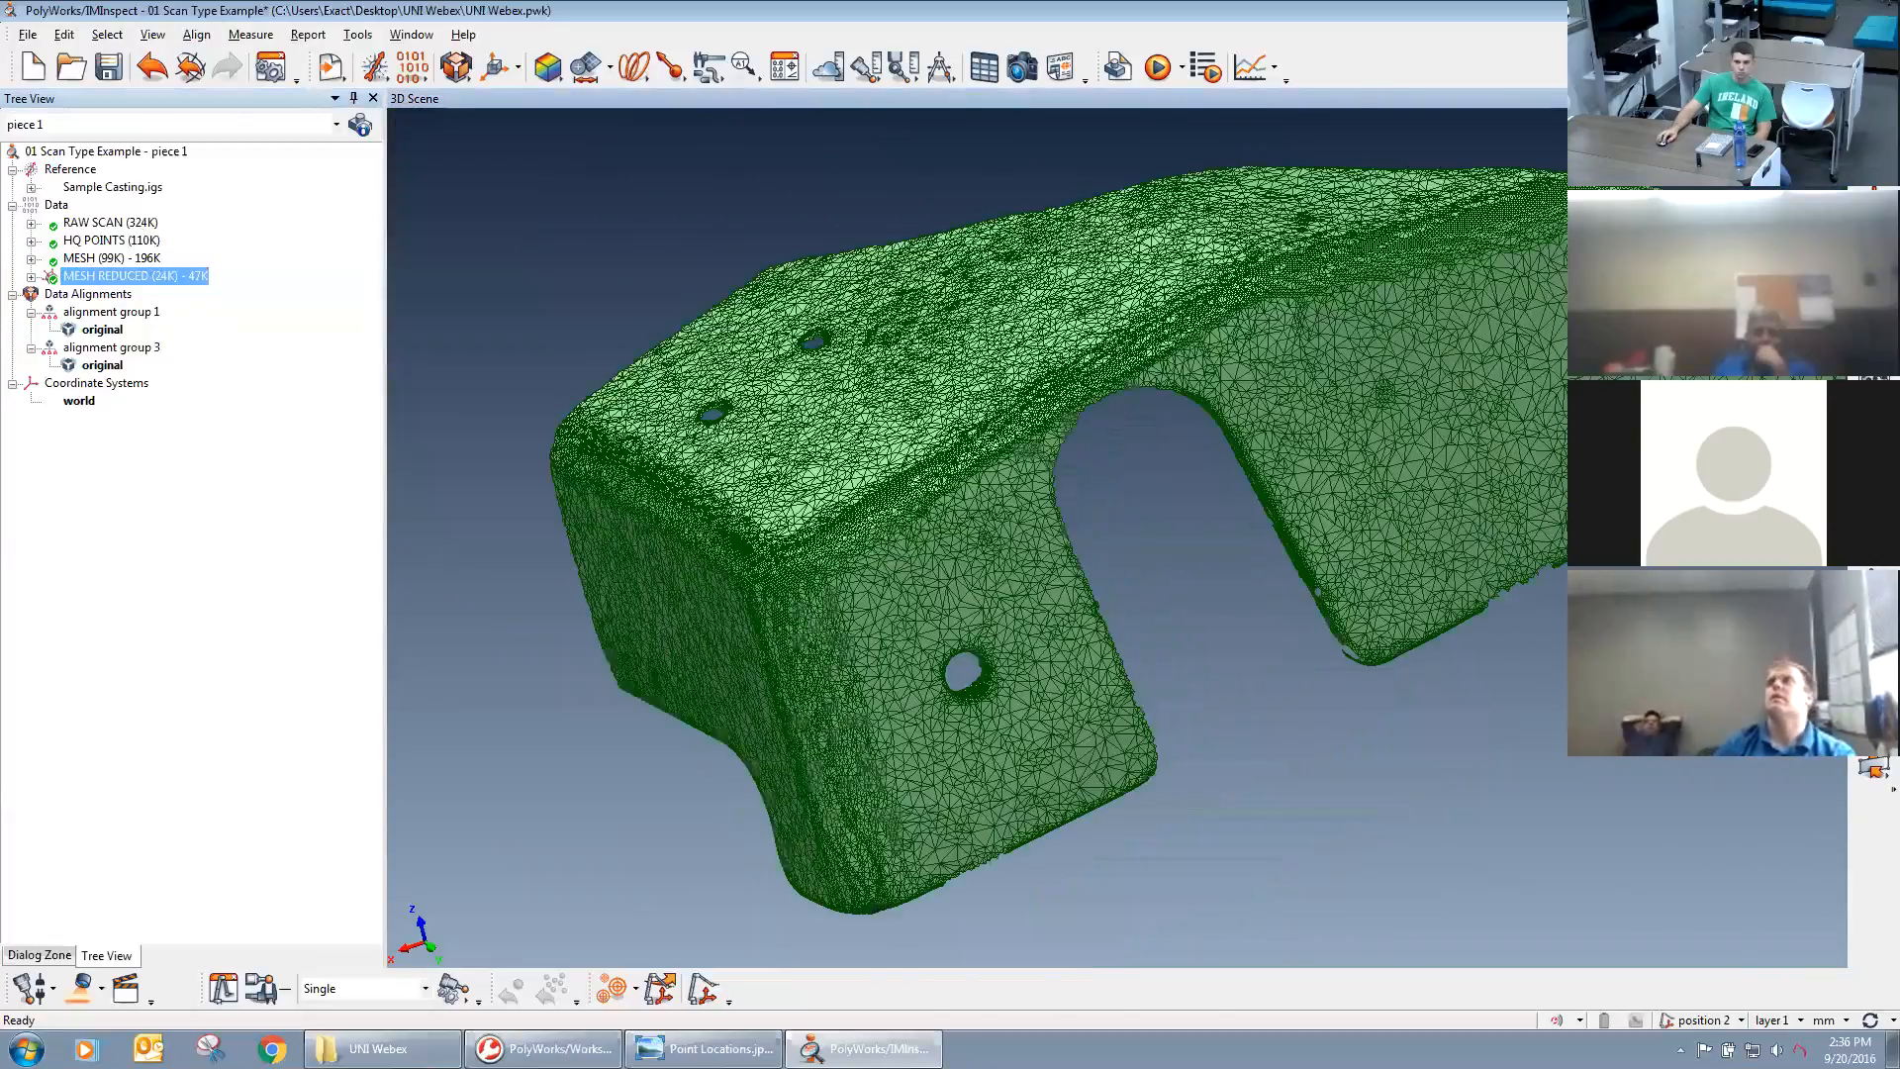
{"action": "left_click", "coordinate": [1873, 346]}
{"action": "left_click", "coordinate": [1797, 430]}
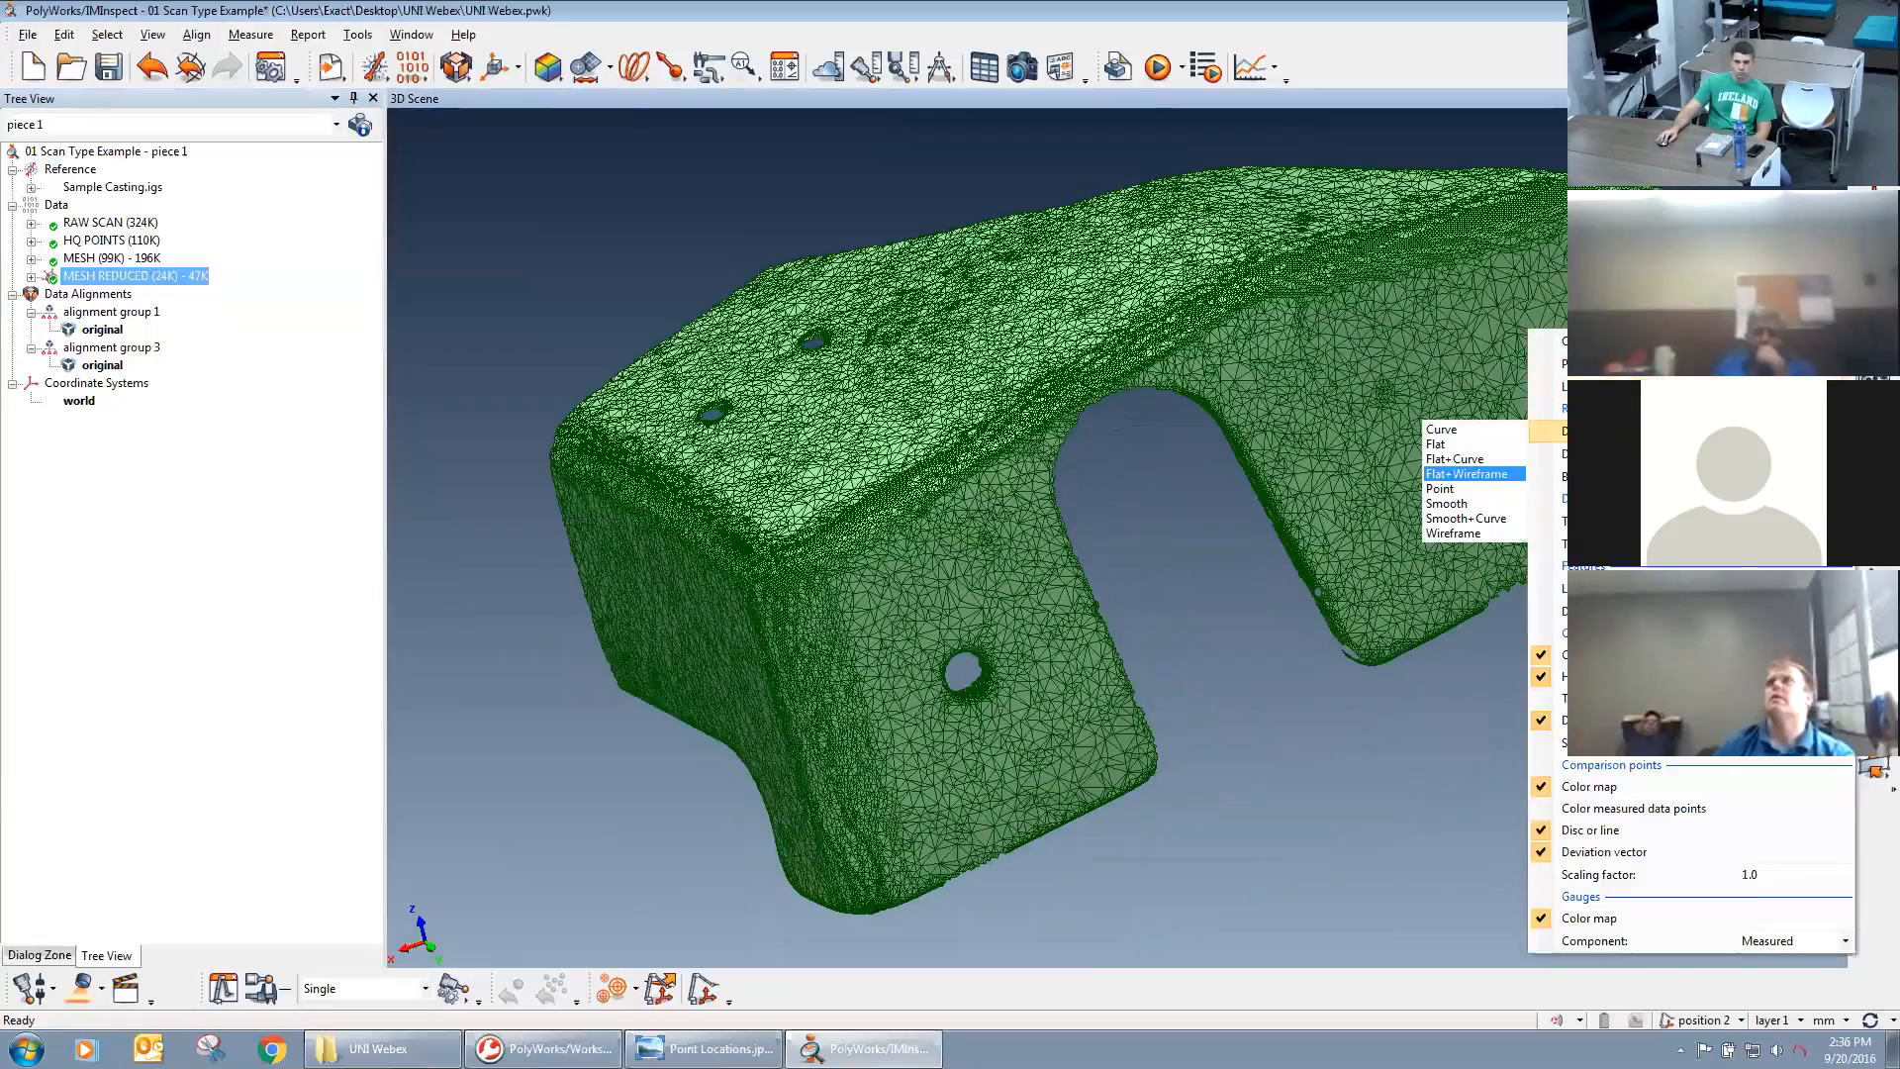
{"action": "left_click", "coordinate": [1477, 456]}
Examine the shaded reduced mesh from several angles and hide the MESH REDUCED (24K) - 47K data object.
{"action": "middle_click_drag", "start_coordinate": [1185, 565], "coordinate": [1110, 596]}
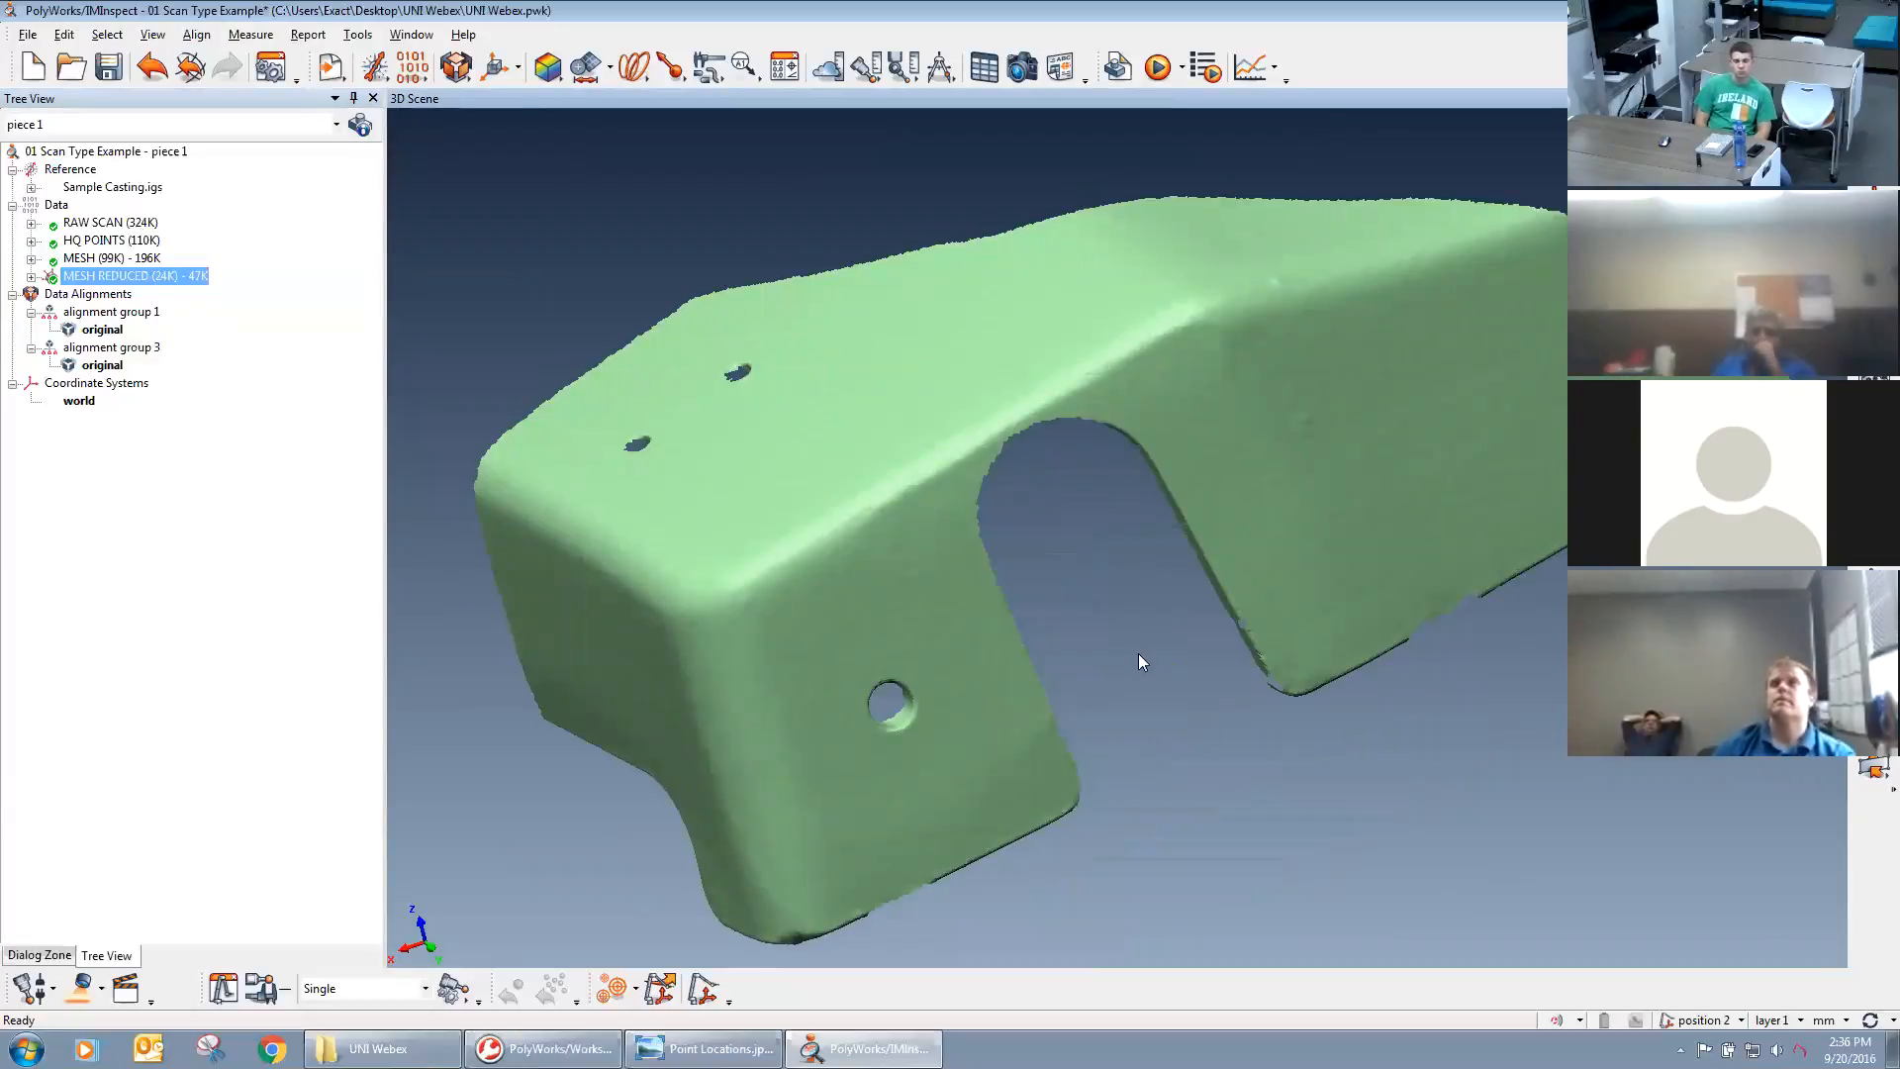
{"action": "right_click_drag", "start_coordinate": [1184, 603], "coordinate": [1249, 583]}
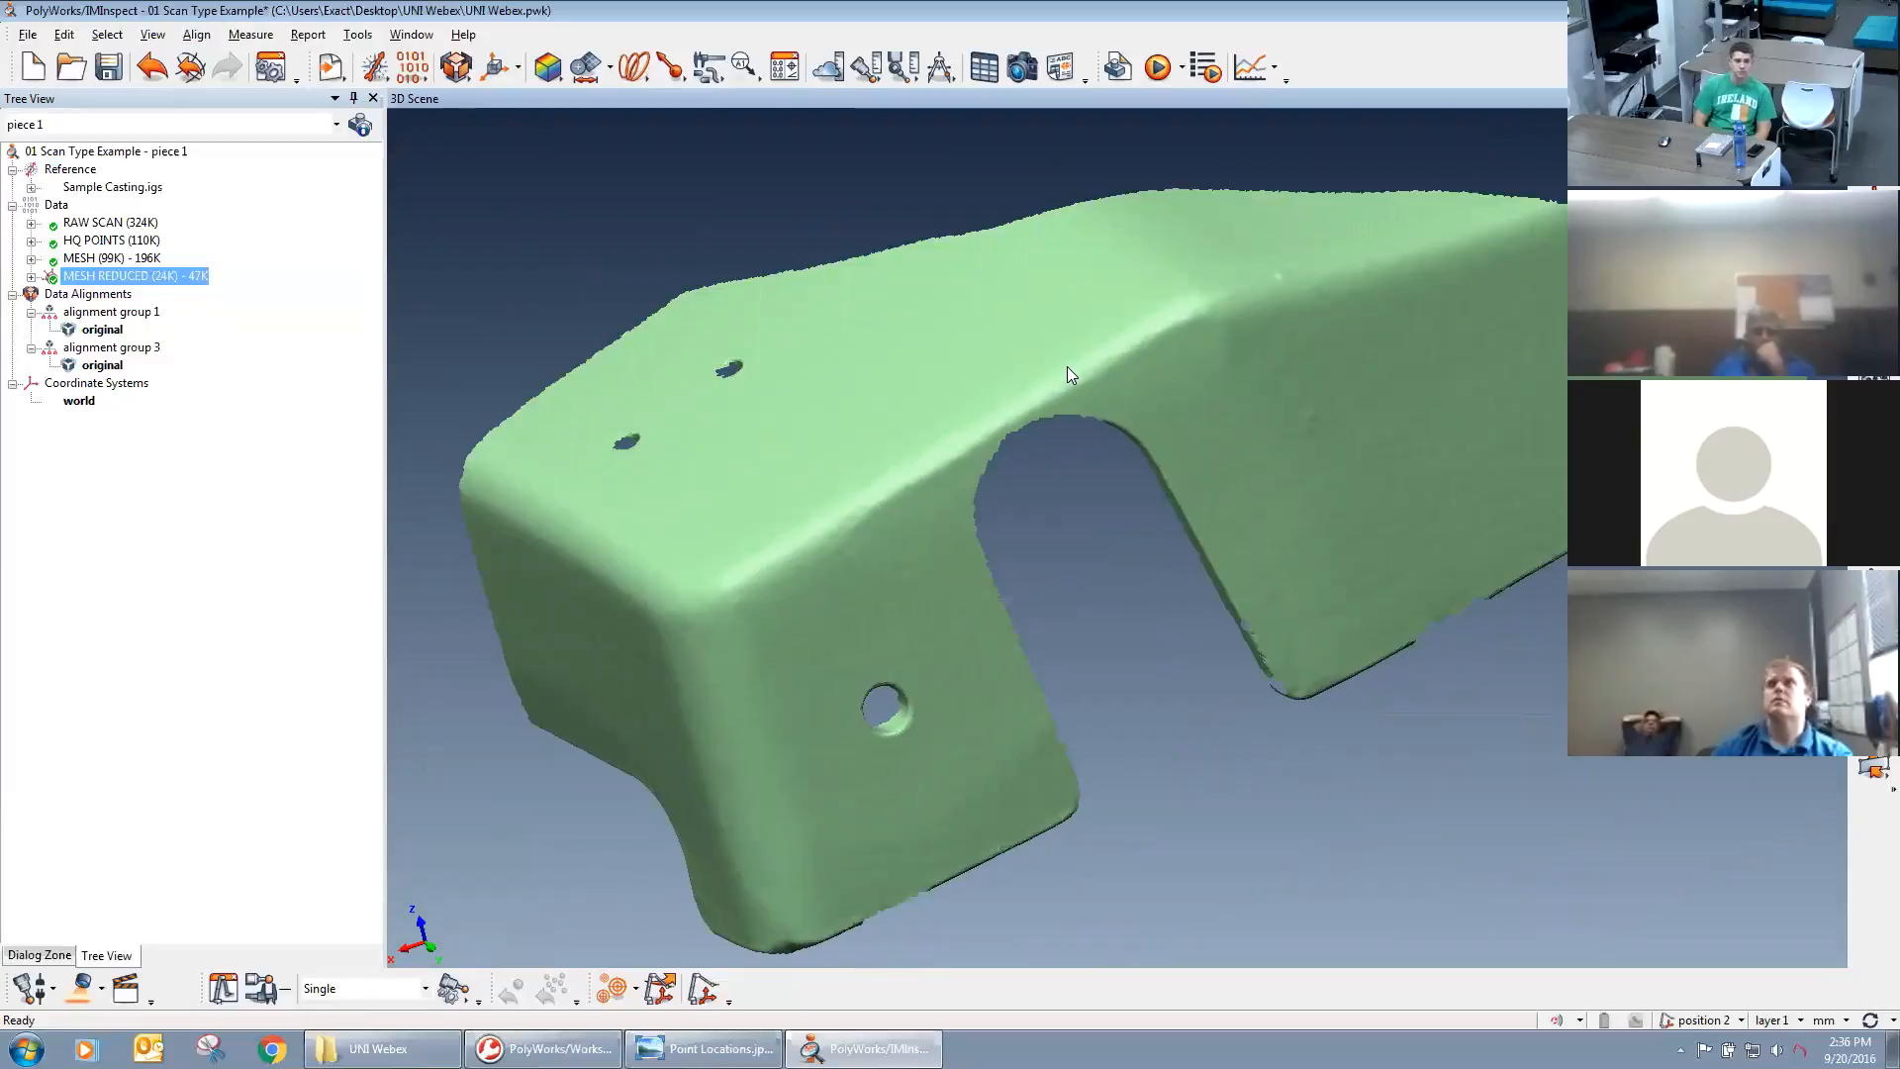
{"action": "right_click_drag", "start_coordinate": [1067, 379], "coordinate": [1082, 484]}
{"action": "left_click_drag", "start_coordinate": [1083, 484], "coordinate": [1115, 534]}
{"action": "middle_click_drag", "start_coordinate": [1099, 524], "coordinate": [1127, 568]}
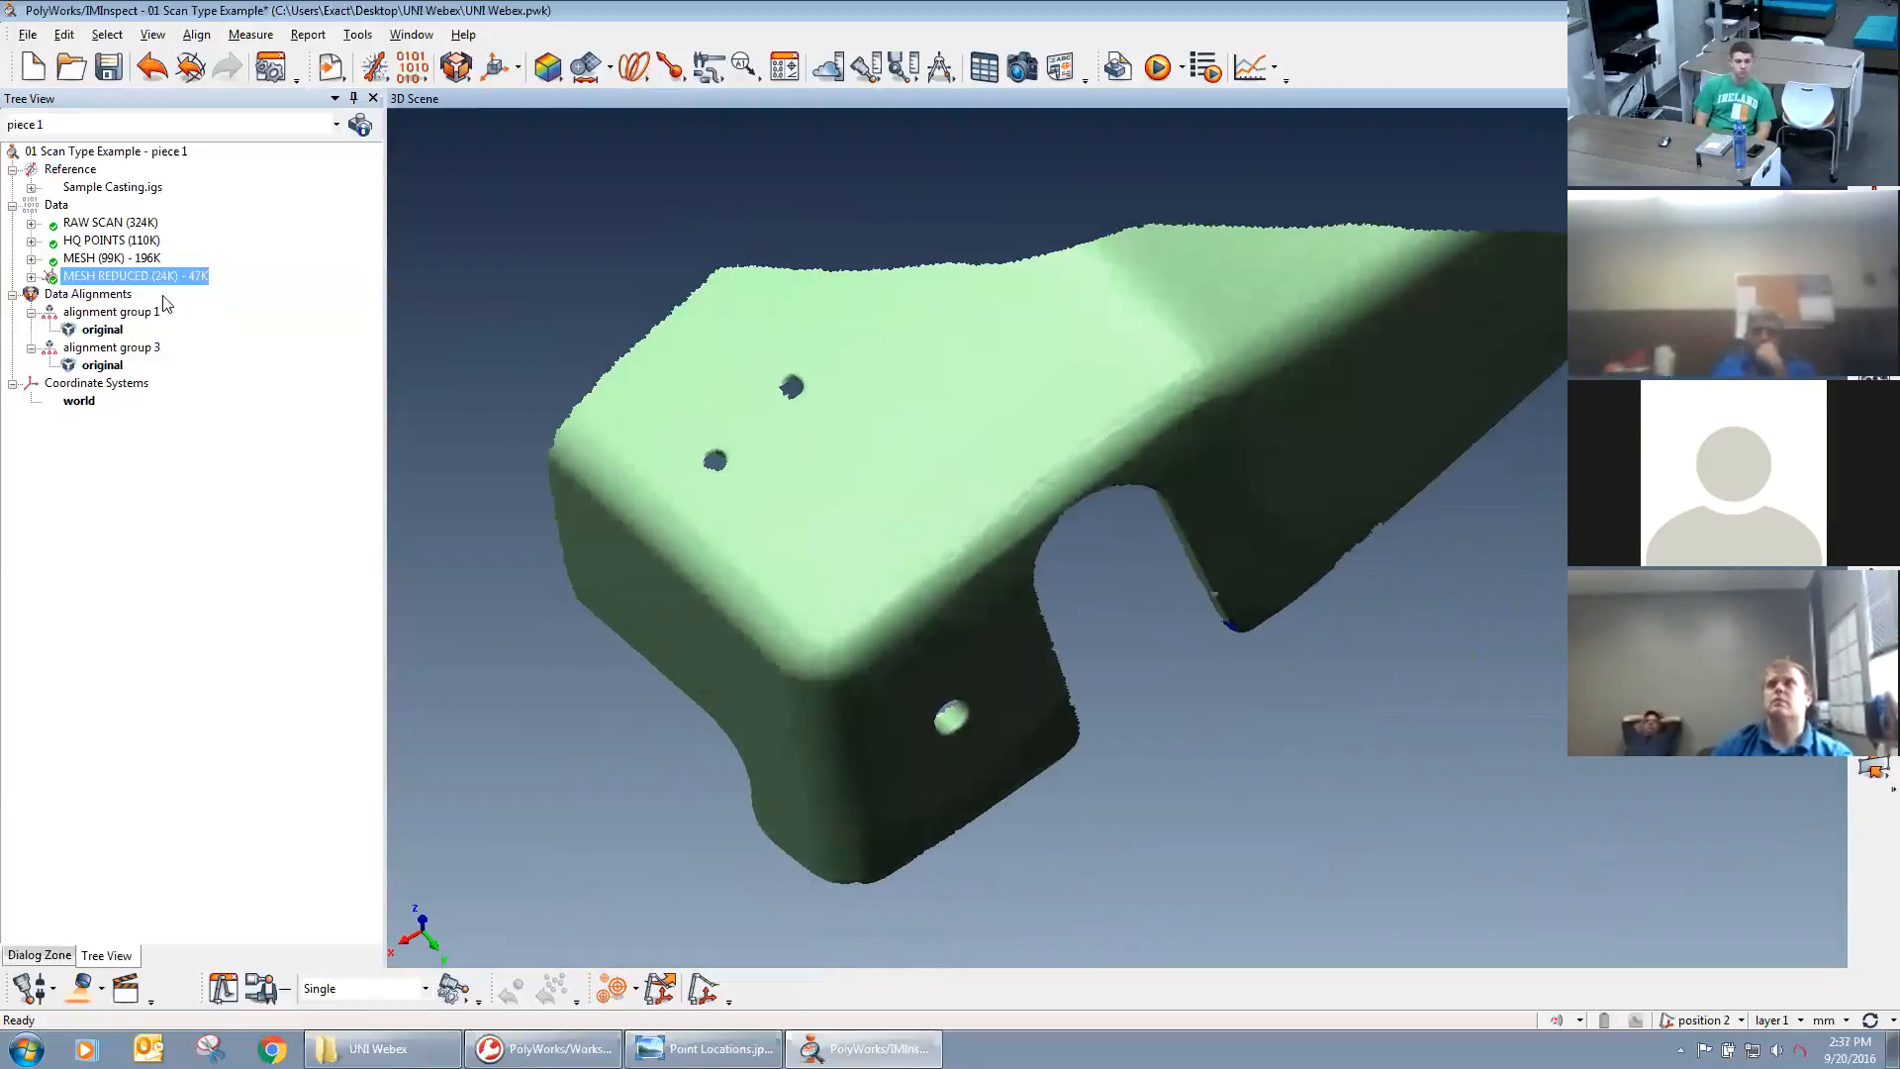
{"action": "middle_click", "coordinate": [148, 278]}
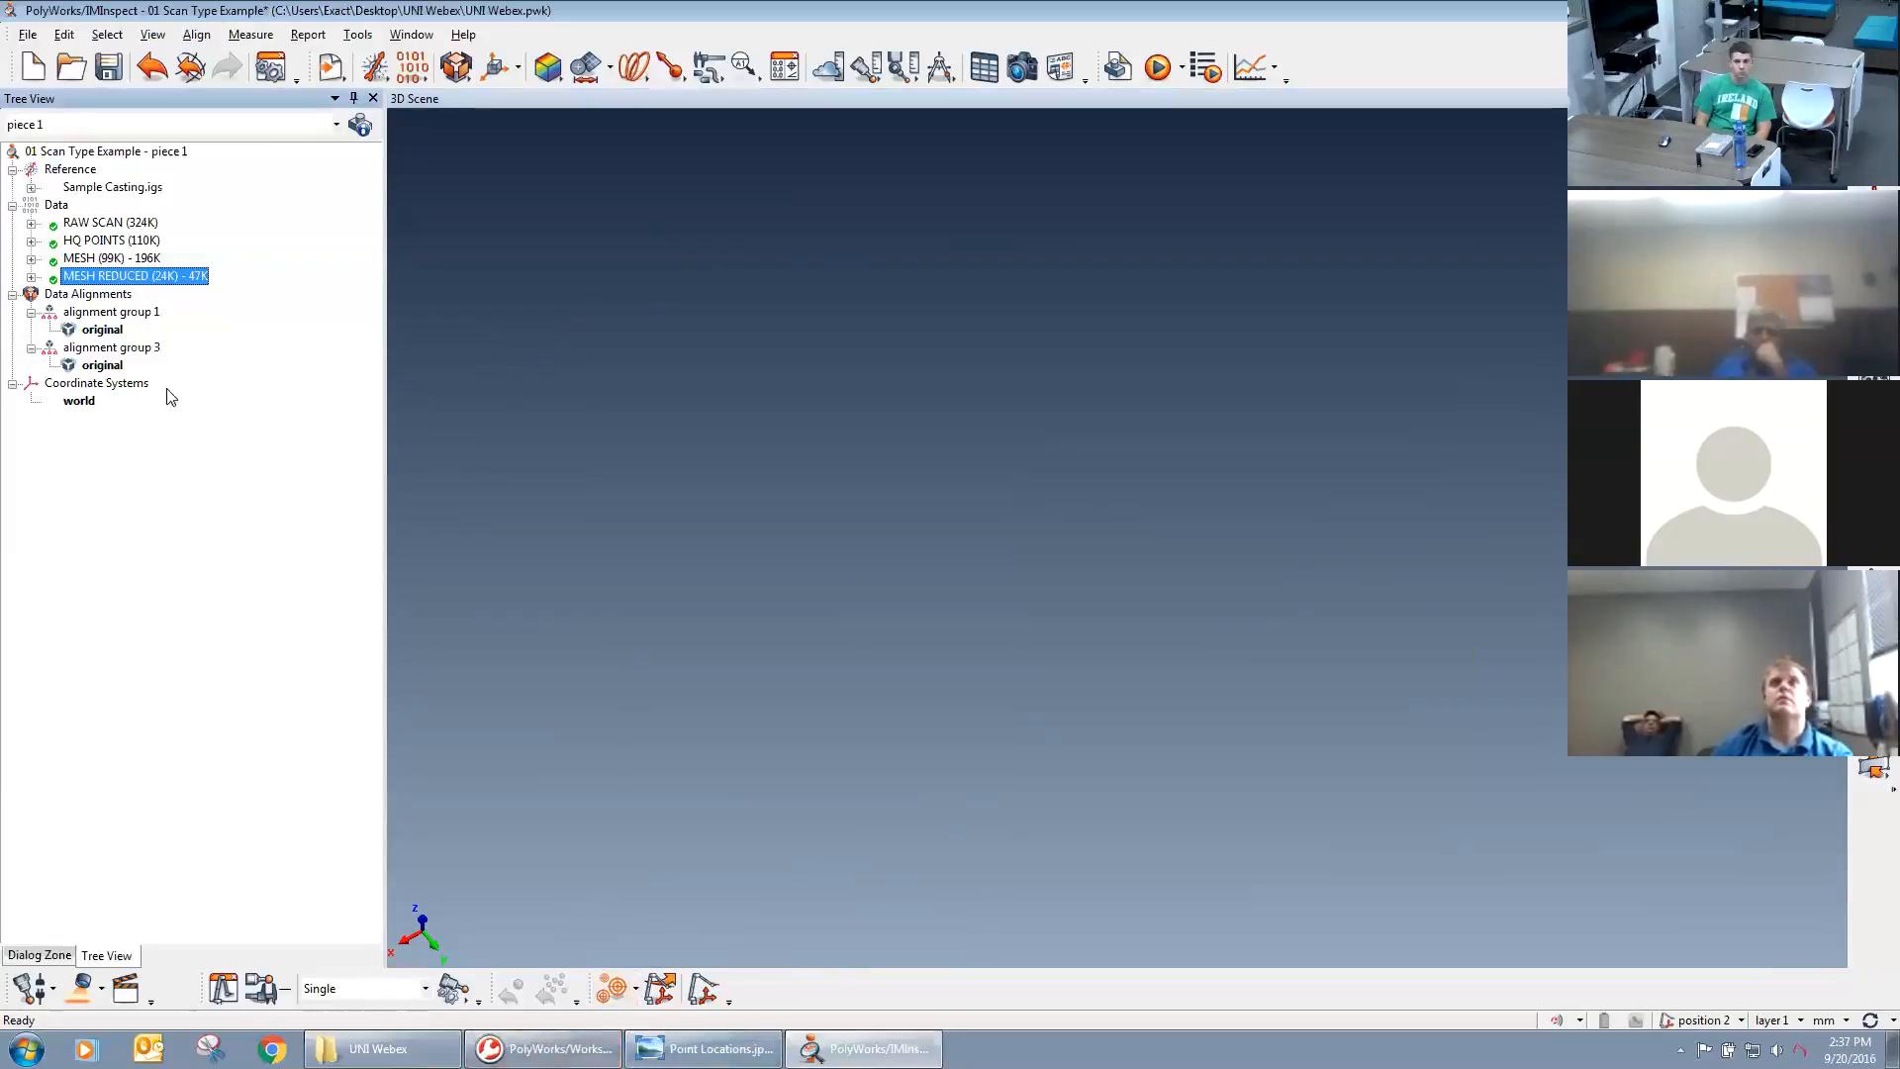
Switch to the PolyWorks Workspace Manager and open the 02 Seperate Scans project.
{"action": "left_click", "coordinate": [543, 1048]}
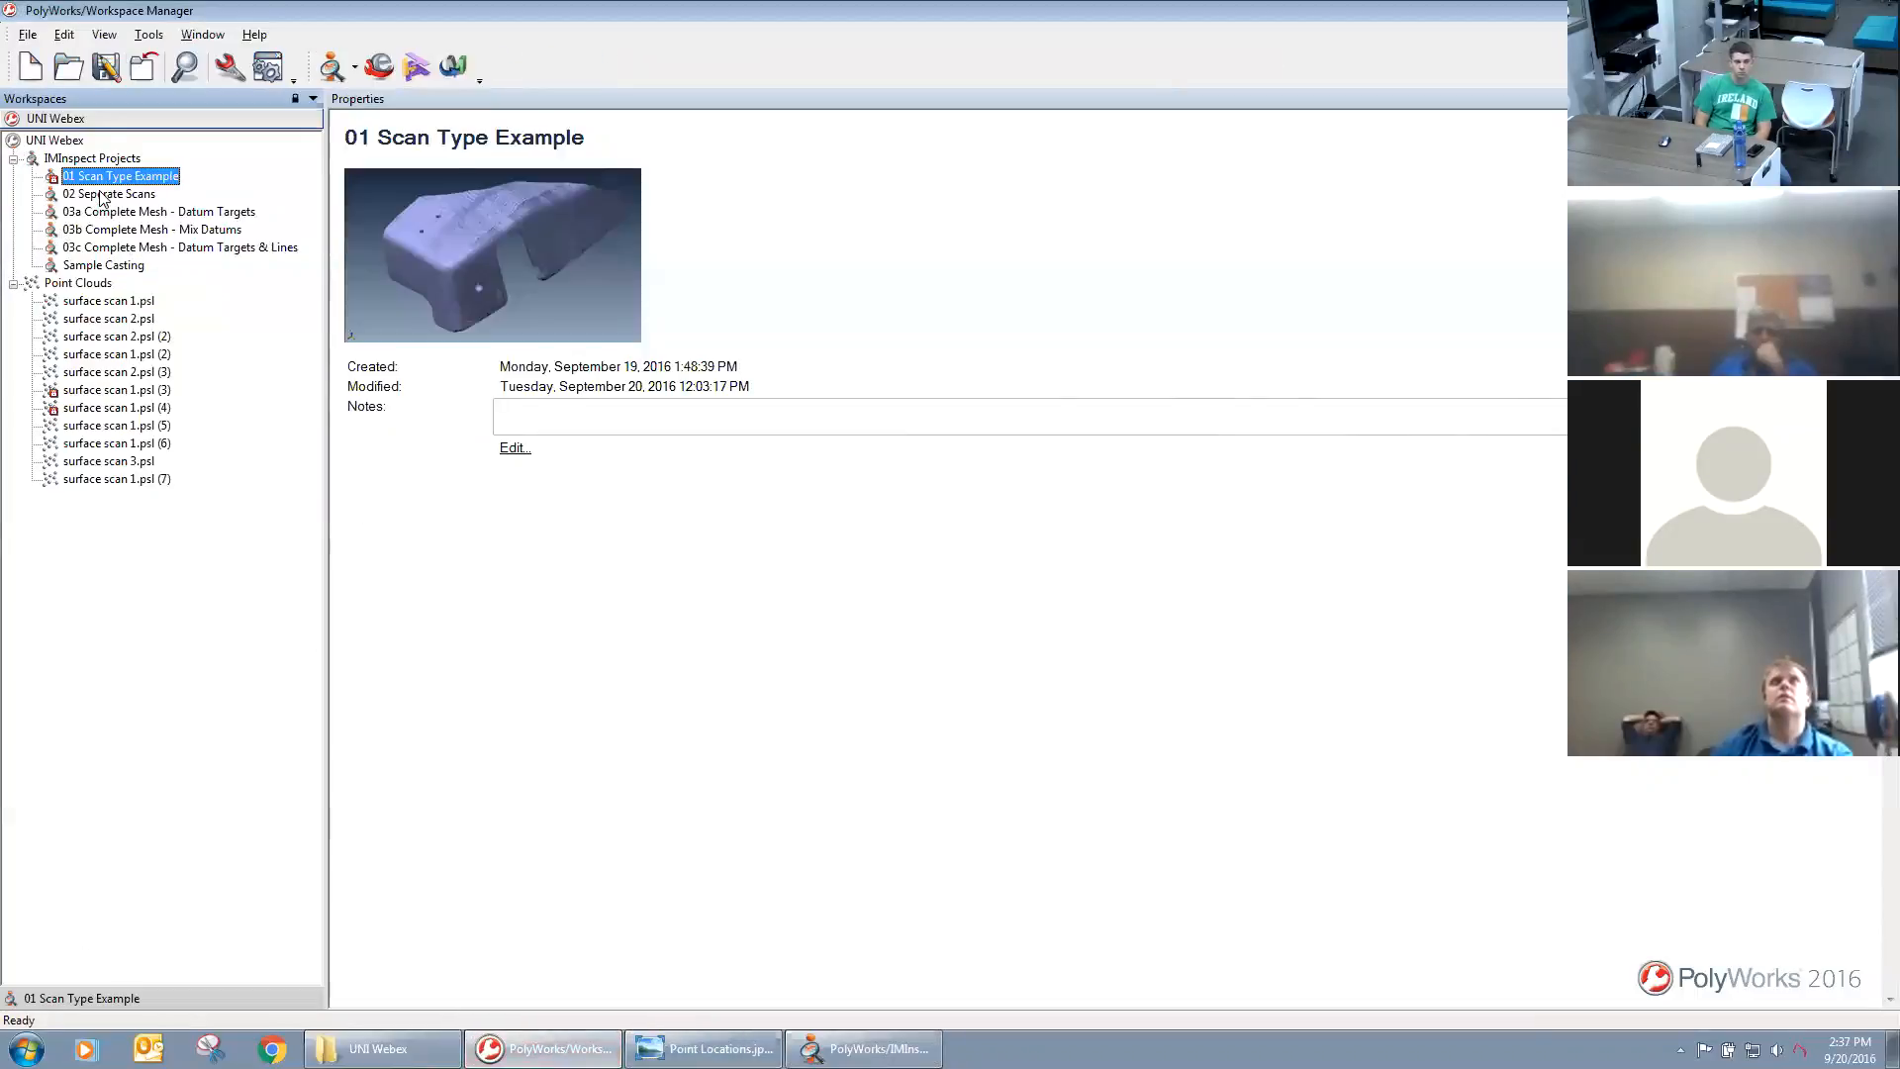
{"action": "left_click", "coordinate": [103, 195]}
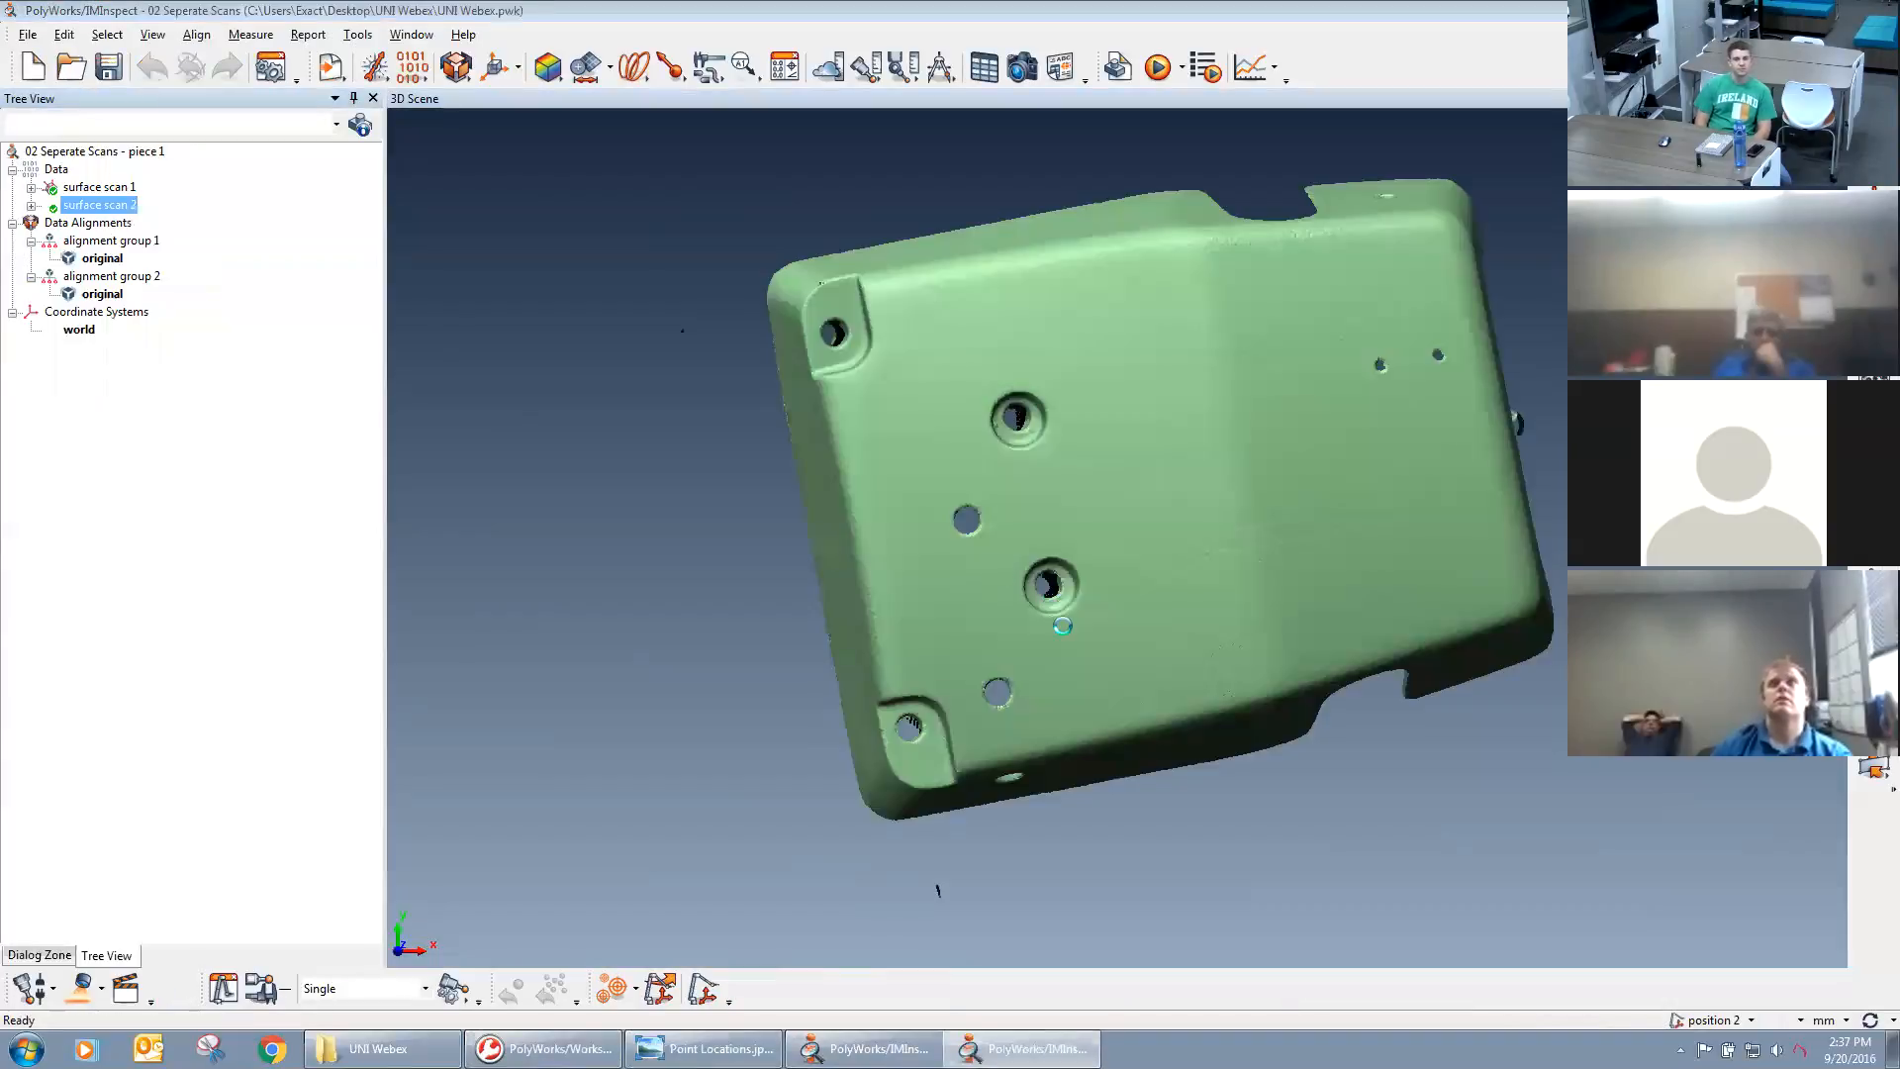
{"action": "right_click", "coordinate": [1268, 727]}
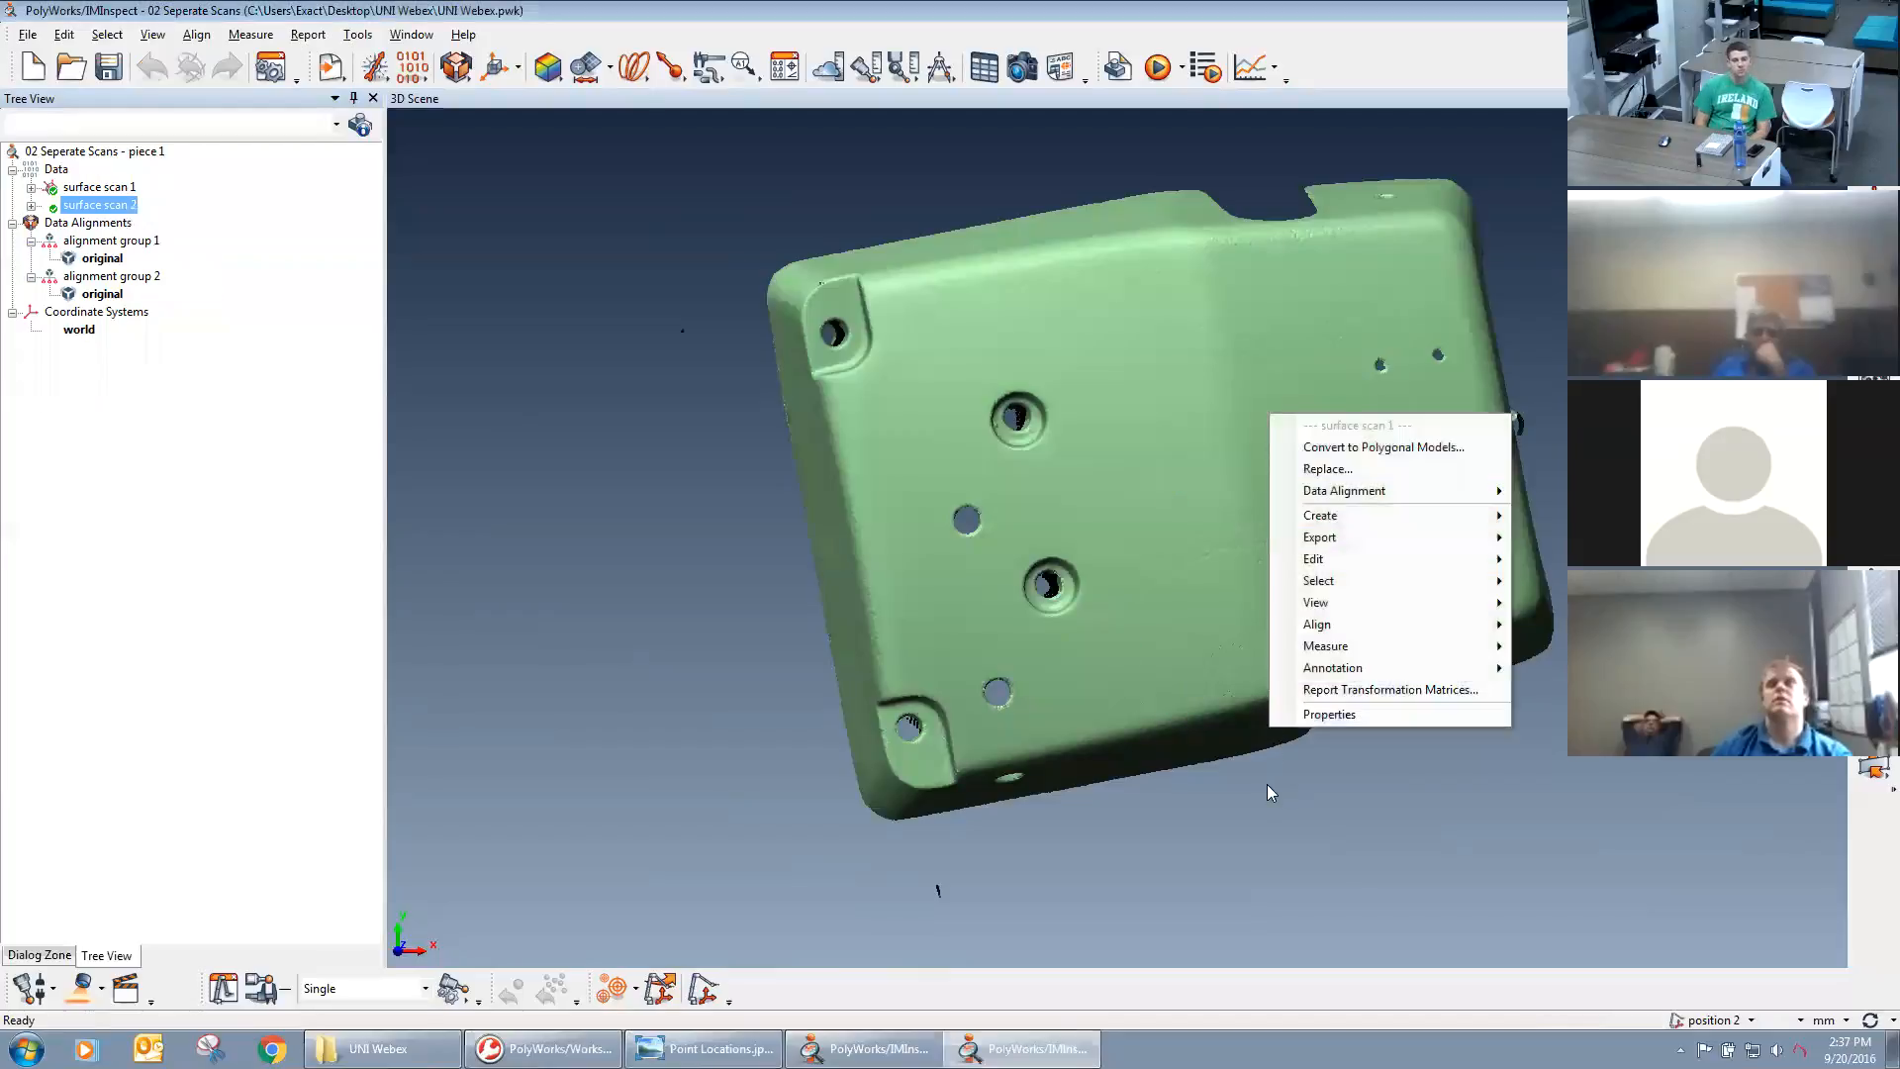
{"action": "left_click", "coordinate": [1227, 802]}
Examine the surface scan 1 point cloud around the top holes, the corner pockets and the side wall with its cutout.
{"action": "right_click_drag", "start_coordinate": [1228, 802], "coordinate": [1224, 485]}
{"action": "scroll", "coordinate": [1106, 432], "scroll_direction": "up", "scroll_amount": 4}
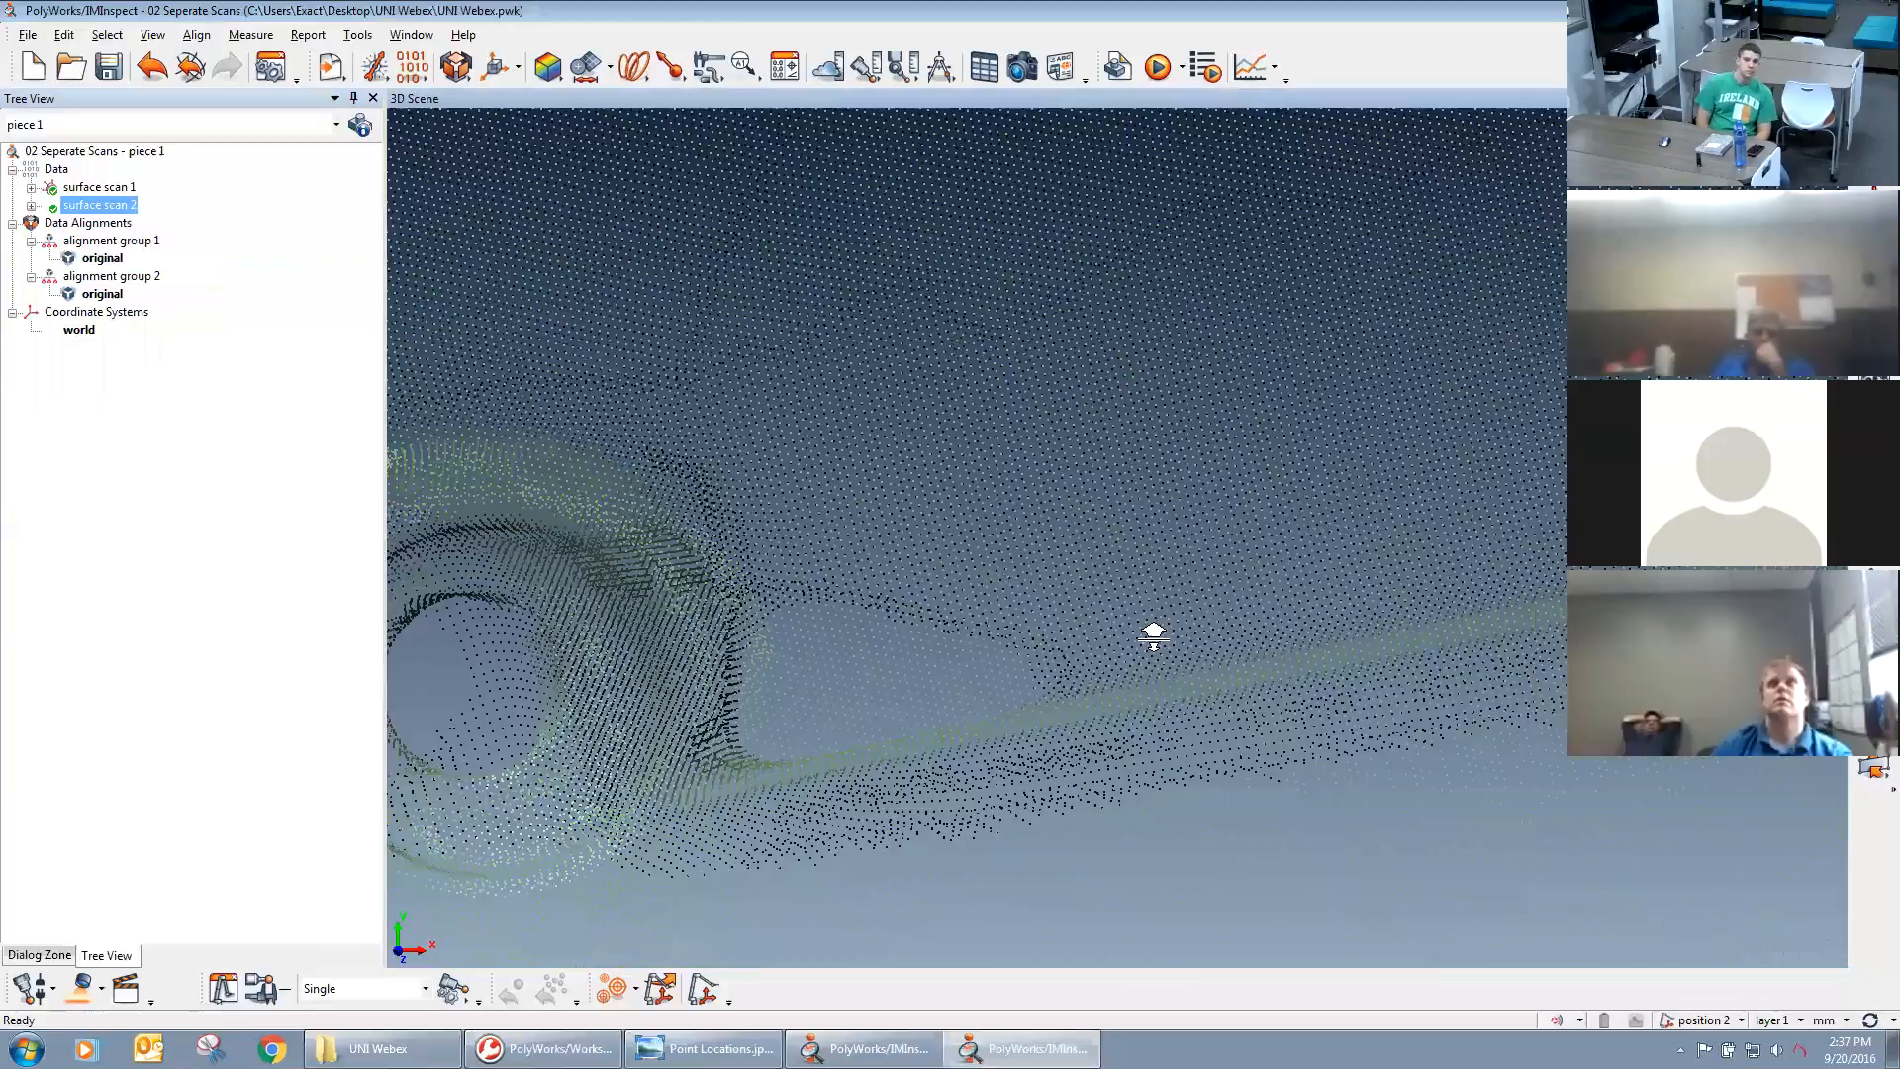
{"action": "left_click_drag", "start_coordinate": [1153, 636], "coordinate": [1052, 317]}
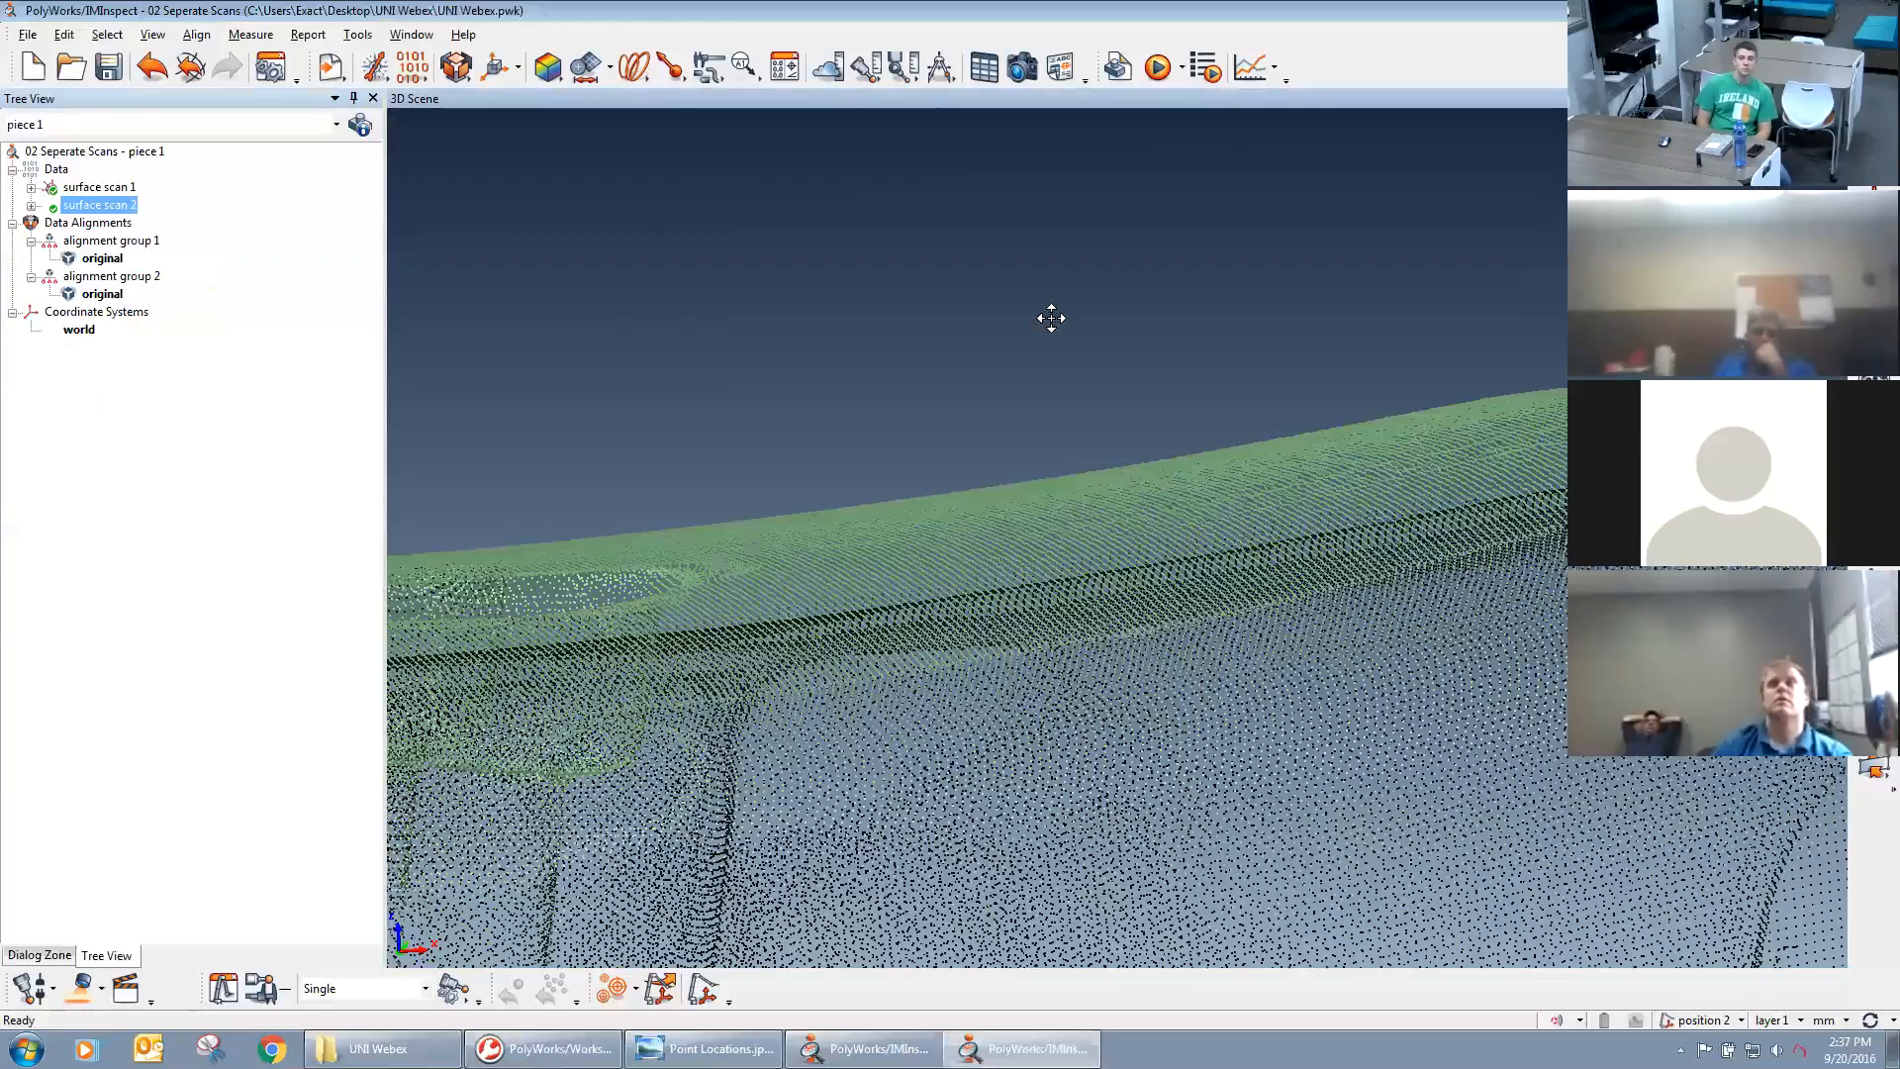
{"action": "middle_click_drag", "start_coordinate": [1090, 588], "coordinate": [1018, 503]}
{"action": "scroll", "coordinate": [1017, 502], "scroll_direction": "down", "scroll_amount": 2}
{"action": "middle_click_drag", "start_coordinate": [1141, 686], "coordinate": [1148, 608]}
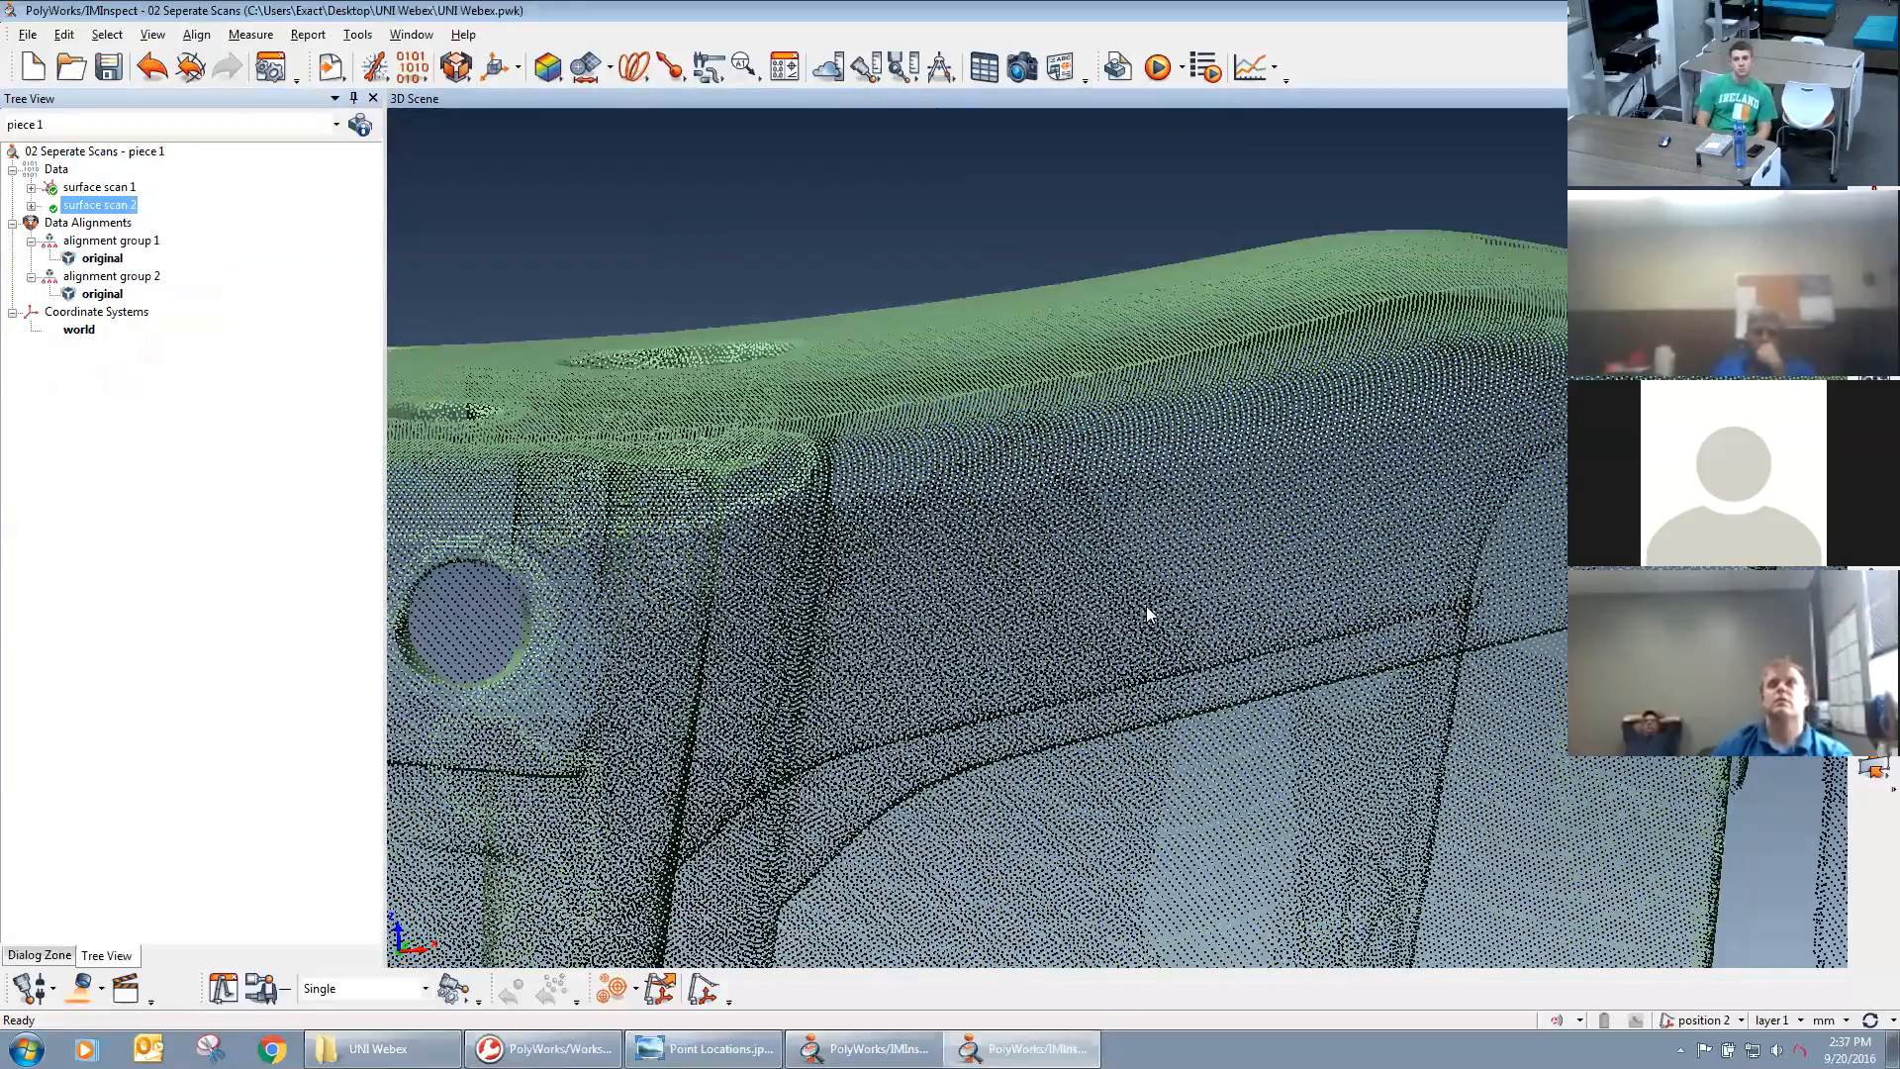
{"action": "scroll", "coordinate": [1190, 562], "scroll_direction": "down", "scroll_amount": 4}
{"action": "left_click_drag", "start_coordinate": [1089, 495], "coordinate": [1198, 599]}
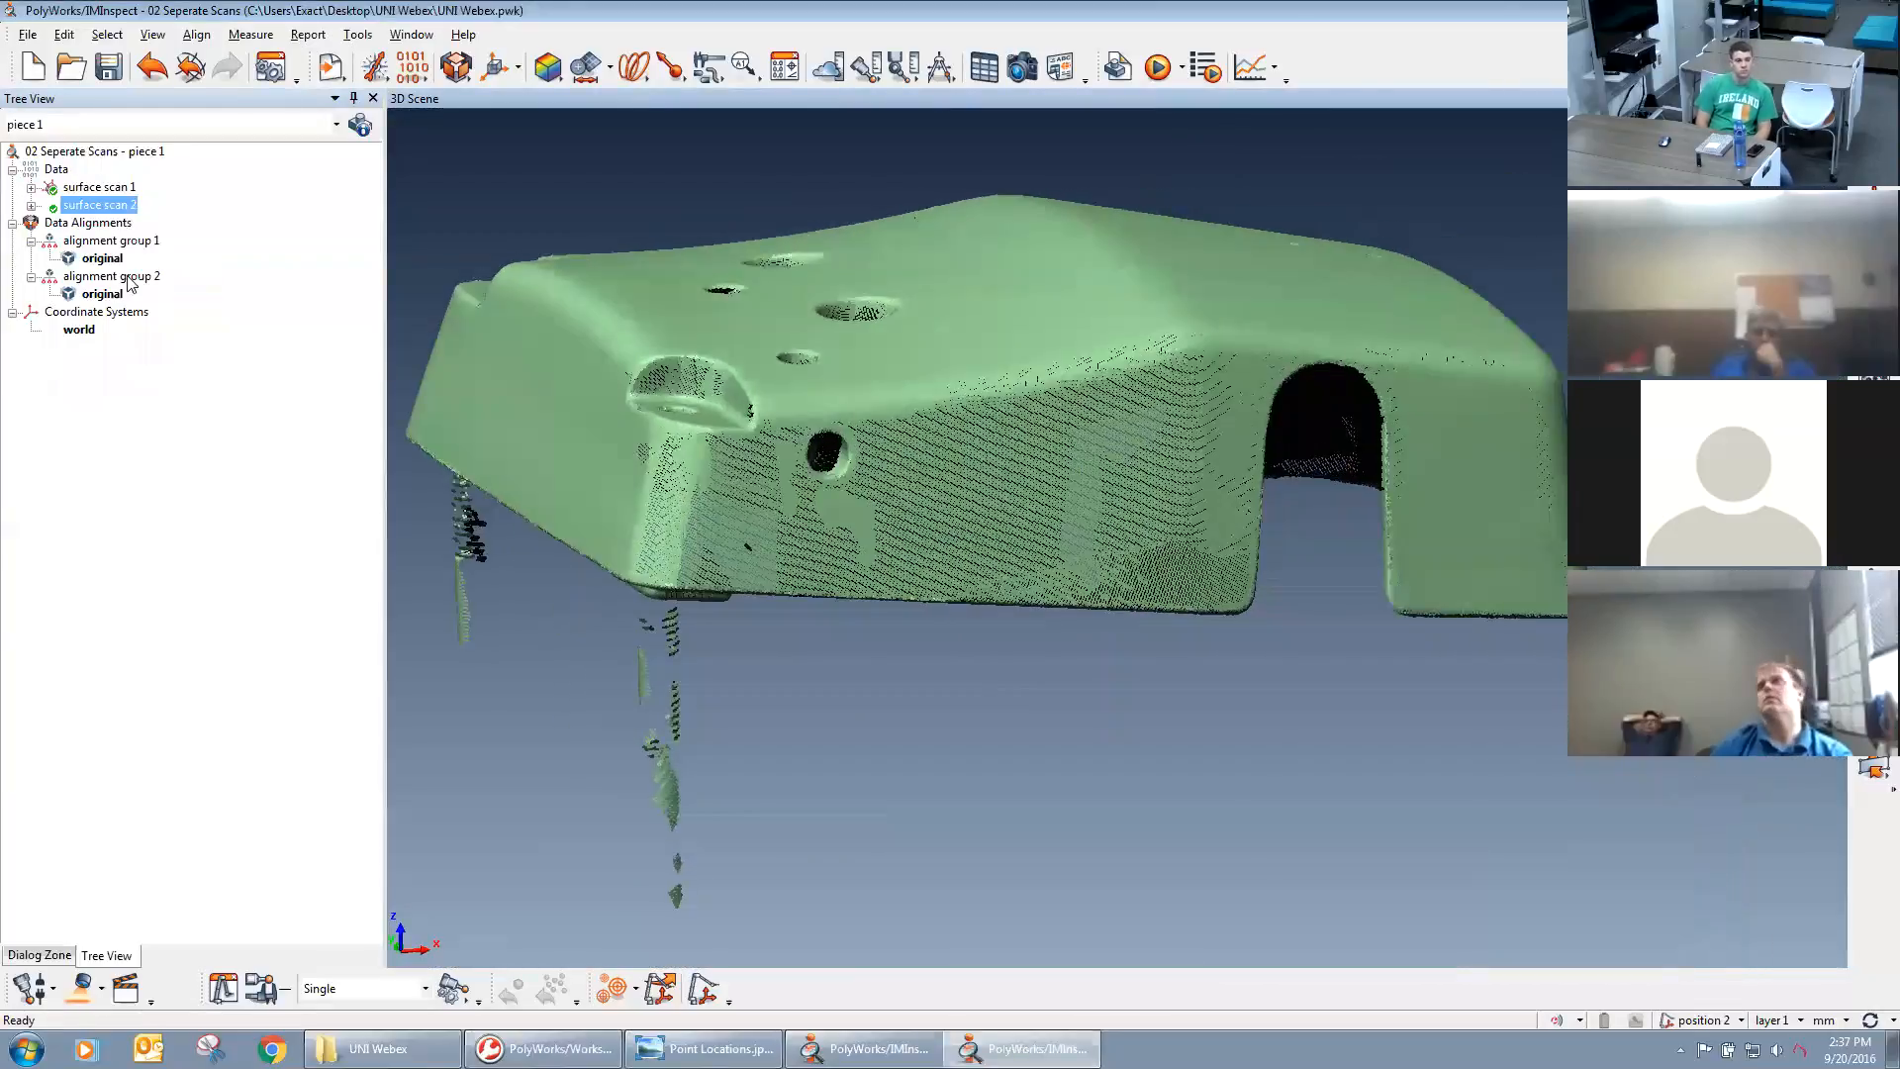
Show surface scan 2 together with surface scan 1 to compare their positions, and hide surface scan 2 again.
{"action": "middle_click", "coordinate": [99, 205]}
{"action": "middle_click_drag", "start_coordinate": [1074, 438], "coordinate": [1206, 515]}
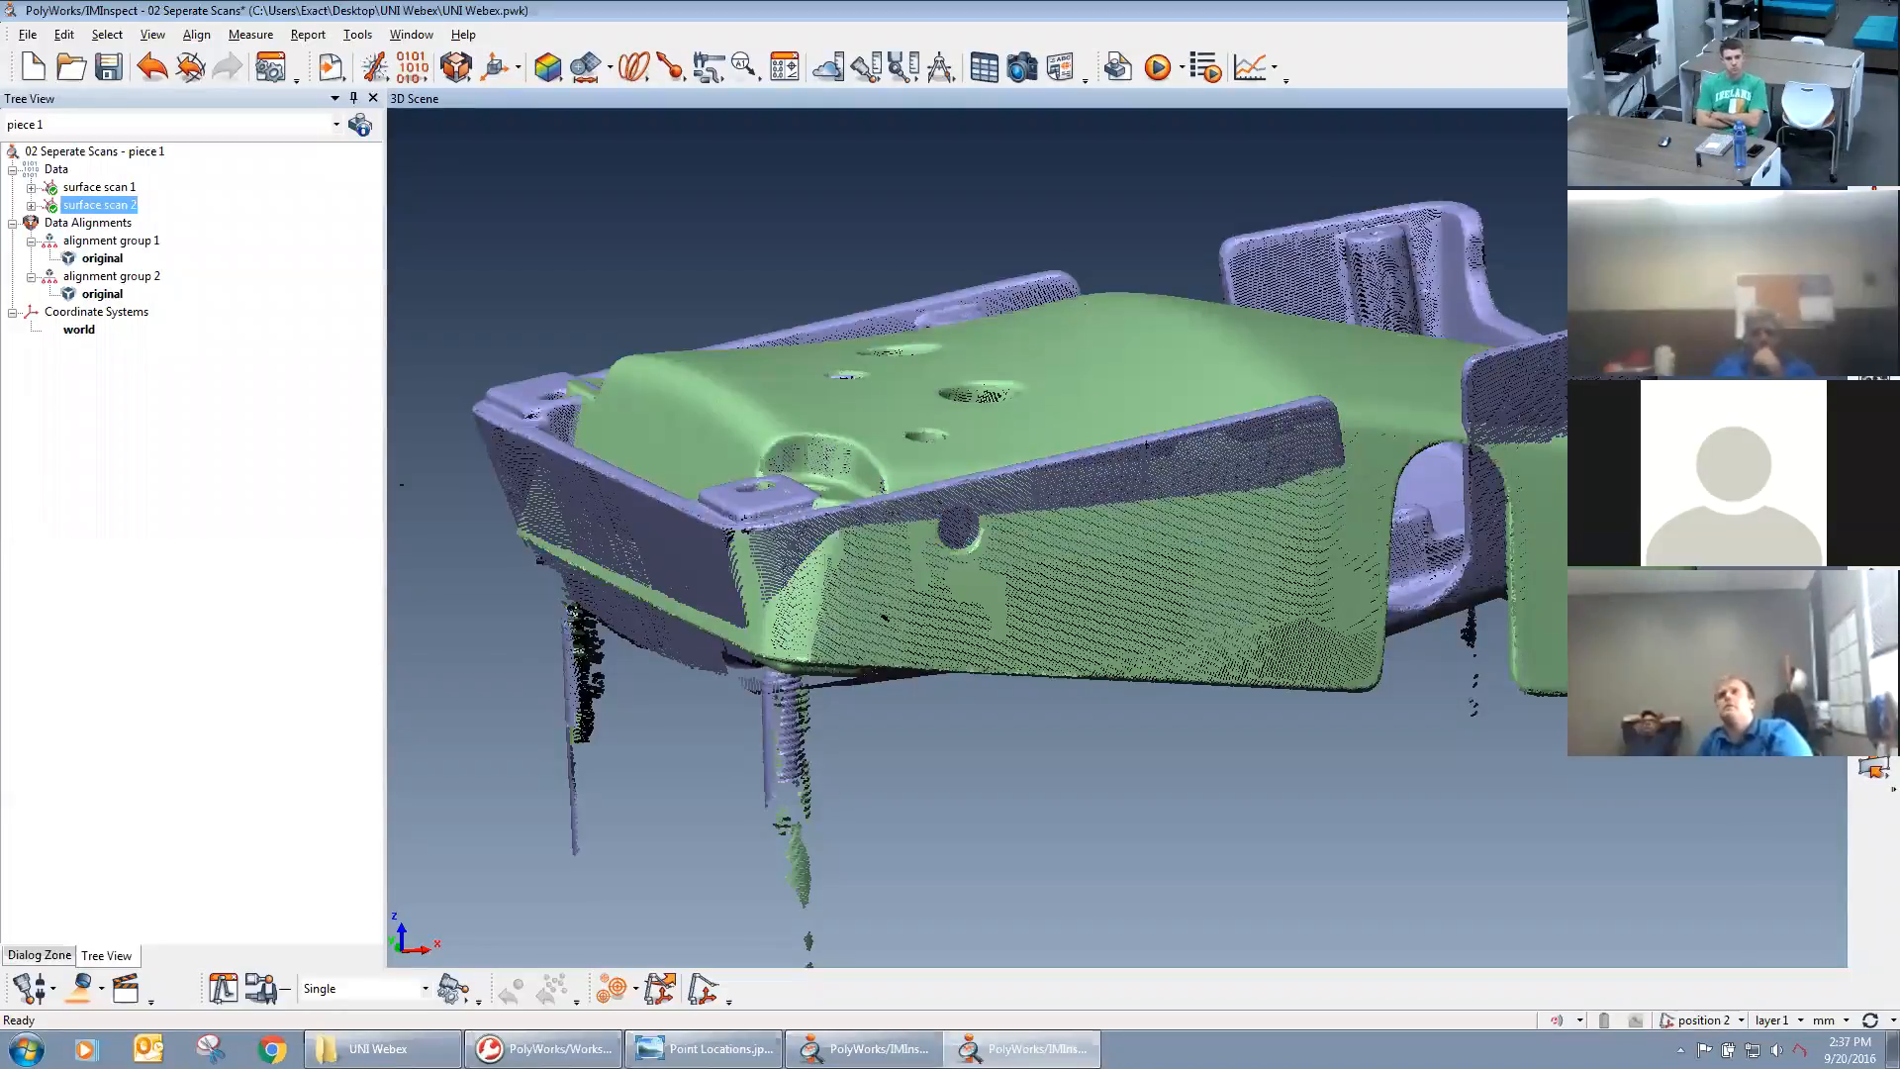
{"action": "middle_click", "coordinate": [74, 208]}
{"action": "right_click_drag", "start_coordinate": [1136, 658], "coordinate": [1131, 542]}
{"action": "left_click_drag", "start_coordinate": [1131, 542], "coordinate": [1180, 673]}
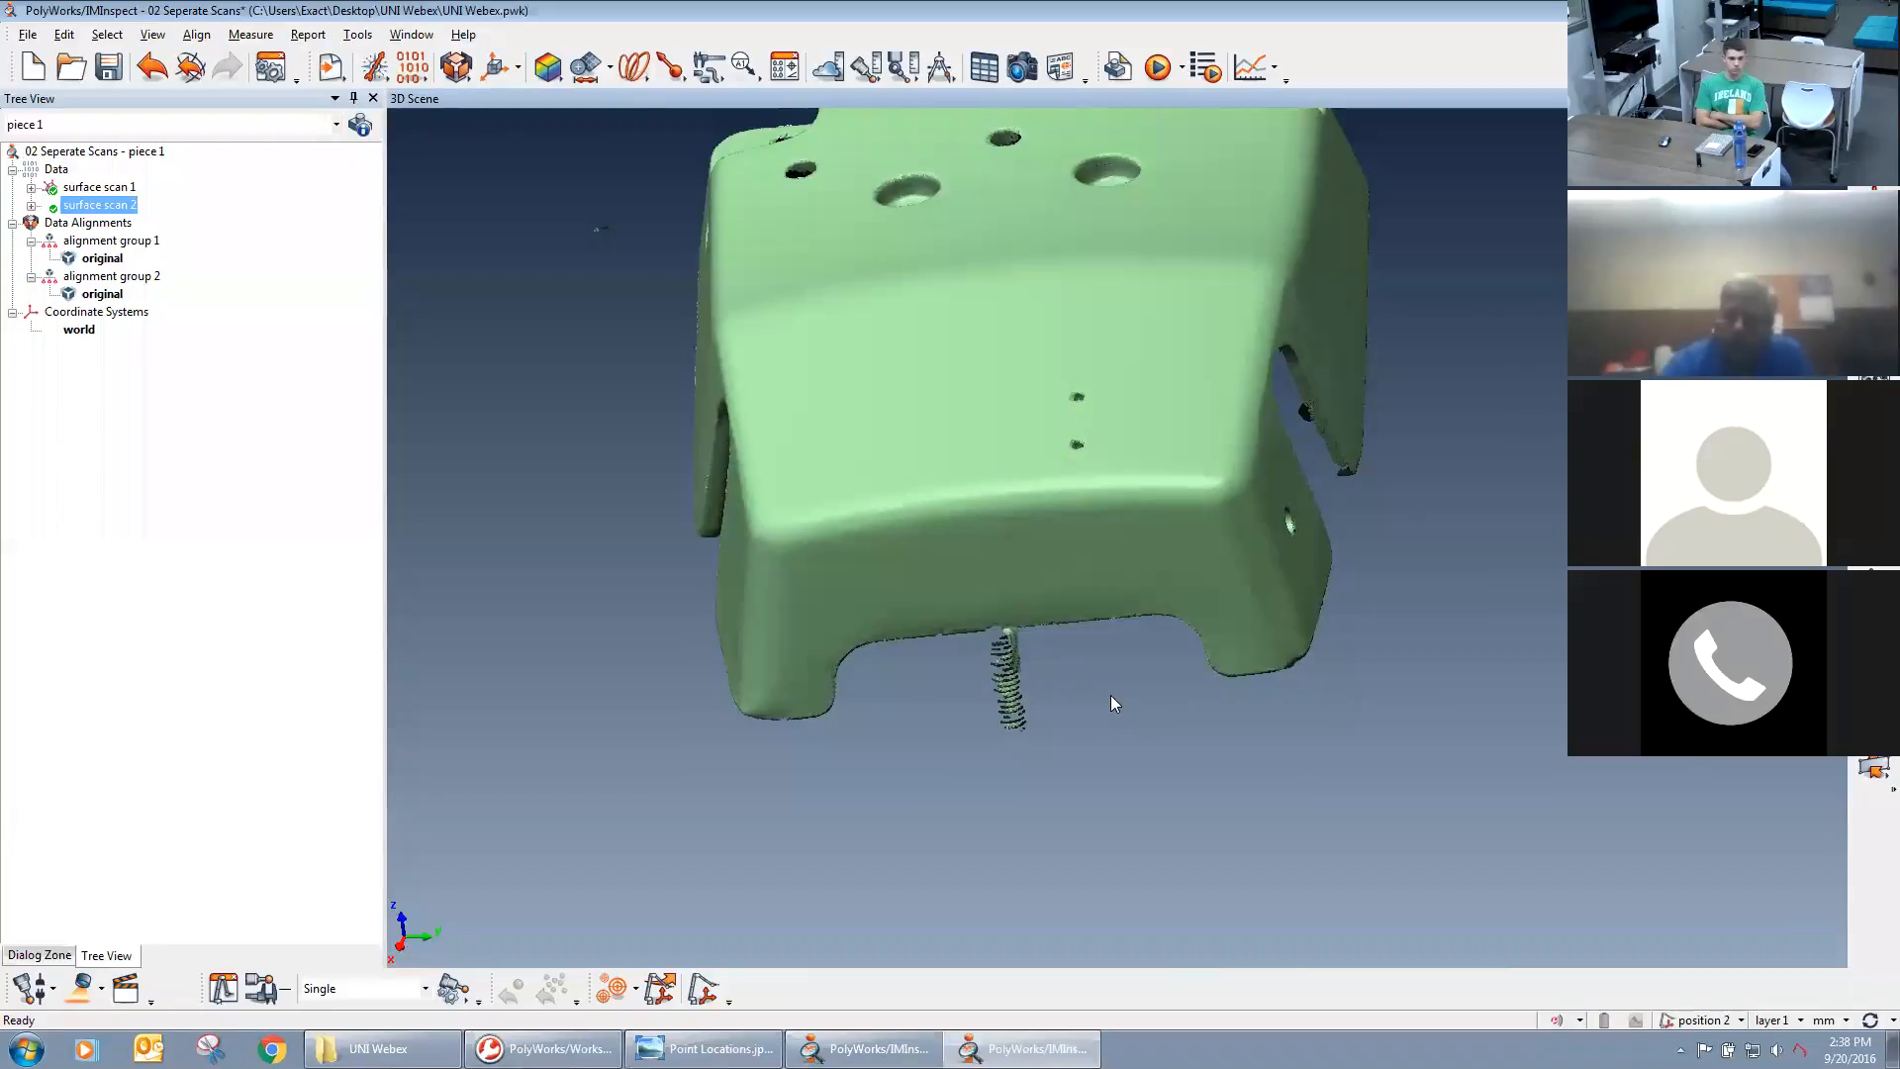
Paint a trial selection on the casting's upper face with the brush selection tool and clear it.
{"action": "key", "text": "shift+e"}
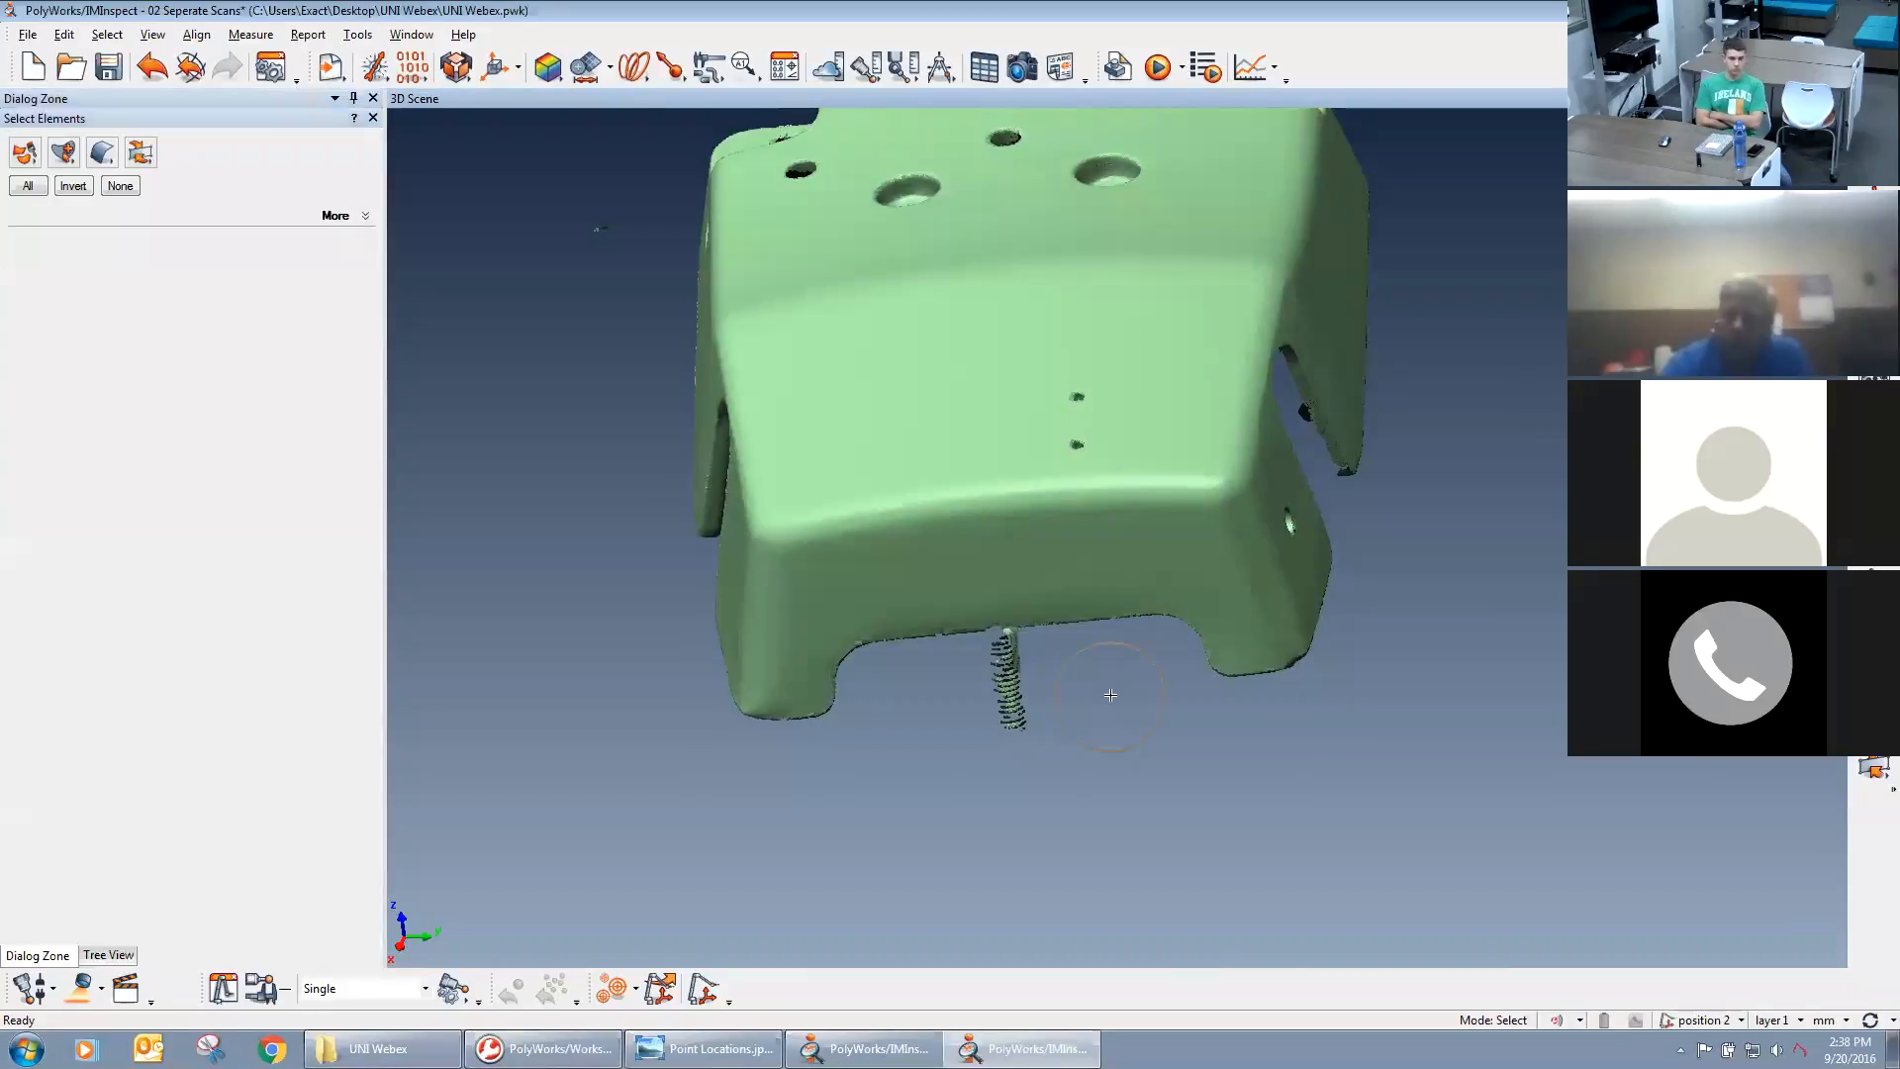
{"action": "key", "text": "Escape"}
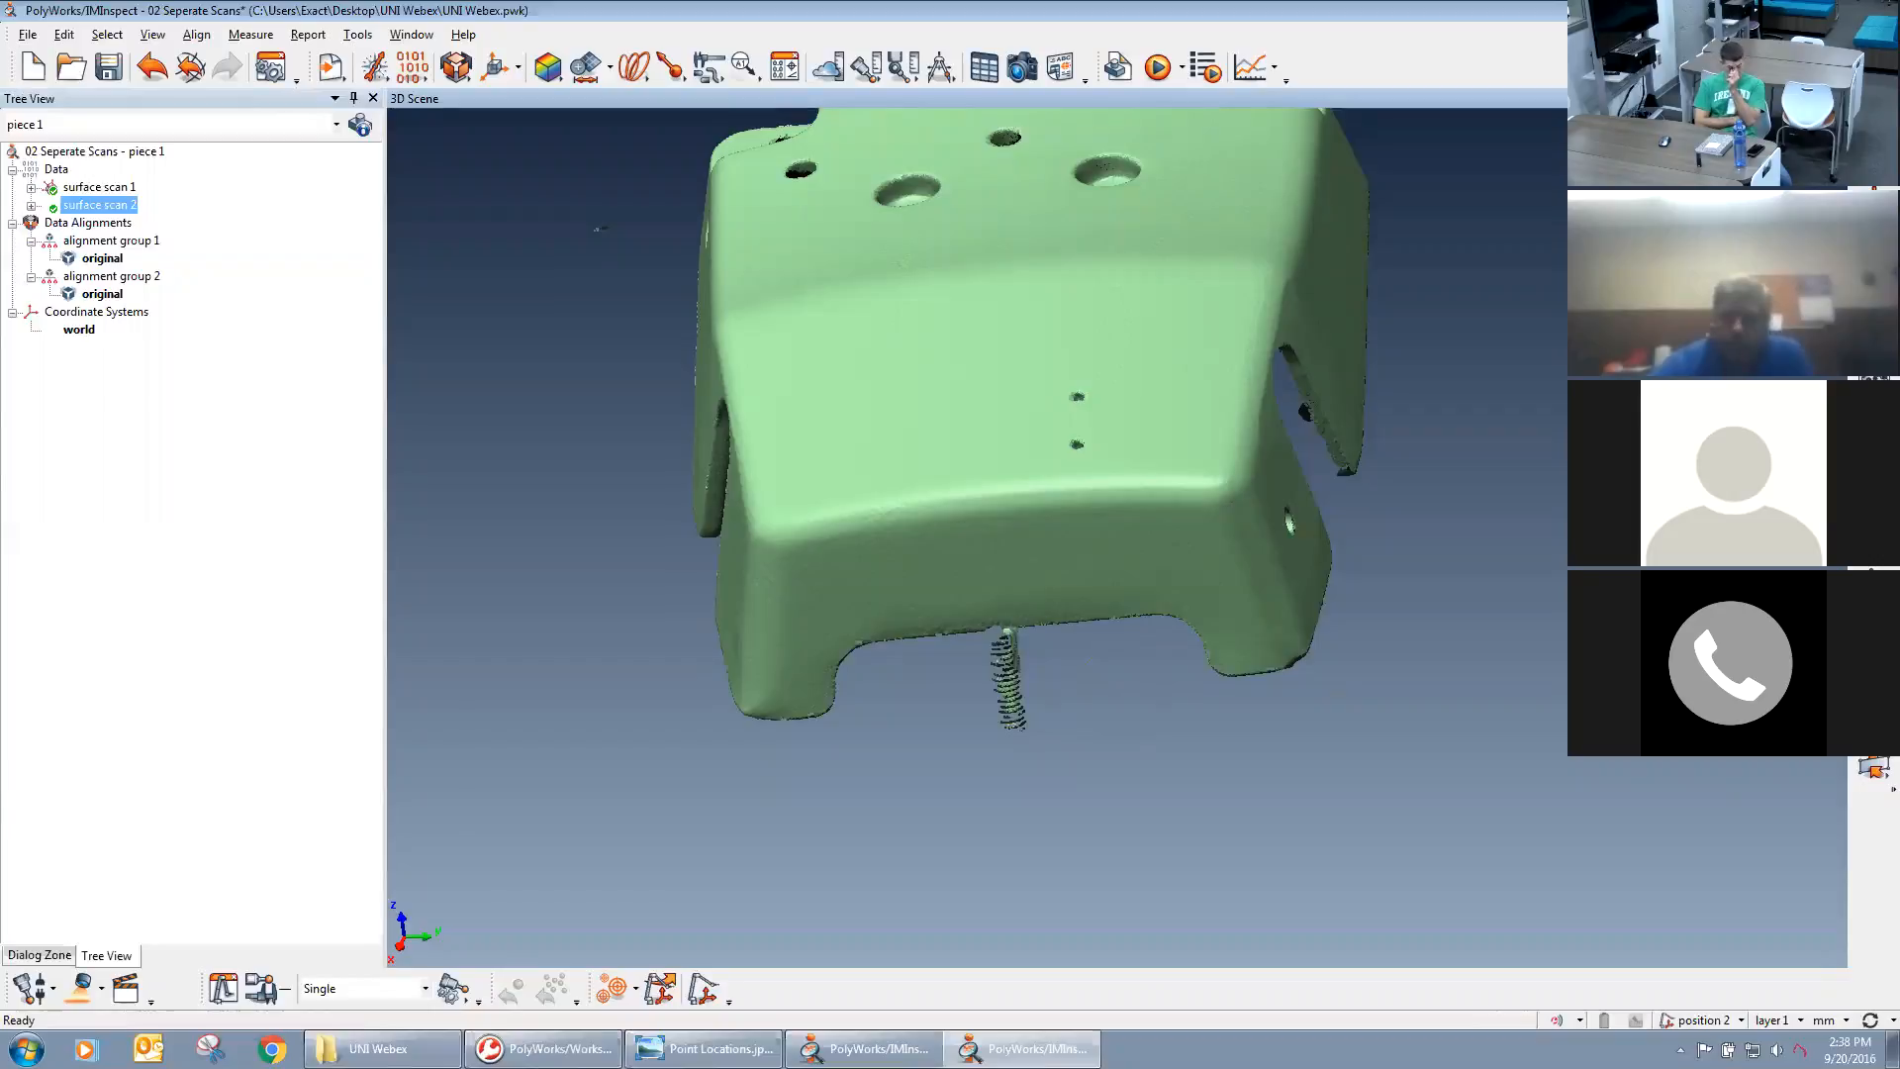
{"action": "key", "text": "shift+e"}
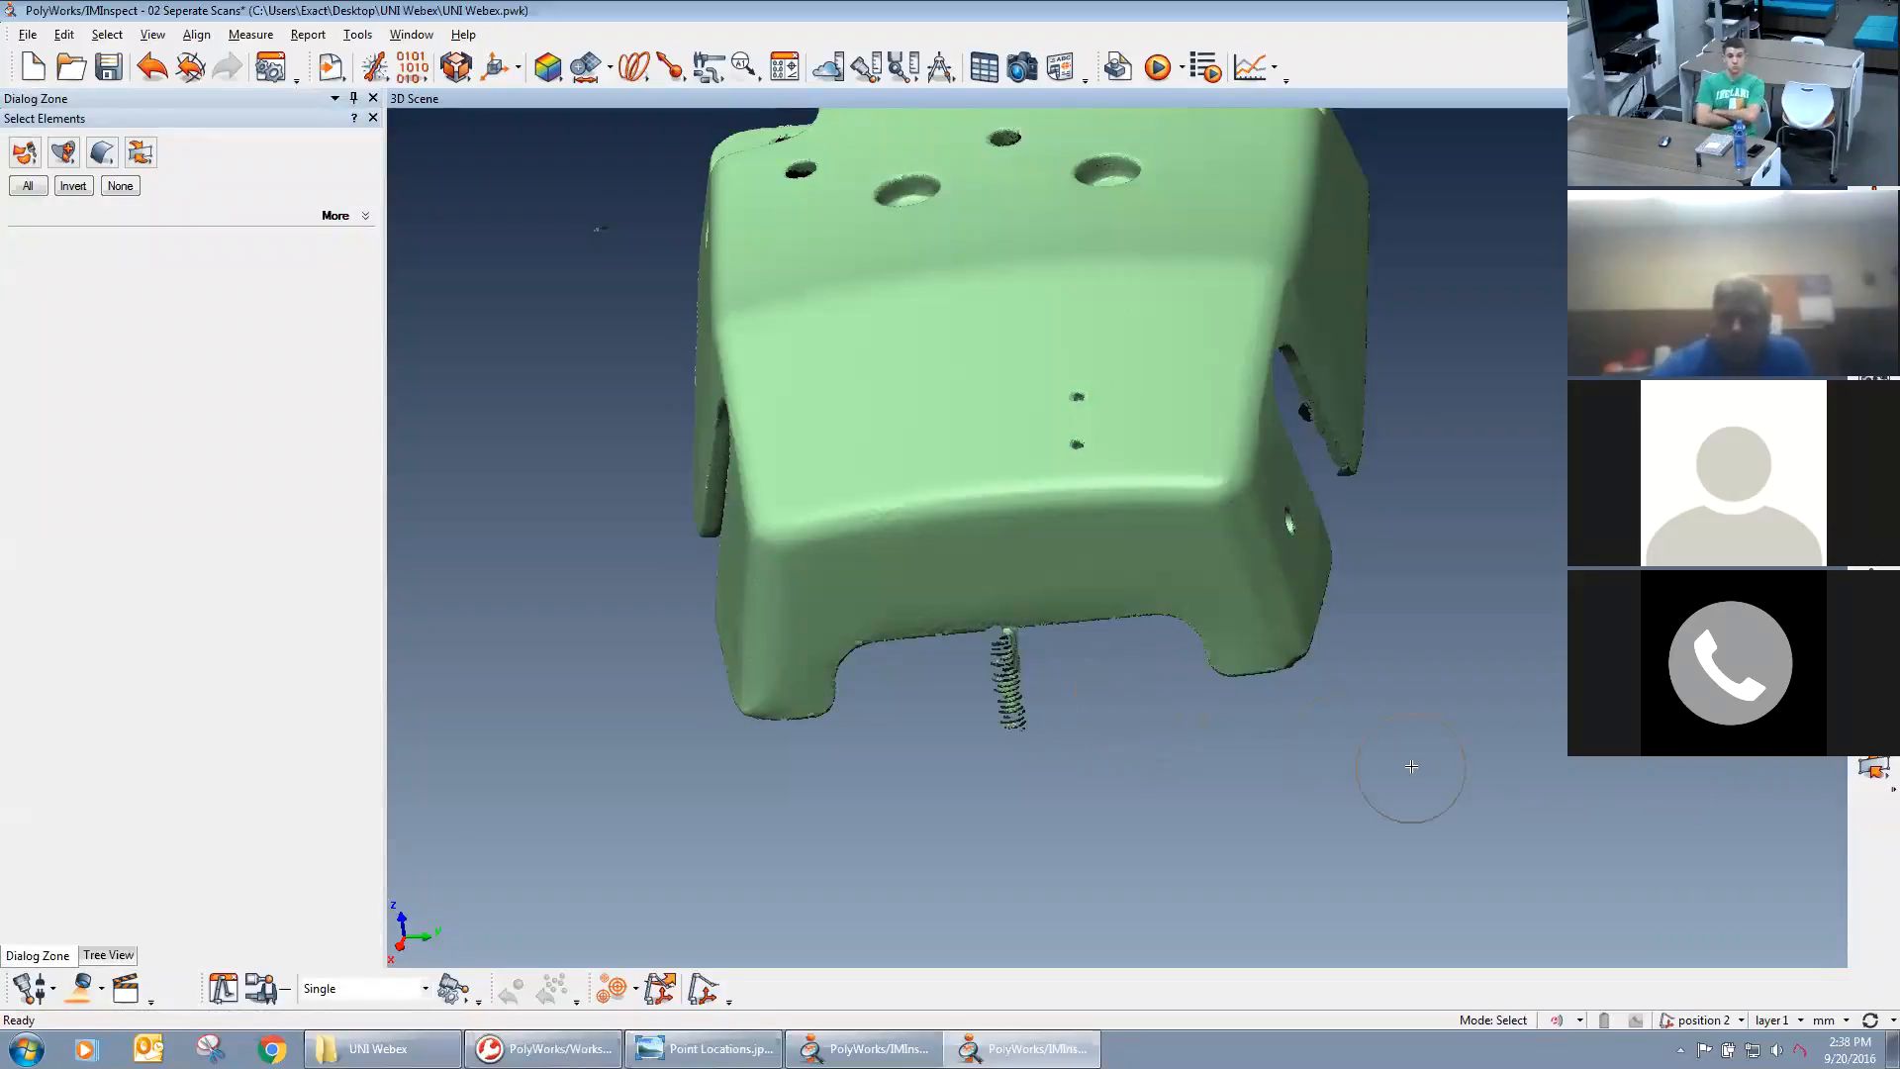
{"action": "left_click", "coordinate": [31, 160]}
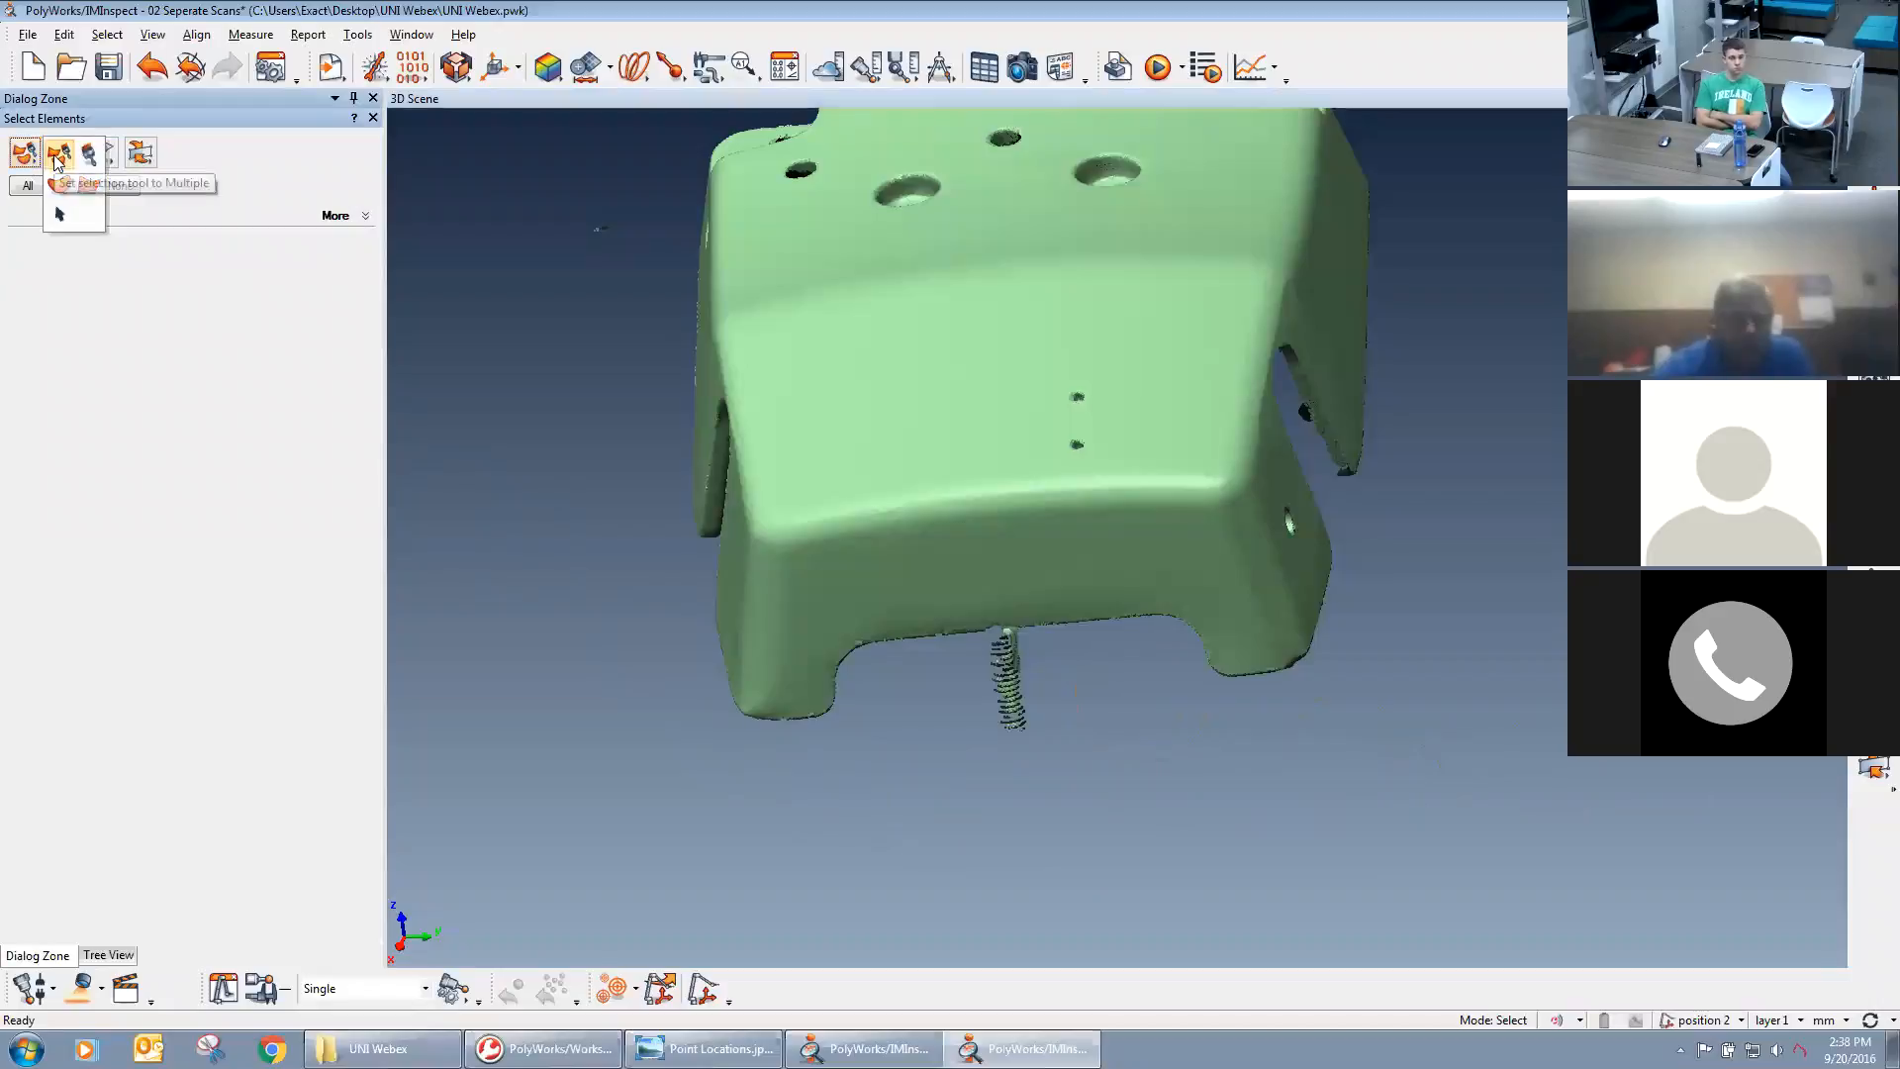
{"action": "left_click", "coordinate": [57, 158]}
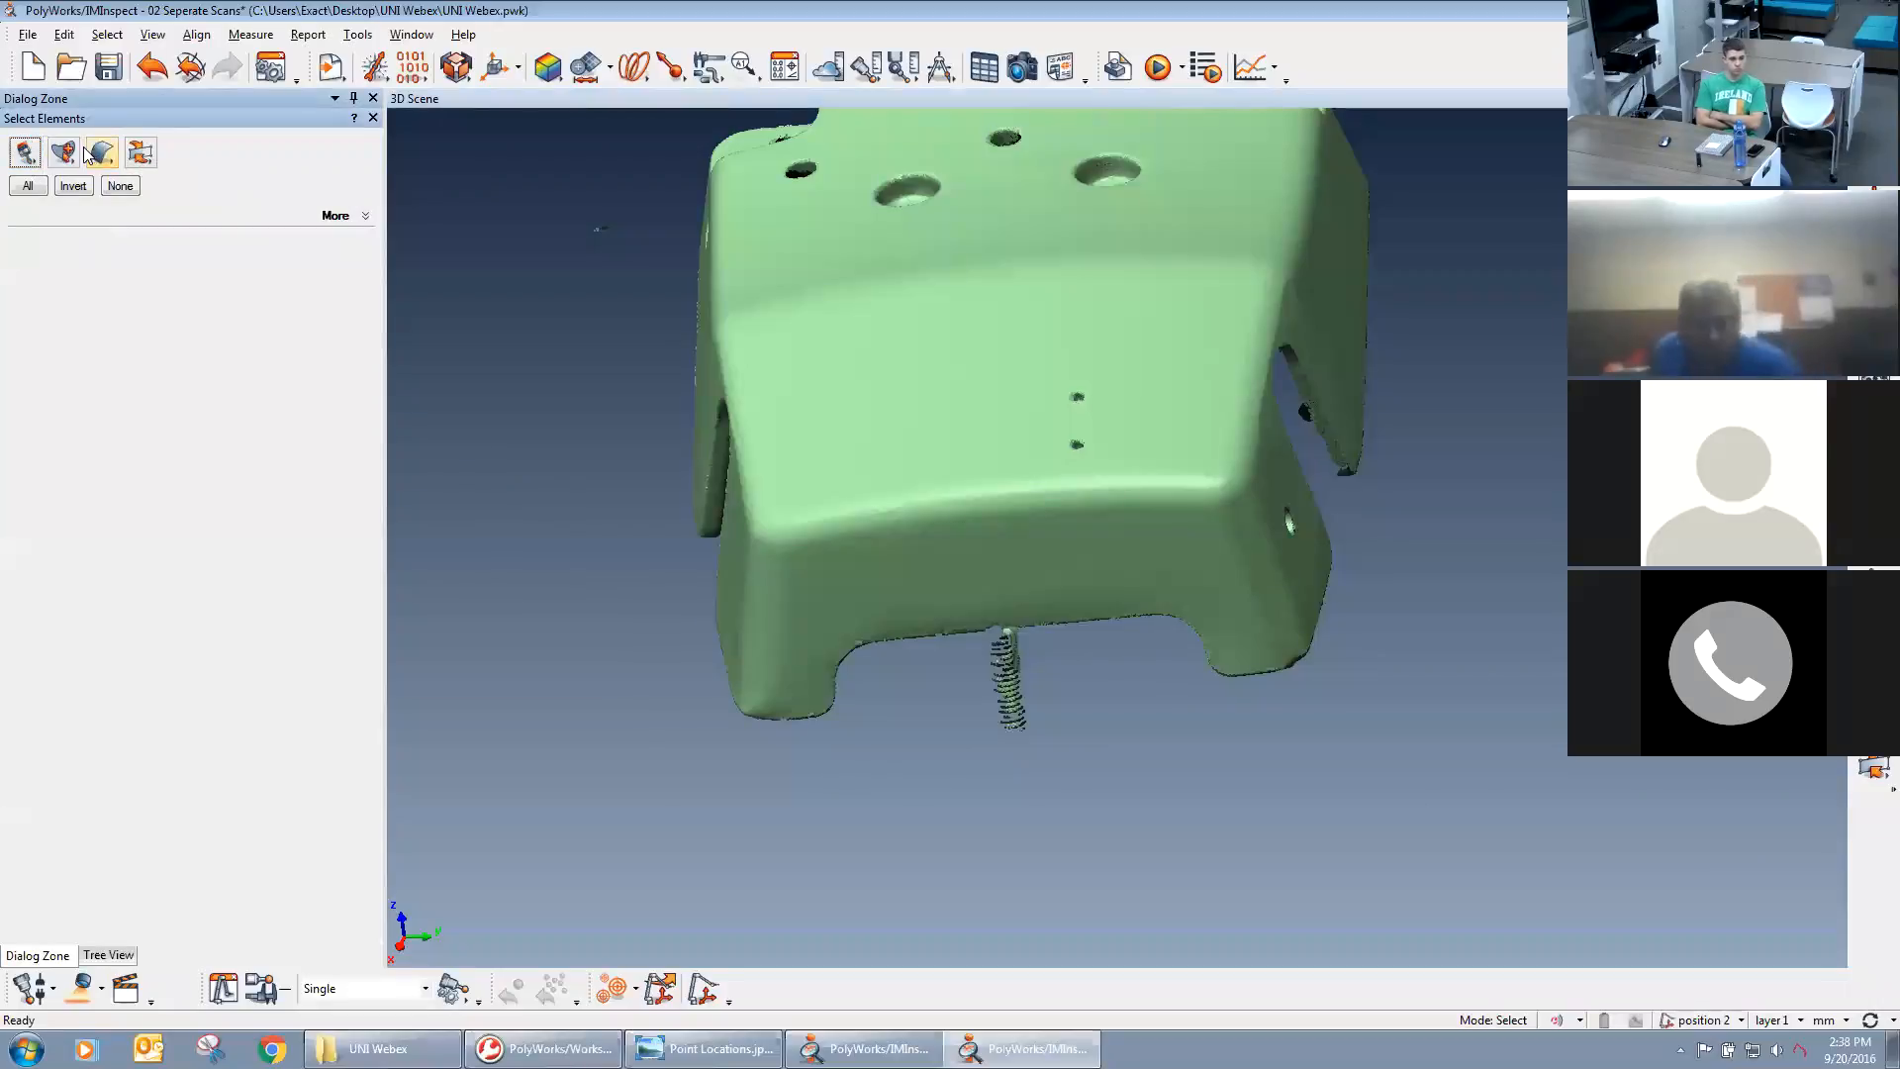
{"action": "left_click", "coordinate": [845, 438]}
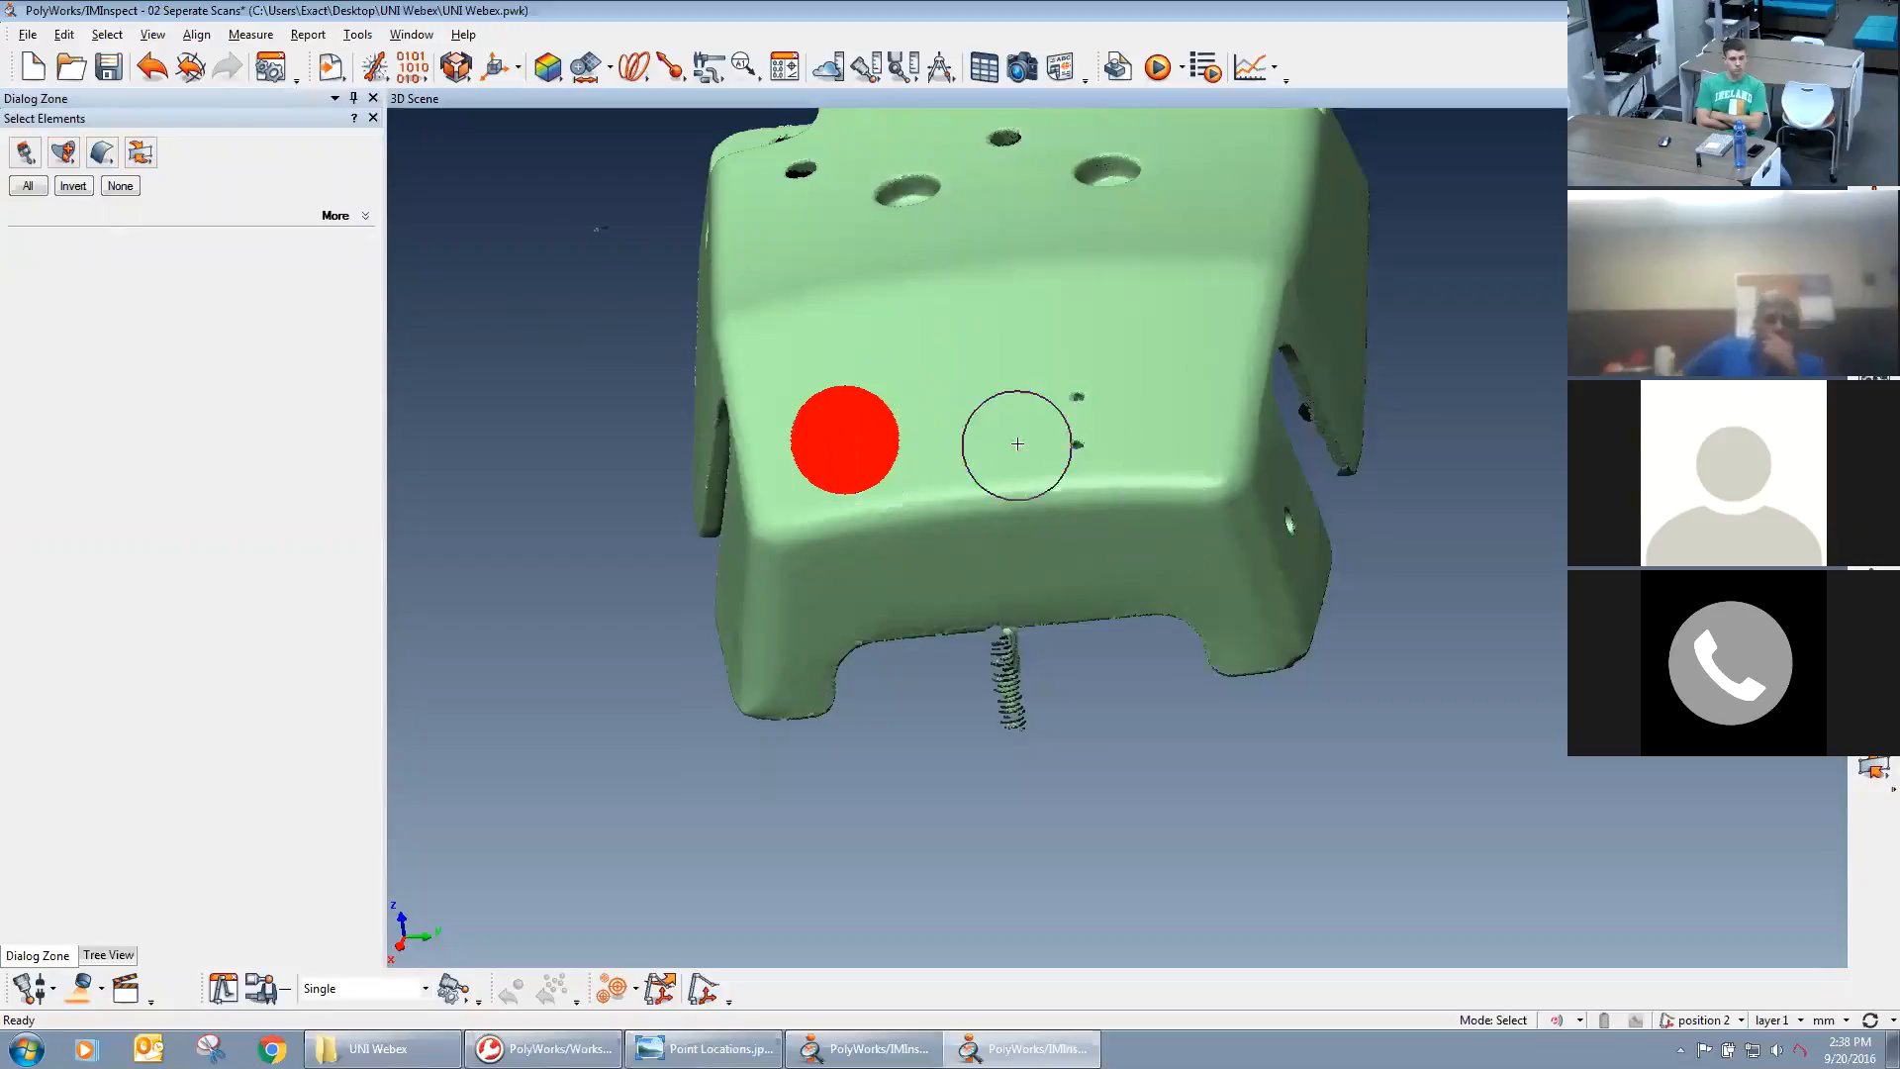
{"action": "left_click_drag", "start_coordinate": [1077, 425], "coordinate": [1138, 348]}
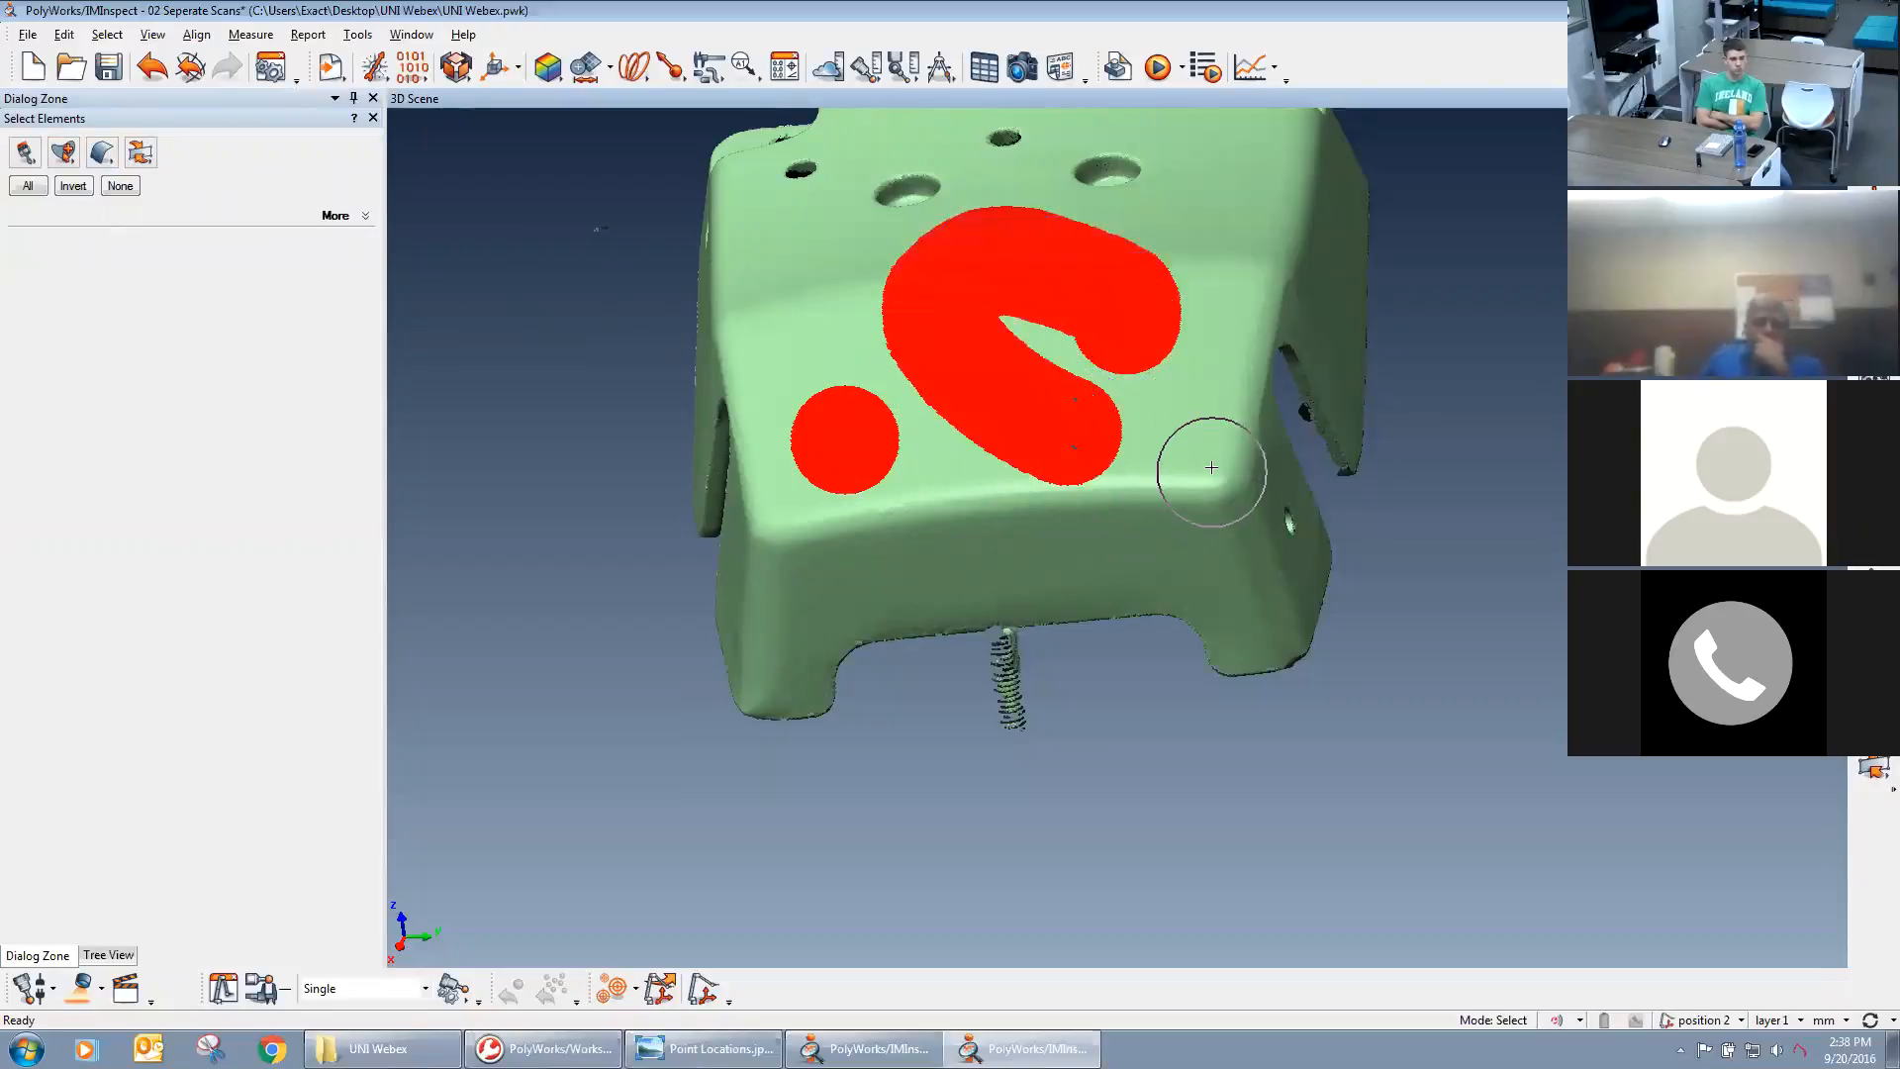
{"action": "key", "text": "Escape"}
Try a Freeform Contour selection around one side of the casting's upper face and clear it.
{"action": "left_click", "coordinate": [20, 154]}
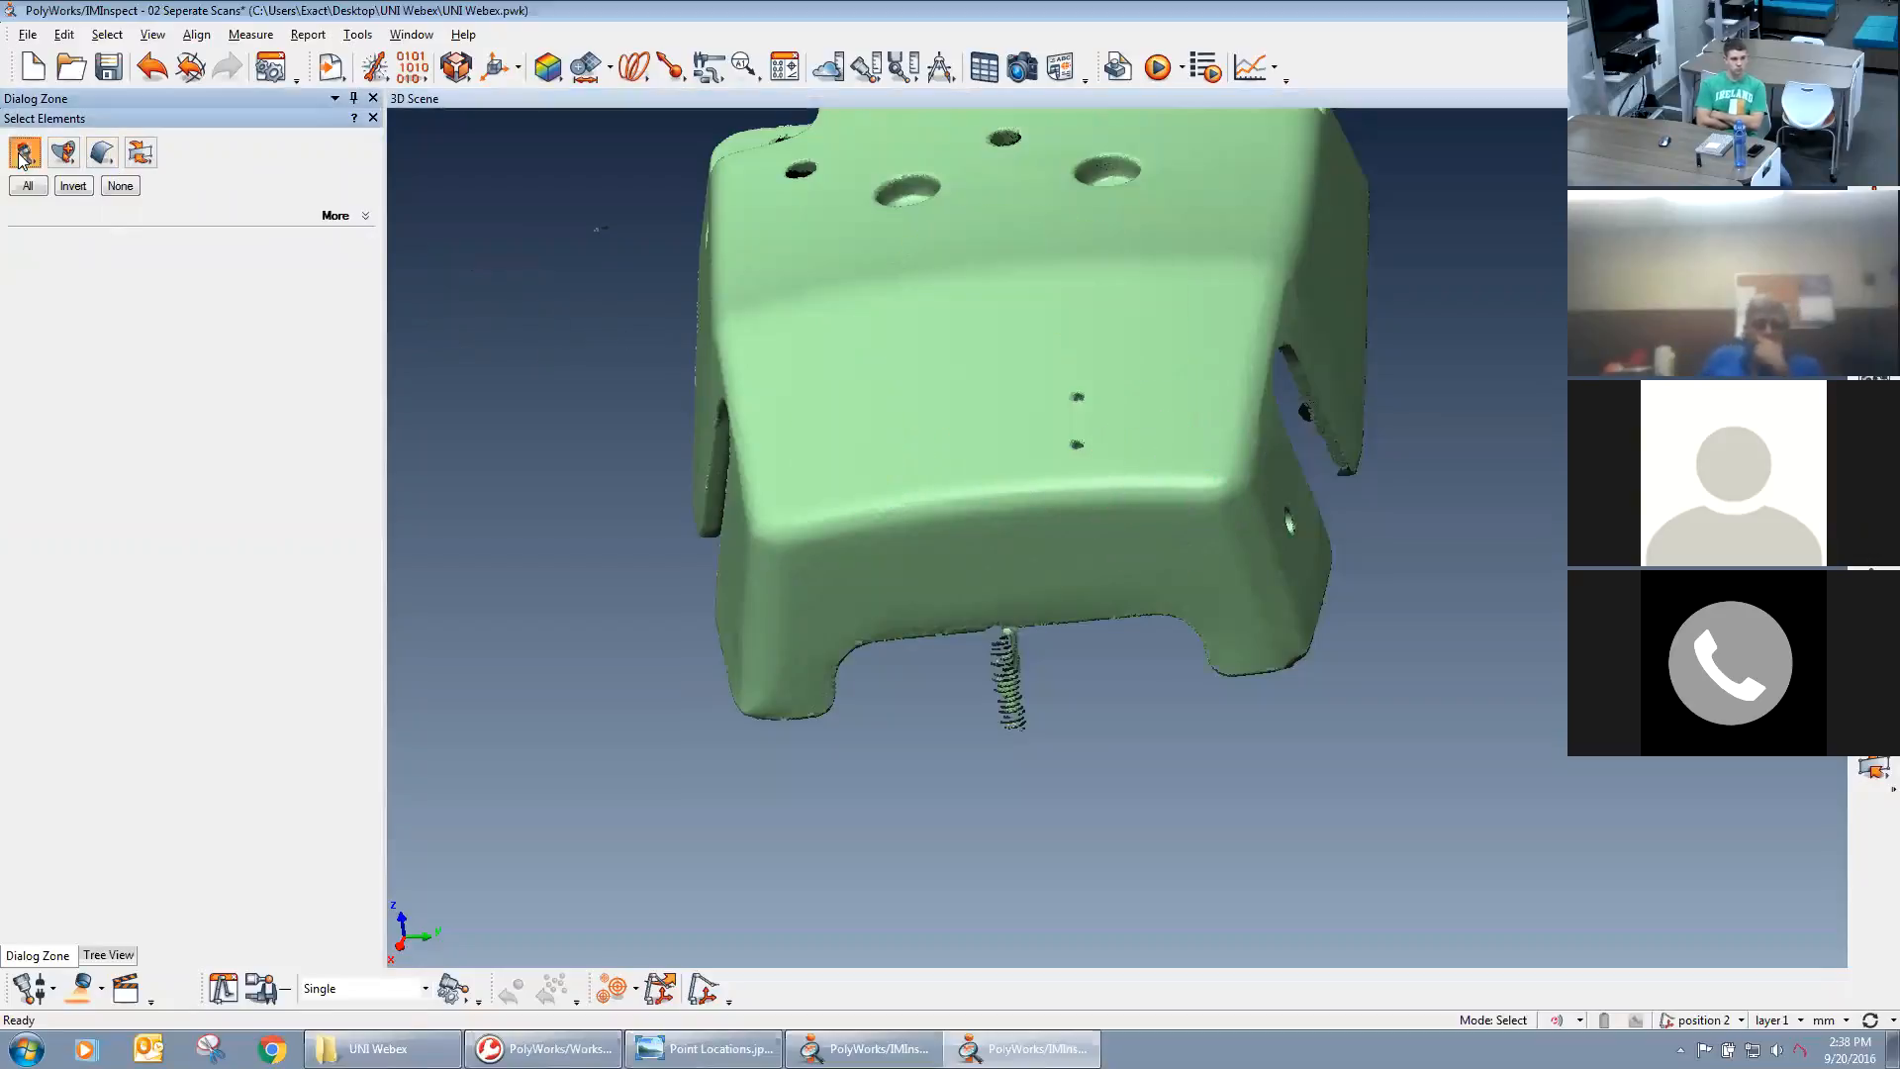
{"action": "left_click", "coordinate": [20, 156]}
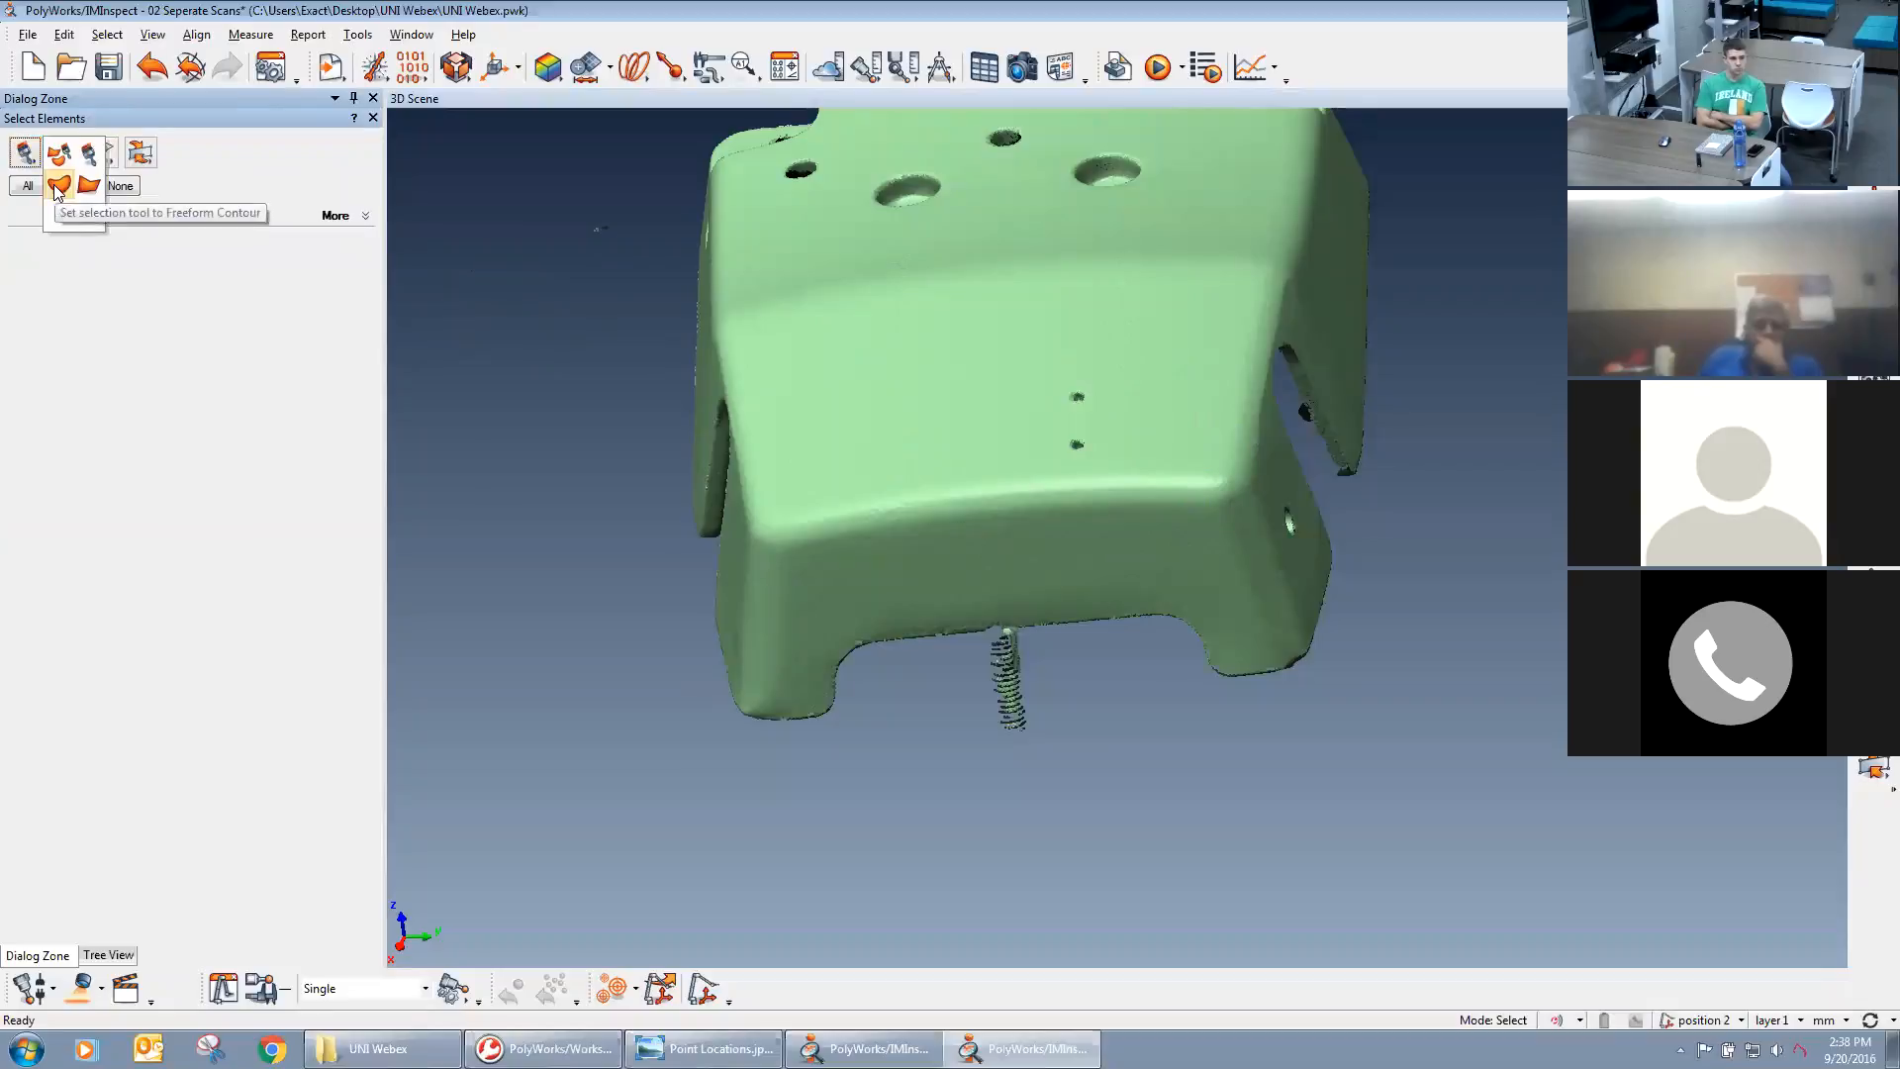
{"action": "left_click", "coordinate": [56, 188]}
{"action": "left_click_drag", "start_coordinate": [518, 383], "coordinate": [600, 319]}
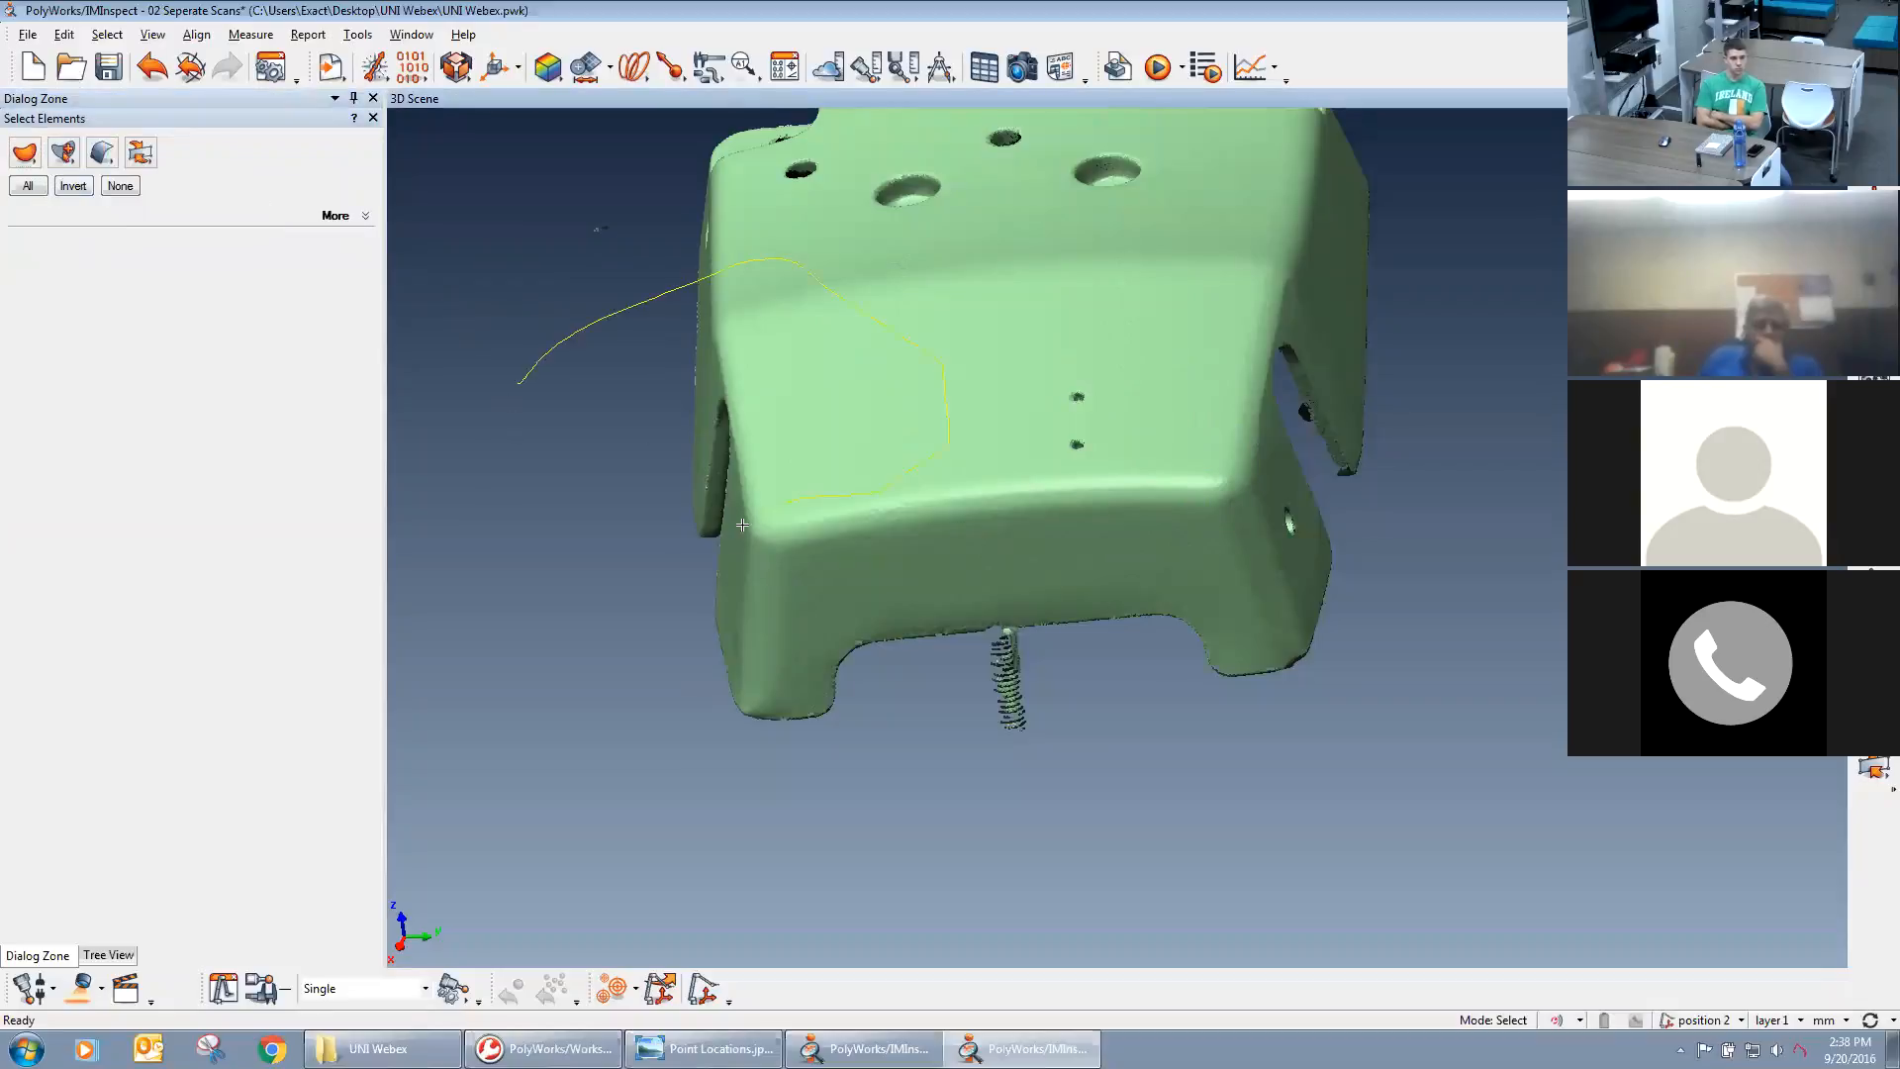
{"action": "left_click_drag", "start_coordinate": [742, 525], "coordinate": [541, 457]}
{"action": "key", "text": "Delete"}
Try a polygonal selection across one side and the front of the casting's upper face and clear it.
{"action": "left_click", "coordinate": [84, 161]}
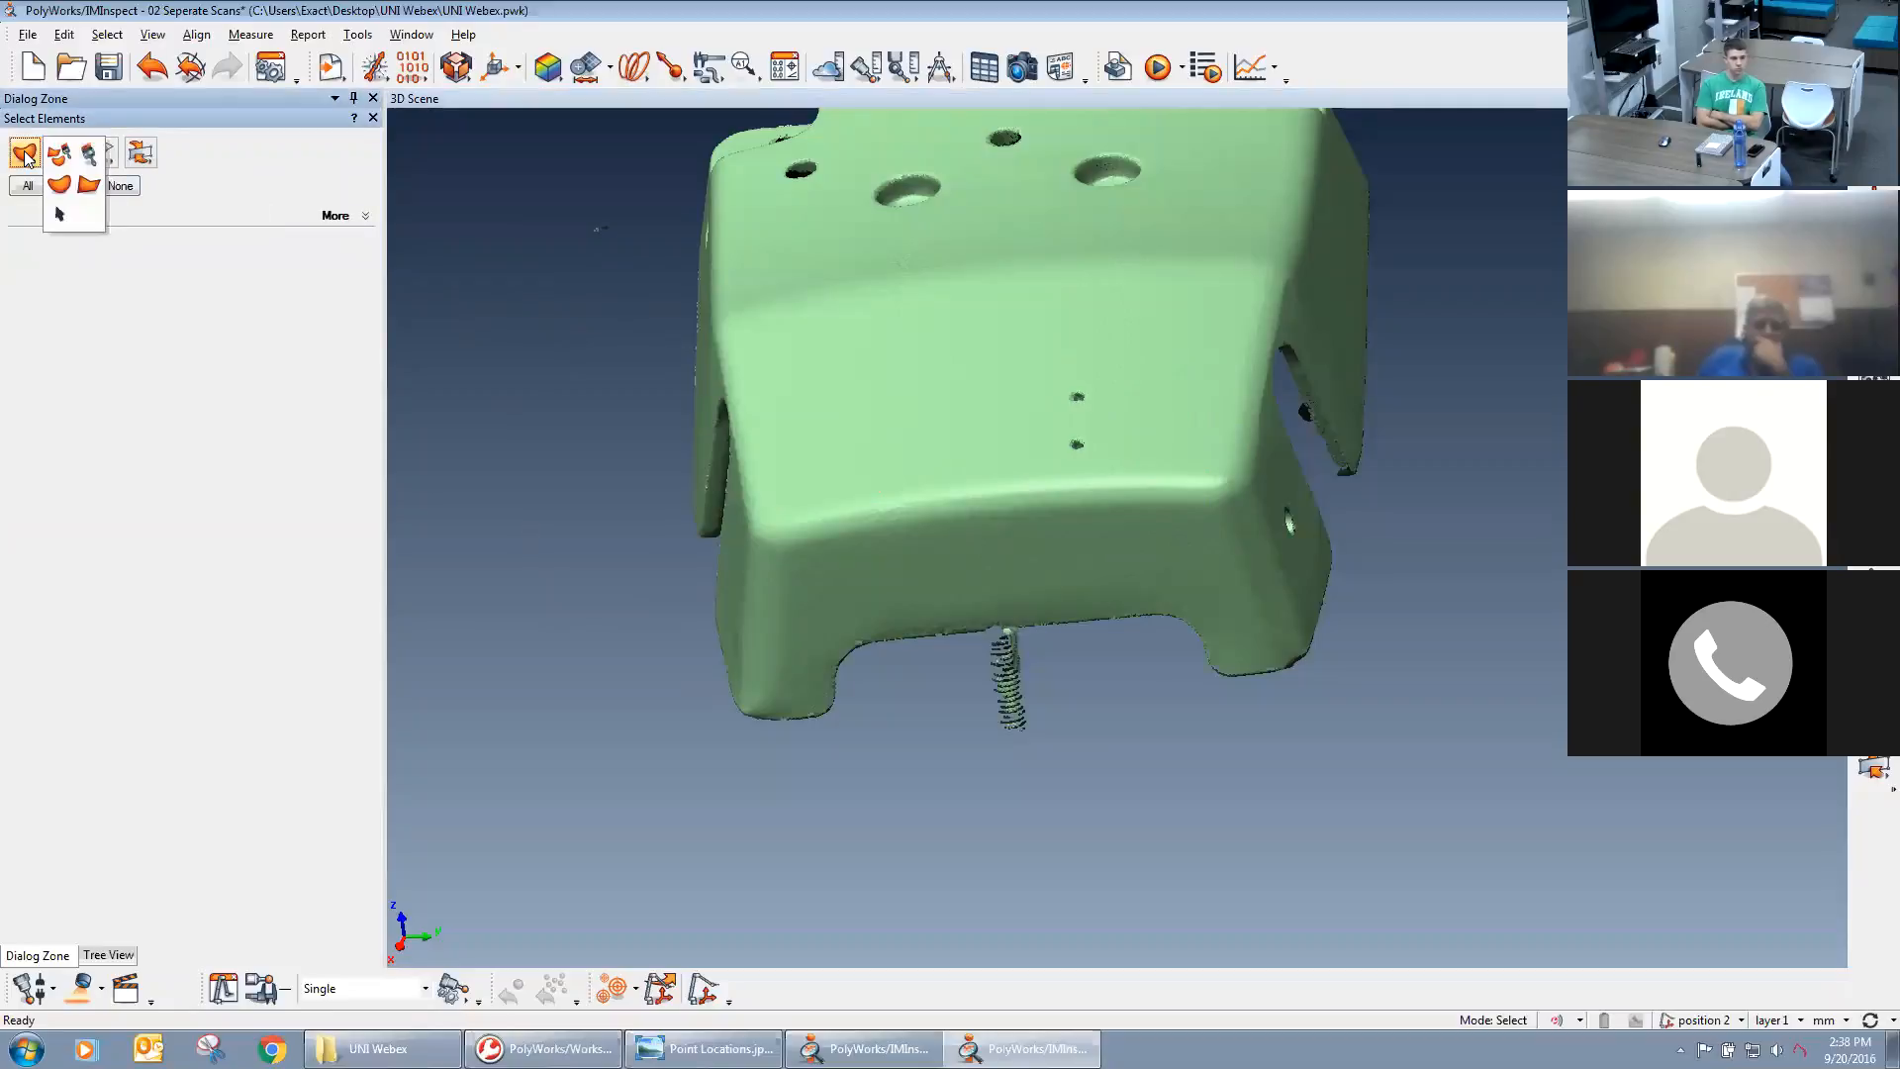
{"action": "left_click", "coordinate": [75, 185]}
{"action": "left_click", "coordinate": [569, 578]}
{"action": "left_click", "coordinate": [793, 349]}
{"action": "left_click", "coordinate": [1049, 415]}
{"action": "left_click", "coordinate": [1151, 557]}
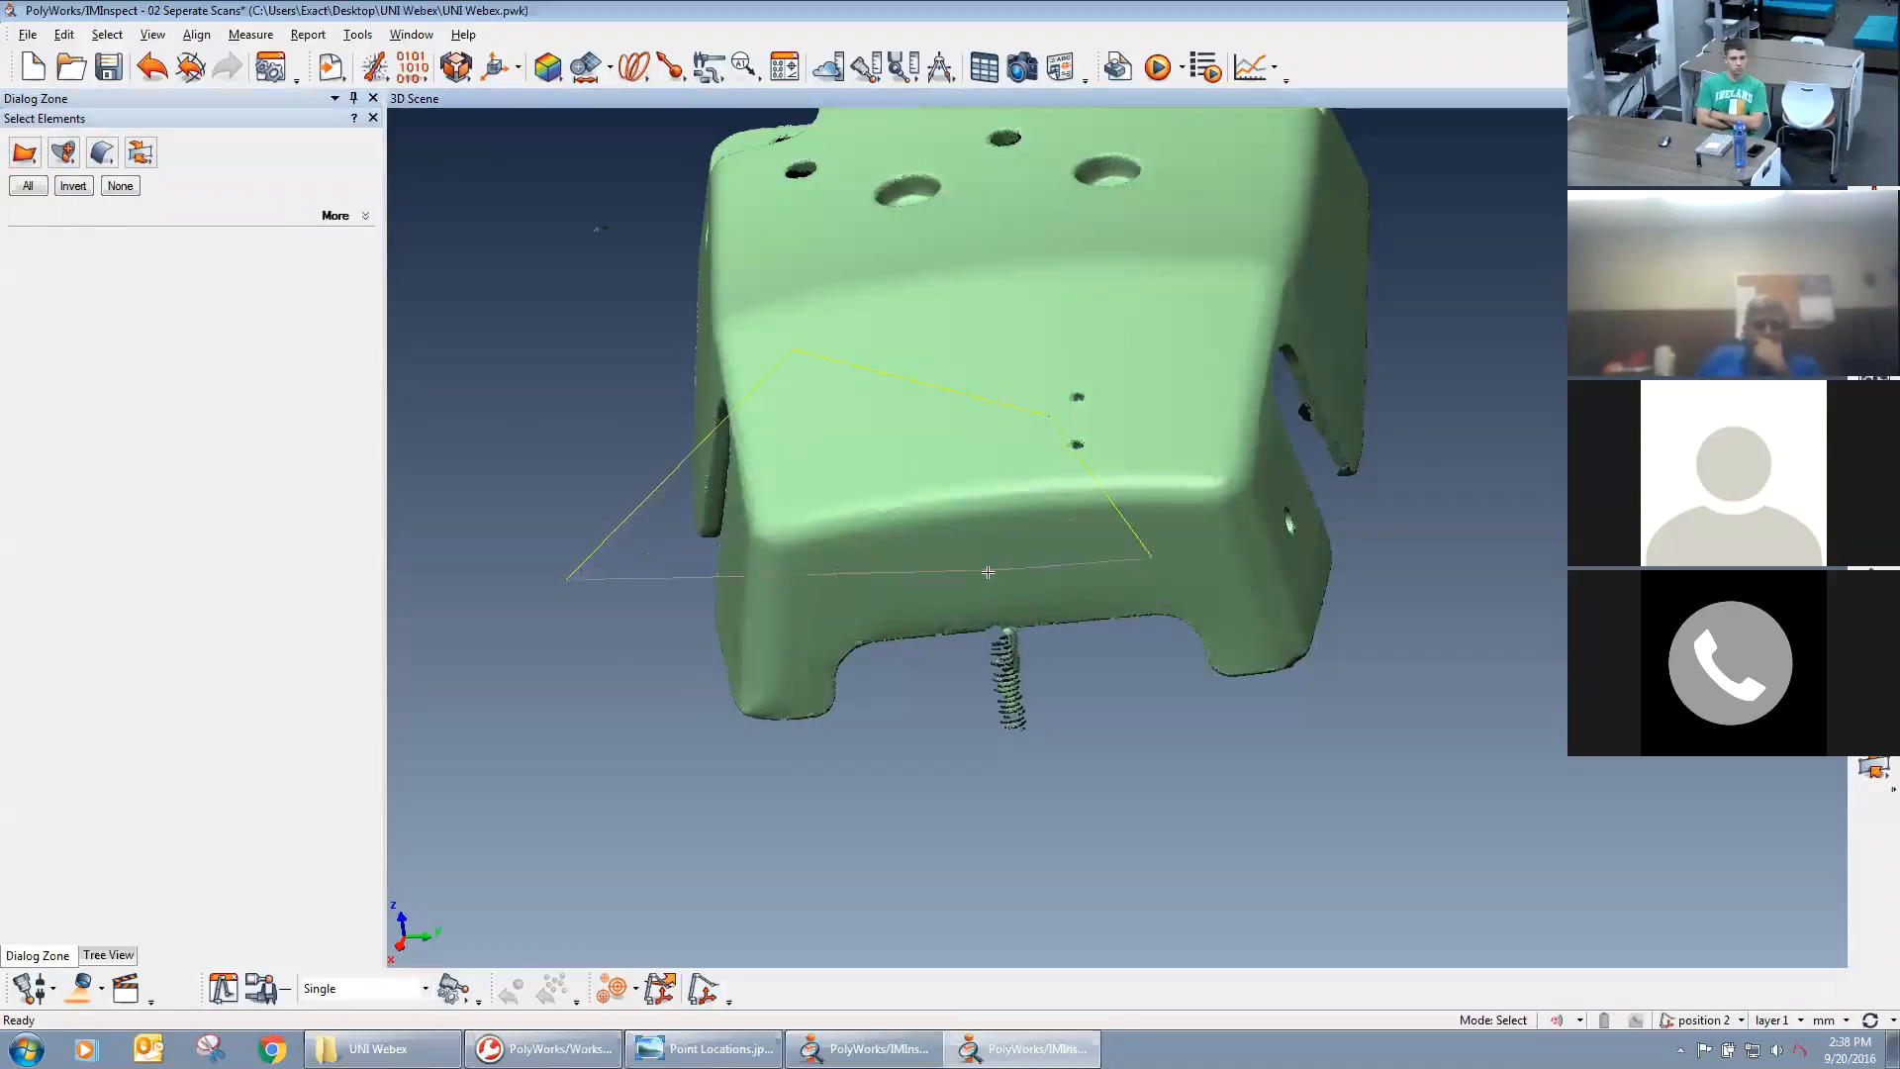
{"action": "right_click", "coordinate": [651, 662]}
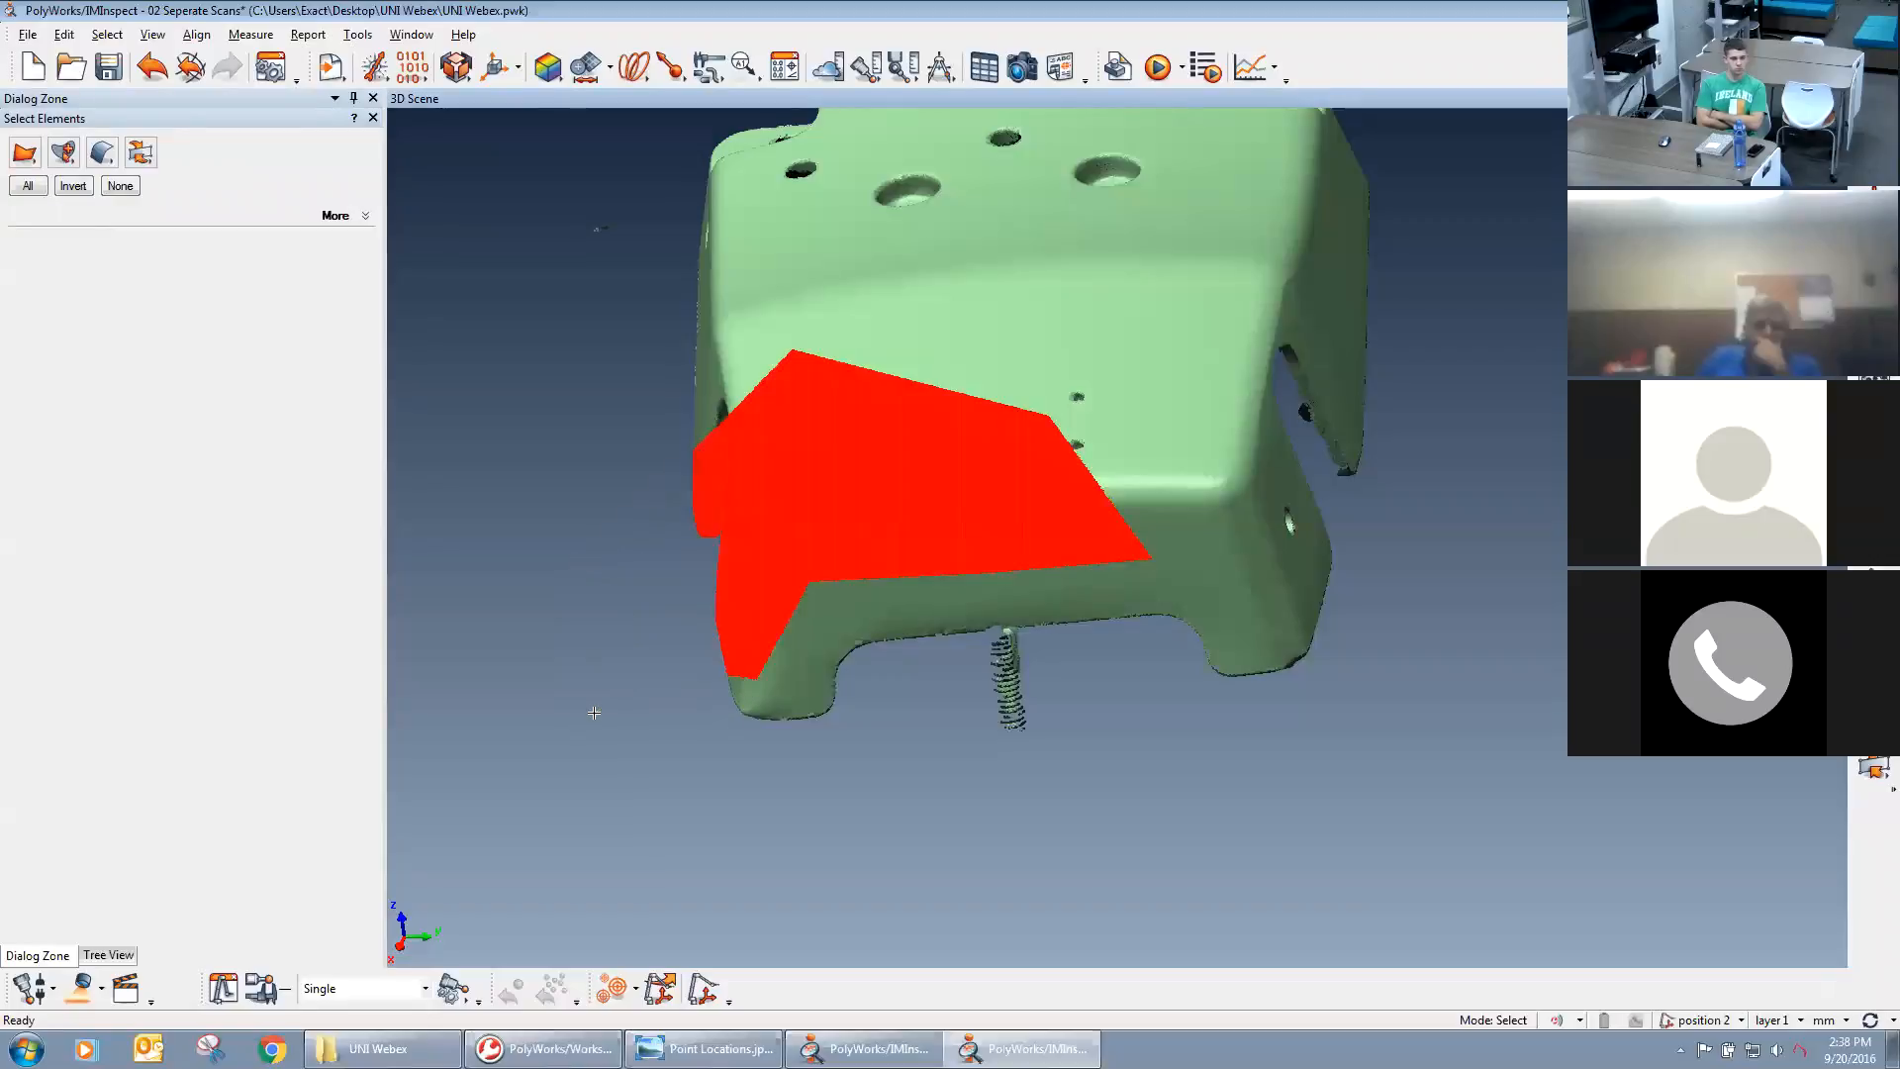
{"action": "left_click", "coordinate": [120, 186]}
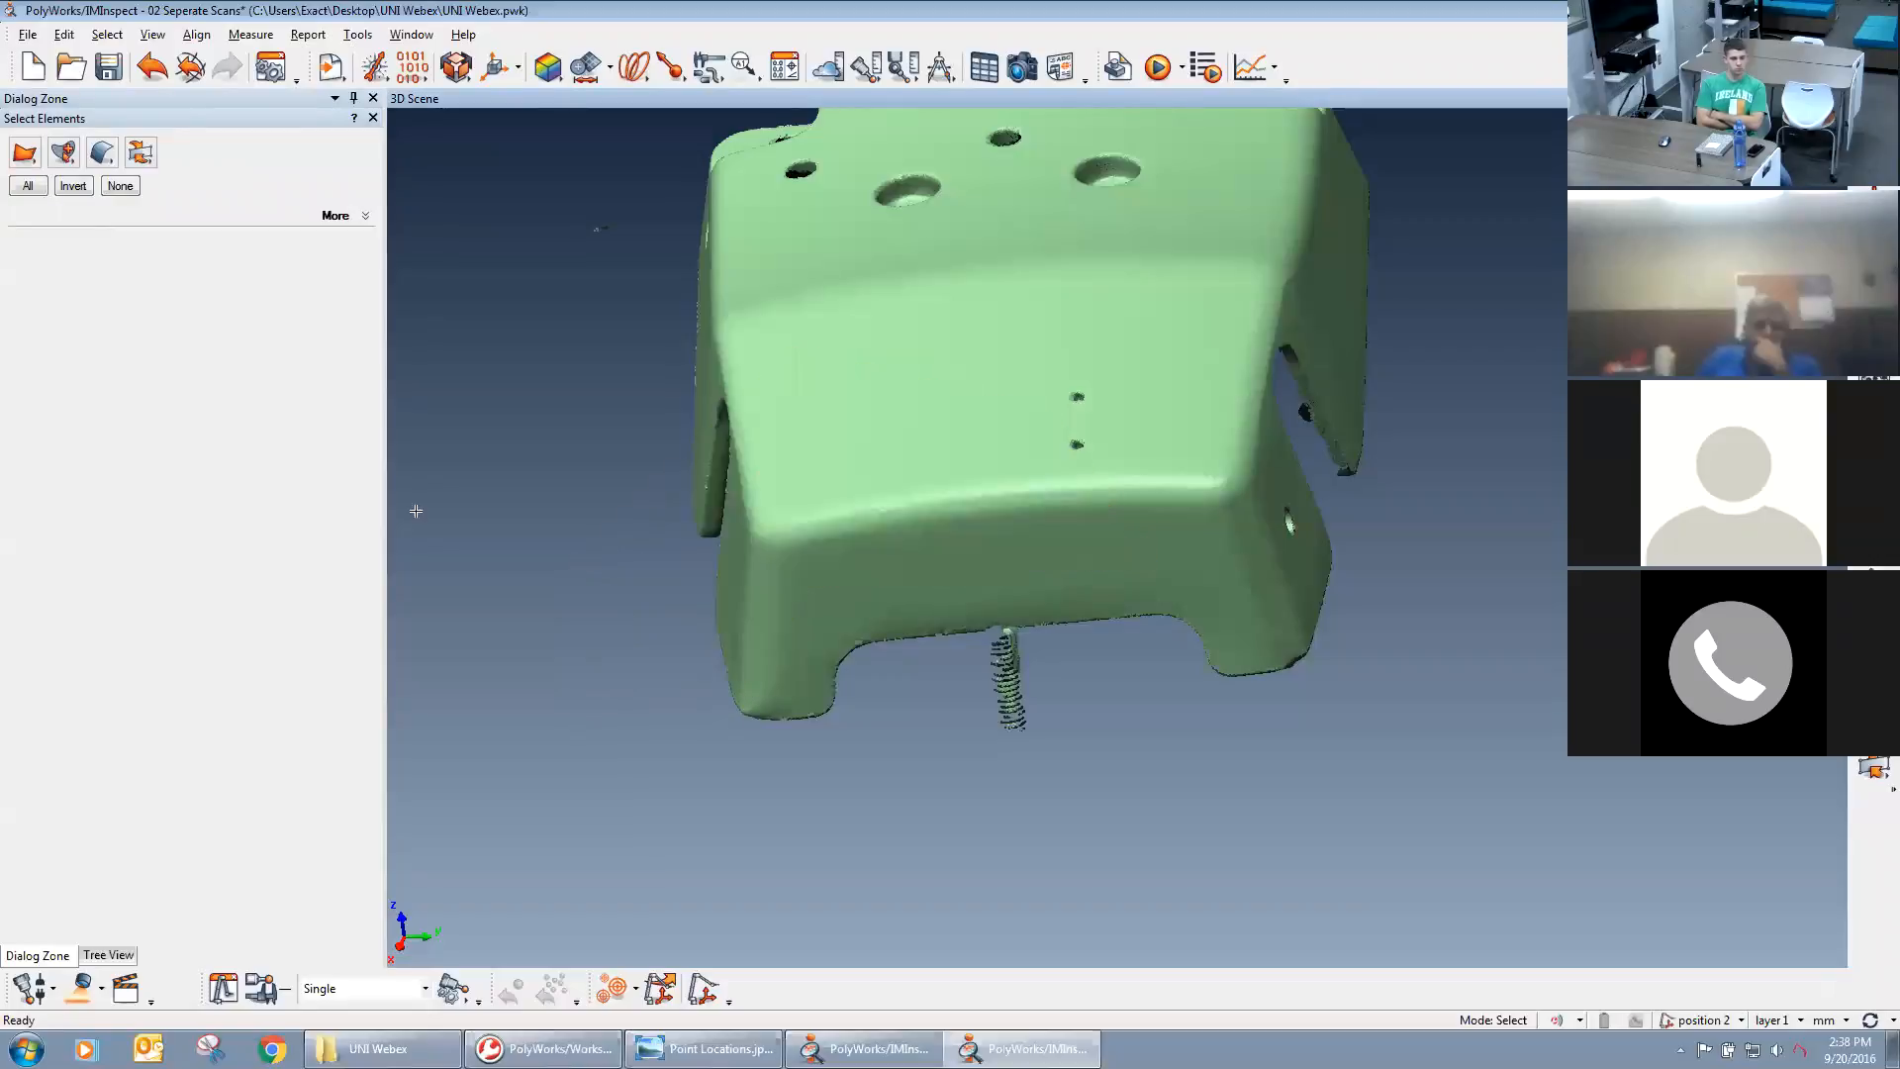
Brush-select the stray points hanging beneath the casting's front edge in surface scan 1 and delete them.
{"action": "left_click", "coordinate": [31, 152]}
{"action": "left_click", "coordinate": [91, 158]}
{"action": "mouse_move", "coordinate": [1003, 768]}
{"action": "left_mouse_down"}
{"action": "mouse_move", "coordinate": [1016, 681]}
{"action": "mouse_move", "coordinate": [1015, 723]}
{"action": "left_mouse_up"}
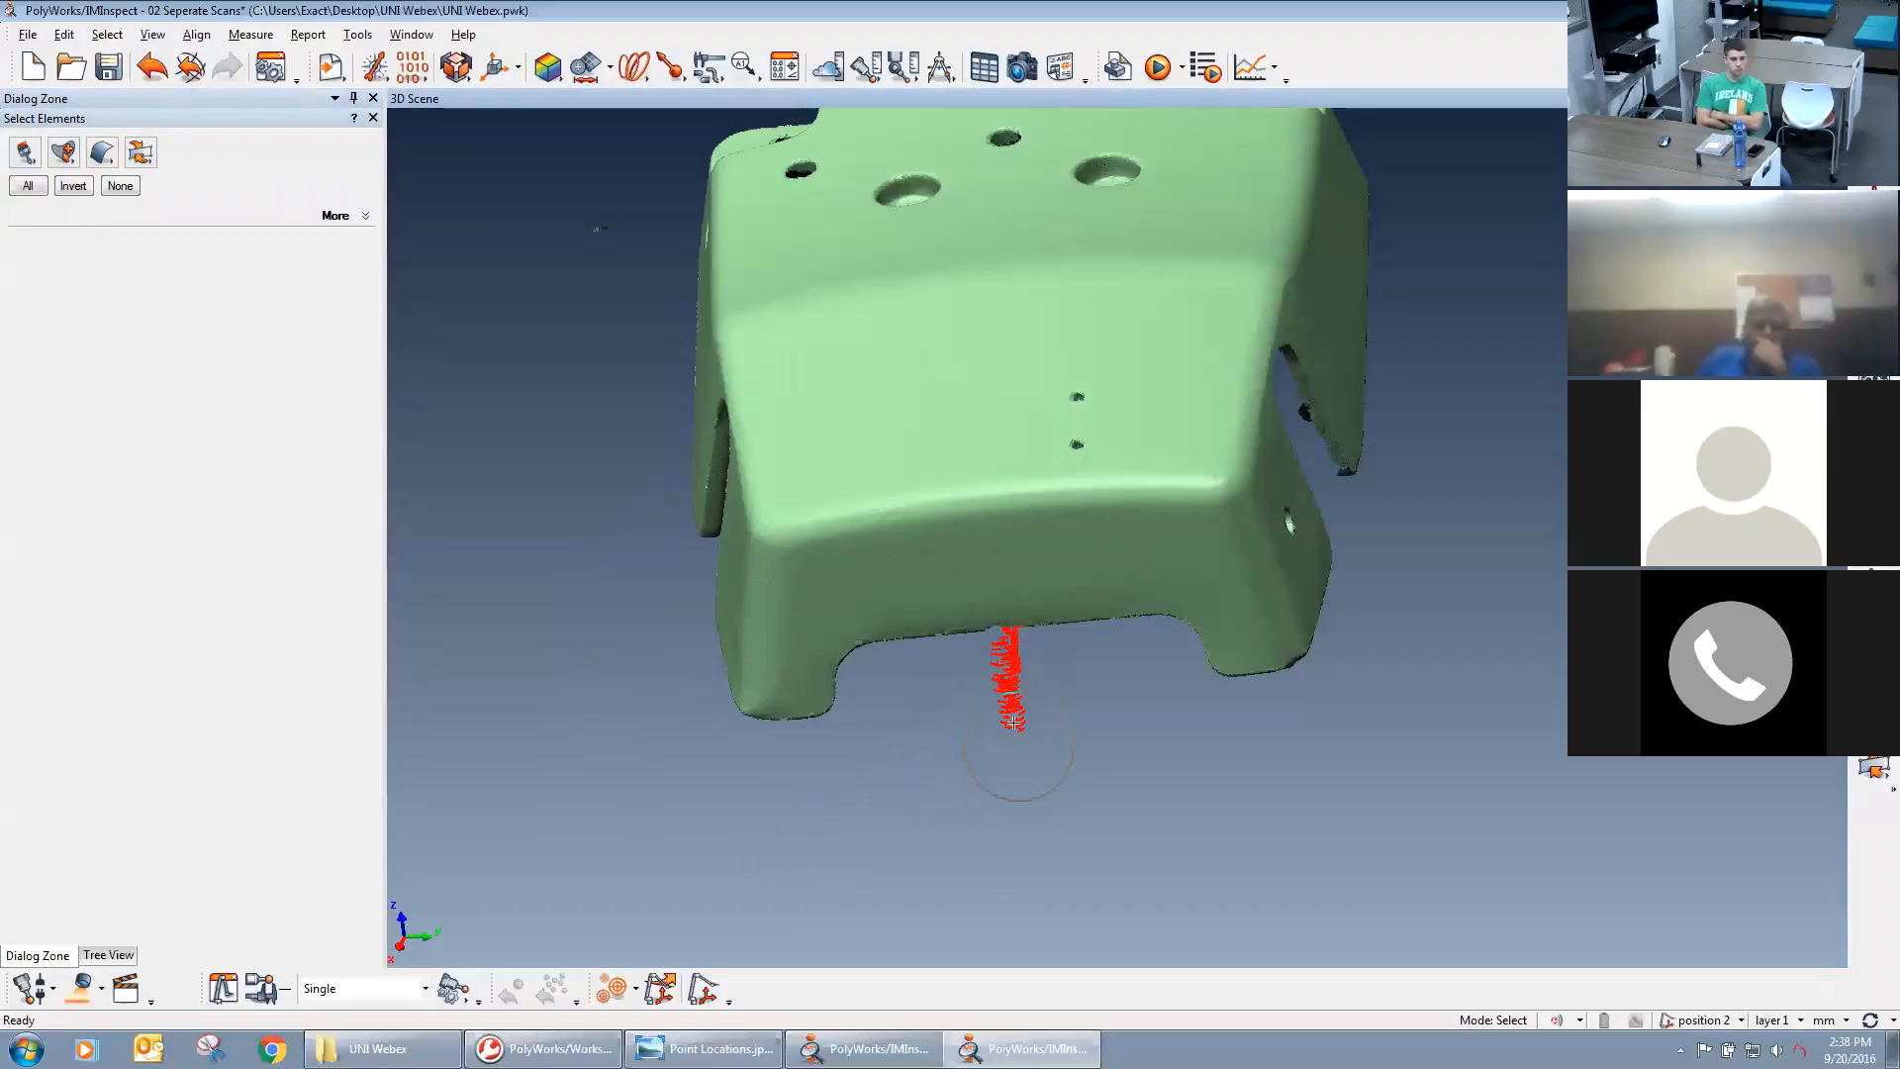
{"action": "key", "text": "Delete"}
{"action": "key", "text": "Escape"}
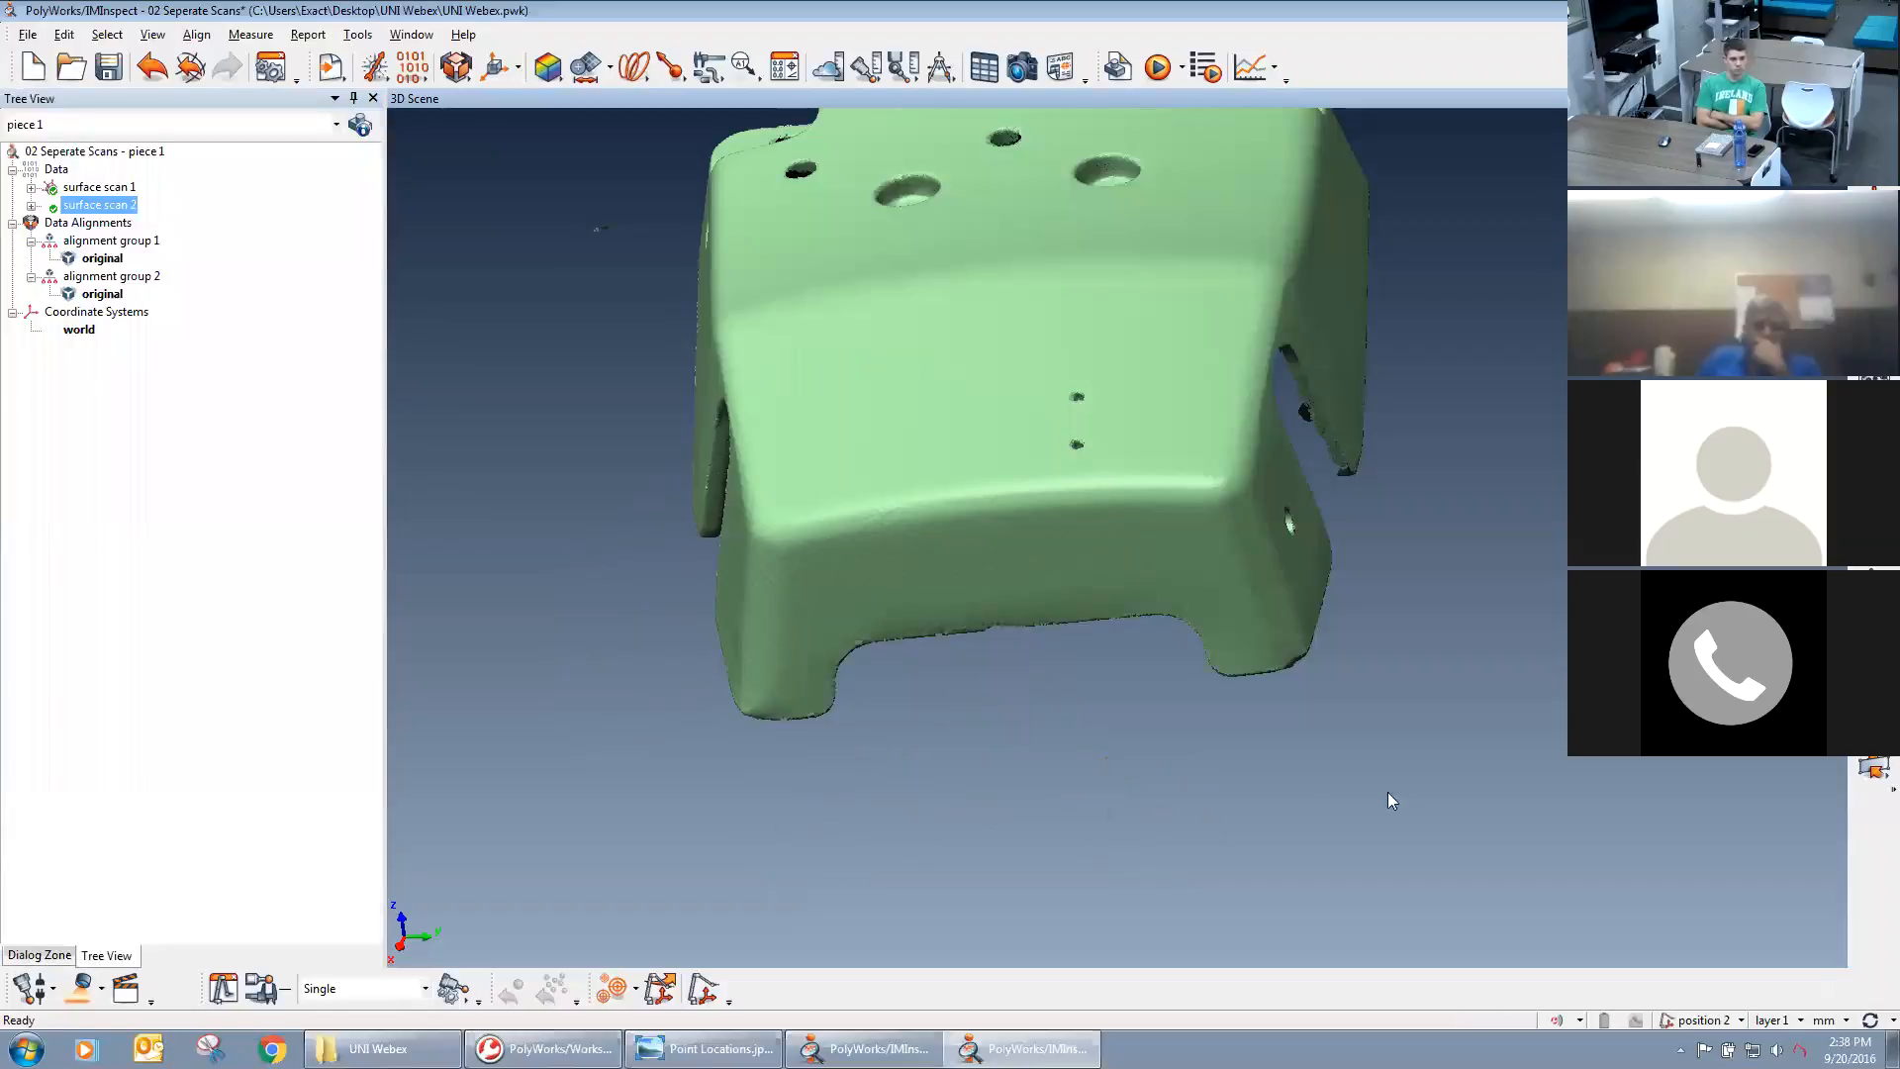
{"action": "key", "text": "shift+v"}
{"action": "key", "text": "Escape"}
{"action": "key", "text": "shift+v"}
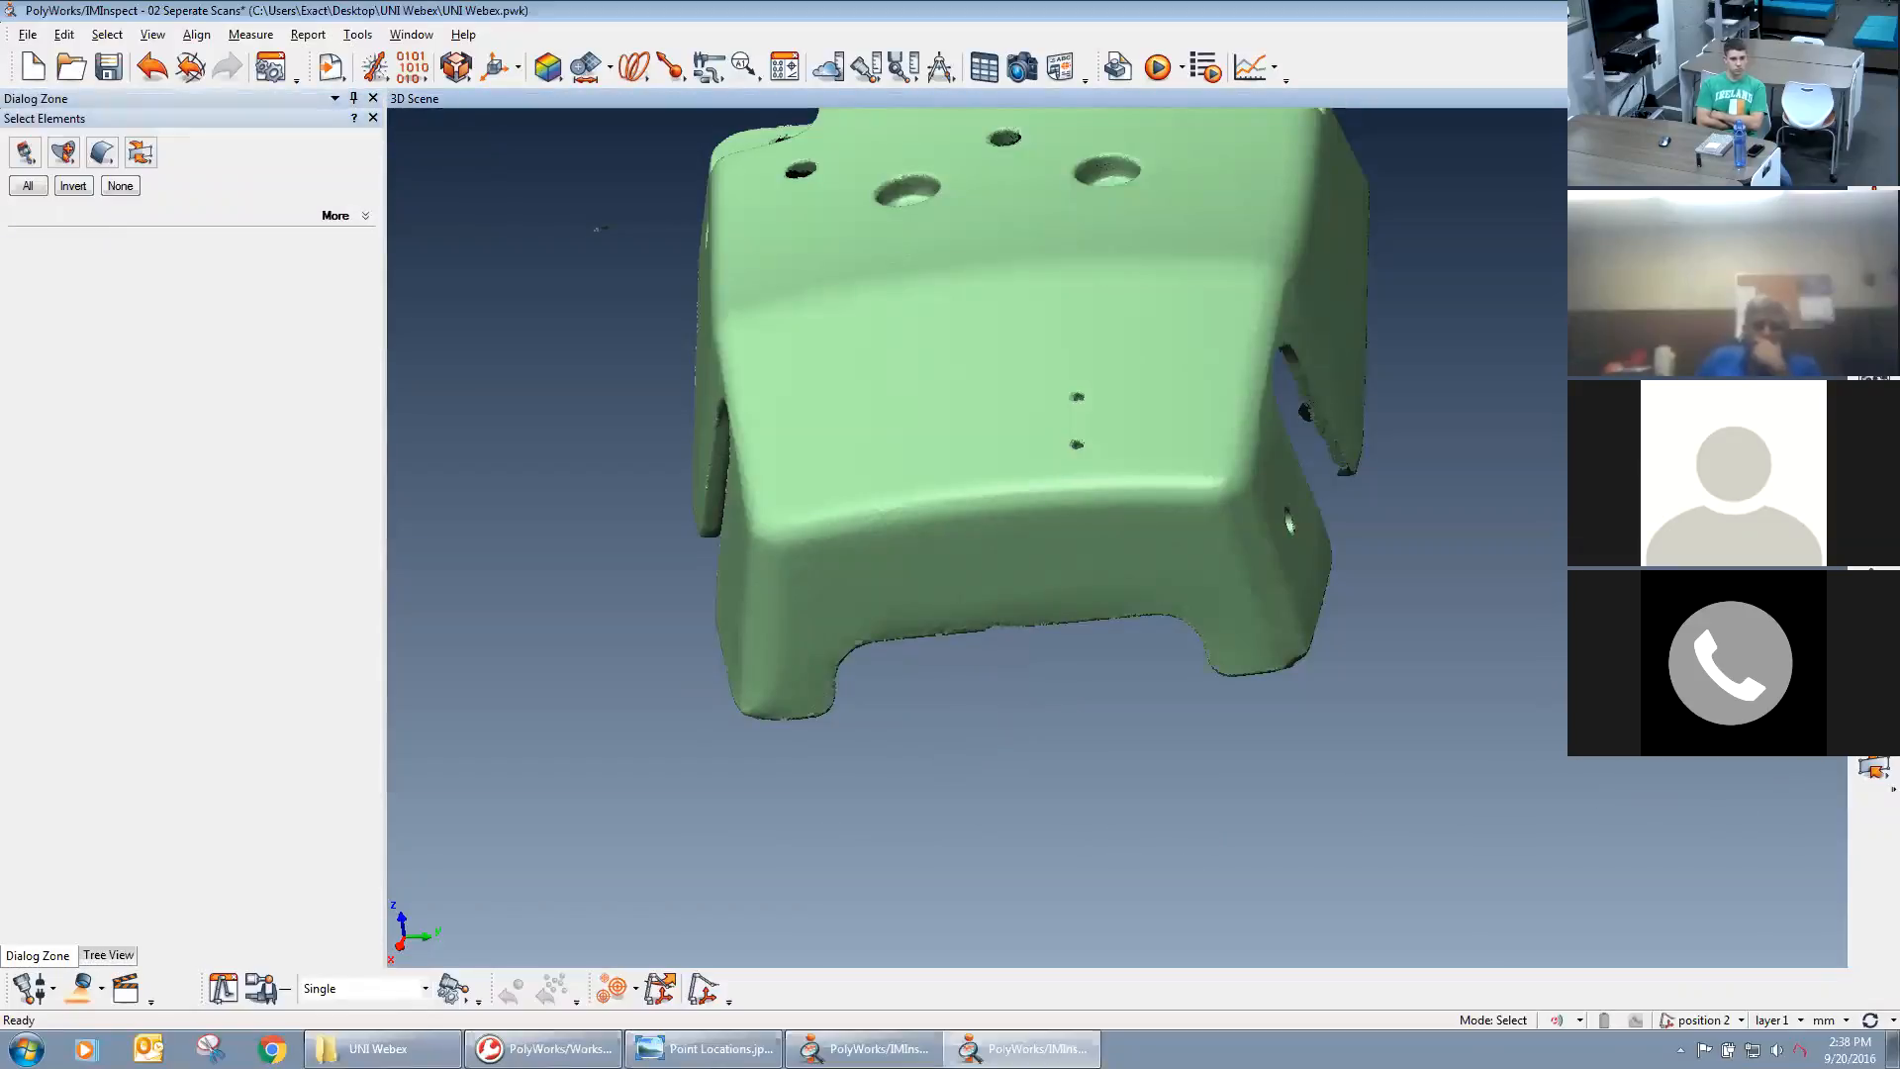
{"action": "key", "text": "Escape"}
Brush-select the two stray point strands hanging beneath the casting's opposite corners in surface scan 1 and delete them.
{"action": "left_click_drag", "start_coordinate": [1455, 708], "coordinate": [1052, 466]}
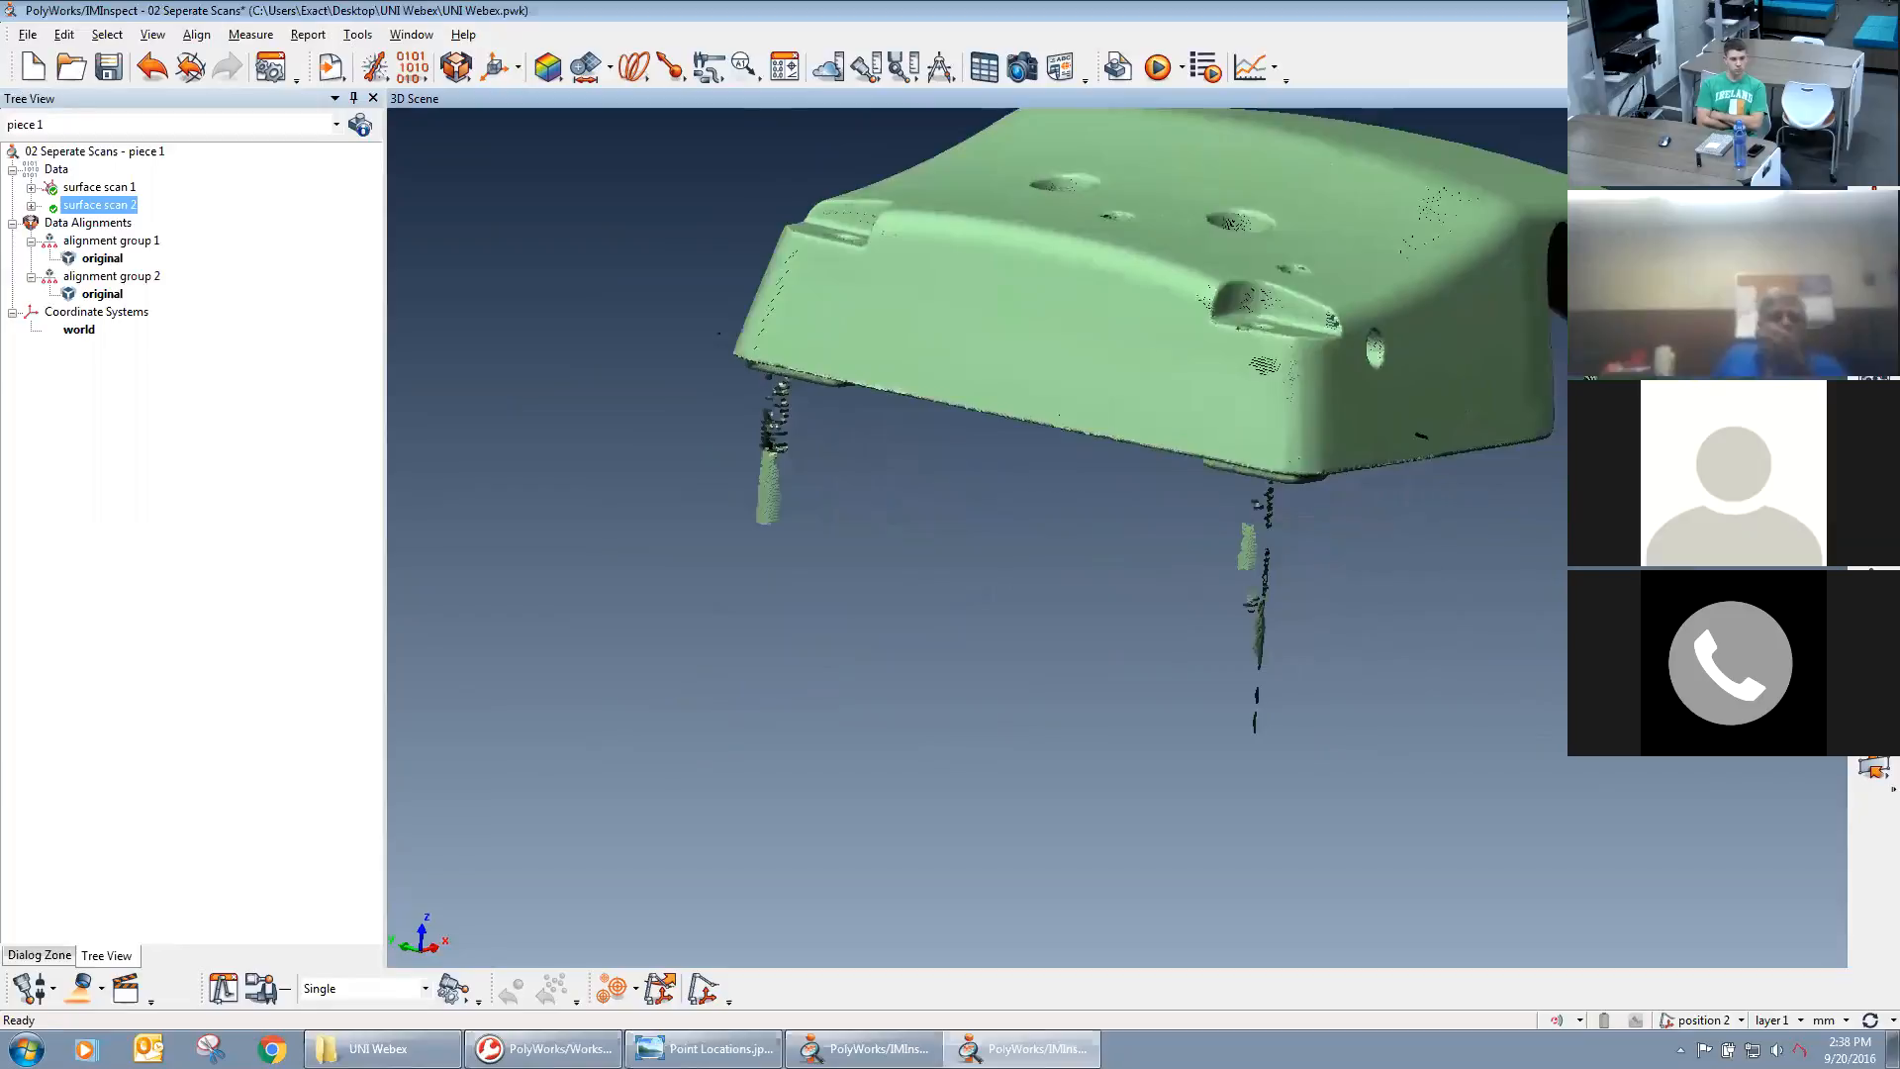
{"action": "left_click", "coordinate": [1874, 769]}
{"action": "mouse_move", "coordinate": [1273, 768]}
{"action": "left_mouse_down"}
{"action": "mouse_move", "coordinate": [1249, 649]}
{"action": "mouse_move", "coordinate": [1265, 494]}
{"action": "left_mouse_up"}
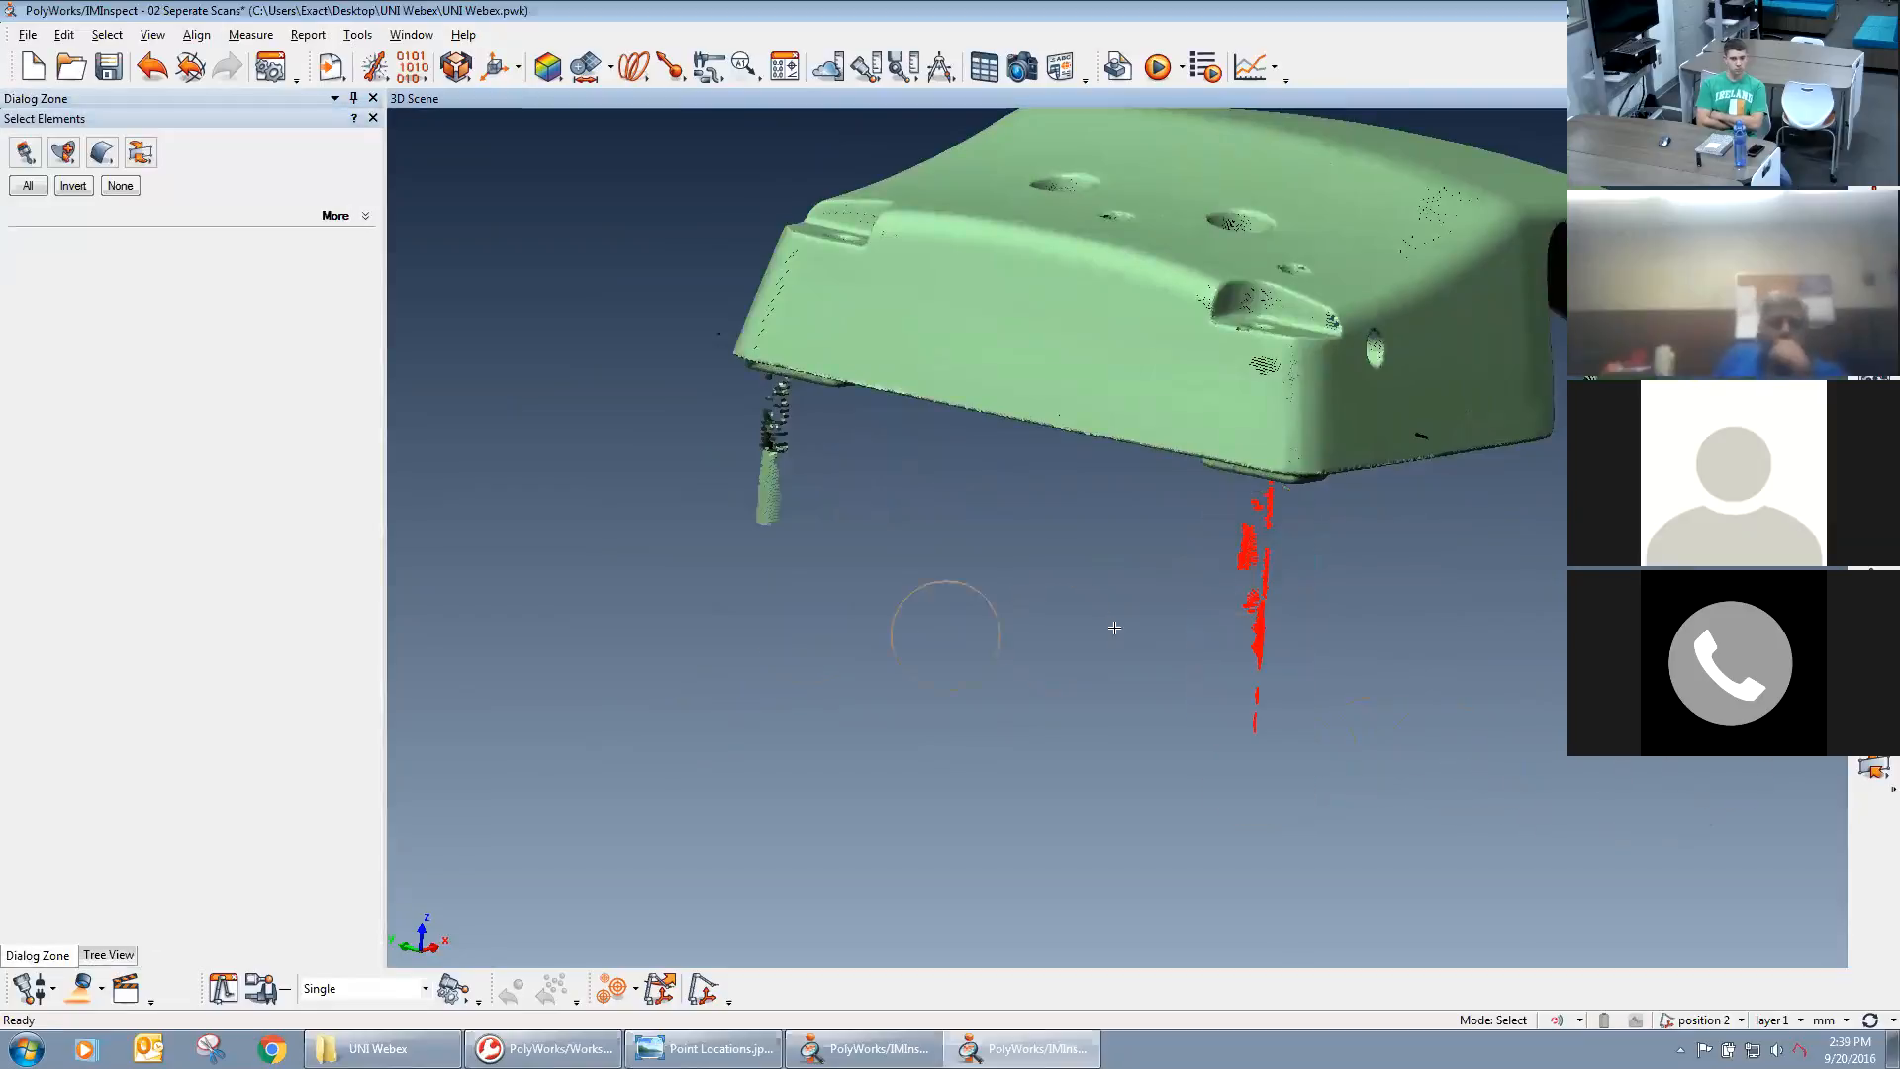
{"action": "left_click_drag", "start_coordinate": [750, 630], "coordinate": [779, 413]}
{"action": "left_click_drag", "start_coordinate": [679, 342], "coordinate": [657, 551]}
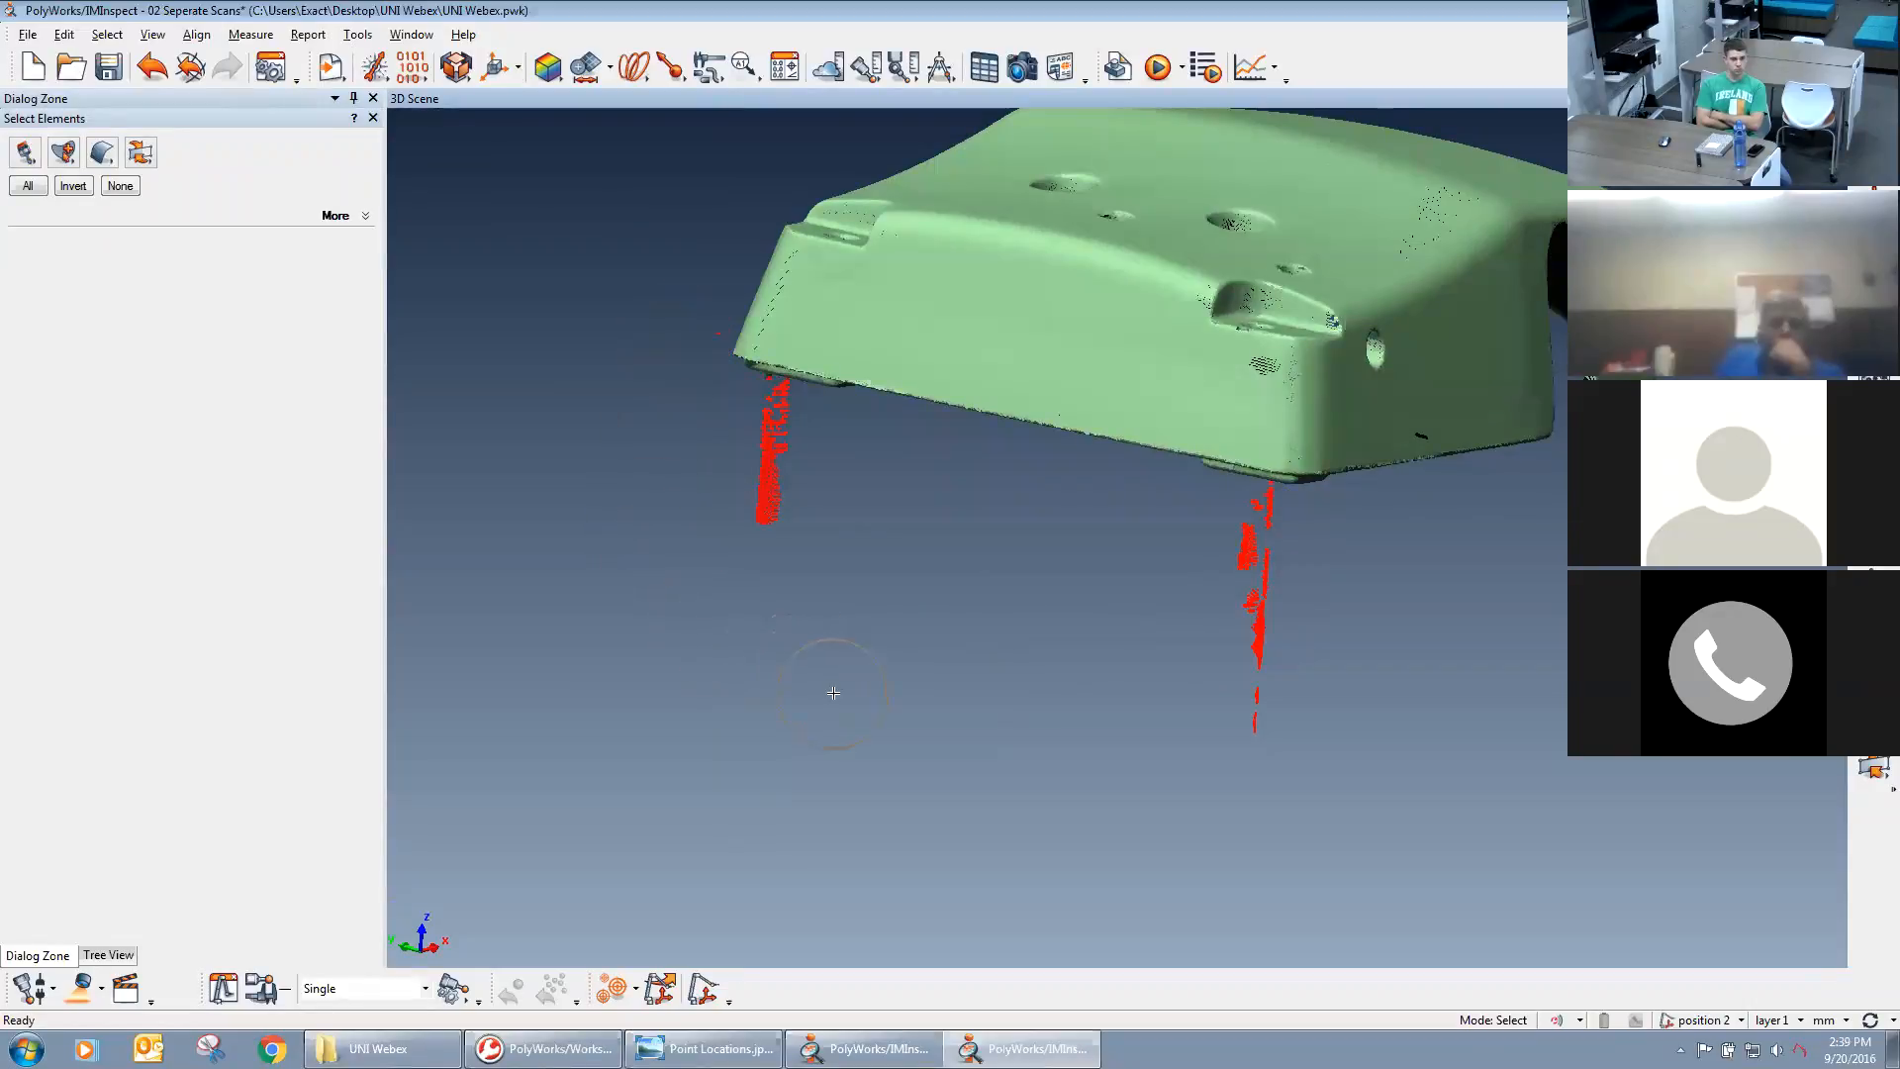
{"action": "key", "text": "Delete"}
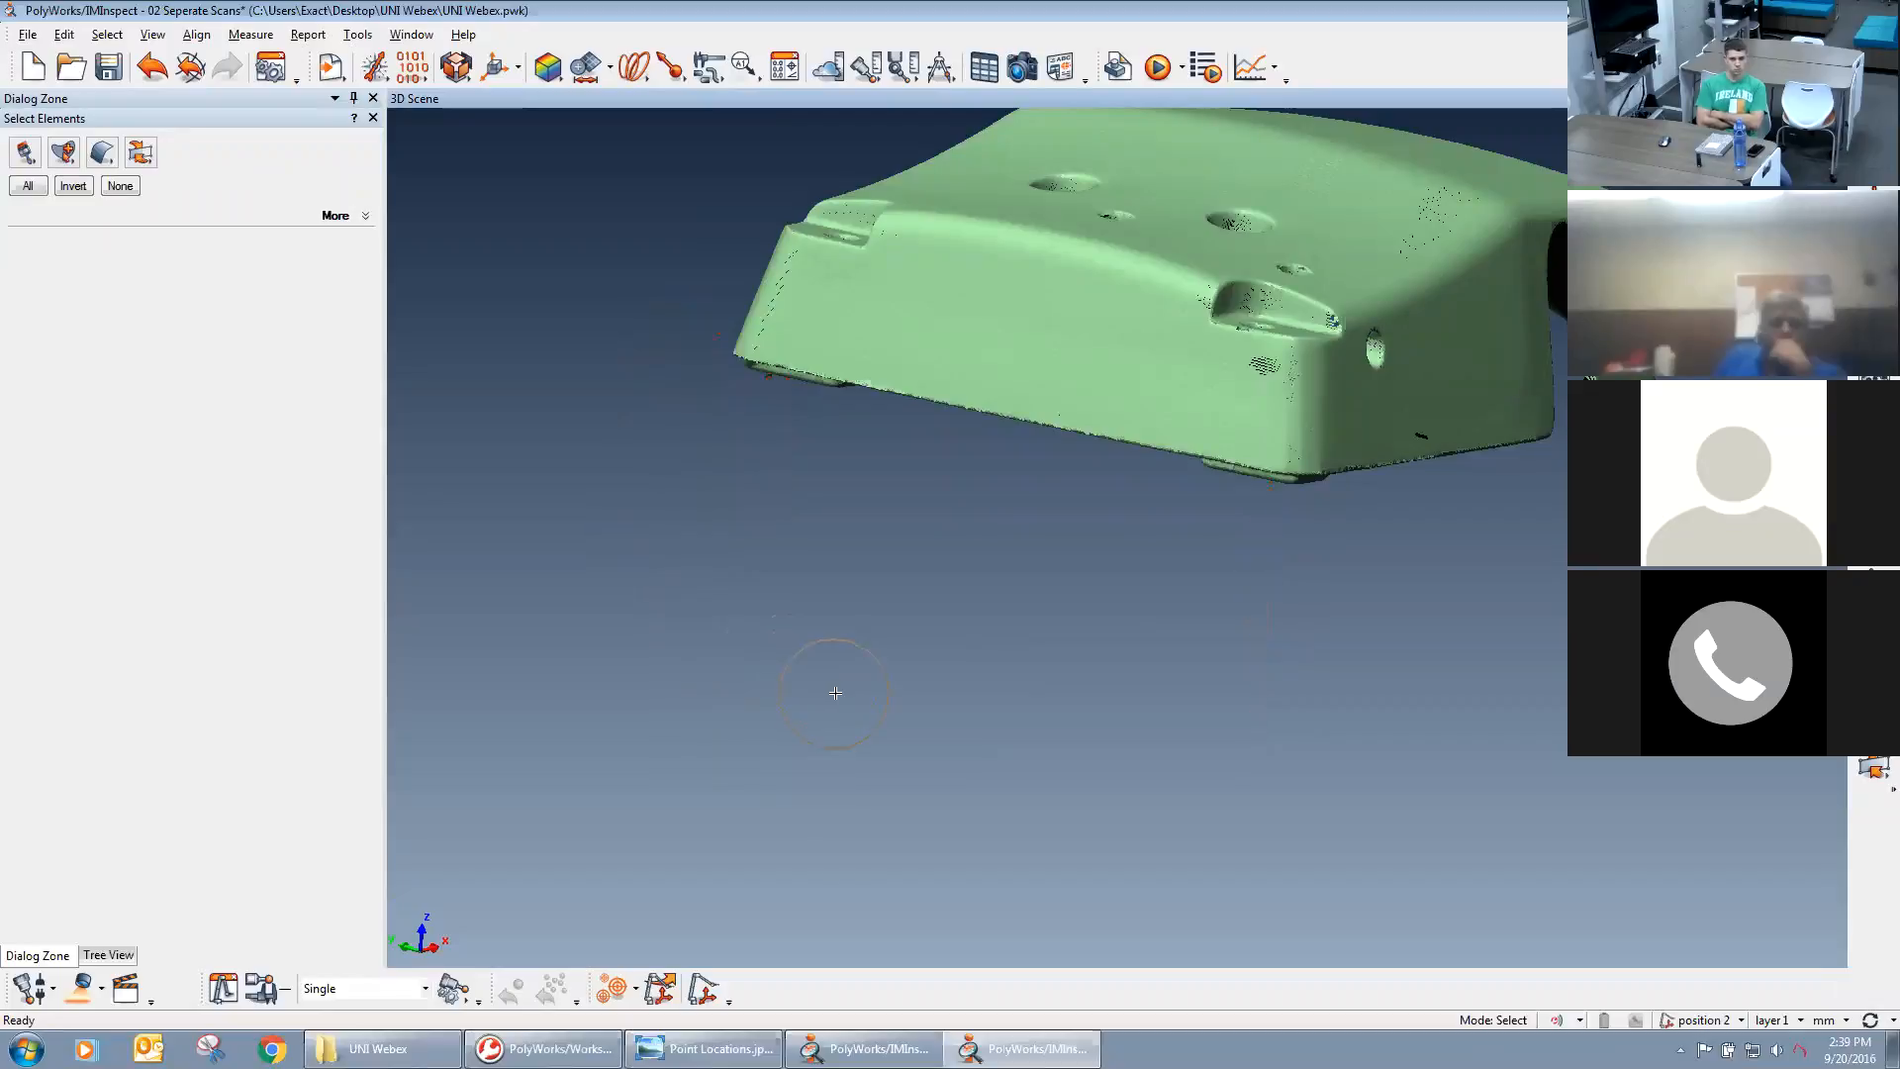
{"action": "key", "text": "Escape"}
Check the cleaned outer side of surface scan 1 and hide that scan.
{"action": "mouse_move", "coordinate": [992, 539]}
{"action": "left_mouse_down"}
{"action": "mouse_move", "coordinate": [1001, 602]}
{"action": "mouse_move", "coordinate": [1126, 652]}
{"action": "mouse_move", "coordinate": [1215, 567]}
{"action": "left_mouse_up"}
{"action": "key", "text": "shift+e"}
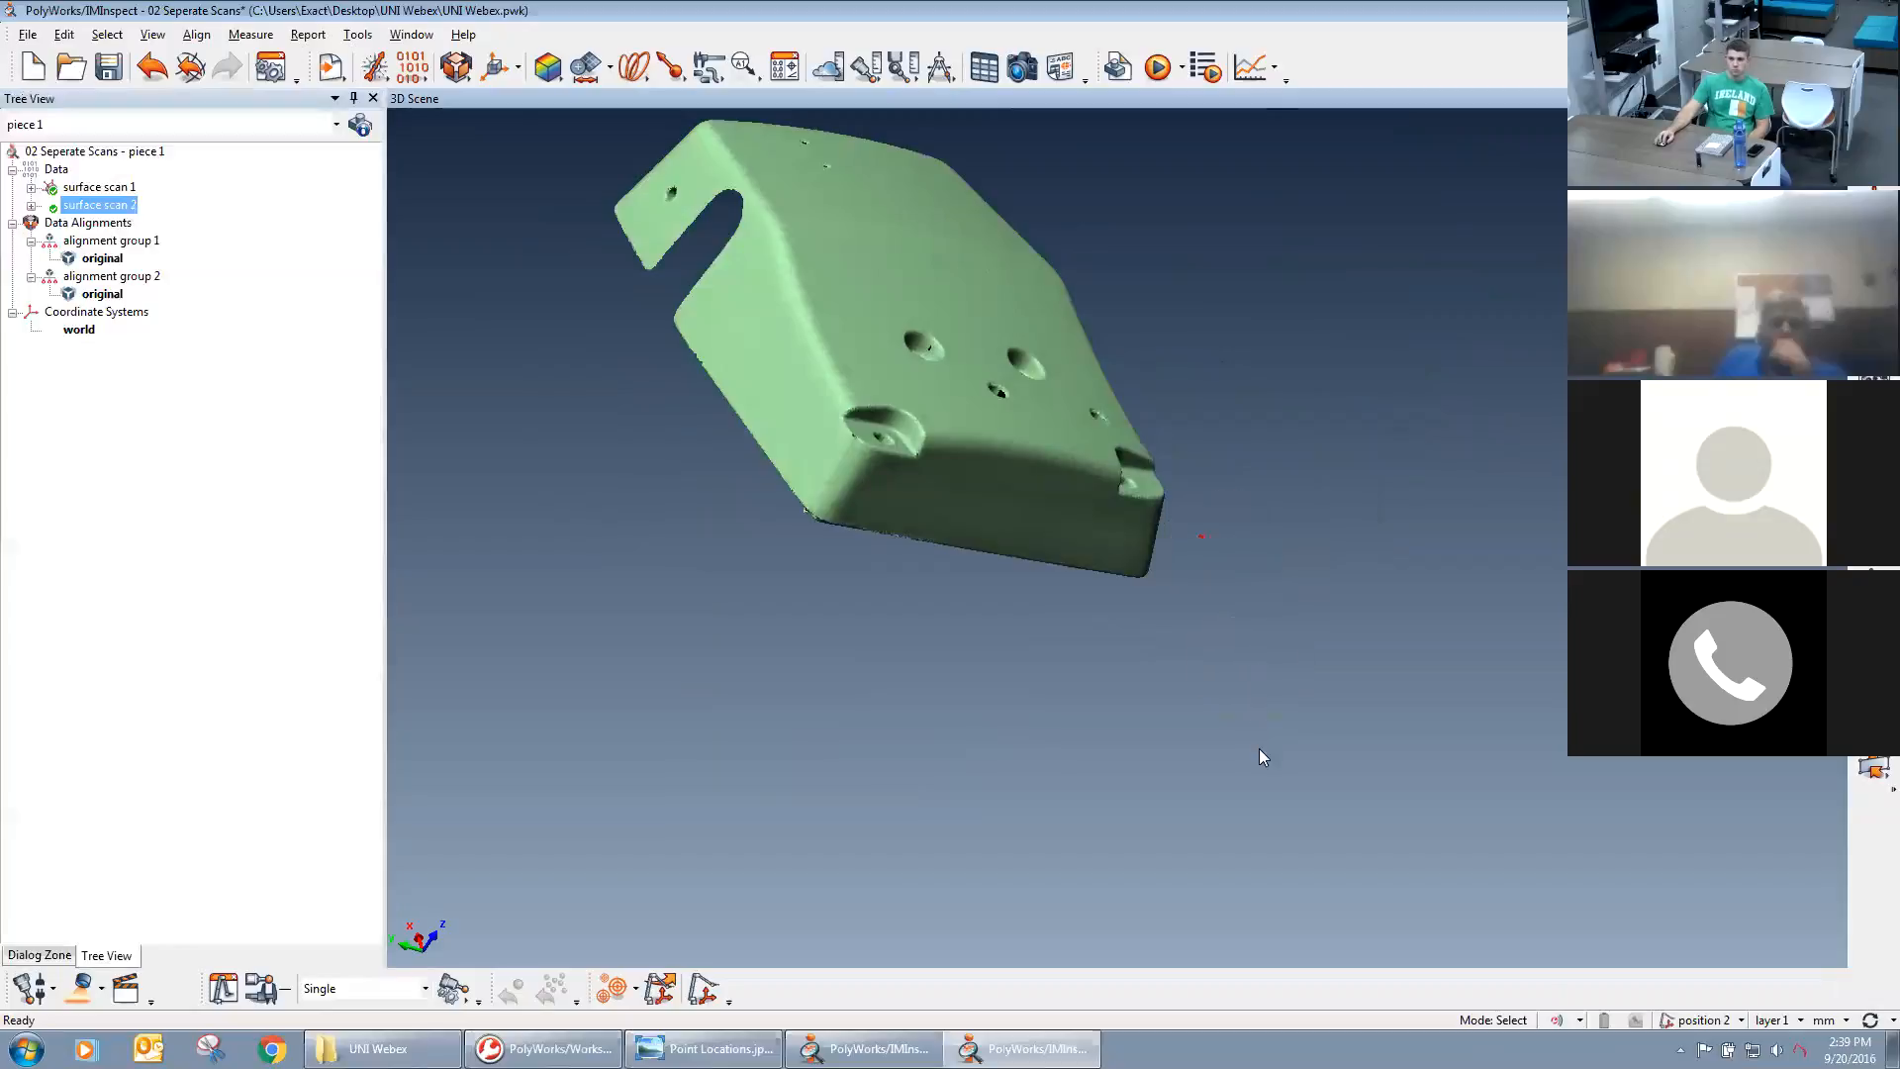
{"action": "middle_click_drag", "start_coordinate": [906, 637], "coordinate": [998, 754]}
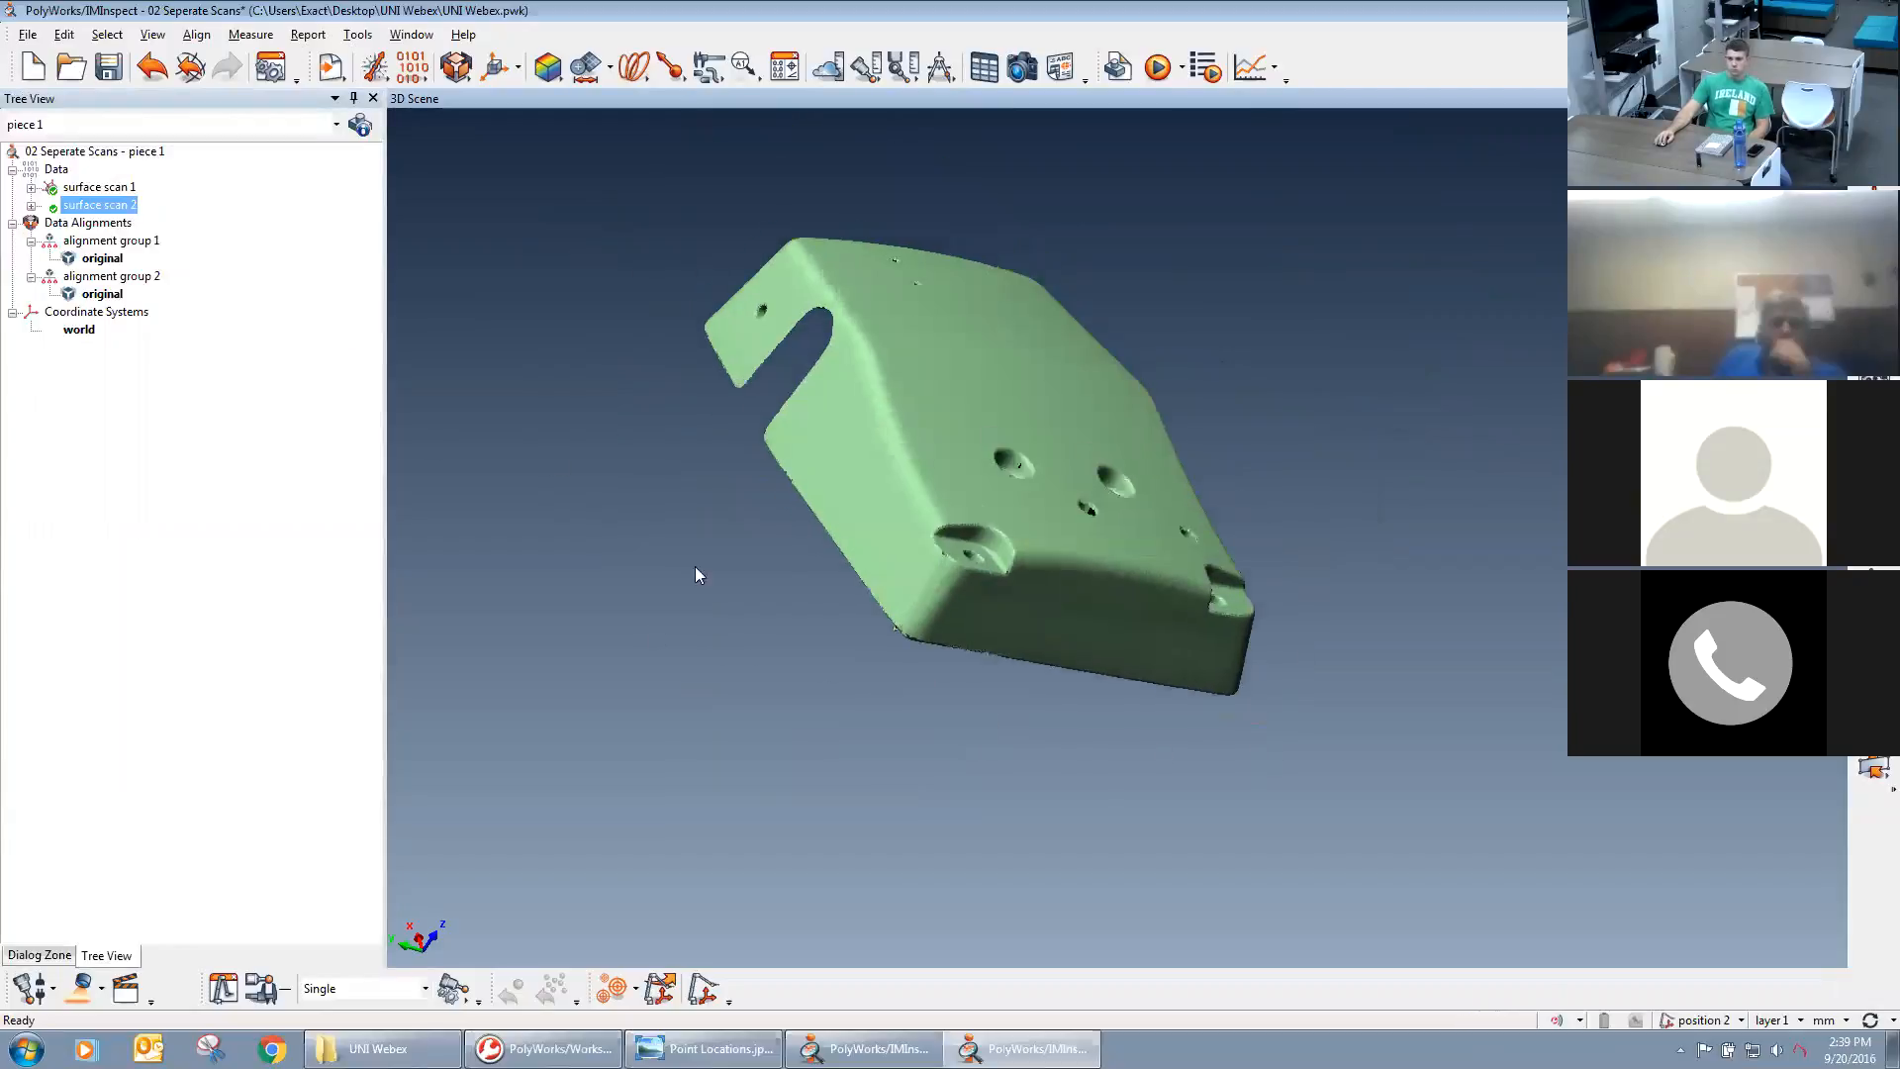
{"action": "middle_click", "coordinate": [101, 188]}
{"action": "middle_click", "coordinate": [100, 187]}
{"action": "middle_click", "coordinate": [100, 191]}
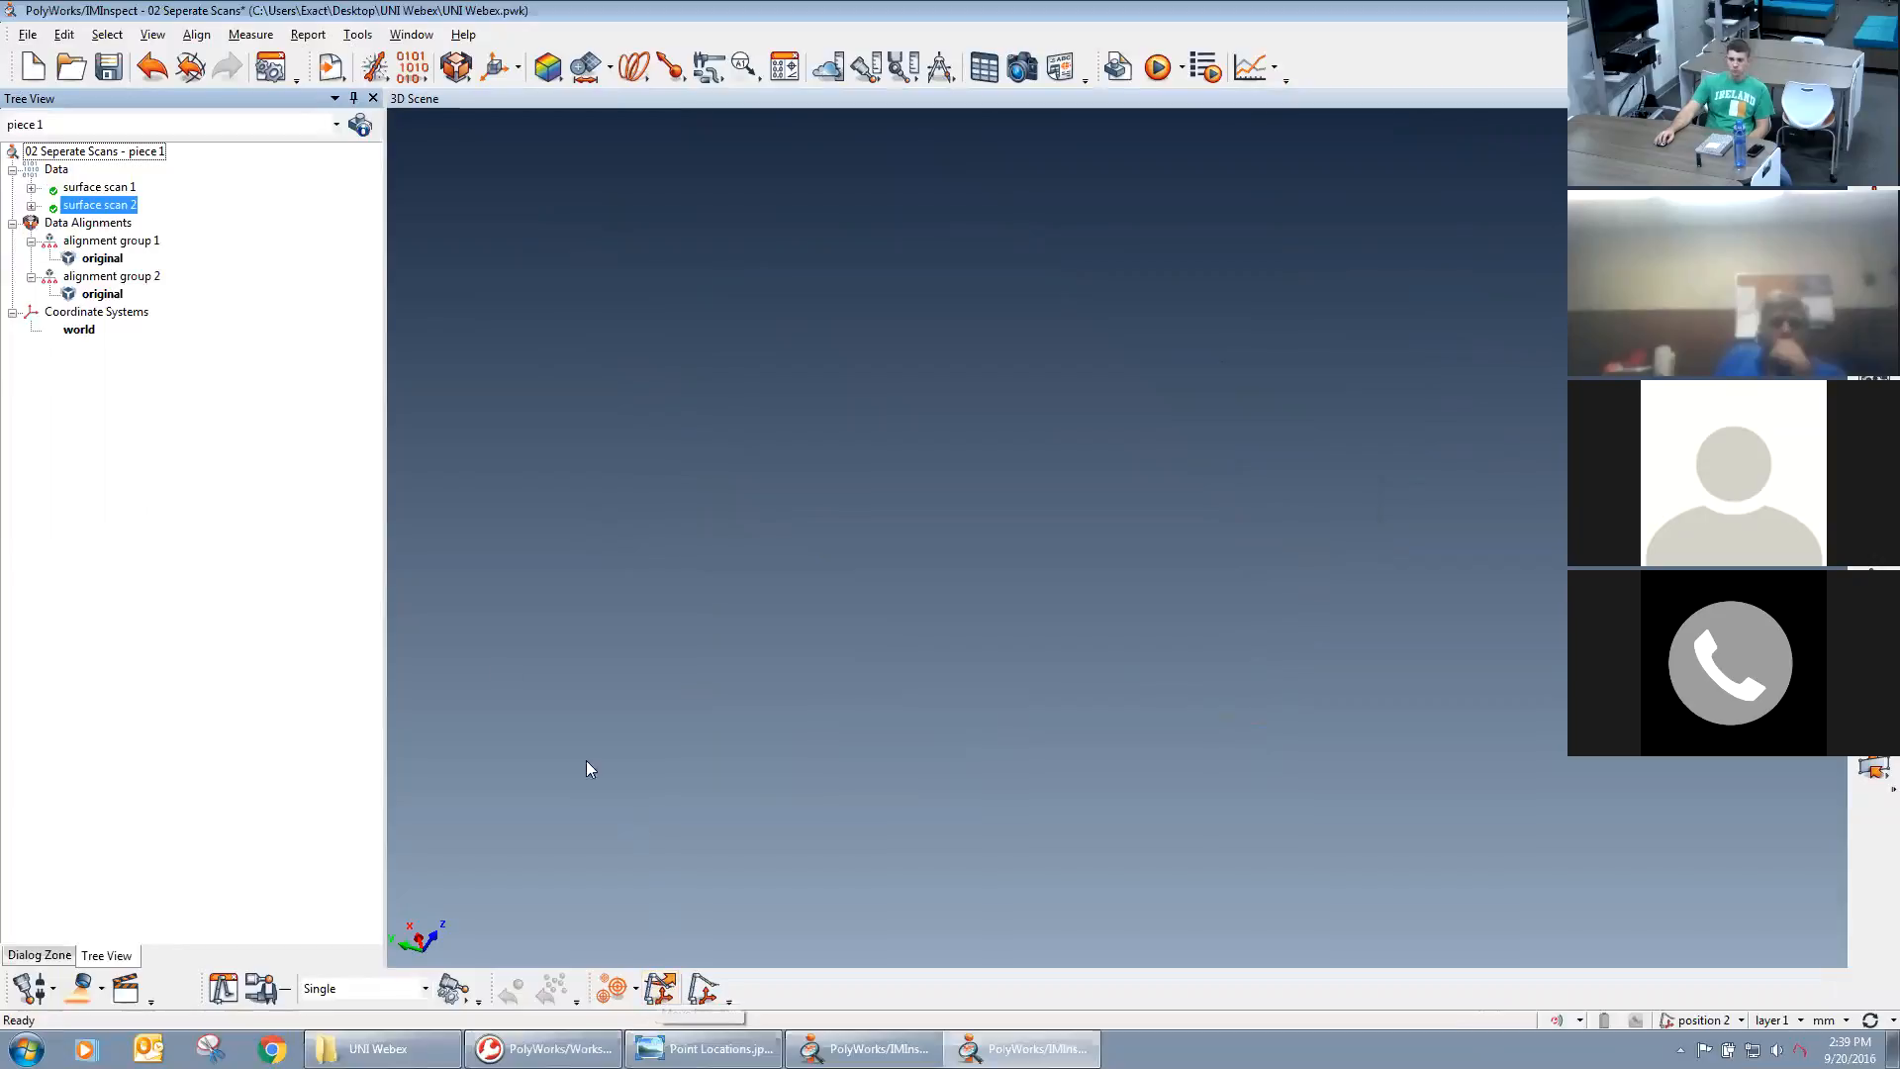
Try to connect the scanning device, view the Scan settings for surface scan 2 and close them.
{"action": "mouse_move", "coordinate": [102, 284]}
{"action": "mouse_move", "coordinate": [132, 248]}
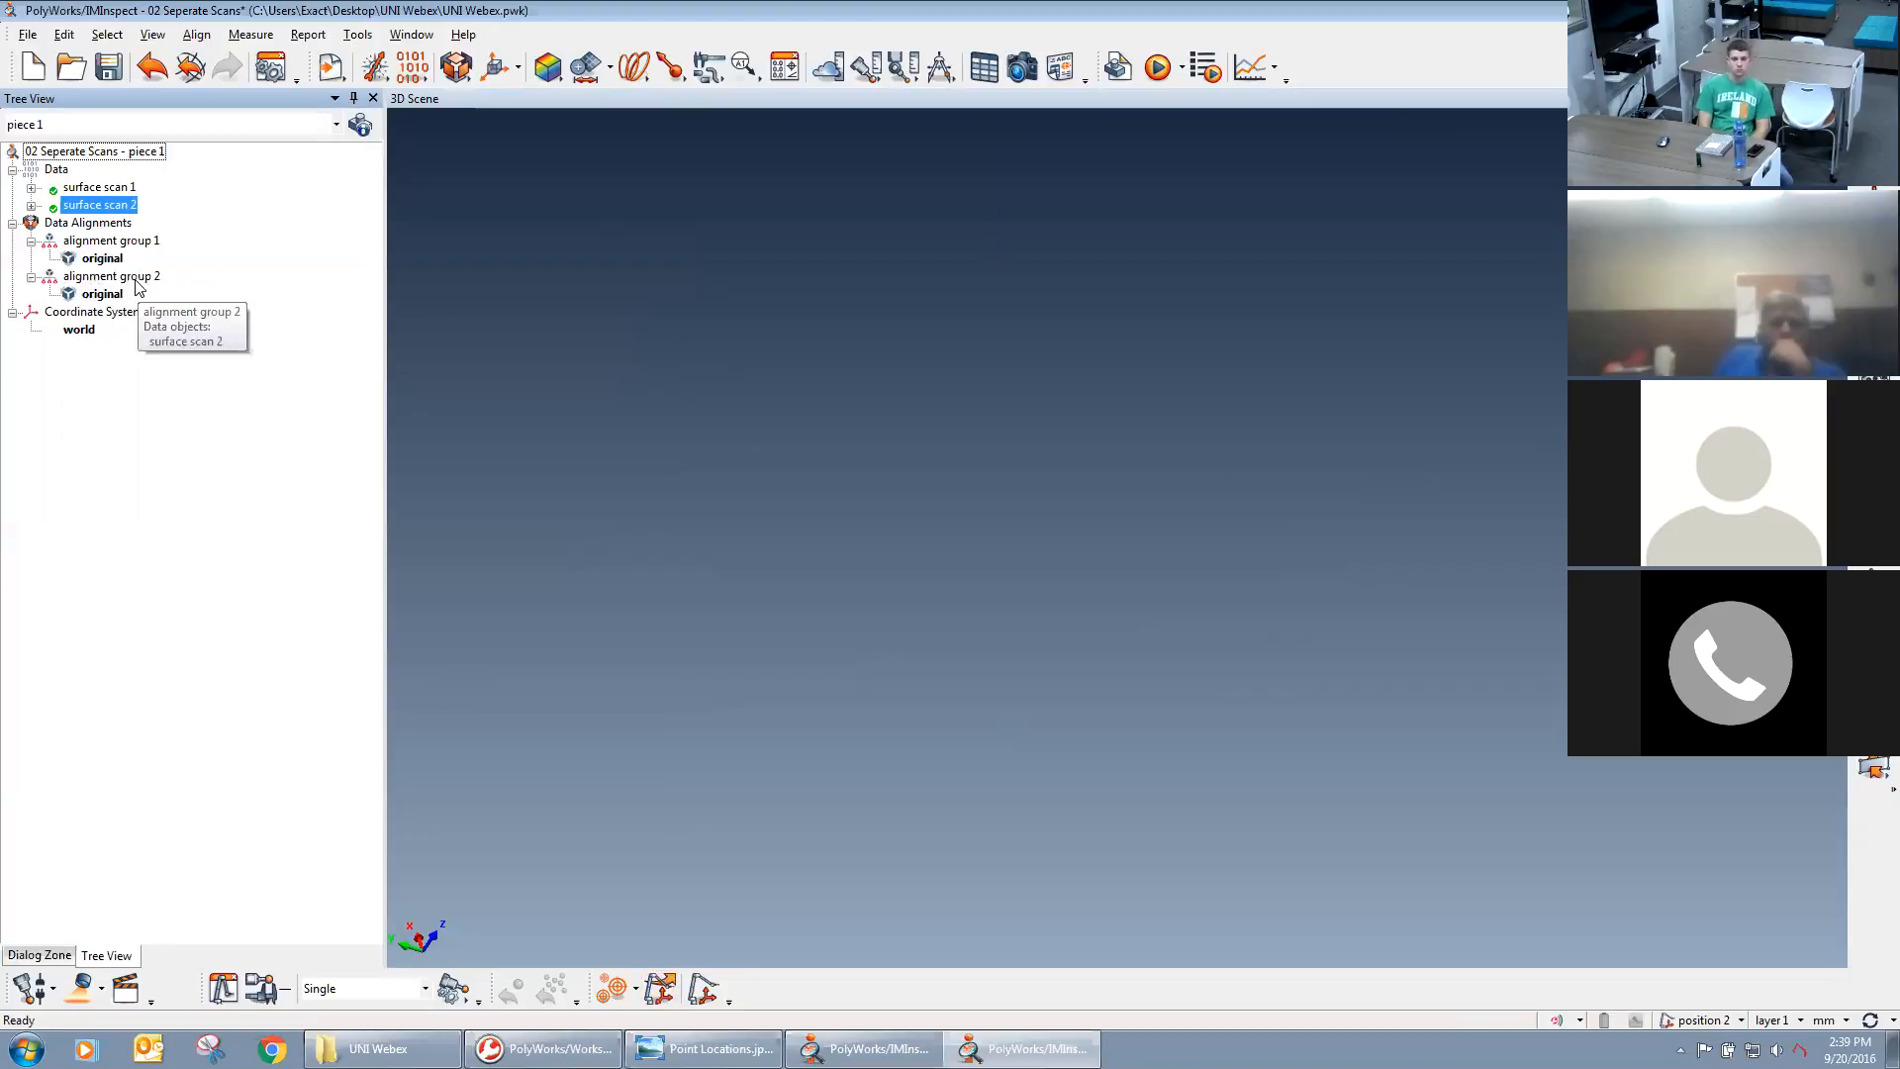
{"action": "left_click", "coordinate": [74, 982]}
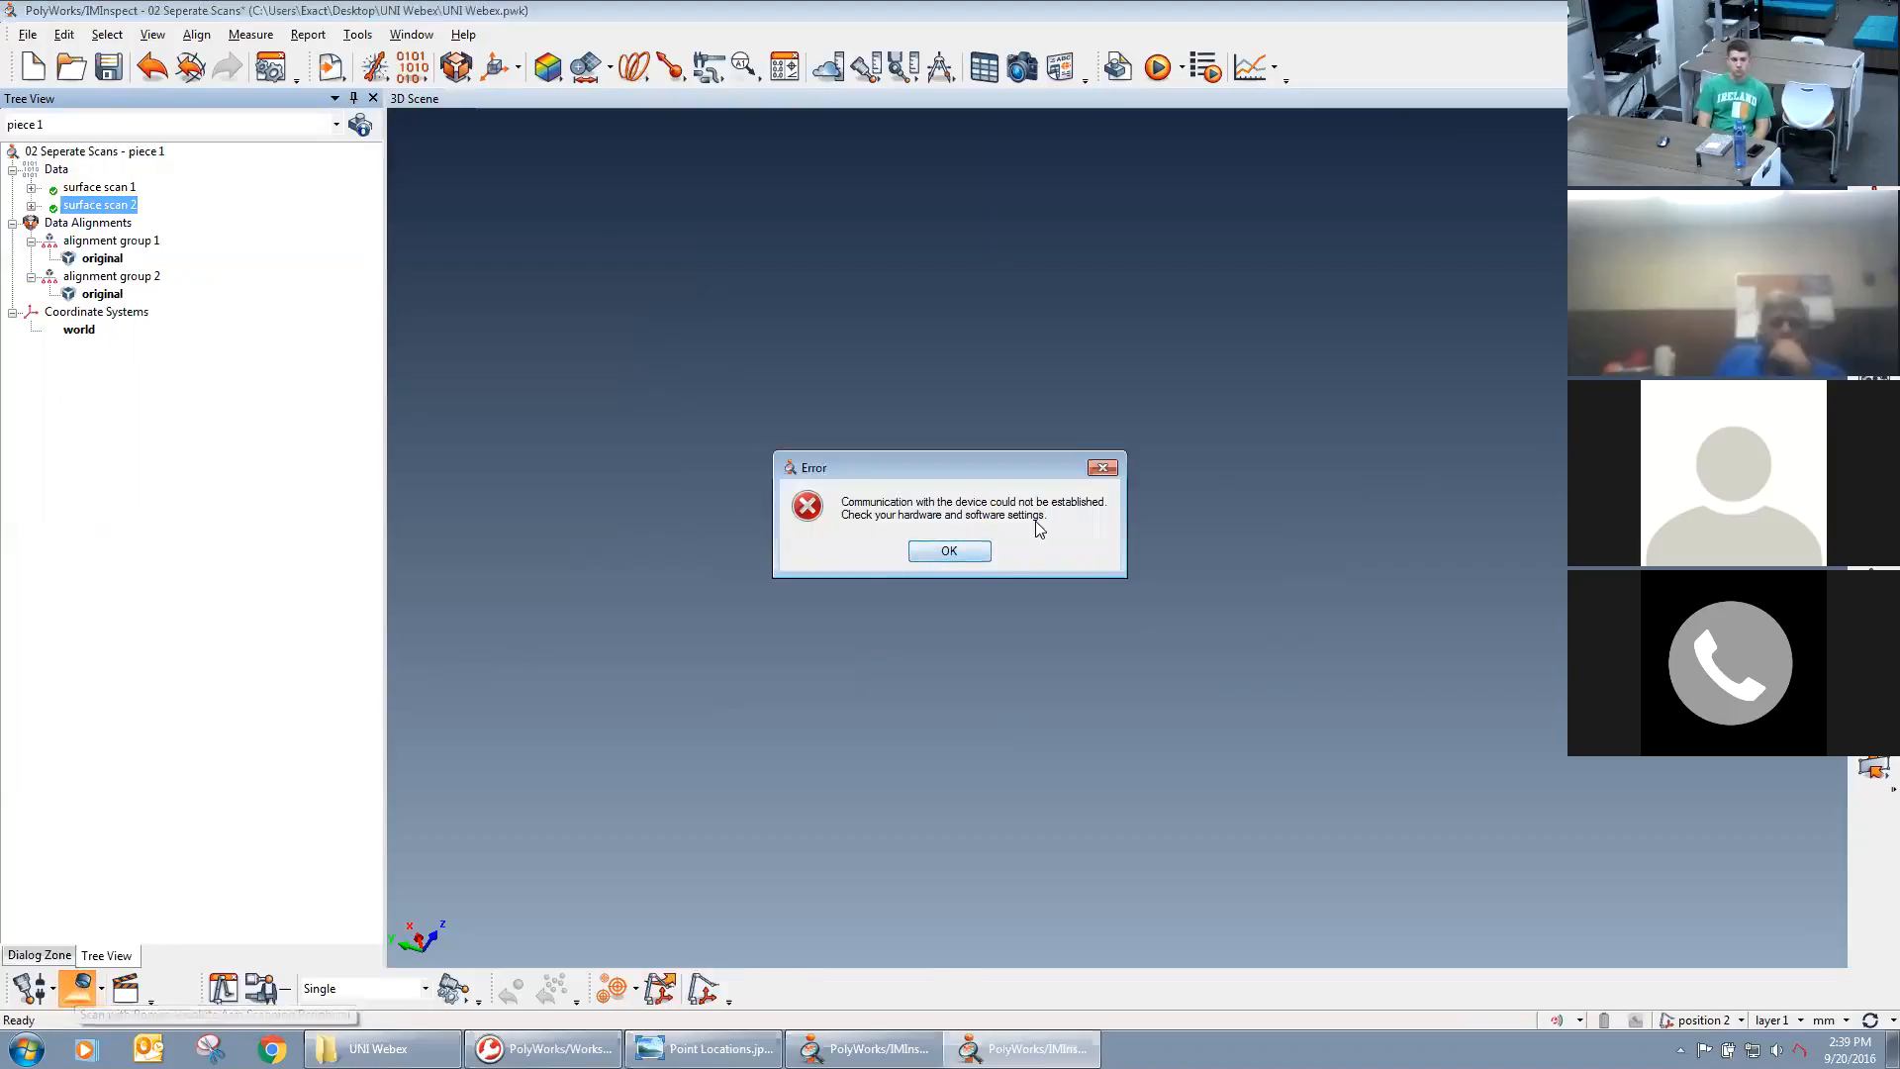
{"action": "left_click", "coordinate": [957, 548]}
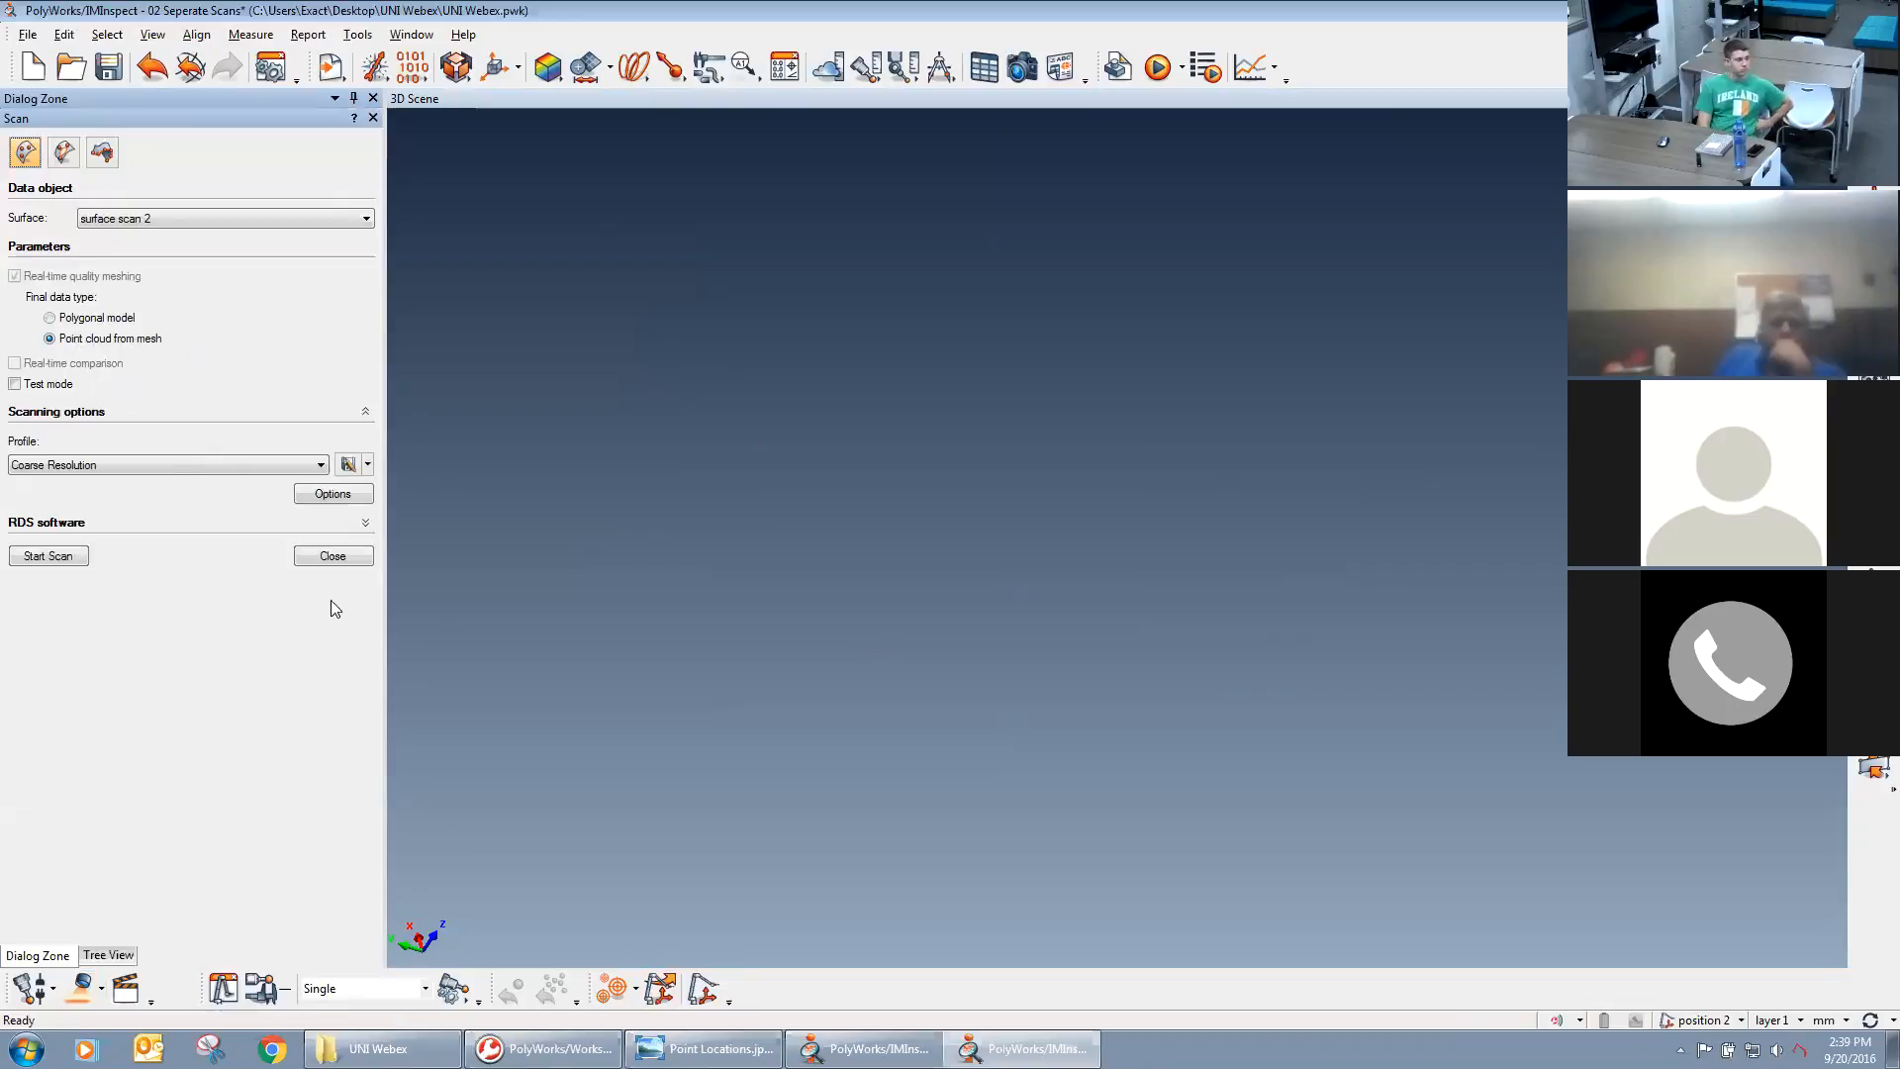
{"action": "left_click", "coordinate": [333, 555]}
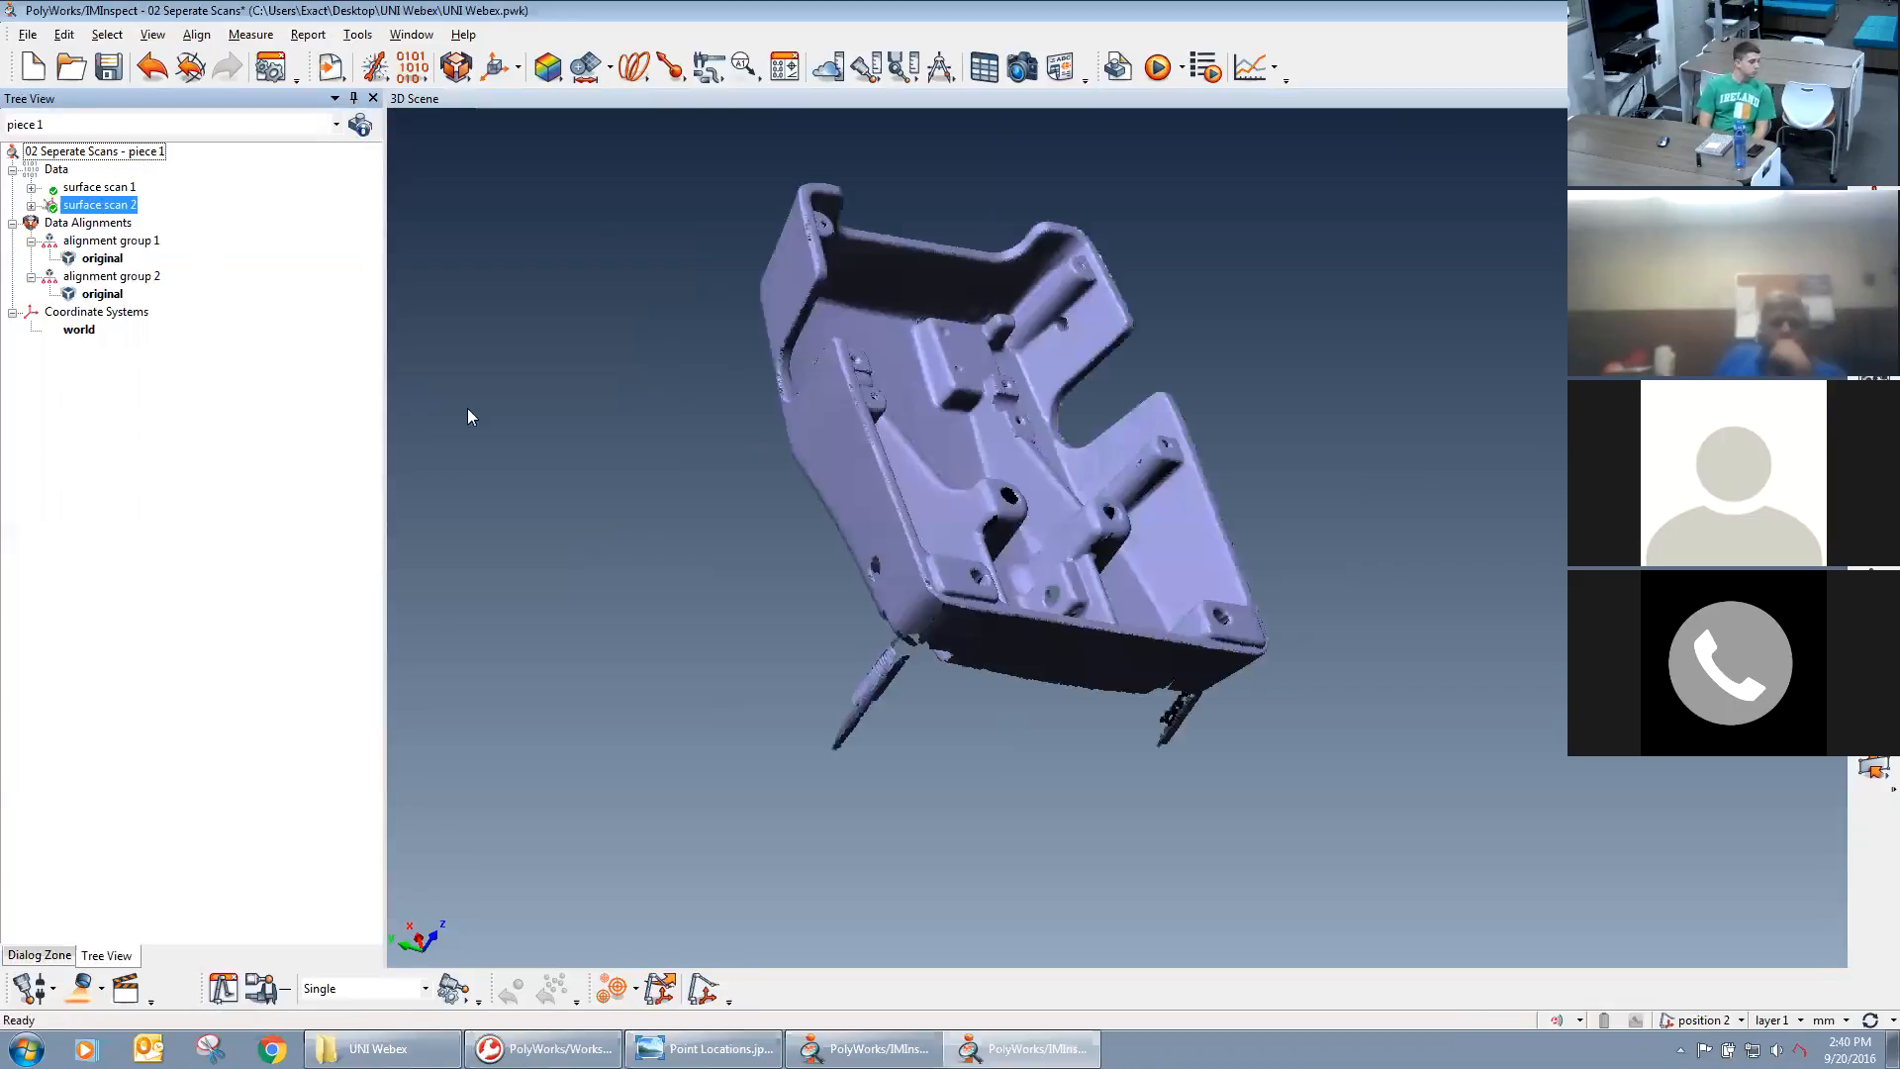
Display surface scan 2, brush-select all stray point strands hanging beneath the casting and delete them.
{"action": "left_click_drag", "start_coordinate": [745, 520], "coordinate": [1040, 560]}
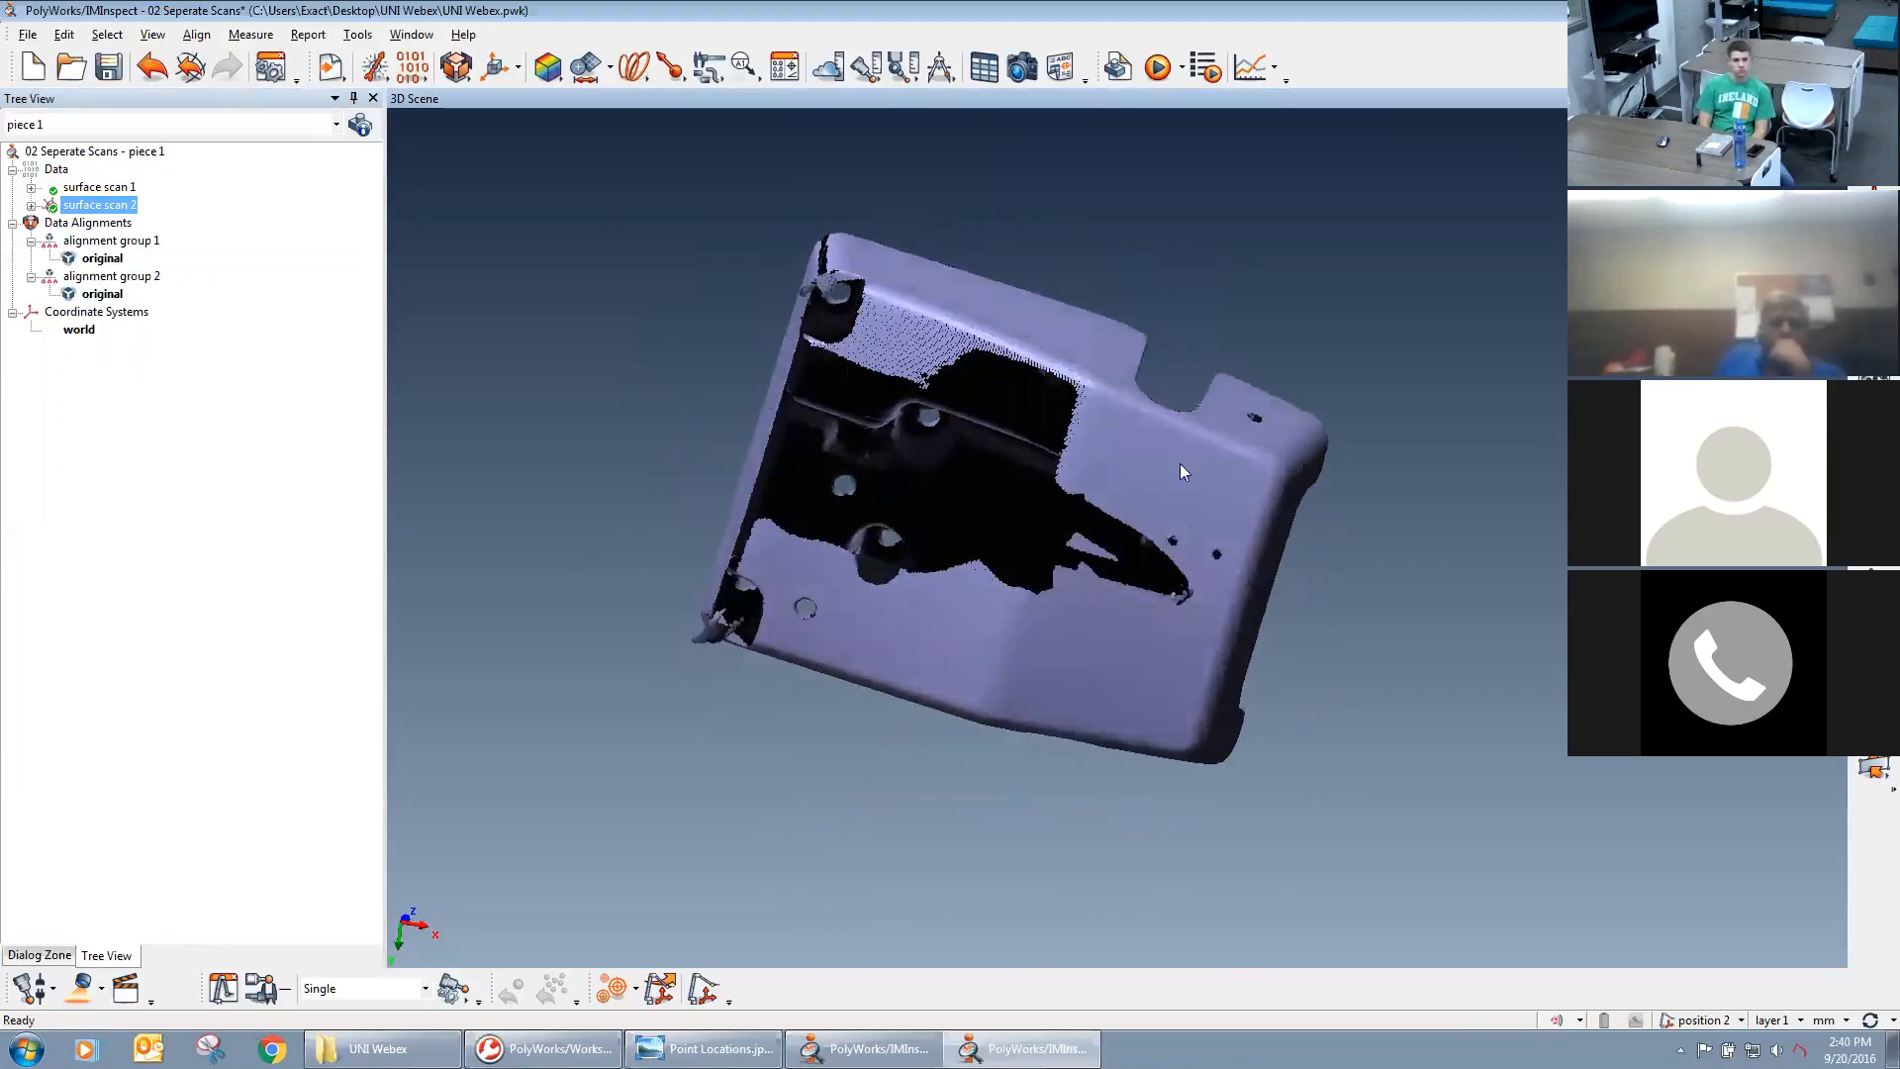
{"action": "left_click_drag", "start_coordinate": [1118, 743], "coordinate": [1135, 701]}
{"action": "scroll", "coordinate": [1134, 700], "scroll_direction": "up", "scroll_amount": 5}
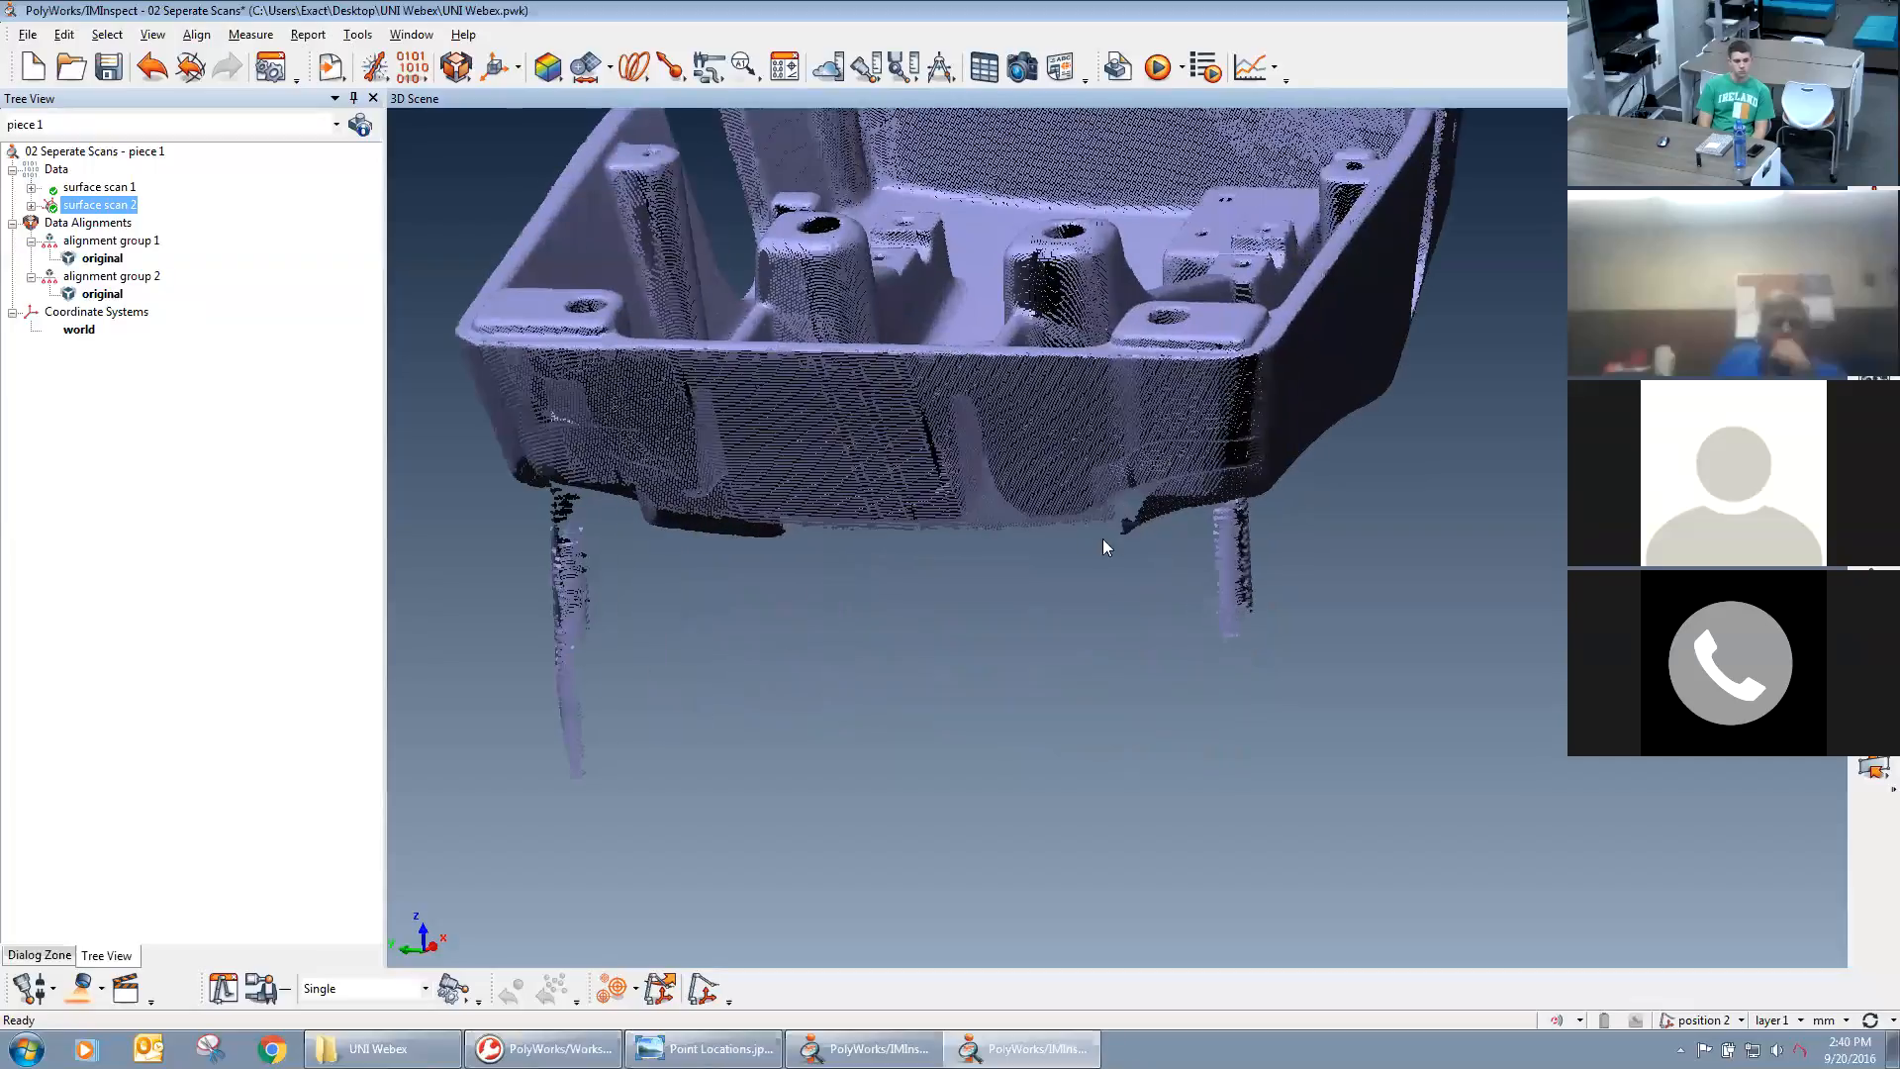
{"action": "middle_click_drag", "start_coordinate": [1128, 554], "coordinate": [1115, 573]}
{"action": "mouse_move", "coordinate": [1271, 712]}
{"action": "left_mouse_down"}
{"action": "mouse_move", "coordinate": [1251, 737]}
{"action": "mouse_move", "coordinate": [1196, 625]}
{"action": "left_mouse_up"}
{"action": "key", "text": "shift+space"}
{"action": "left_click_drag", "start_coordinate": [1429, 687], "coordinate": [918, 749]}
{"action": "middle_click_drag", "start_coordinate": [919, 750], "coordinate": [1137, 735]}
{"action": "key", "text": "shift+space"}
{"action": "left_click_drag", "start_coordinate": [932, 836], "coordinate": [903, 528]}
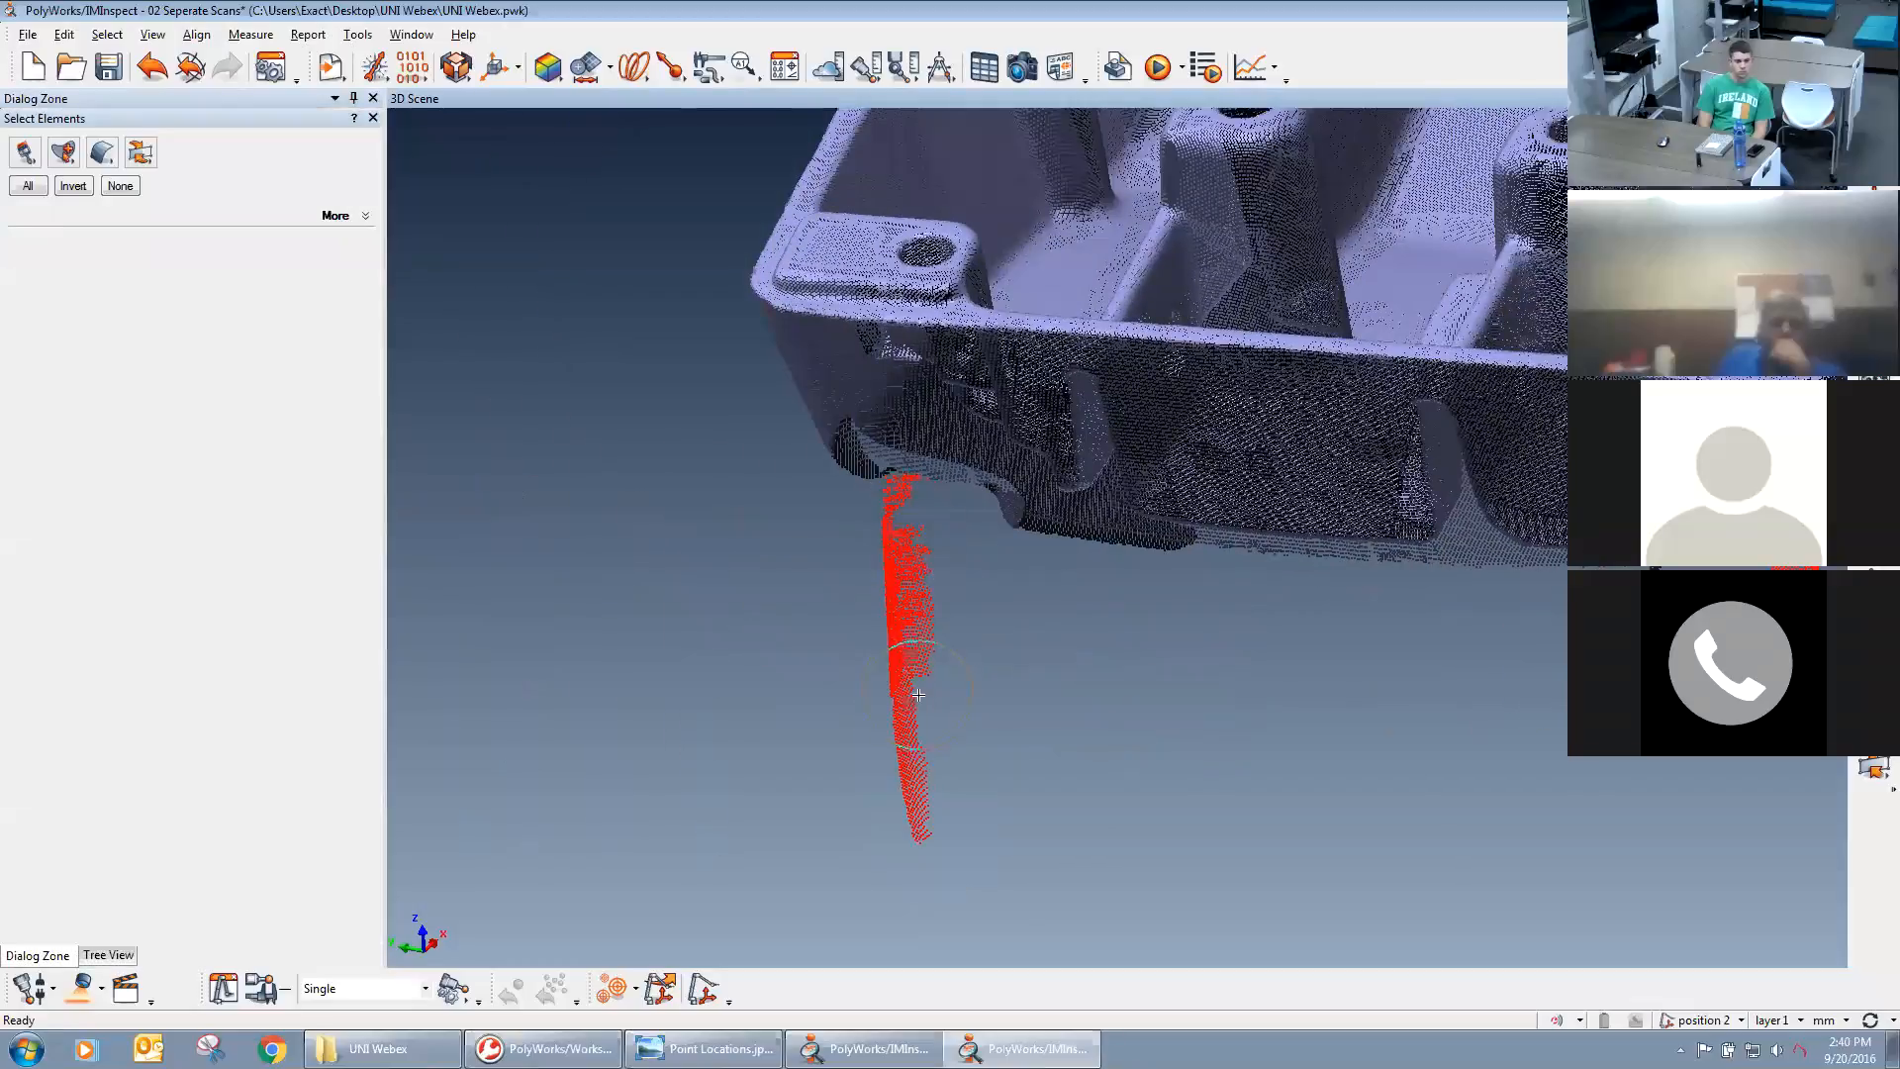
{"action": "right_click", "coordinate": [910, 644]}
{"action": "left_click_drag", "start_coordinate": [1203, 710], "coordinate": [1106, 576]}
{"action": "key", "text": "shift+space"}
{"action": "left_click_drag", "start_coordinate": [1191, 756], "coordinate": [1203, 673]}
{"action": "right_click", "coordinate": [1197, 760]}
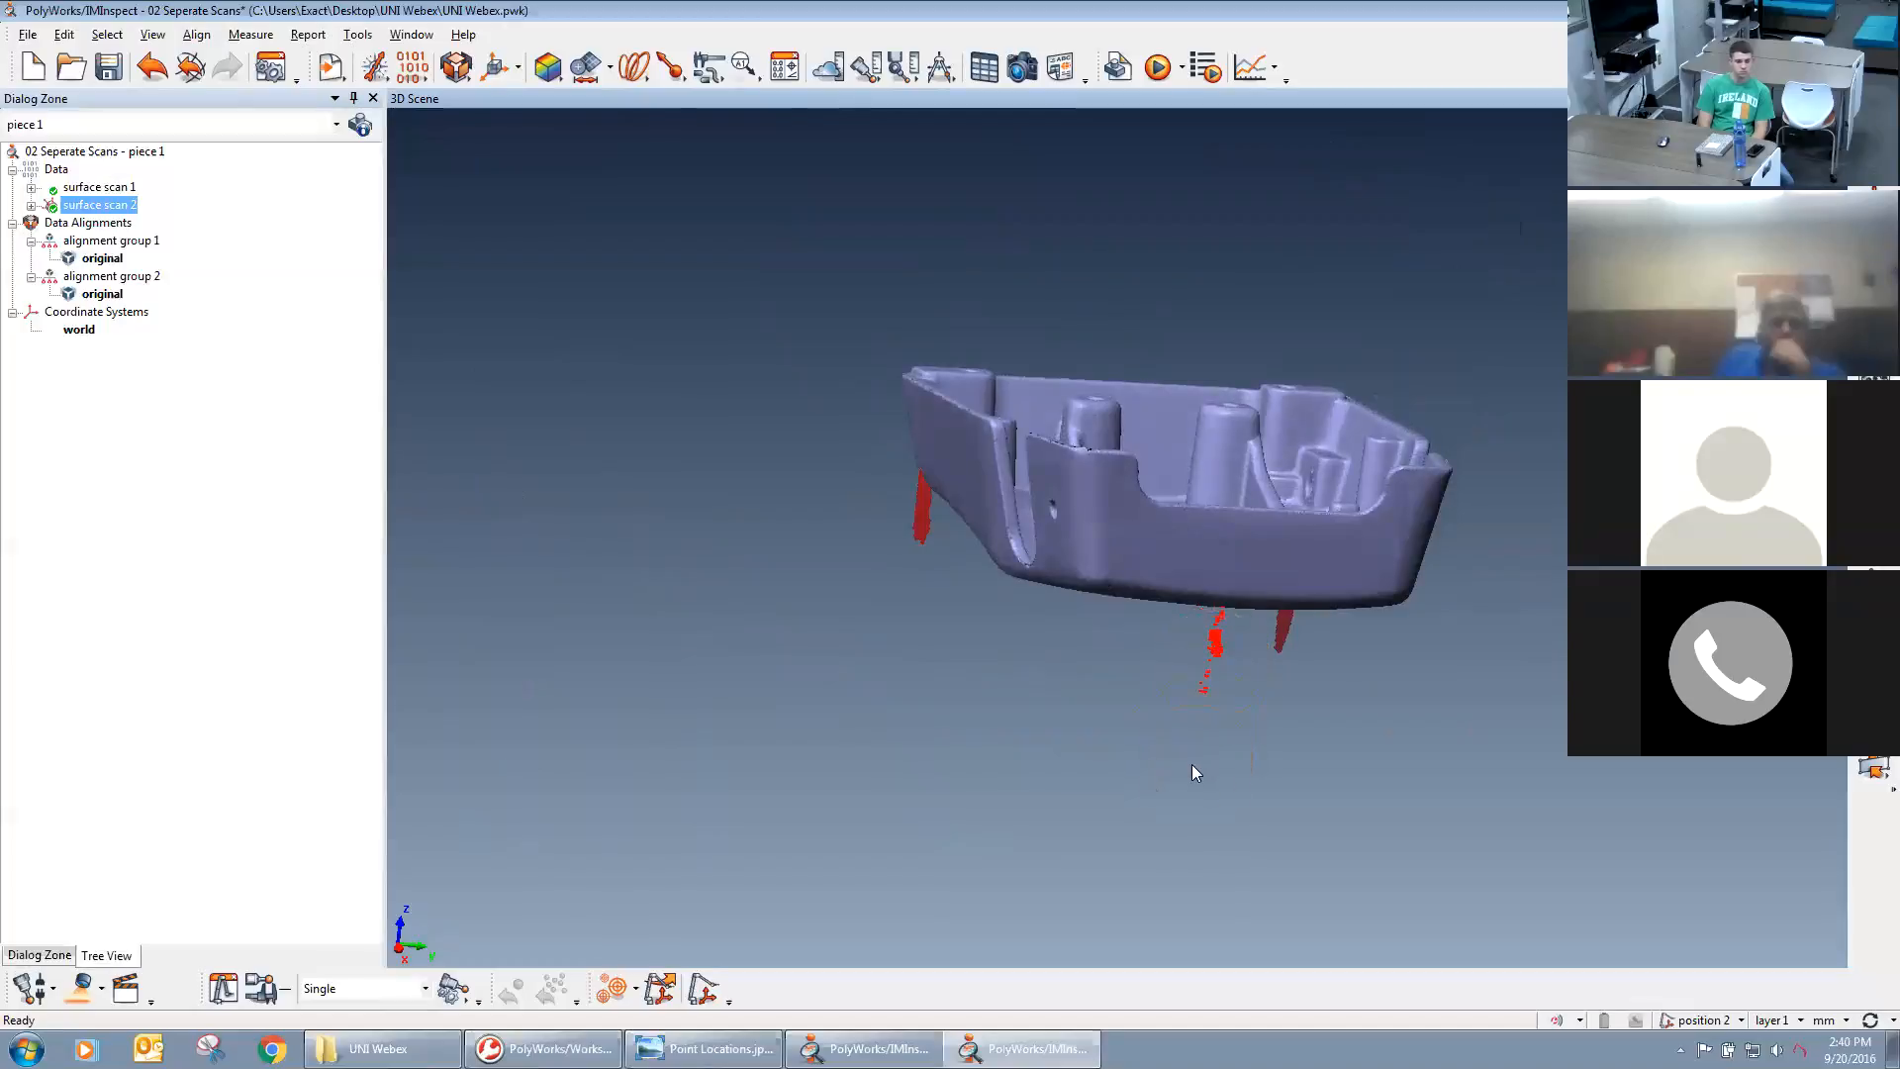
{"action": "key", "text": "Delete"}
{"action": "key", "text": "shift+space"}
{"action": "right_click", "coordinate": [1152, 691]}
Show surface scan 1 together with the cleaned surface scan 2 and compare how the two scans are positioned.
{"action": "scroll", "coordinate": [1116, 624], "scroll_direction": "down", "scroll_amount": 2}
{"action": "left_click_drag", "start_coordinate": [1248, 646], "coordinate": [1024, 299]}
{"action": "left_click_drag", "start_coordinate": [1014, 529], "coordinate": [1030, 462]}
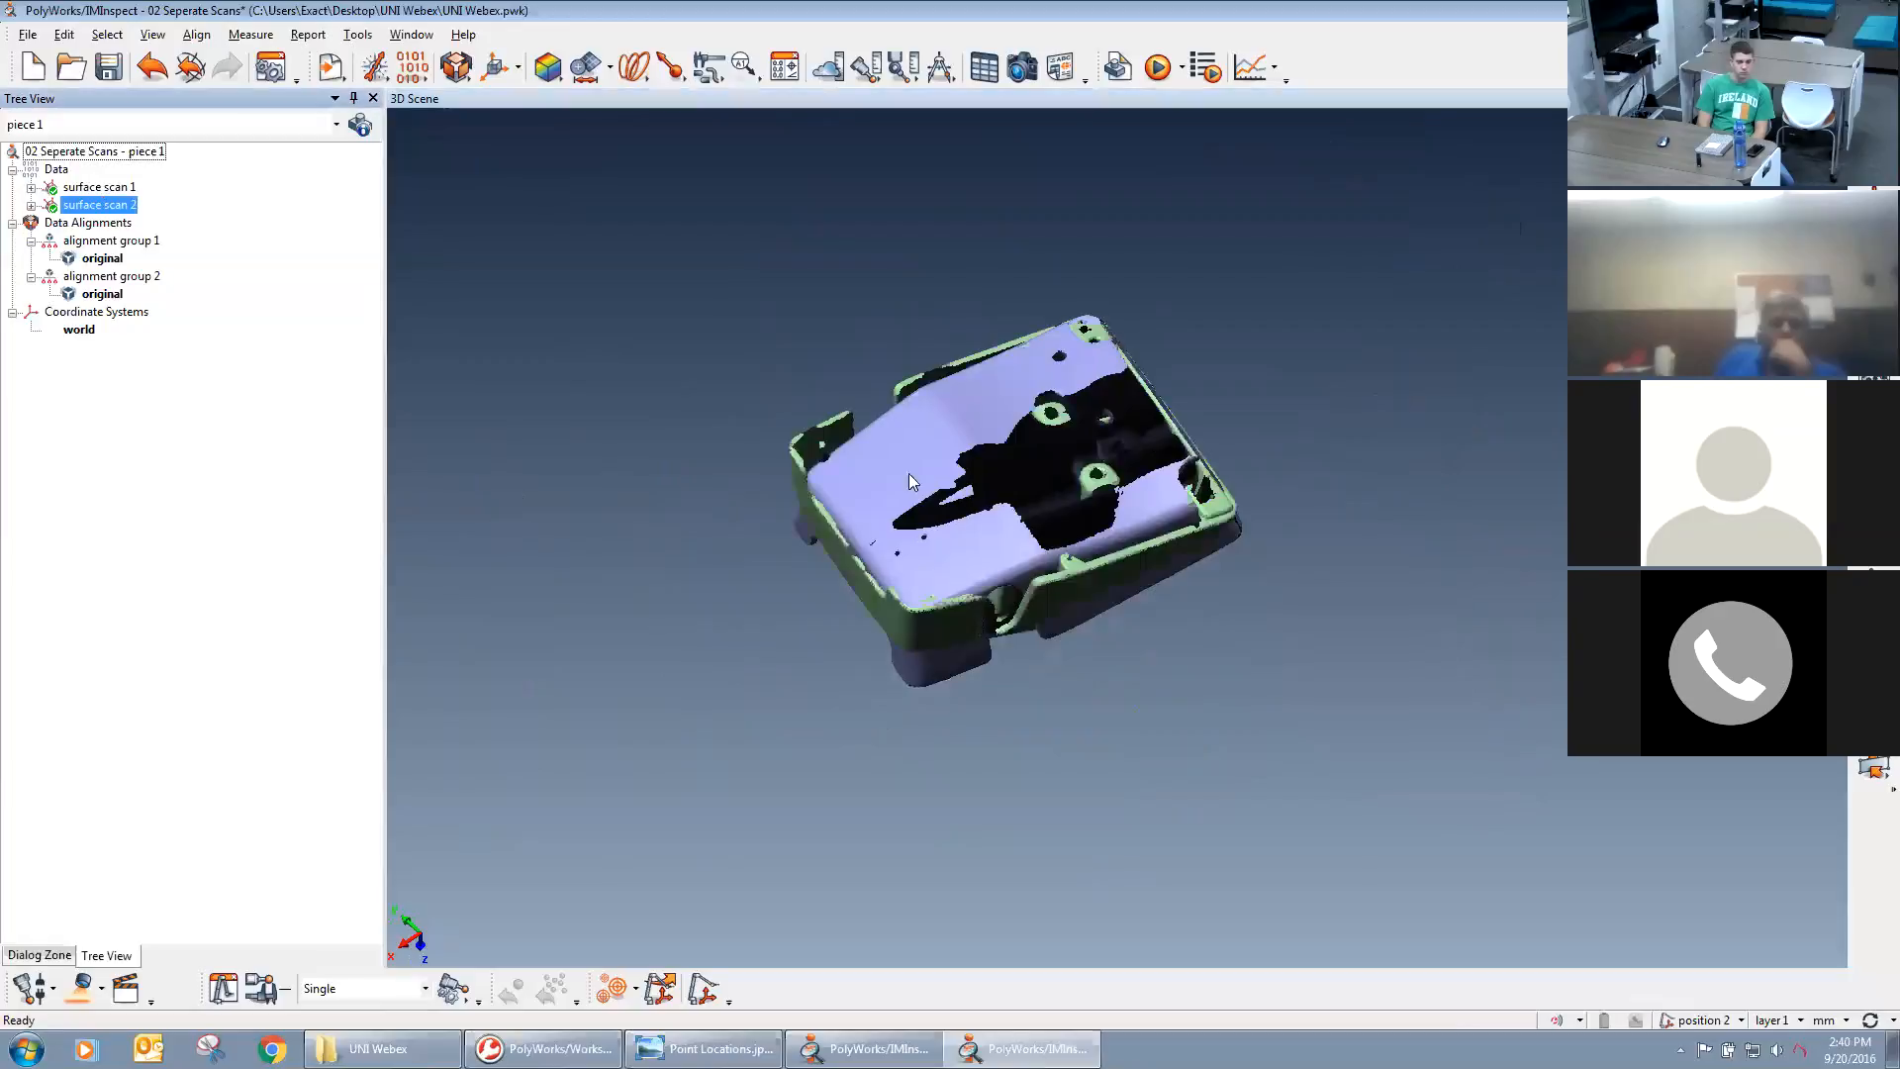
{"action": "middle_click_drag", "start_coordinate": [1140, 559], "coordinate": [1188, 555]}
{"action": "right_click_drag", "start_coordinate": [1191, 431], "coordinate": [1200, 538]}
{"action": "middle_click_drag", "start_coordinate": [1208, 555], "coordinate": [1225, 587]}
{"action": "left_click_drag", "start_coordinate": [1226, 588], "coordinate": [1258, 560]}
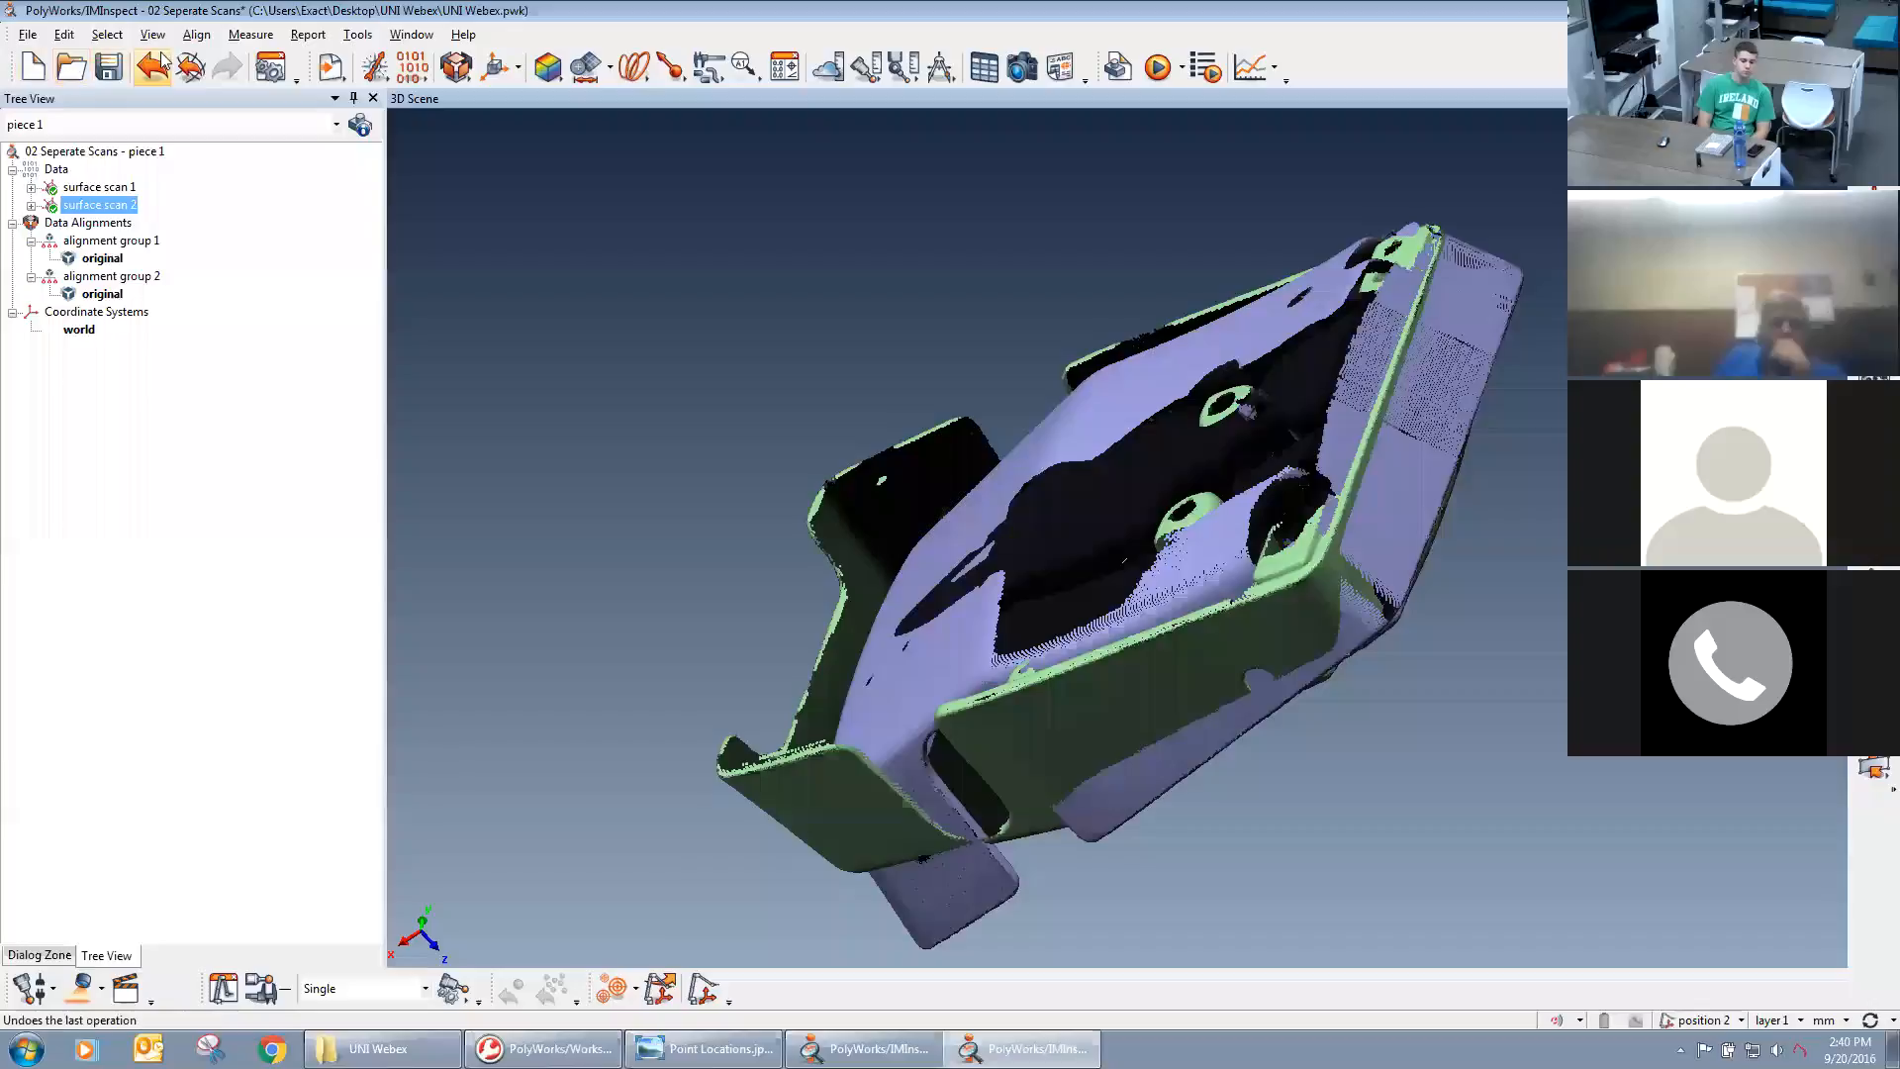
Open the Best-Fit Data to Data Objects alignment for surface scan 2 and dock its settings beside the model.
{"action": "left_click", "coordinate": [466, 72]}
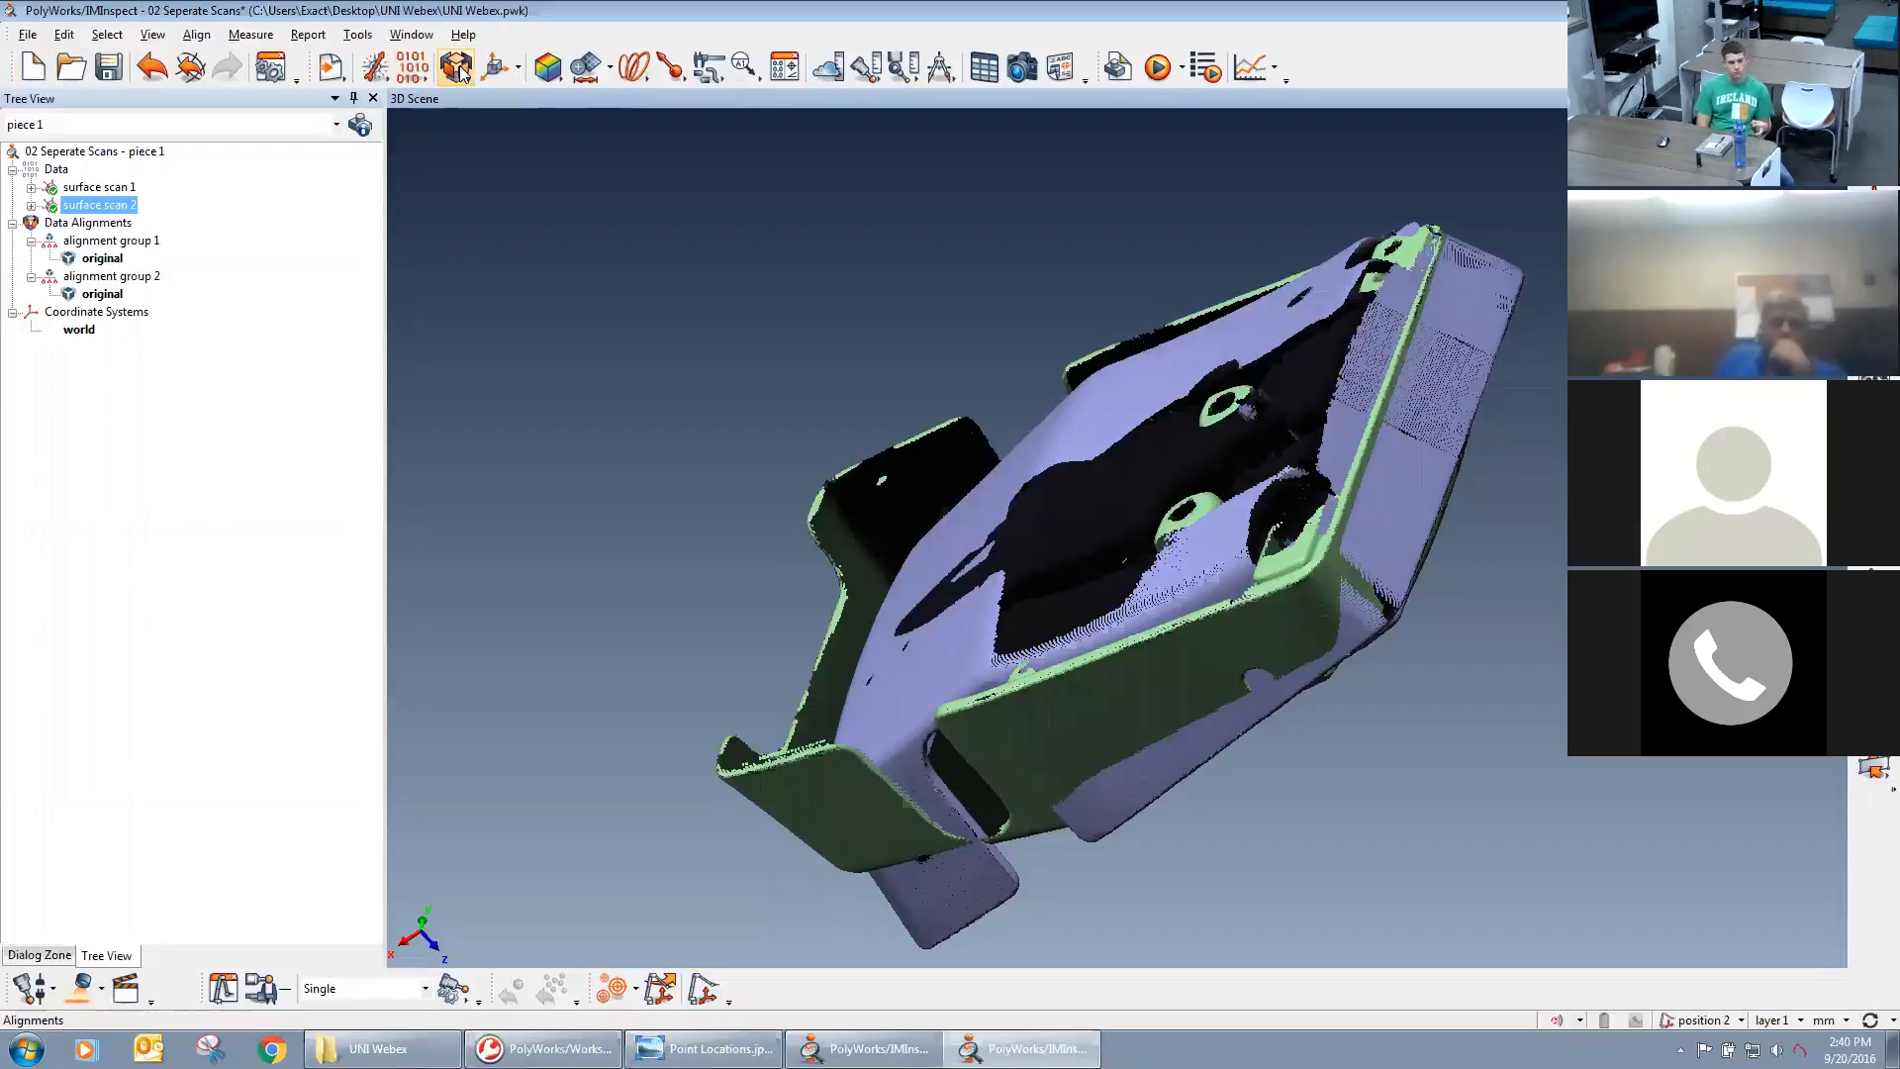
{"action": "left_click", "coordinate": [457, 71]}
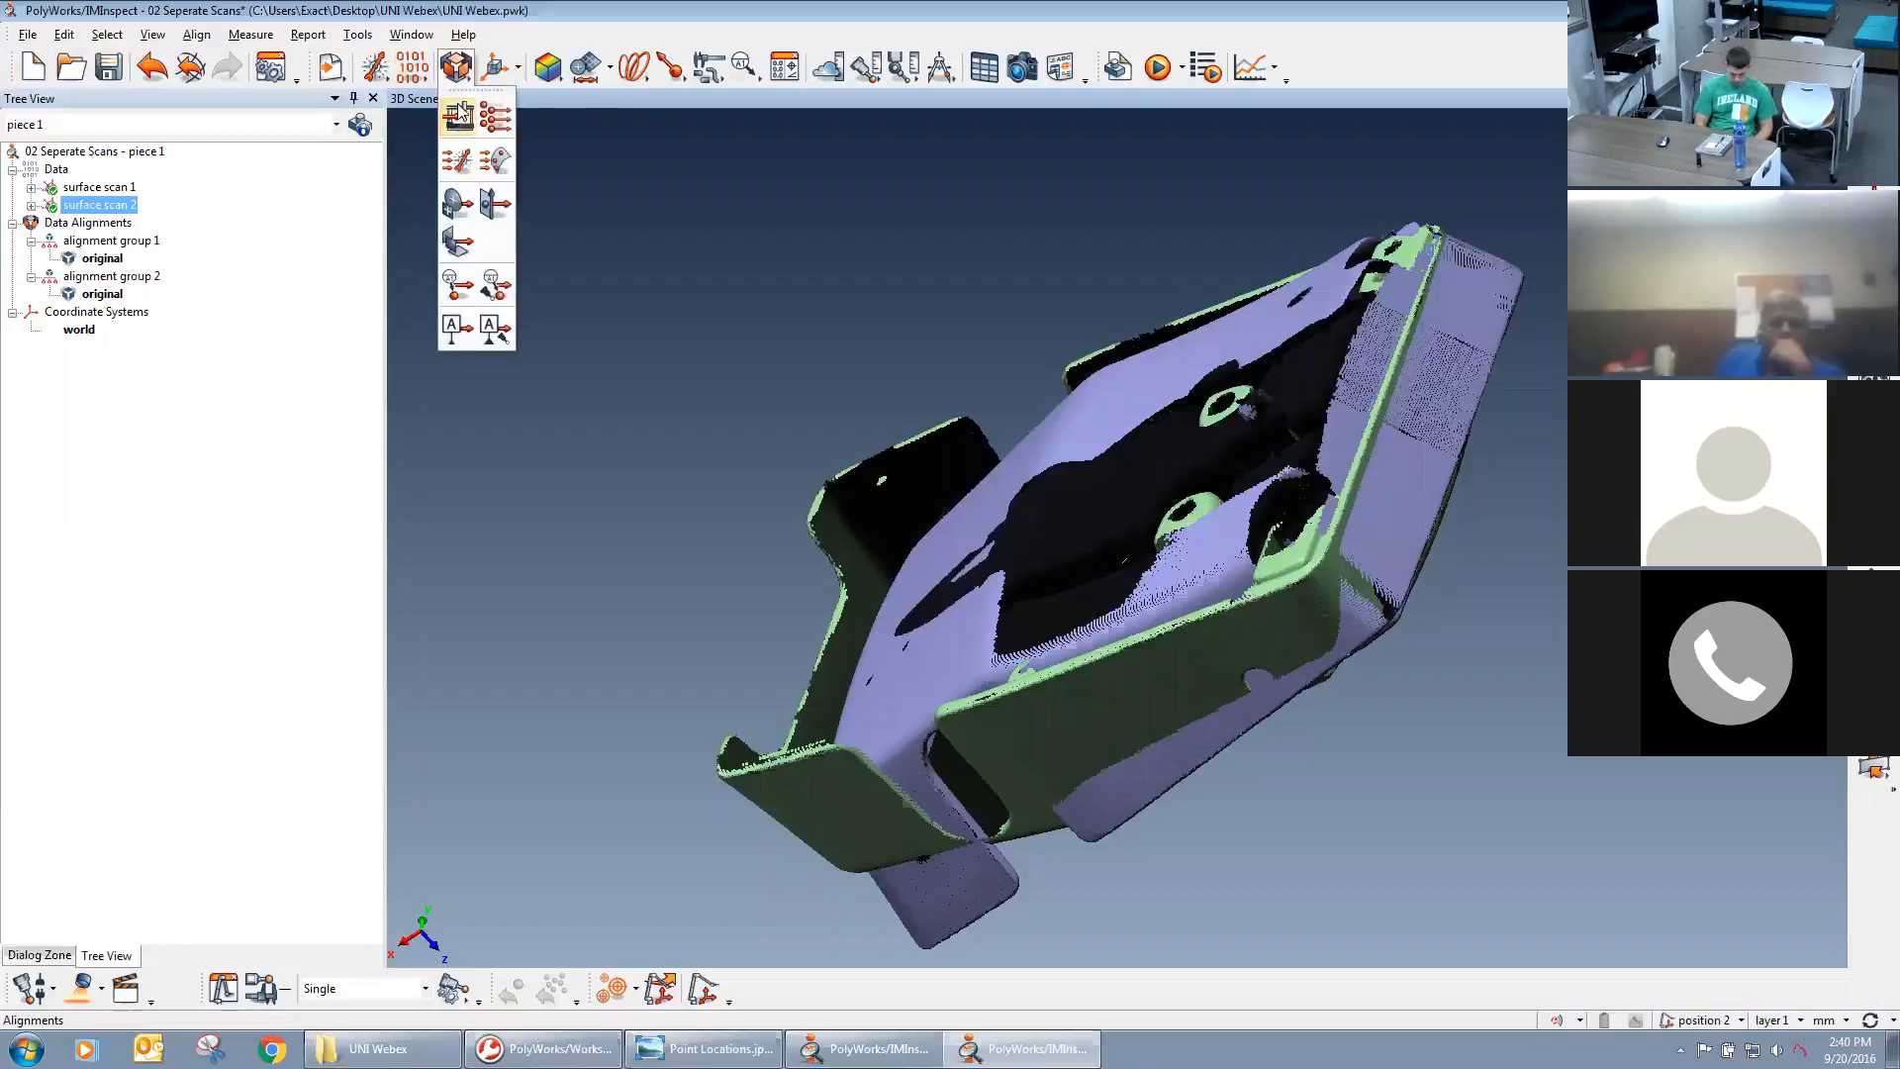
{"action": "left_click", "coordinate": [495, 161]}
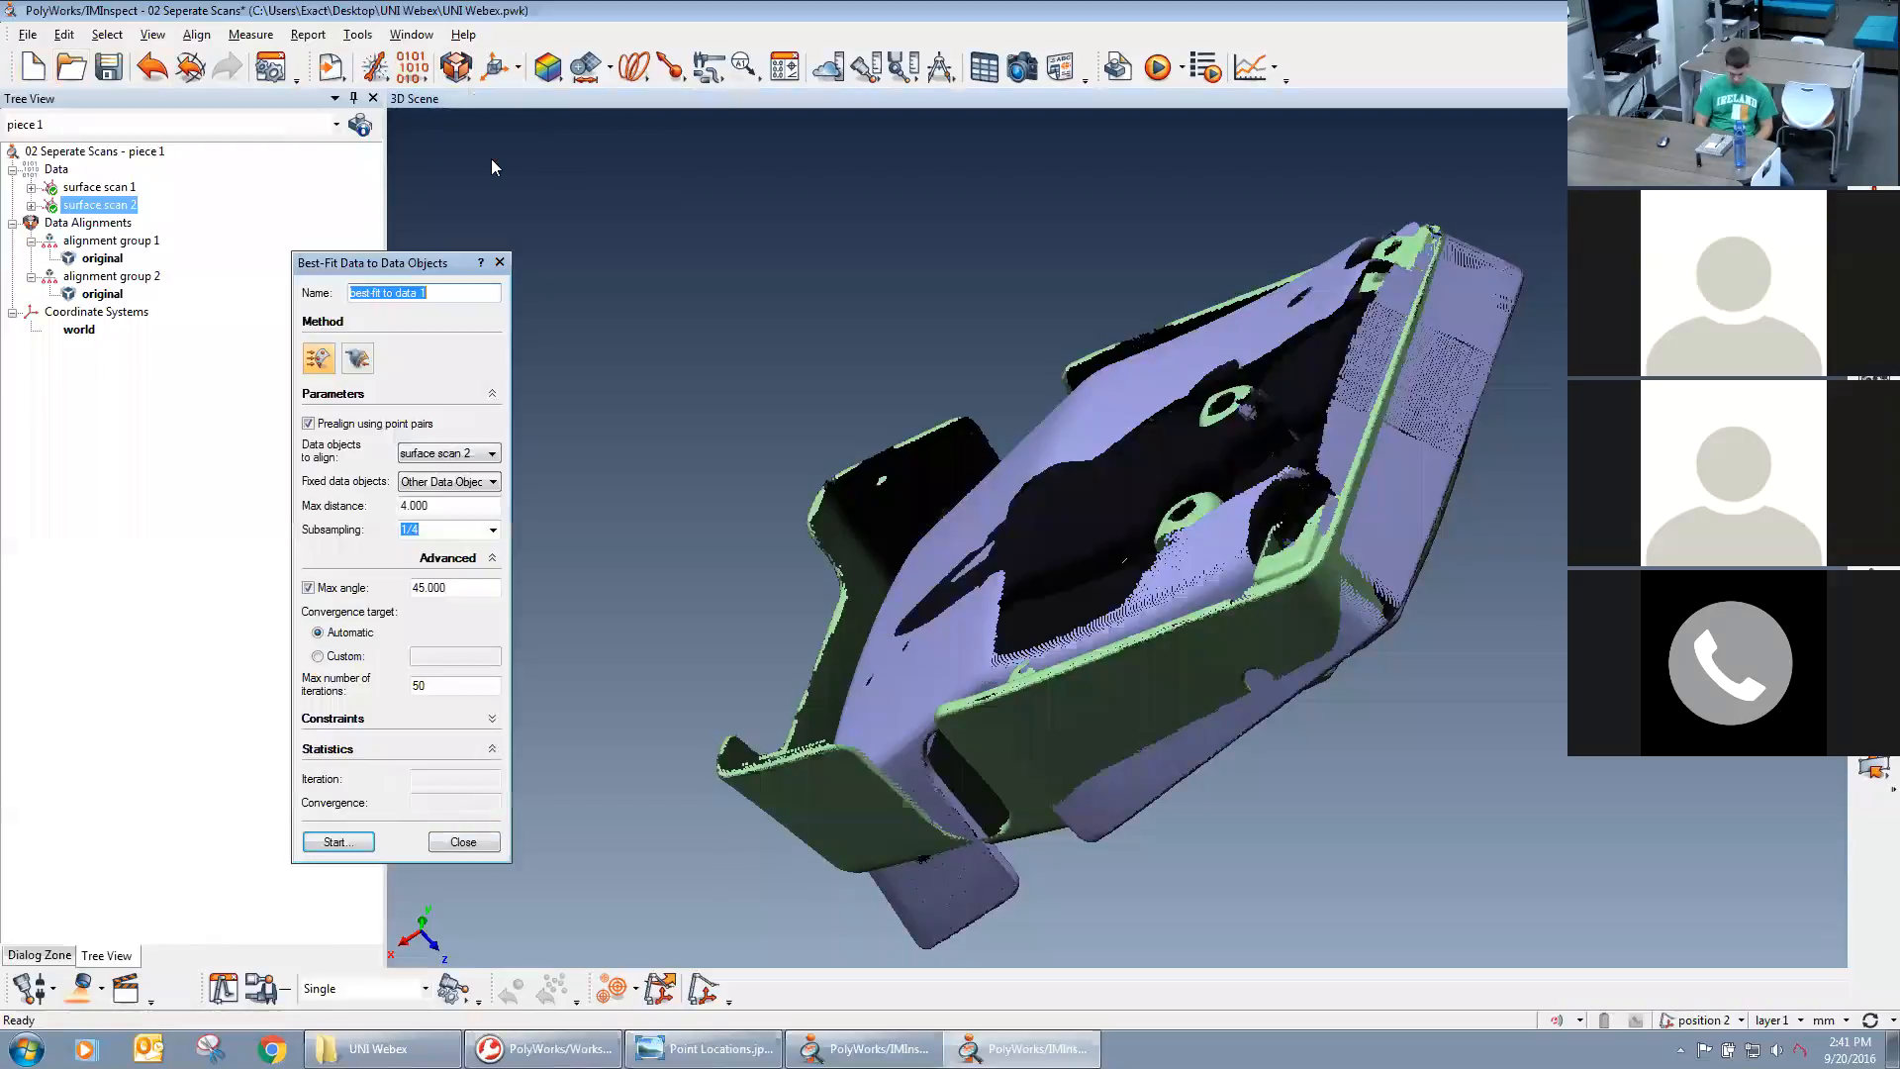
{"action": "double_click", "coordinate": [410, 259]}
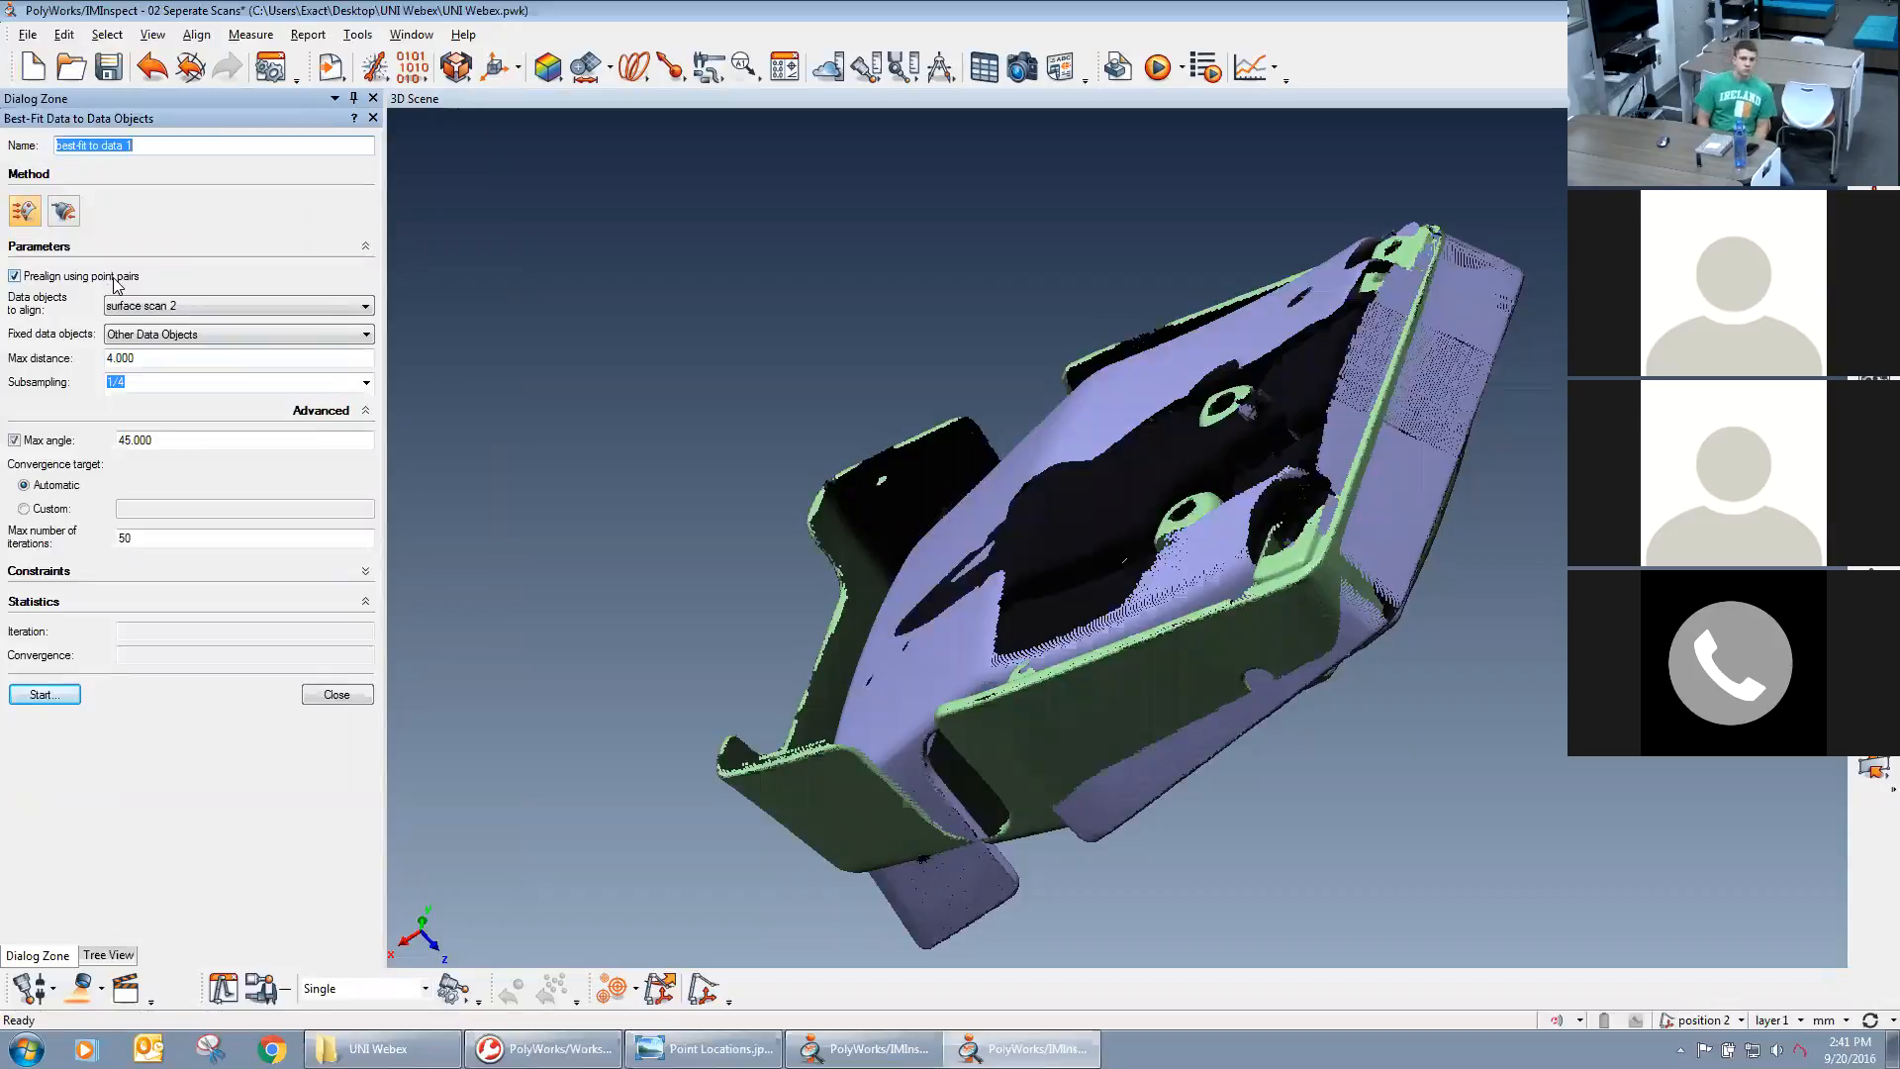
{"action": "middle_click_drag", "start_coordinate": [1121, 537], "coordinate": [1076, 487]}
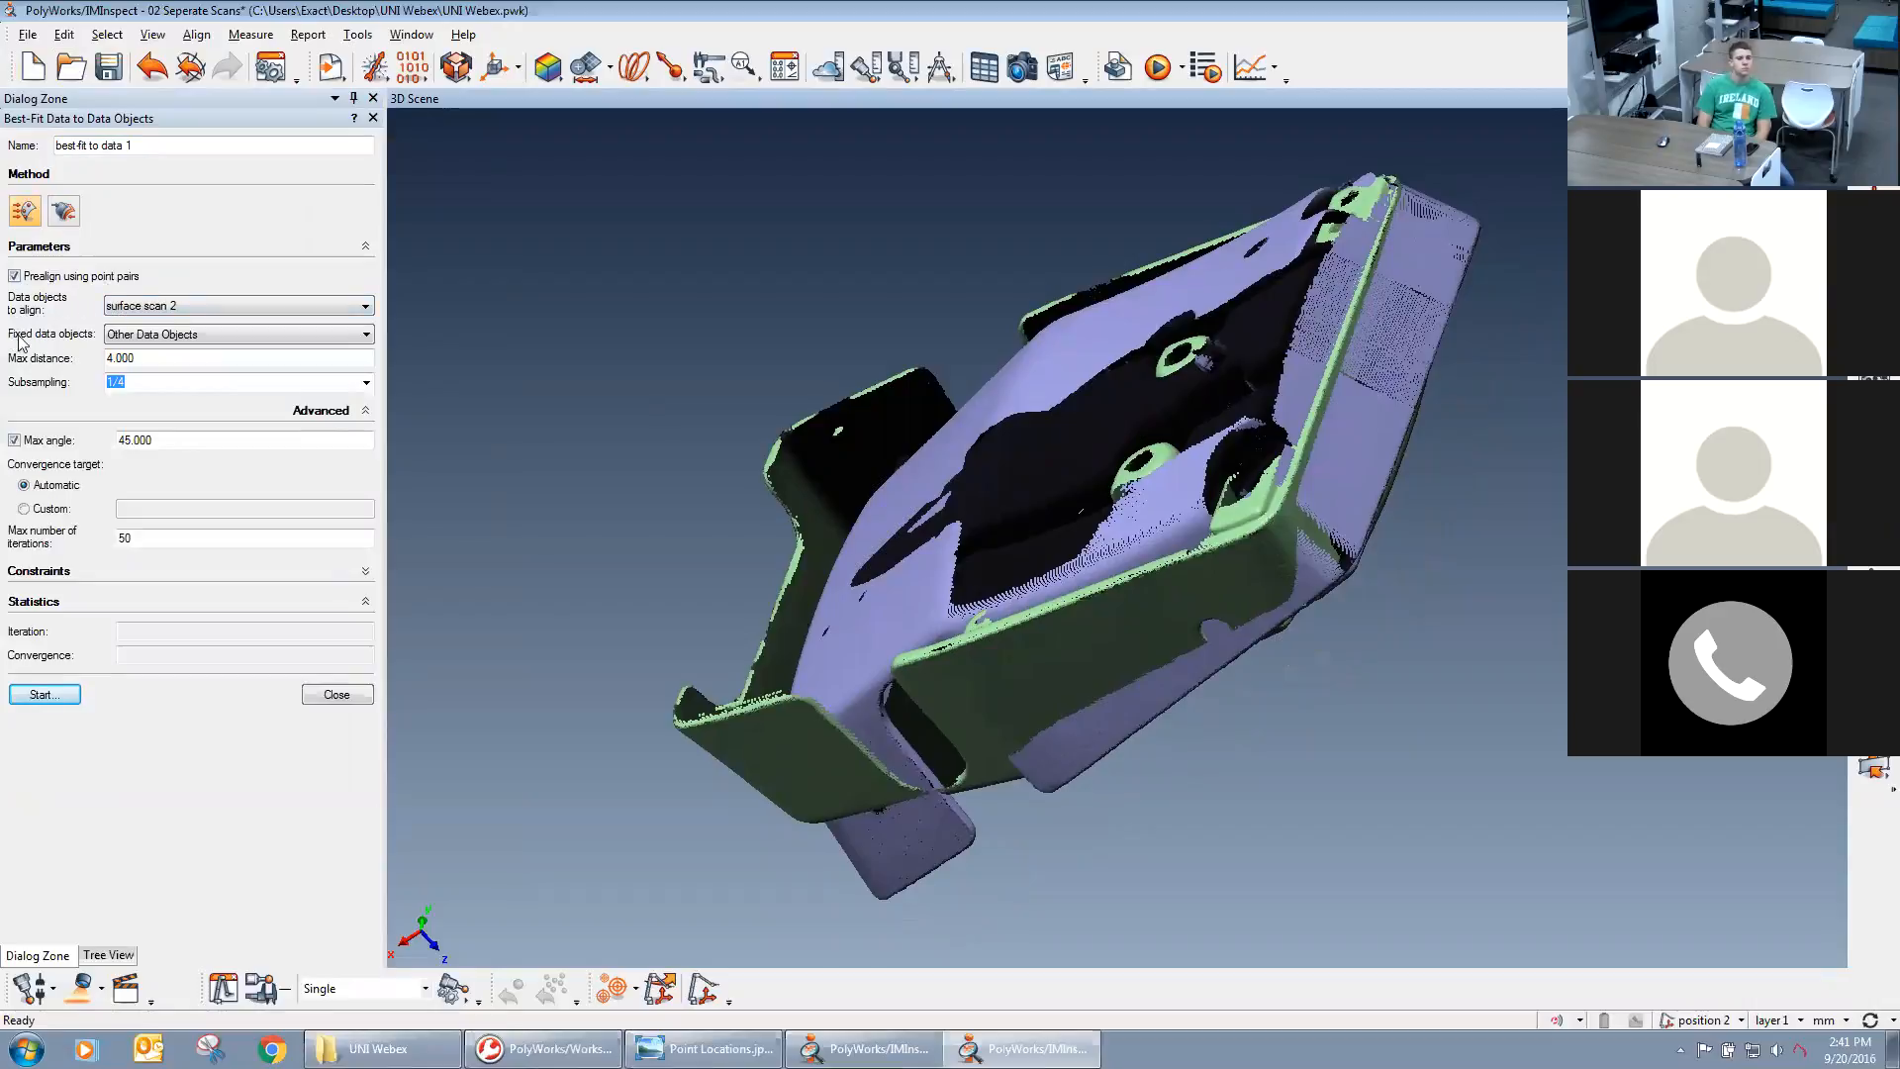
Review the best-fit alignment's fixed data objects, max distance and subsampling choices, keeping Other Data Objects, 4.000 and 1/4.
{"action": "left_click", "coordinate": [148, 336]}
{"action": "left_click", "coordinate": [146, 352]}
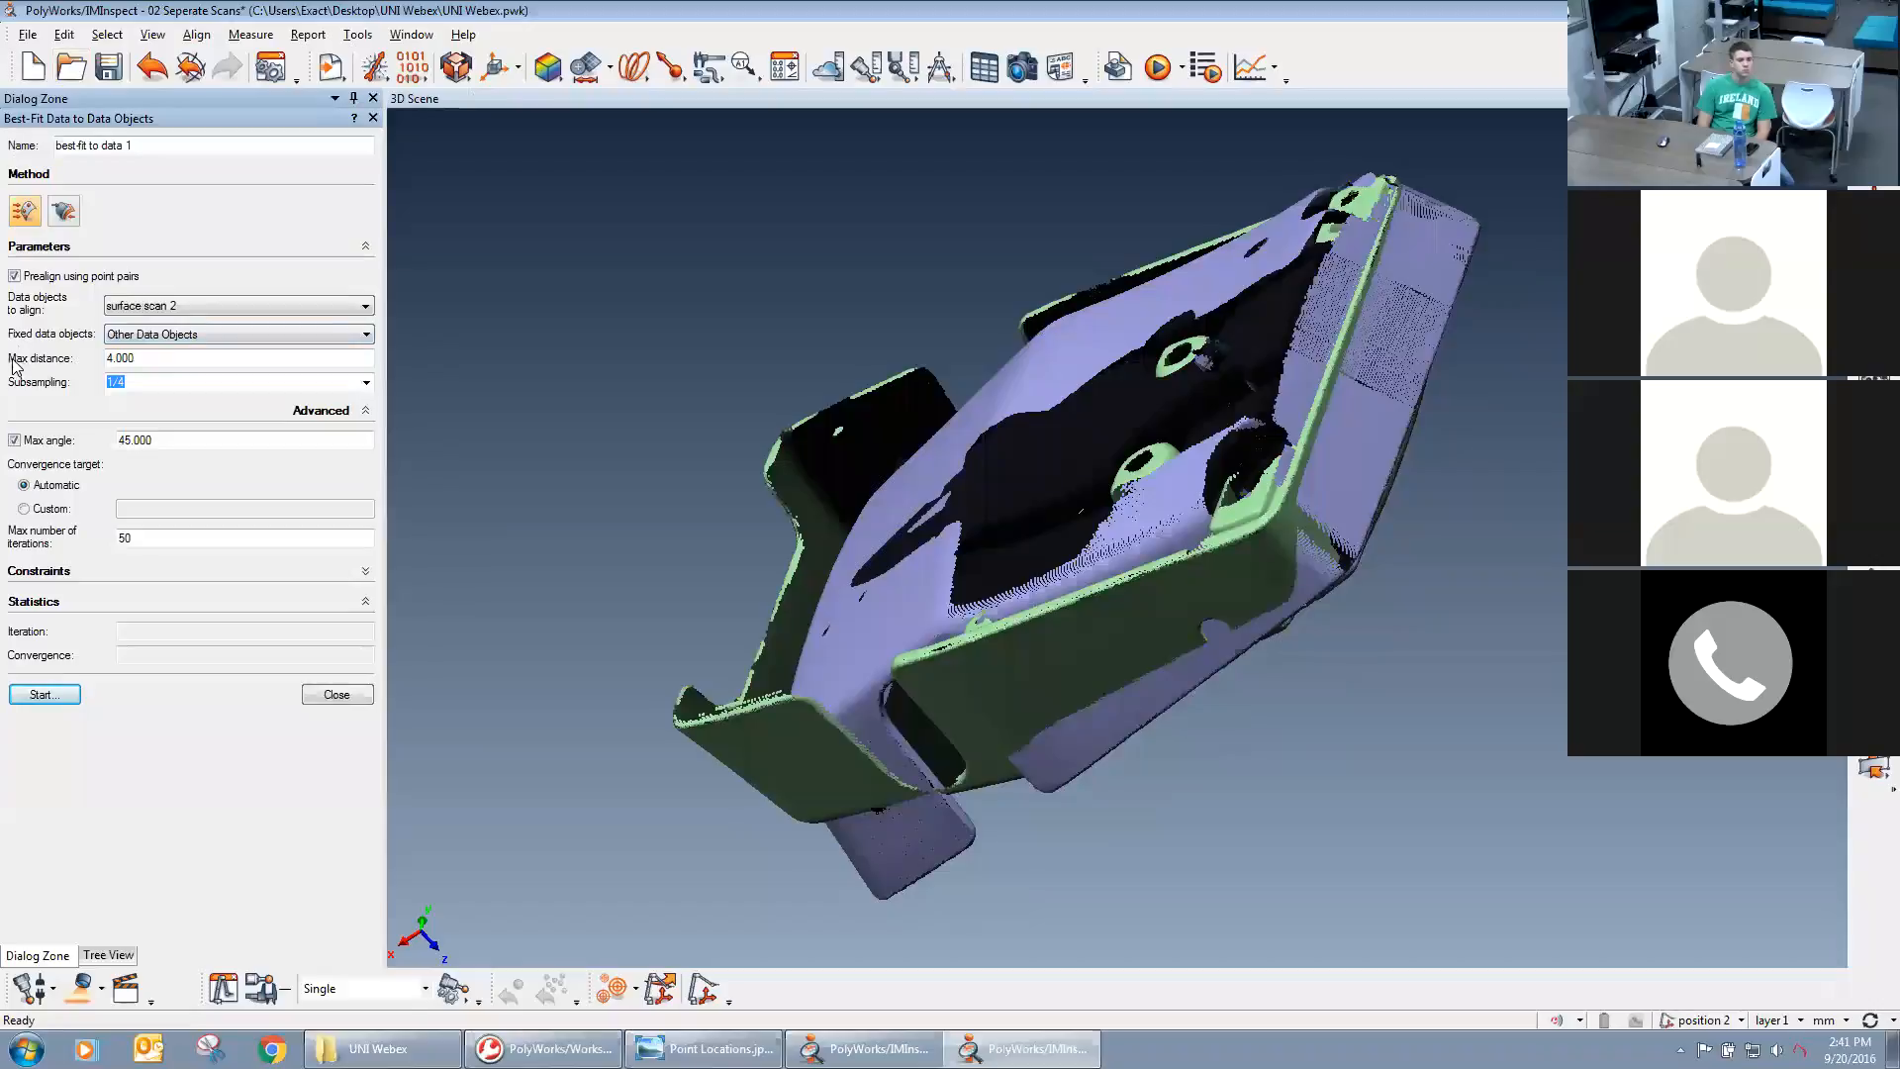
{"action": "left_click_drag", "start_coordinate": [103, 358], "coordinate": [138, 358]}
{"action": "left_click", "coordinate": [138, 358]}
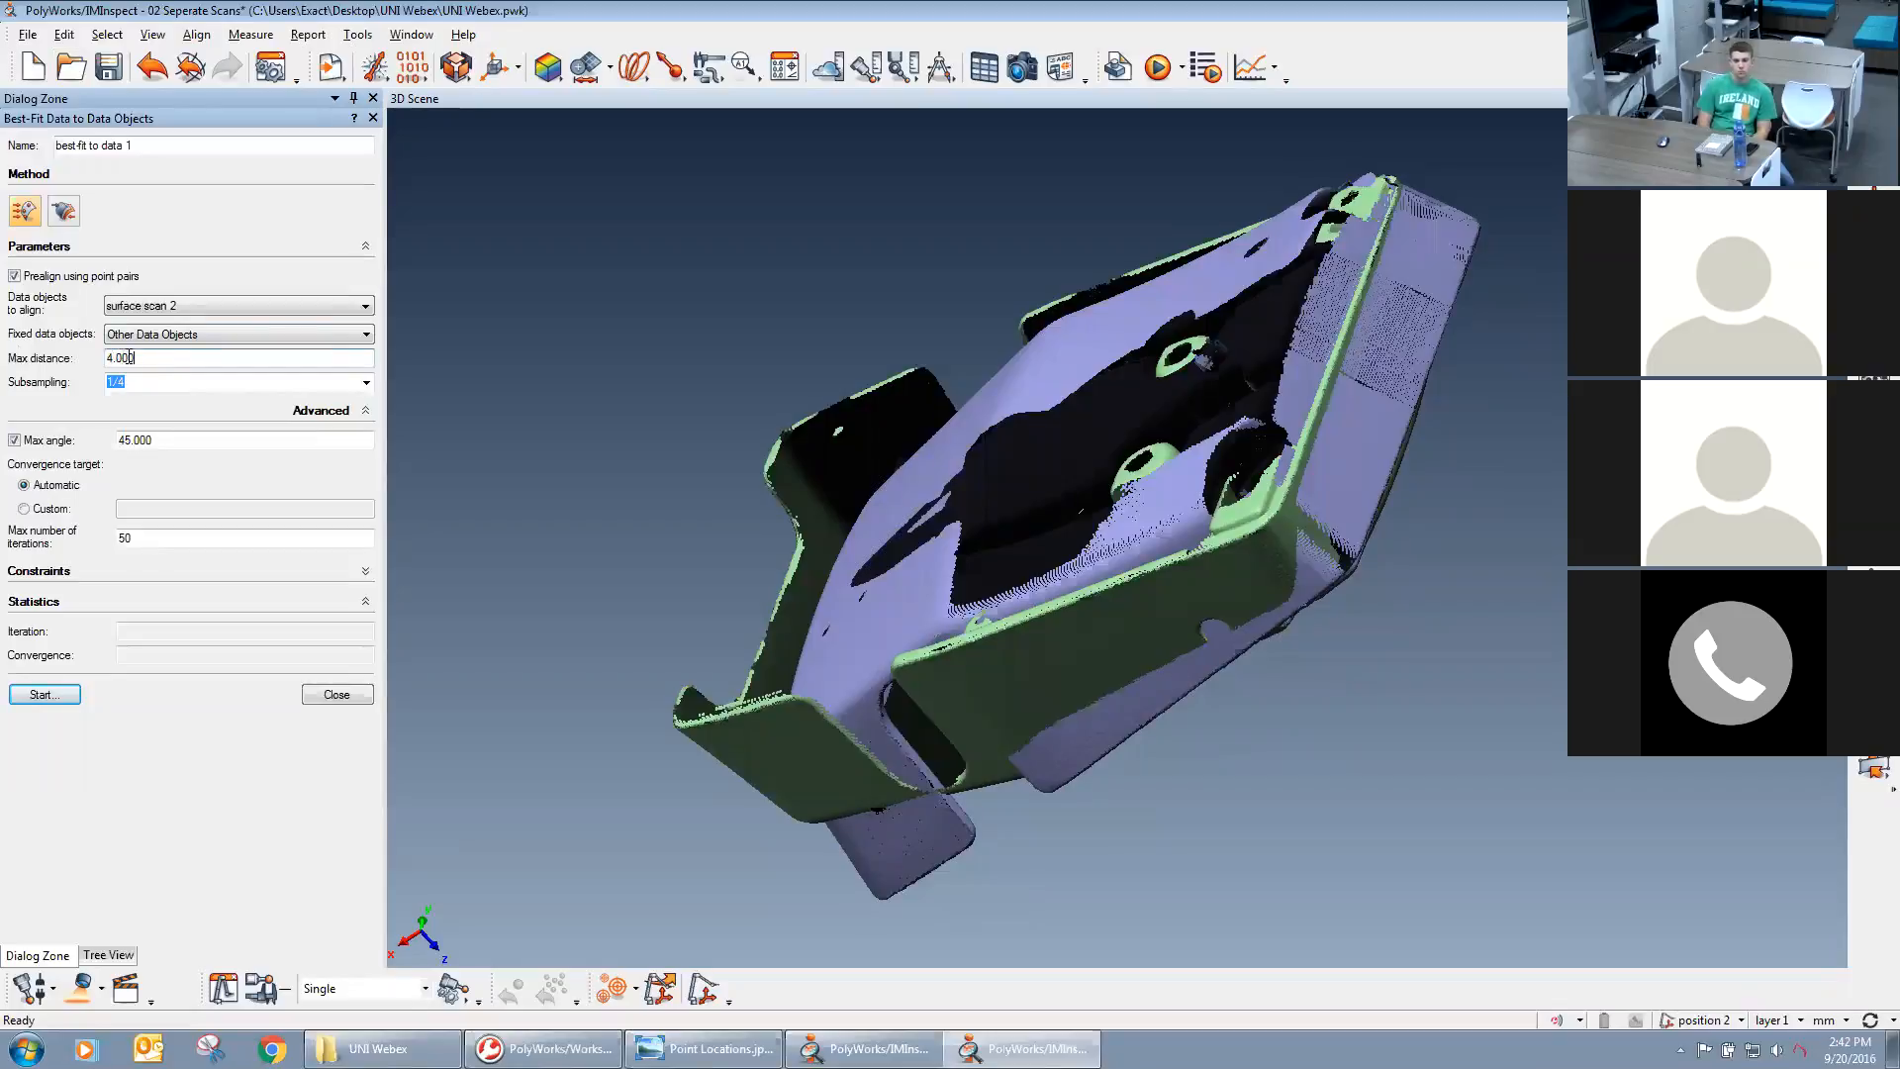
{"action": "left_click_drag", "start_coordinate": [138, 358], "coordinate": [105, 358]}
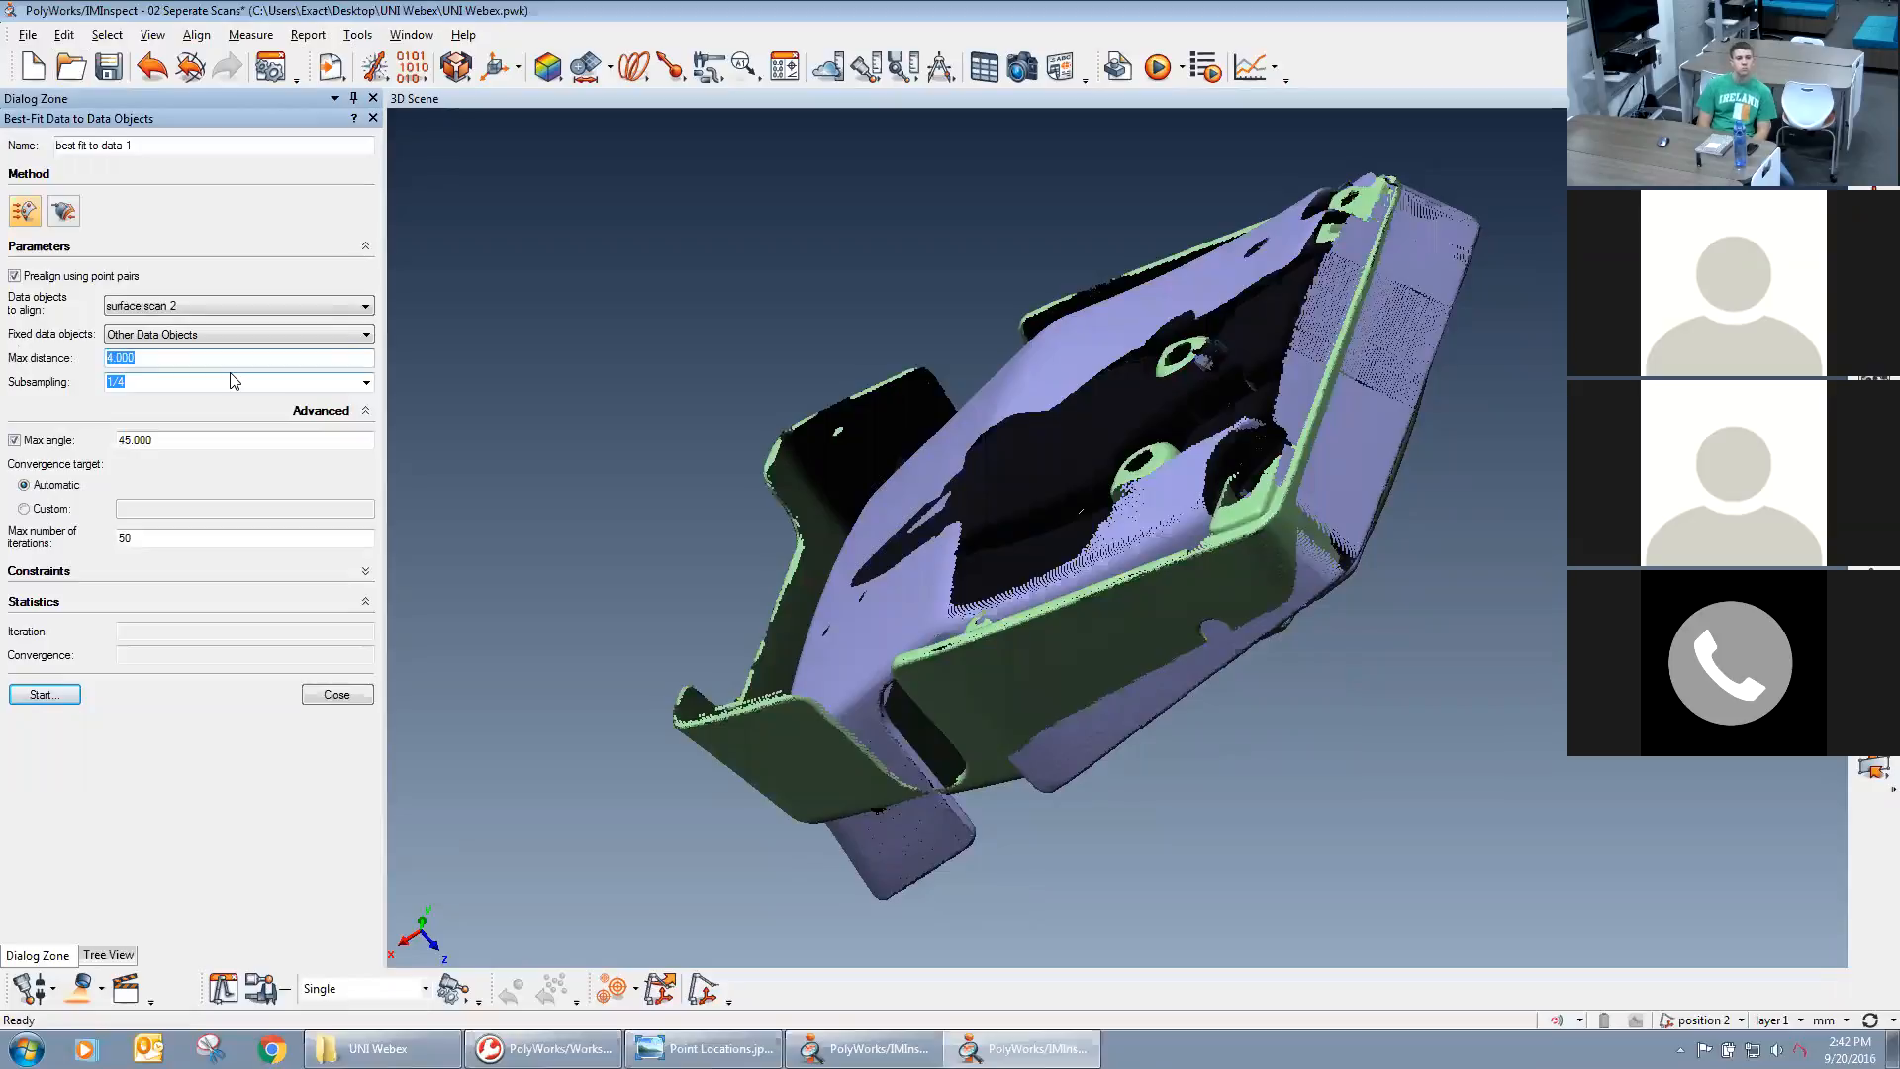
{"action": "left_click", "coordinate": [131, 358]}
{"action": "left_click", "coordinate": [169, 359]}
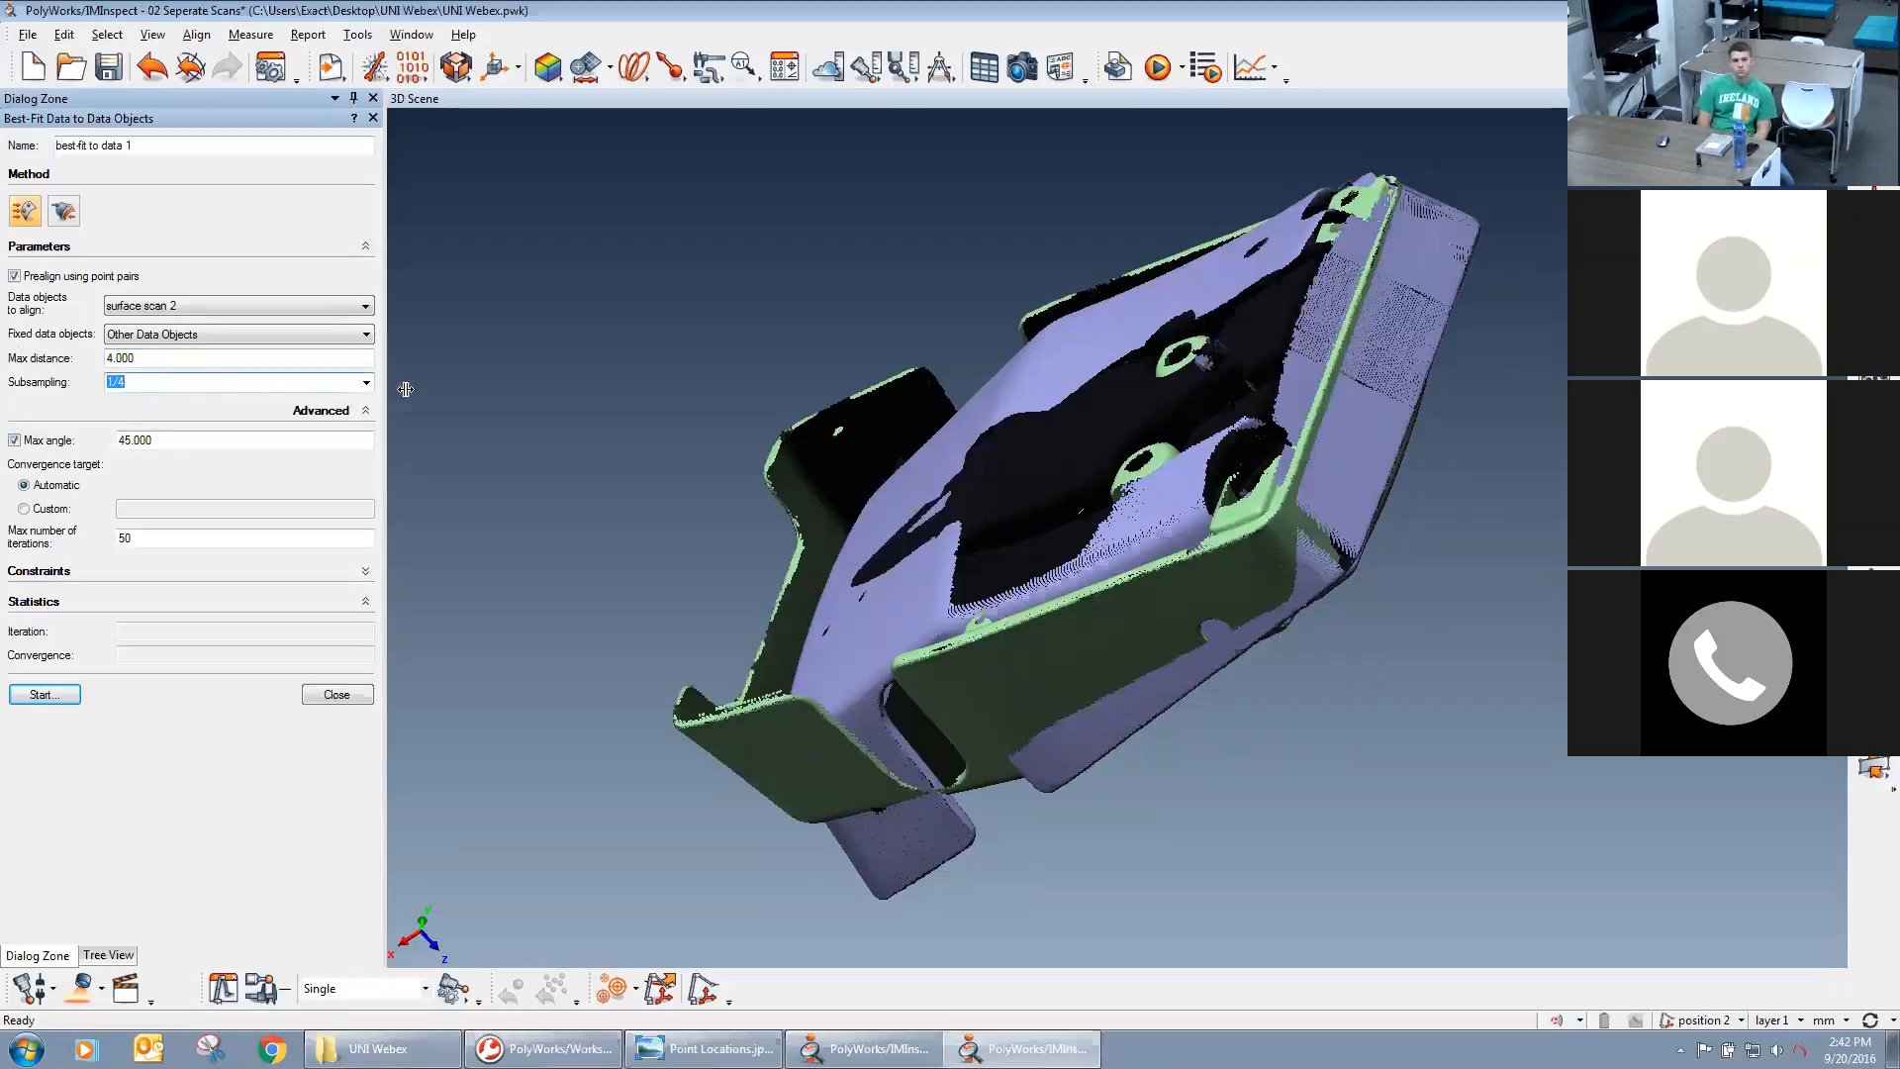
{"action": "left_click", "coordinate": [366, 383]}
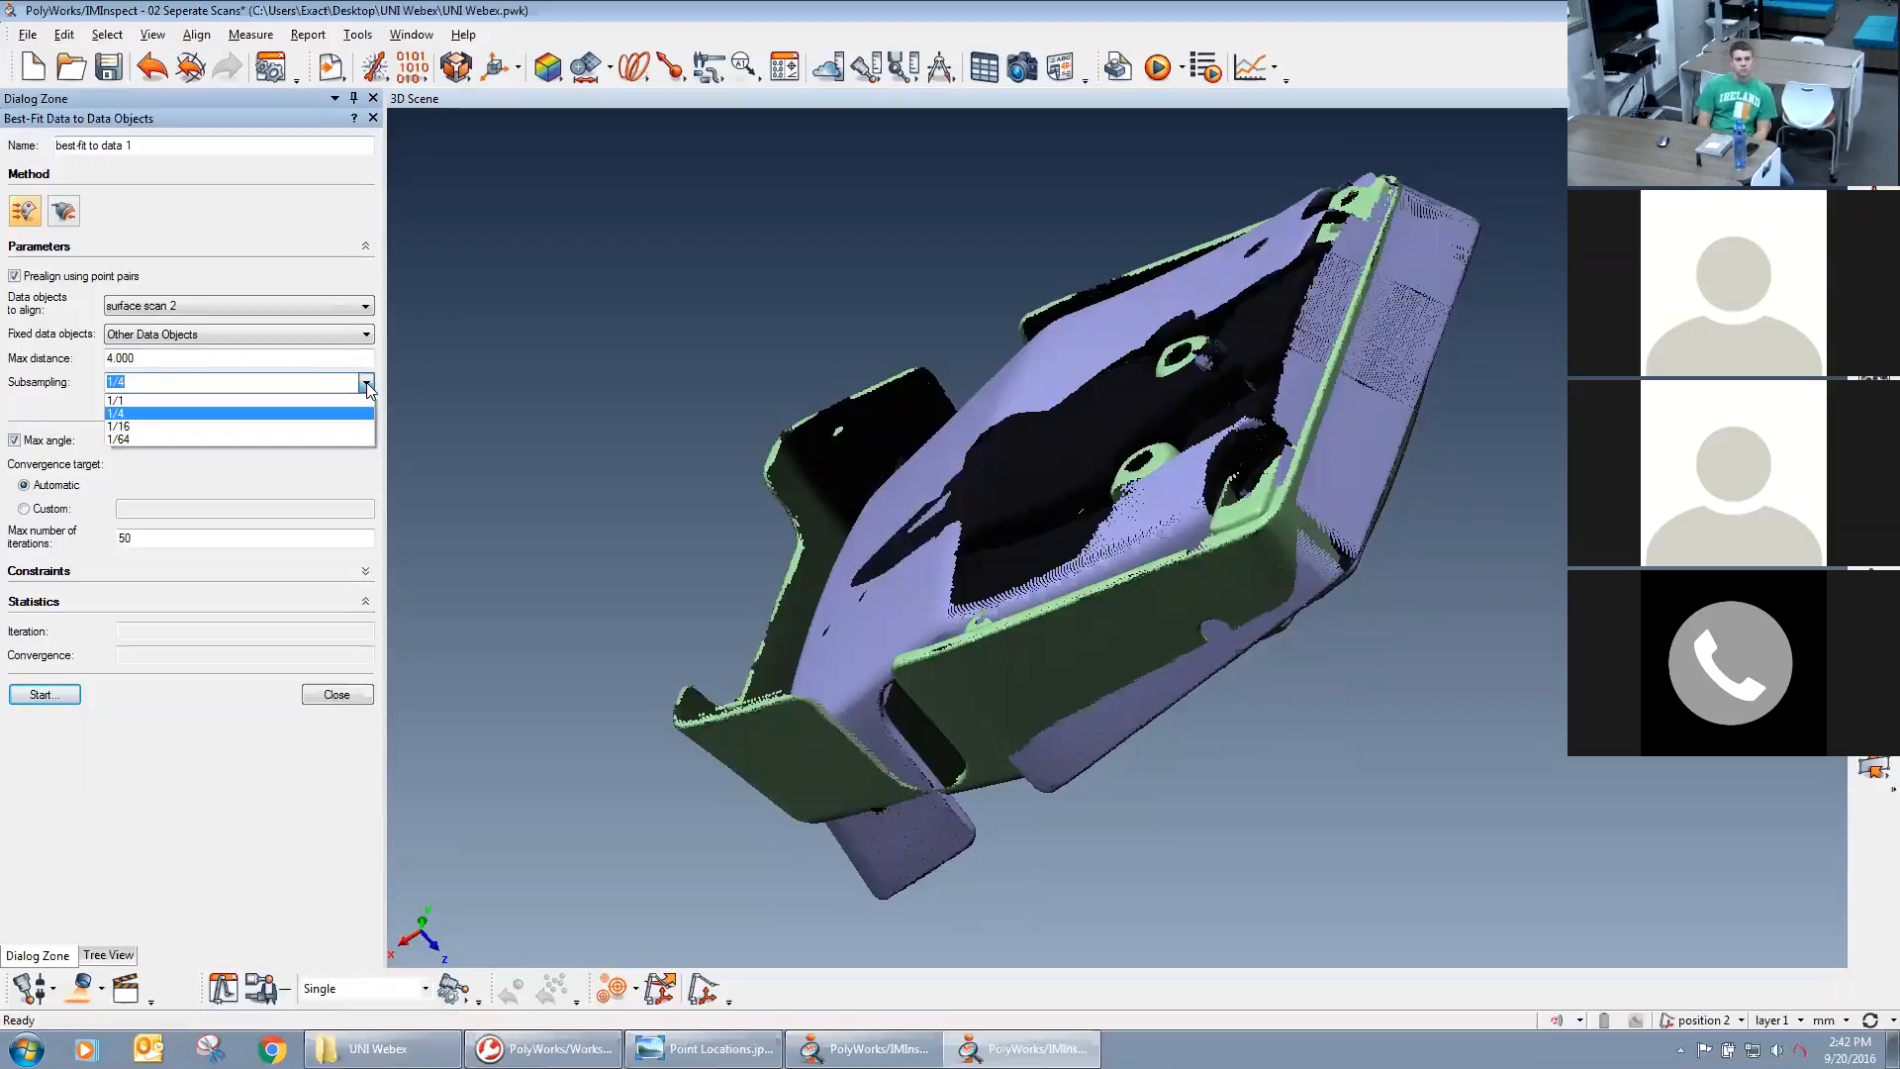
{"action": "left_click", "coordinate": [305, 412]}
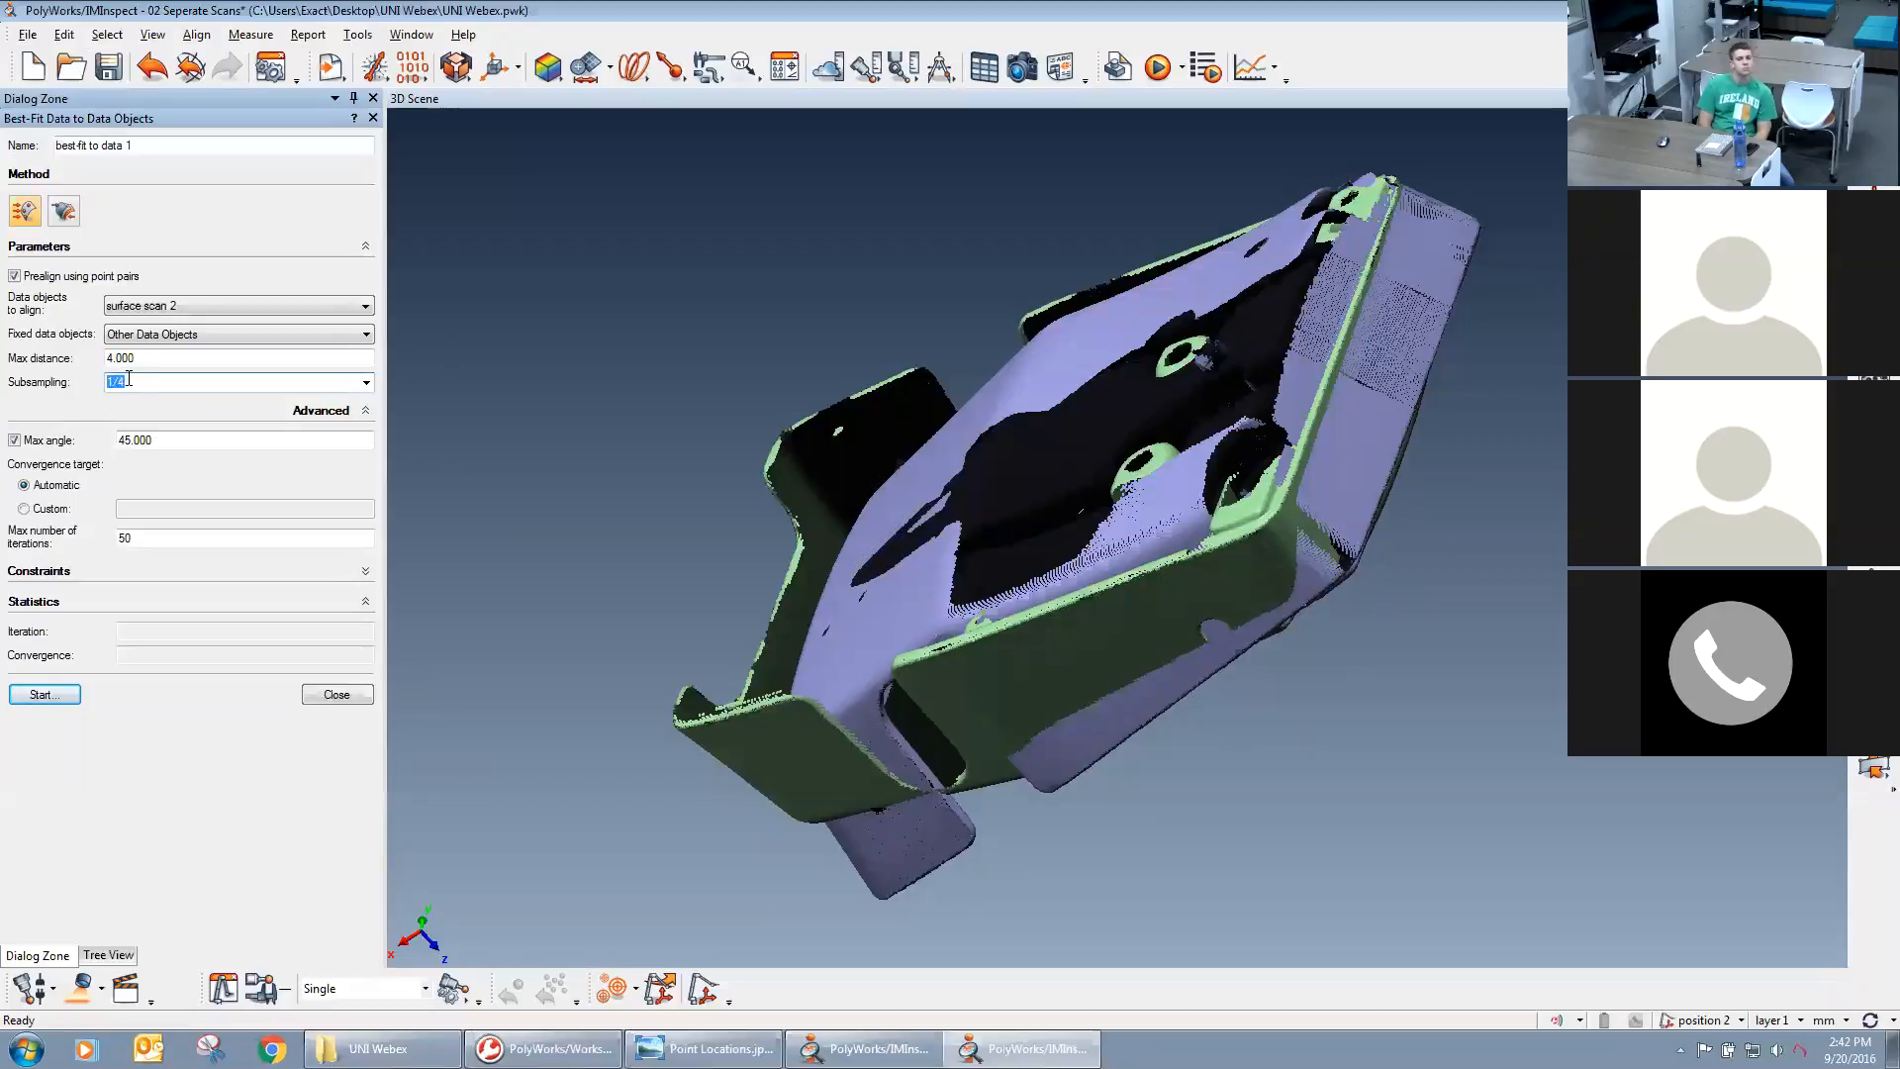
Look up the number of points in surface scan 1 and surface scan 2 in their data properties.
{"action": "left_click", "coordinate": [108, 956]}
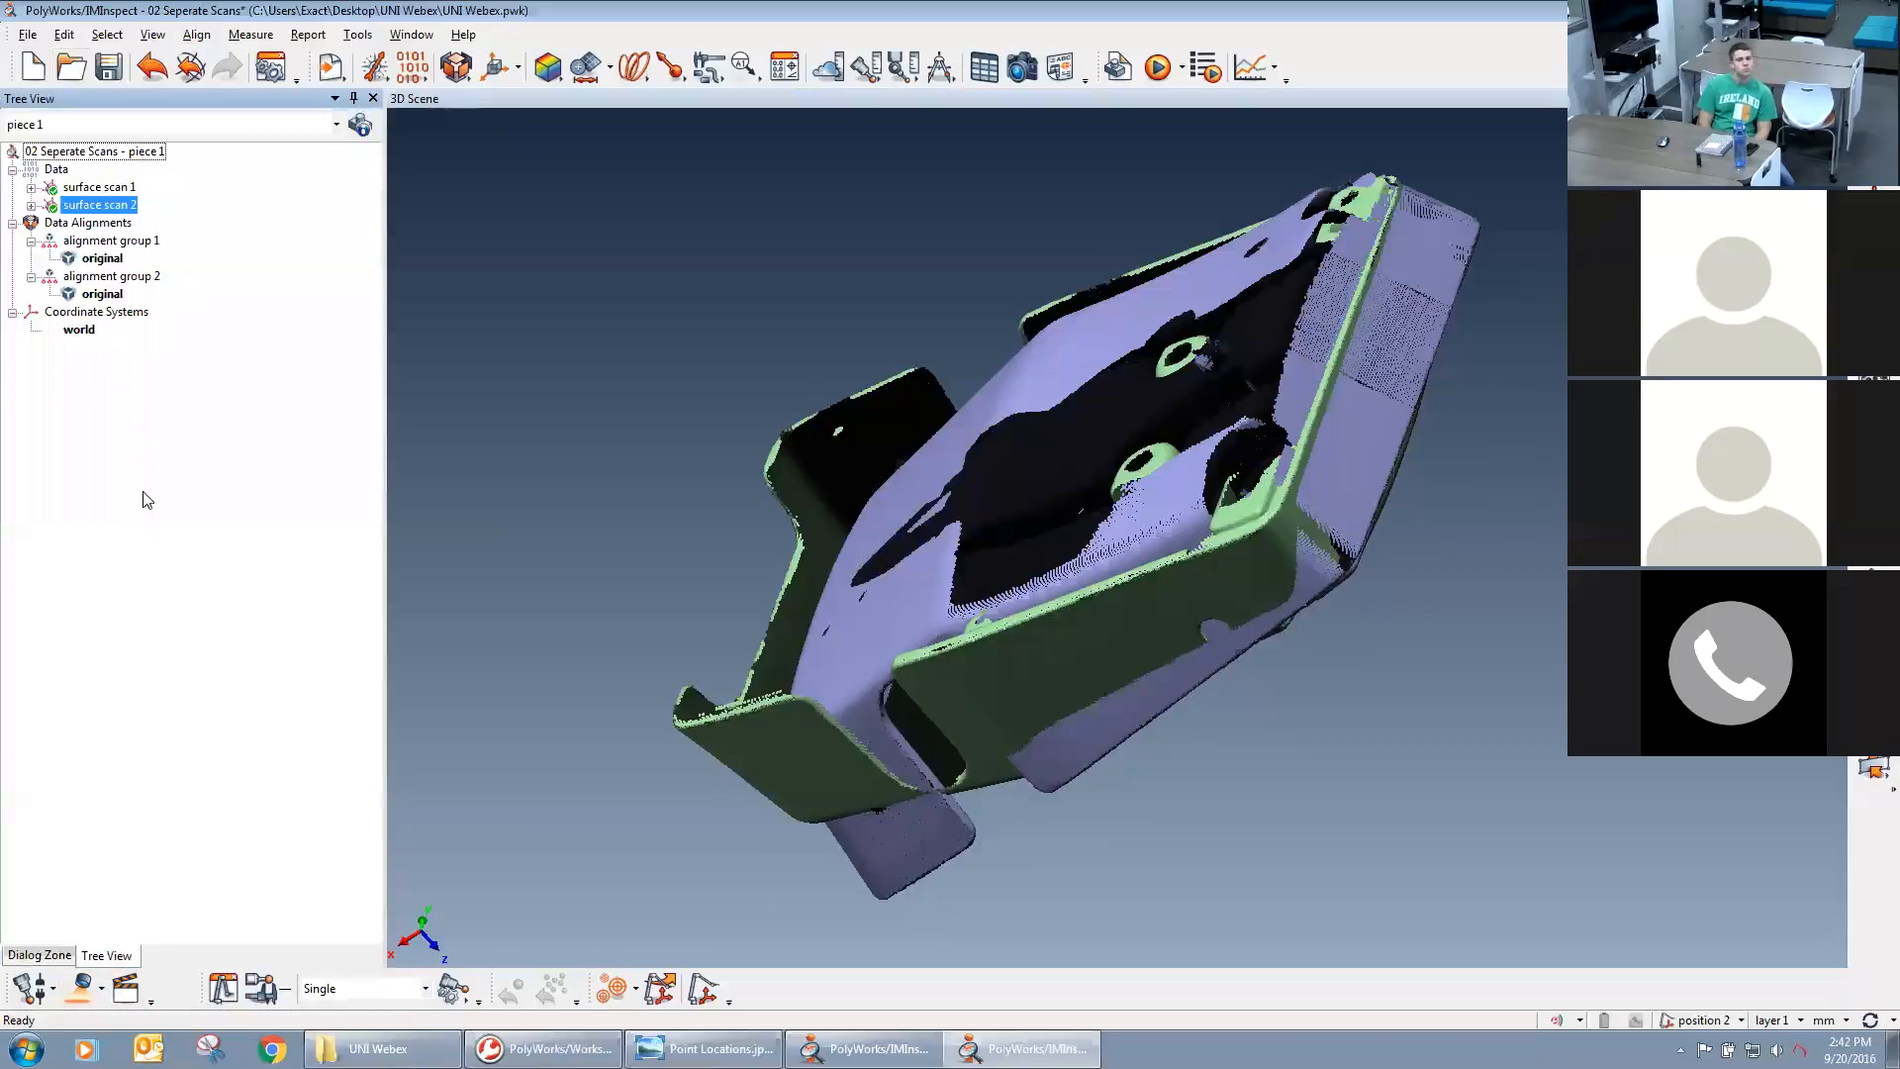
{"action": "double_click", "coordinate": [85, 188]}
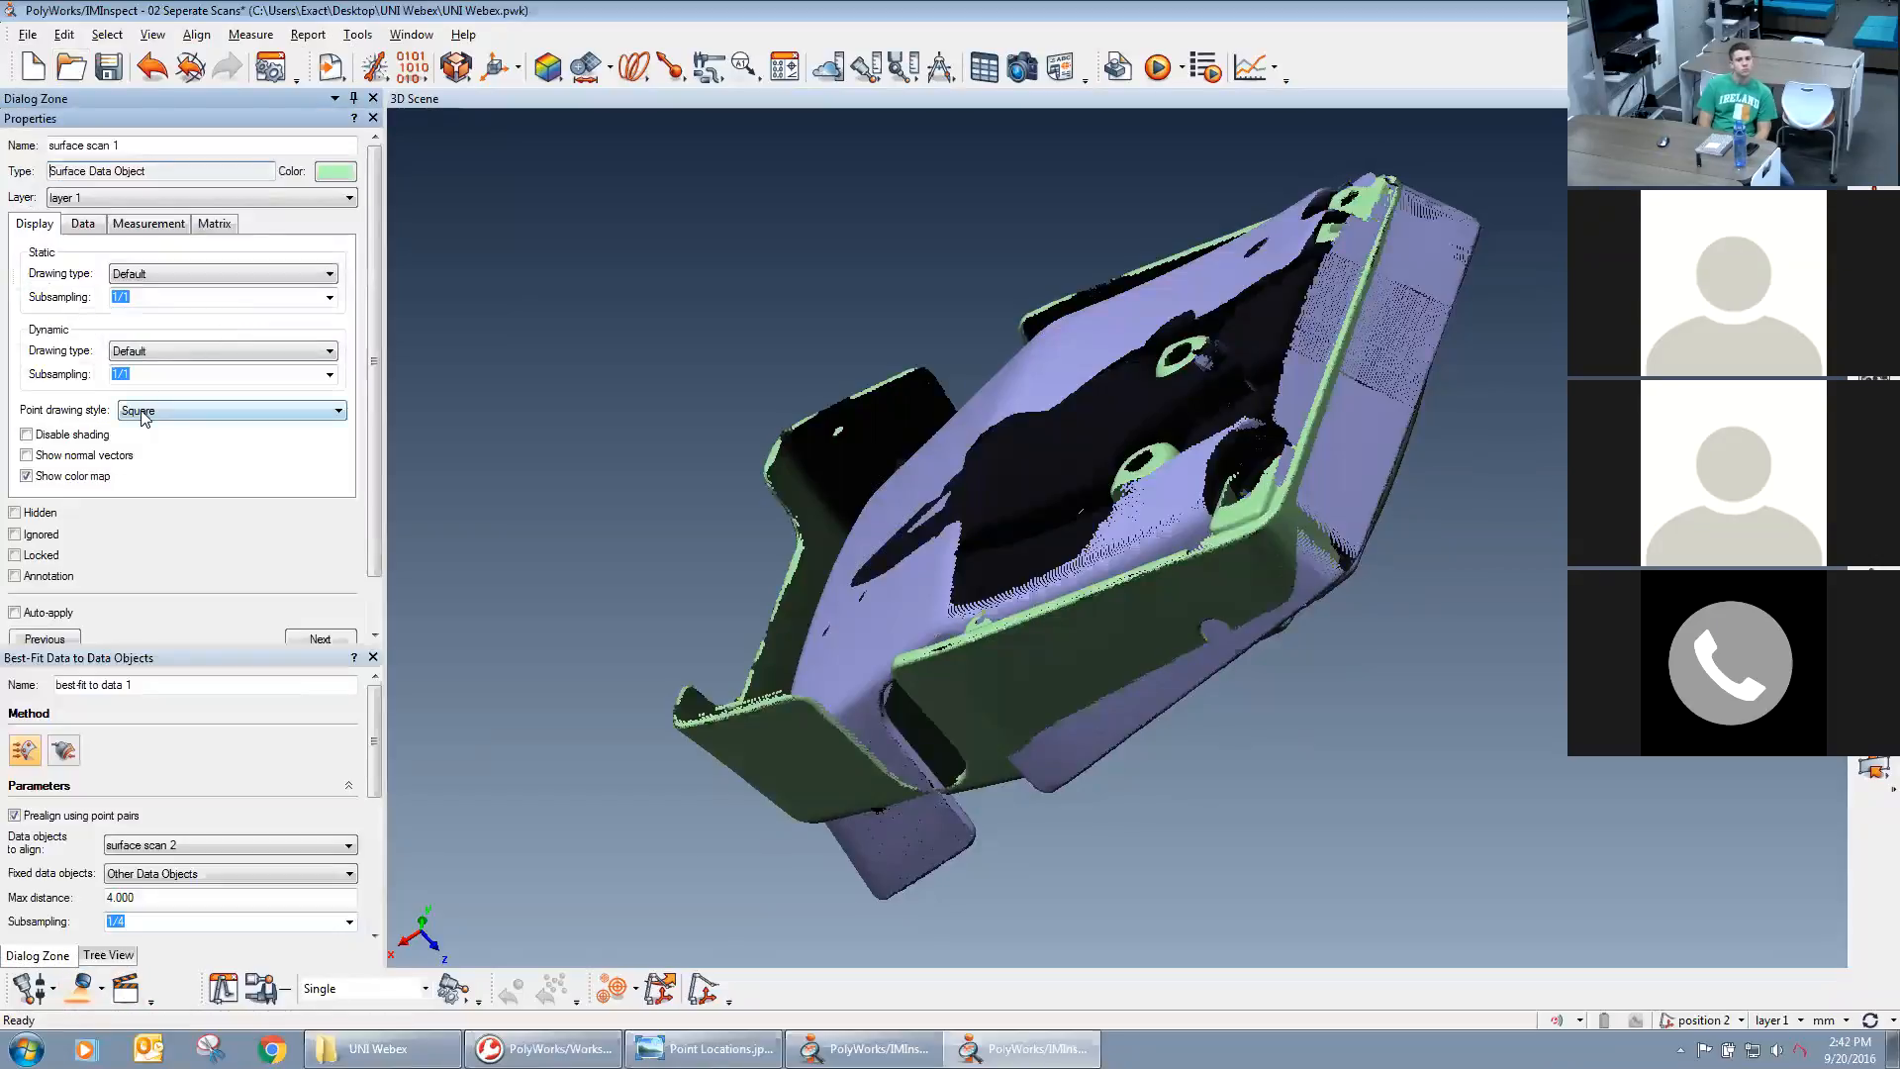
{"action": "left_click", "coordinate": [84, 231]}
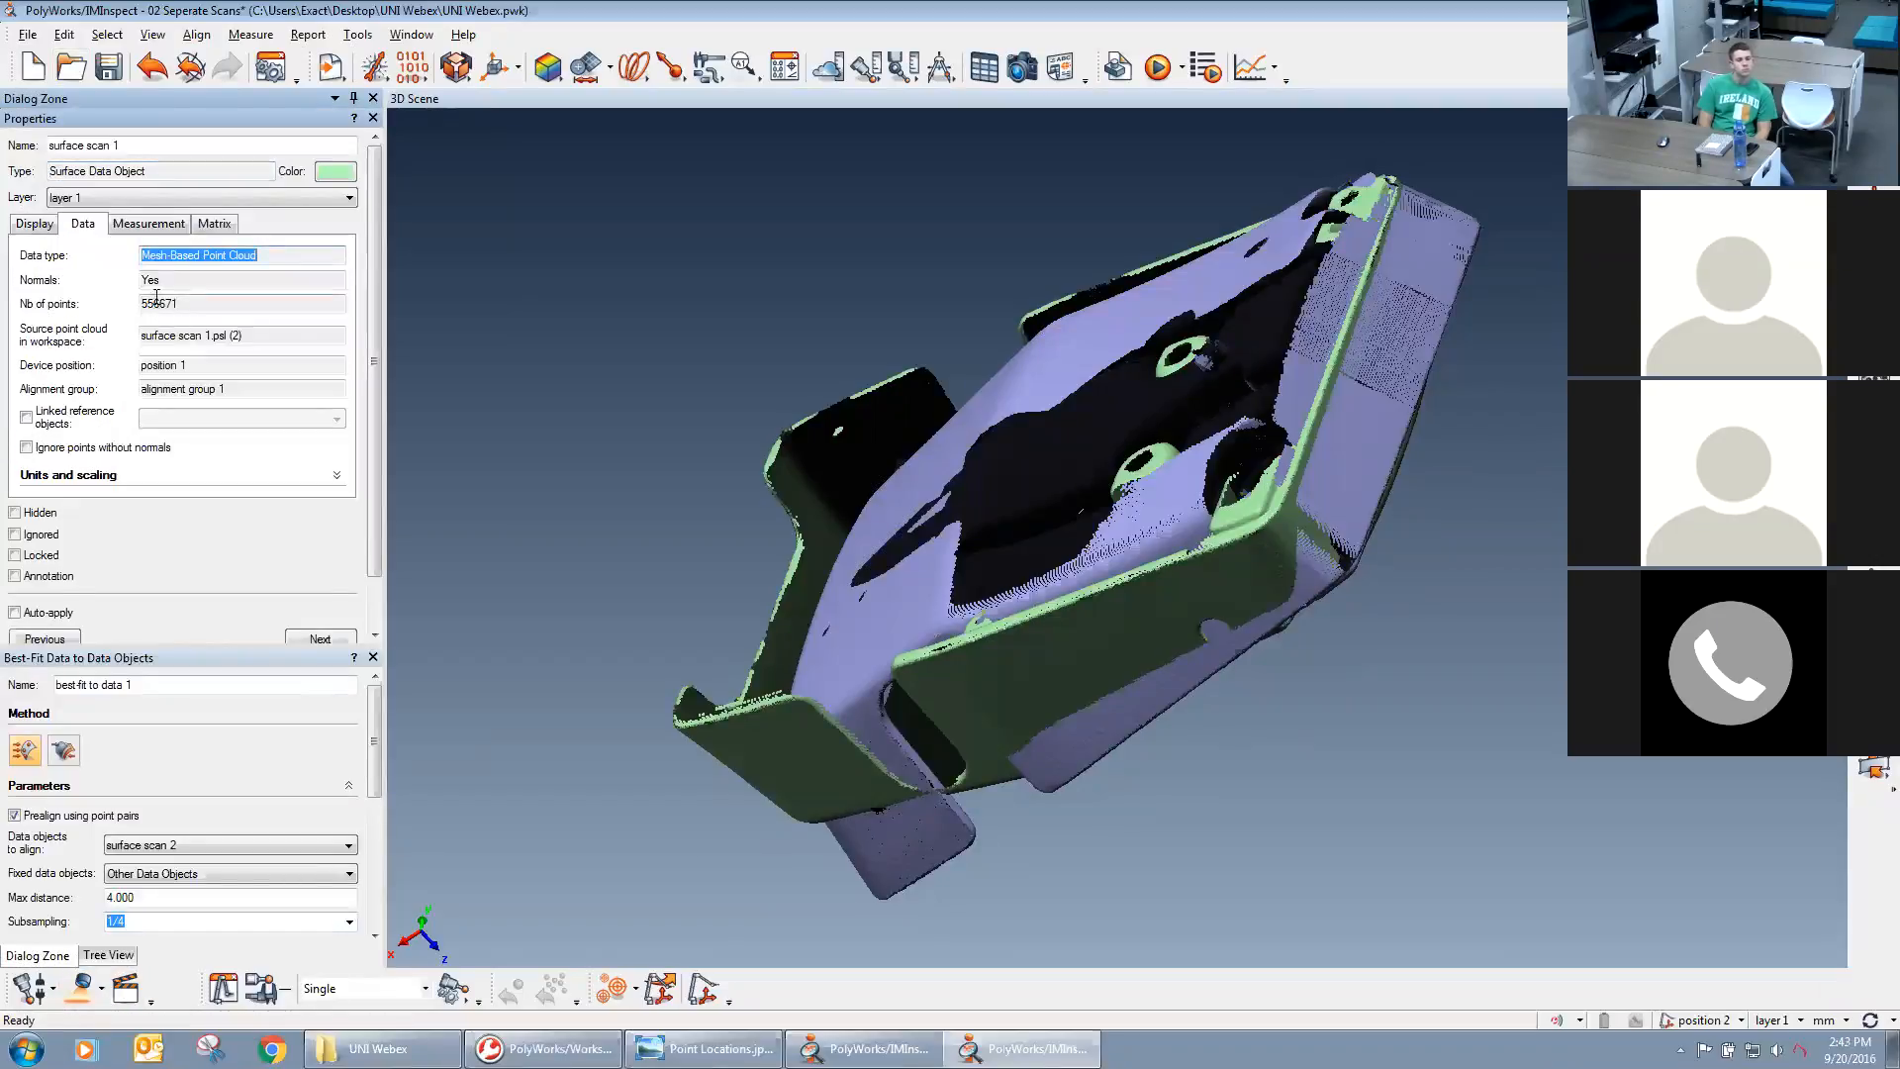
{"action": "left_click_drag", "start_coordinate": [158, 303], "coordinate": [178, 303]}
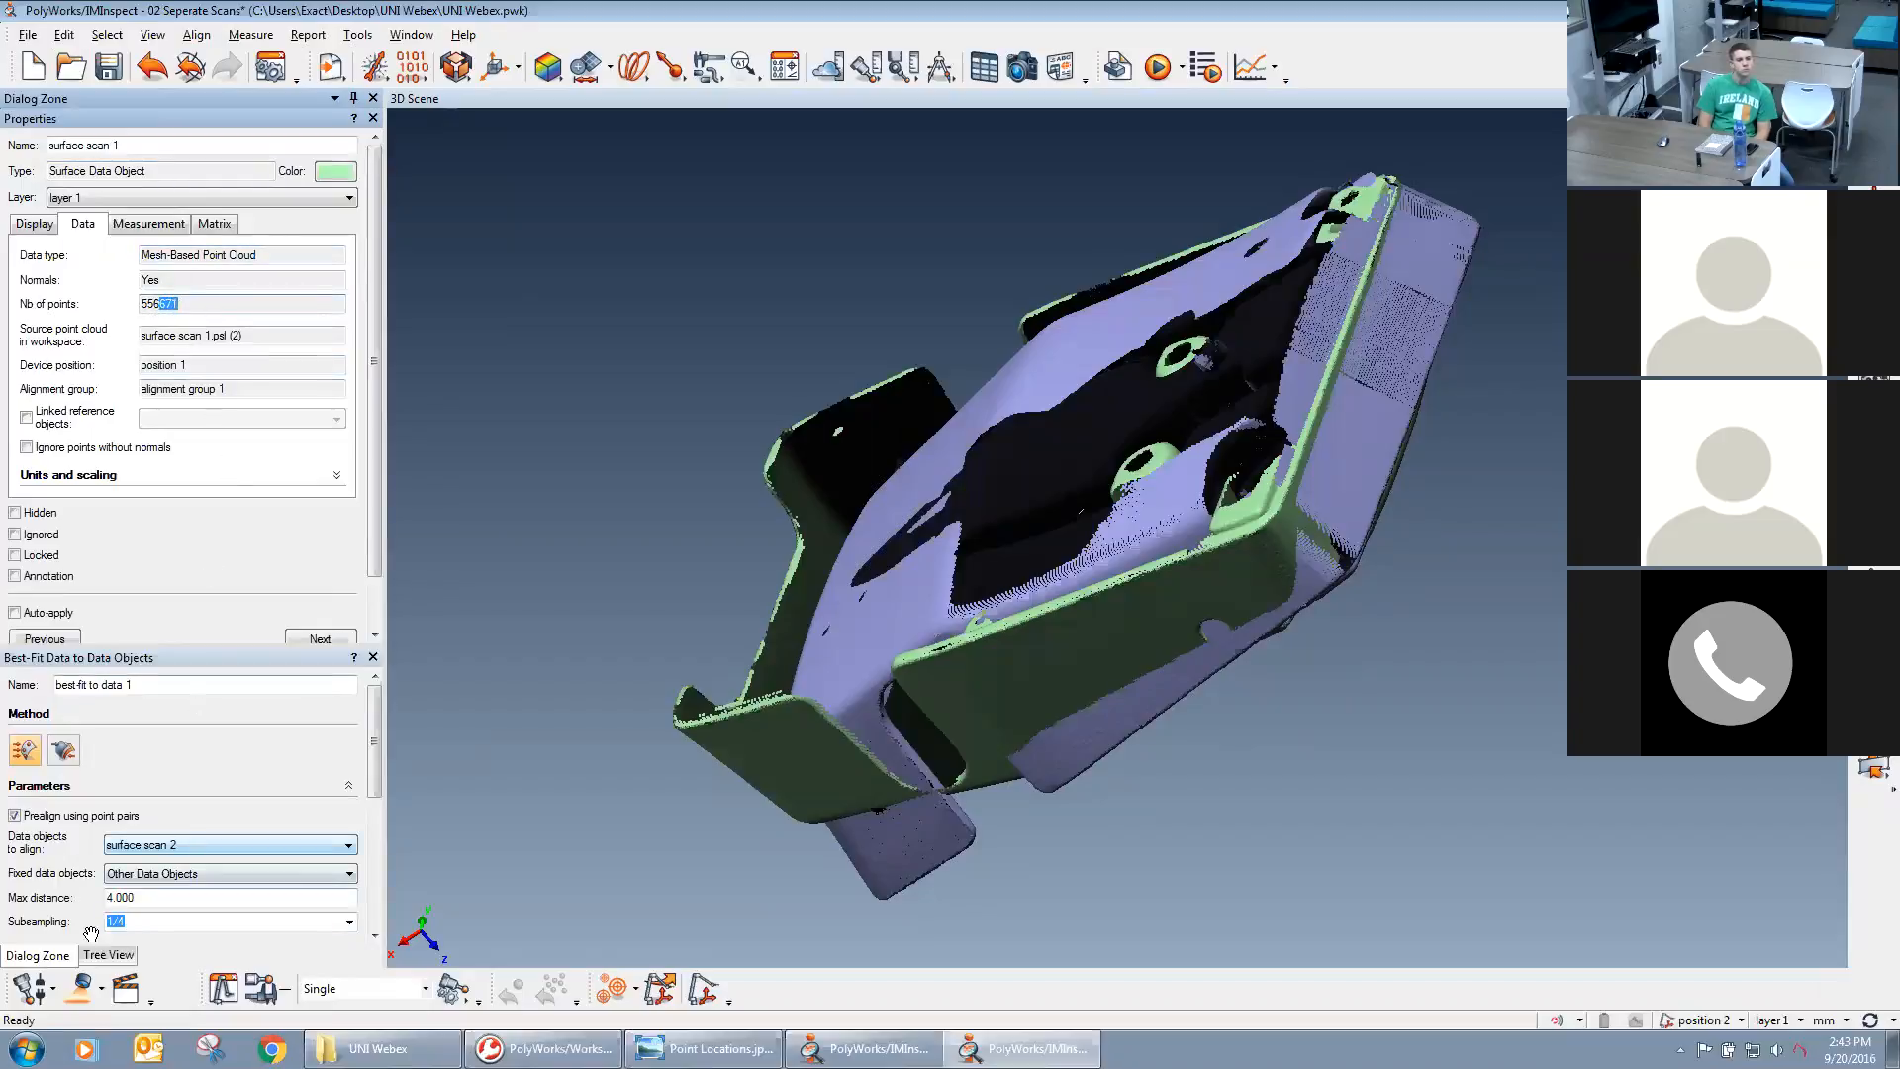
{"action": "left_click", "coordinate": [109, 955]}
{"action": "double_click", "coordinate": [99, 205]}
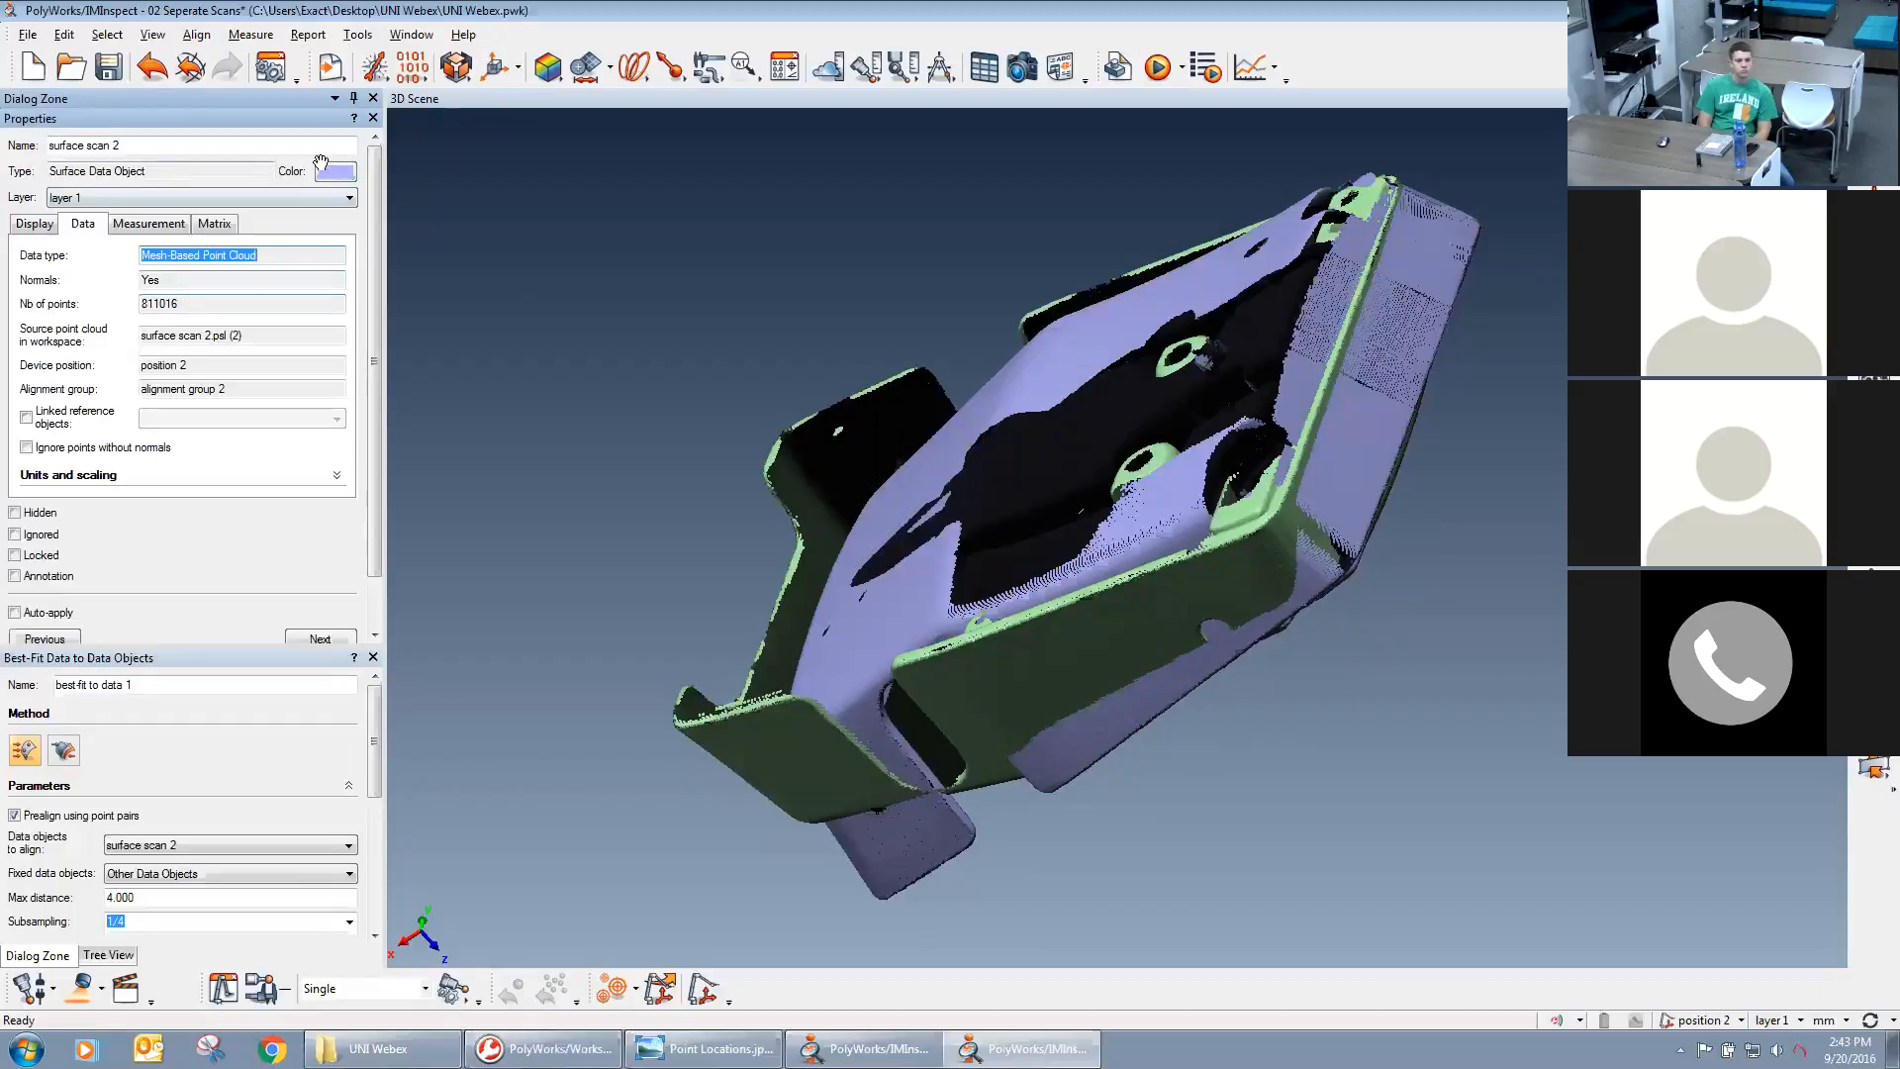
{"action": "left_click", "coordinate": [373, 118]}
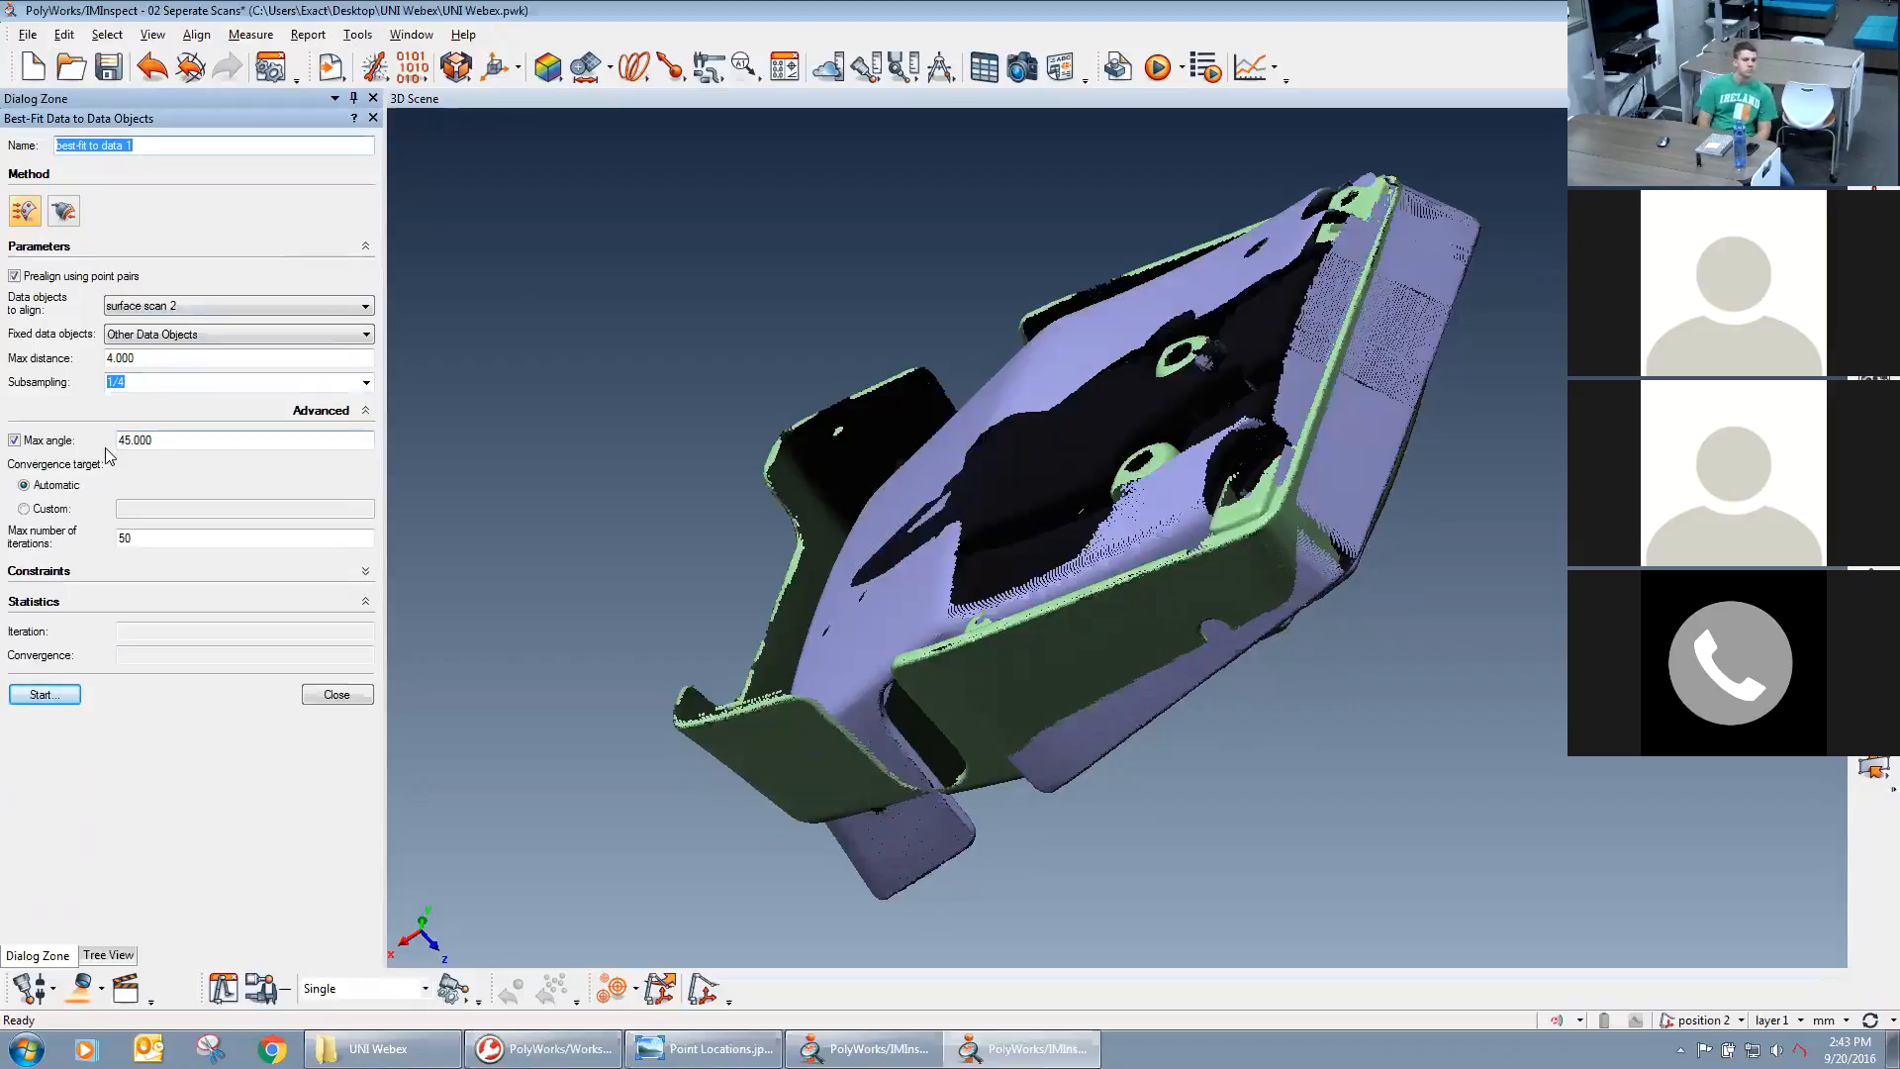
Start the best-fit alignment of surface scan 2 with a max angle of 45.000 and prealignment using point pairs.
{"action": "left_click_drag", "start_coordinate": [121, 442], "coordinate": [125, 440]}
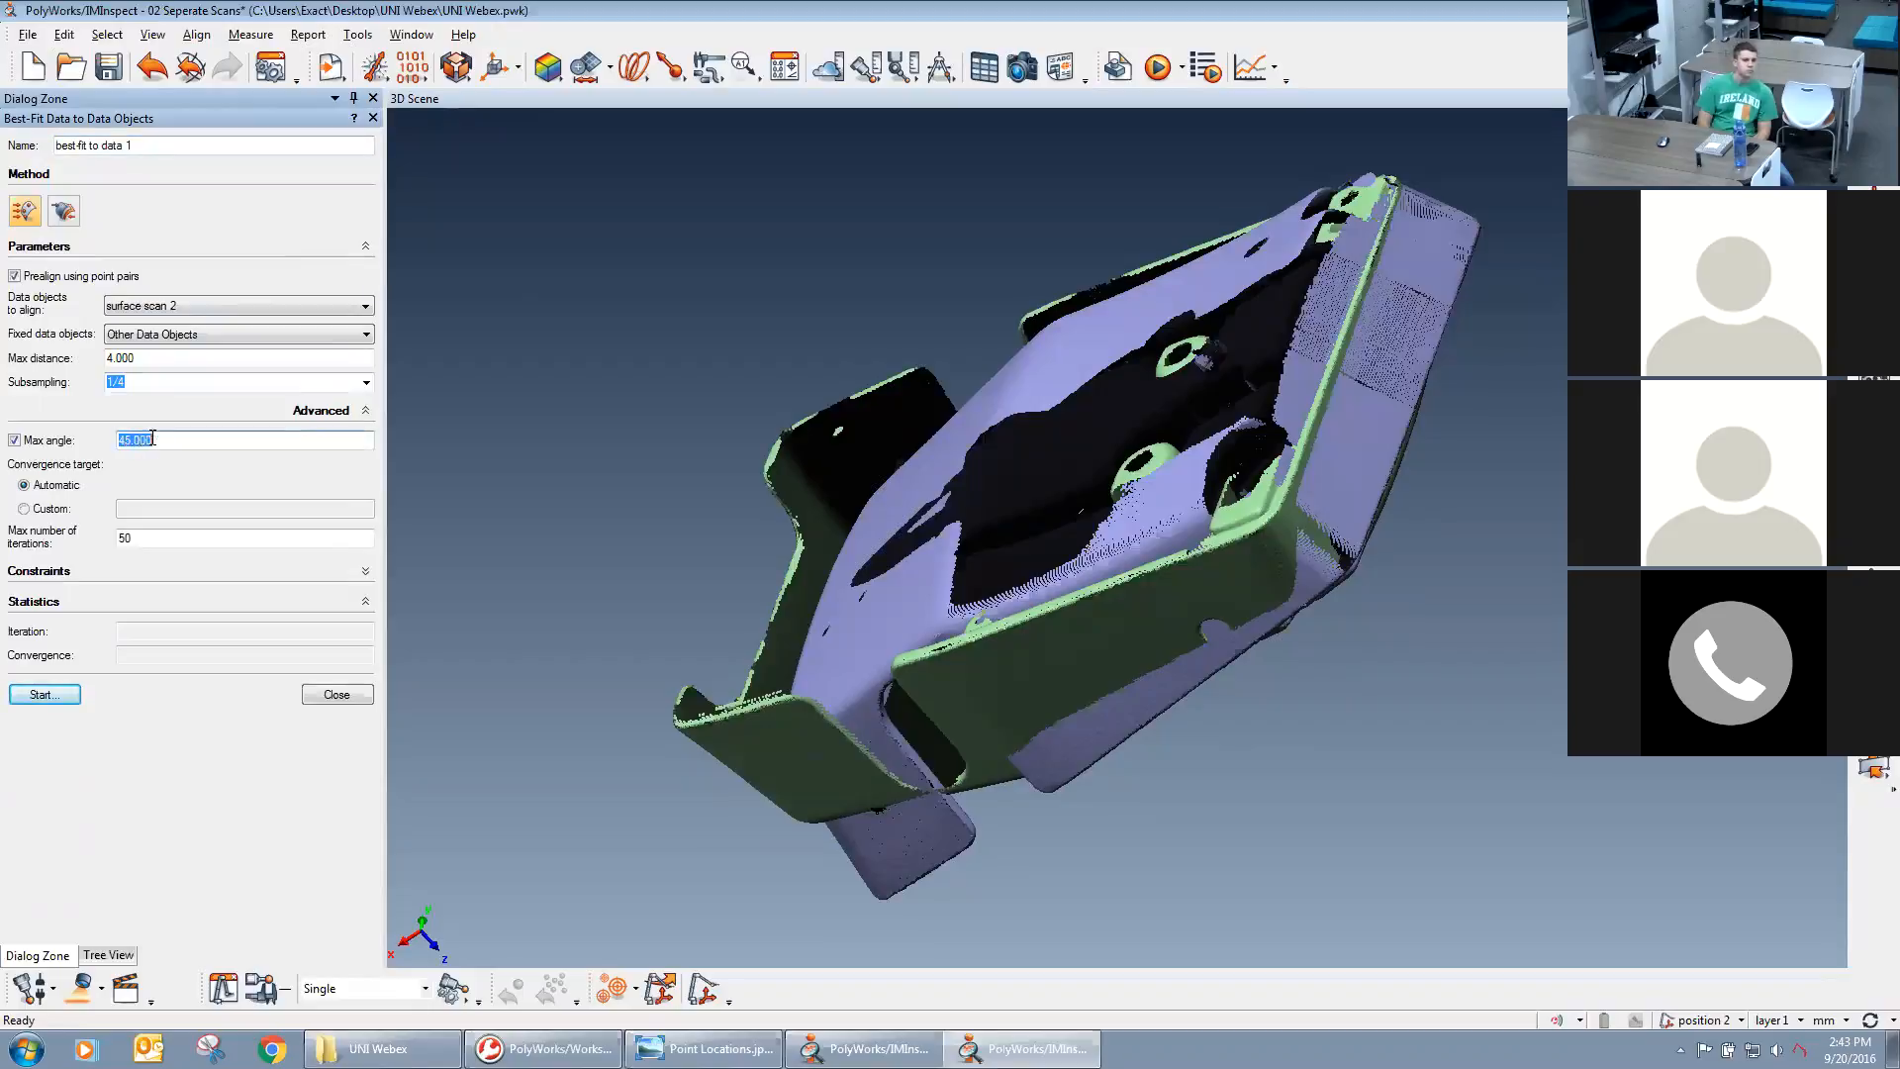
{"action": "left_click", "coordinate": [148, 439]}
{"action": "left_click", "coordinate": [41, 694]}
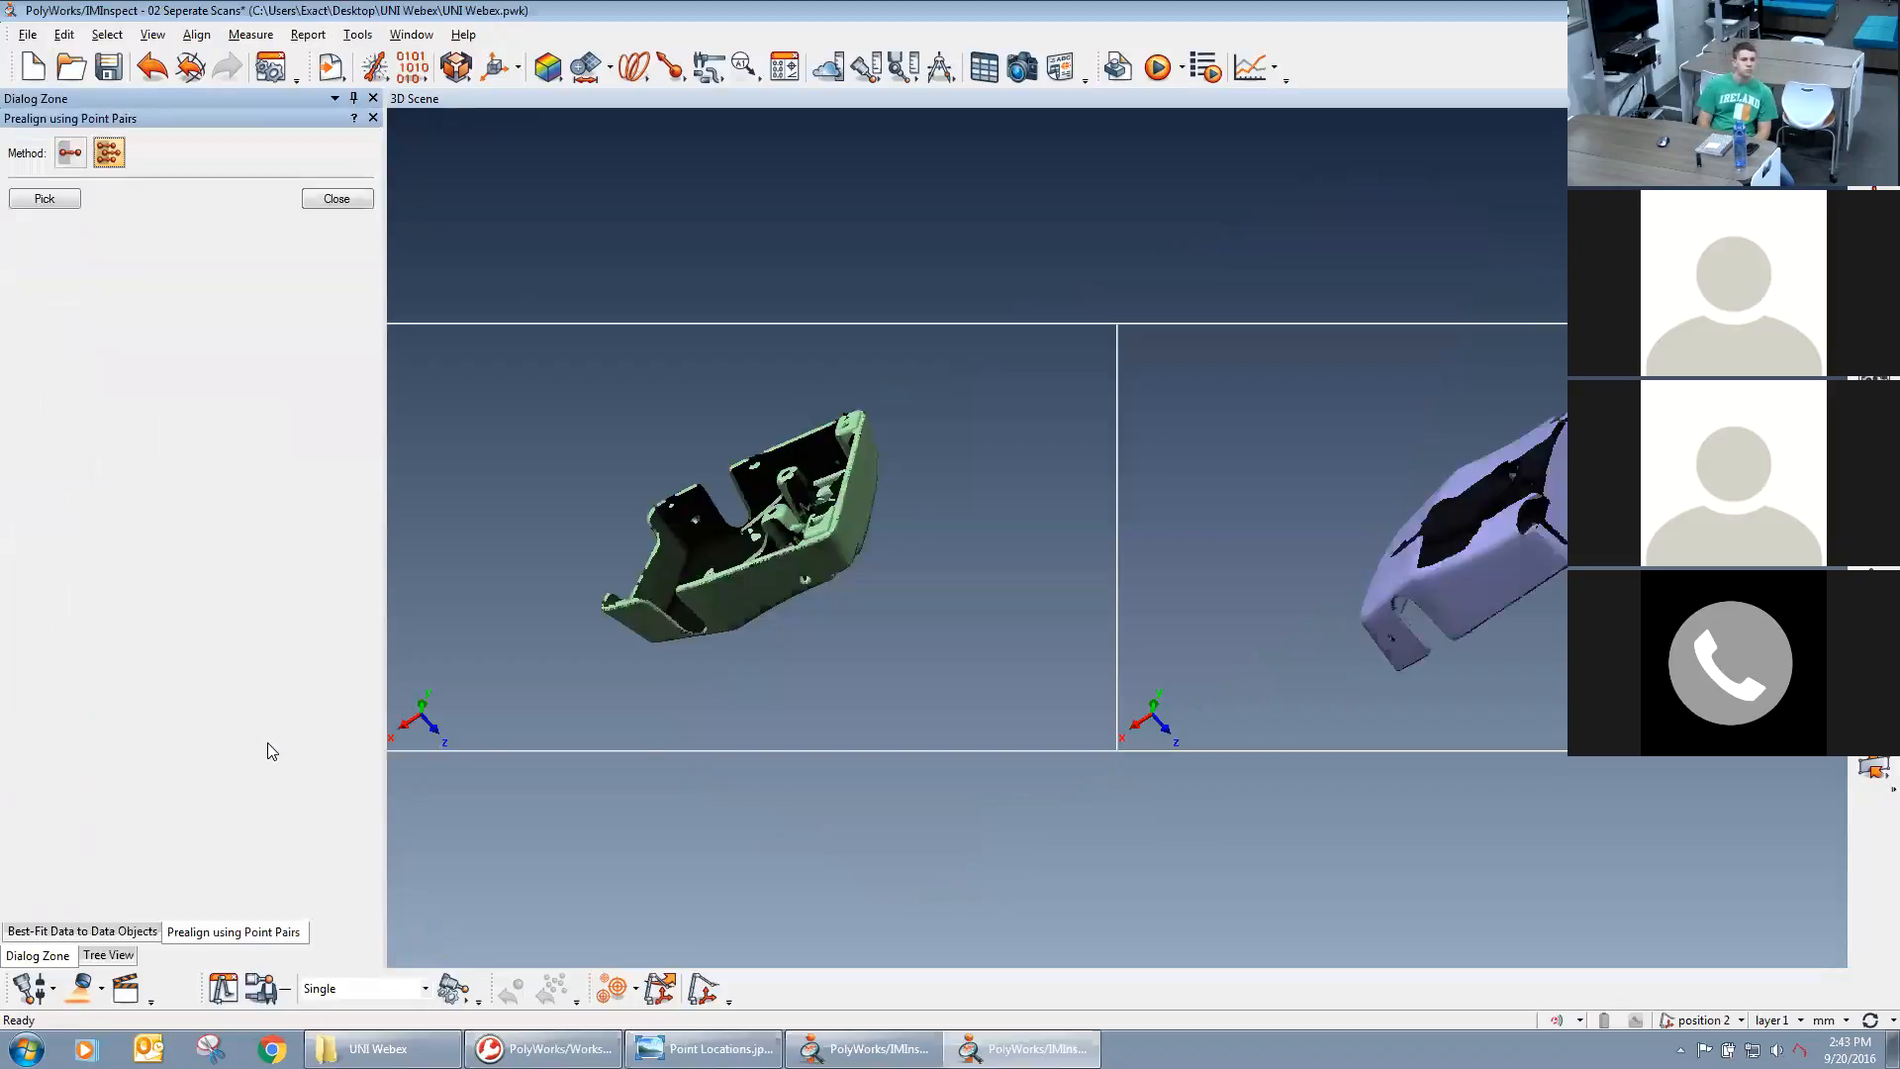
Prealign the scans with three matching point pairs on the outer face: two narrow-end corners and one beside a hole near the opposite end.
{"action": "left_click_drag", "start_coordinate": [754, 617], "coordinate": [804, 683]}
{"action": "left_click_drag", "start_coordinate": [772, 607], "coordinate": [1490, 515]}
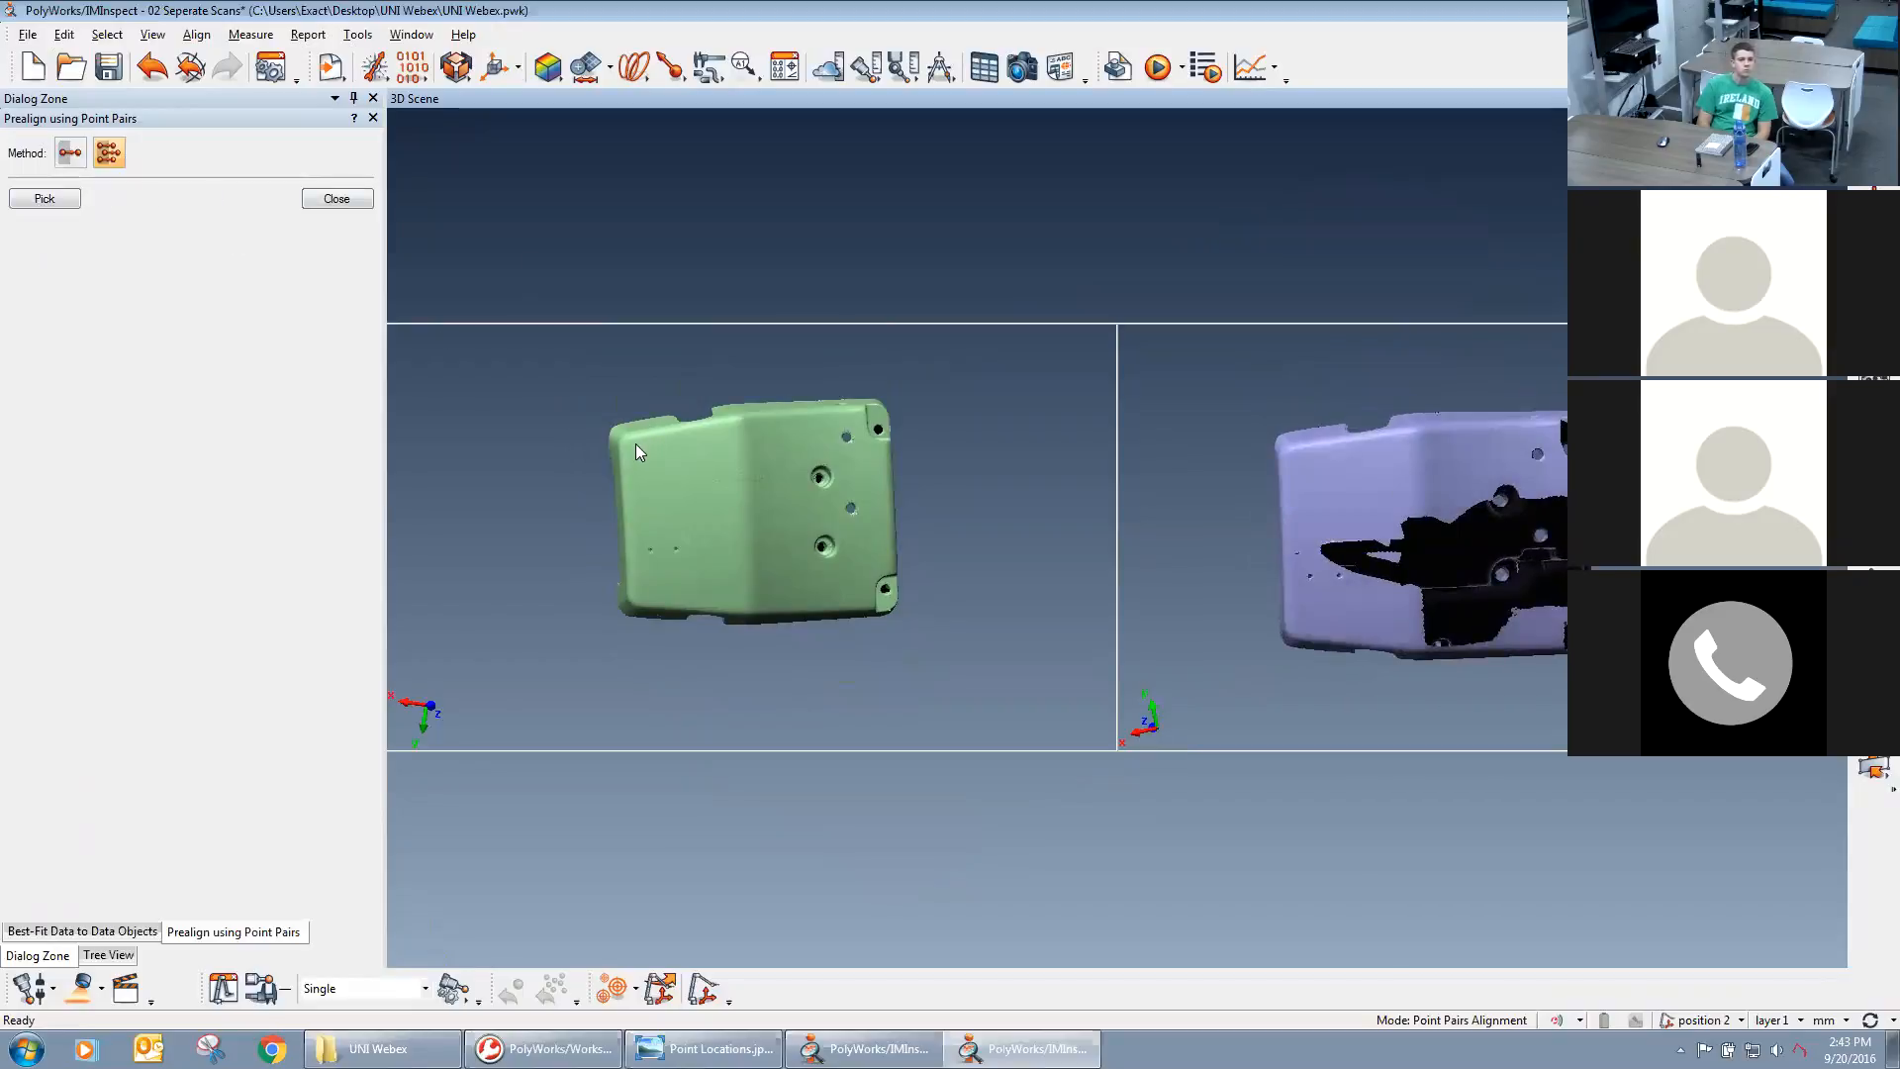
{"action": "left_click", "coordinate": [45, 199]}
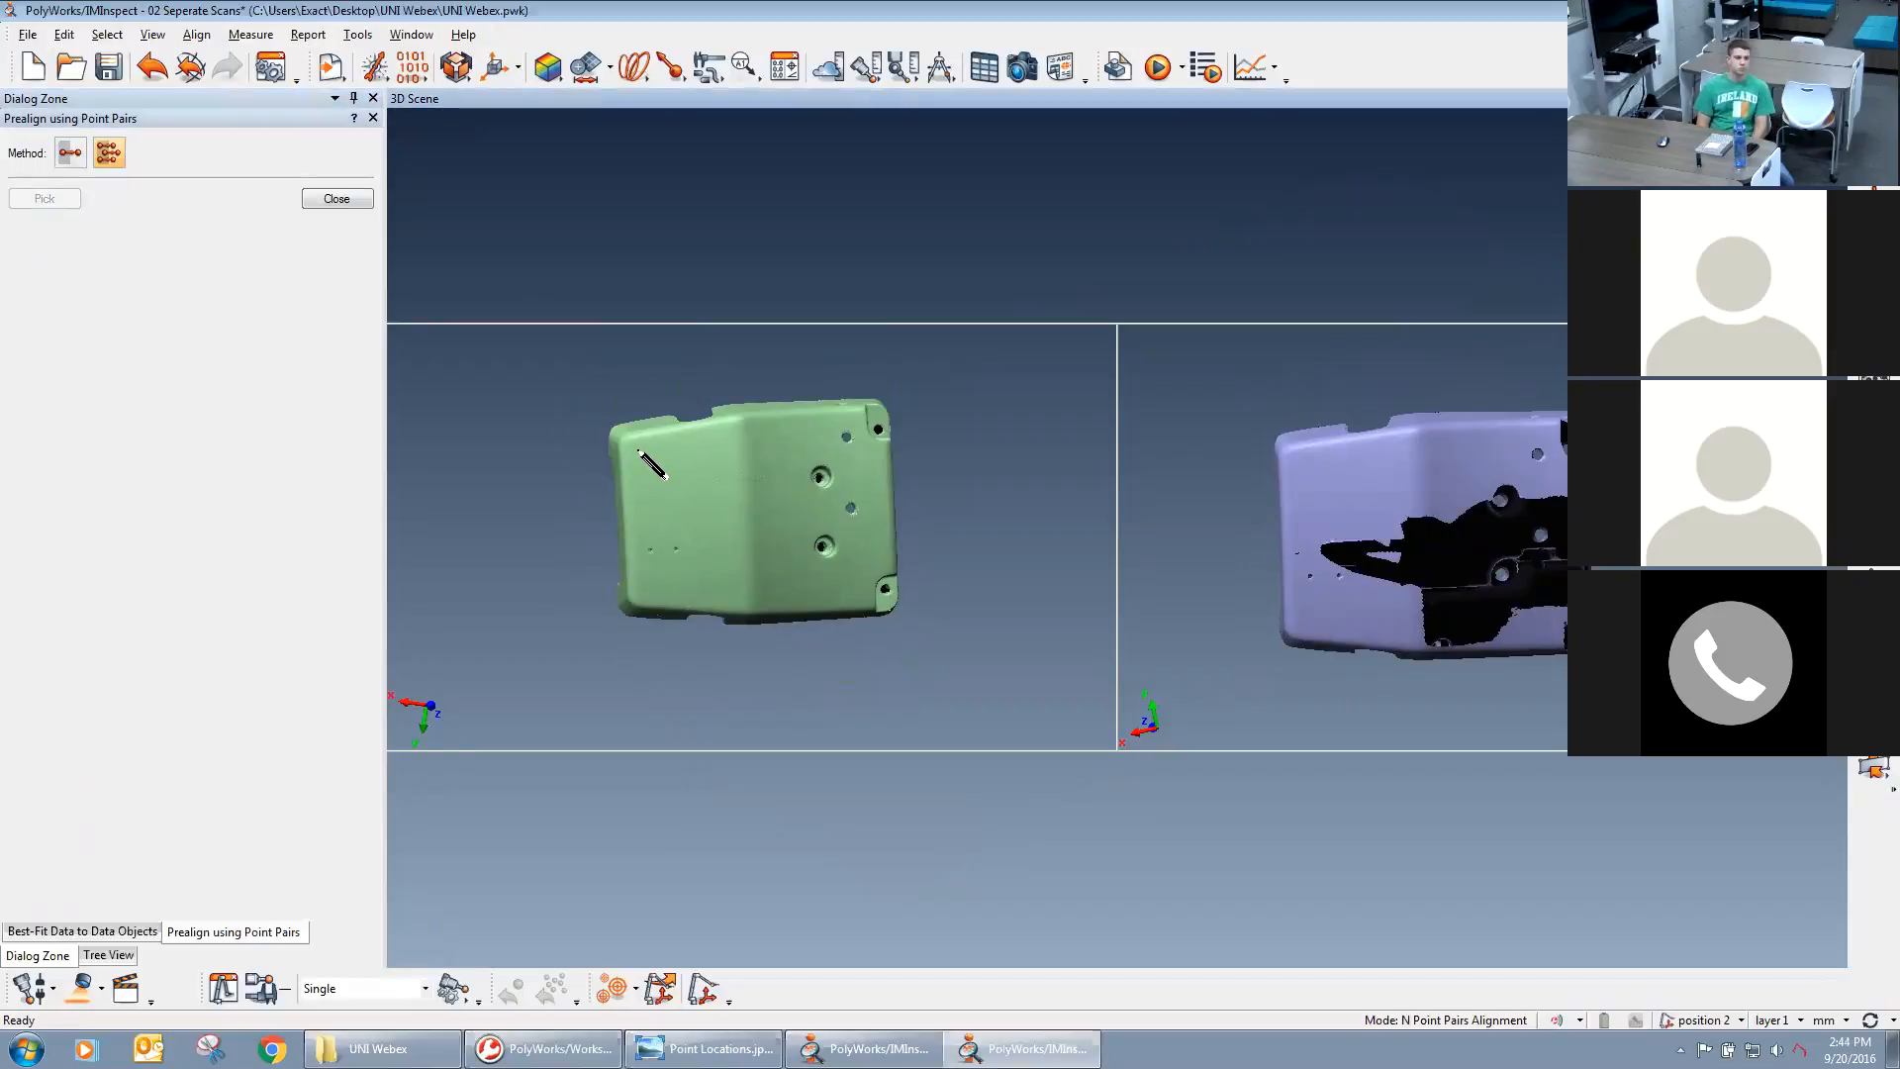
{"action": "left_click", "coordinate": [634, 449]}
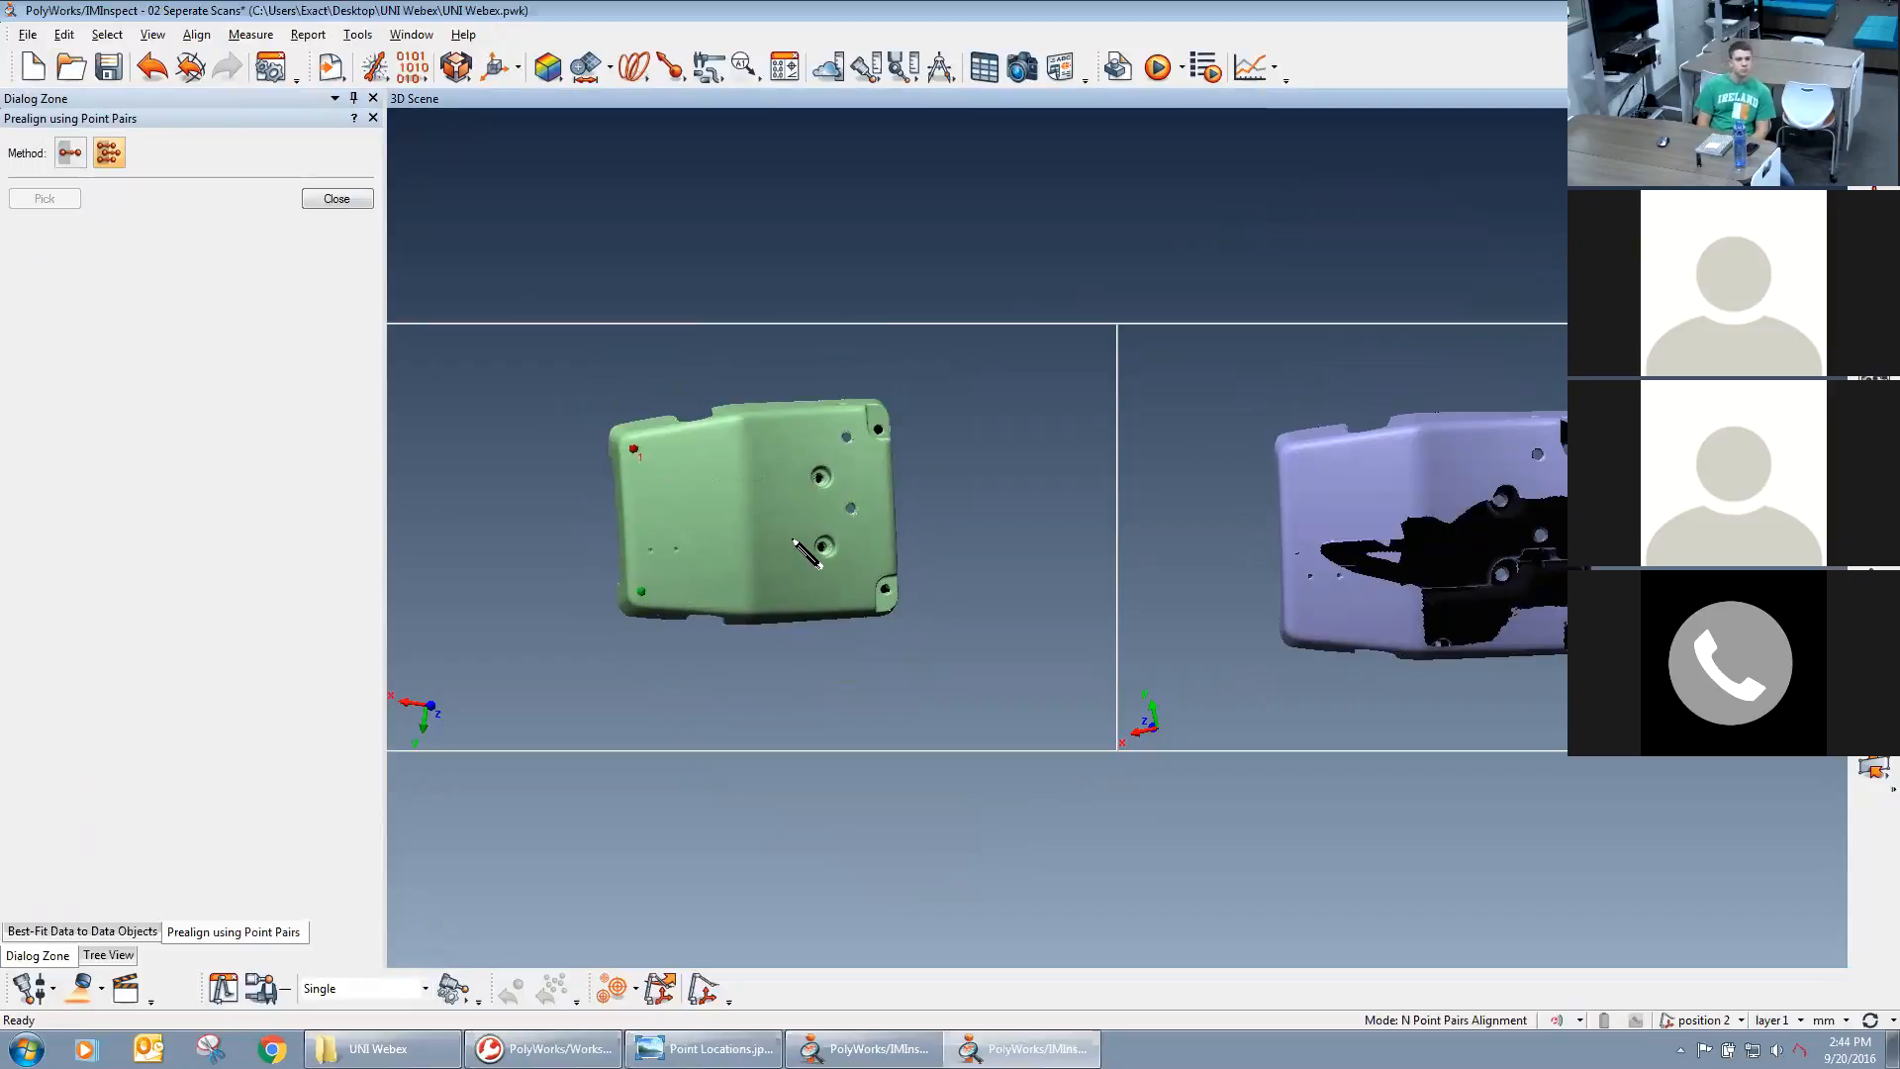
{"action": "left_click", "coordinate": [834, 439]}
{"action": "left_click", "coordinate": [1296, 457]}
{"action": "left_click", "coordinate": [1298, 625]}
{"action": "left_click", "coordinate": [1522, 454]}
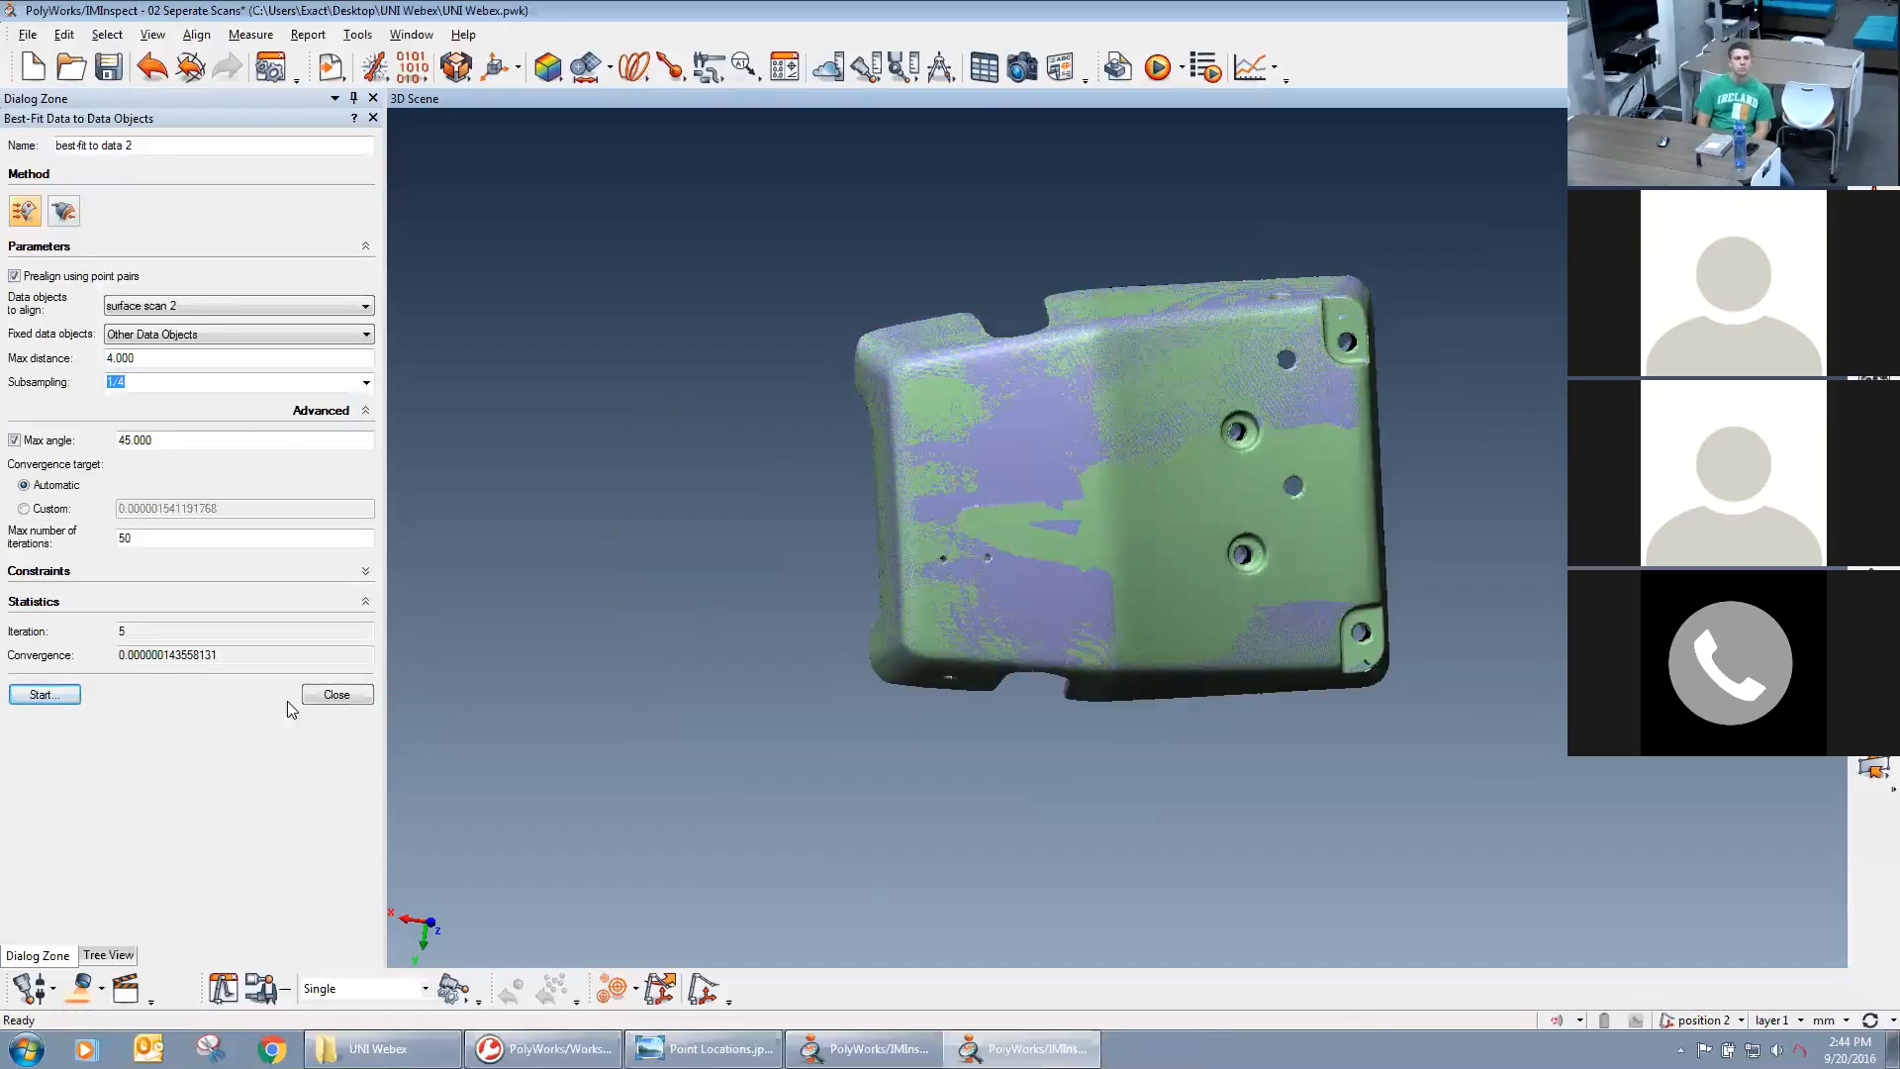
Check the iteration count and convergence value in the best-fit alignment's statistics.
{"action": "double_click", "coordinate": [118, 633]}
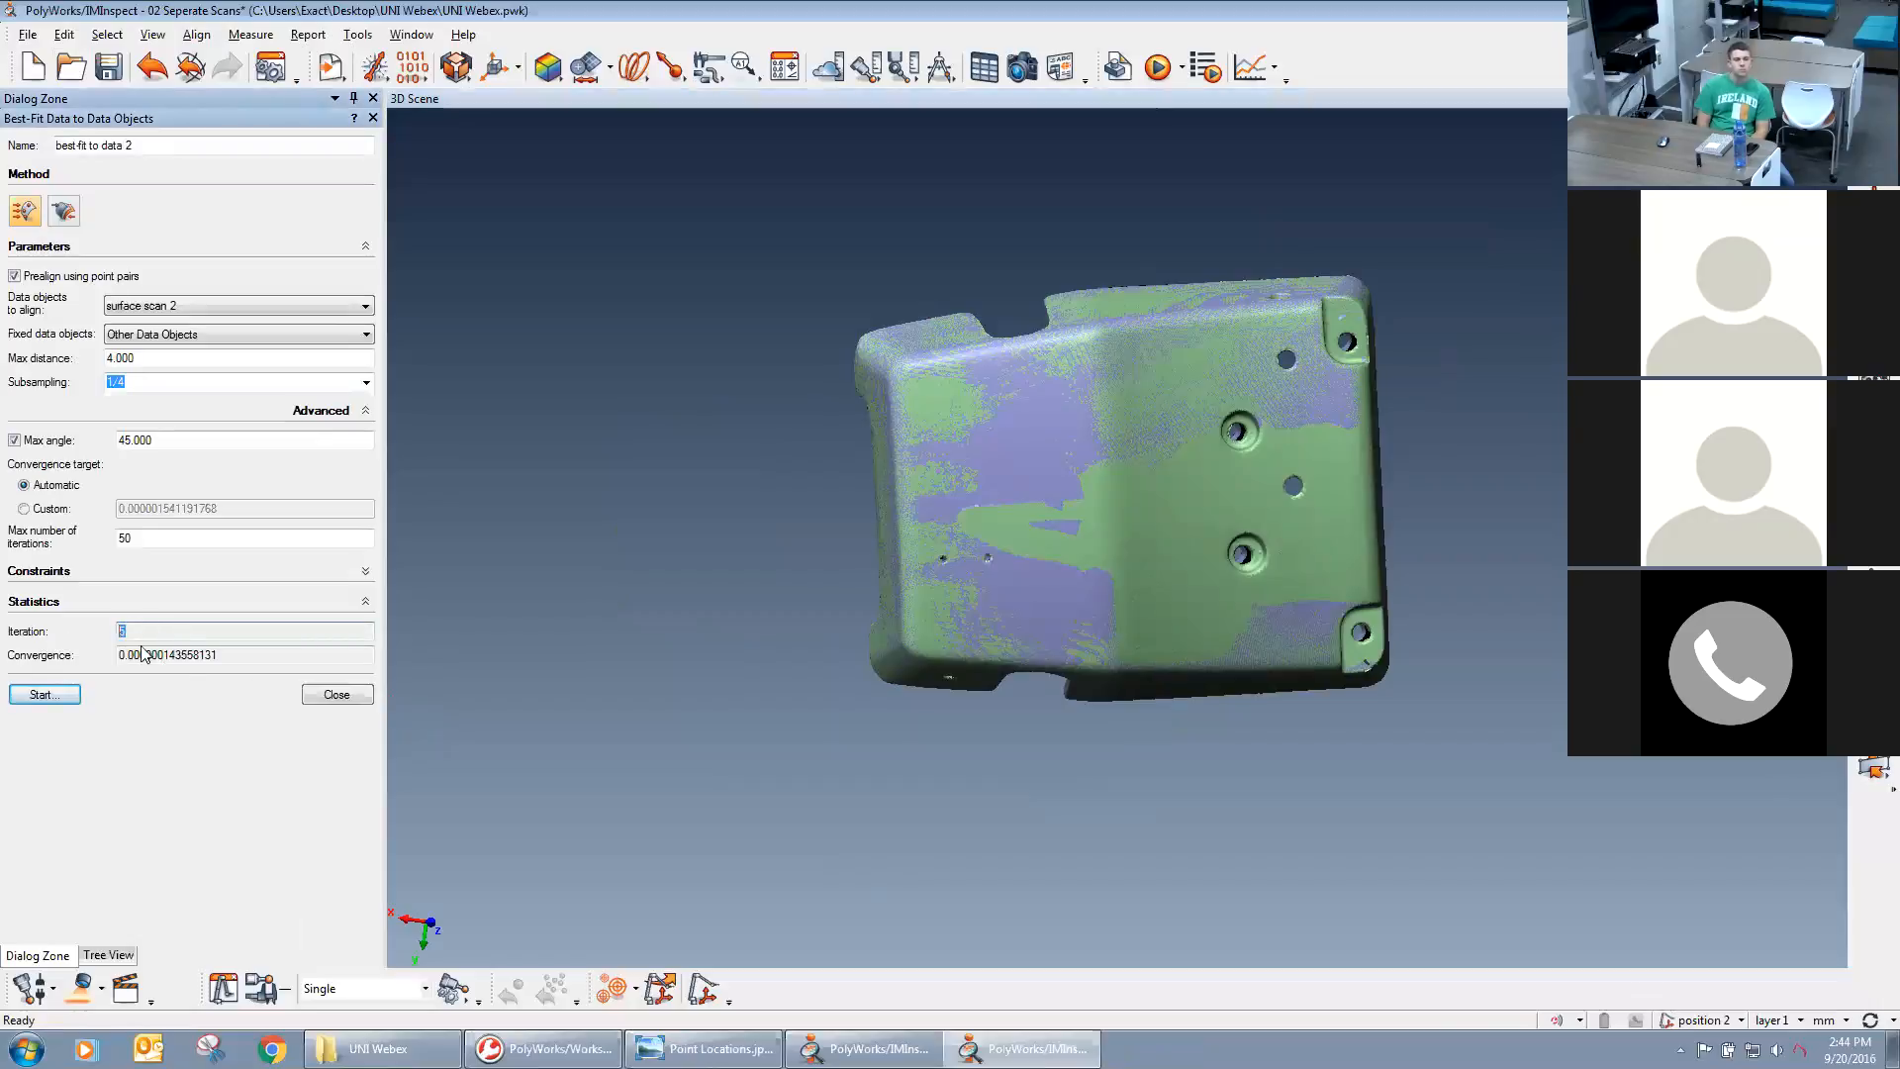
{"action": "left_click_drag", "start_coordinate": [118, 656], "coordinate": [225, 657]}
{"action": "left_click", "coordinate": [172, 656]}
{"action": "key", "text": "End"}
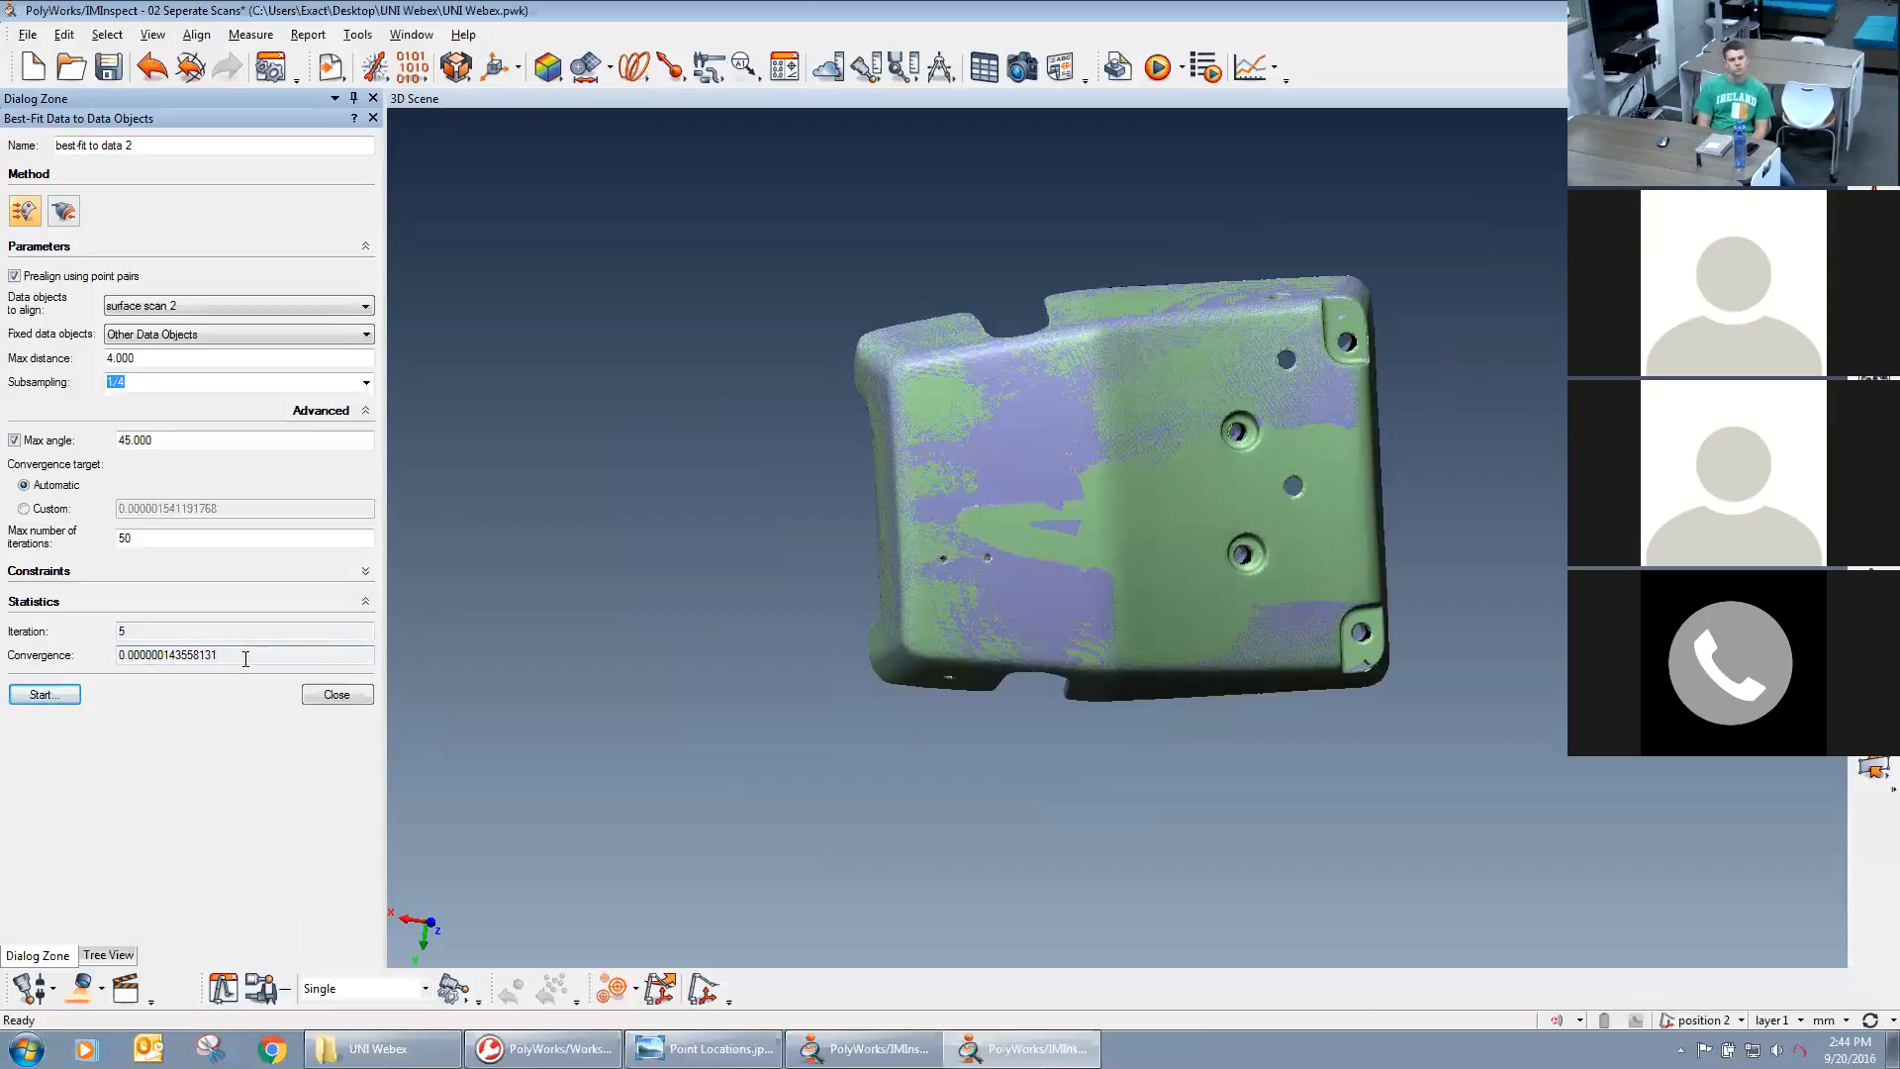
Inspect how the two aligned scans overlap across the casting's outer surface and around its holes, and close the alignment settings.
{"action": "right_click_drag", "start_coordinate": [987, 441], "coordinate": [980, 532]}
{"action": "middle_click_drag", "start_coordinate": [980, 531], "coordinate": [990, 534]}
{"action": "scroll", "coordinate": [1024, 564], "scroll_direction": "up", "scroll_amount": 2}
{"action": "left_click_drag", "start_coordinate": [1020, 554], "coordinate": [958, 568]}
{"action": "mouse_move", "coordinate": [1150, 622]}
{"action": "left_mouse_down"}
{"action": "mouse_move", "coordinate": [1152, 588]}
{"action": "mouse_move", "coordinate": [1139, 629]}
{"action": "mouse_move", "coordinate": [1162, 620]}
{"action": "left_mouse_up"}
{"action": "scroll", "coordinate": [1174, 584], "scroll_direction": "up", "scroll_amount": 3}
{"action": "left_click_drag", "start_coordinate": [1188, 822], "coordinate": [1155, 650]}
{"action": "scroll", "coordinate": [1171, 627], "scroll_direction": "down", "scroll_amount": 3}
{"action": "left_click_drag", "start_coordinate": [1193, 489], "coordinate": [1292, 557]}
{"action": "scroll", "coordinate": [1218, 472], "scroll_direction": "up", "scroll_amount": 5}
{"action": "left_click_drag", "start_coordinate": [1219, 472], "coordinate": [1165, 452]}
{"action": "middle_click_drag", "start_coordinate": [1165, 452], "coordinate": [1175, 553]}
{"action": "scroll", "coordinate": [1176, 633], "scroll_direction": "down", "scroll_amount": 4}
{"action": "scroll", "coordinate": [1175, 552], "scroll_direction": "down", "scroll_amount": 2}
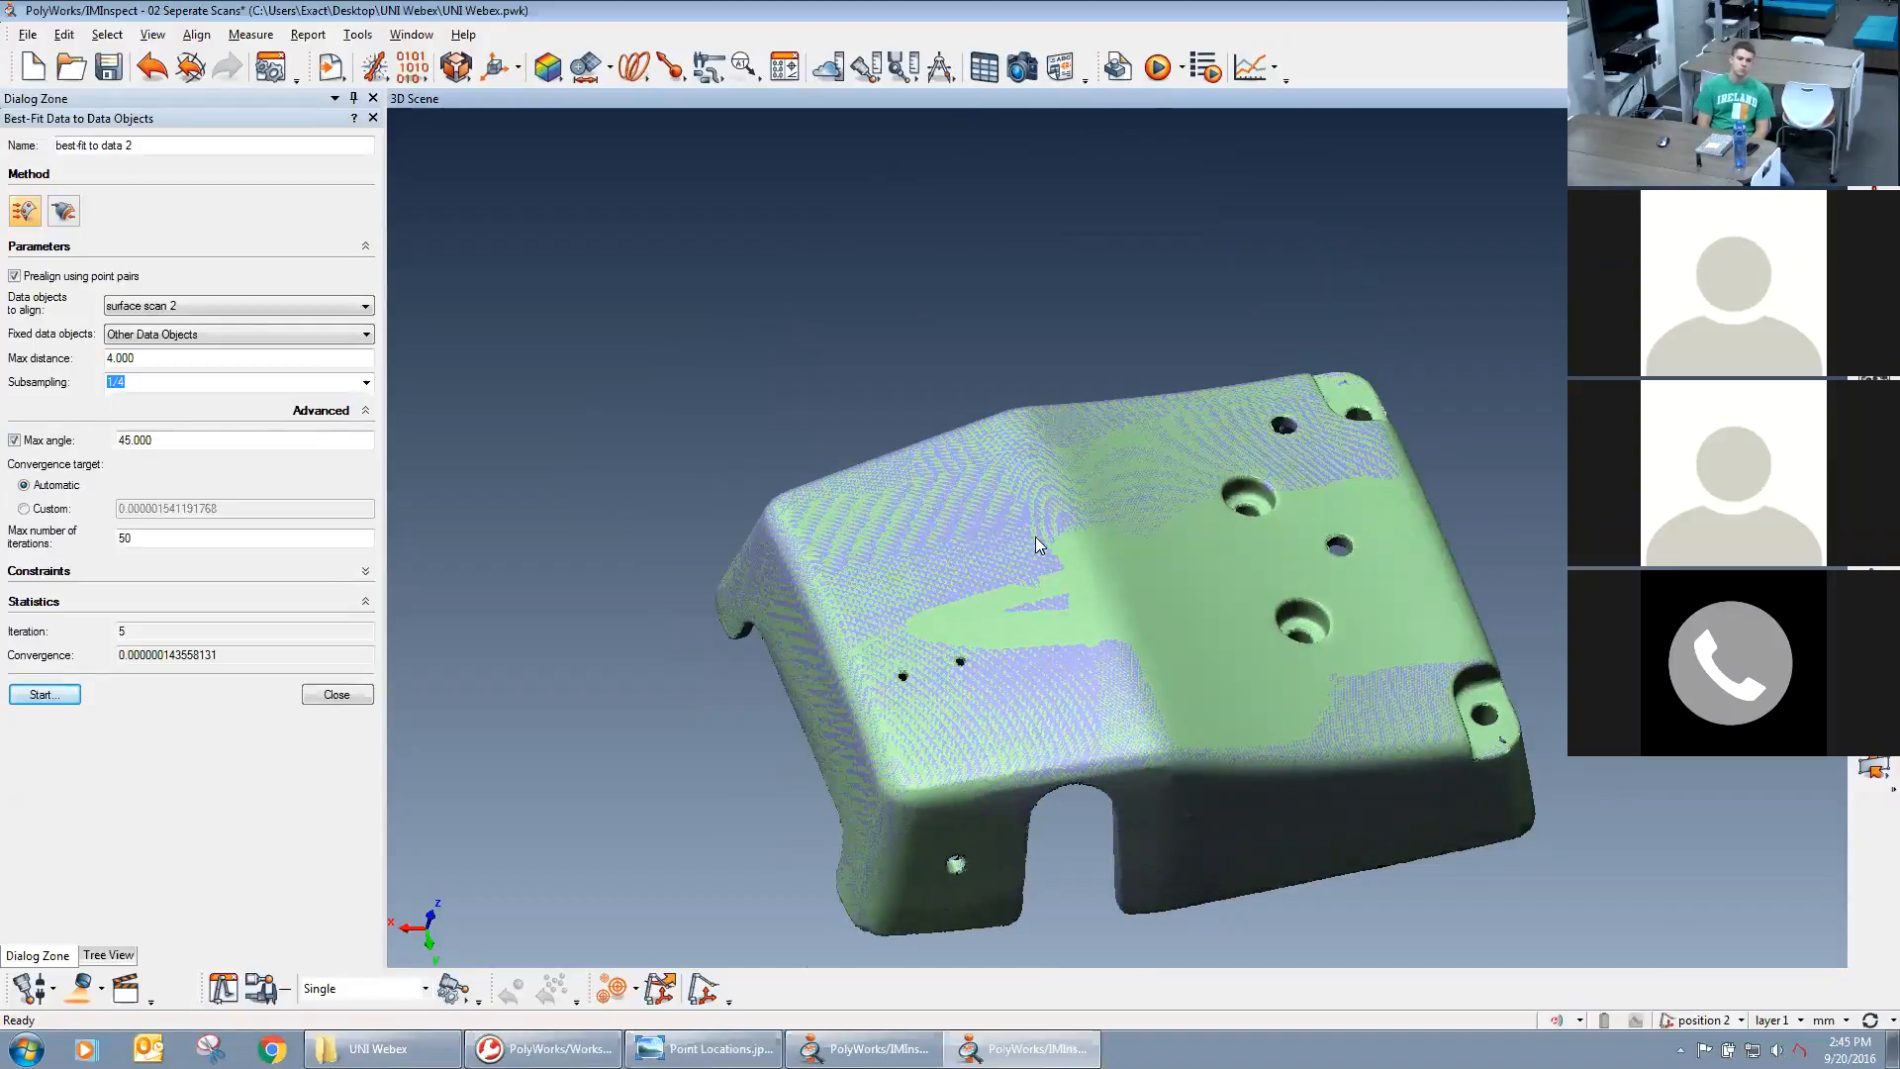
{"action": "middle_click_drag", "start_coordinate": [1126, 584], "coordinate": [586, 752]}
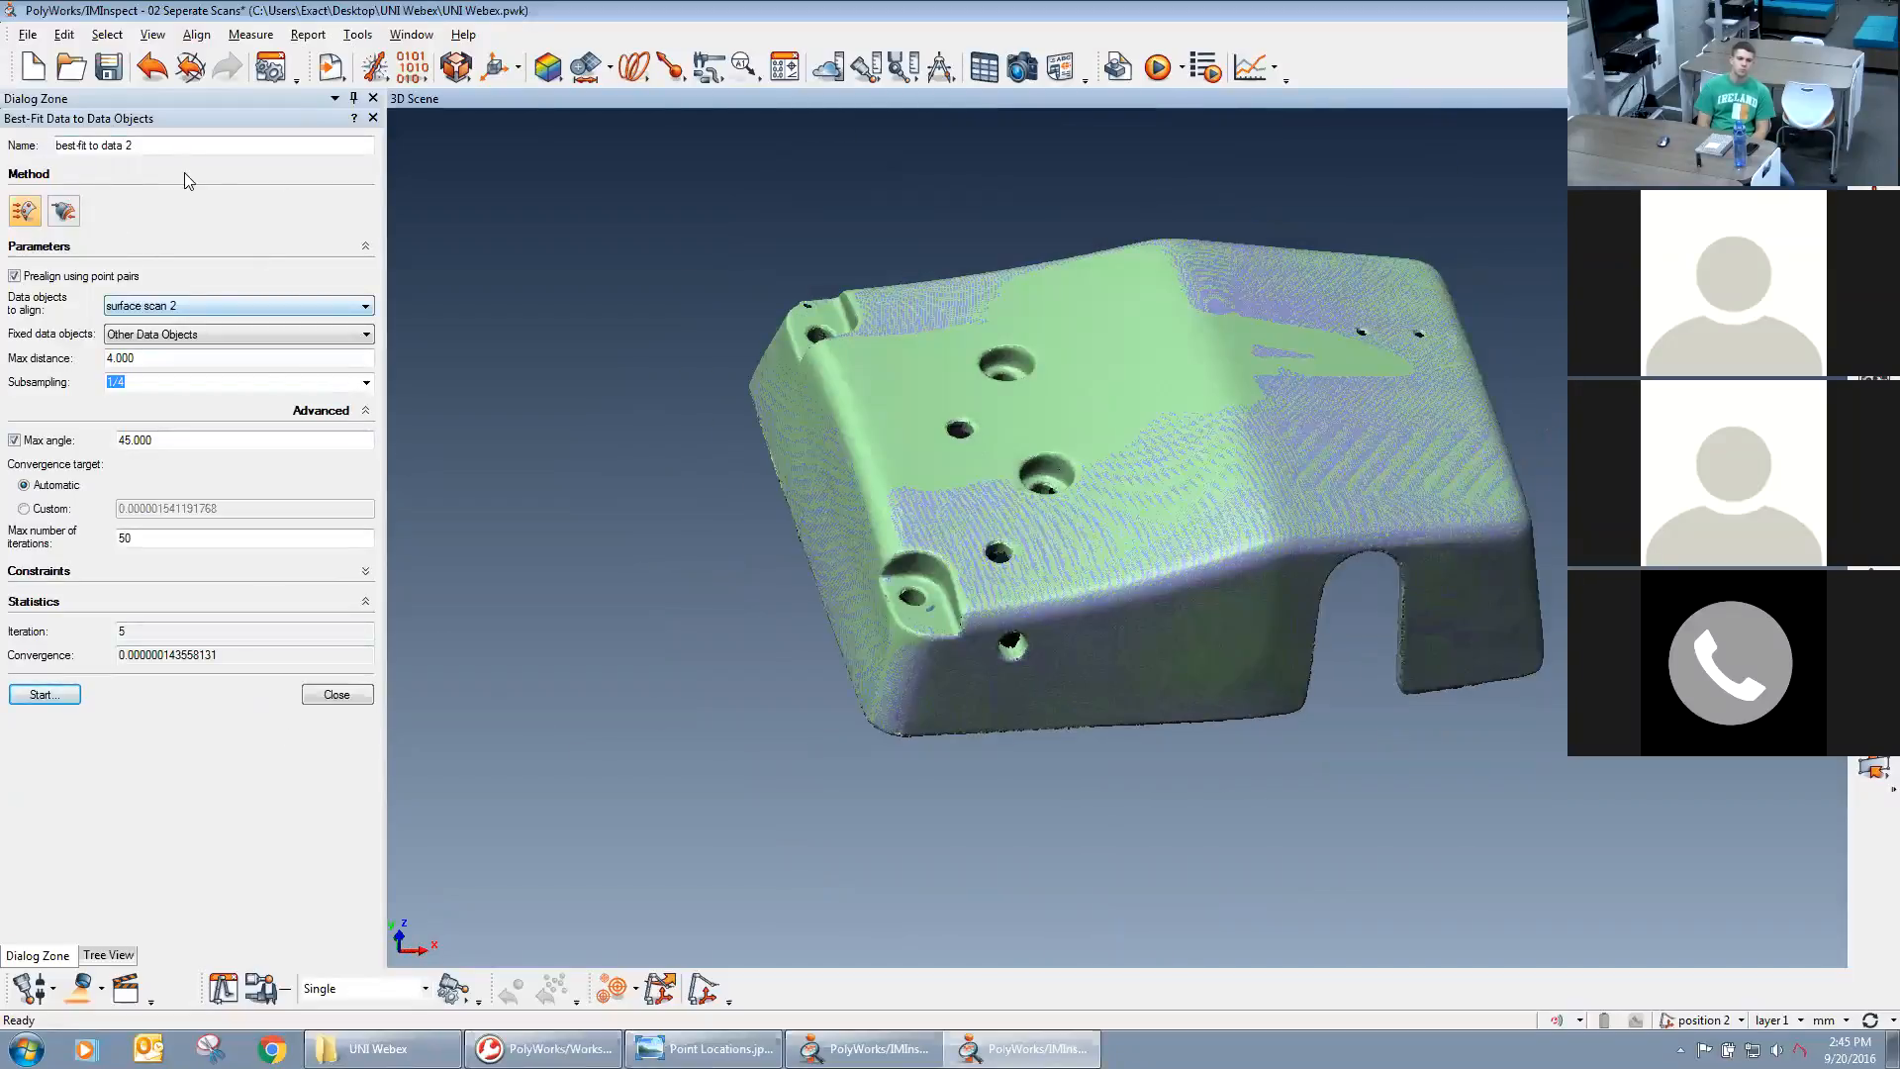
{"action": "left_click", "coordinate": [350, 693]}
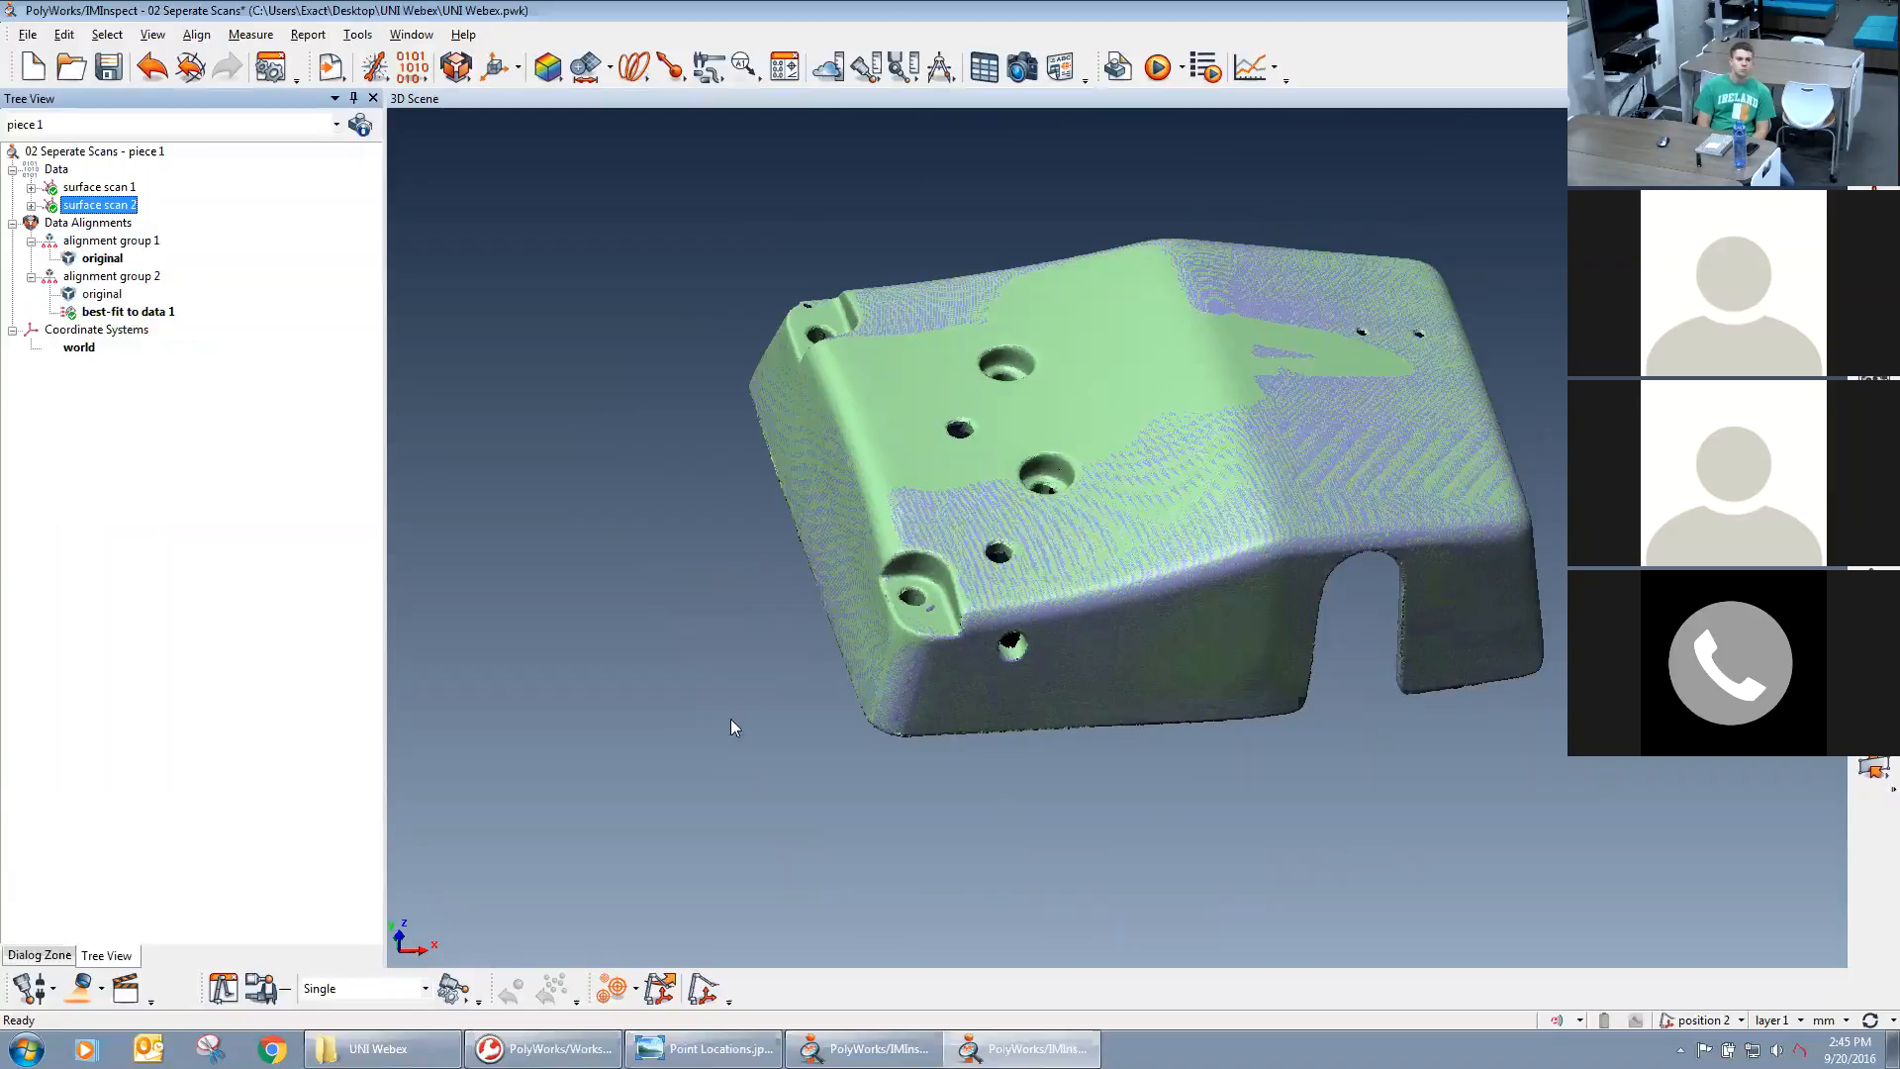
Select surface scan 1 and surface scan 2 together and open the creation of a polygonal model from them.
{"action": "middle_click_drag", "start_coordinate": [1344, 540], "coordinate": [1289, 560]}
{"action": "left_click_drag", "start_coordinate": [1154, 499], "coordinate": [1171, 535]}
{"action": "middle_click_drag", "start_coordinate": [1139, 417], "coordinate": [1132, 466]}
{"action": "left_click_drag", "start_coordinate": [1184, 500], "coordinate": [1204, 630]}
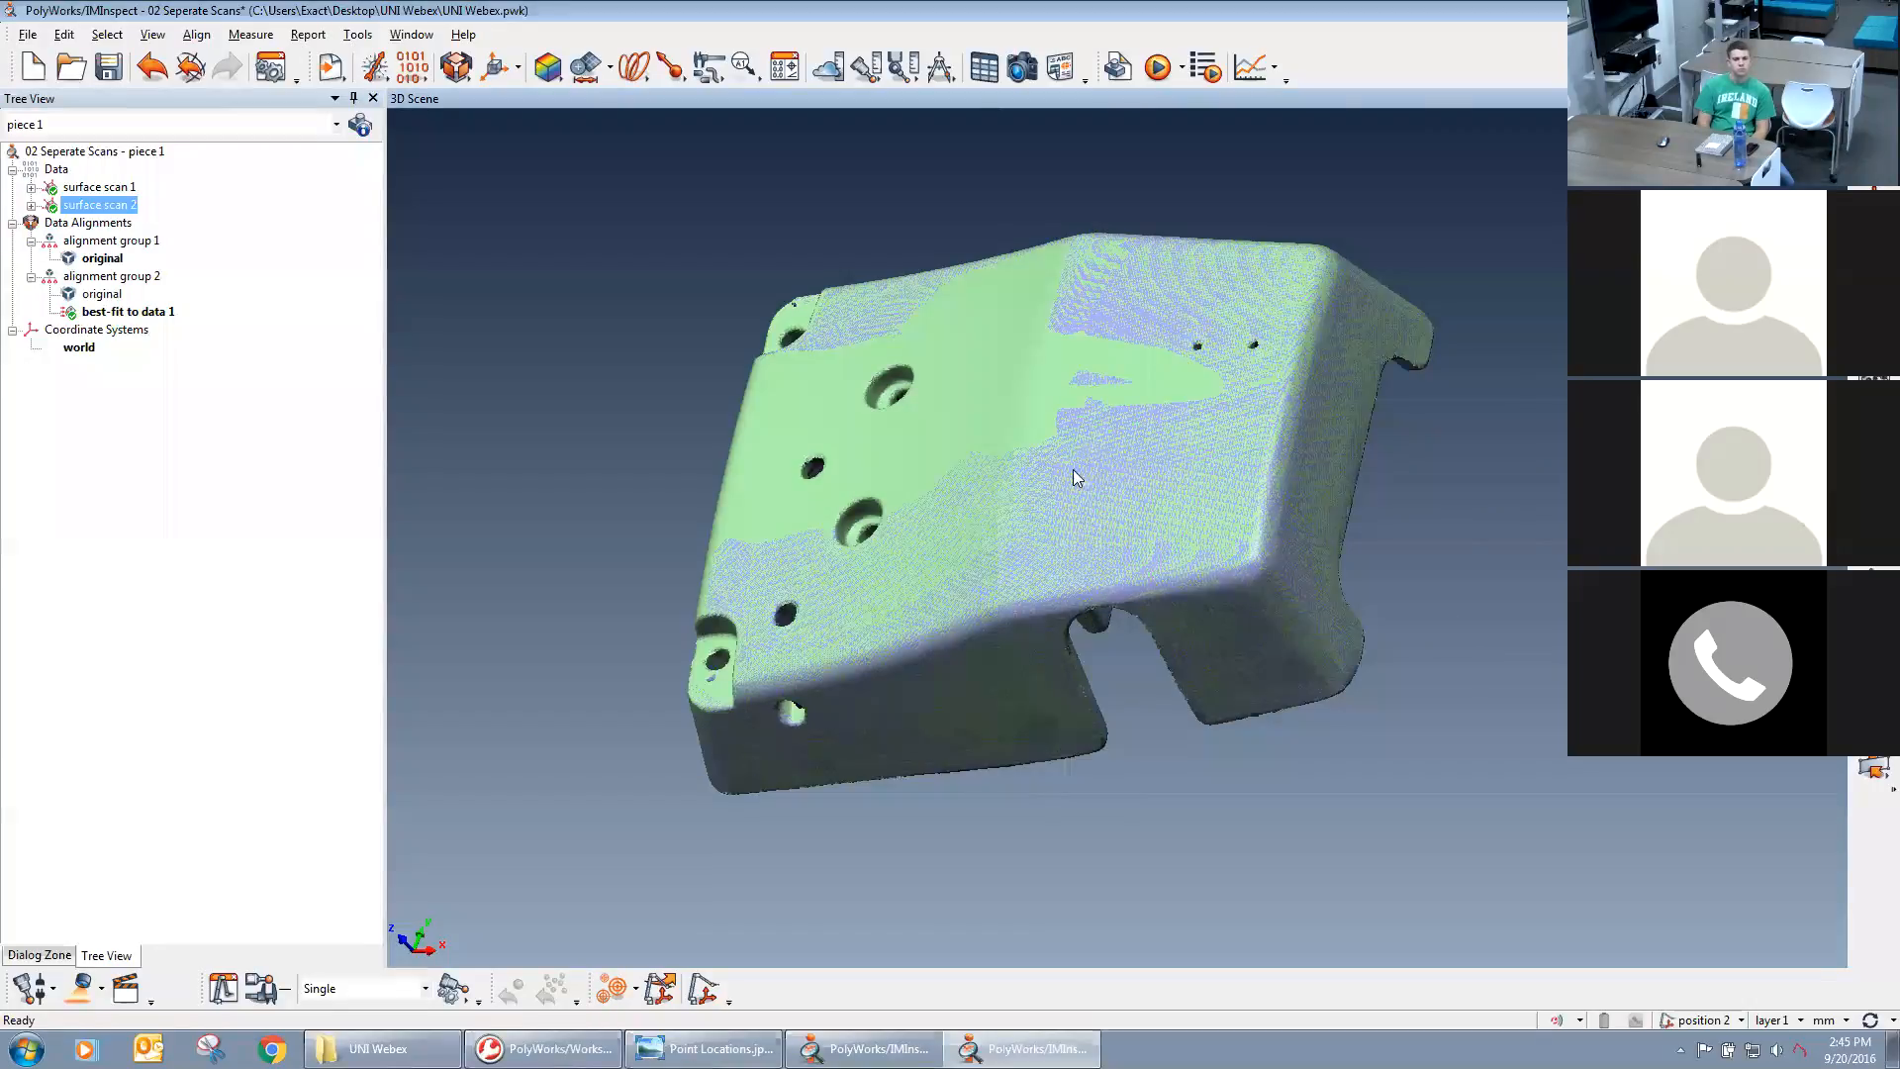
{"action": "left_click", "coordinate": [97, 189]}
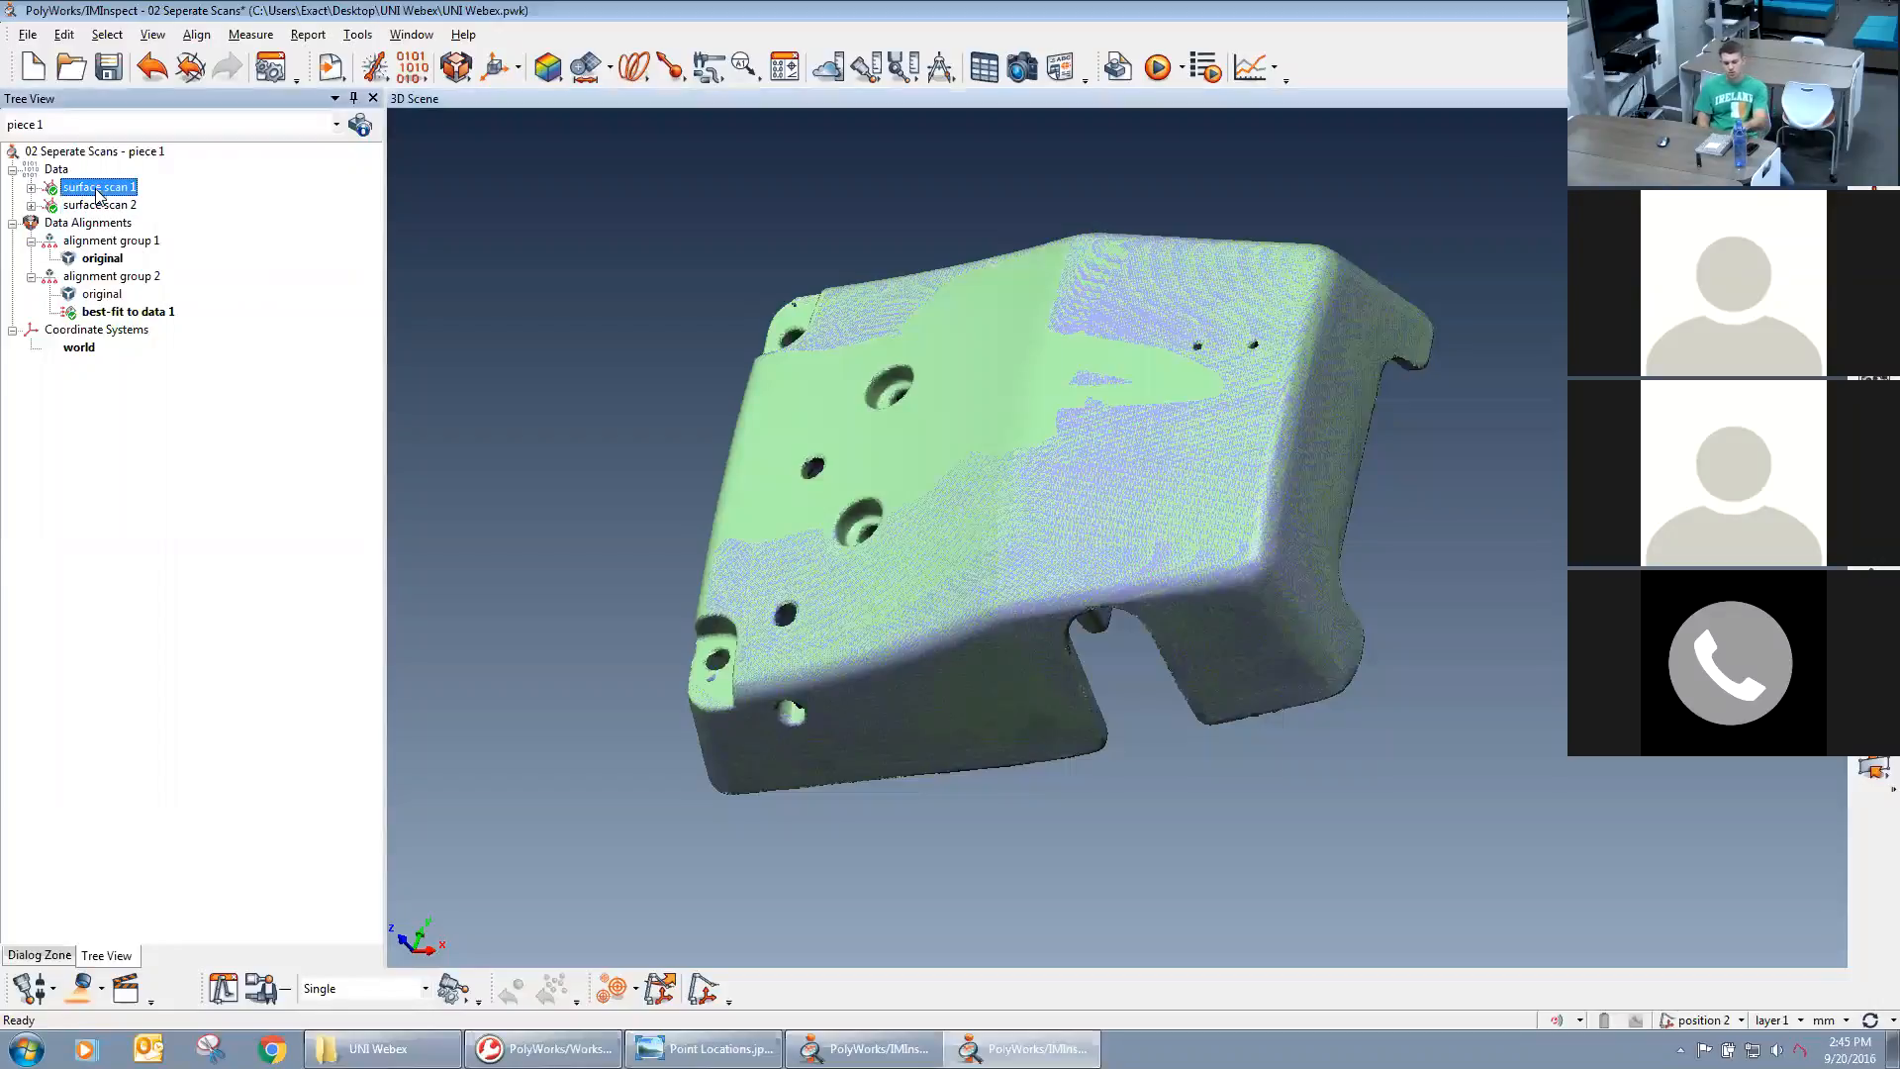
{"action": "left_click", "coordinate": [97, 205], "text": "ctrl"}
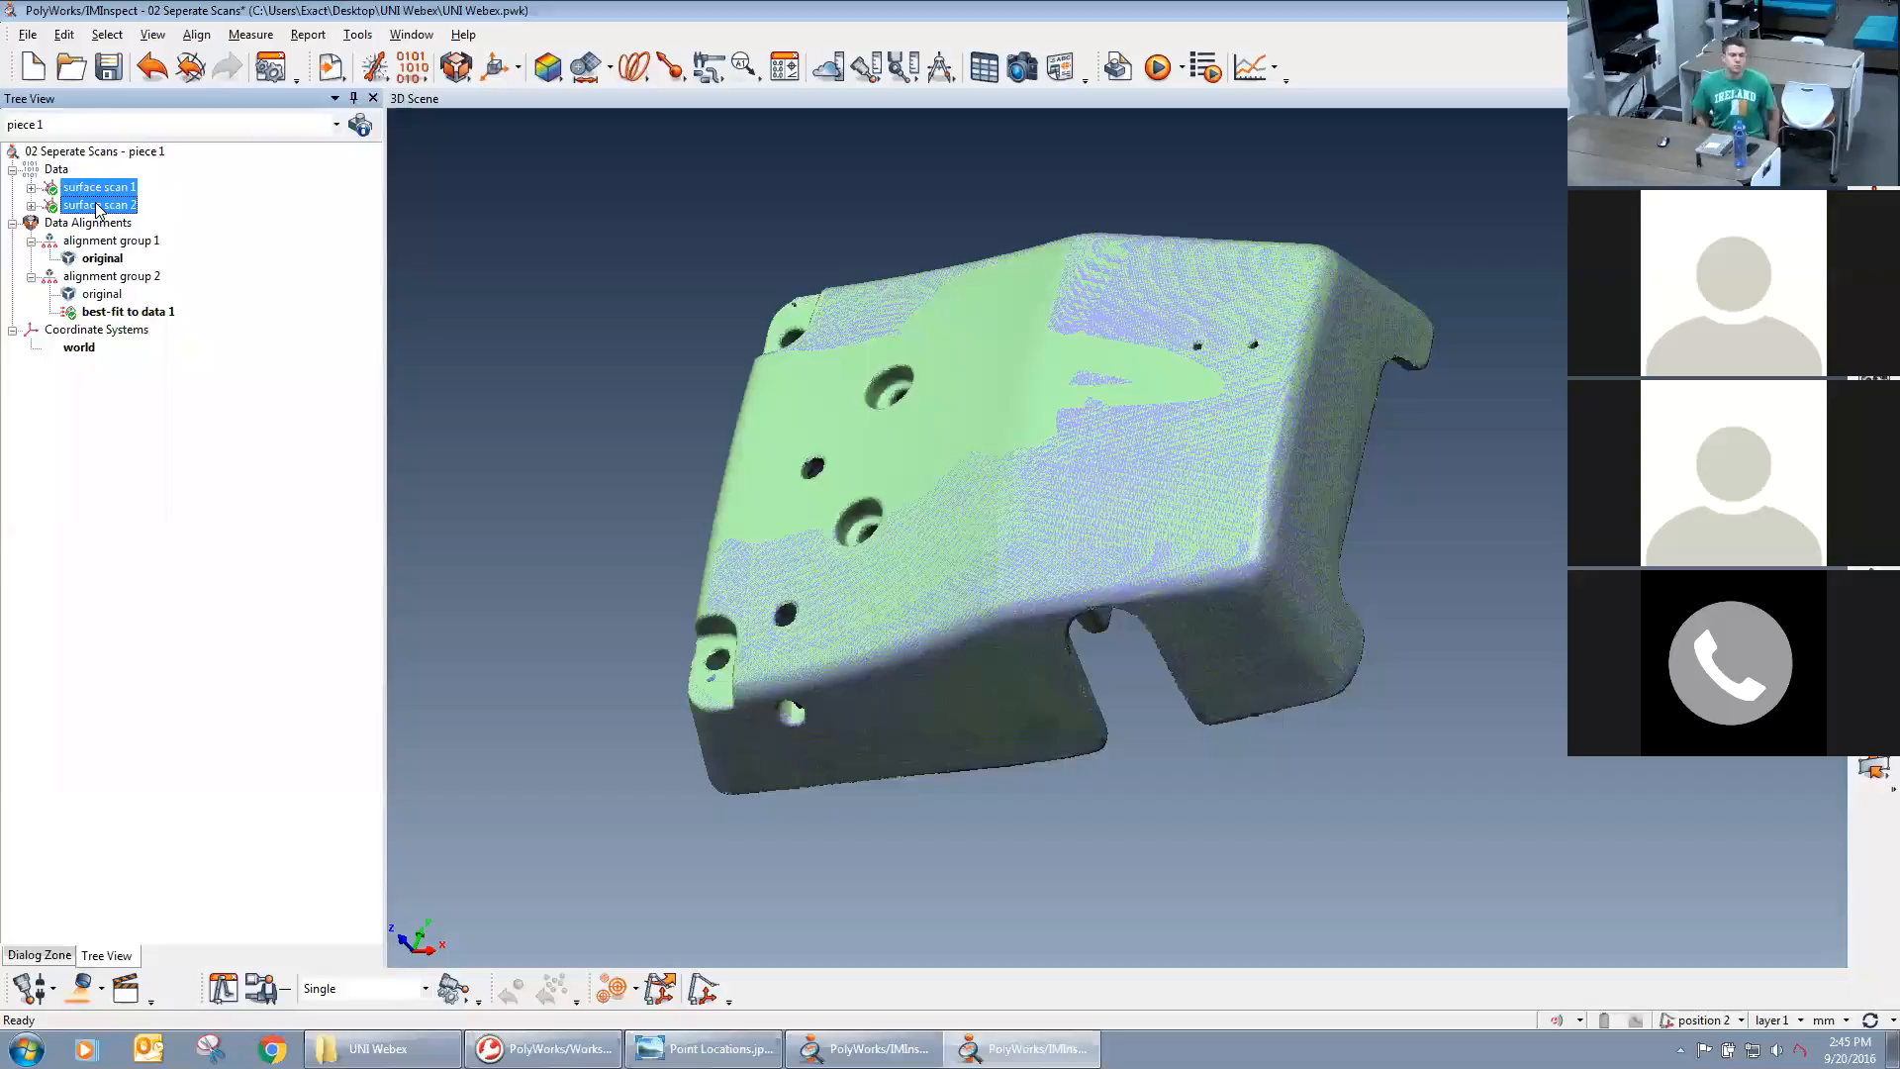
{"action": "right_click", "coordinate": [97, 206]}
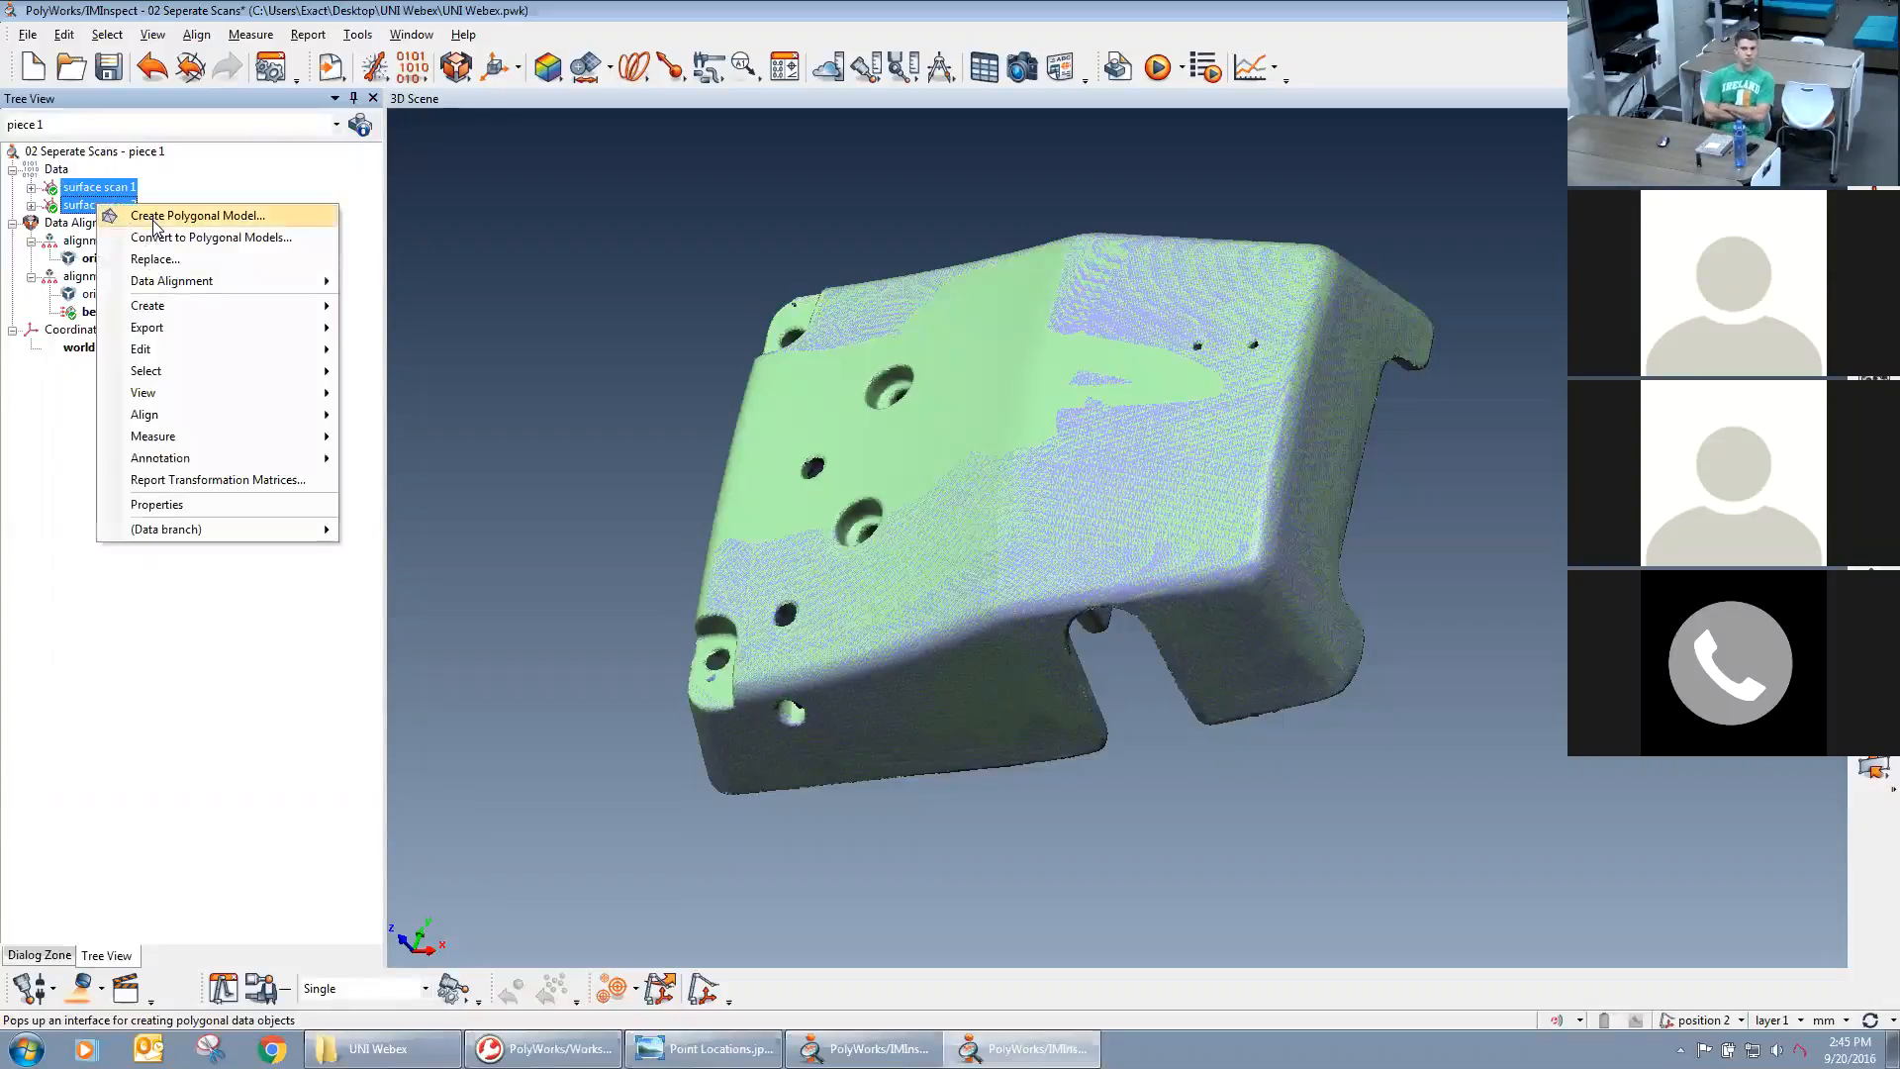
{"action": "left_click", "coordinate": [235, 217]}
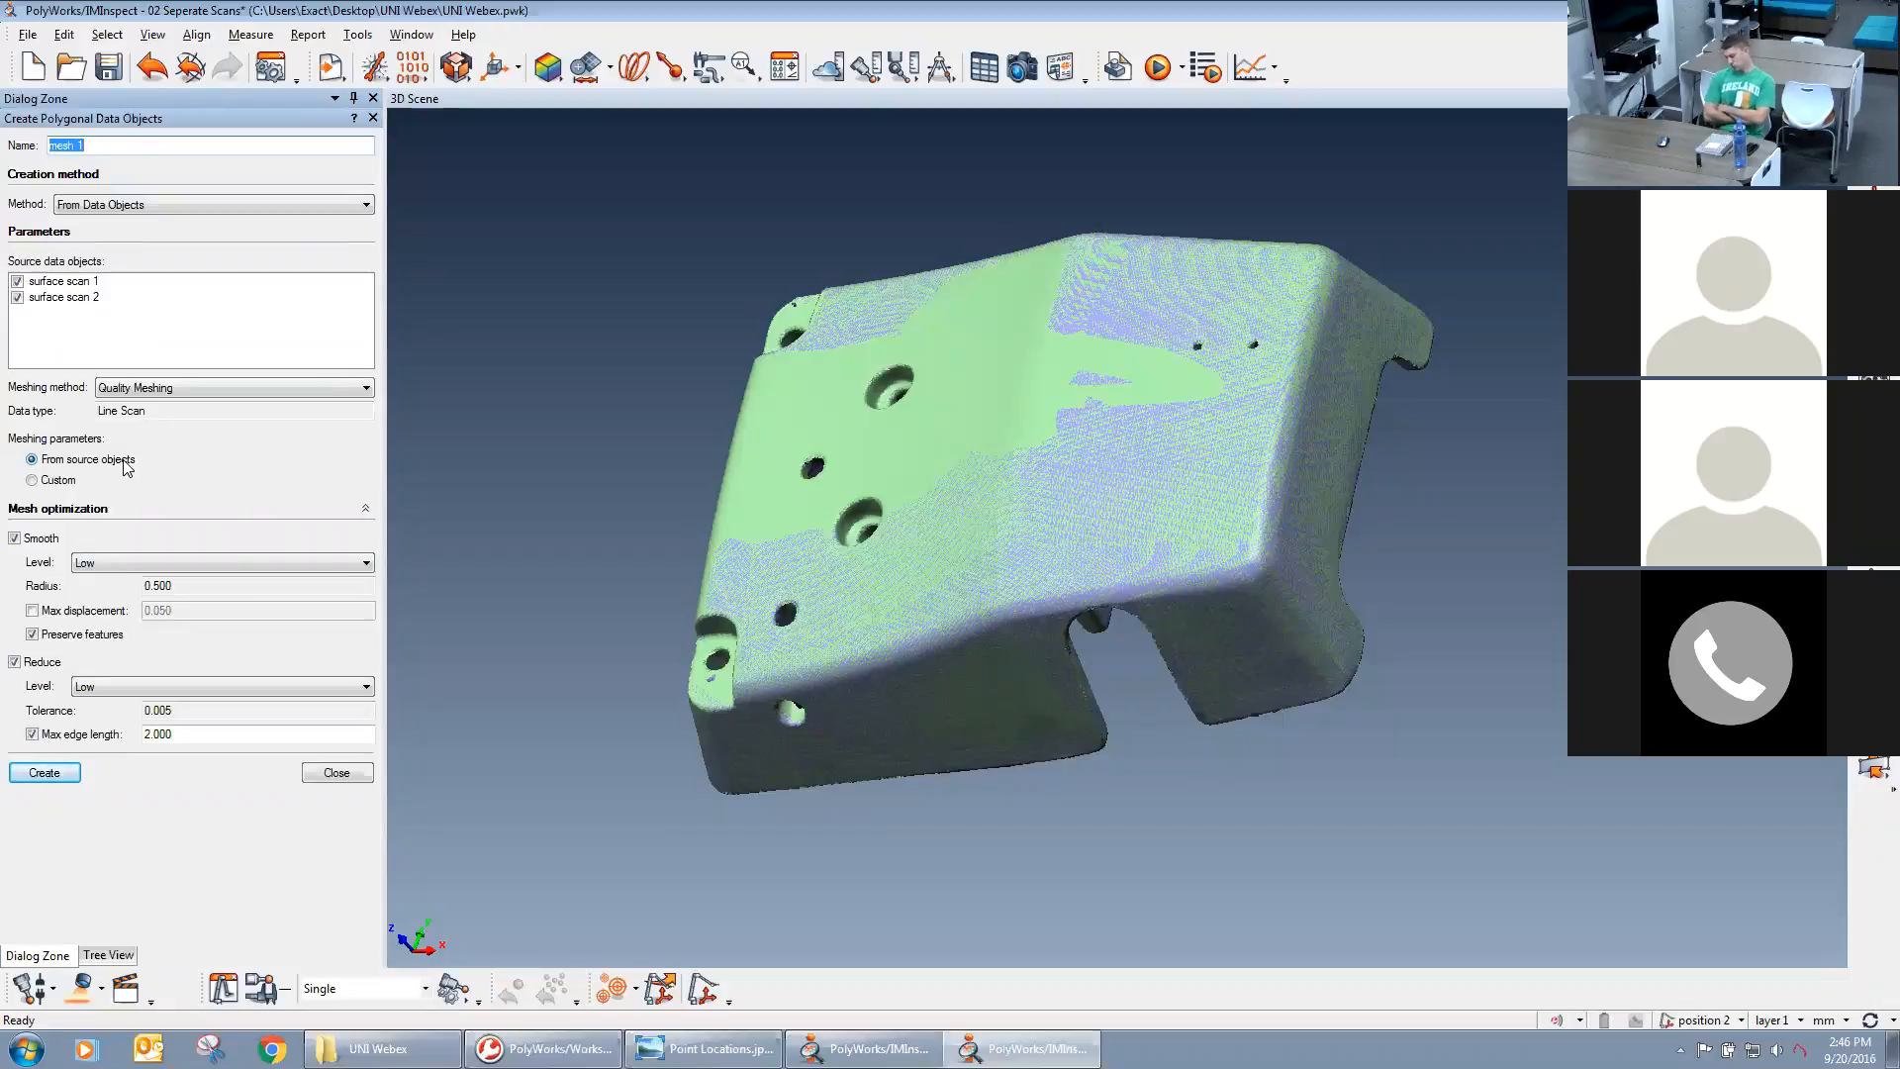
Use the meshing parameters from the source objects and turn off smoothing for the mesh.
{"action": "left_click", "coordinate": [60, 481]}
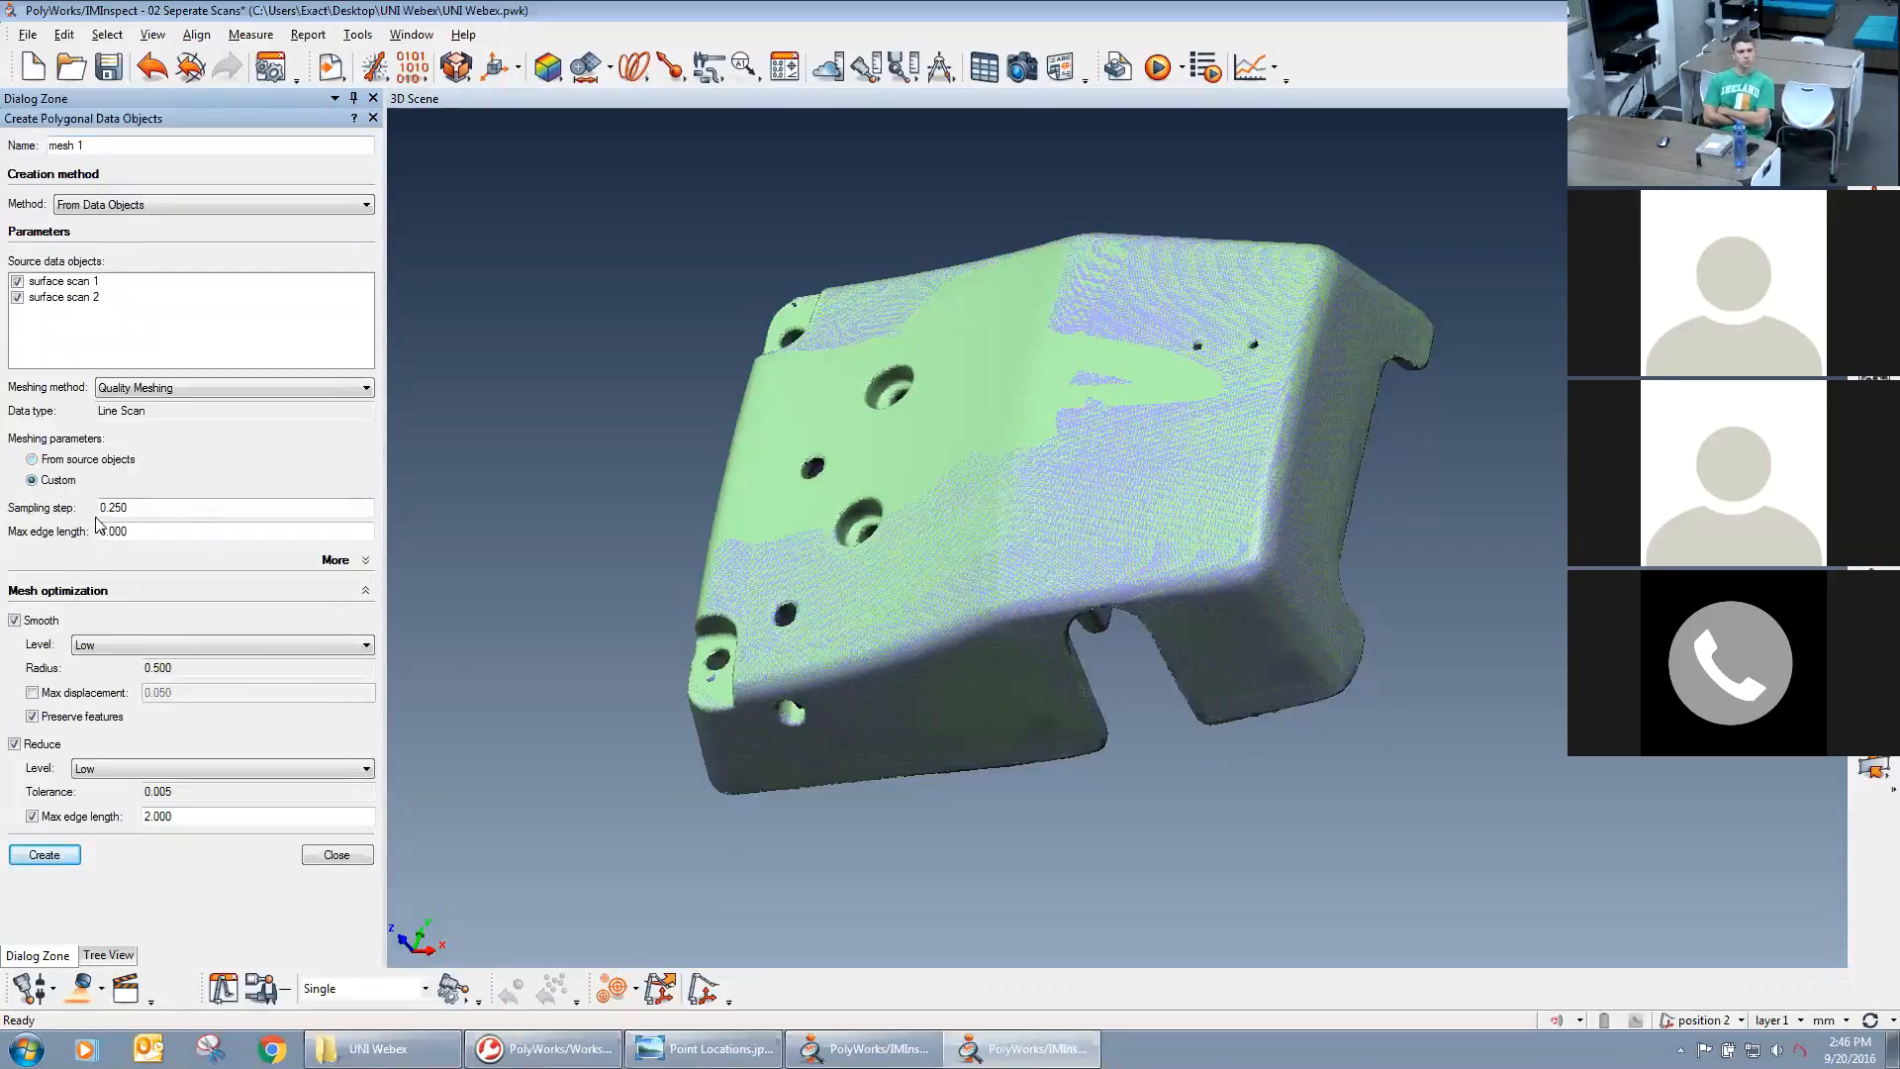
{"action": "left_click", "coordinate": [33, 461]}
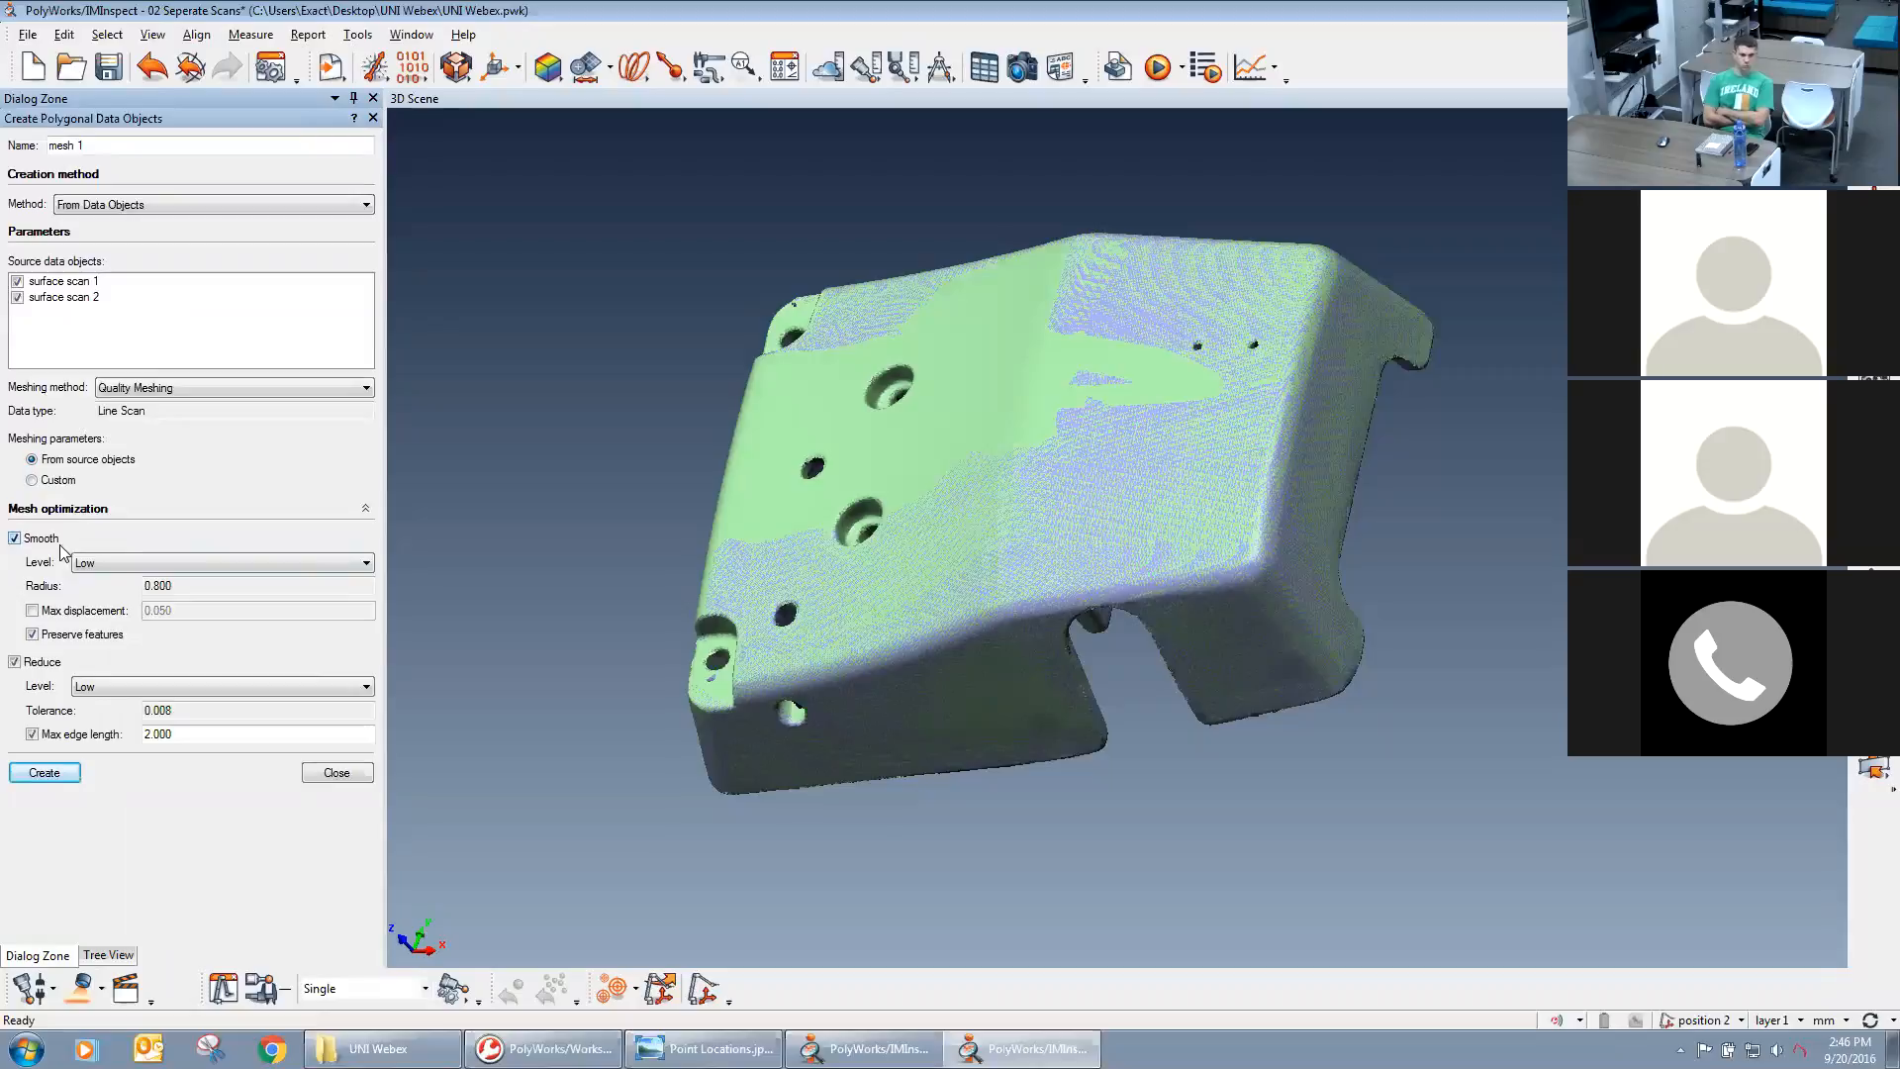
{"action": "left_click", "coordinate": [104, 563]}
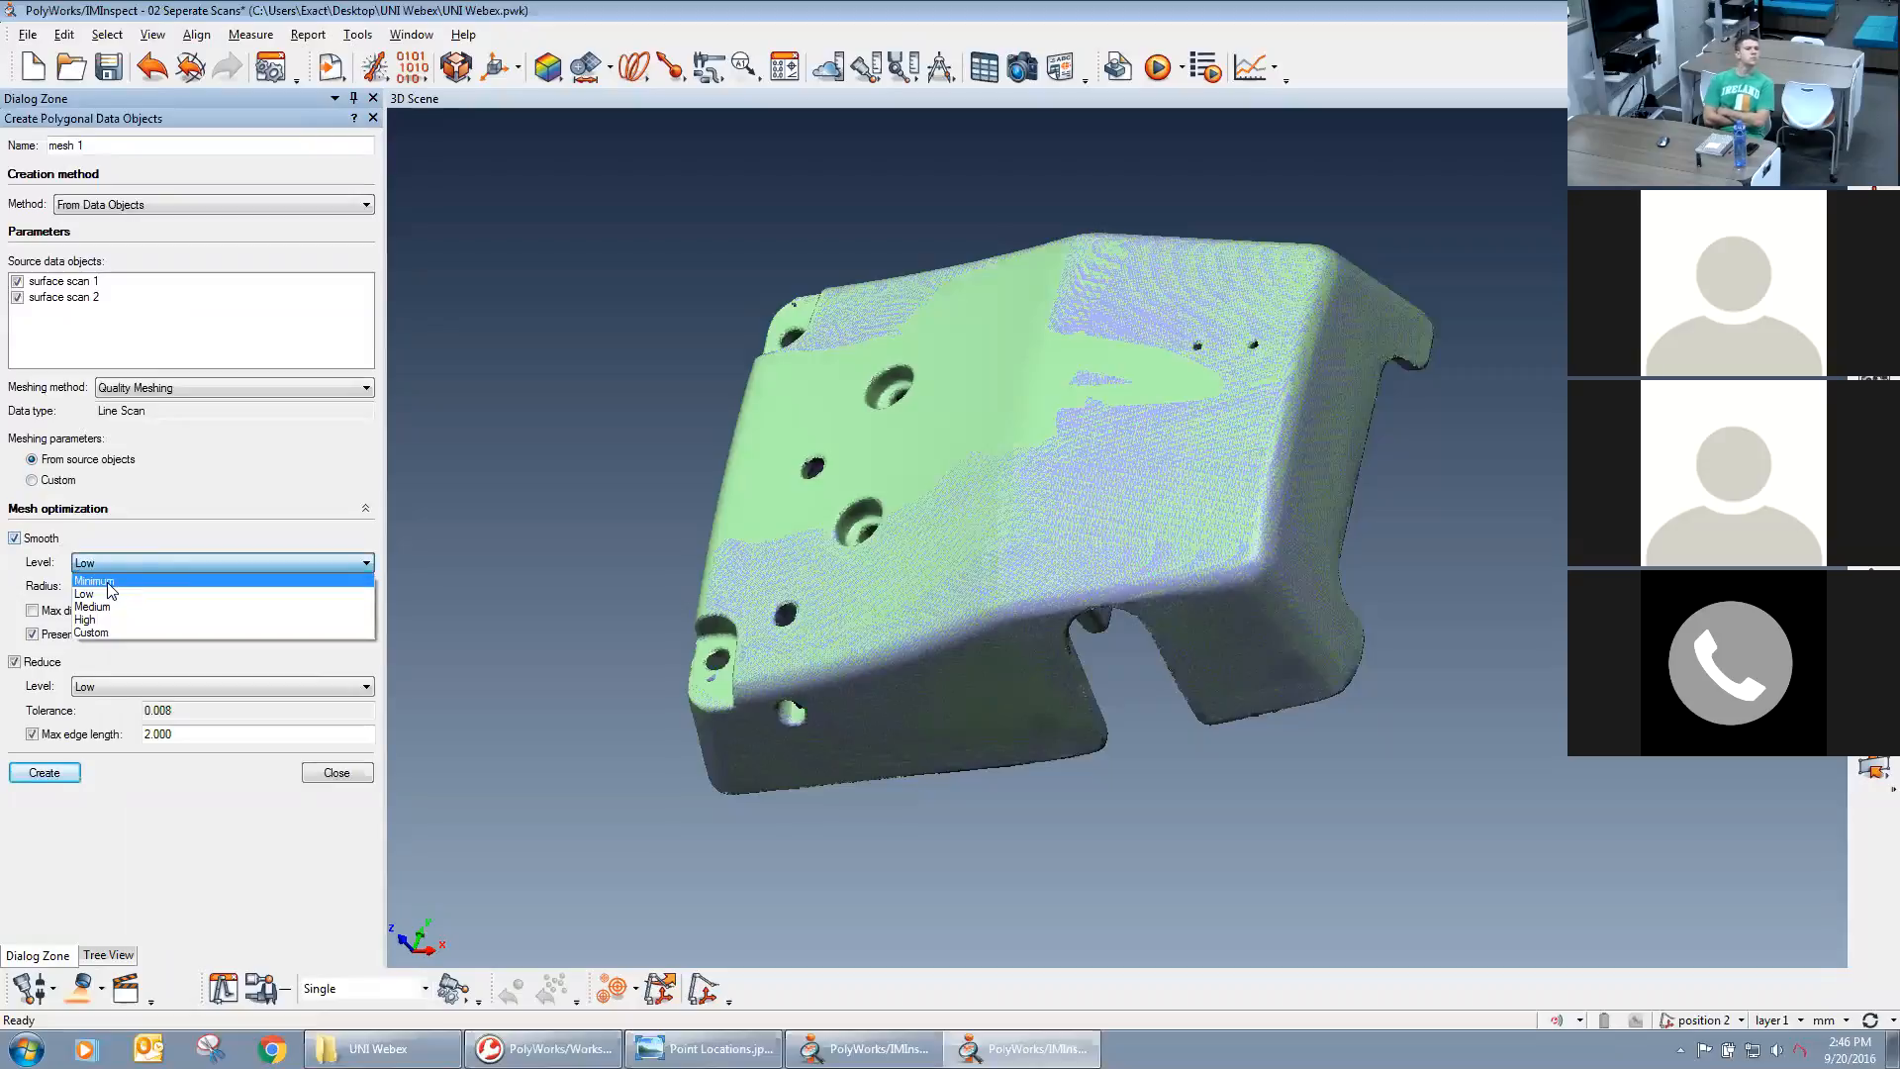
{"action": "left_click", "coordinate": [111, 584]}
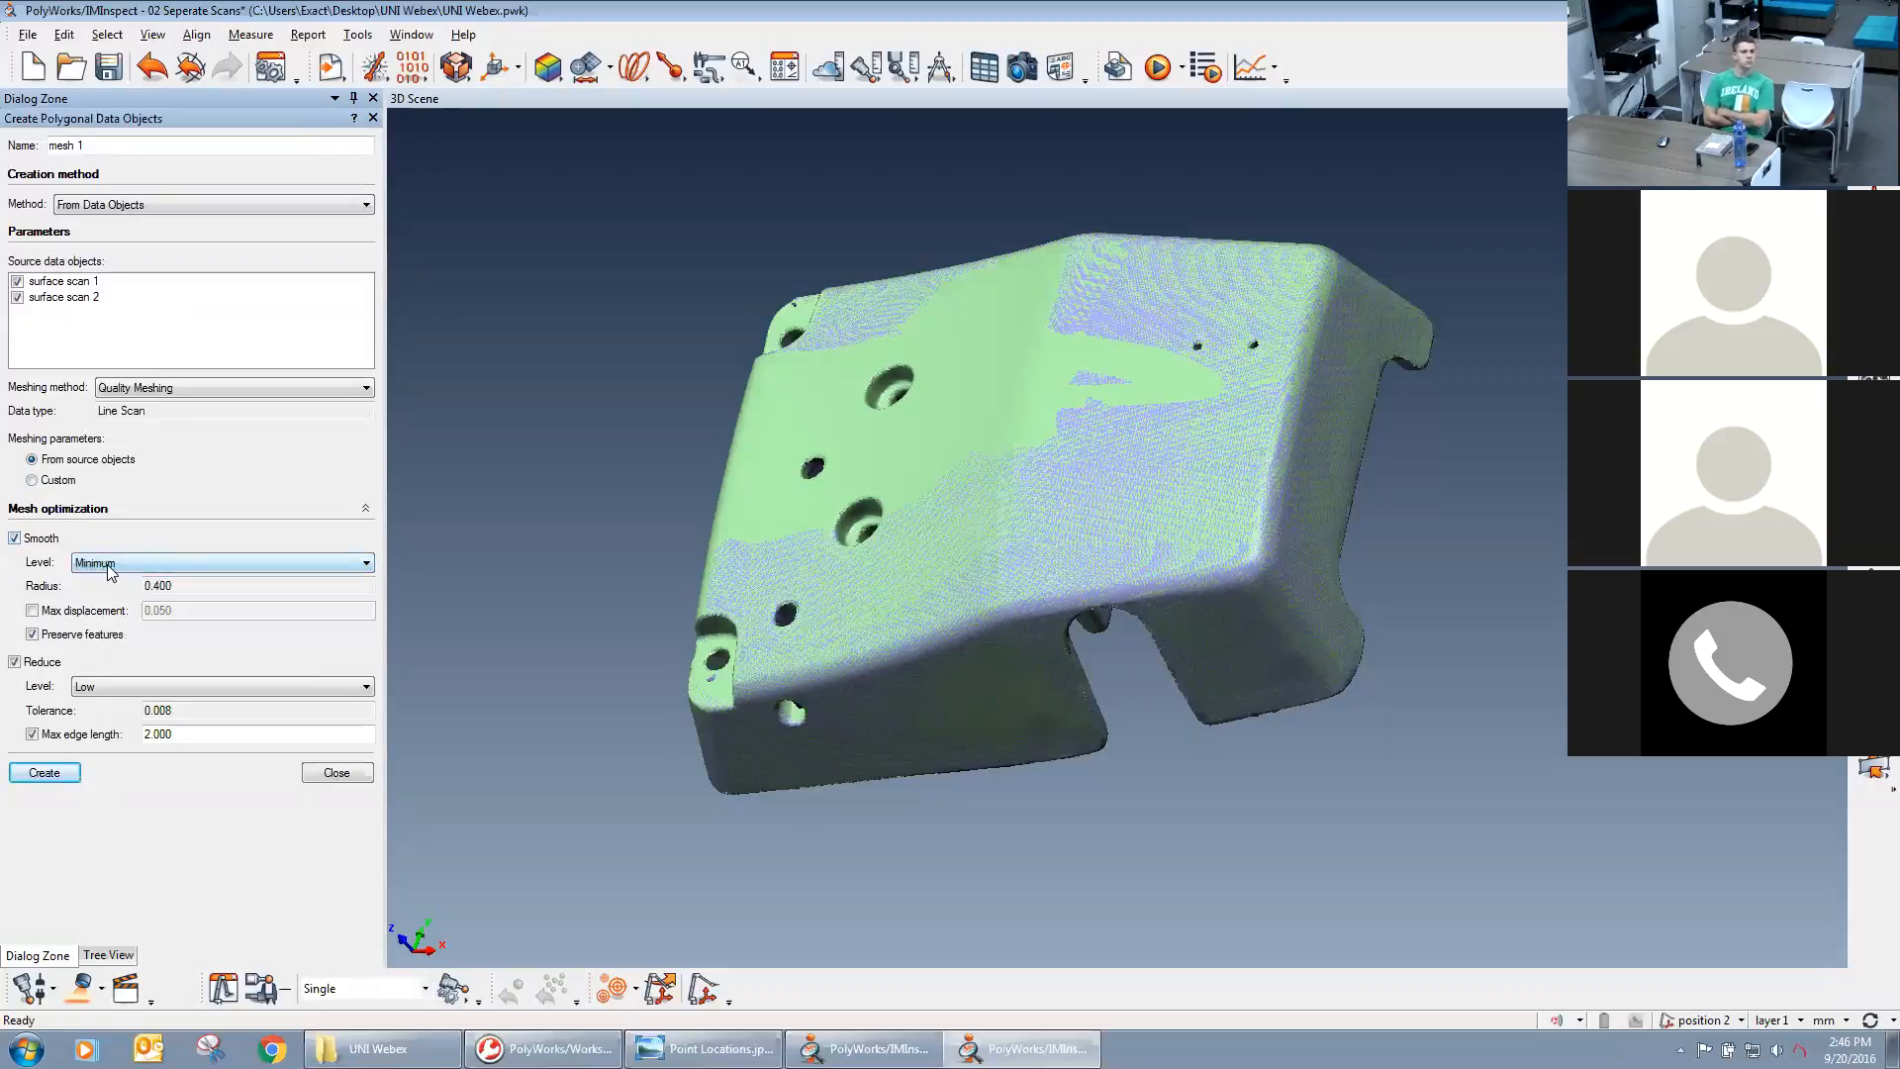
{"action": "left_click", "coordinate": [15, 539]}
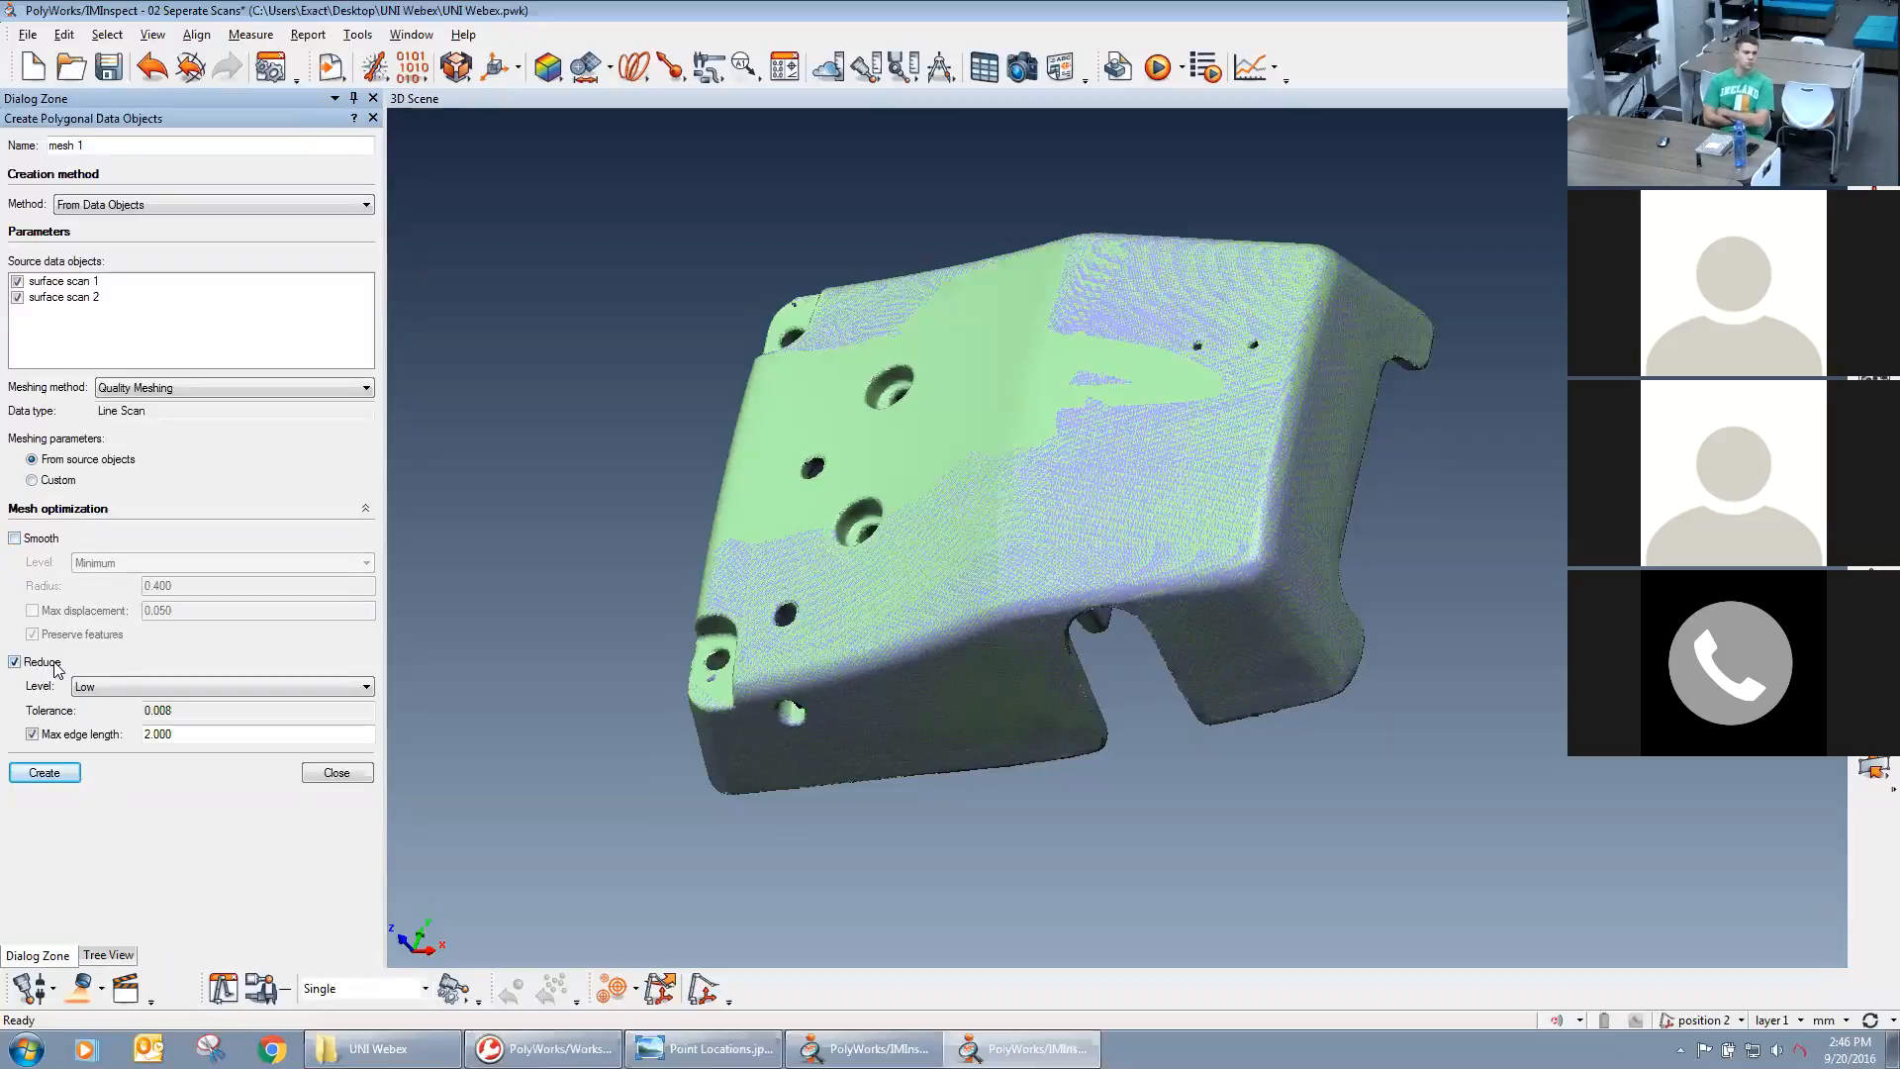
Keep the mesh reduction level at Low, set its max edge length to 5 and create the polygonal model.
{"action": "left_click", "coordinate": [124, 690]}
{"action": "left_click", "coordinate": [123, 690]}
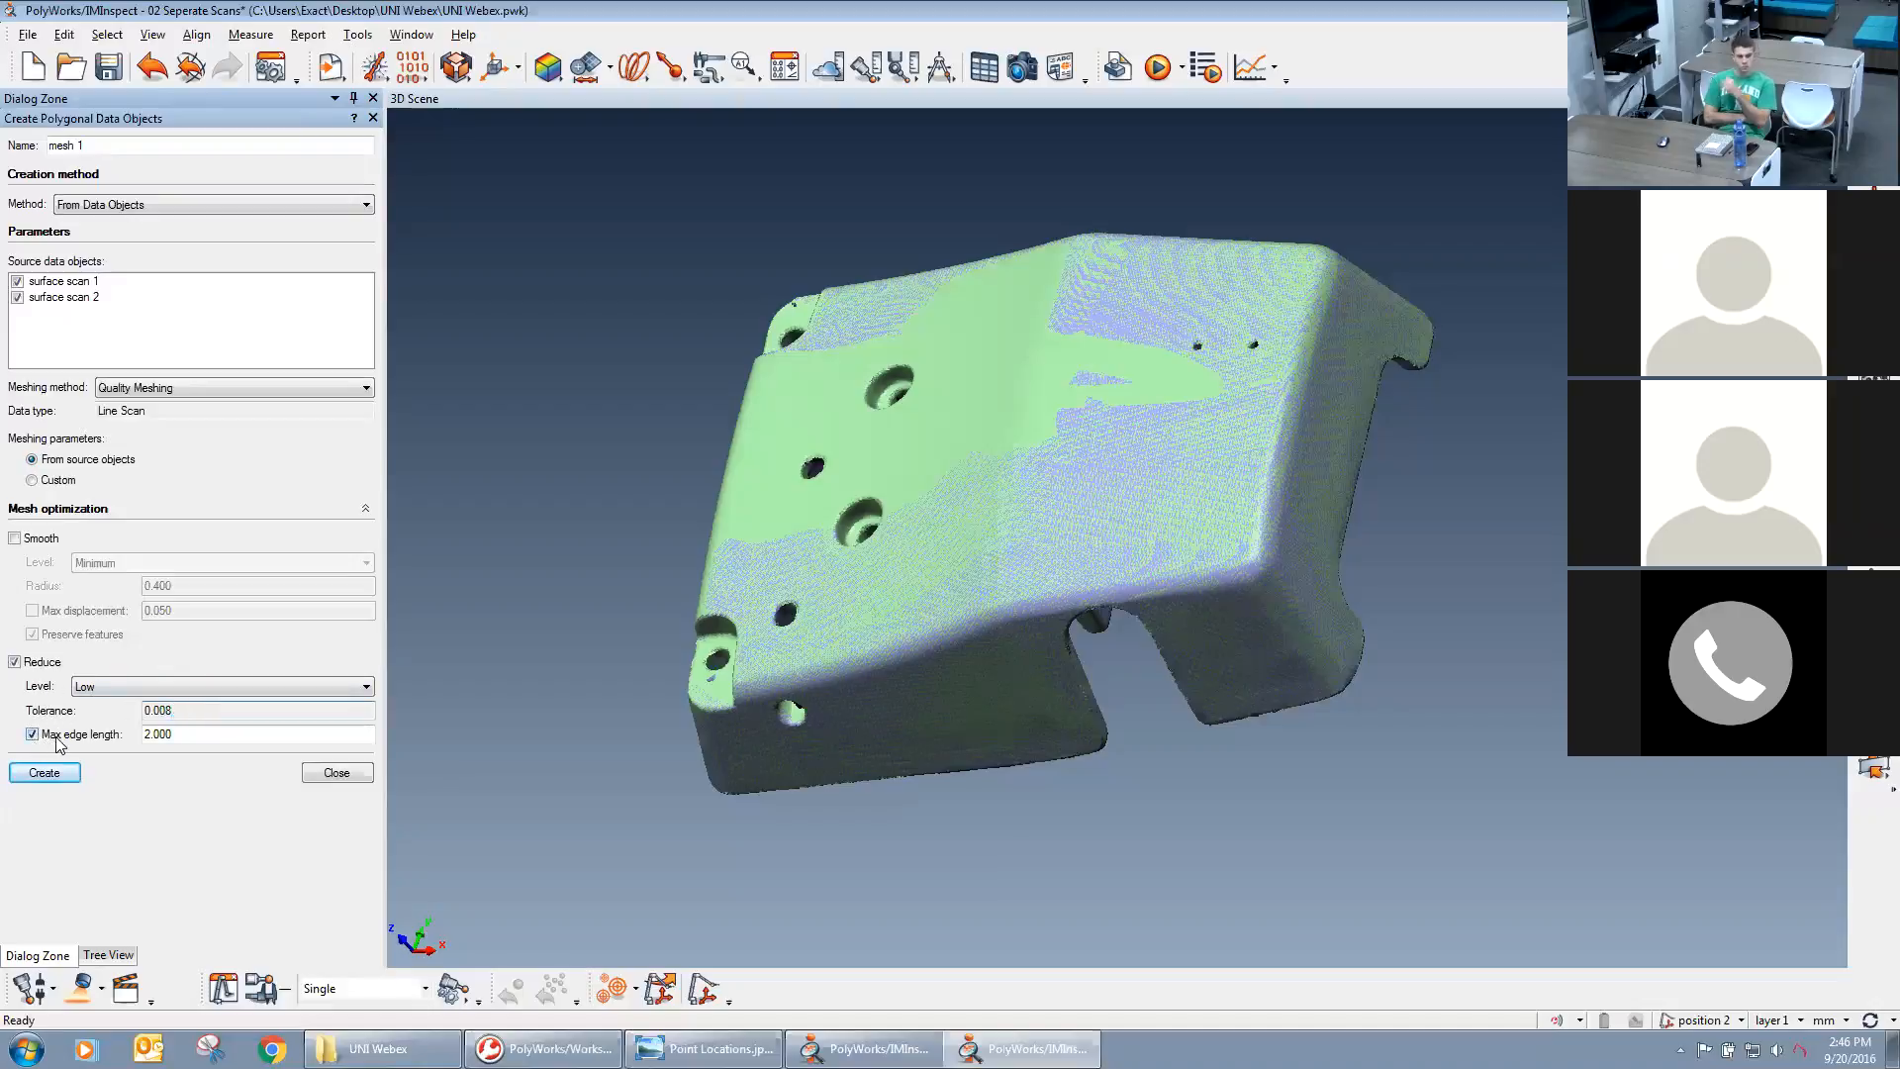
{"action": "left_click_drag", "start_coordinate": [173, 736], "coordinate": [143, 740]}
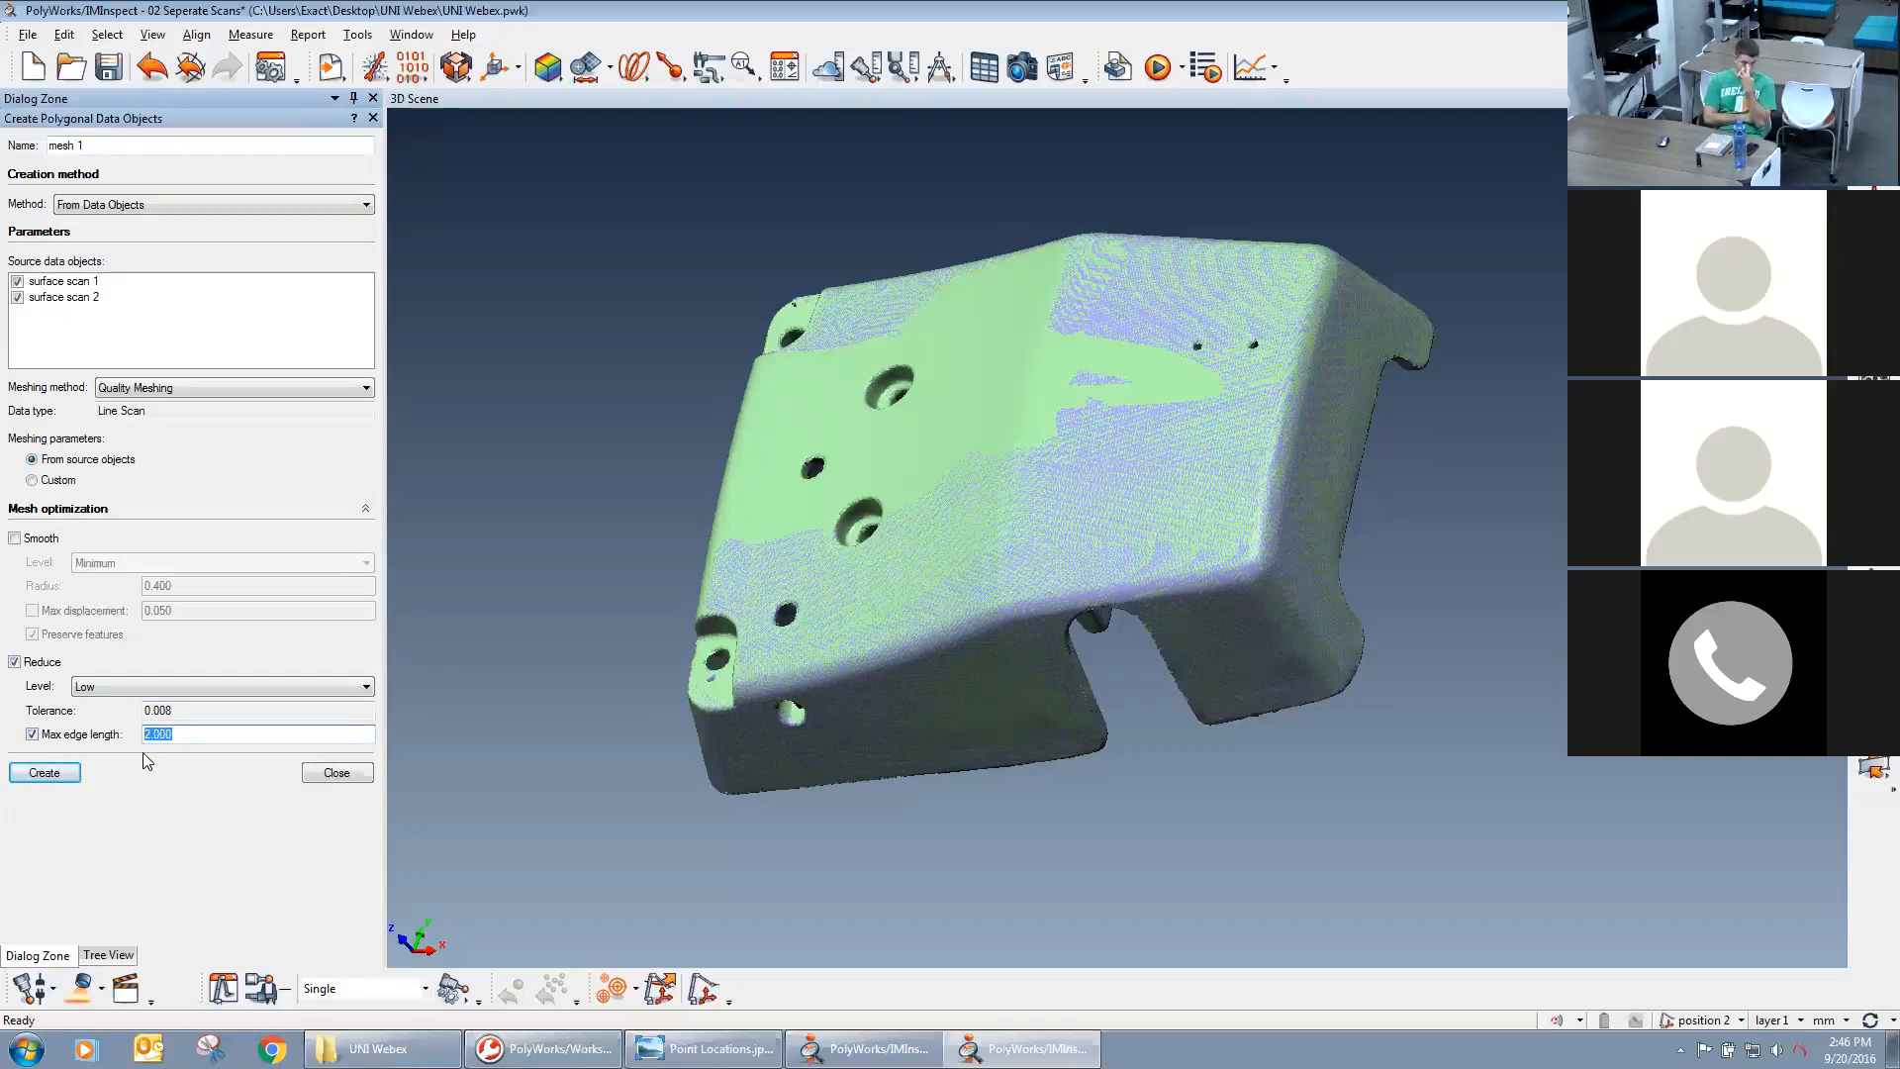
{"action": "type", "text": "5"}
{"action": "left_click", "coordinate": [192, 710]}
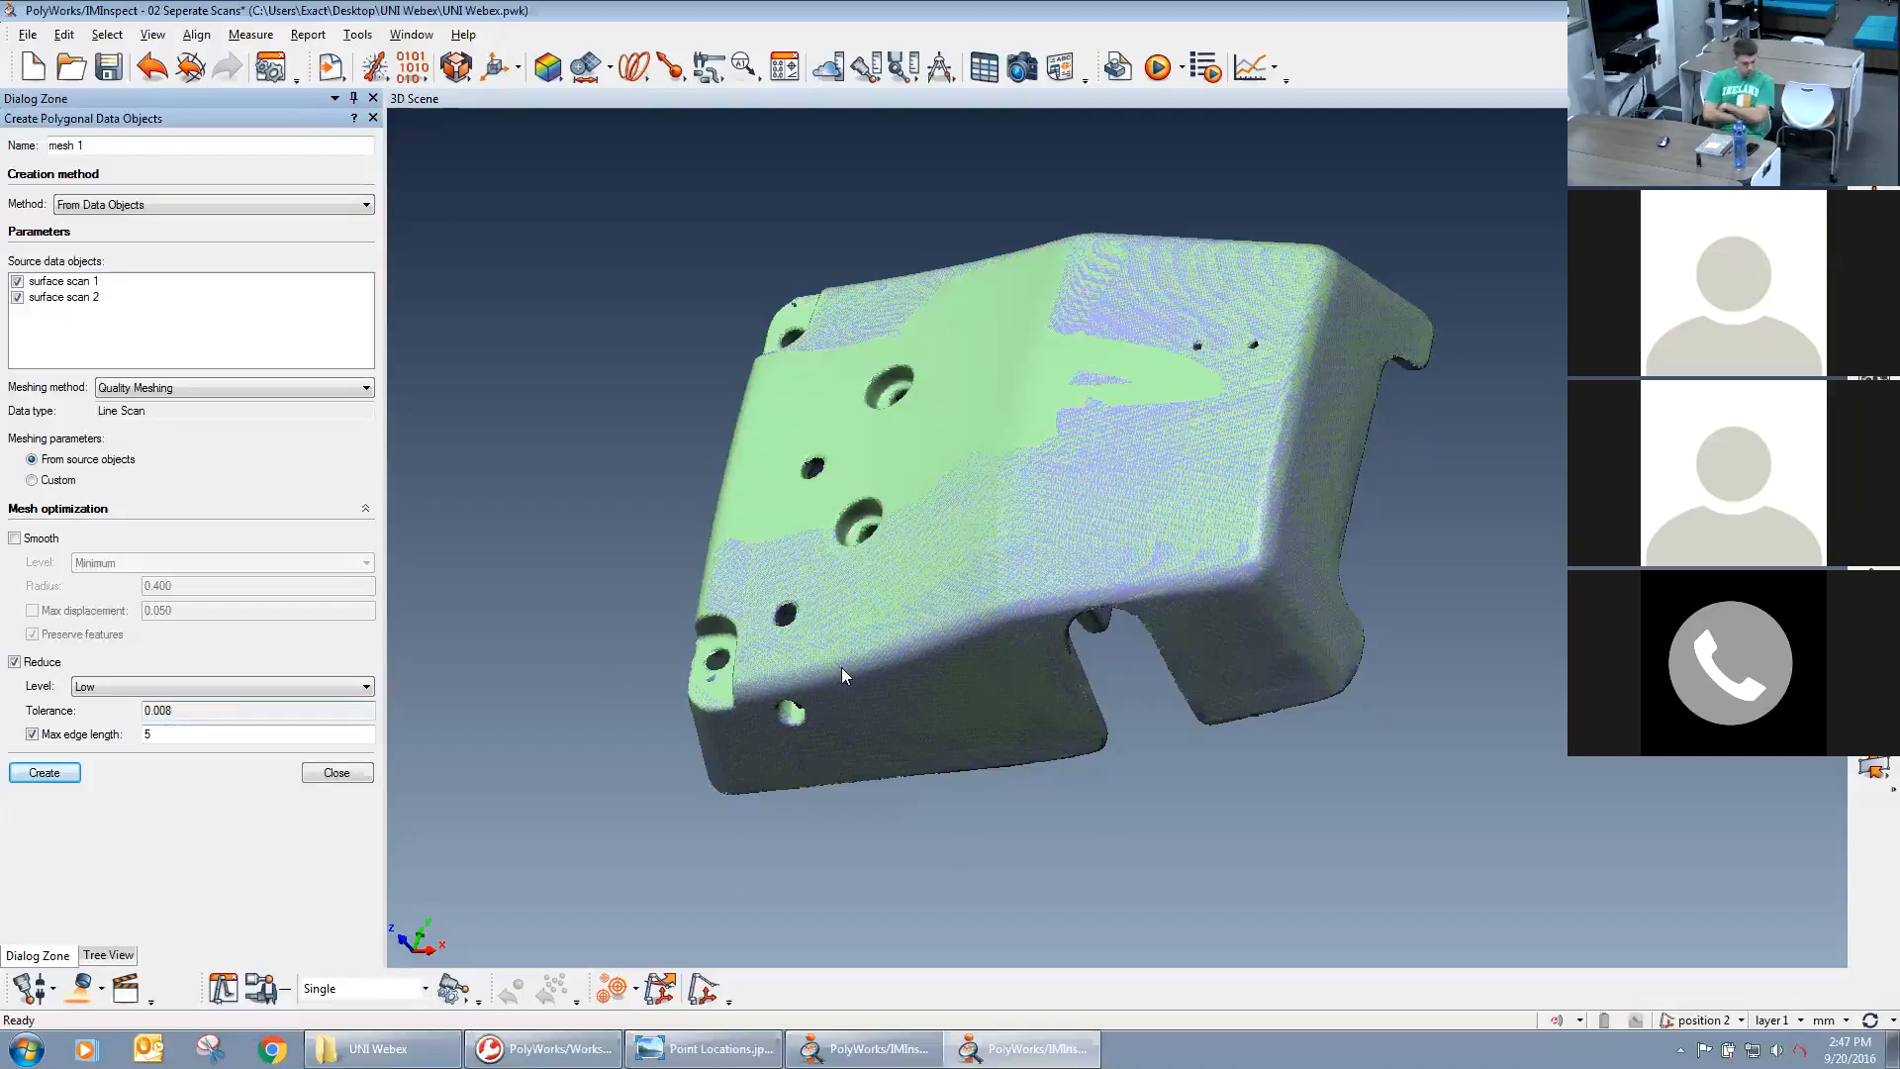
{"action": "double_click", "coordinate": [147, 736]}
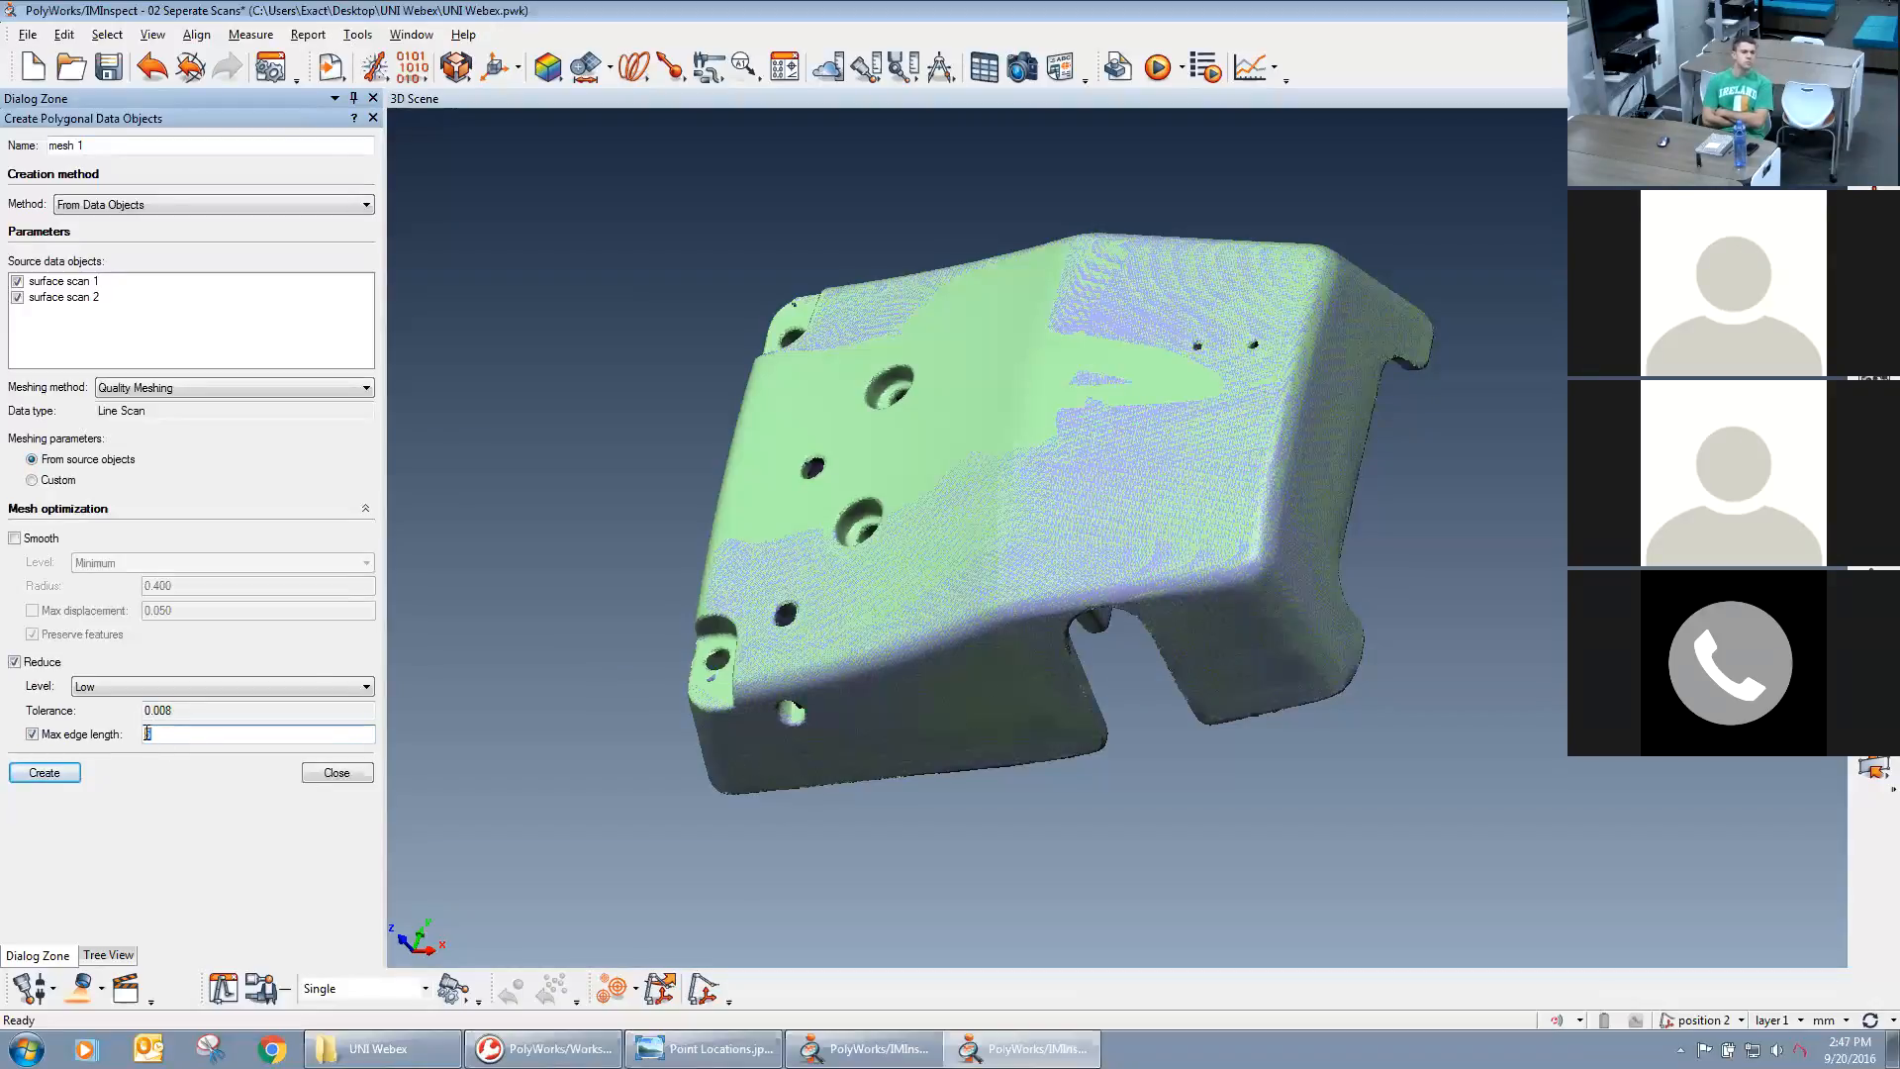
{"action": "left_click", "coordinate": [51, 774]}
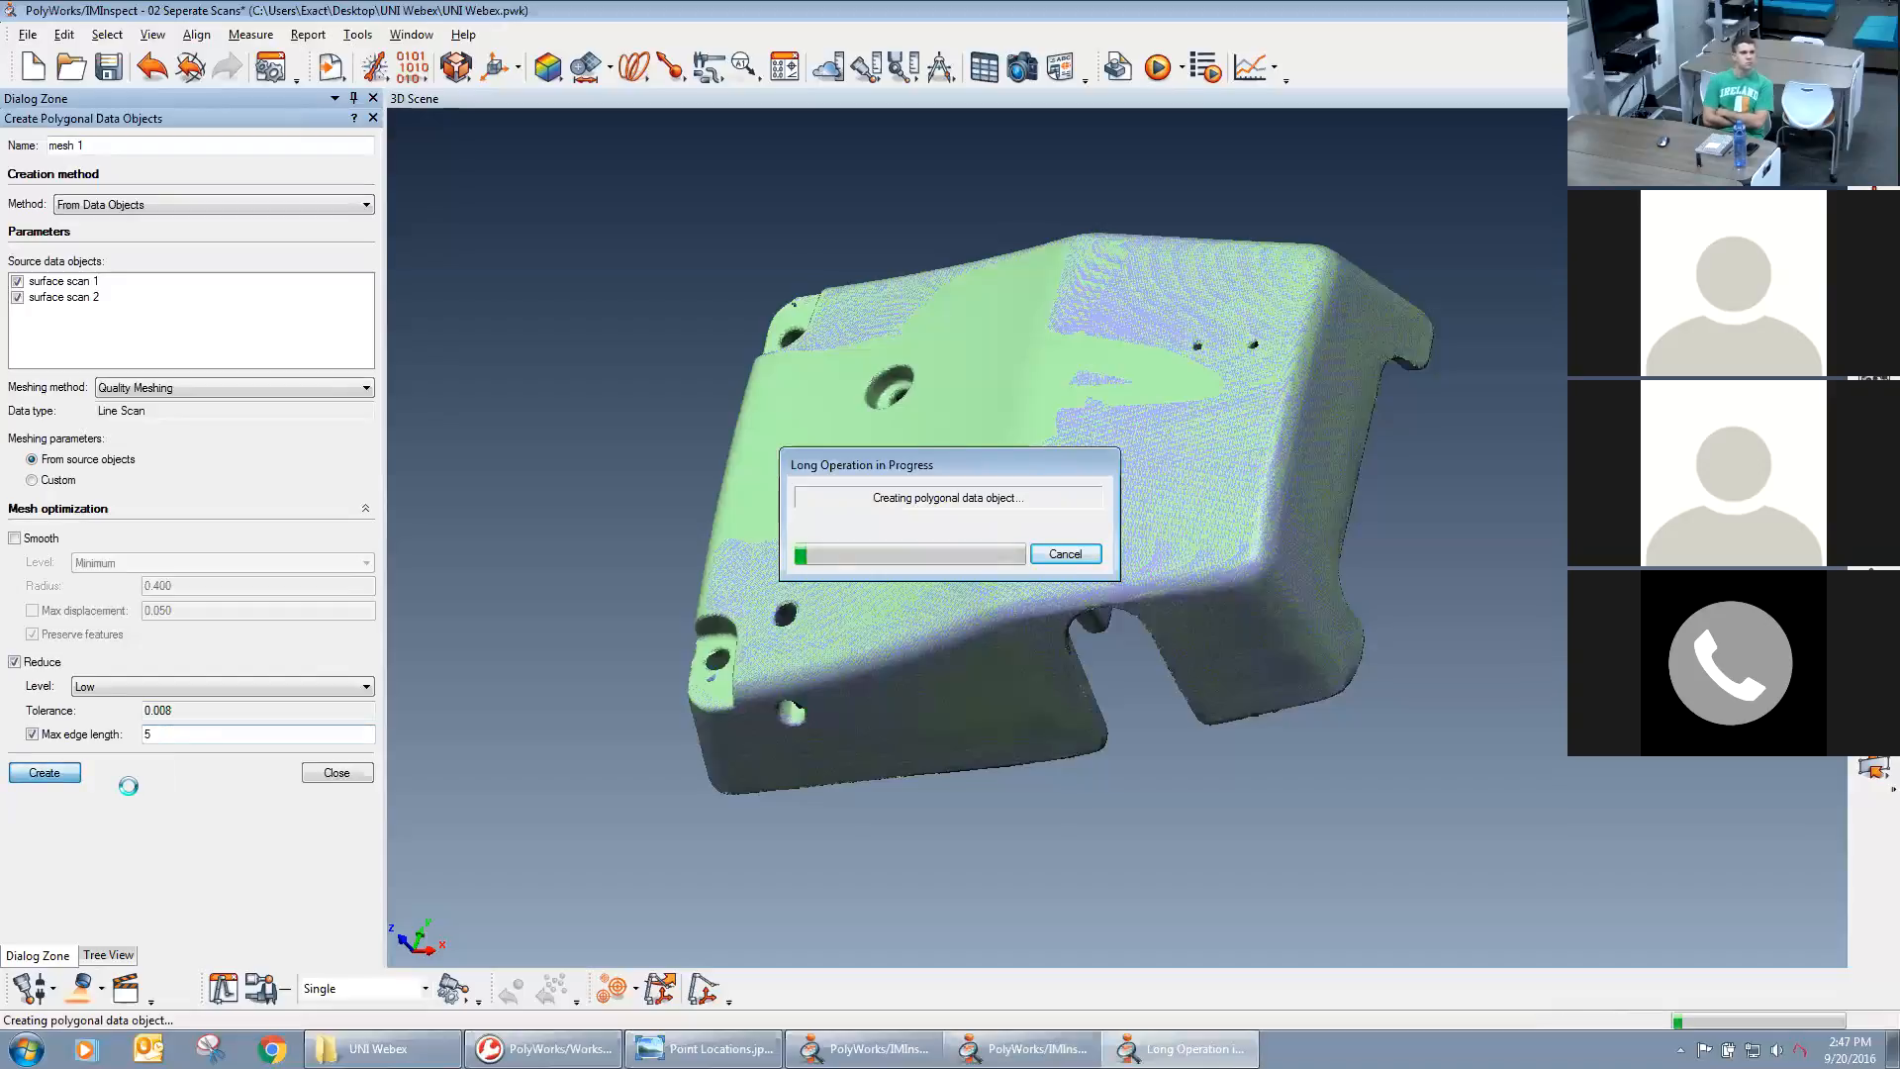
{"action": "mouse_move", "coordinate": [544, 1051]}
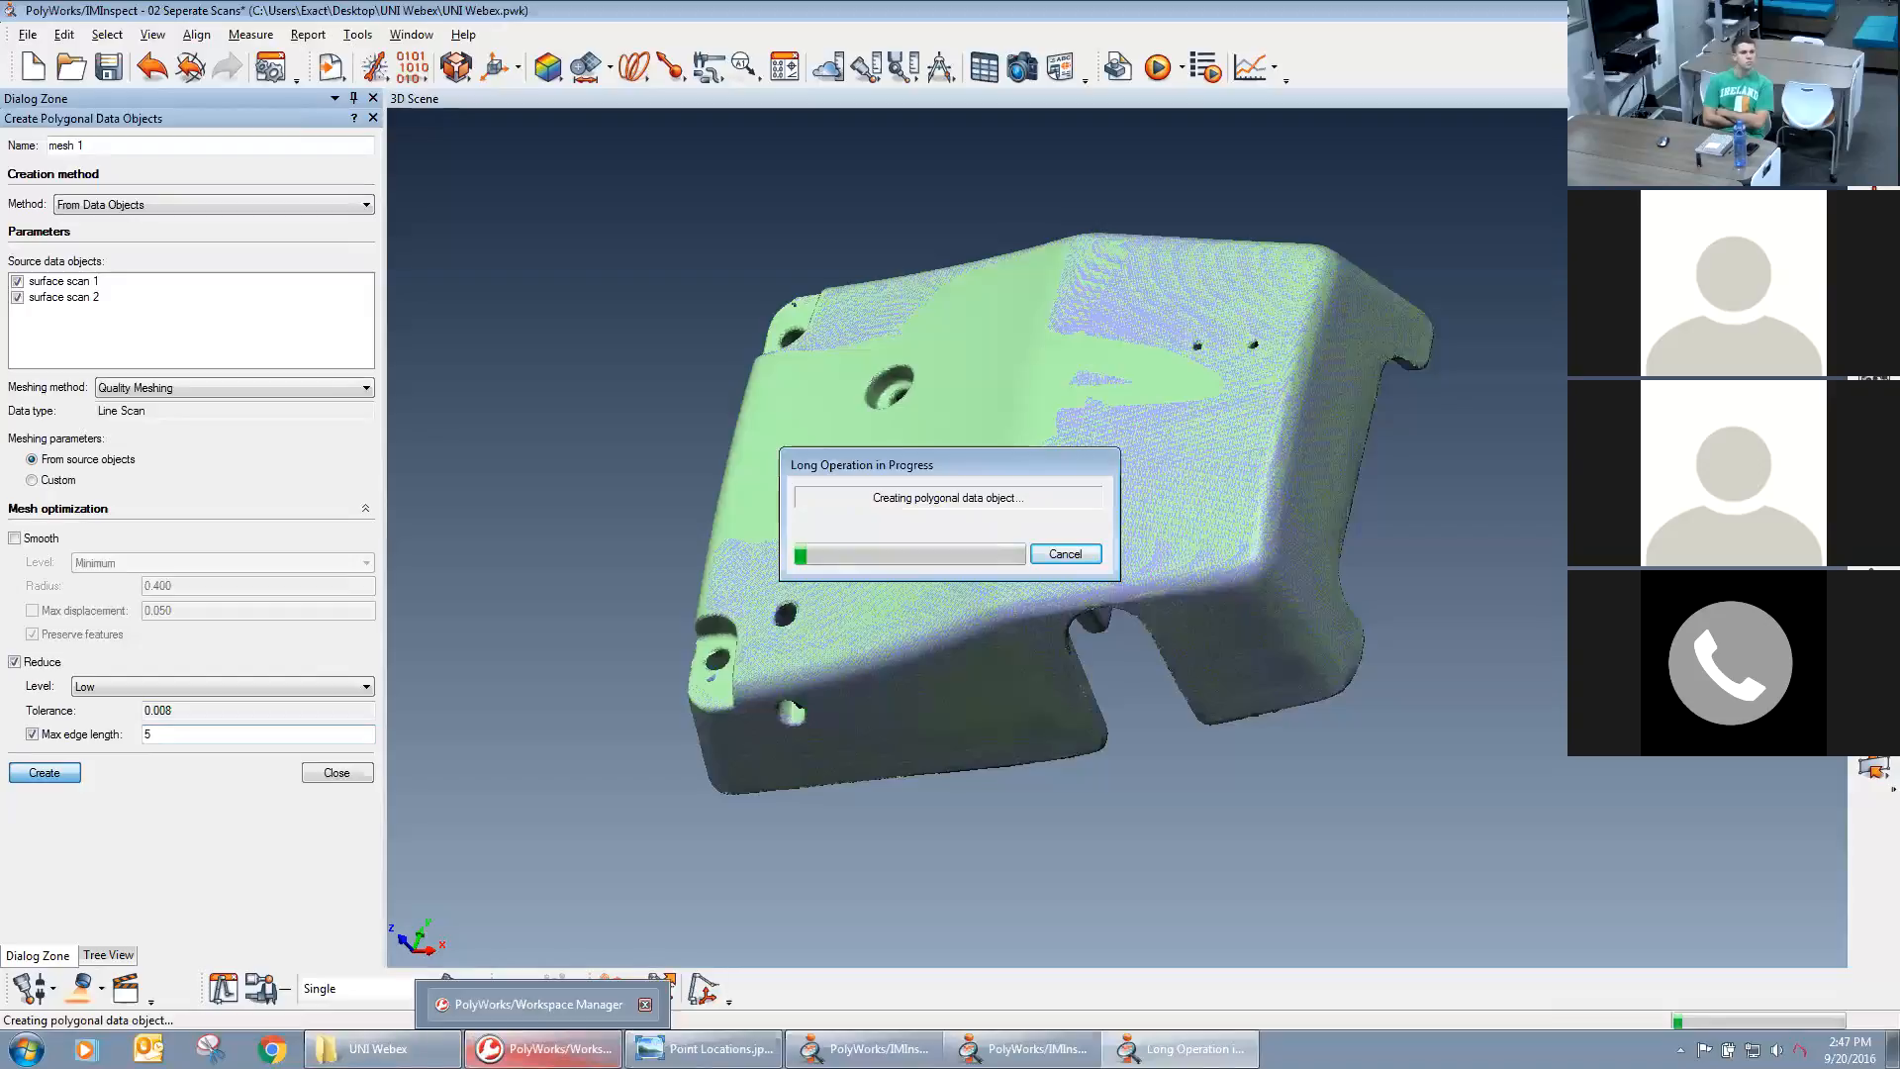
{"action": "mouse_move", "coordinate": [867, 1049]}
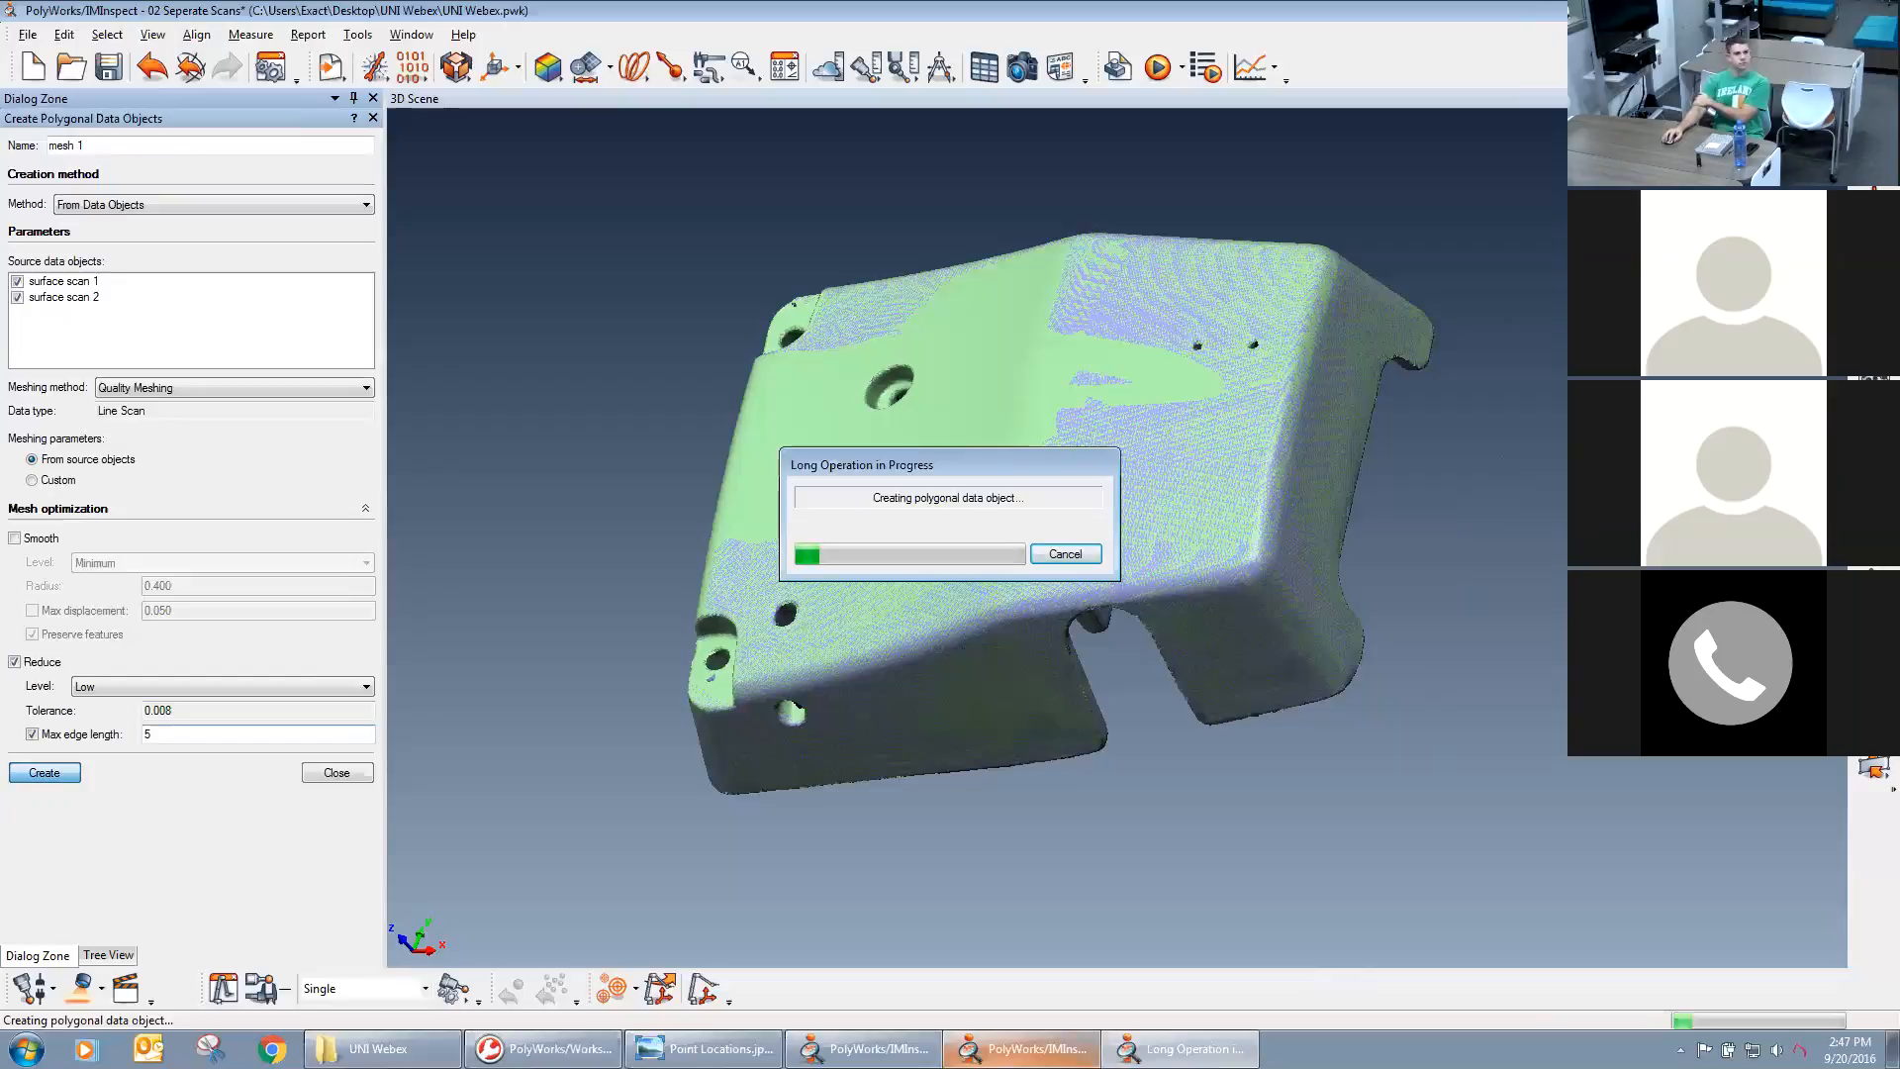
{"action": "mouse_move", "coordinate": [1025, 1049]}
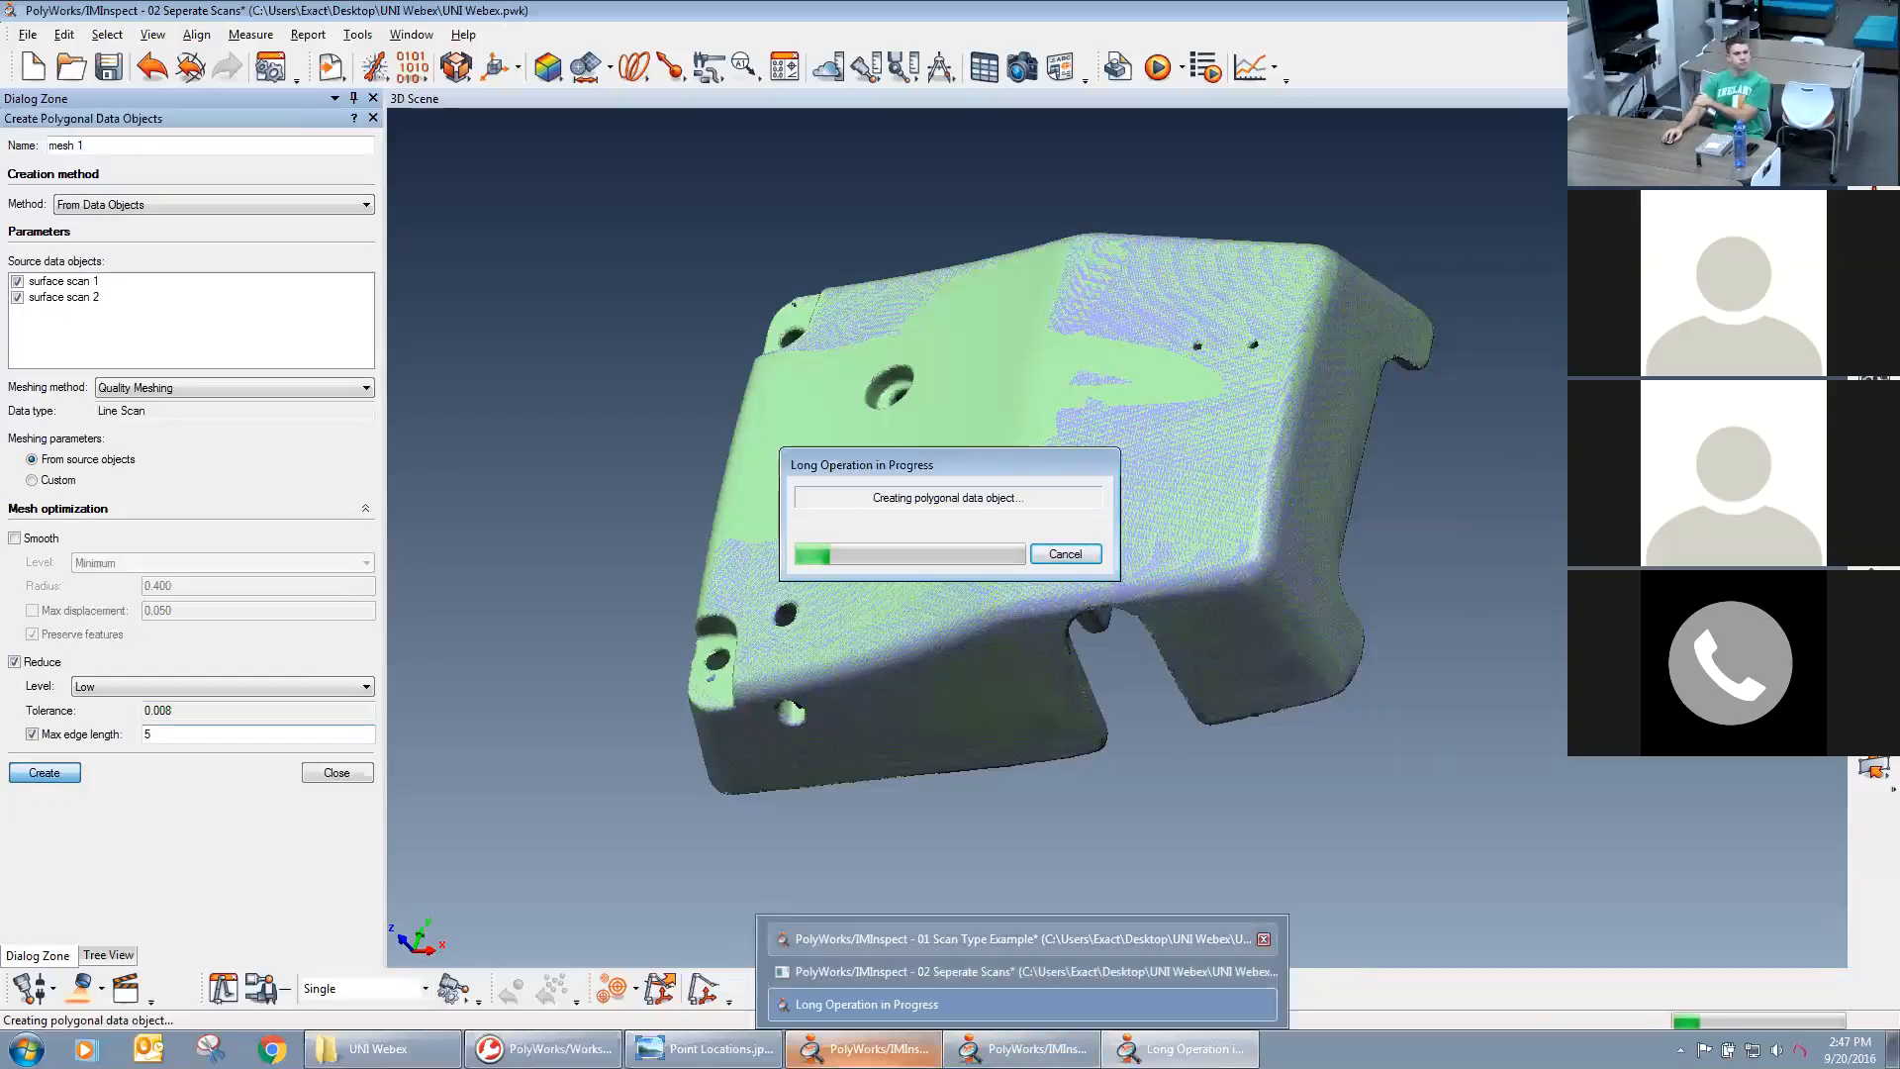
Close the 01 Scan Type Example project without saving its changes while the polygonal model is being created.
{"action": "right_click", "coordinate": [837, 1050]}
{"action": "left_click", "coordinate": [818, 1012]}
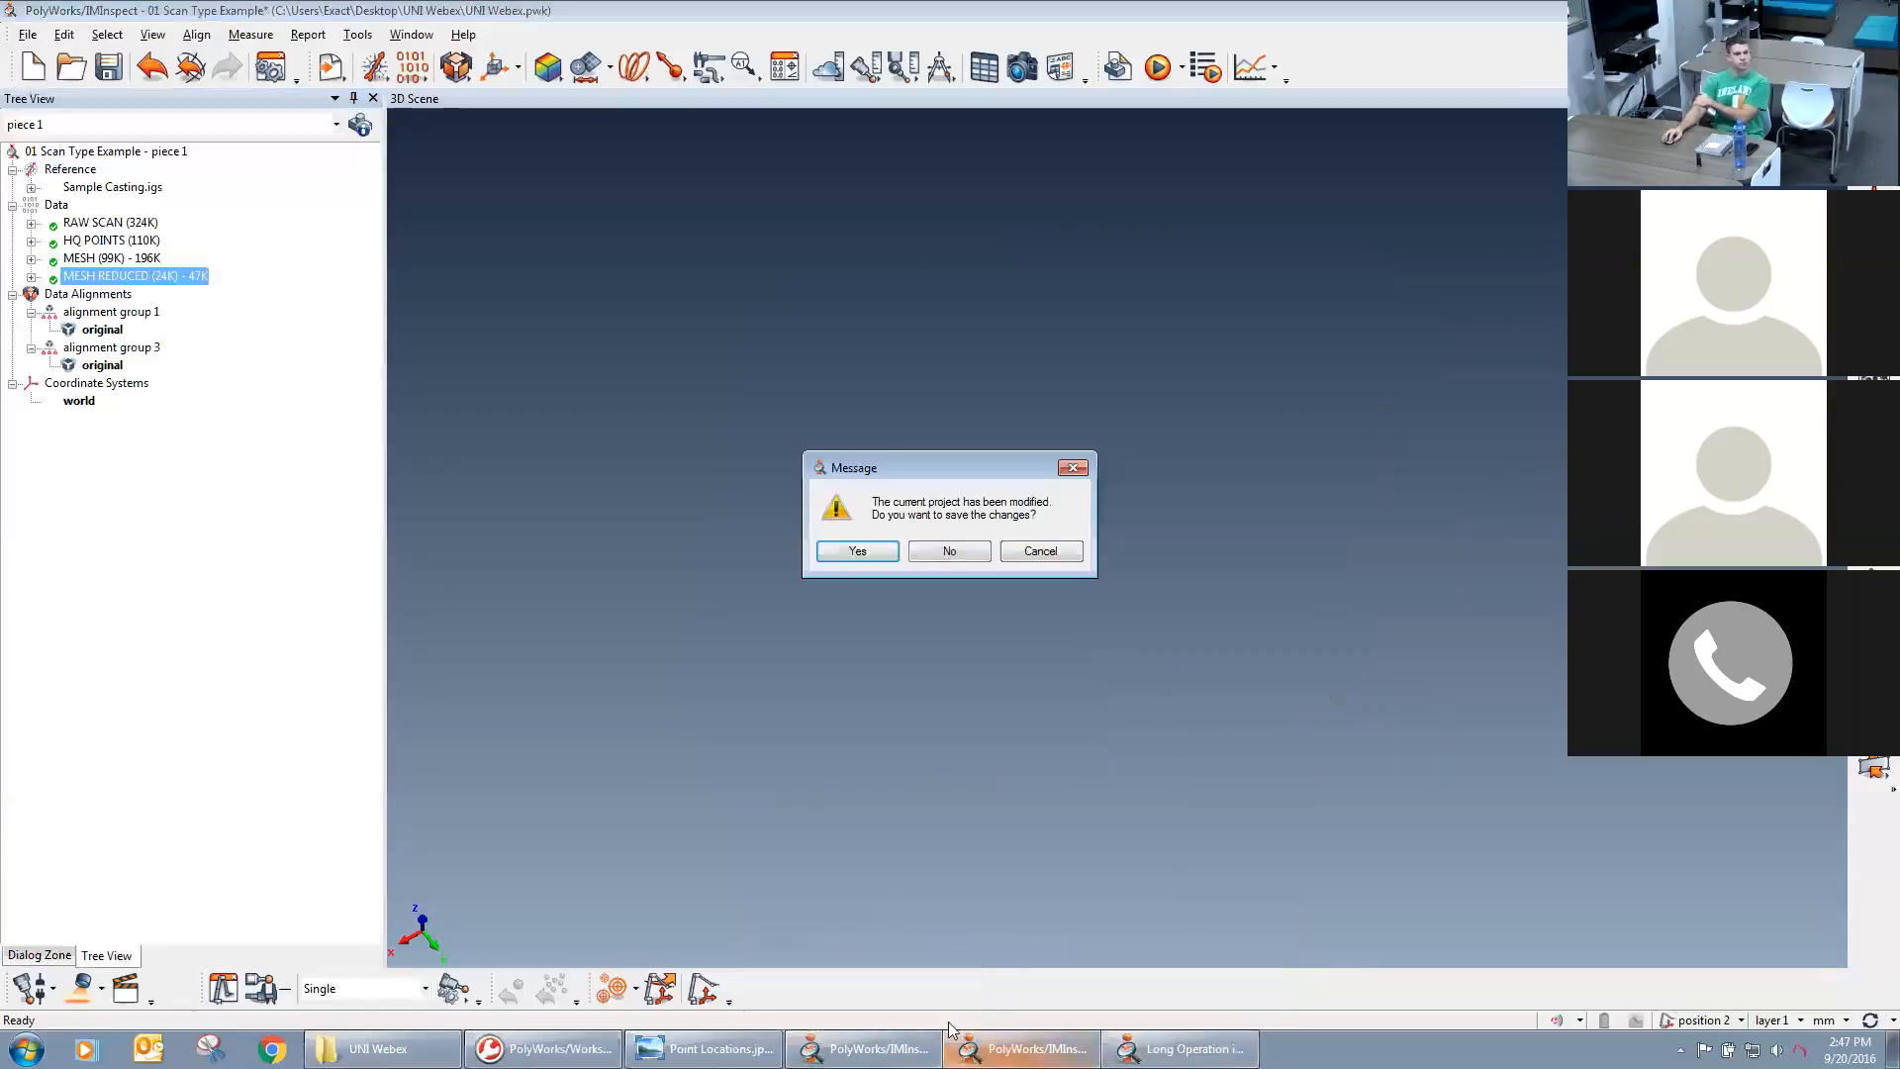
{"action": "left_click", "coordinate": [949, 552]}
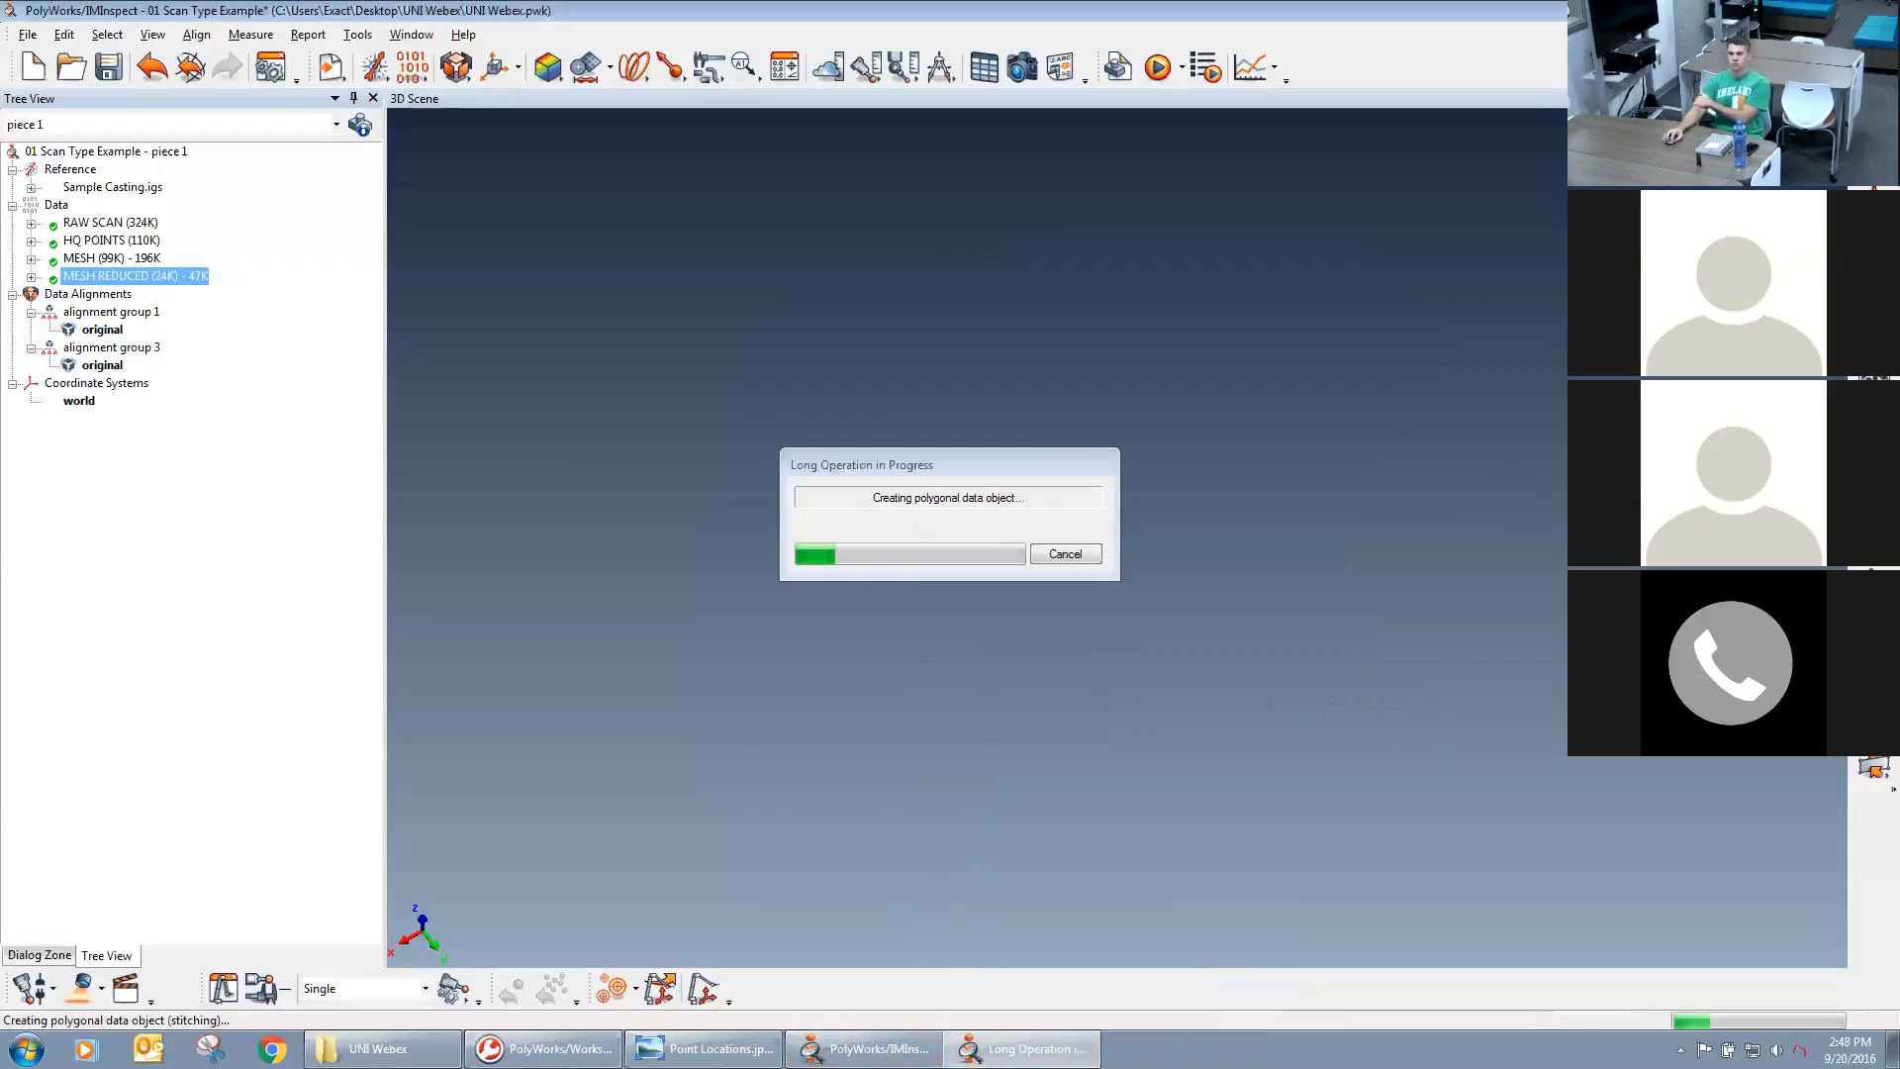
{"action": "mouse_move", "coordinate": [709, 1049]}
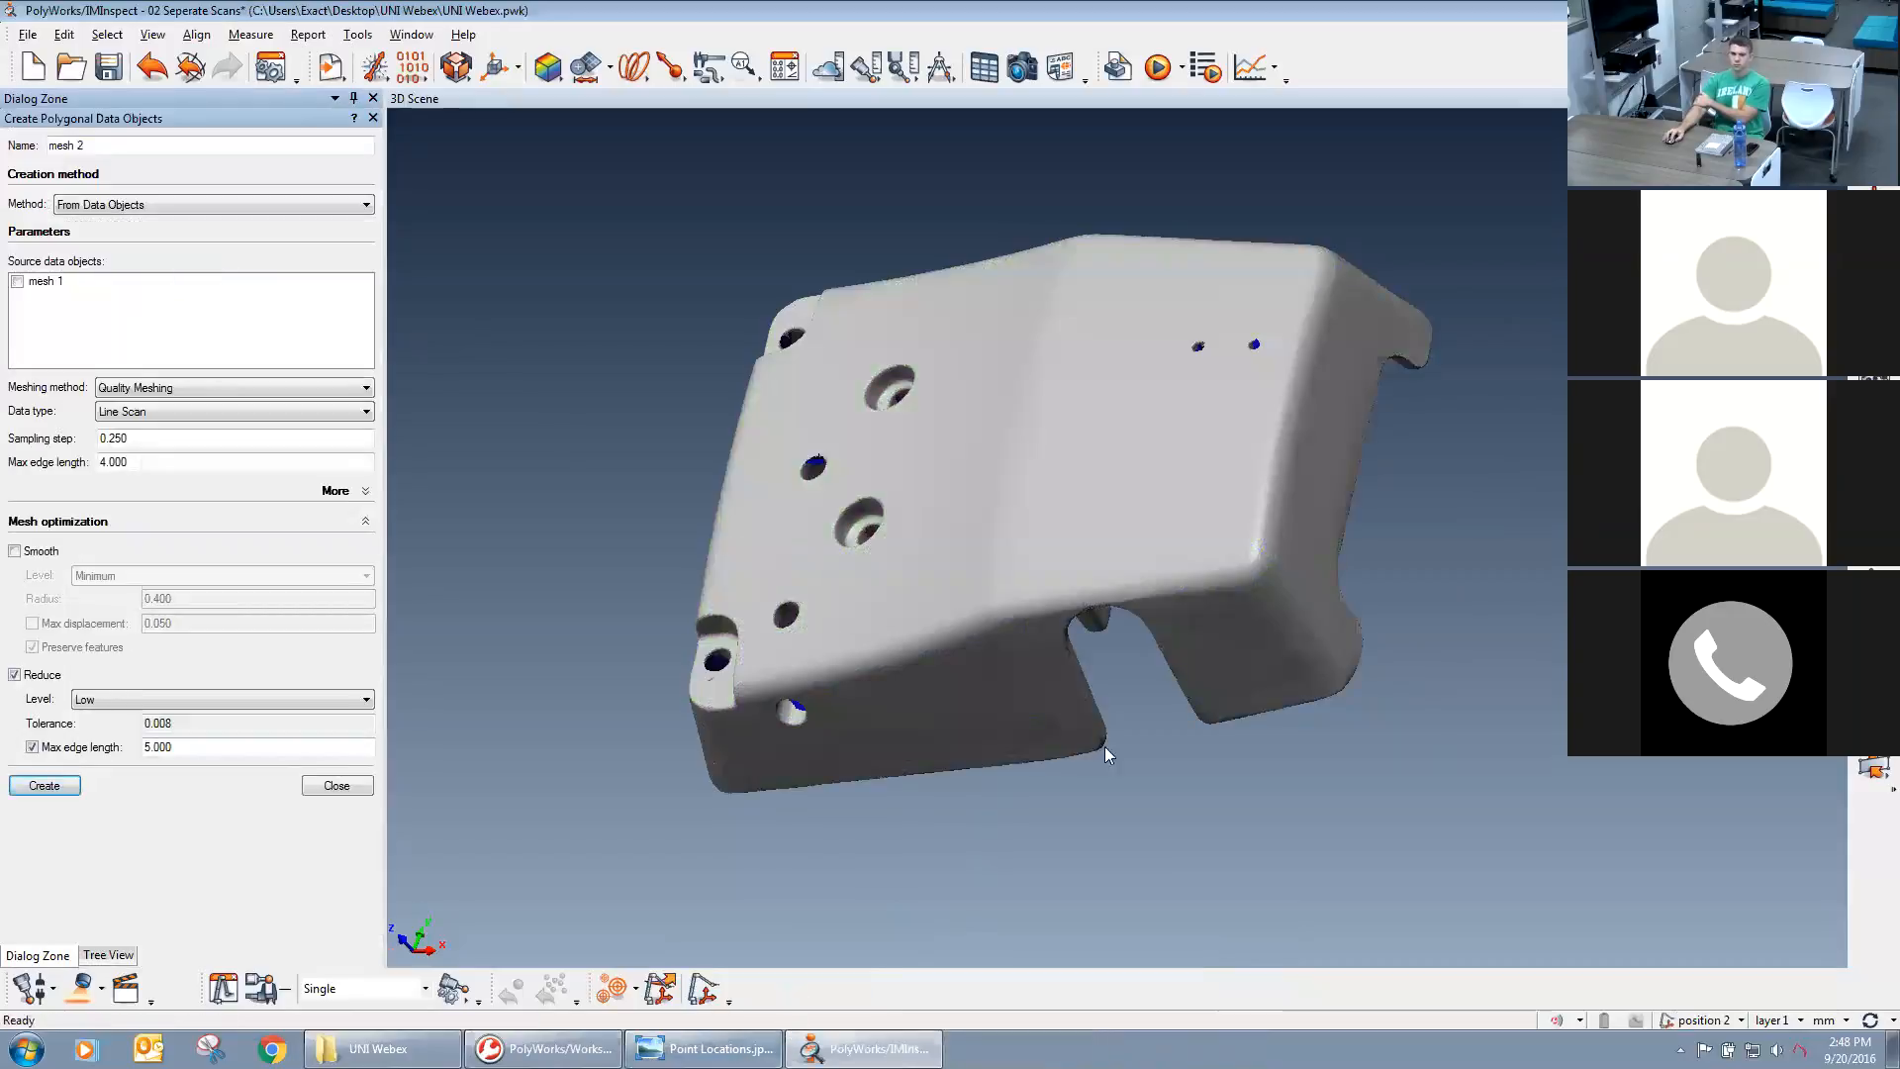
Set the default drawing type for reference and data objects to Flat+Wireframe to show the mesh triangles.
{"action": "left_click", "coordinate": [1874, 344]}
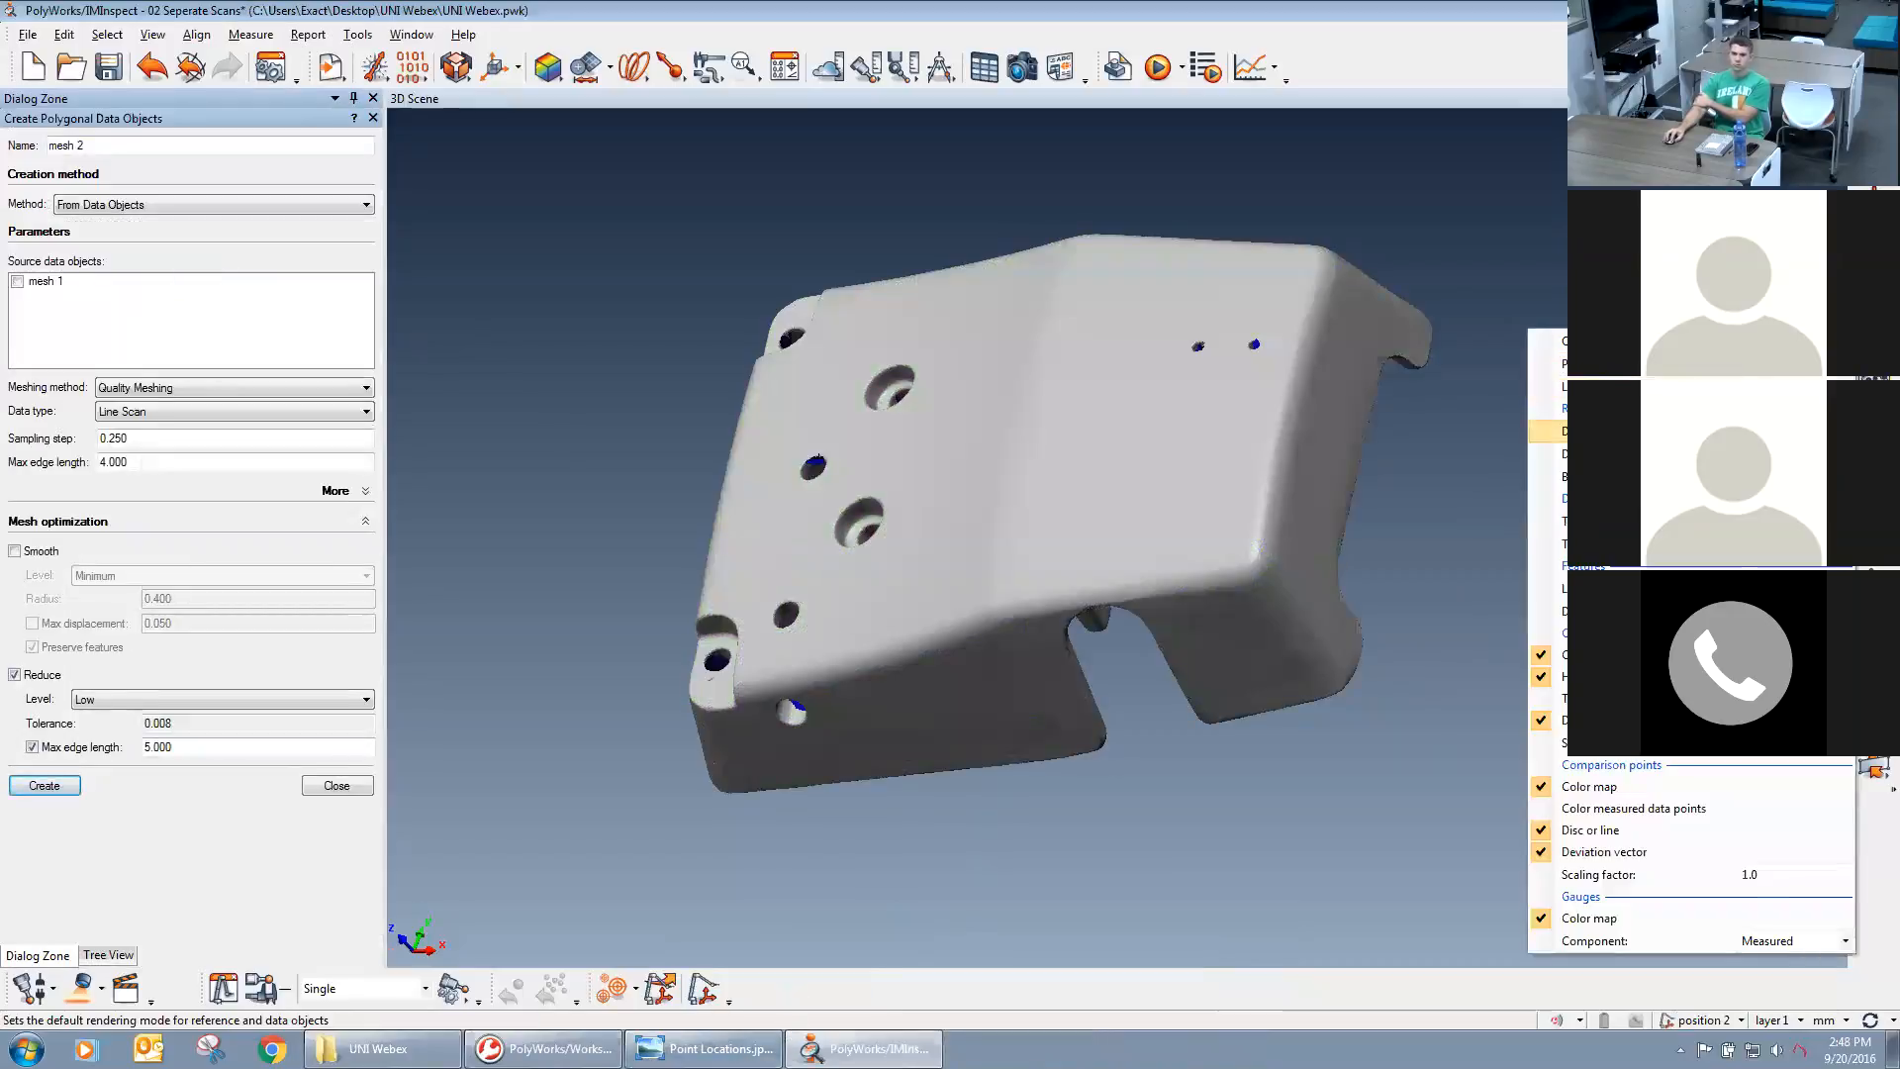
{"action": "mouse_move", "coordinate": [1623, 432]}
{"action": "left_click", "coordinate": [1492, 475]}
{"action": "left_click", "coordinate": [1381, 806]}
Inspect the new mesh's surface and triangle density around the casting's rounded edges, corner recess and side hole.
{"action": "scroll", "coordinate": [1264, 742], "scroll_direction": "up", "scroll_amount": 5}
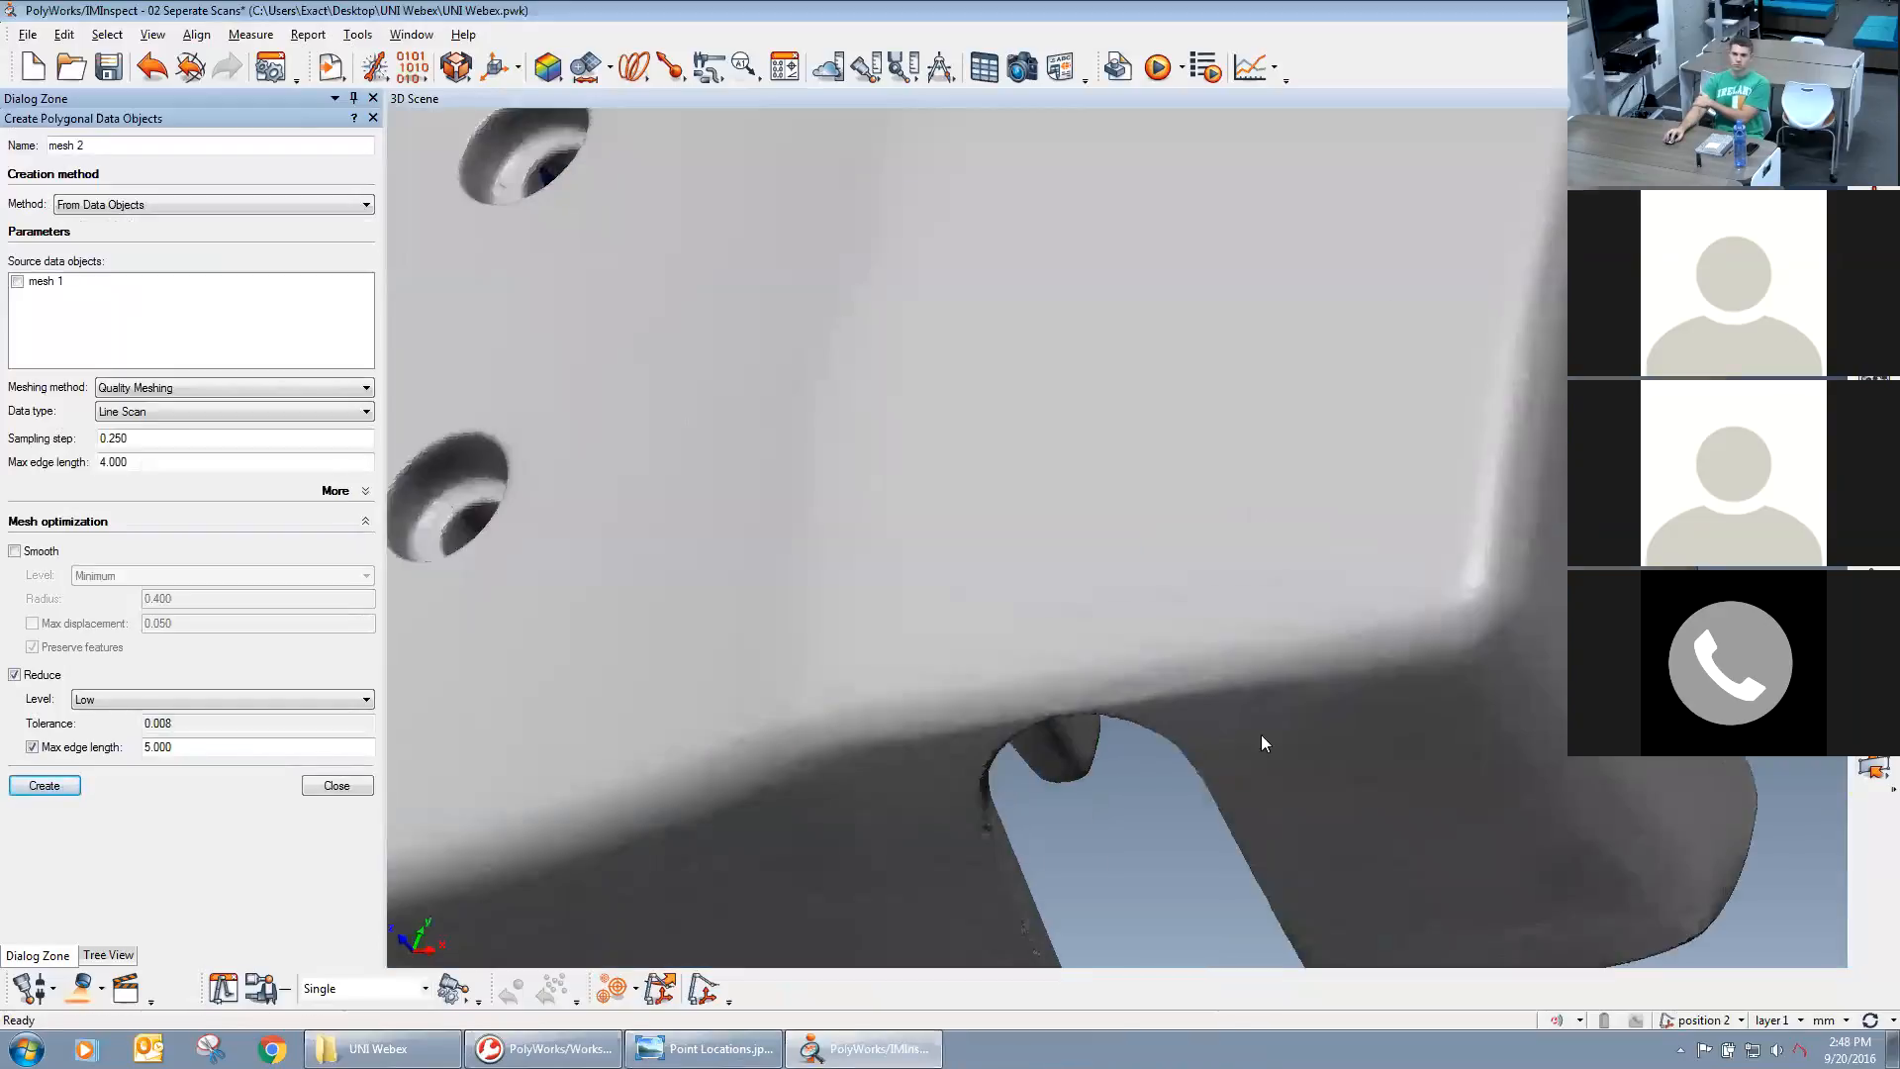
{"action": "scroll", "coordinate": [1234, 602], "scroll_direction": "up", "scroll_amount": 4}
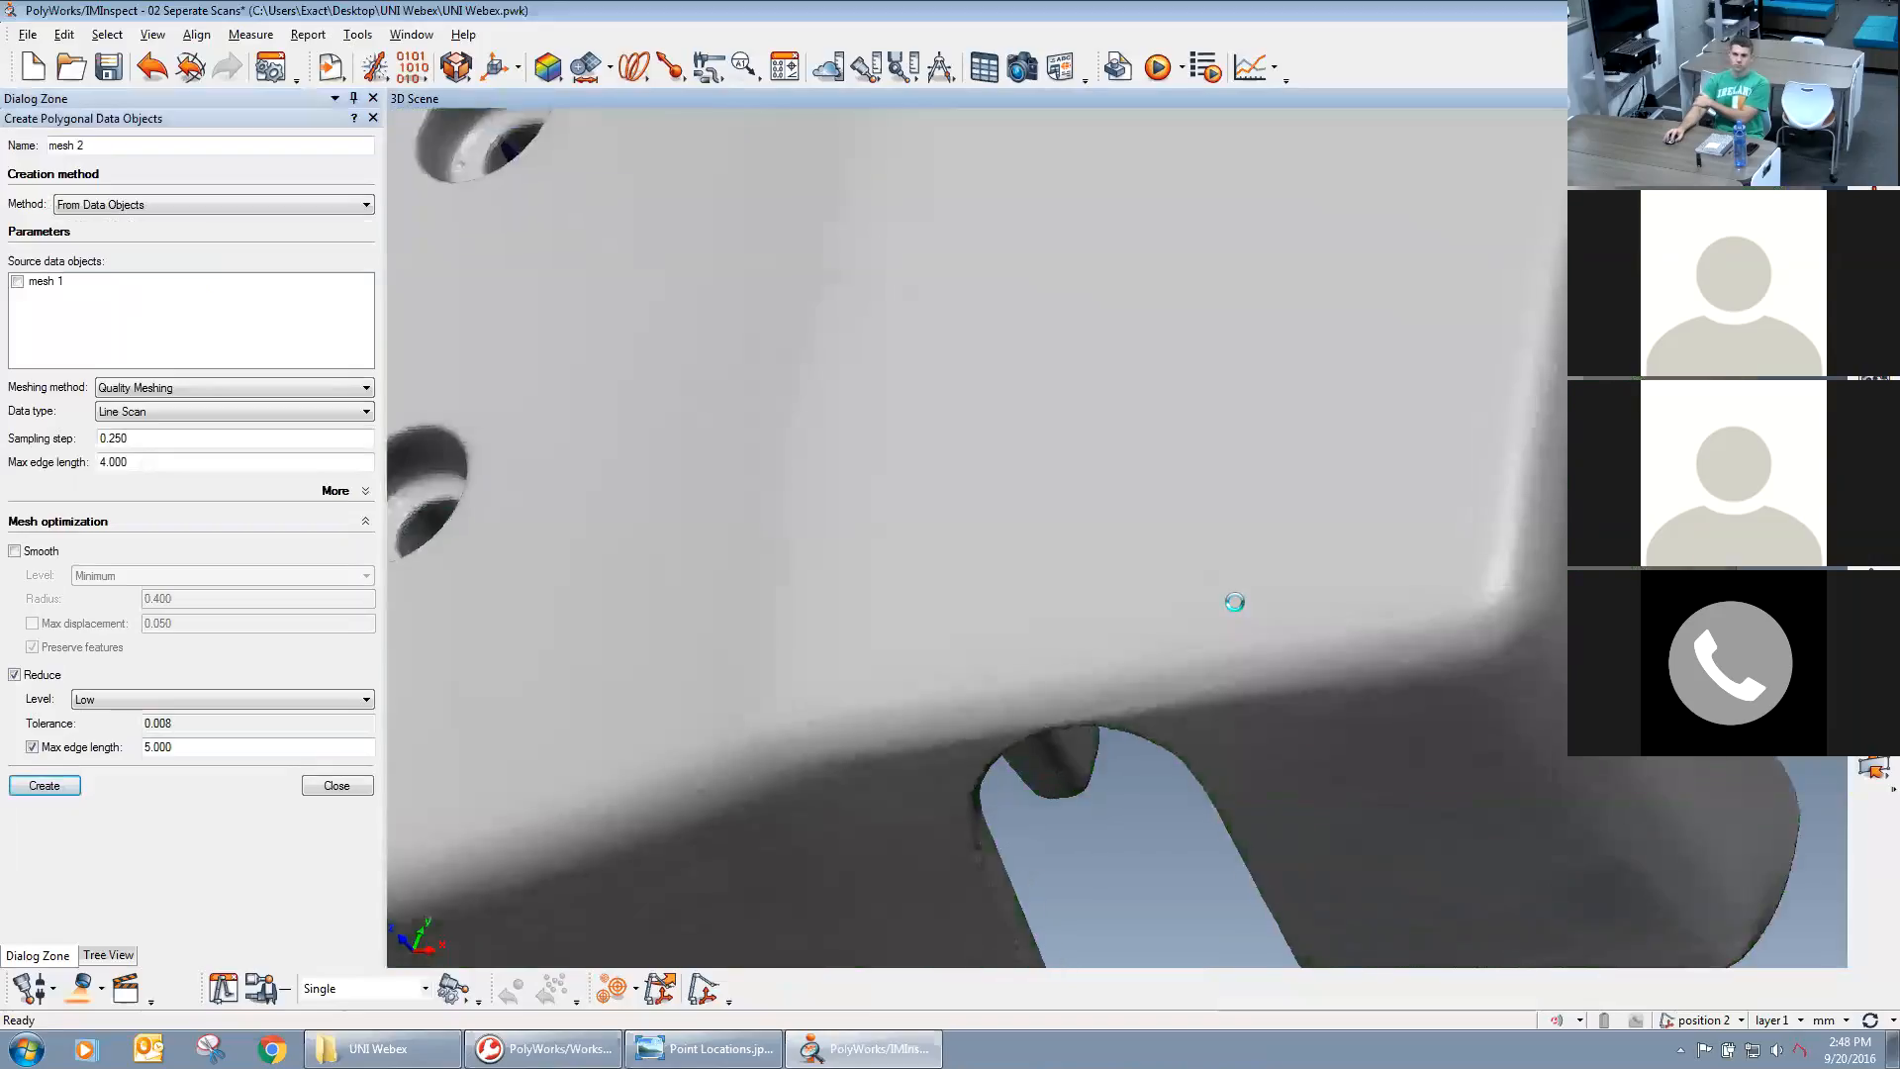
{"action": "scroll", "coordinate": [1322, 686], "scroll_direction": "down", "scroll_amount": 5}
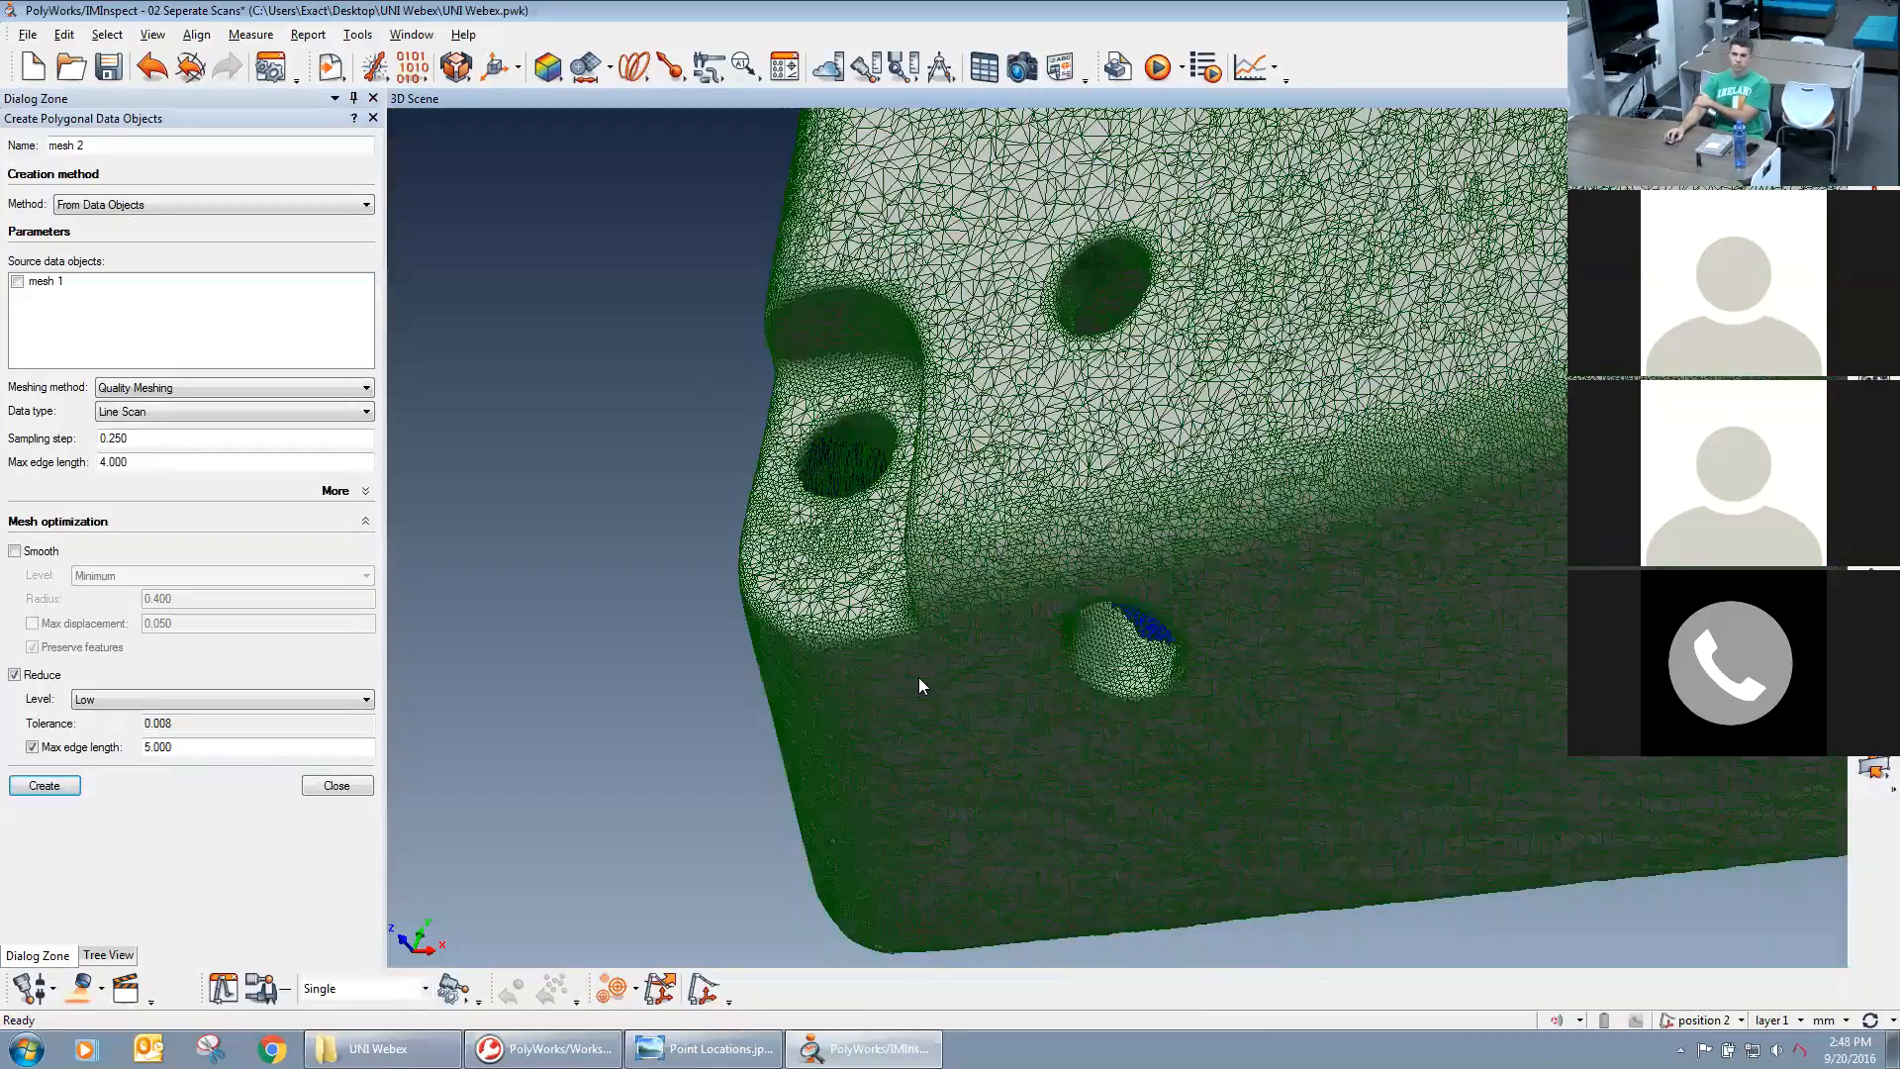
{"action": "left_click_drag", "start_coordinate": [920, 679], "coordinate": [1145, 645]}
{"action": "middle_click_drag", "start_coordinate": [1145, 644], "coordinate": [1289, 518]}
{"action": "mouse_move", "coordinate": [1176, 752]}
{"action": "right_mouse_down"}
{"action": "mouse_move", "coordinate": [1168, 787]}
{"action": "mouse_move", "coordinate": [1160, 666]}
{"action": "right_mouse_up"}
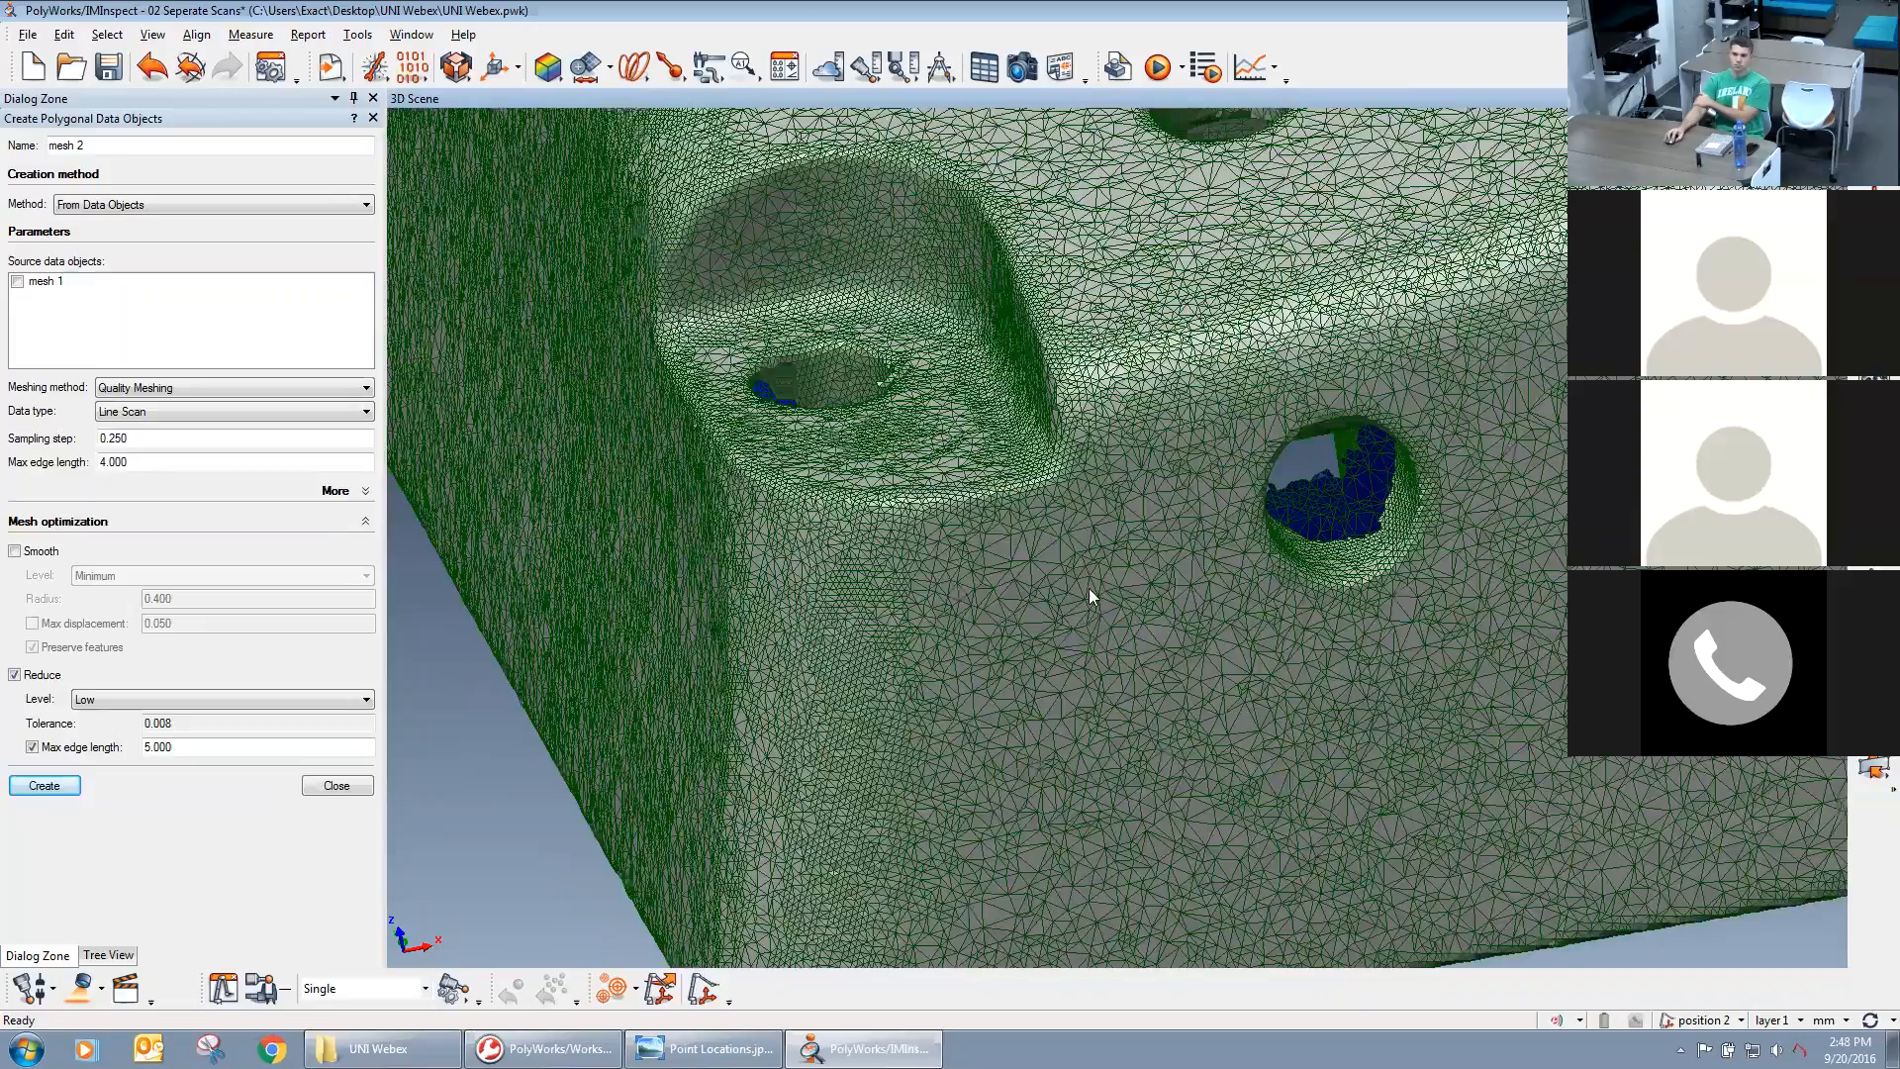
{"action": "middle_click_drag", "start_coordinate": [1090, 592], "coordinate": [1168, 613]}
{"action": "left_click_drag", "start_coordinate": [987, 354], "coordinate": [1073, 515]}
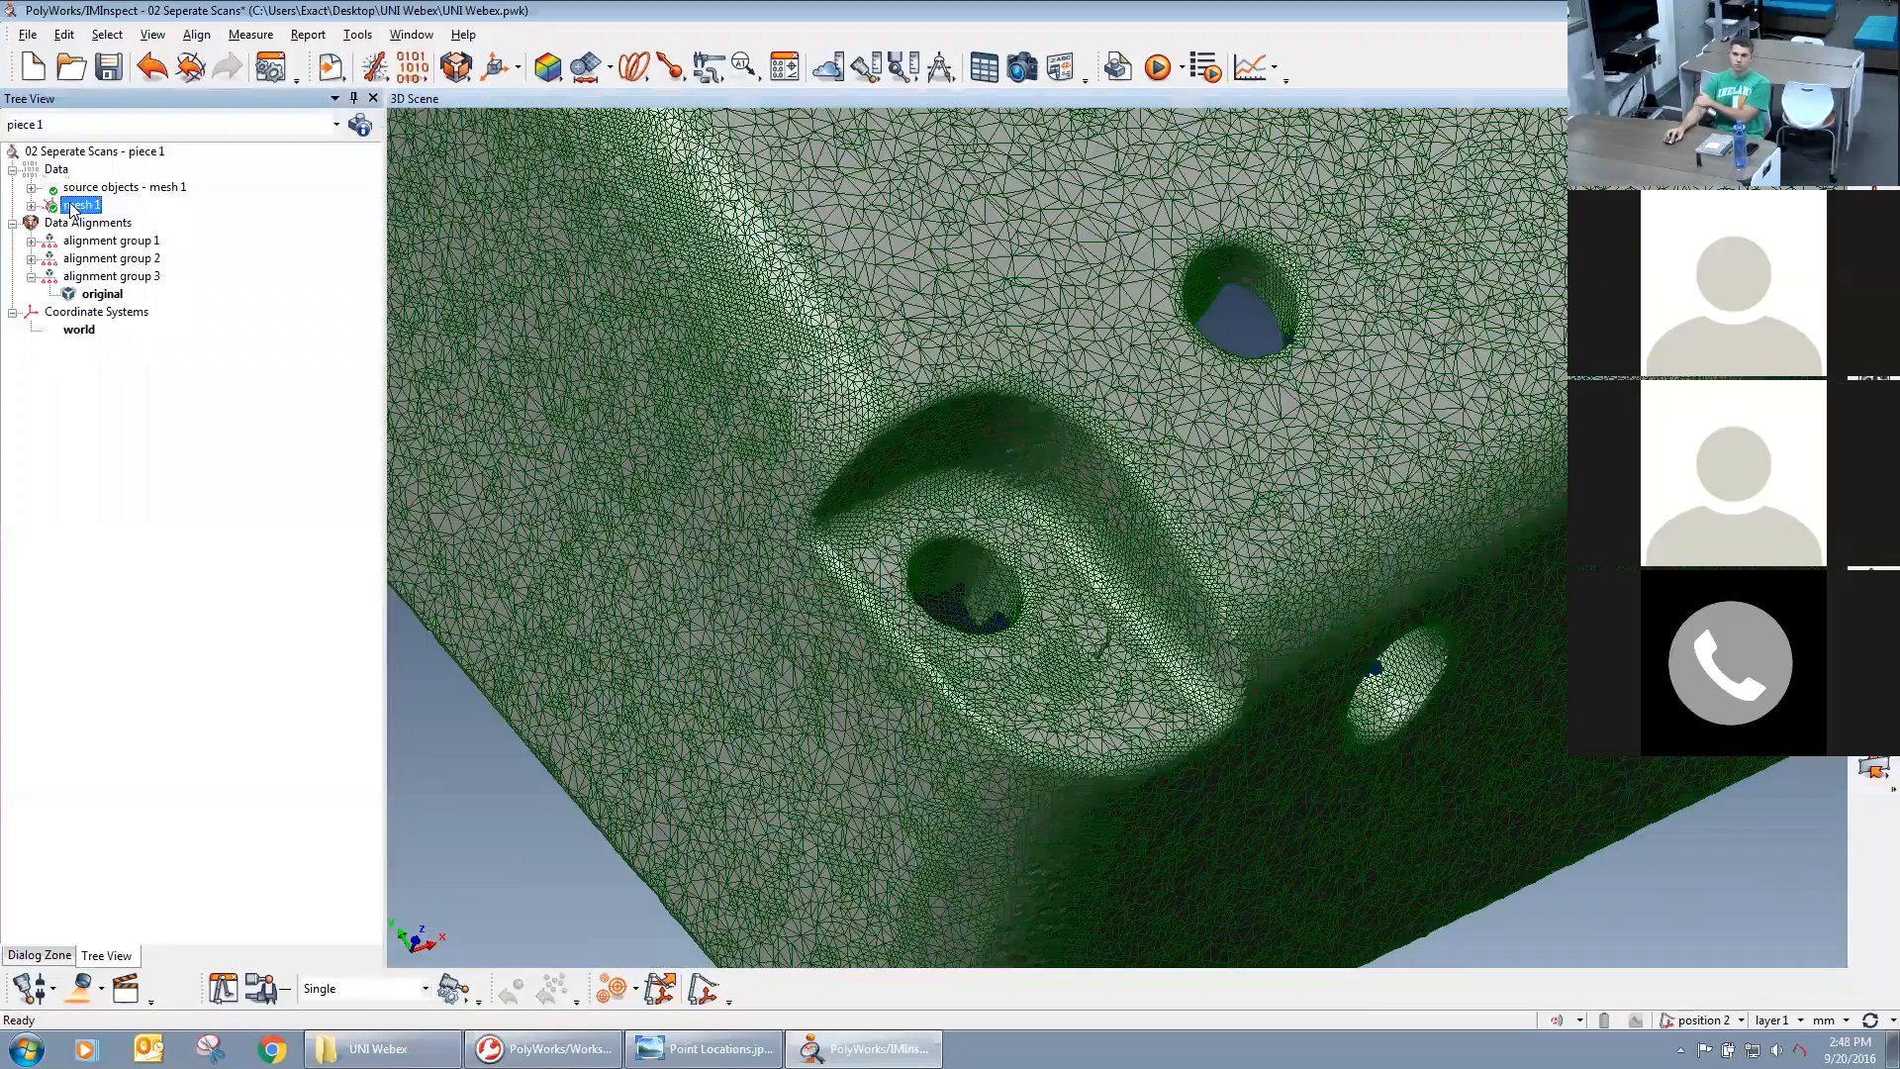
Close the mesh creation settings and check the number of points in mesh 1's data properties.
{"action": "double_click", "coordinate": [81, 201]}
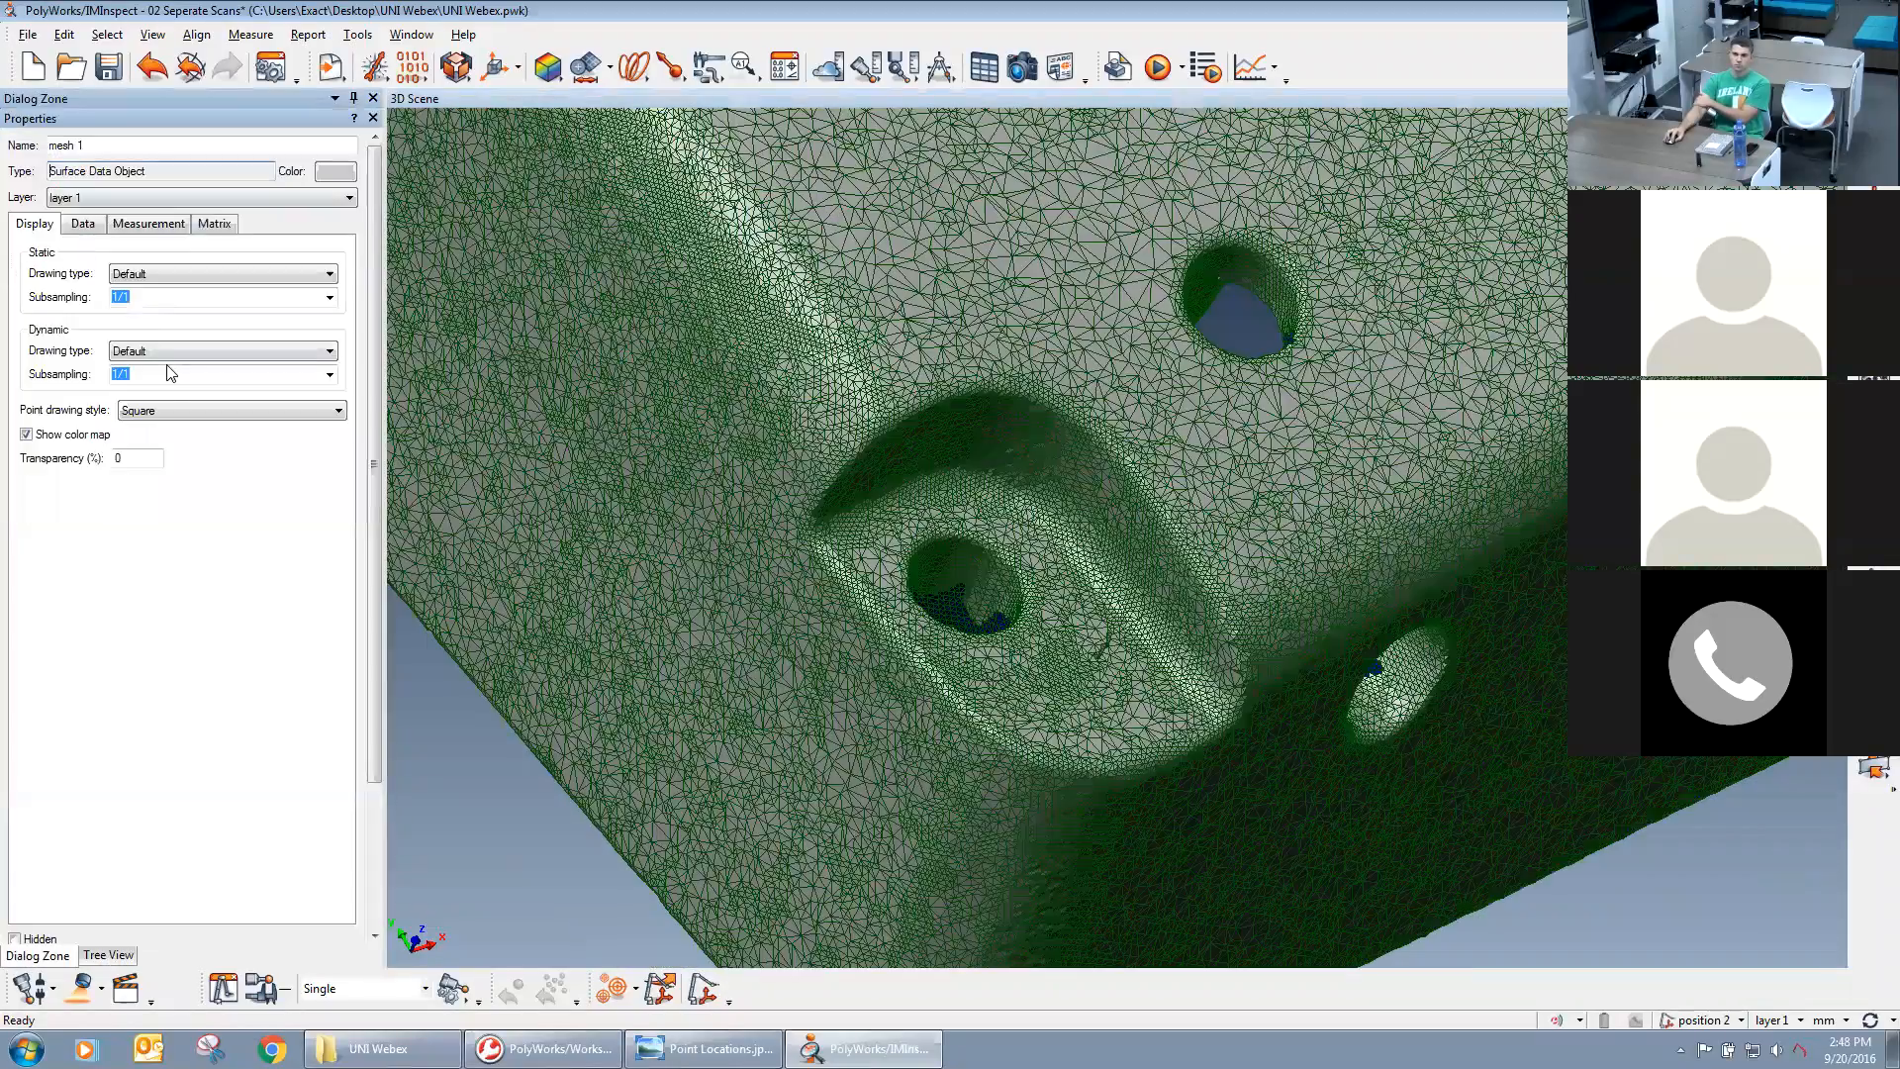
{"action": "left_click", "coordinate": [83, 224]}
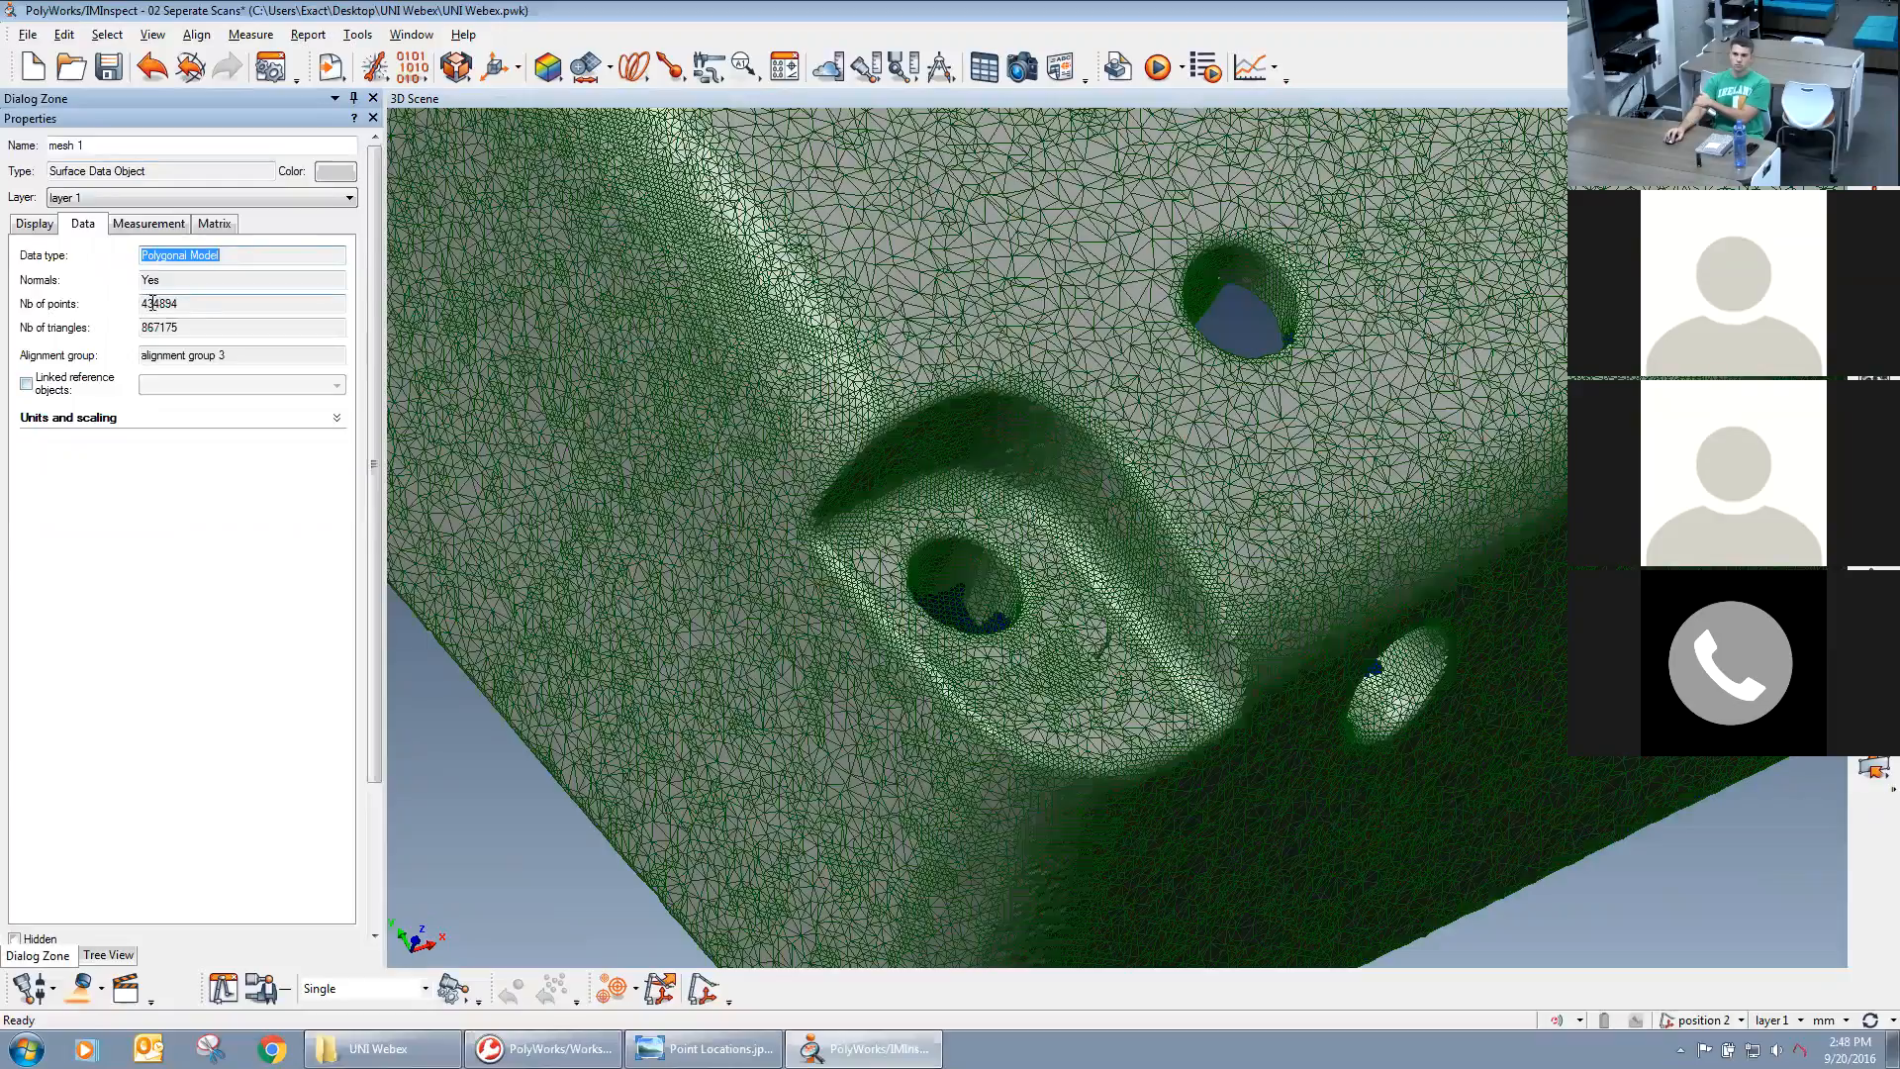
{"action": "left_click_drag", "start_coordinate": [201, 311], "coordinate": [160, 305]}
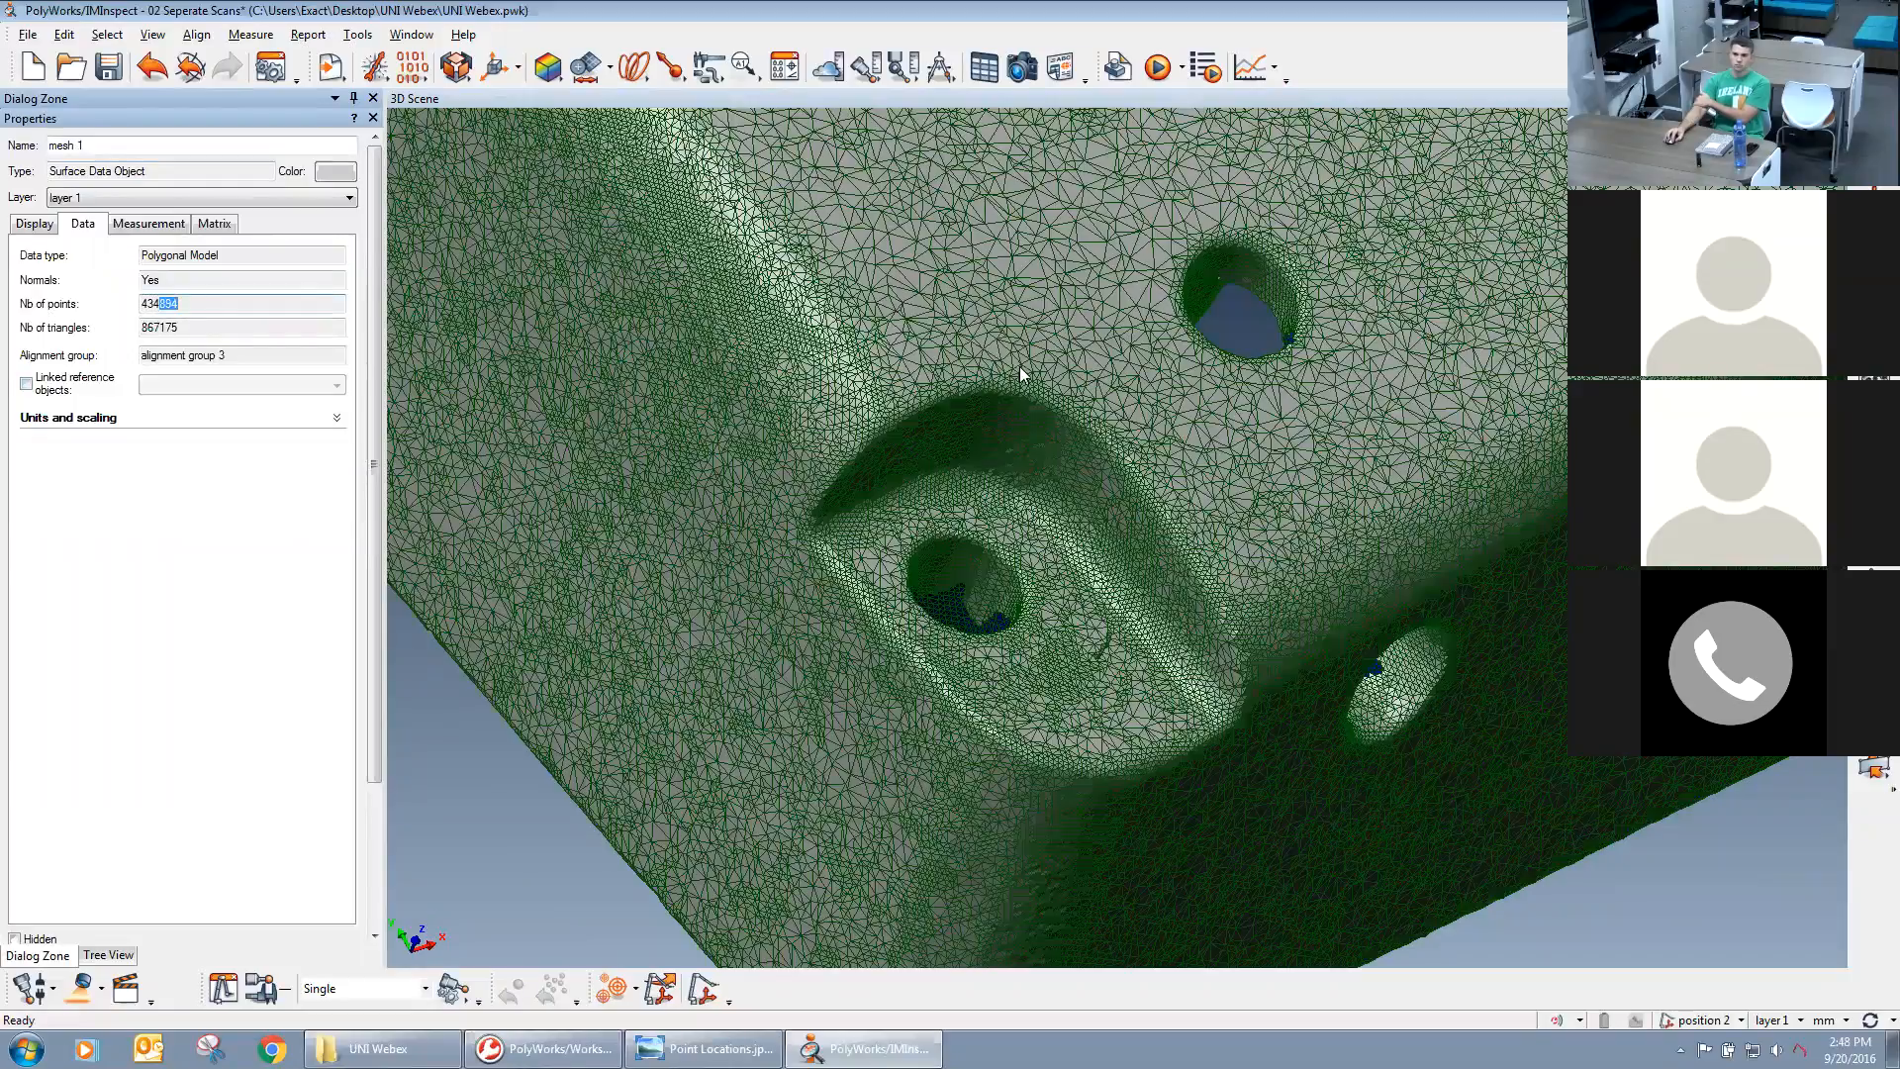
Change the default rendering so the mesh is shaded without its wireframe, and close the mesh properties.
{"action": "scroll", "coordinate": [1119, 411], "scroll_direction": "down", "scroll_amount": 4}
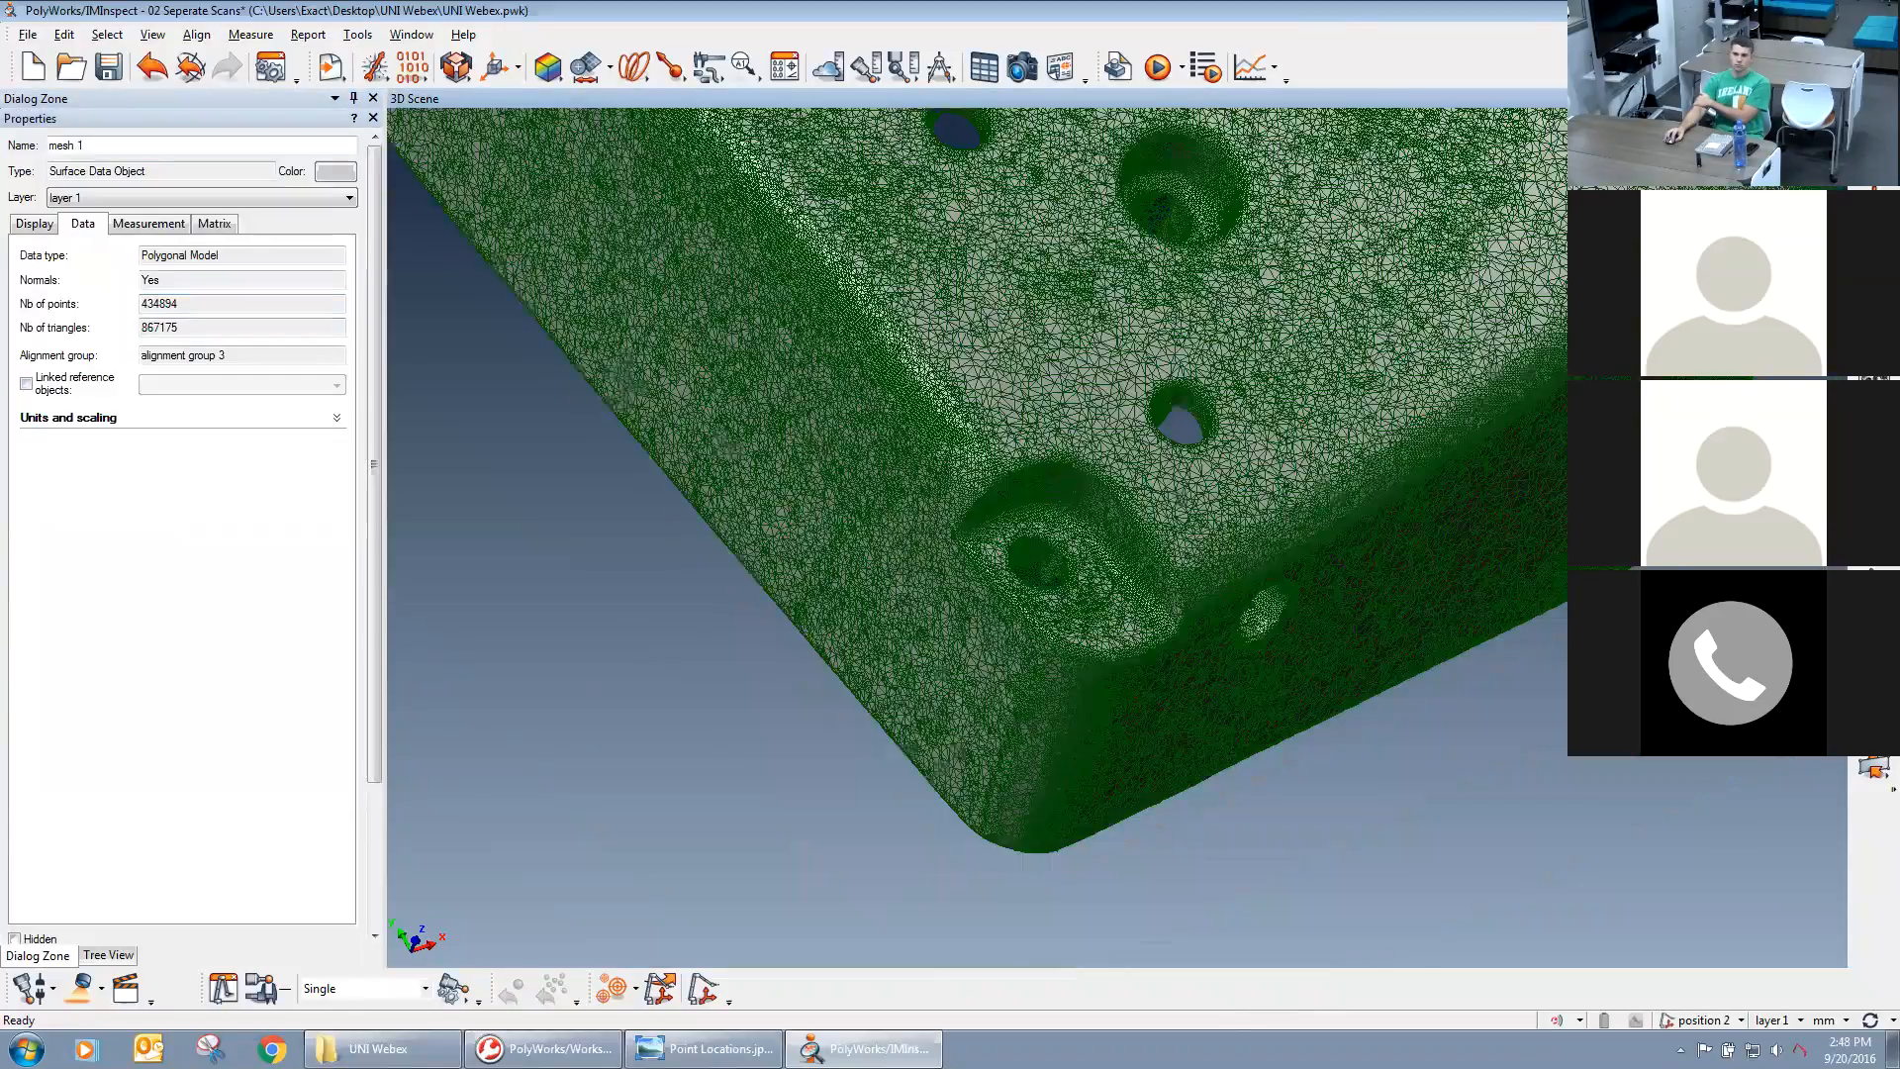
{"action": "scroll", "coordinate": [1120, 412], "scroll_direction": "down", "scroll_amount": 3}
{"action": "left_click", "coordinate": [1874, 378]}
{"action": "left_click", "coordinate": [1796, 431]}
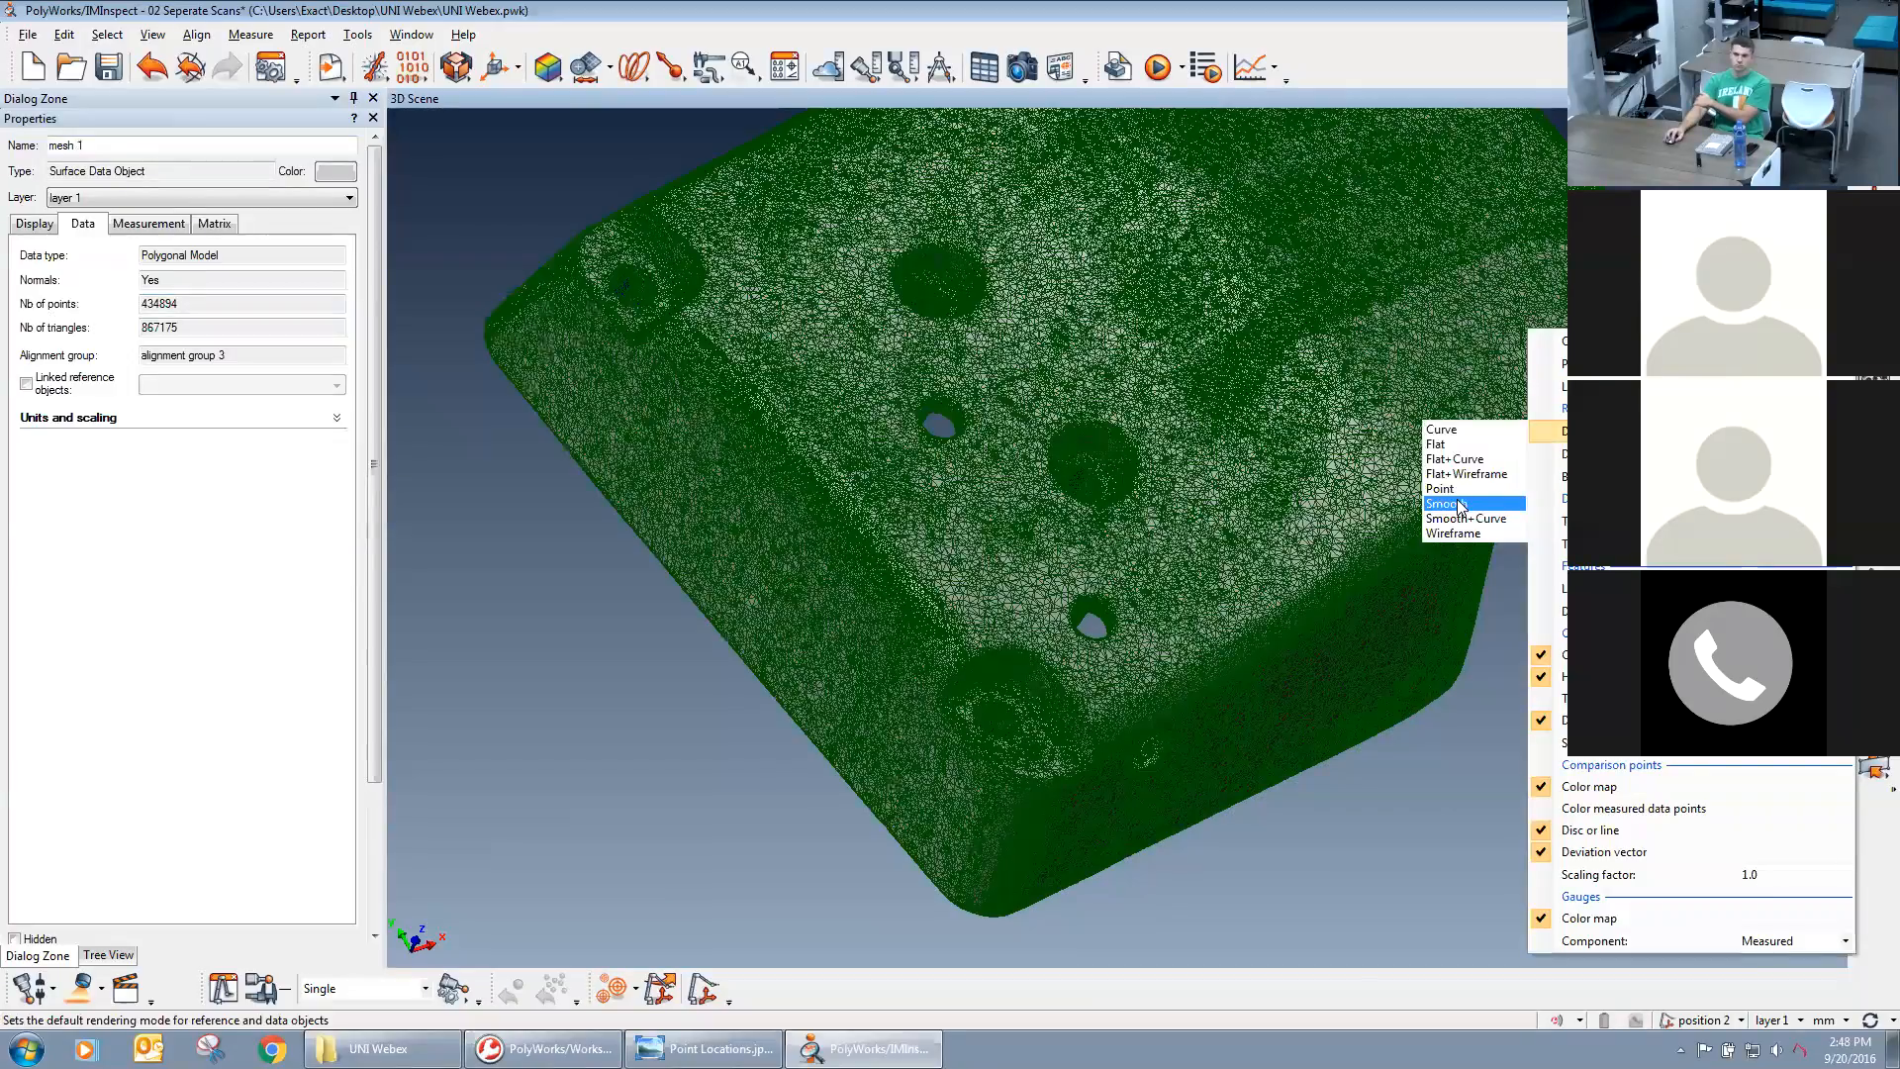
{"action": "left_click", "coordinate": [1455, 459]}
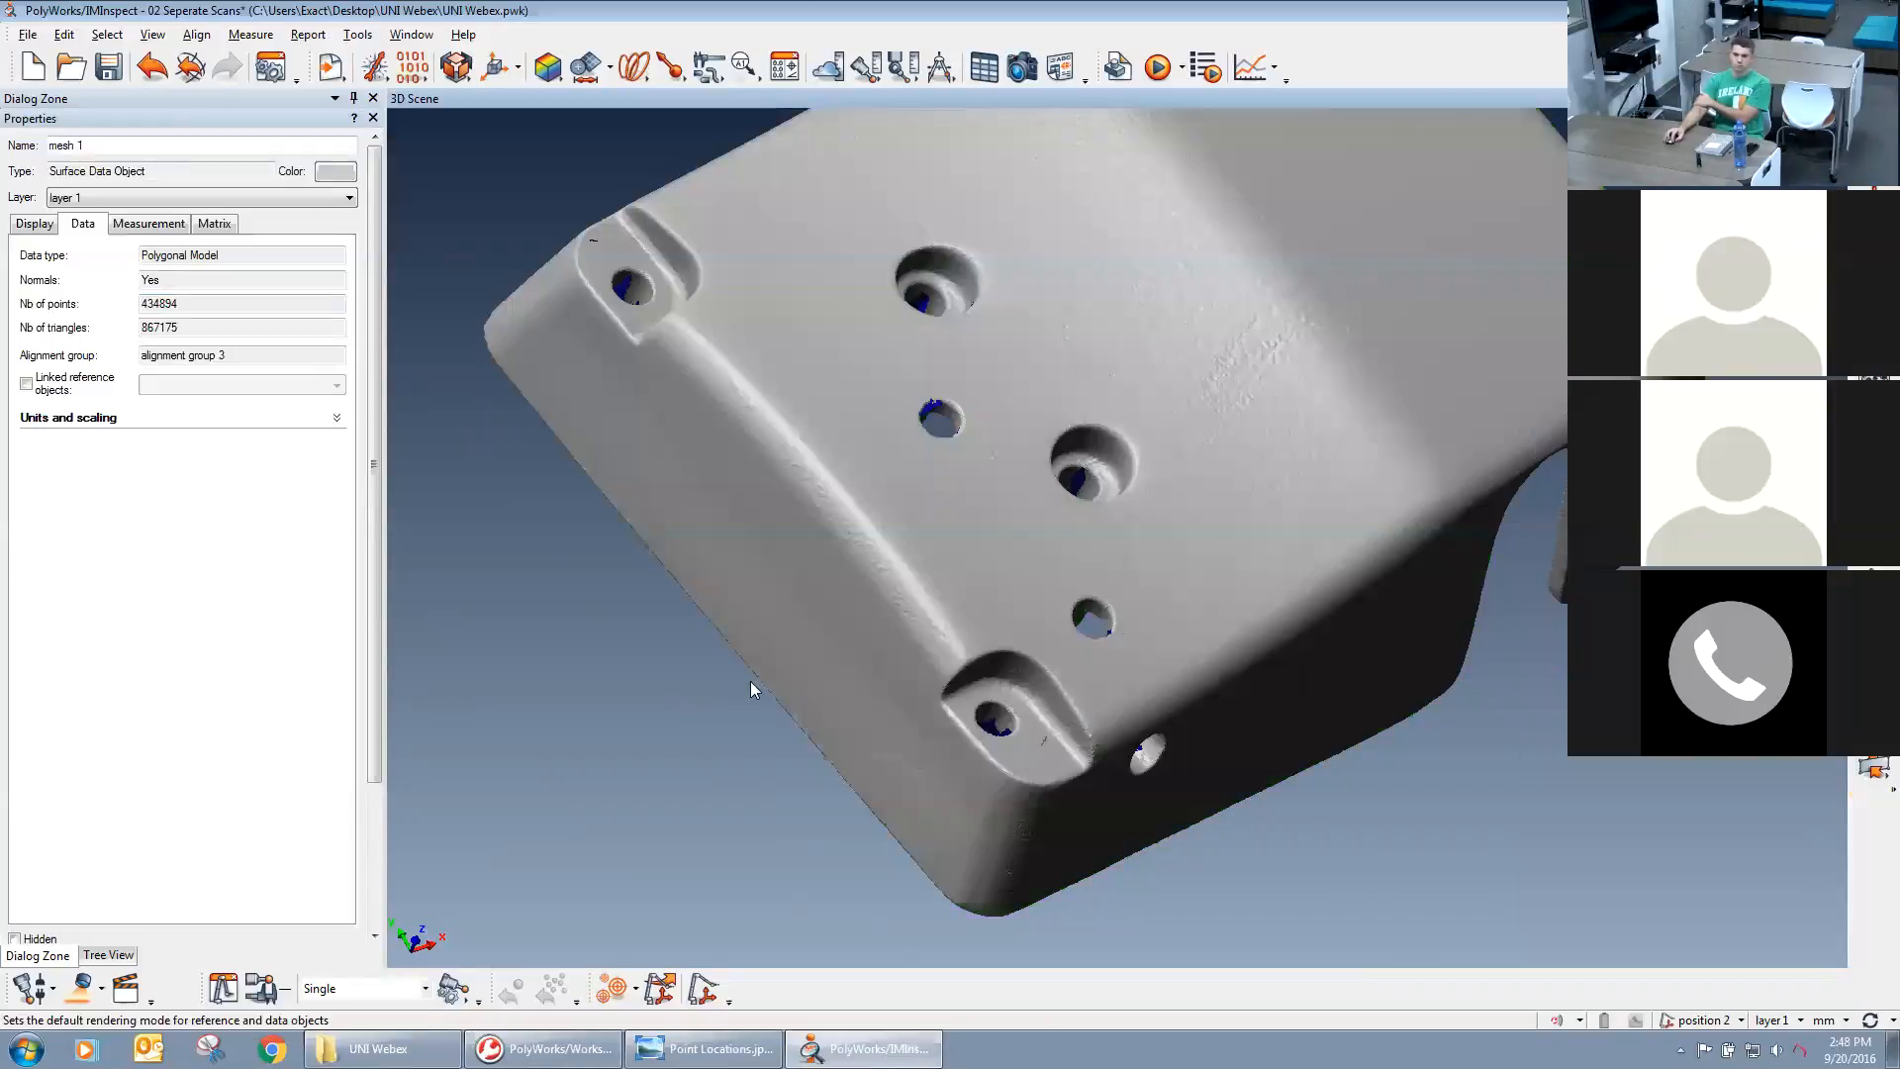
{"action": "left_click_drag", "start_coordinate": [1269, 489], "coordinate": [772, 495]}
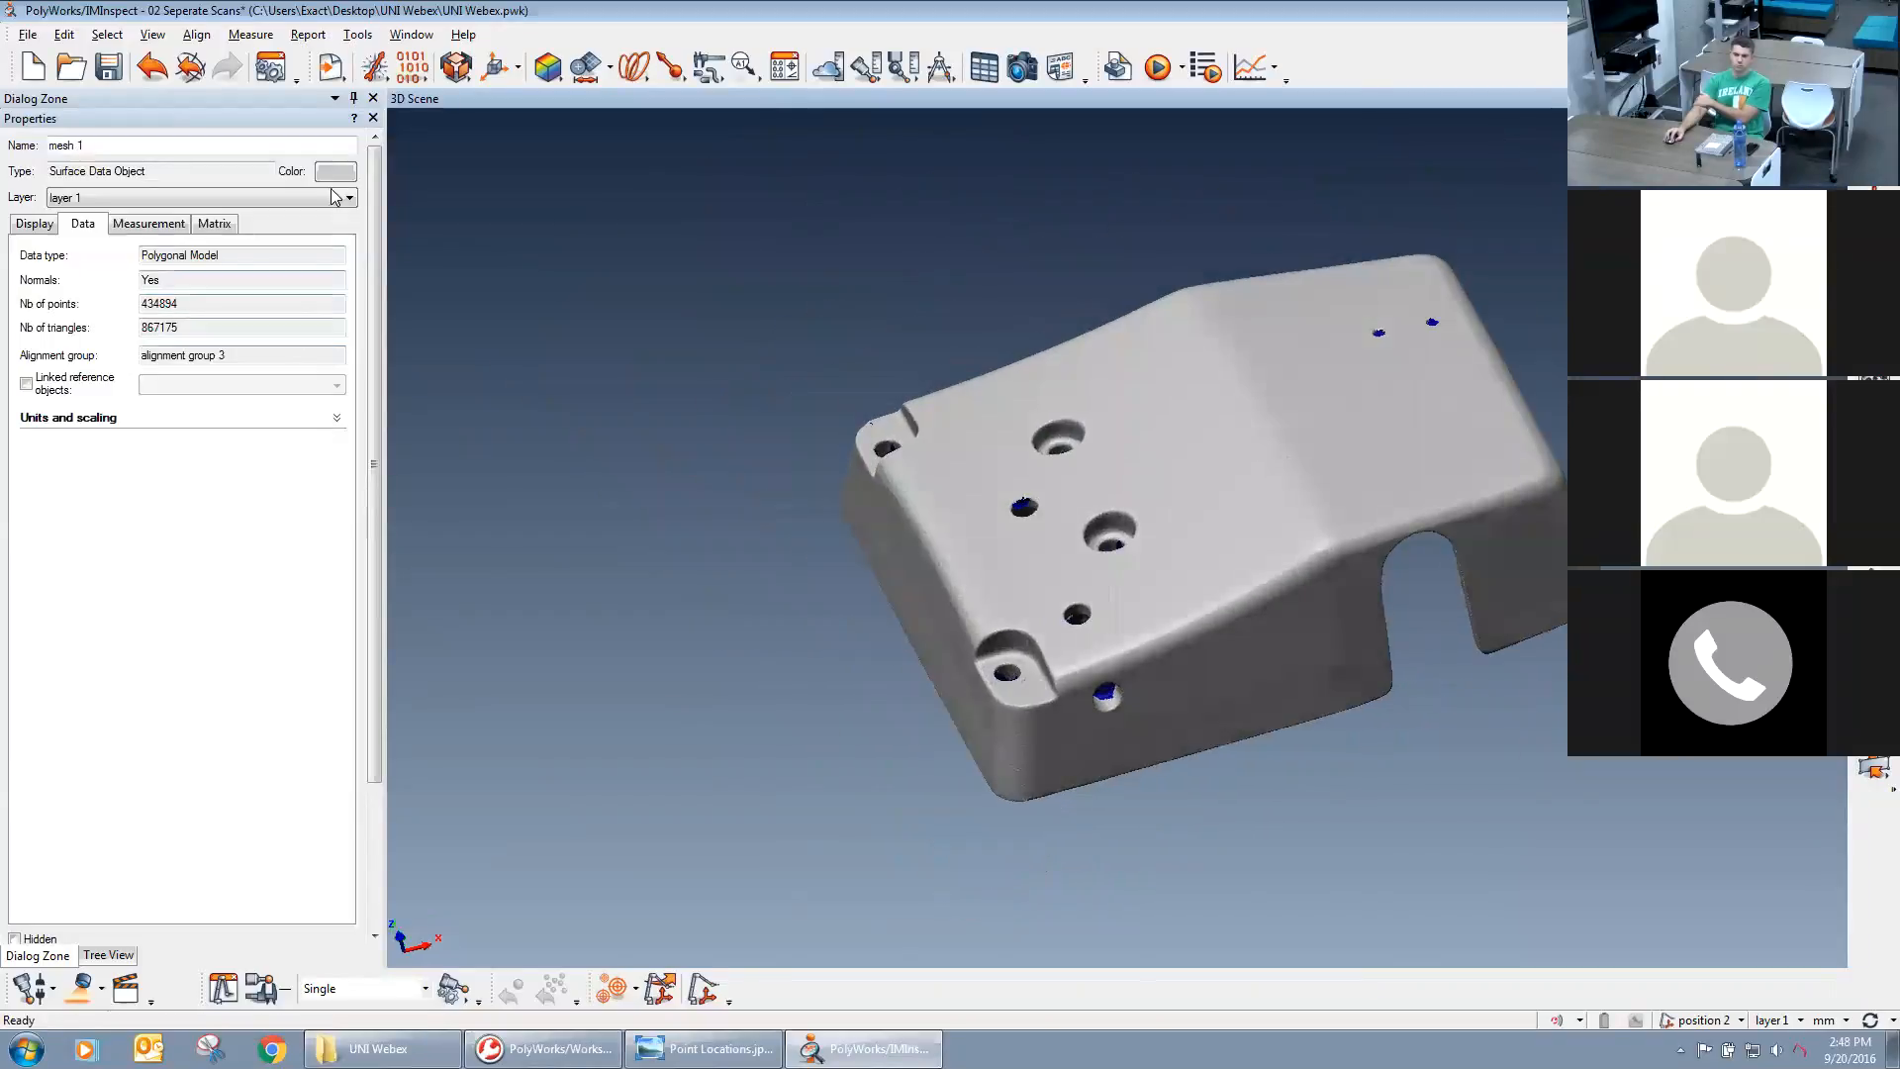
{"action": "left_click", "coordinate": [372, 120]}
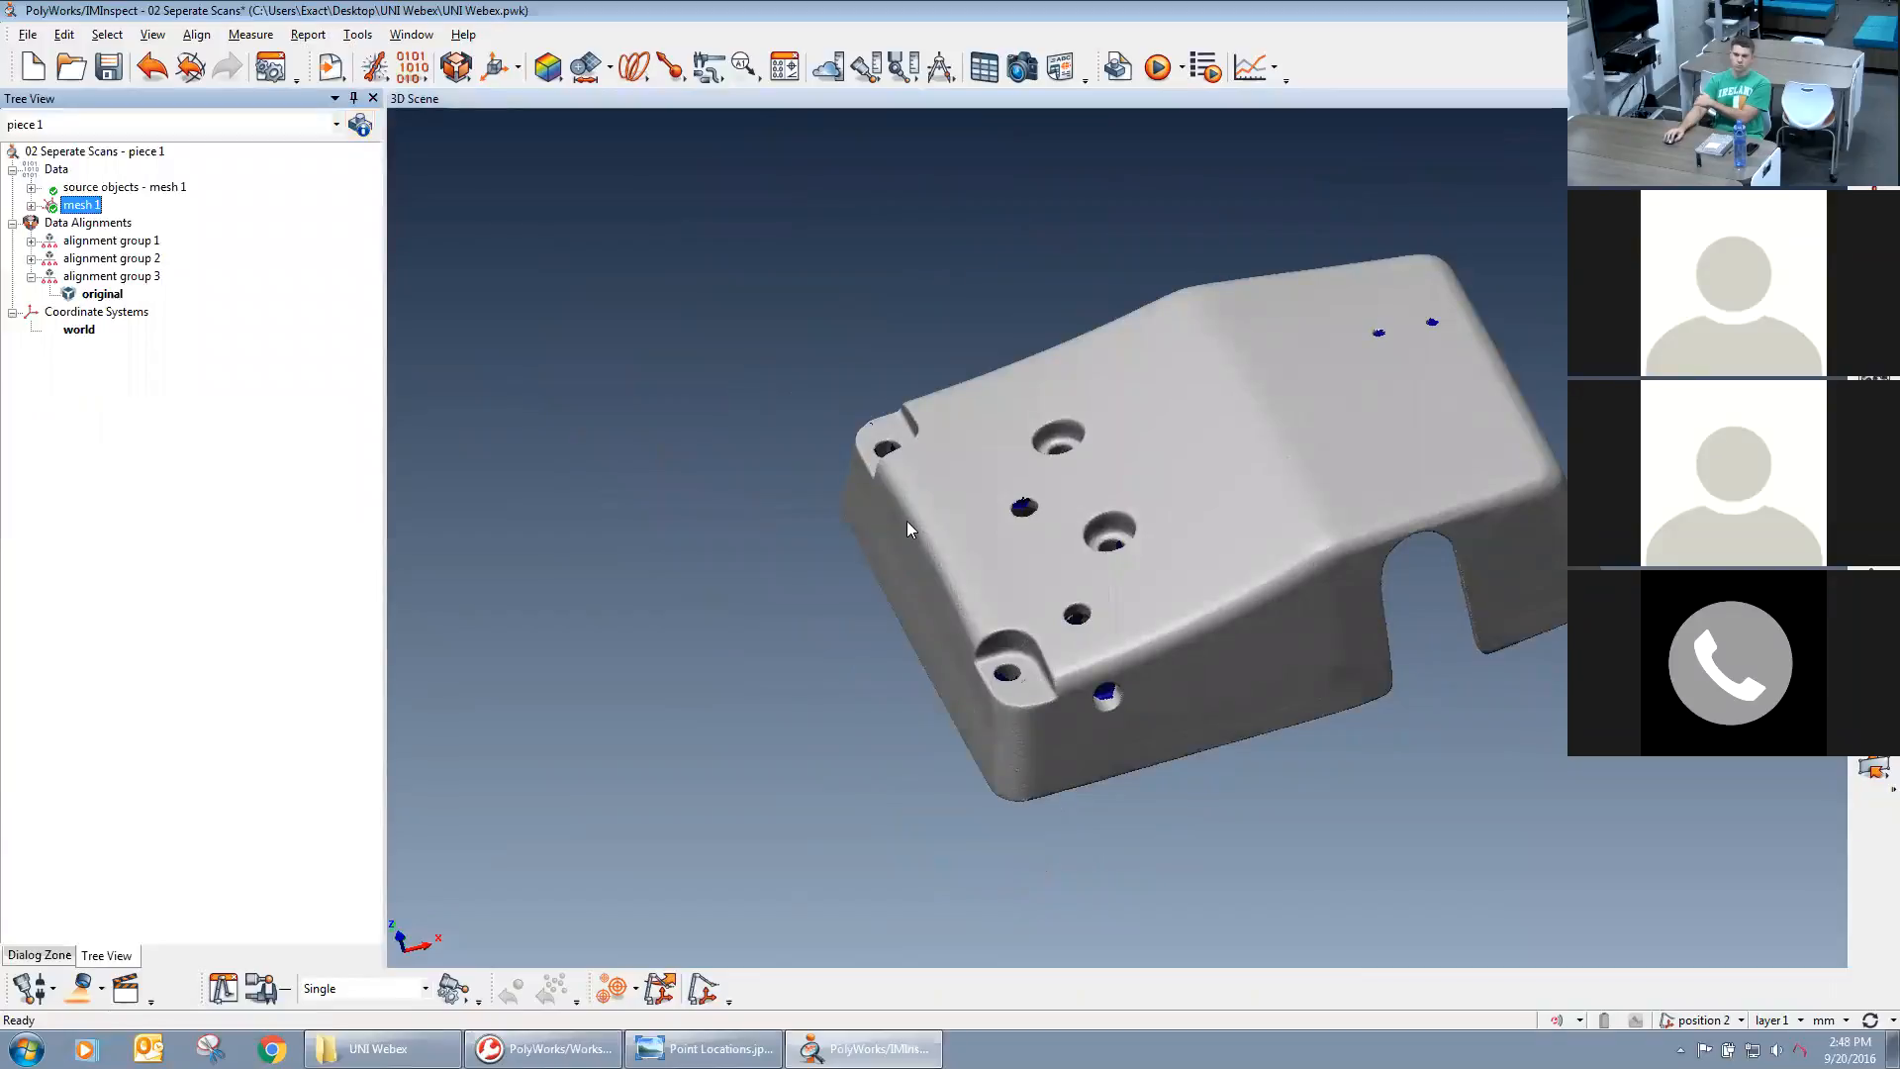
Import the CAD model Sample Casting.igs as a reference object.
{"action": "middle_click_drag", "start_coordinate": [1192, 538], "coordinate": [1029, 569]}
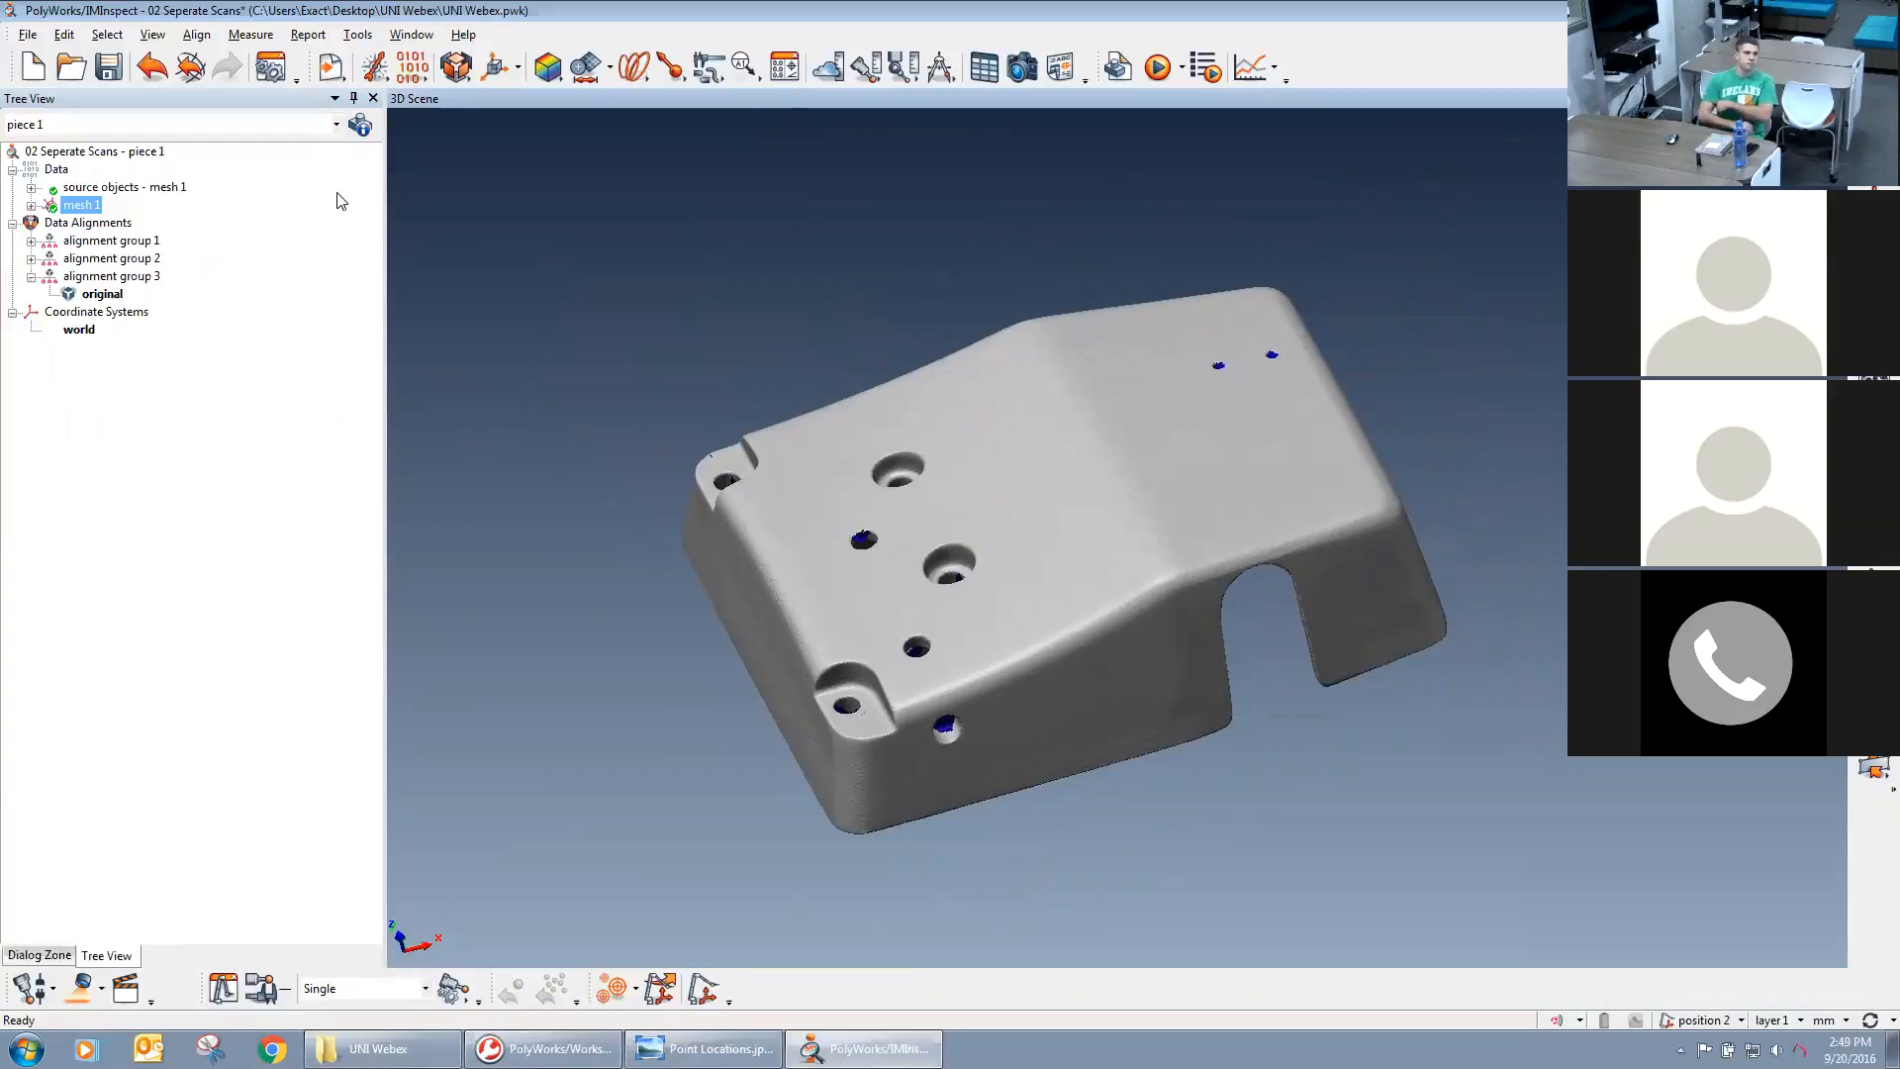
{"action": "left_click", "coordinate": [329, 71]}
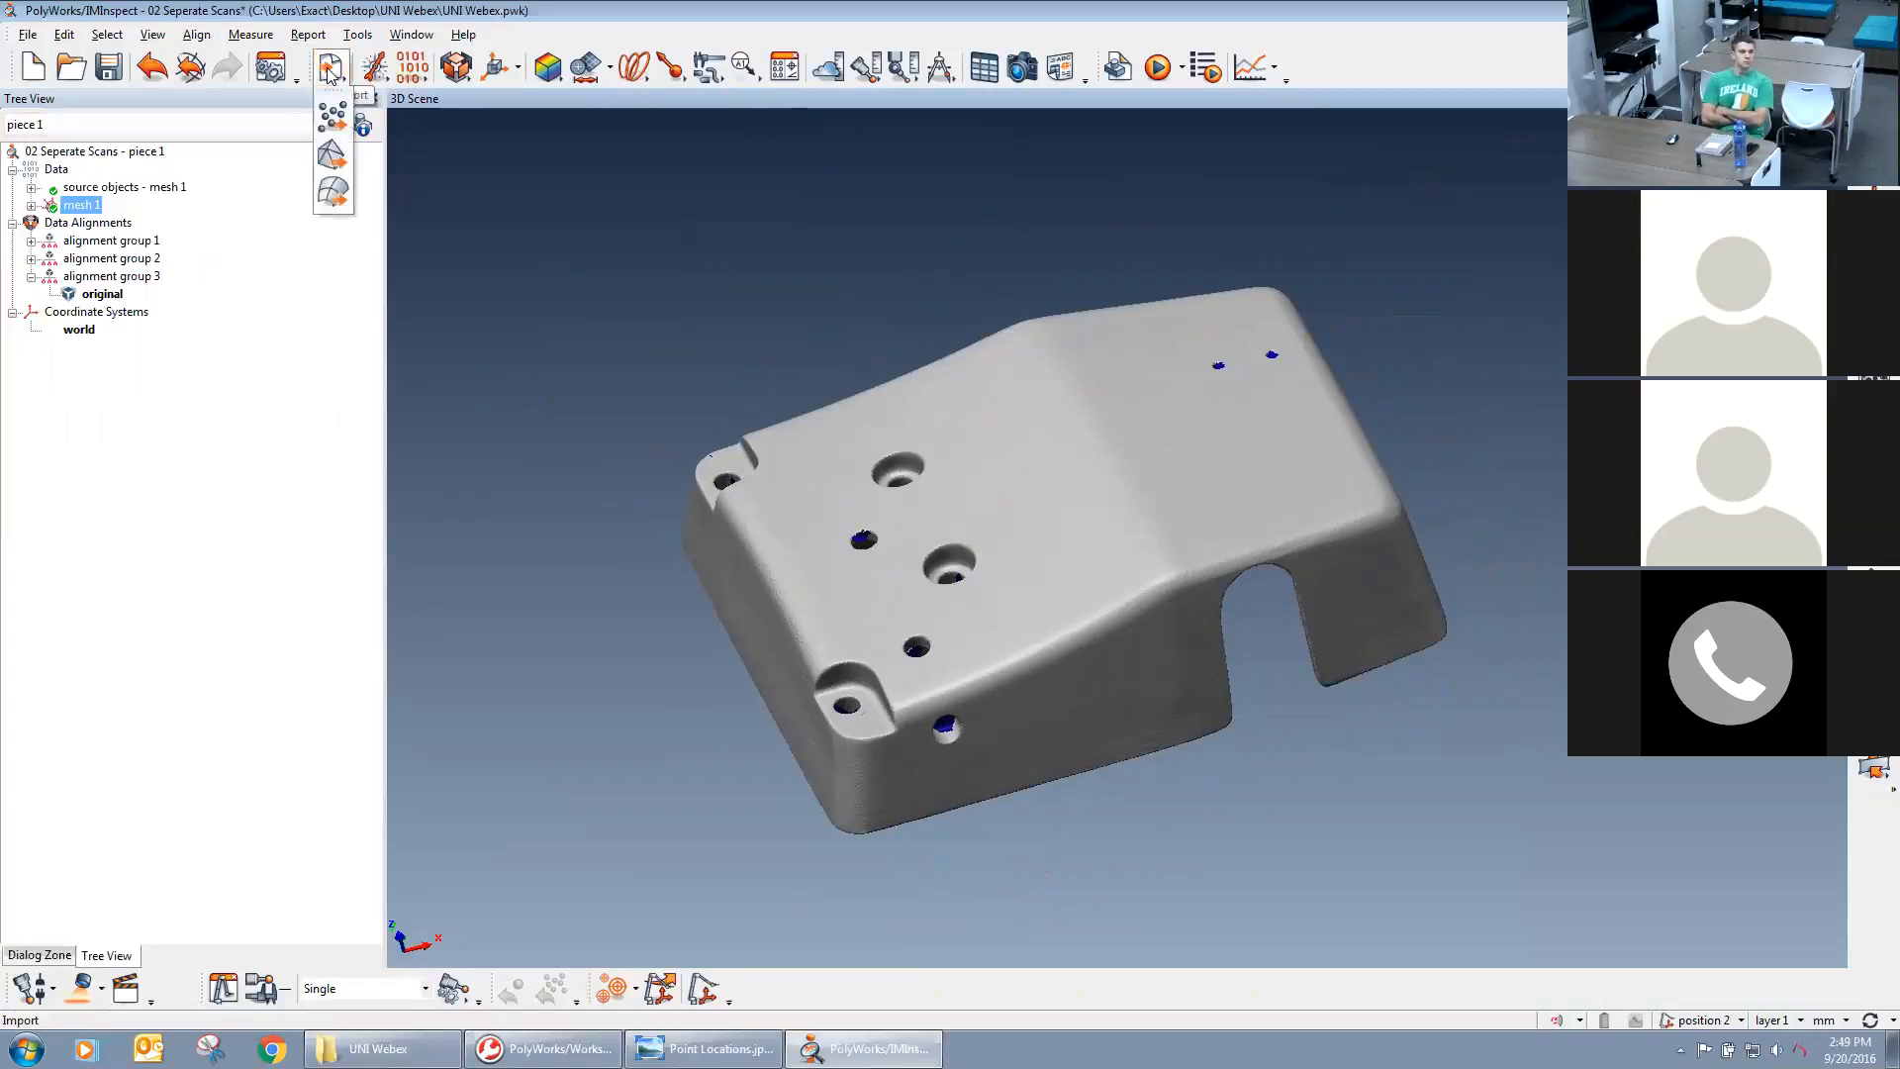
{"action": "left_click", "coordinate": [333, 191]}
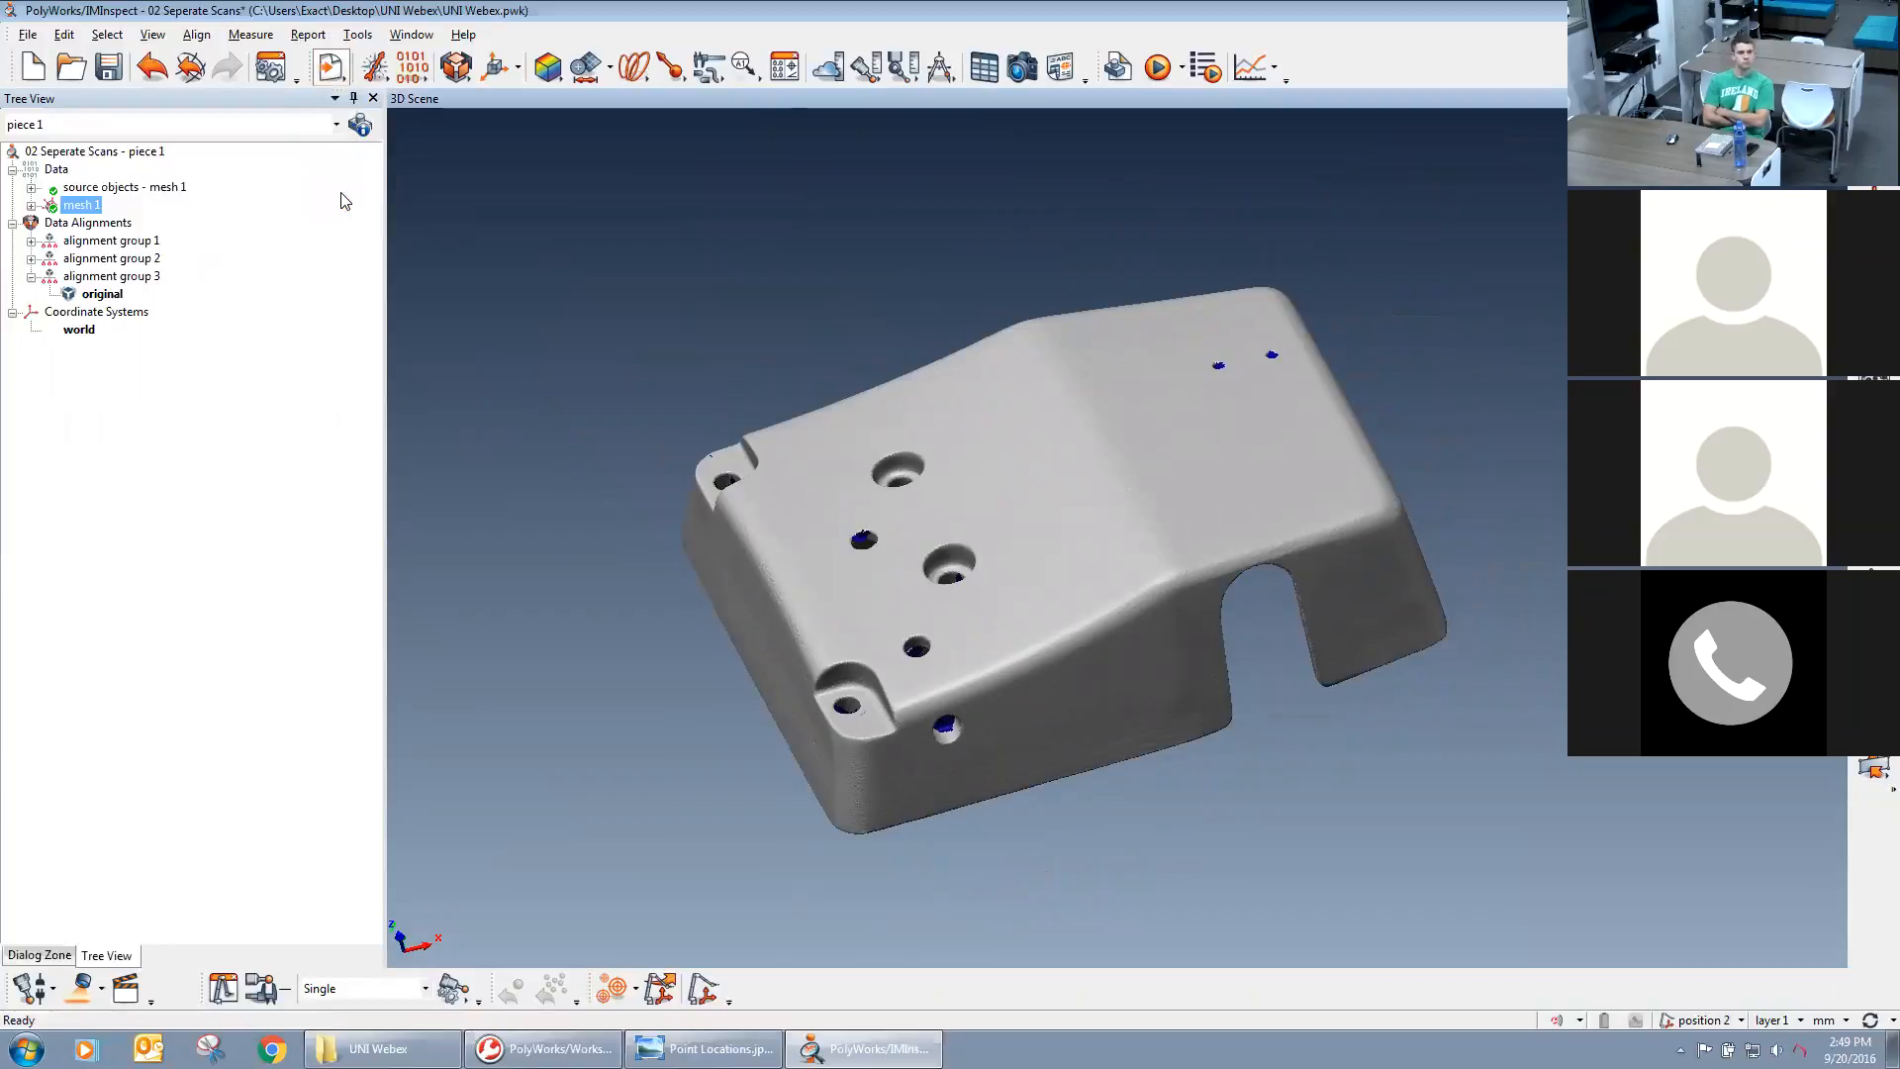
{"action": "double_click", "coordinate": [933, 387]}
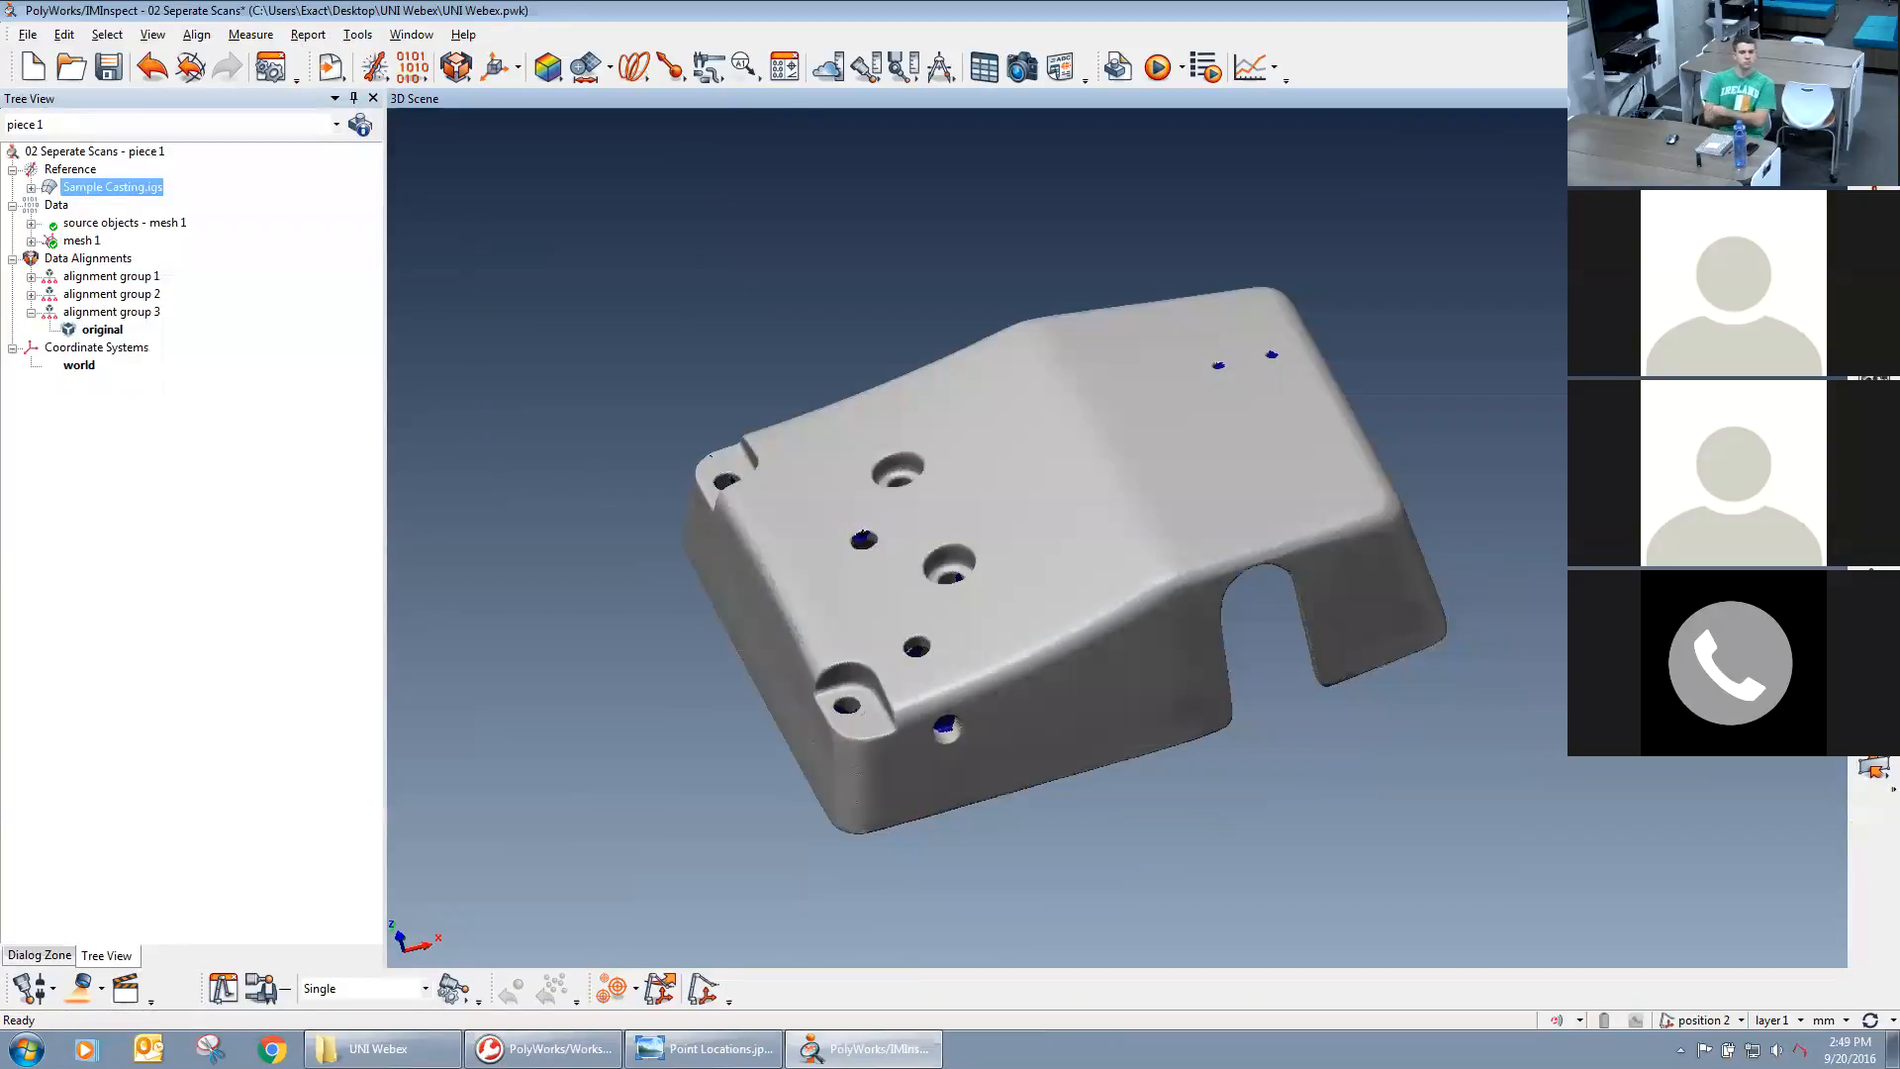
Open a best-fit of data to reference objects, keeping Automatic prealignment and Sample Casting.igs as the specific reference.
{"action": "left_click_drag", "start_coordinate": [1053, 522], "coordinate": [1162, 497]}
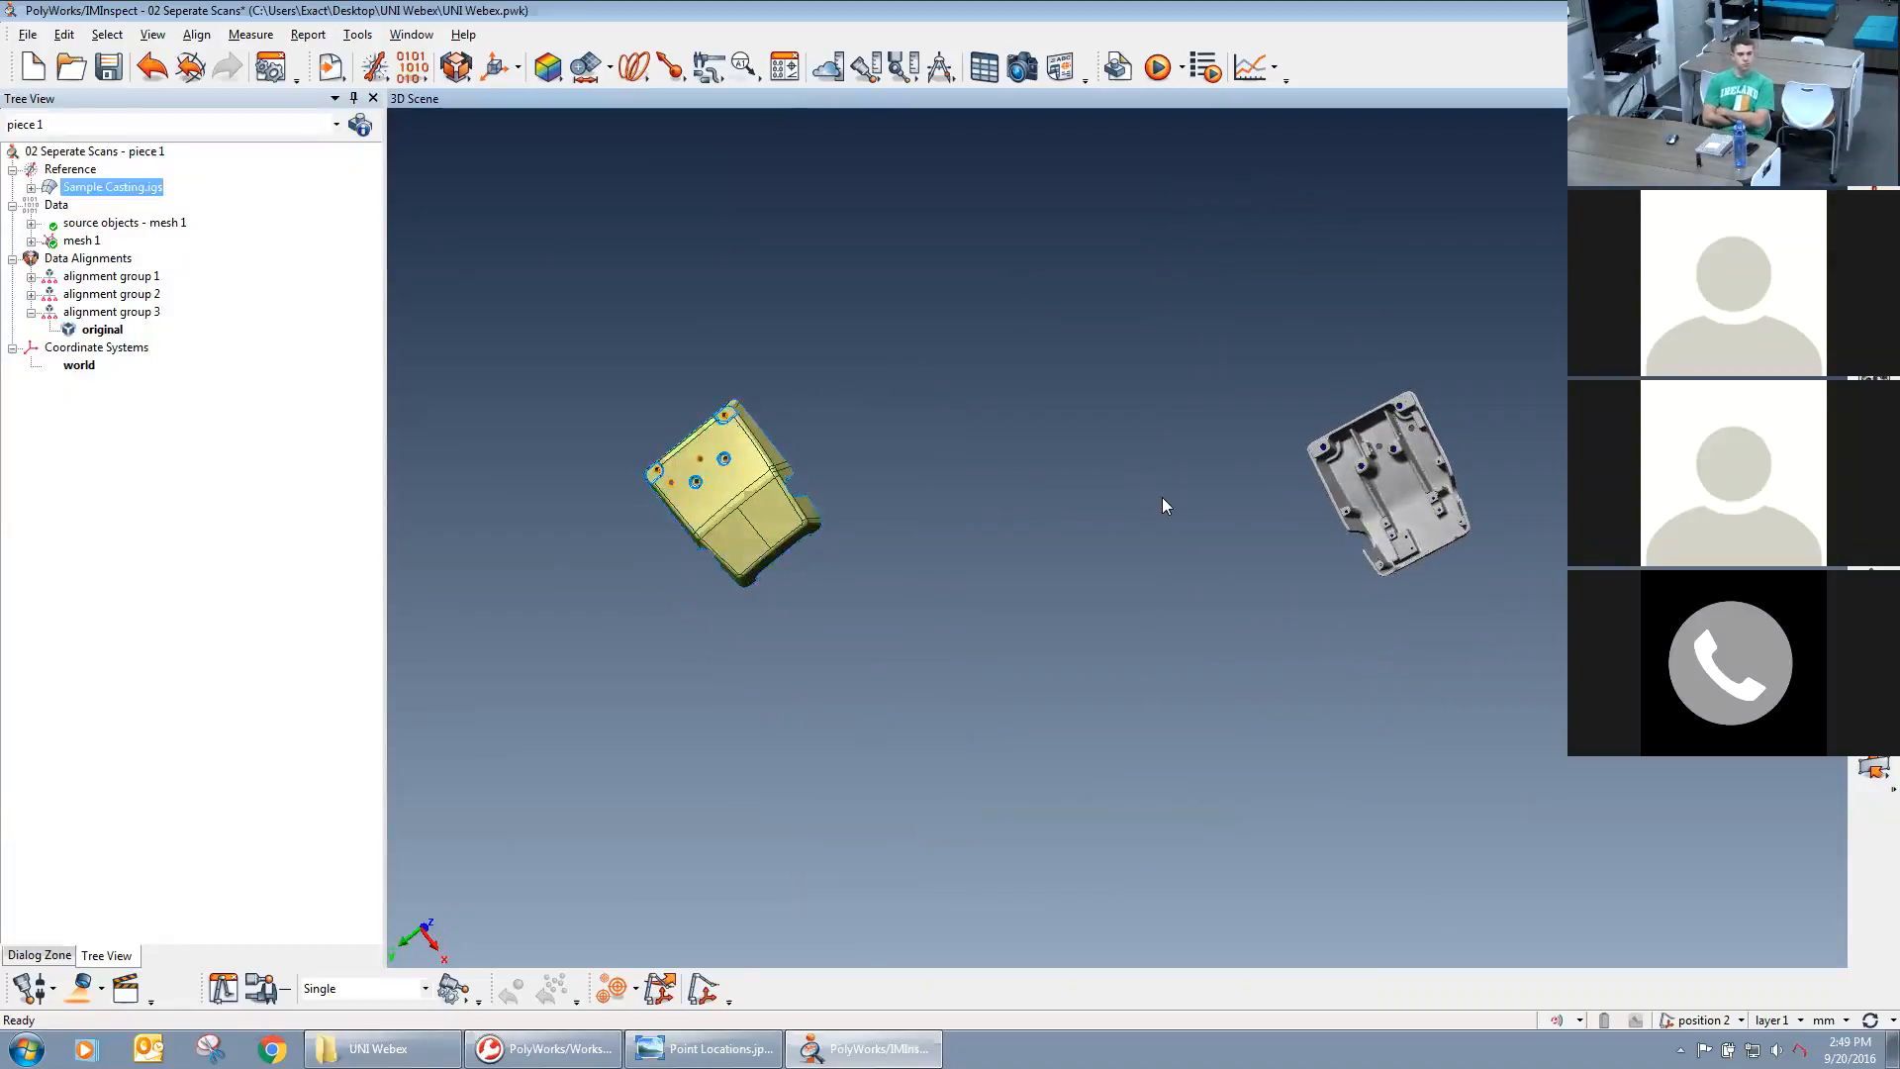
{"action": "middle_click_drag", "start_coordinate": [1132, 474], "coordinate": [1176, 474]}
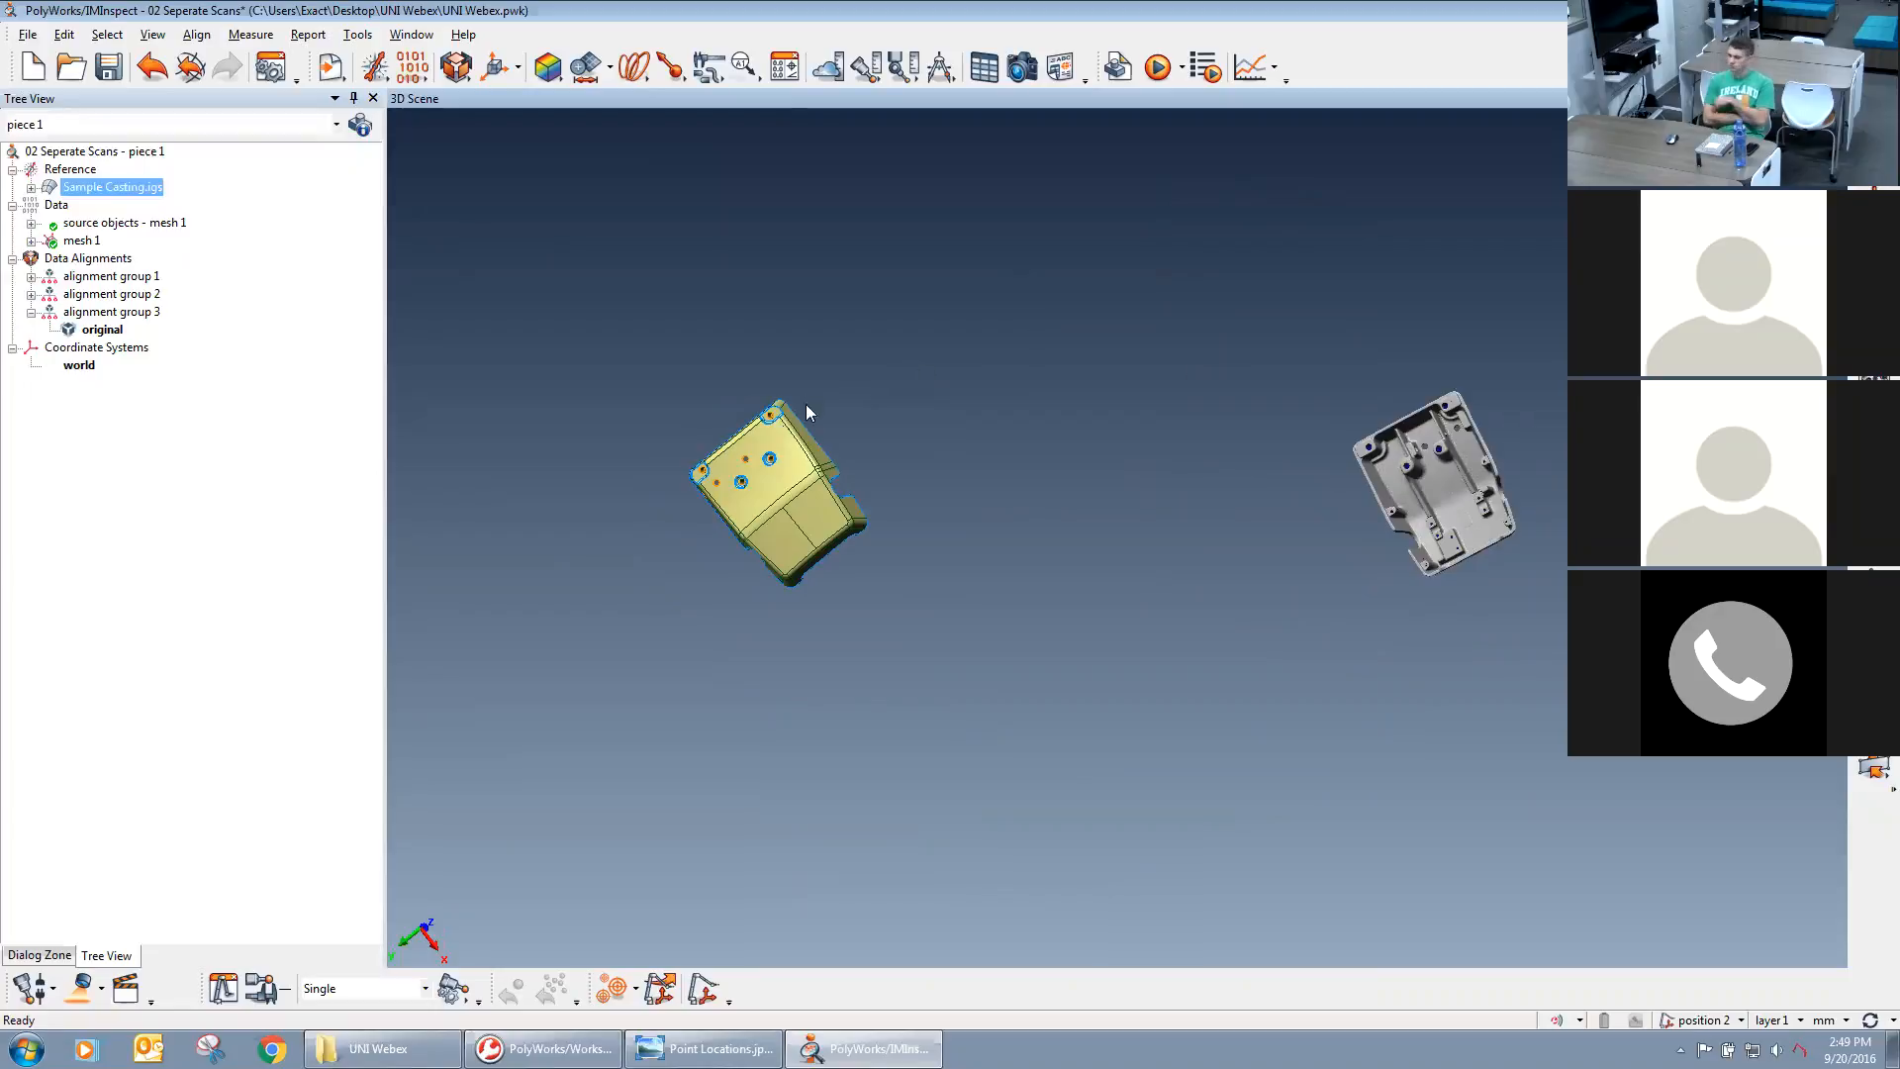
{"action": "middle_click_drag", "start_coordinate": [781, 518], "coordinate": [905, 538]}
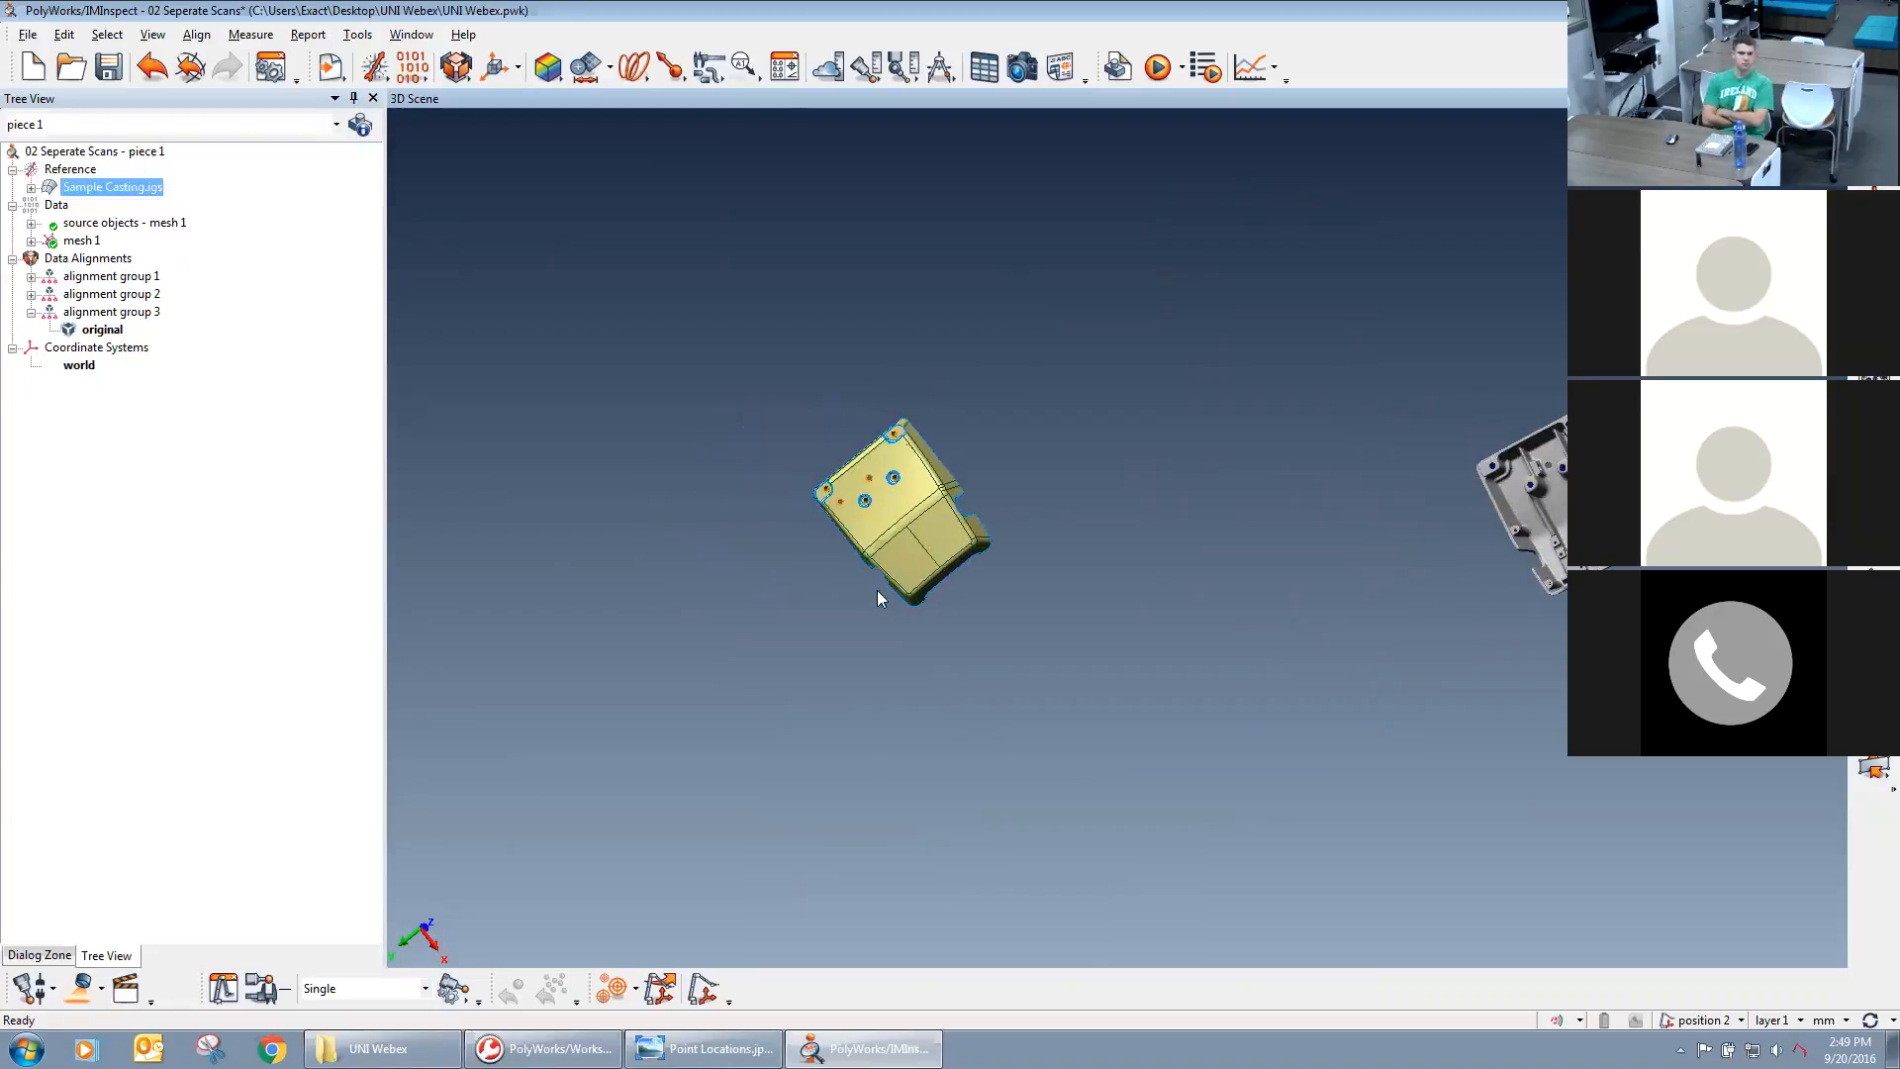
{"action": "left_click_drag", "start_coordinate": [907, 479], "coordinate": [906, 427]}
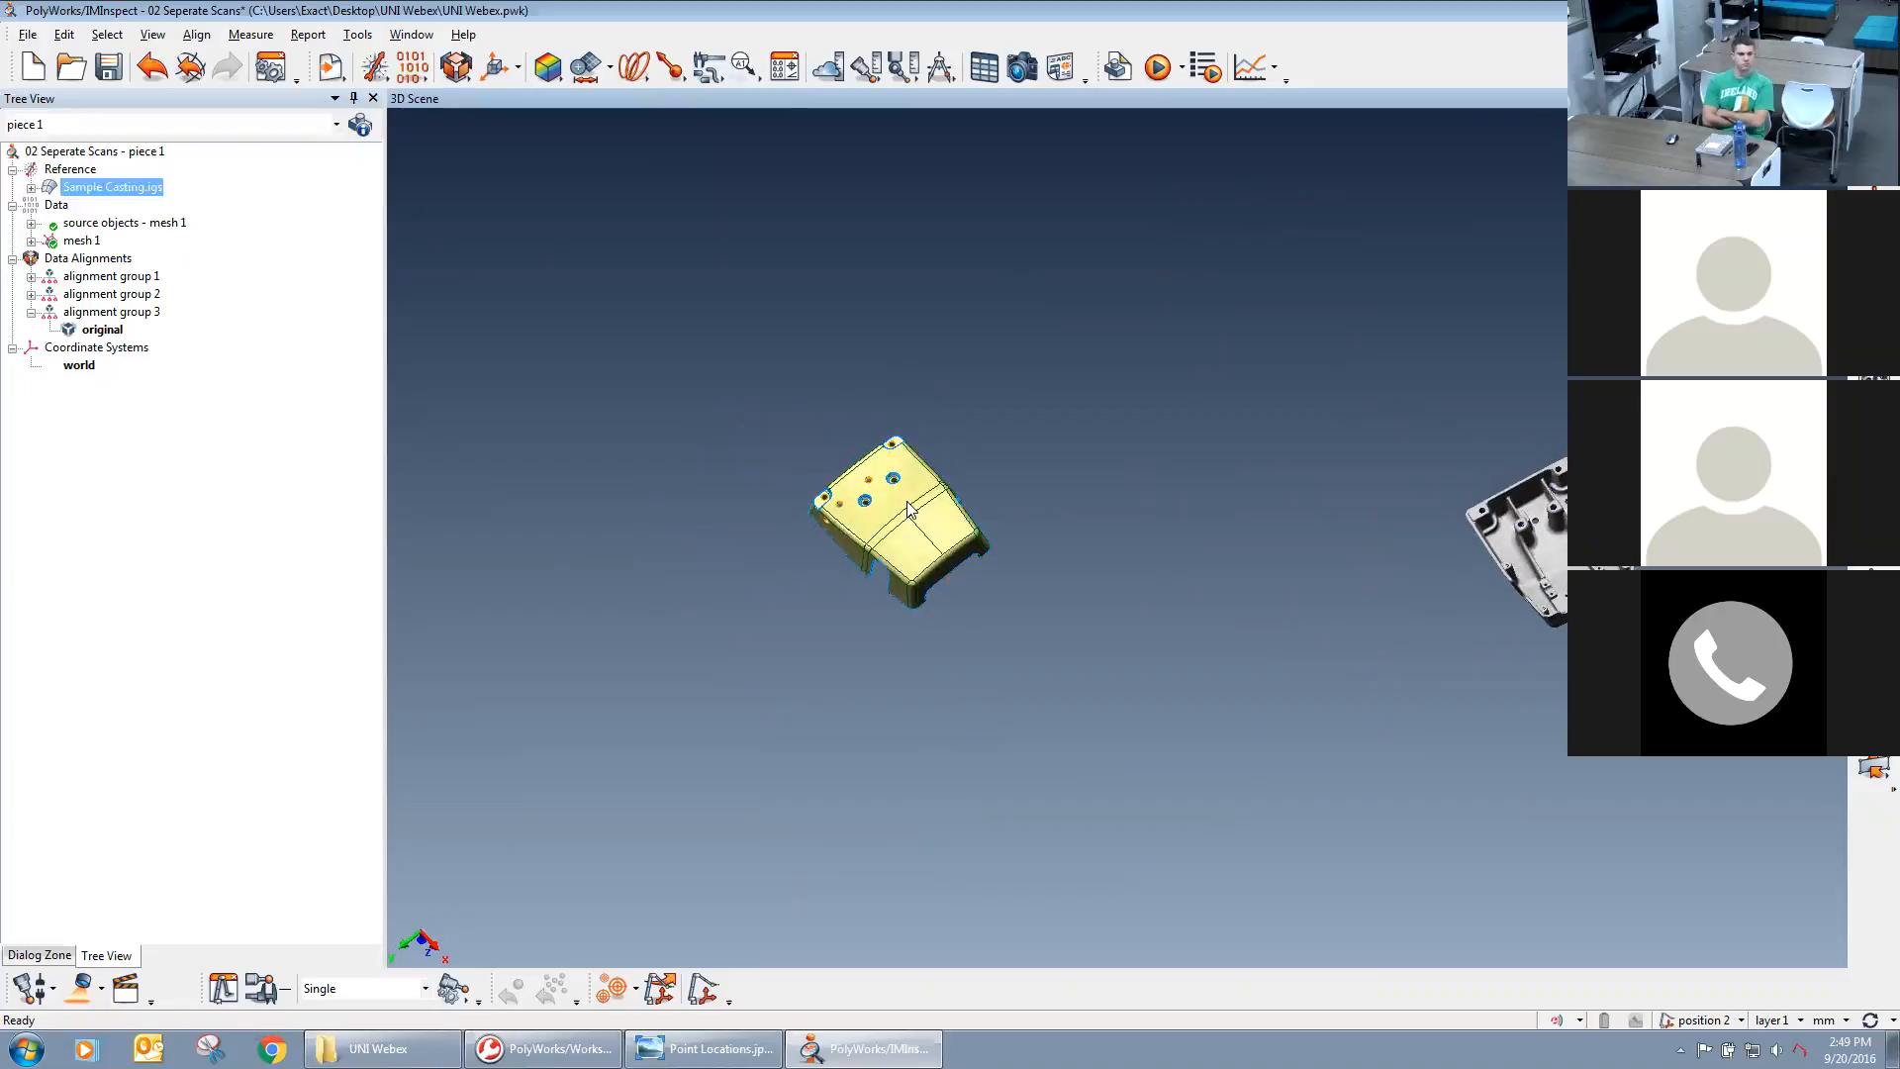
{"action": "left_click", "coordinate": [462, 71]}
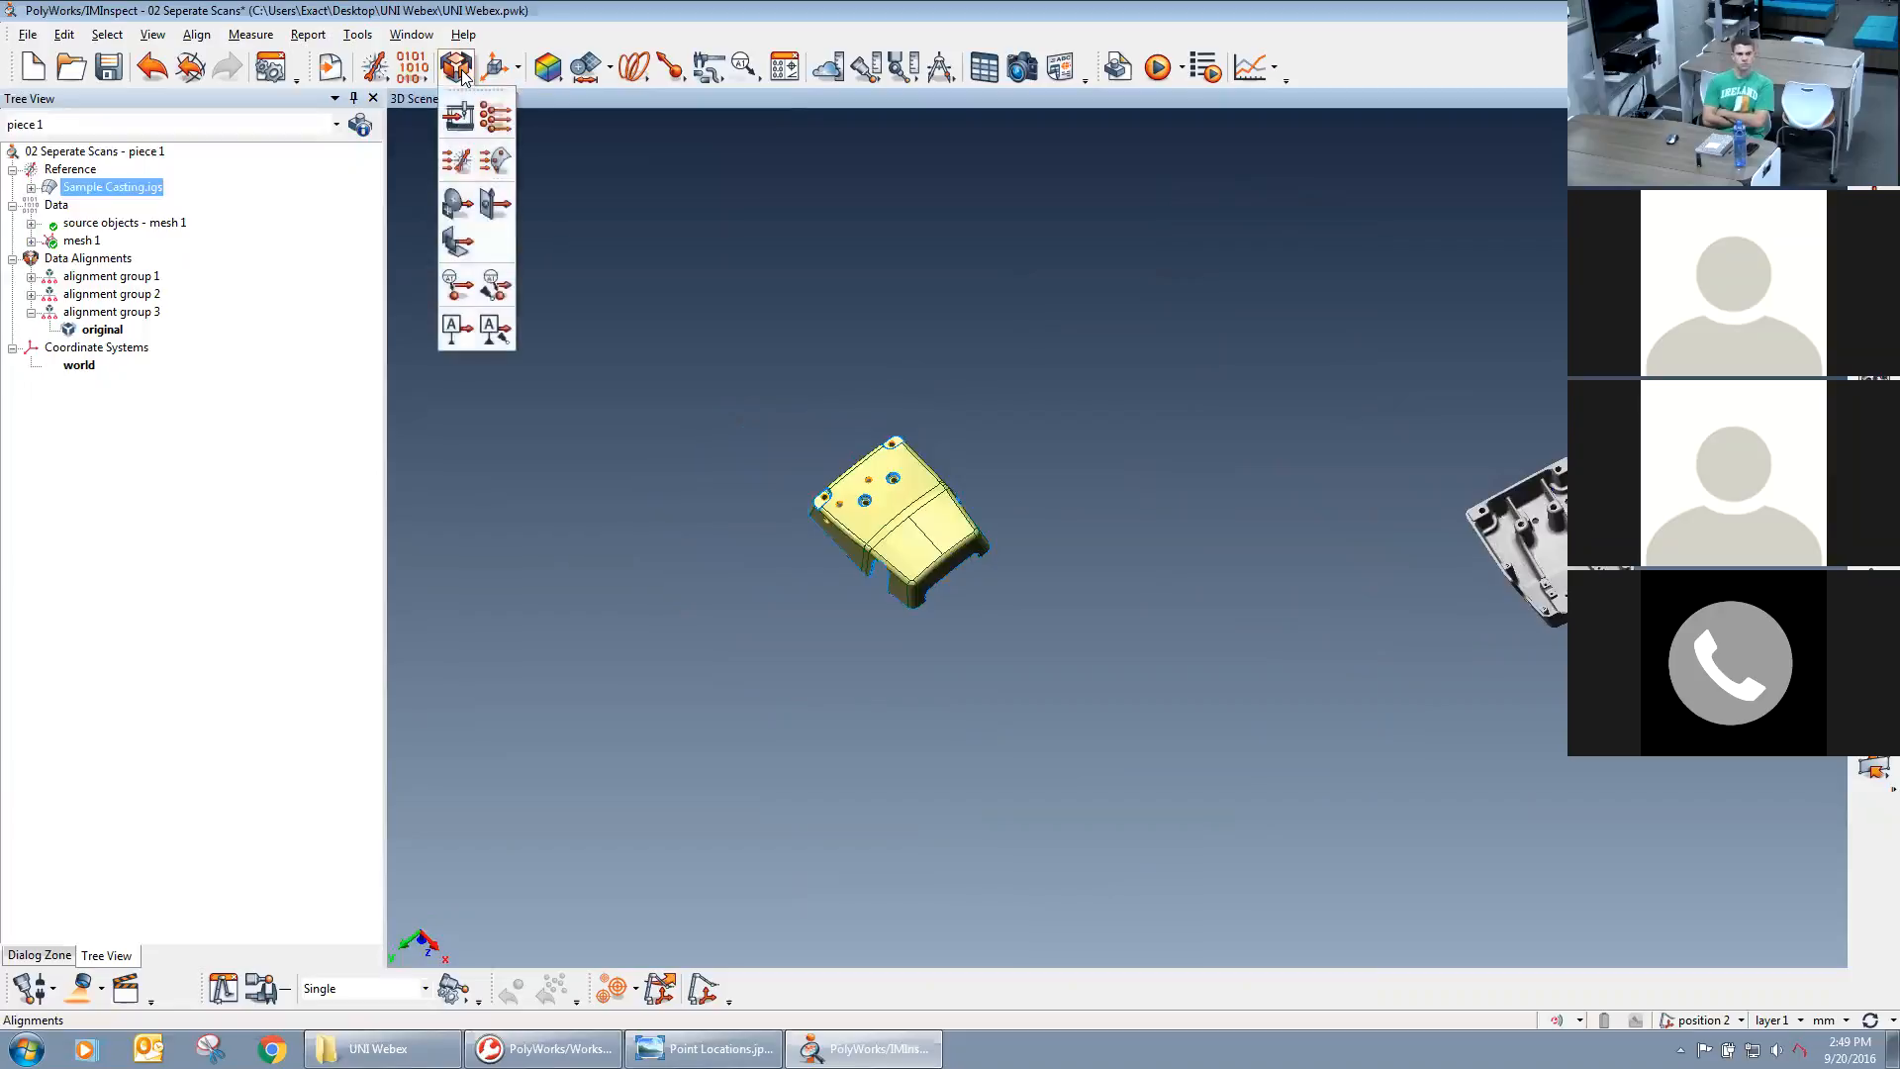
{"action": "left_click", "coordinate": [458, 163]}
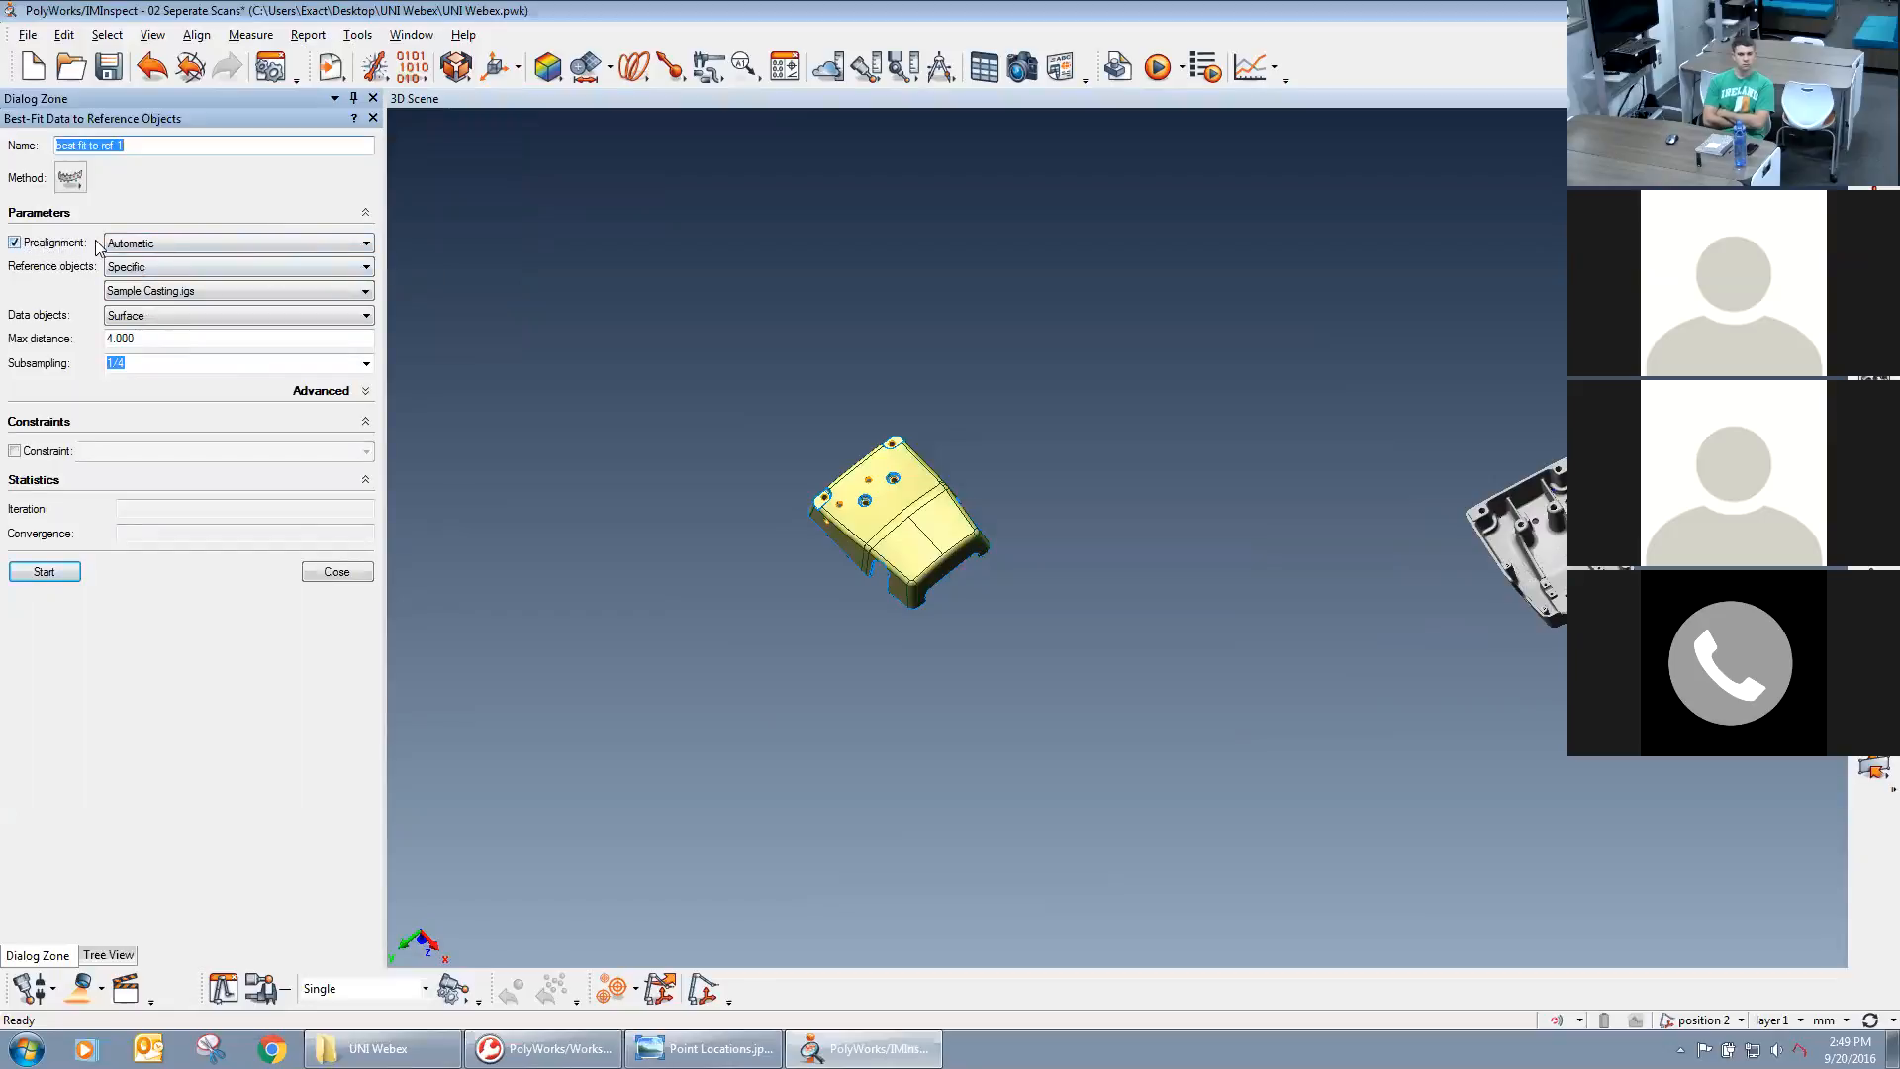
{"action": "left_click", "coordinate": [149, 243]}
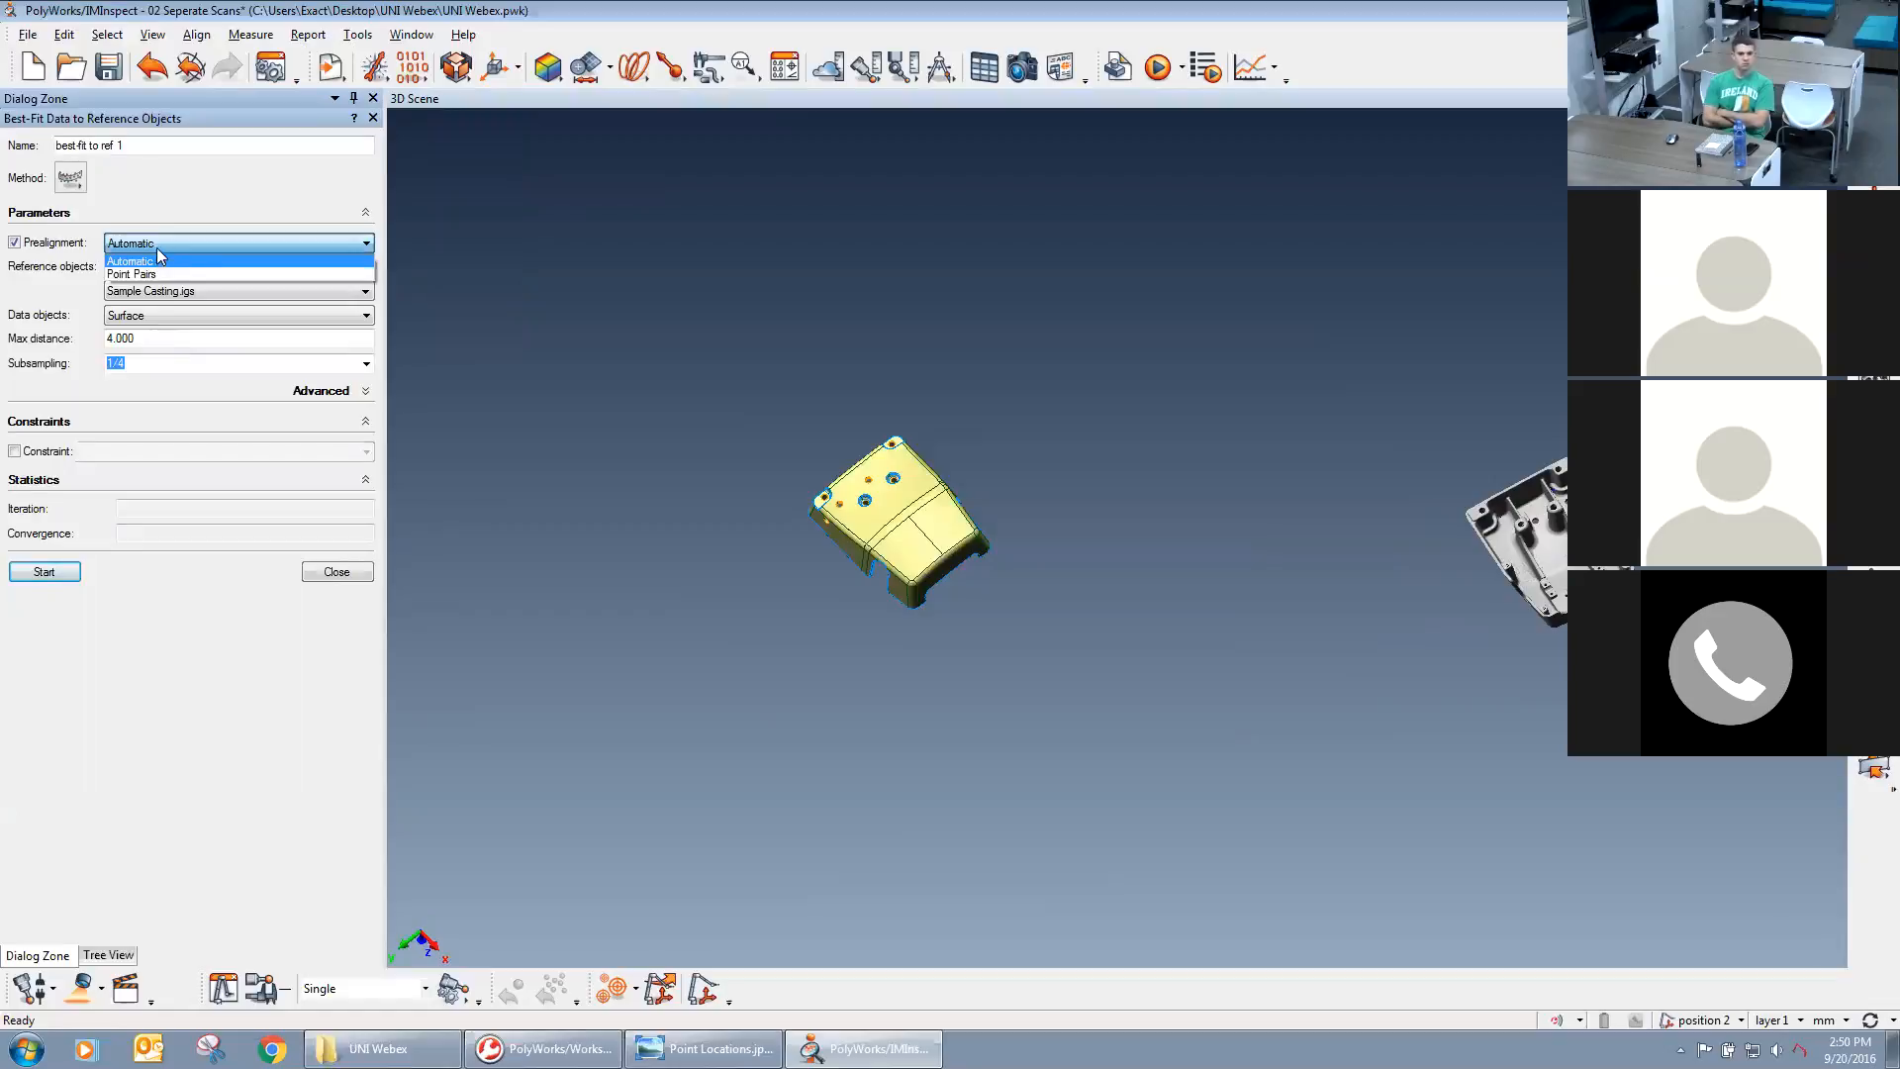
{"action": "left_click", "coordinate": [158, 259]}
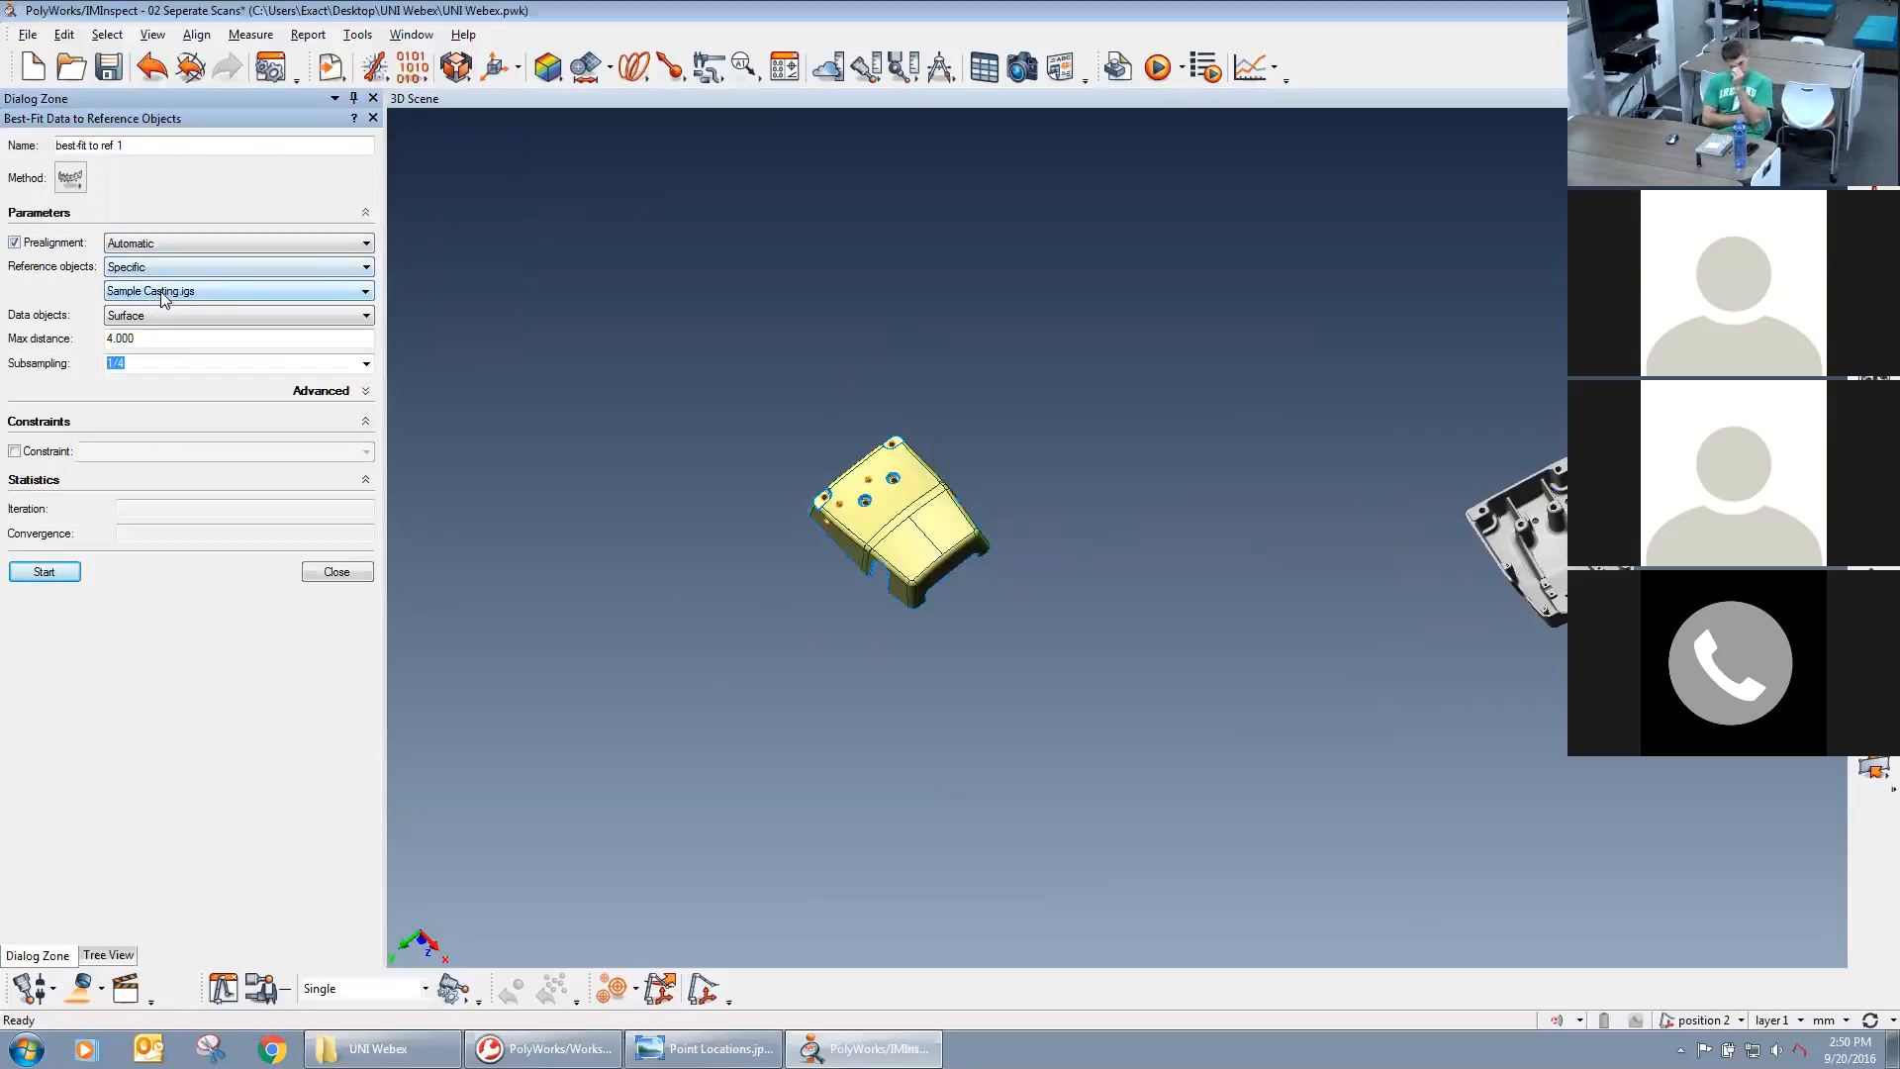
{"action": "left_click", "coordinate": [213, 289]}
{"action": "left_click", "coordinate": [109, 305]}
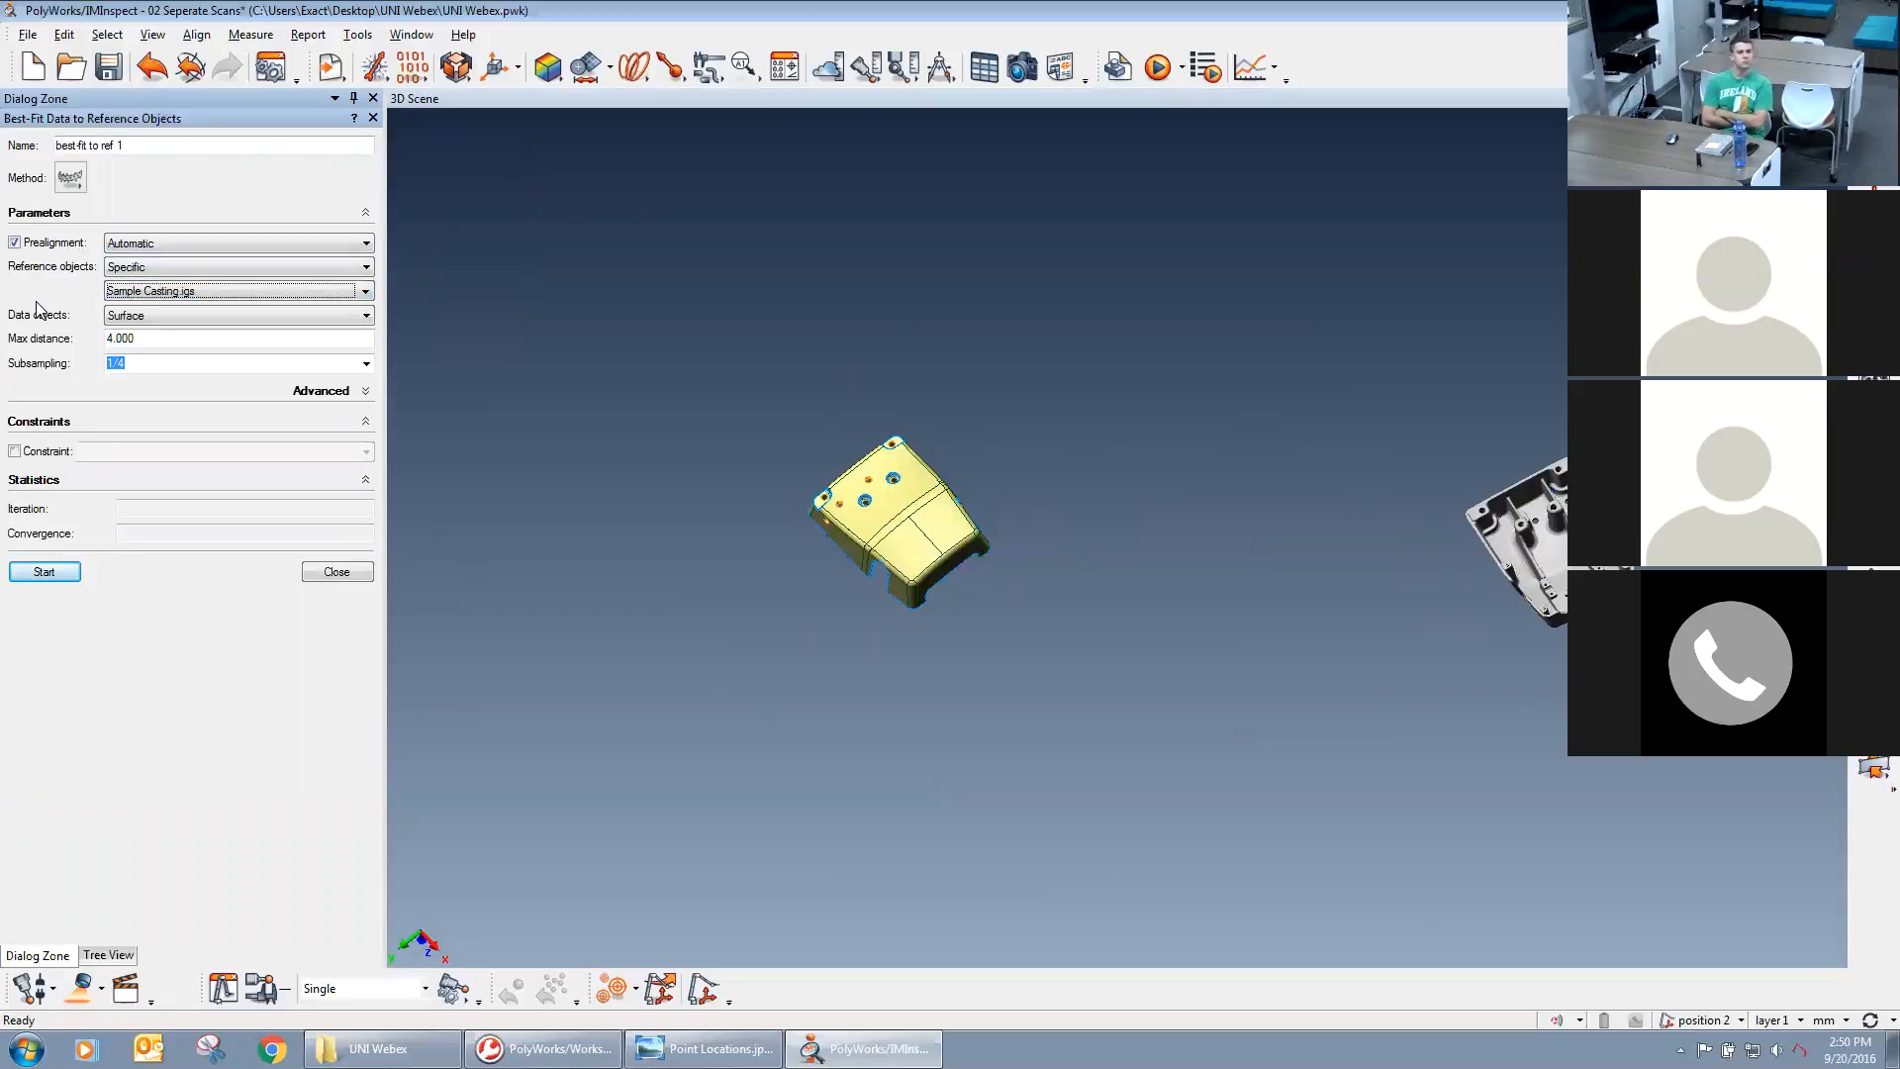
Try the Specific and All options for the best-fit's data objects, and return the choice to Surface.
{"action": "left_click", "coordinate": [200, 315]}
{"action": "left_click", "coordinate": [146, 374]}
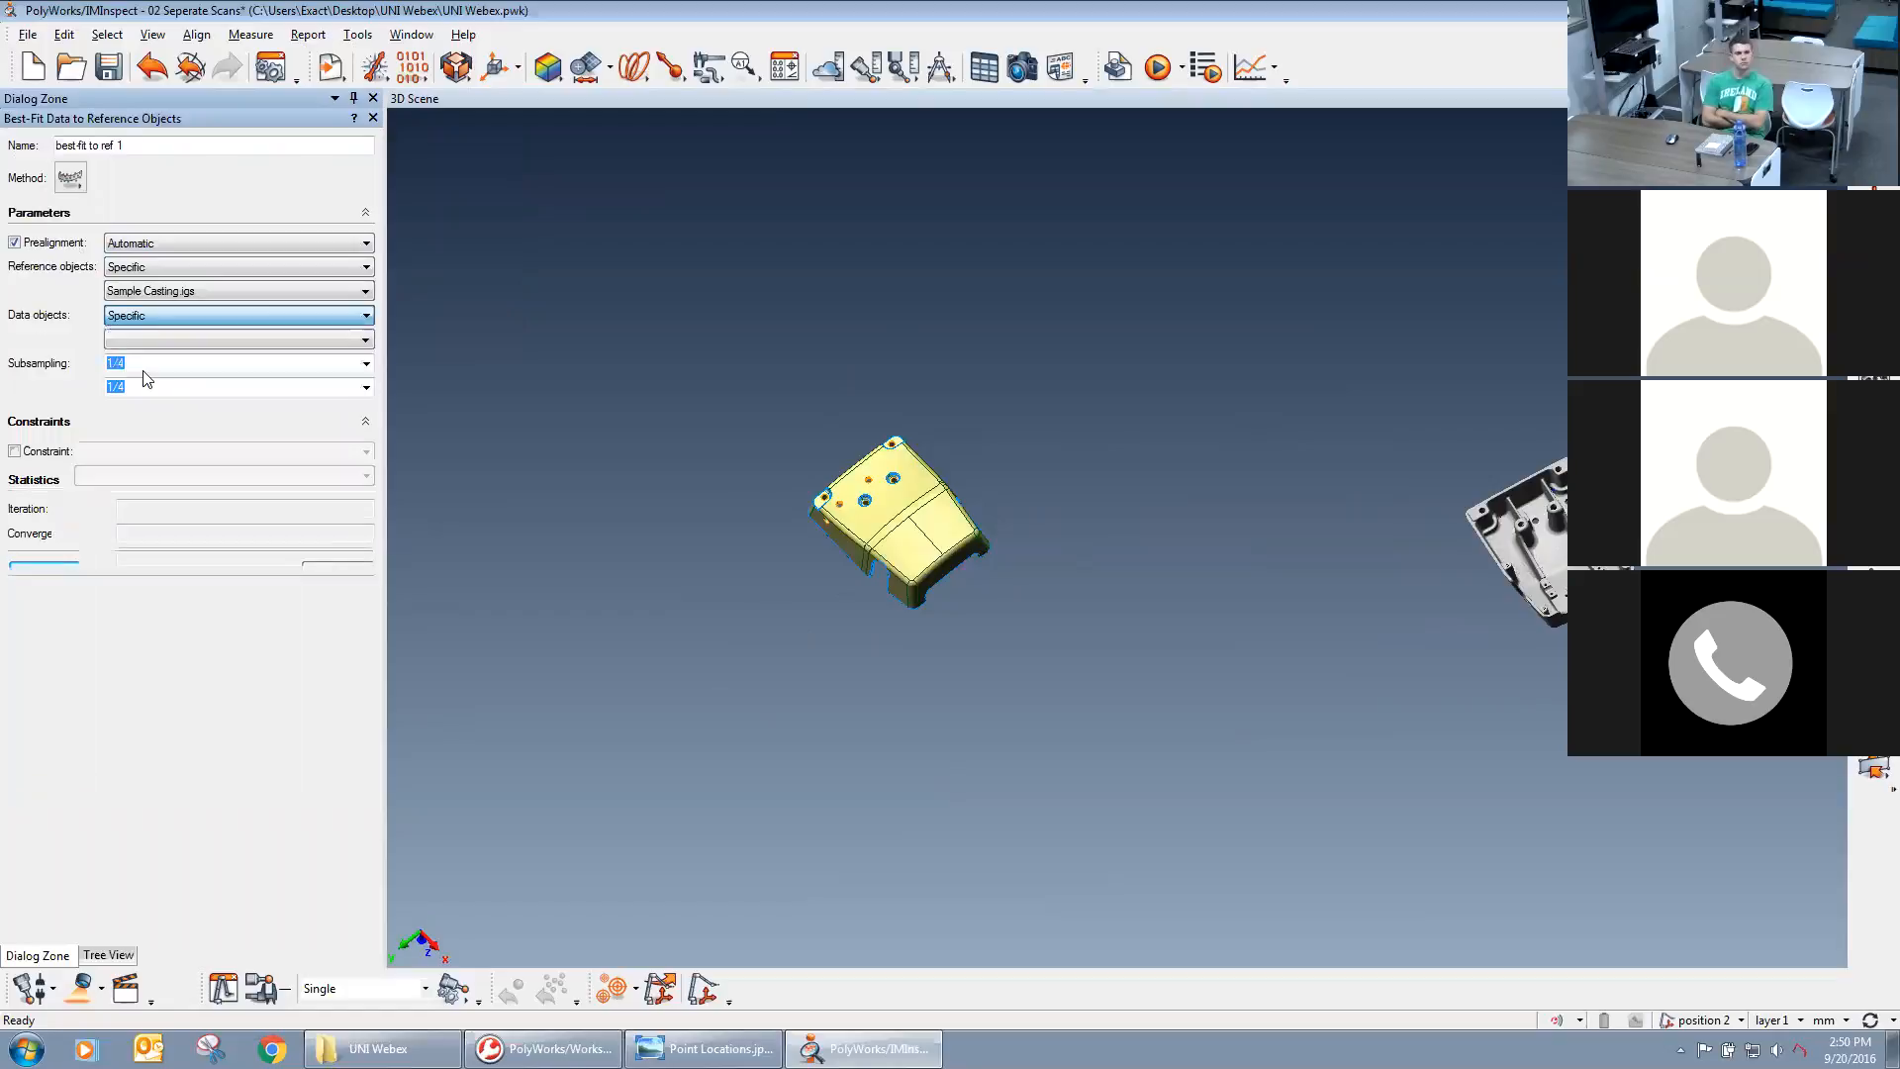
{"action": "left_click", "coordinate": [151, 338]}
{"action": "left_click", "coordinate": [134, 385]}
{"action": "left_click", "coordinate": [61, 336]}
{"action": "left_click", "coordinate": [147, 317]}
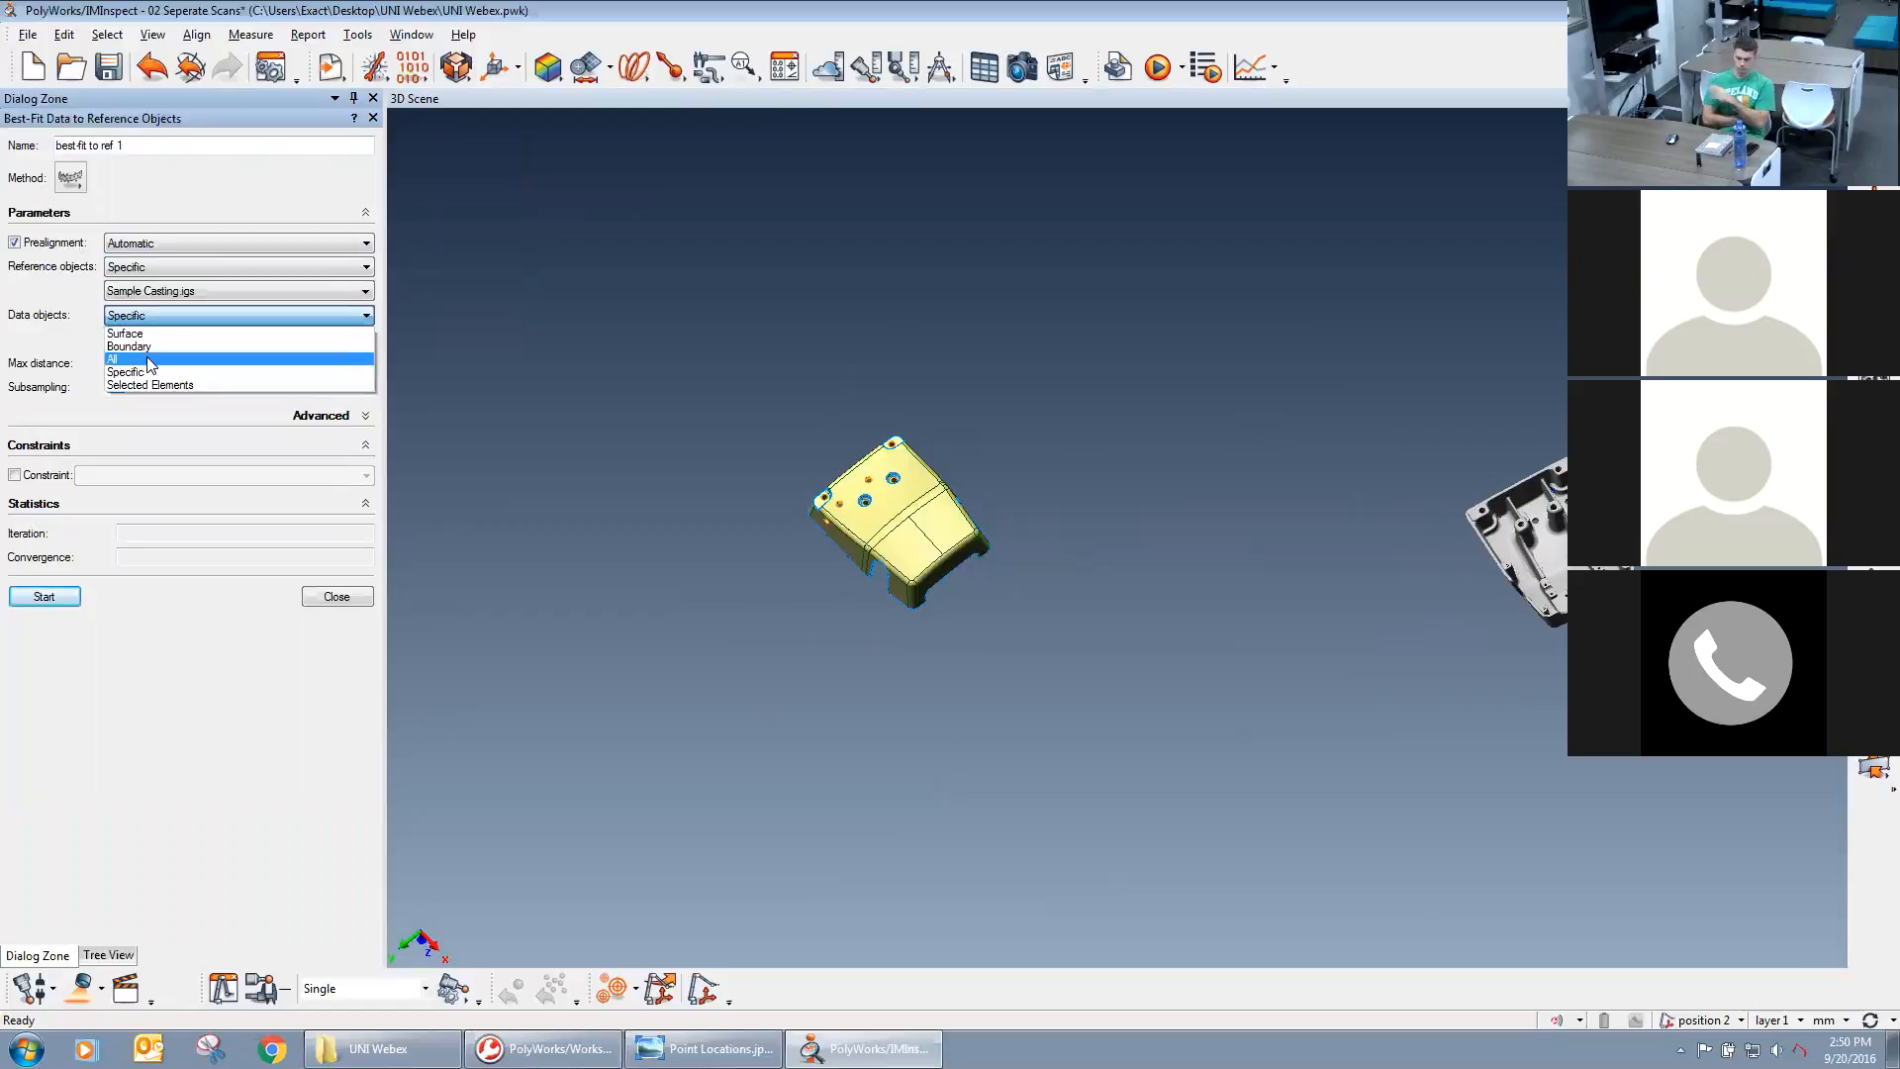
{"action": "left_click", "coordinate": [151, 361]}
{"action": "left_click", "coordinate": [148, 317]}
{"action": "left_click", "coordinate": [114, 332]}
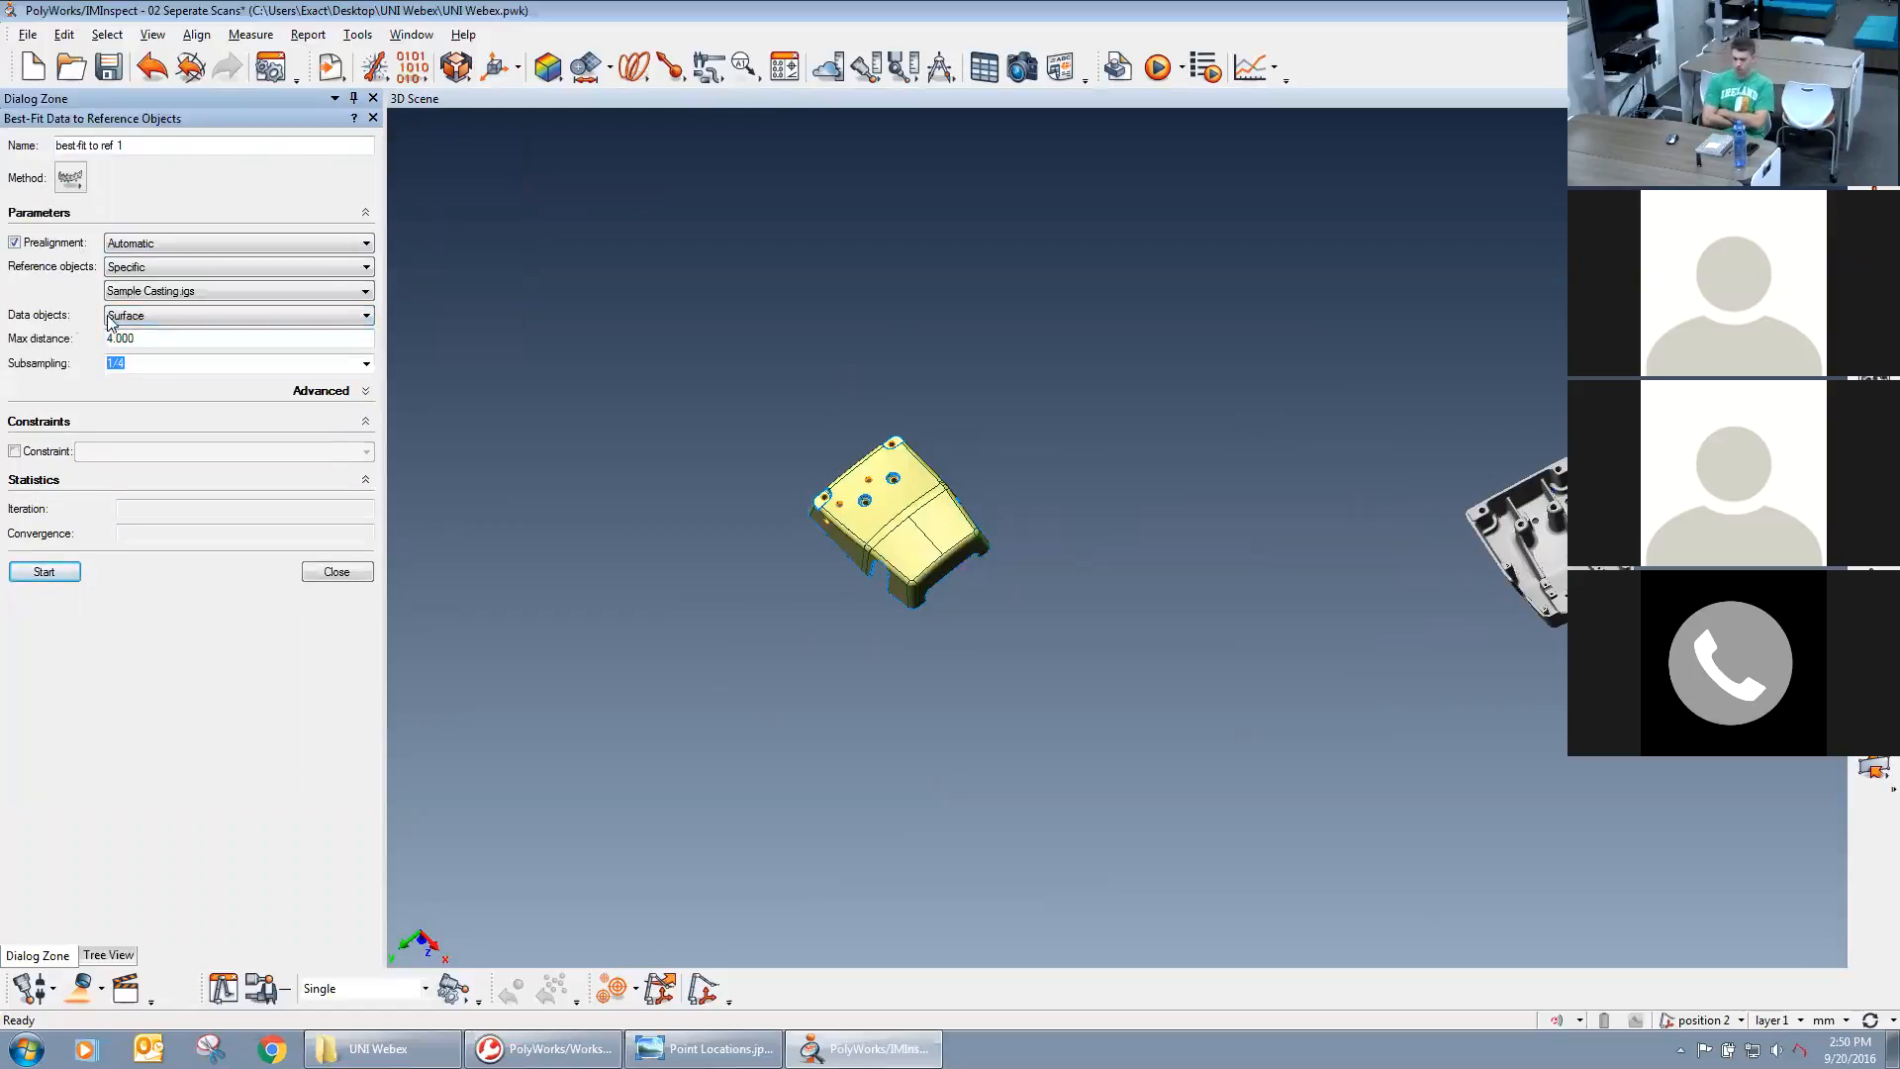
Run the best-fit of the surface data to Sample Casting.igs, keeping a max distance of 4.000 and subsampling of 1/4.
{"action": "left_click", "coordinate": [168, 342]}
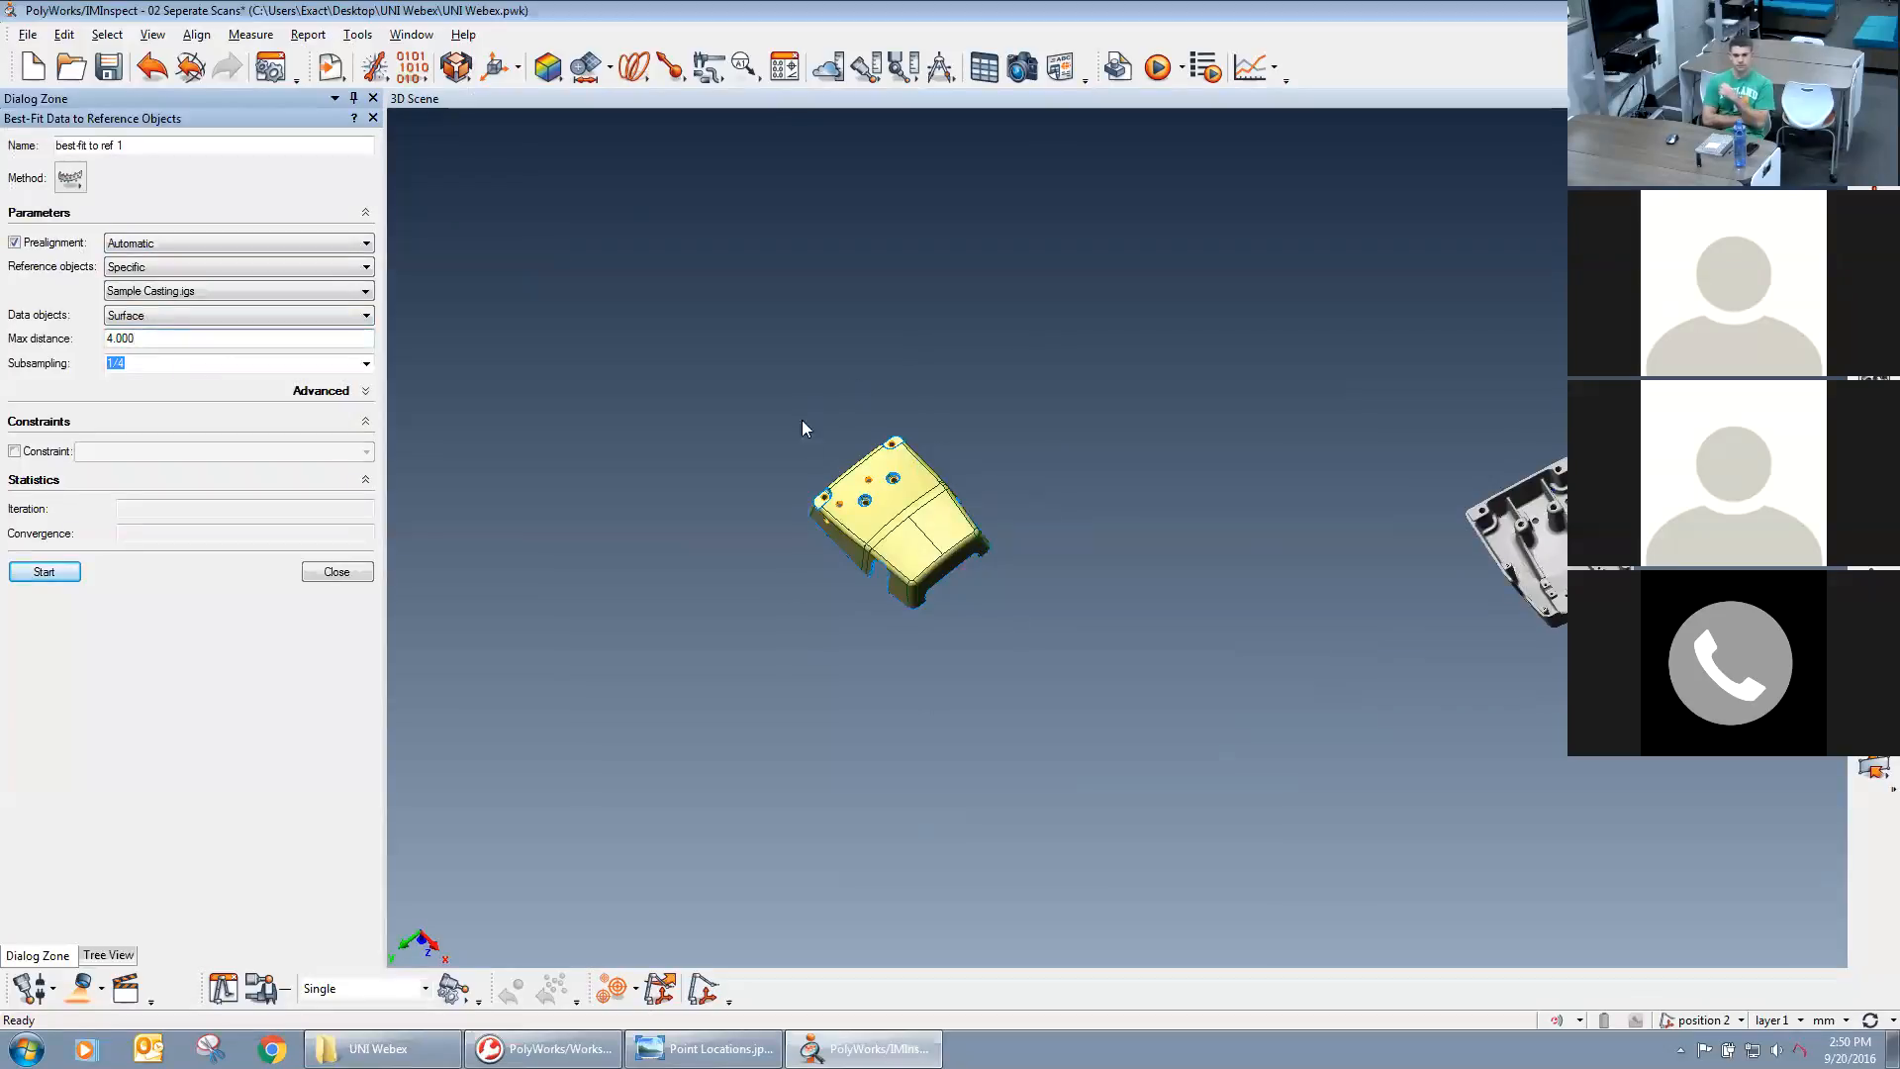
{"action": "left_click_drag", "start_coordinate": [136, 338], "coordinate": [94, 336]}
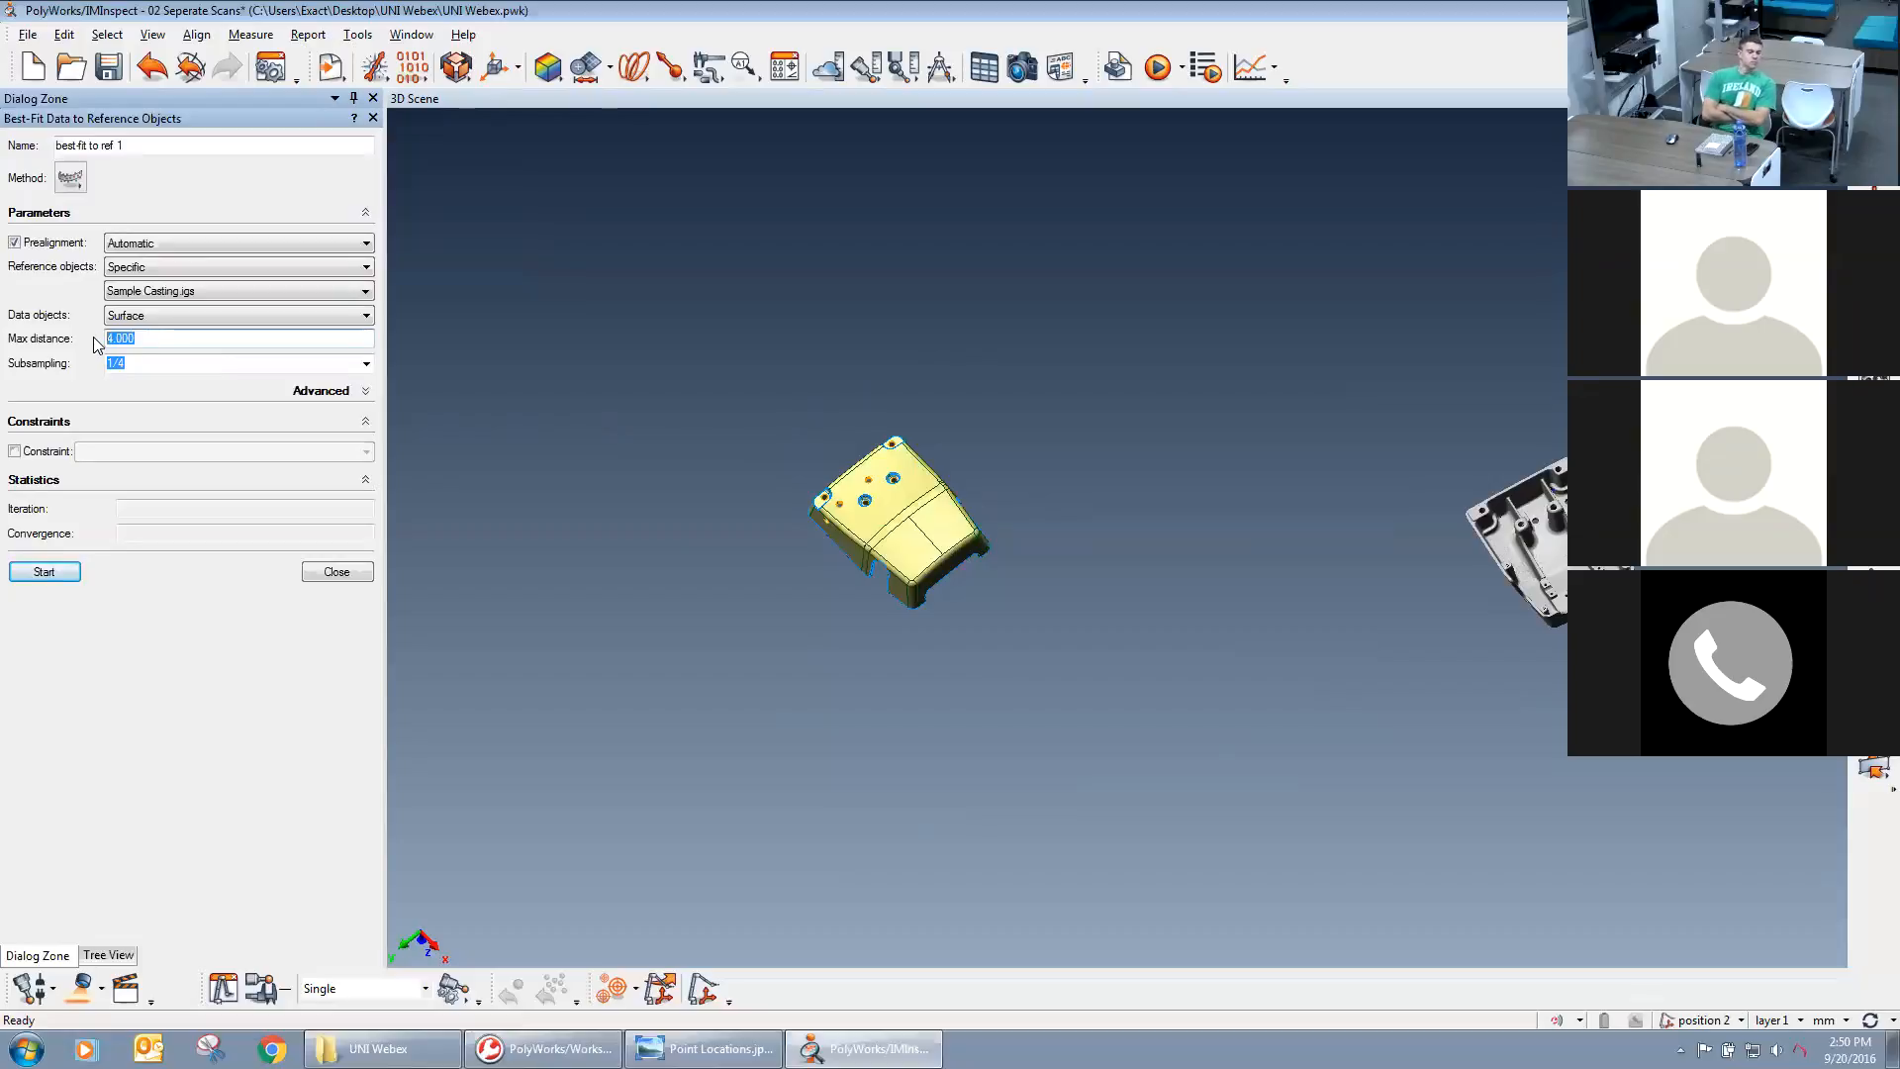
{"action": "left_click", "coordinate": [127, 363]}
{"action": "left_click", "coordinate": [143, 363]}
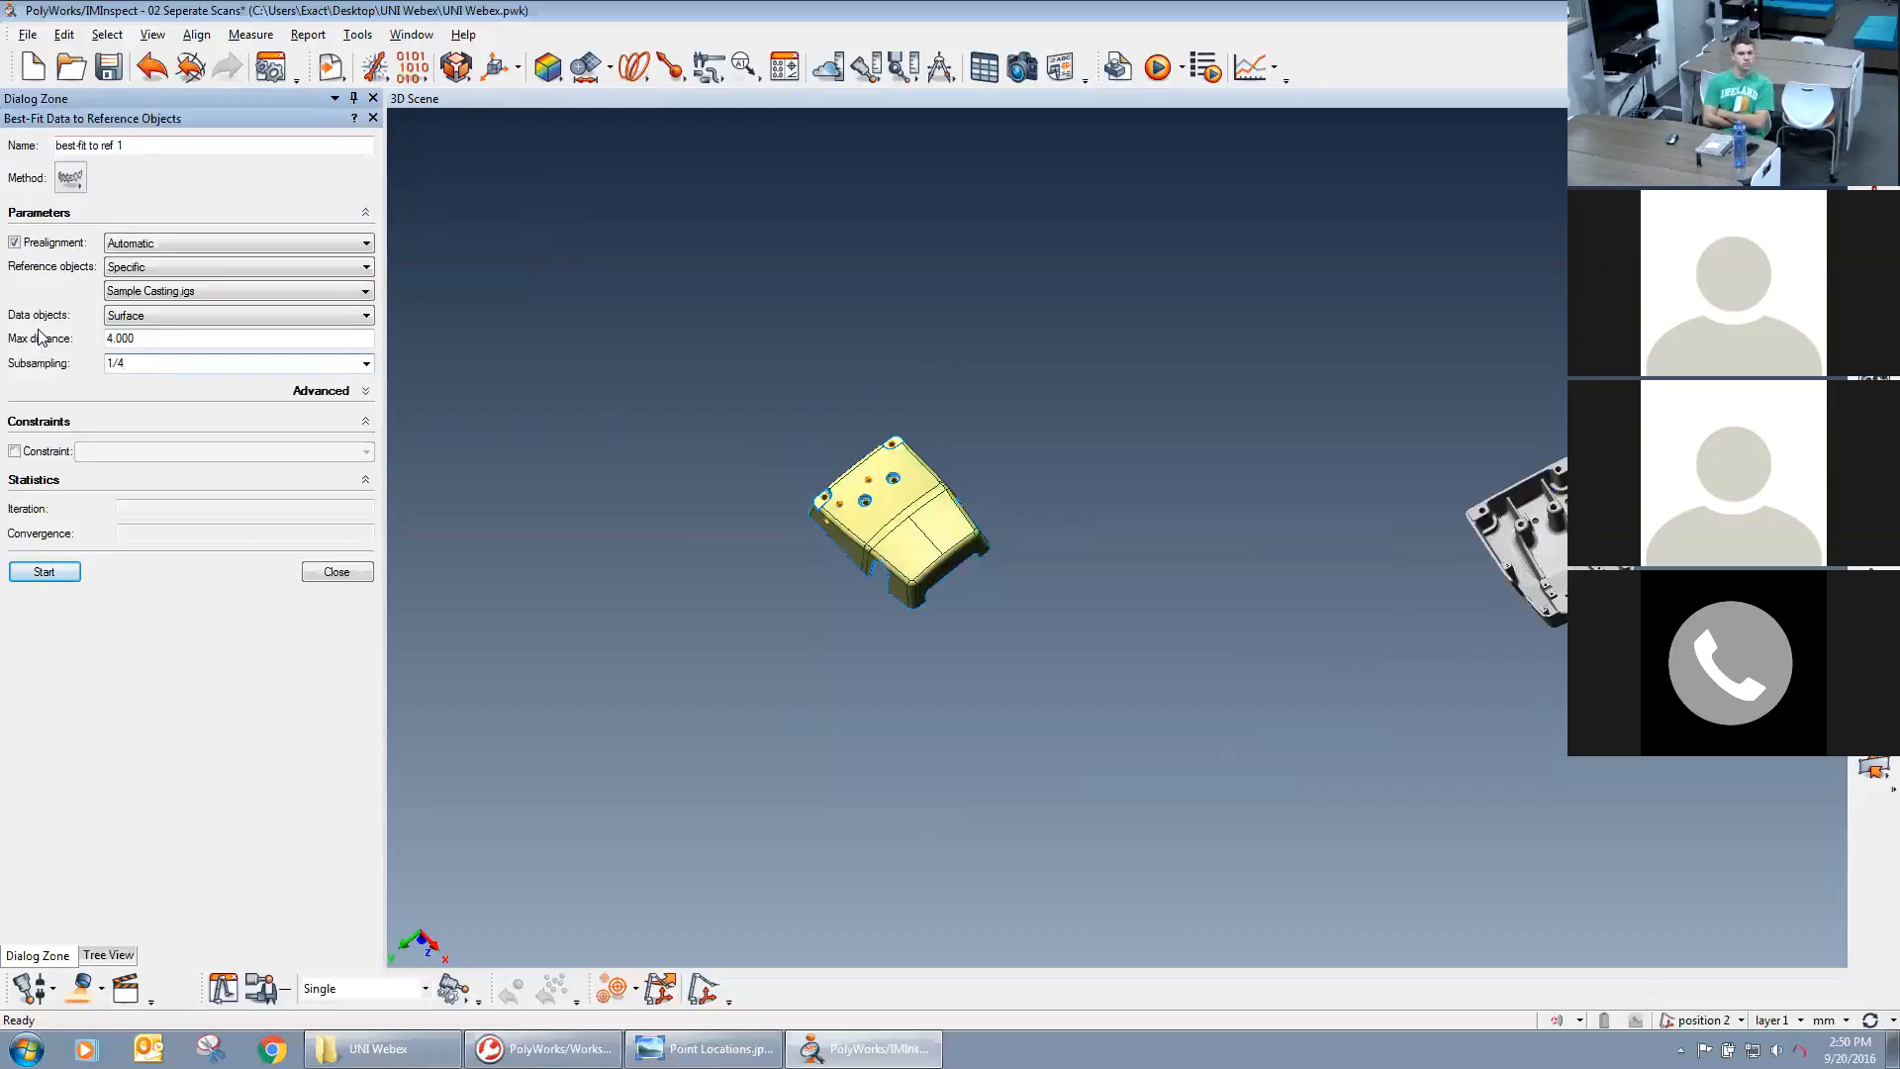
{"action": "left_click", "coordinate": [43, 572]}
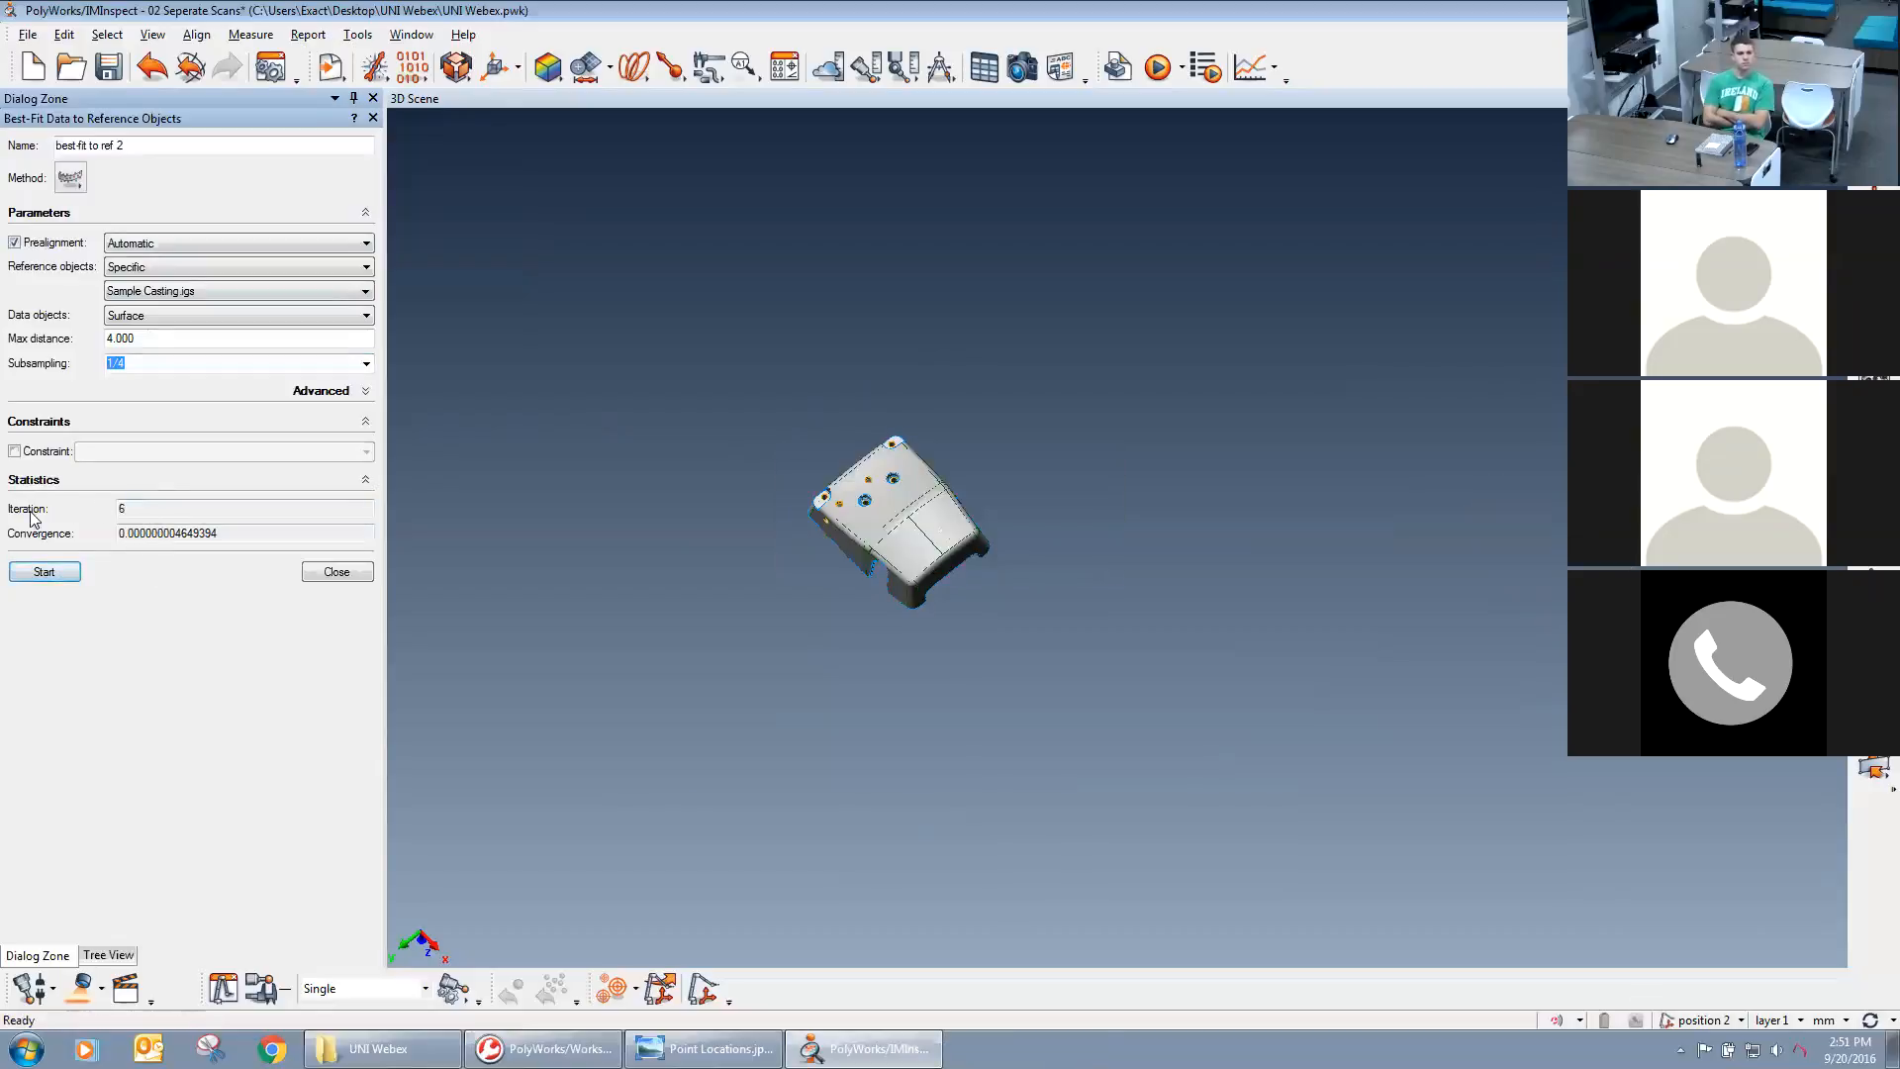
Examine the best-fit's iteration statistics and the mesh's overlay on the CAD model from several angles, and close the best-fit.
{"action": "double_click", "coordinate": [122, 508]}
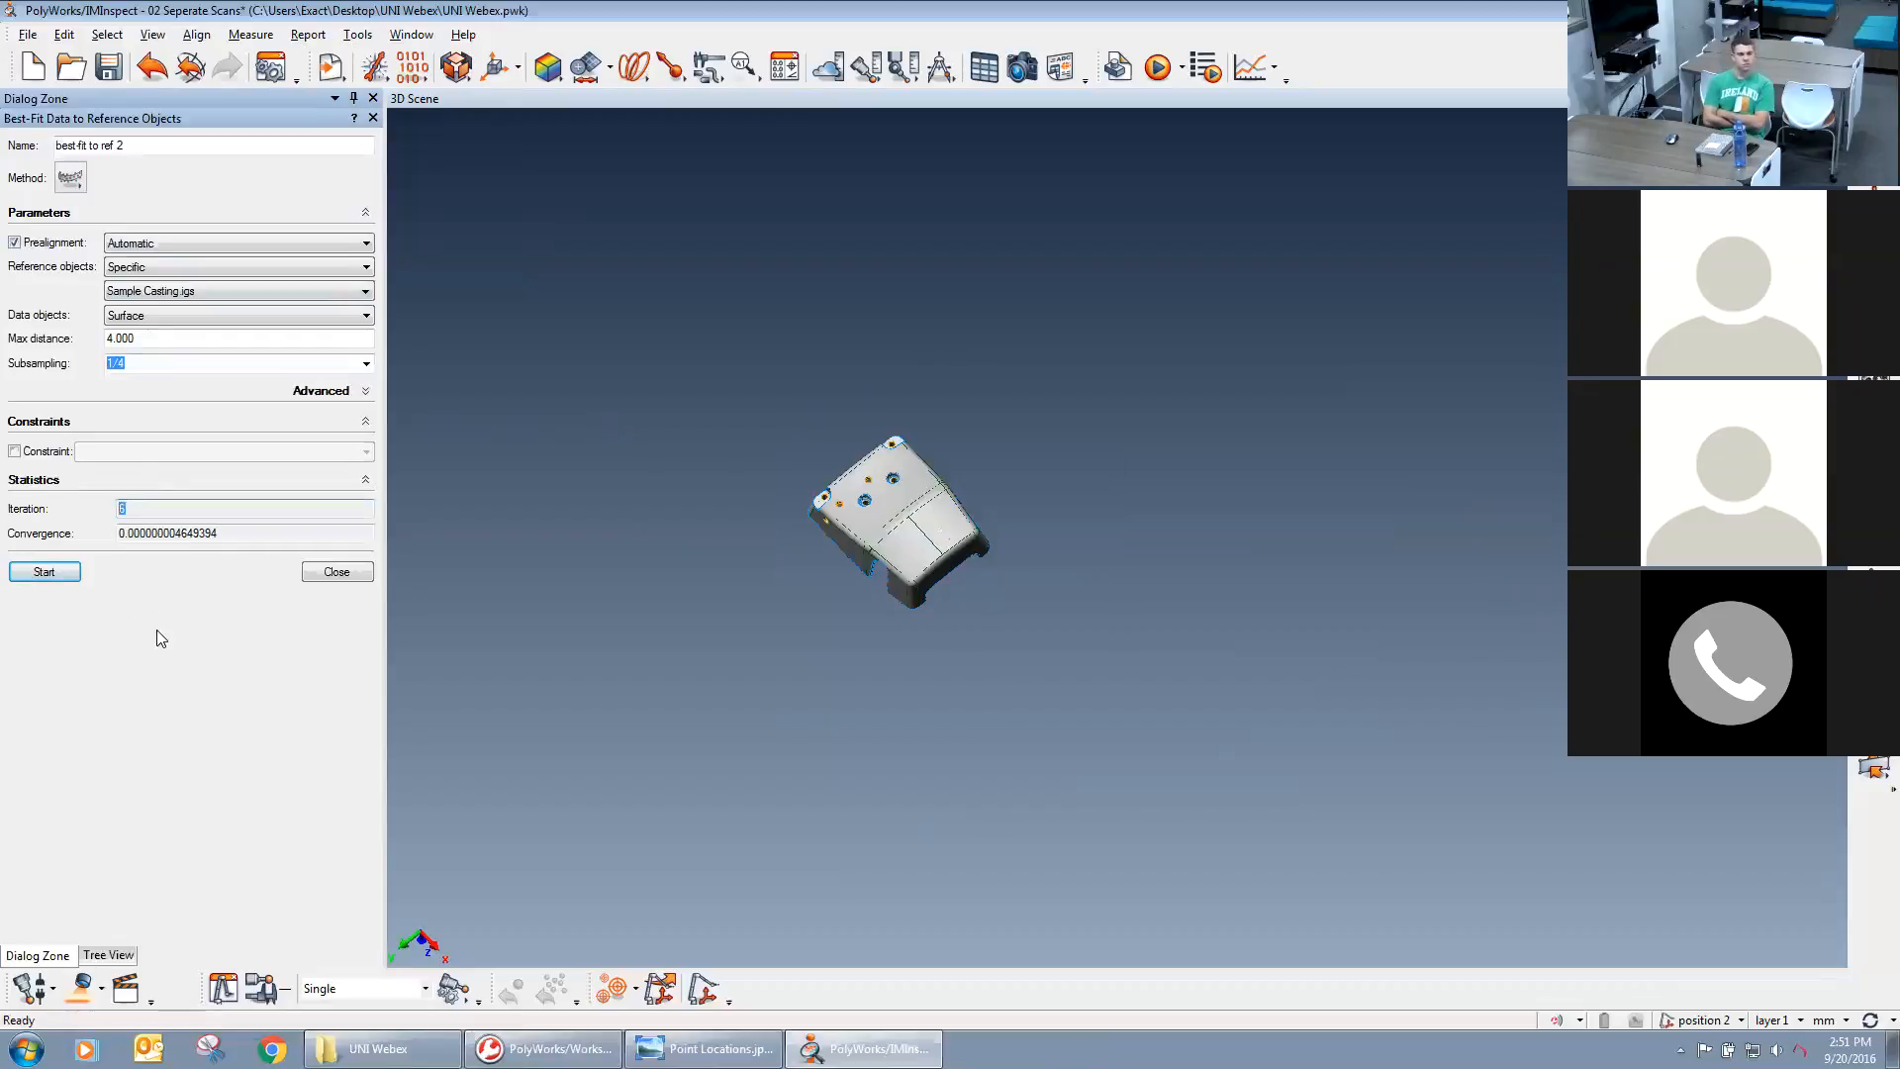
{"action": "right_click_drag", "start_coordinate": [561, 750], "coordinate": [1150, 604]}
{"action": "middle_click_drag", "start_coordinate": [902, 732], "coordinate": [1260, 704]}
{"action": "right_click_drag", "start_coordinate": [1260, 704], "coordinate": [1289, 521]}
{"action": "middle_click_drag", "start_coordinate": [1043, 525], "coordinate": [1139, 589]}
{"action": "left_click_drag", "start_coordinate": [1124, 484], "coordinate": [1115, 374]}
{"action": "left_click_drag", "start_coordinate": [1013, 683], "coordinate": [542, 694]}
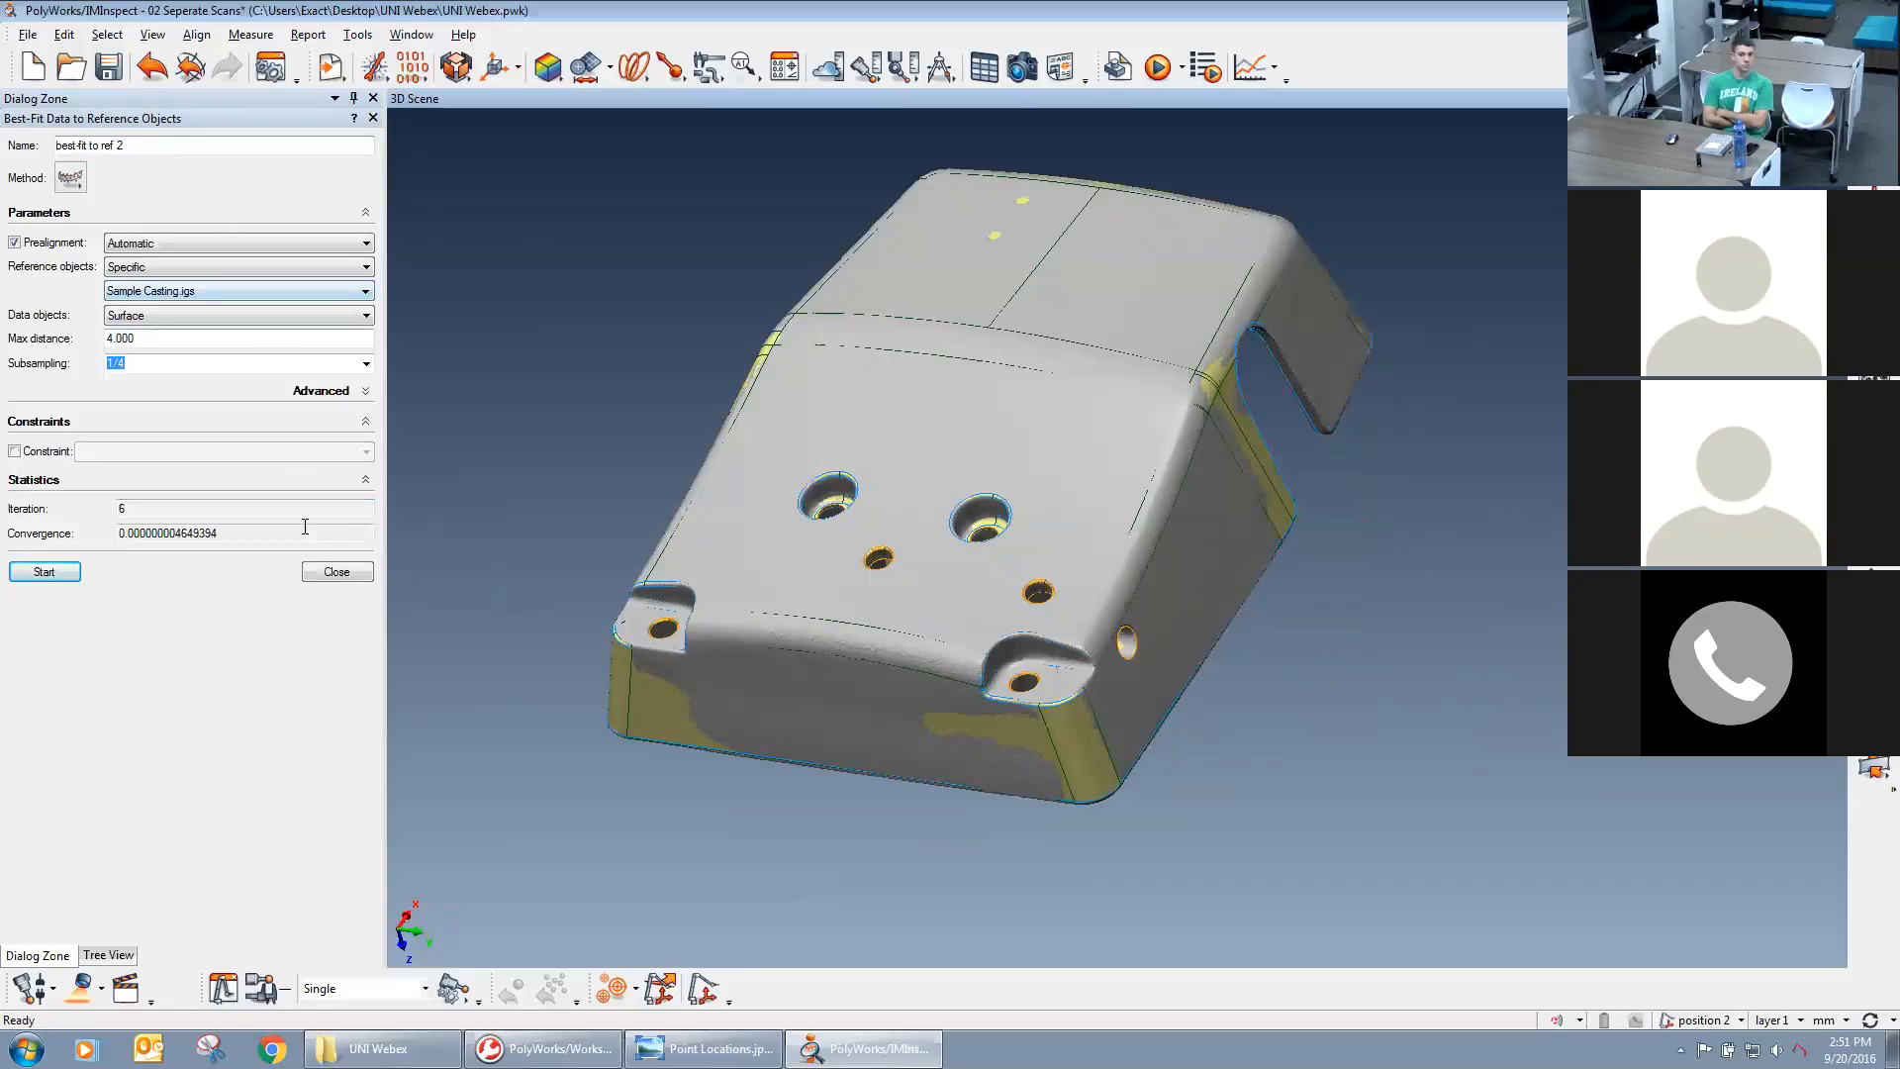
{"action": "left_click", "coordinate": [334, 574]}
{"action": "middle_click_drag", "start_coordinate": [901, 564], "coordinate": [983, 621]}
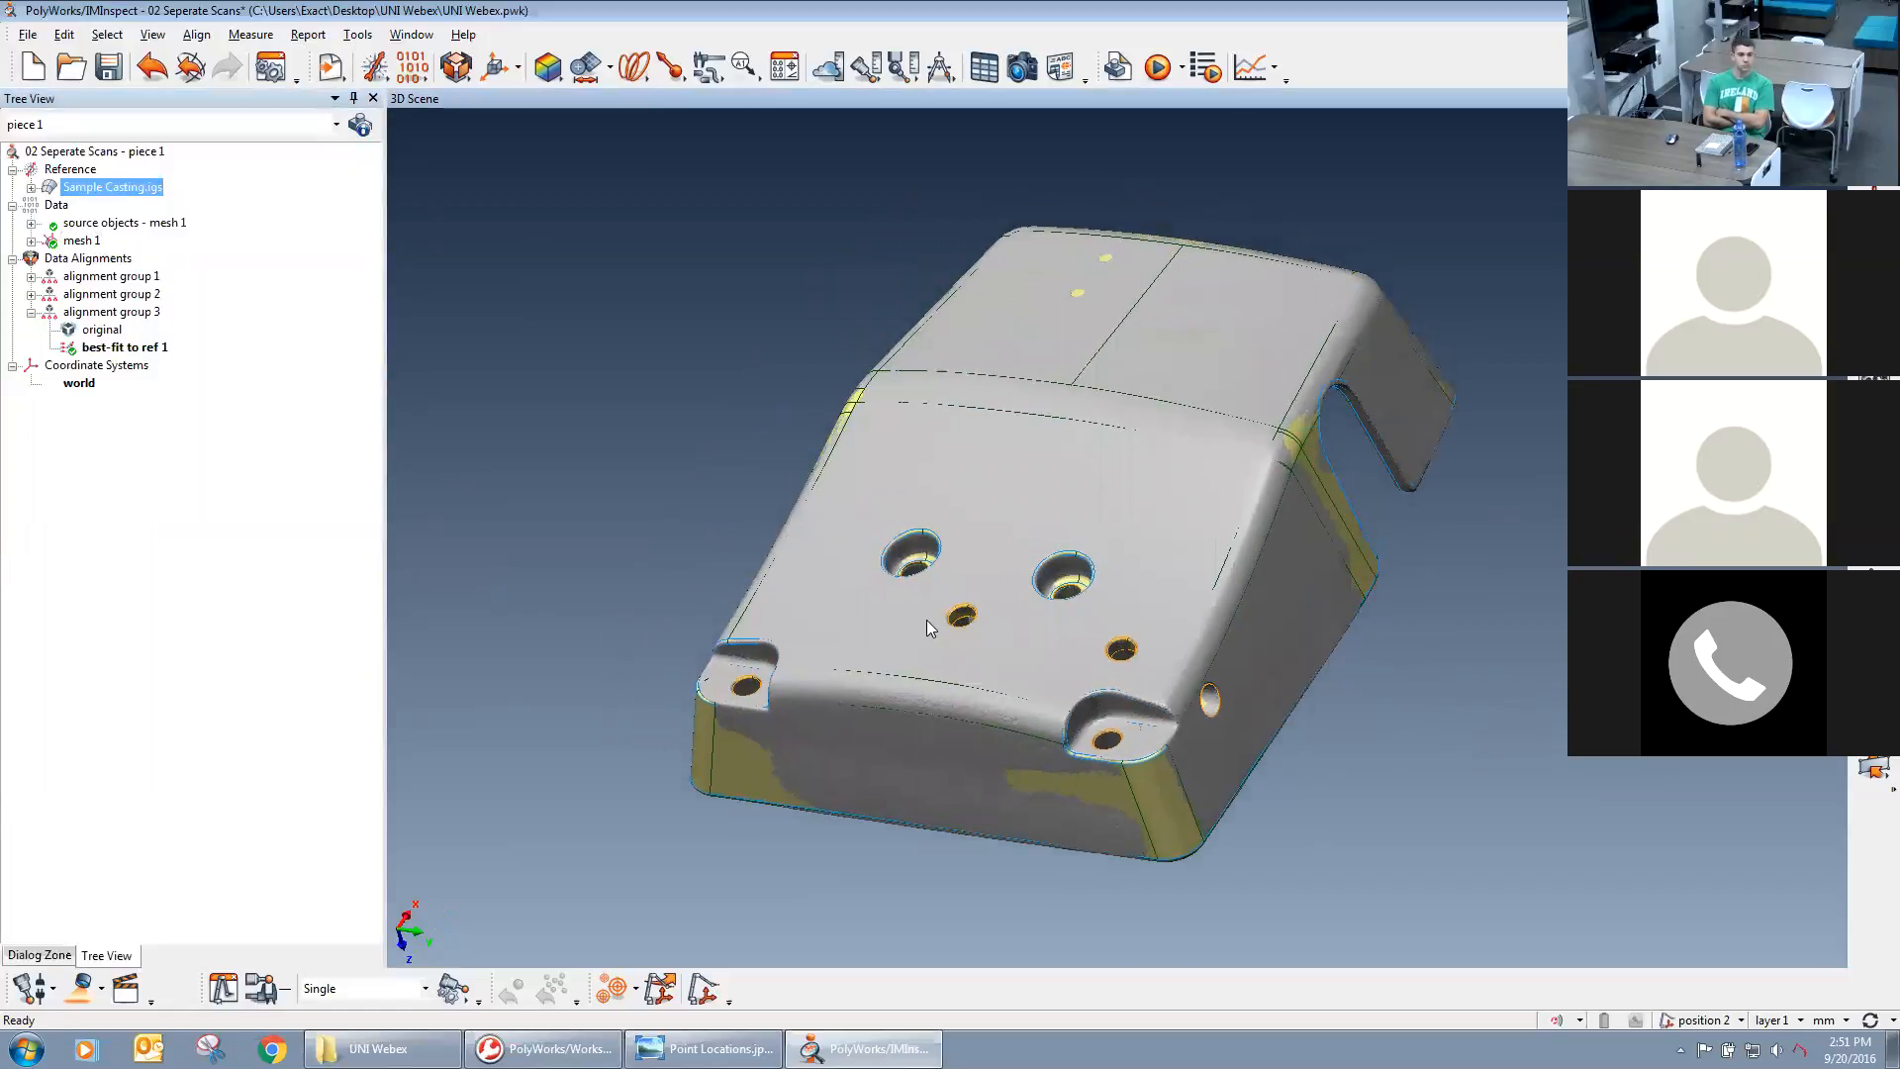
{"action": "mouse_move", "coordinate": [993, 676]}
{"action": "left_mouse_down"}
{"action": "mouse_move", "coordinate": [1010, 531]}
{"action": "mouse_move", "coordinate": [1107, 686]}
{"action": "mouse_move", "coordinate": [1154, 580]}
{"action": "mouse_move", "coordinate": [1231, 524]}
{"action": "mouse_move", "coordinate": [949, 414]}
{"action": "mouse_move", "coordinate": [1040, 420]}
{"action": "mouse_move", "coordinate": [1017, 515]}
{"action": "mouse_move", "coordinate": [1046, 473]}
{"action": "mouse_move", "coordinate": [1002, 490]}
{"action": "left_mouse_up"}
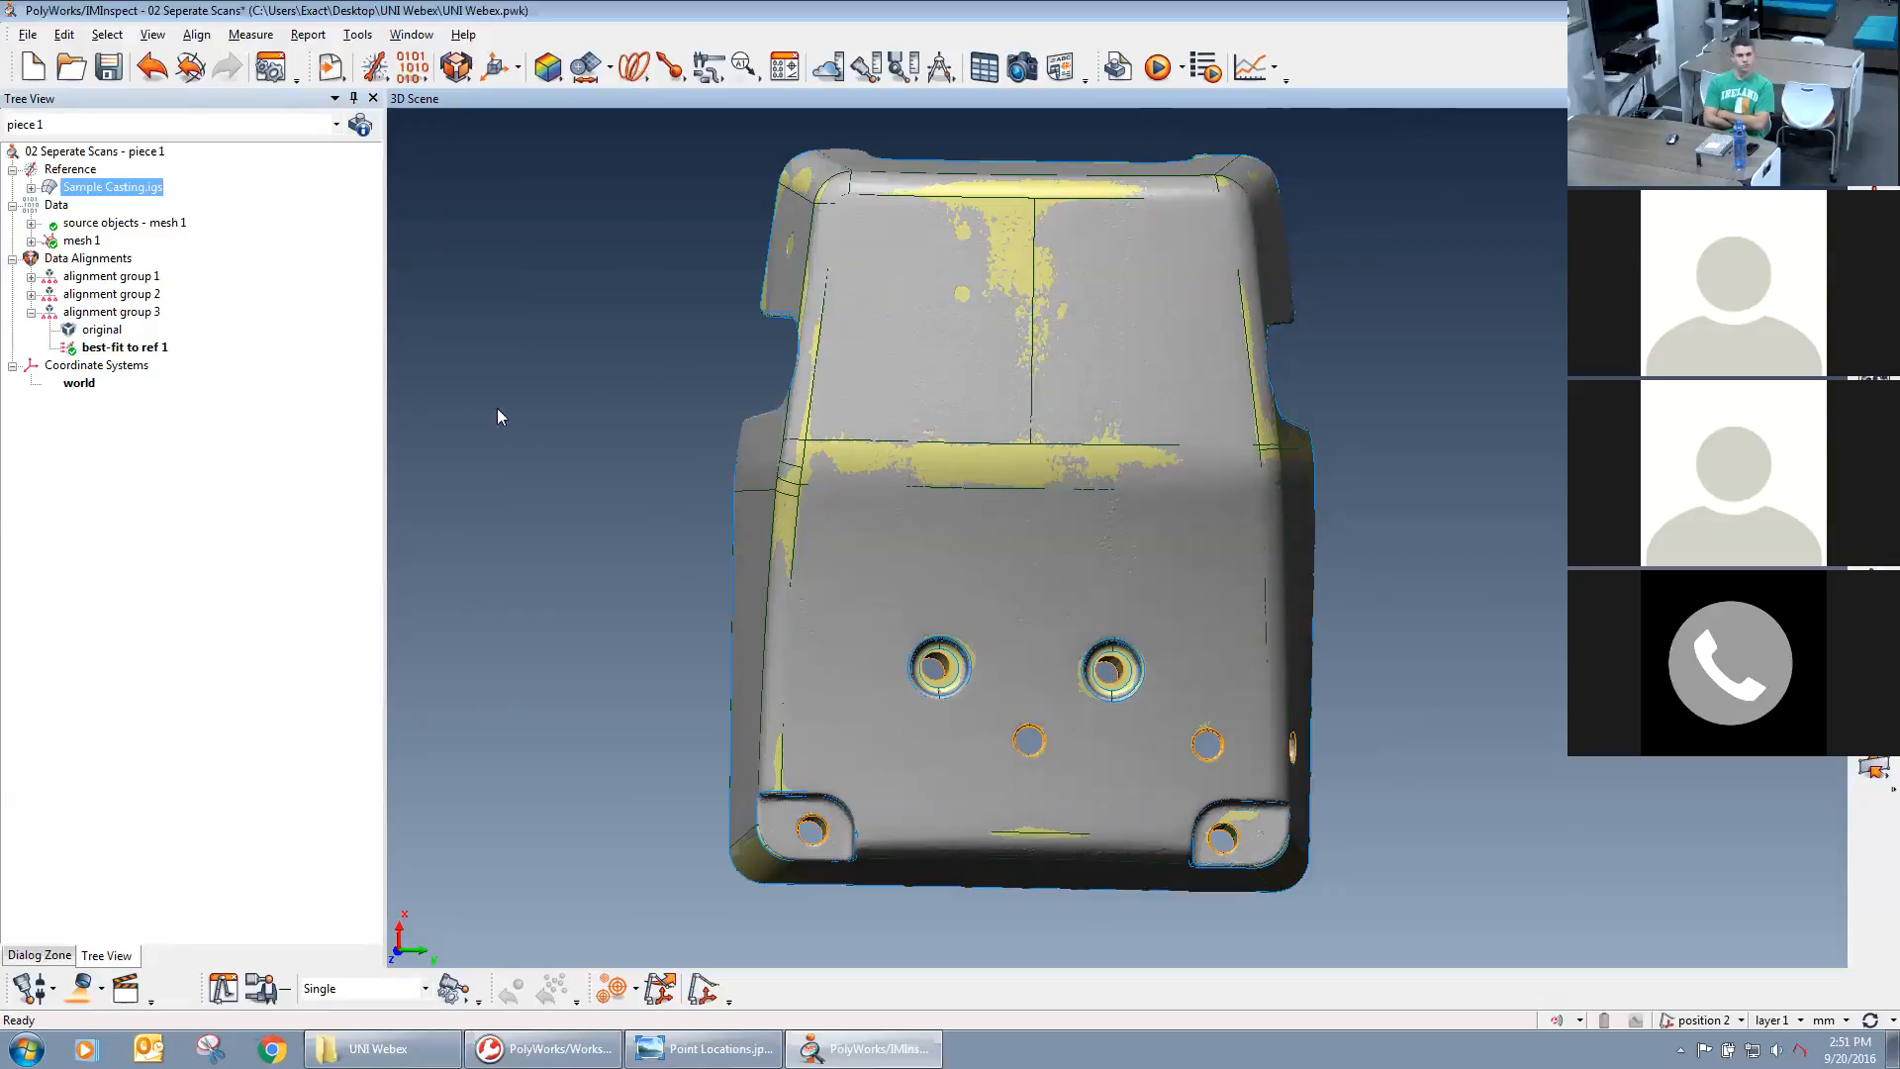
Compare the aligned mesh with the CAD model by repeatedly toggling the visibility of mesh 1 and Sample Casting.igs.
{"action": "middle_click", "coordinate": [78, 242]}
{"action": "middle_click", "coordinate": [78, 243]}
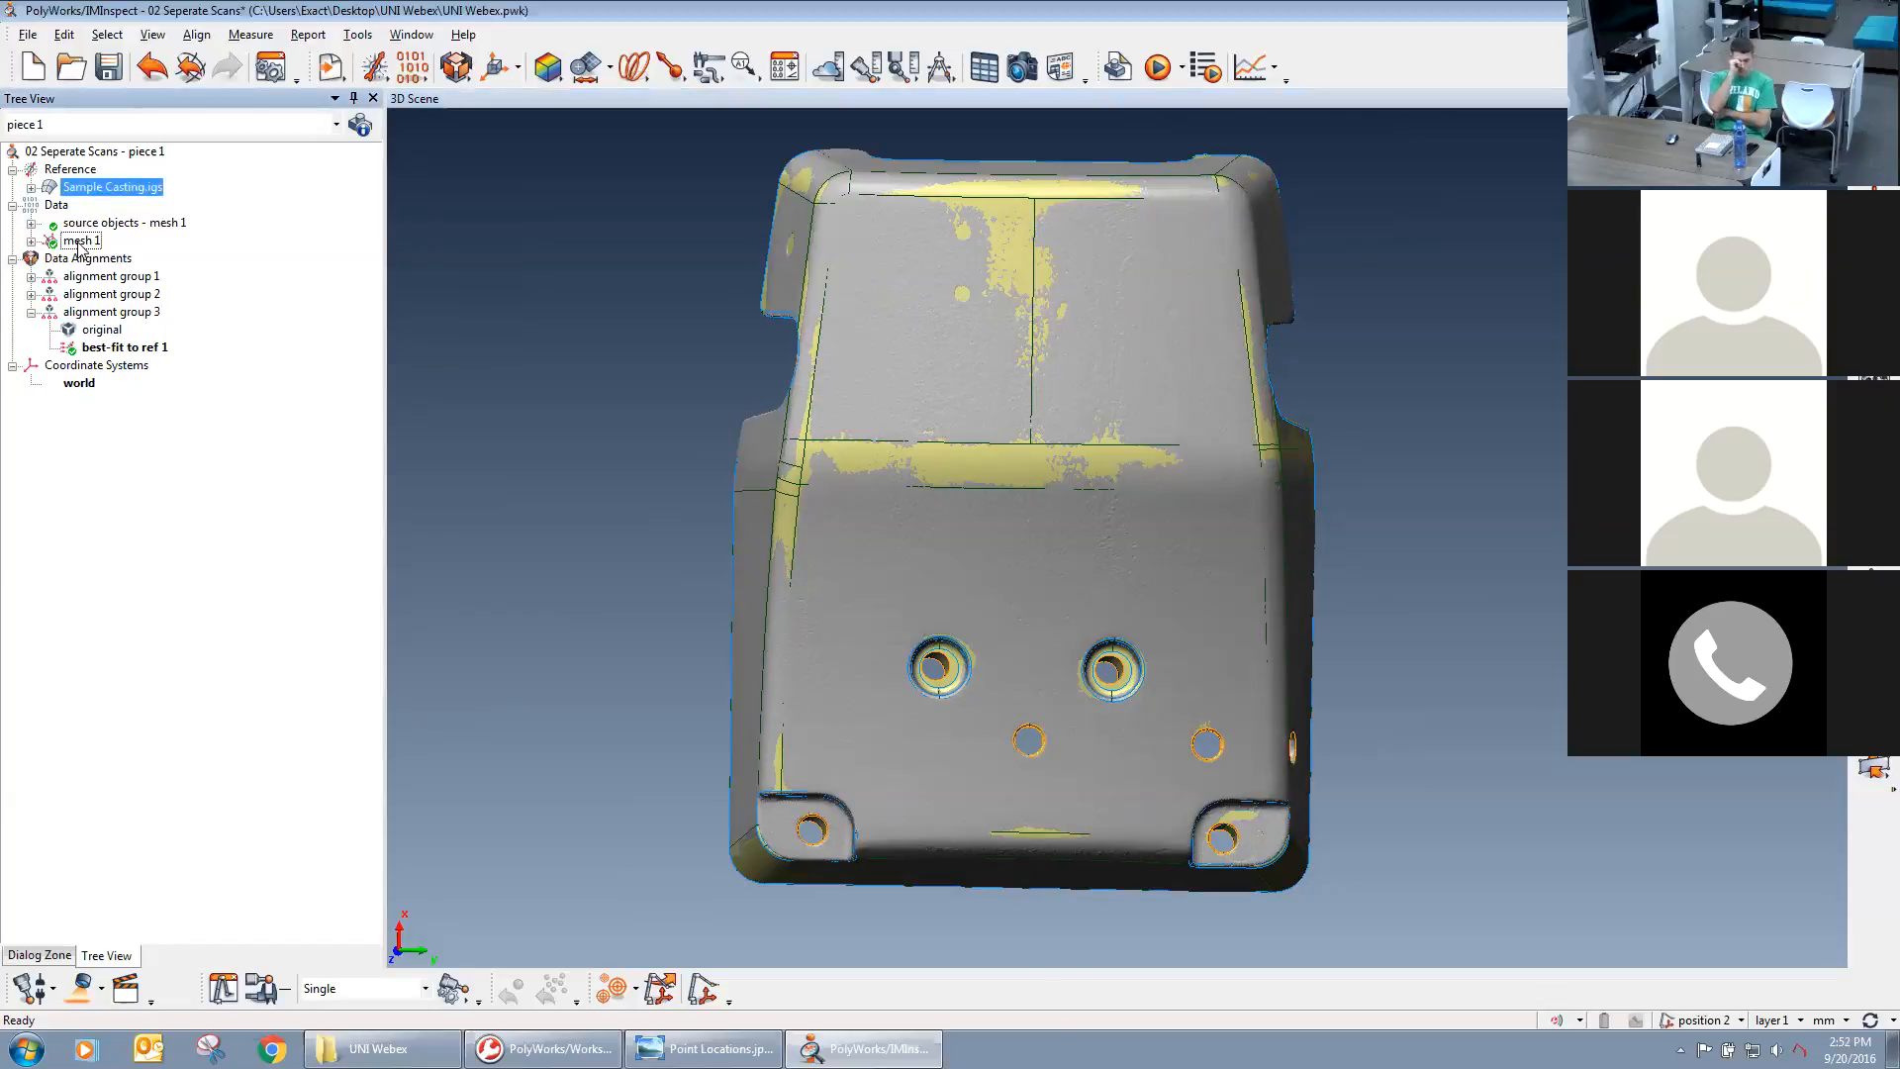
{"action": "middle_click", "coordinate": [78, 243]}
{"action": "middle_click", "coordinate": [78, 243]}
{"action": "middle_click", "coordinate": [72, 193]}
{"action": "middle_click", "coordinate": [68, 244]}
{"action": "middle_click", "coordinate": [66, 245]}
{"action": "middle_click", "coordinate": [73, 193]}
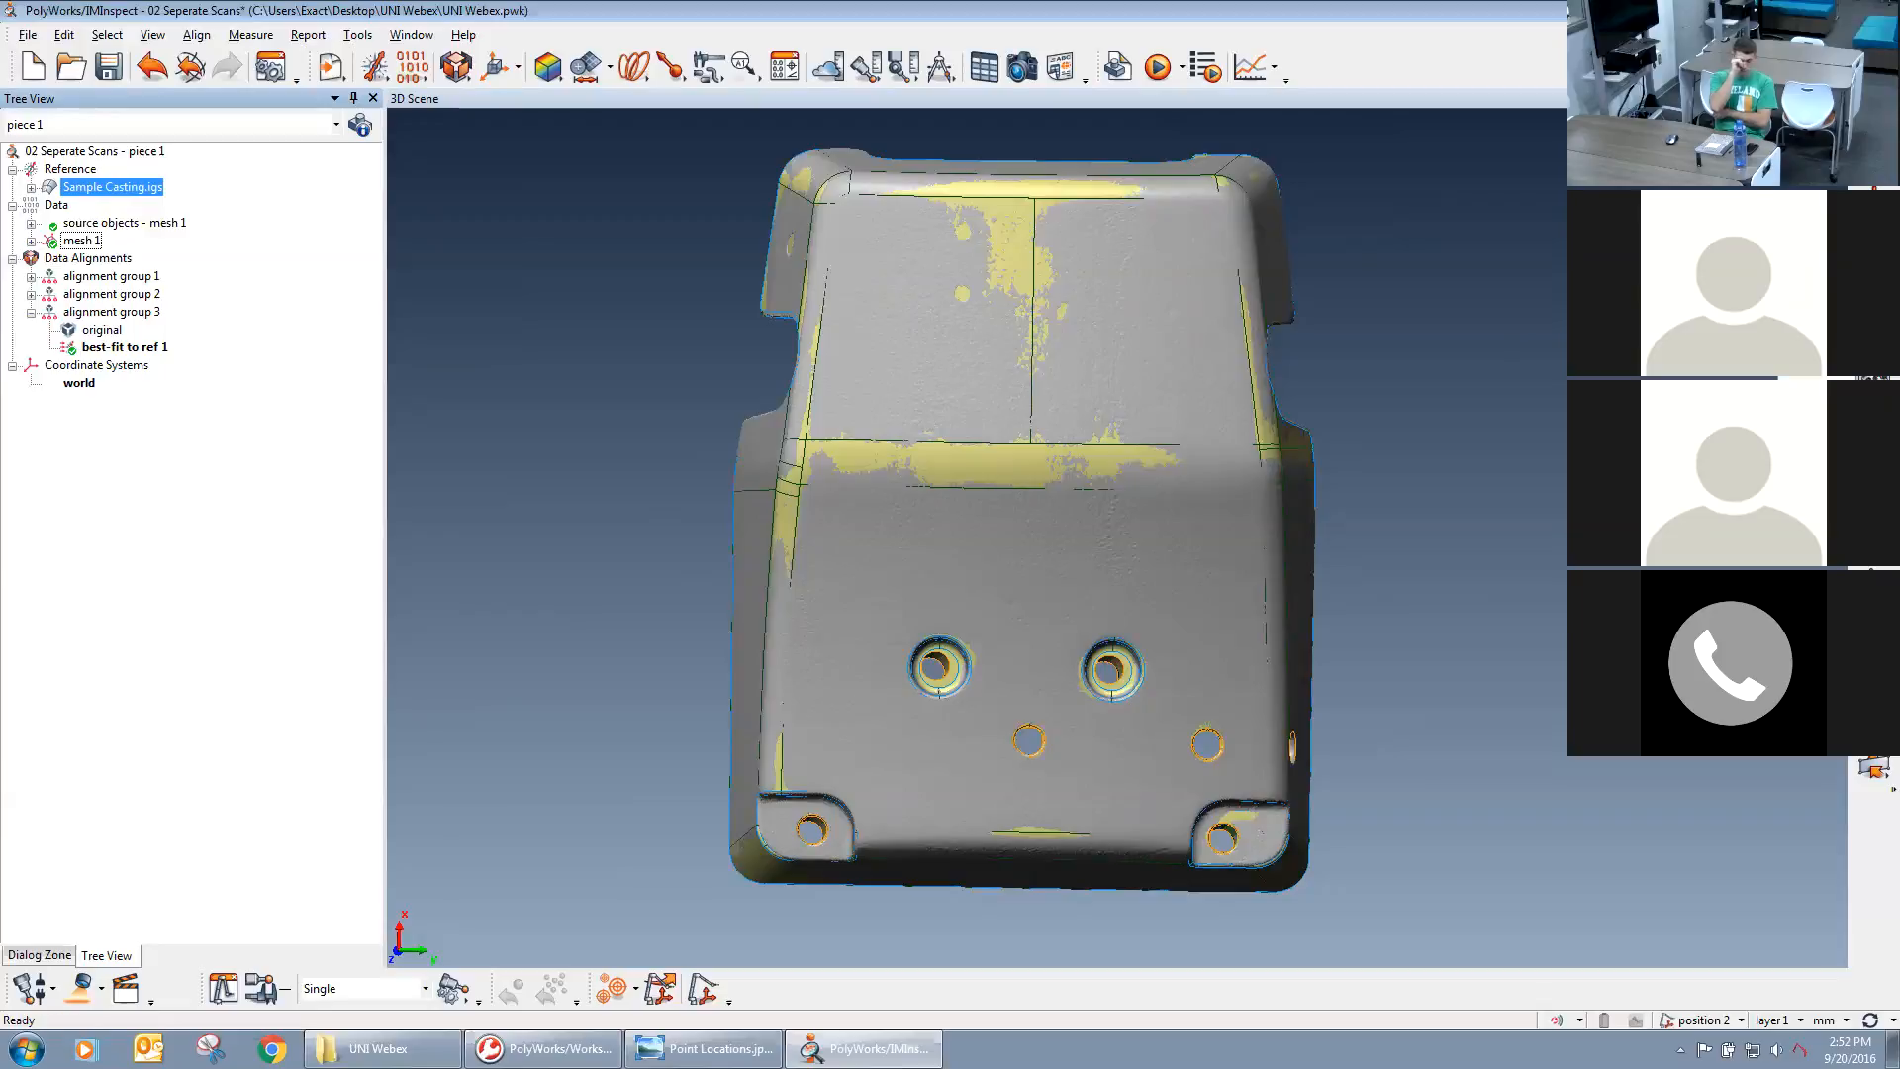
{"action": "middle_click", "coordinate": [83, 189]}
{"action": "middle_click", "coordinate": [83, 189]}
{"action": "middle_click", "coordinate": [84, 240]}
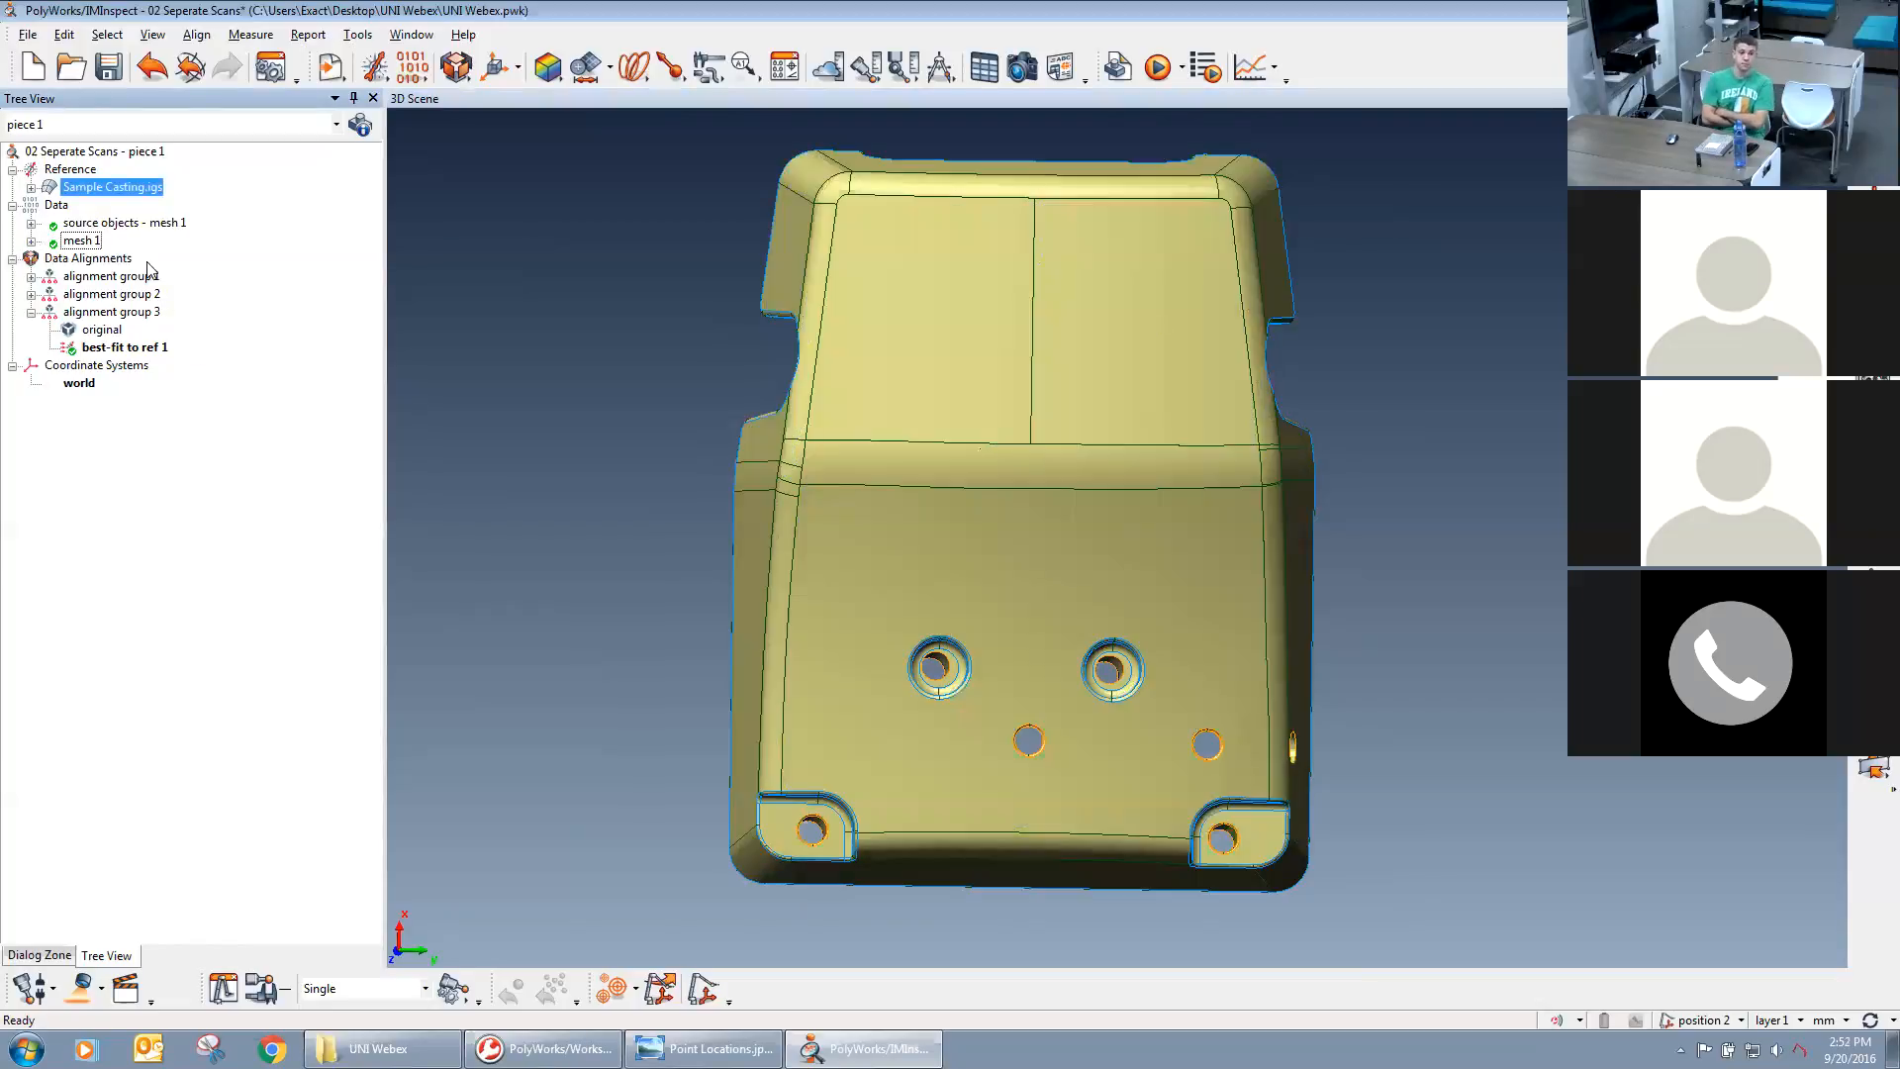
{"action": "middle_click", "coordinate": [85, 243]}
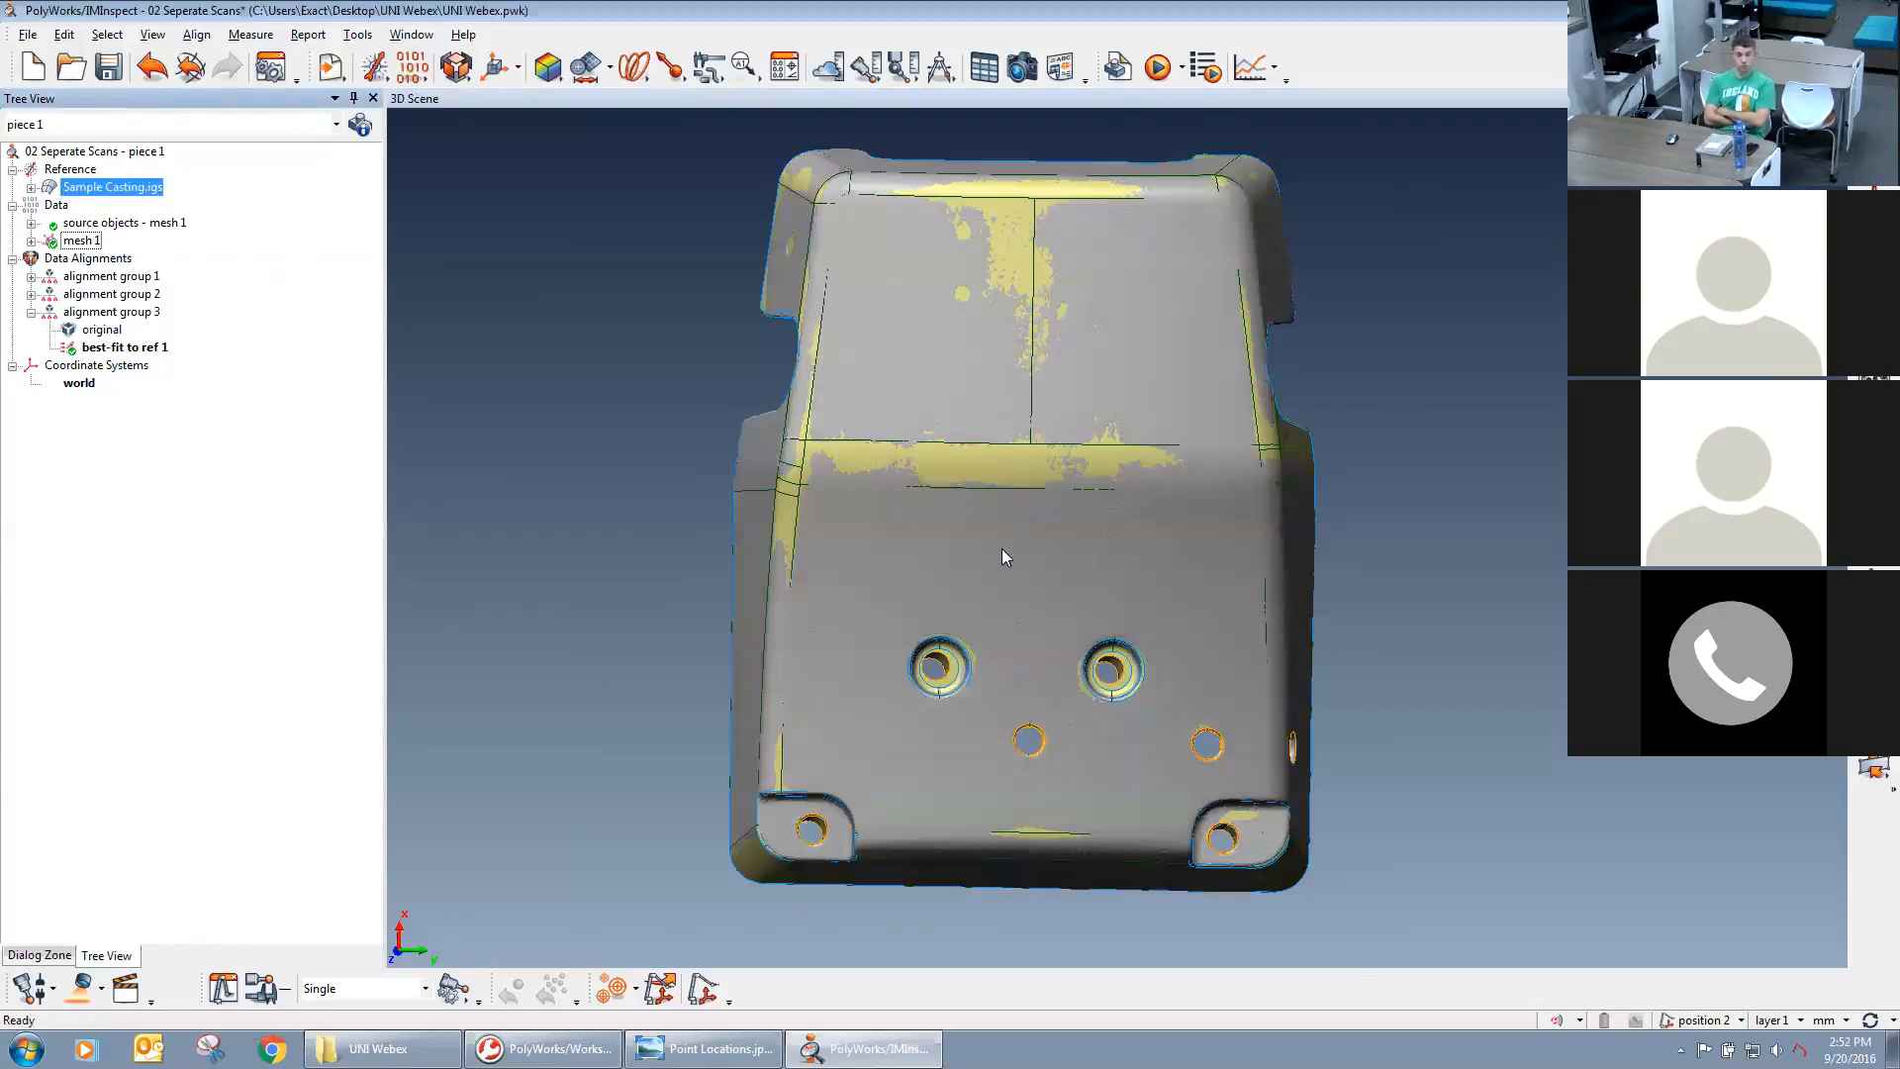
{"action": "middle_click_drag", "start_coordinate": [1002, 549], "coordinate": [1025, 544]}
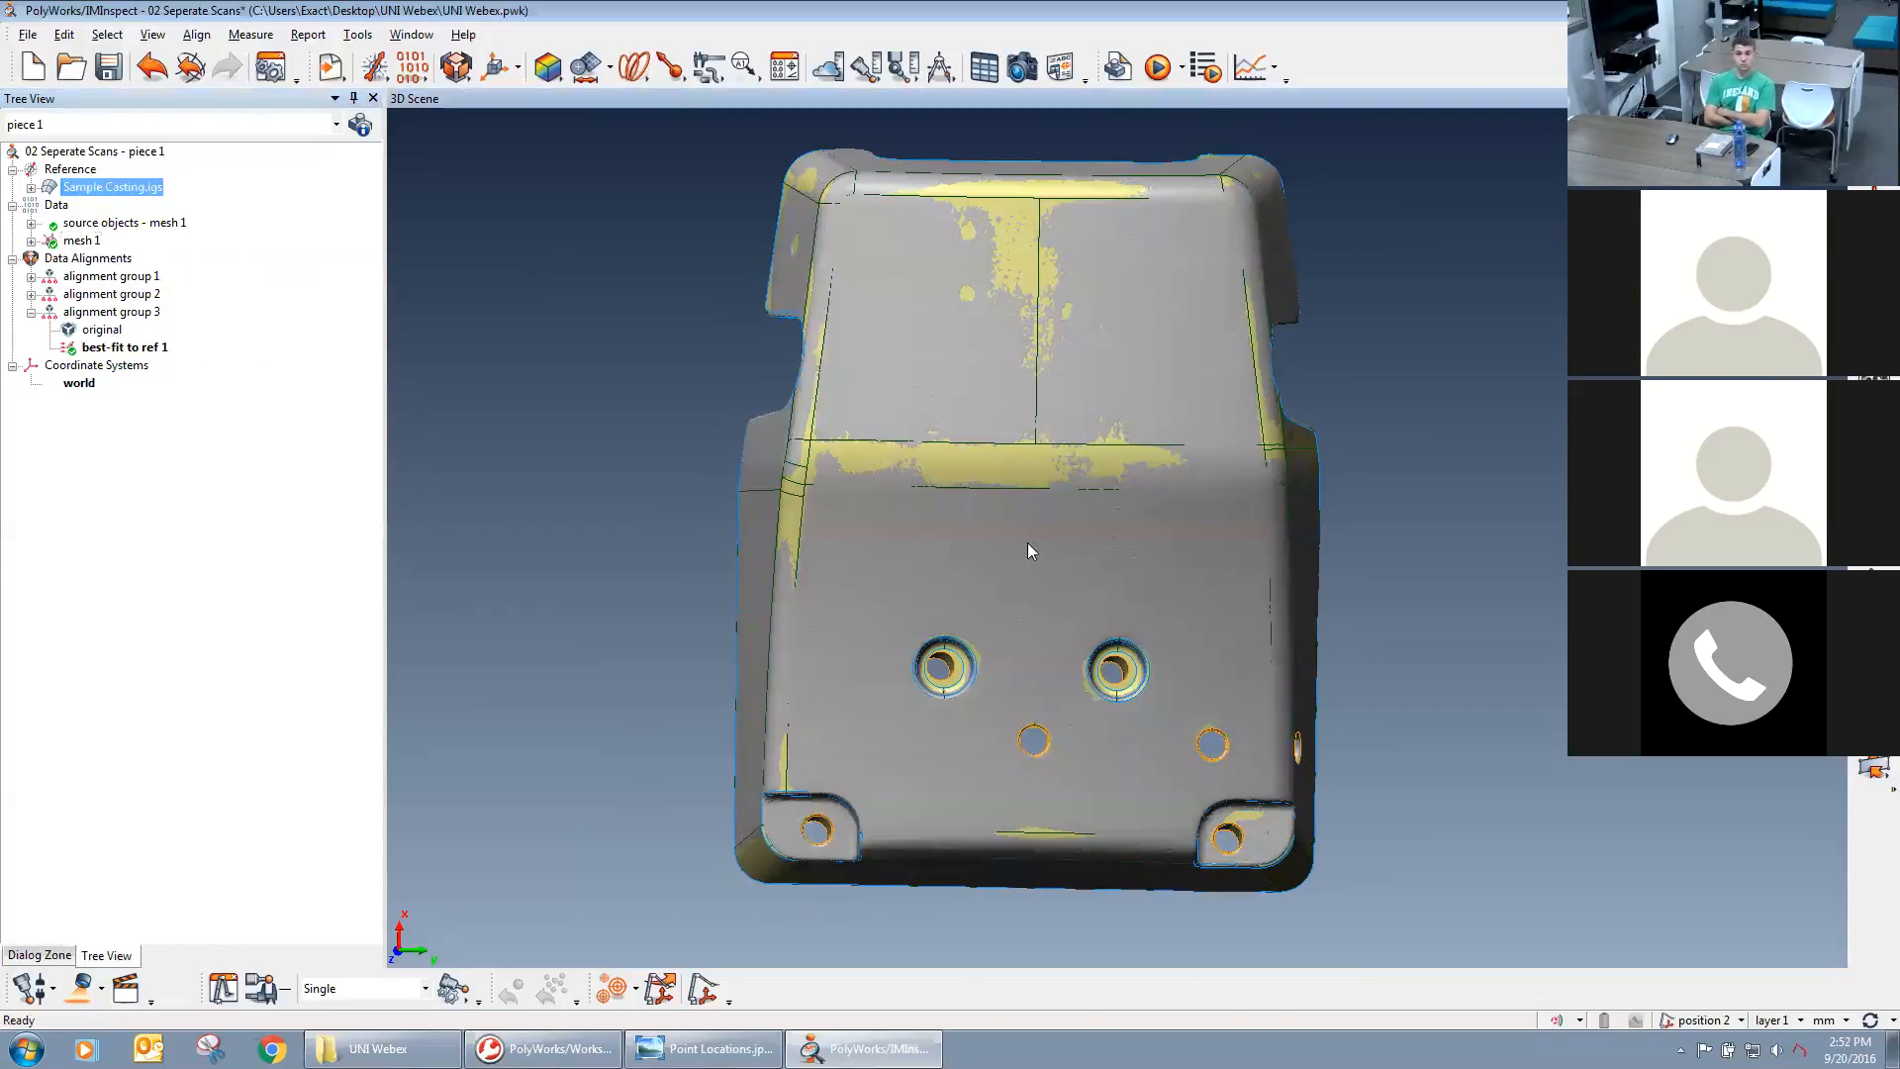
Hide mesh 1 and start creating surface reference target points on the CAD model.
{"action": "middle_click", "coordinate": [81, 243]}
{"action": "mouse_move", "coordinate": [701, 459]}
{"action": "left_mouse_down"}
{"action": "mouse_move", "coordinate": [699, 415]}
{"action": "mouse_move", "coordinate": [699, 457]}
{"action": "left_mouse_up"}
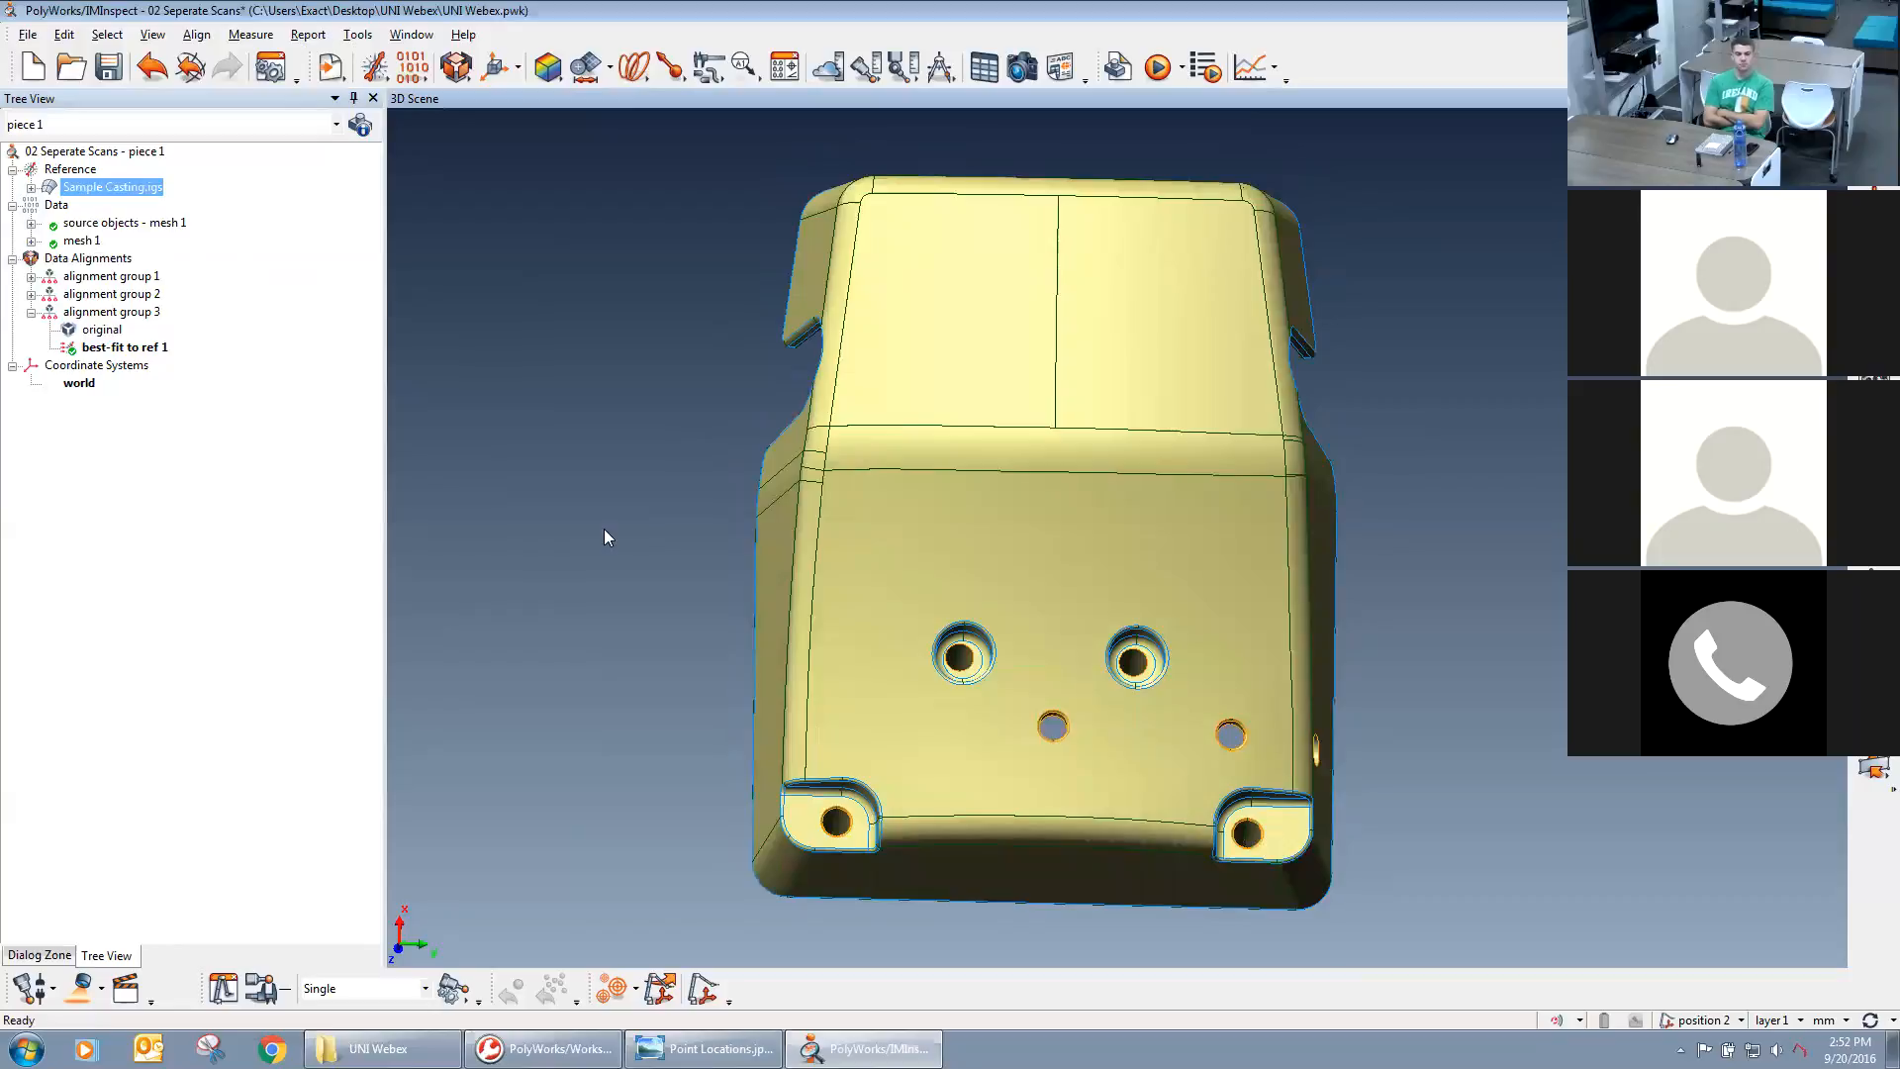
{"action": "left_click", "coordinate": [750, 81]}
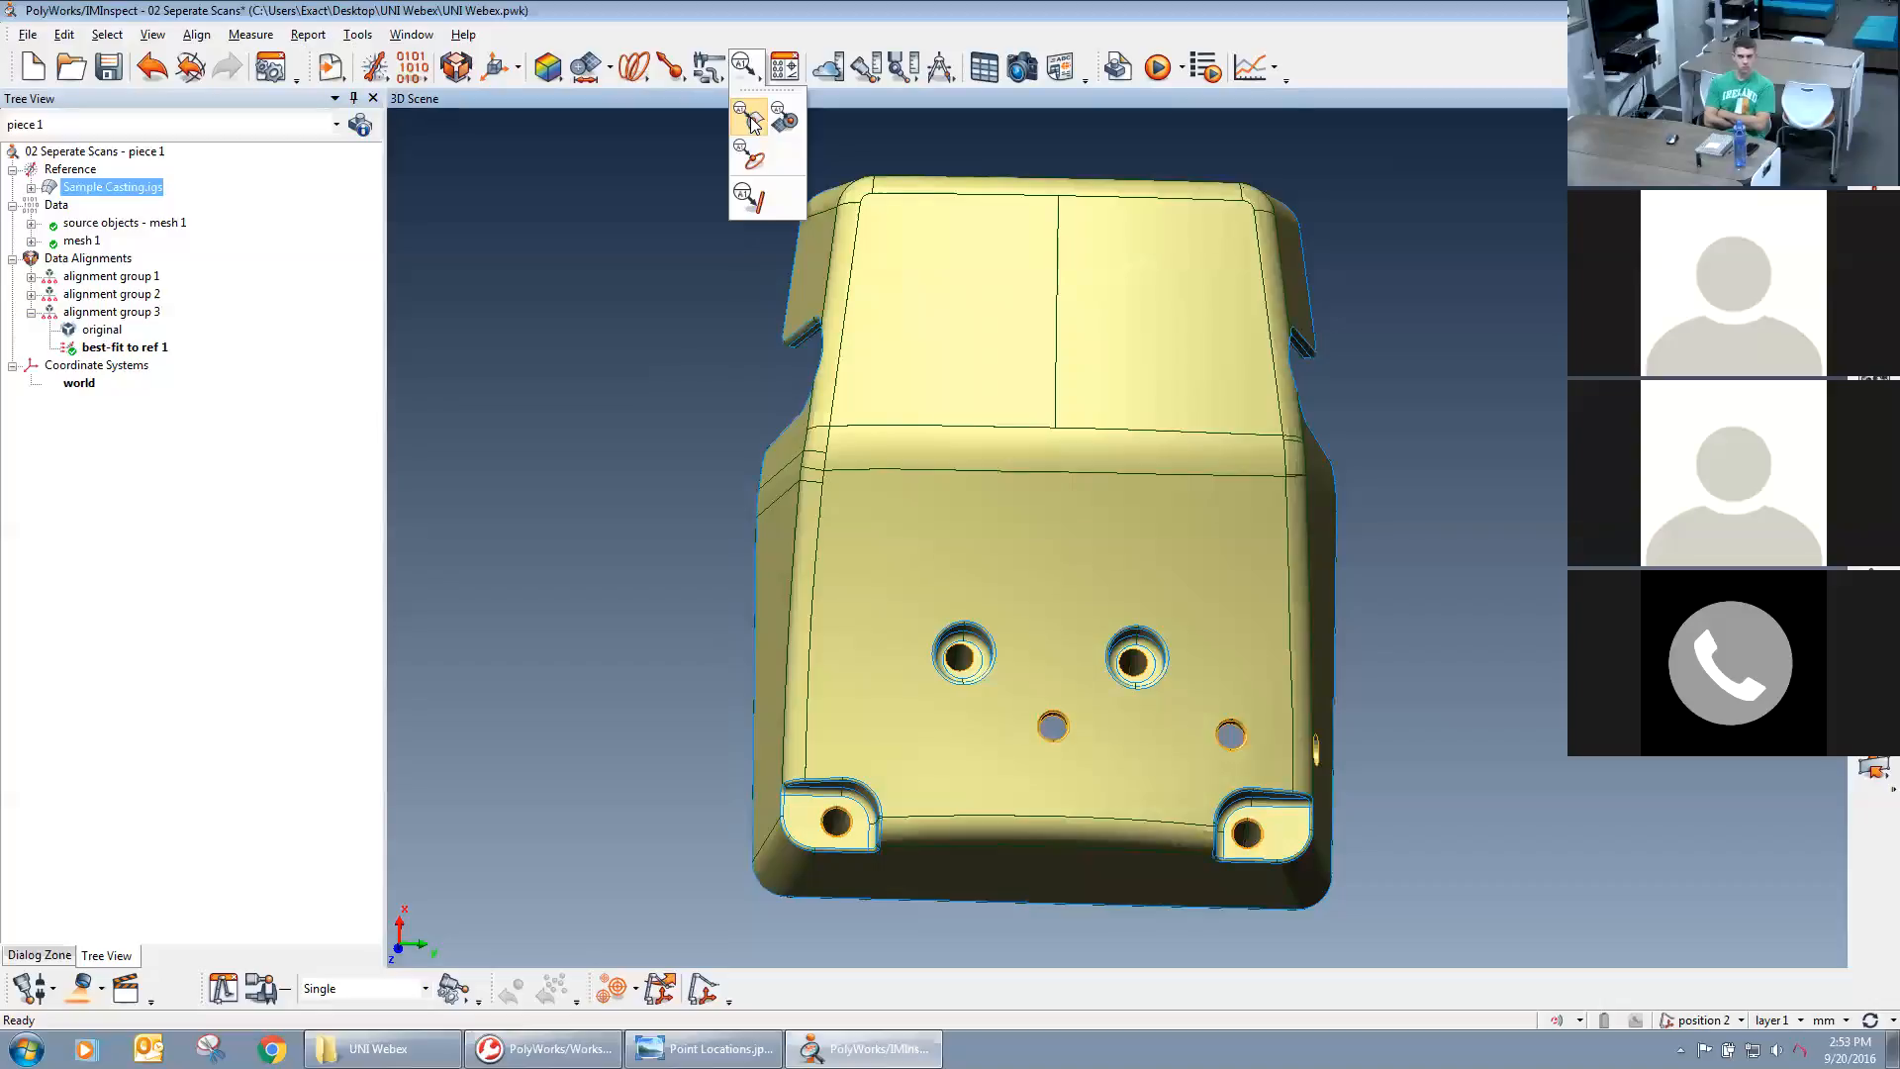
{"action": "left_click", "coordinate": [752, 120]}
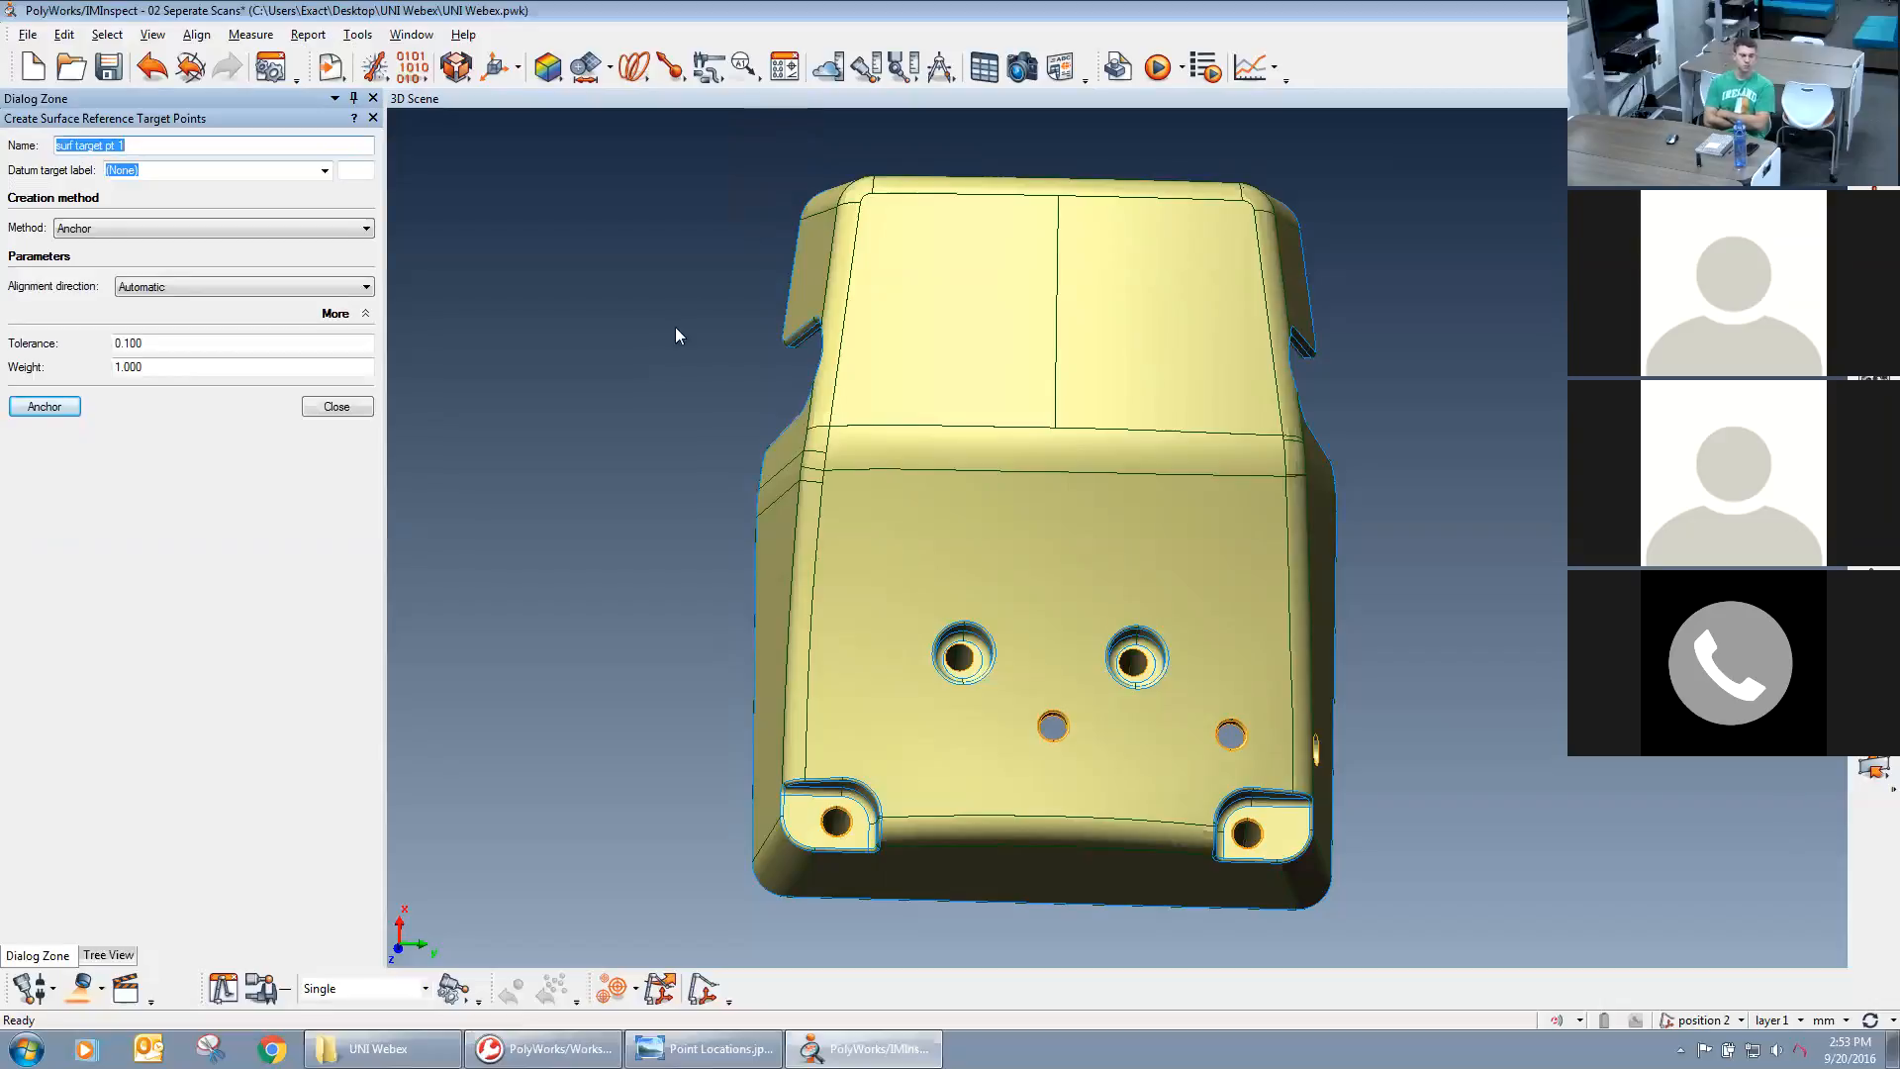
{"action": "middle_click_drag", "start_coordinate": [1176, 487], "coordinate": [1063, 483]}
{"action": "left_click_drag", "start_coordinate": [1050, 512], "coordinate": [1245, 559]}
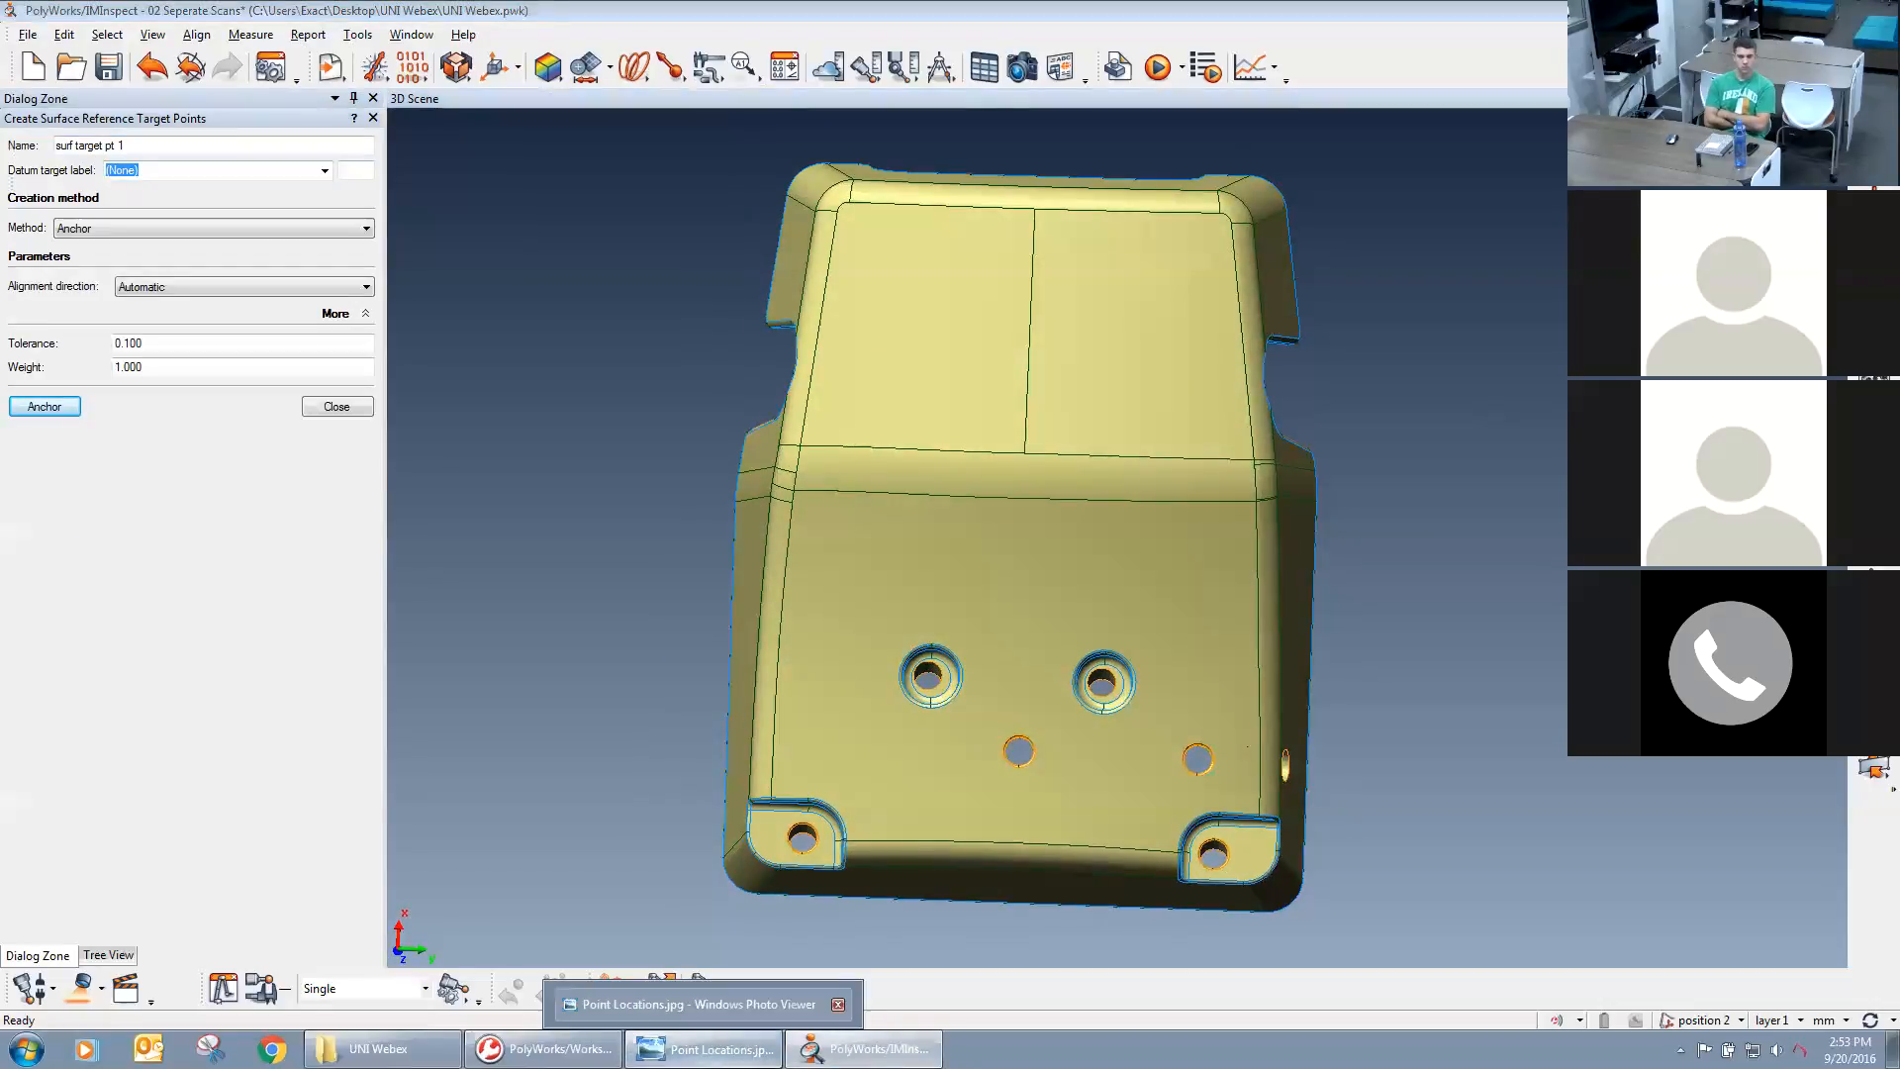
Check the required point positions in Point Locations.jpg, and set the new target point's datum target label to A, number 1.
{"action": "left_click", "coordinate": [708, 1049]}
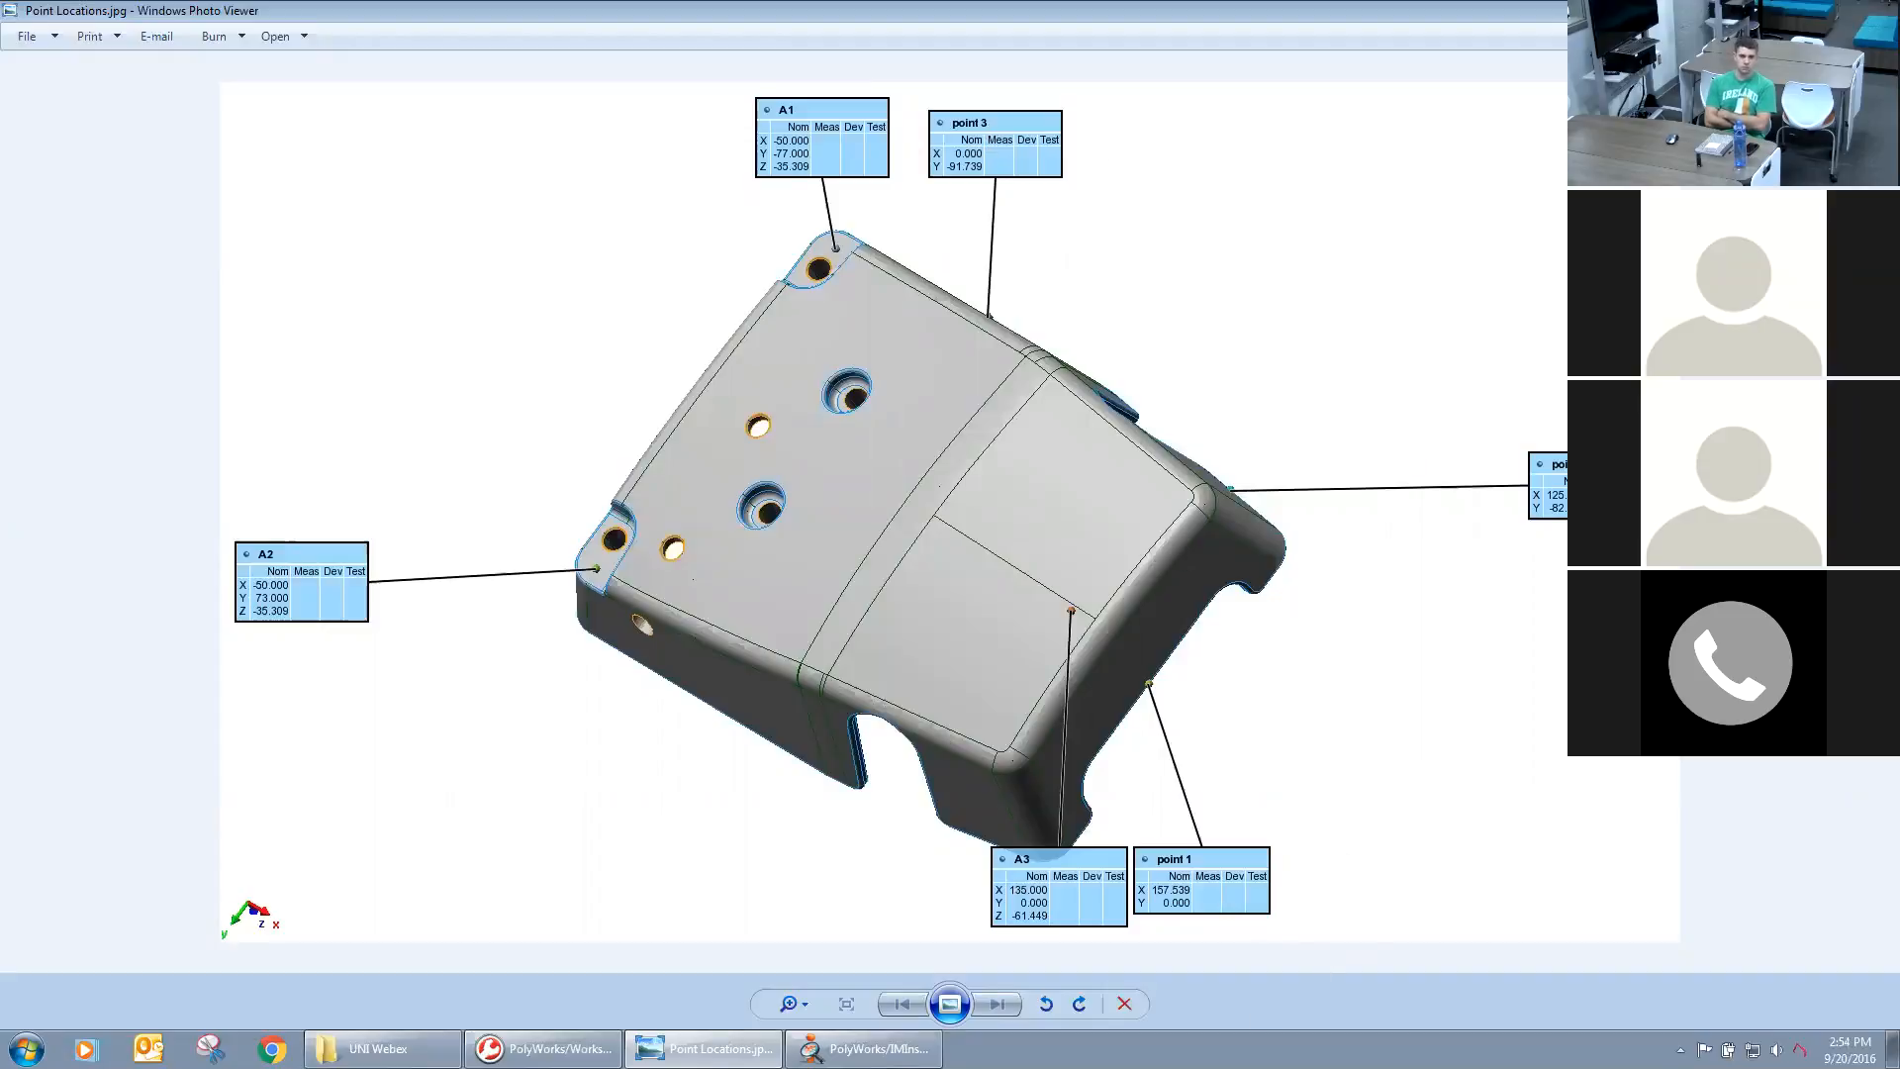
{"action": "left_click", "coordinate": [863, 1052]}
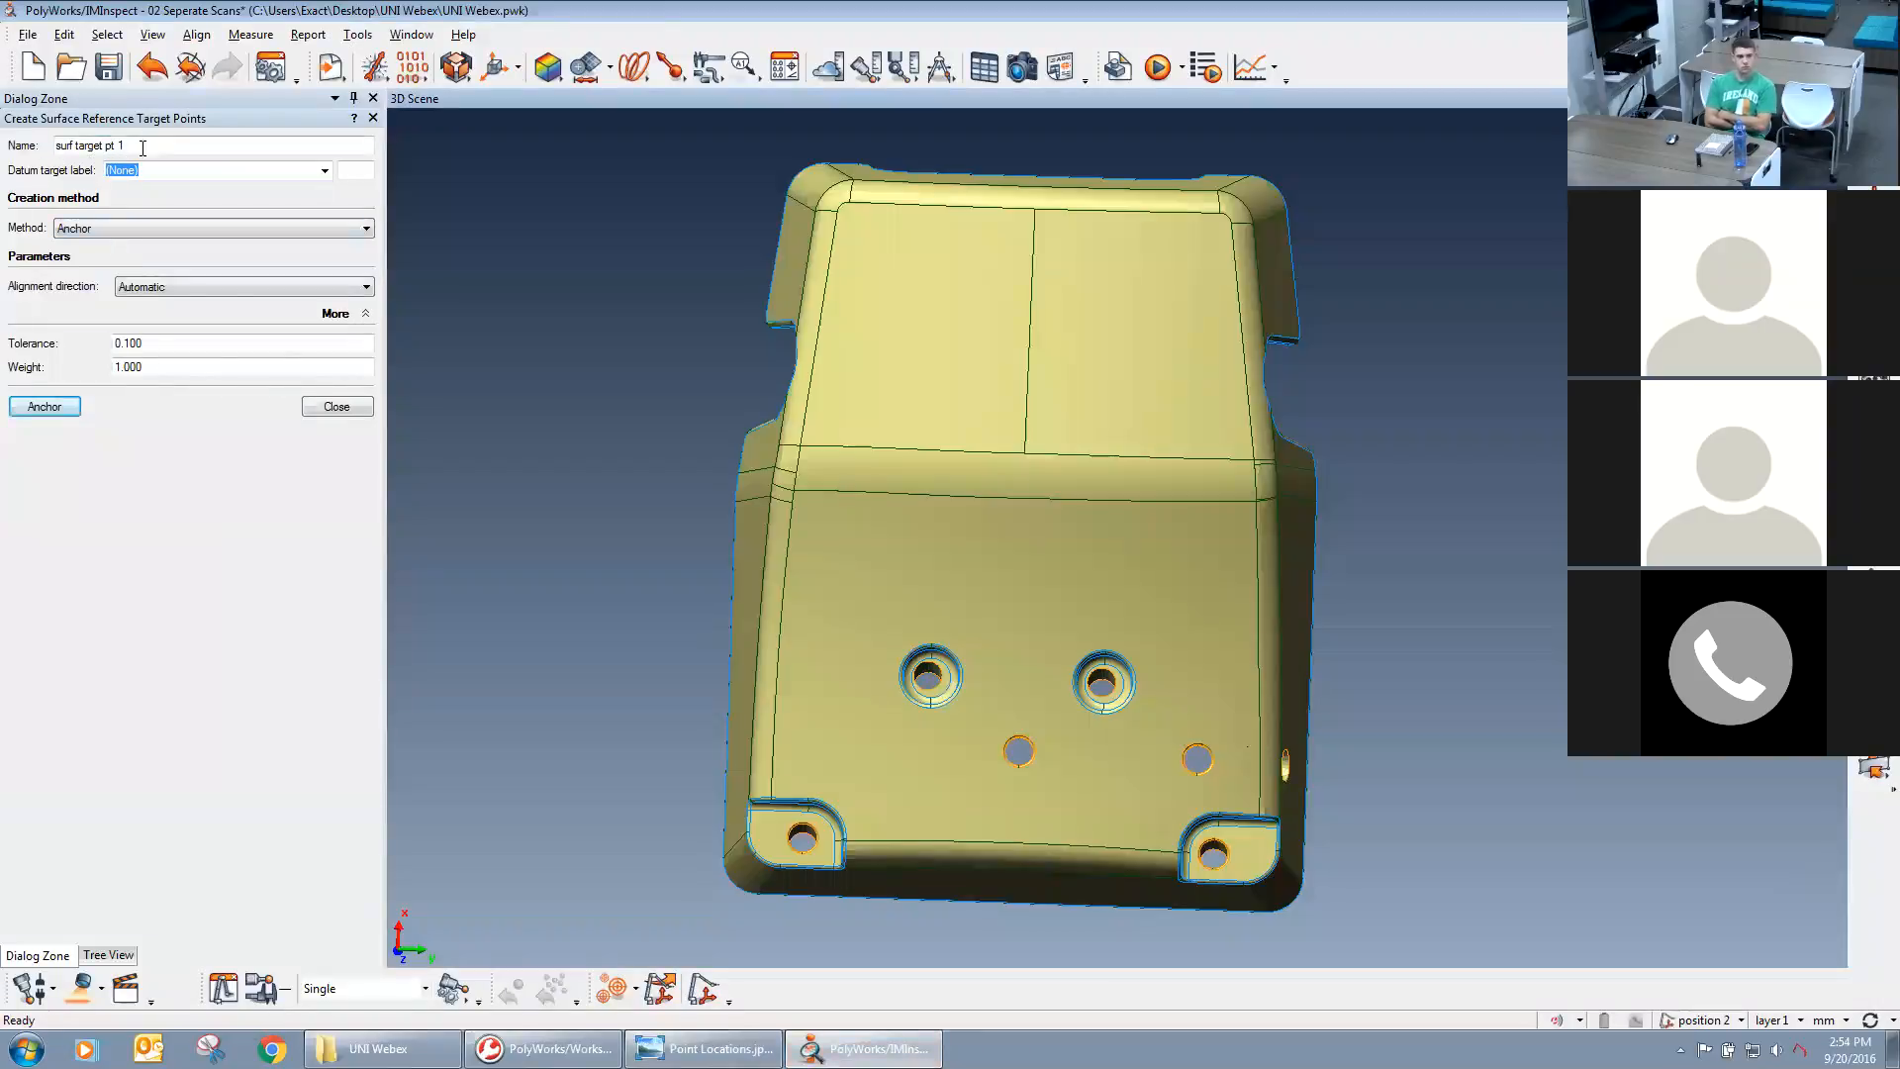
{"action": "left_click", "coordinate": [113, 146]}
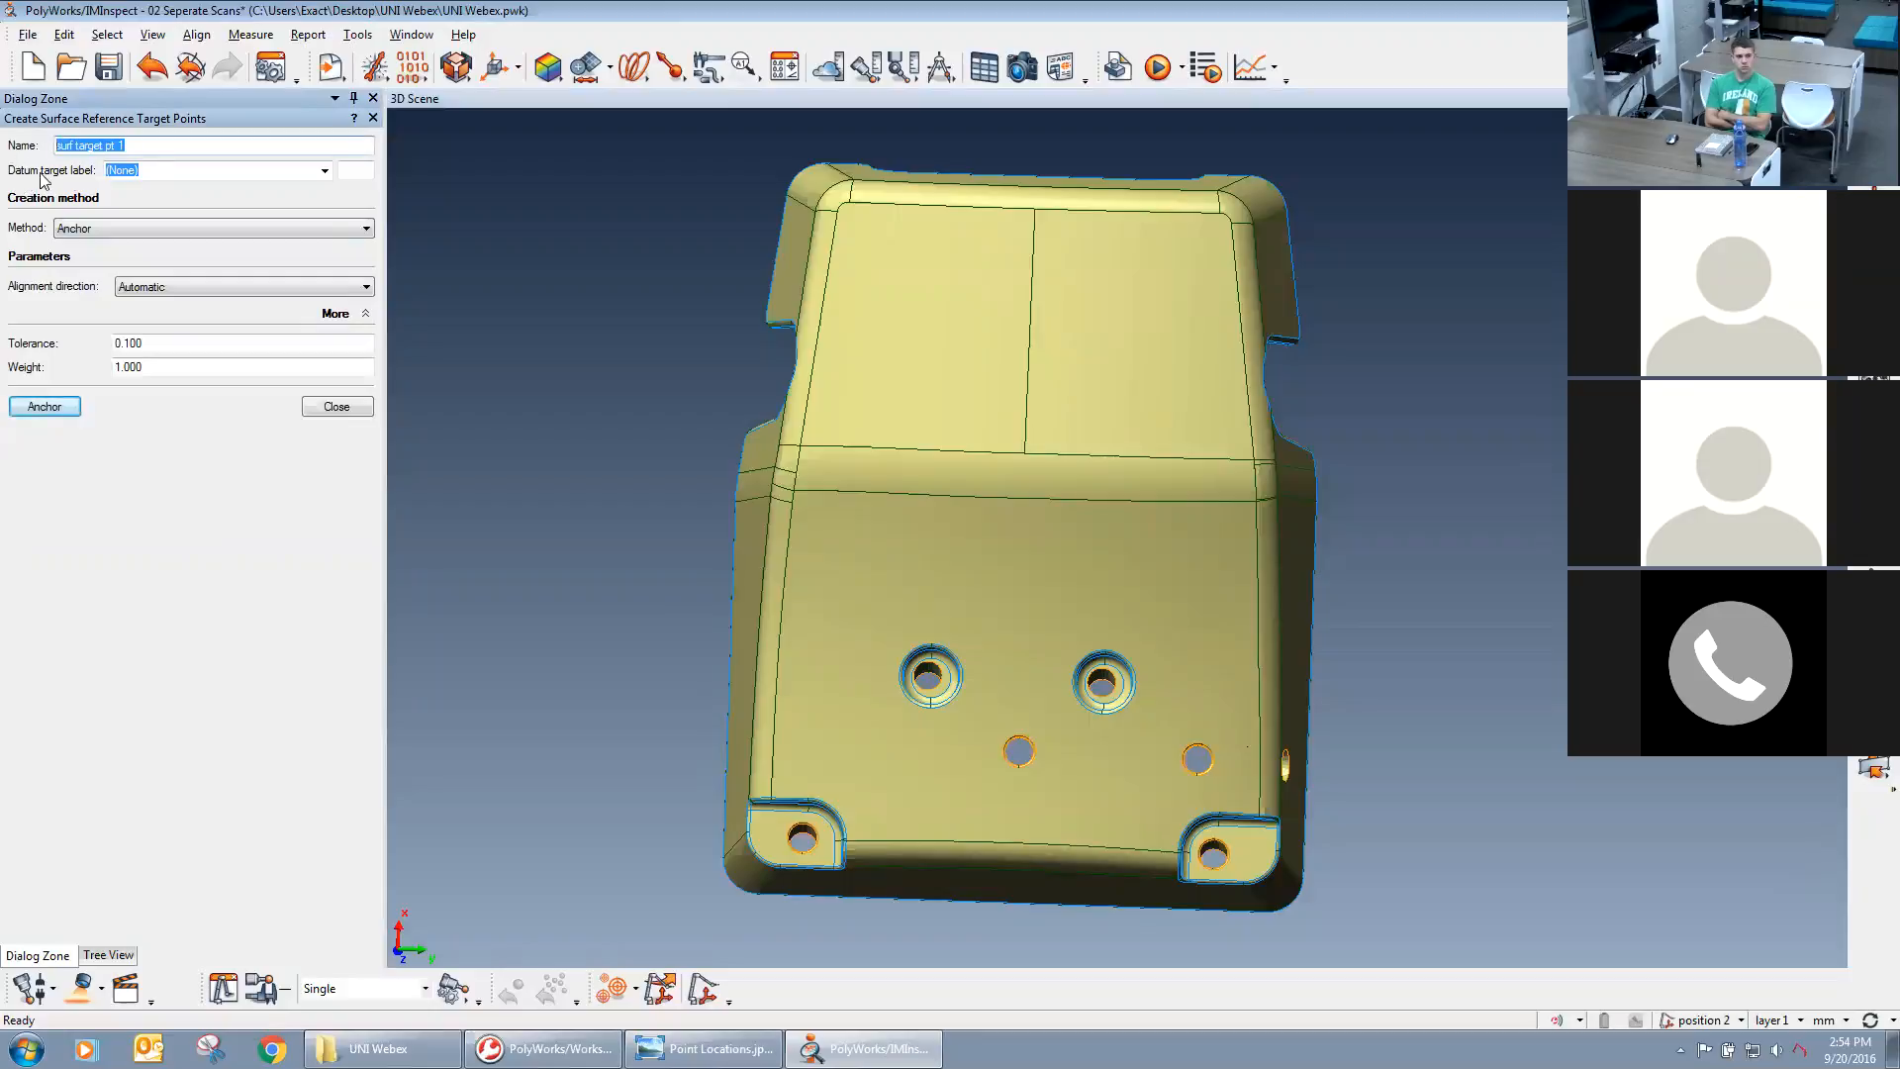
{"action": "left_click", "coordinate": [323, 172]}
{"action": "left_click", "coordinate": [191, 233]}
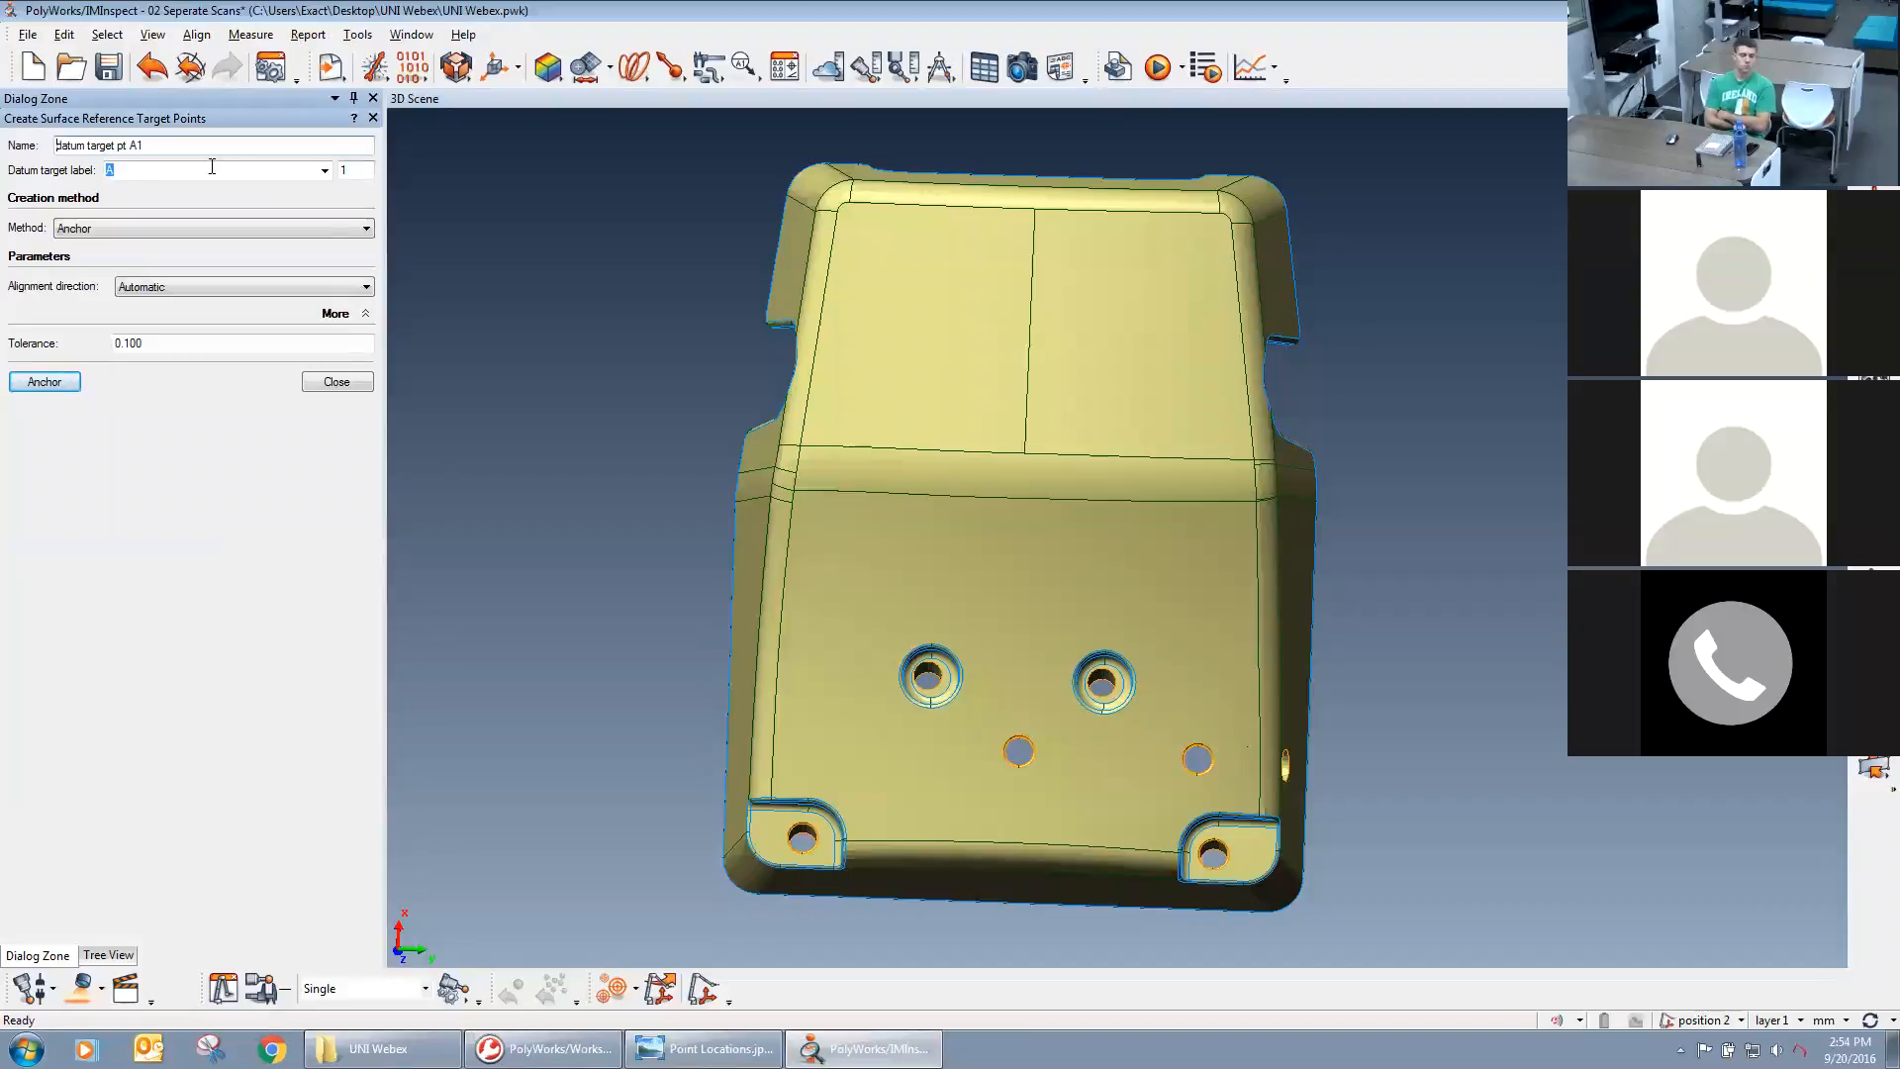
Review the target point's creation methods and alignment directions, keeping Anchor and Automatic.
{"action": "left_click", "coordinate": [125, 229]}
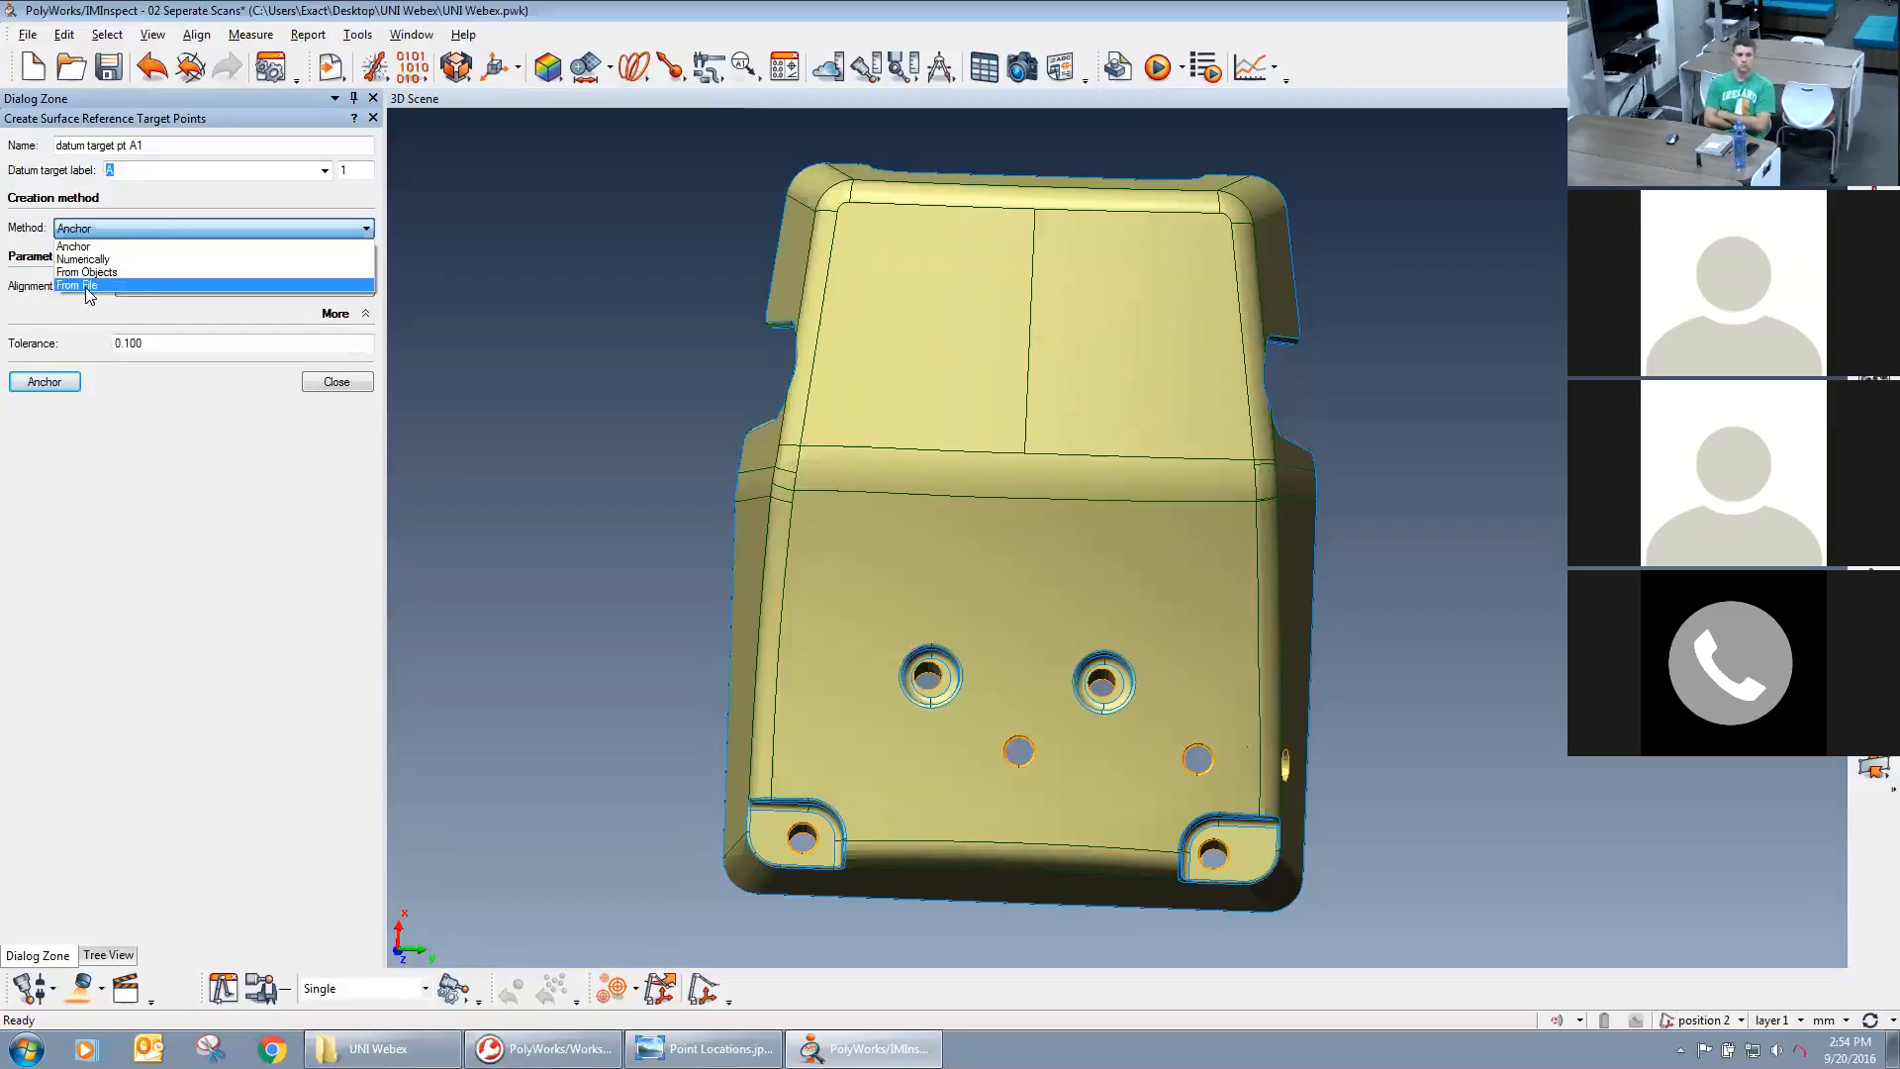
{"action": "left_click", "coordinate": [30, 311]}
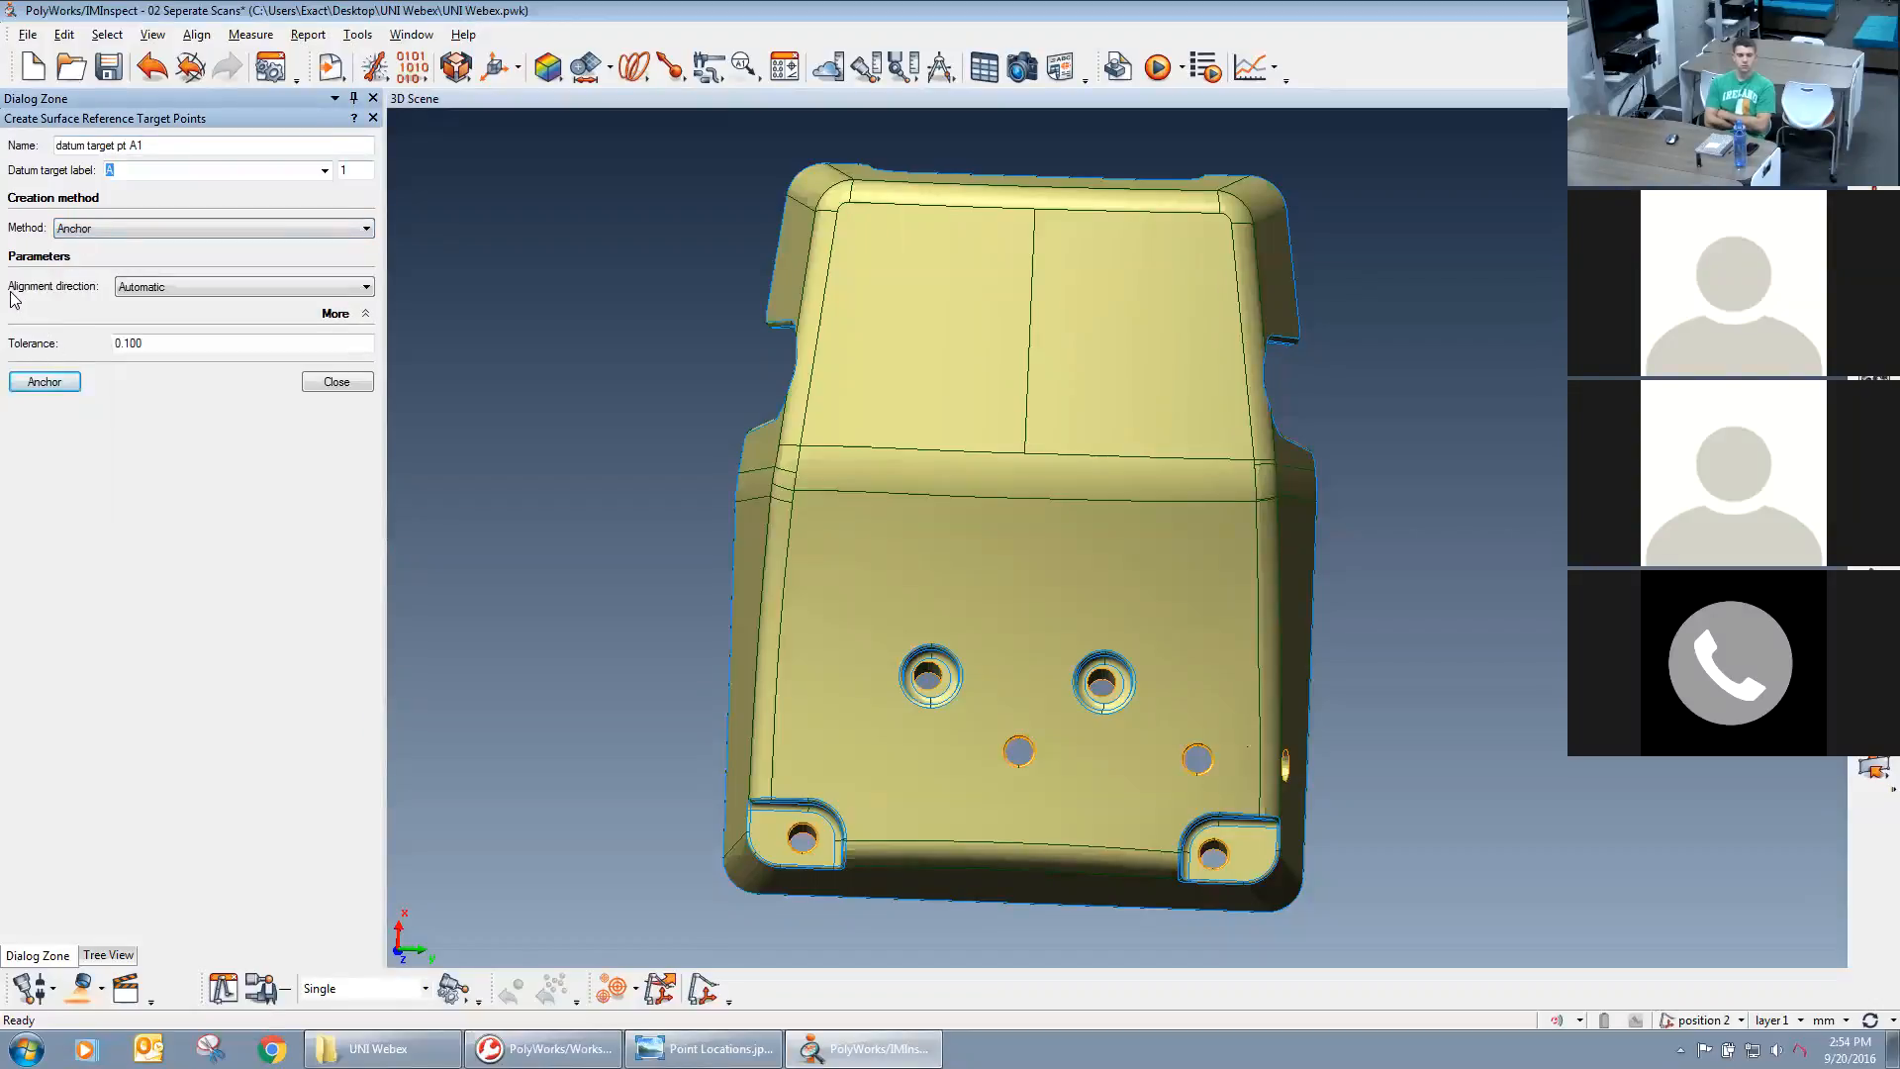
{"action": "left_click", "coordinate": [236, 289]}
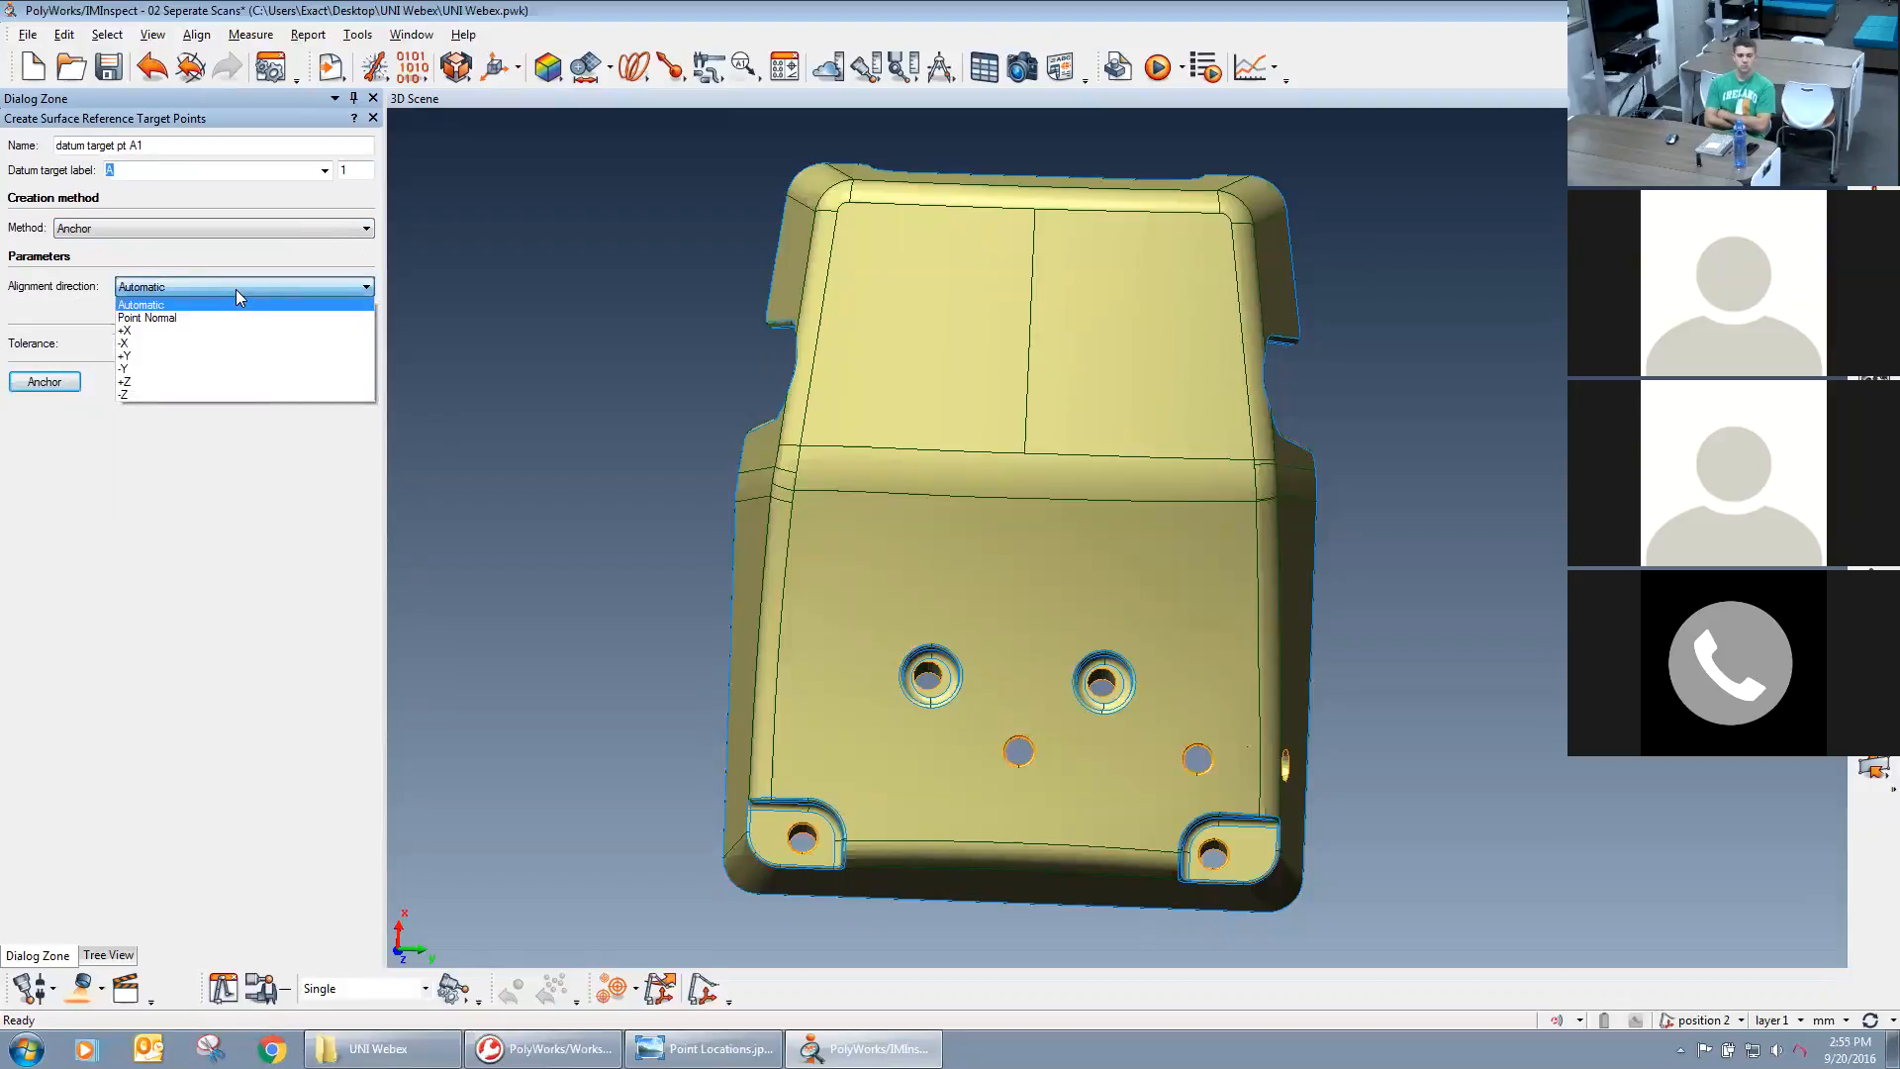
{"action": "left_click", "coordinate": [151, 294]}
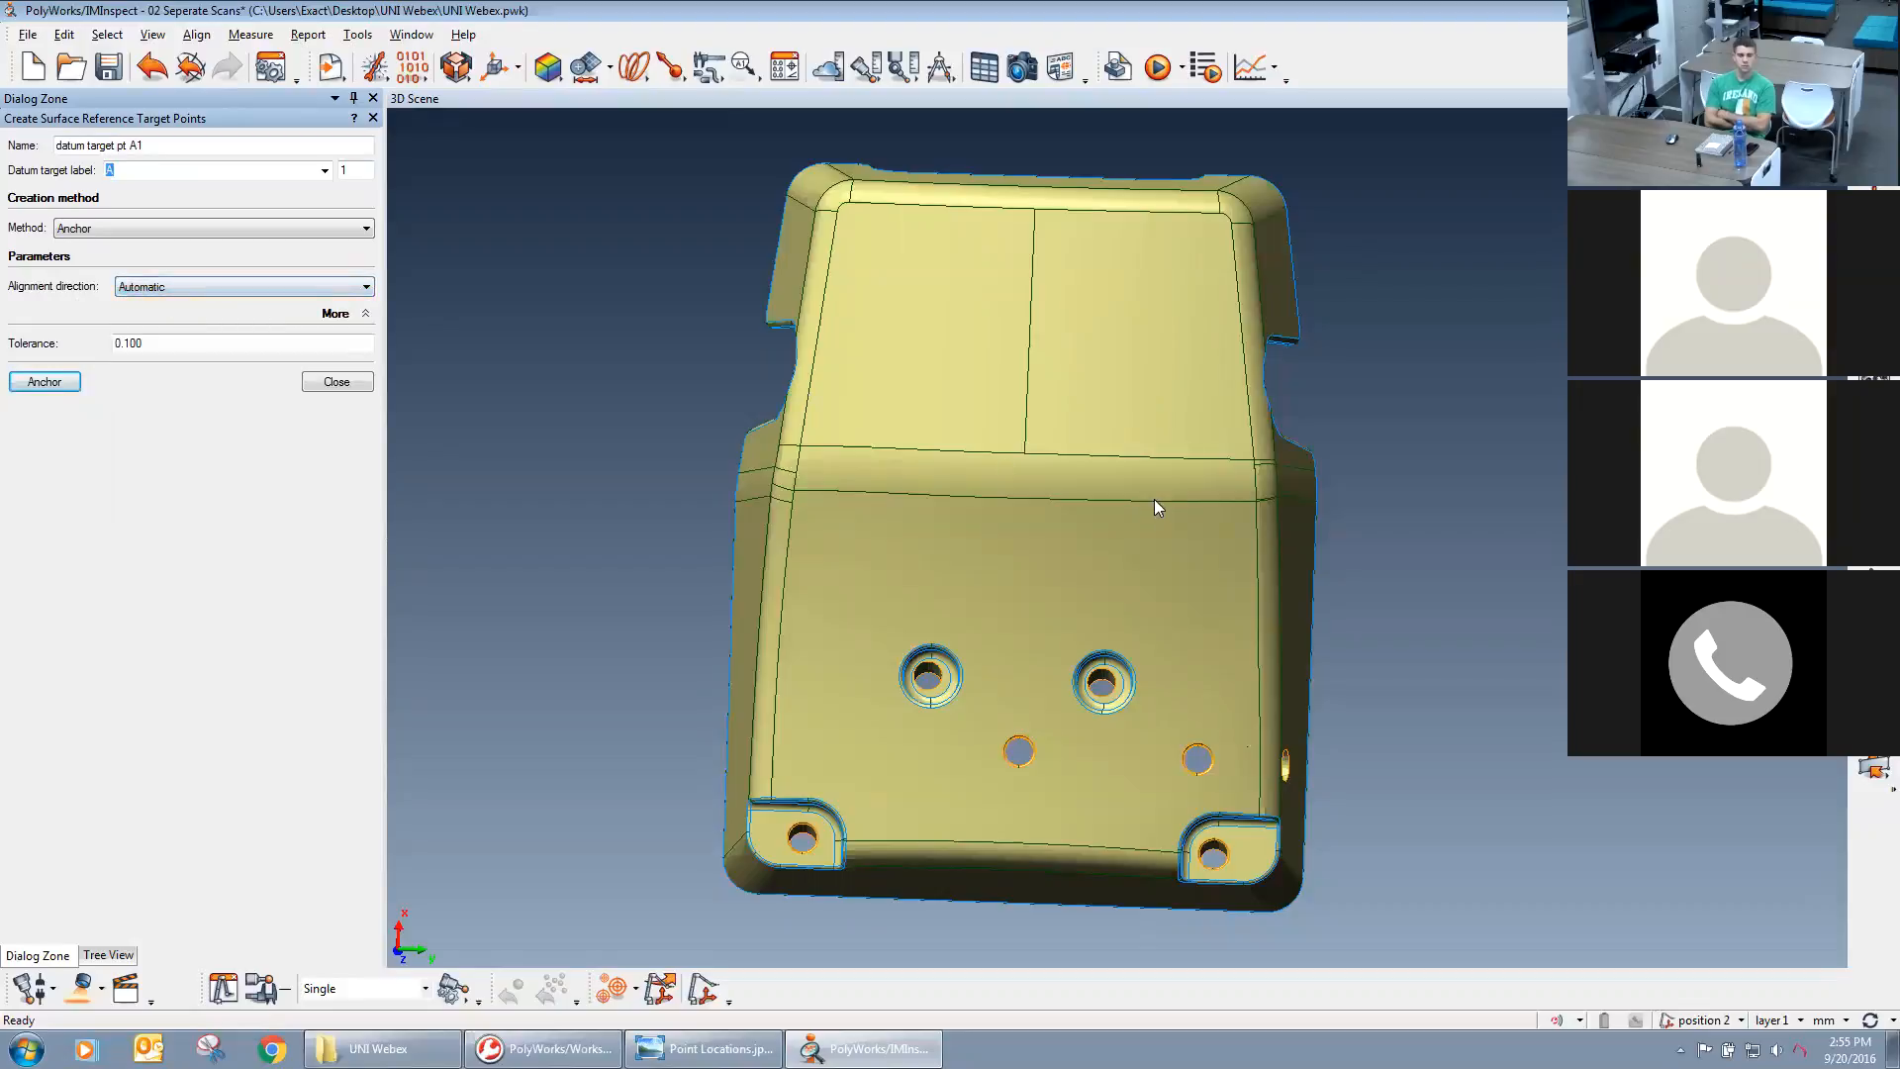
Examine the CAD model's orientation against the world coordinate system's Z axis, and hide the axes again.
{"action": "middle_click_drag", "start_coordinate": [1154, 499], "coordinate": [1166, 481]}
{"action": "left_click_drag", "start_coordinate": [1179, 514], "coordinate": [126, 1030]}
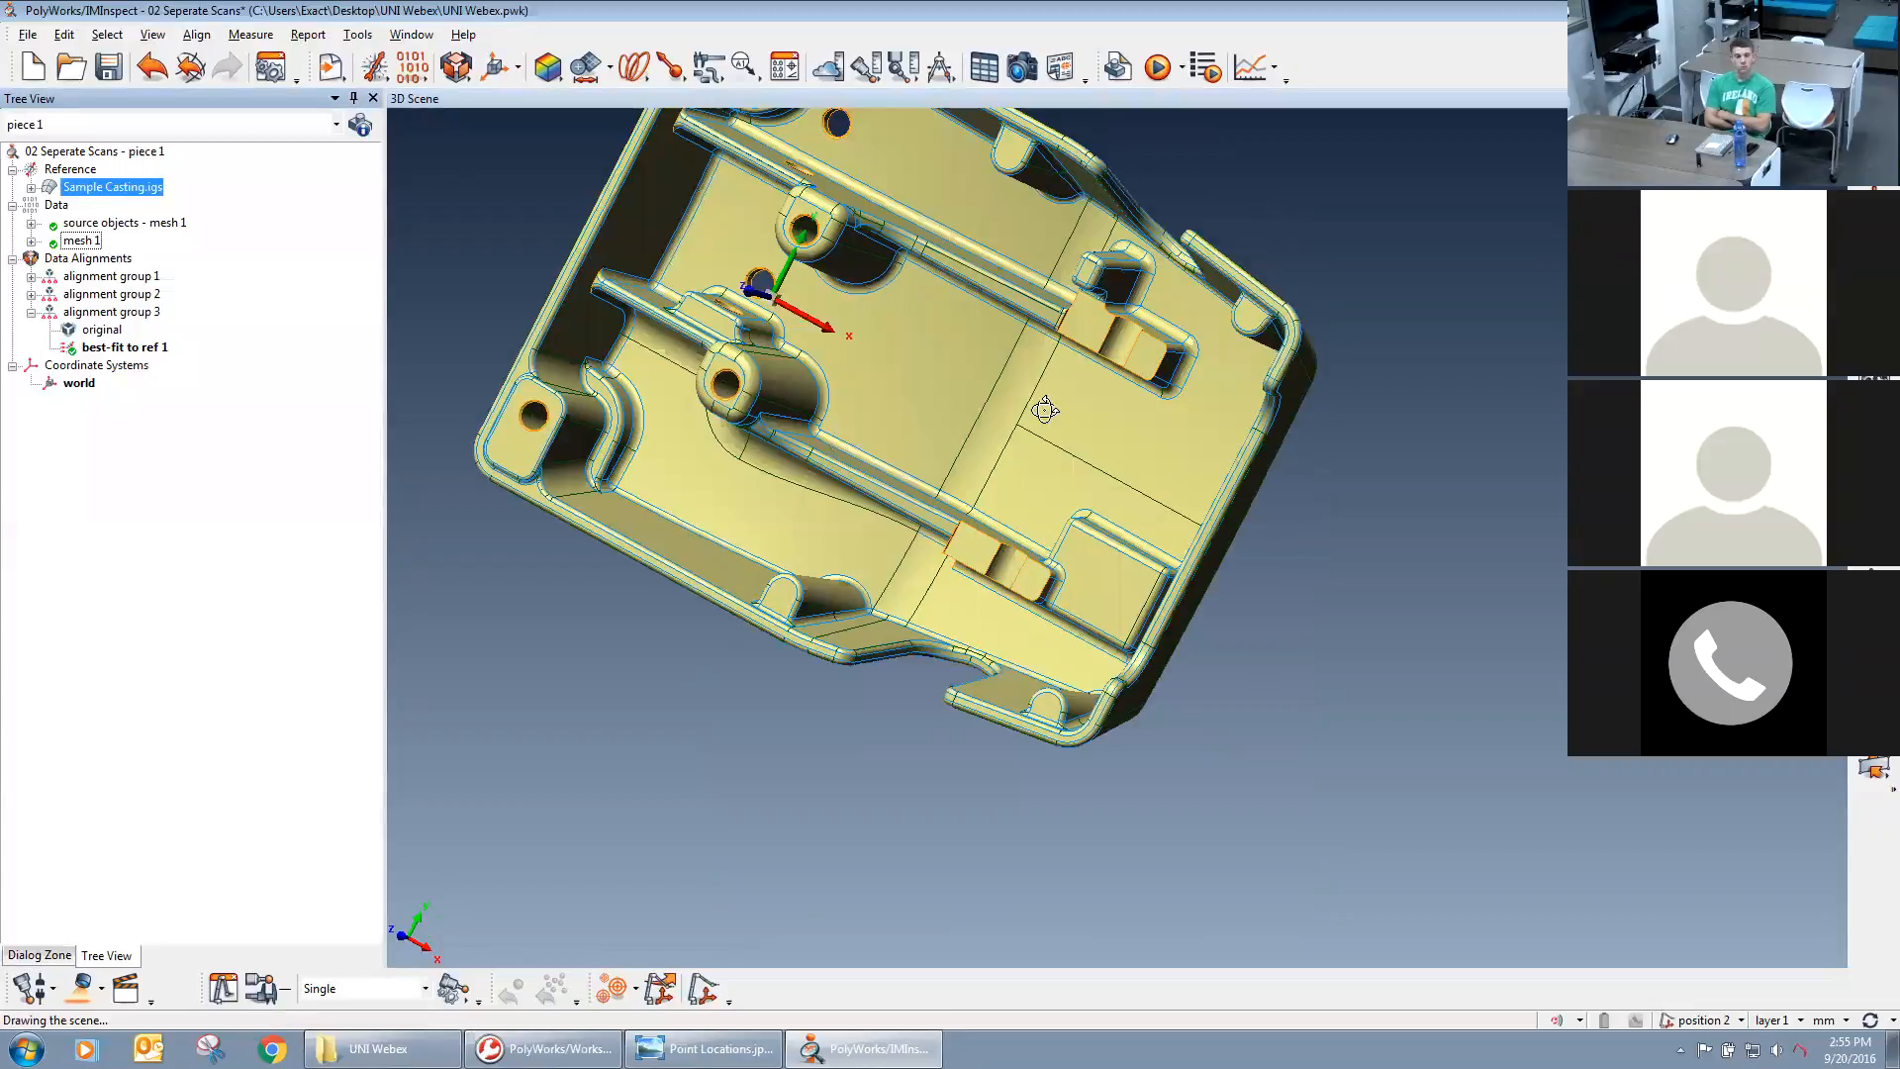
{"action": "left_click_drag", "start_coordinate": [1039, 412], "coordinate": [1069, 403]}
{"action": "middle_click_drag", "start_coordinate": [1069, 404], "coordinate": [1073, 402]}
{"action": "left_click_drag", "start_coordinate": [1072, 402], "coordinate": [895, 309]}
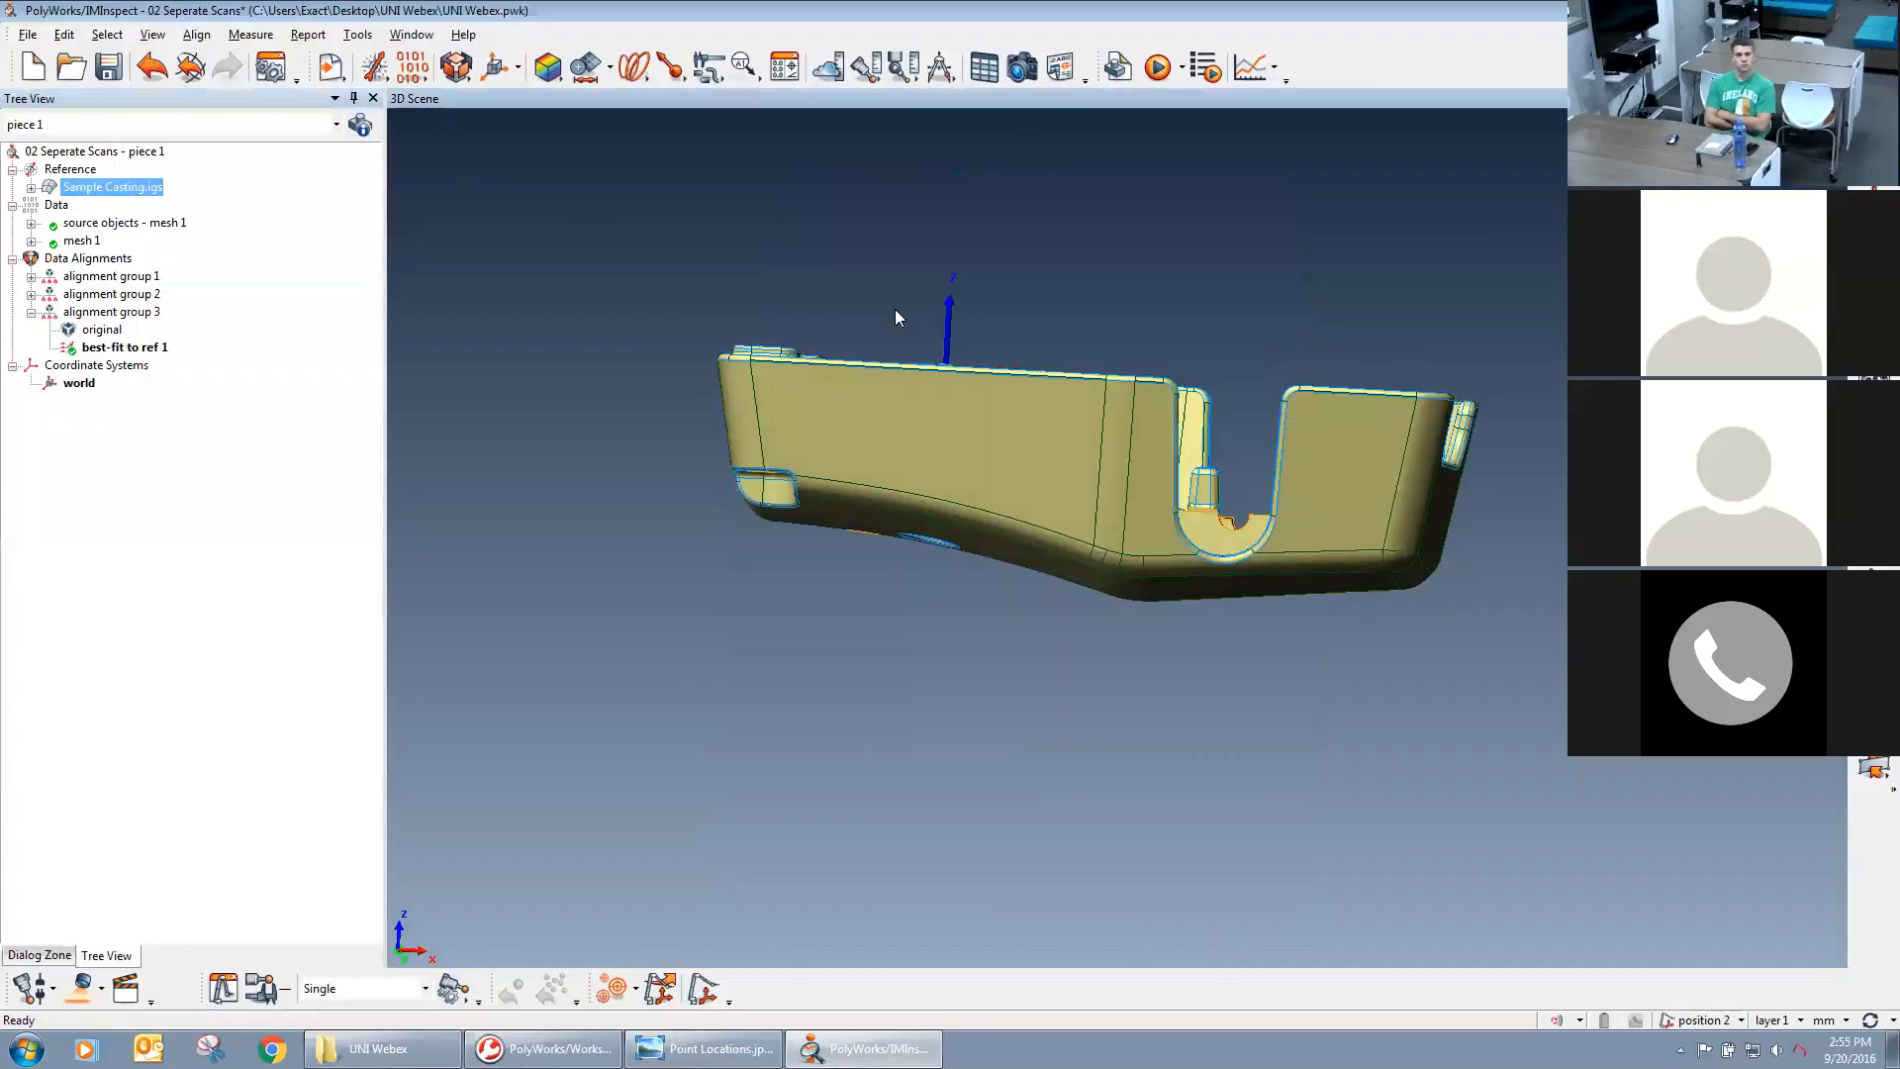
{"action": "left_click_drag", "start_coordinate": [1203, 462], "coordinate": [1095, 555]}
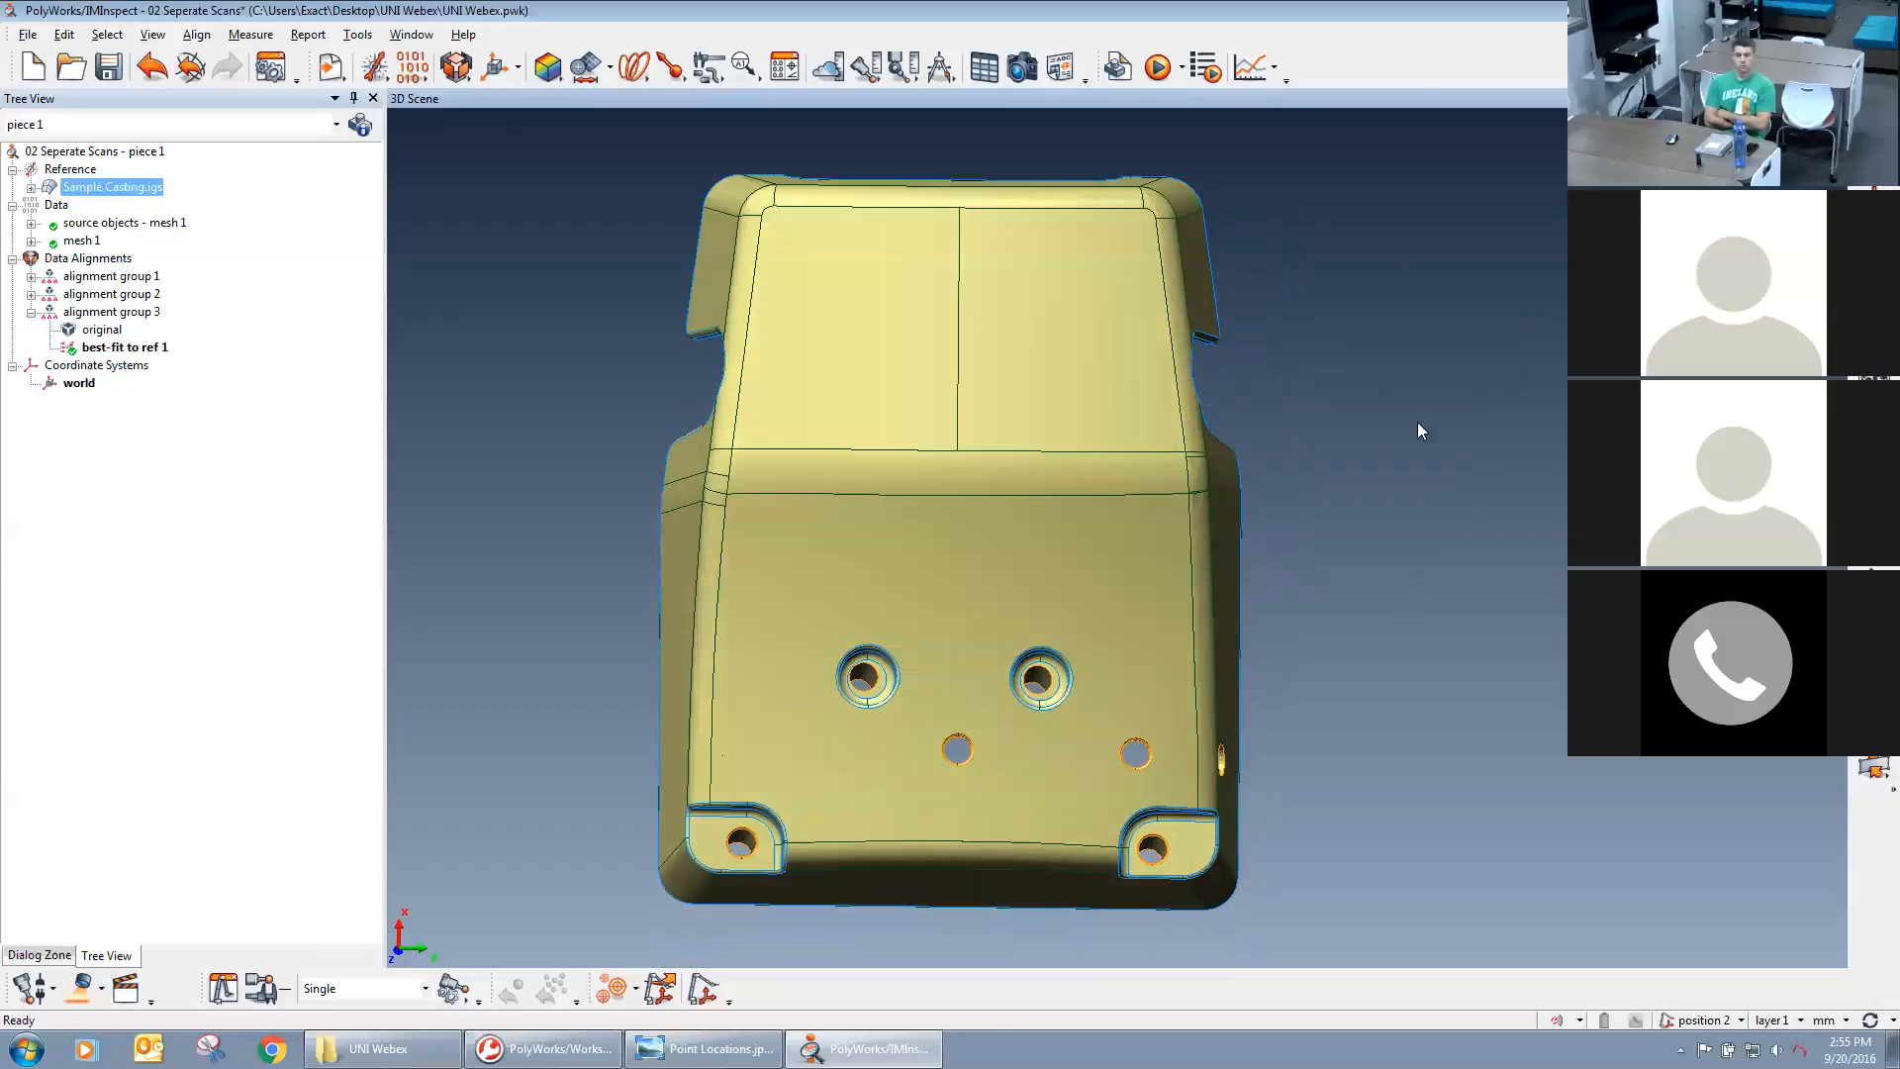
{"action": "left_click_drag", "start_coordinate": [1112, 511], "coordinate": [1004, 549]}
{"action": "middle_click_drag", "start_coordinate": [1004, 548], "coordinate": [1009, 621]}
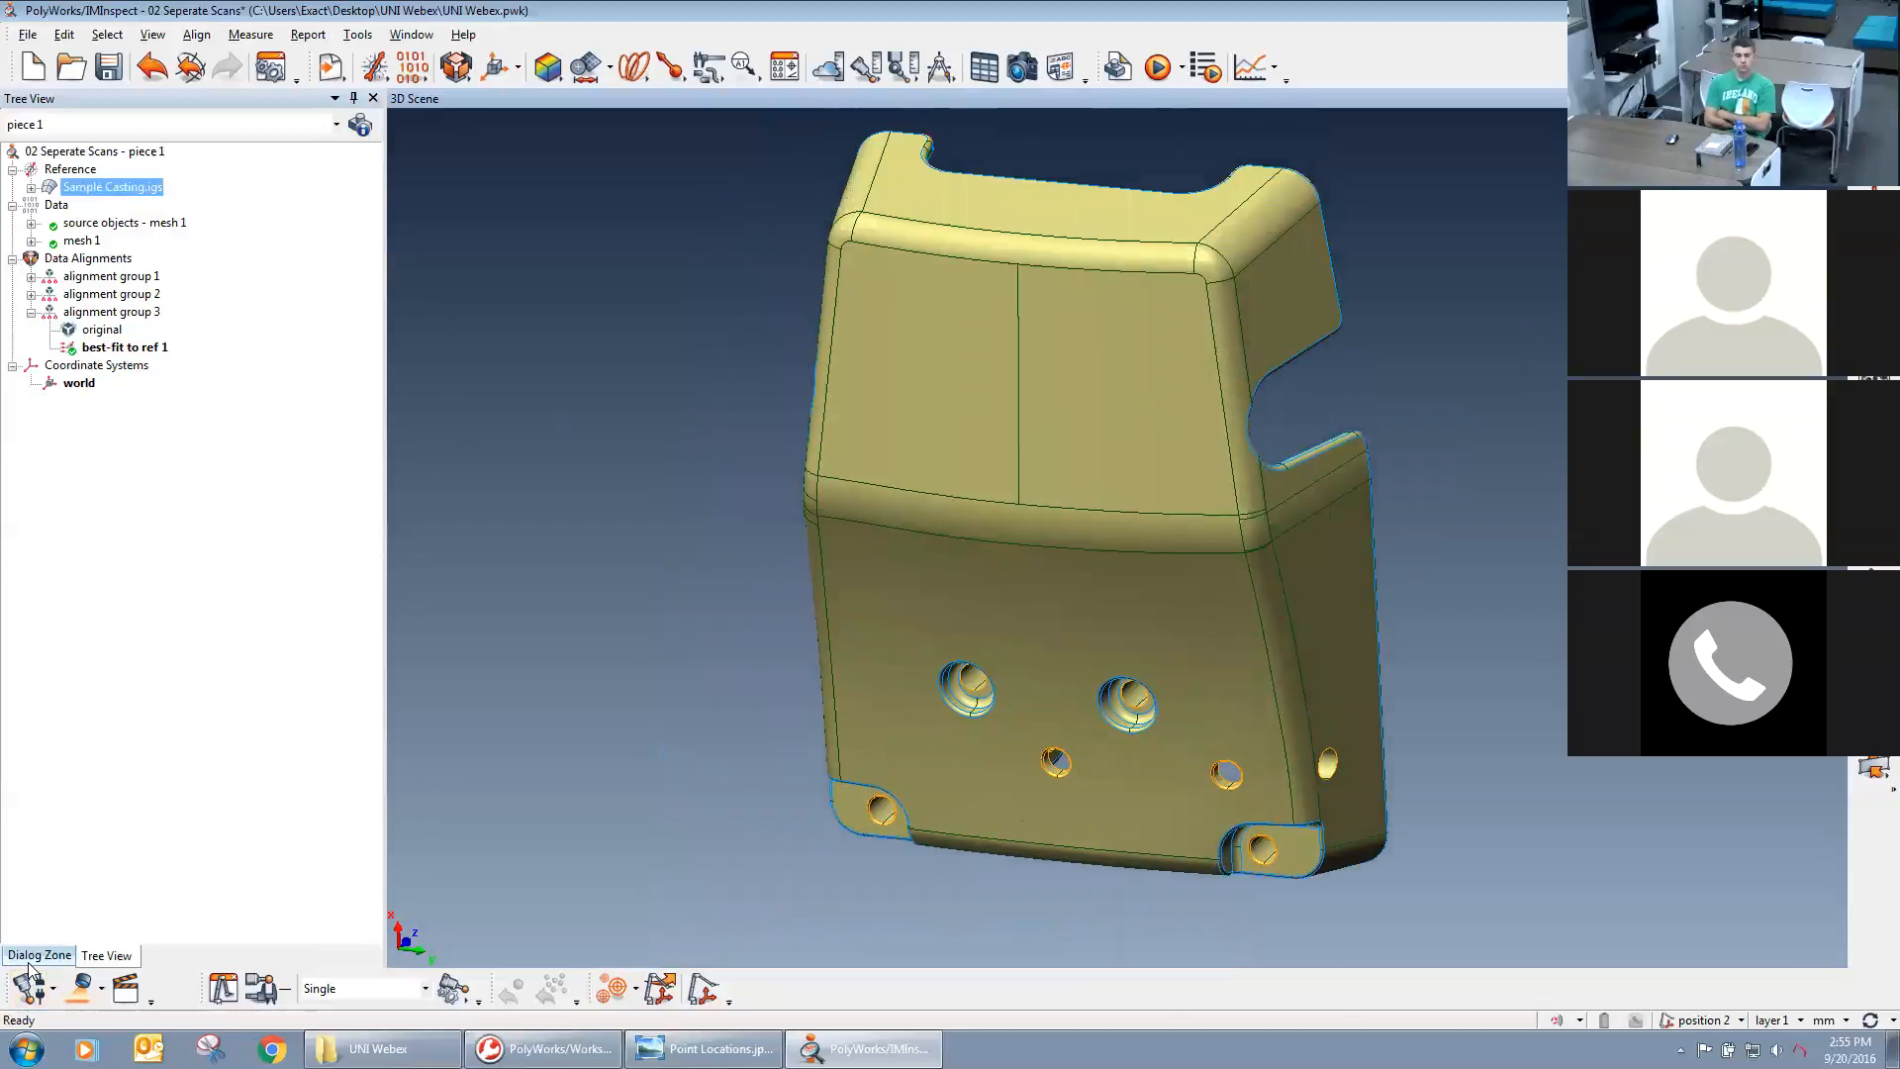
Anchor datum targets A1 and A2 on the two corner pads and A3 on the centre line near the sloped face's far end.
{"action": "left_click", "coordinate": [32, 958]}
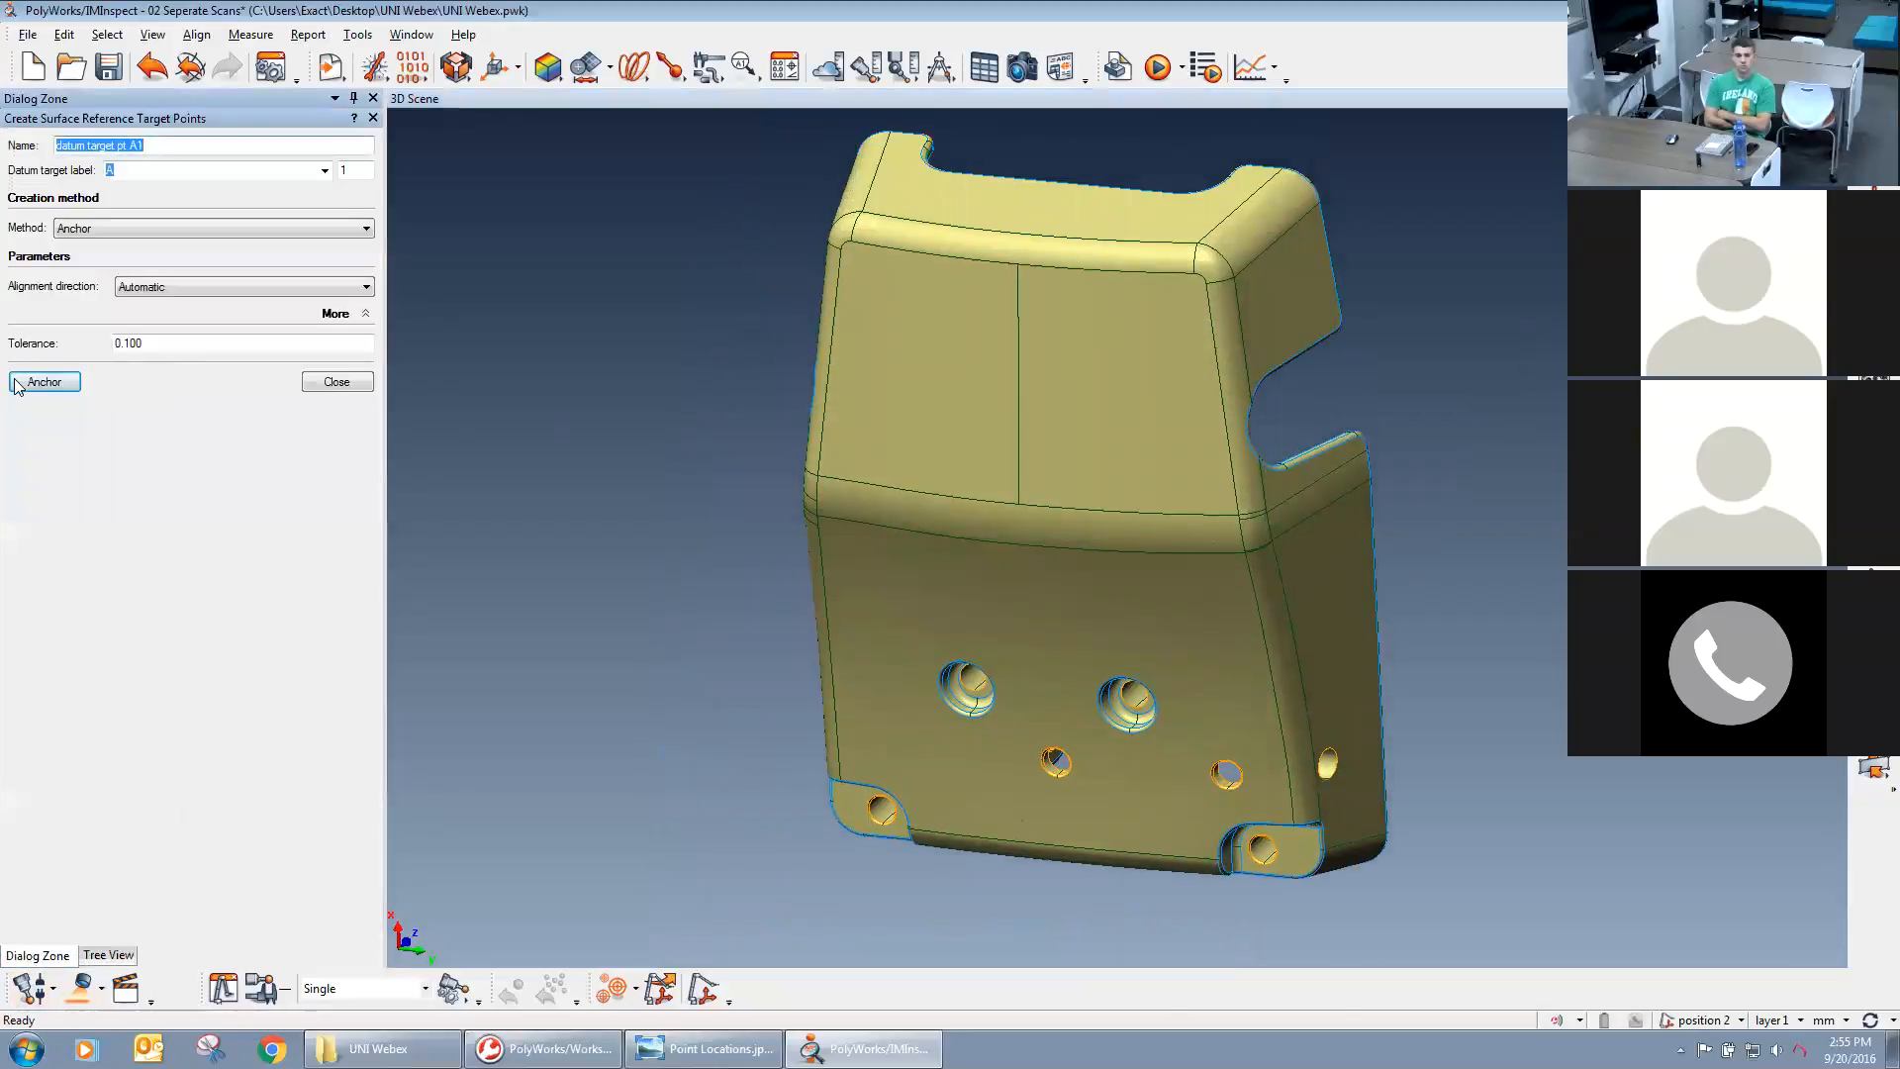
{"action": "left_click", "coordinate": [45, 386]}
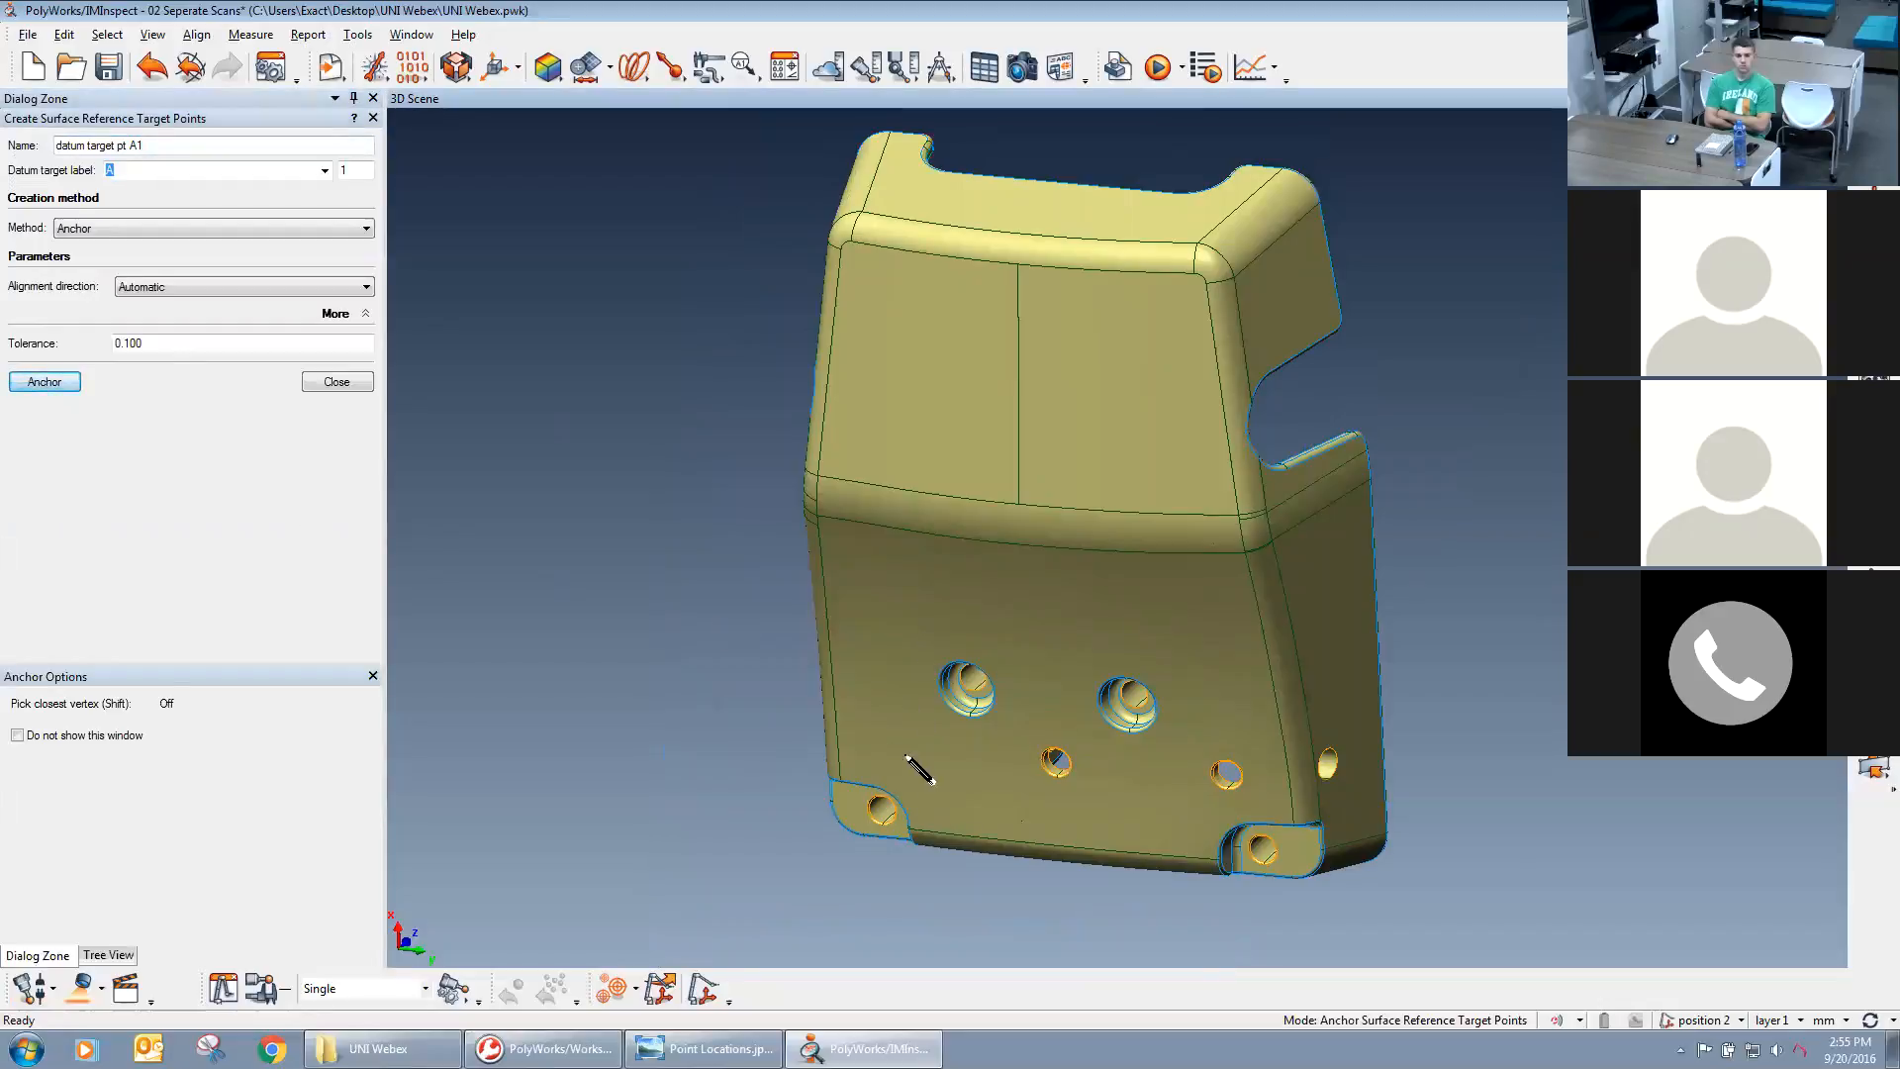
{"action": "left_click", "coordinate": [850, 810]}
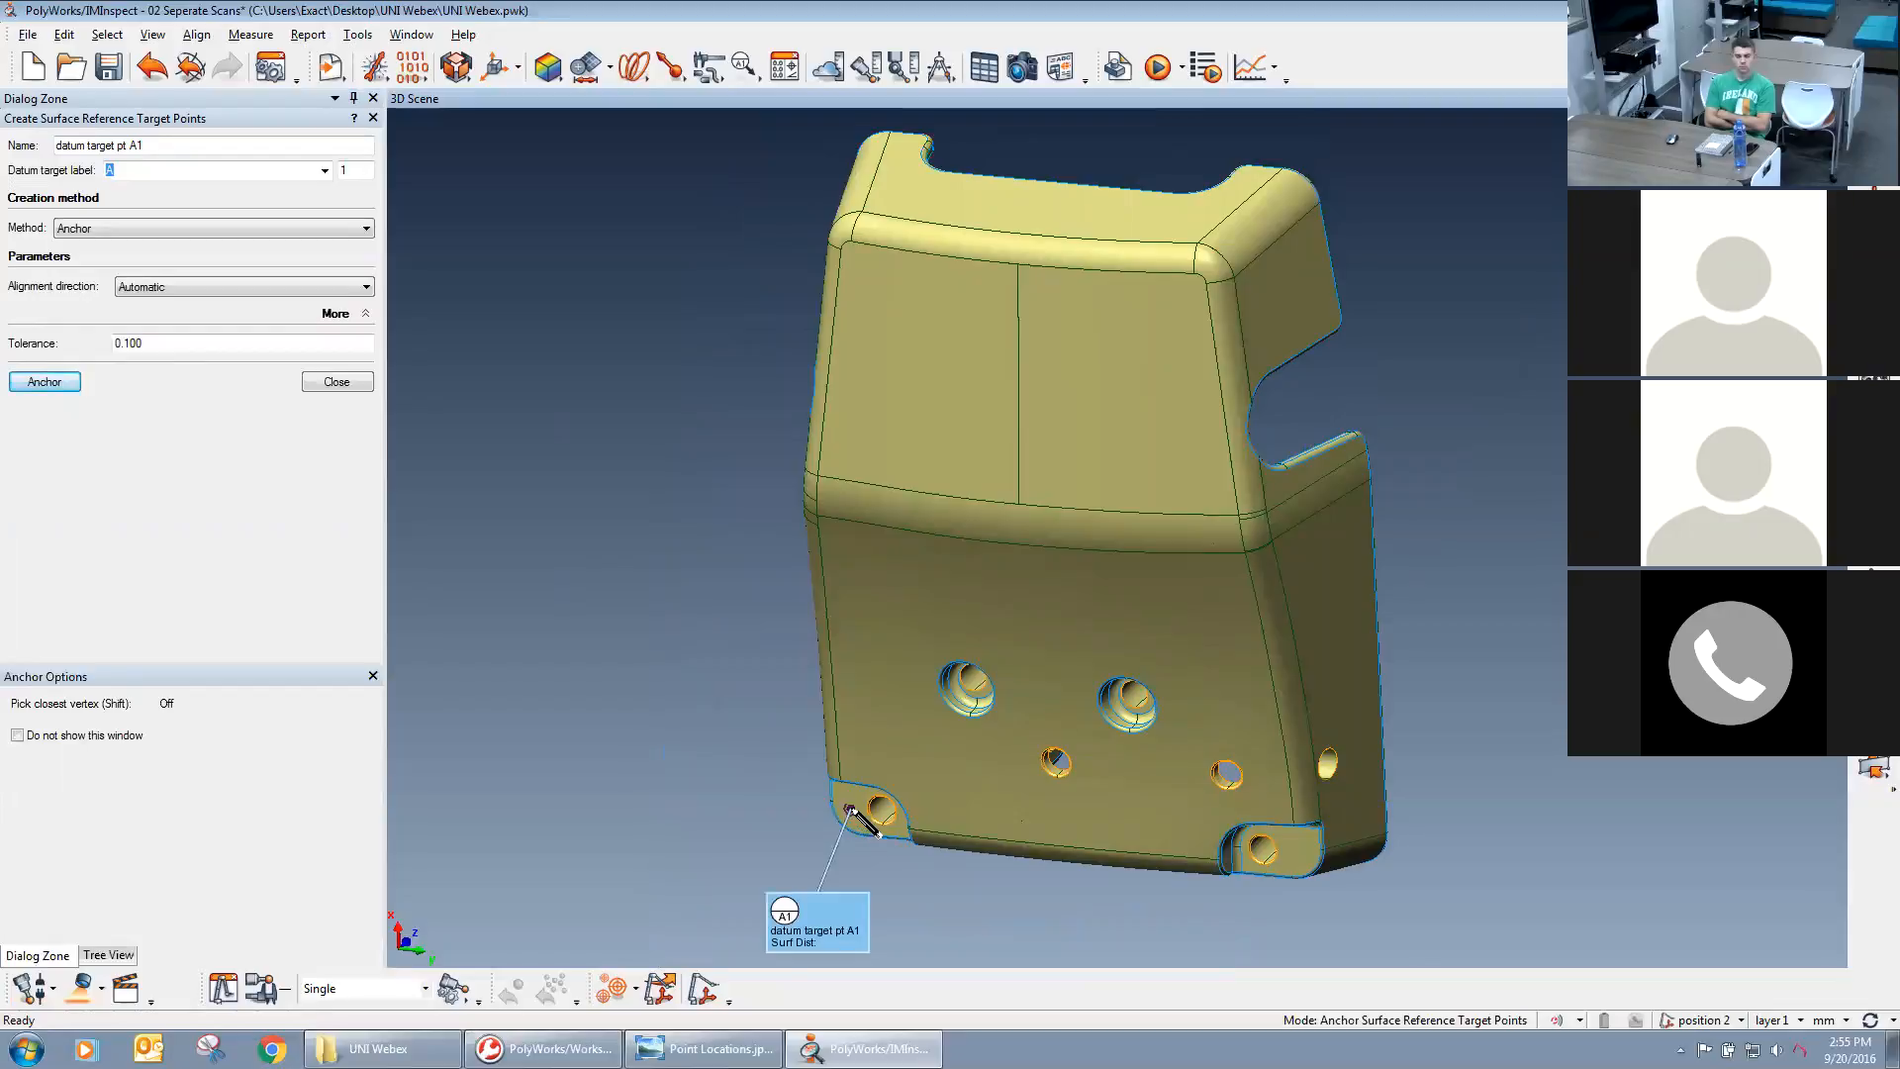
{"action": "left_click", "coordinate": [1296, 852]}
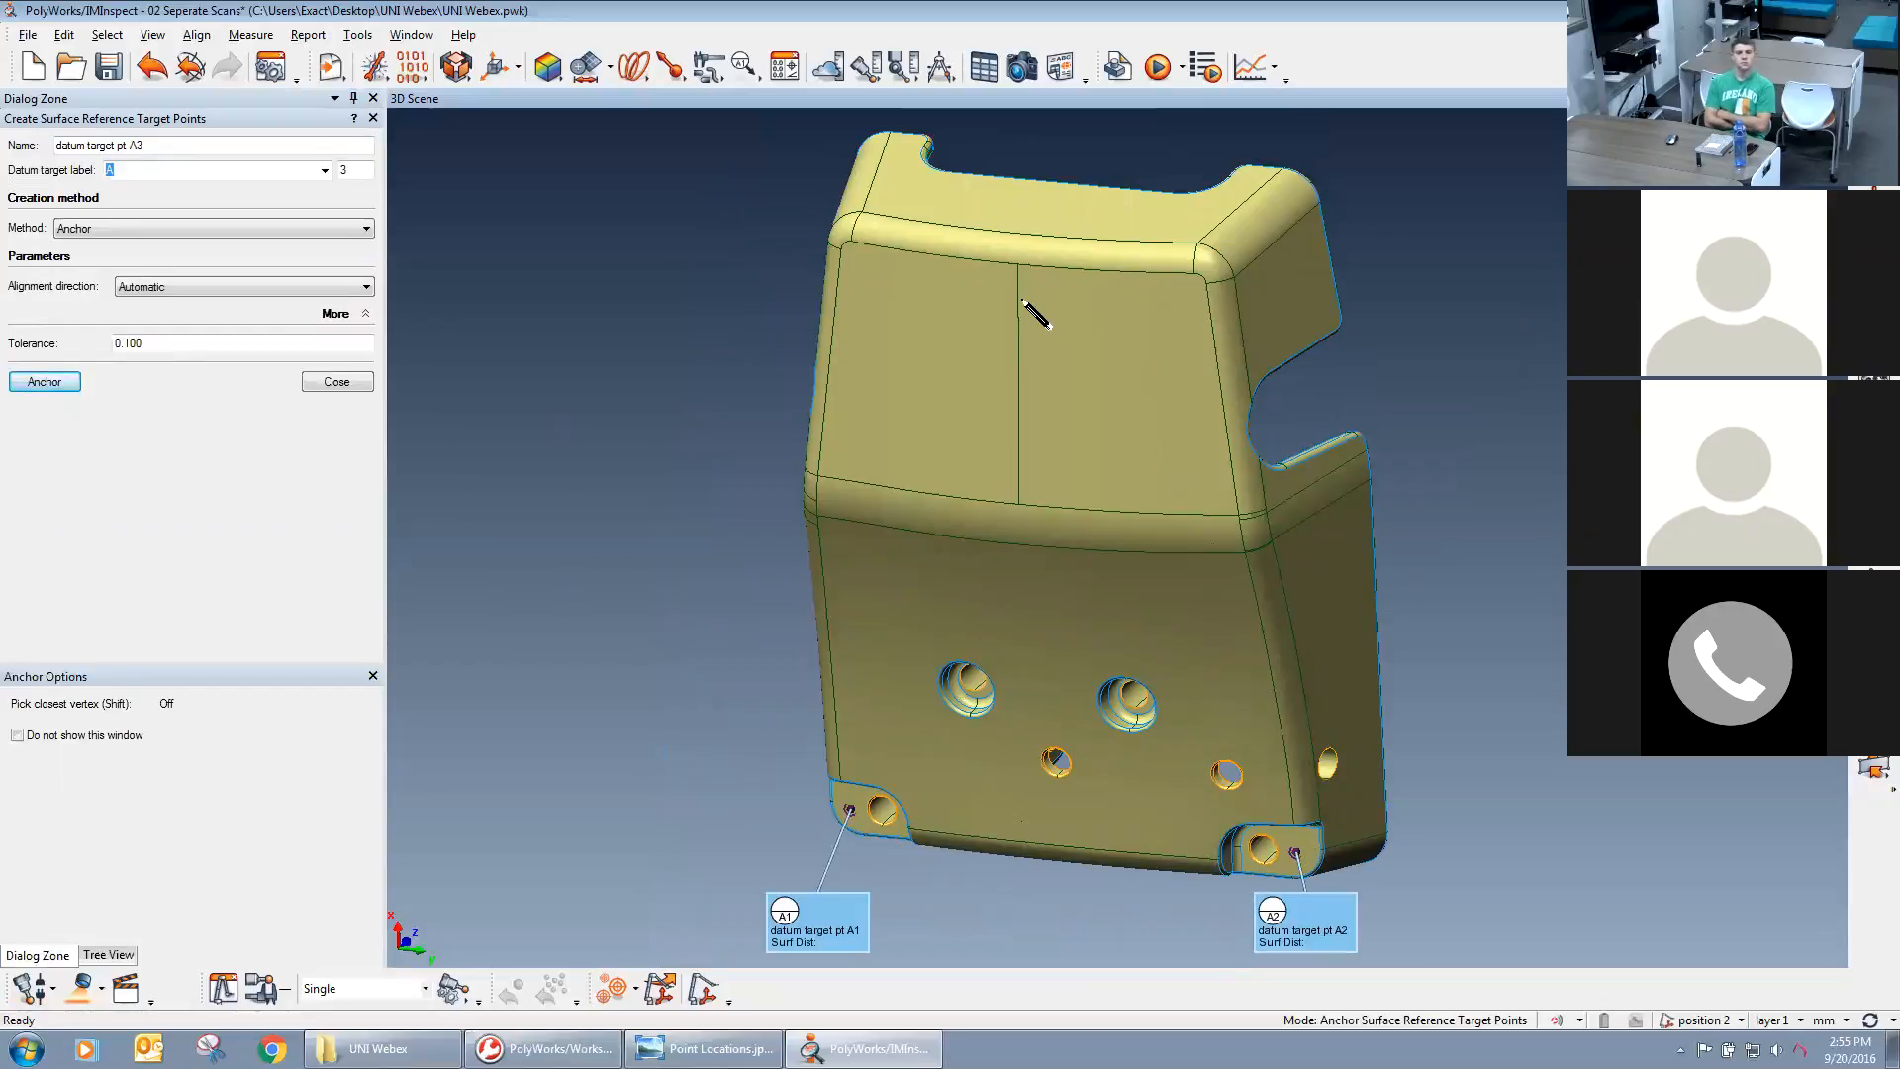
{"action": "left_click", "coordinate": [1021, 300]}
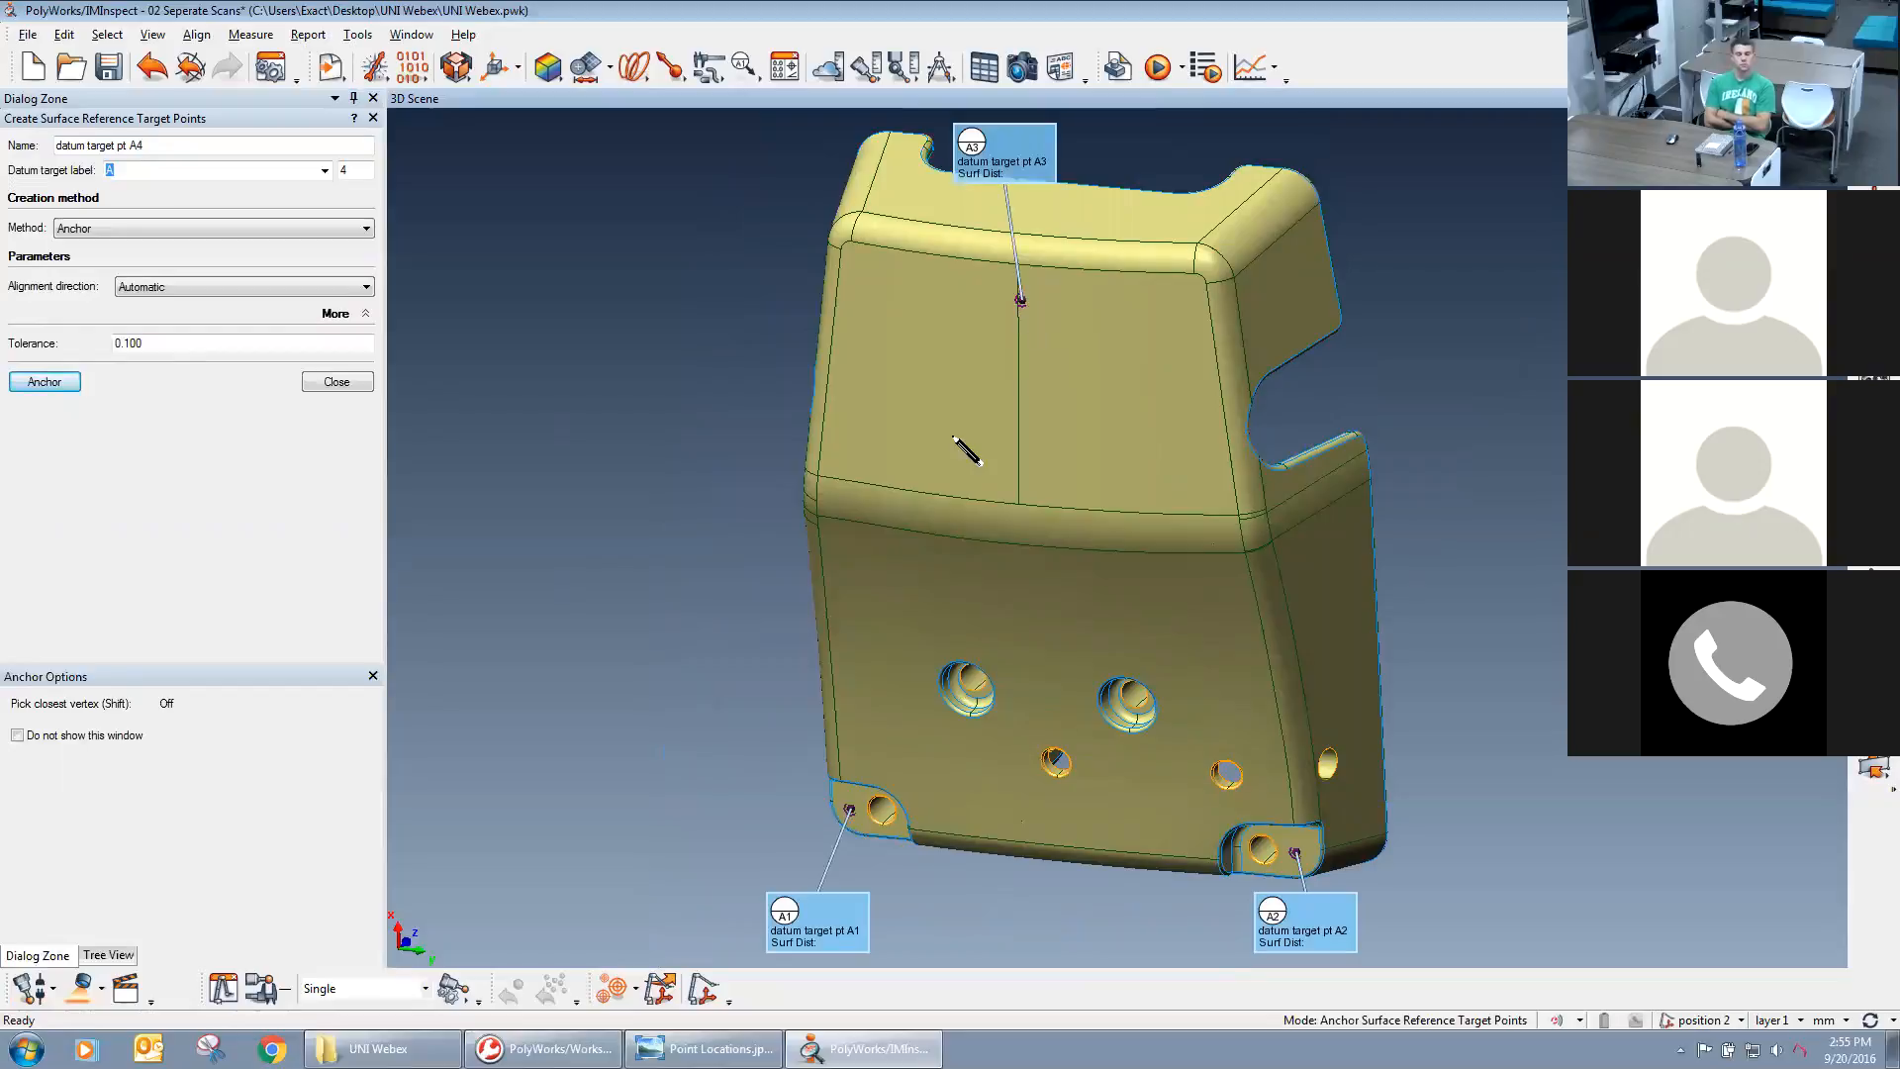
{"action": "right_click", "coordinate": [694, 413]}
{"action": "left_click_drag", "start_coordinate": [891, 367], "coordinate": [1022, 567]}
{"action": "left_click_drag", "start_coordinate": [1014, 585], "coordinate": [1116, 650]}
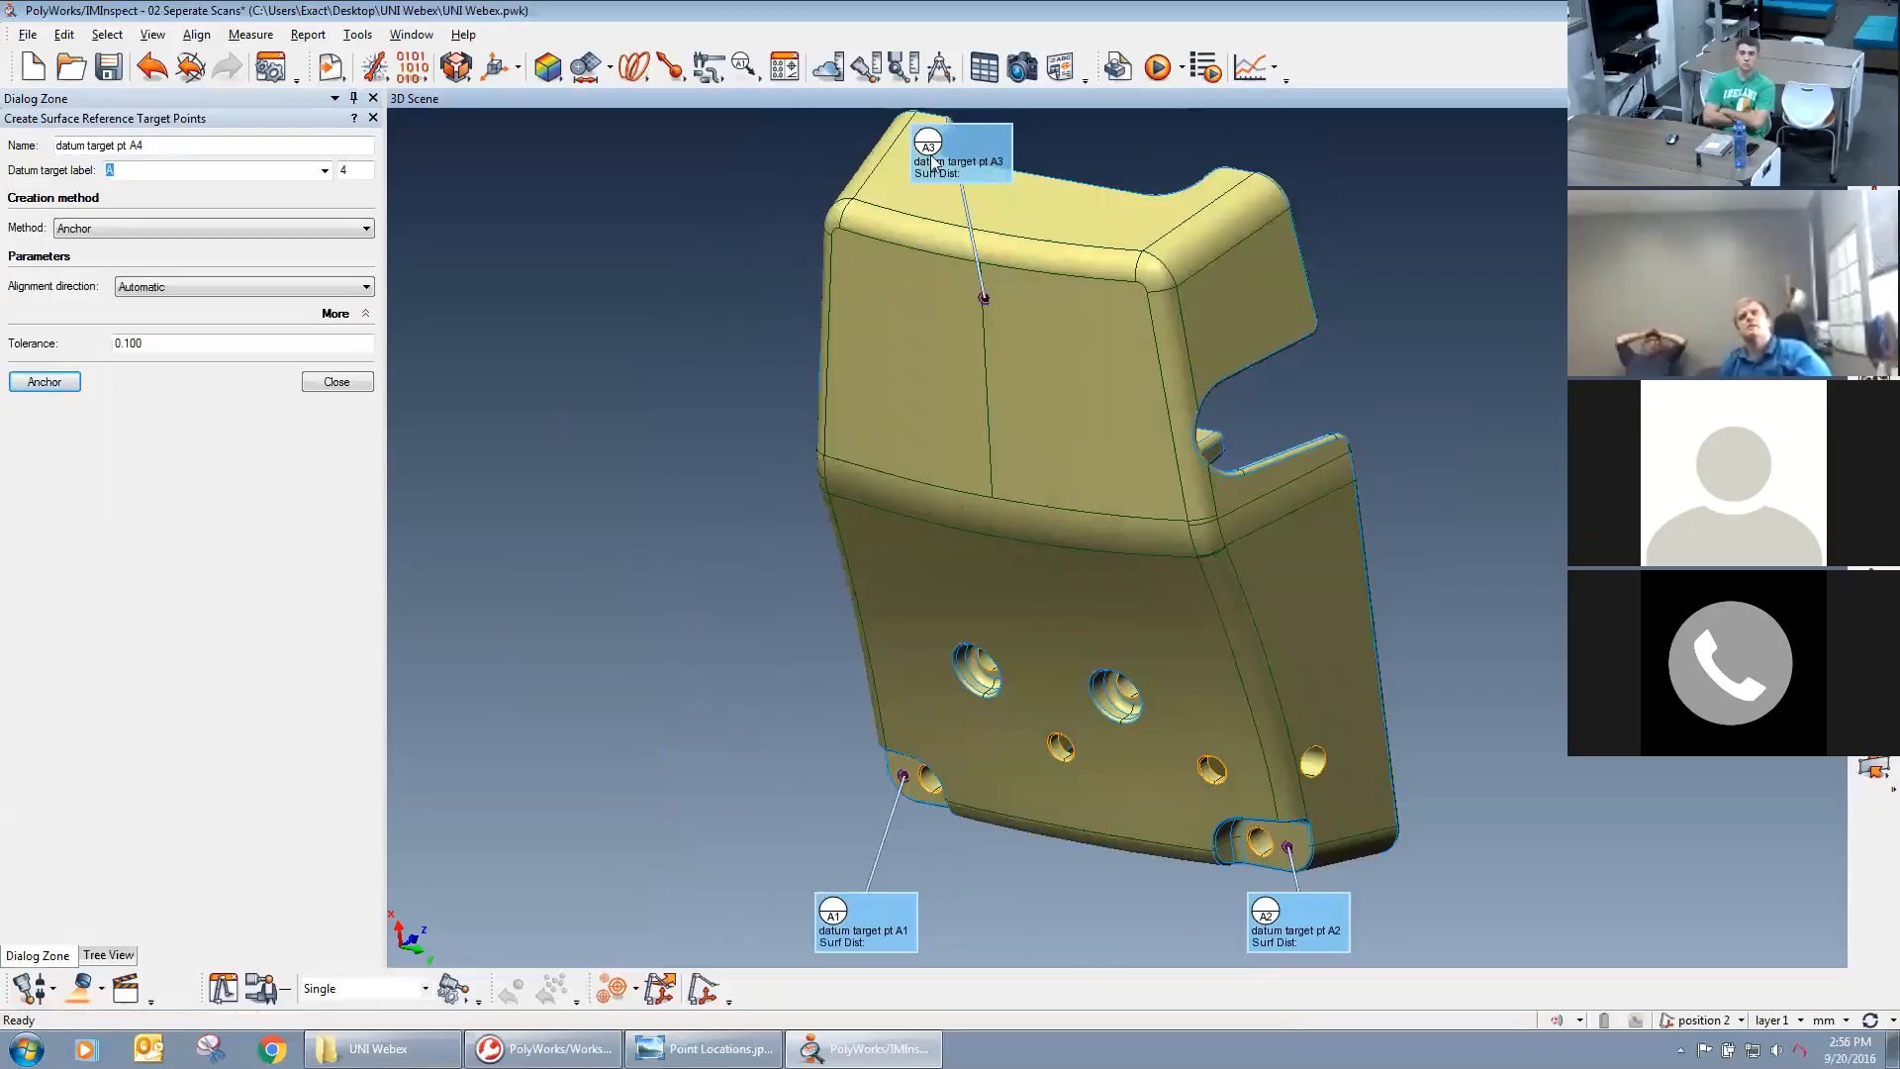
Set the new target point's datum target label to B, start anchoring it, and check the required positions in Point Locations.jpg.
{"action": "left_click_drag", "start_coordinate": [1107, 563], "coordinate": [1166, 580]}
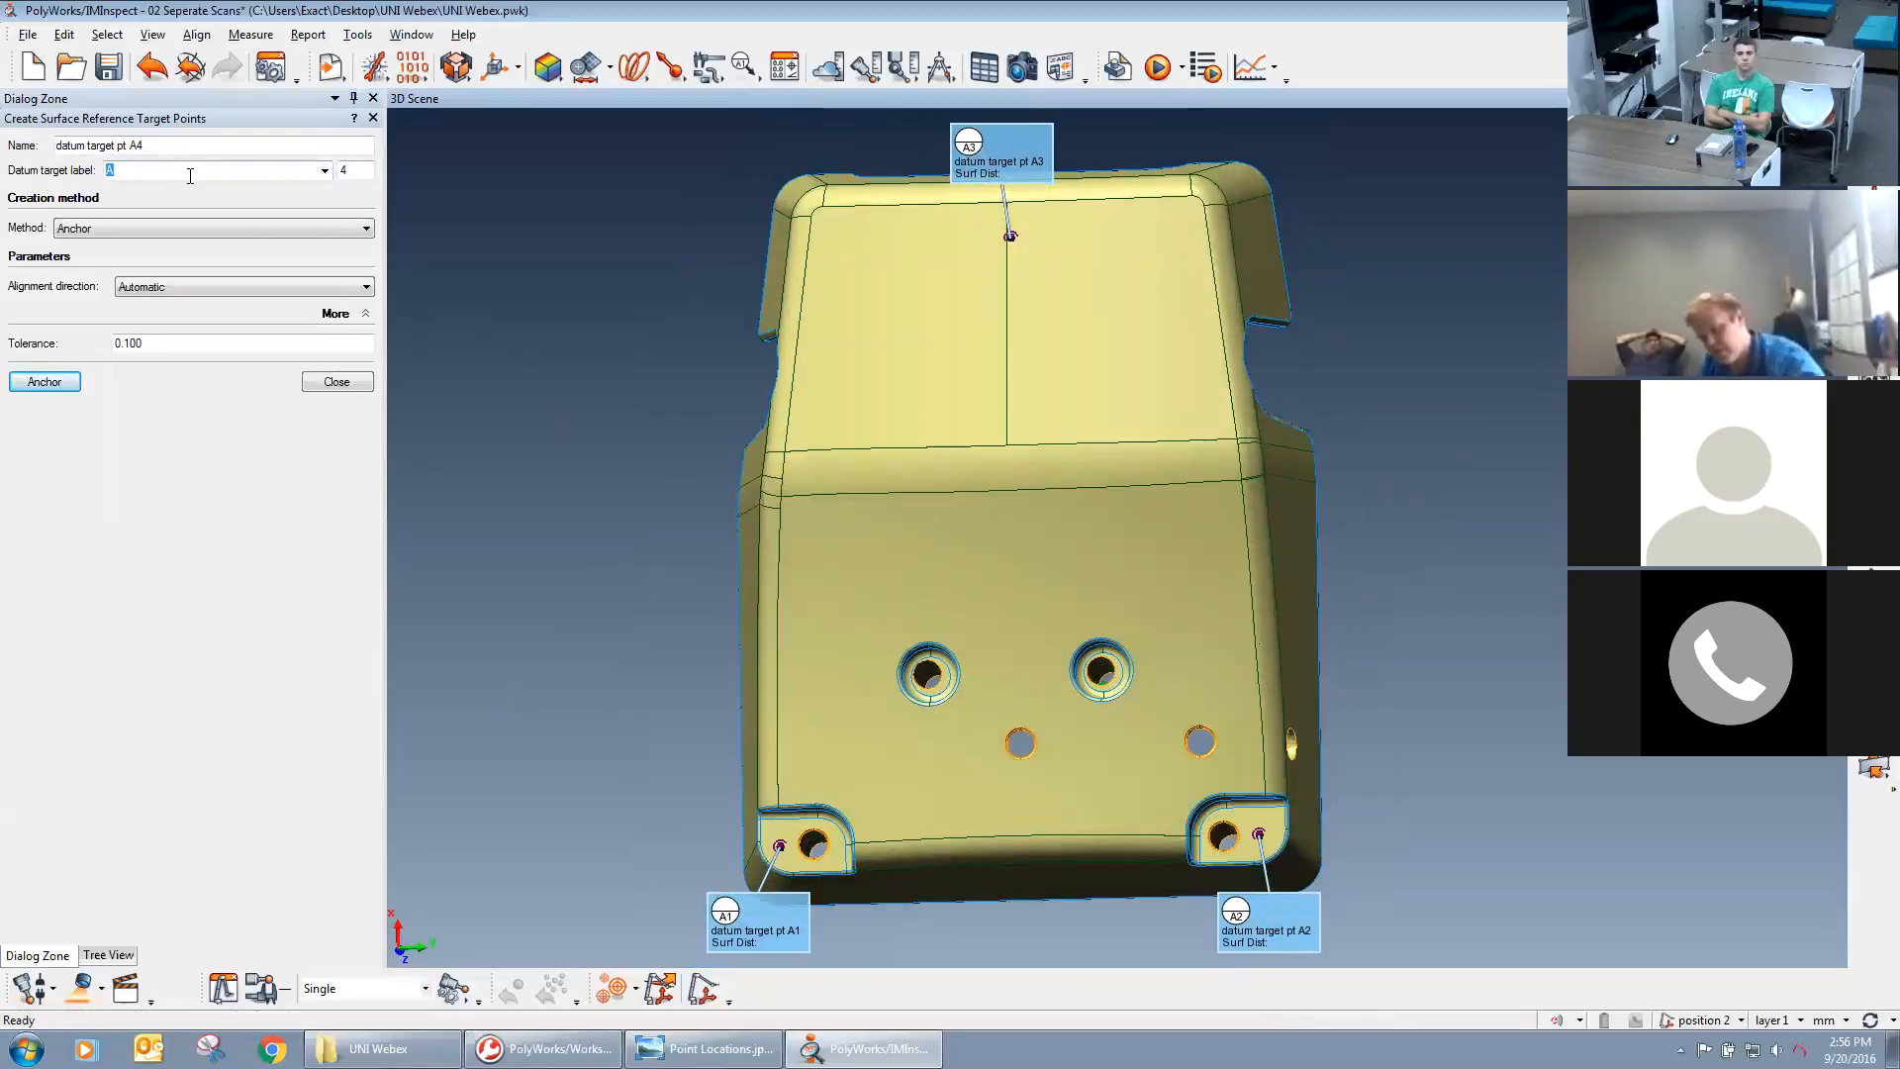
{"action": "left_click", "coordinate": [325, 172]}
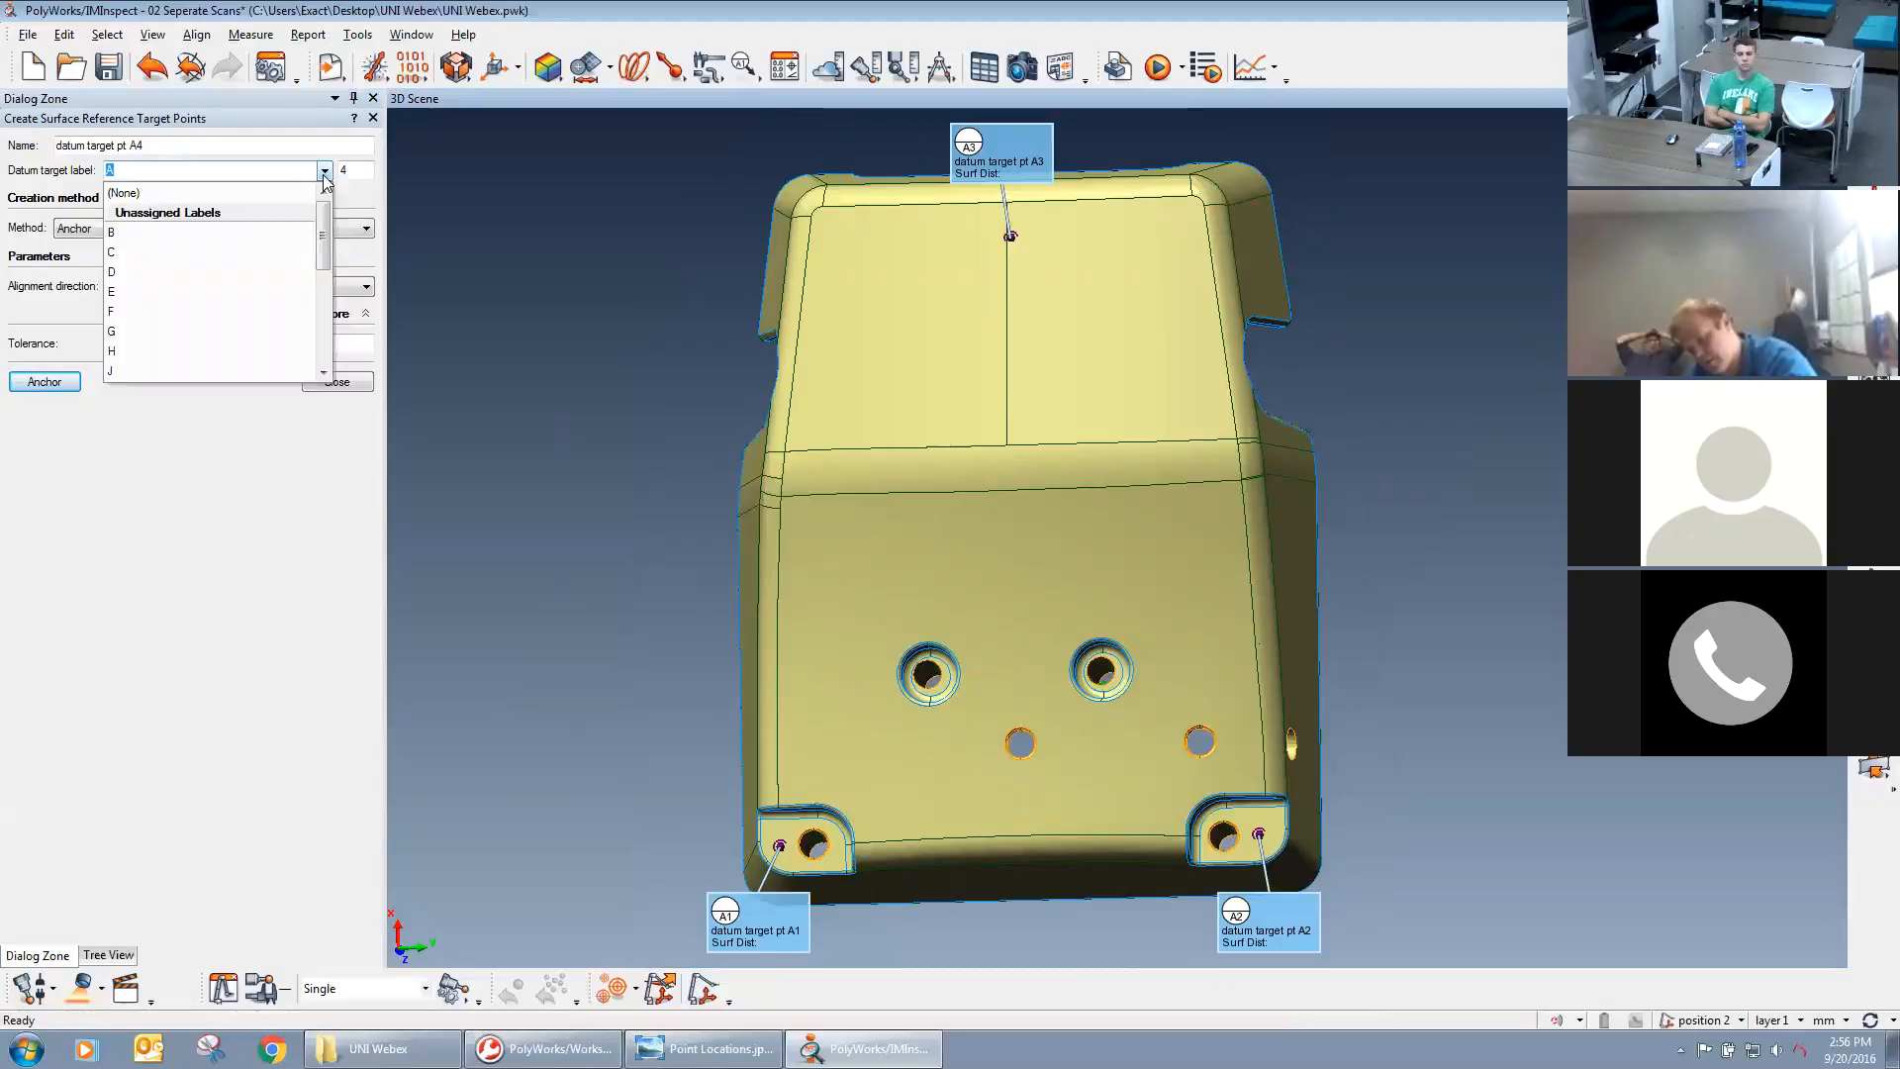
{"action": "left_click", "coordinate": [259, 230]}
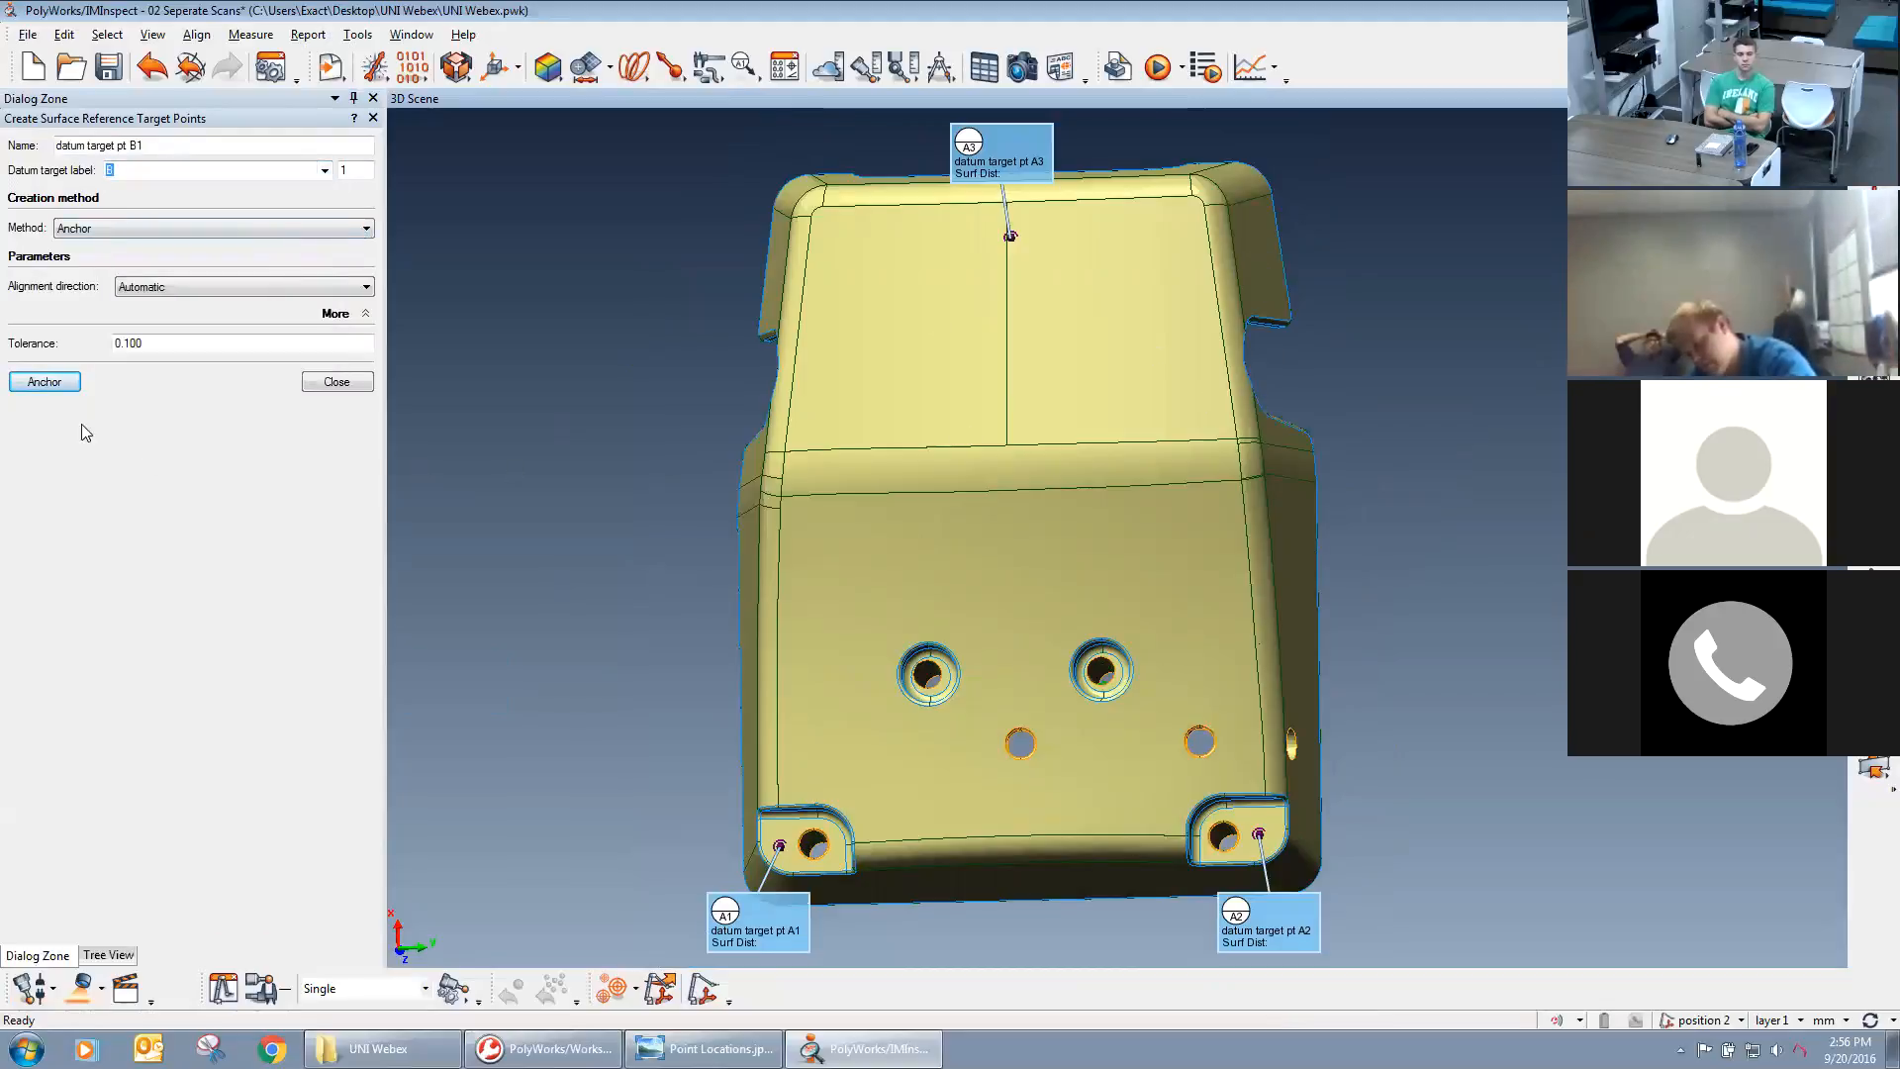
{"action": "left_click", "coordinate": [44, 383]}
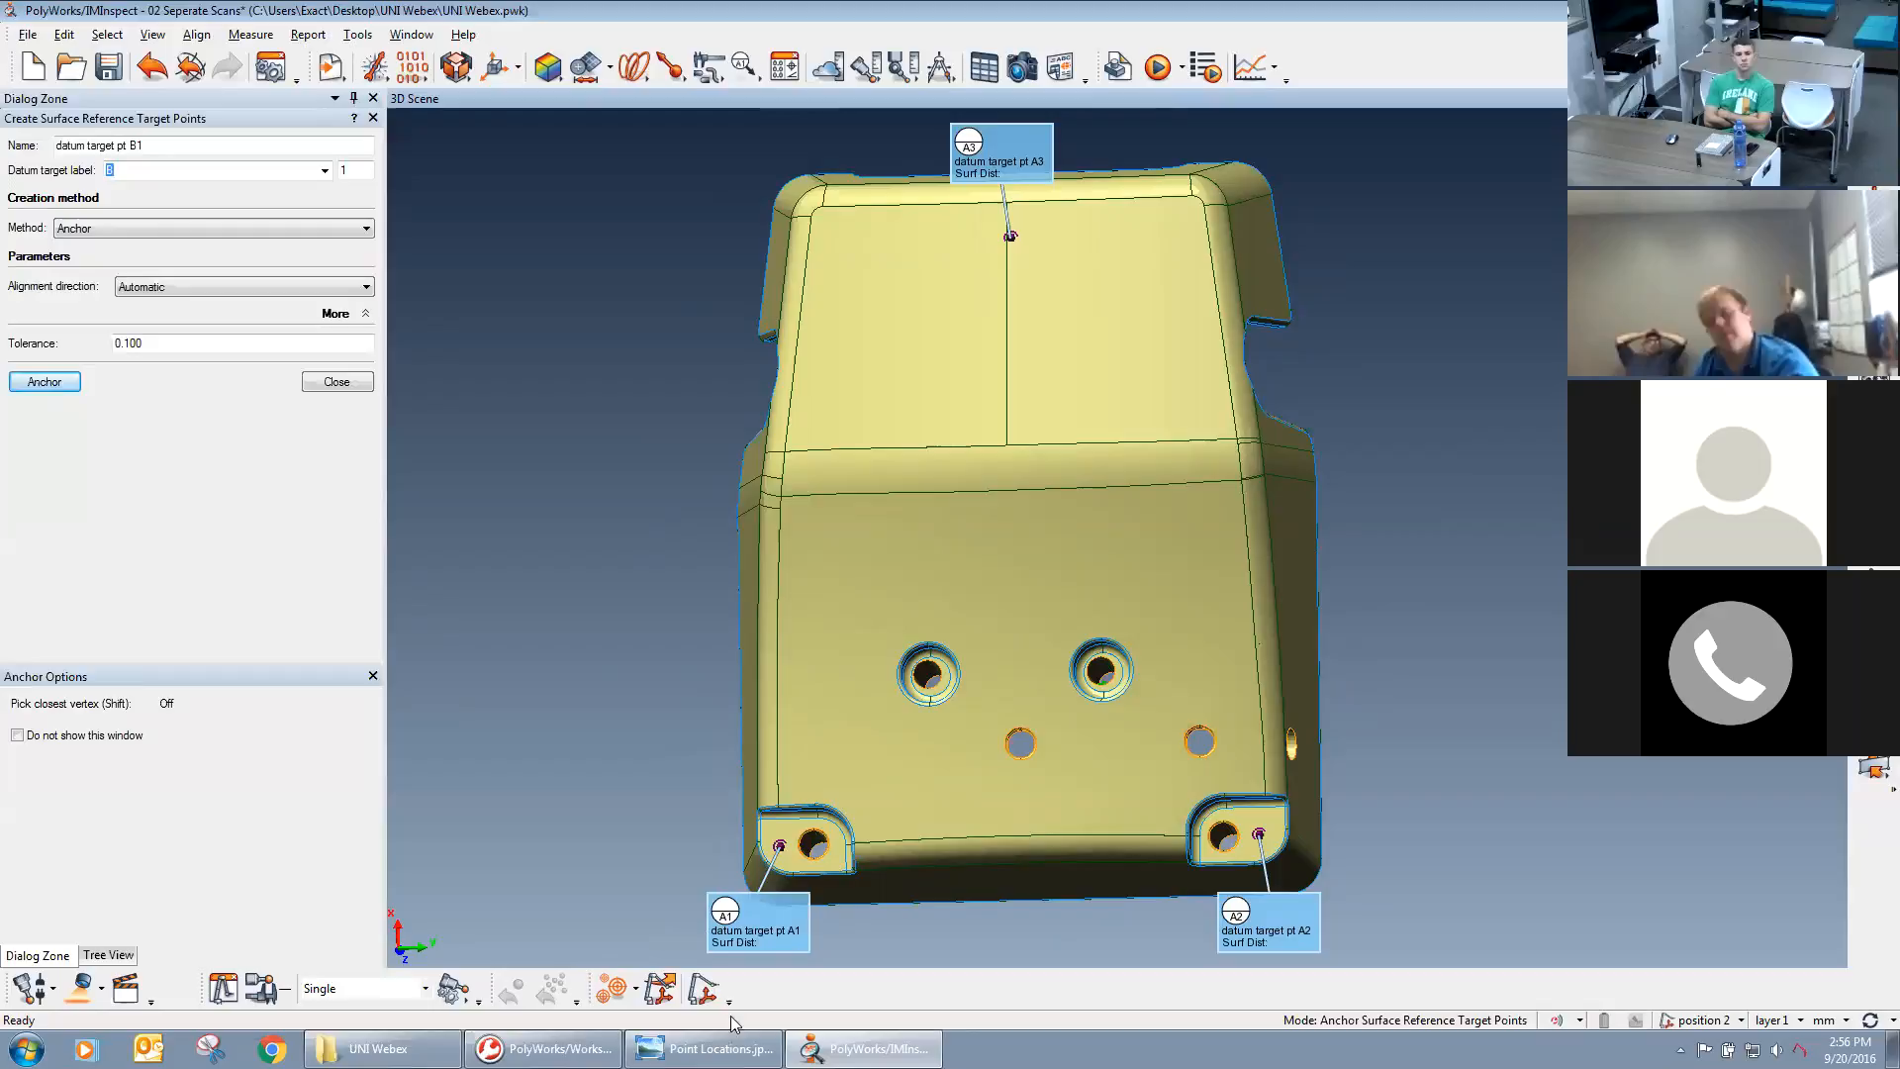
{"action": "left_click", "coordinate": [704, 1048]}
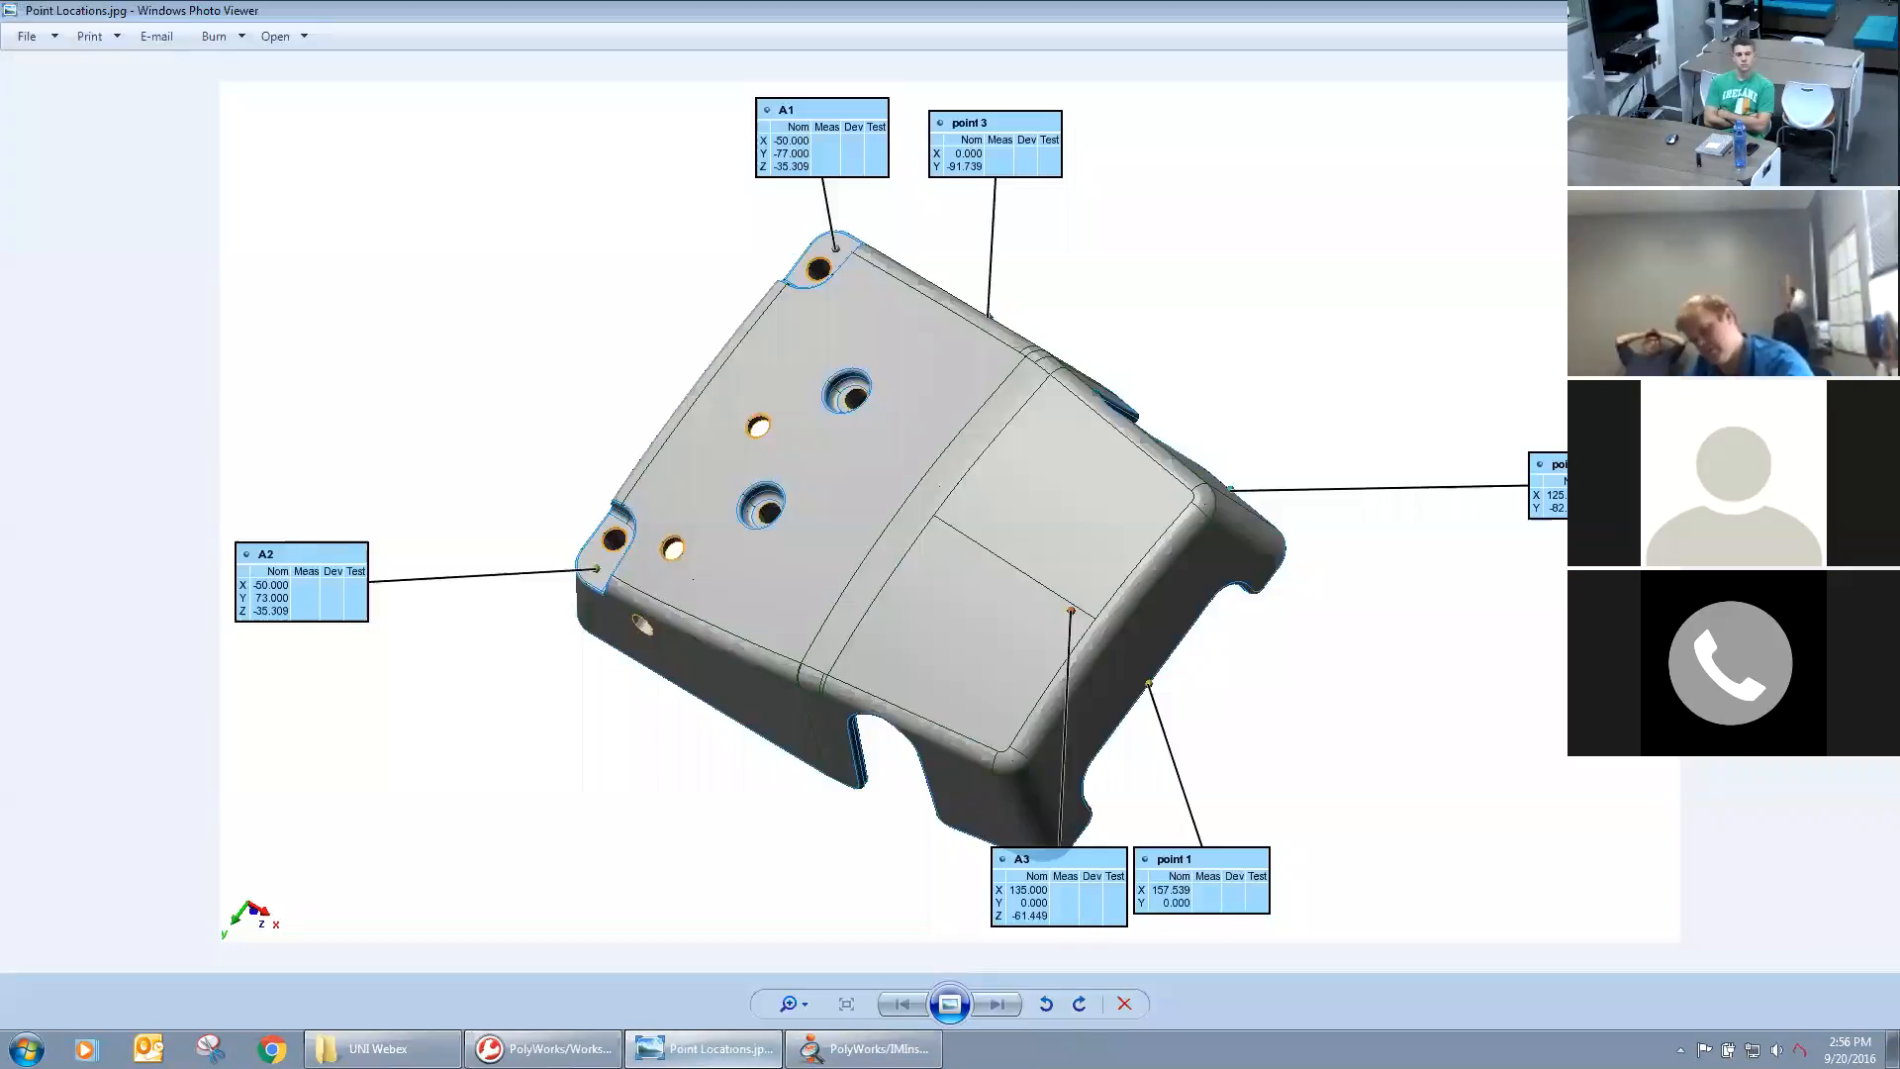
{"action": "left_click", "coordinate": [545, 1048]}
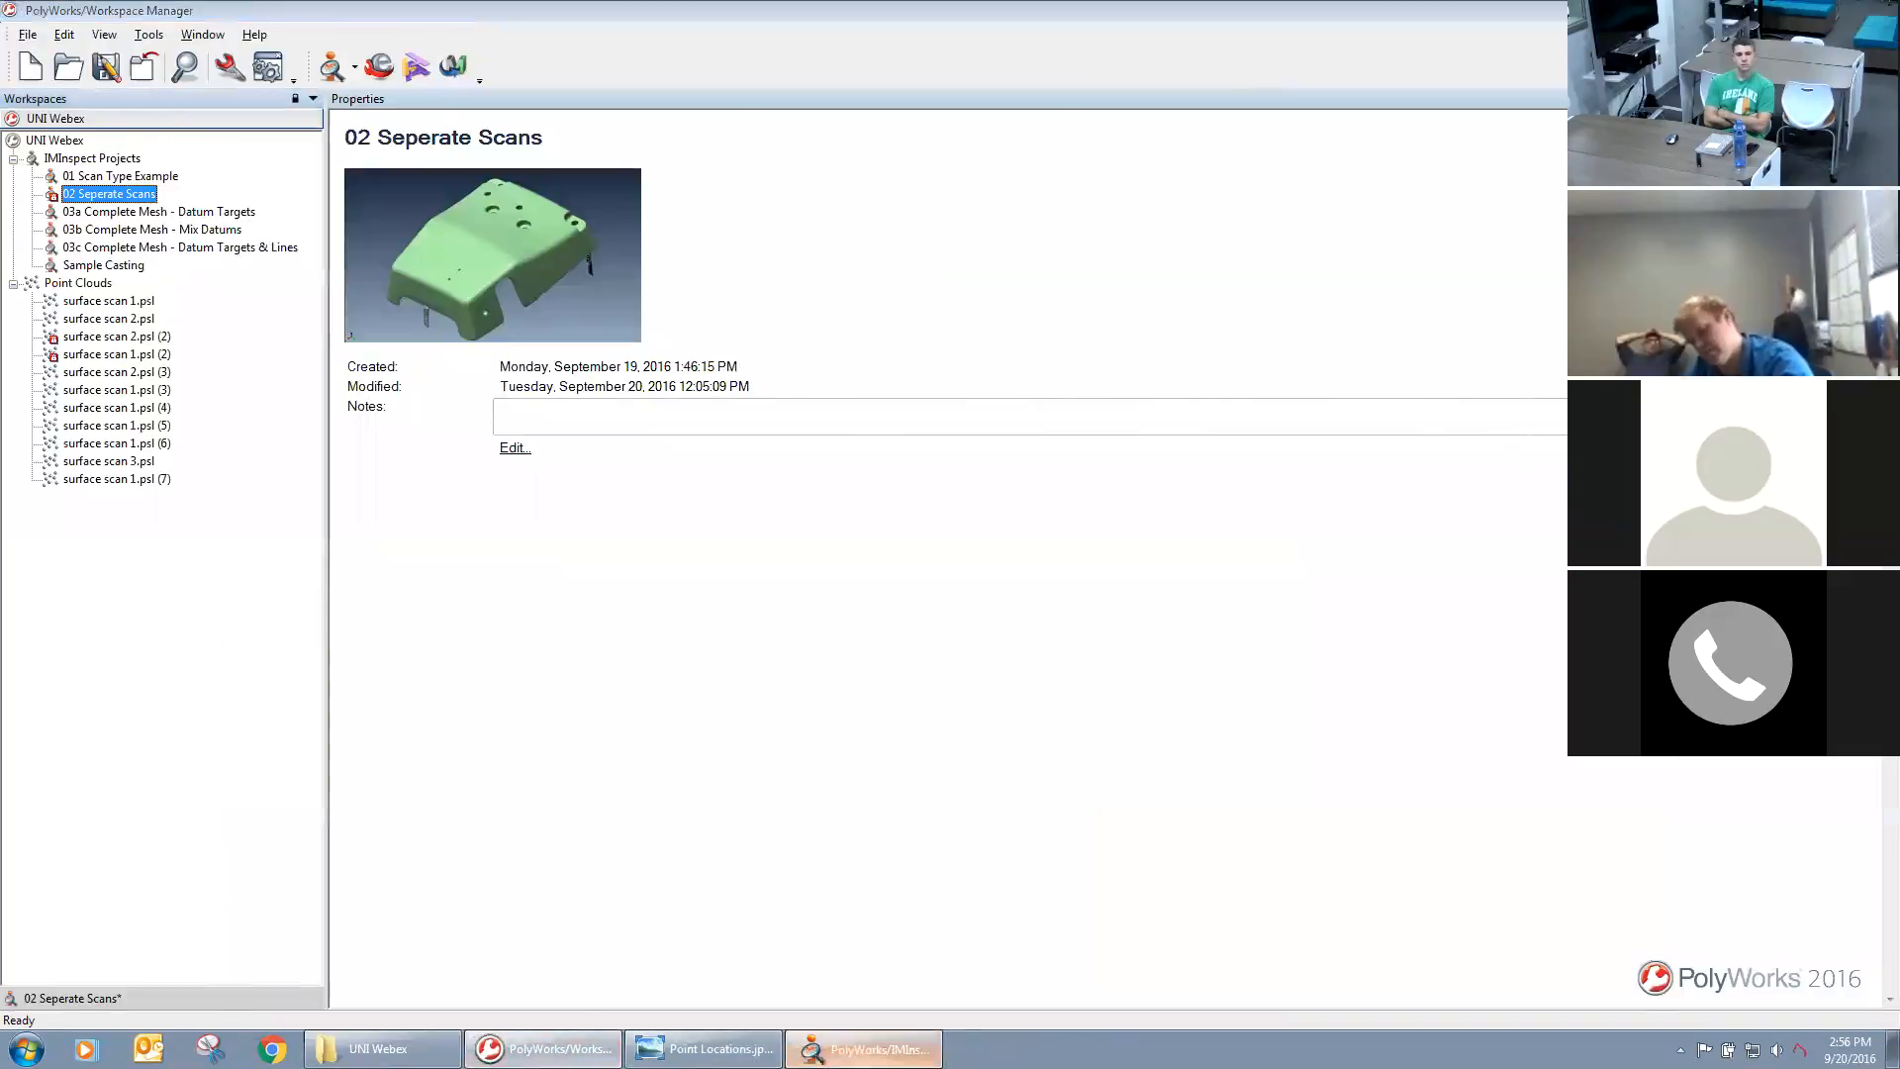
{"action": "left_click", "coordinate": [863, 1049]}
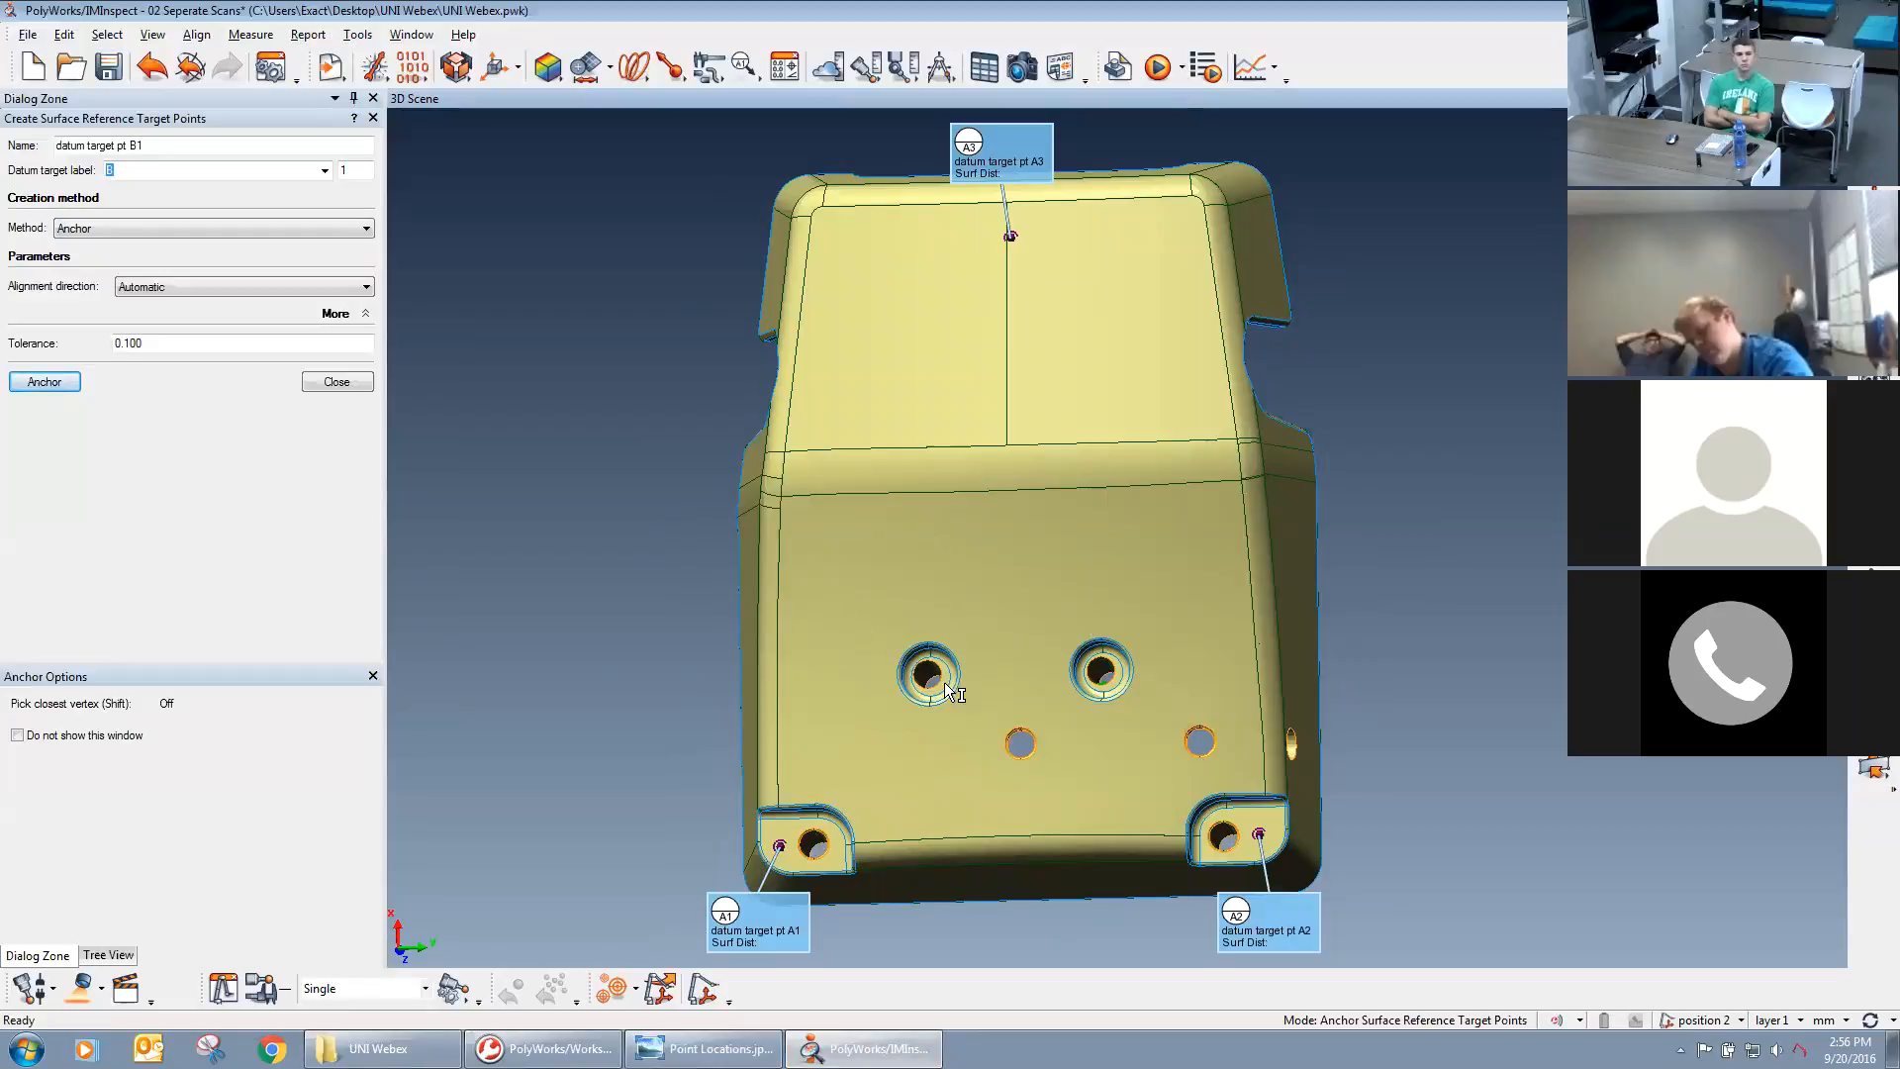
Anchor datum targets B1 and B2 on the side wall next to pad A1, one on each side of the notch.
{"action": "middle_click_drag", "start_coordinate": [1196, 696], "coordinate": [1279, 685]}
{"action": "mouse_move", "coordinate": [1290, 713]}
{"action": "left_mouse_down"}
{"action": "mouse_move", "coordinate": [1055, 755]}
{"action": "mouse_move", "coordinate": [946, 750]}
{"action": "left_mouse_up"}
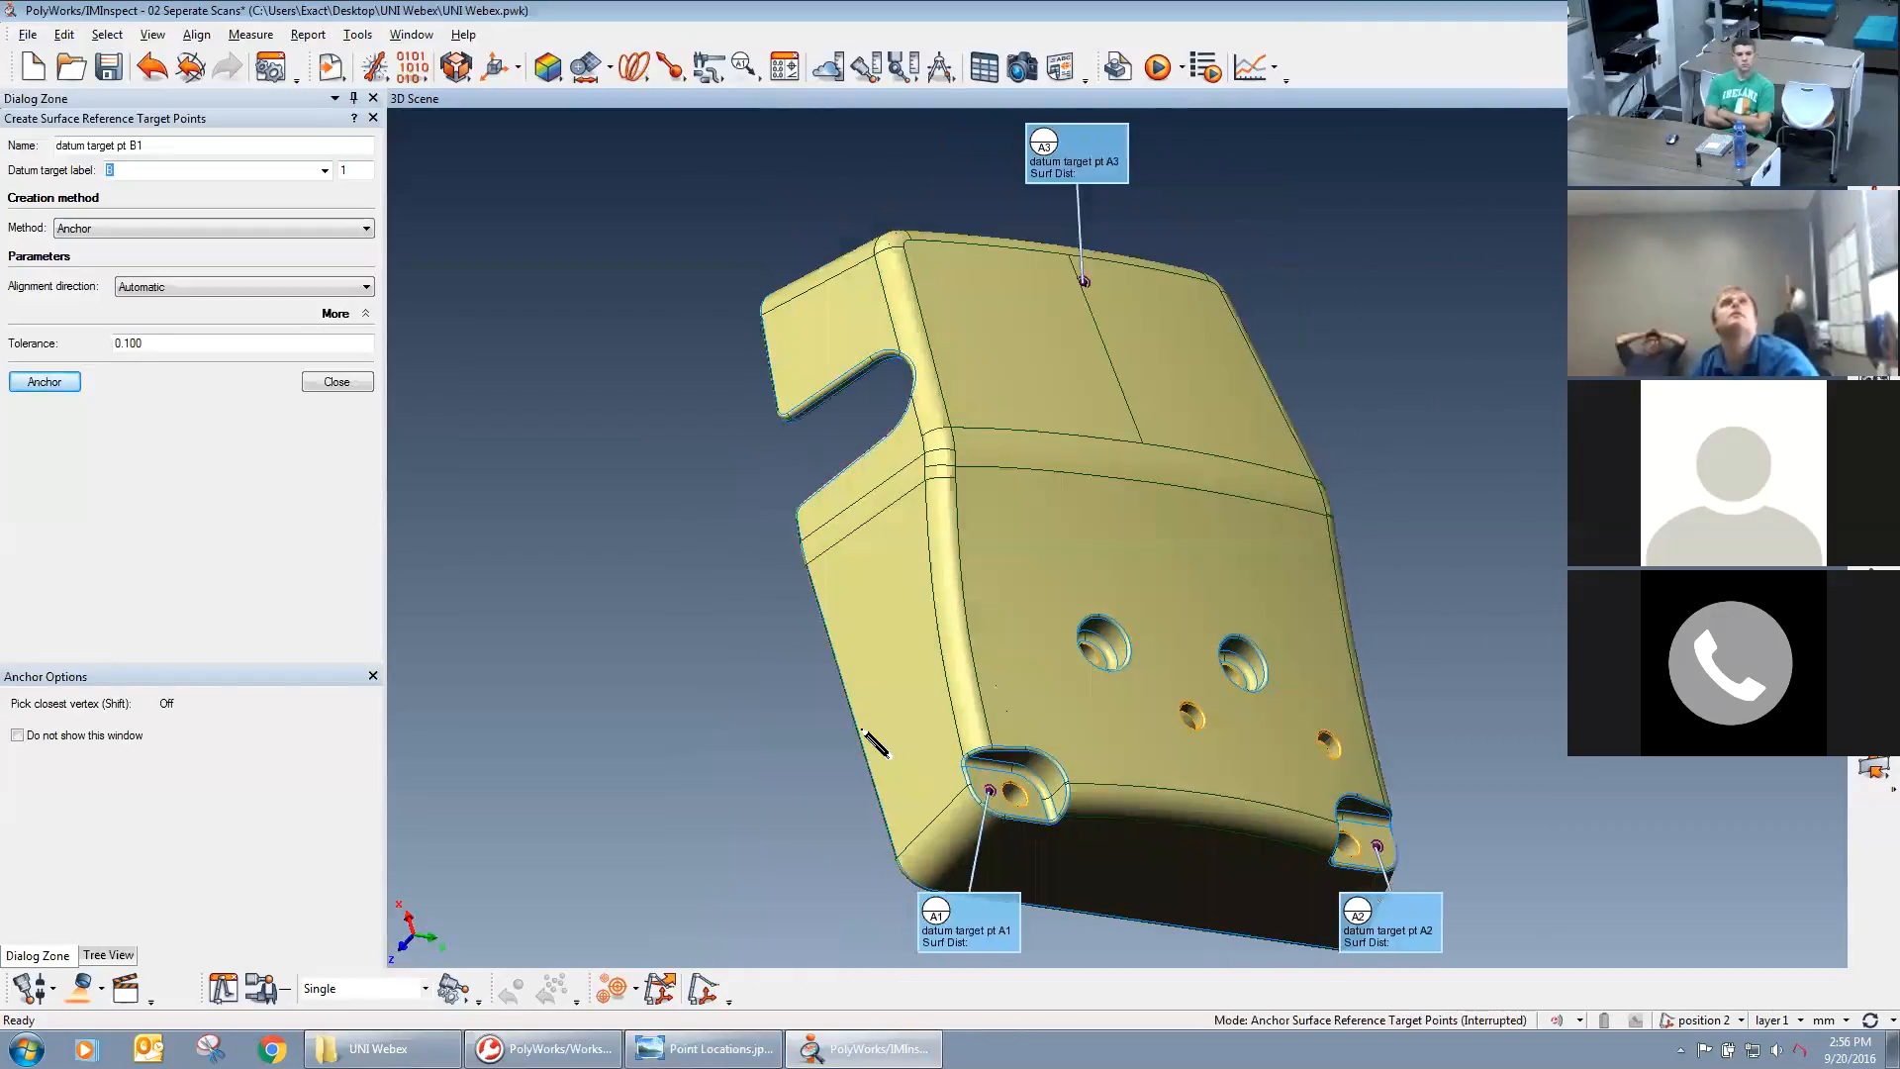
{"action": "left_click", "coordinate": [858, 710]}
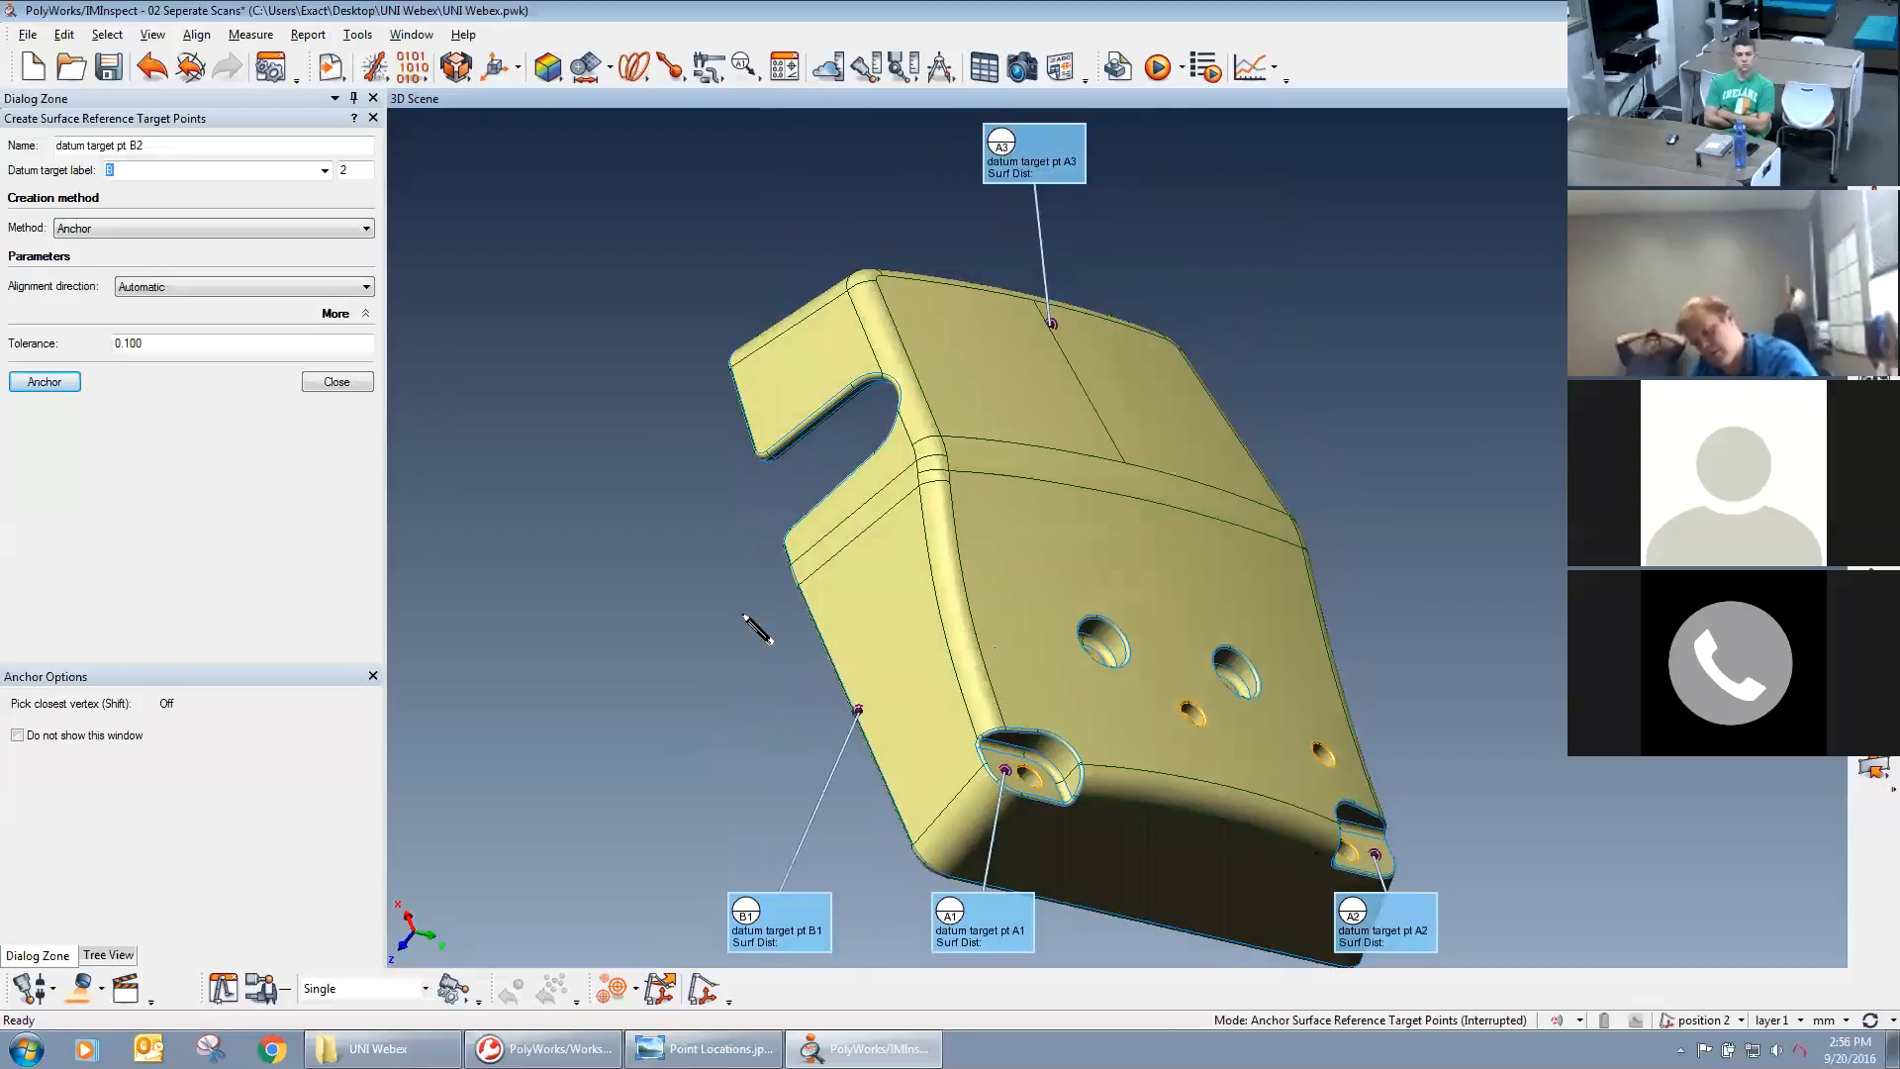
{"action": "left_click", "coordinate": [745, 405]}
Change the datum target label to C, anchor target C1 midway along the end wall near A3, and finish creating target points.
{"action": "key", "text": "space"}
{"action": "middle_click_drag", "start_coordinate": [1101, 482], "coordinate": [1073, 443]}
{"action": "left_click_drag", "start_coordinate": [1073, 443], "coordinate": [640, 455]}
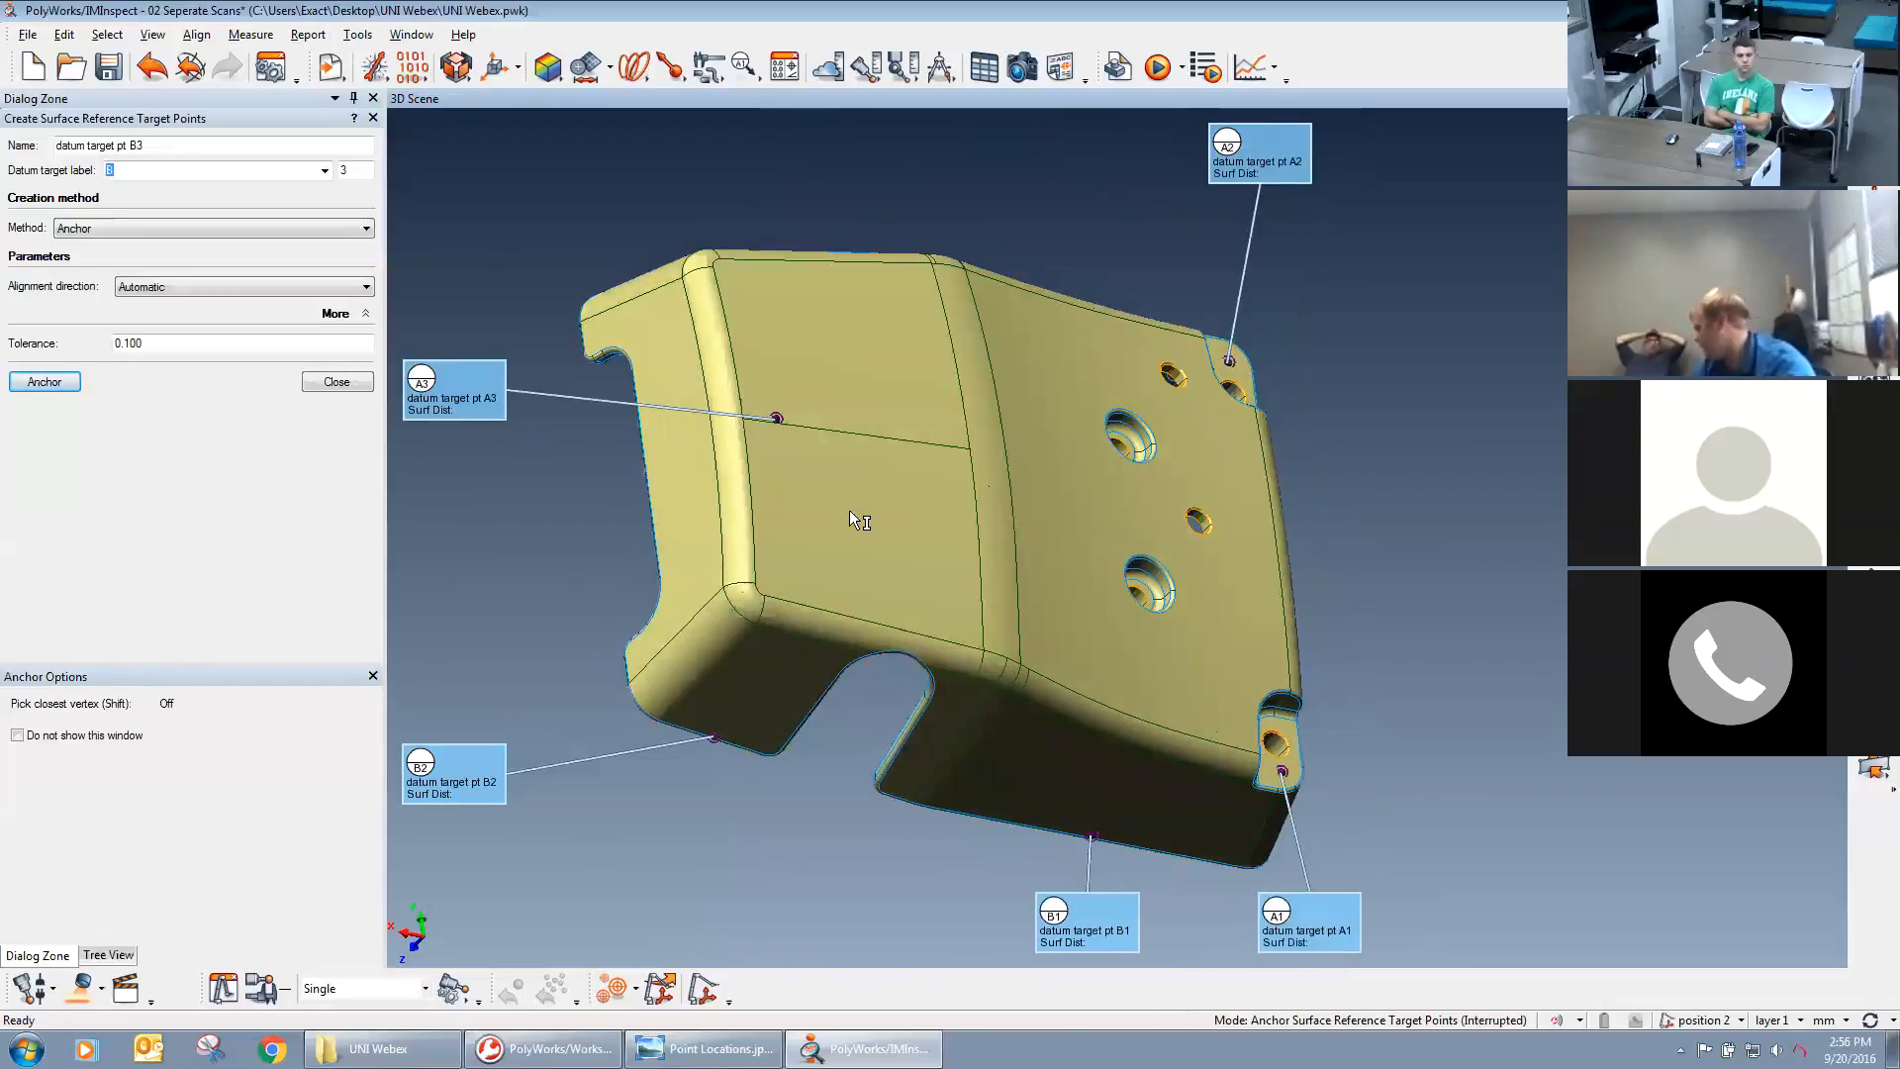
{"action": "left_click_drag", "start_coordinate": [752, 687], "coordinate": [1130, 698]}
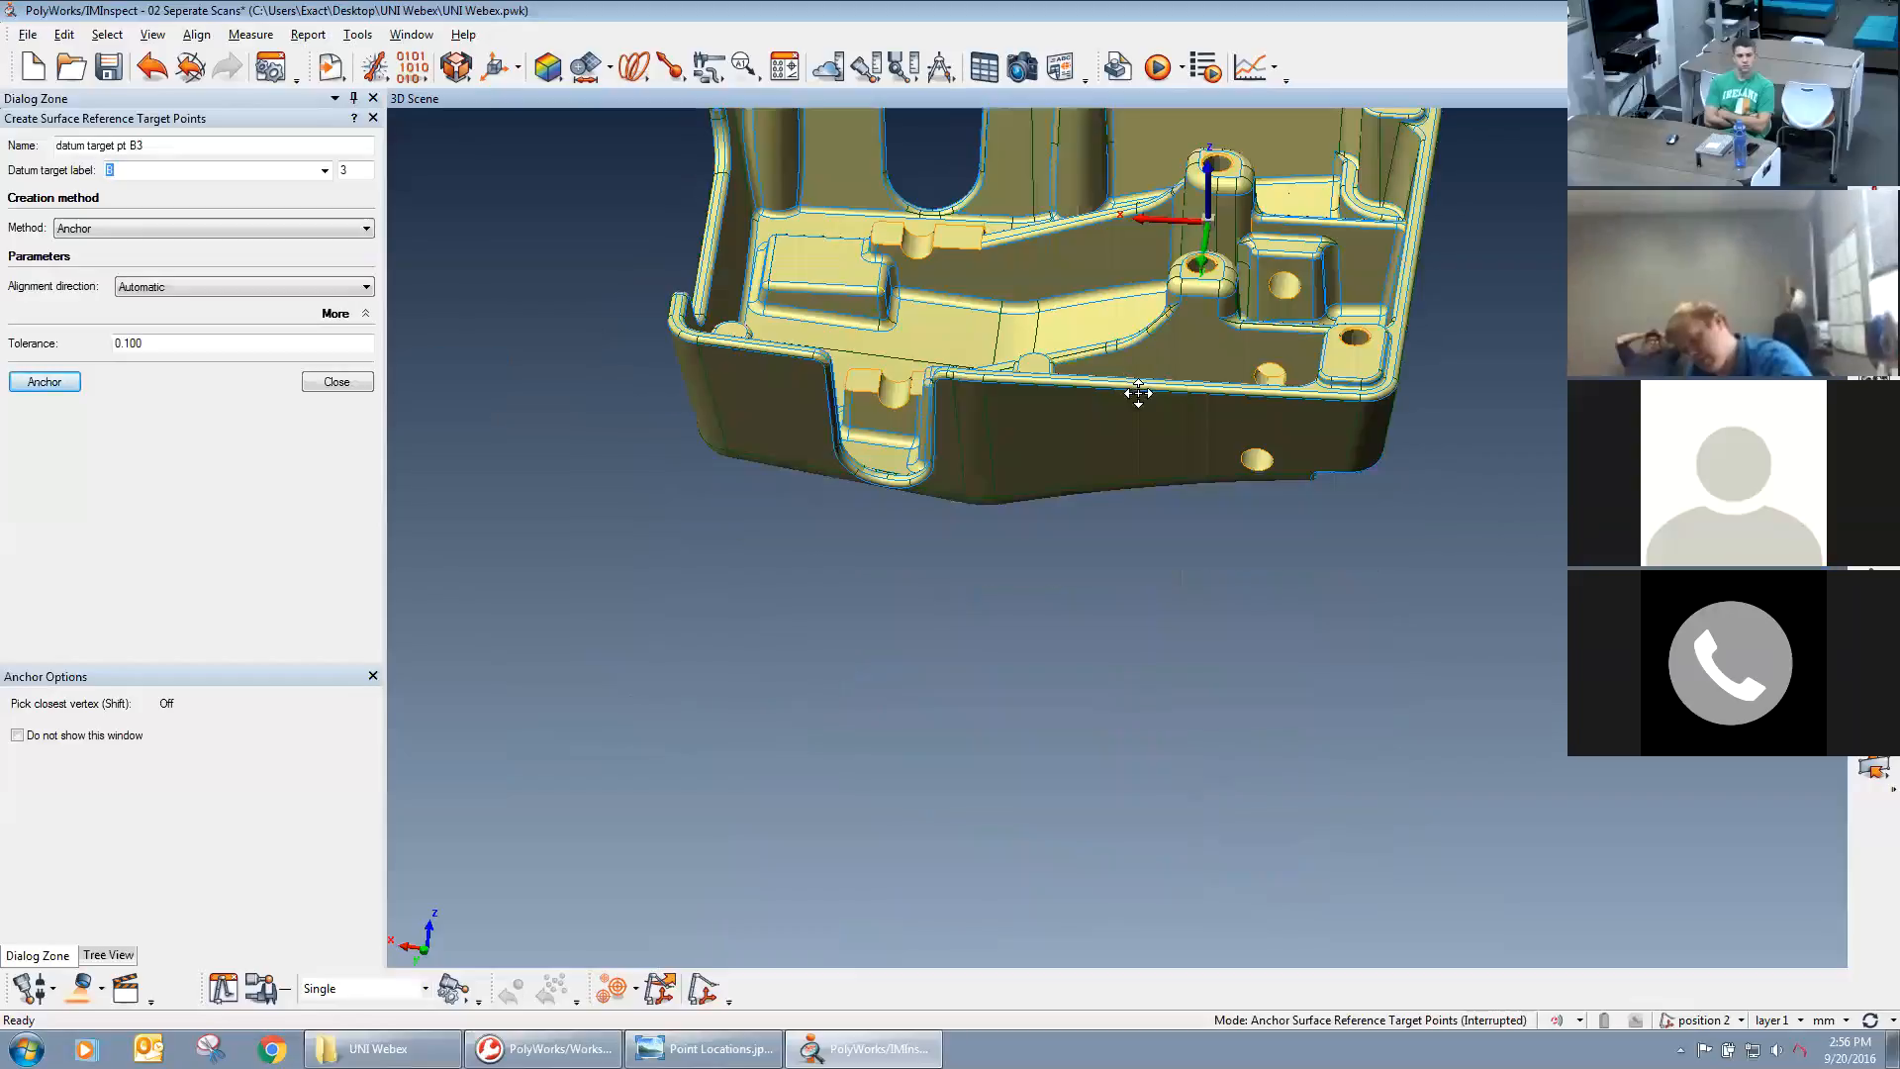
{"action": "left_click_drag", "start_coordinate": [1154, 602], "coordinate": [1203, 426]}
{"action": "middle_click_drag", "start_coordinate": [1218, 416], "coordinate": [1224, 437]}
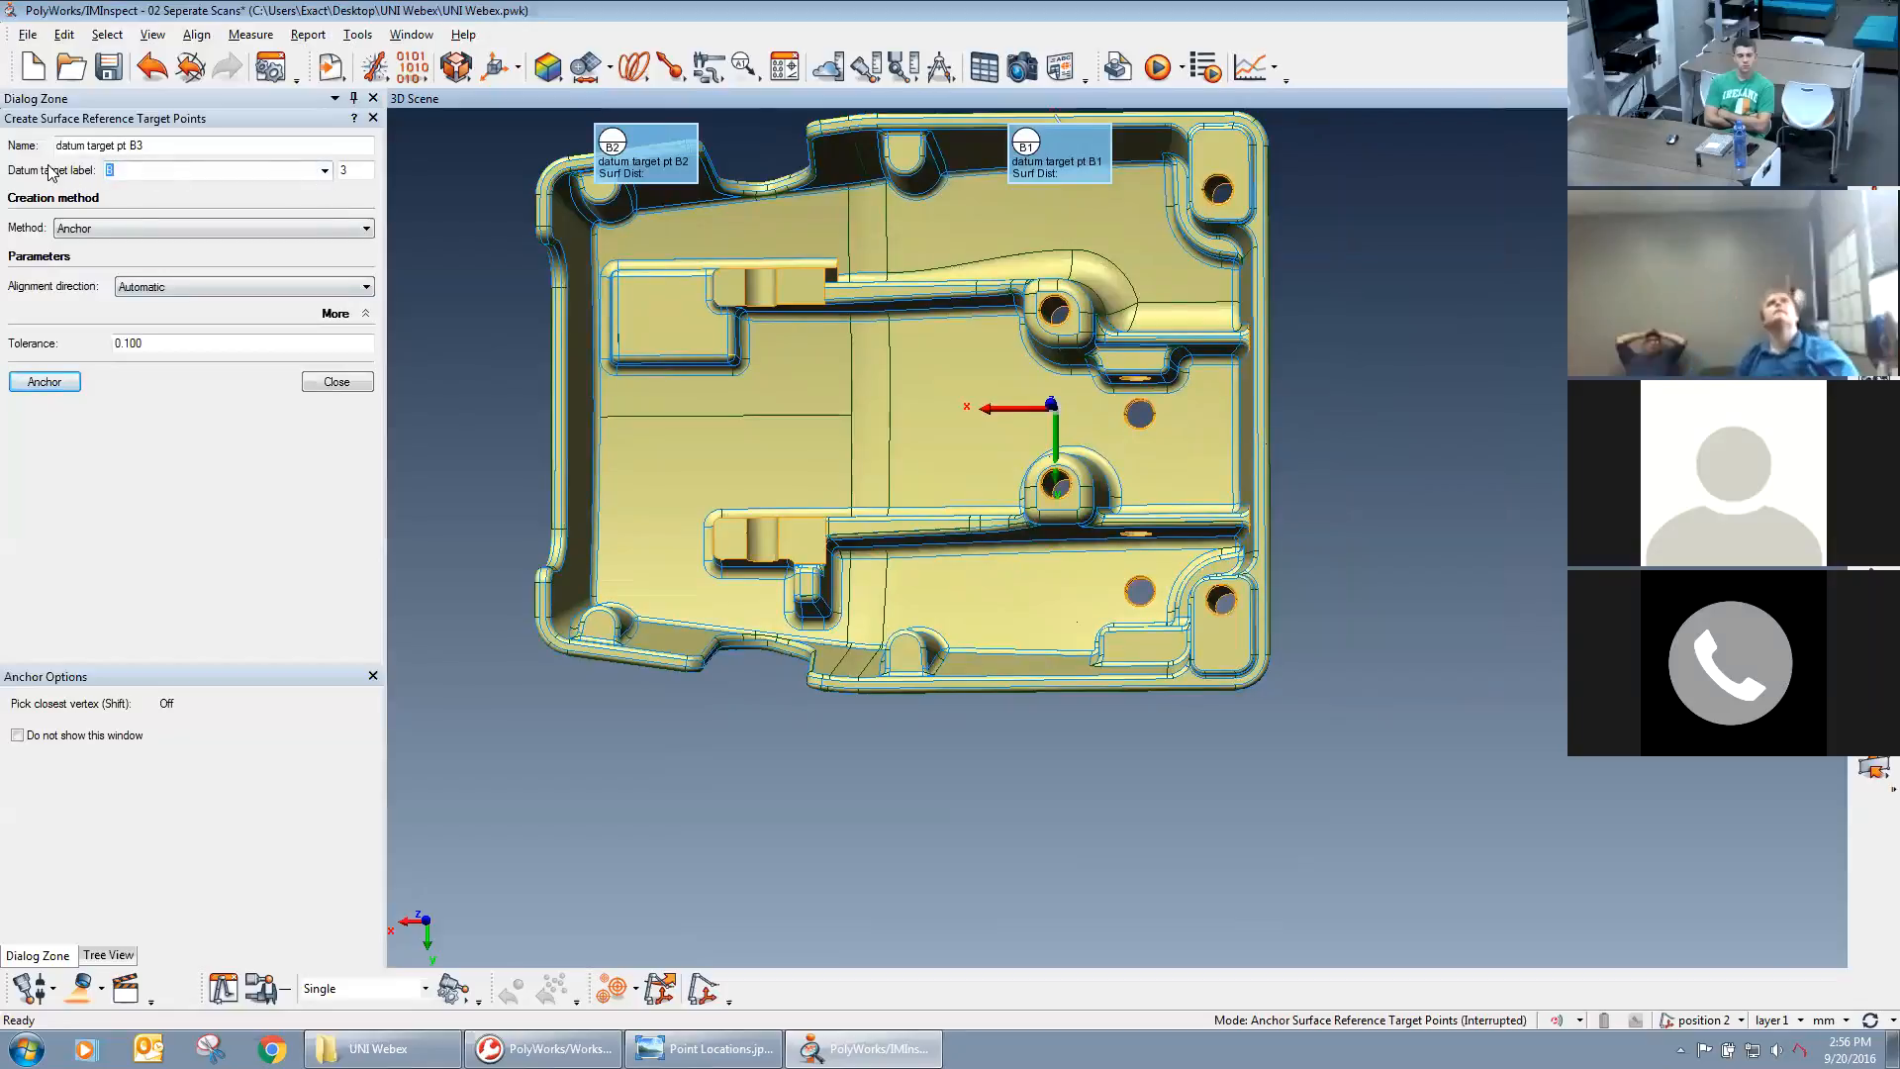
{"action": "left_click", "coordinate": [319, 176]}
{"action": "left_click", "coordinate": [256, 232]}
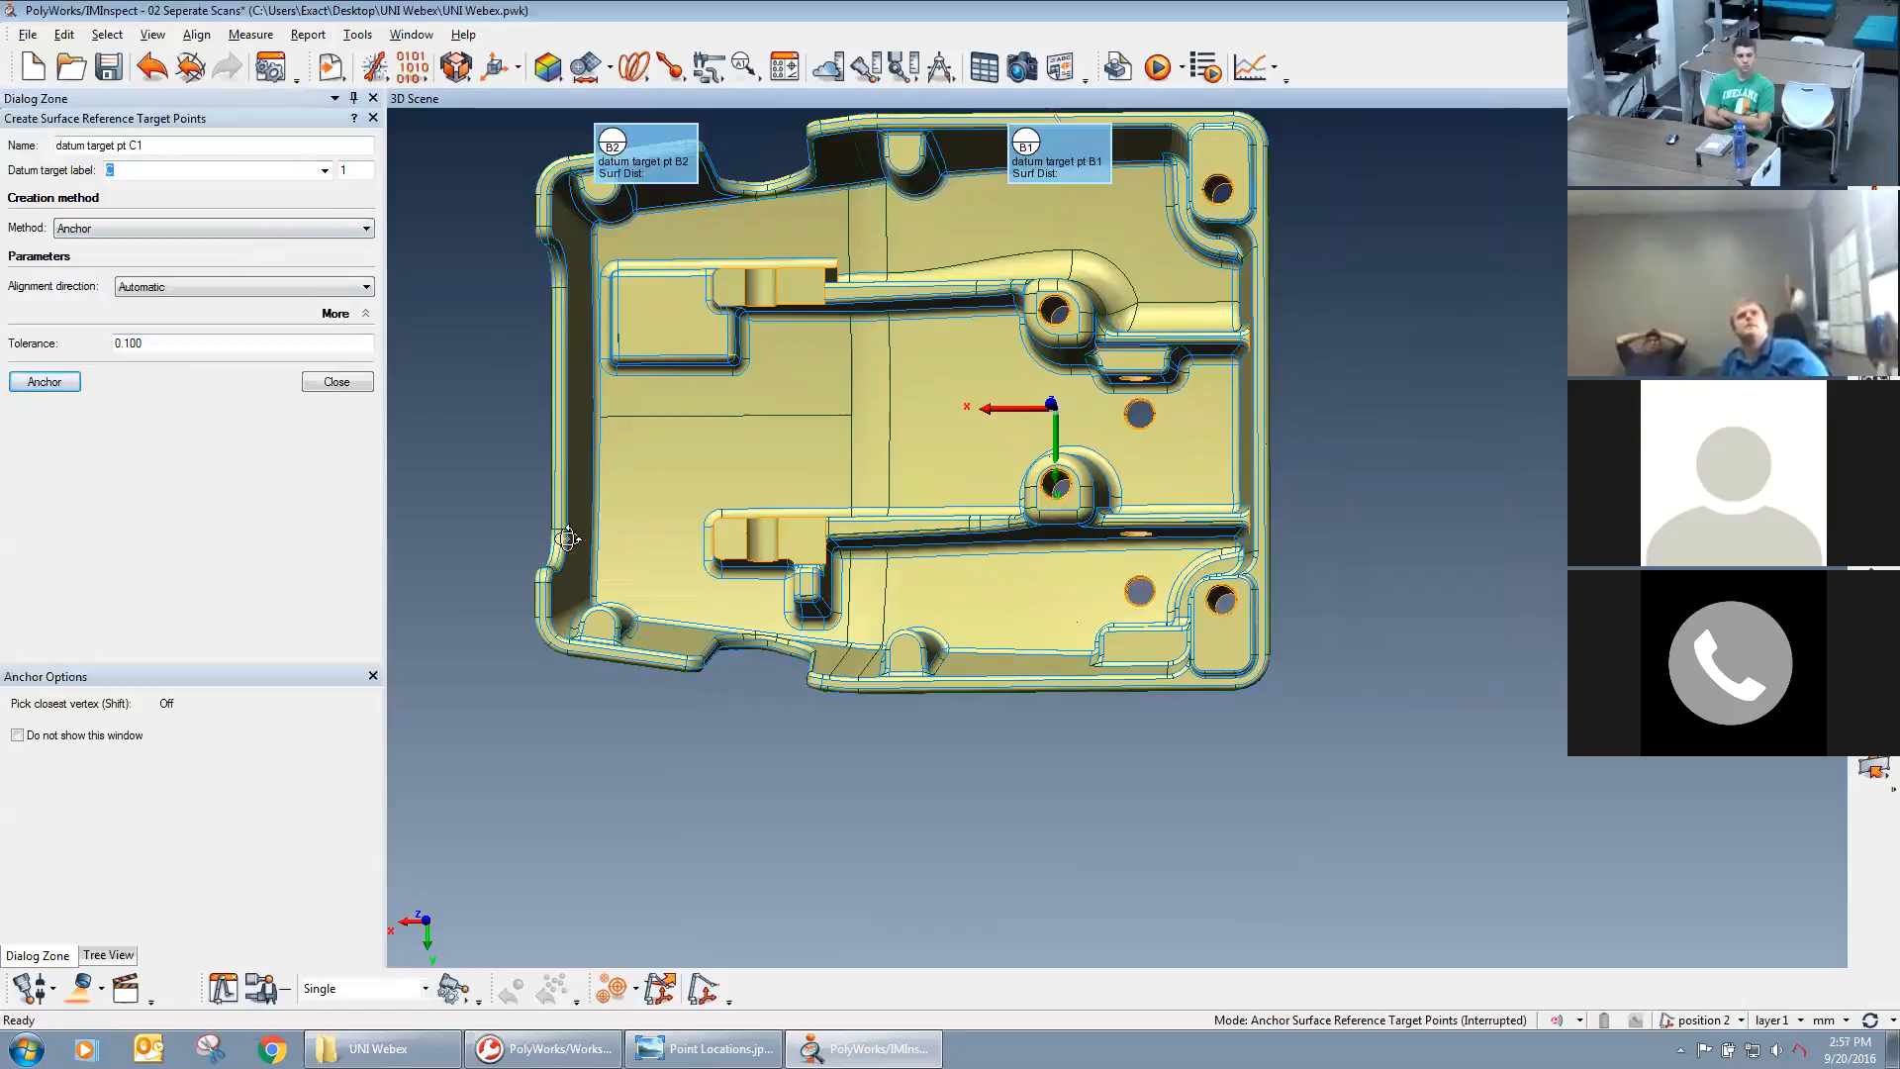
{"action": "left_click_drag", "start_coordinate": [567, 539], "coordinate": [630, 540]}
{"action": "left_click_drag", "start_coordinate": [490, 420], "coordinate": [543, 681]}
{"action": "left_click", "coordinate": [481, 407]}
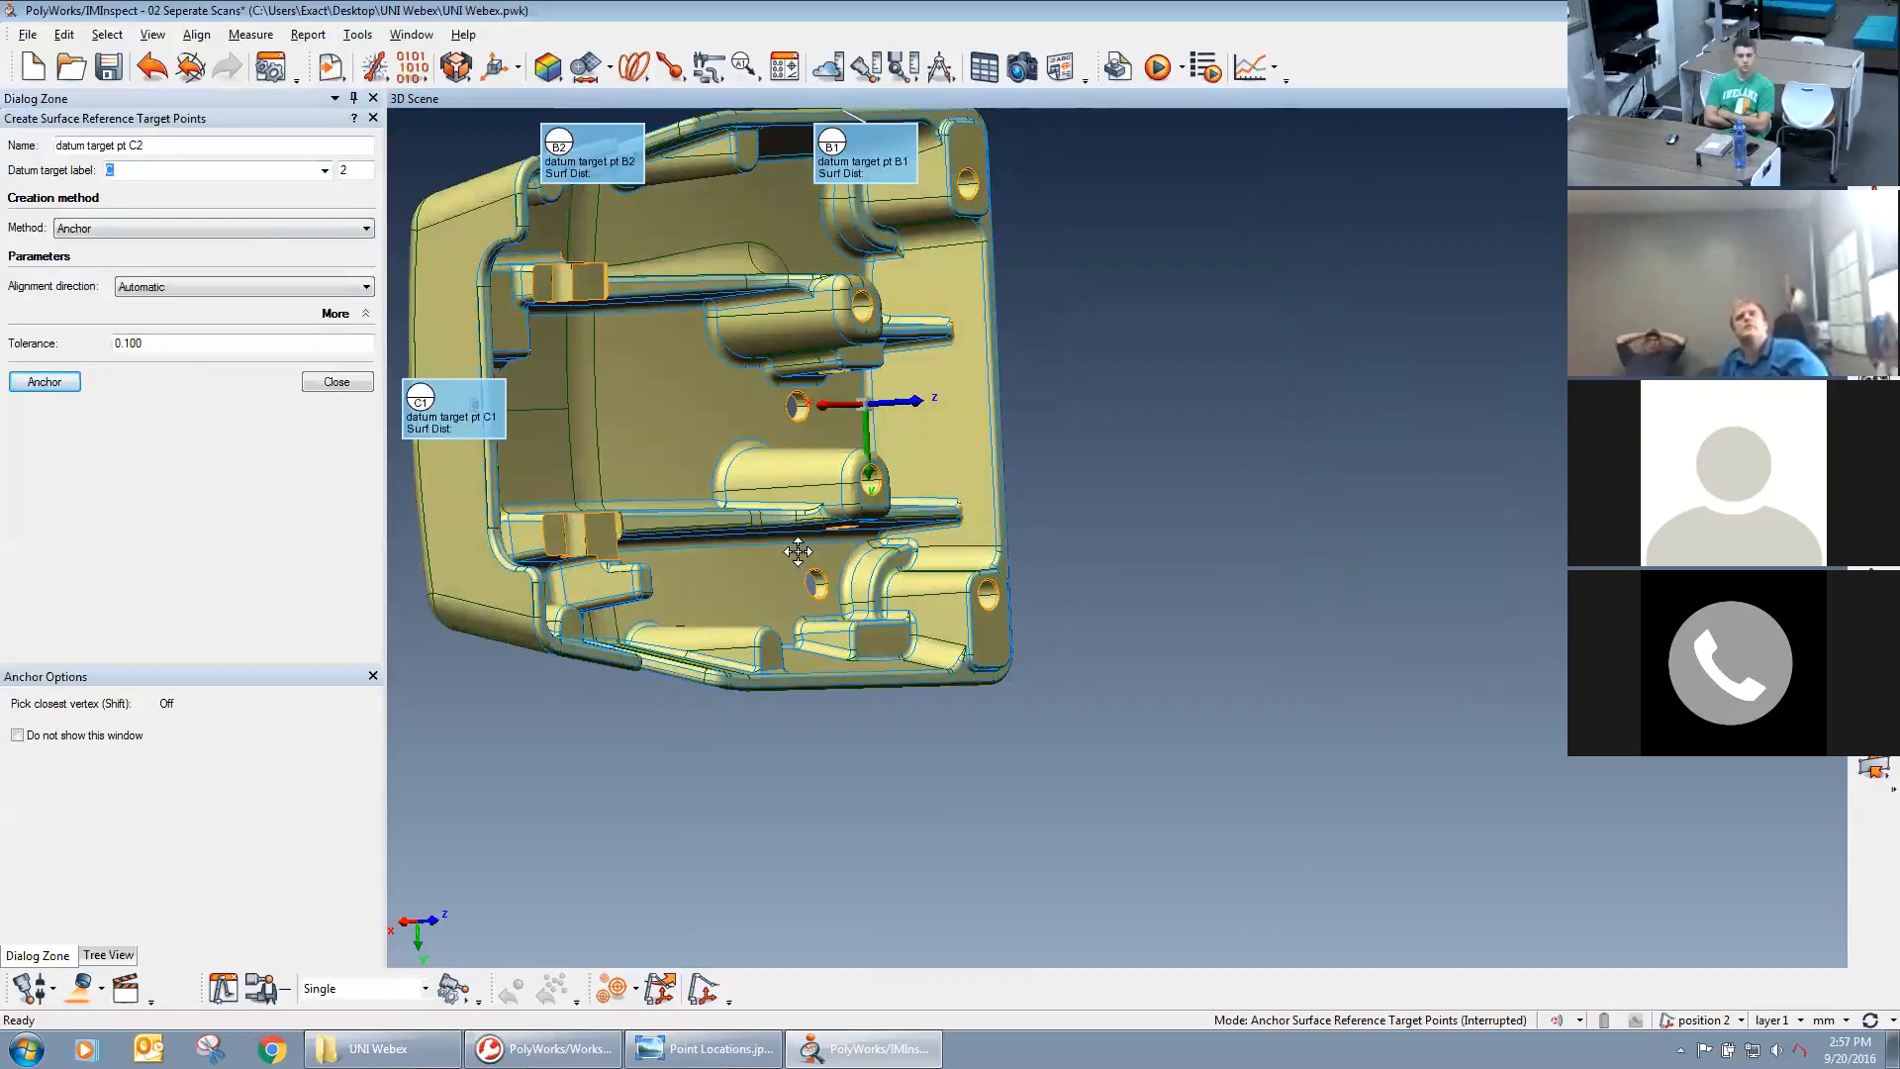
{"action": "scroll", "coordinate": [798, 551], "scroll_direction": "down", "scroll_amount": 1}
{"action": "left_click_drag", "start_coordinate": [1062, 550], "coordinate": [1119, 561]}
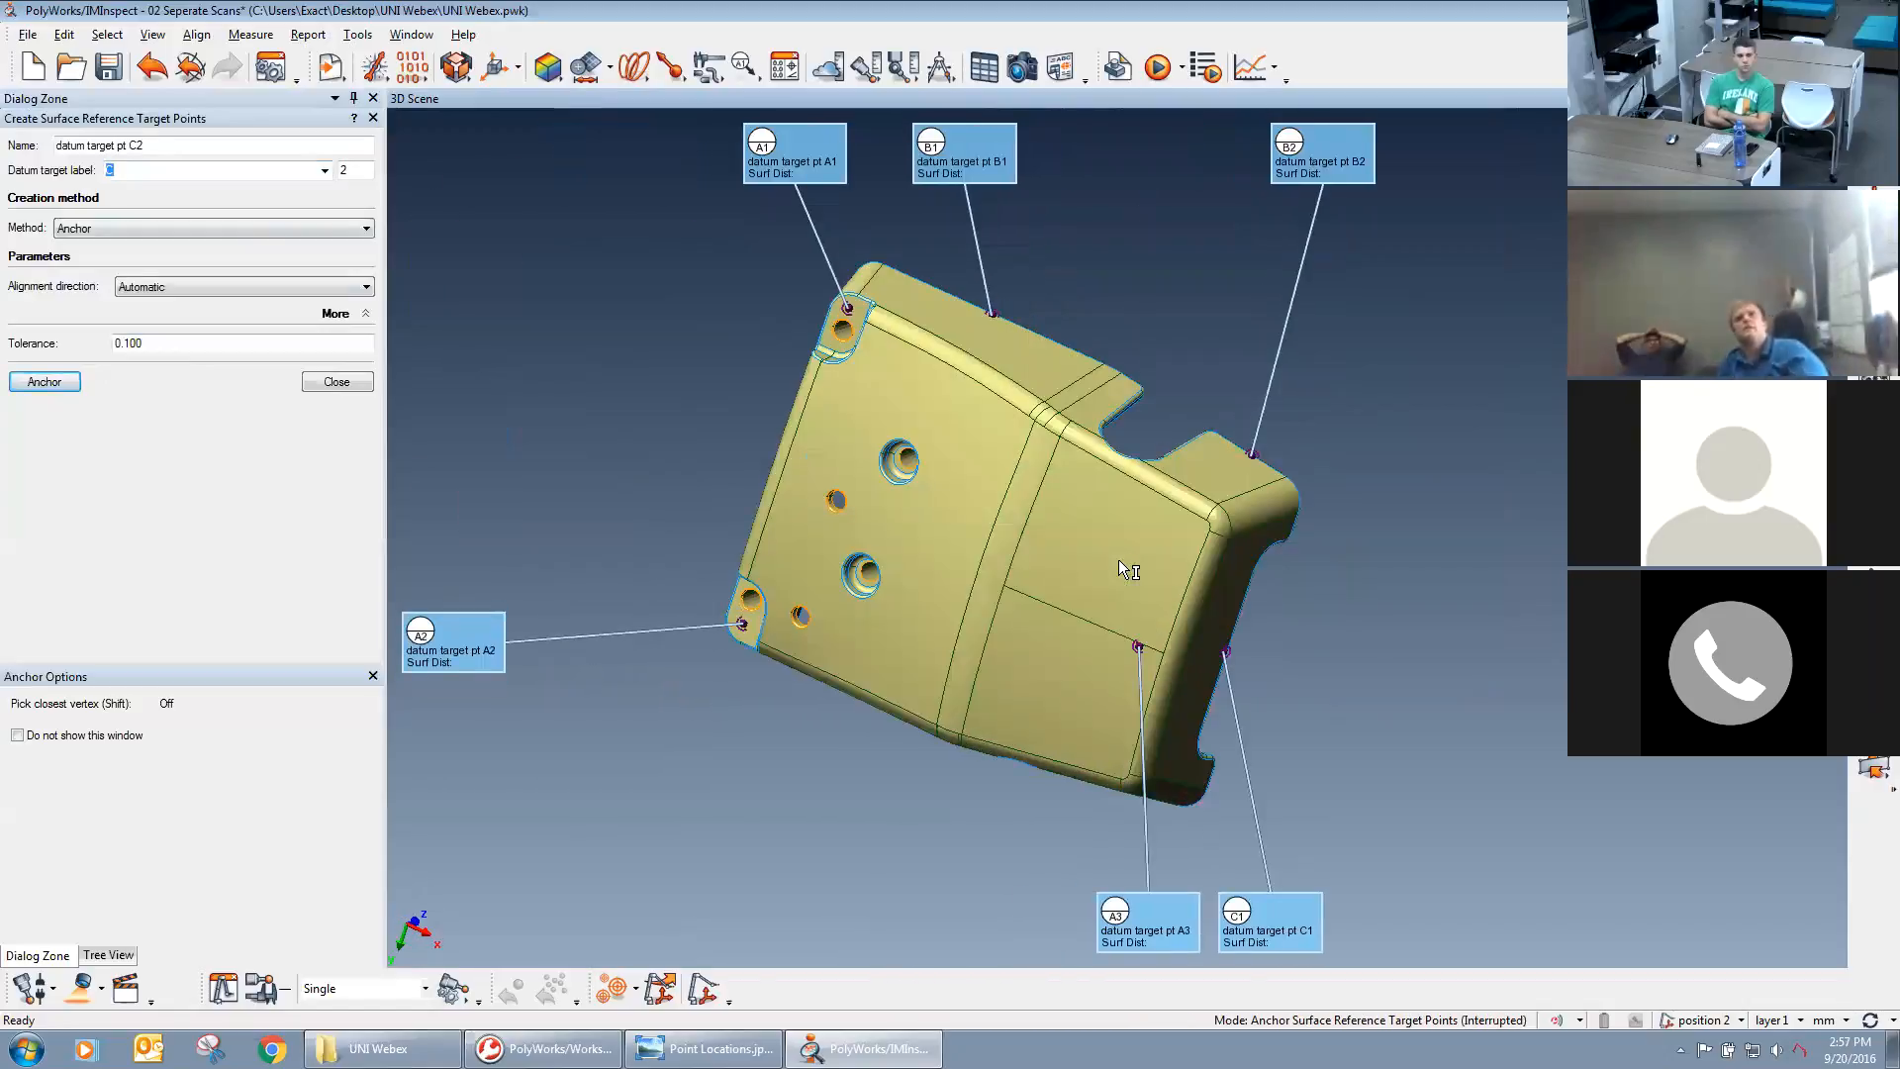
{"action": "left_click", "coordinate": [350, 381]}
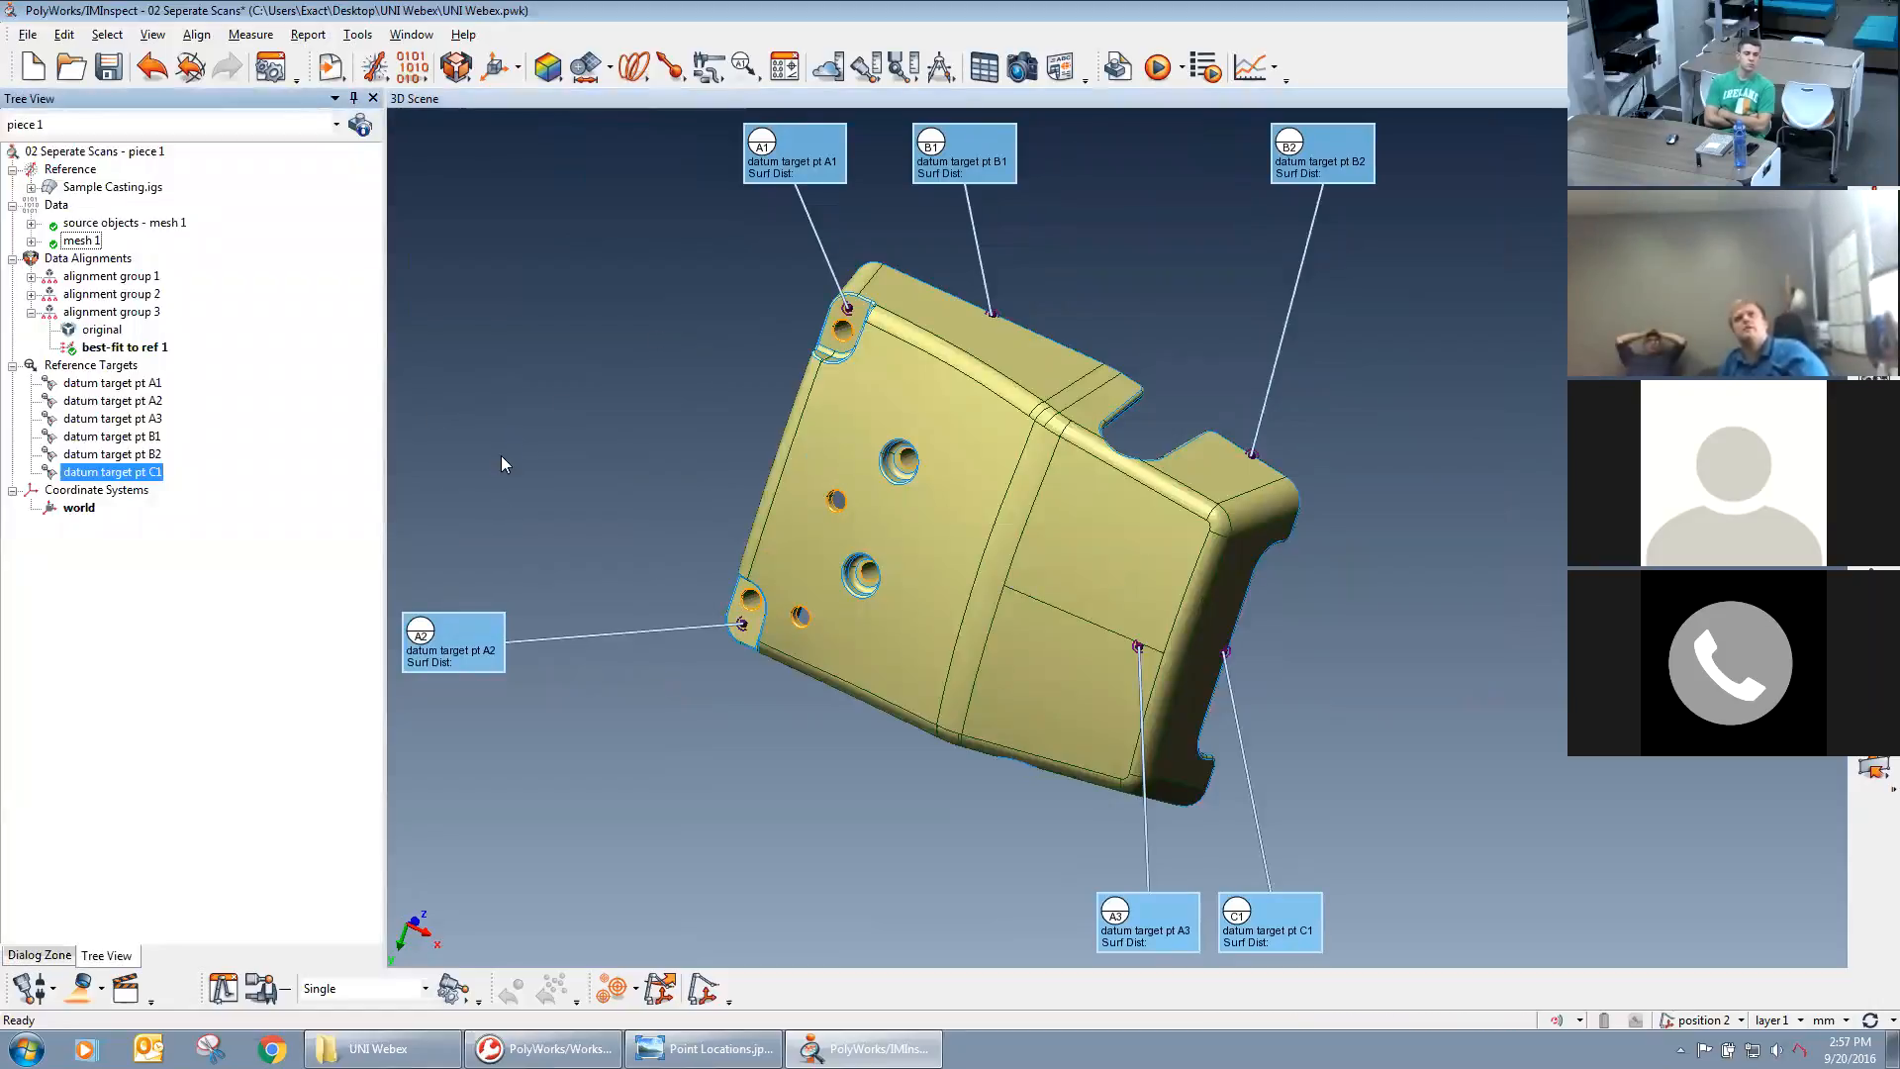
Extract the measured components of all six datum target points, A1 through C1.
{"action": "left_click", "coordinate": [99, 384]}
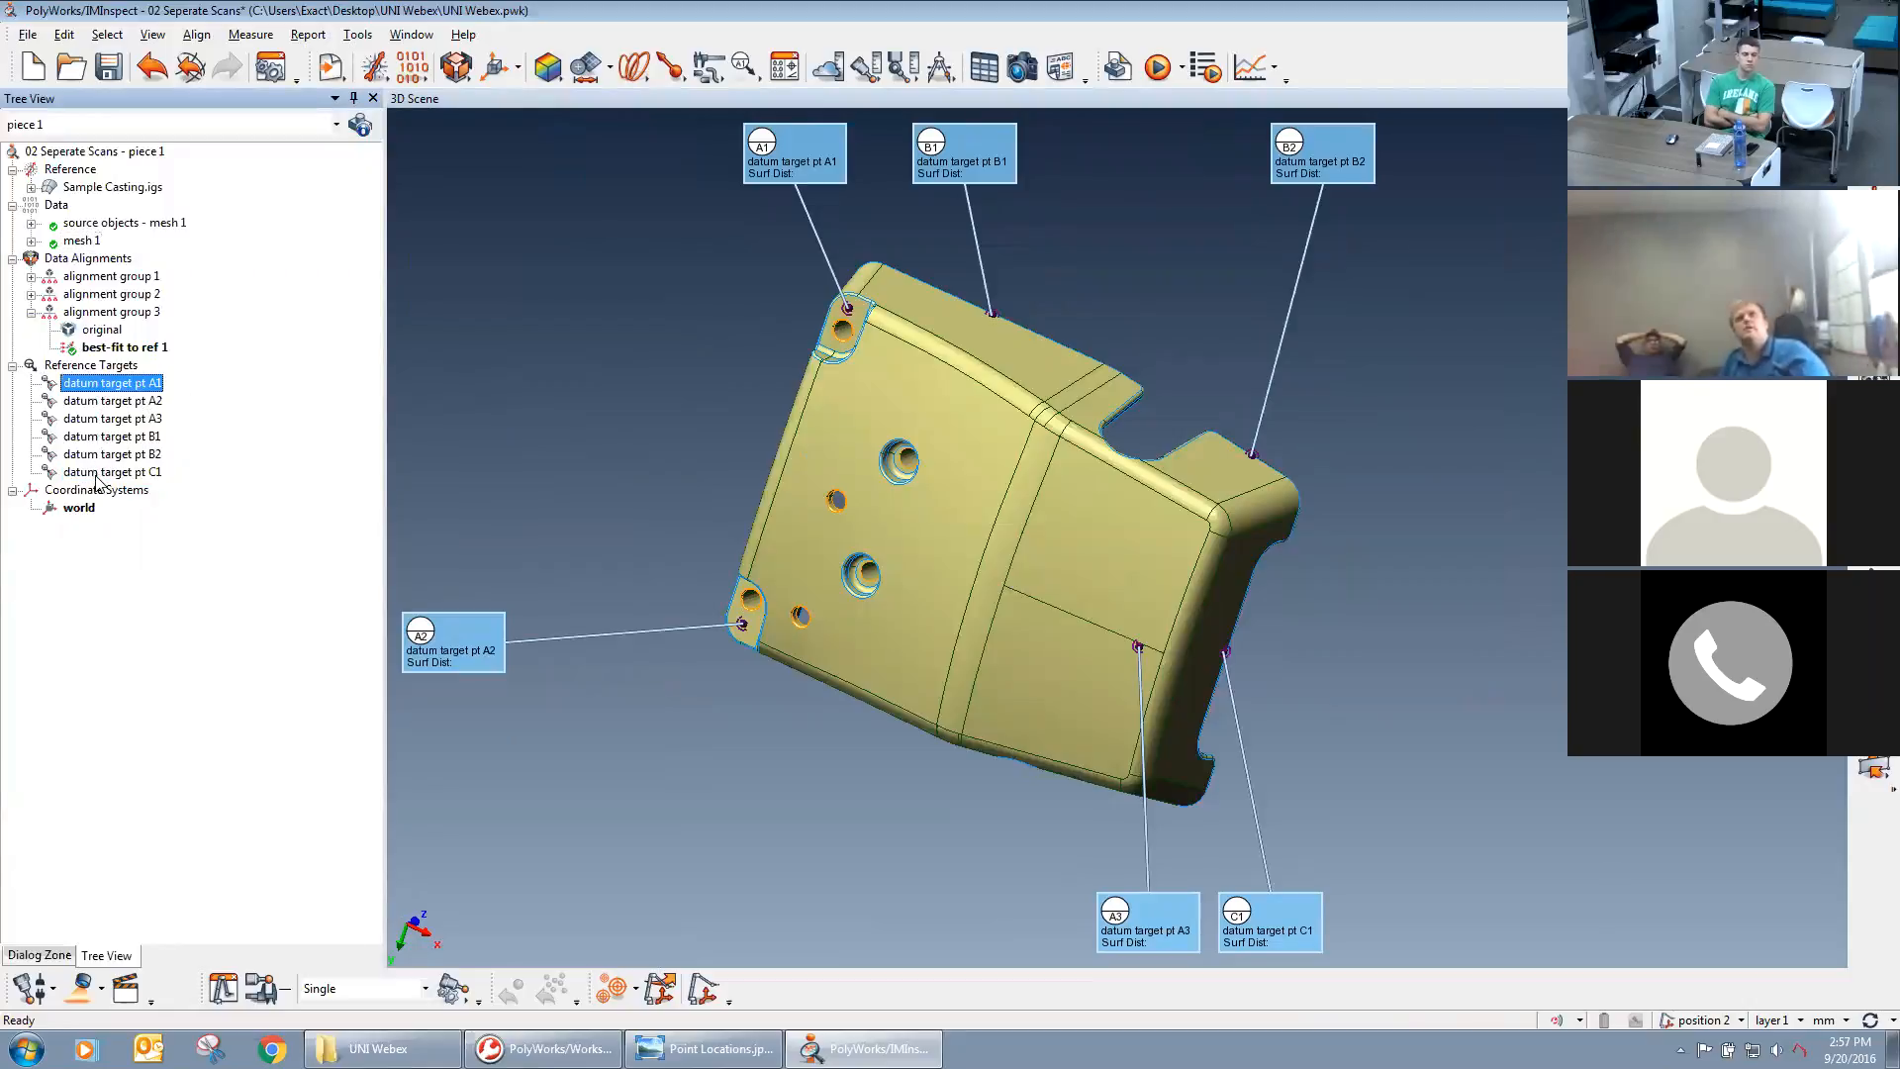
{"action": "left_click", "coordinate": [96, 479], "text": "shift"}
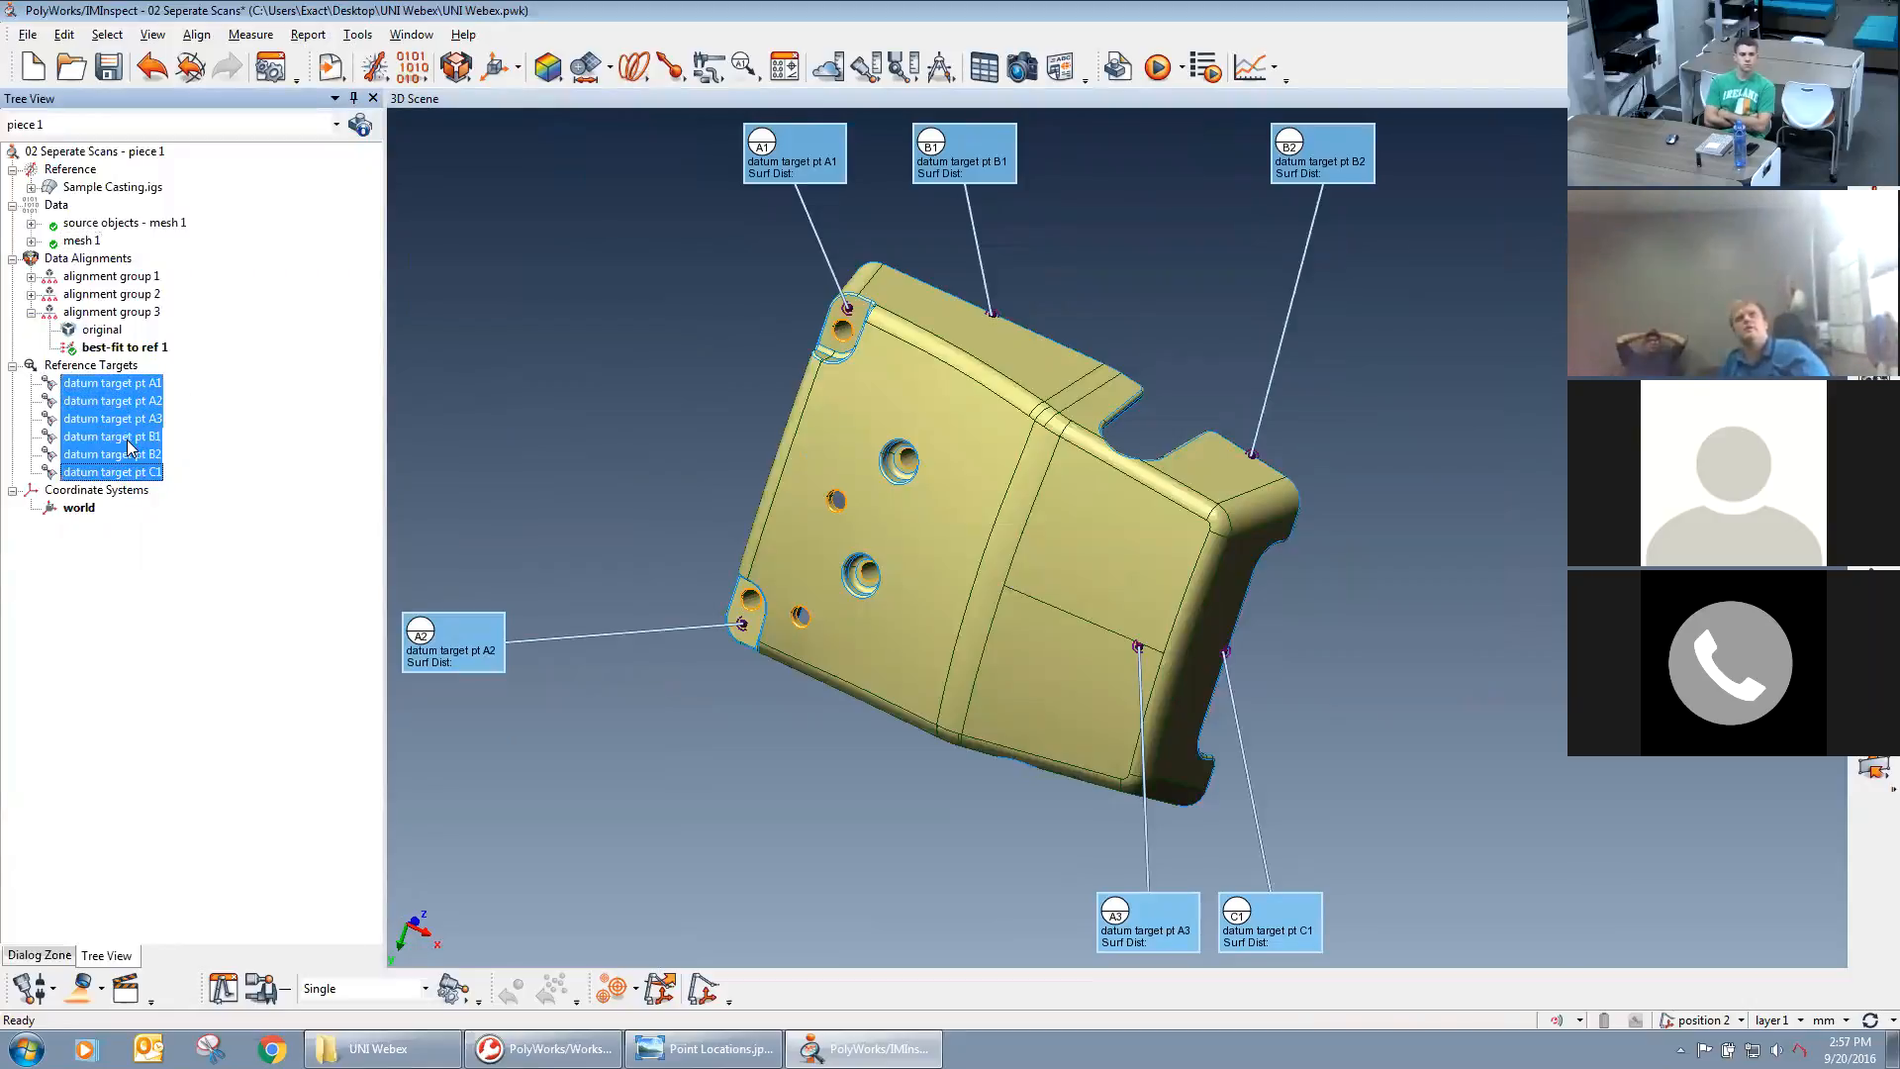
{"action": "right_click", "coordinate": [128, 448]}
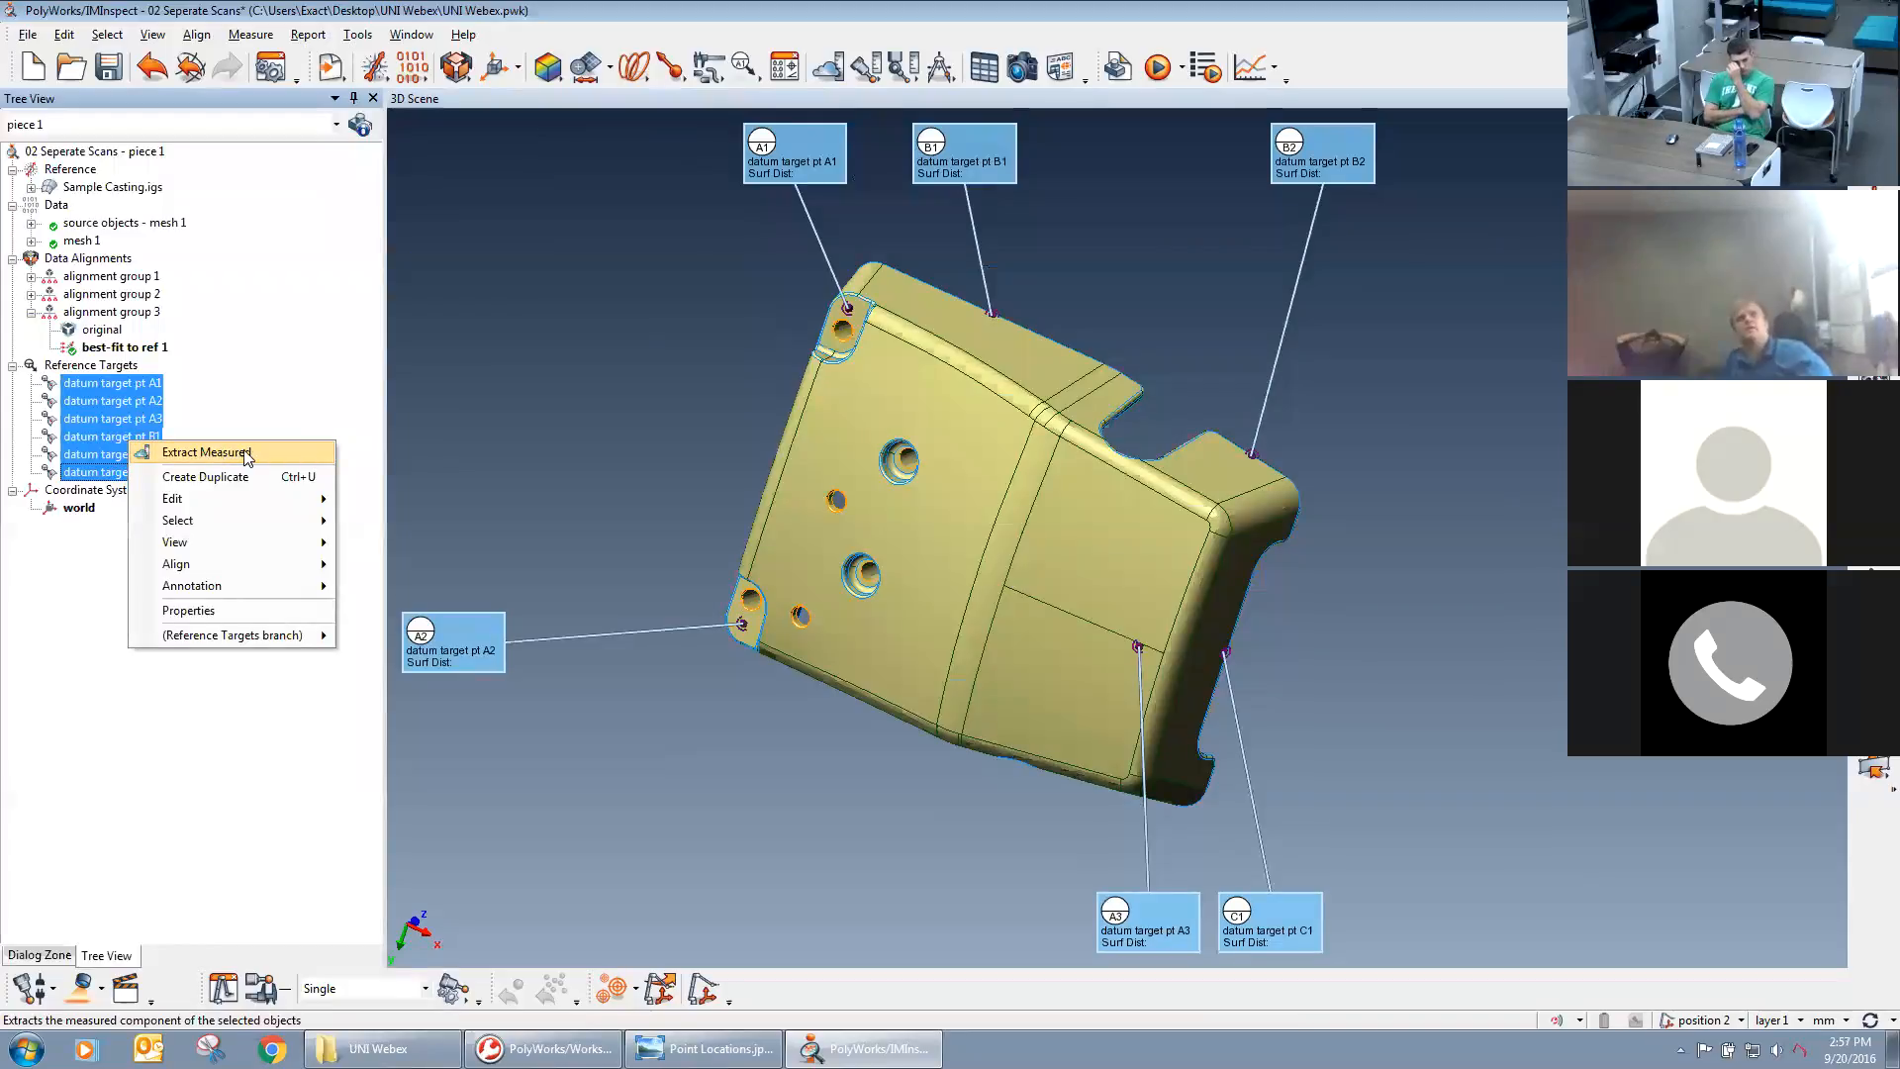
{"action": "left_click", "coordinate": [235, 452]}
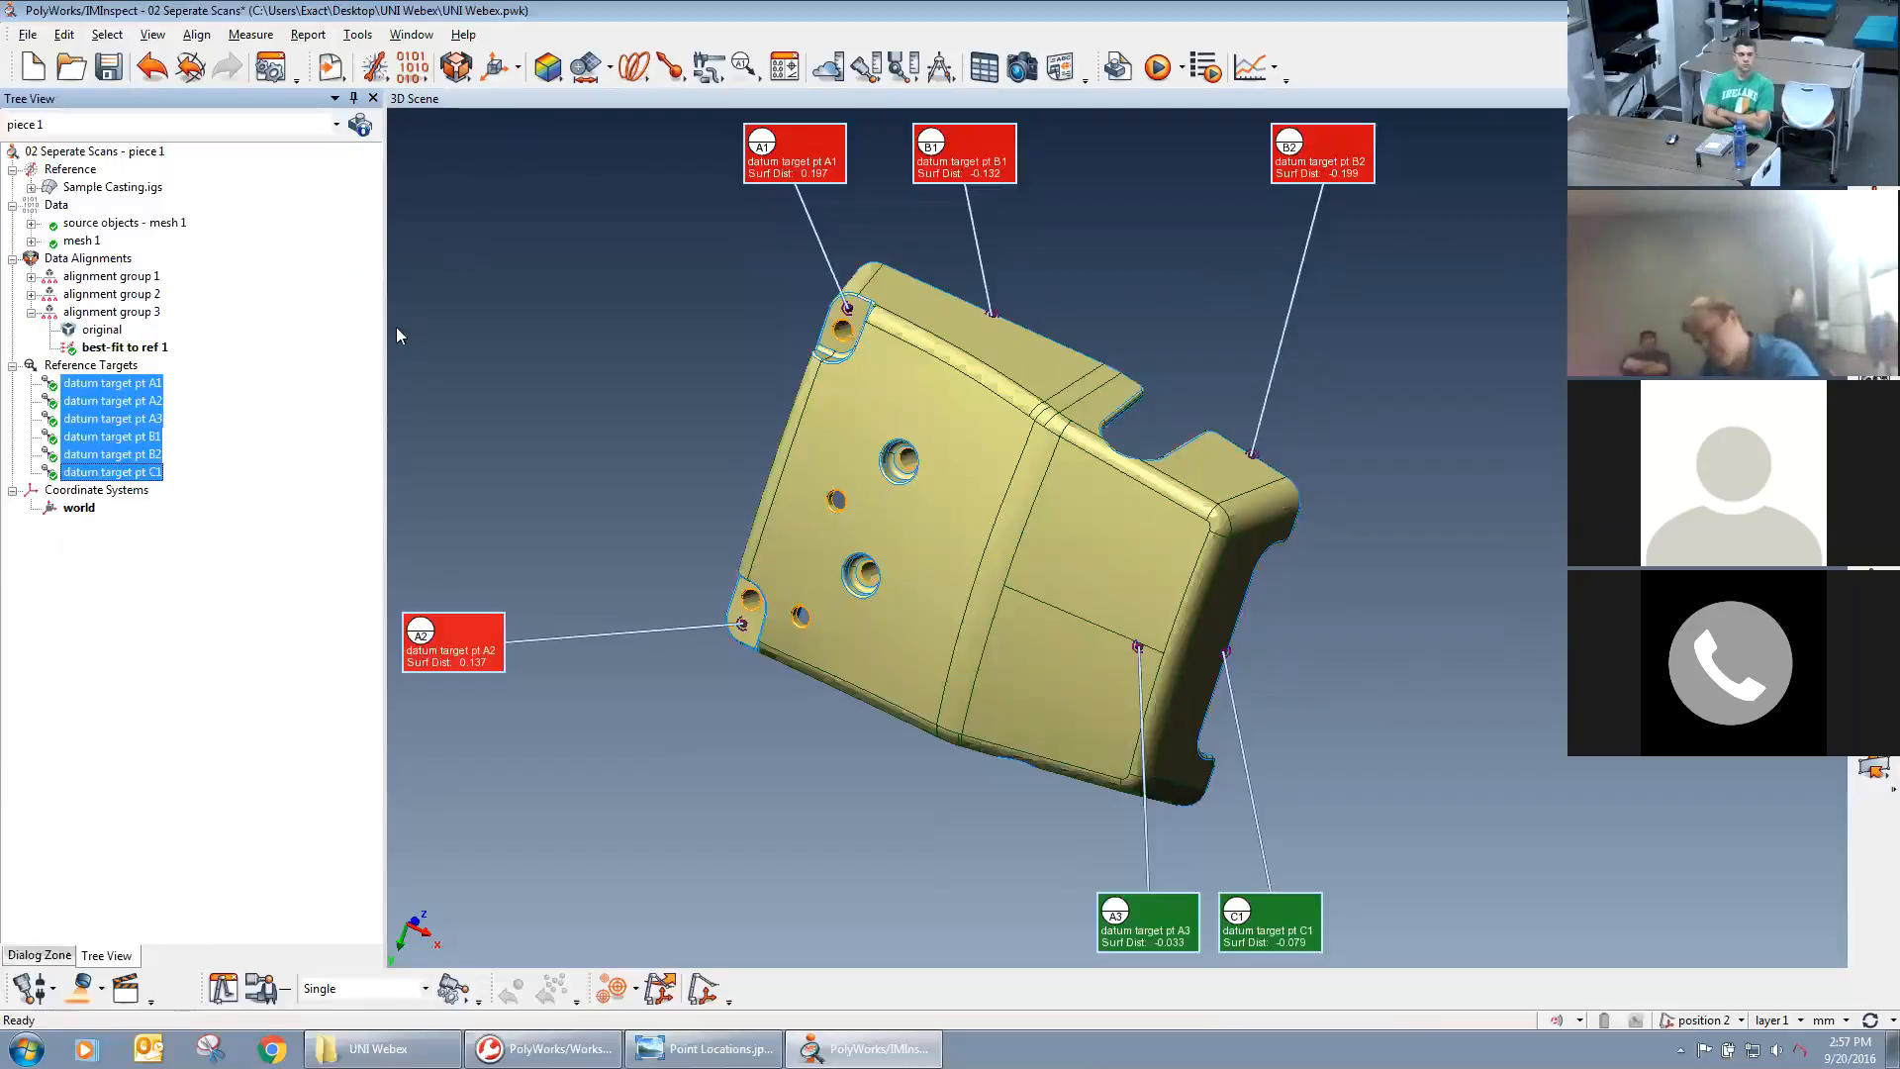
{"action": "left_click", "coordinate": [283, 415]}
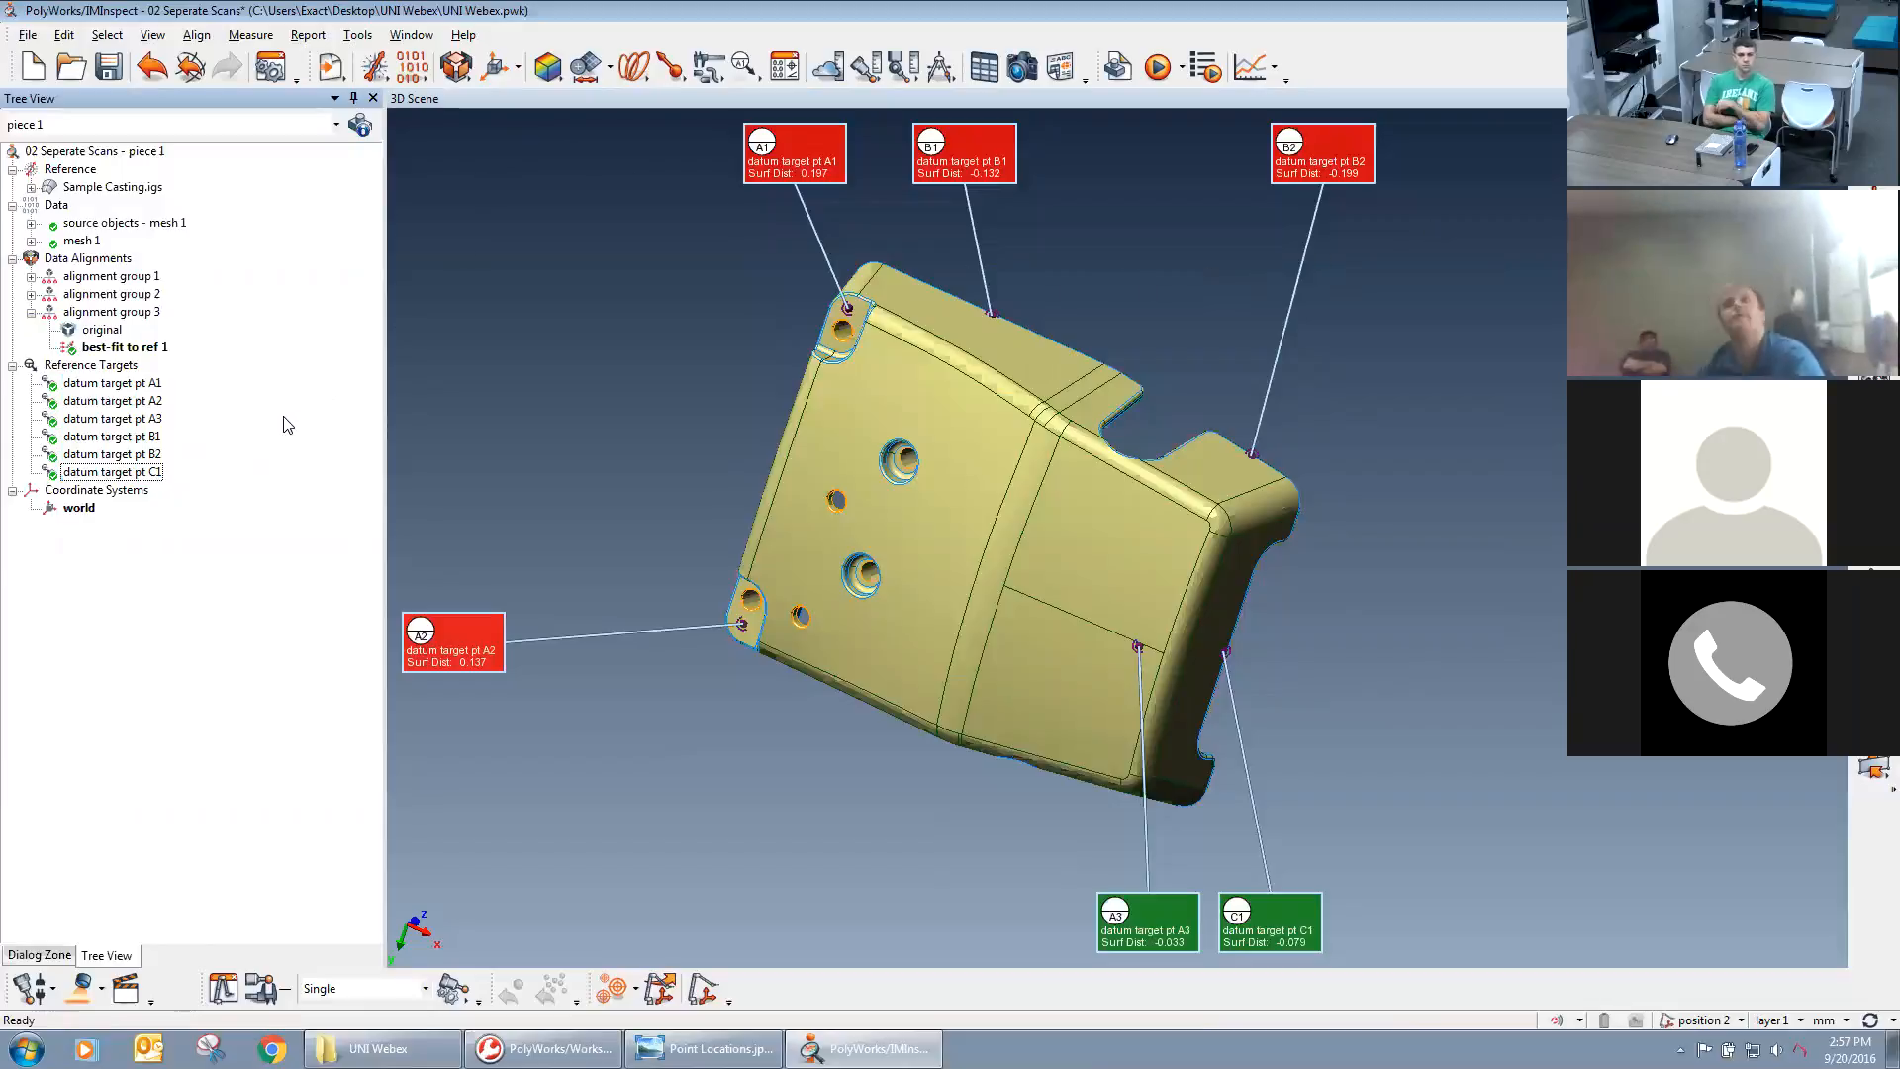
Create a datum reference frame from datum features A, B and C, and align the data to it.
{"action": "left_click", "coordinate": [456, 77]}
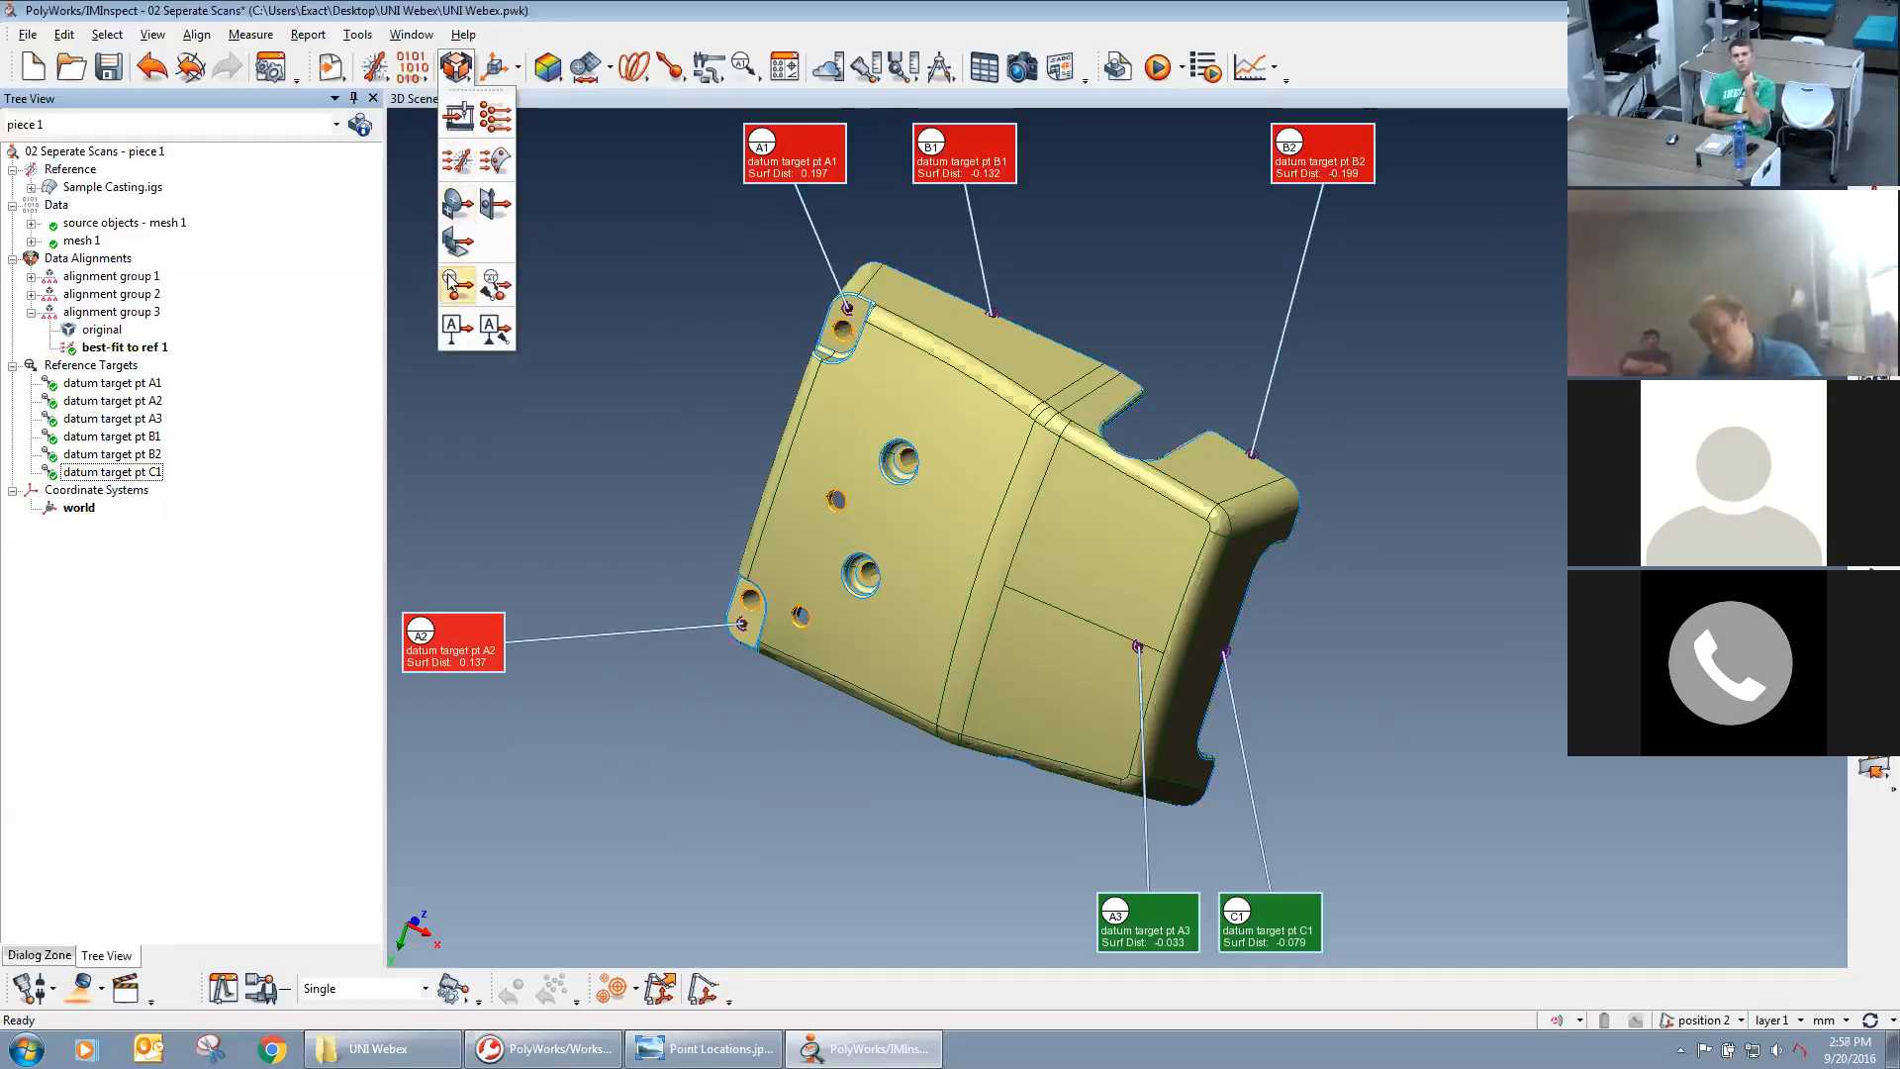
{"action": "left_click", "coordinate": [451, 329]}
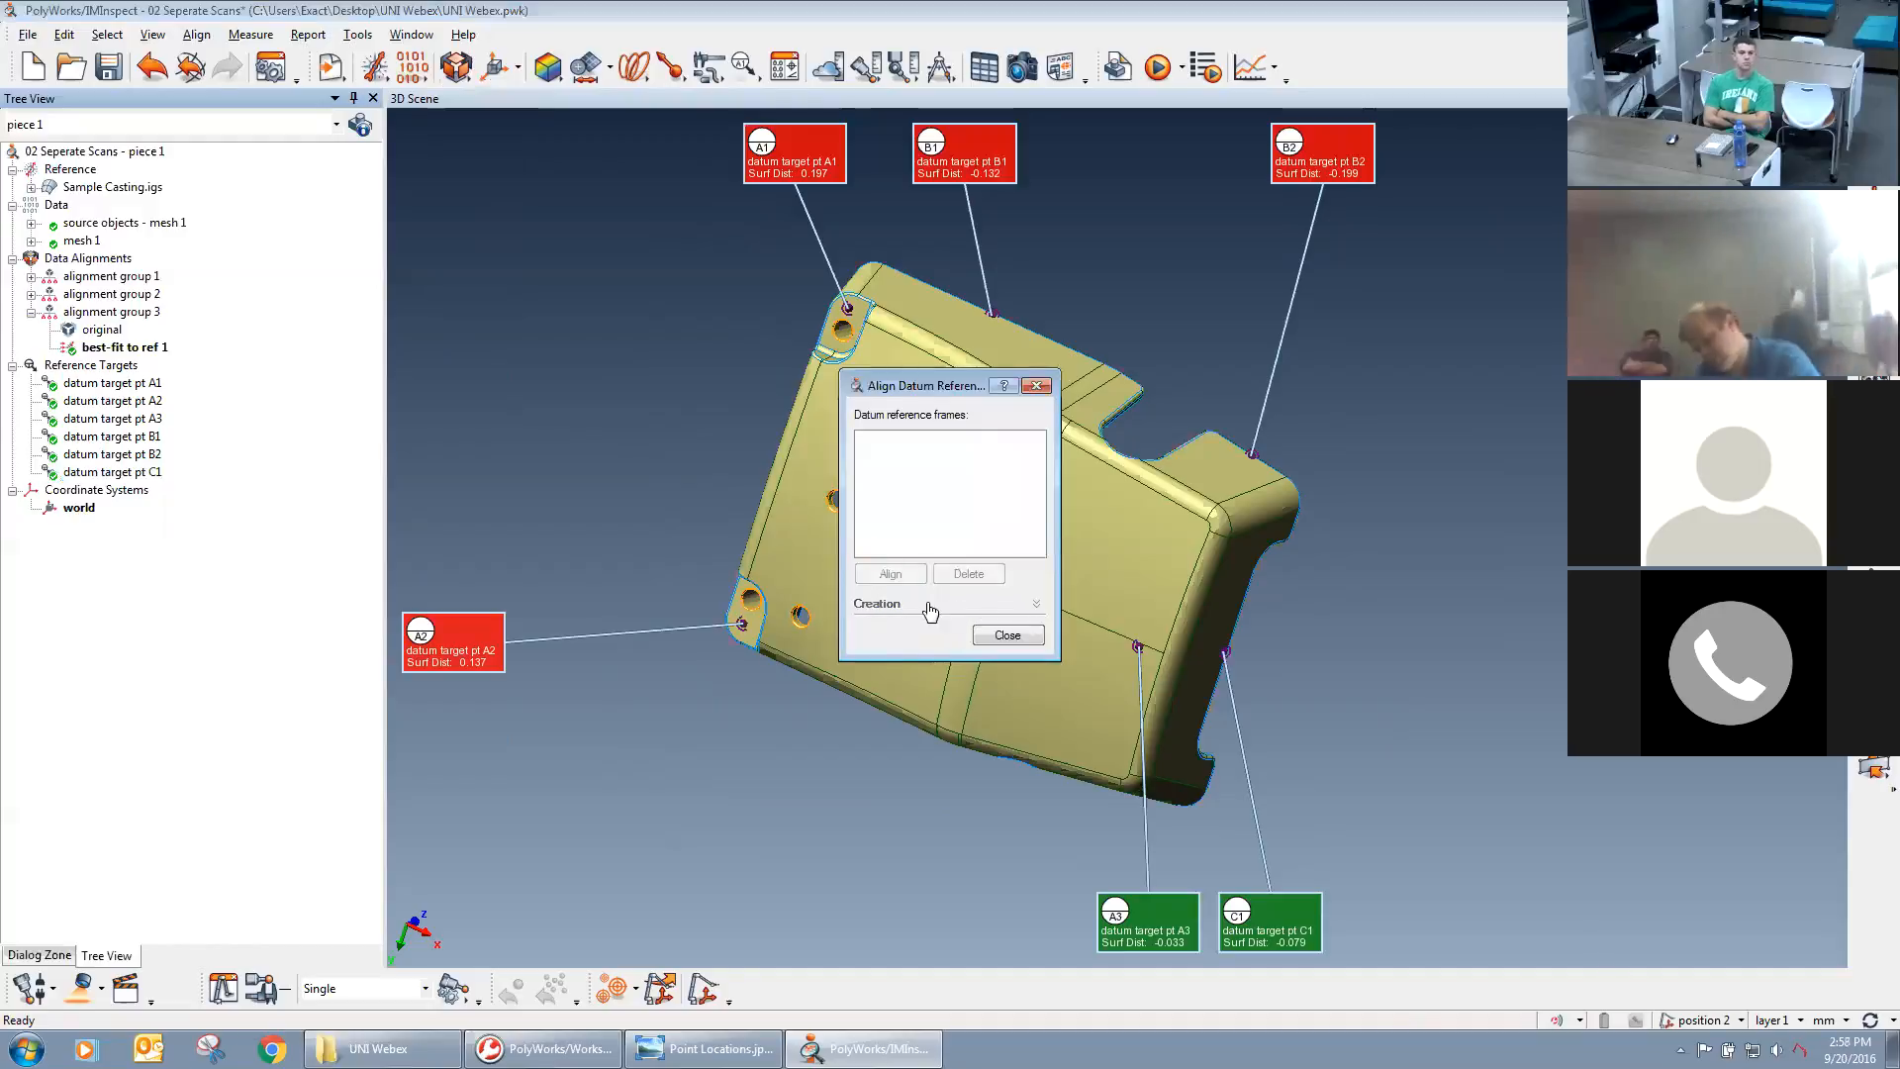
{"action": "left_click", "coordinate": [872, 608]}
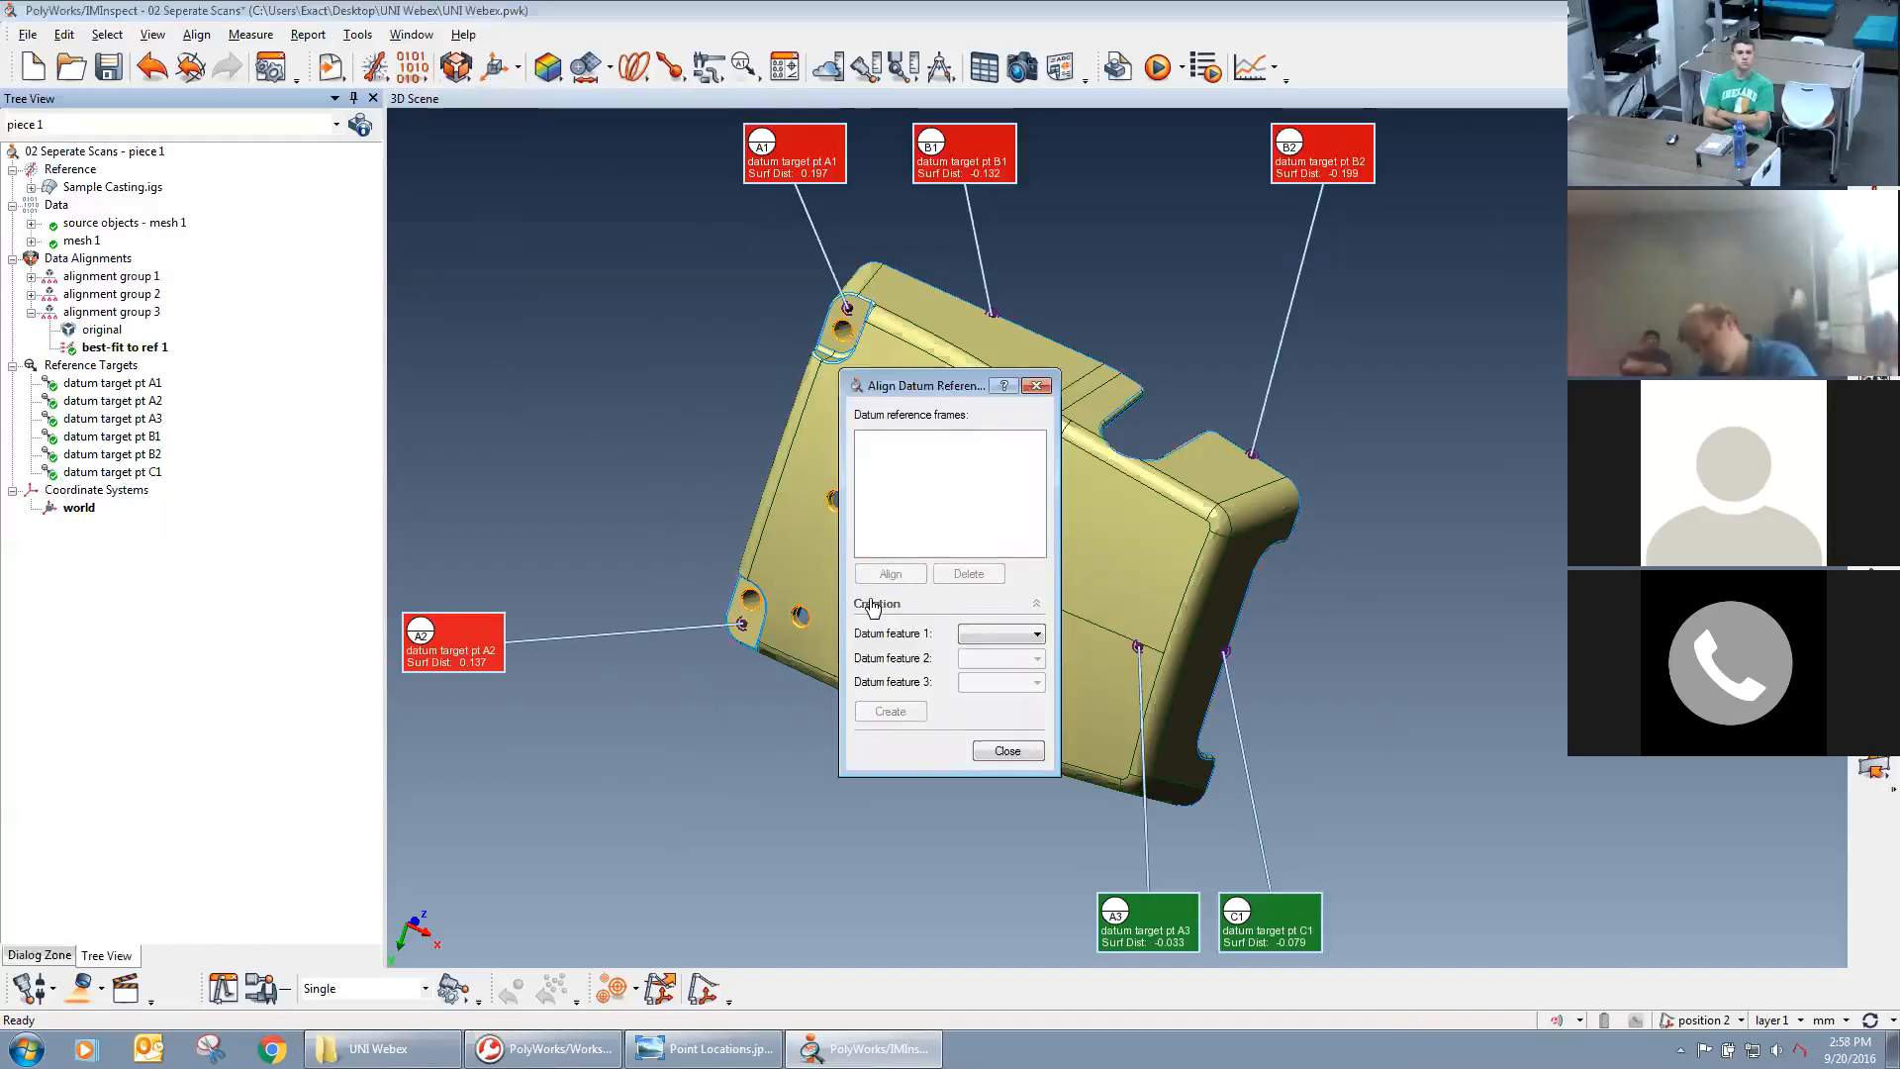
{"action": "left_click", "coordinate": [1002, 633]}
{"action": "left_click", "coordinate": [1000, 663]}
{"action": "left_click", "coordinate": [1005, 658]}
{"action": "left_click", "coordinate": [980, 690]}
{"action": "left_click", "coordinate": [1002, 682]}
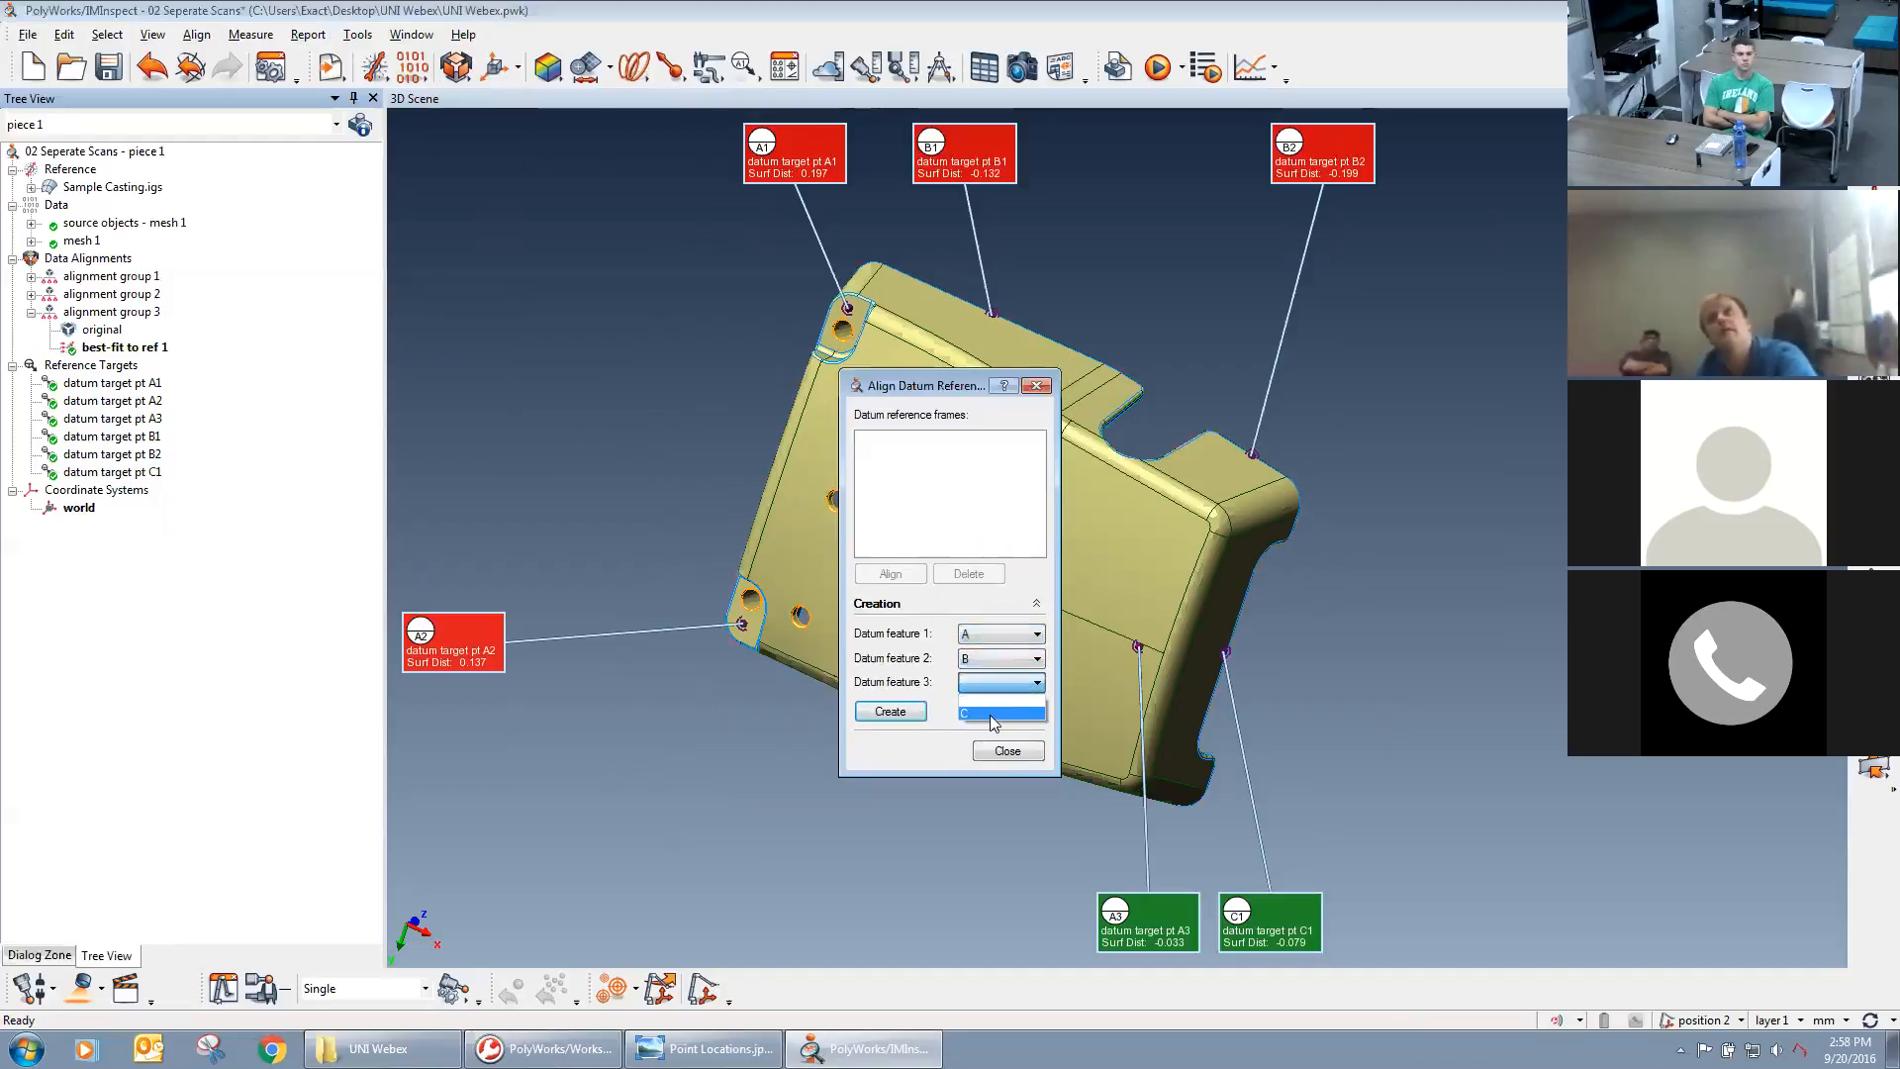
{"action": "left_click", "coordinate": [994, 714]}
{"action": "left_click", "coordinate": [890, 712]}
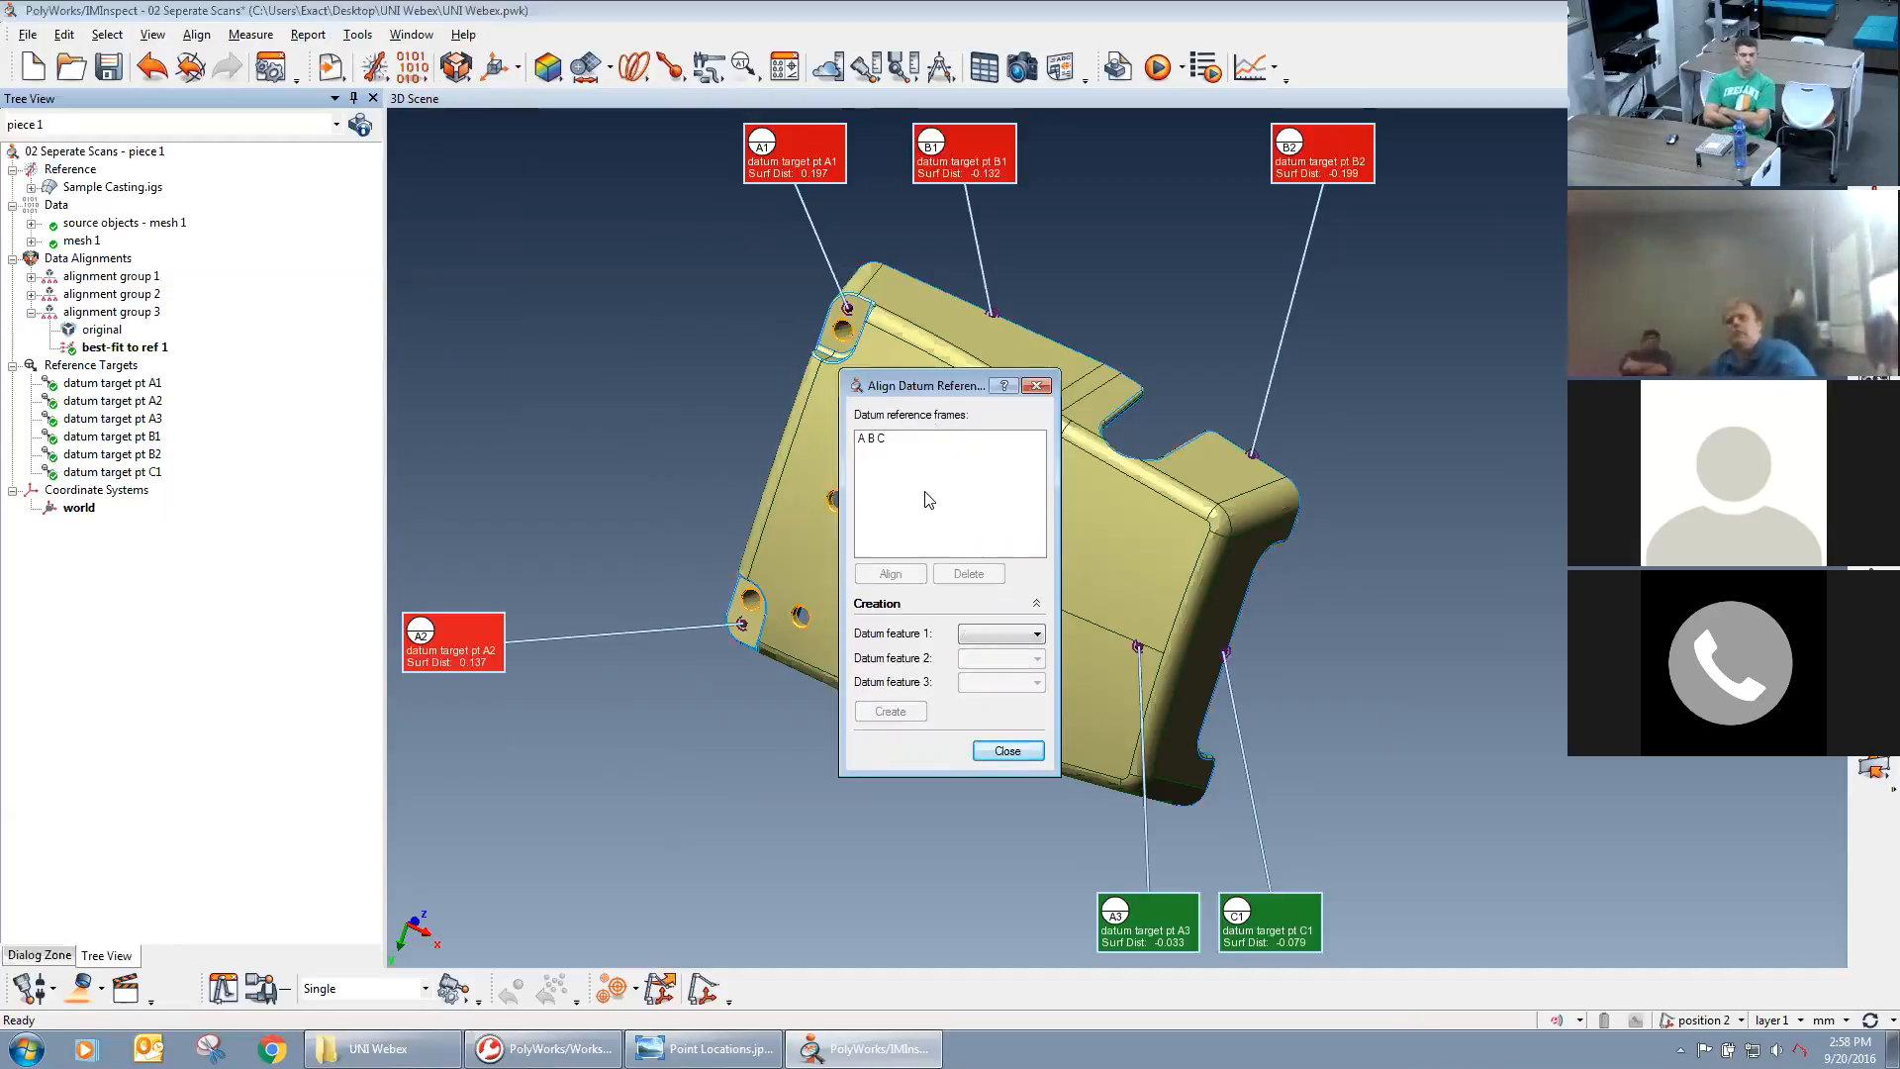
{"action": "left_click", "coordinate": [875, 438]}
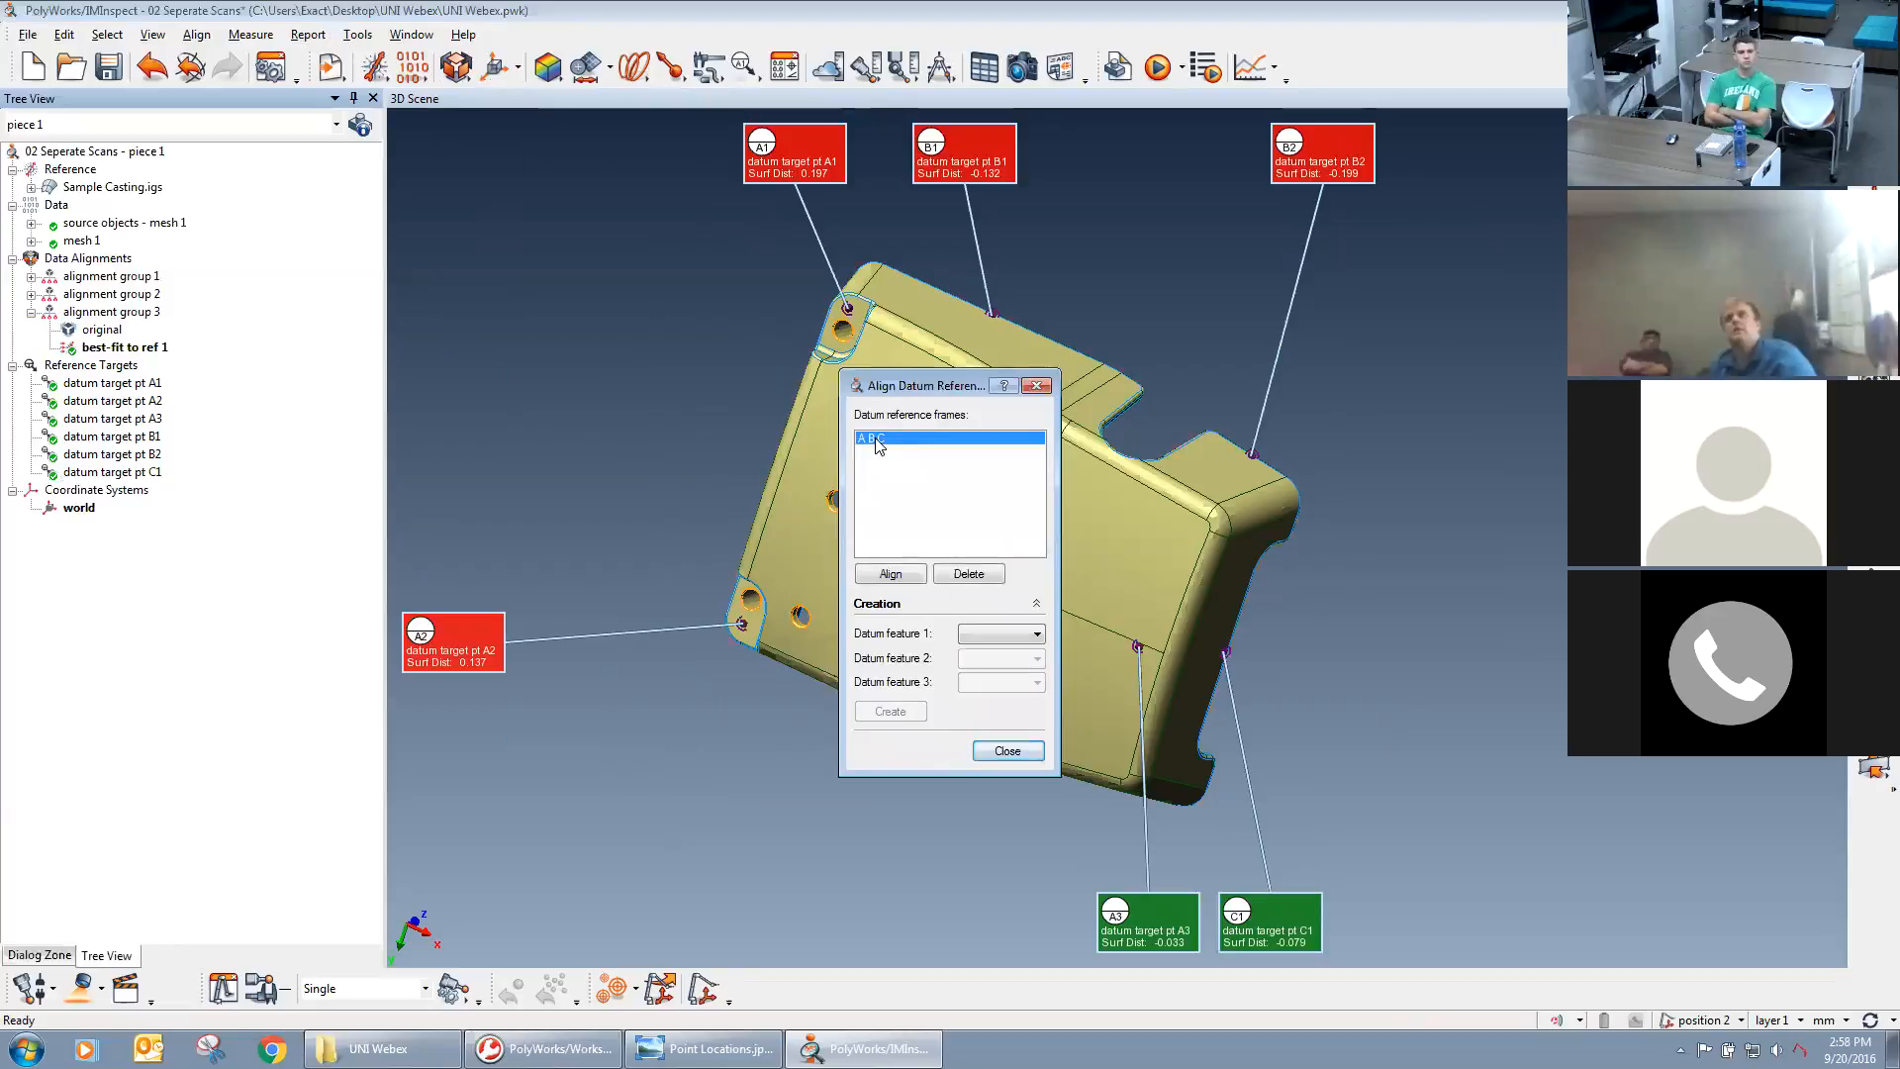
{"action": "left_click", "coordinate": [891, 573]}
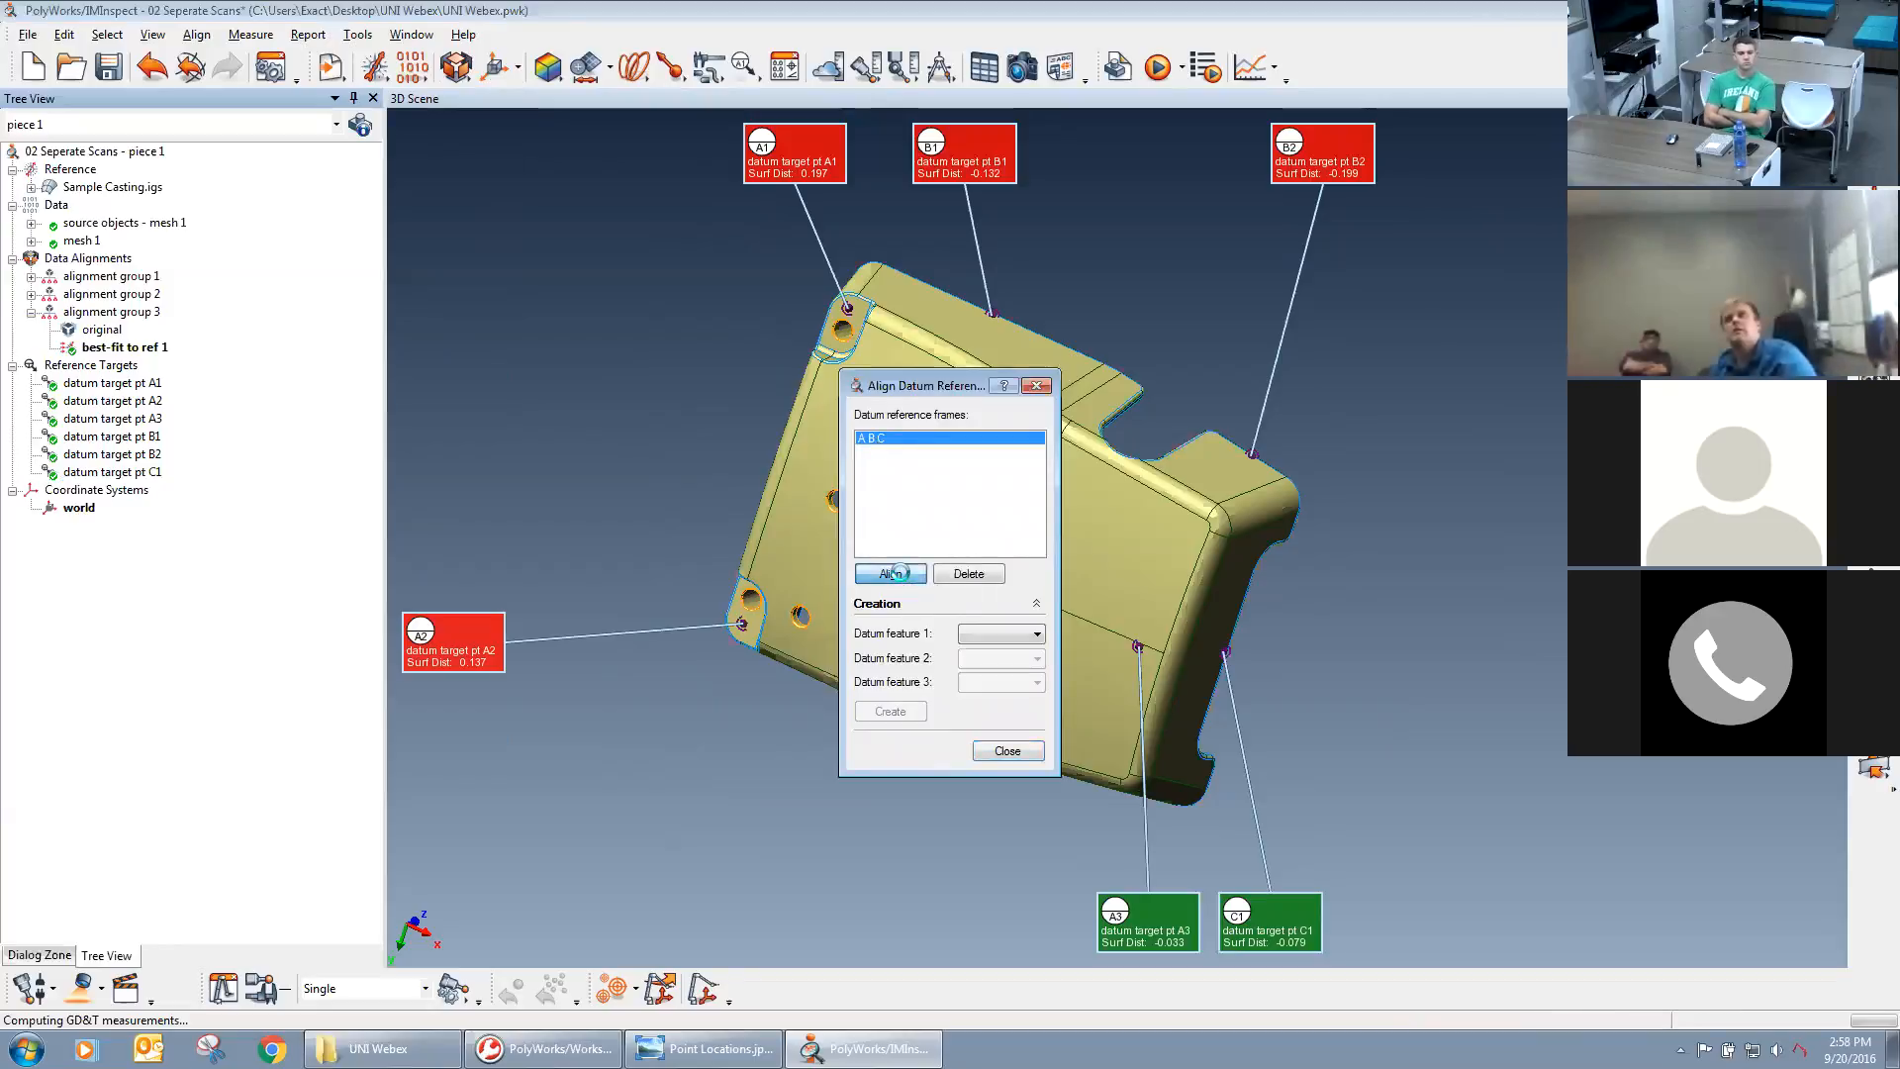
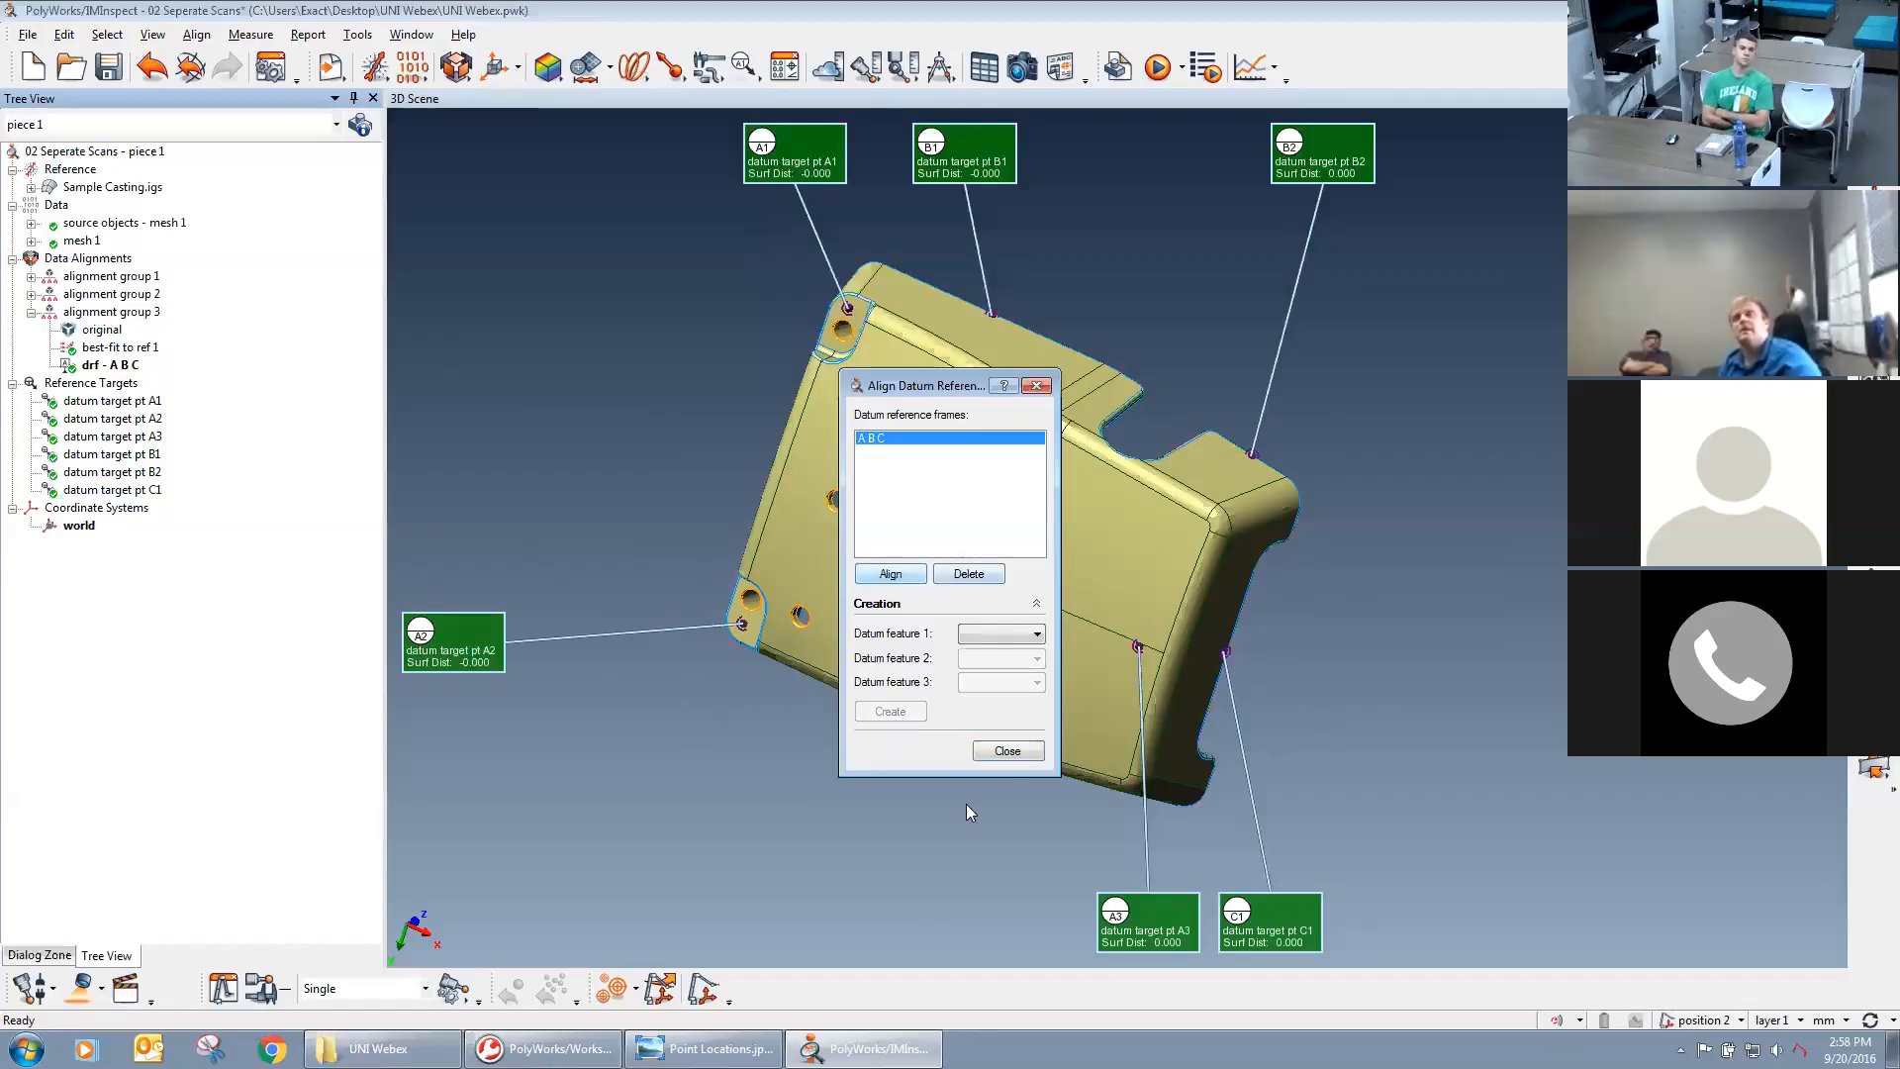
Finish the datum alignment, show mesh 1 over the CAD model, and examine how the aligned scan fits the reference surfaces.
{"action": "left_click", "coordinate": [1006, 752]}
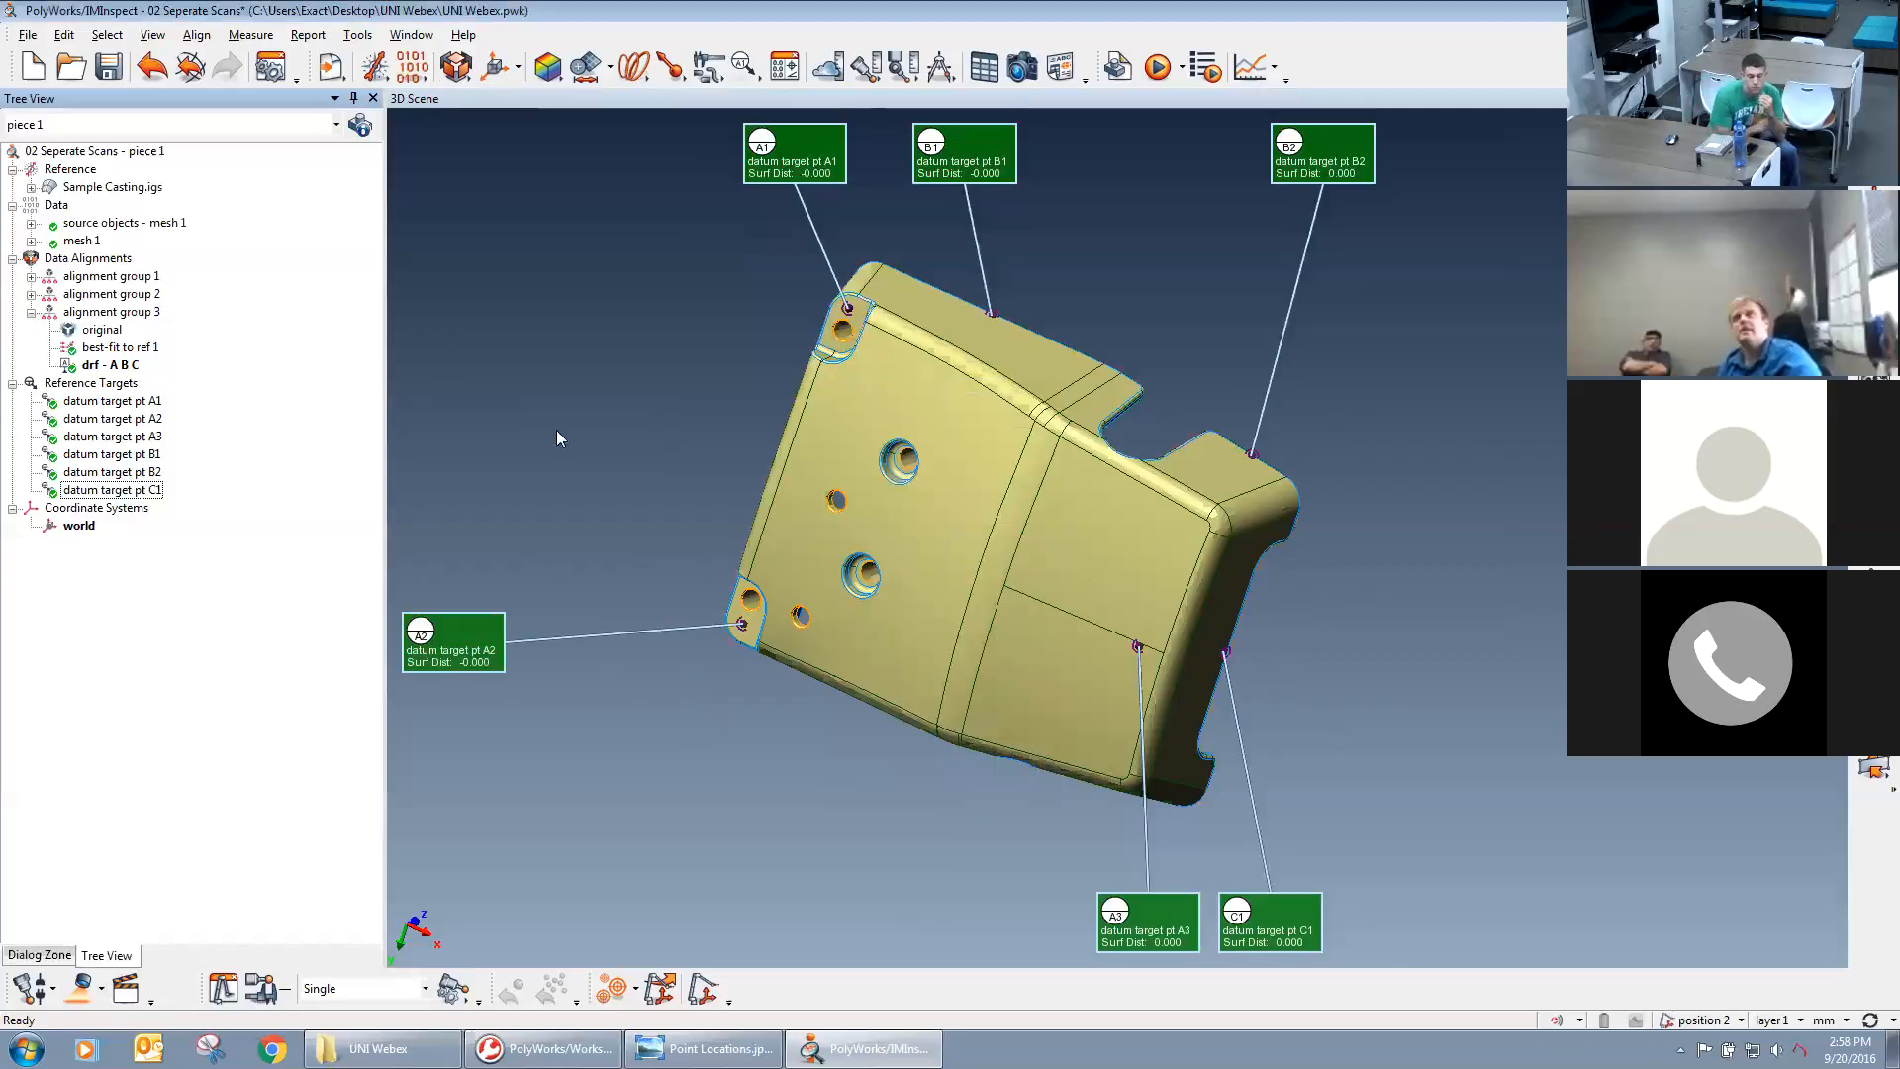
{"action": "middle_click", "coordinate": [81, 240]}
{"action": "mouse_move", "coordinate": [1002, 501]}
{"action": "left_mouse_down"}
{"action": "mouse_move", "coordinate": [1009, 484]}
{"action": "mouse_move", "coordinate": [997, 563]}
{"action": "mouse_move", "coordinate": [998, 522]}
{"action": "left_mouse_up"}
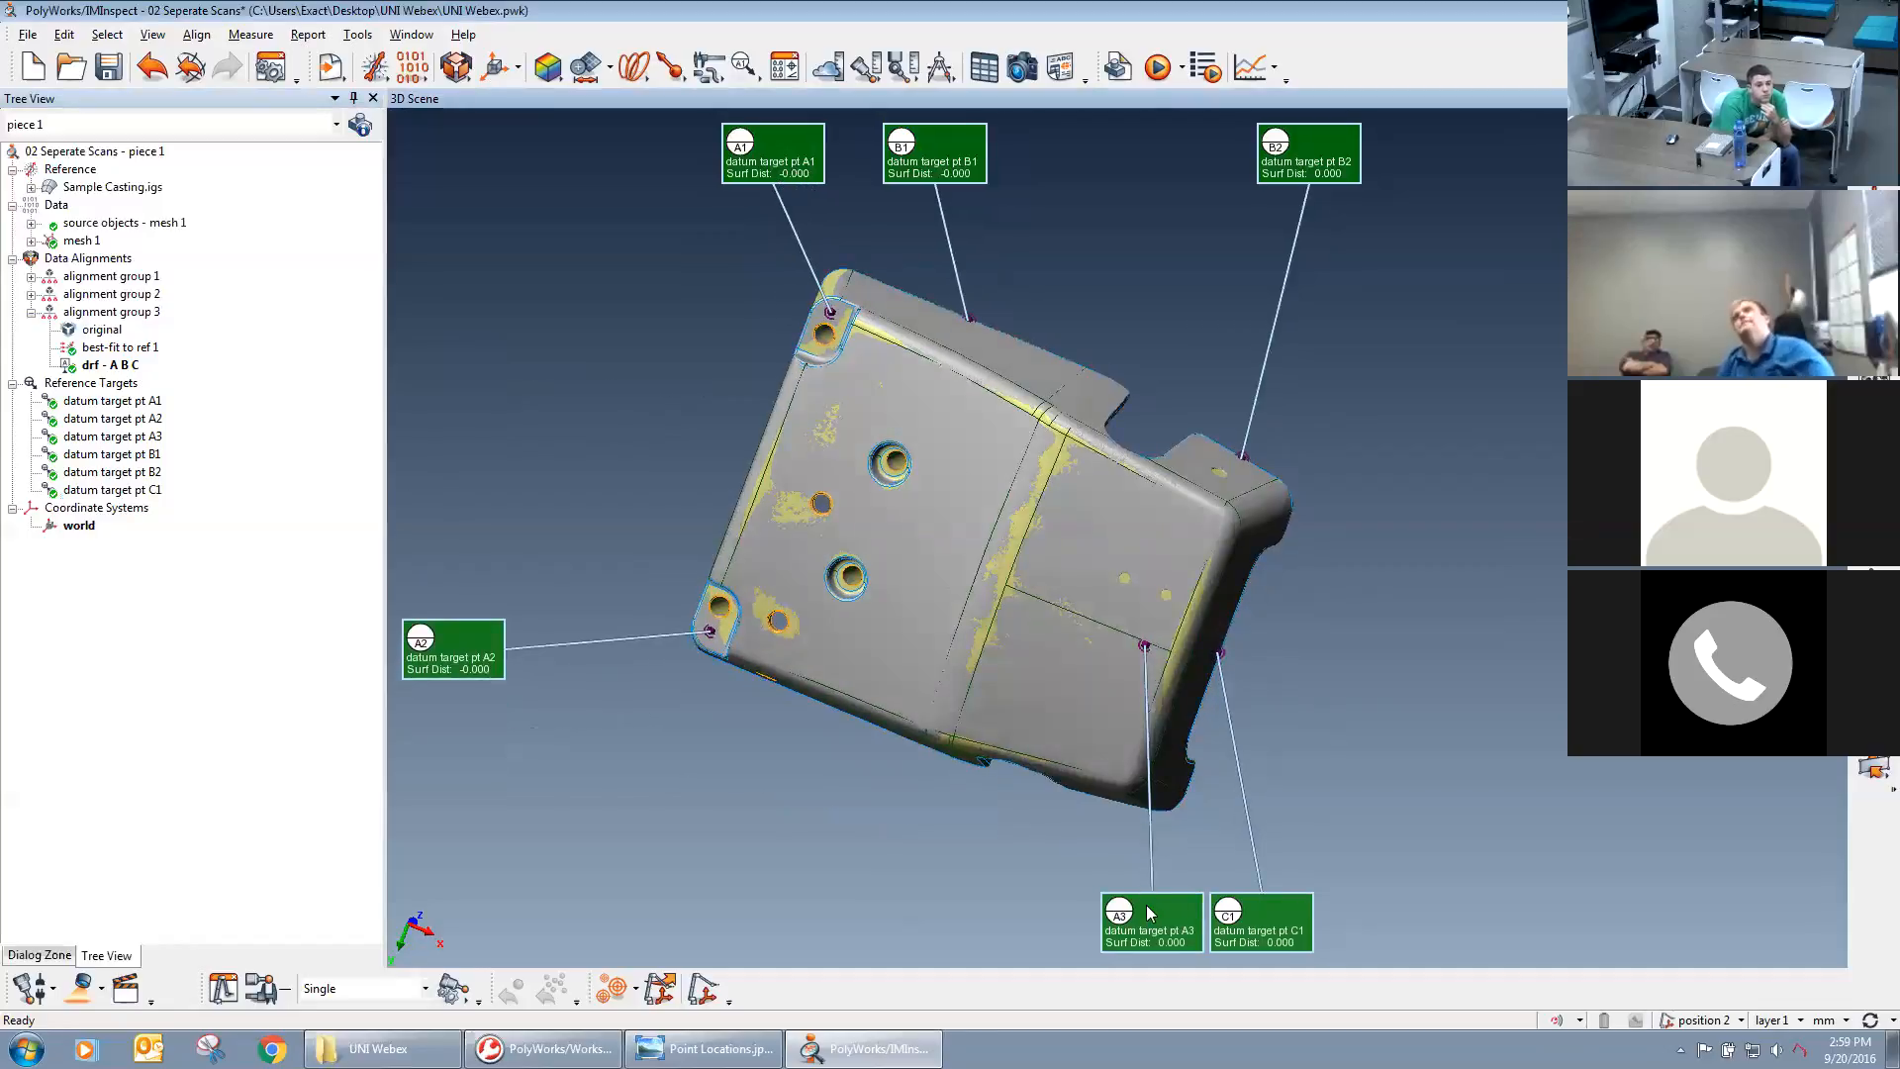
{"action": "mouse_move", "coordinate": [950, 533]}
{"action": "left_mouse_down"}
{"action": "mouse_move", "coordinate": [1016, 513]}
{"action": "mouse_move", "coordinate": [1040, 558]}
{"action": "mouse_move", "coordinate": [1054, 537]}
{"action": "mouse_move", "coordinate": [1053, 578]}
{"action": "mouse_move", "coordinate": [1051, 558]}
{"action": "mouse_move", "coordinate": [1027, 580]}
{"action": "mouse_move", "coordinate": [948, 373]}
{"action": "mouse_move", "coordinate": [1299, 461]}
{"action": "mouse_move", "coordinate": [1421, 643]}
{"action": "left_mouse_up"}
{"action": "left_click_drag", "start_coordinate": [1214, 611], "coordinate": [1162, 545]}
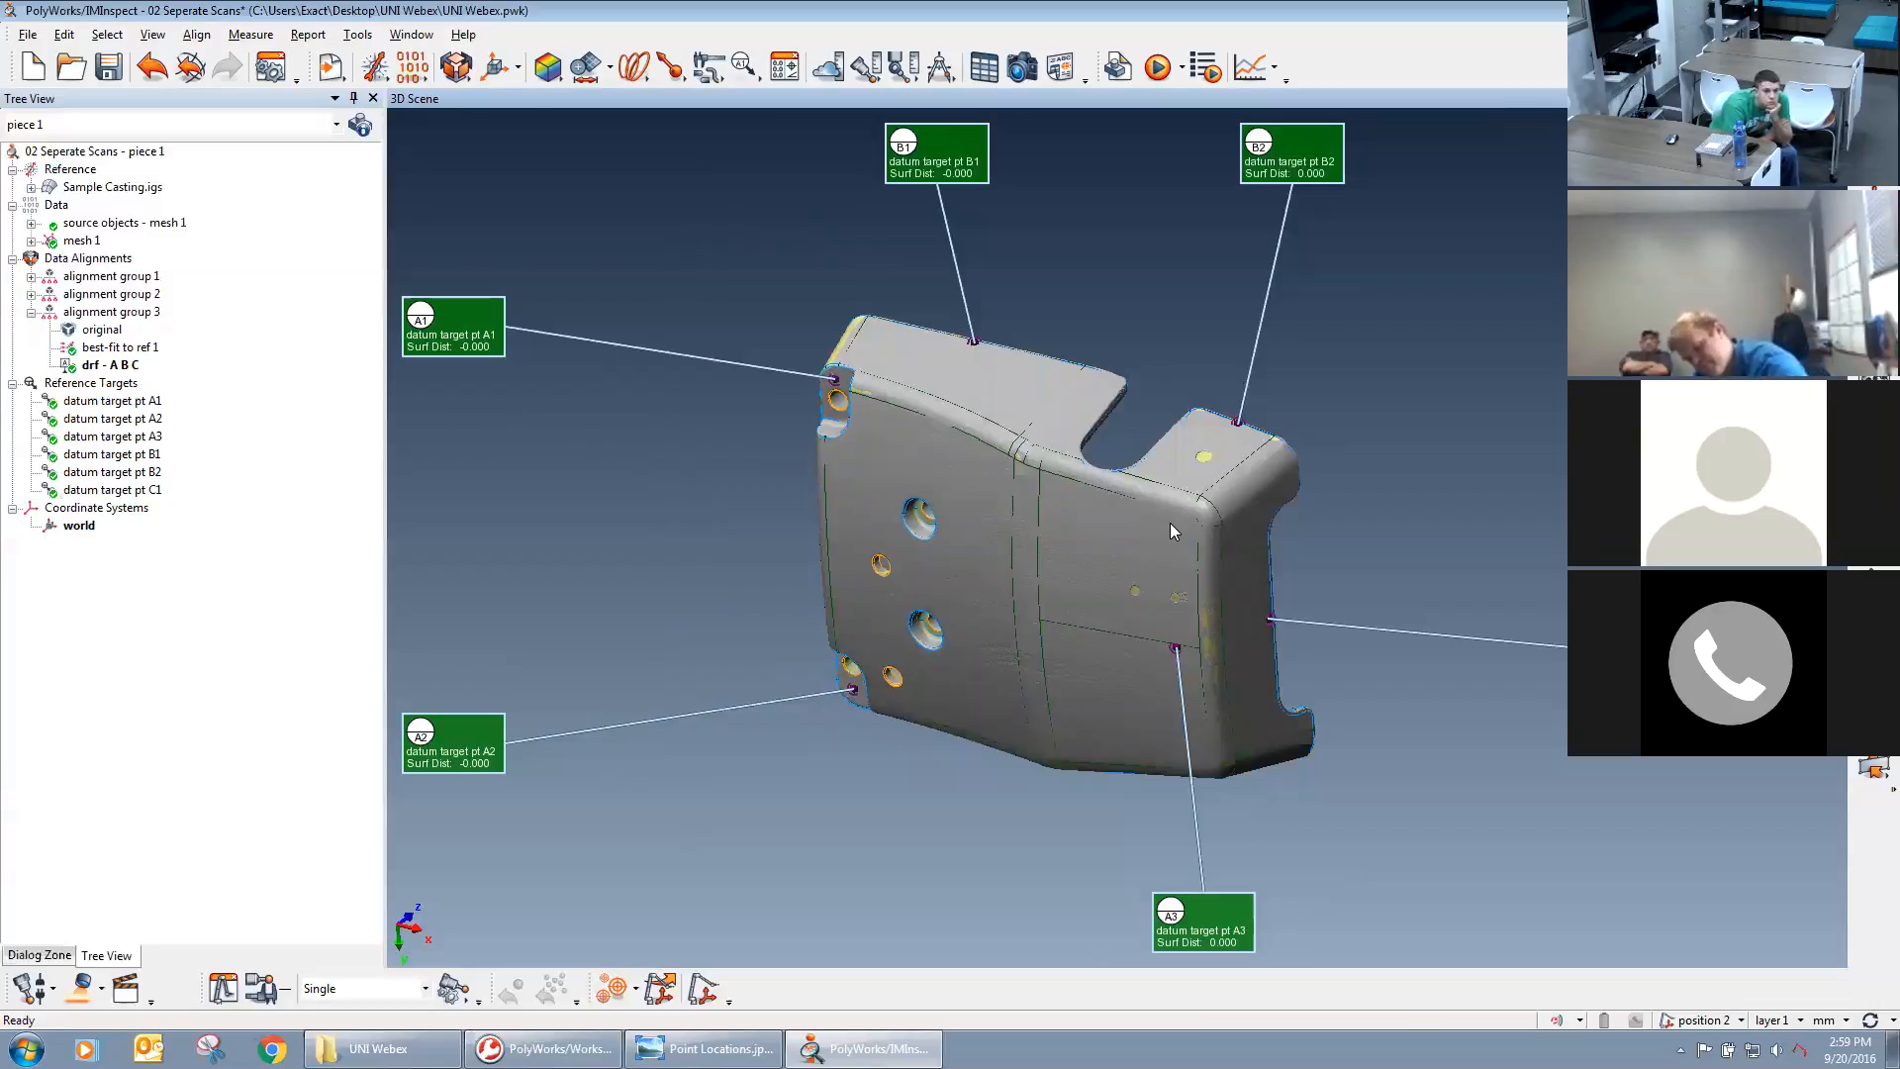
{"action": "middle_click_drag", "start_coordinate": [1156, 586], "coordinate": [1162, 584]}
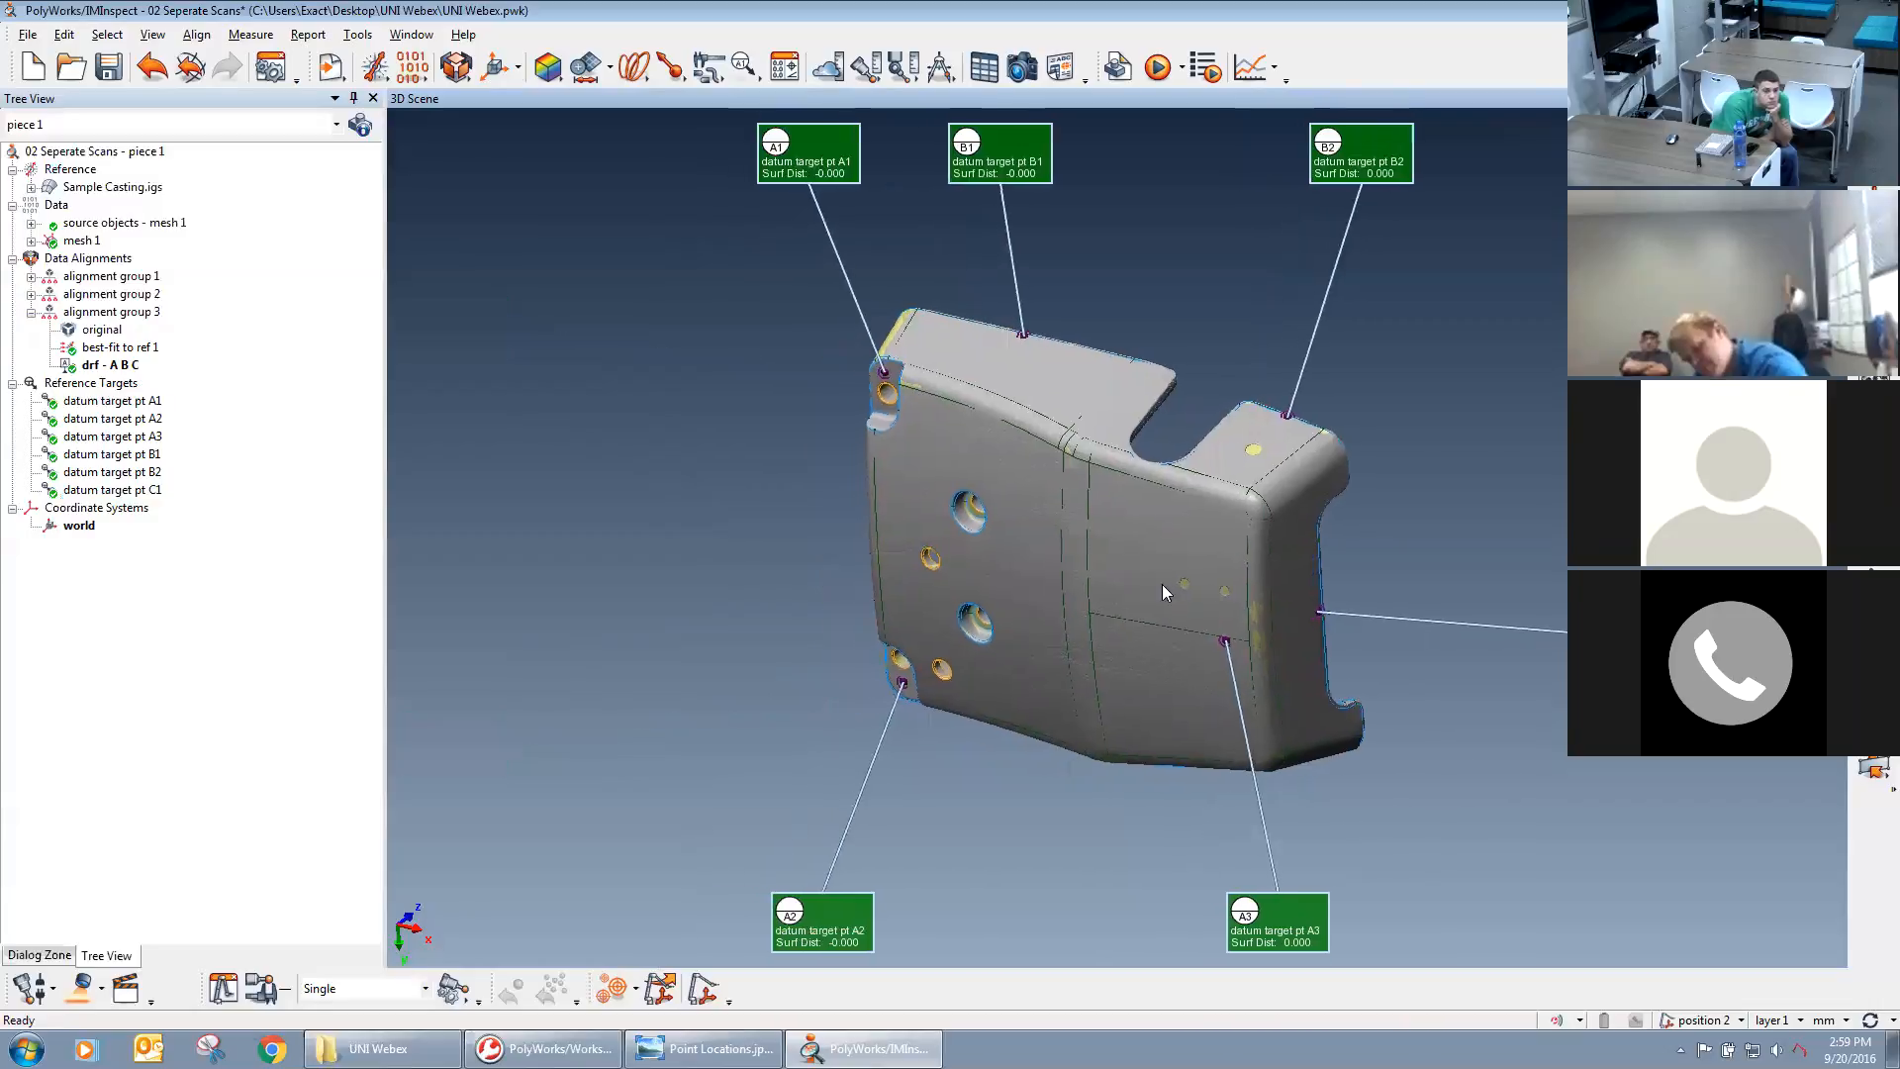
{"action": "left_click_drag", "start_coordinate": [1126, 535], "coordinate": [996, 554]}
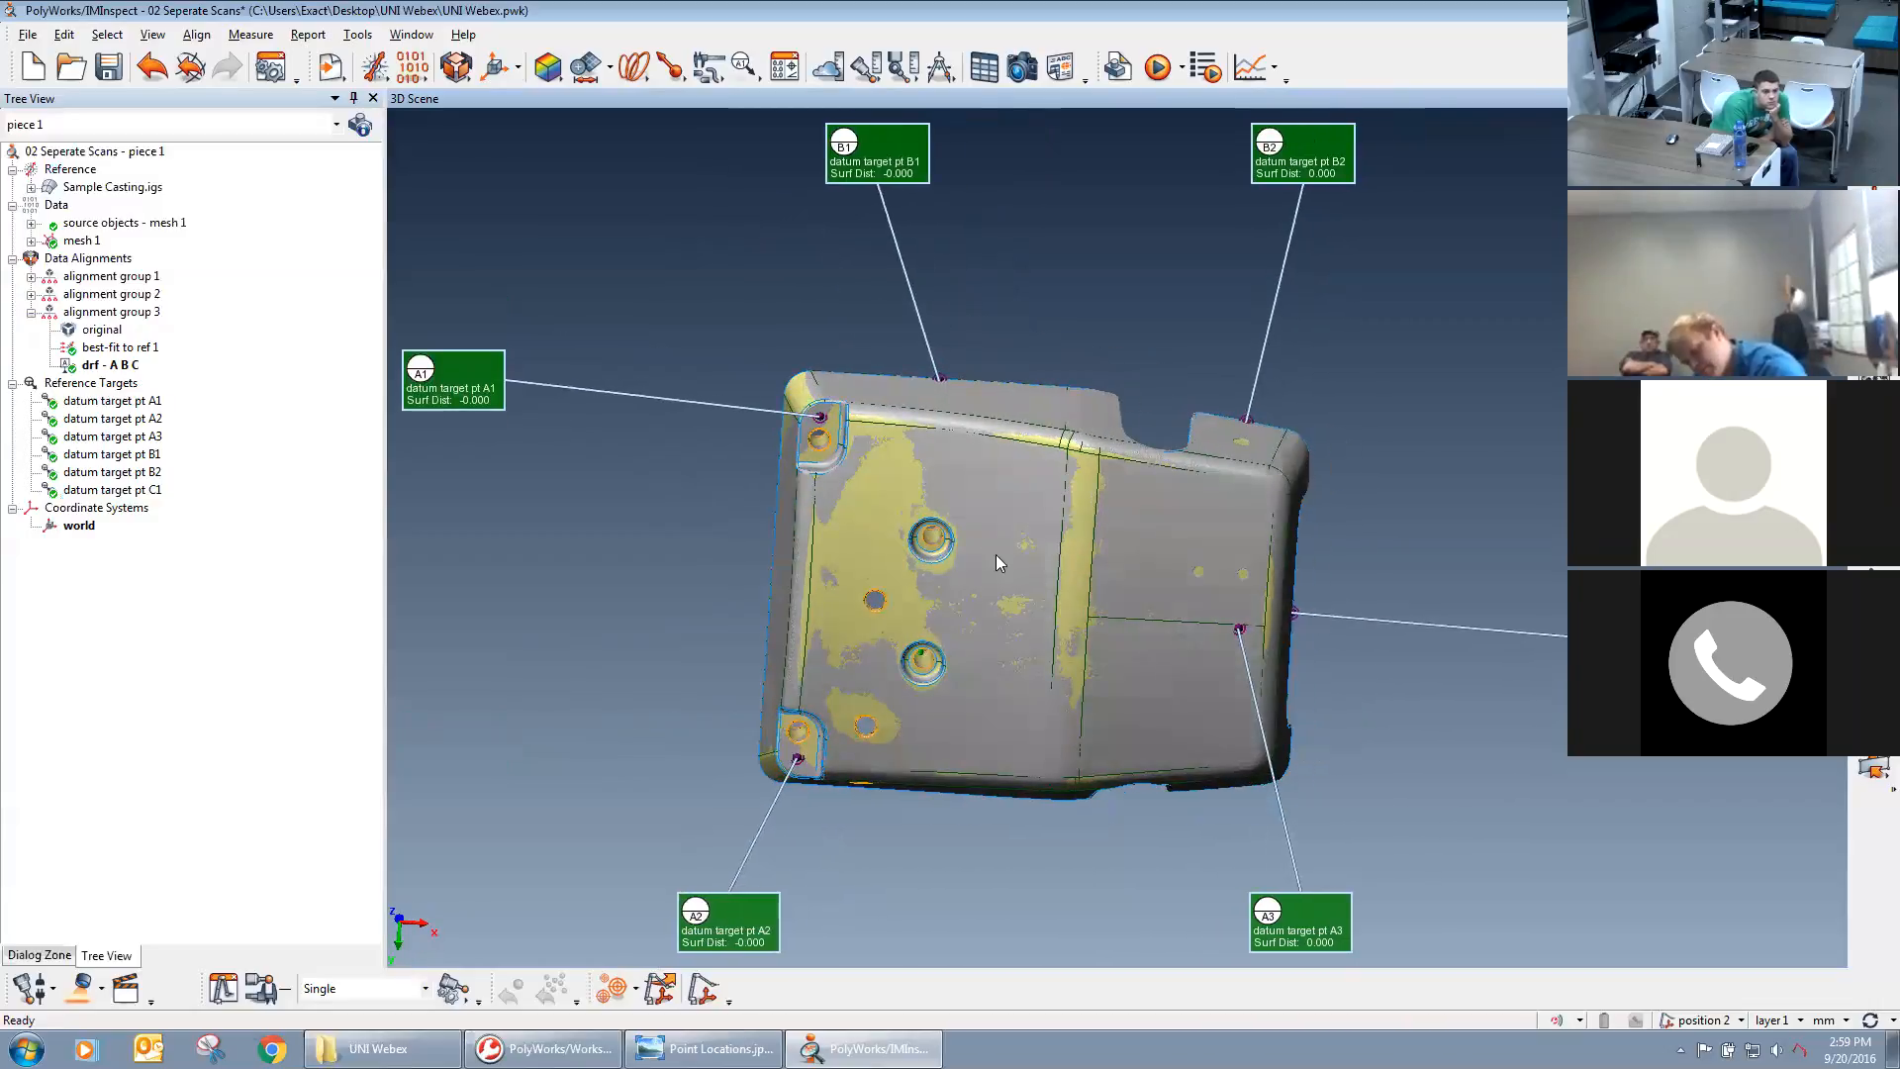
{"action": "middle_click_drag", "start_coordinate": [1105, 531], "coordinate": [1176, 483]}
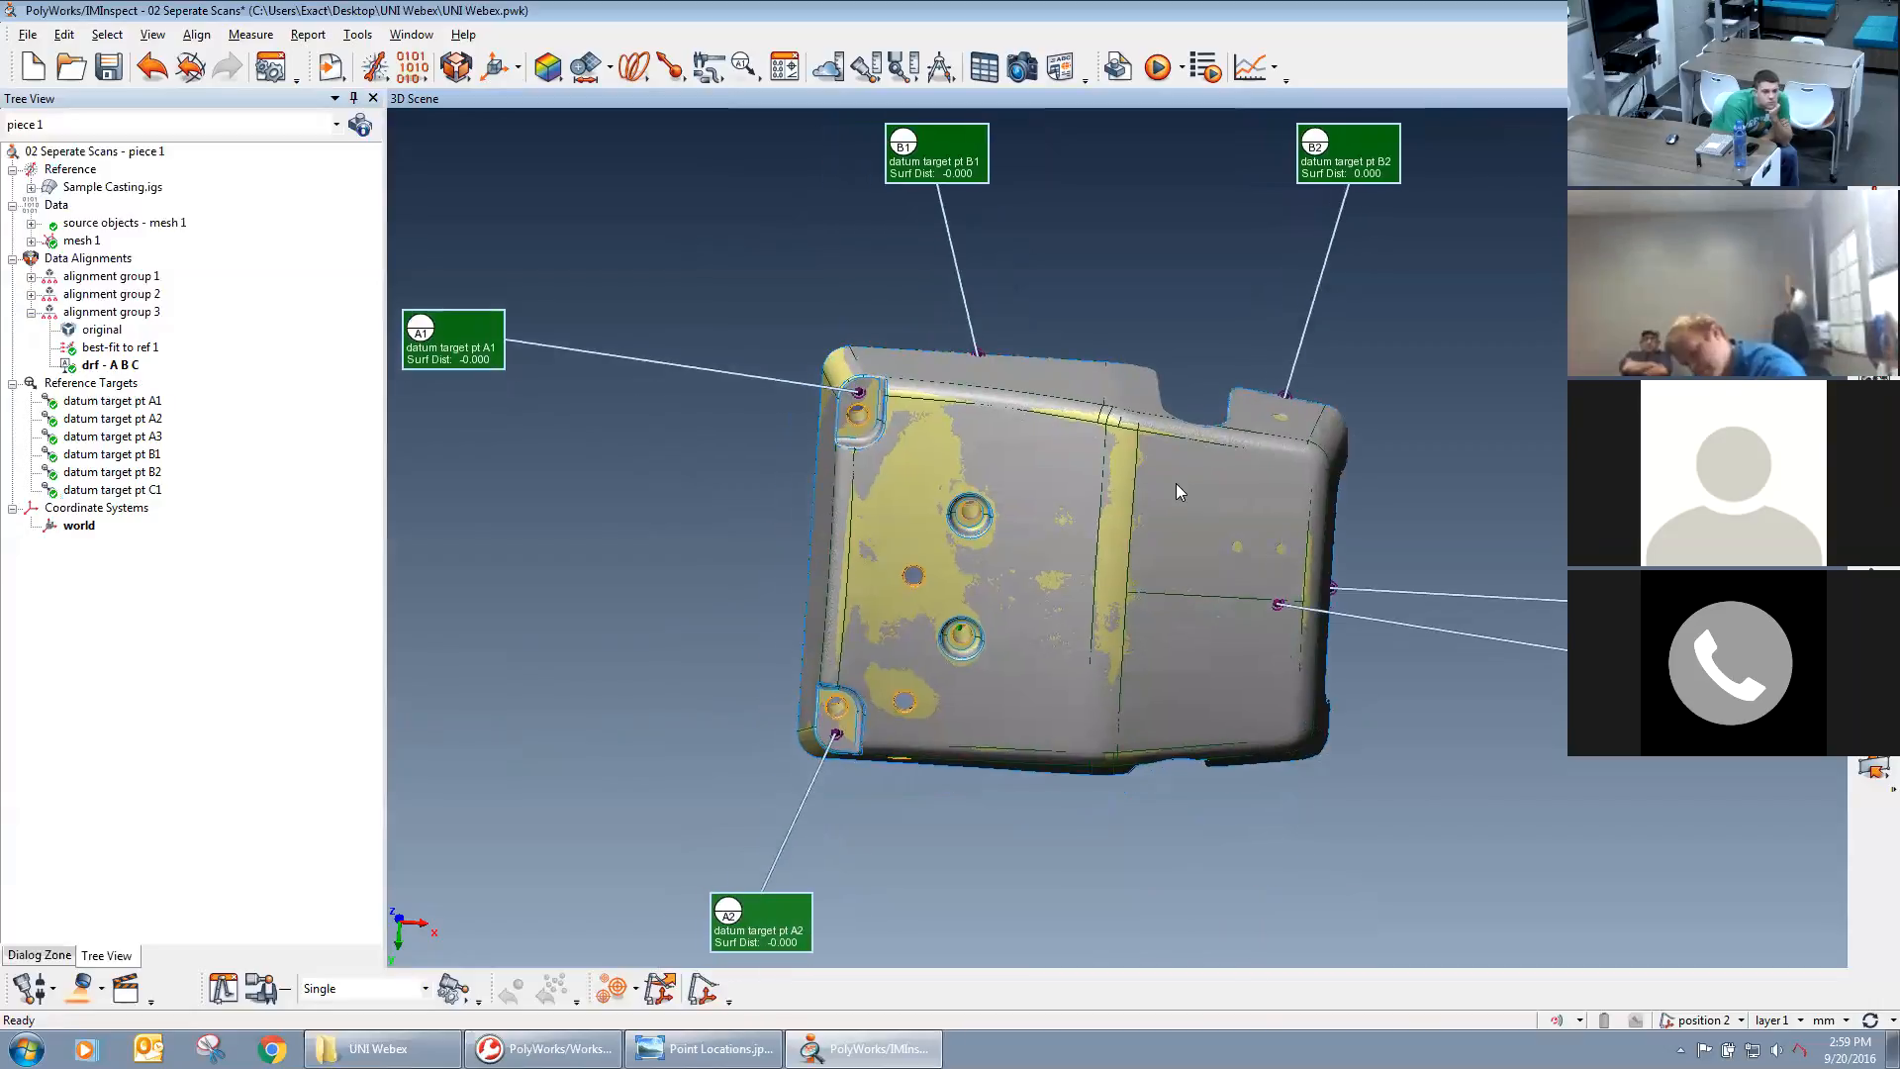
{"action": "left_click_drag", "start_coordinate": [1097, 453], "coordinate": [1144, 364]}
{"action": "right_click_drag", "start_coordinate": [1160, 622], "coordinate": [1167, 513]}
{"action": "middle_click_drag", "start_coordinate": [1167, 514], "coordinate": [1150, 528]}
{"action": "mouse_move", "coordinate": [1183, 598]}
{"action": "right_mouse_down"}
{"action": "mouse_move", "coordinate": [1175, 552]}
{"action": "mouse_move", "coordinate": [1158, 578]}
{"action": "right_mouse_up"}
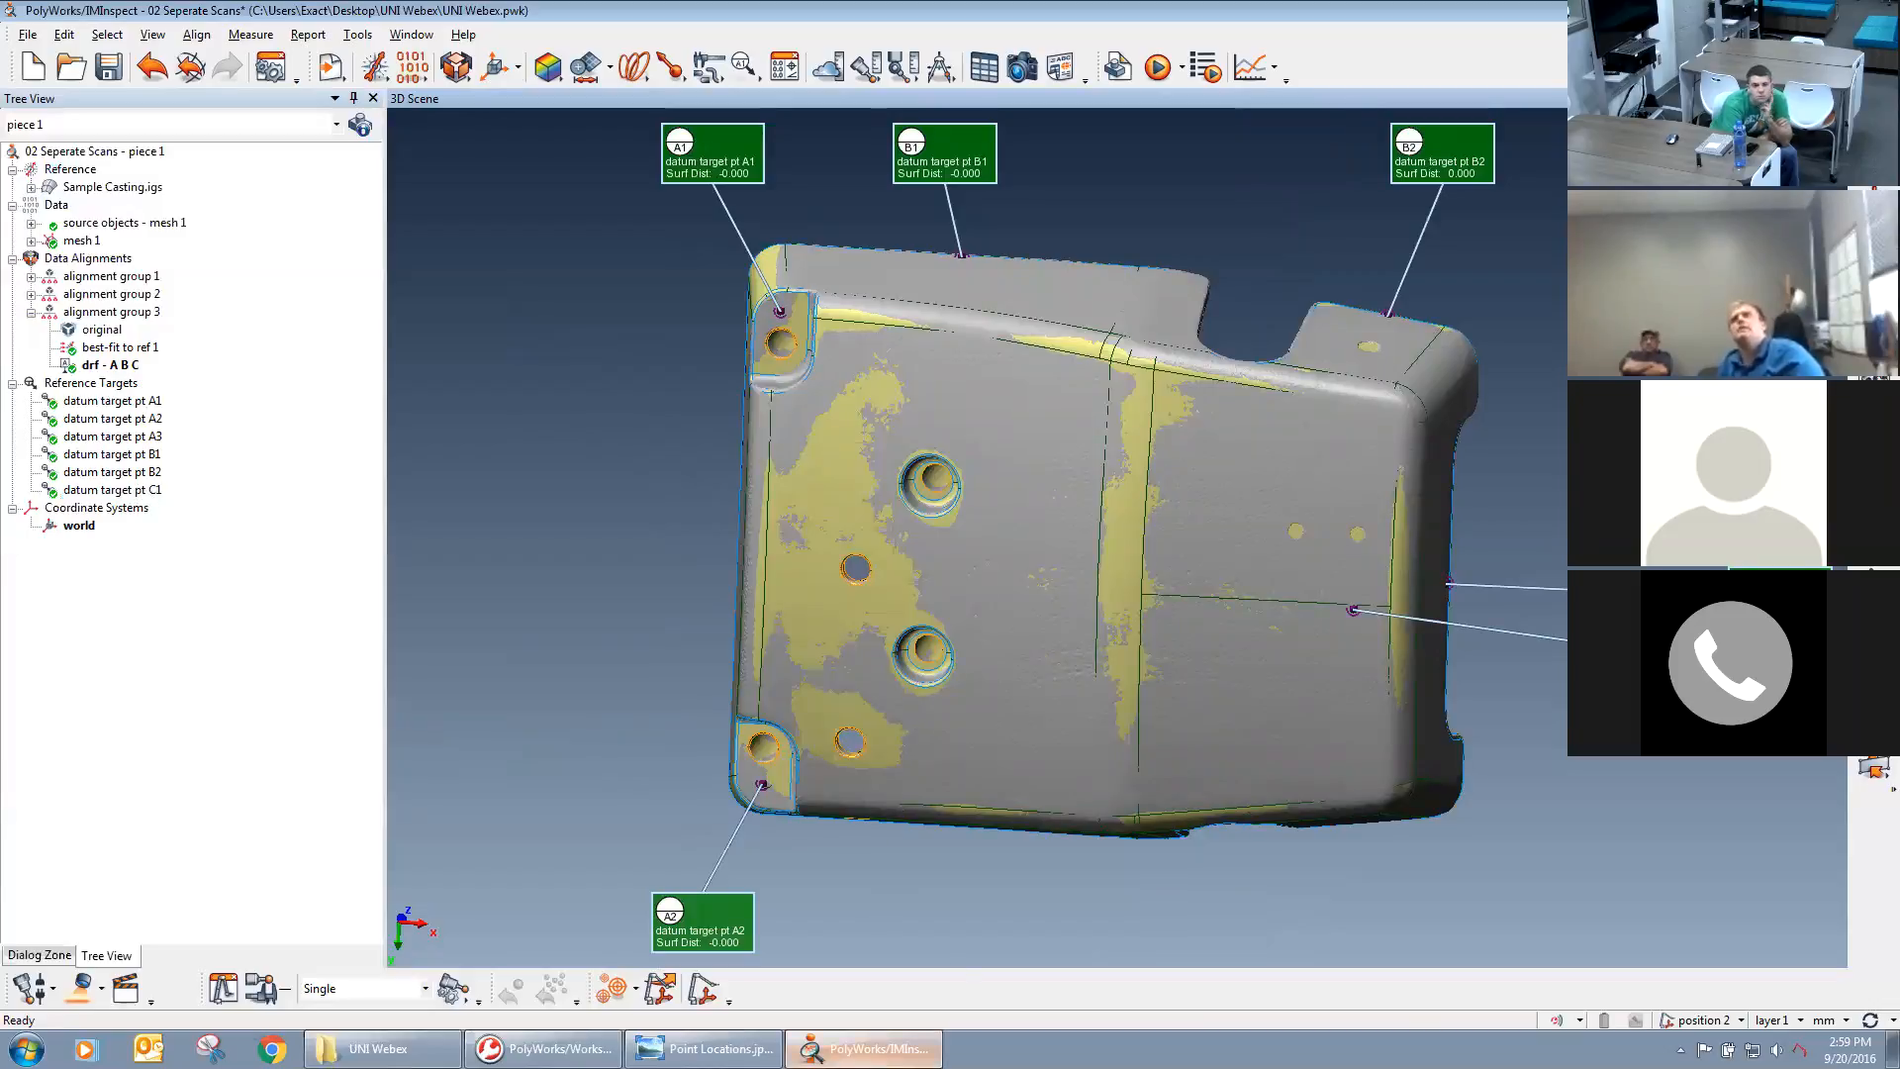
Close the separate-scans project with its changes saved, and open the project 03b Complete Mesh - Mix Datums.
{"action": "left_click", "coordinate": [1879, 10]}
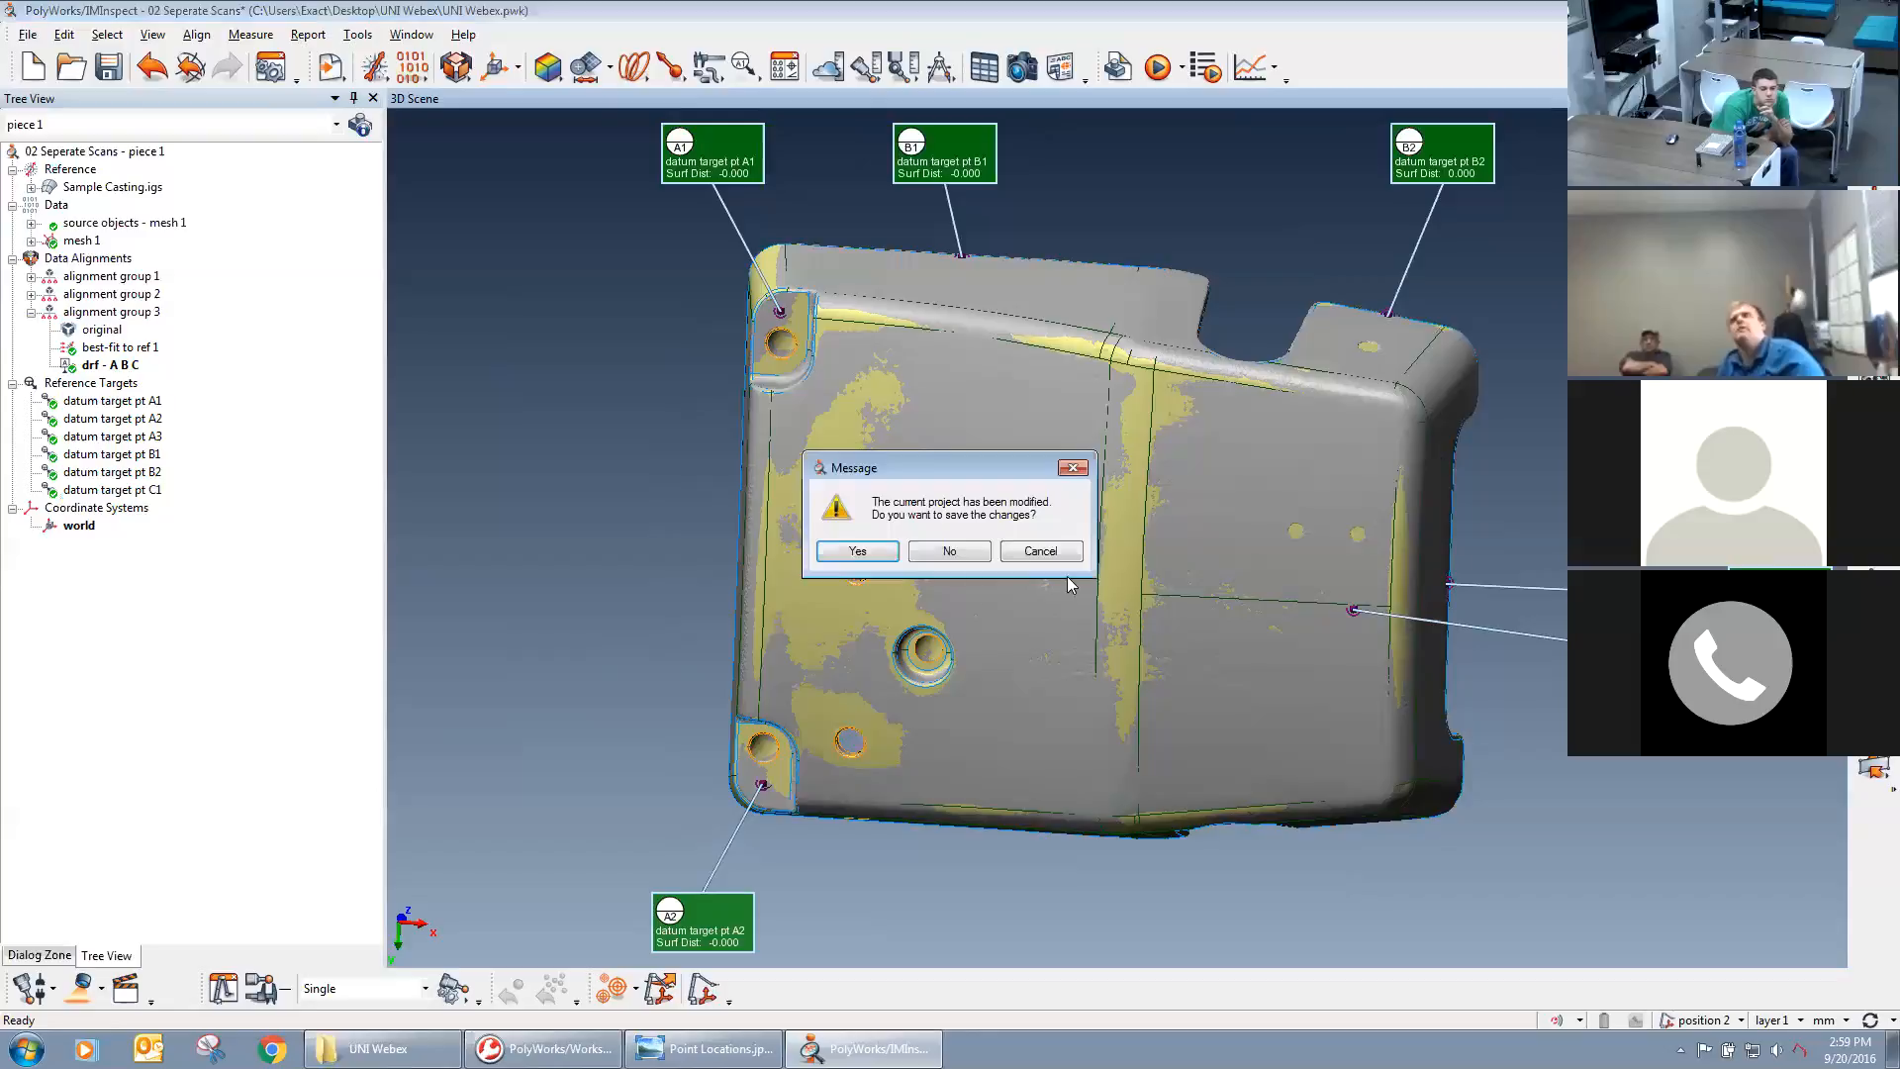
{"action": "left_click", "coordinate": [871, 550]}
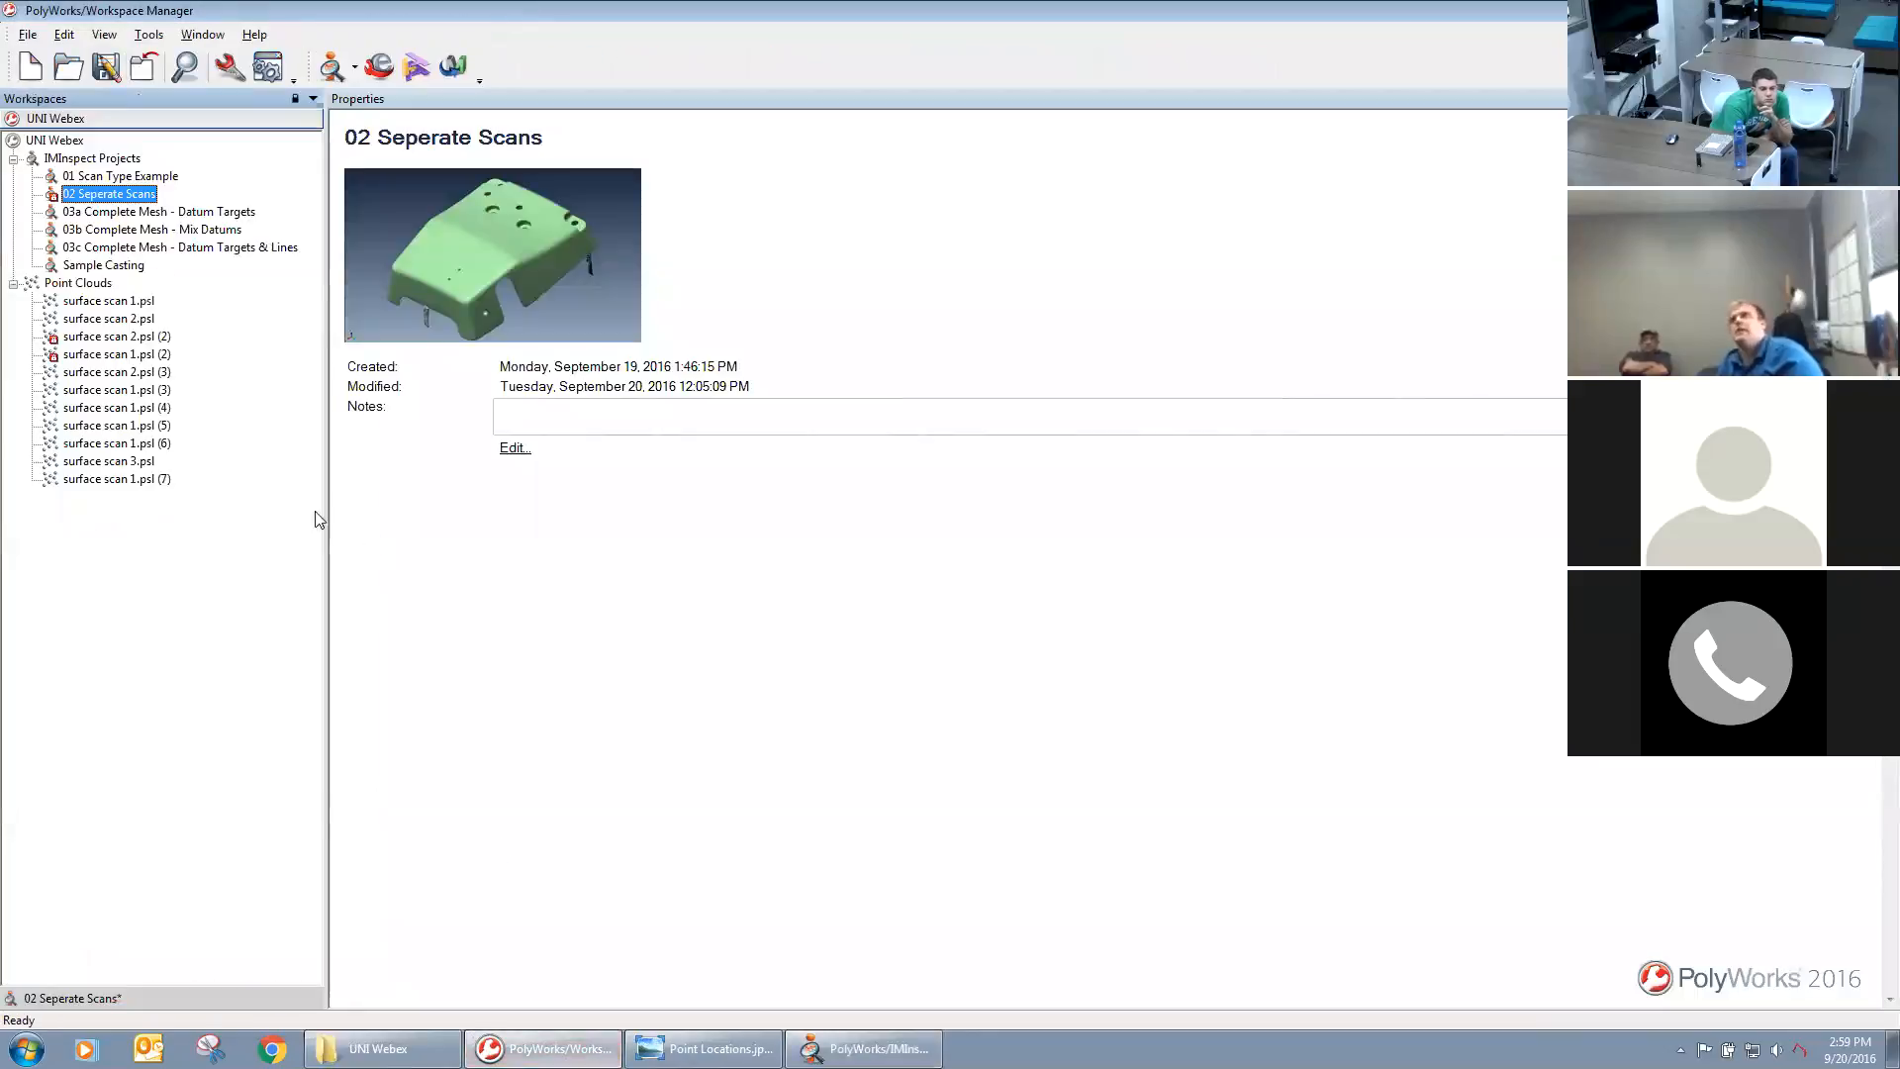
{"action": "left_click", "coordinate": [138, 212]}
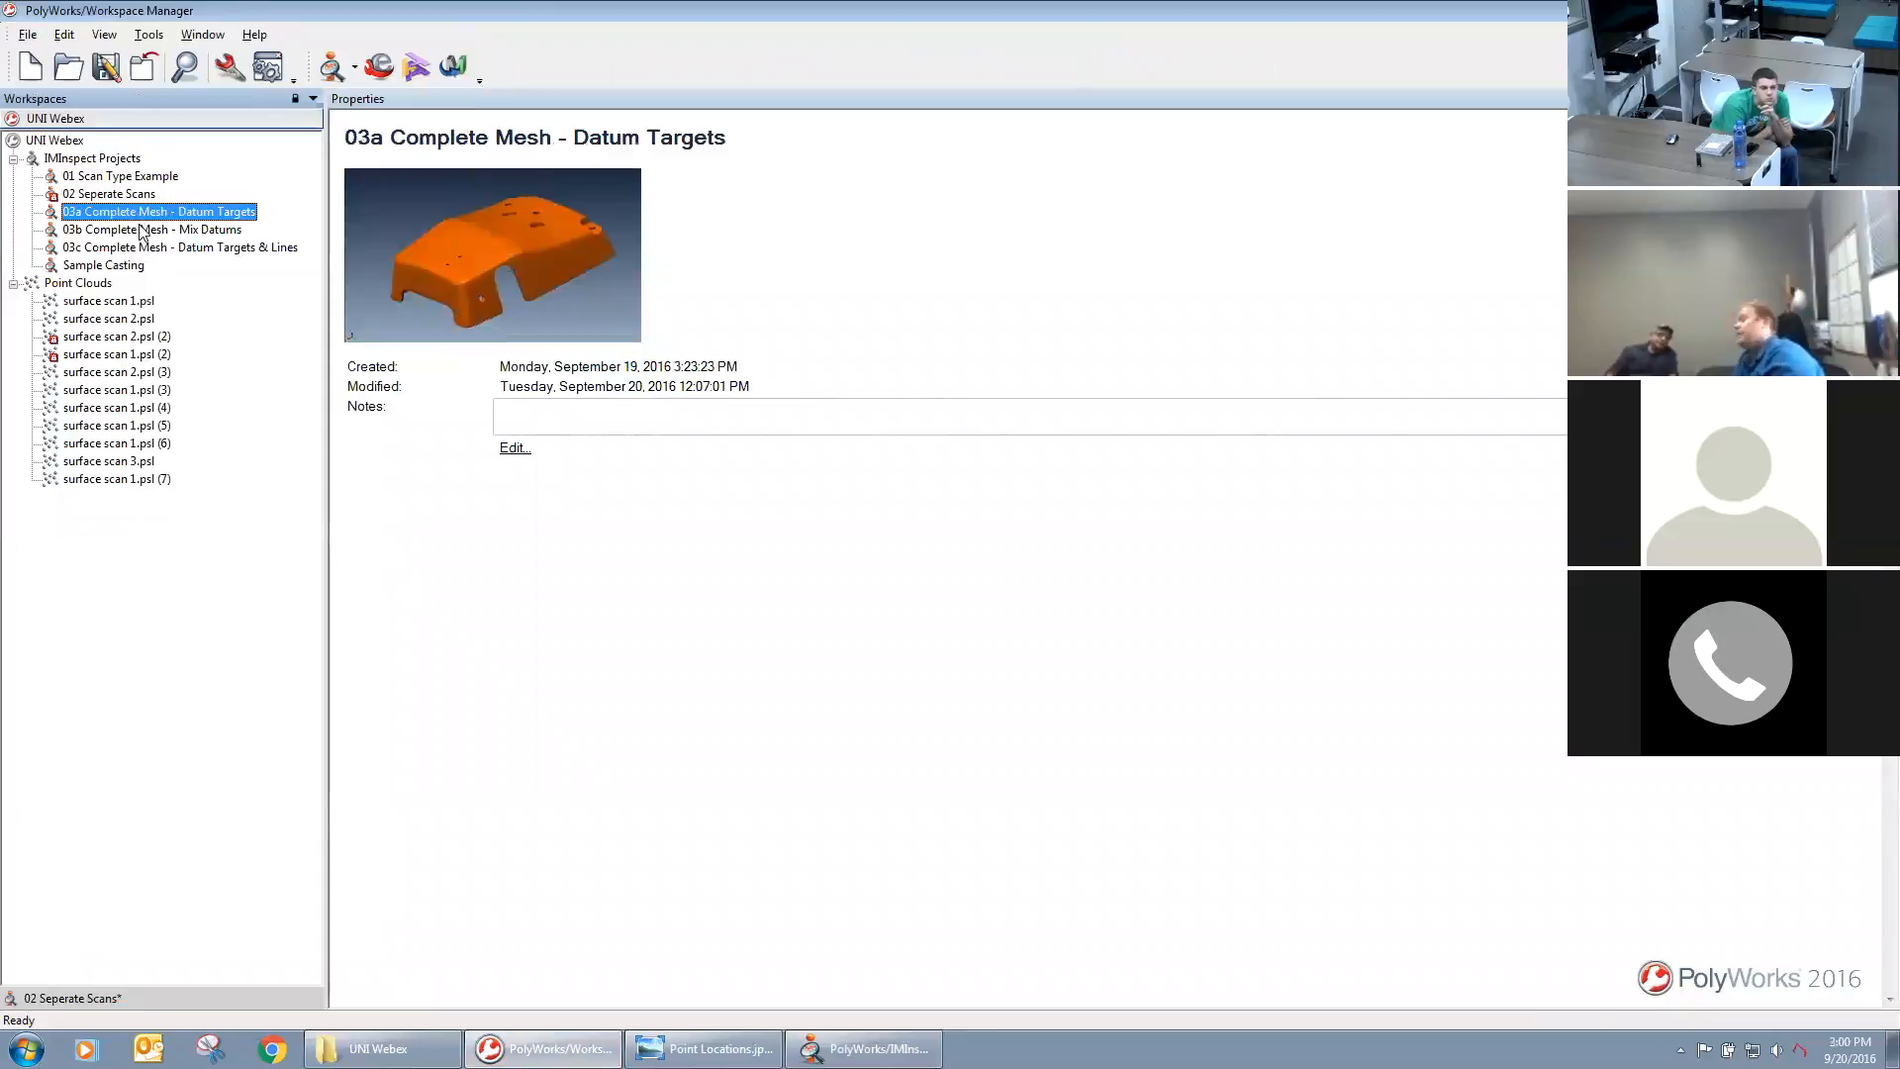
{"action": "left_click", "coordinate": [136, 229]}
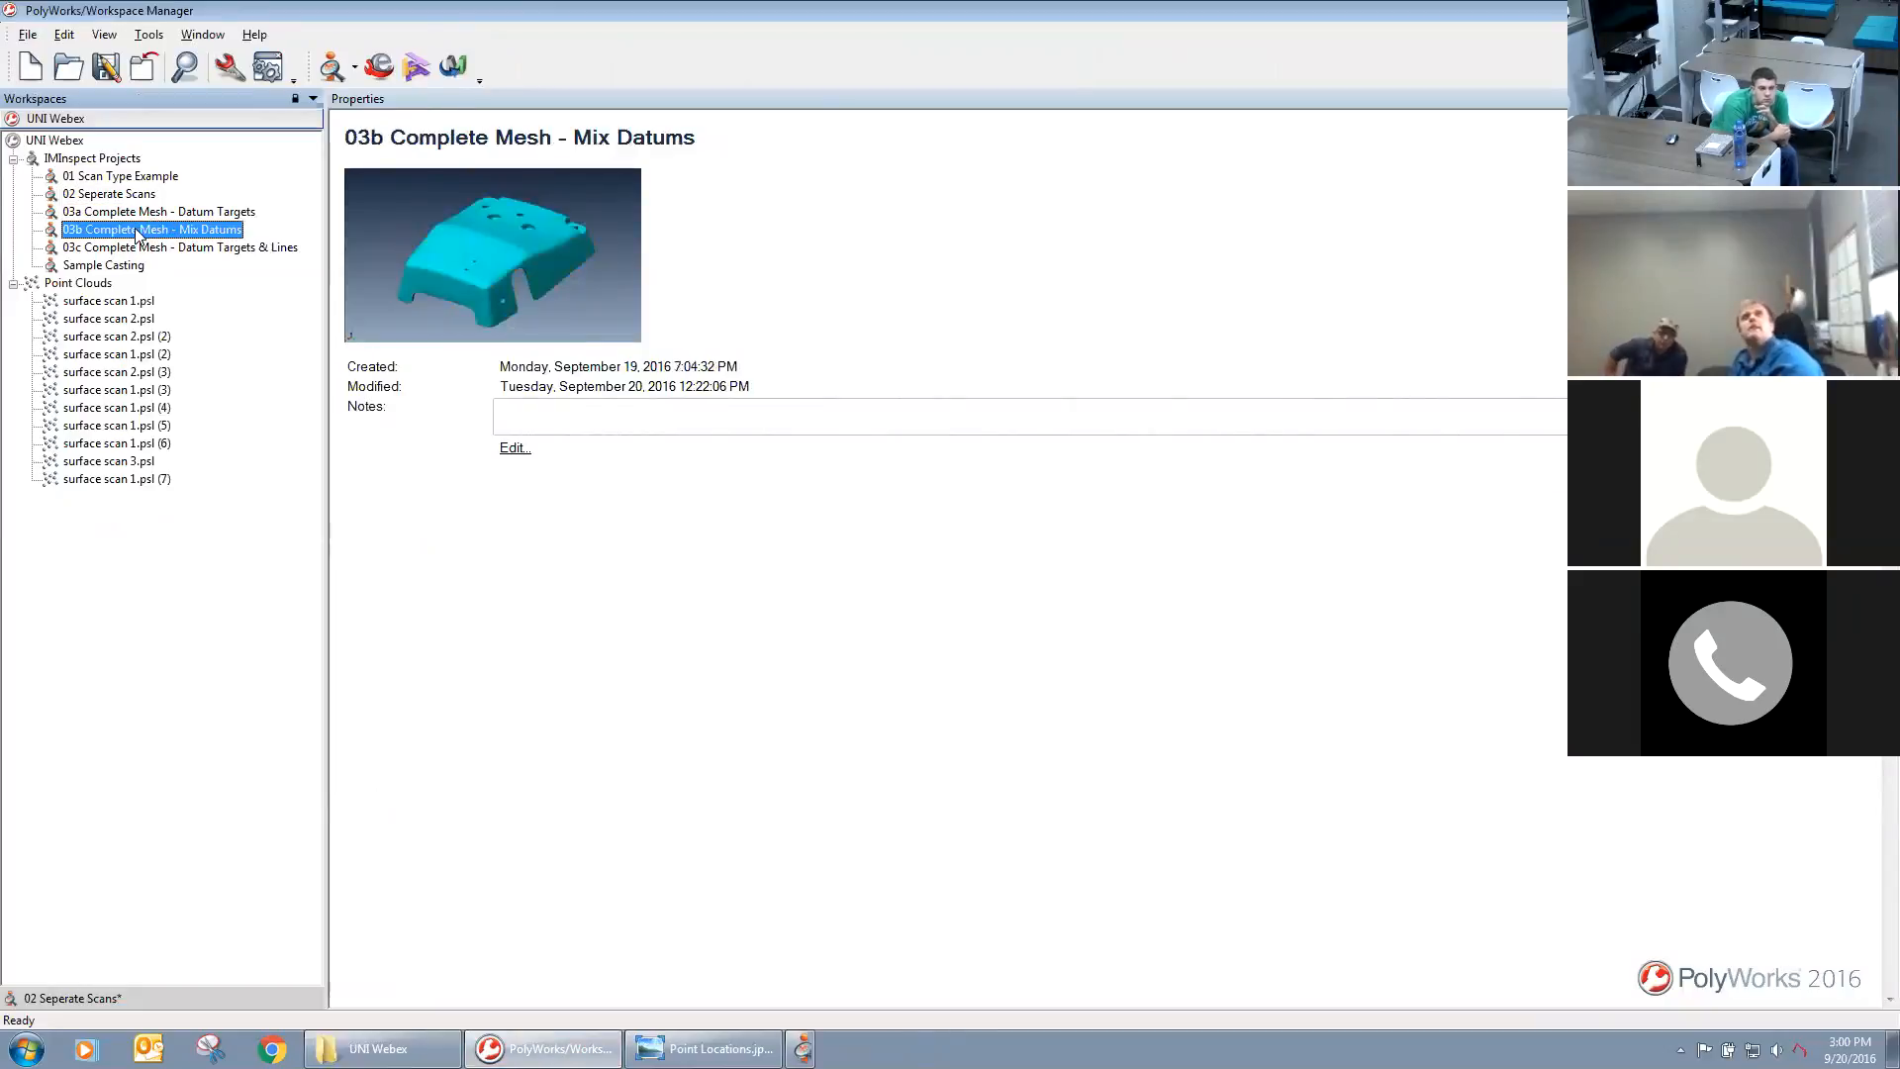
{"action": "double_click", "coordinate": [136, 229]}
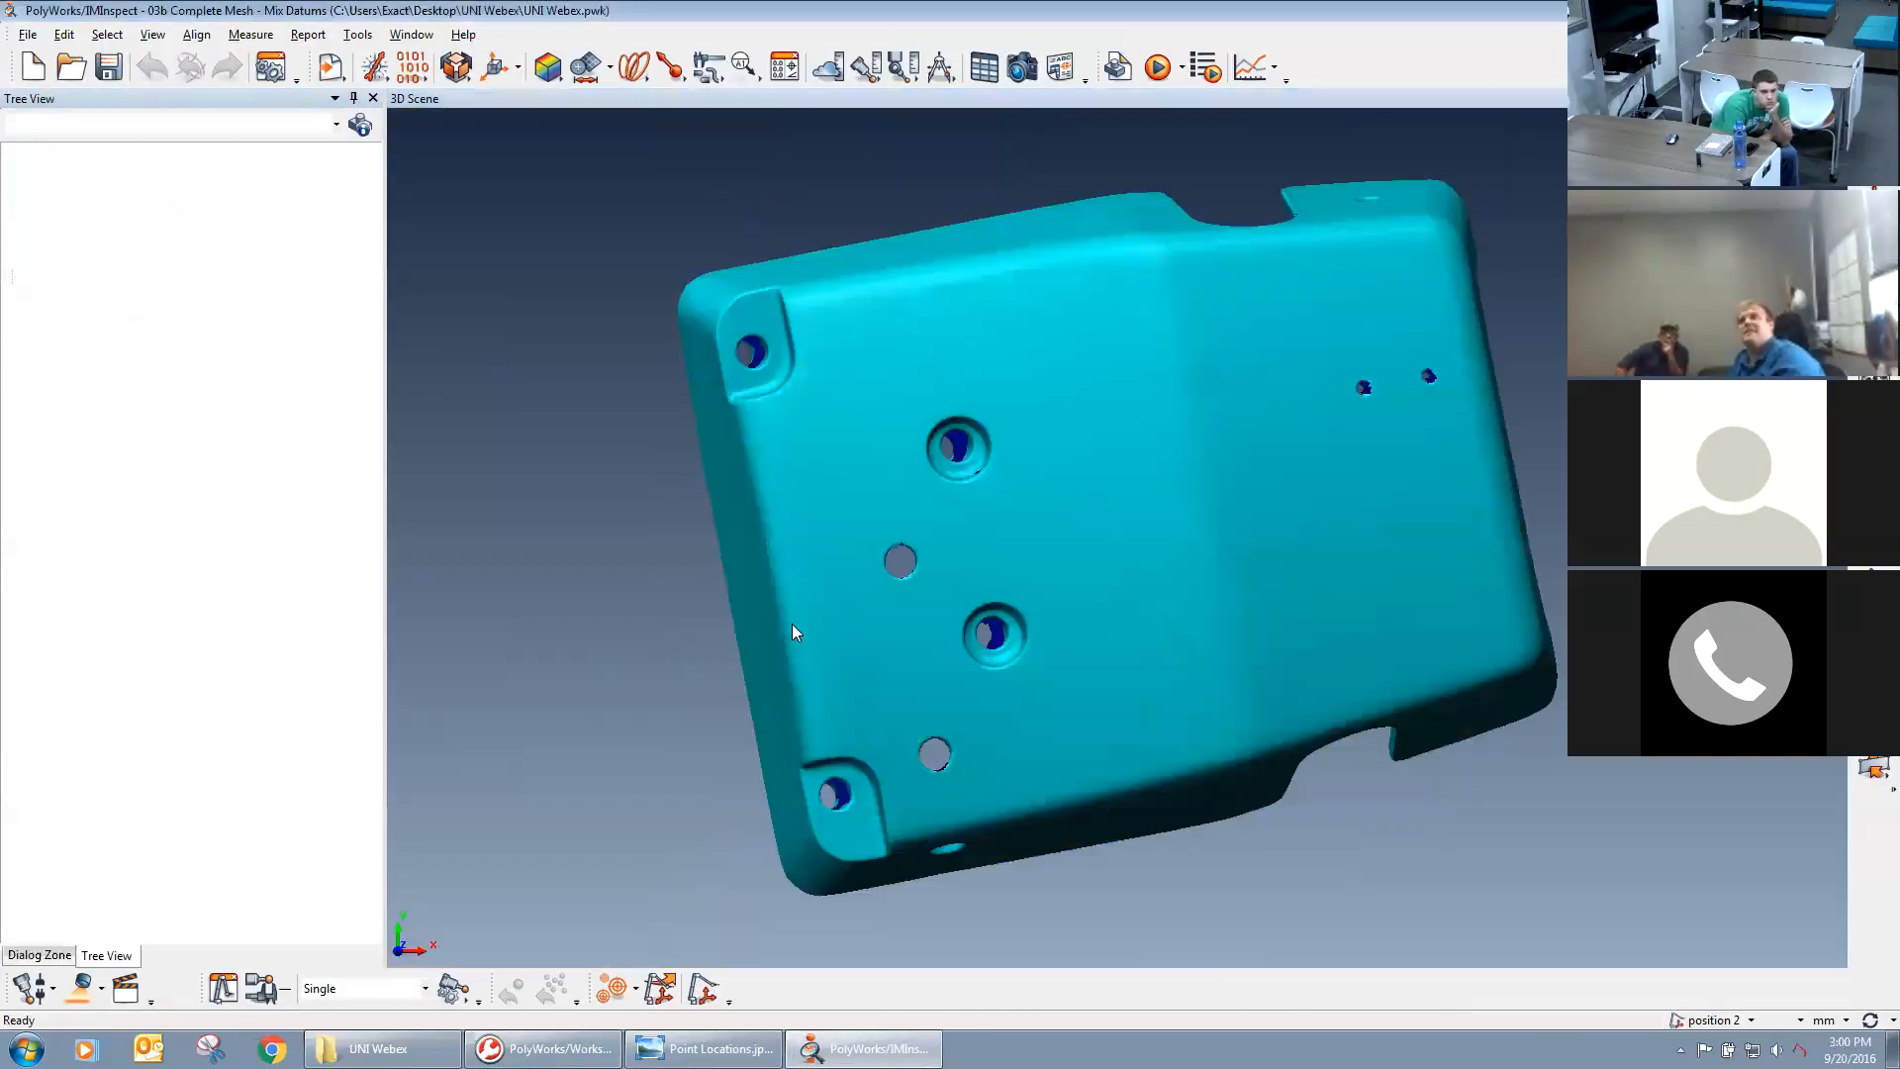
Look over the complete mesh and import the CAD model Sample Casting.igs as the reference object.
{"action": "right_click_drag", "start_coordinate": [808, 293], "coordinate": [822, 620]}
{"action": "middle_click_drag", "start_coordinate": [1009, 535], "coordinate": [896, 461]}
{"action": "right_click_drag", "start_coordinate": [897, 461], "coordinate": [970, 569]}
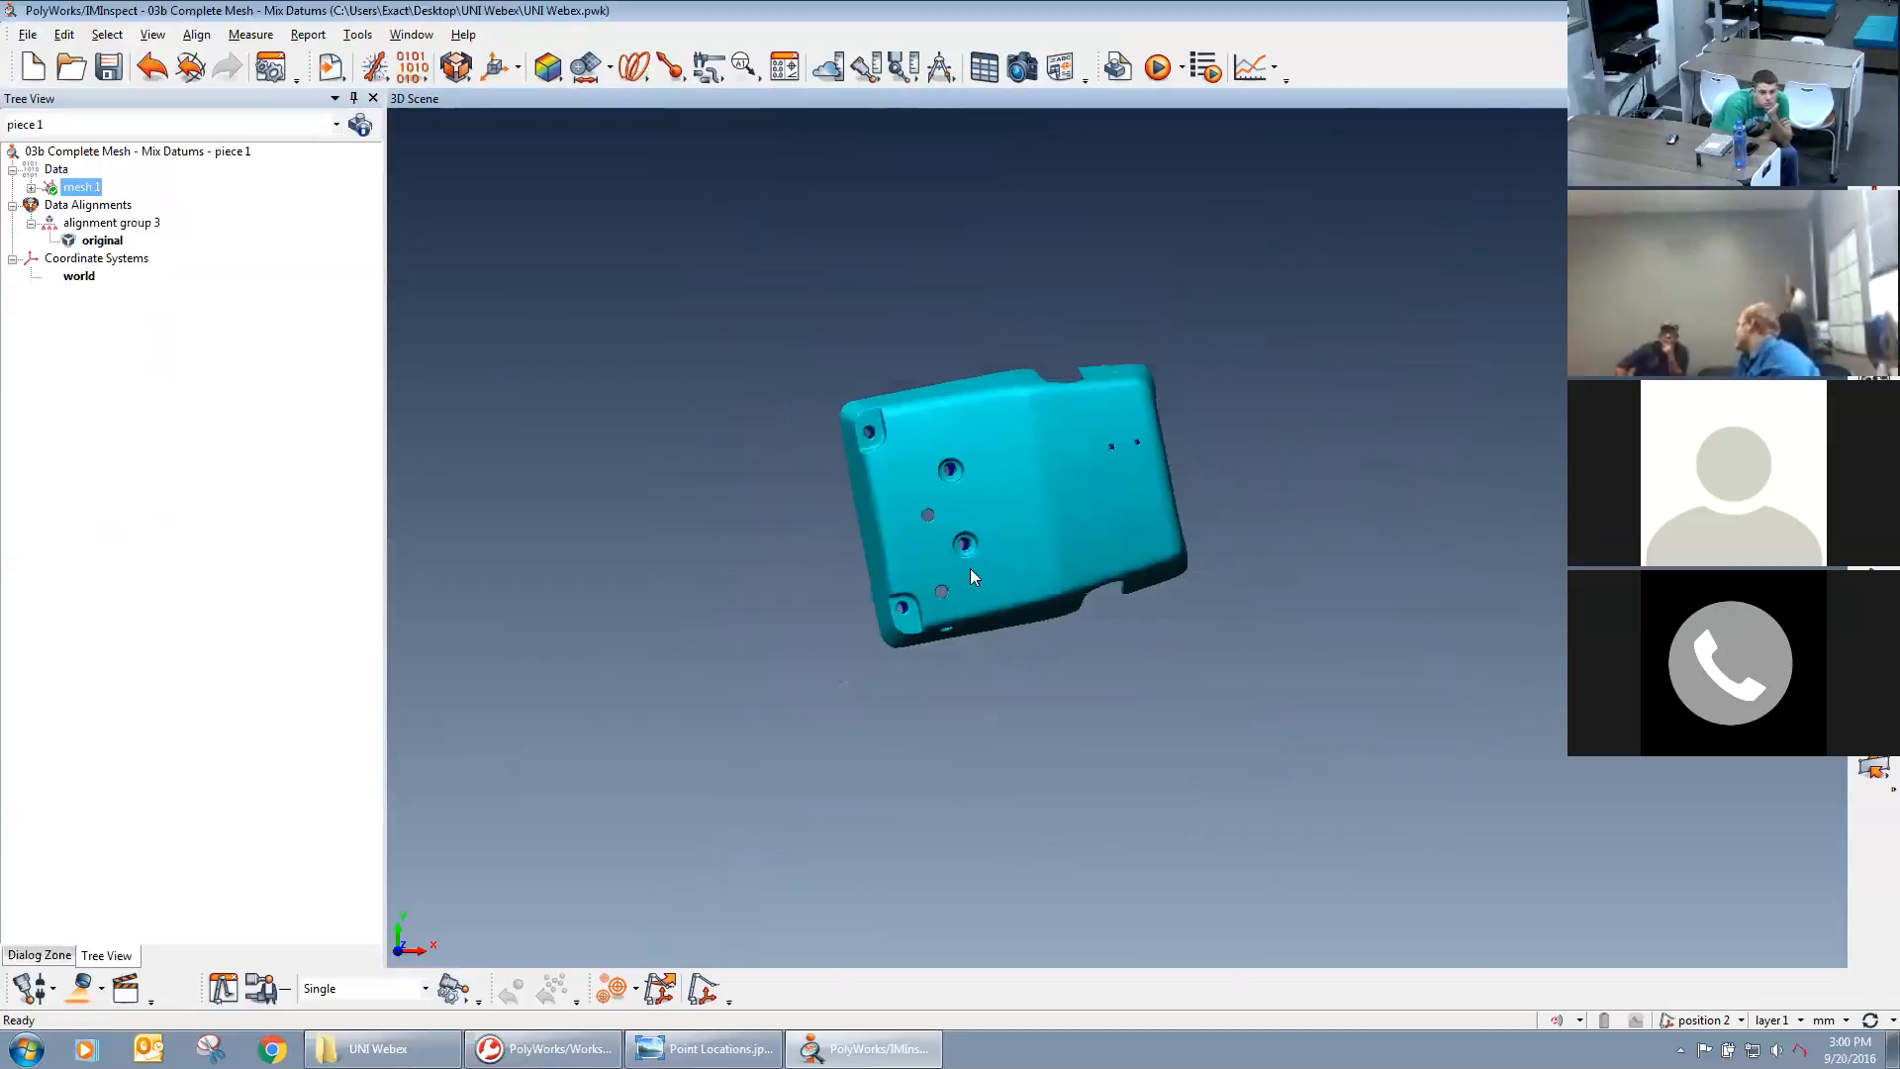
{"action": "middle_click_drag", "start_coordinate": [970, 568], "coordinate": [1041, 552]}
{"action": "left_click_drag", "start_coordinate": [1041, 552], "coordinate": [999, 494]}
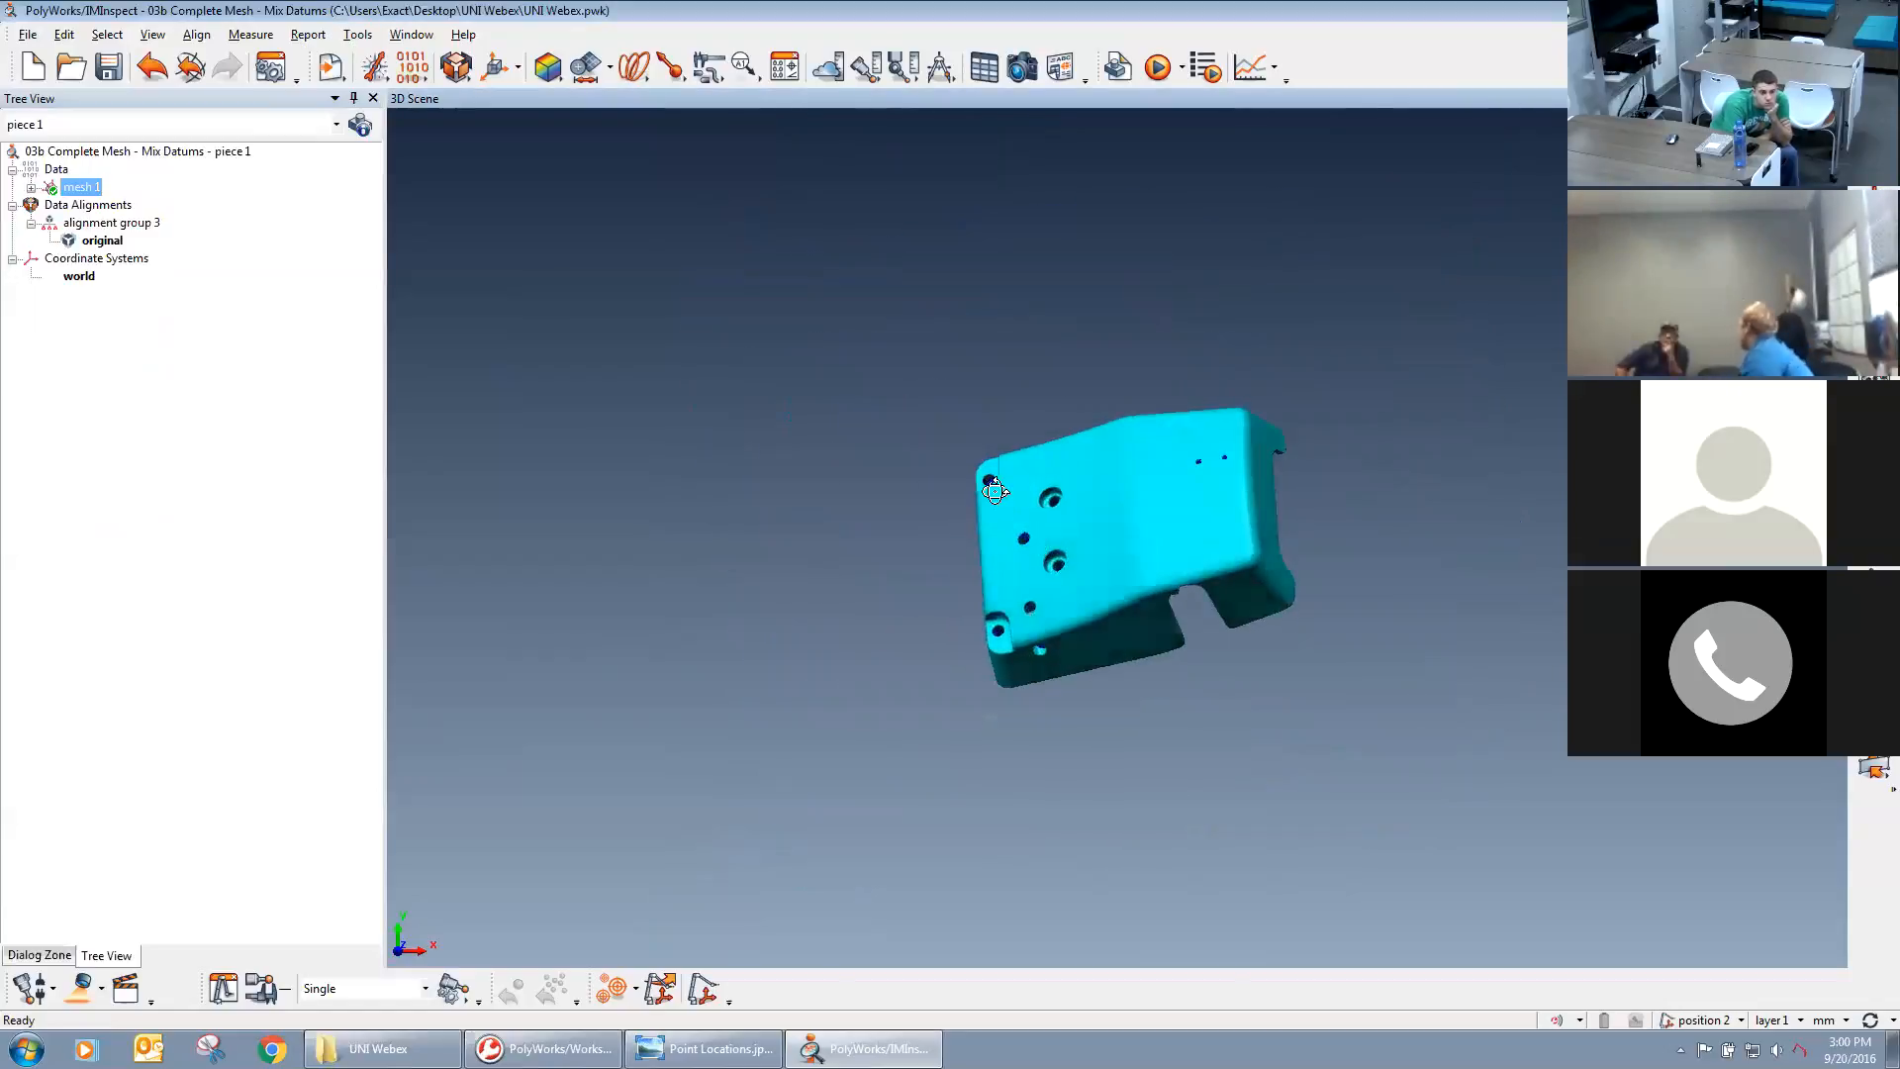
{"action": "left_click", "coordinate": [330, 74]}
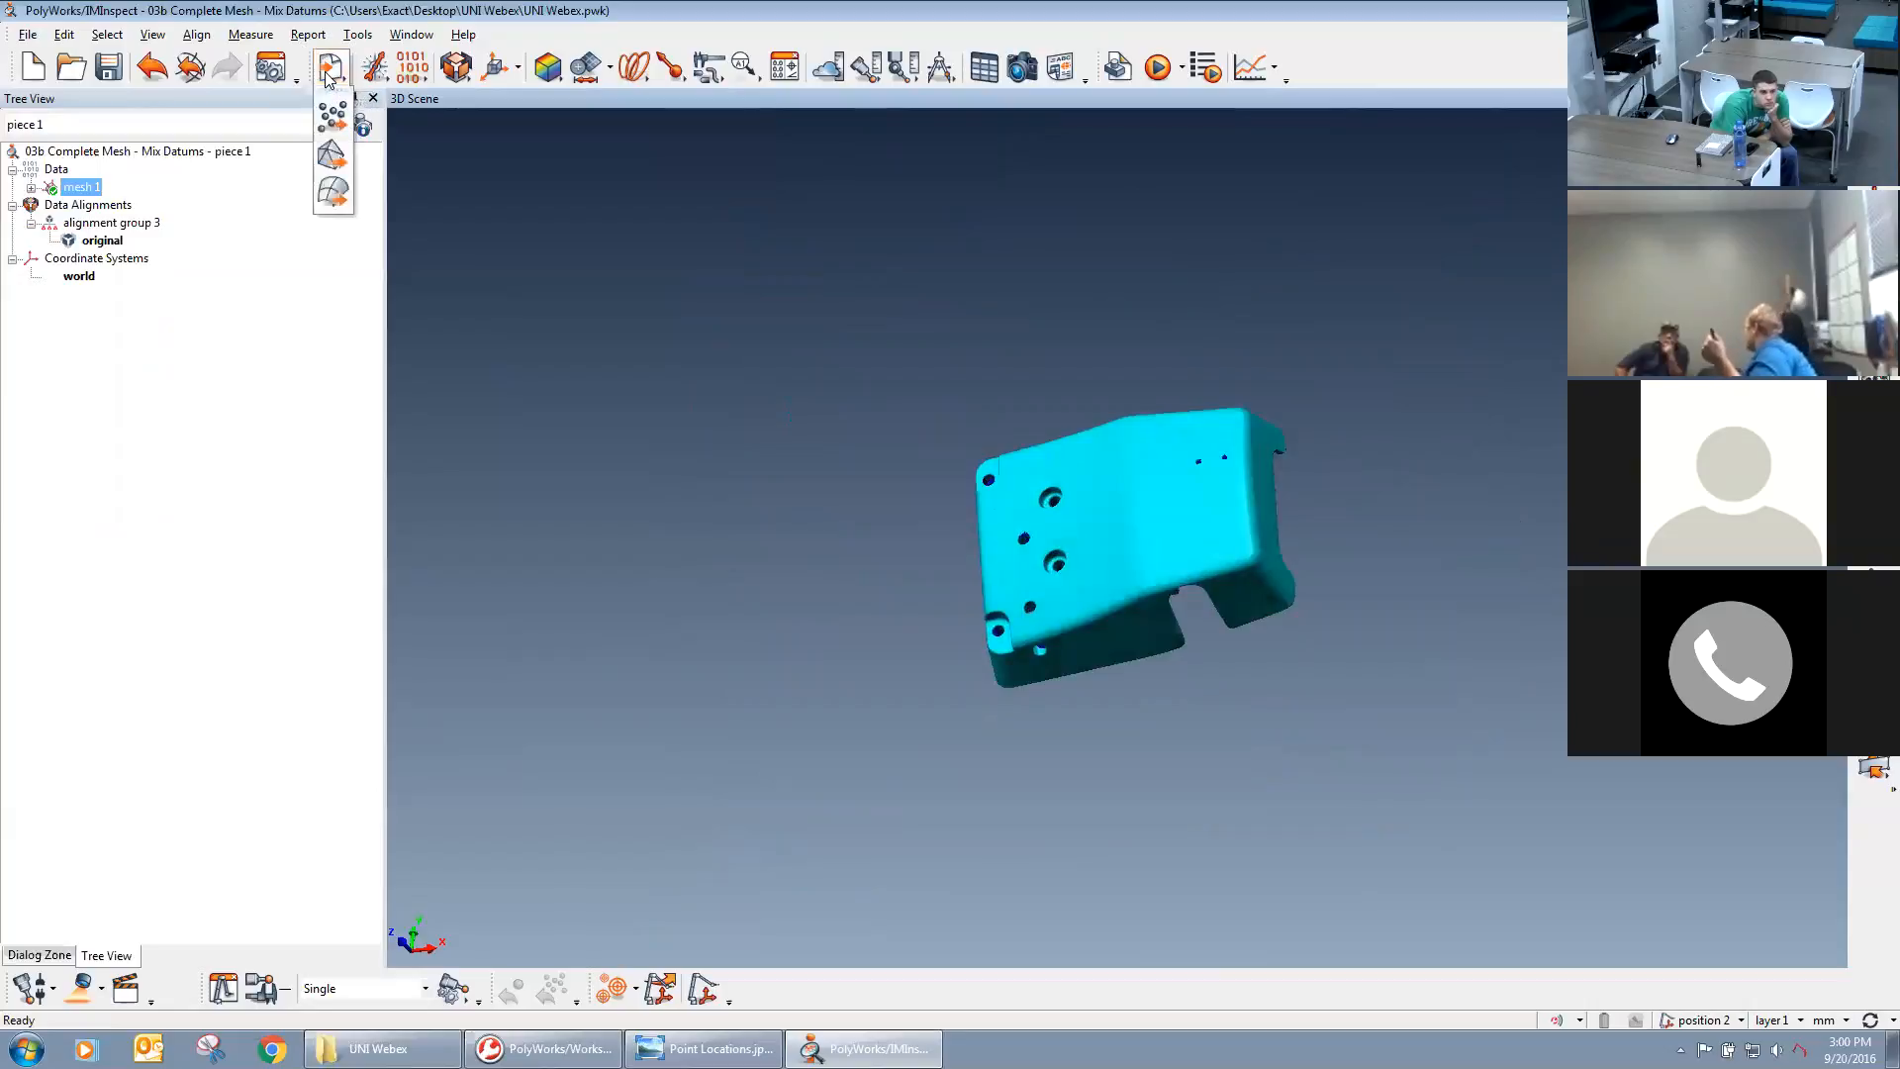
{"action": "left_click", "coordinate": [332, 191]}
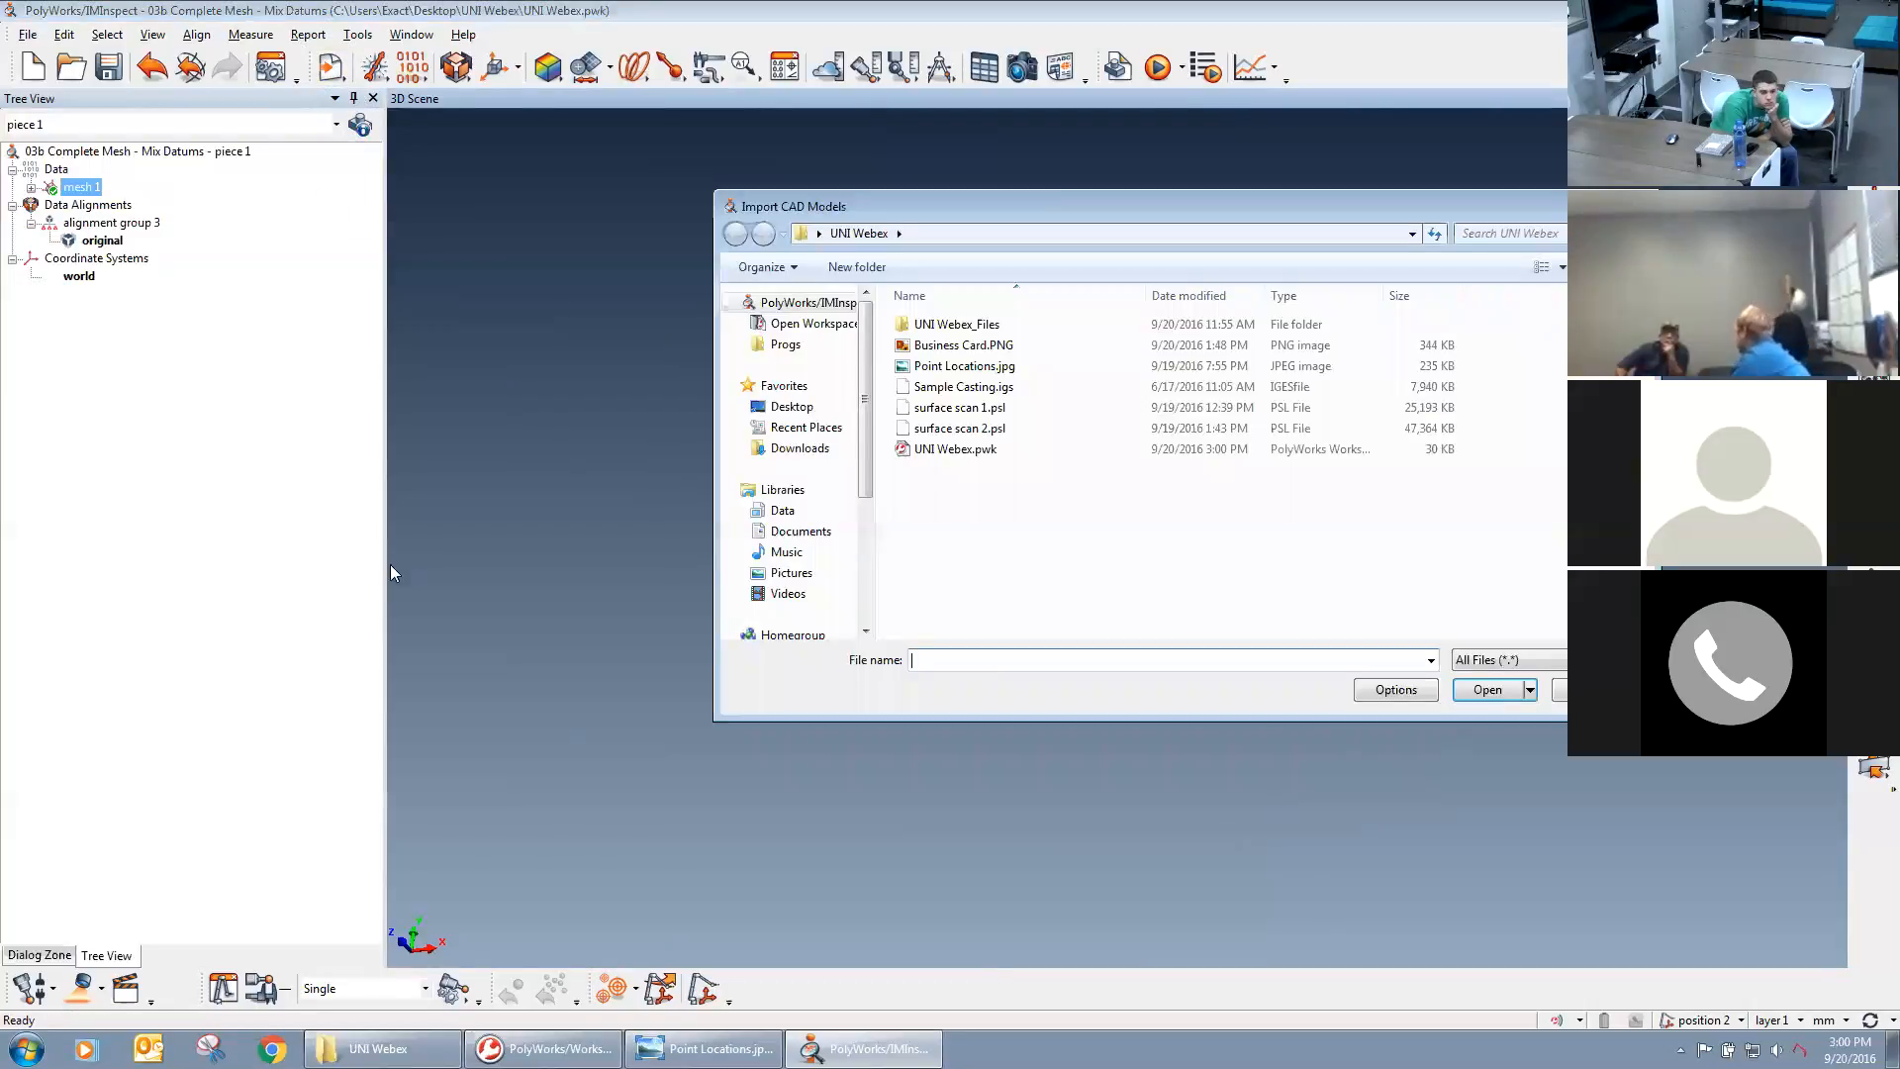
{"action": "double_click", "coordinate": [955, 386]}
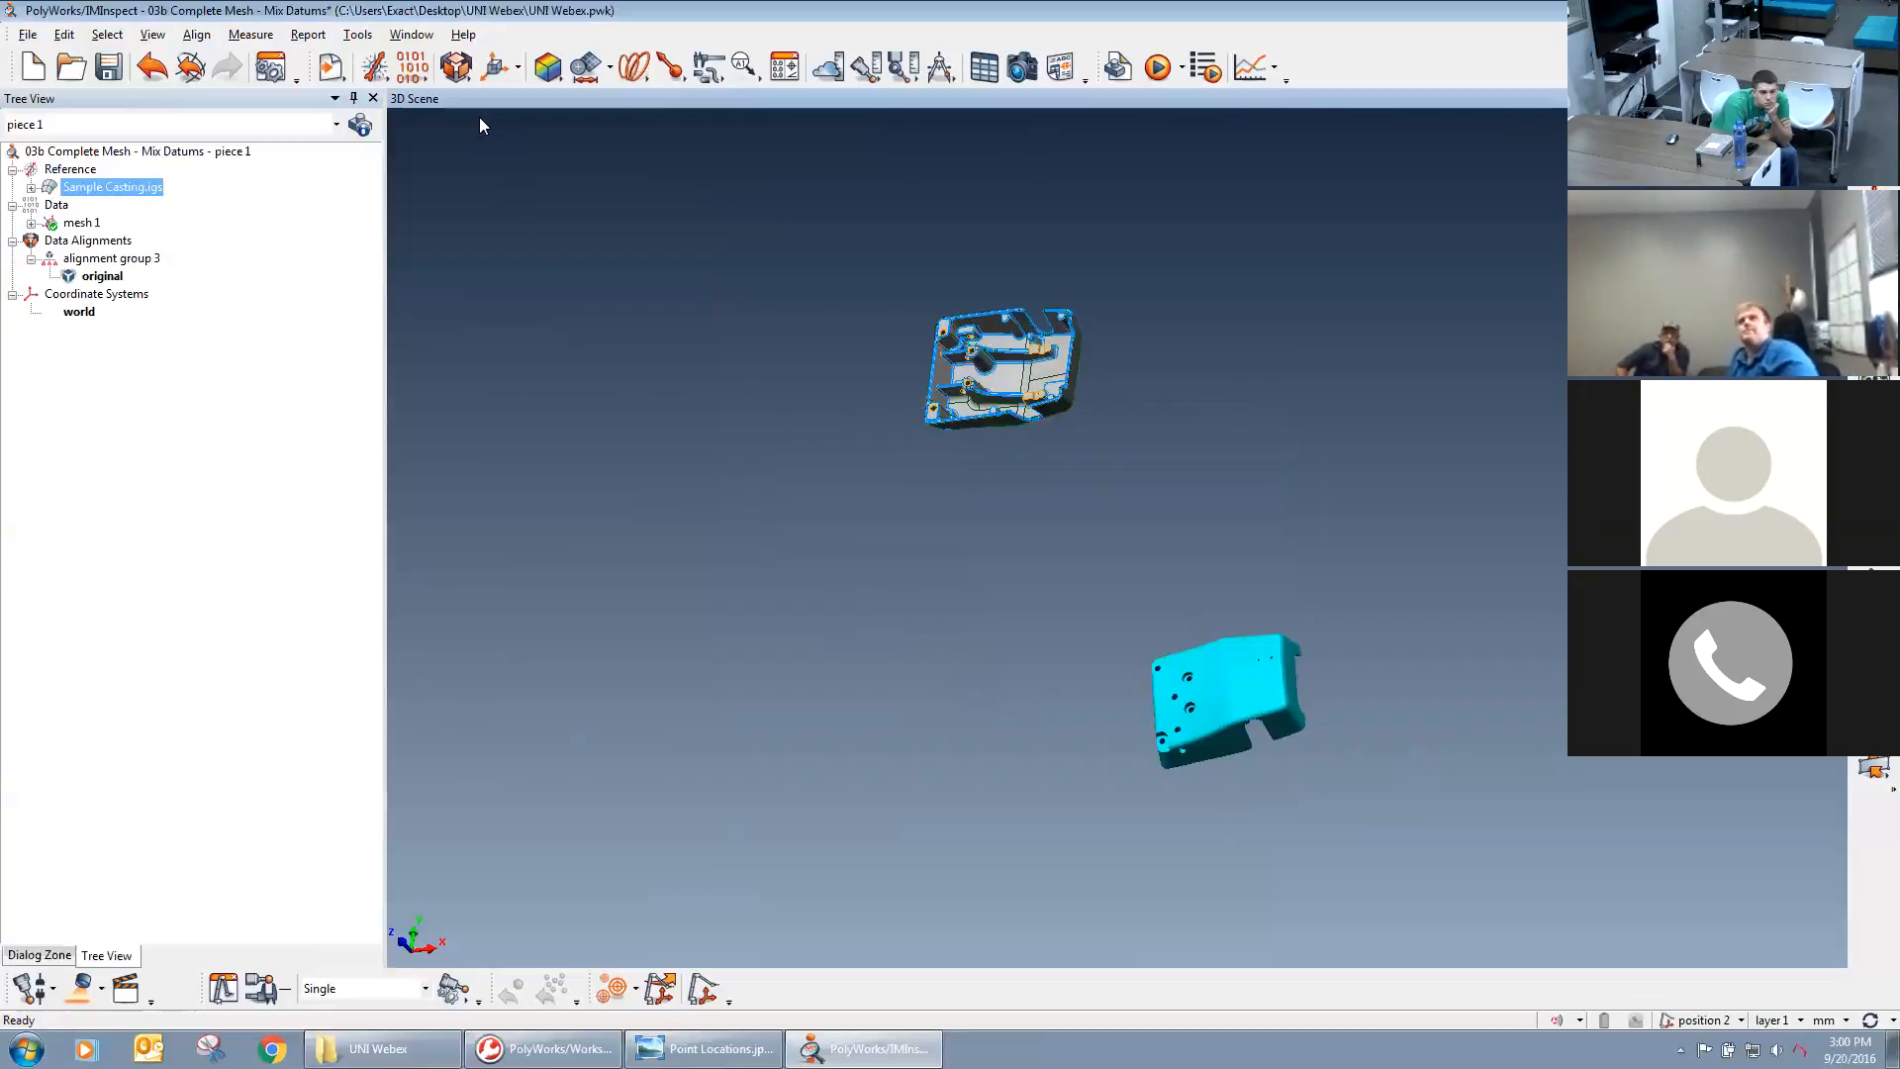
Best-fit the mesh to Sample Casting.igs with automatic prealignment, a 4.000 max distance and 1/4 subsampling, and inspect the fit.
{"action": "left_click", "coordinate": [457, 75]}
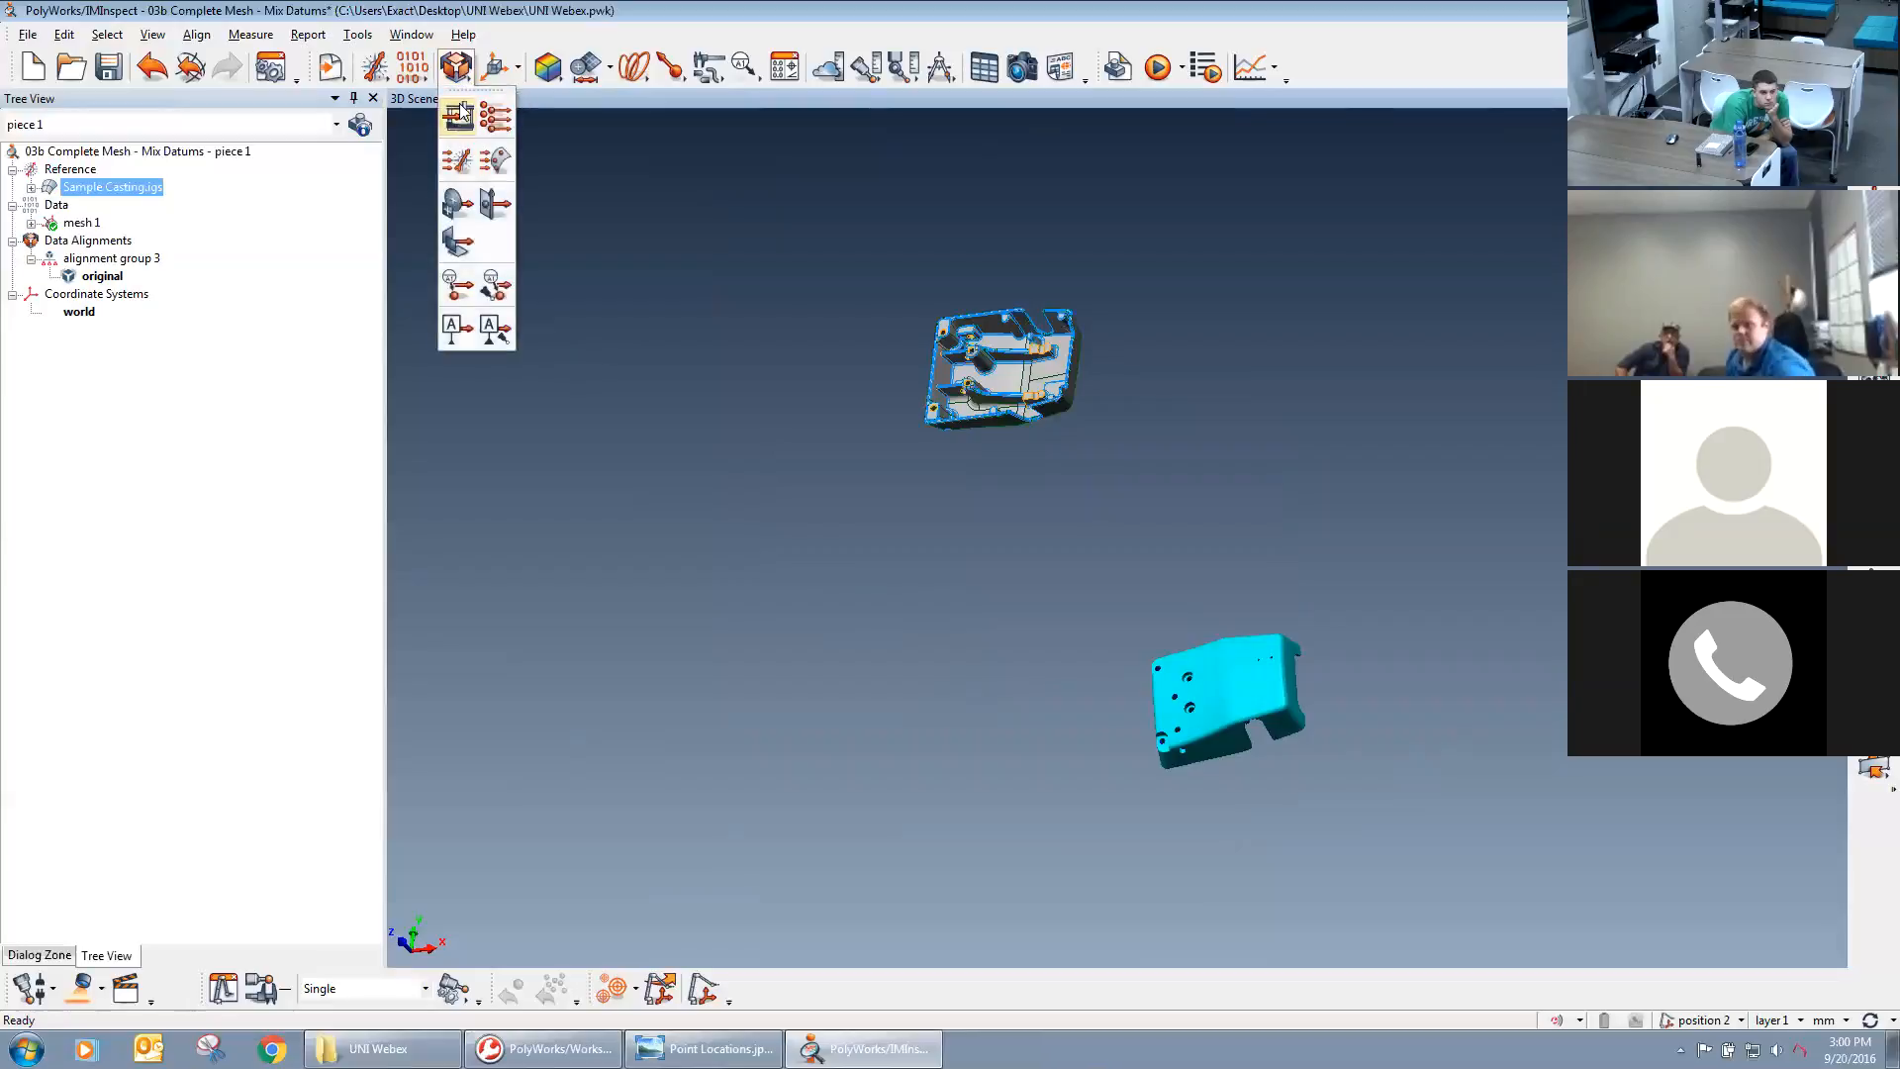
{"action": "left_click", "coordinate": [457, 162]}
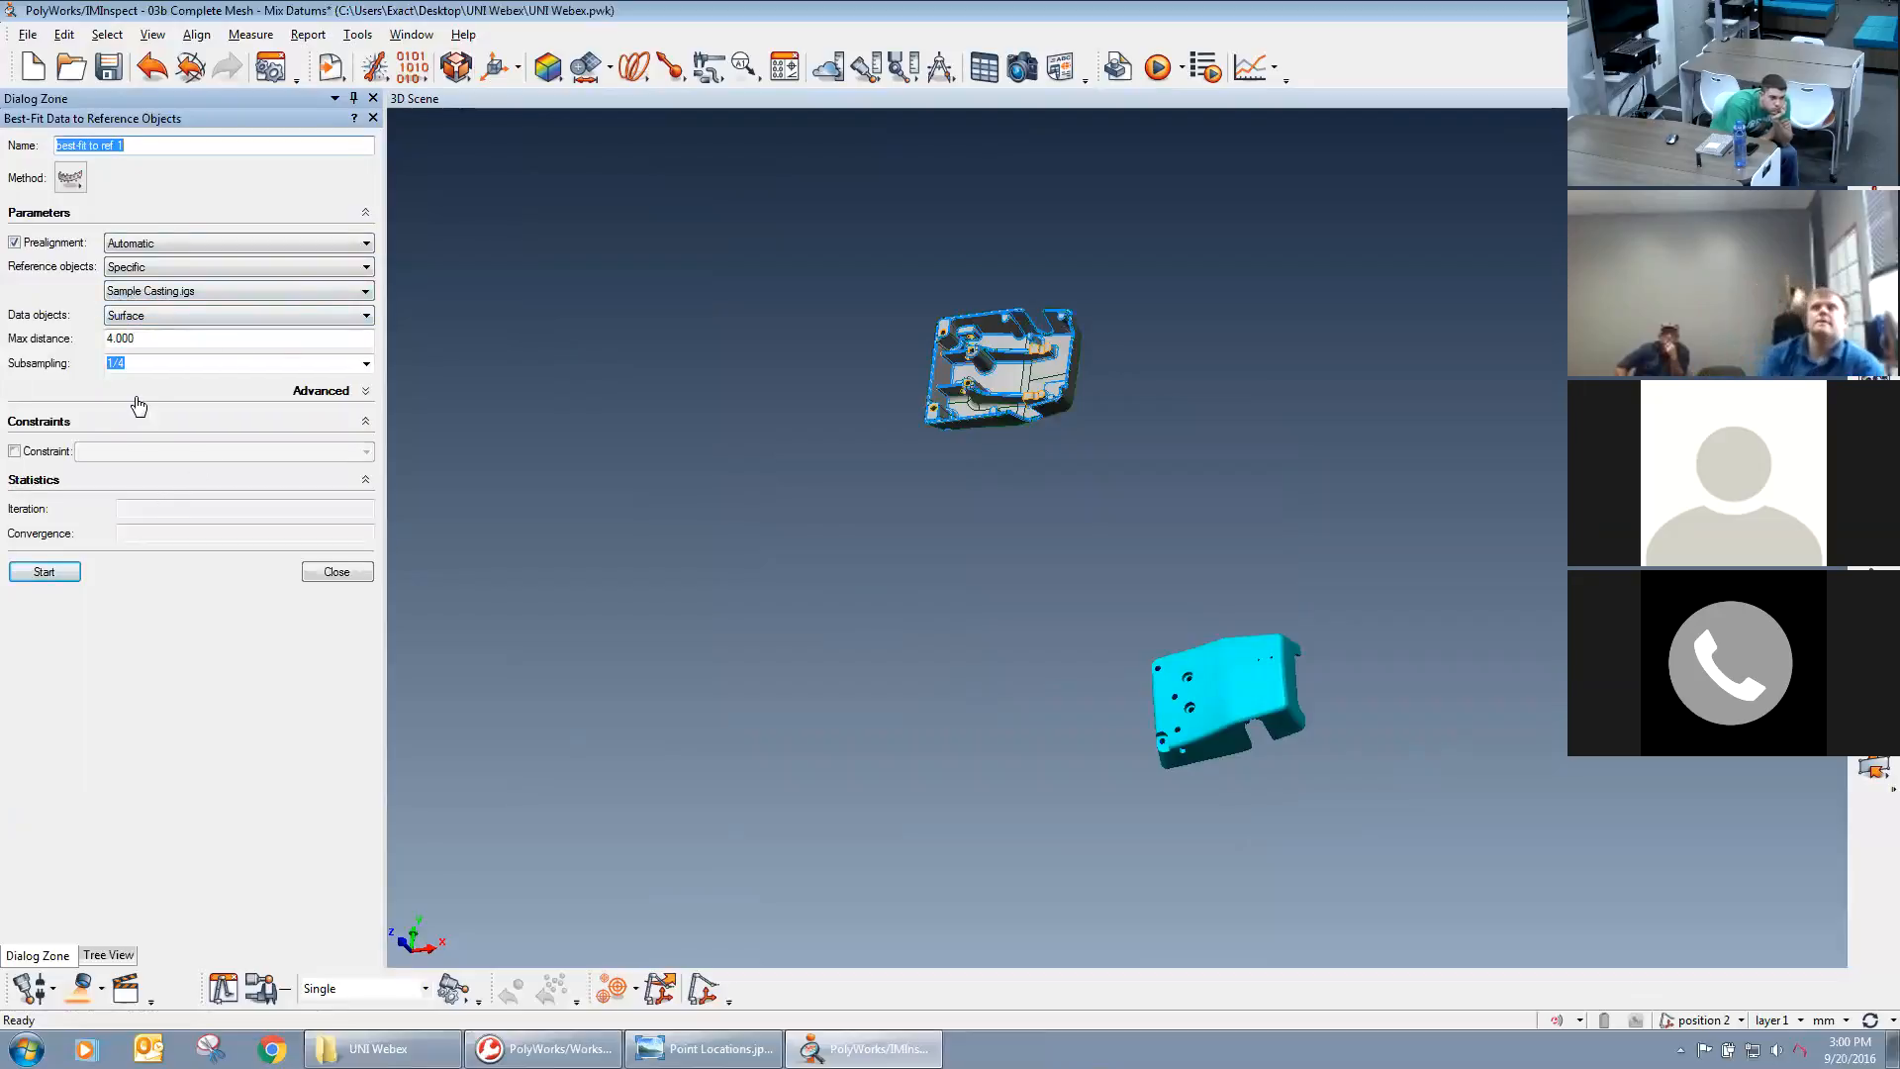
{"action": "left_click", "coordinate": [45, 572]}
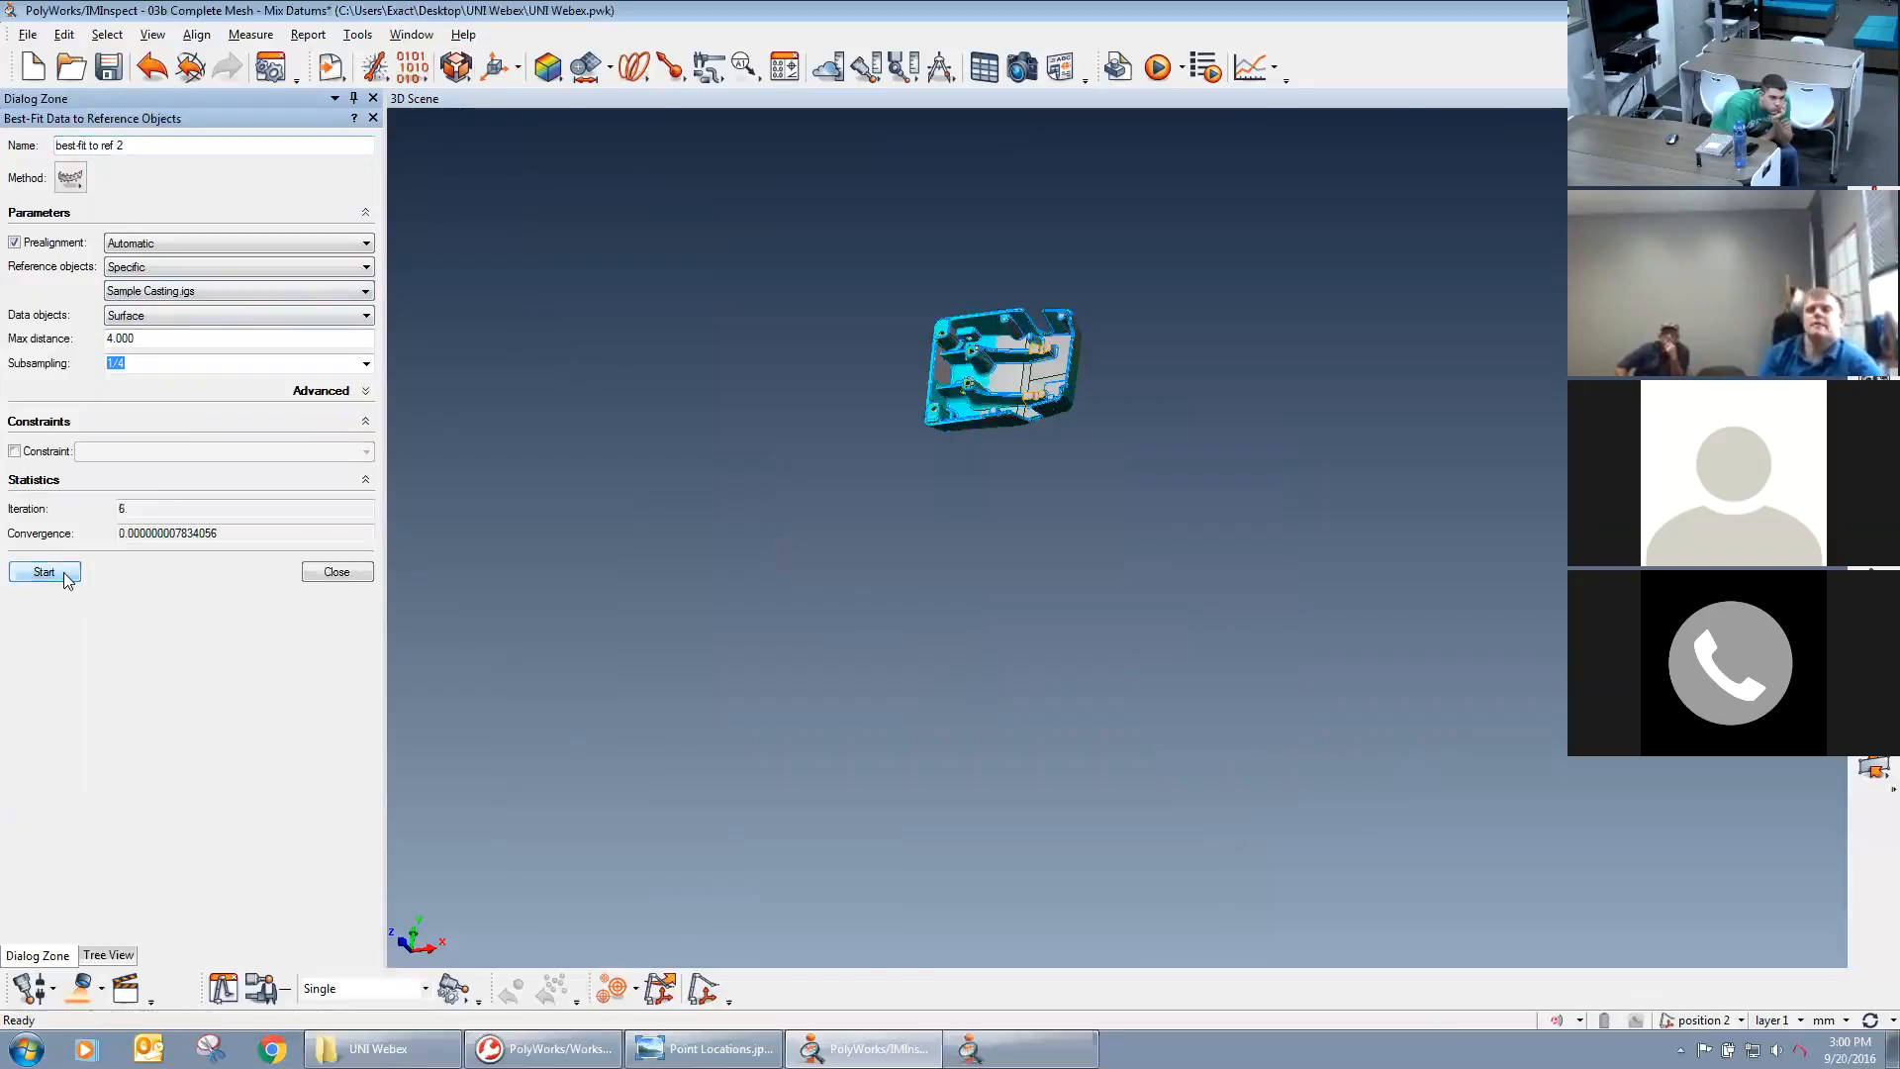
{"action": "middle_click_drag", "start_coordinate": [907, 401], "coordinate": [957, 455]}
{"action": "left_click_drag", "start_coordinate": [1056, 412], "coordinate": [992, 642]}
{"action": "right_click_drag", "start_coordinate": [991, 641], "coordinate": [1014, 200]}
{"action": "middle_click_drag", "start_coordinate": [1014, 293], "coordinate": [1039, 550]}
{"action": "right_click_drag", "start_coordinate": [1040, 551], "coordinate": [975, 331]}
{"action": "left_click_drag", "start_coordinate": [975, 618], "coordinate": [762, 358]}
{"action": "left_click", "coordinate": [335, 575]}
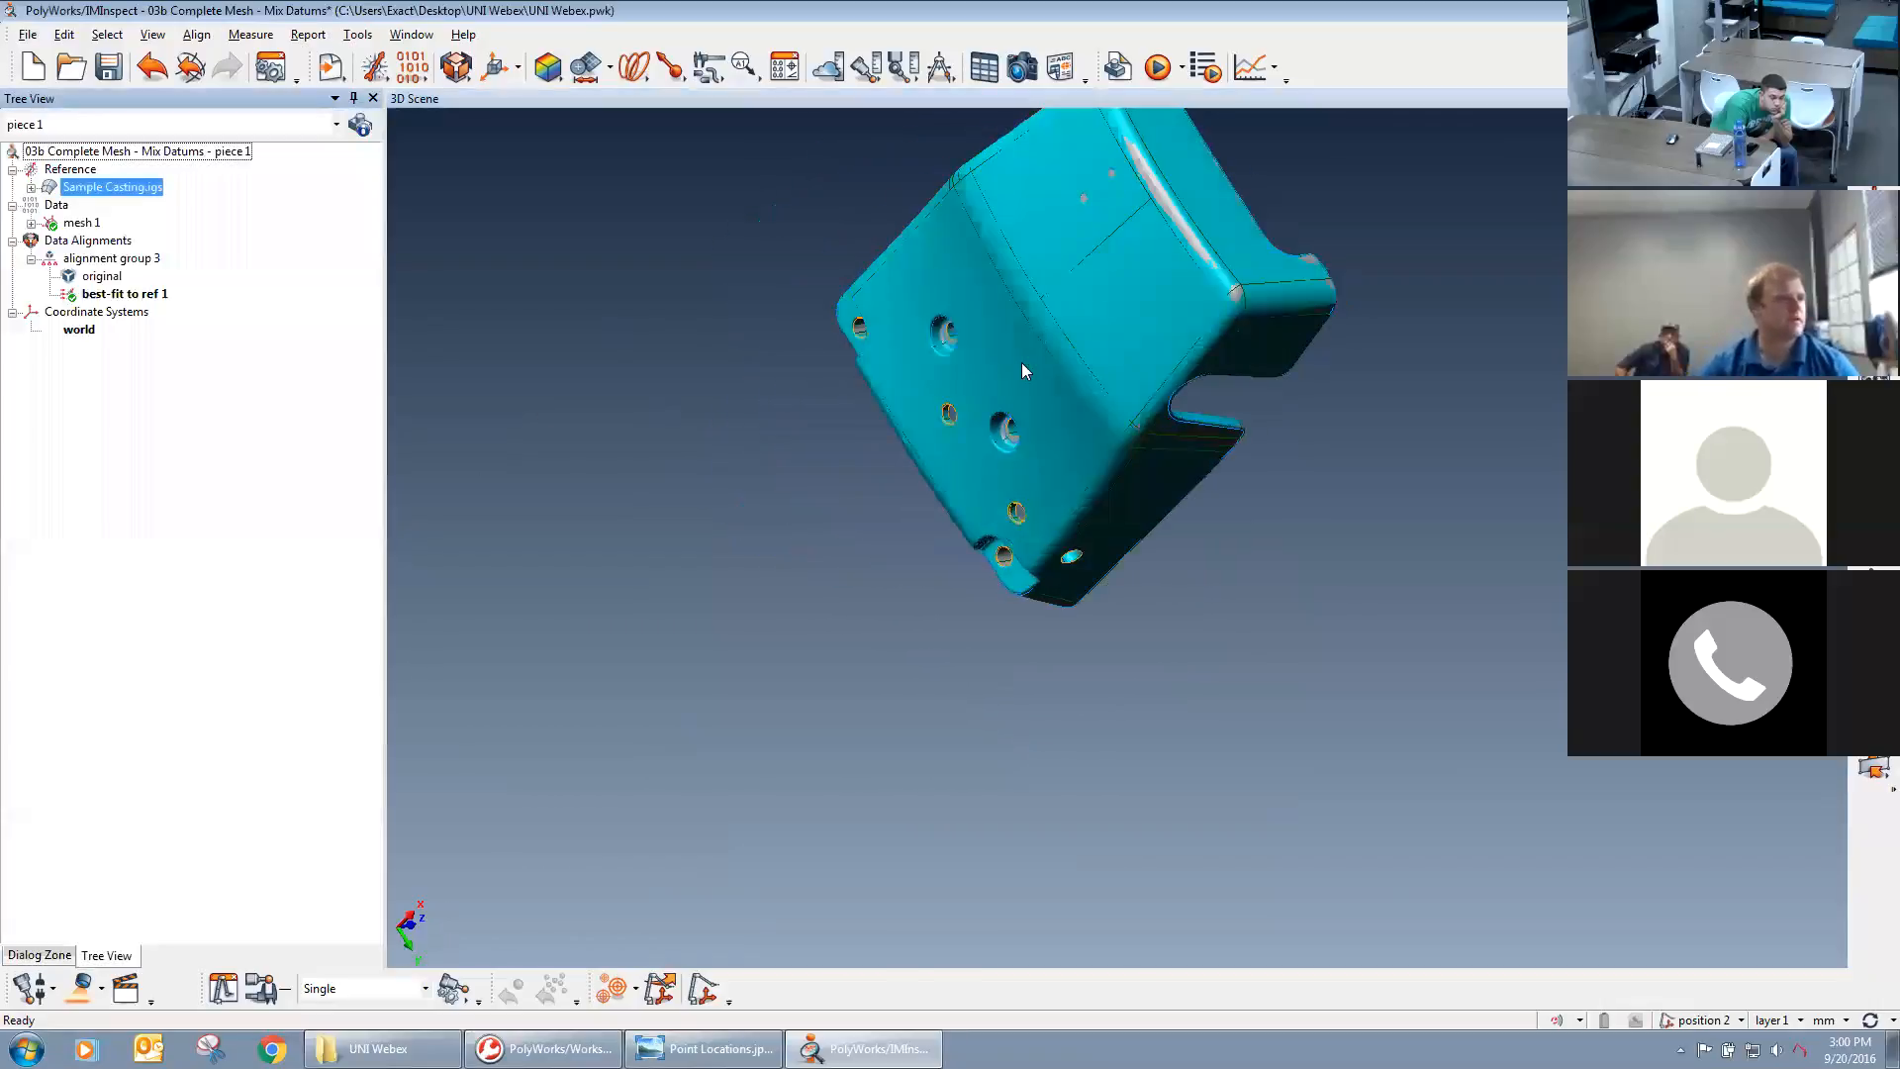
View the casting's outer face straight on and hide mesh 1 so that only the CAD model is displayed.
{"action": "middle_click_drag", "start_coordinate": [1026, 368], "coordinate": [1011, 562]}
{"action": "left_click_drag", "start_coordinate": [1011, 565], "coordinate": [1108, 566]}
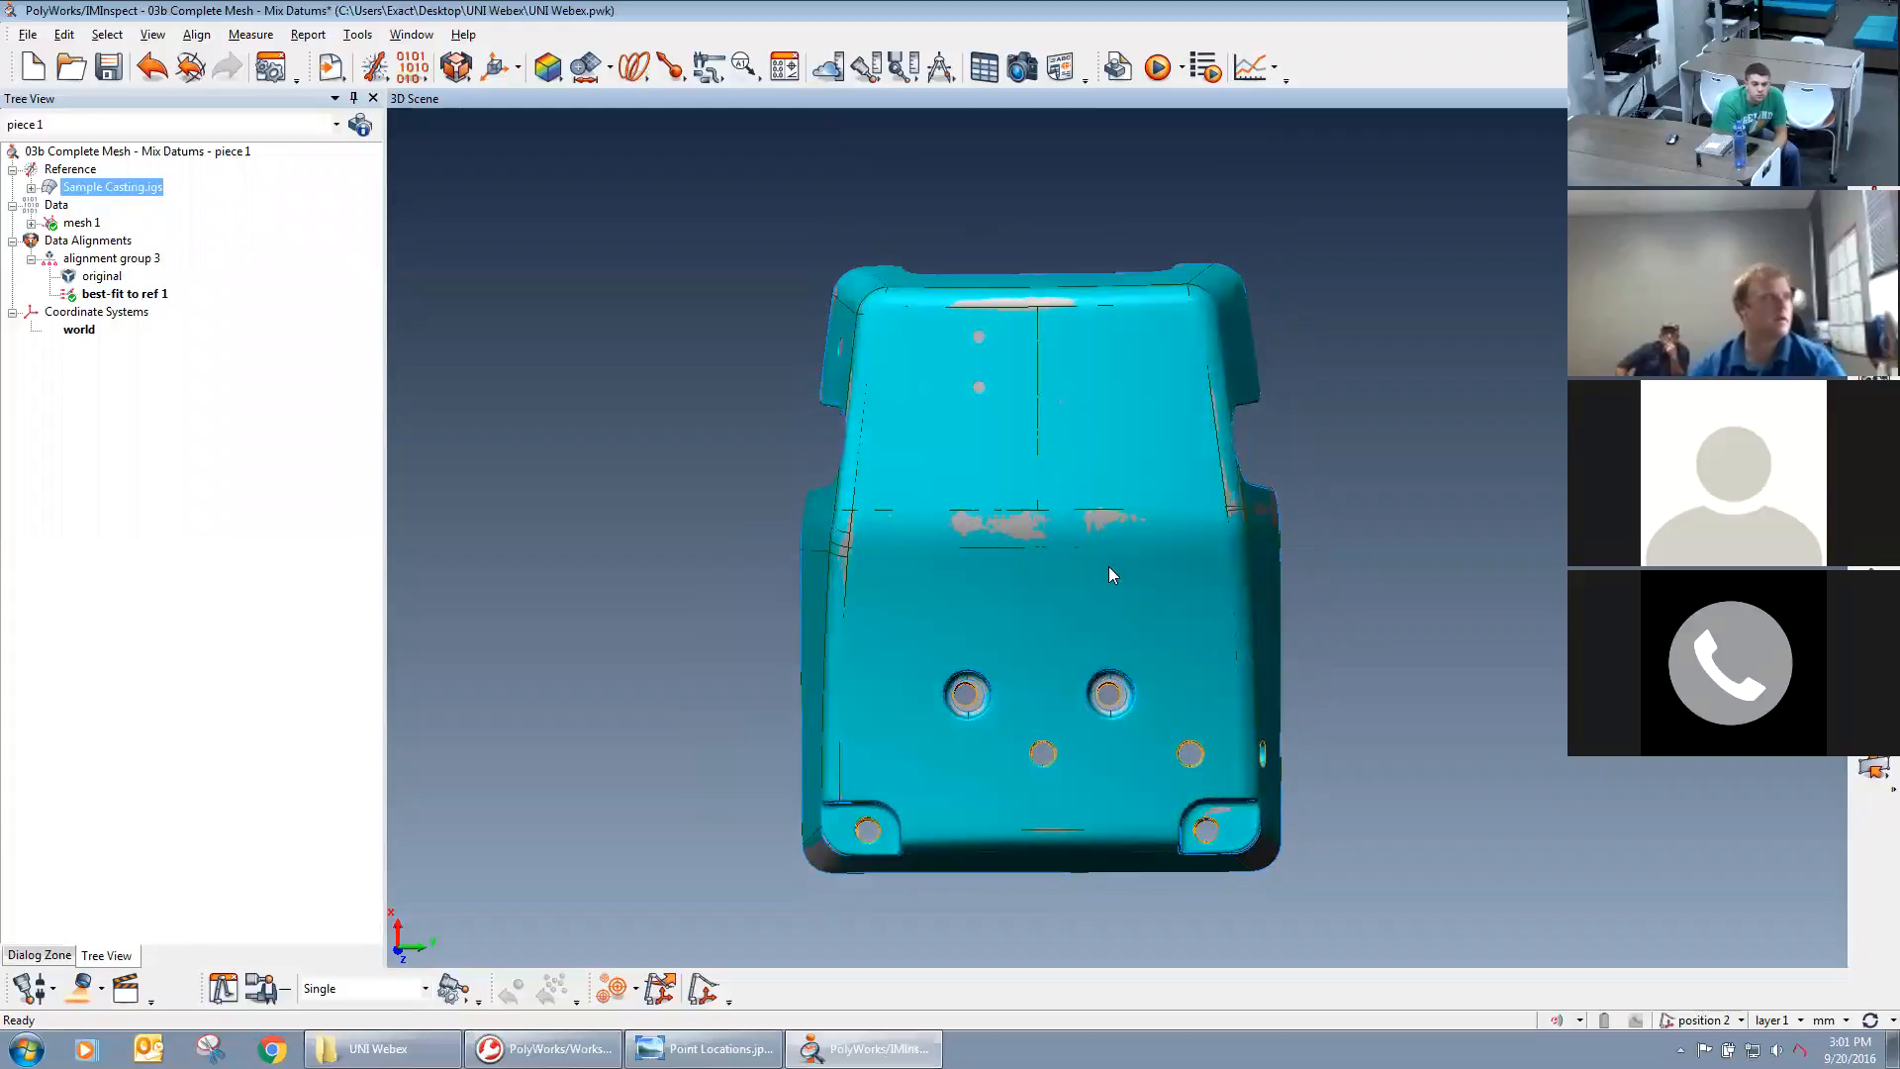
{"action": "middle_click", "coordinate": [84, 223]}
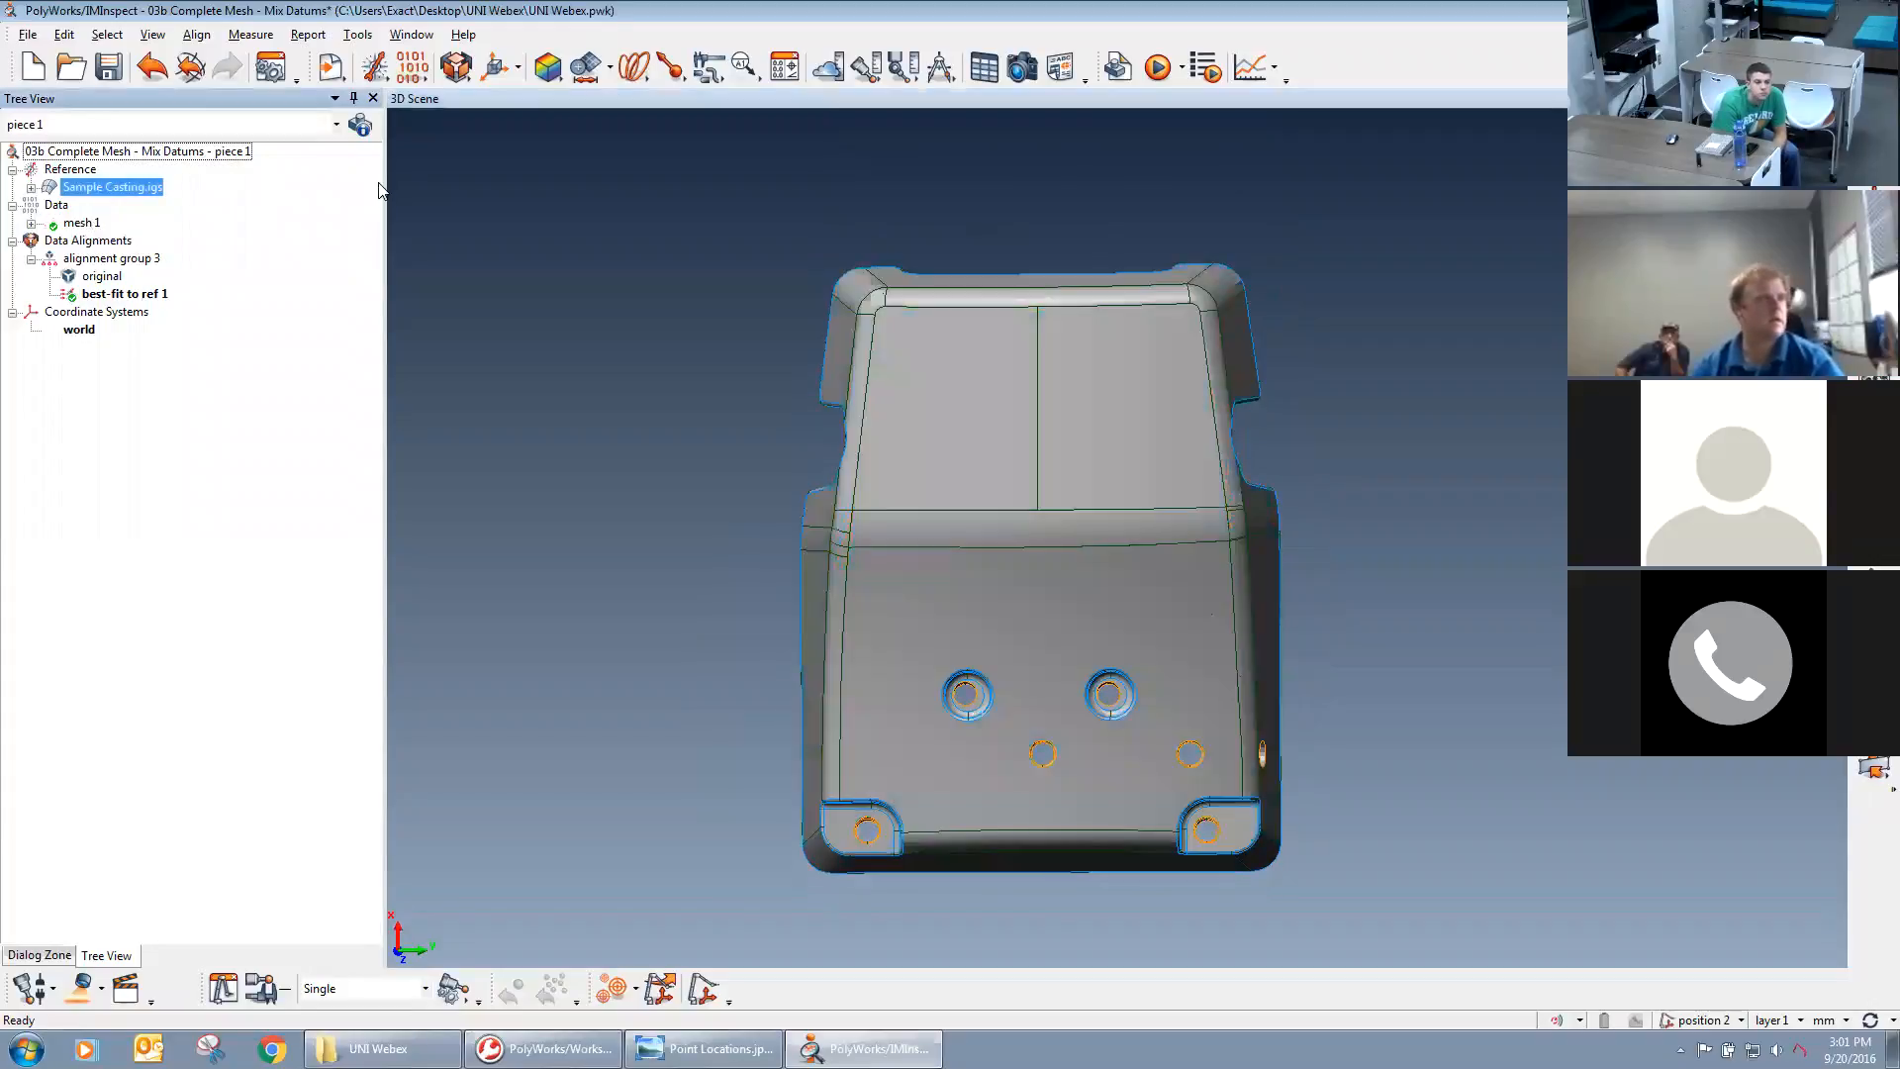
Start creating surface reference target points with datum target label A and the Numerically creation method.
{"action": "left_click", "coordinate": [750, 77]}
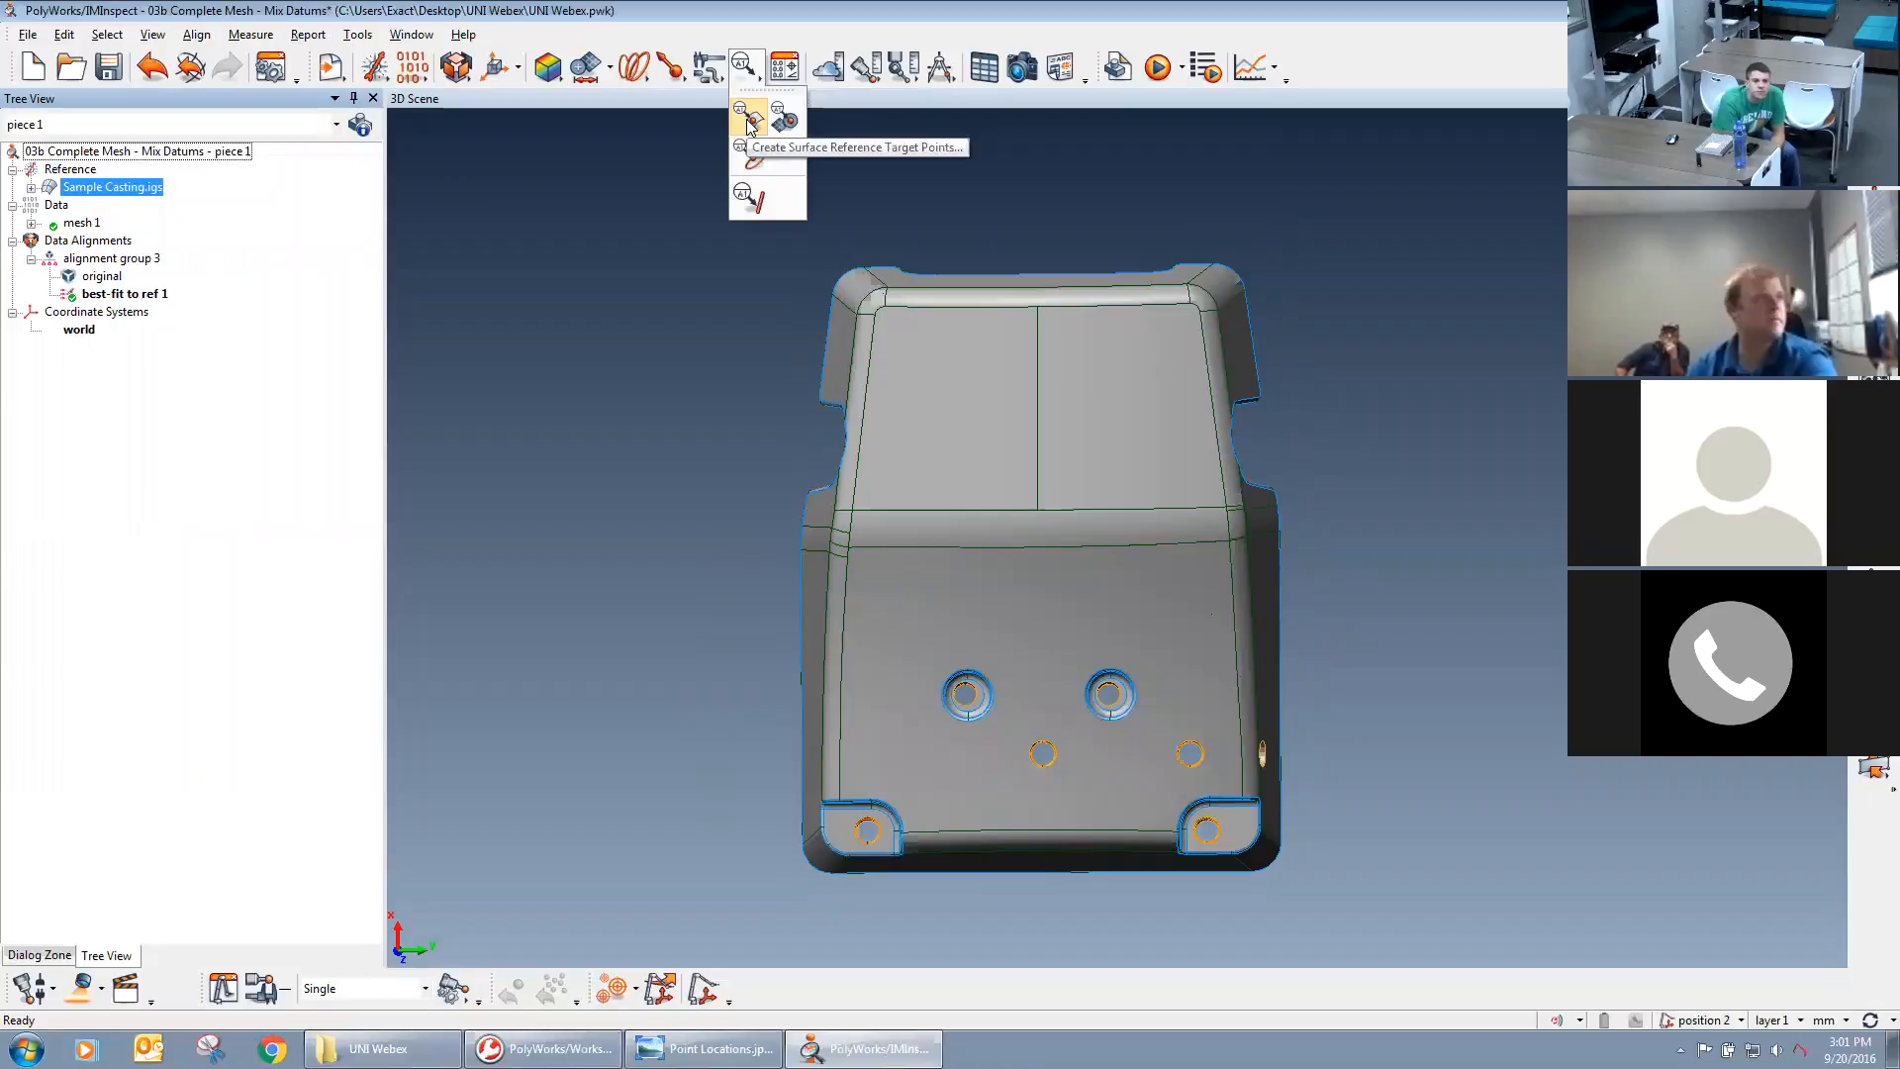
{"action": "left_click", "coordinate": [750, 119]}
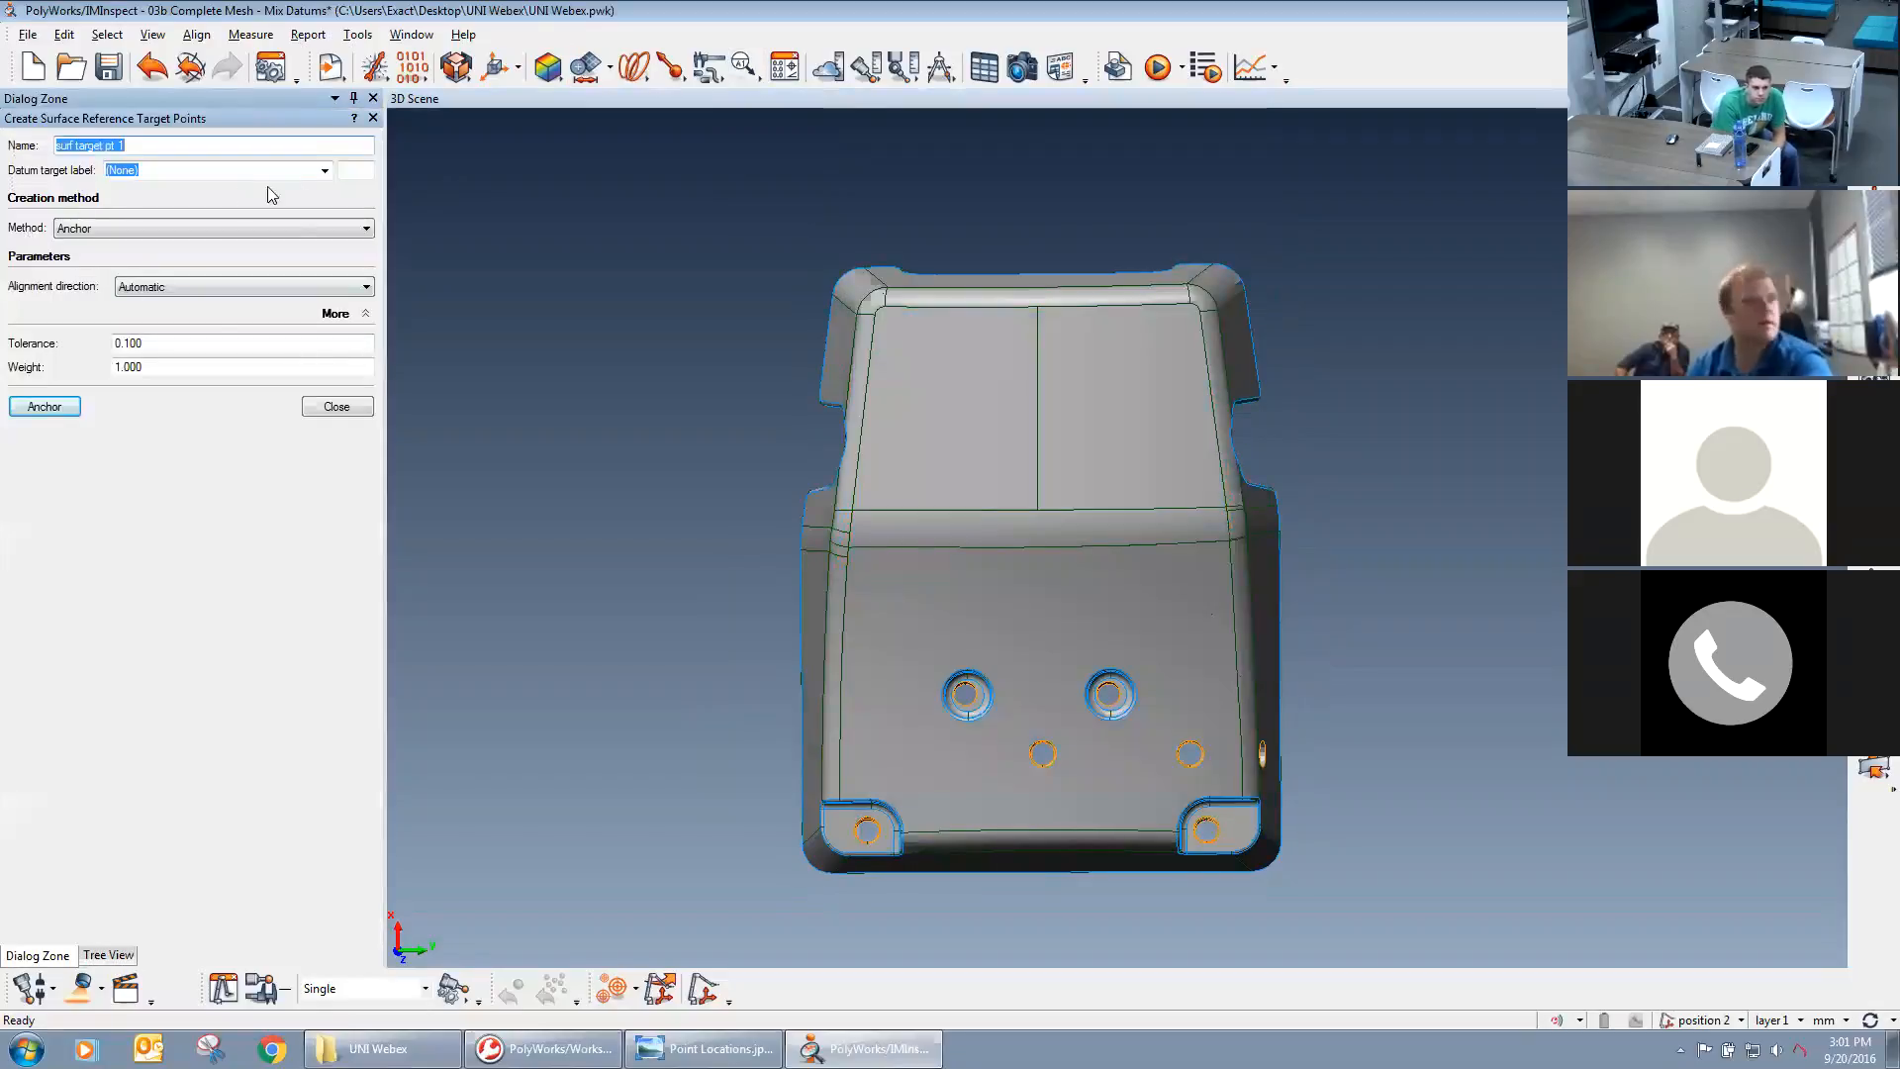
{"action": "left_click", "coordinate": [325, 170]}
{"action": "left_click", "coordinate": [255, 199]}
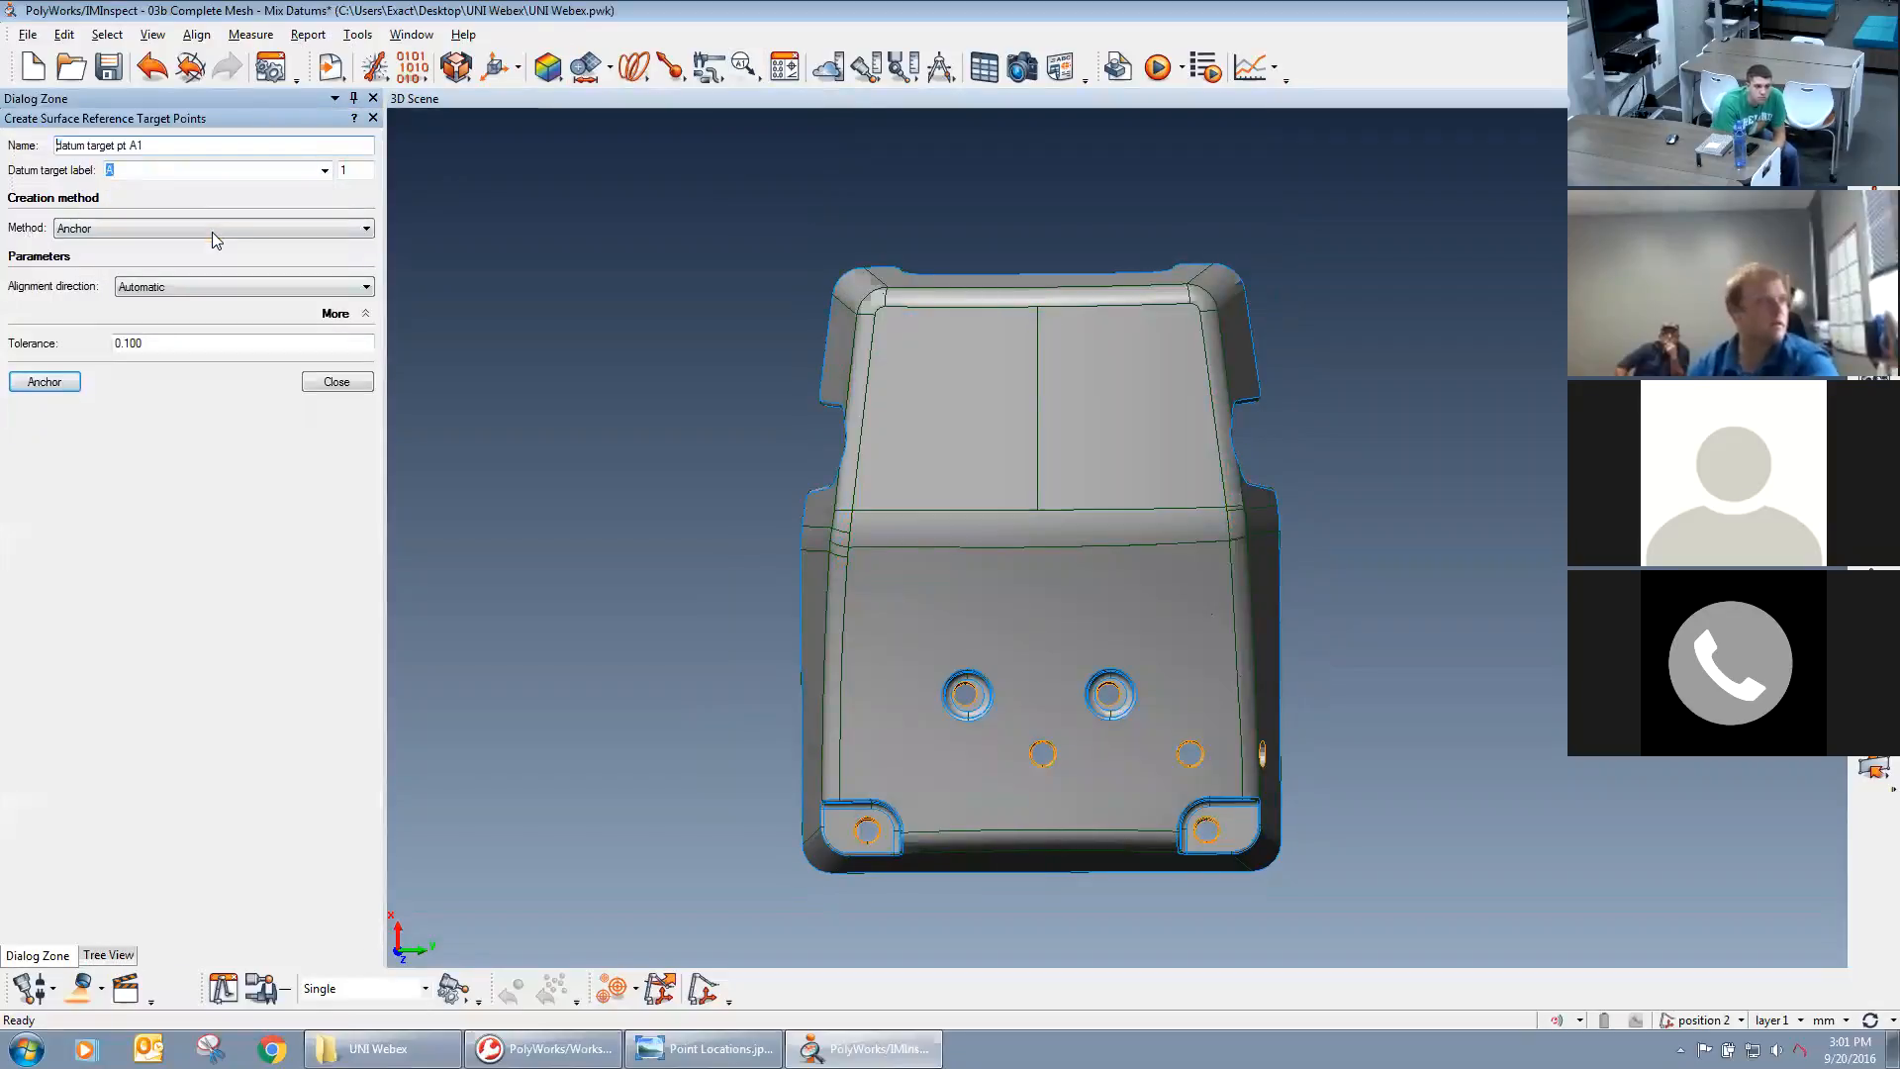
{"action": "left_click", "coordinate": [87, 230]}
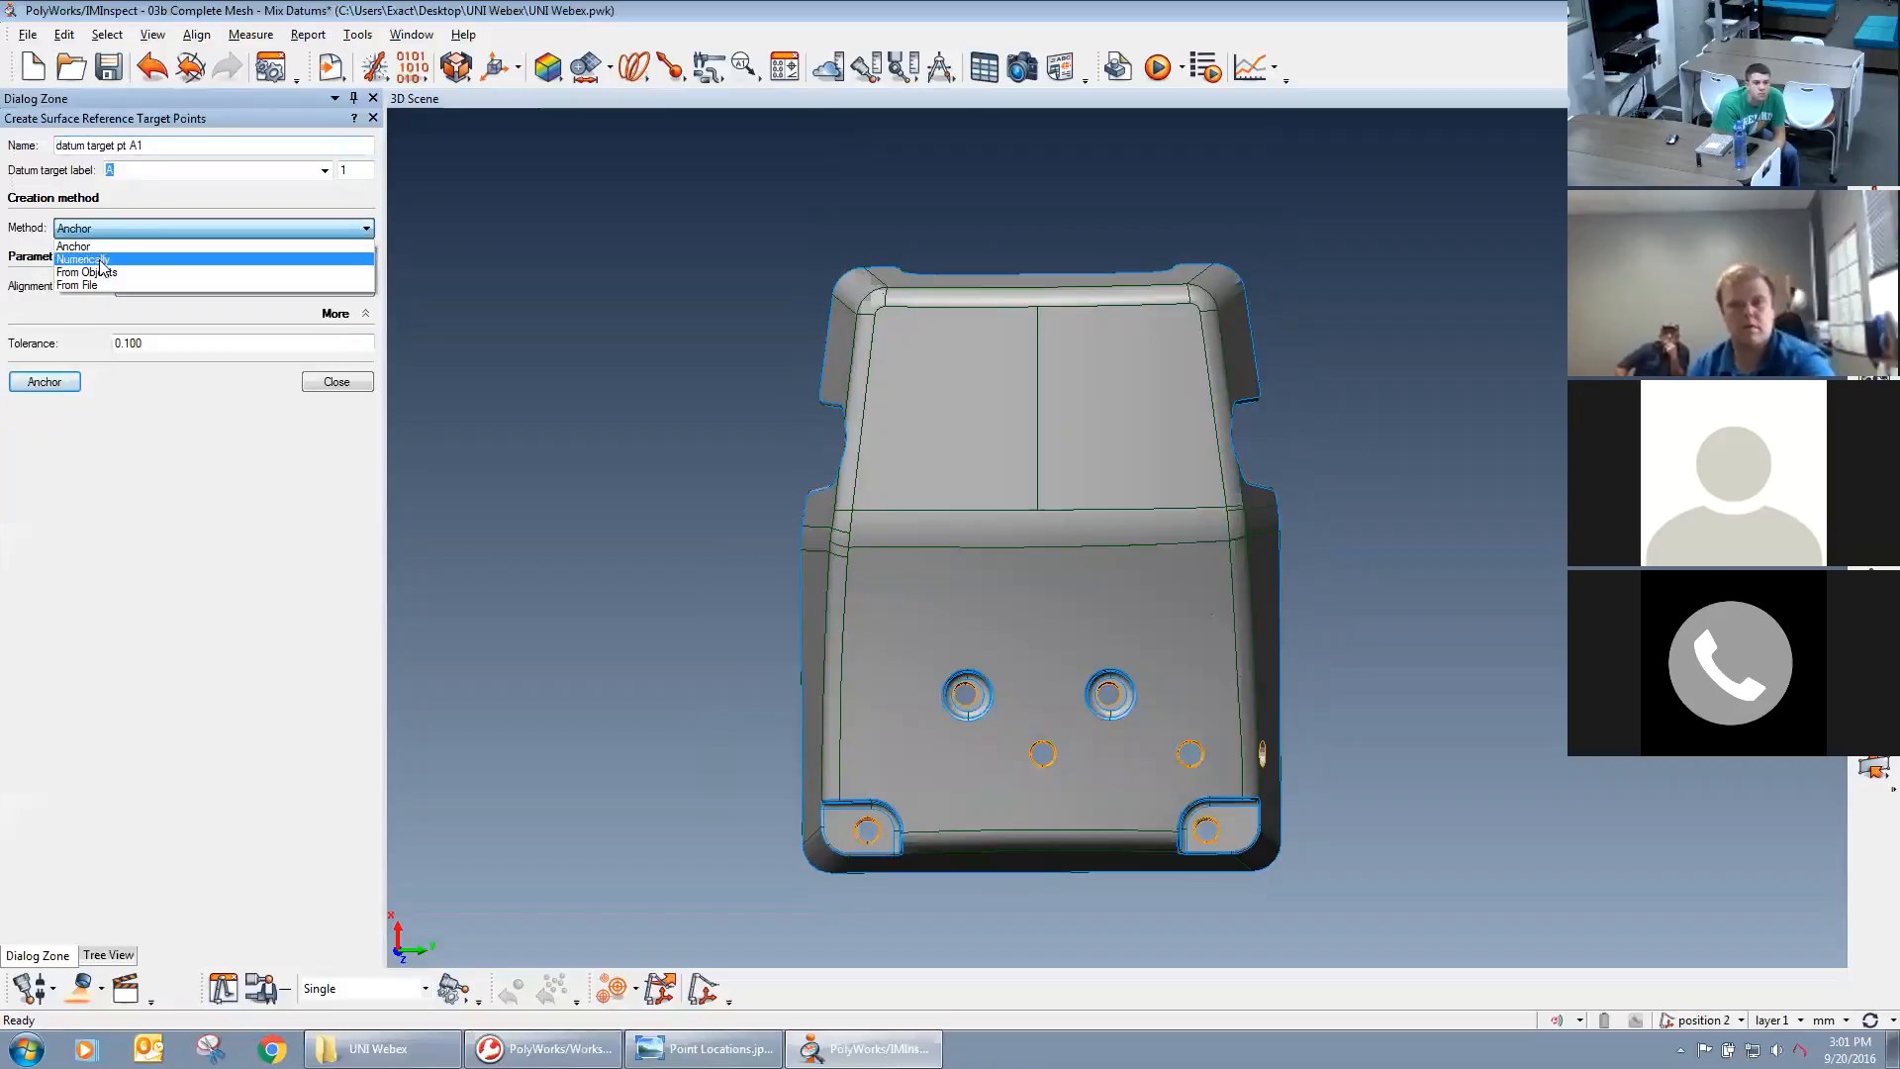
{"action": "left_click", "coordinate": [103, 265]}
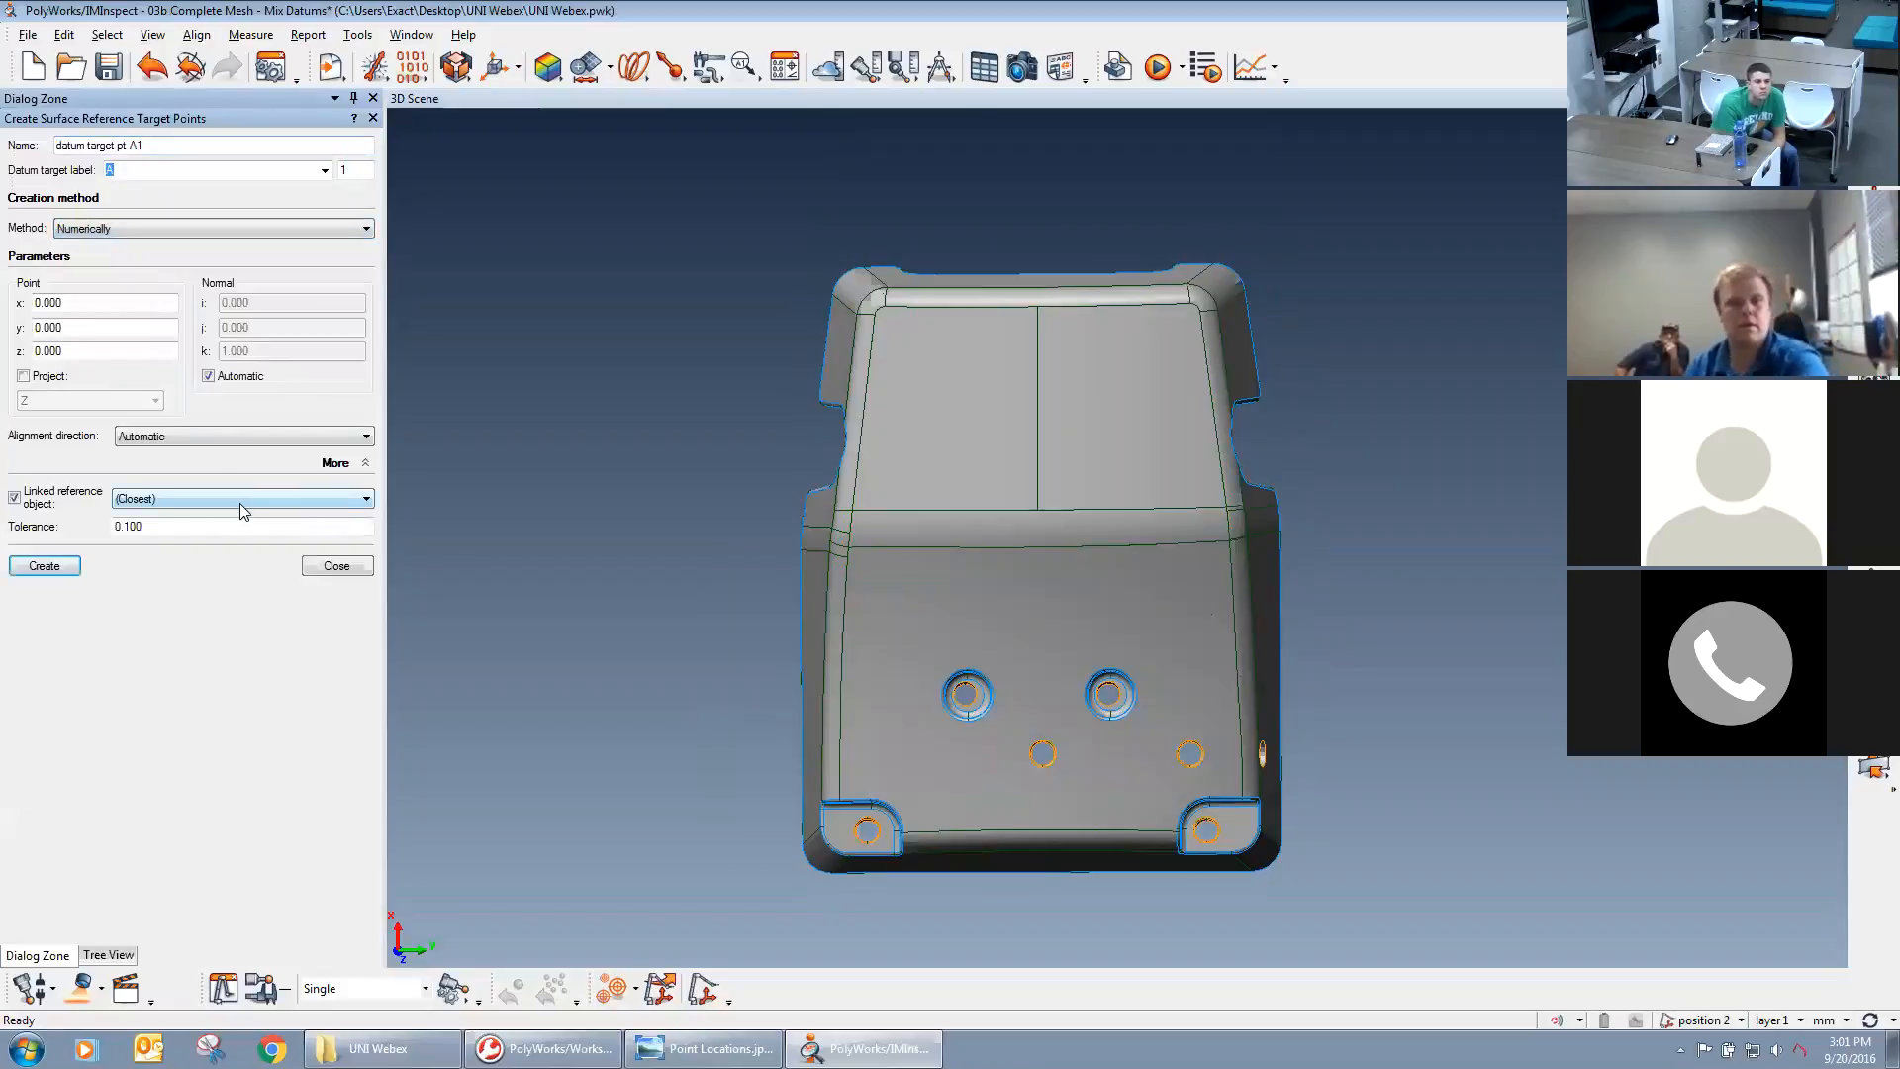
{"action": "double_click", "coordinate": [59, 307]}
{"action": "left_click_drag", "start_coordinate": [54, 325], "coordinate": [66, 321]}
{"action": "double_click", "coordinate": [61, 351]}
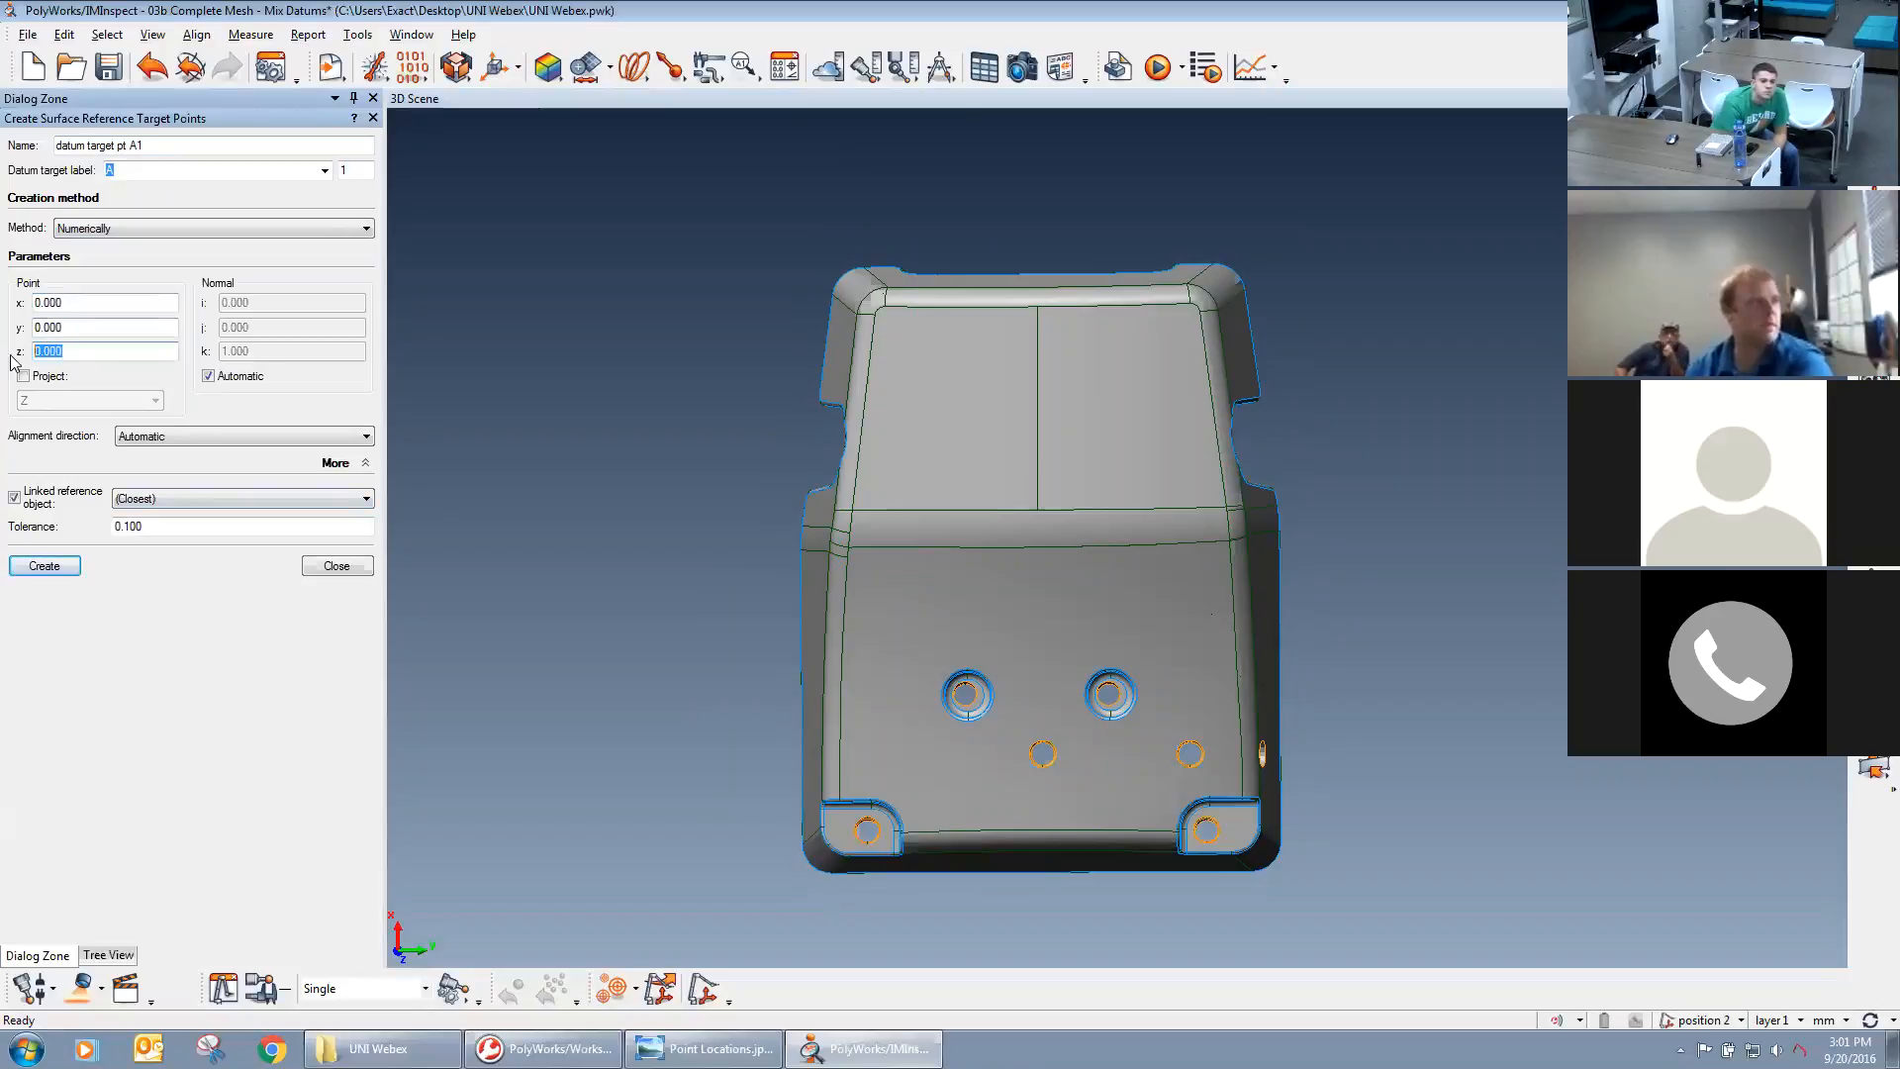
{"action": "left_click", "coordinate": [73, 331]}
{"action": "middle_click_drag", "start_coordinate": [988, 520], "coordinate": [976, 473]}
{"action": "middle_click_drag", "start_coordinate": [983, 724], "coordinate": [982, 729]}
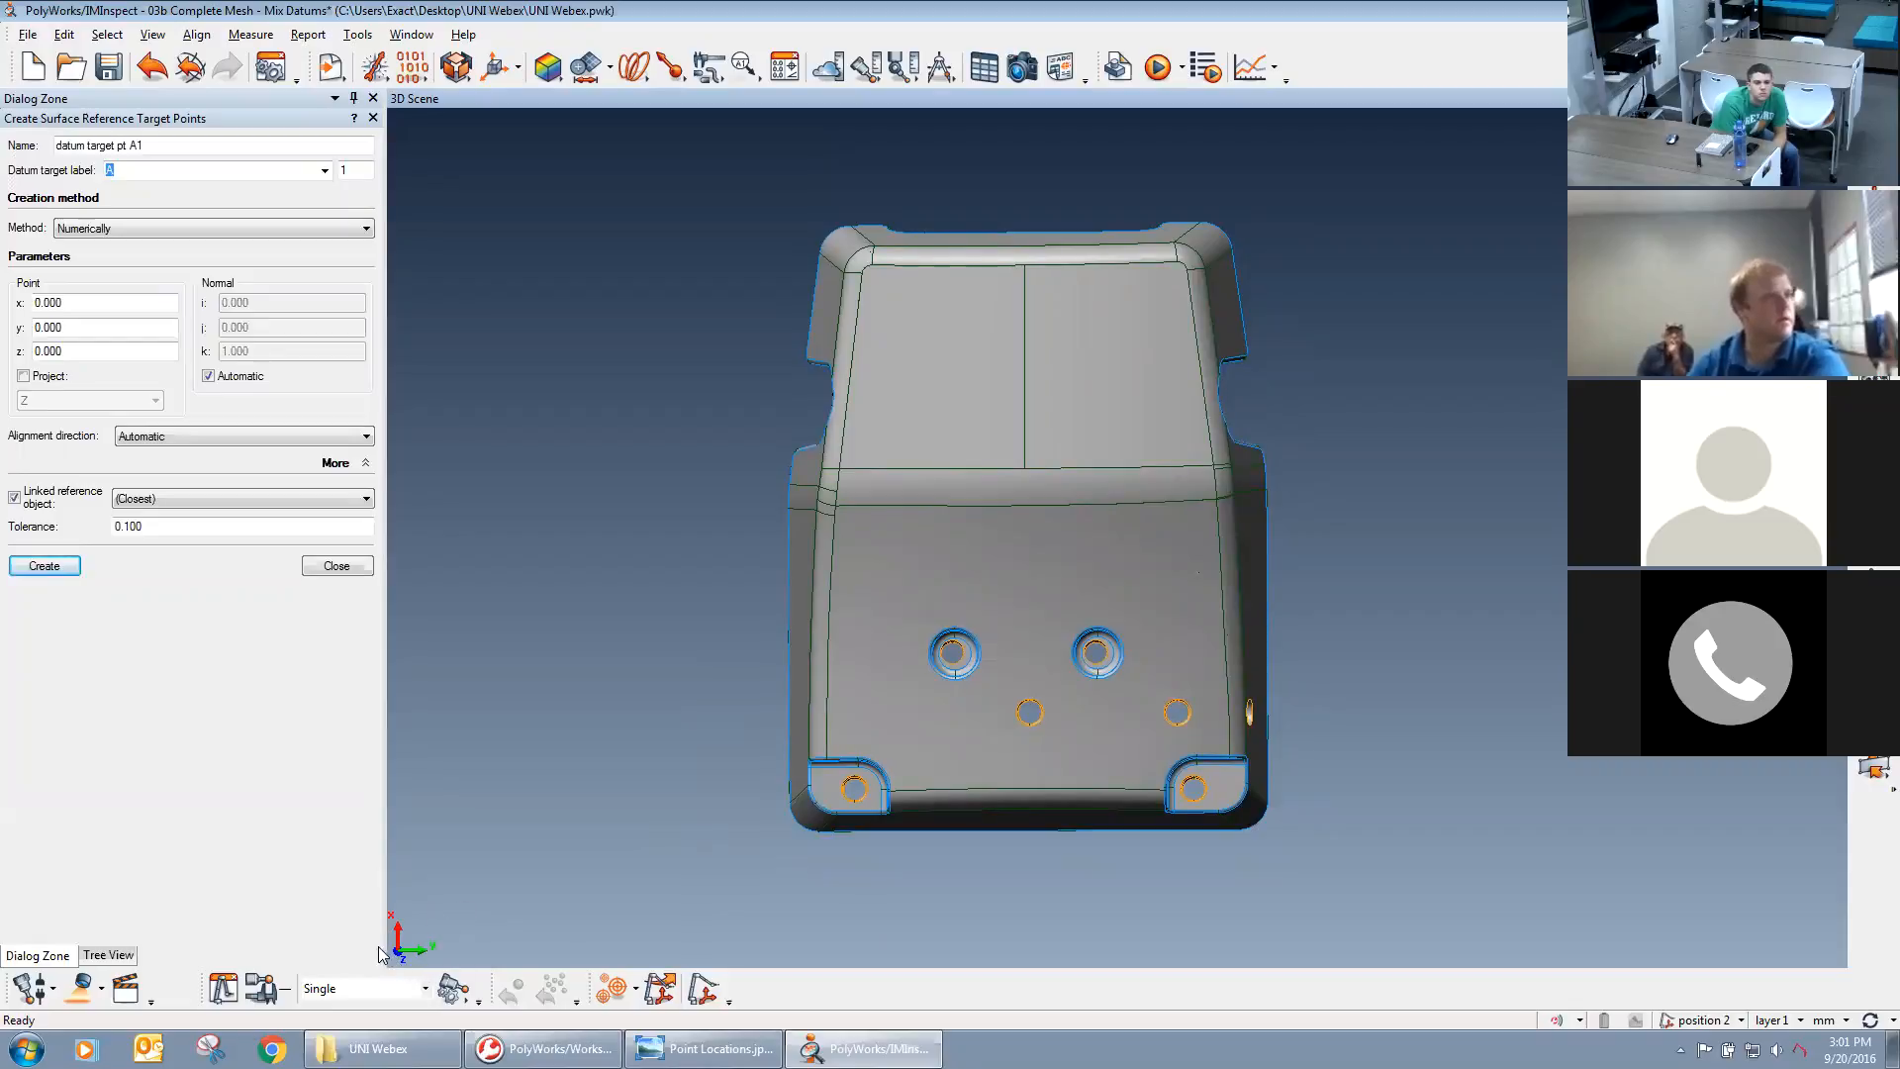
{"action": "key", "text": "ctrl"}
{"action": "key", "text": "ctrl"}
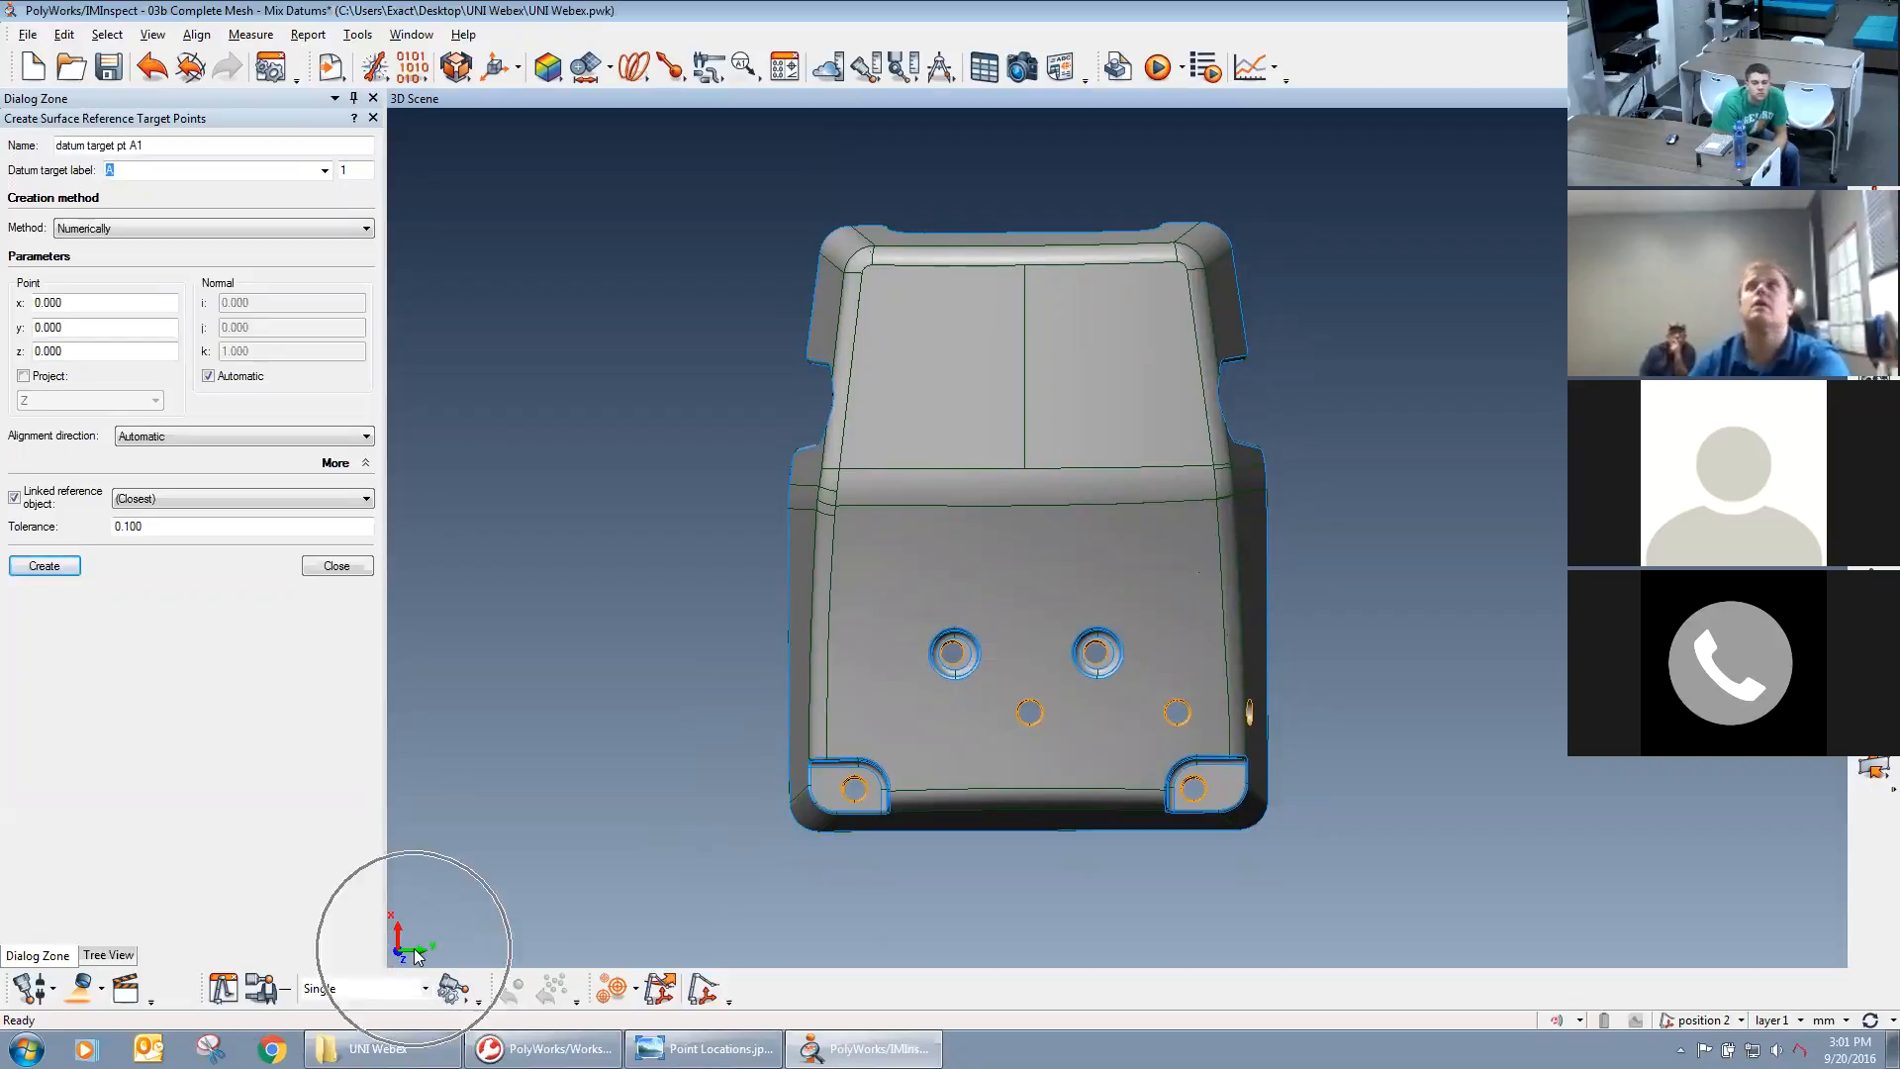
{"action": "left_click_drag", "start_coordinate": [551, 932], "coordinate": [861, 738]}
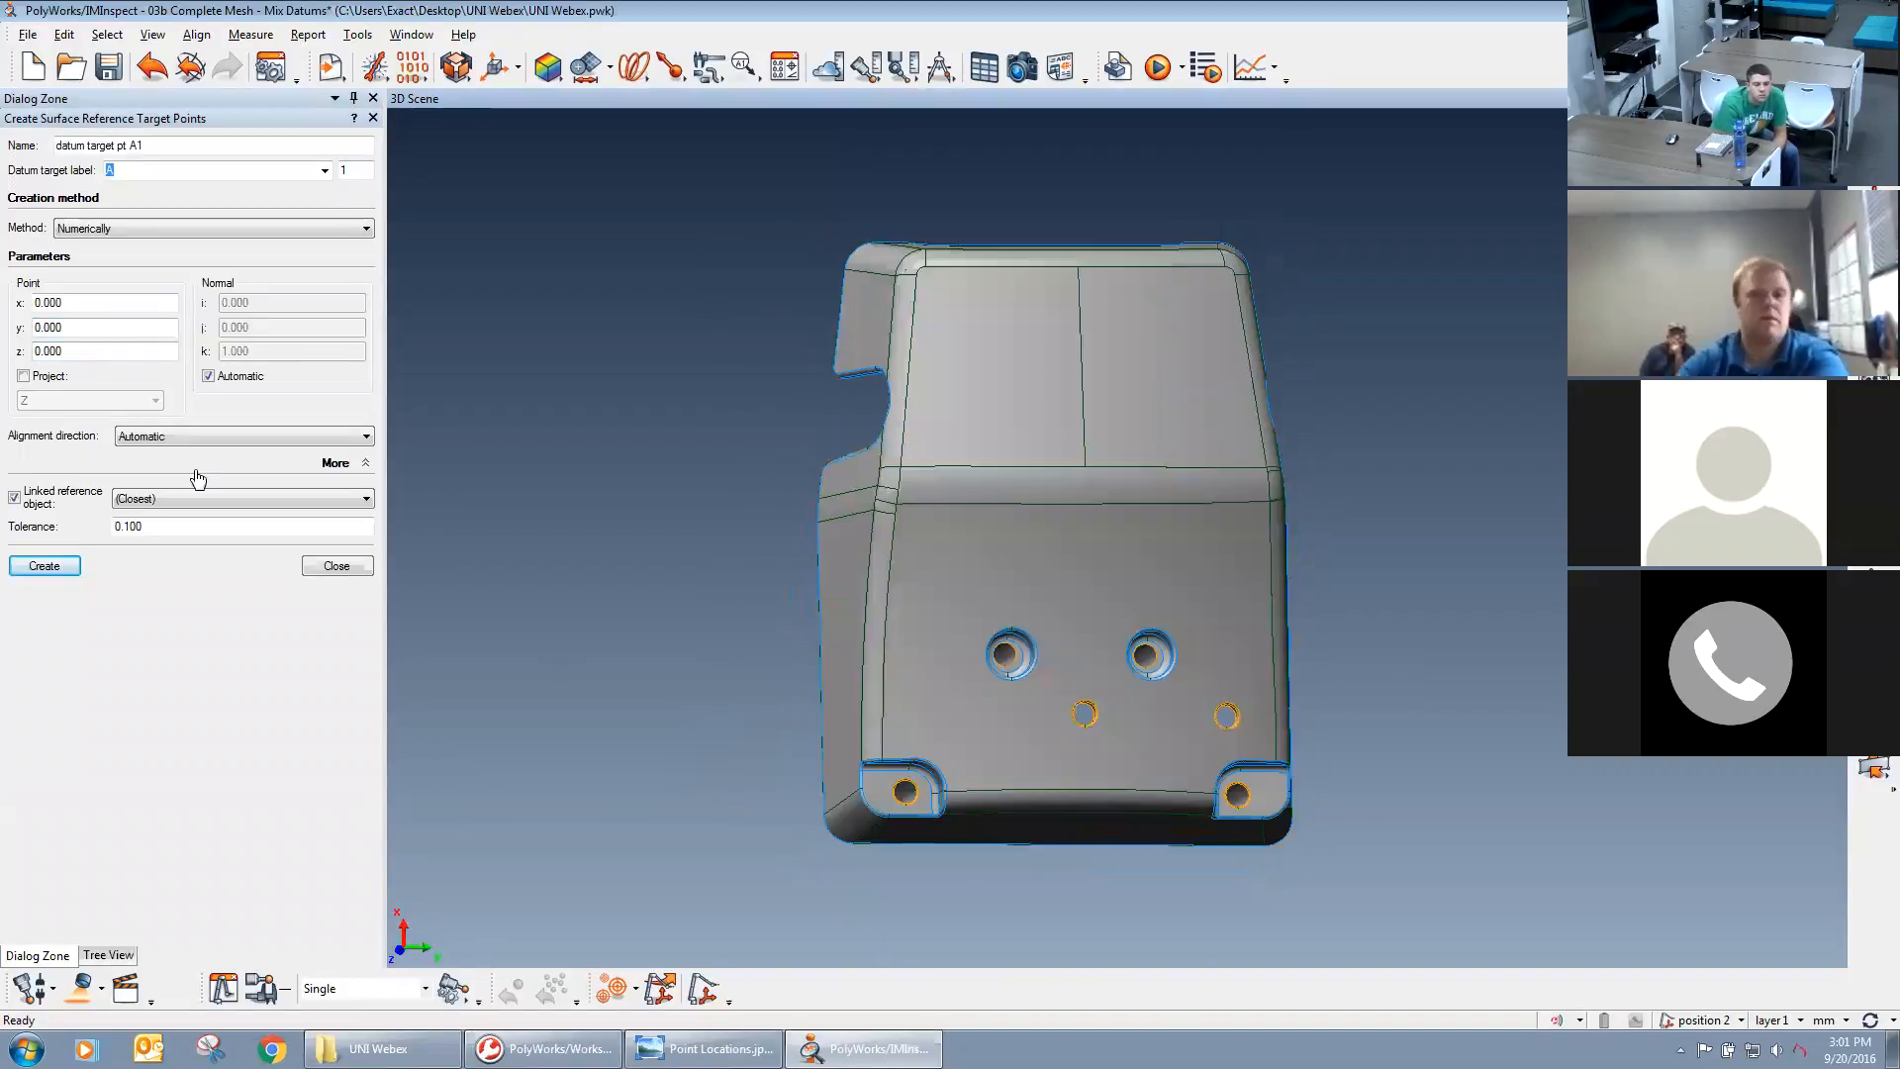
Turn on projection for target point A1, with Z as the projection direction.
{"action": "left_click", "coordinate": [20, 377]}
{"action": "left_click", "coordinate": [69, 401]}
{"action": "left_click", "coordinate": [37, 398]}
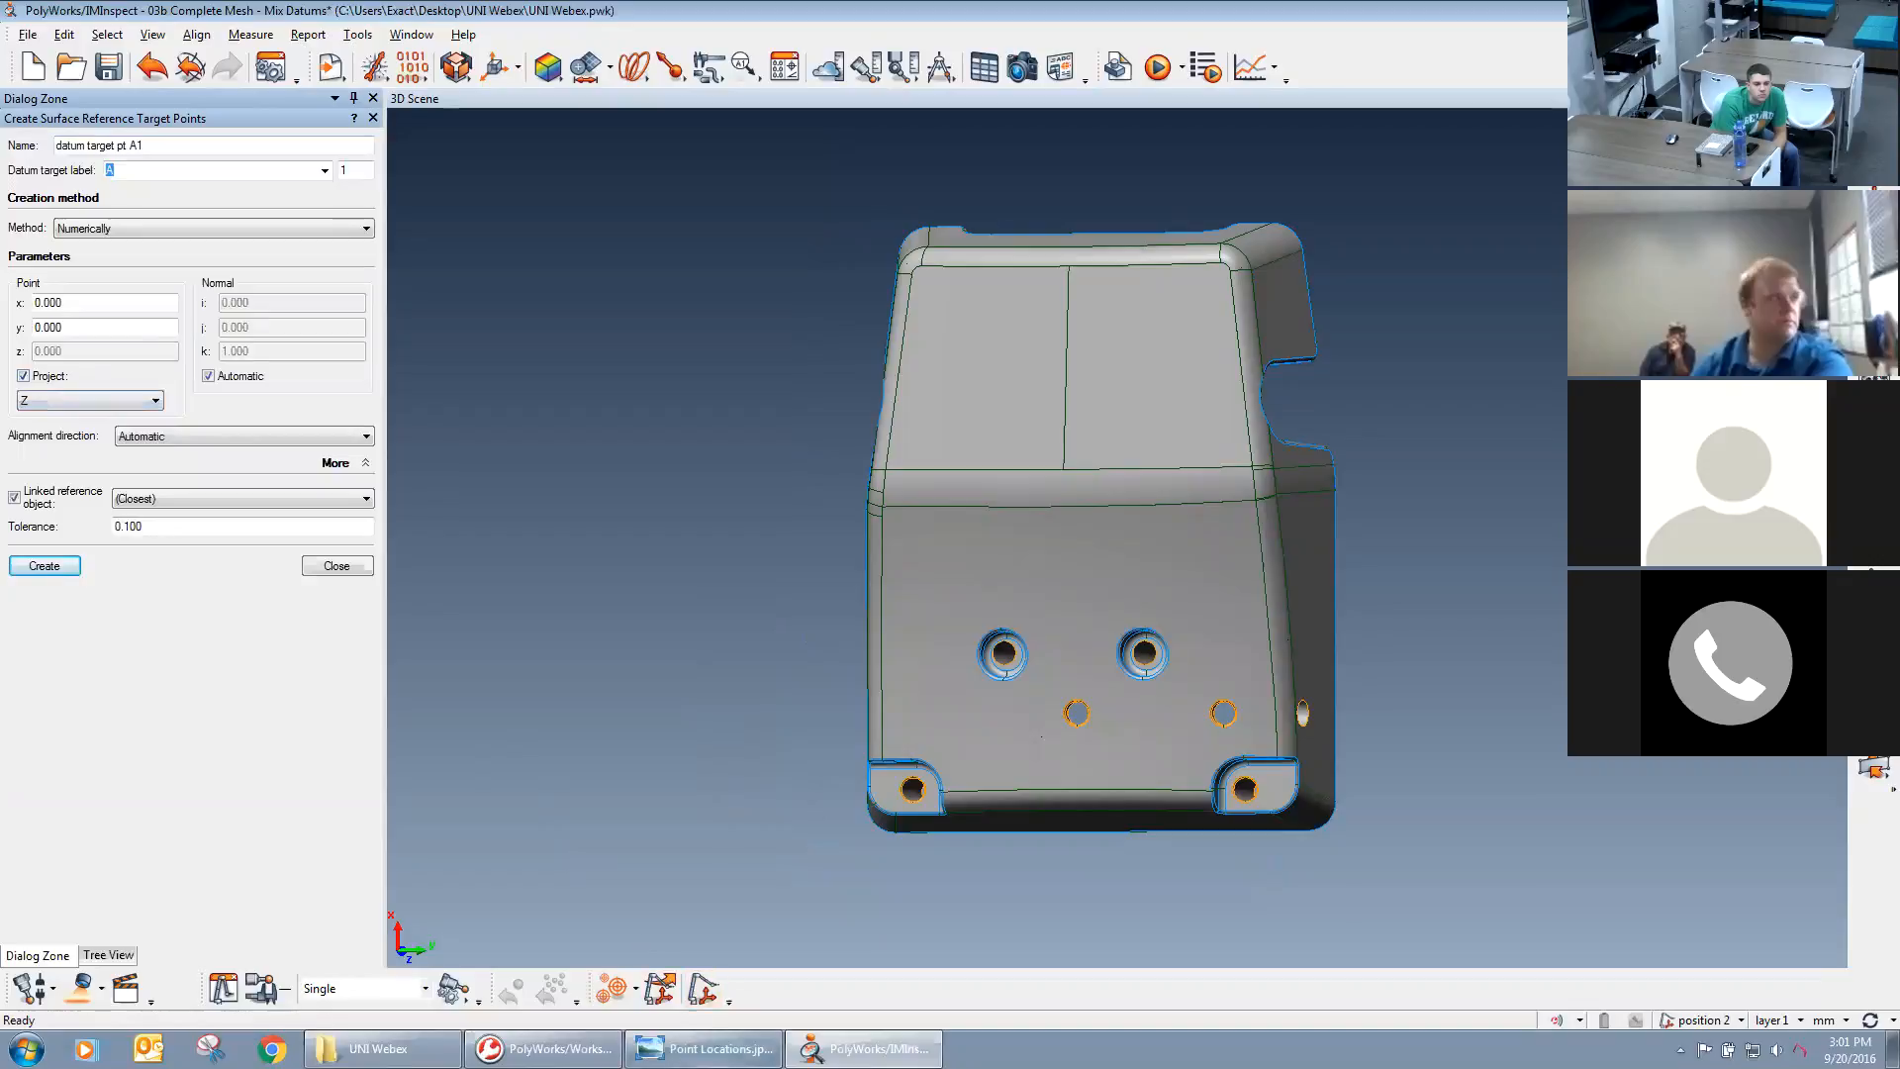
Create datum target point A1 at X -50, Y -77, taking the coordinates from Point Locations.jpg.
{"action": "left_click", "coordinate": [703, 1049]}
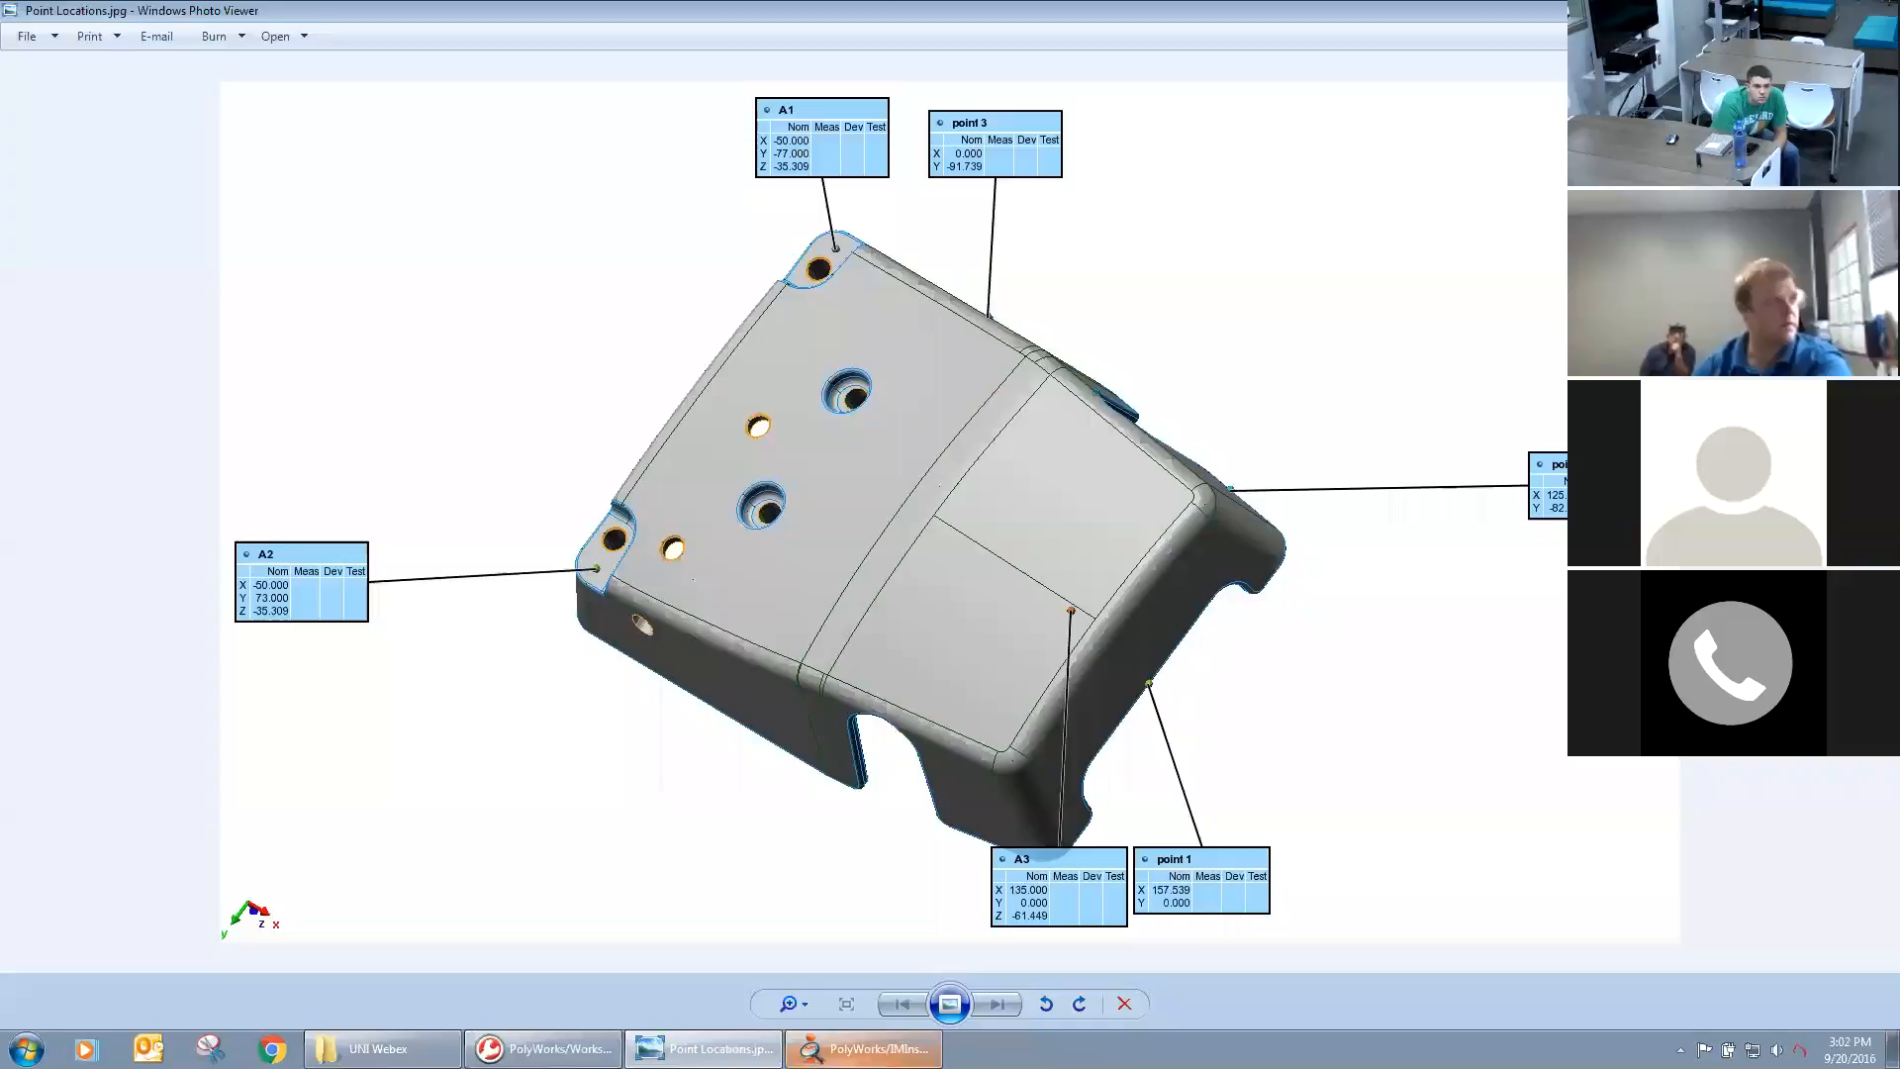
{"action": "left_click", "coordinate": [849, 1053]}
{"action": "left_click_drag", "start_coordinate": [79, 303], "coordinate": [3, 286]}
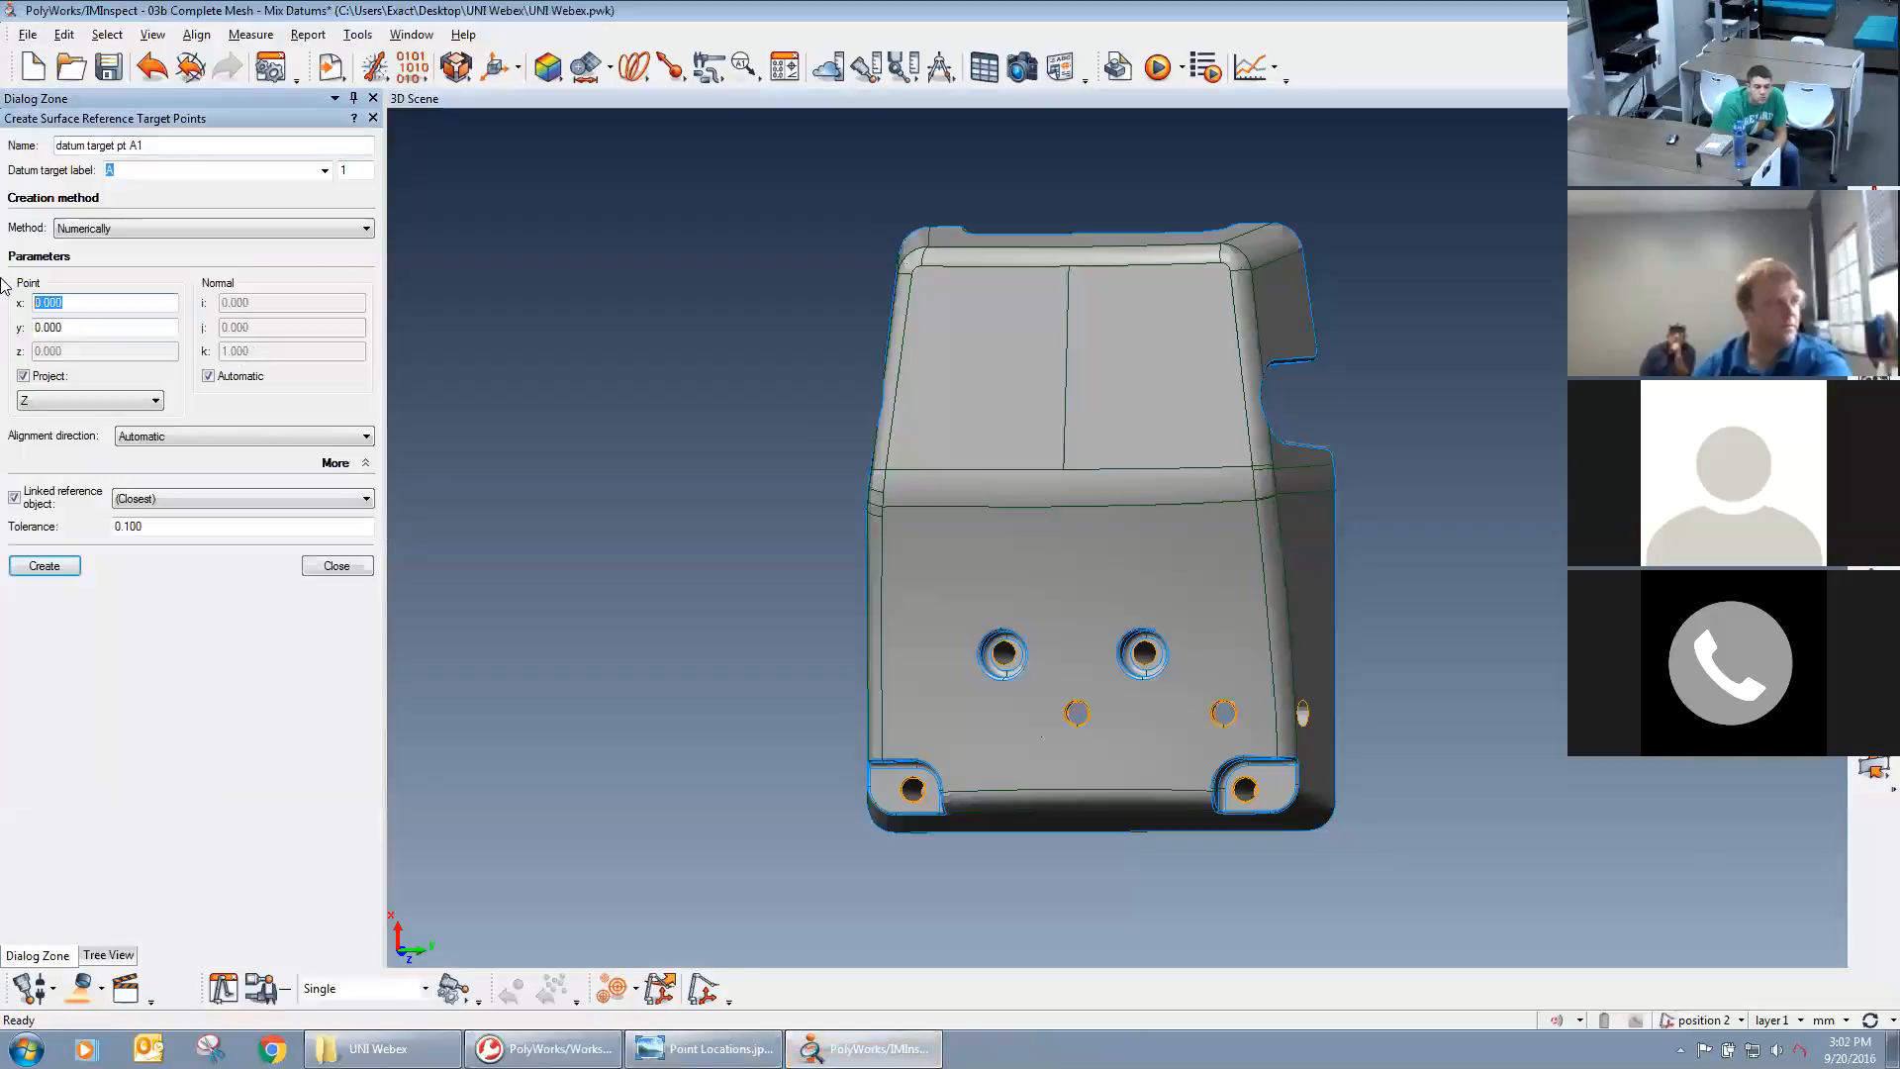
{"action": "double_click", "coordinate": [77, 326]}
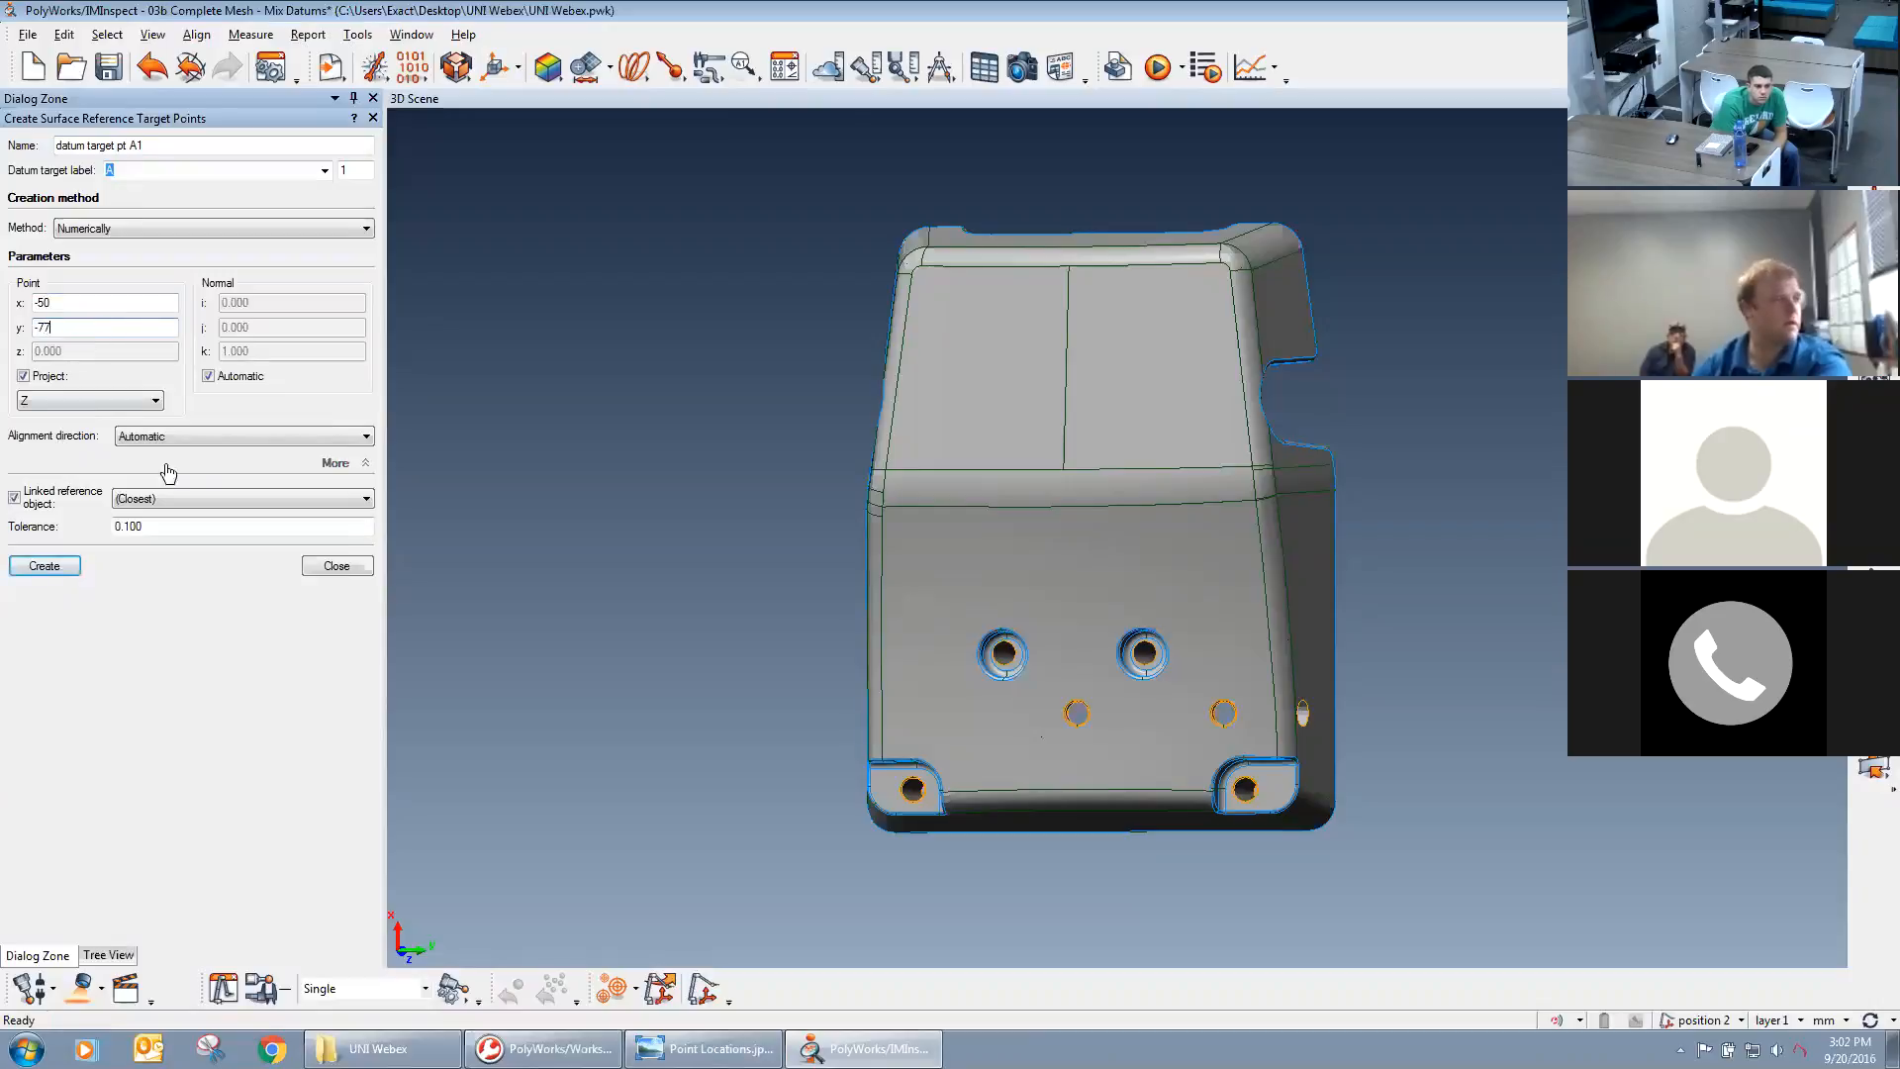
{"action": "left_click", "coordinate": [61, 571]}
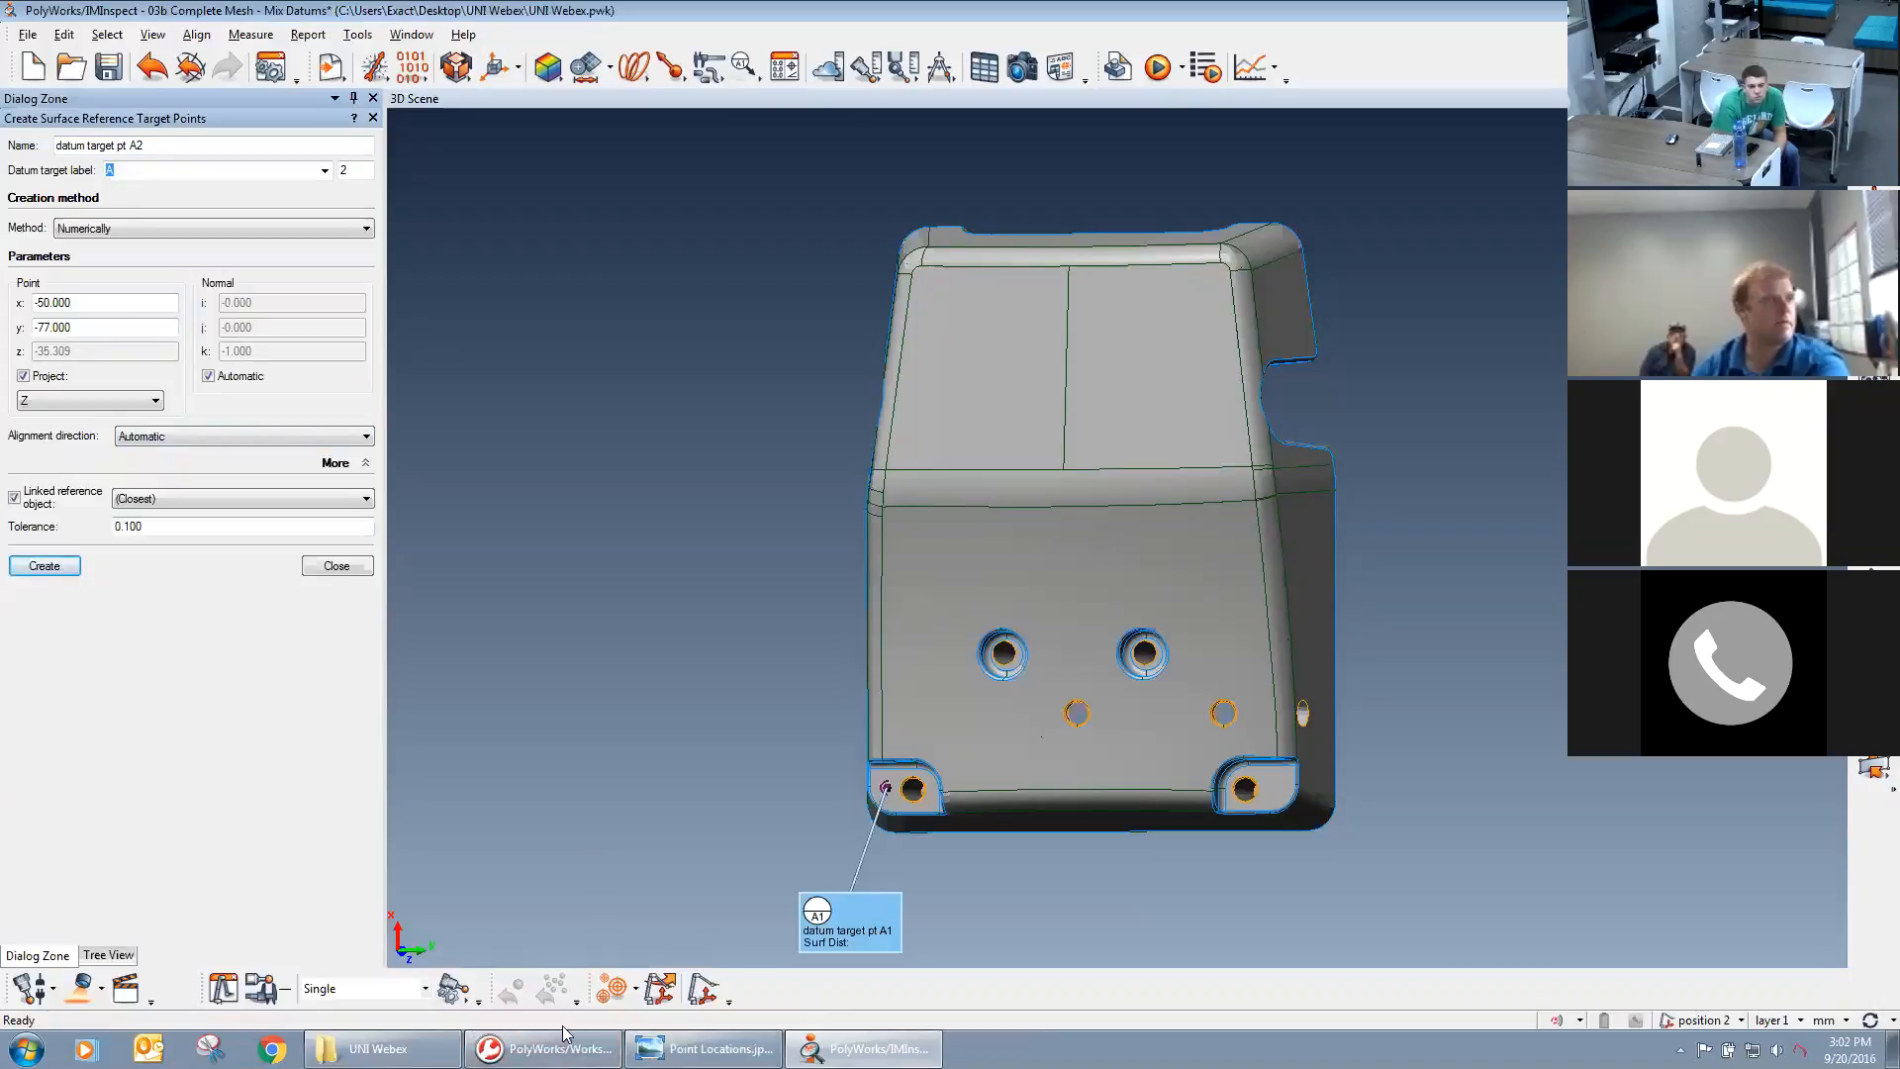
Create datum target point A2 at X -50, Y 73, checking the coordinates in Point Locations.jpg.
{"action": "left_click", "coordinate": [698, 1048]}
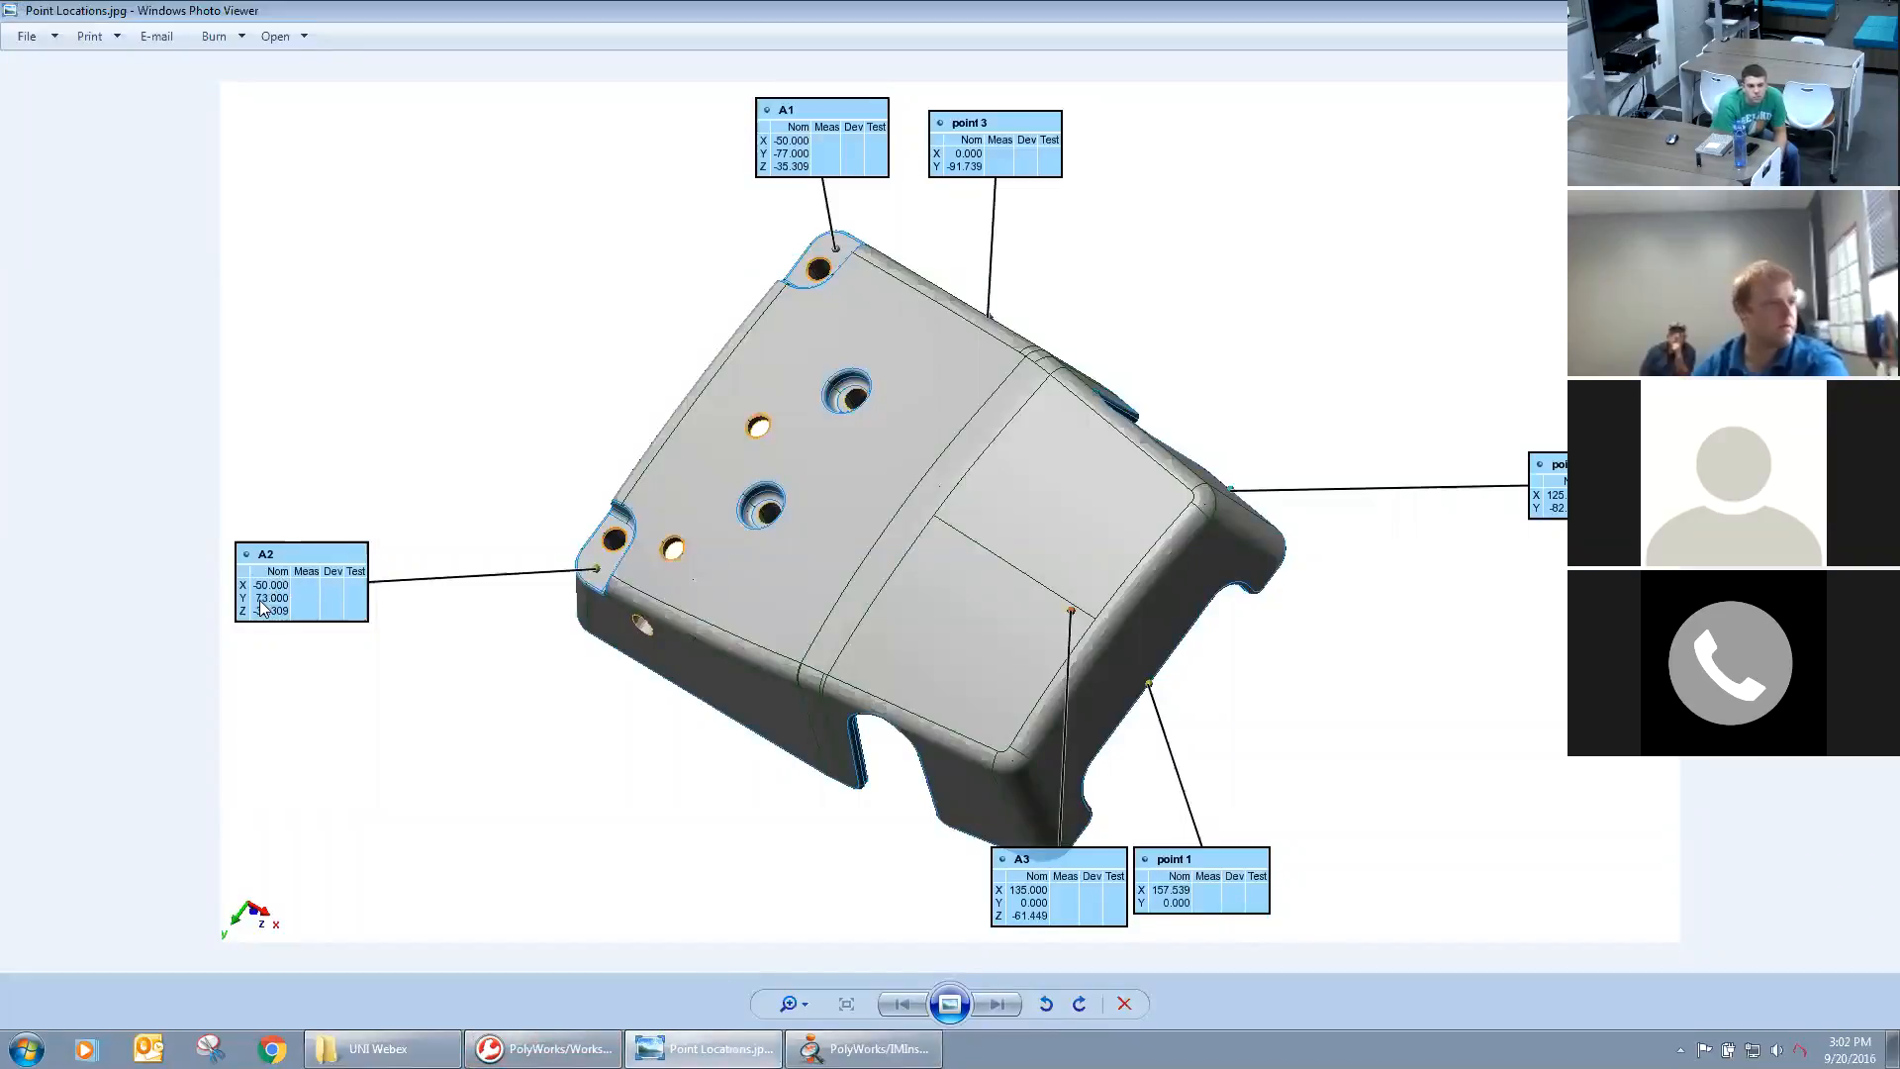
{"action": "left_click", "coordinate": [864, 1048]}
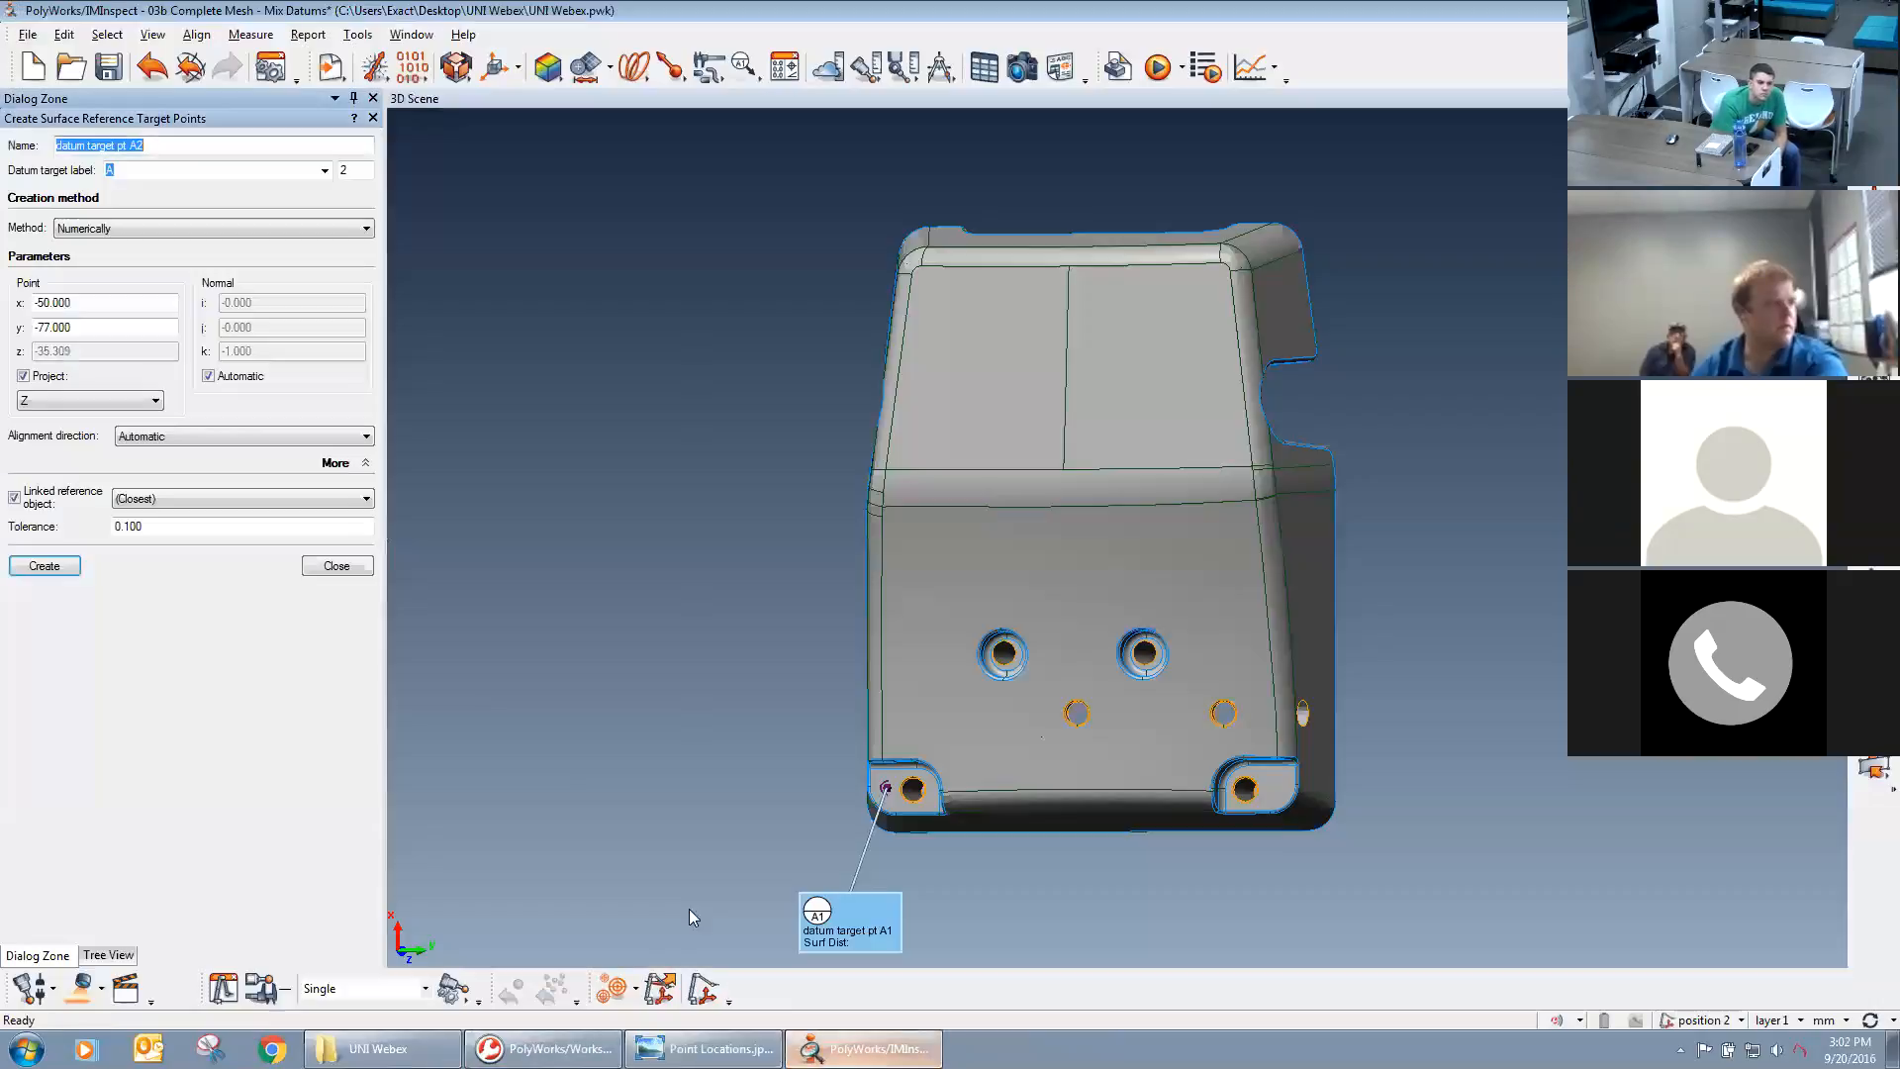
{"action": "left_click_drag", "start_coordinate": [111, 328], "coordinate": [5, 332]}
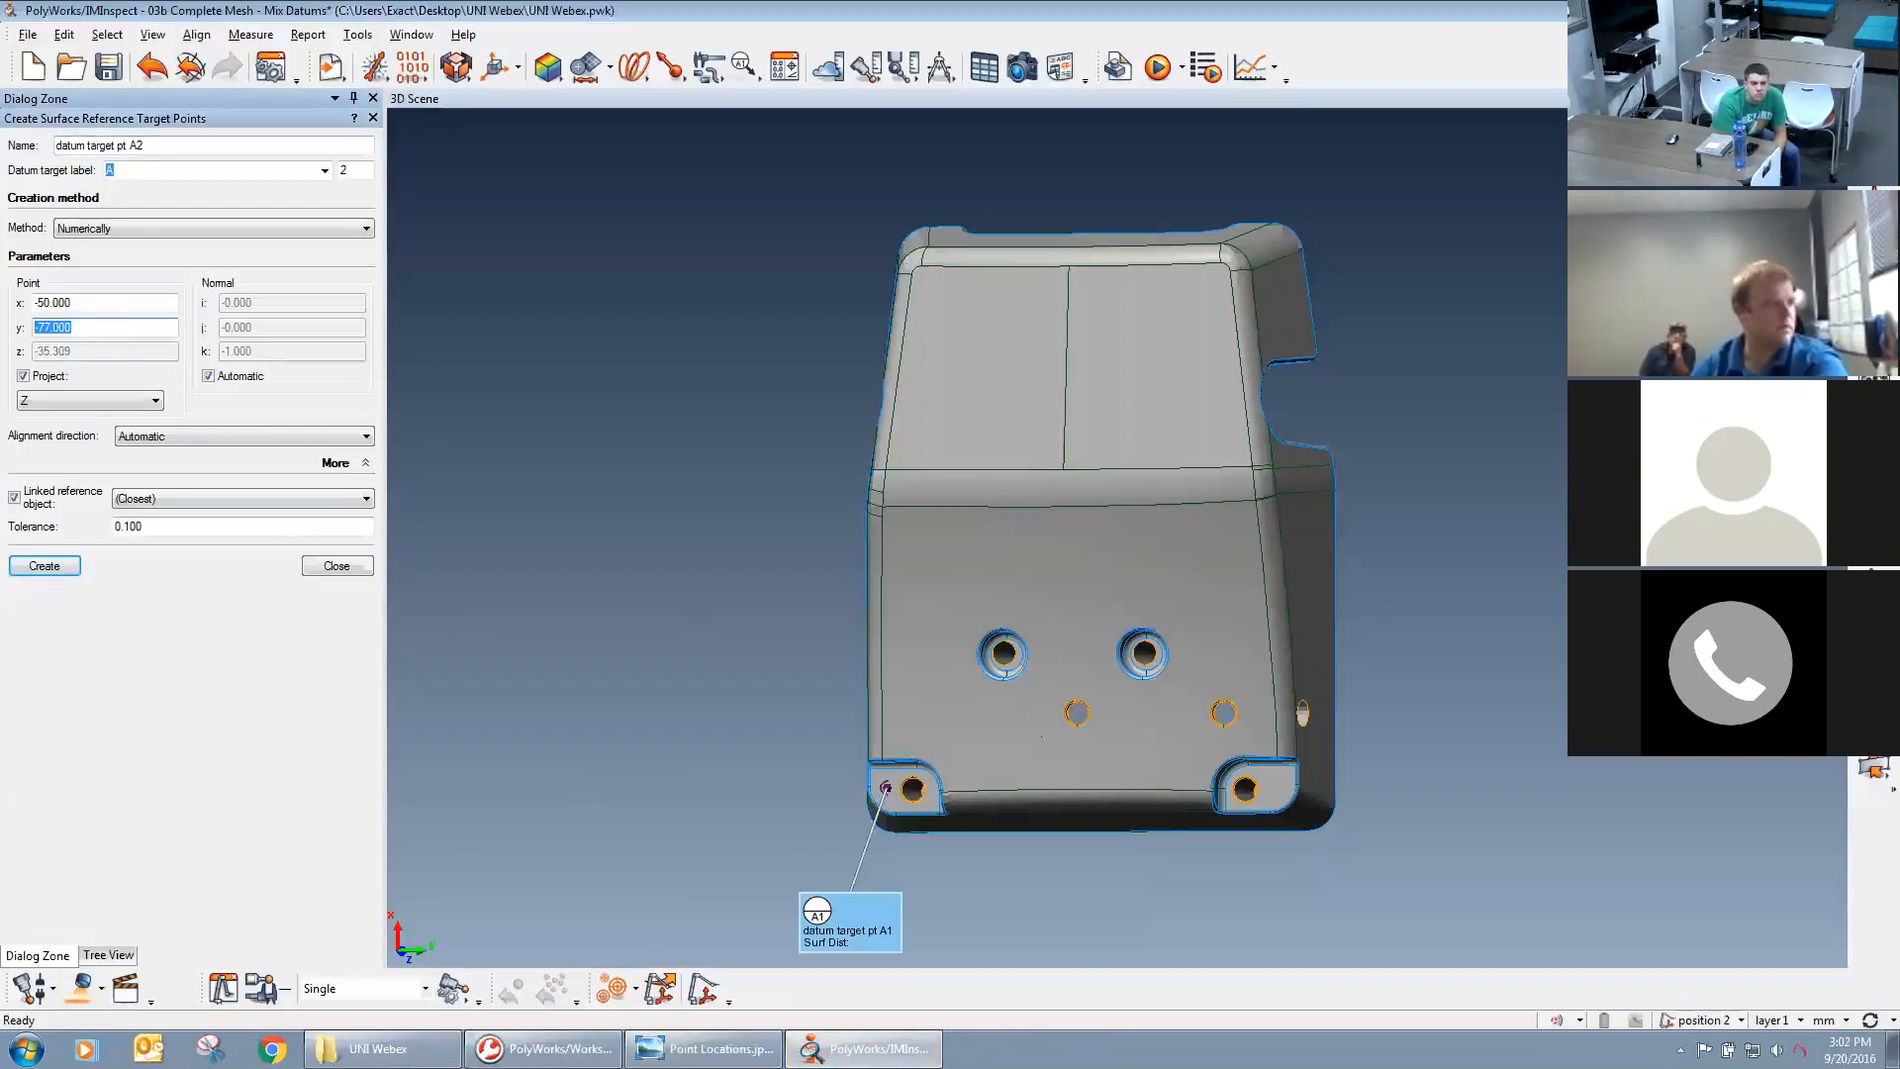
{"action": "type", "text": "73"}
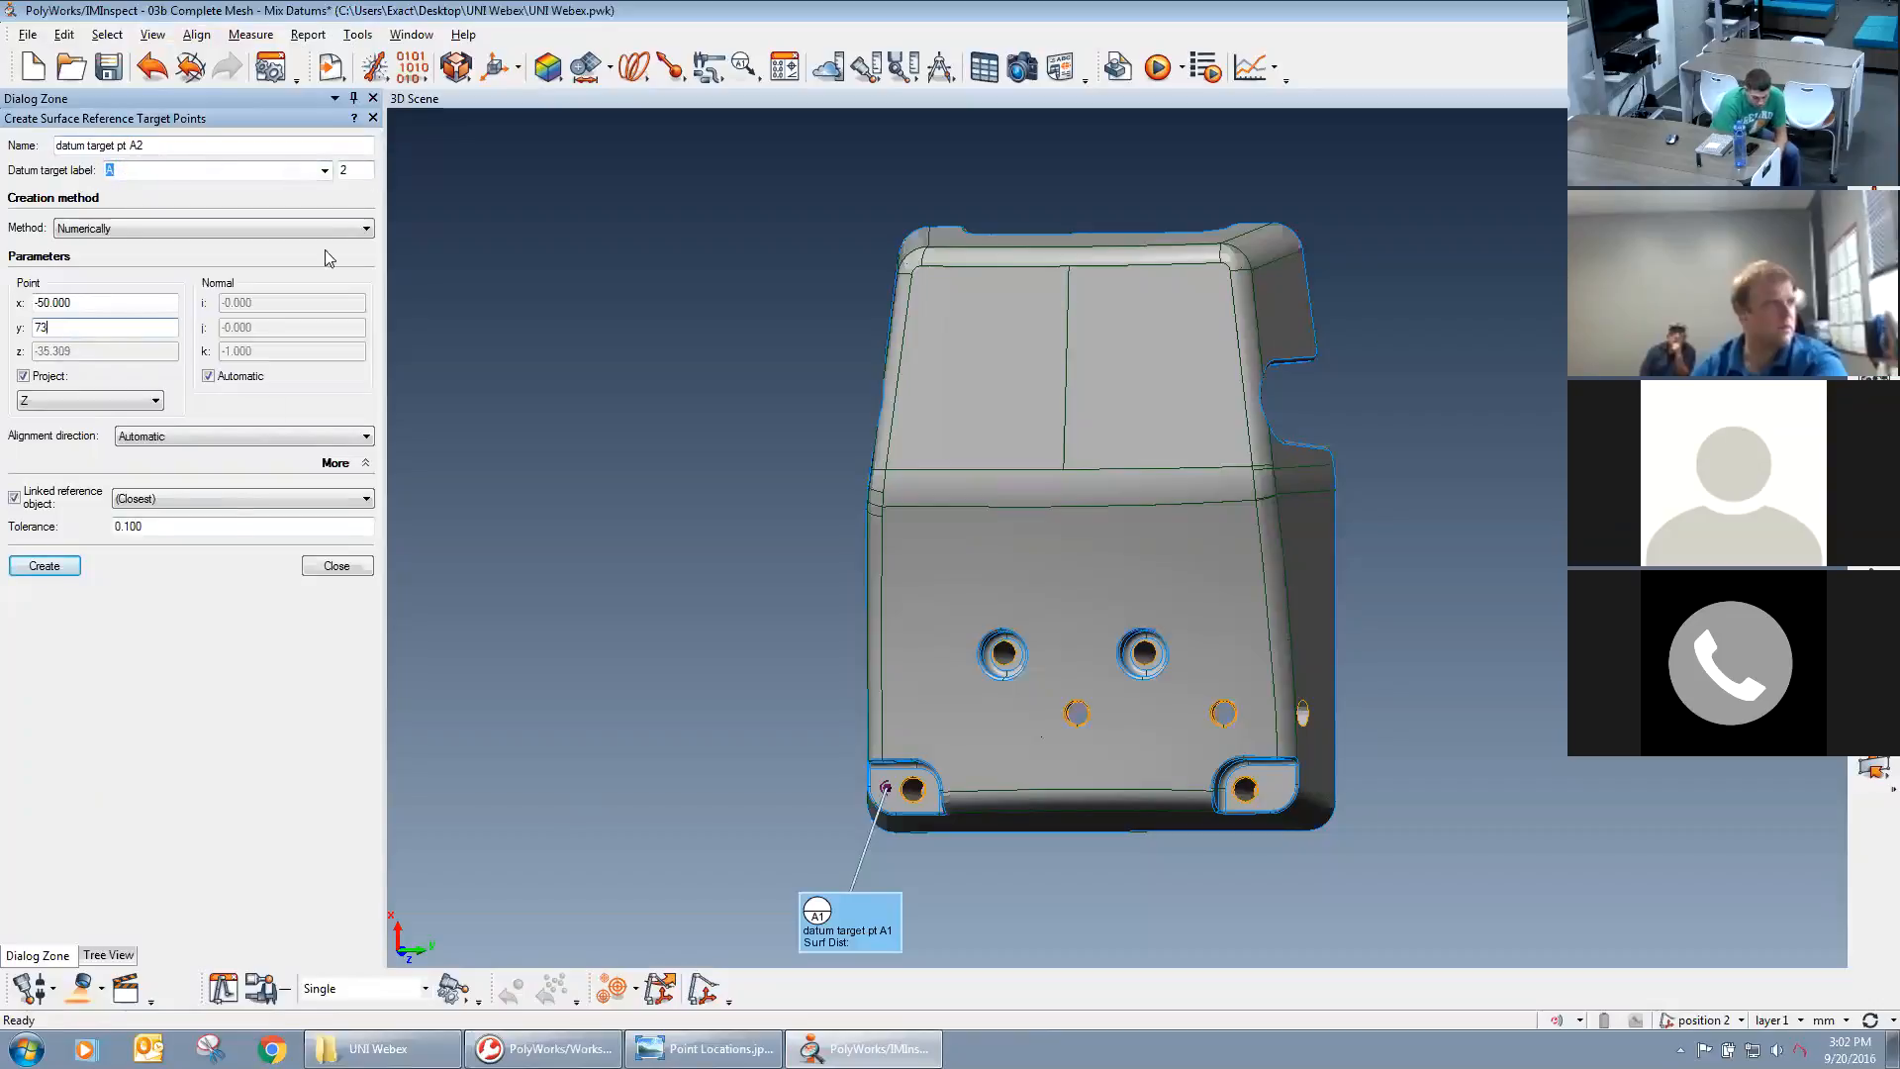
{"action": "left_click", "coordinate": [59, 569]}
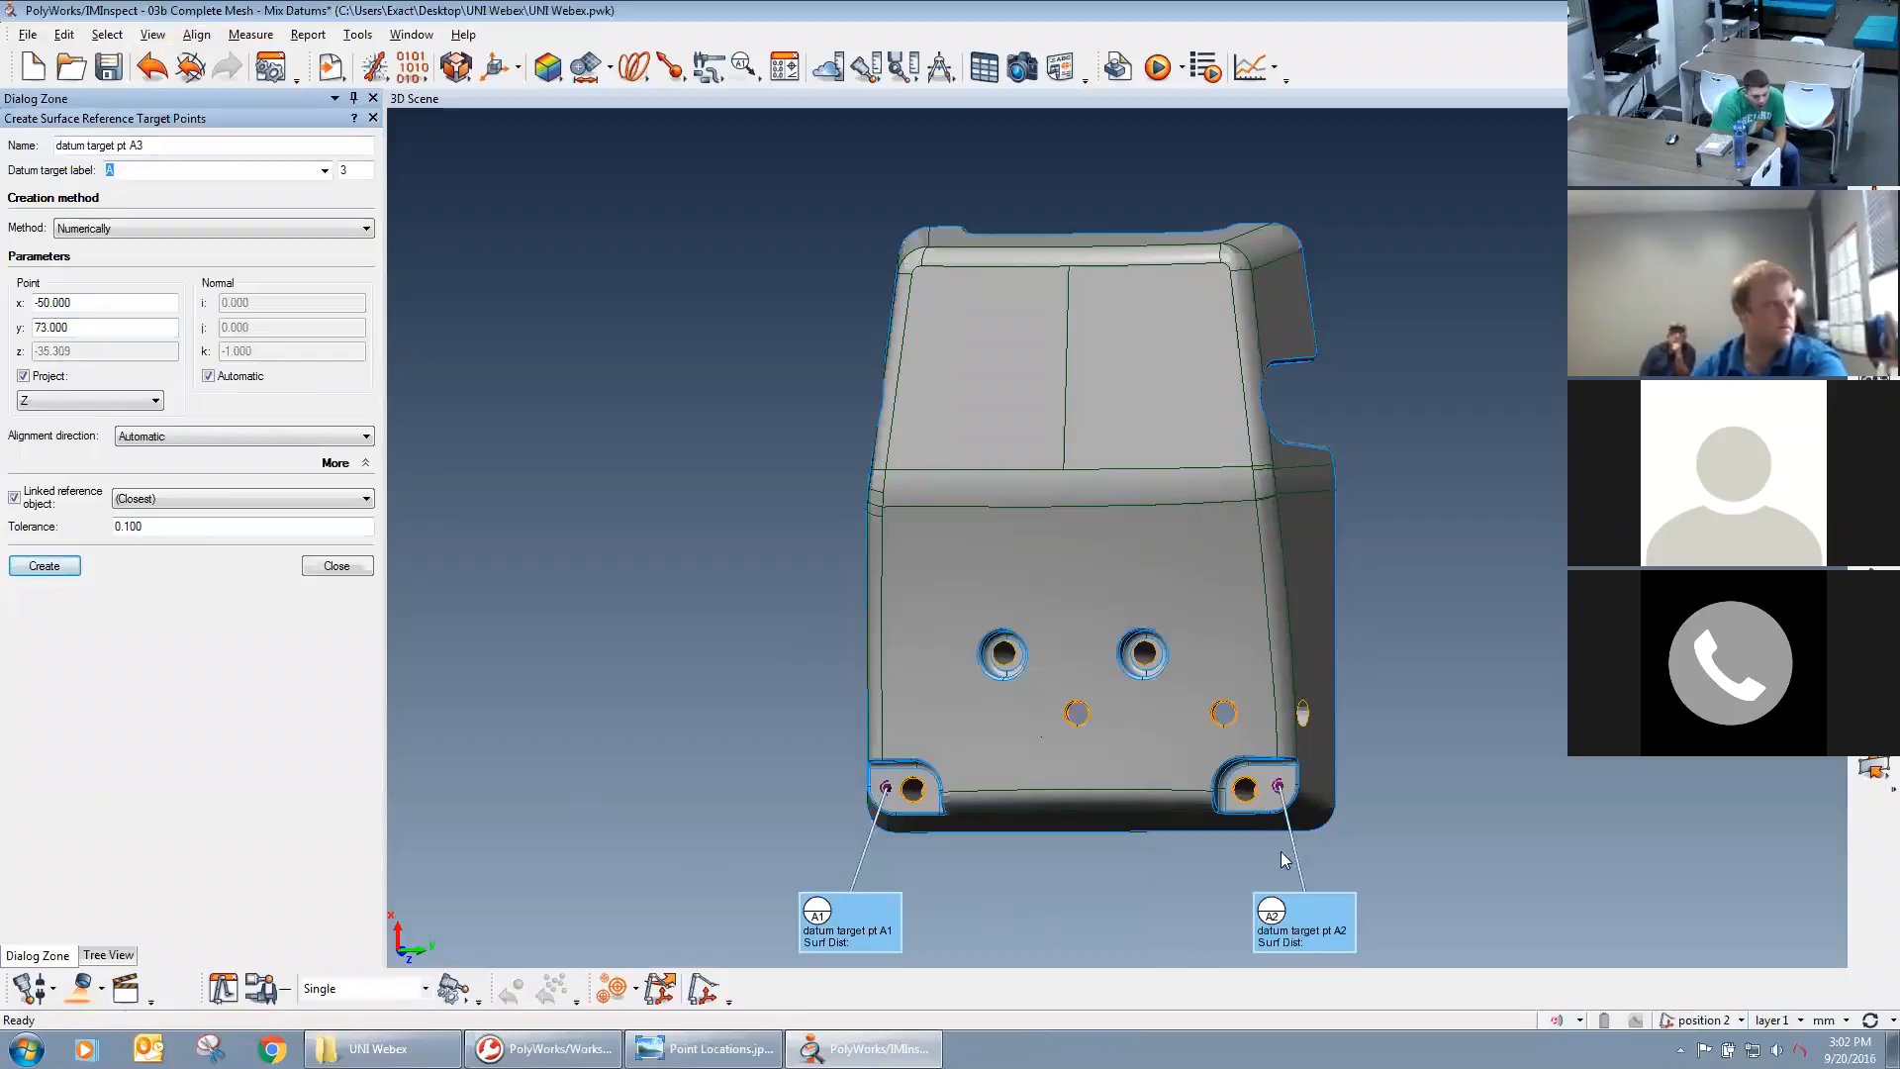
Create datum target point A3 at X 135, Y 0, using the coordinates from Point Locations.jpg.
{"action": "key", "text": "alt+Tab"}
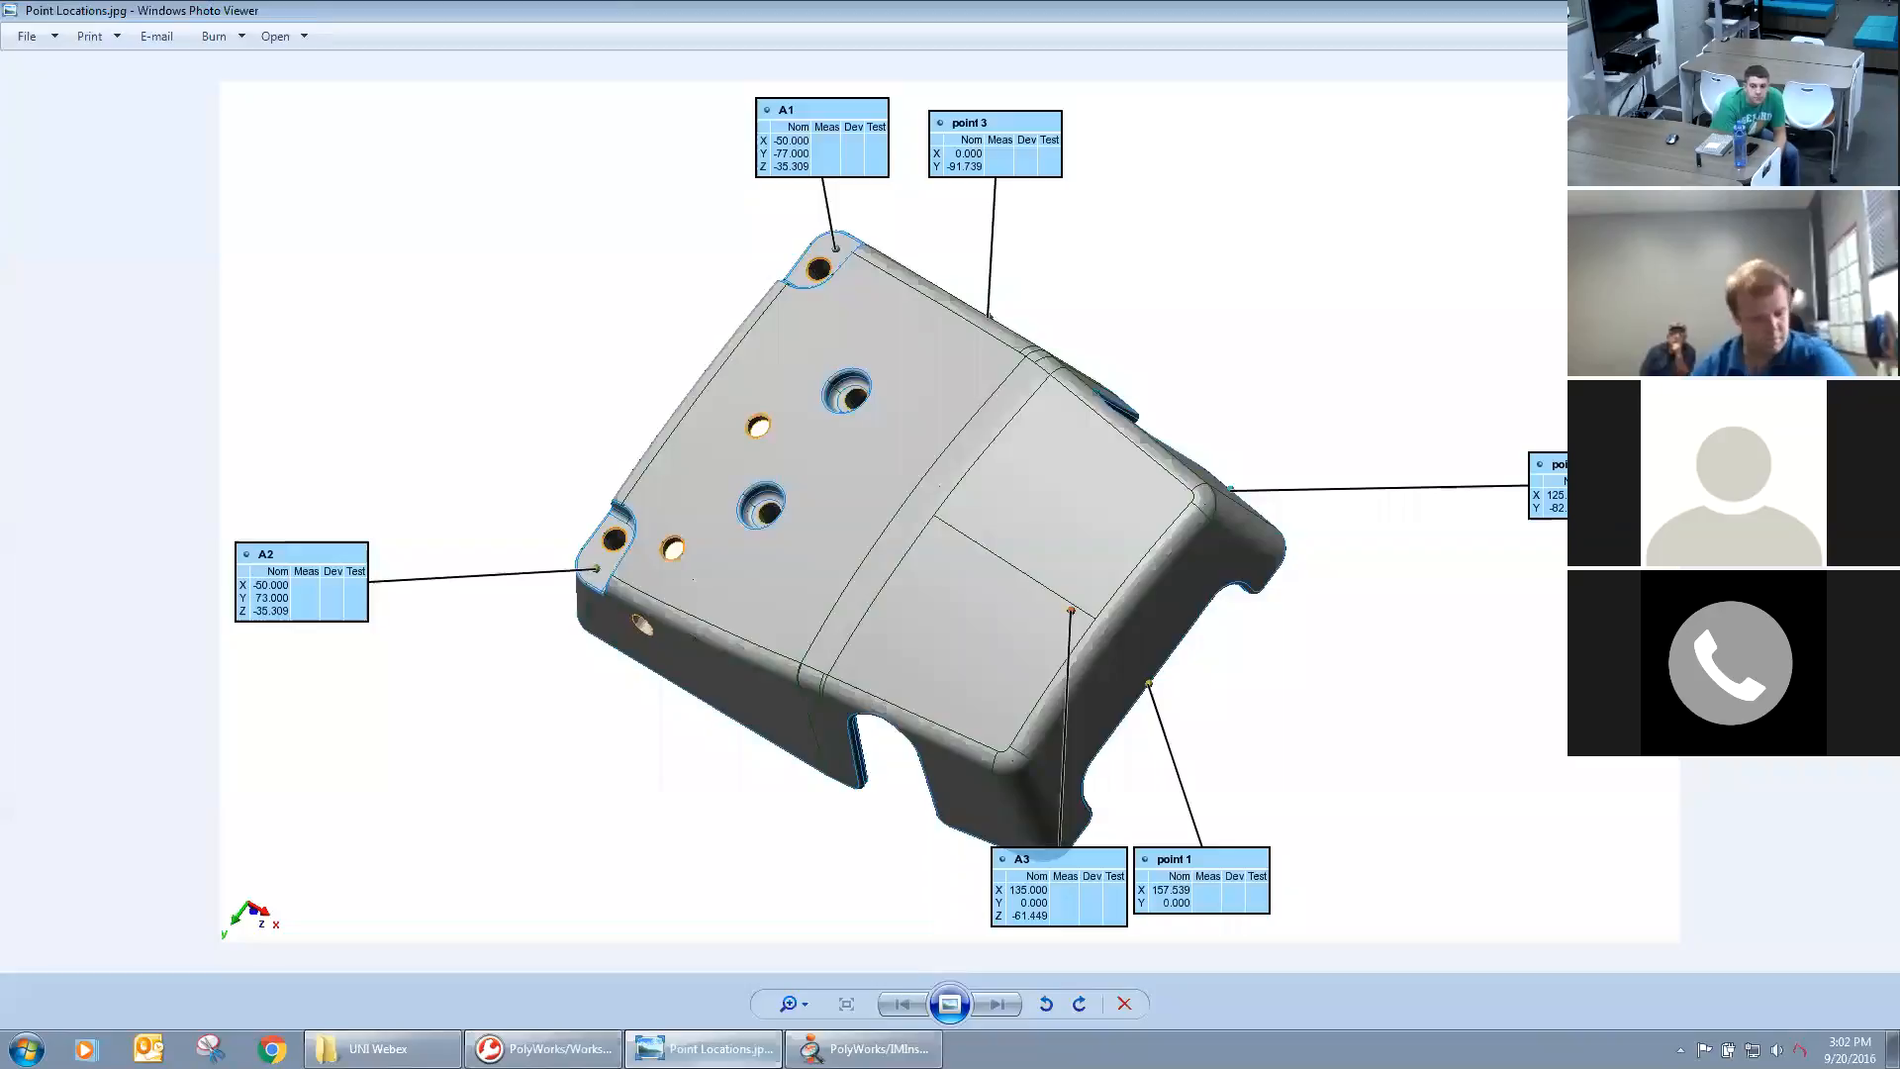
{"action": "key", "text": "alt+Tab"}
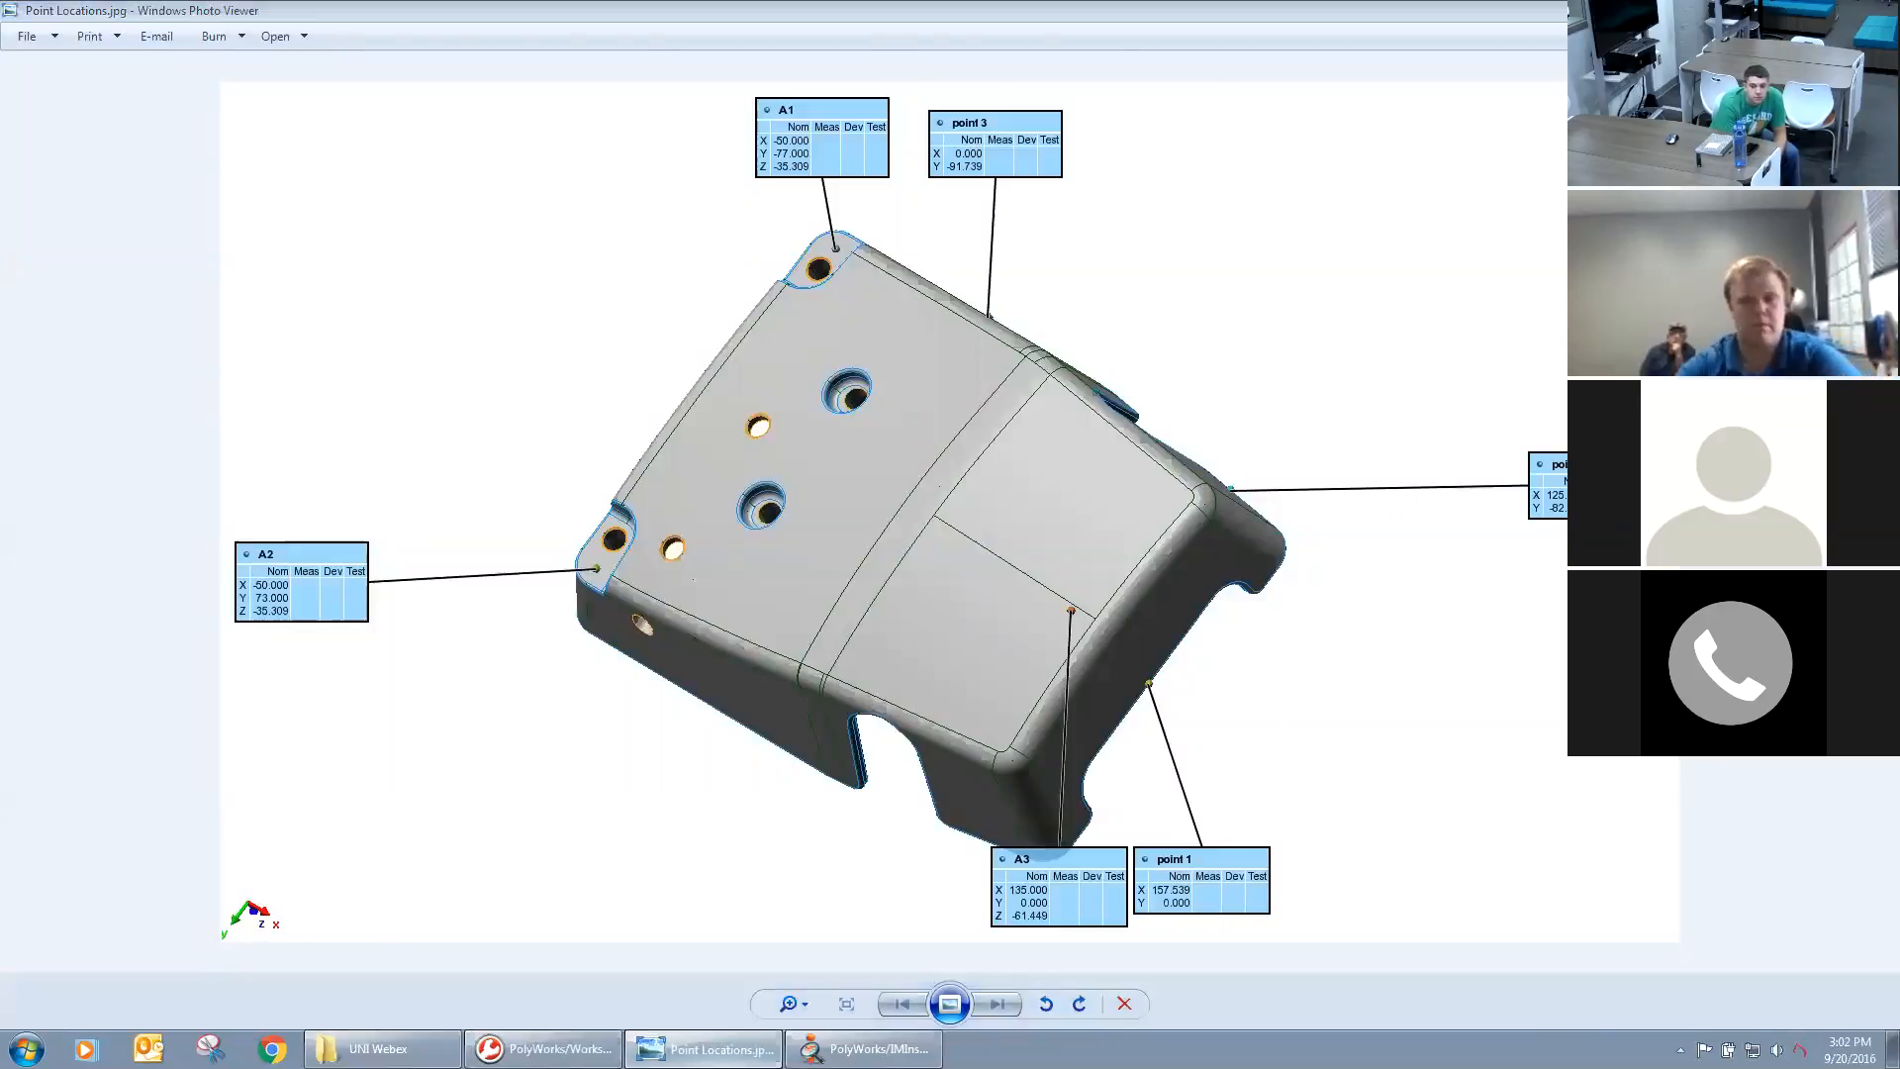
{"action": "double_click", "coordinate": [50, 303]}
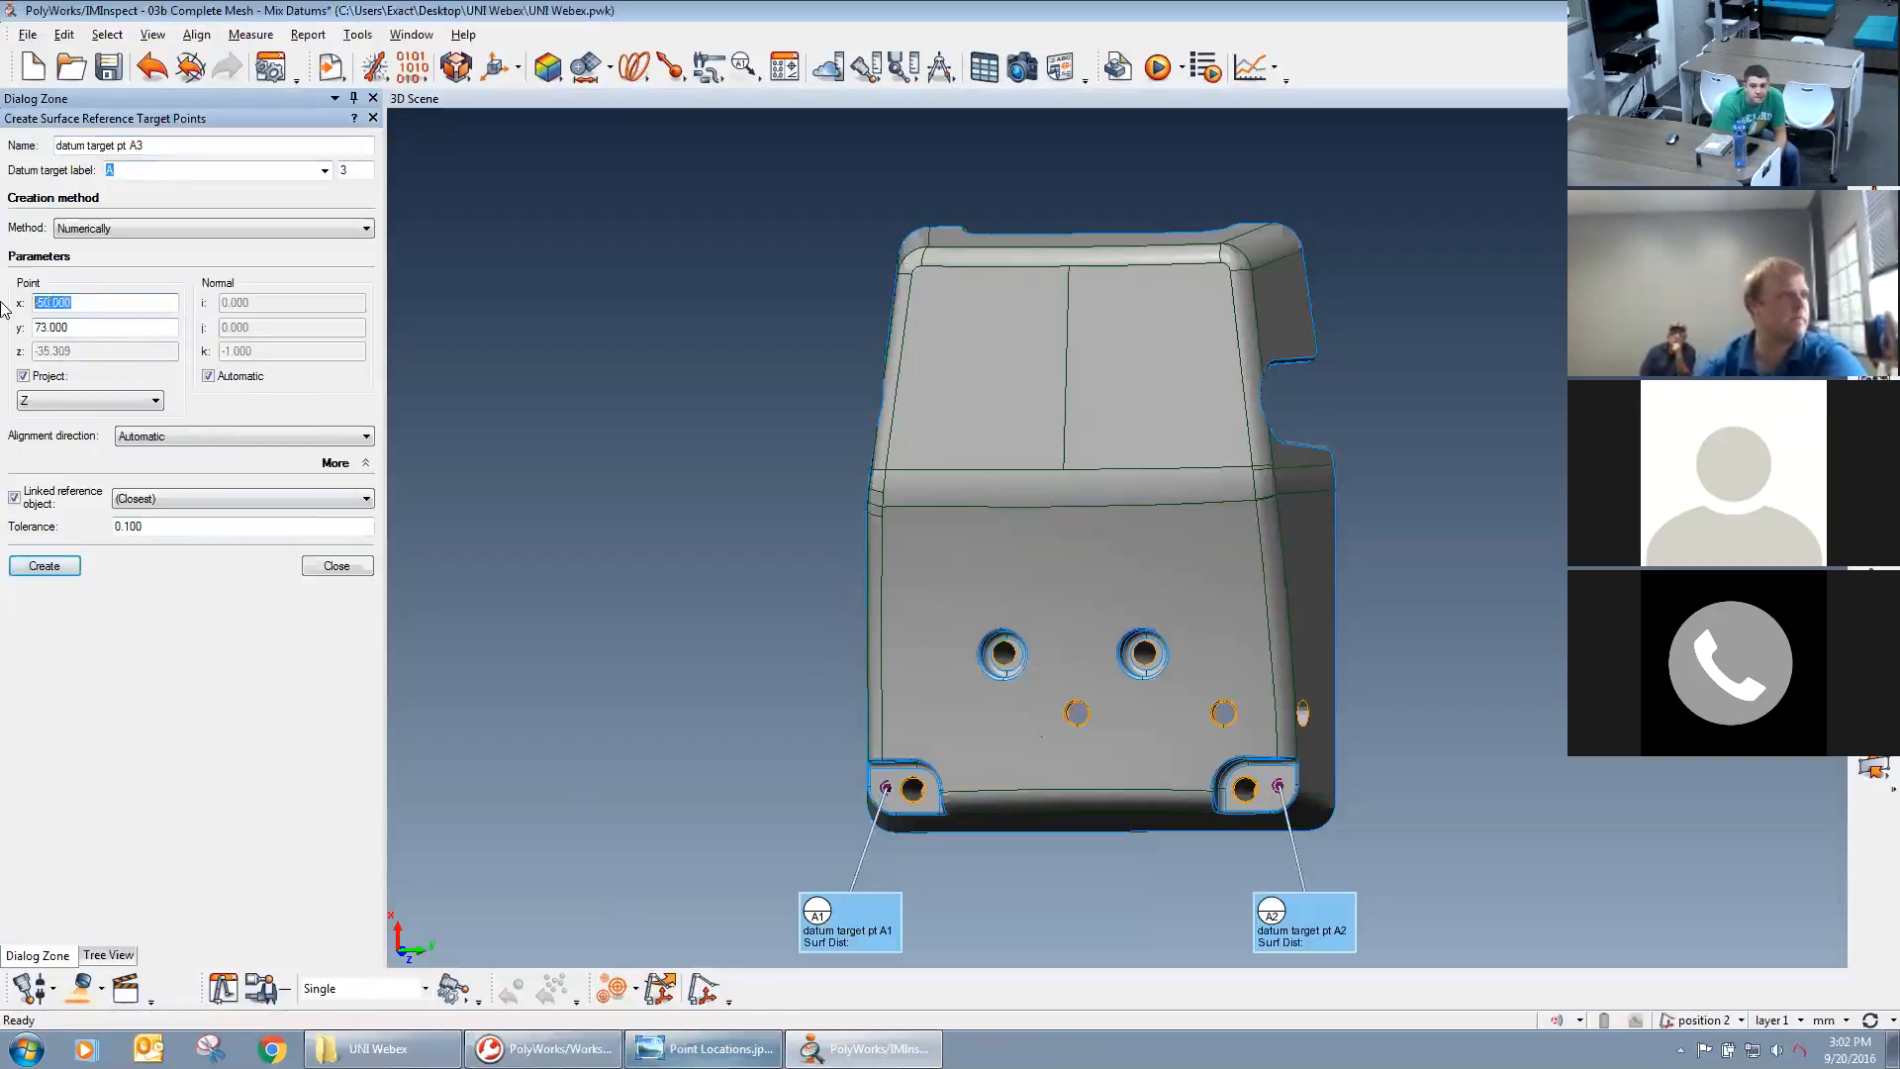
{"action": "type", "text": "135"}
{"action": "key", "text": "Tab"}
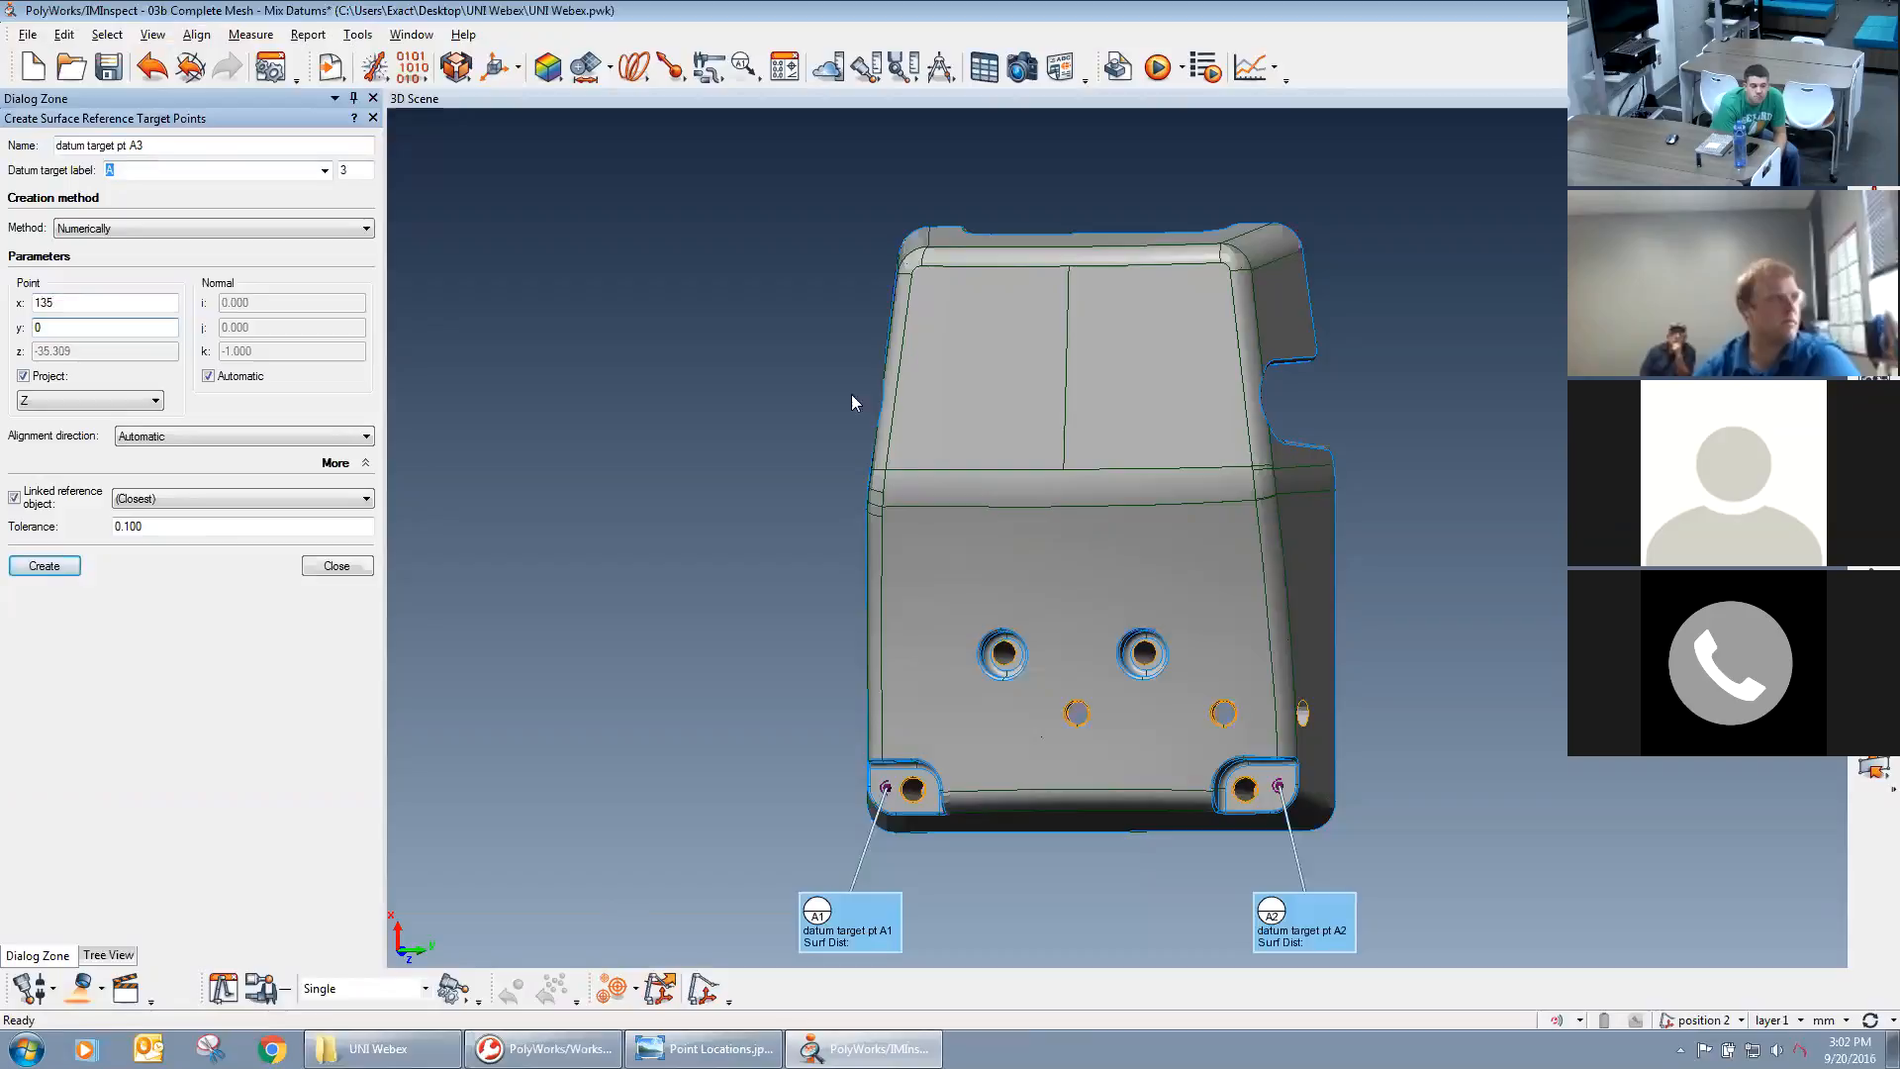
{"action": "type", "text": "0"}
{"action": "left_click", "coordinate": [44, 565]}
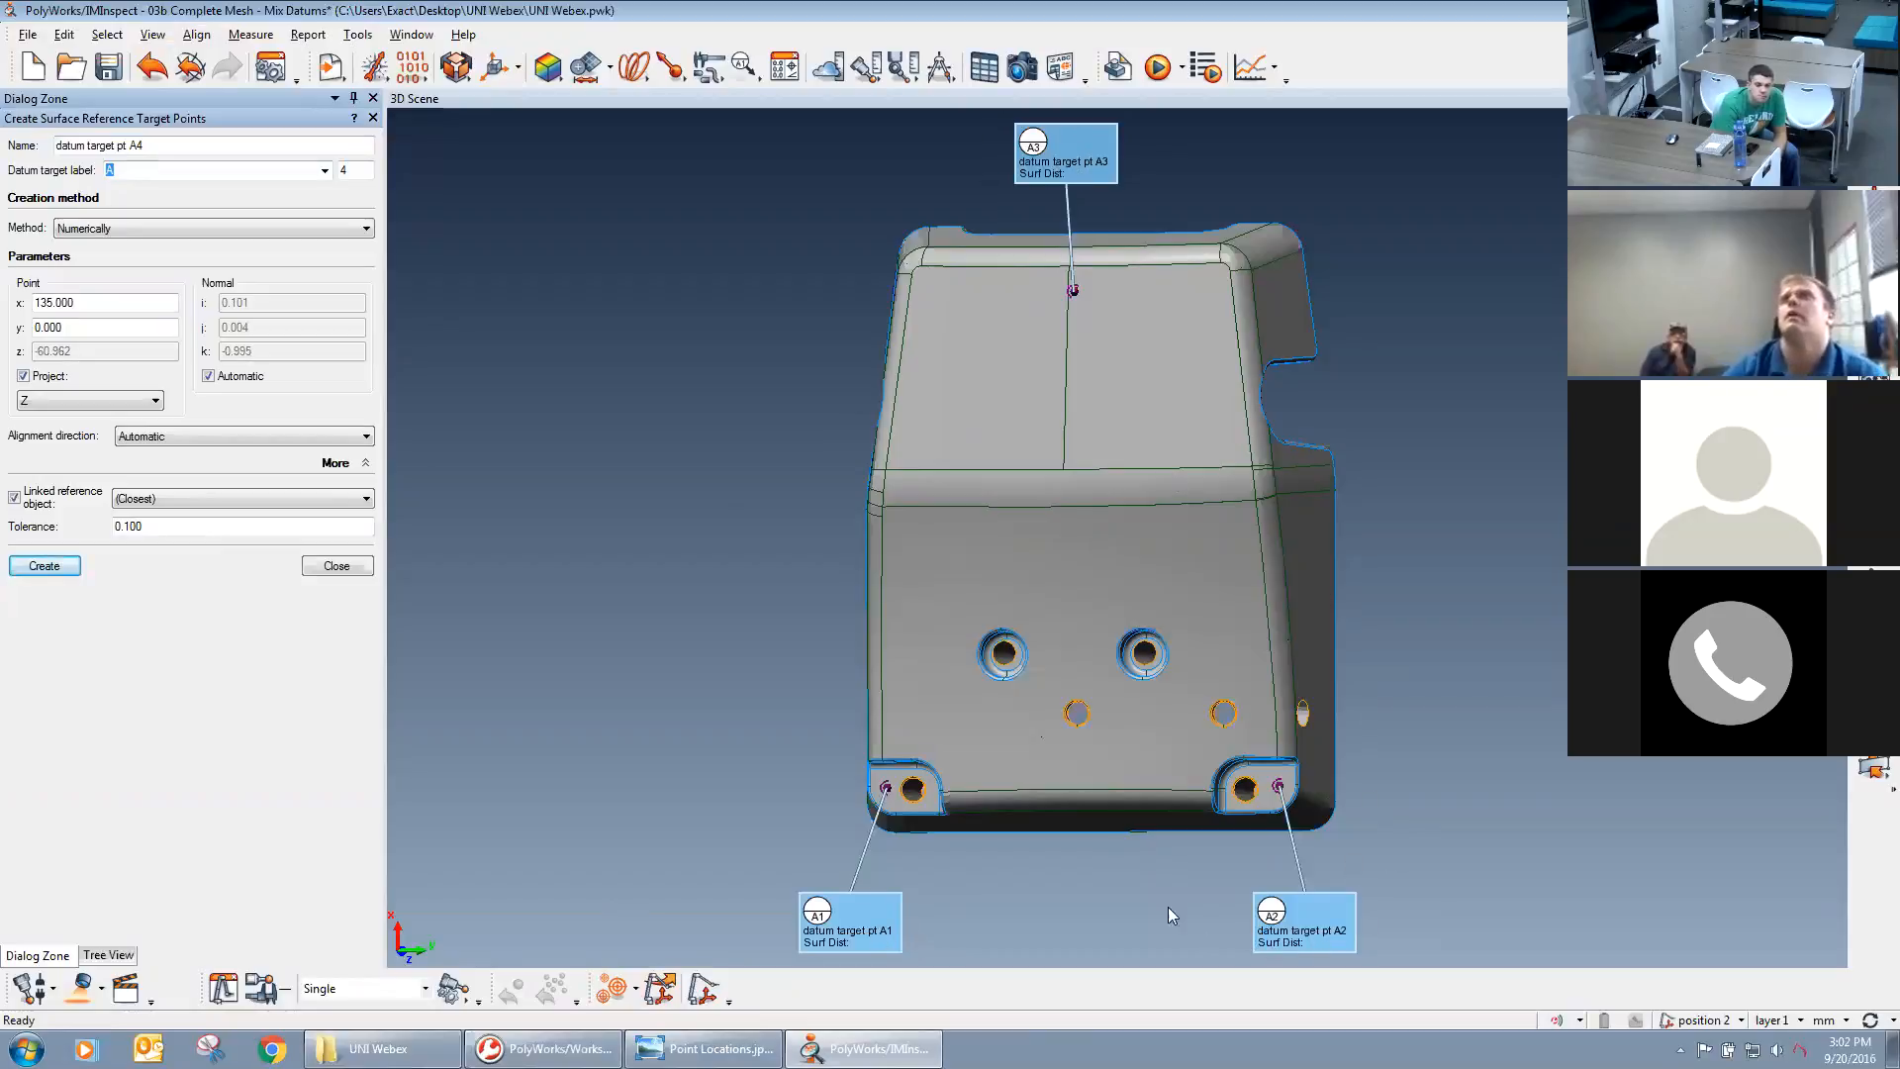
Examine the three A targets and the two corner mounting holes from several sides, and finish creating target points.
{"action": "scroll", "coordinate": [1130, 578], "scroll_direction": "up", "scroll_amount": 5}
{"action": "left_click_drag", "start_coordinate": [1091, 526], "coordinate": [1295, 495]}
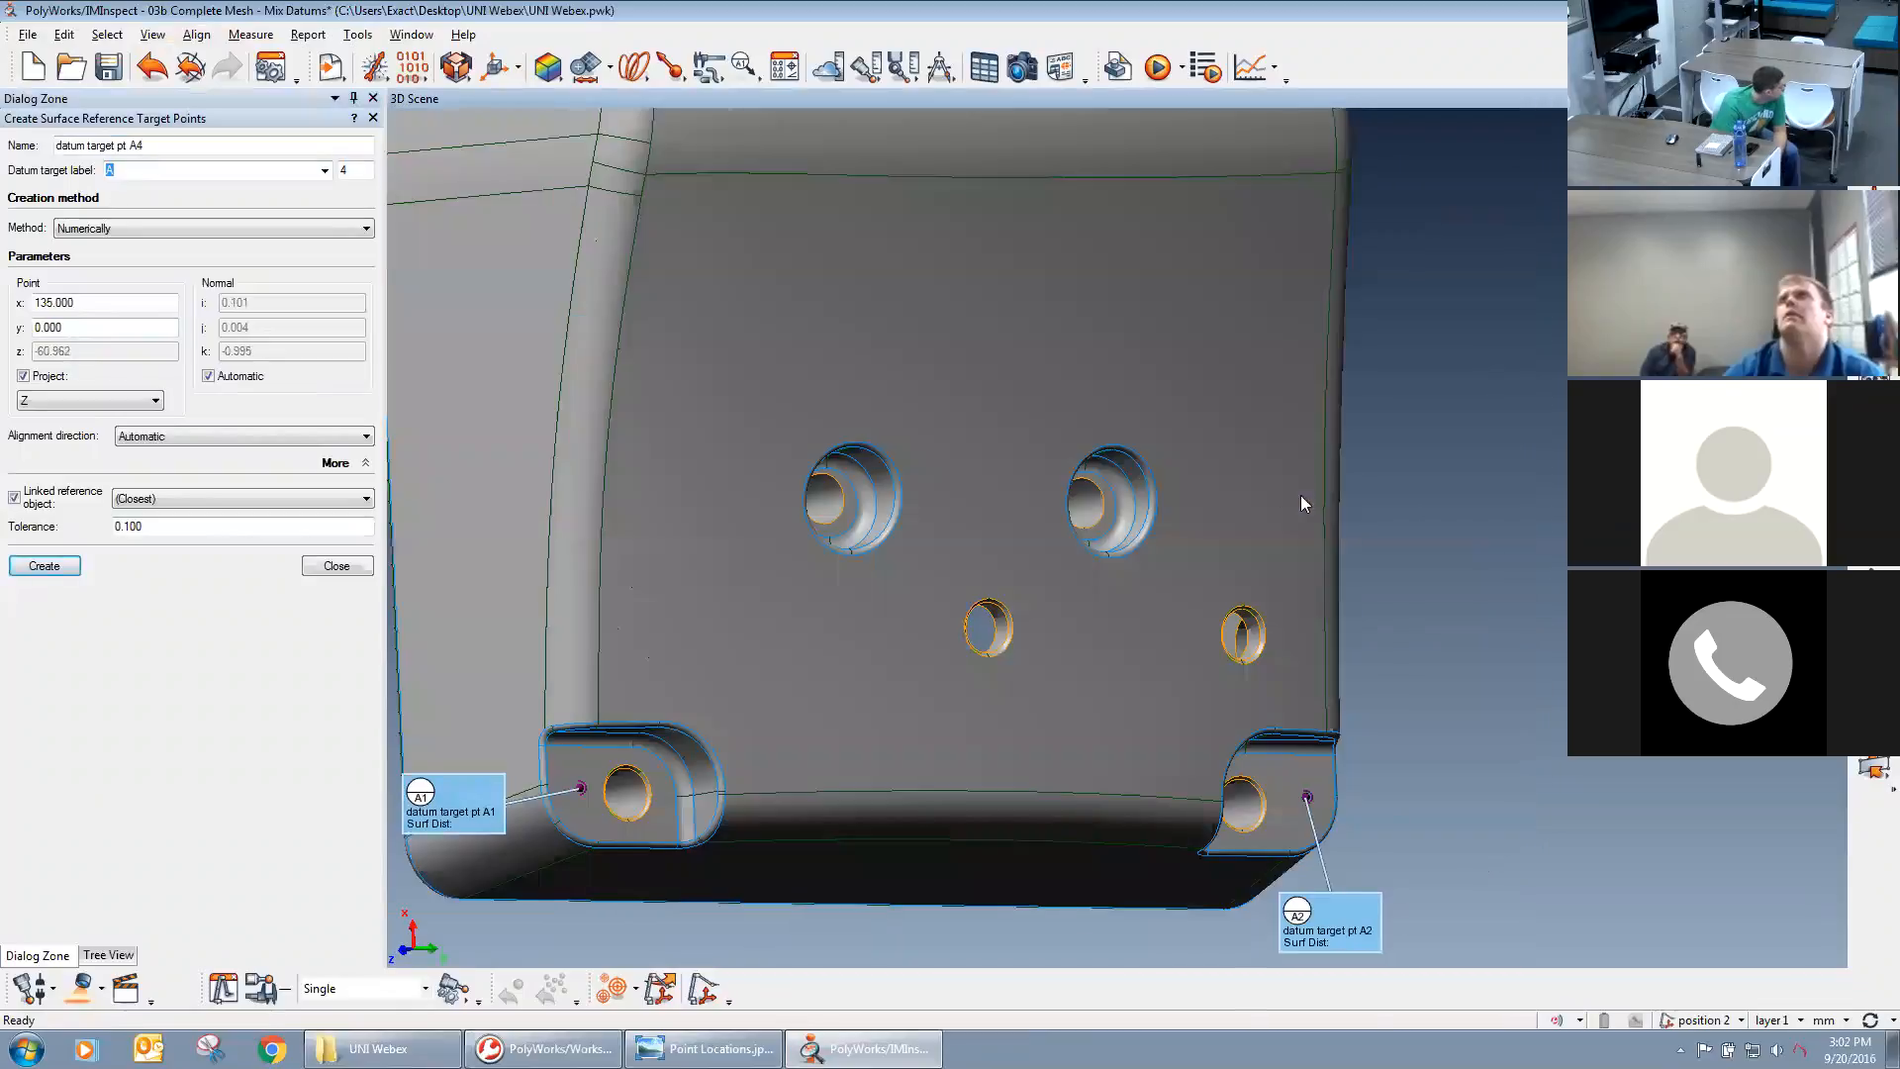
{"action": "left_click_drag", "start_coordinate": [896, 421], "coordinate": [1103, 365]}
{"action": "scroll", "coordinate": [1105, 420], "scroll_direction": "down", "scroll_amount": 5}
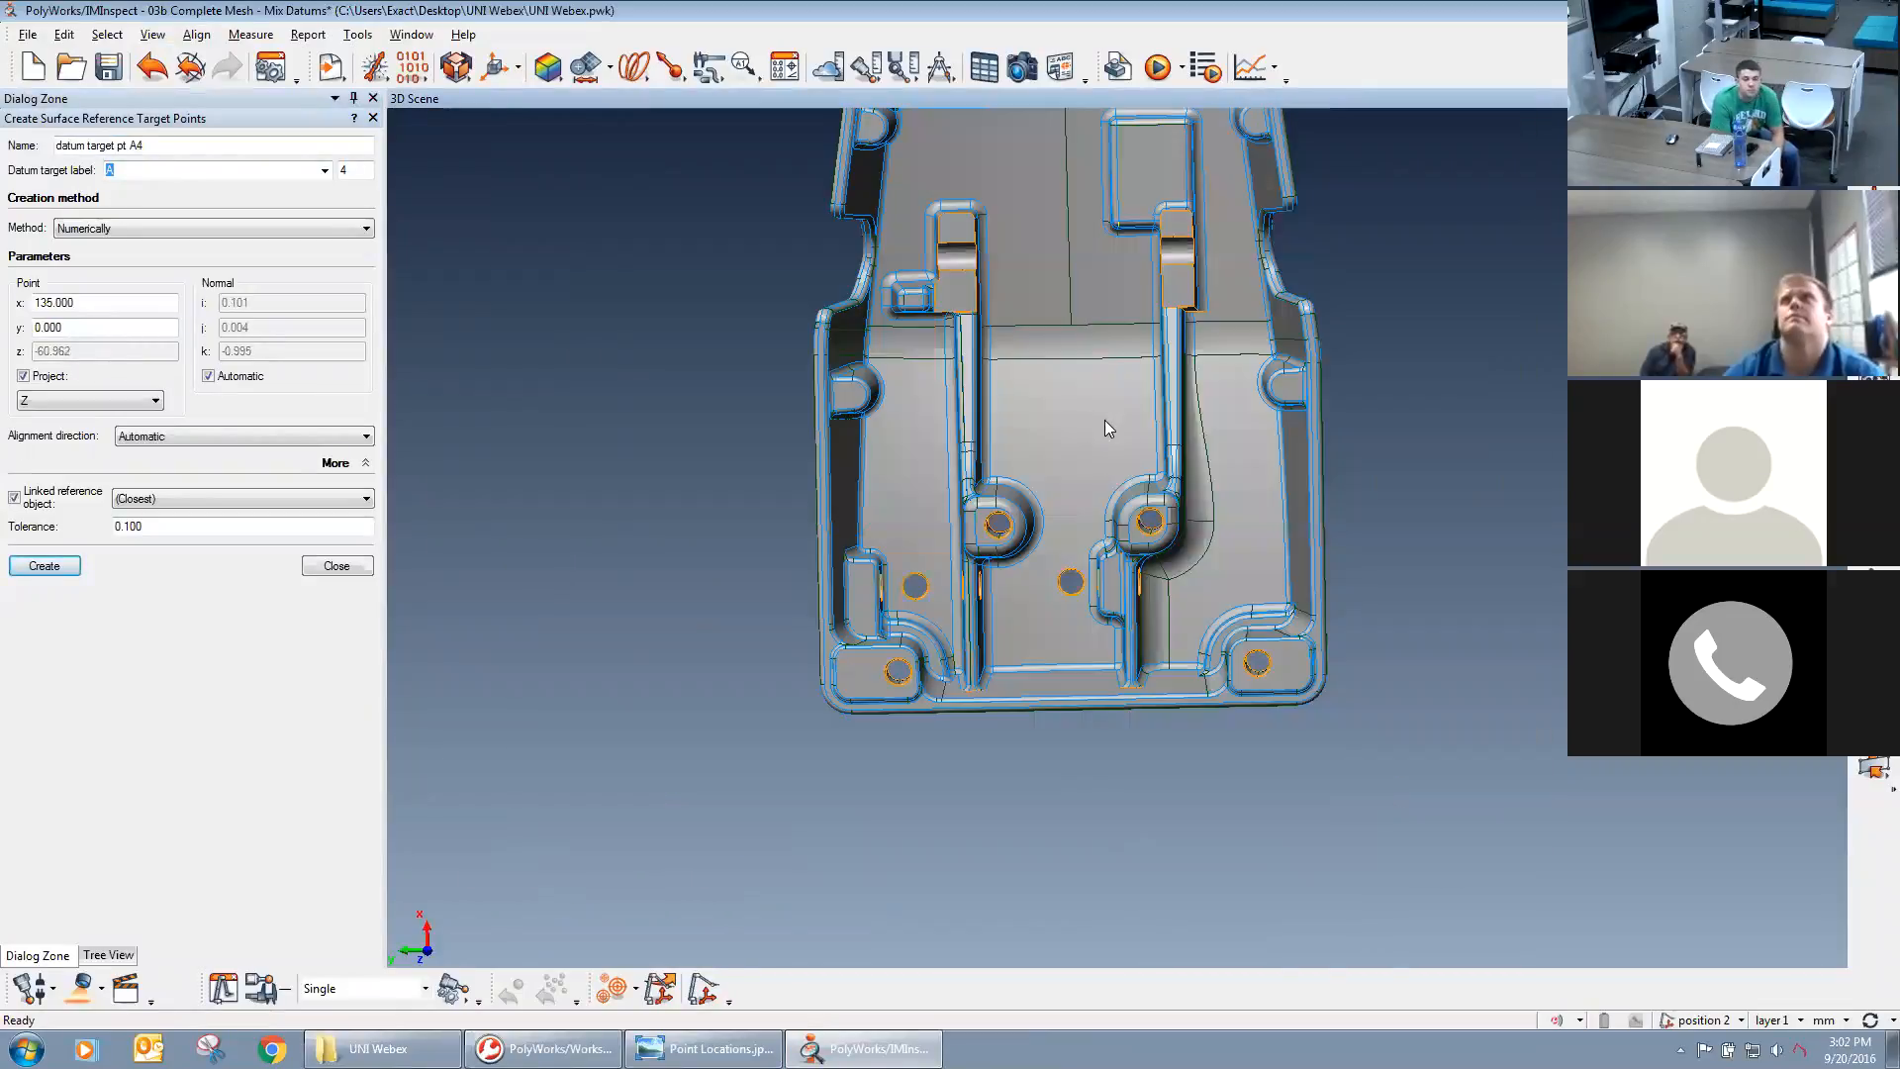
{"action": "middle_click_drag", "start_coordinate": [1095, 475], "coordinate": [1093, 518]}
{"action": "left_click_drag", "start_coordinate": [863, 748], "coordinate": [1205, 623]}
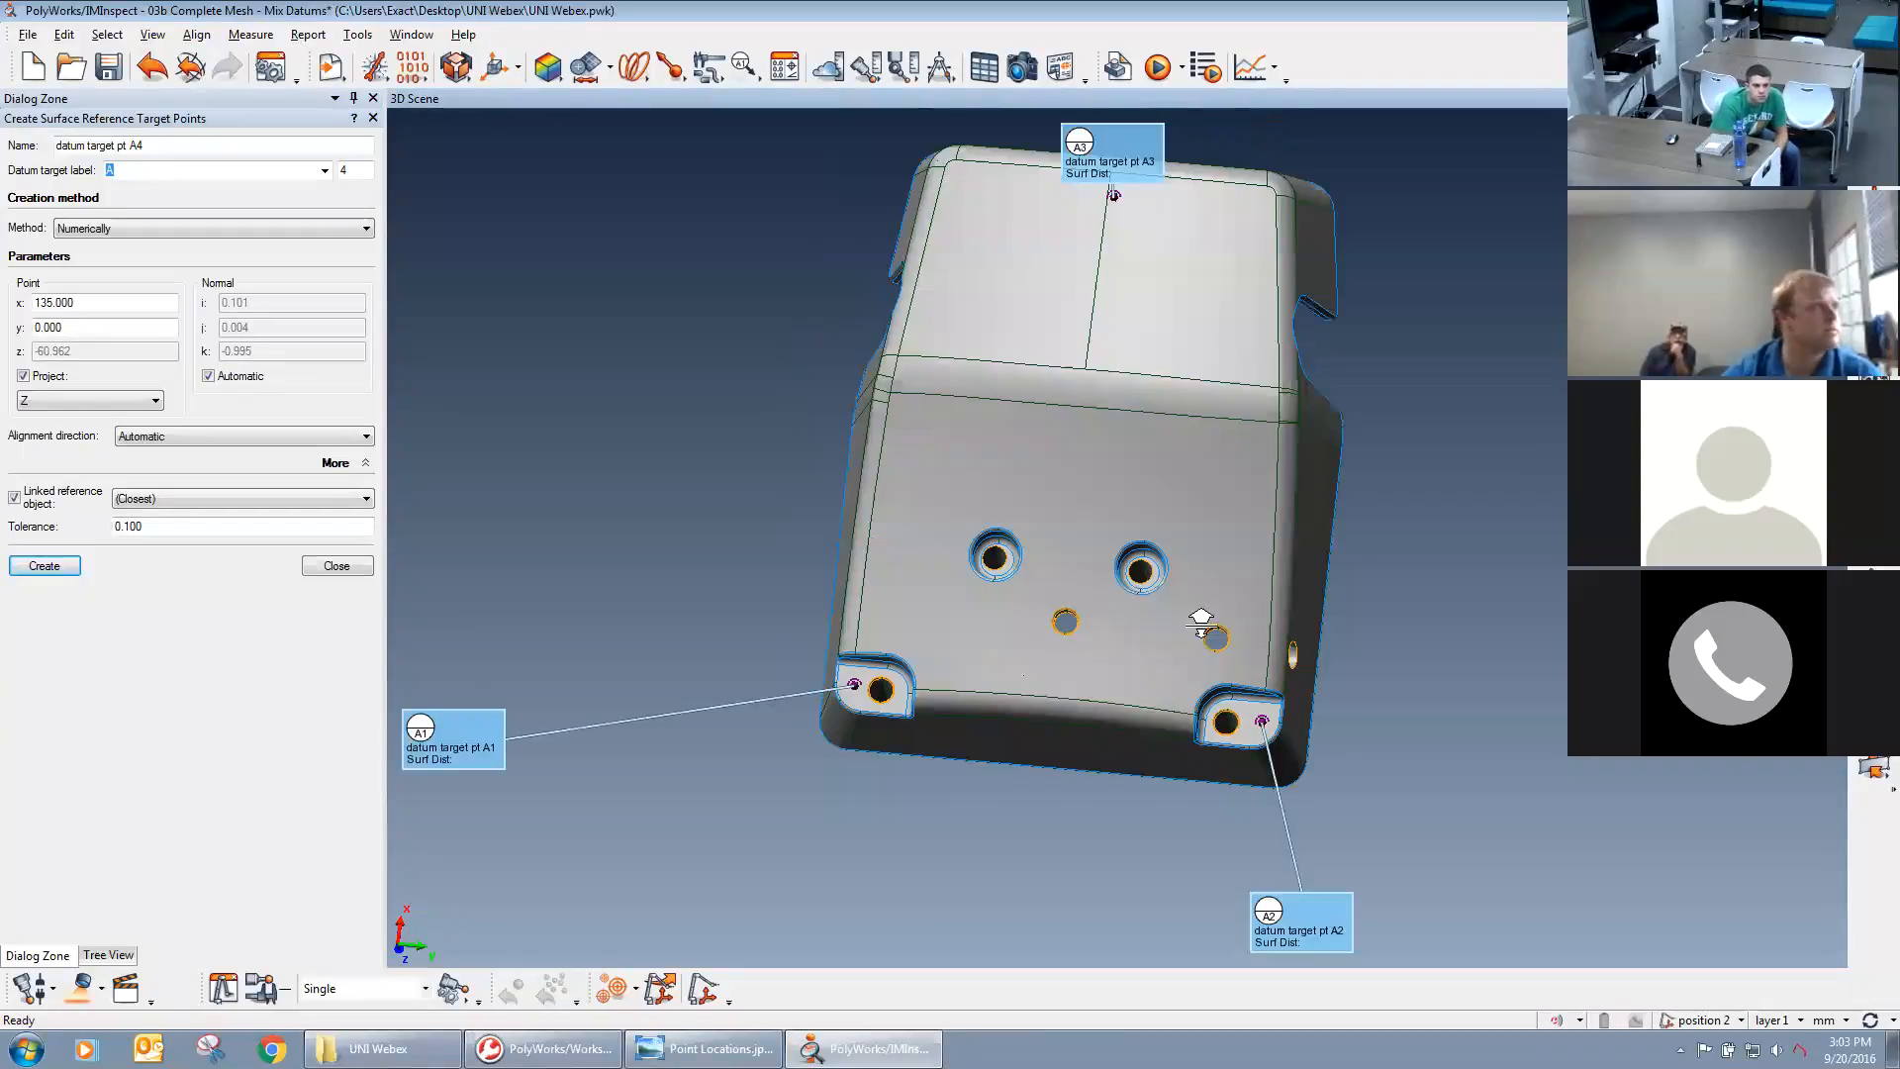
{"action": "mouse_move", "coordinate": [1218, 306]}
{"action": "right_mouse_down"}
{"action": "mouse_move", "coordinate": [835, 554]}
{"action": "mouse_move", "coordinate": [691, 579]}
{"action": "right_mouse_up"}
{"action": "middle_click_drag", "start_coordinate": [1263, 948], "coordinate": [1300, 665]}
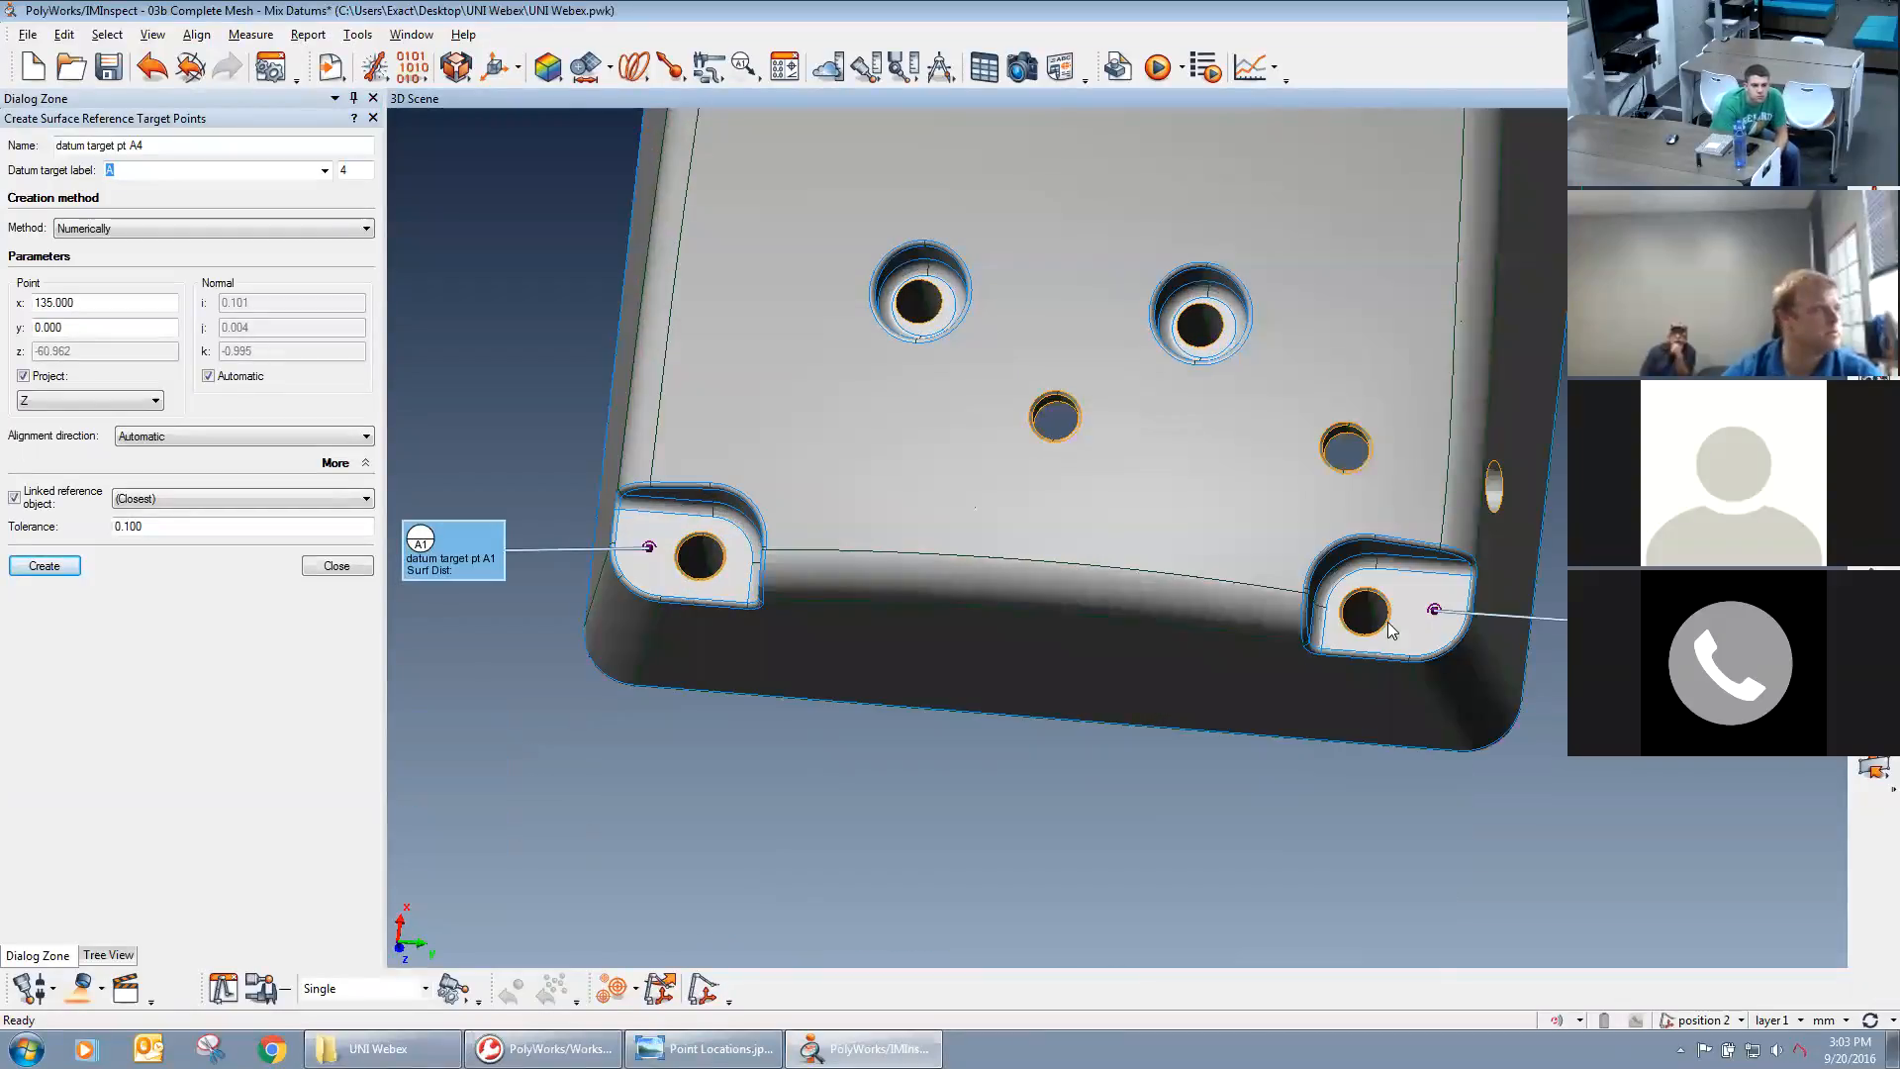
{"action": "mouse_move", "coordinate": [1213, 543]}
{"action": "left_mouse_down"}
{"action": "mouse_move", "coordinate": [1247, 594]}
{"action": "mouse_move", "coordinate": [1237, 519]}
{"action": "left_mouse_up"}
{"action": "left_click", "coordinate": [339, 567]}
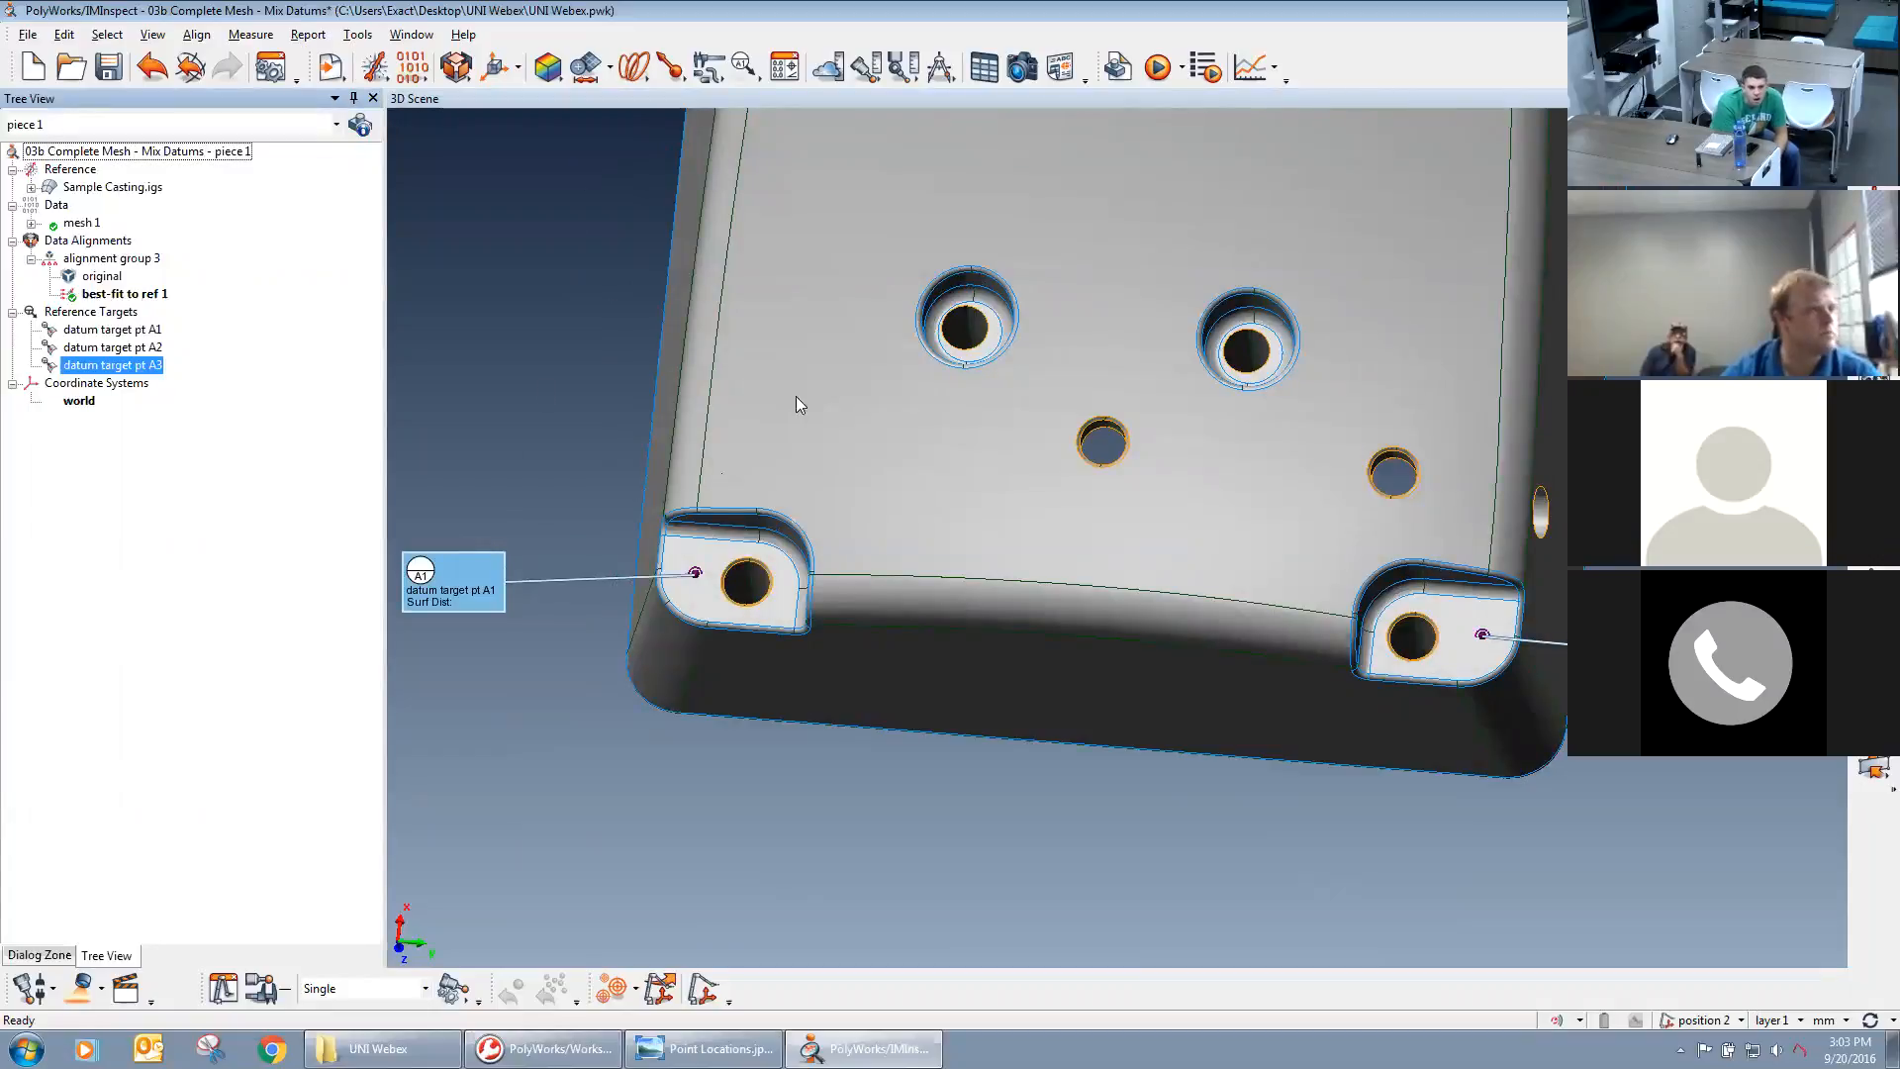
Start creating features of multiple types by picking them on the CAD model.
{"action": "left_click", "coordinate": [585, 69]}
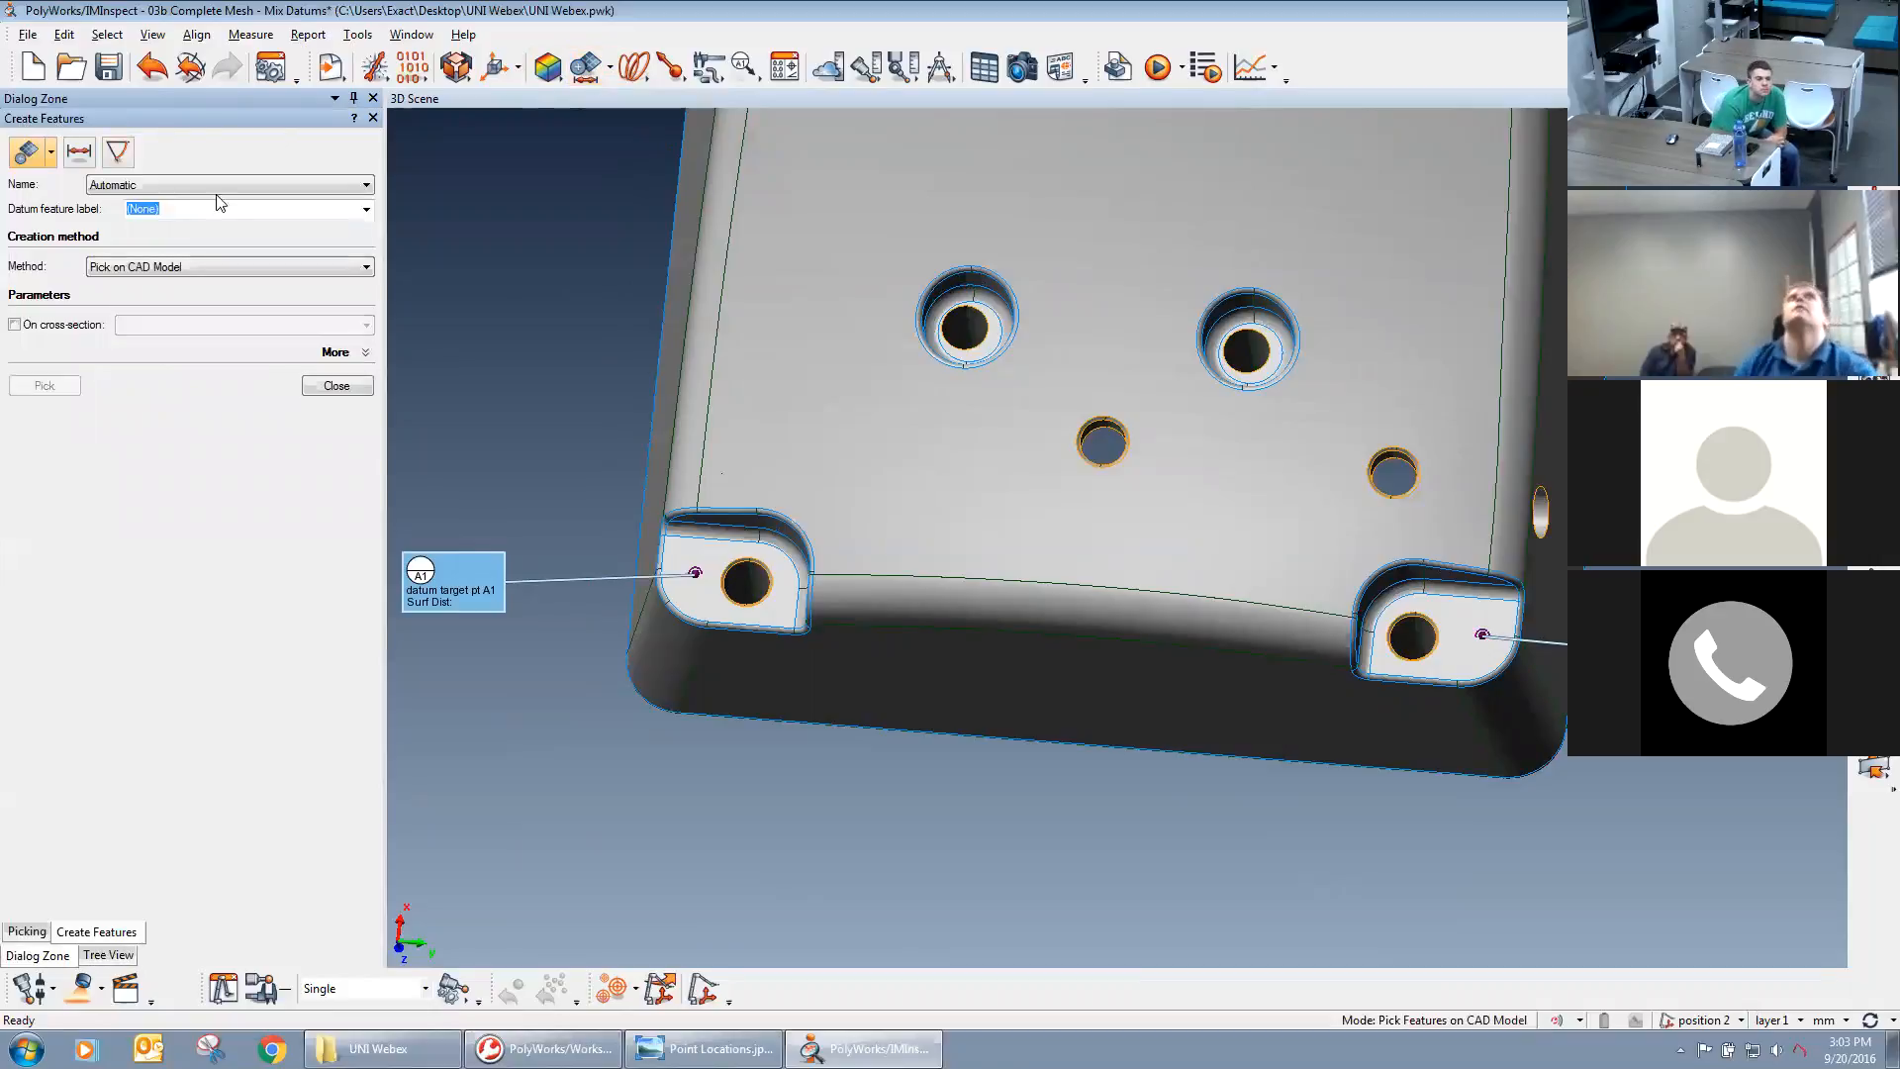
{"action": "left_click", "coordinate": [50, 154]}
{"action": "left_click", "coordinate": [20, 187]}
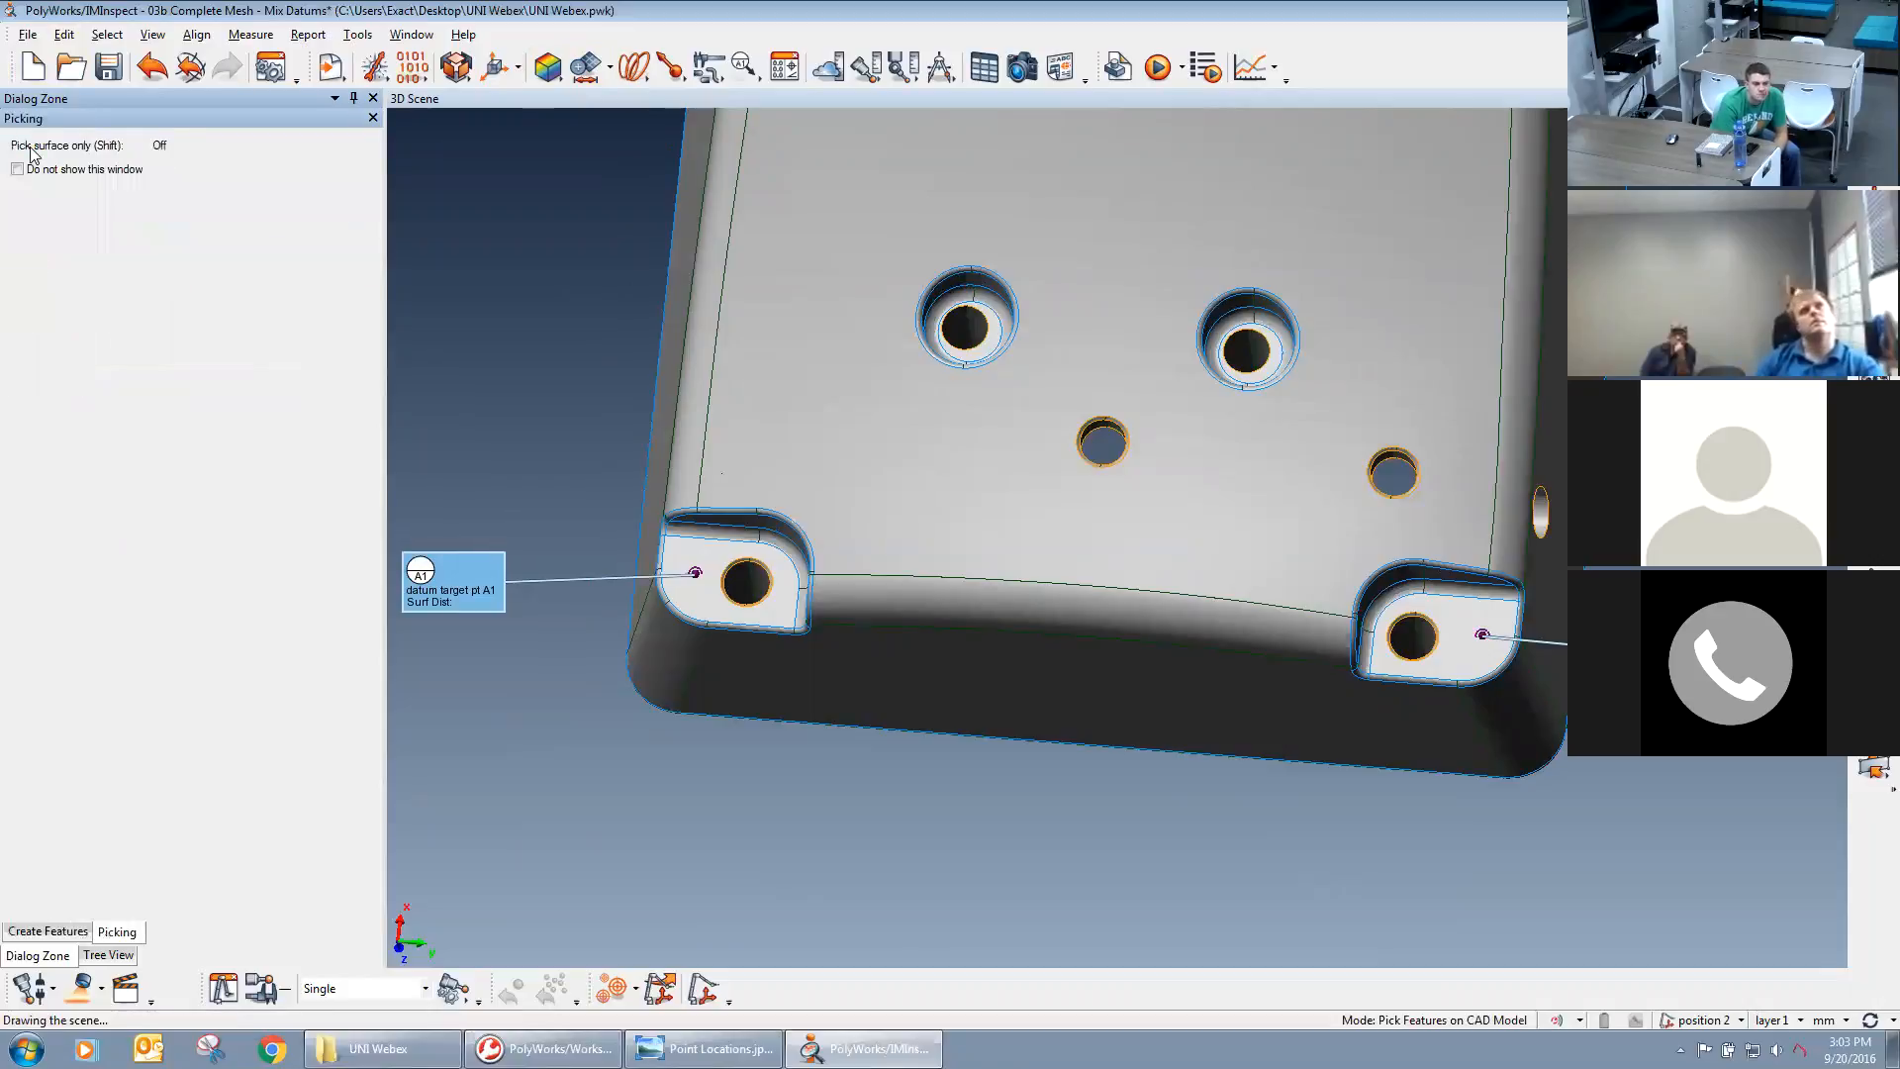
{"action": "left_click", "coordinate": [69, 934]}
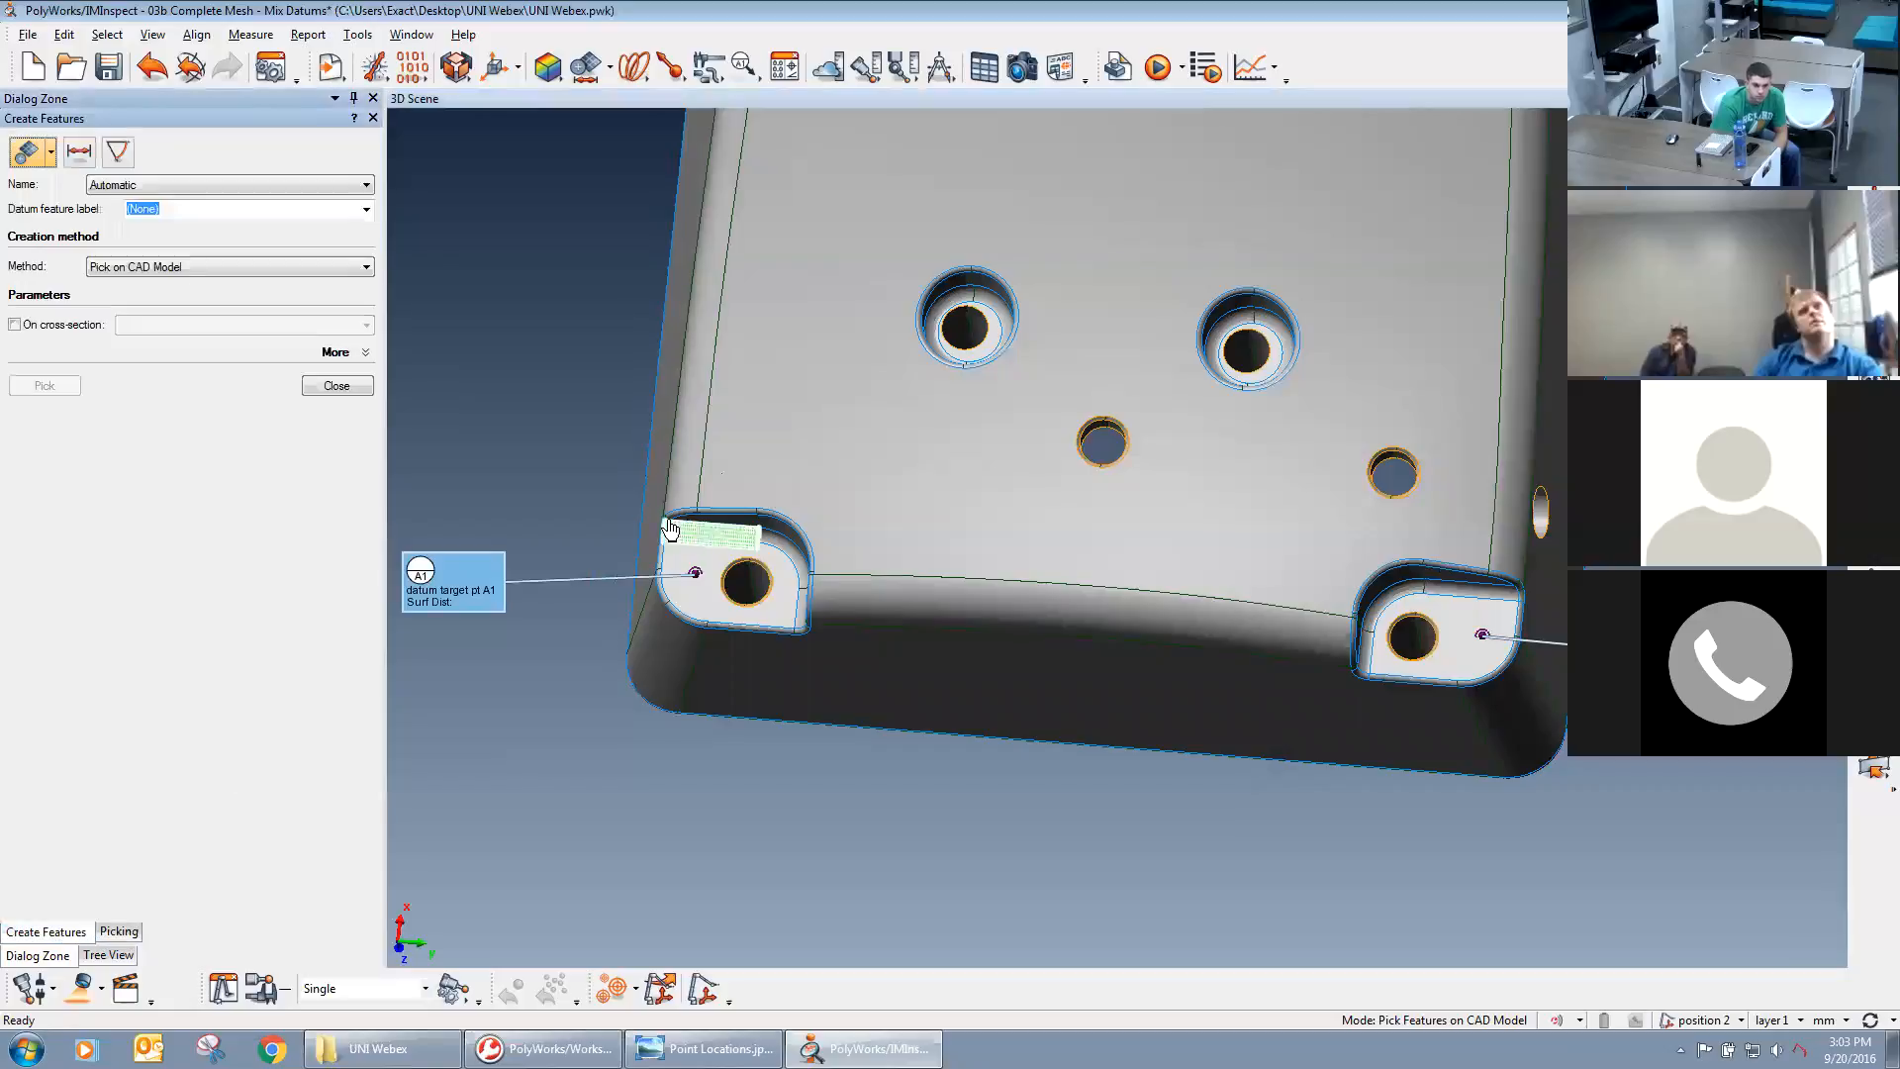
Try picking the two corner mounting holes as features without a datum label, and undo both picks.
{"action": "left_click", "coordinate": [733, 579]}
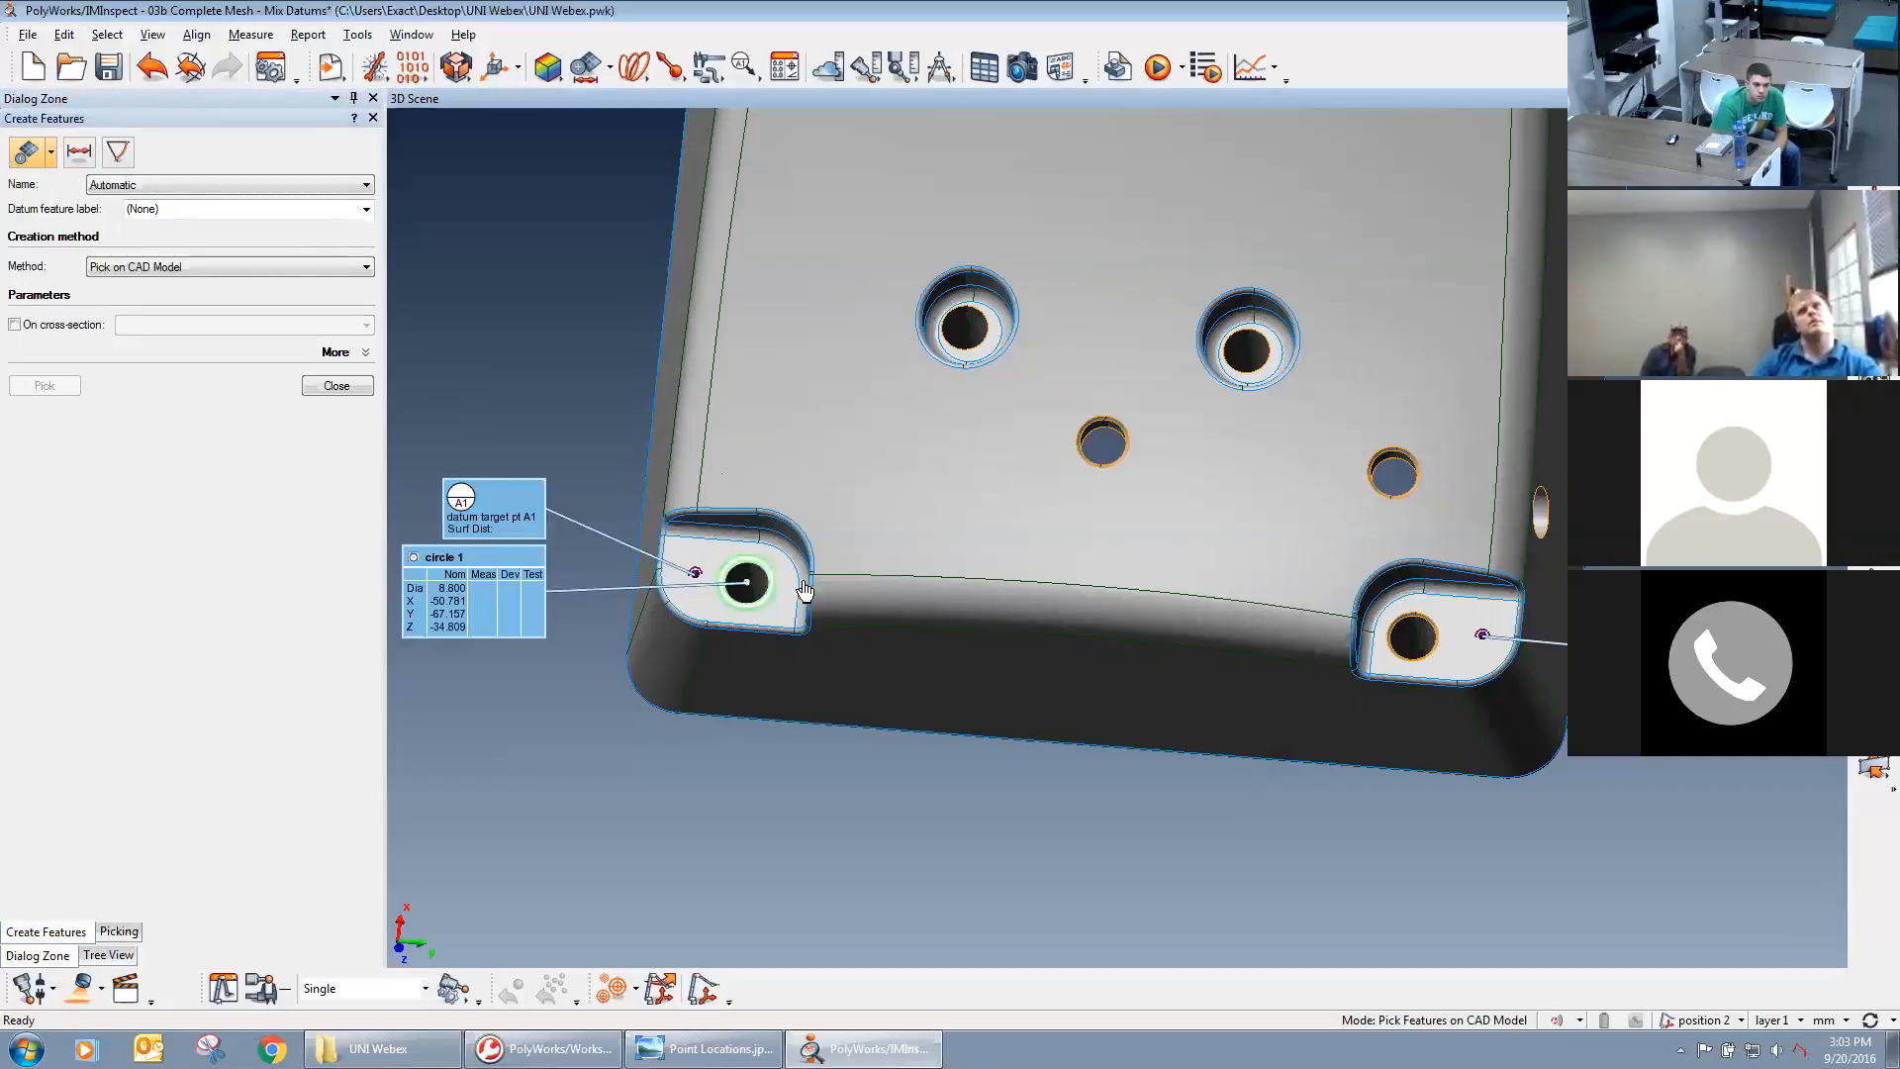
{"action": "left_click", "coordinate": [1421, 631]}
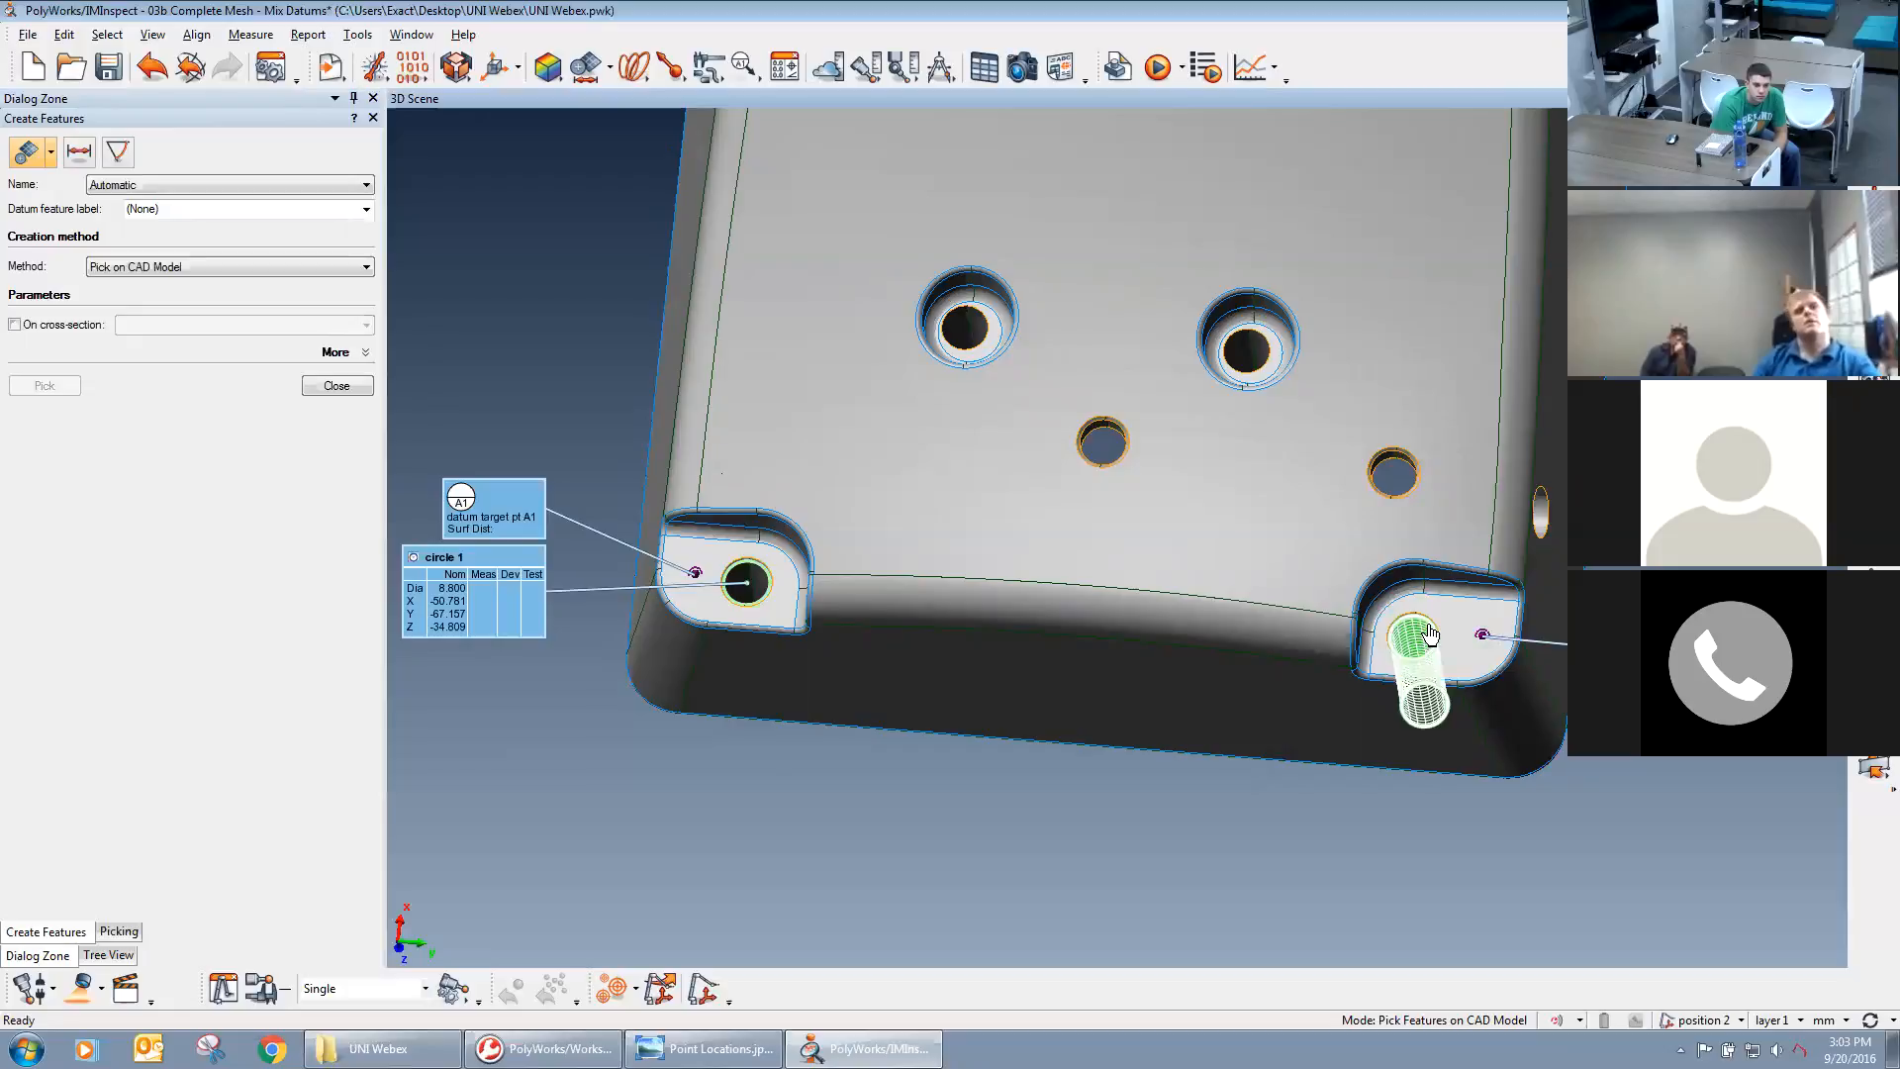
{"action": "left_click", "coordinate": [1429, 635]}
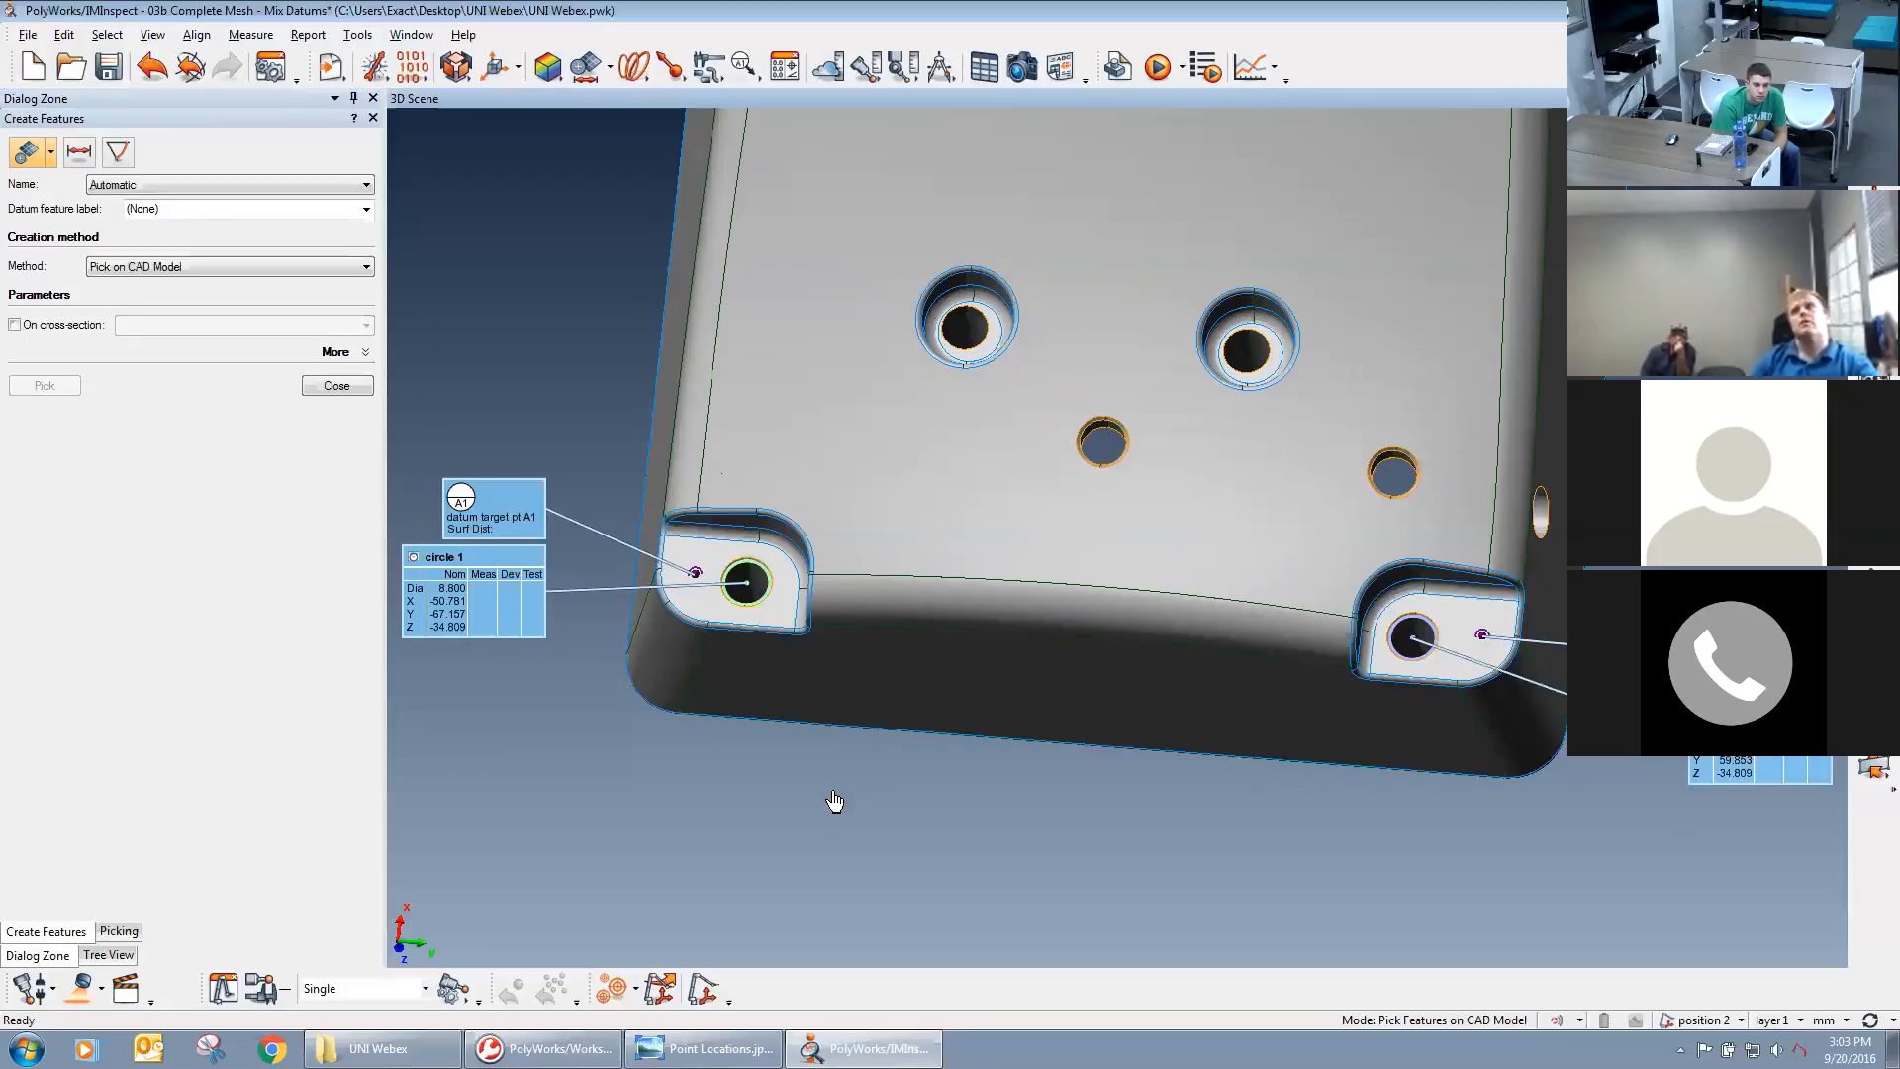
{"action": "left_click", "coordinate": [153, 67]}
{"action": "left_click", "coordinate": [153, 67]}
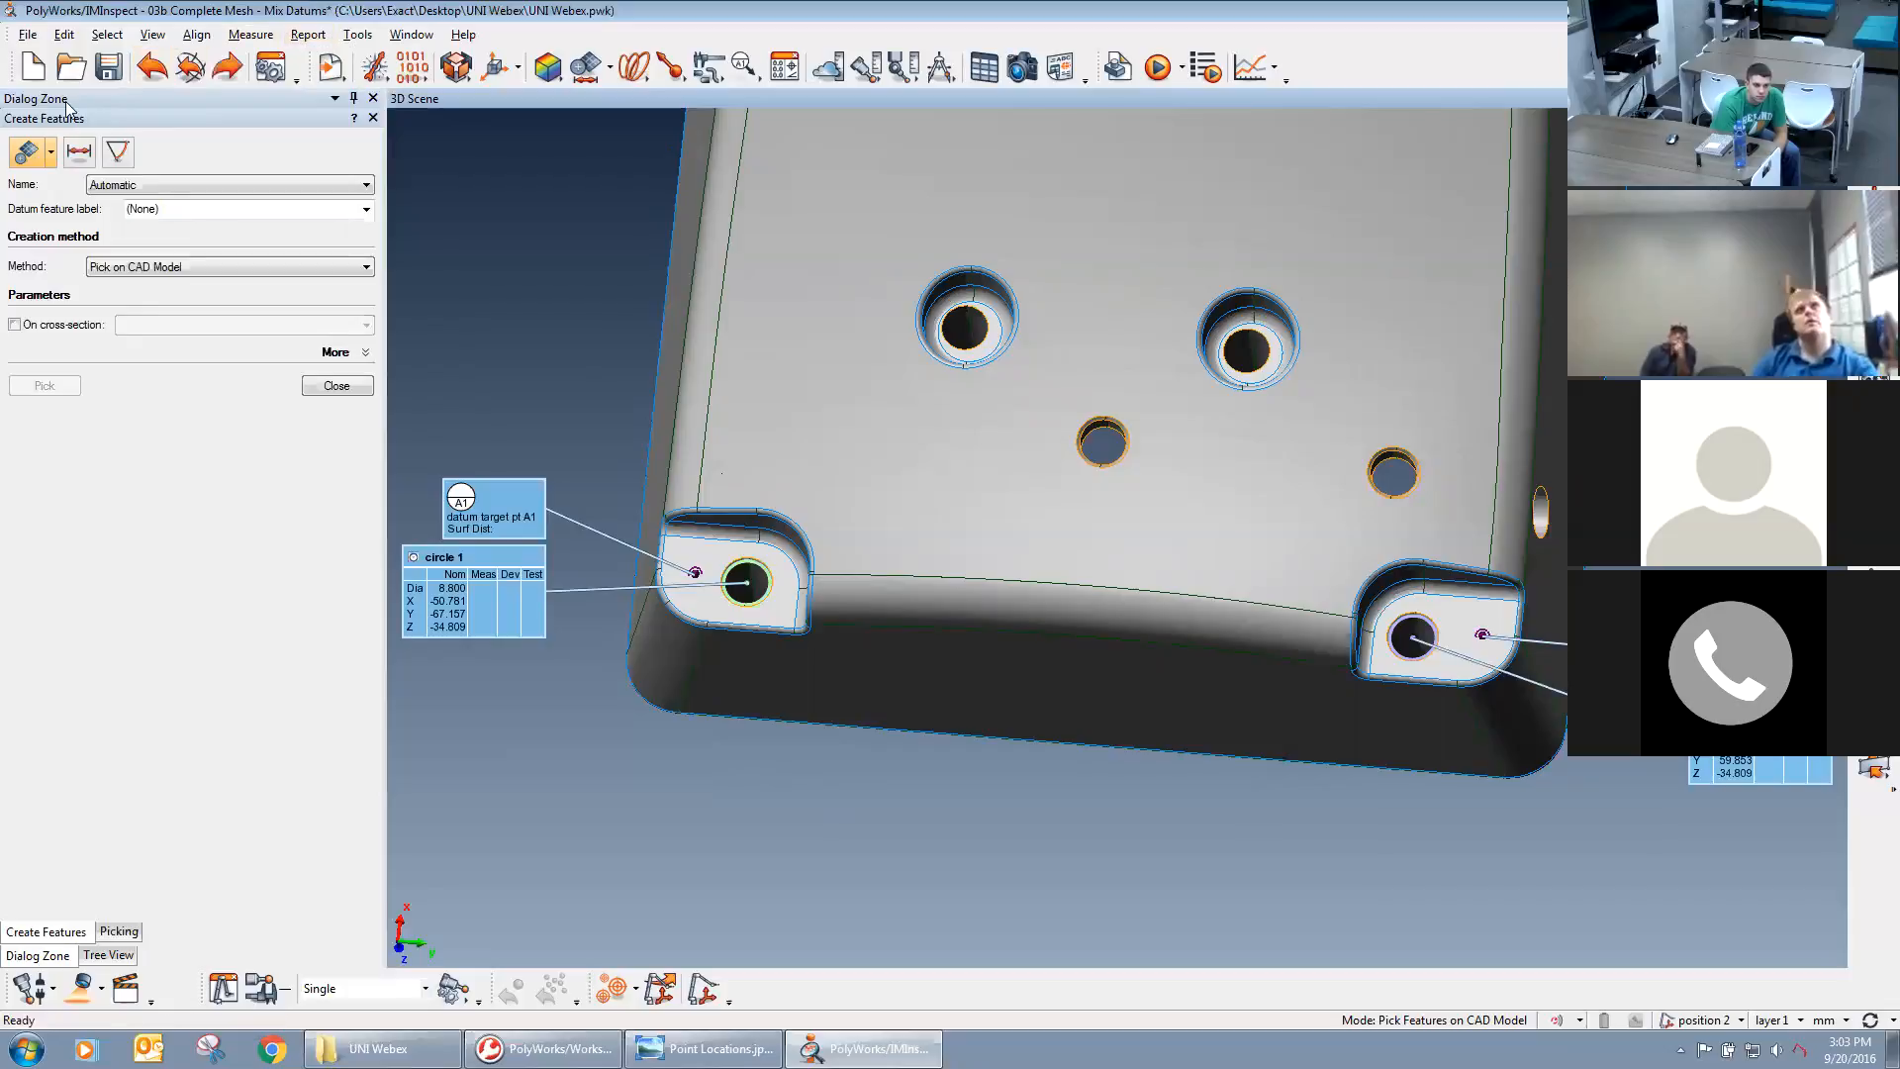
Create a circle feature with datum label B on the corner mounting hole beside target A1, picked on the CAD model.
{"action": "left_click", "coordinate": [49, 150]}
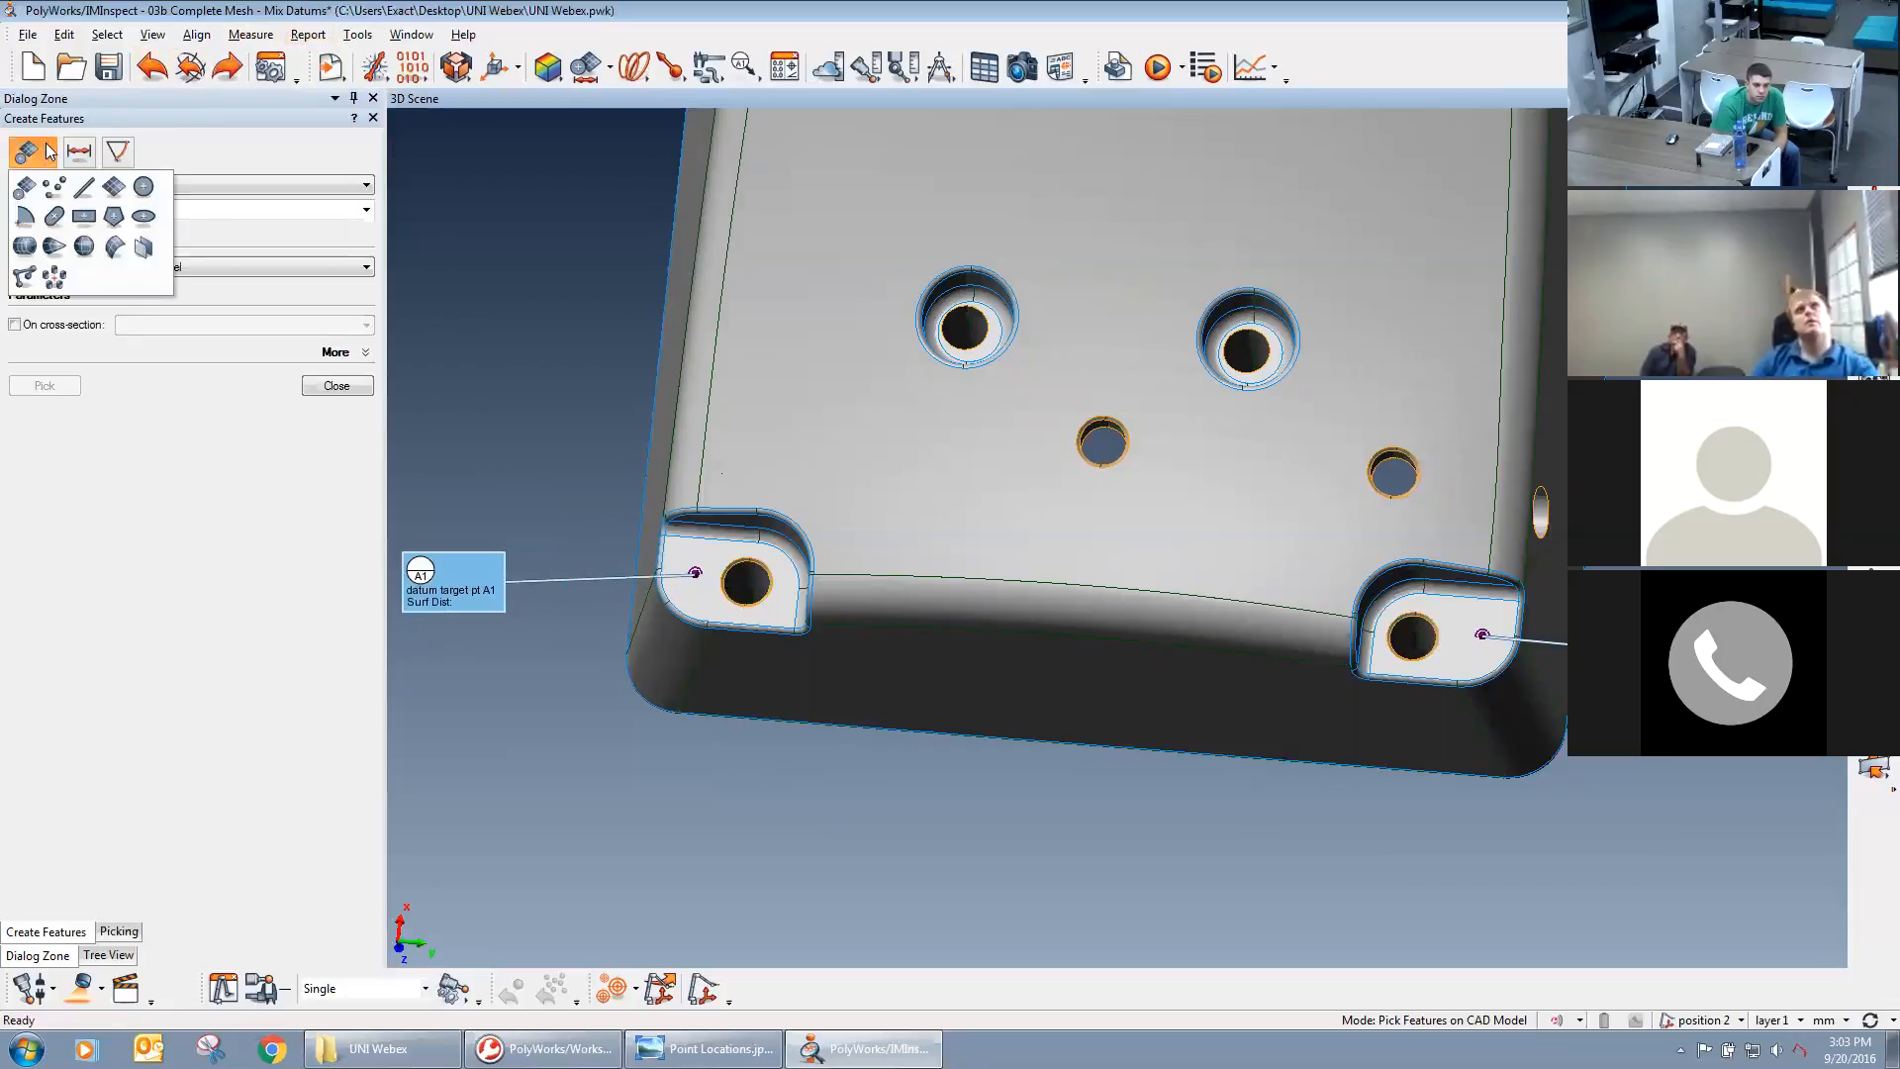
{"action": "left_click", "coordinate": [143, 187]}
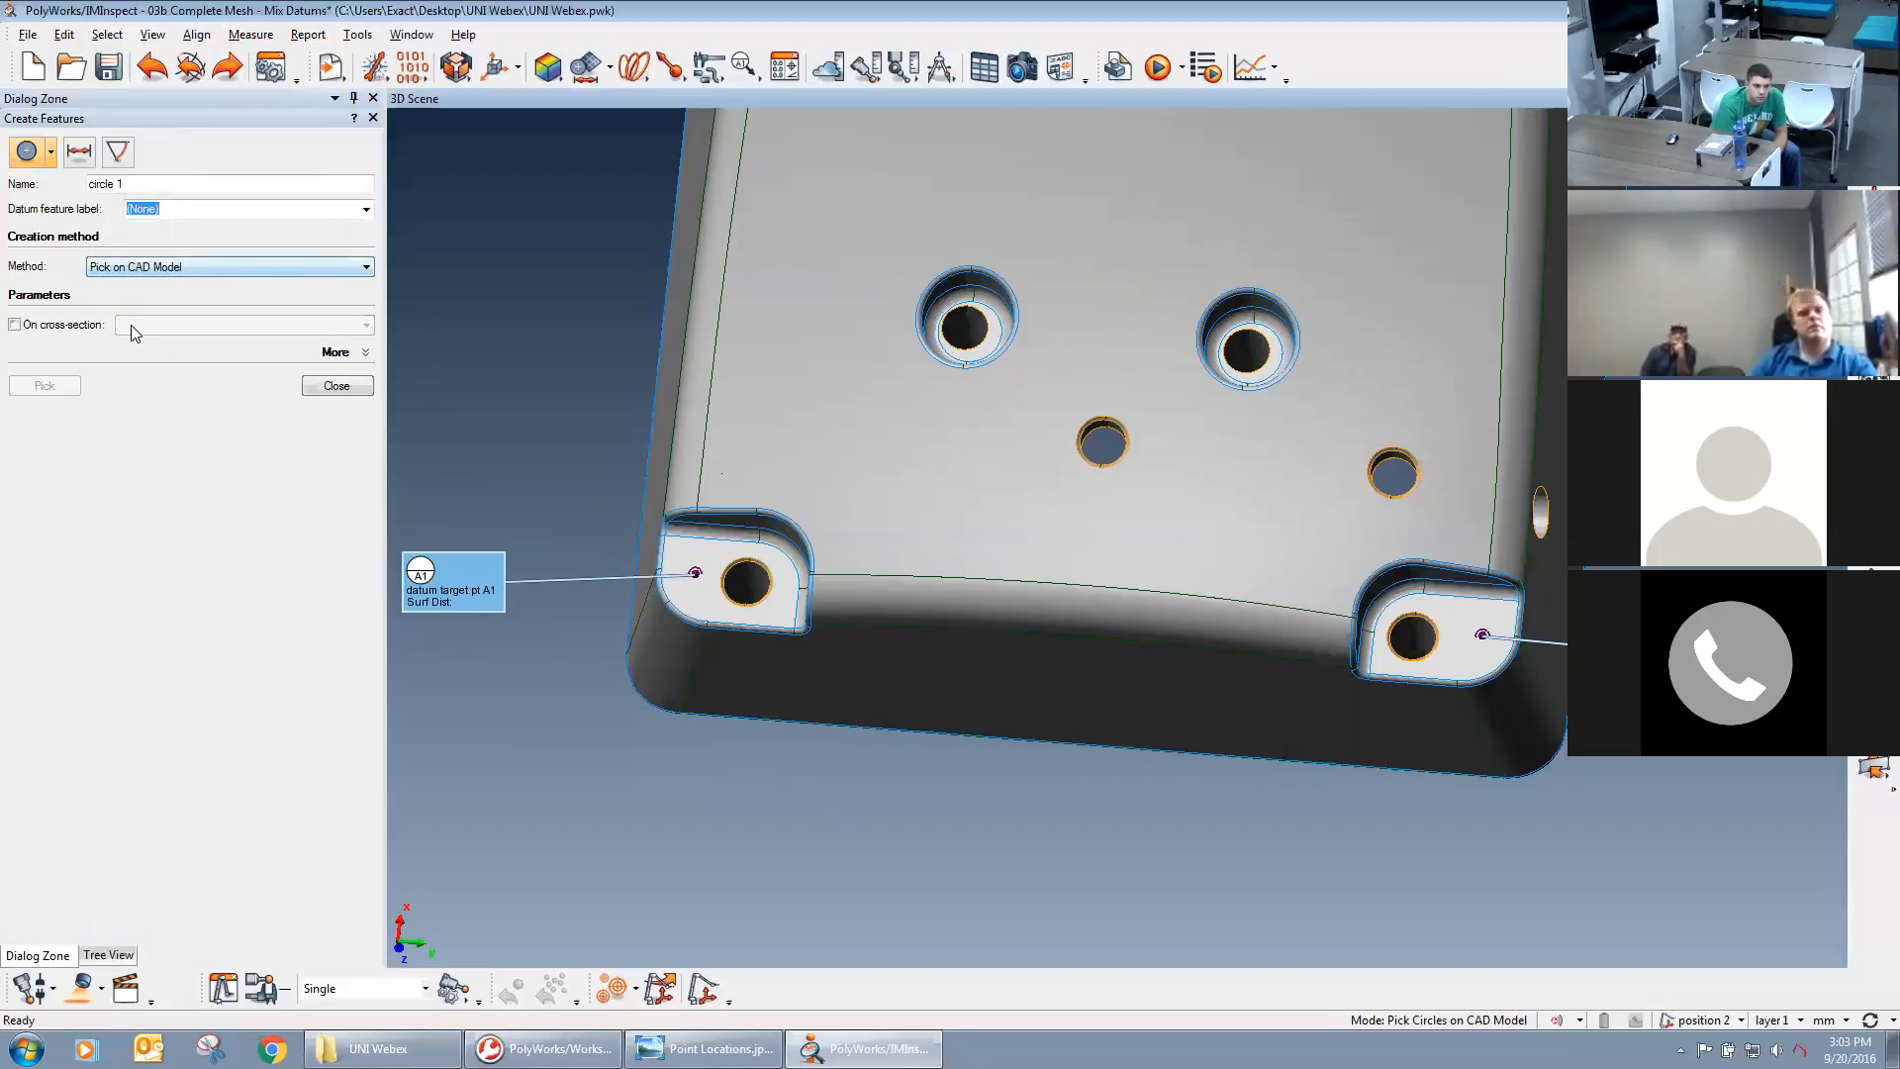
{"action": "left_click", "coordinate": [50, 154]}
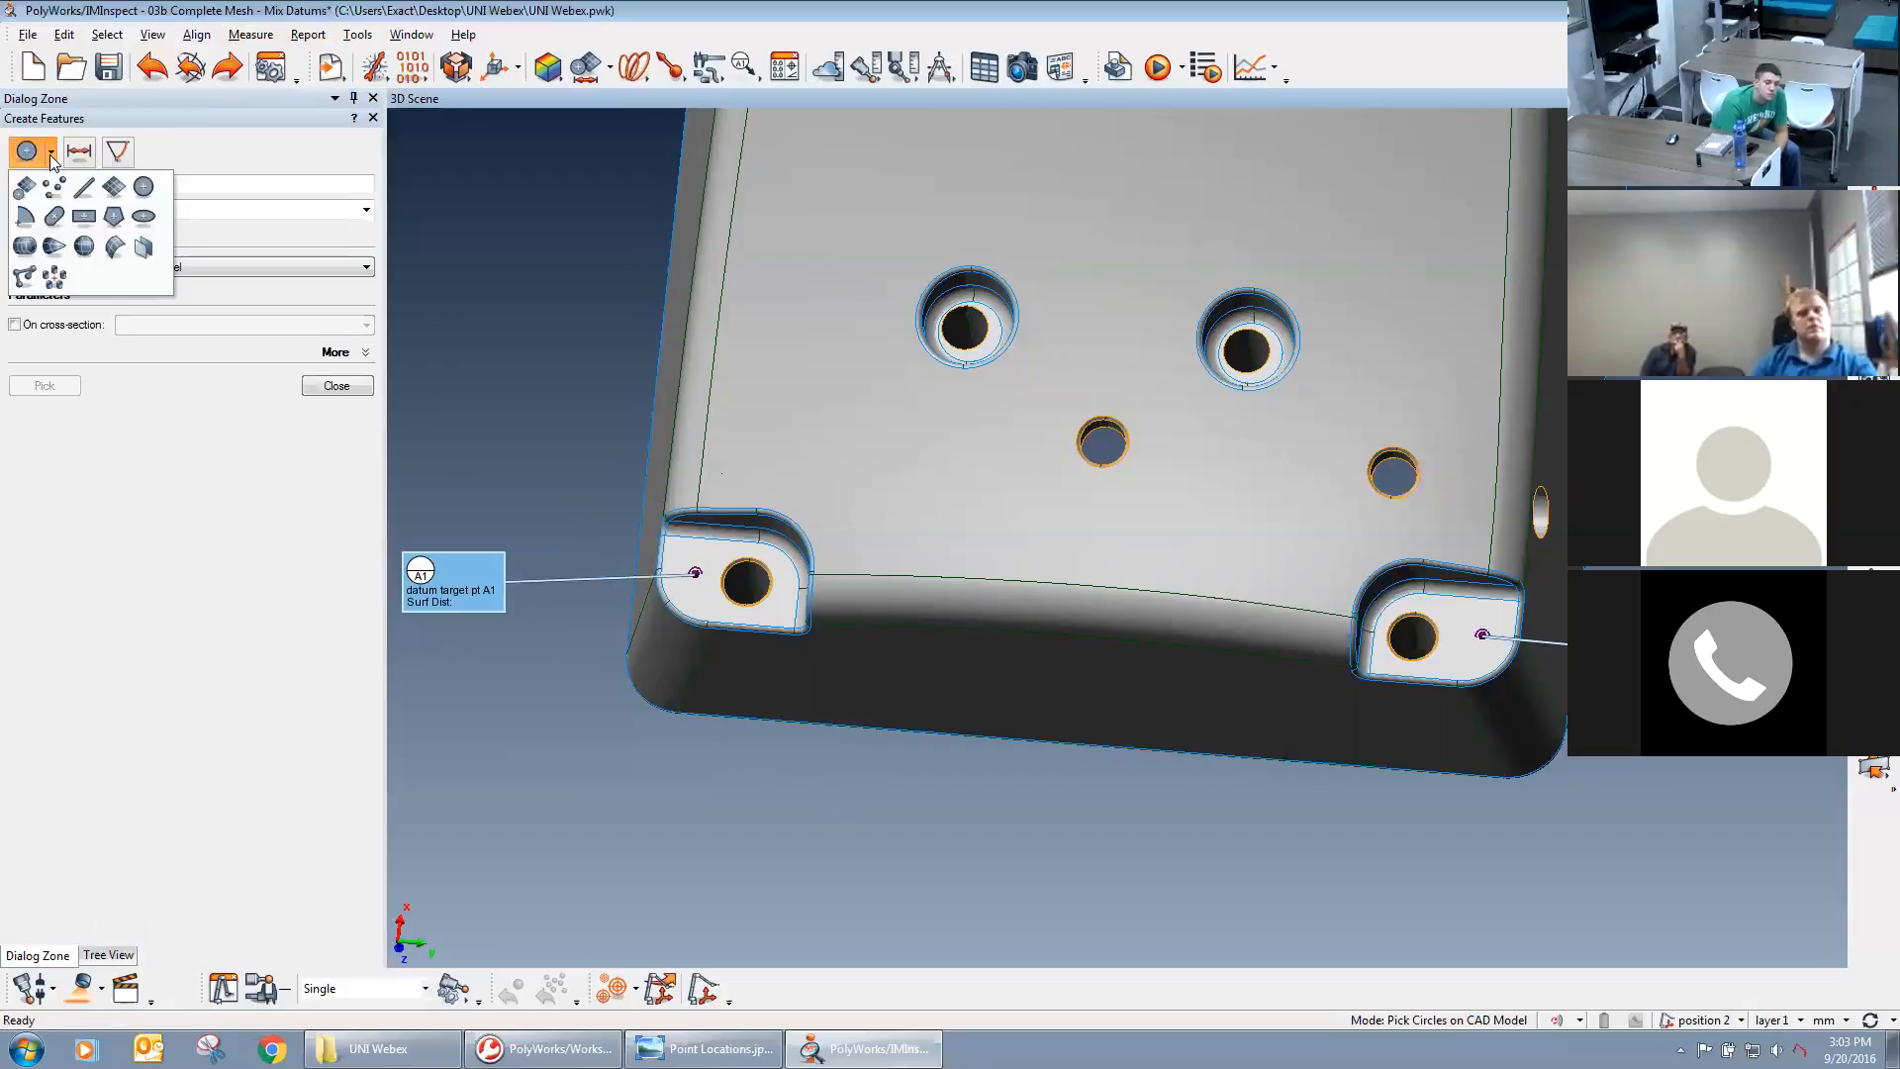
{"action": "left_click", "coordinate": [202, 137]}
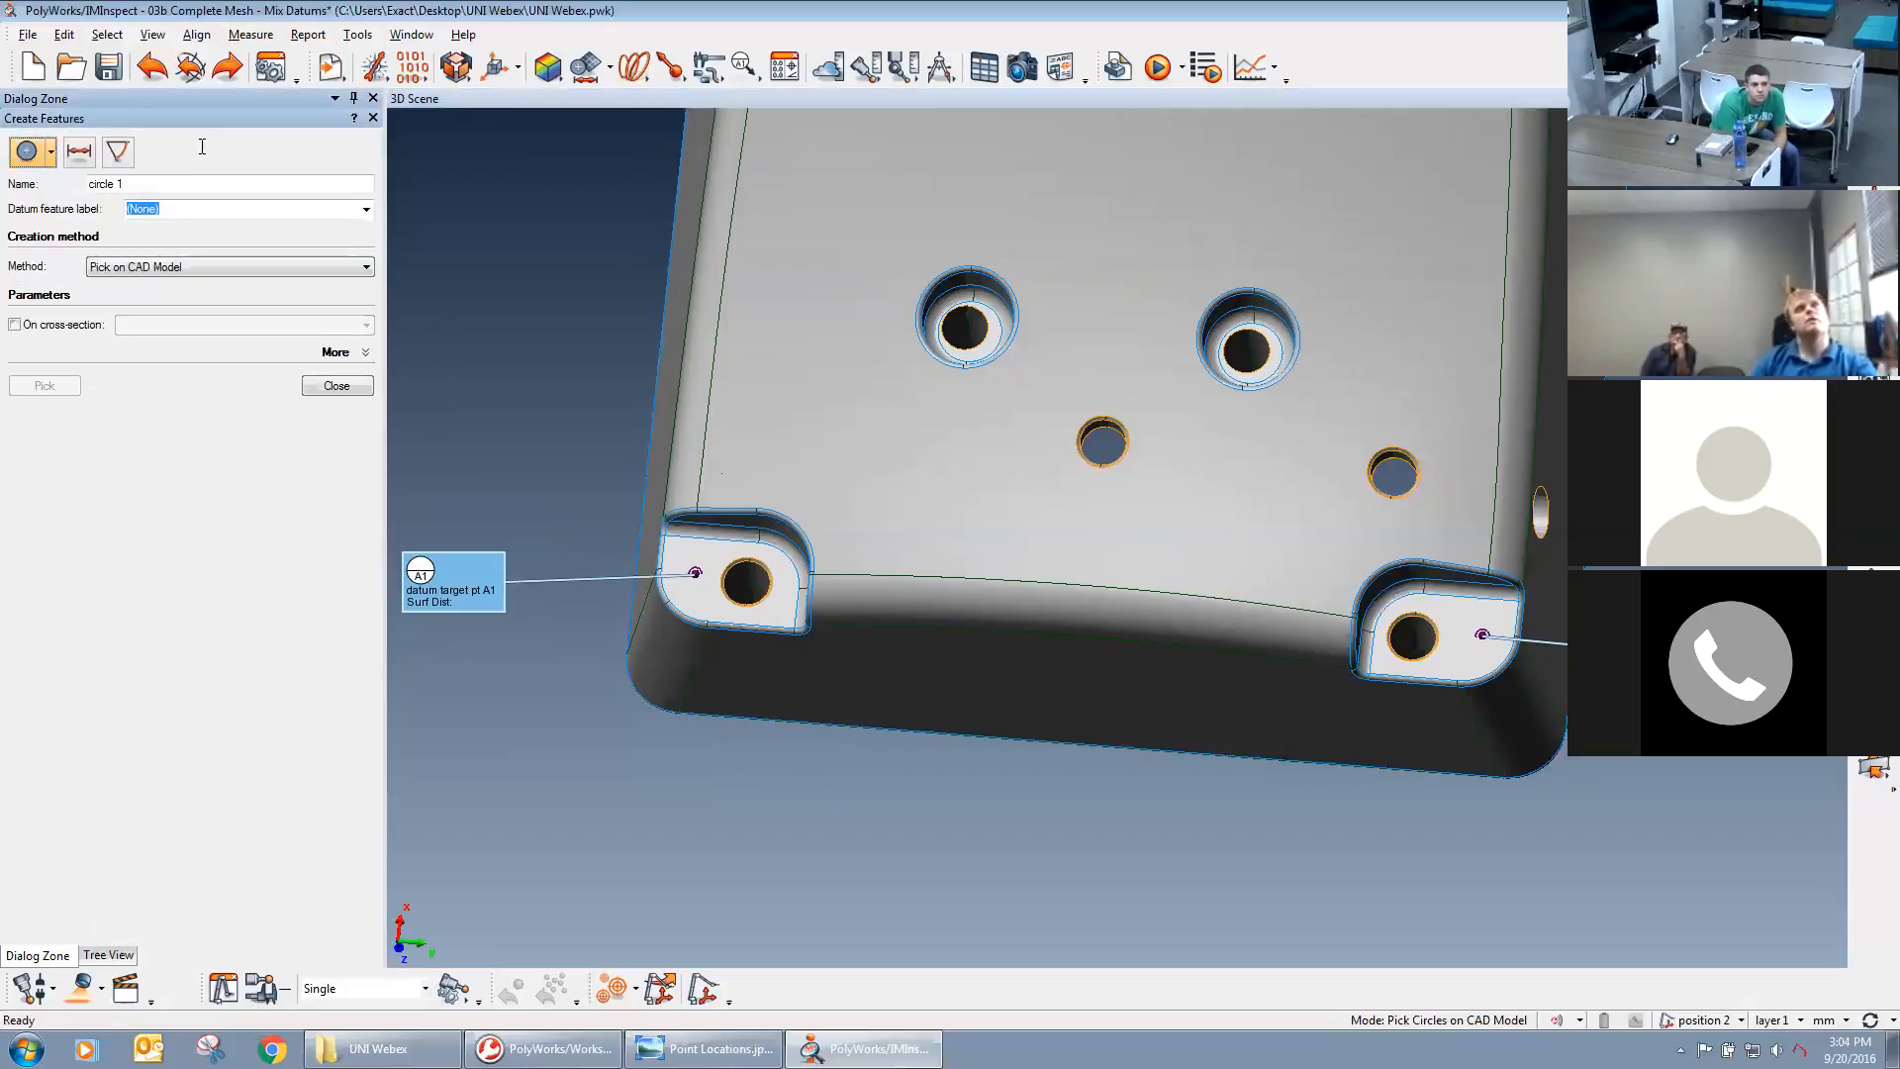
{"action": "left_click", "coordinate": [367, 209]}
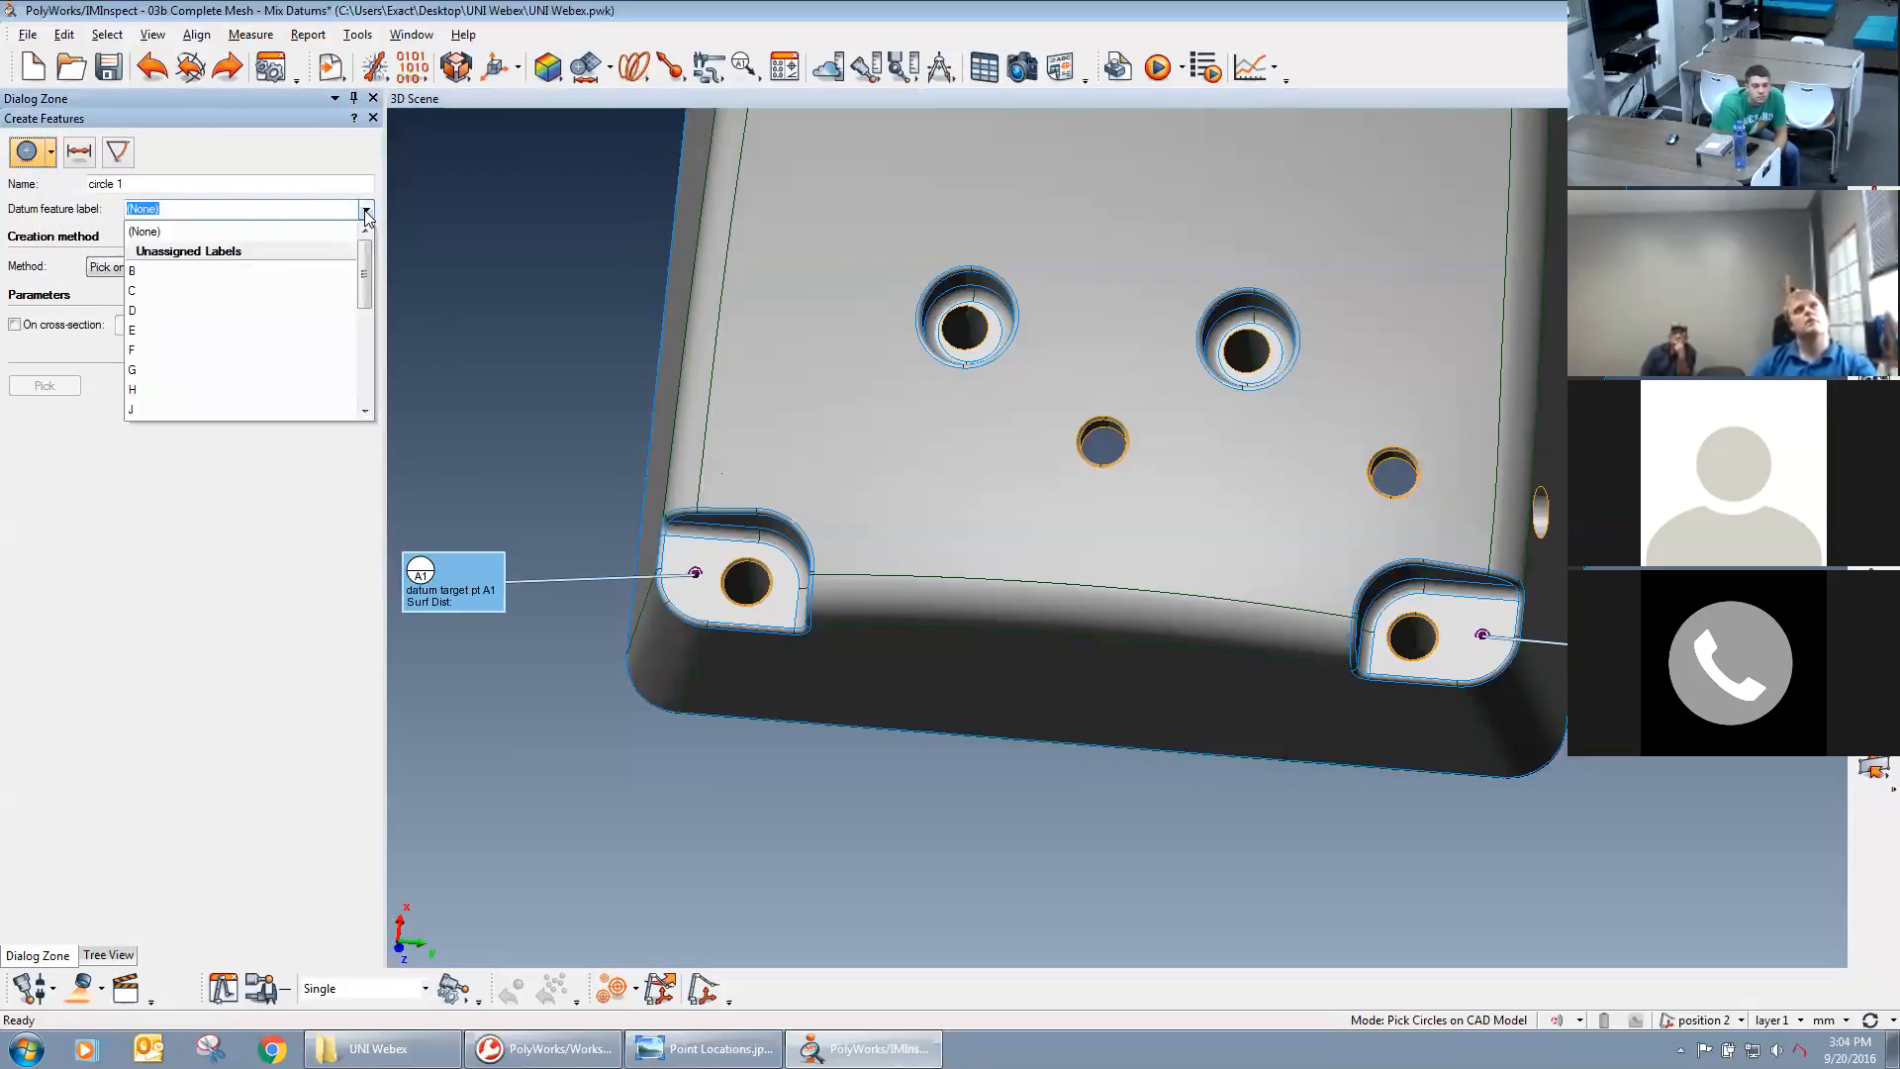
{"action": "left_click", "coordinate": [247, 271]}
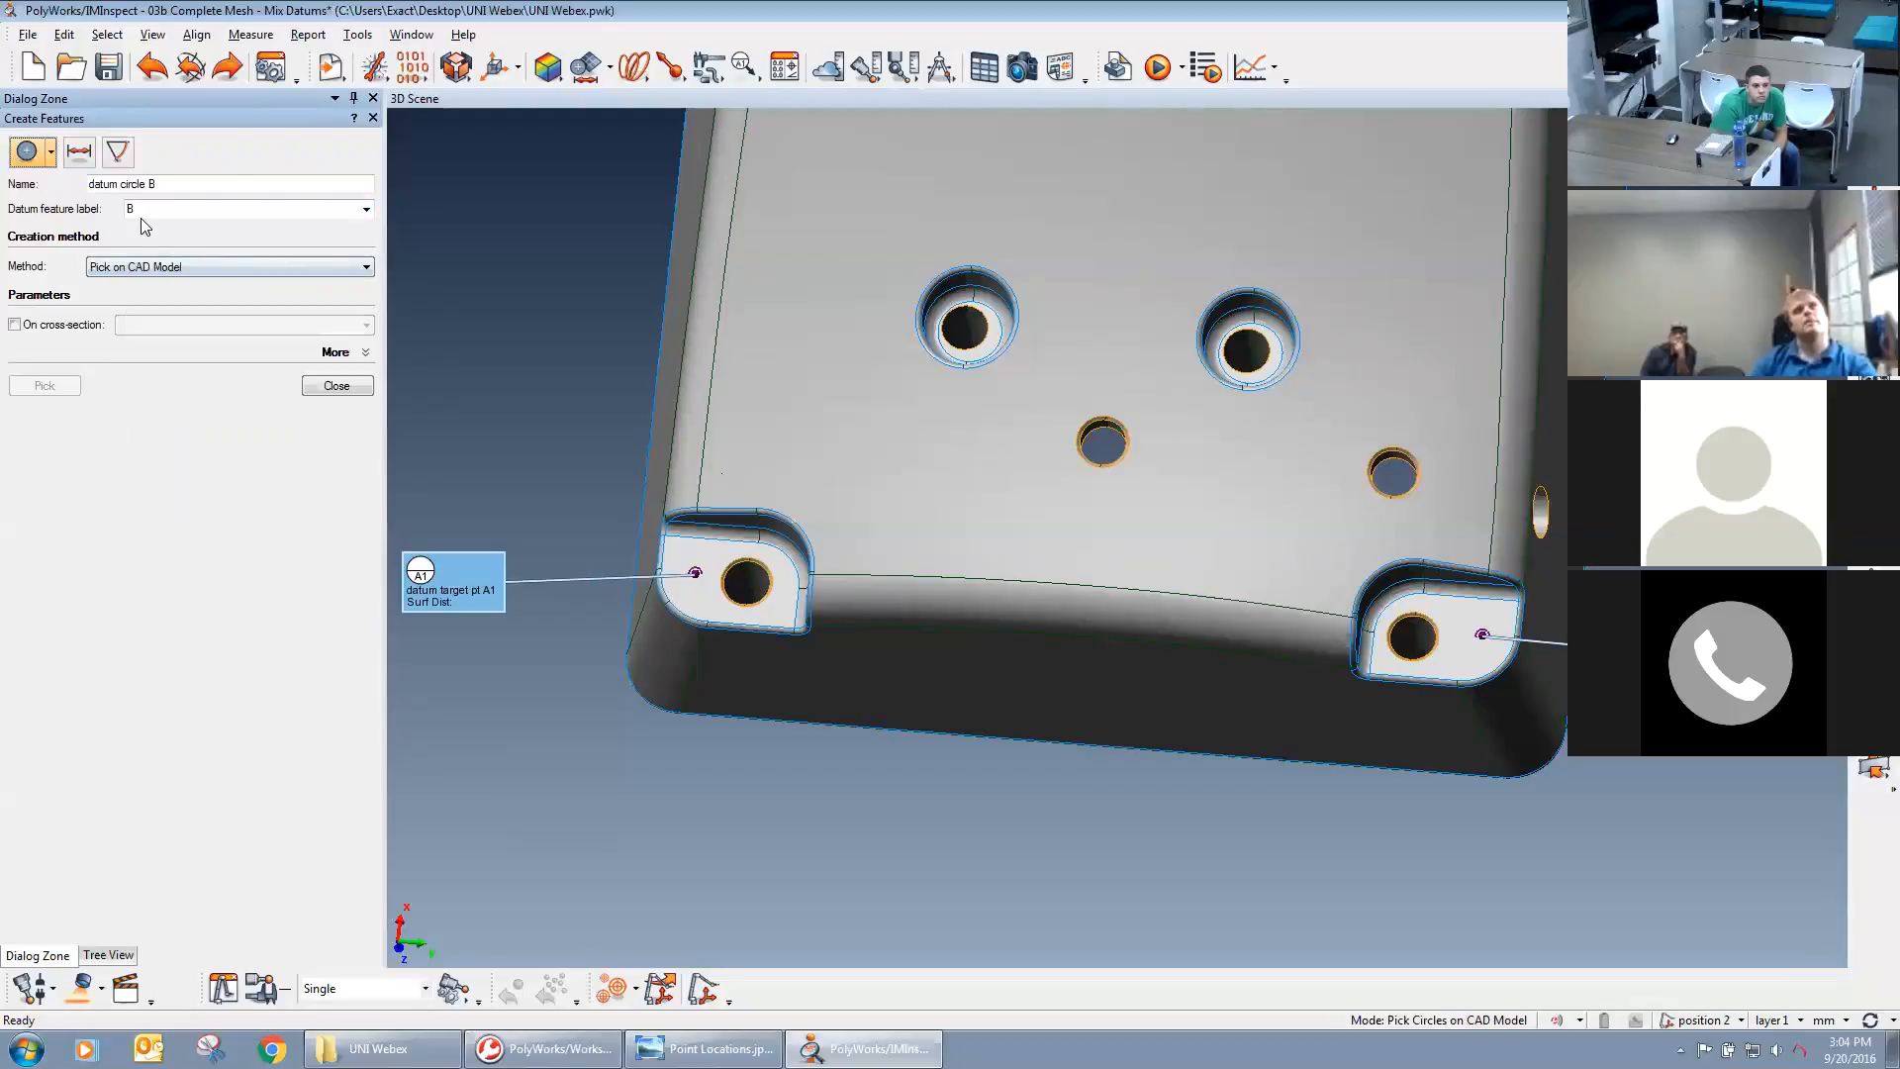
{"action": "left_click", "coordinate": [753, 576]}
{"action": "left_click", "coordinate": [366, 210]}
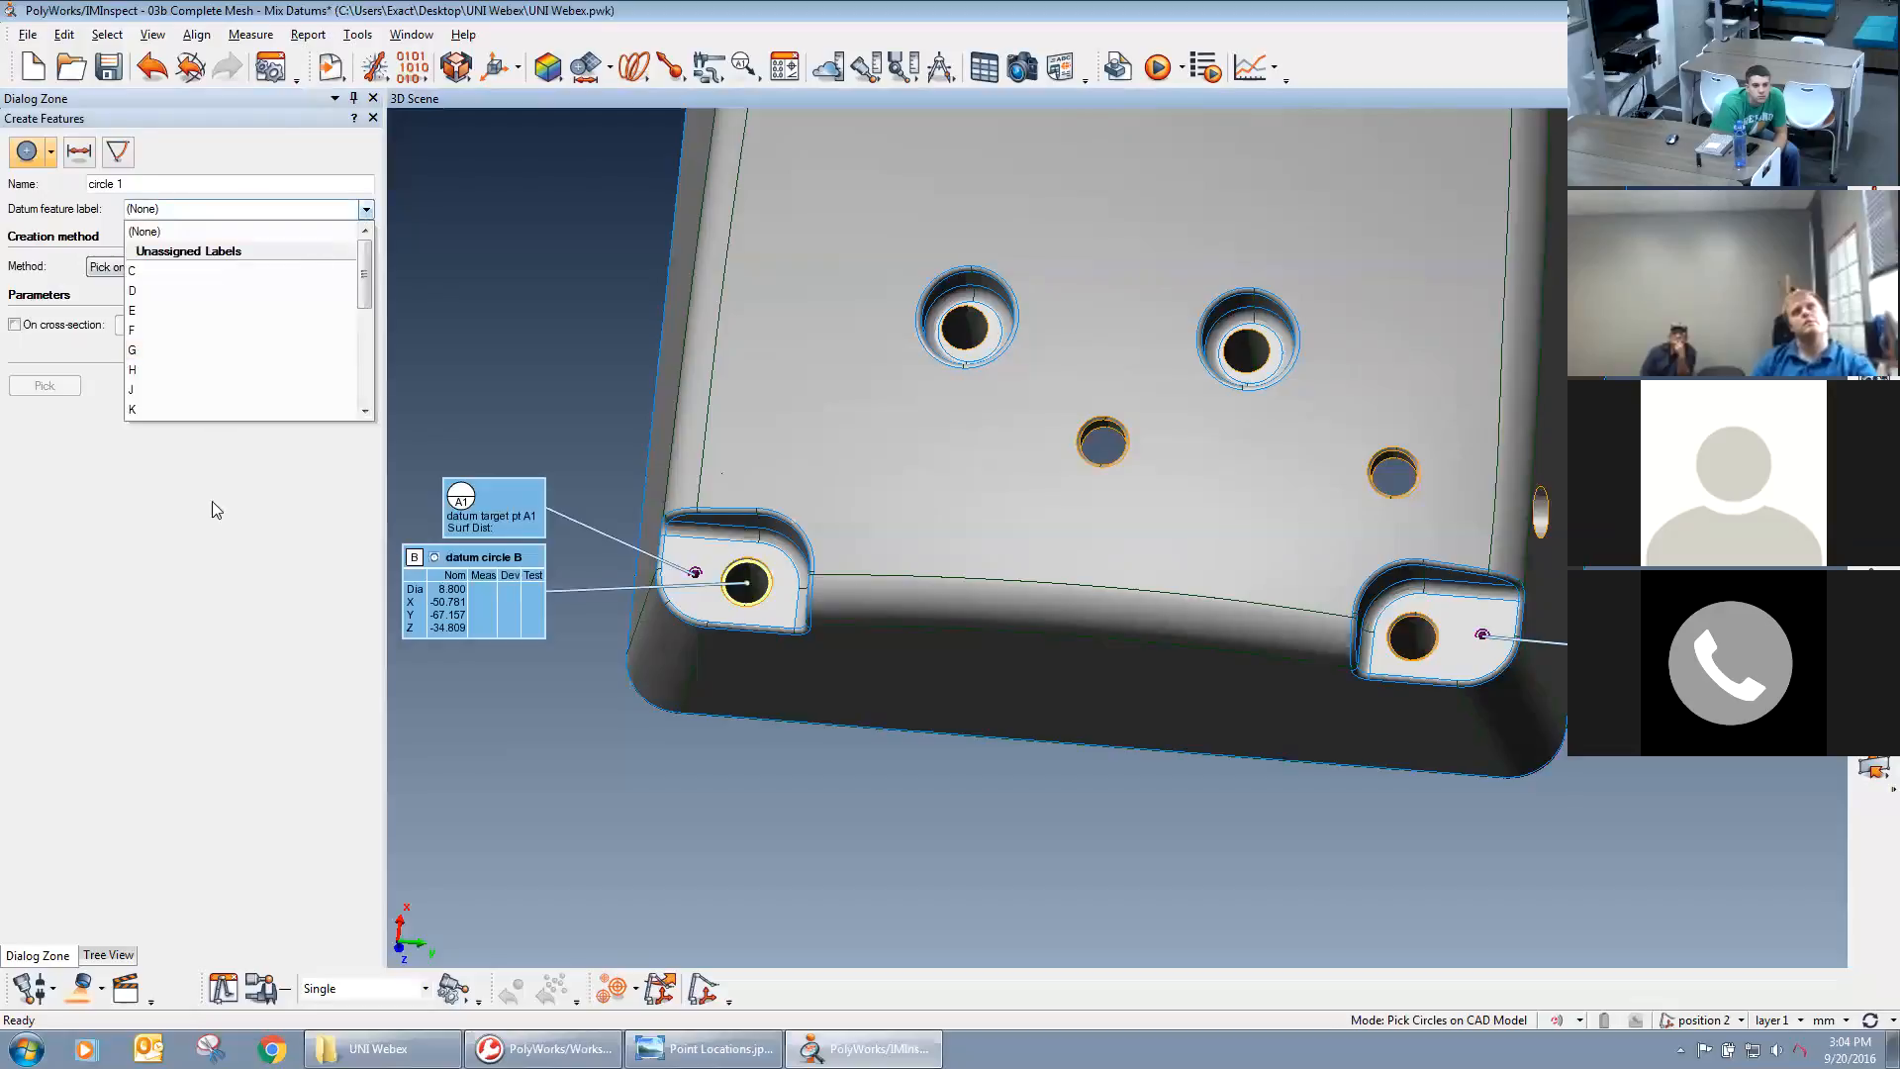
{"action": "left_click", "coordinate": [219, 482]}
{"action": "left_click", "coordinate": [367, 210]}
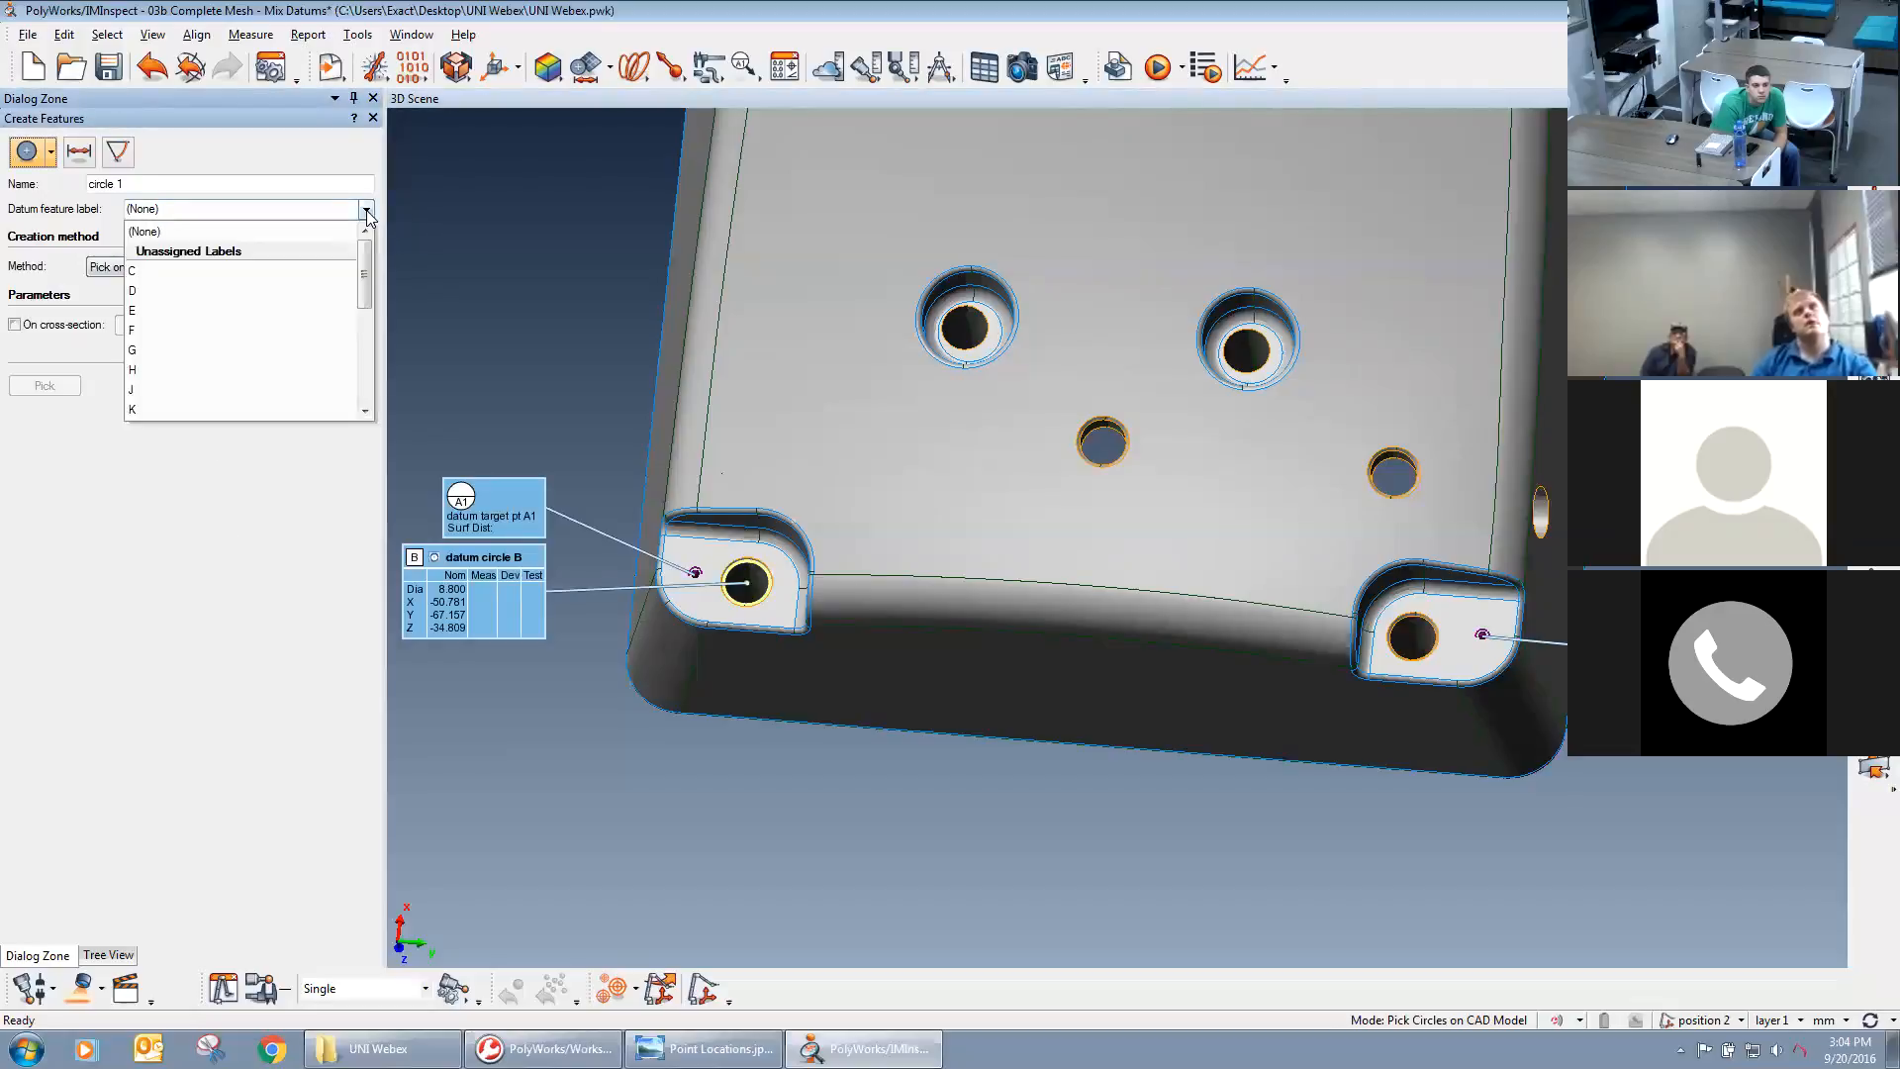
{"action": "left_click", "coordinate": [267, 616]}
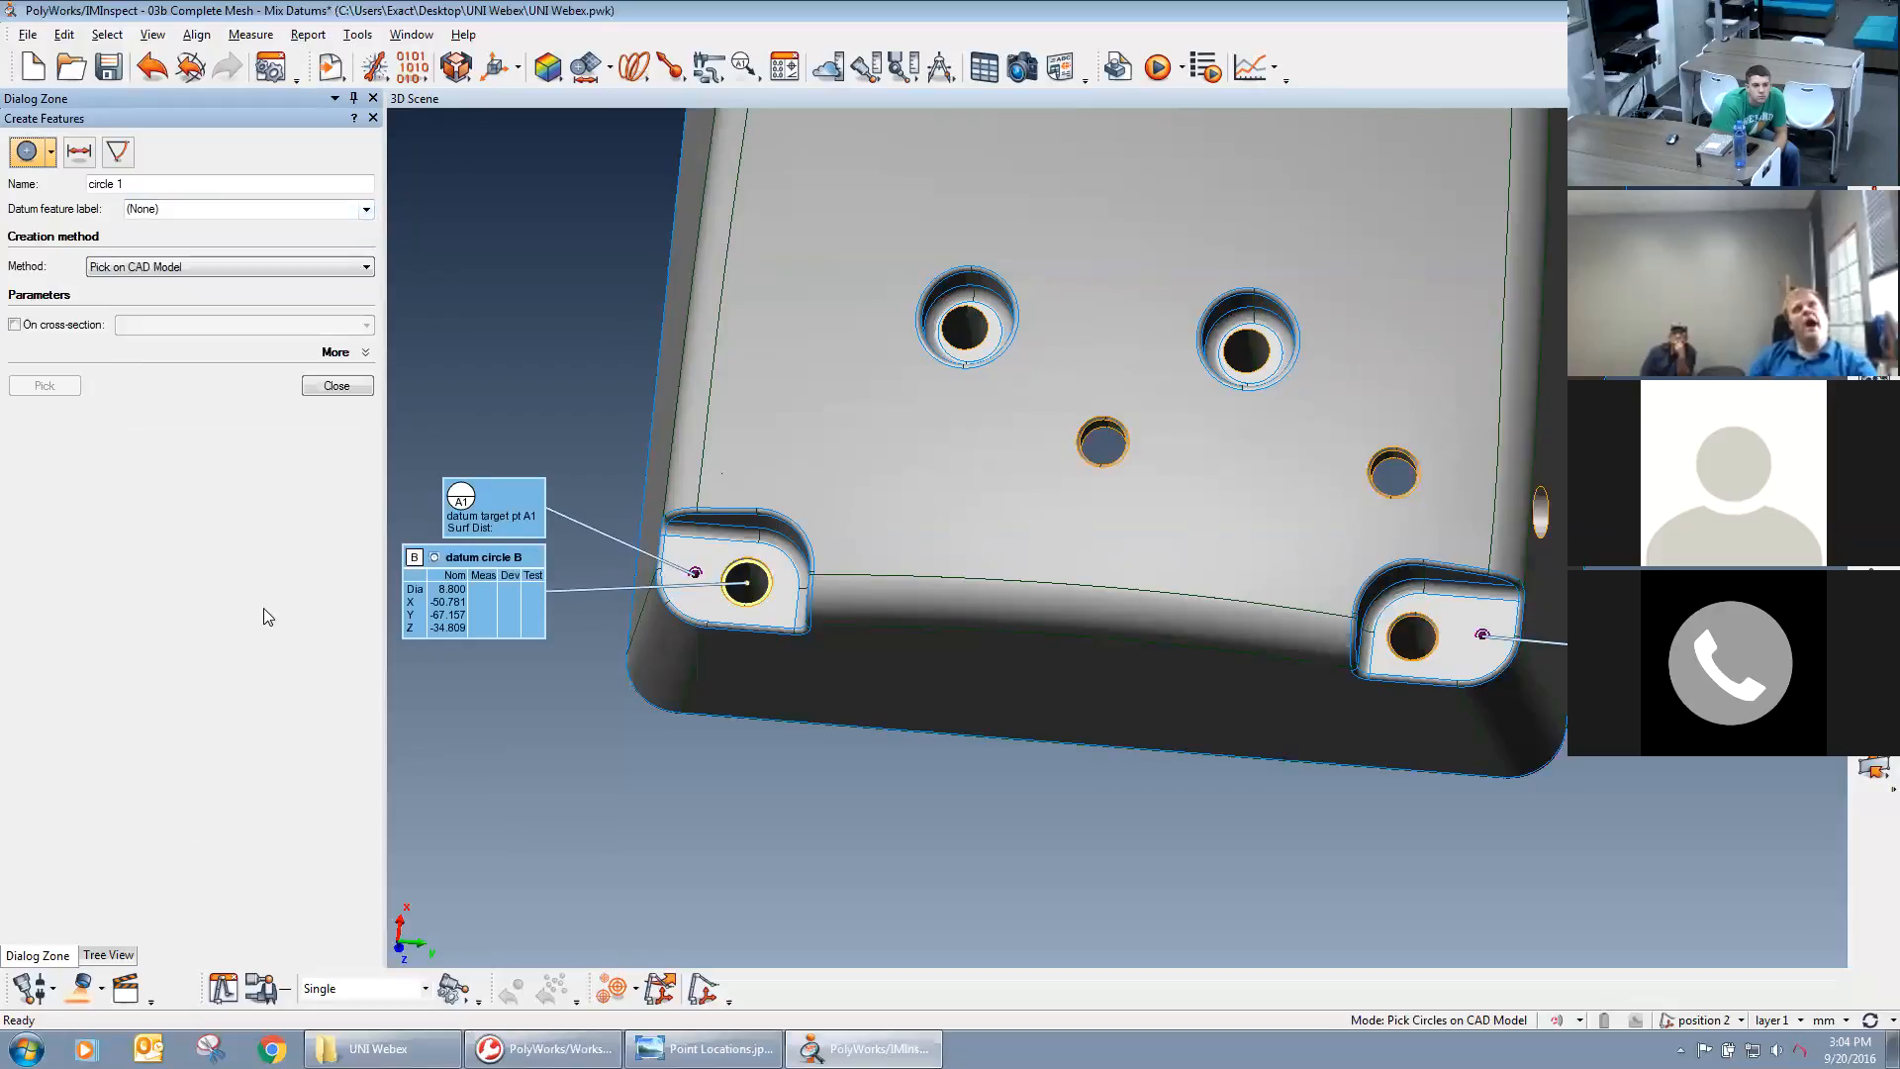
Create a circle feature on the corner mounting hole beside target A2 and assign it datum feature label C.
{"action": "left_click", "coordinate": [1401, 631]}
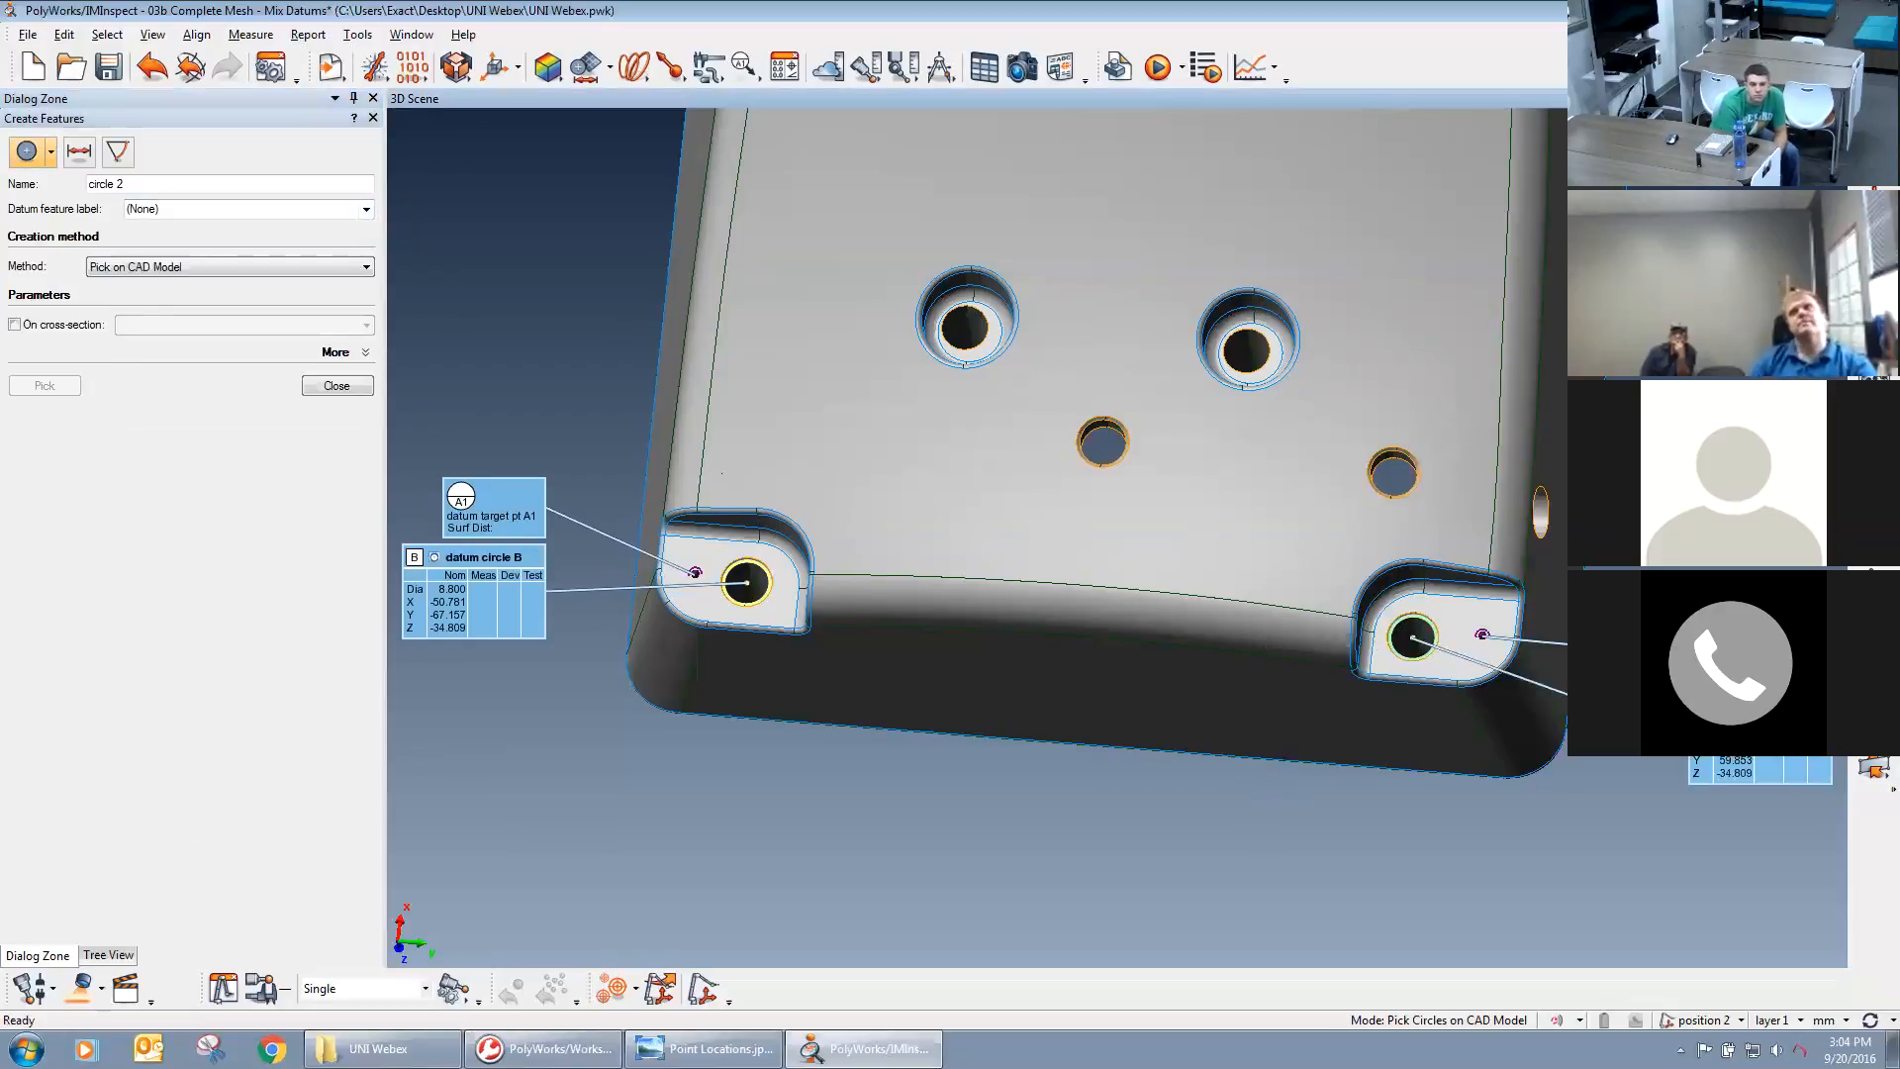
{"action": "left_click", "coordinate": [318, 387]}
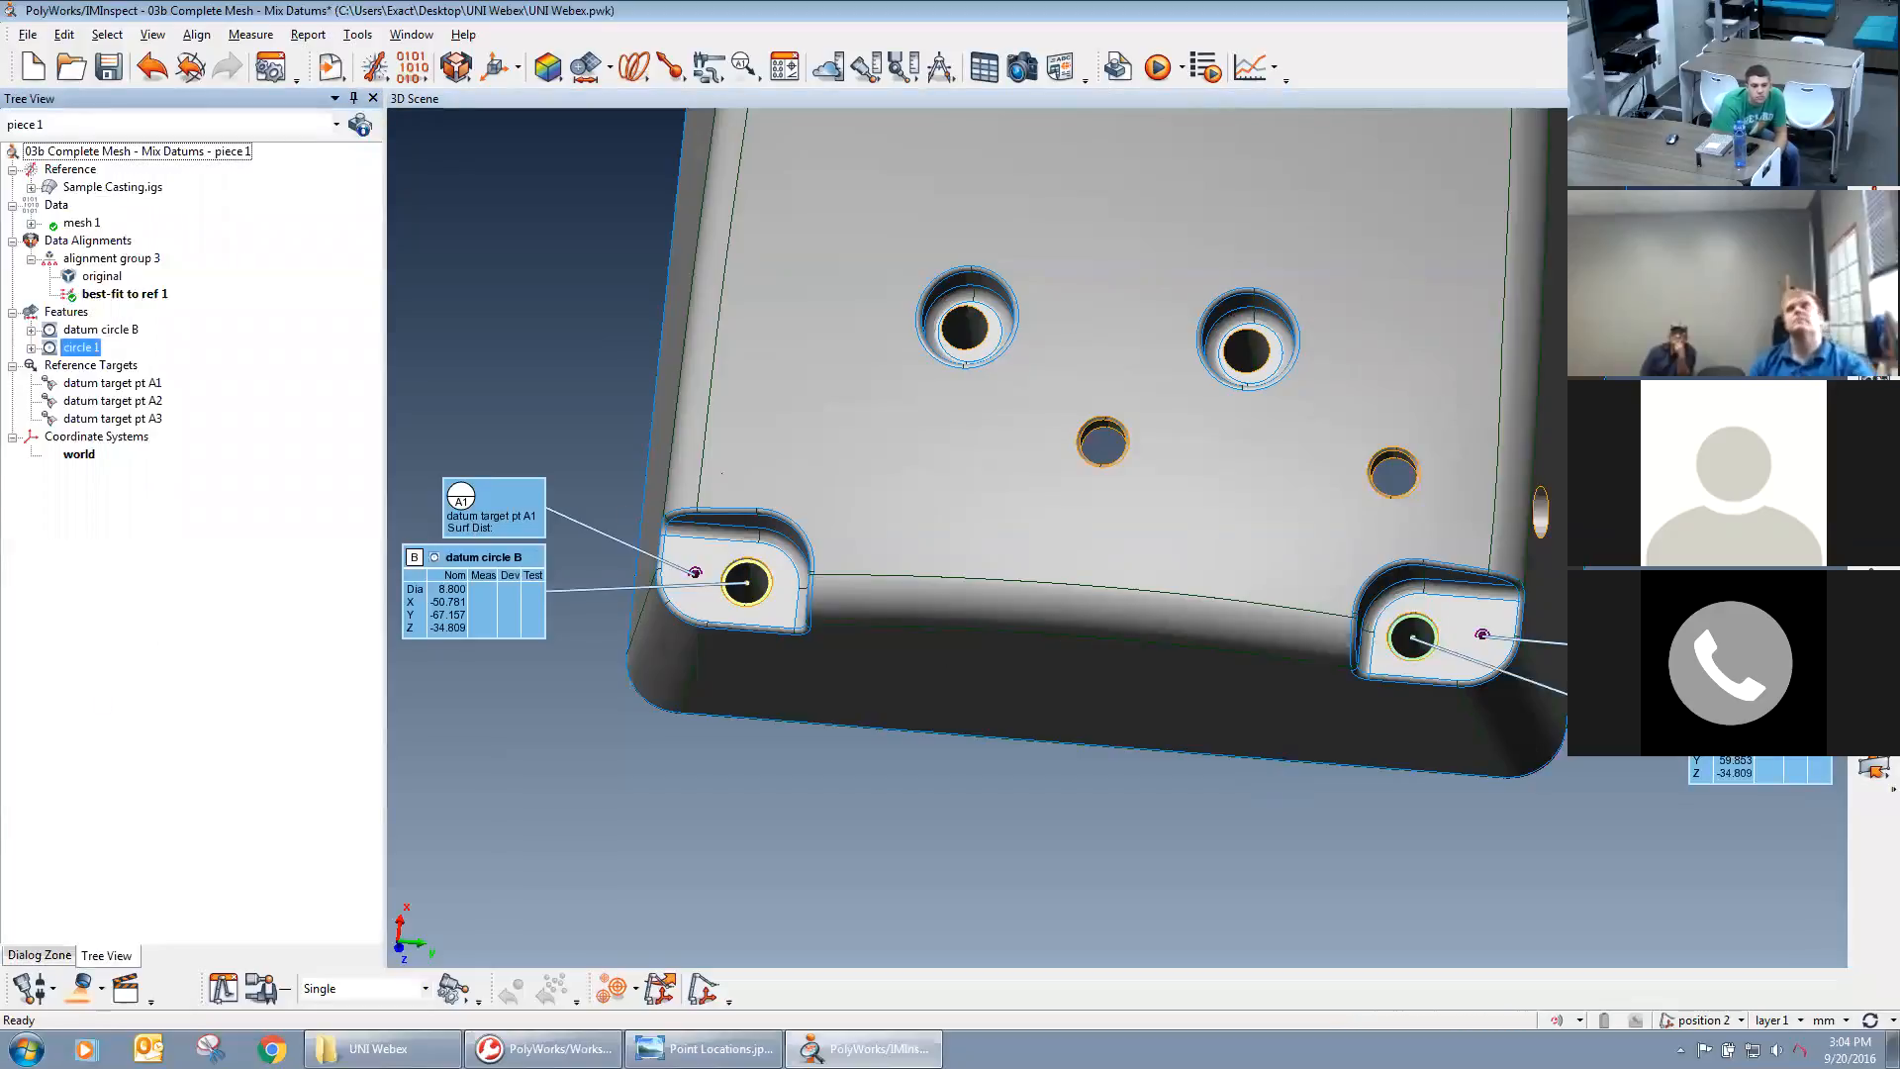
{"action": "right_click", "coordinate": [79, 349]}
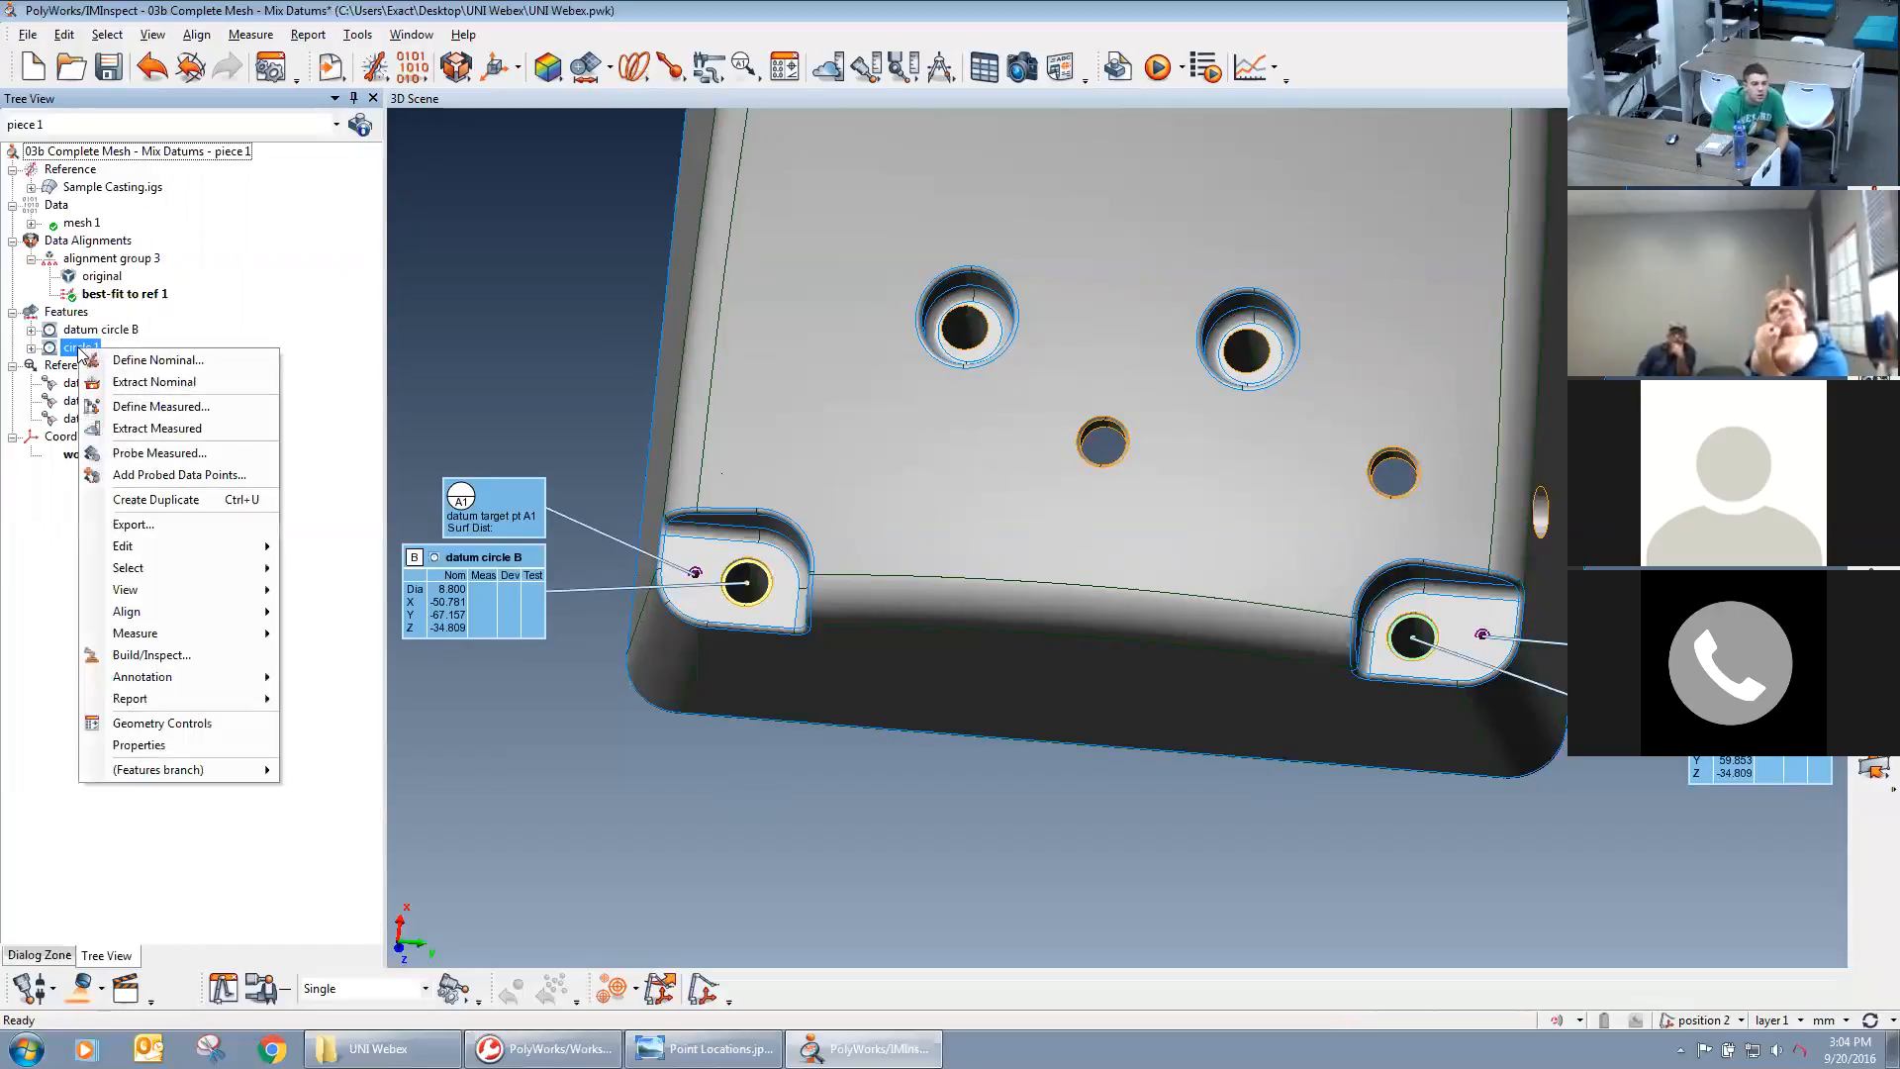
{"action": "left_click", "coordinate": [137, 749]}
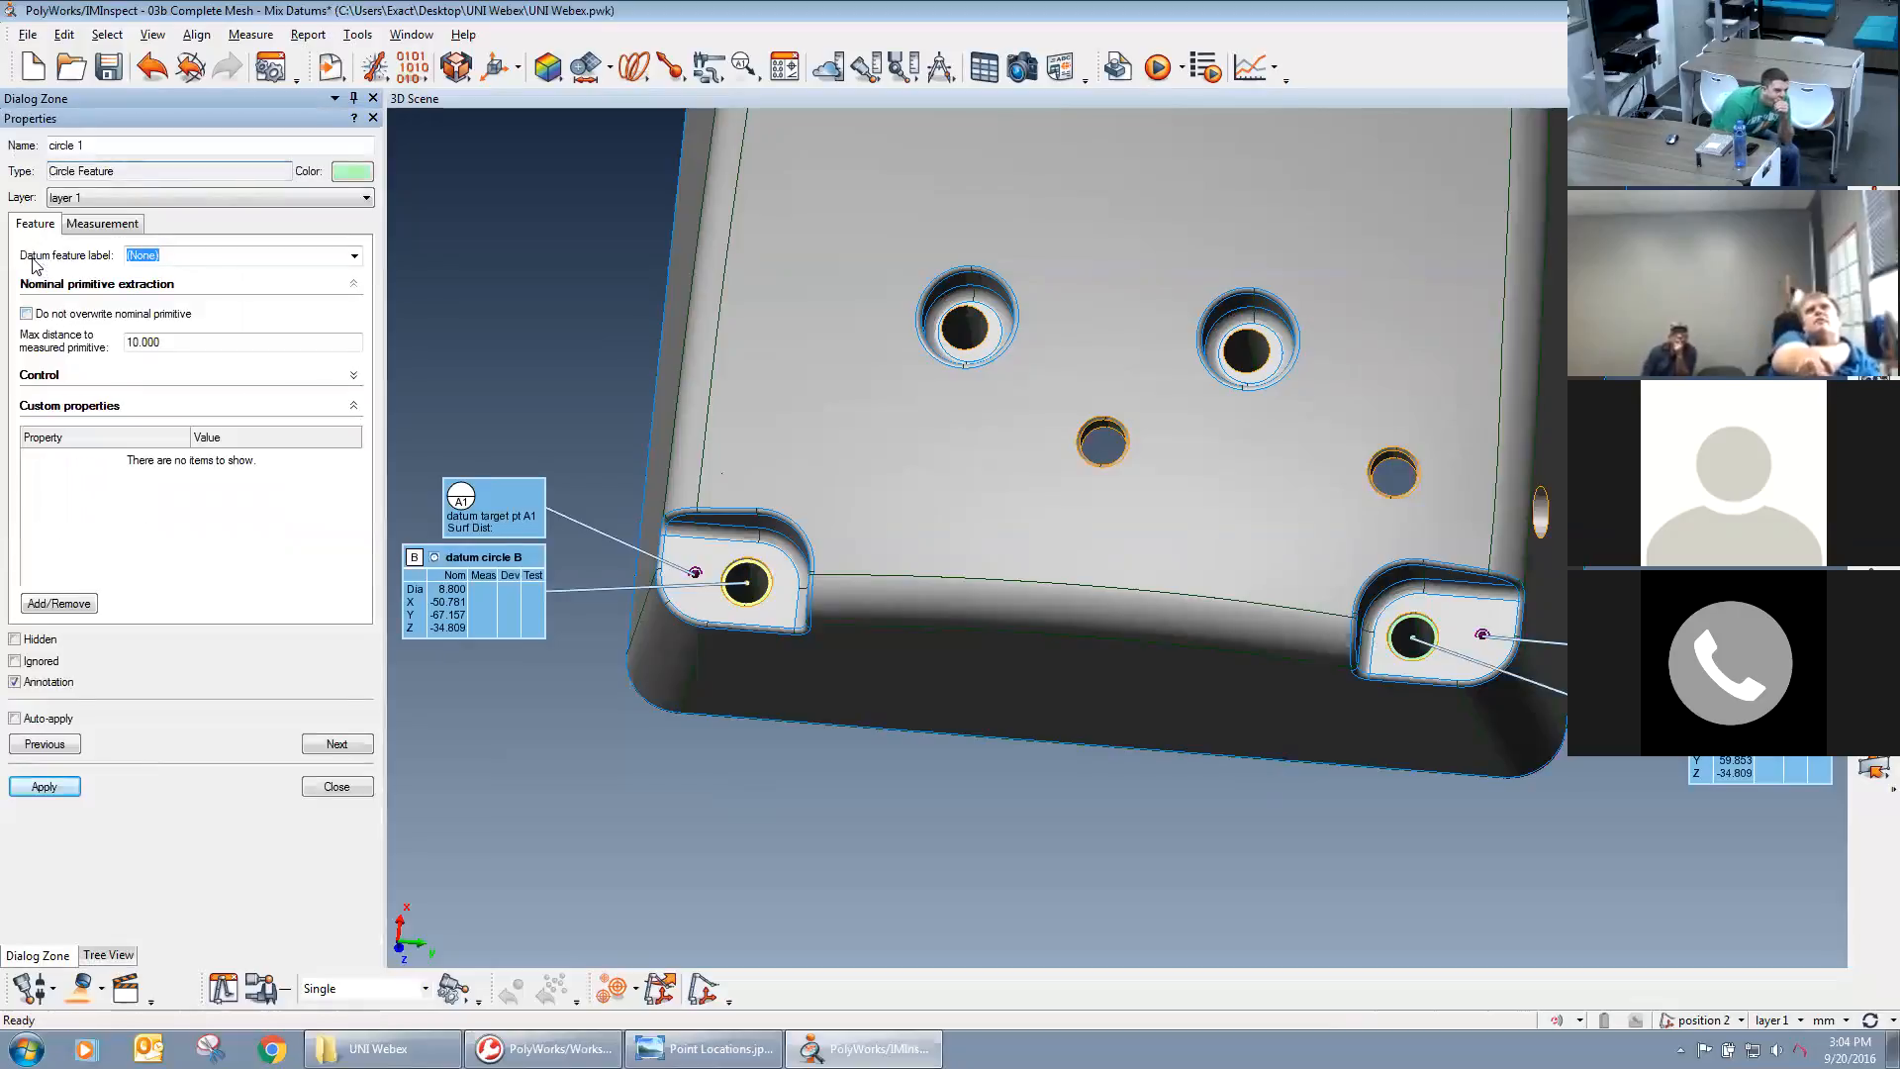
{"action": "left_click", "coordinate": [354, 256]}
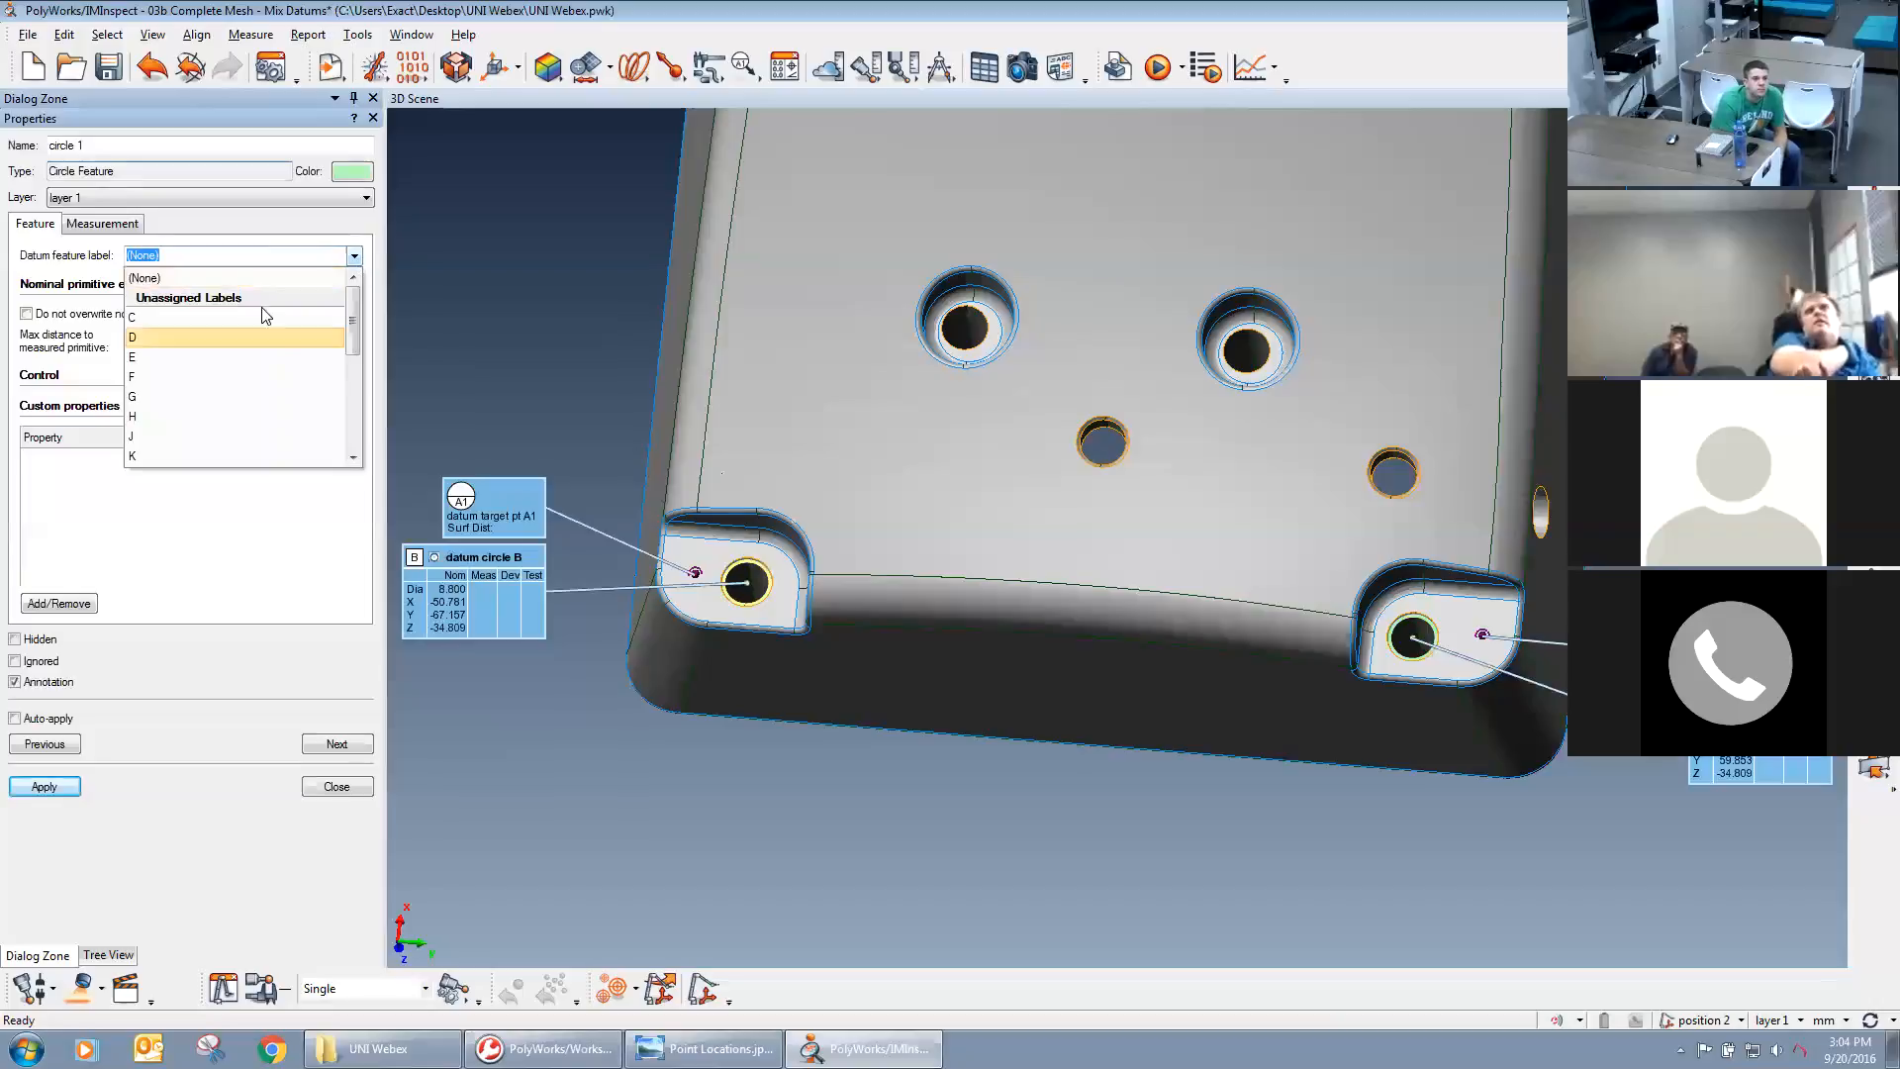
{"action": "left_click", "coordinate": [261, 316]}
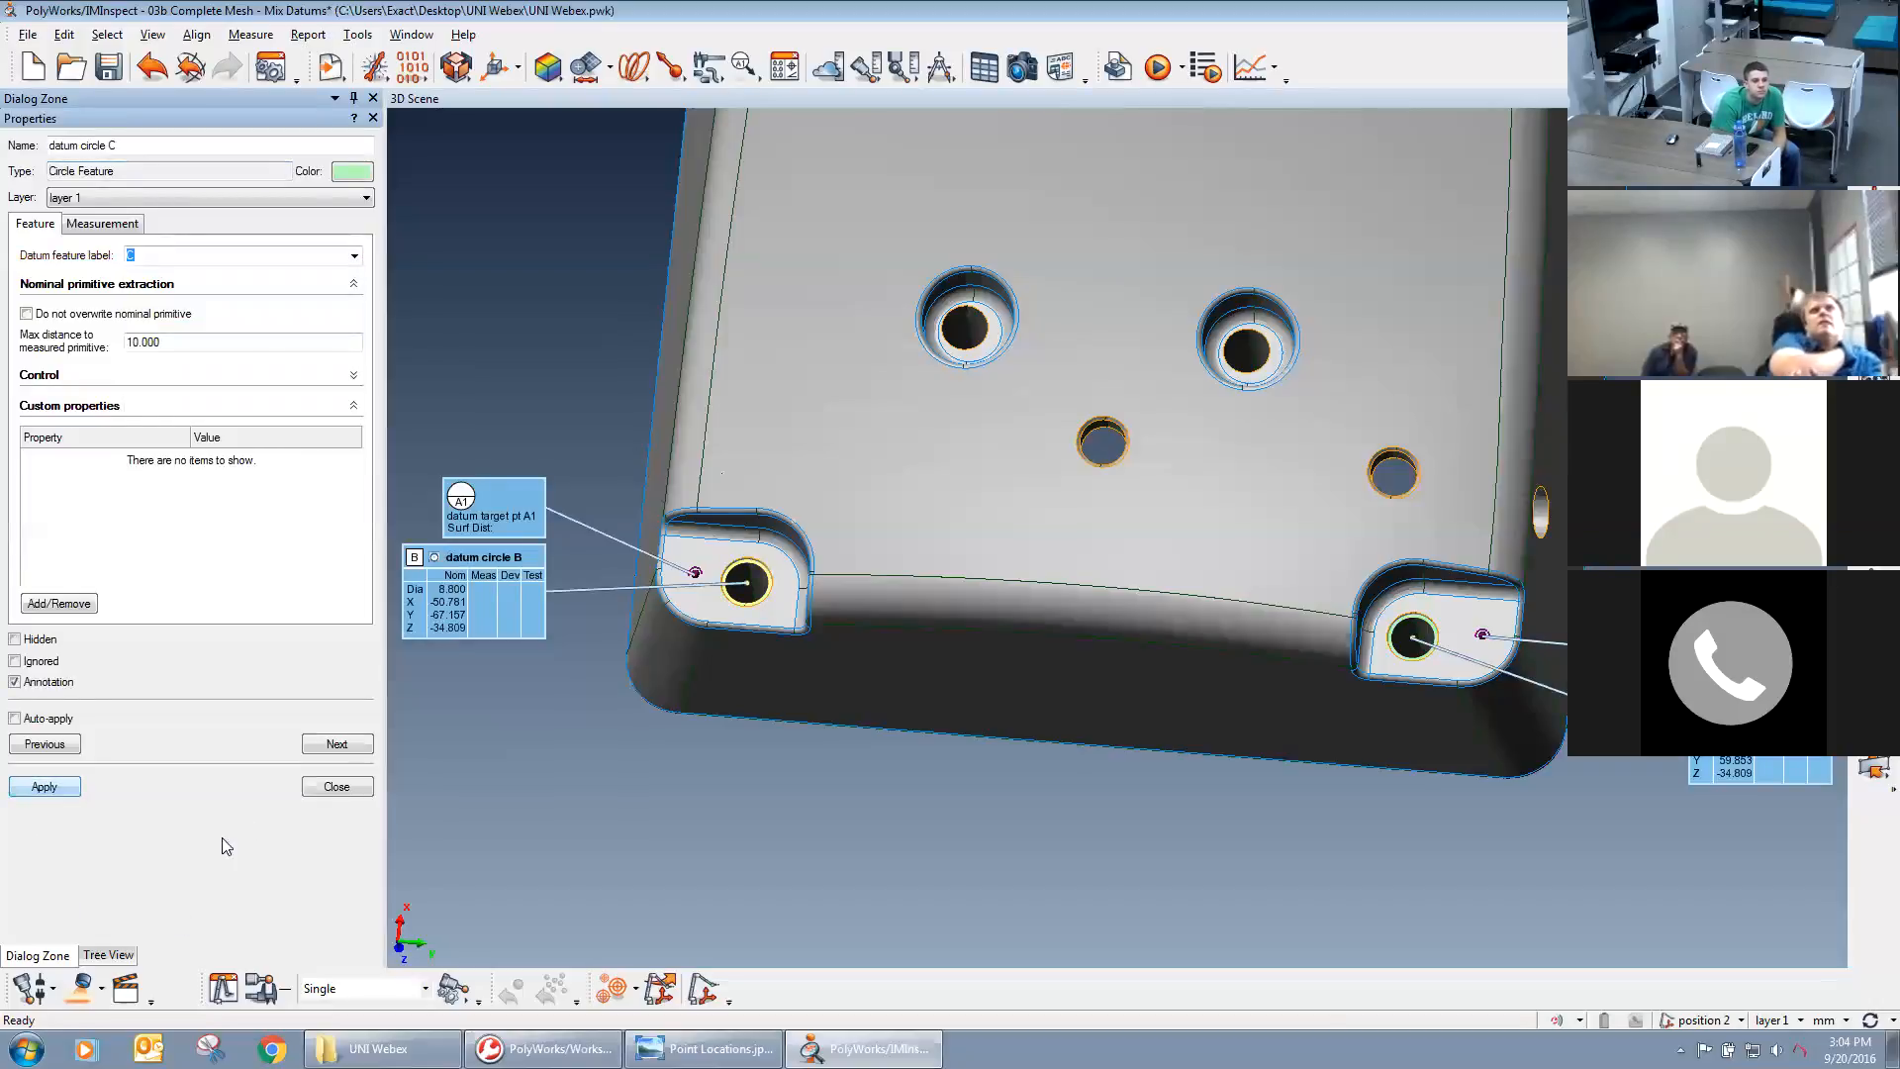
{"action": "left_click", "coordinate": [336, 786]}
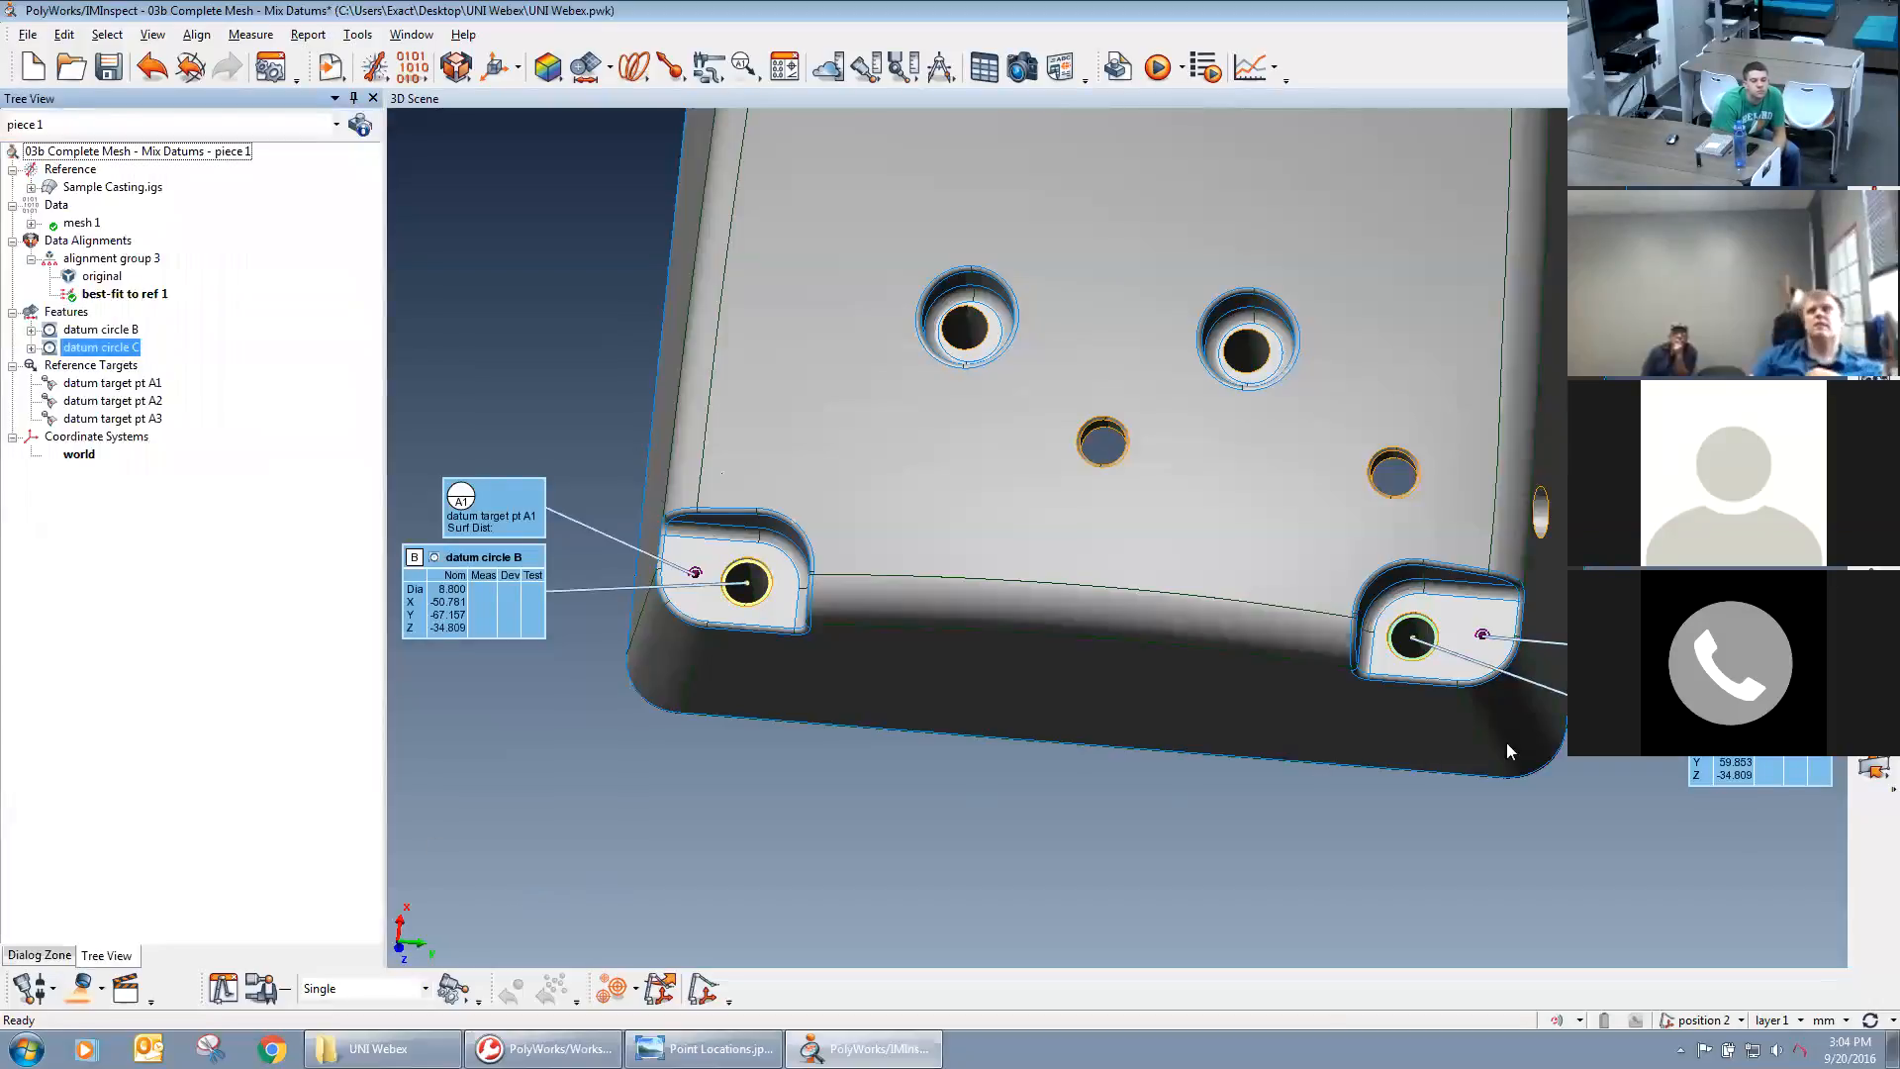
Extract the measured components of datum circles B and C and datum target points A1, A2 and A3 together.
{"action": "right_click_drag", "start_coordinate": [944, 805], "coordinate": [1040, 585]}
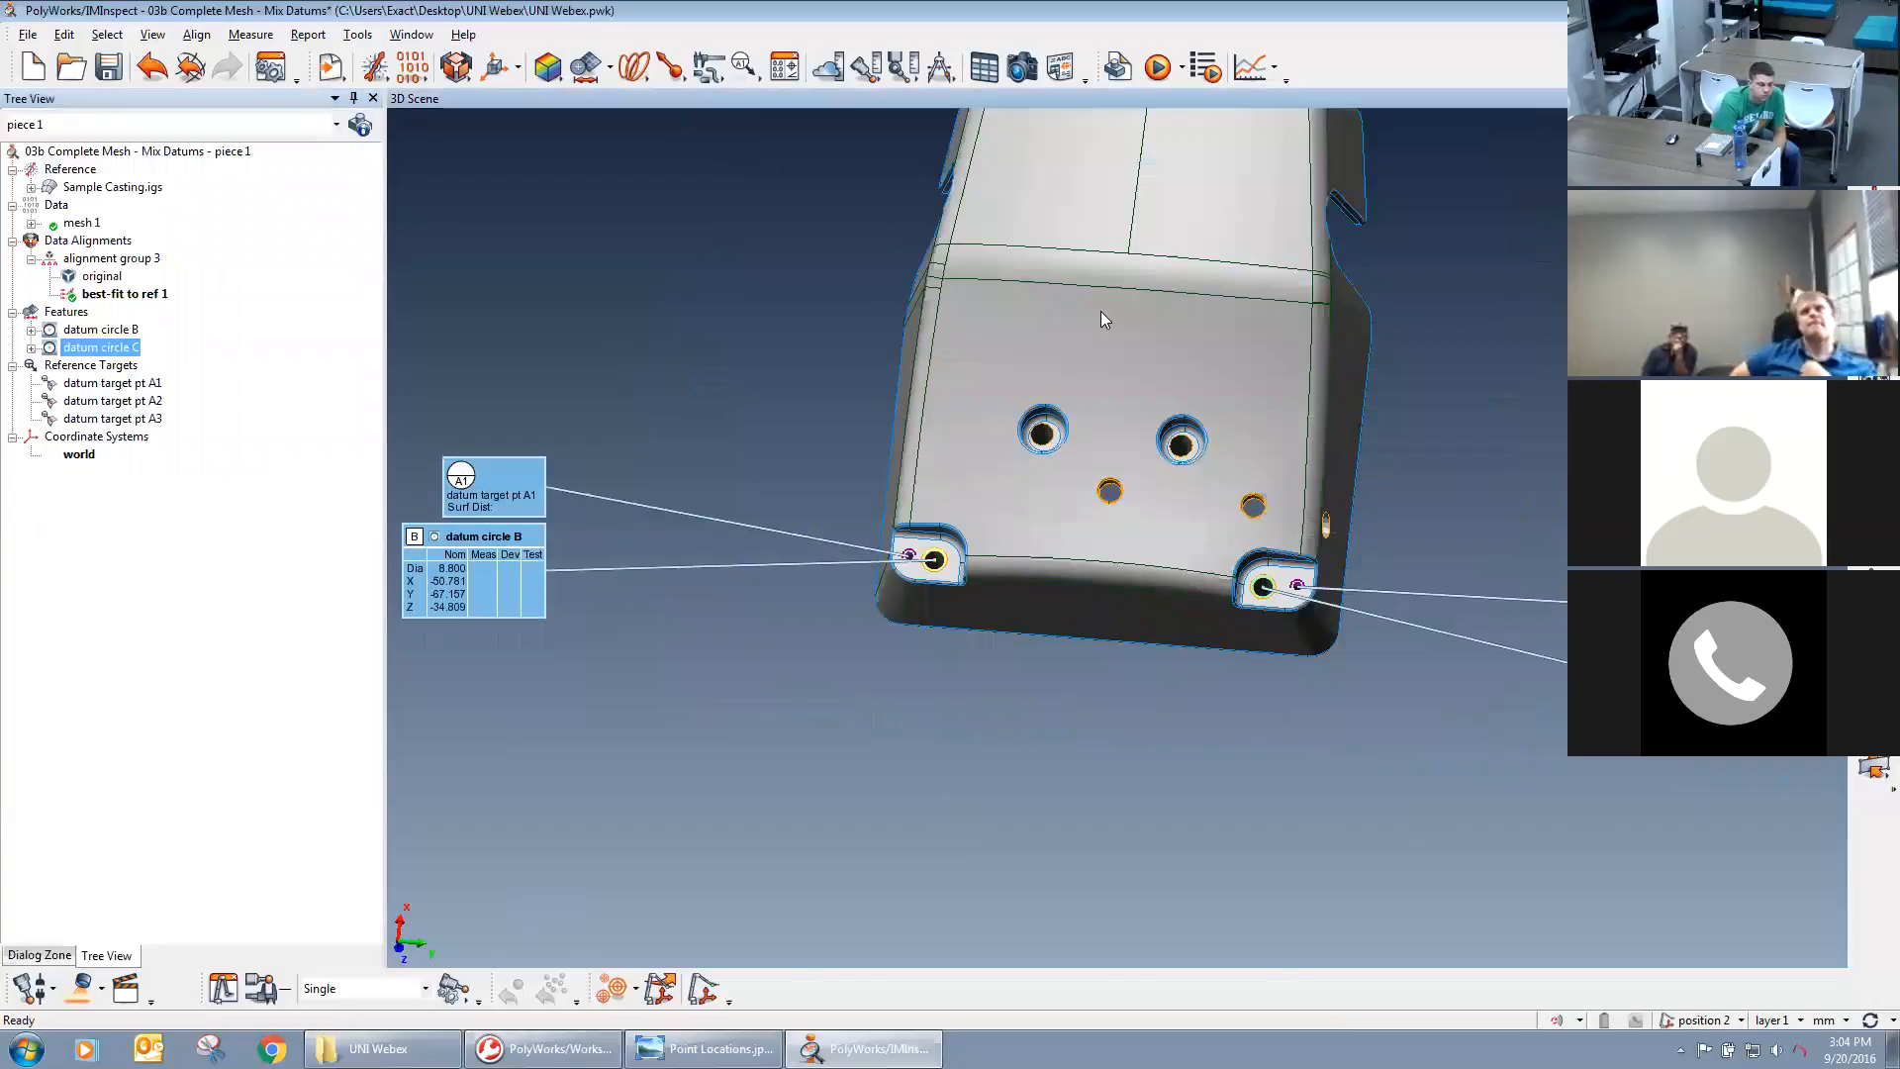
{"action": "middle_click_drag", "start_coordinate": [1101, 311], "coordinate": [1060, 448]}
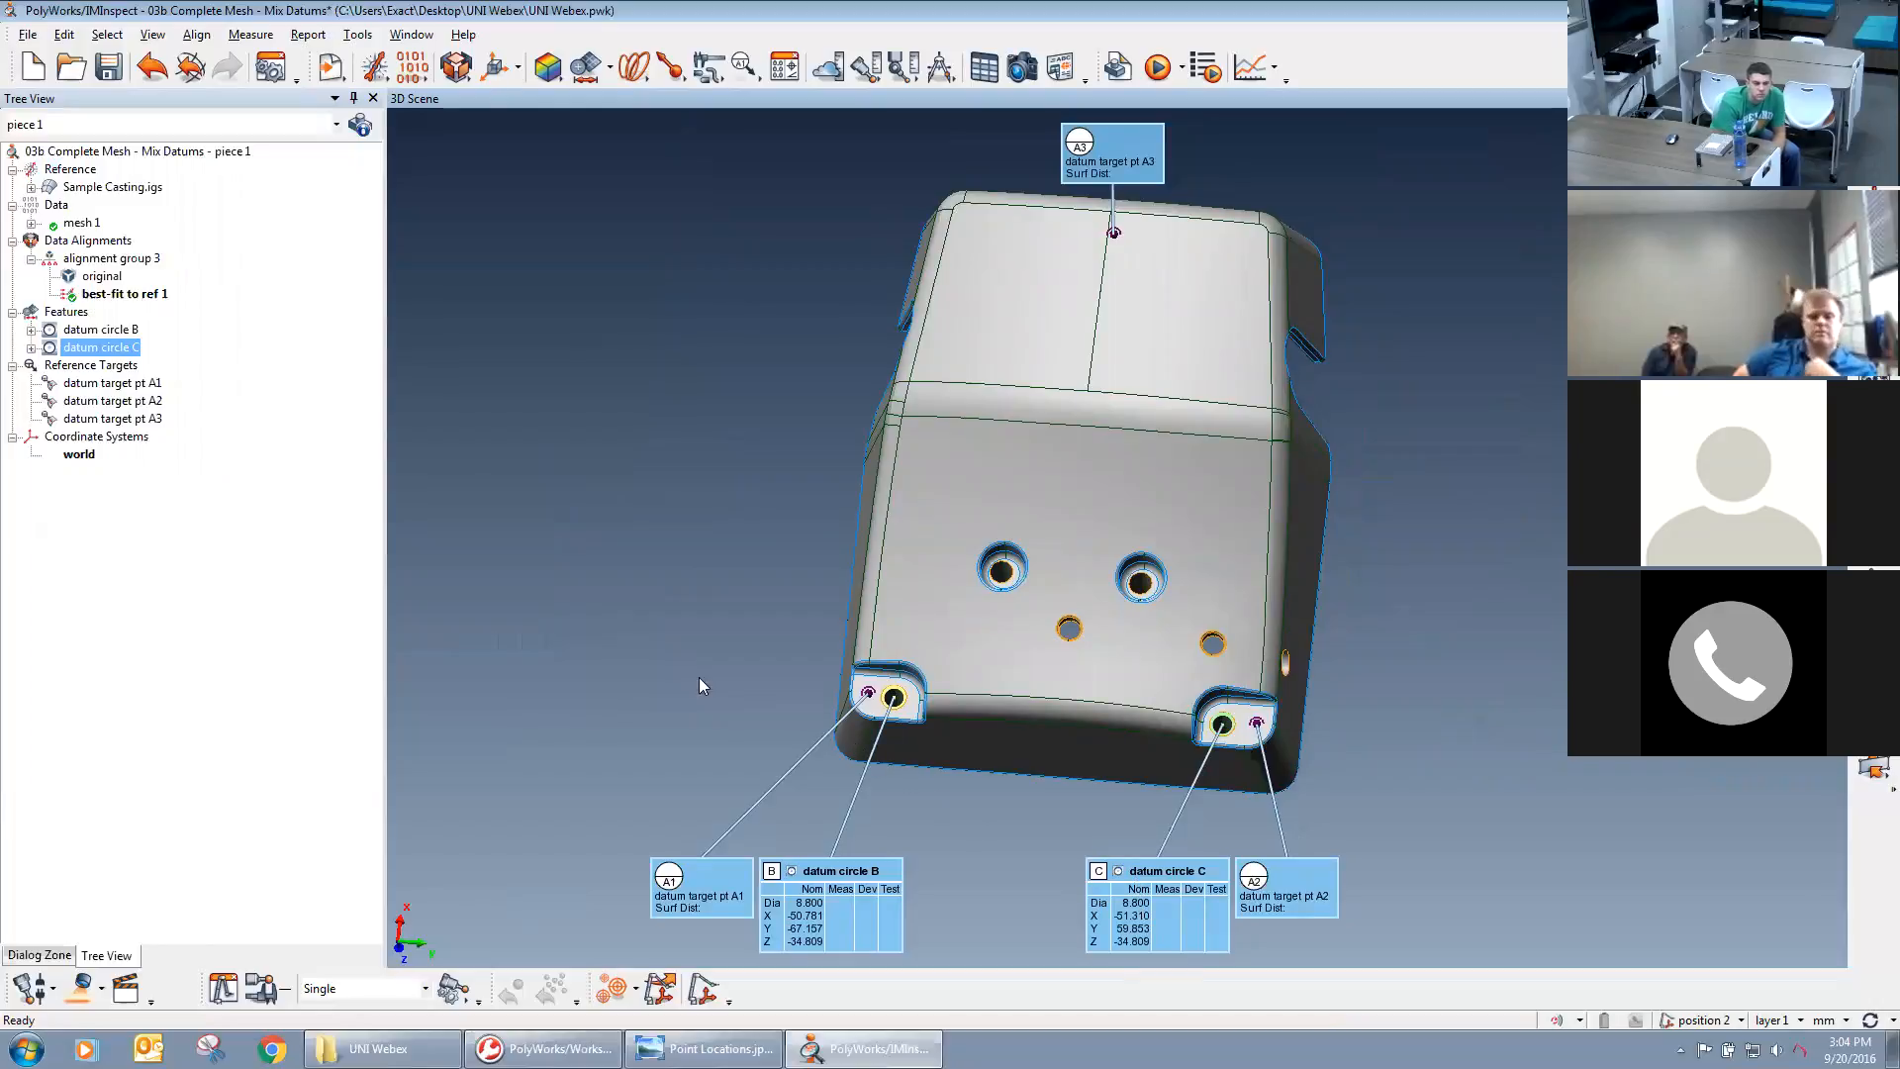
{"action": "left_click", "coordinate": [92, 329]}
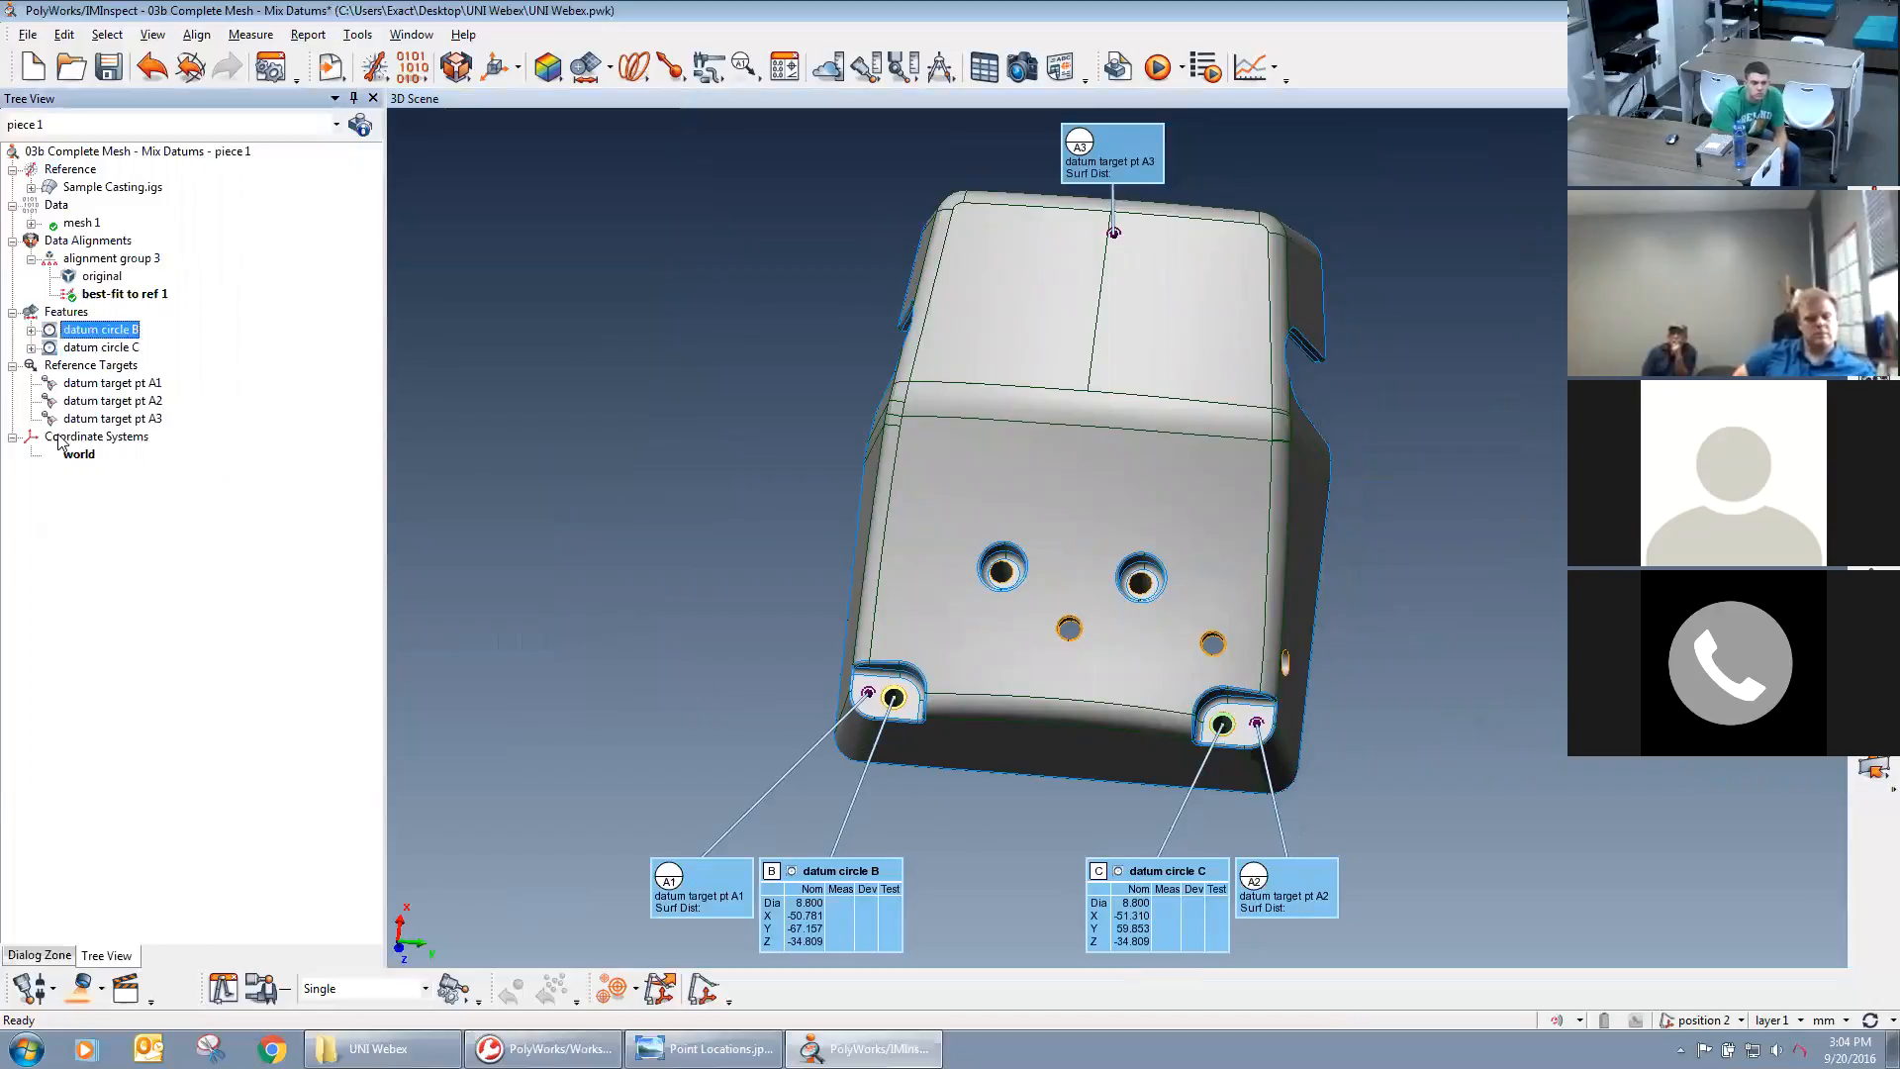
{"action": "left_click", "coordinate": [79, 419], "text": "shift"}
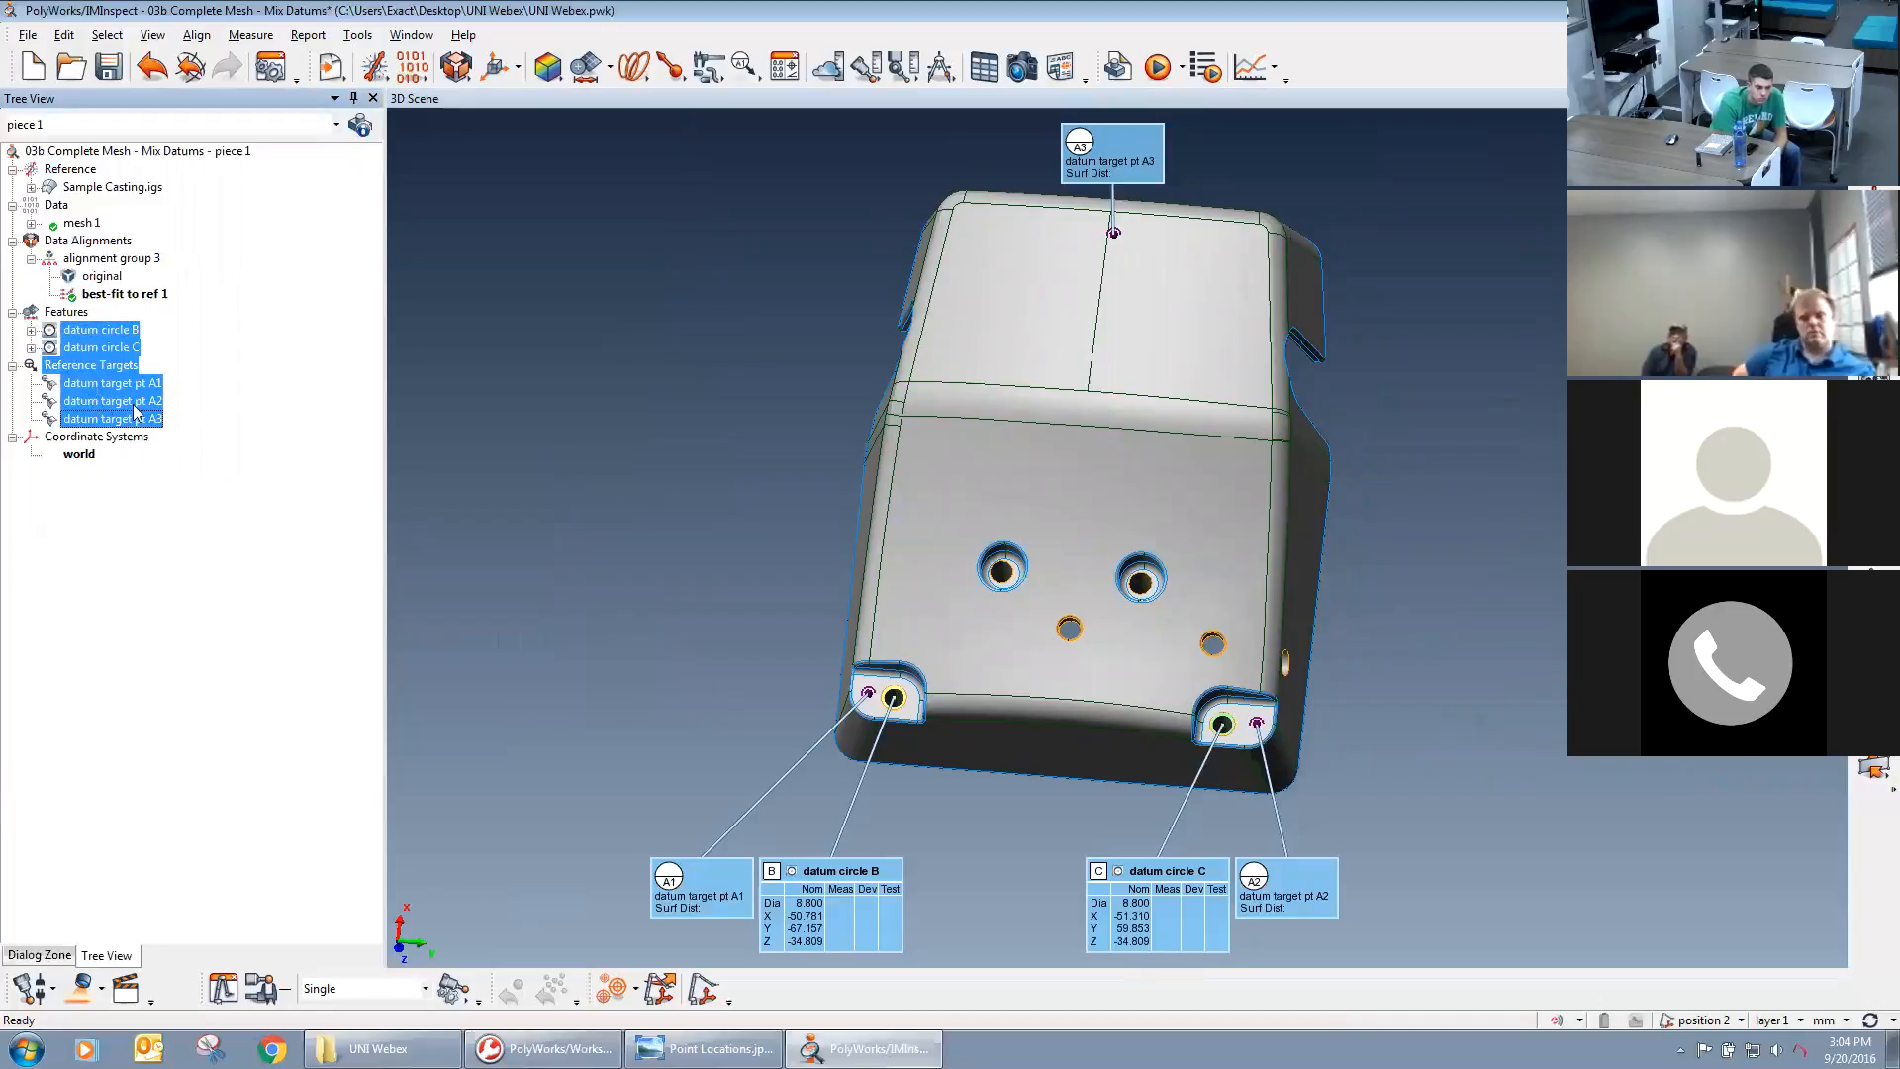
{"action": "right_click", "coordinate": [94, 404]}
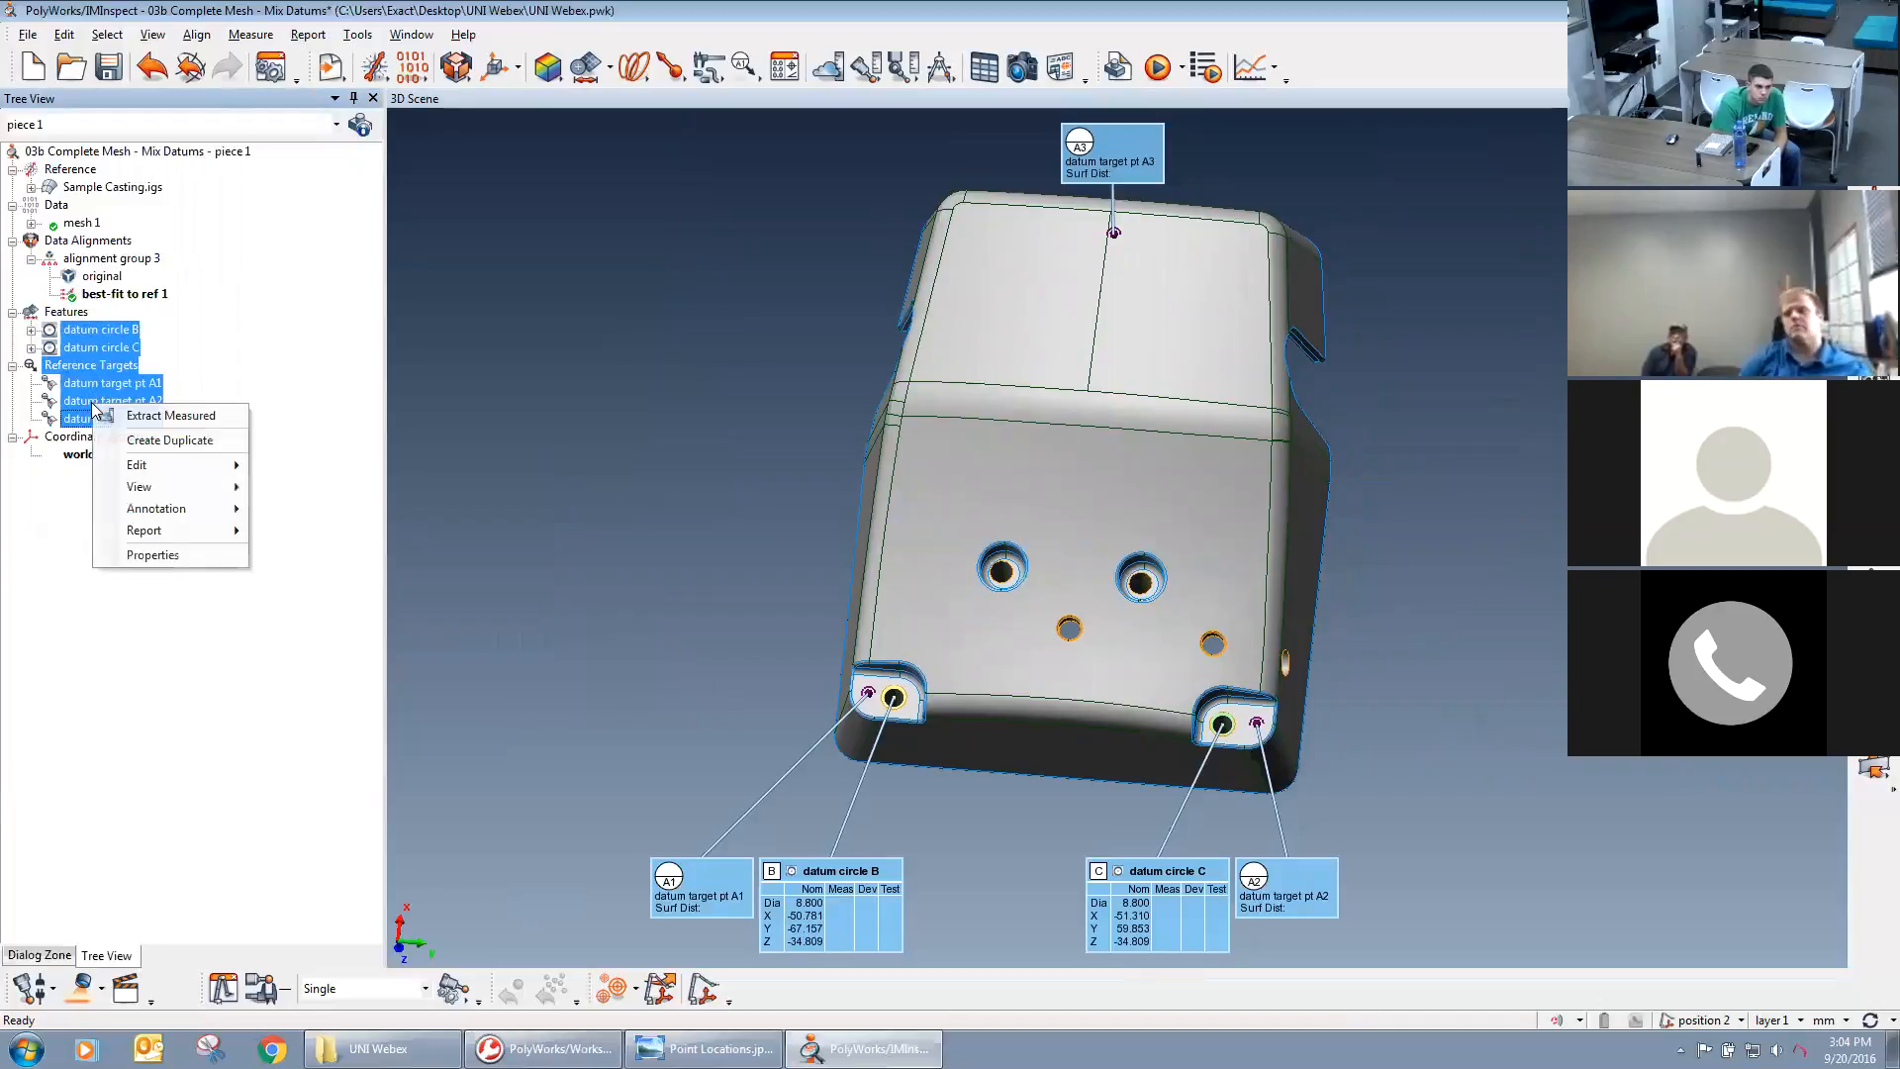
{"action": "left_click", "coordinate": [164, 419]}
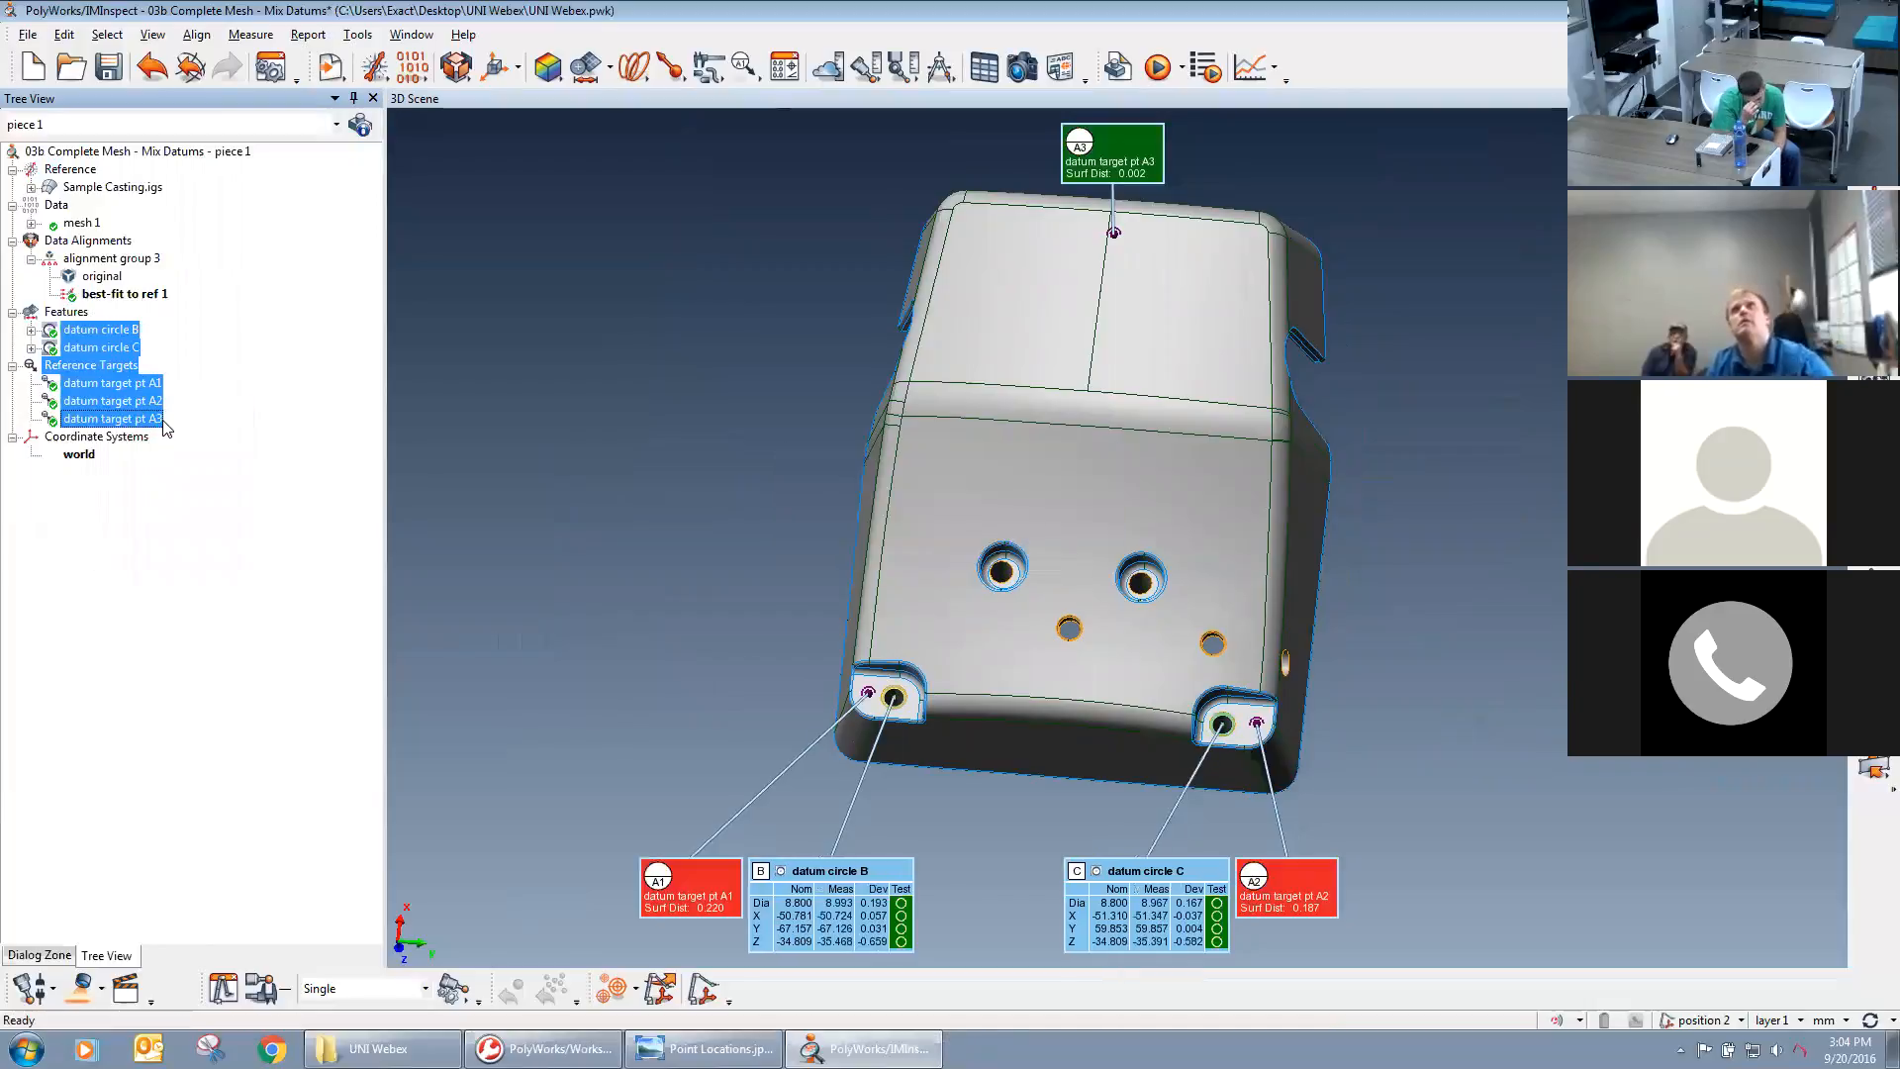
Show mesh 1 over the CAD model in the scene.
{"action": "middle_click_drag", "start_coordinate": [1087, 482], "coordinate": [1099, 505]}
{"action": "left_click_drag", "start_coordinate": [1101, 510], "coordinate": [1214, 507]}
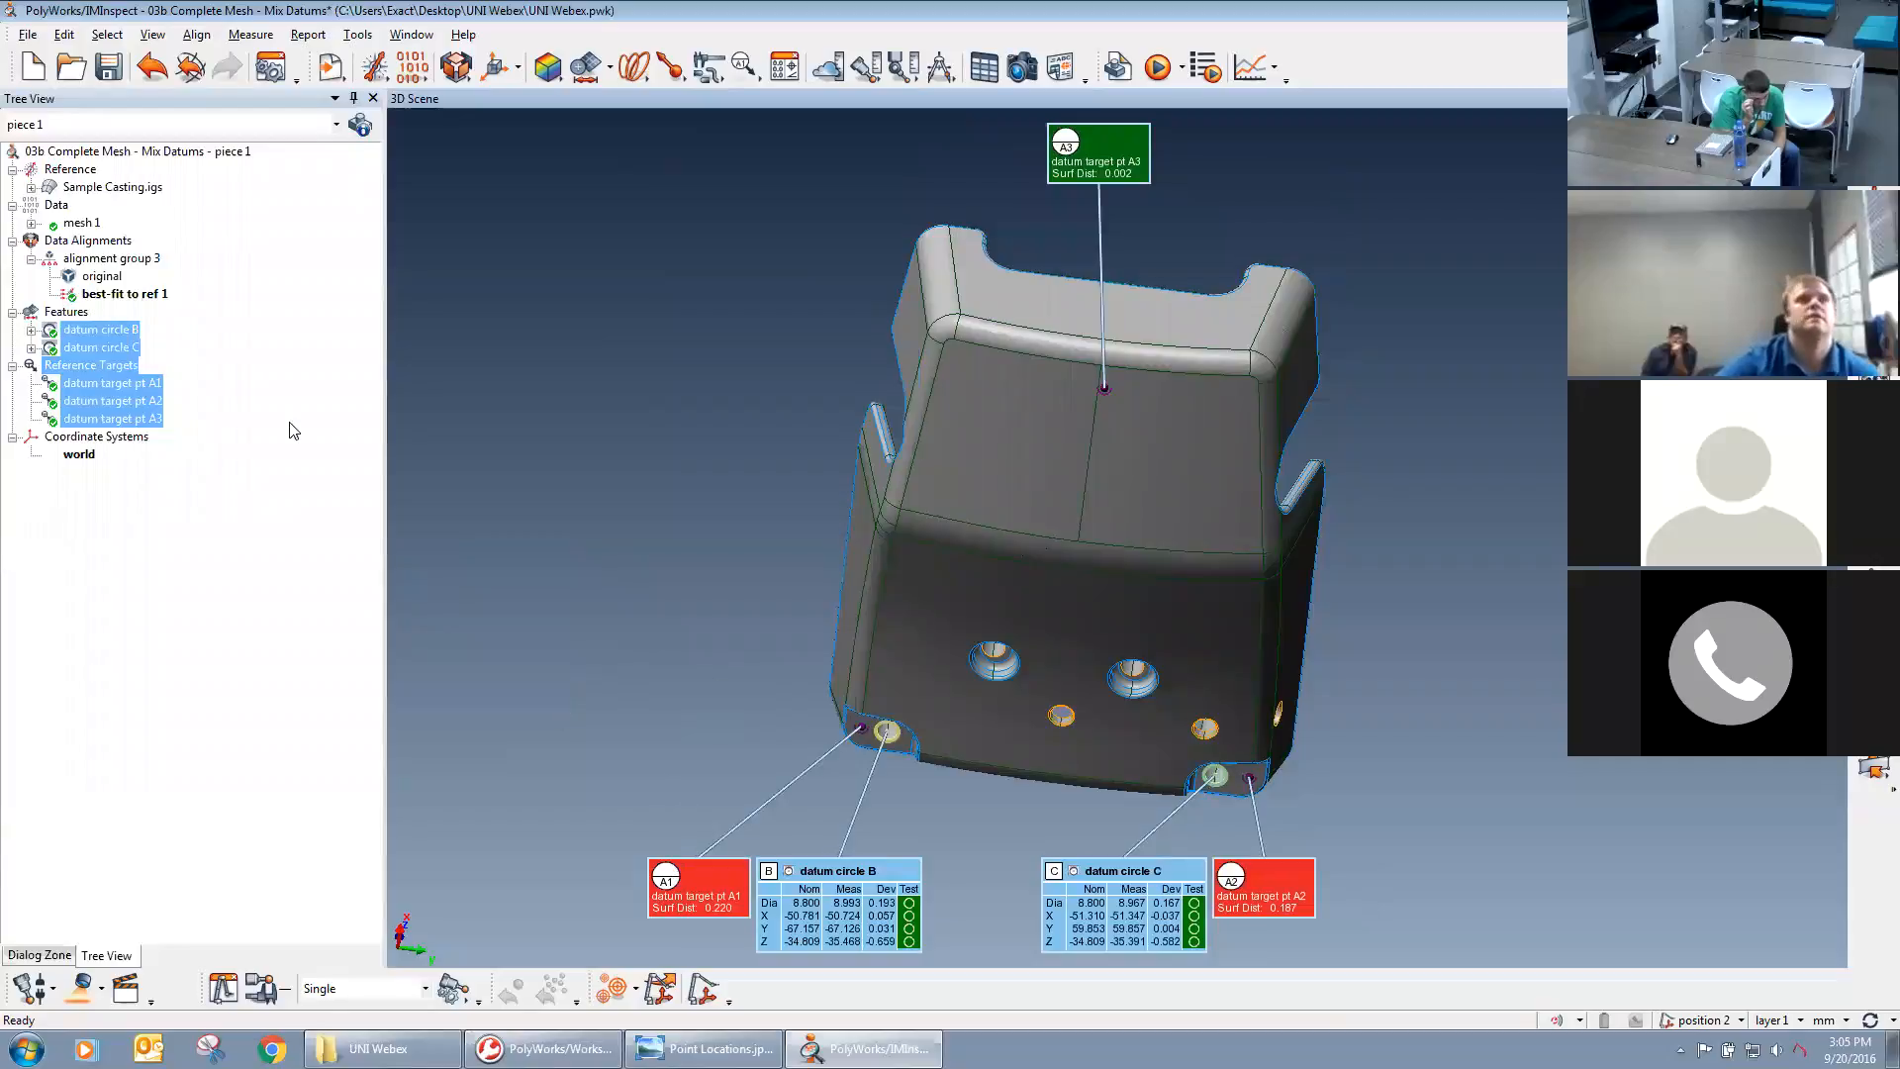
{"action": "middle_click", "coordinate": [76, 225]}
{"action": "middle_click_drag", "start_coordinate": [960, 494], "coordinate": [943, 444]}
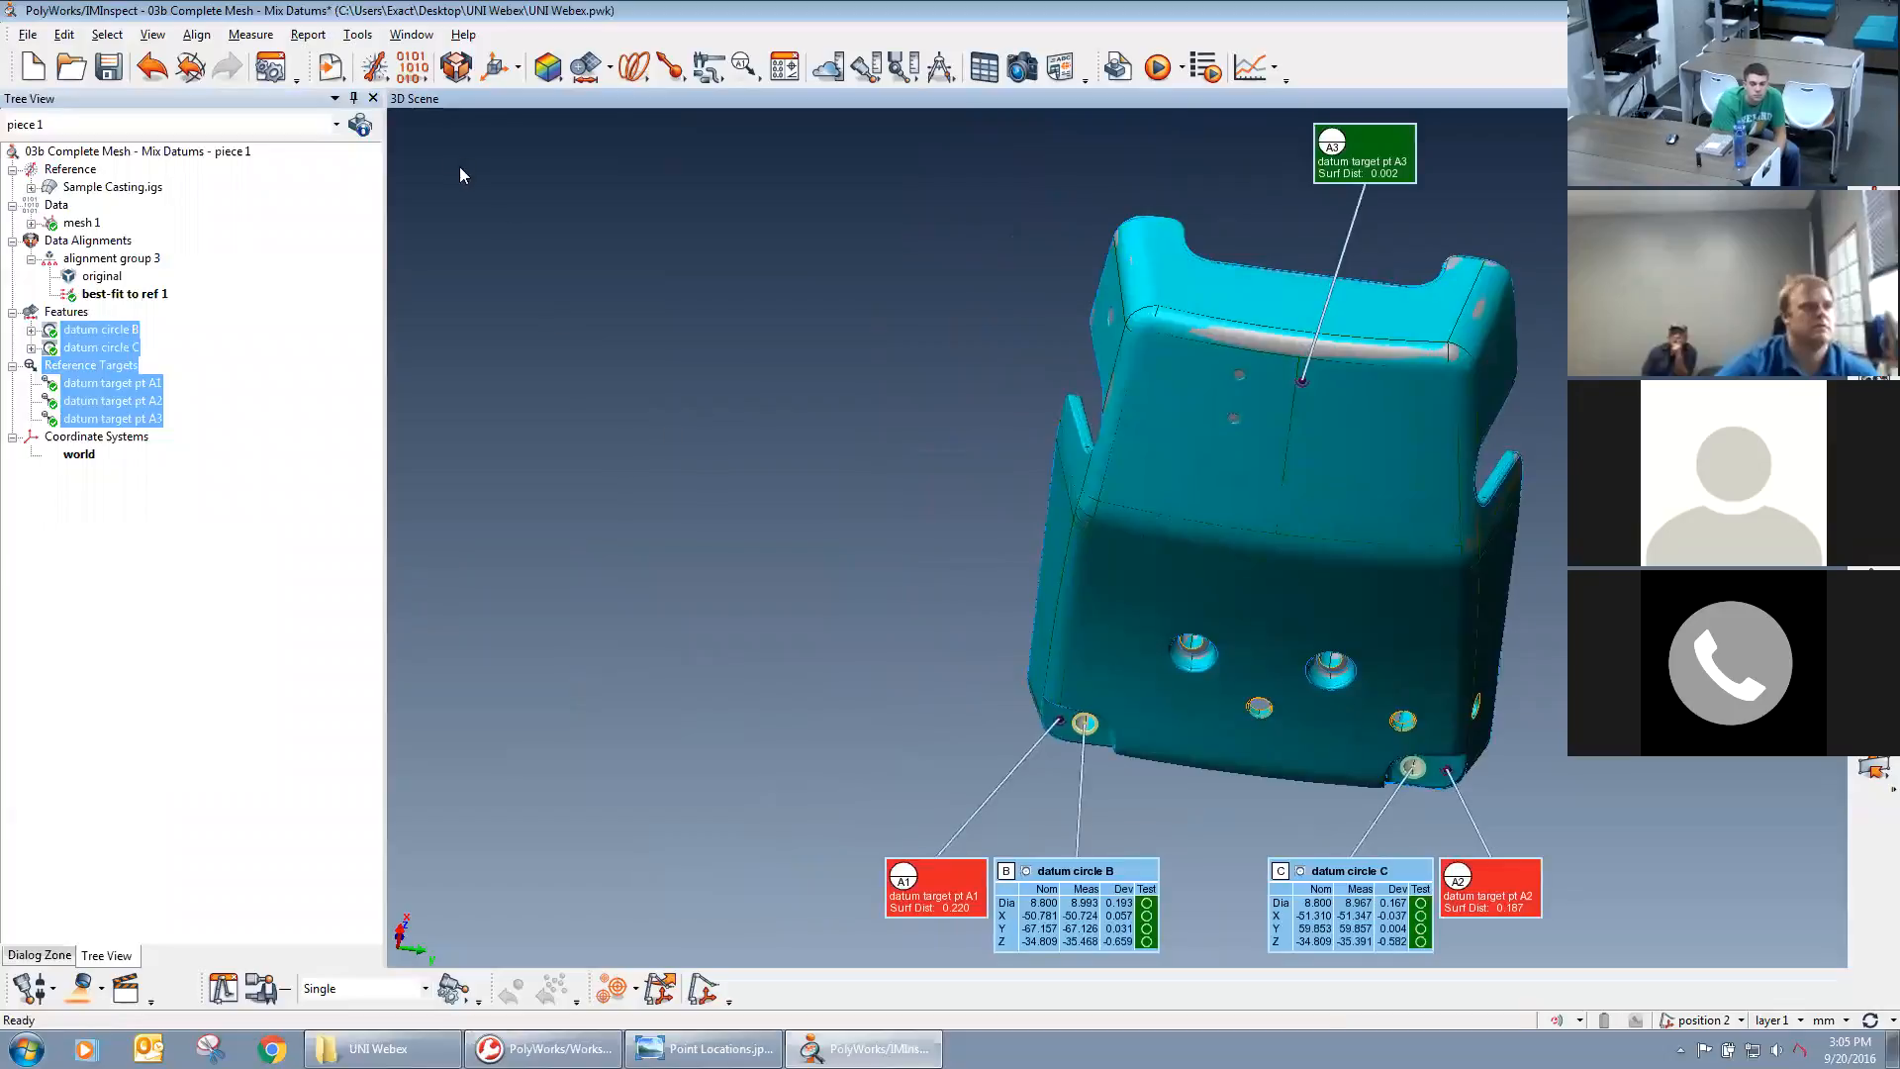
Start a datum reference frame alignment and create a frame from datum features A, B and C.
{"action": "left_click", "coordinate": [457, 67]}
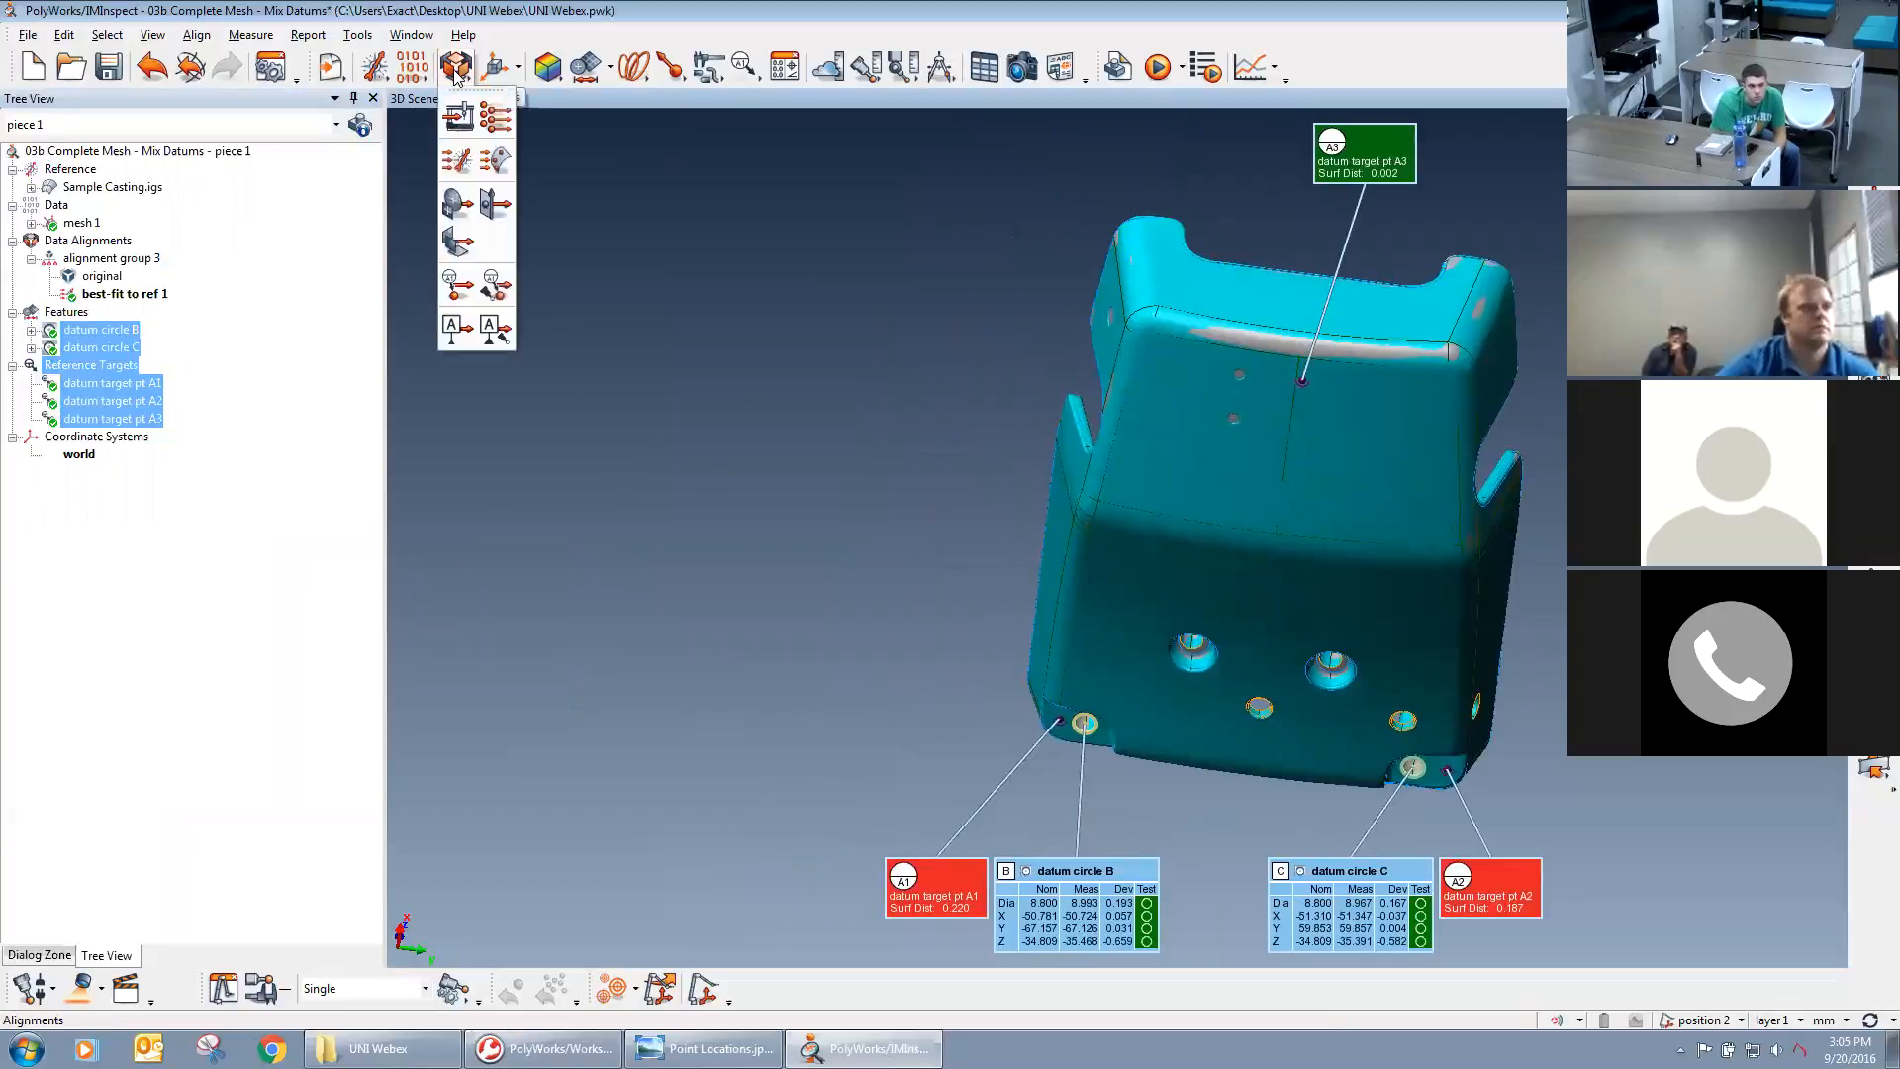
{"action": "left_click", "coordinate": [458, 333]}
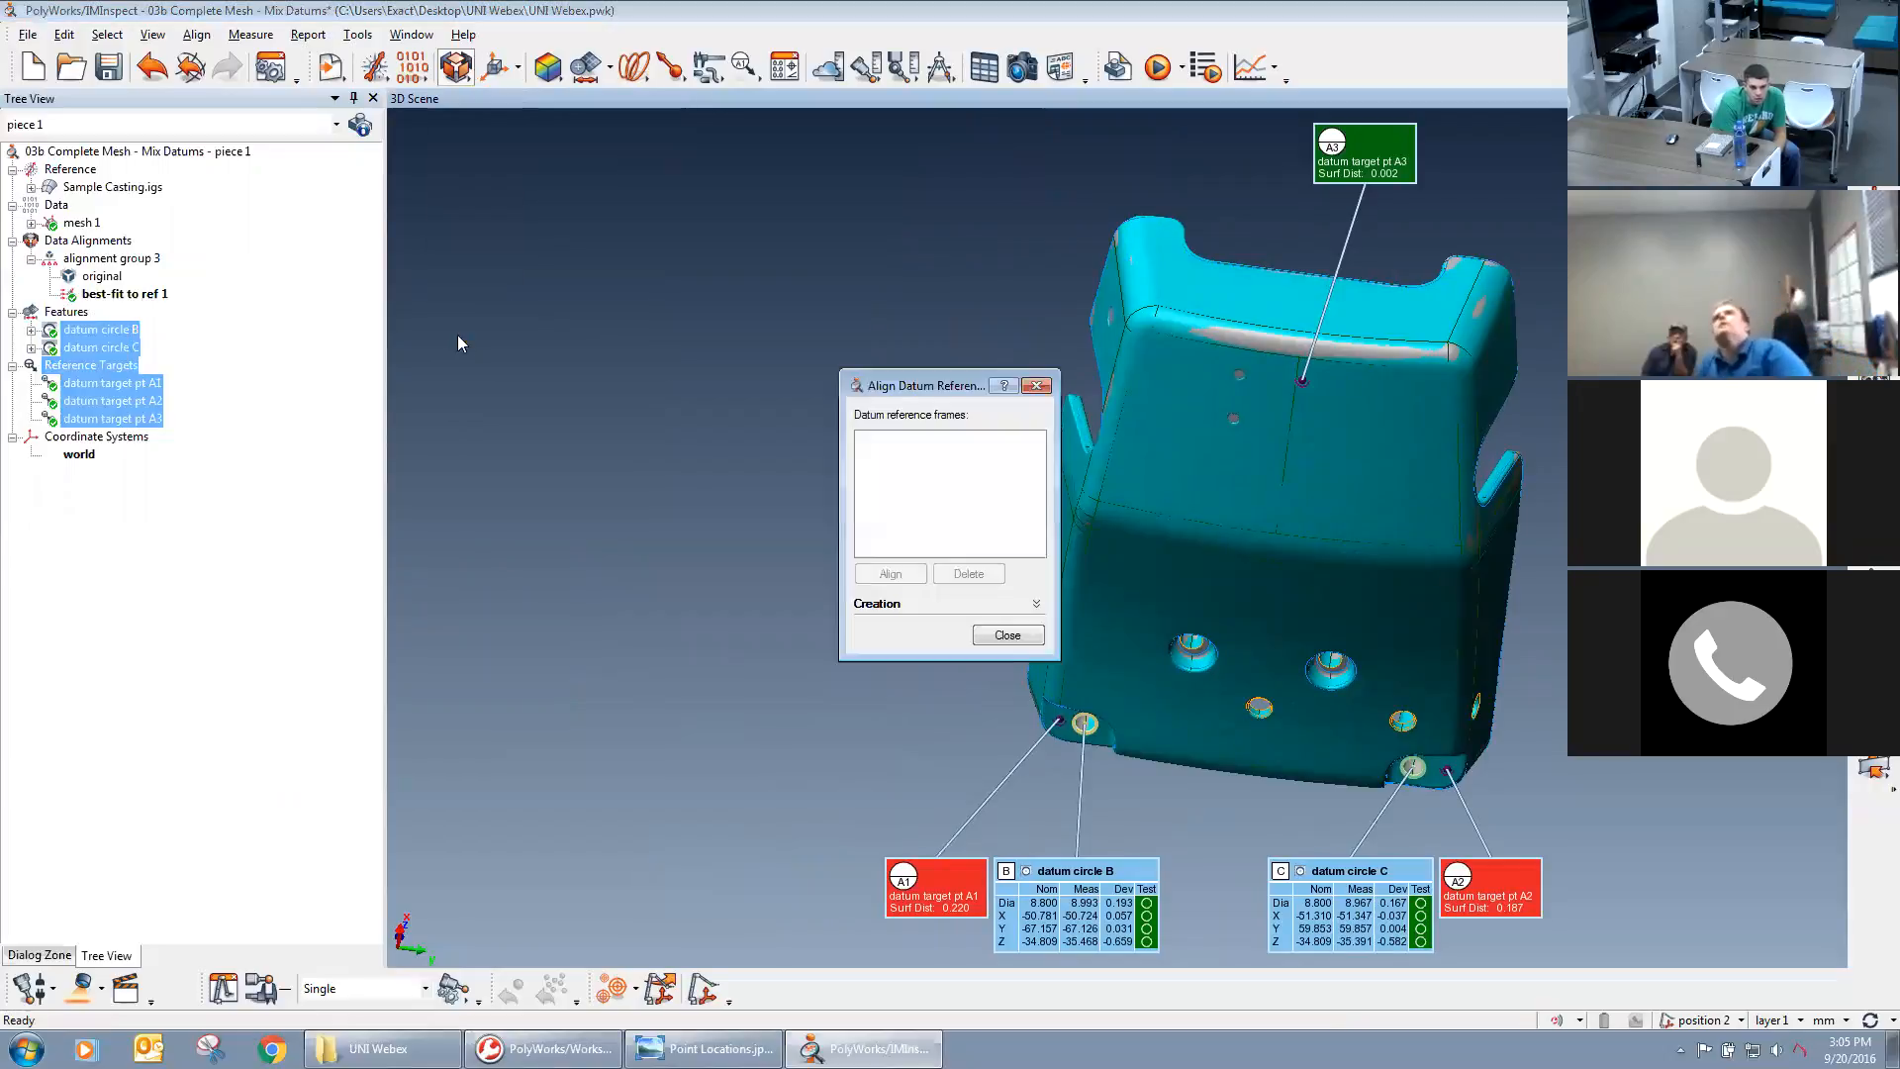
{"action": "left_click", "coordinate": [889, 606]}
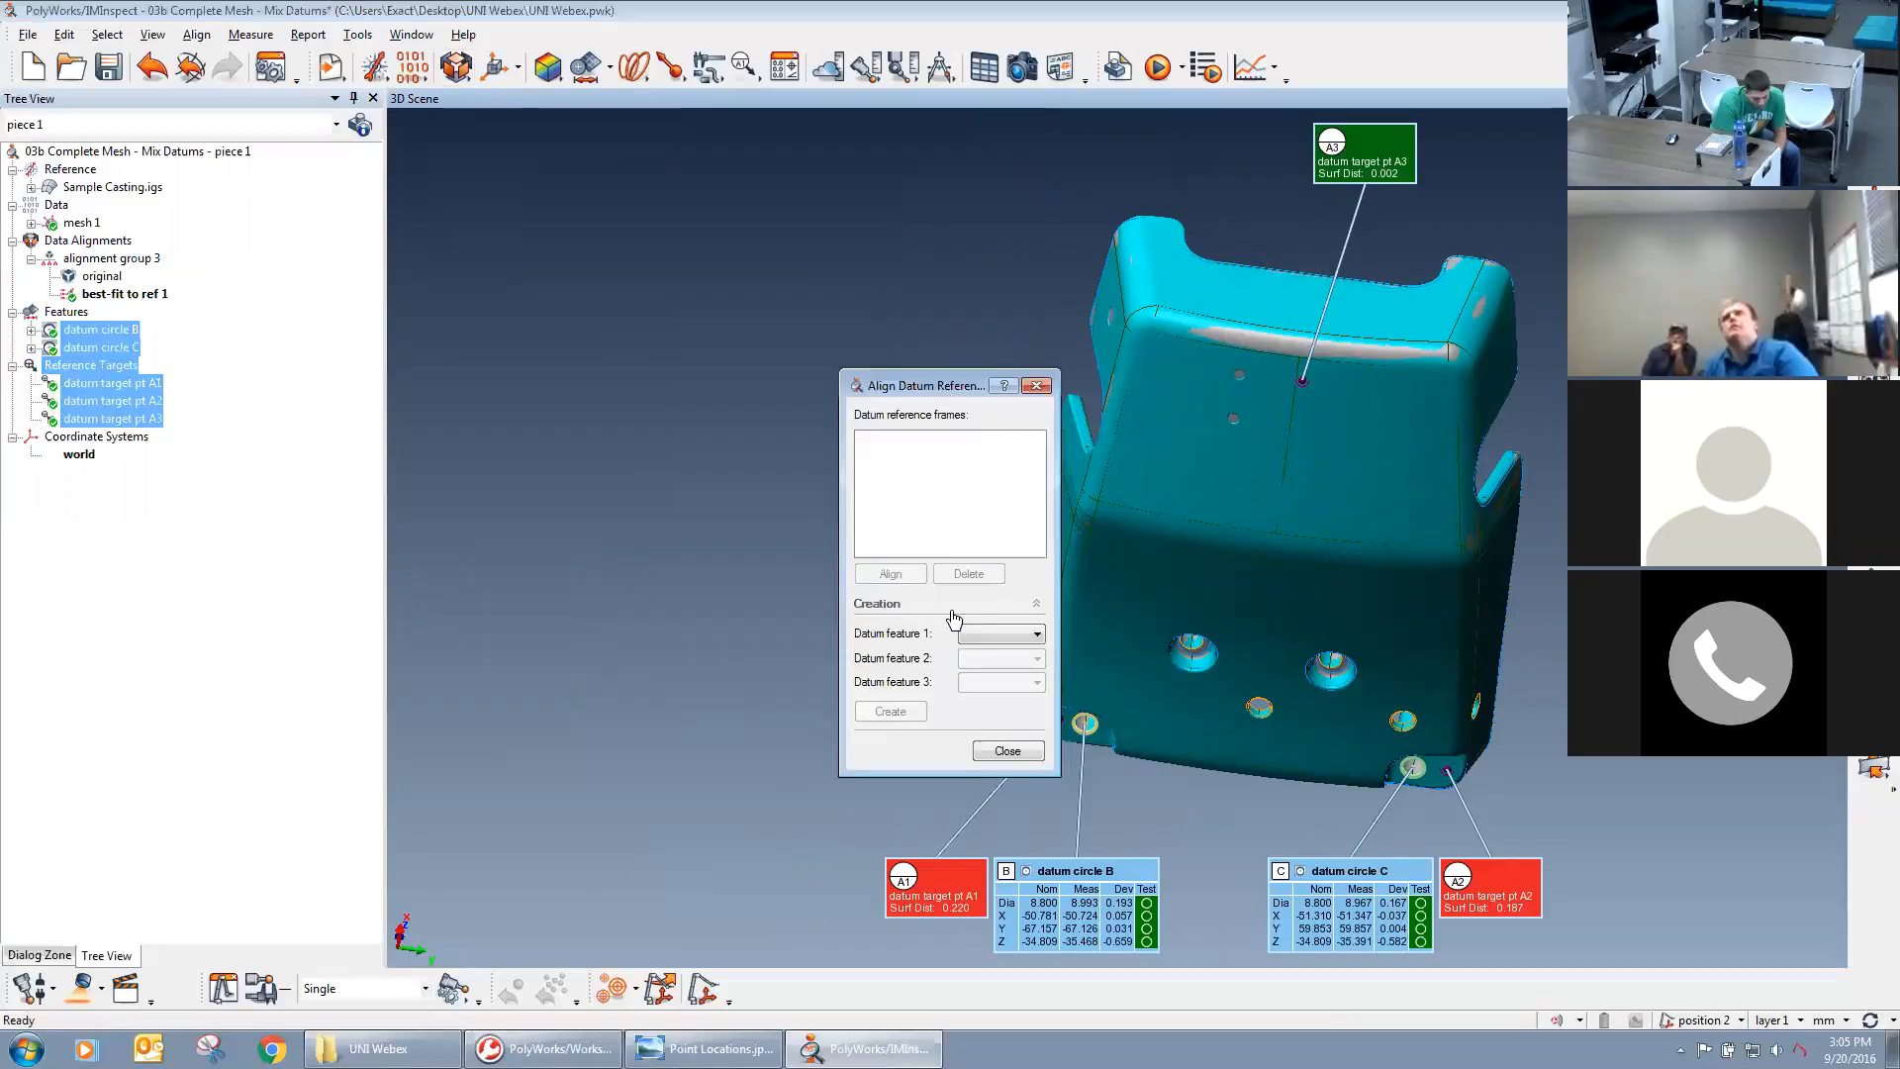
{"action": "left_click", "coordinate": [990, 635]}
{"action": "left_click", "coordinate": [987, 665]}
{"action": "left_click", "coordinate": [989, 658]}
{"action": "left_click", "coordinate": [989, 688]}
{"action": "left_click", "coordinate": [990, 682]}
{"action": "left_click", "coordinate": [986, 714]}
{"action": "left_click", "coordinate": [909, 712]}
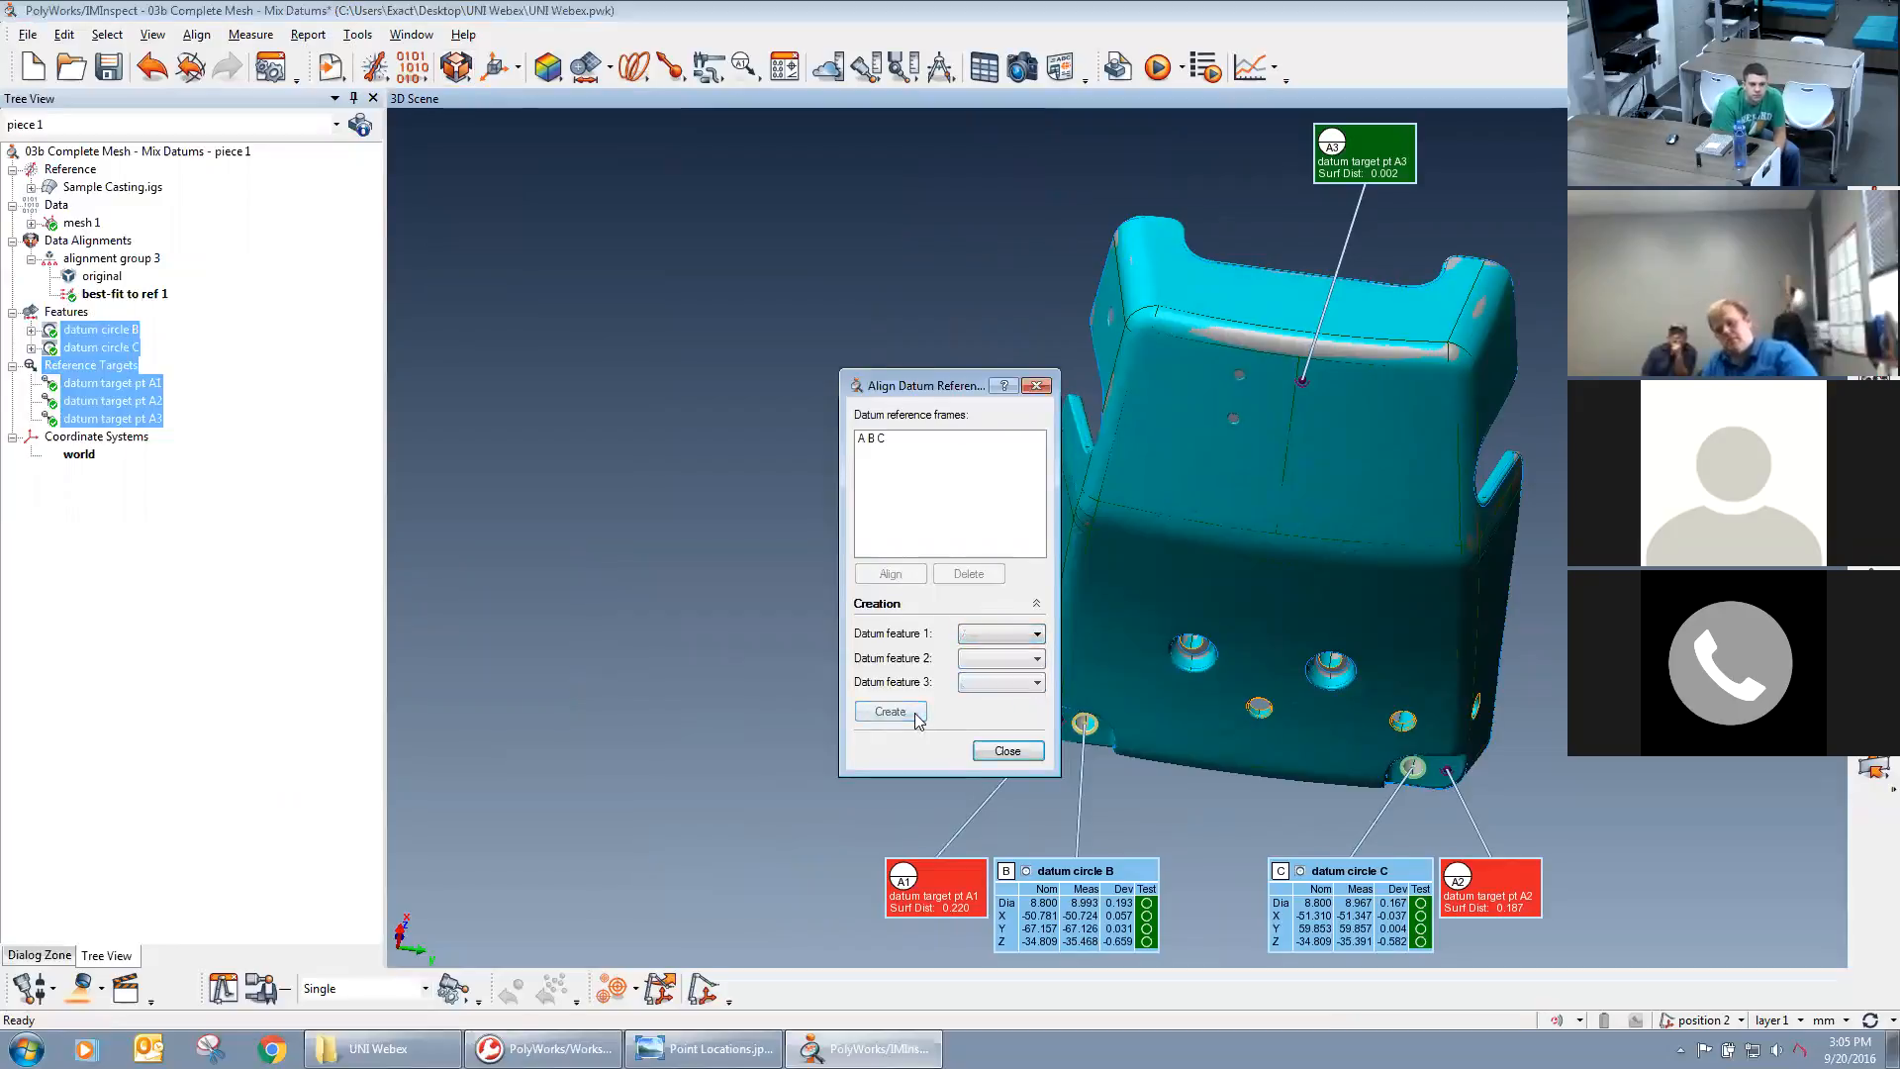
Align the mesh to the A B C datum reference frame and finish the alignment.
{"action": "left_click", "coordinate": [870, 439]}
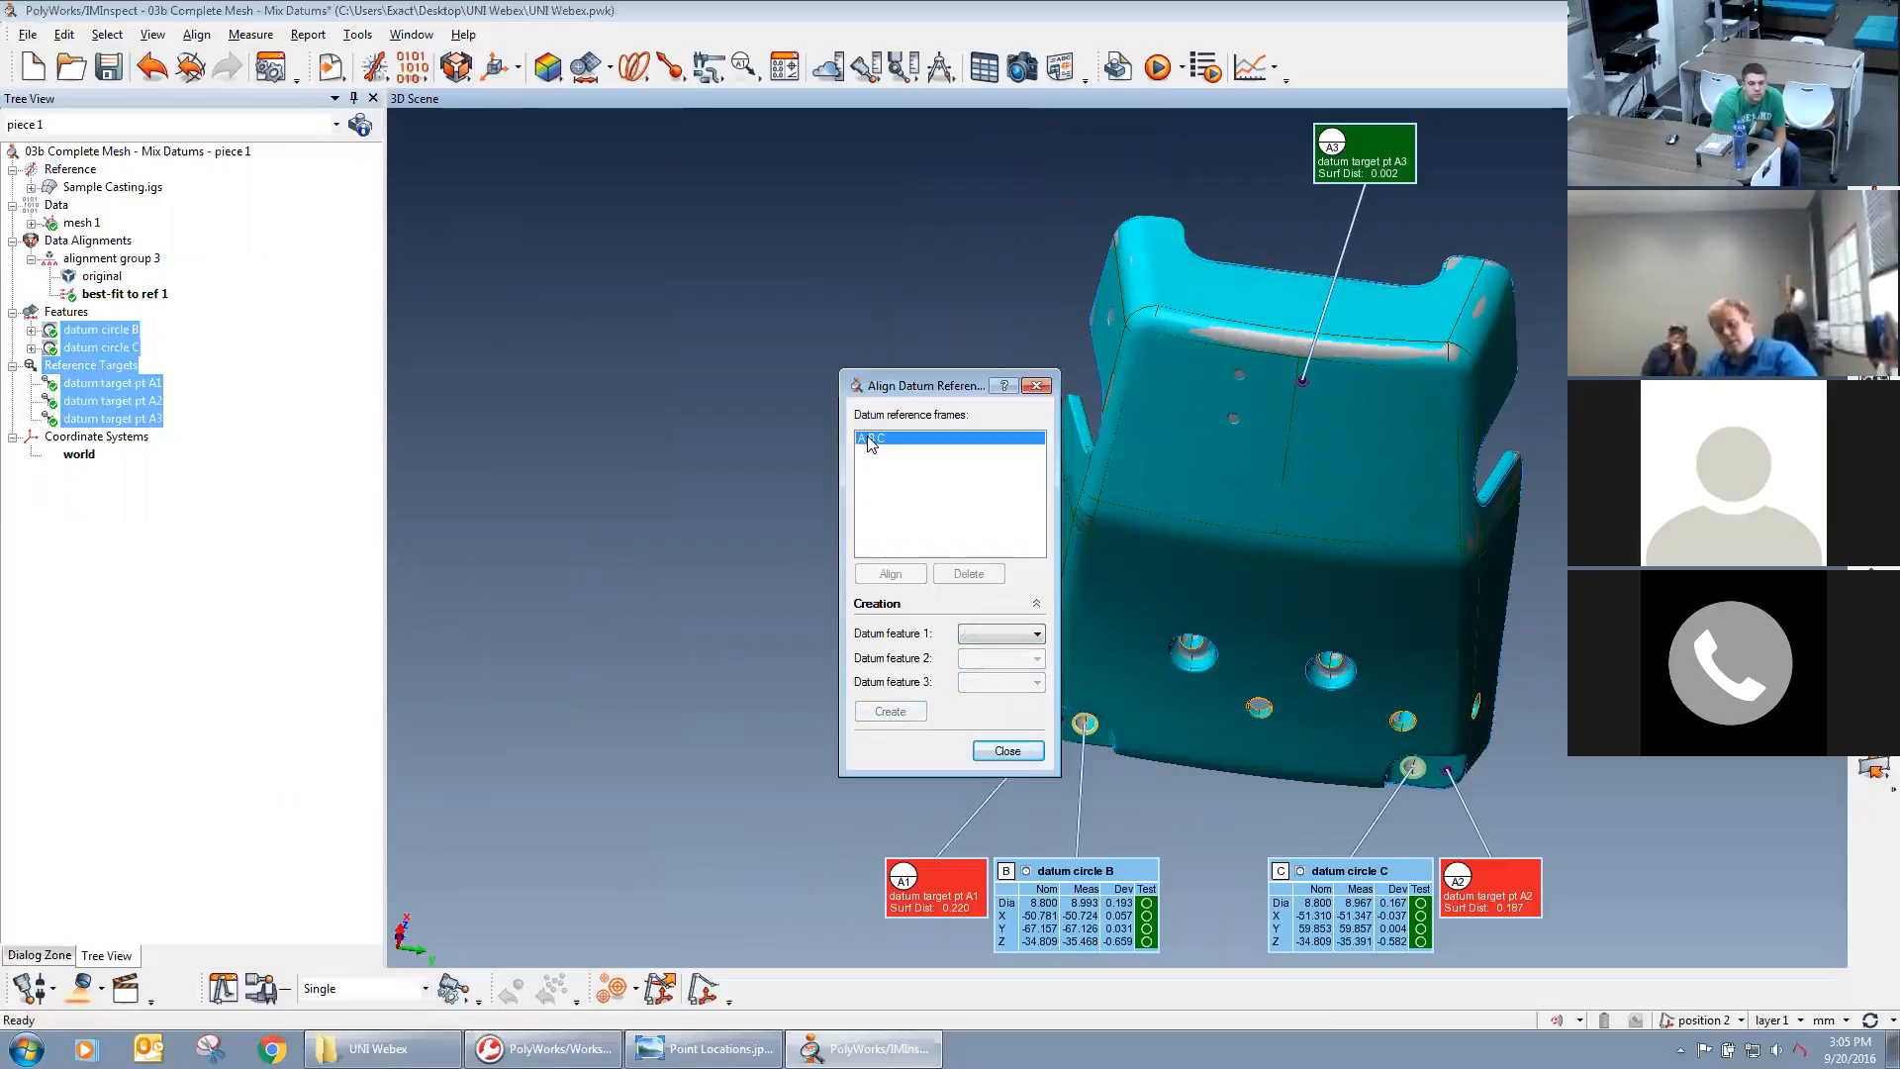
{"action": "left_click", "coordinate": [890, 574]}
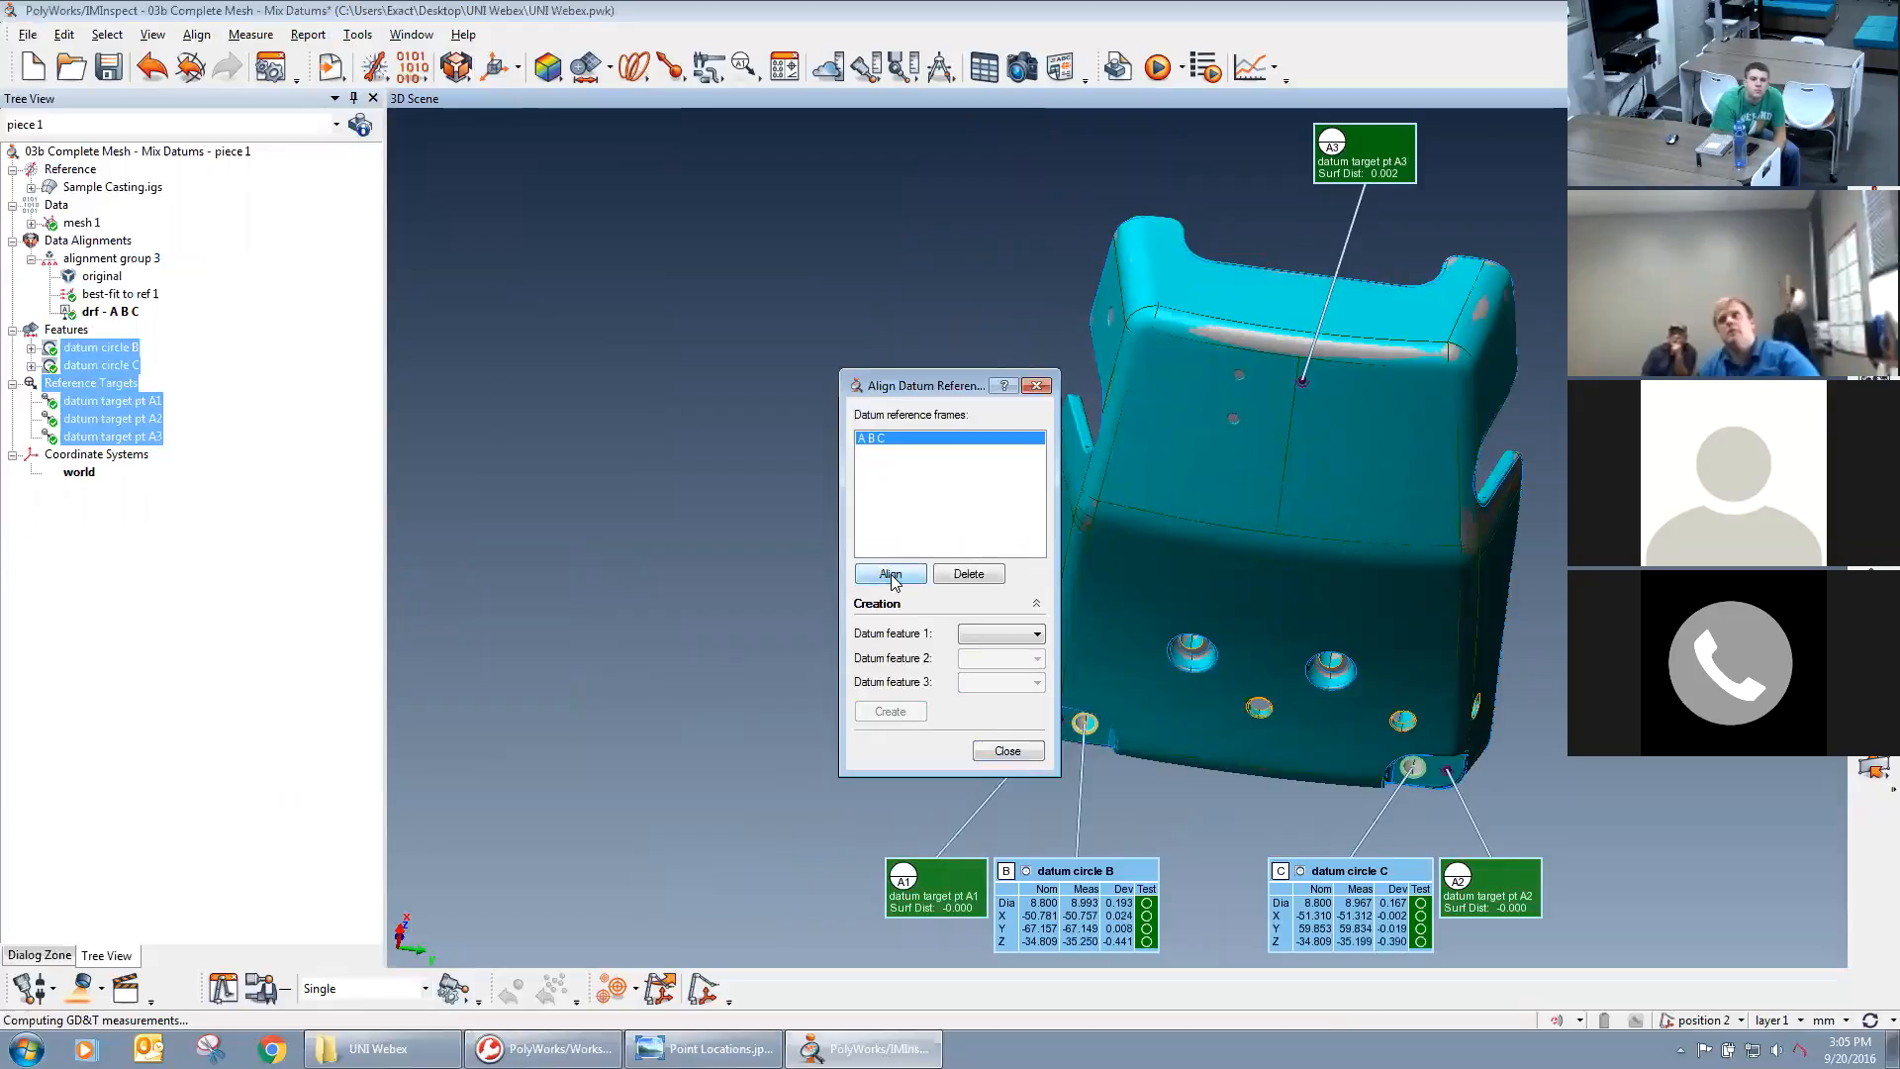
{"action": "left_click", "coordinate": [1038, 386]}
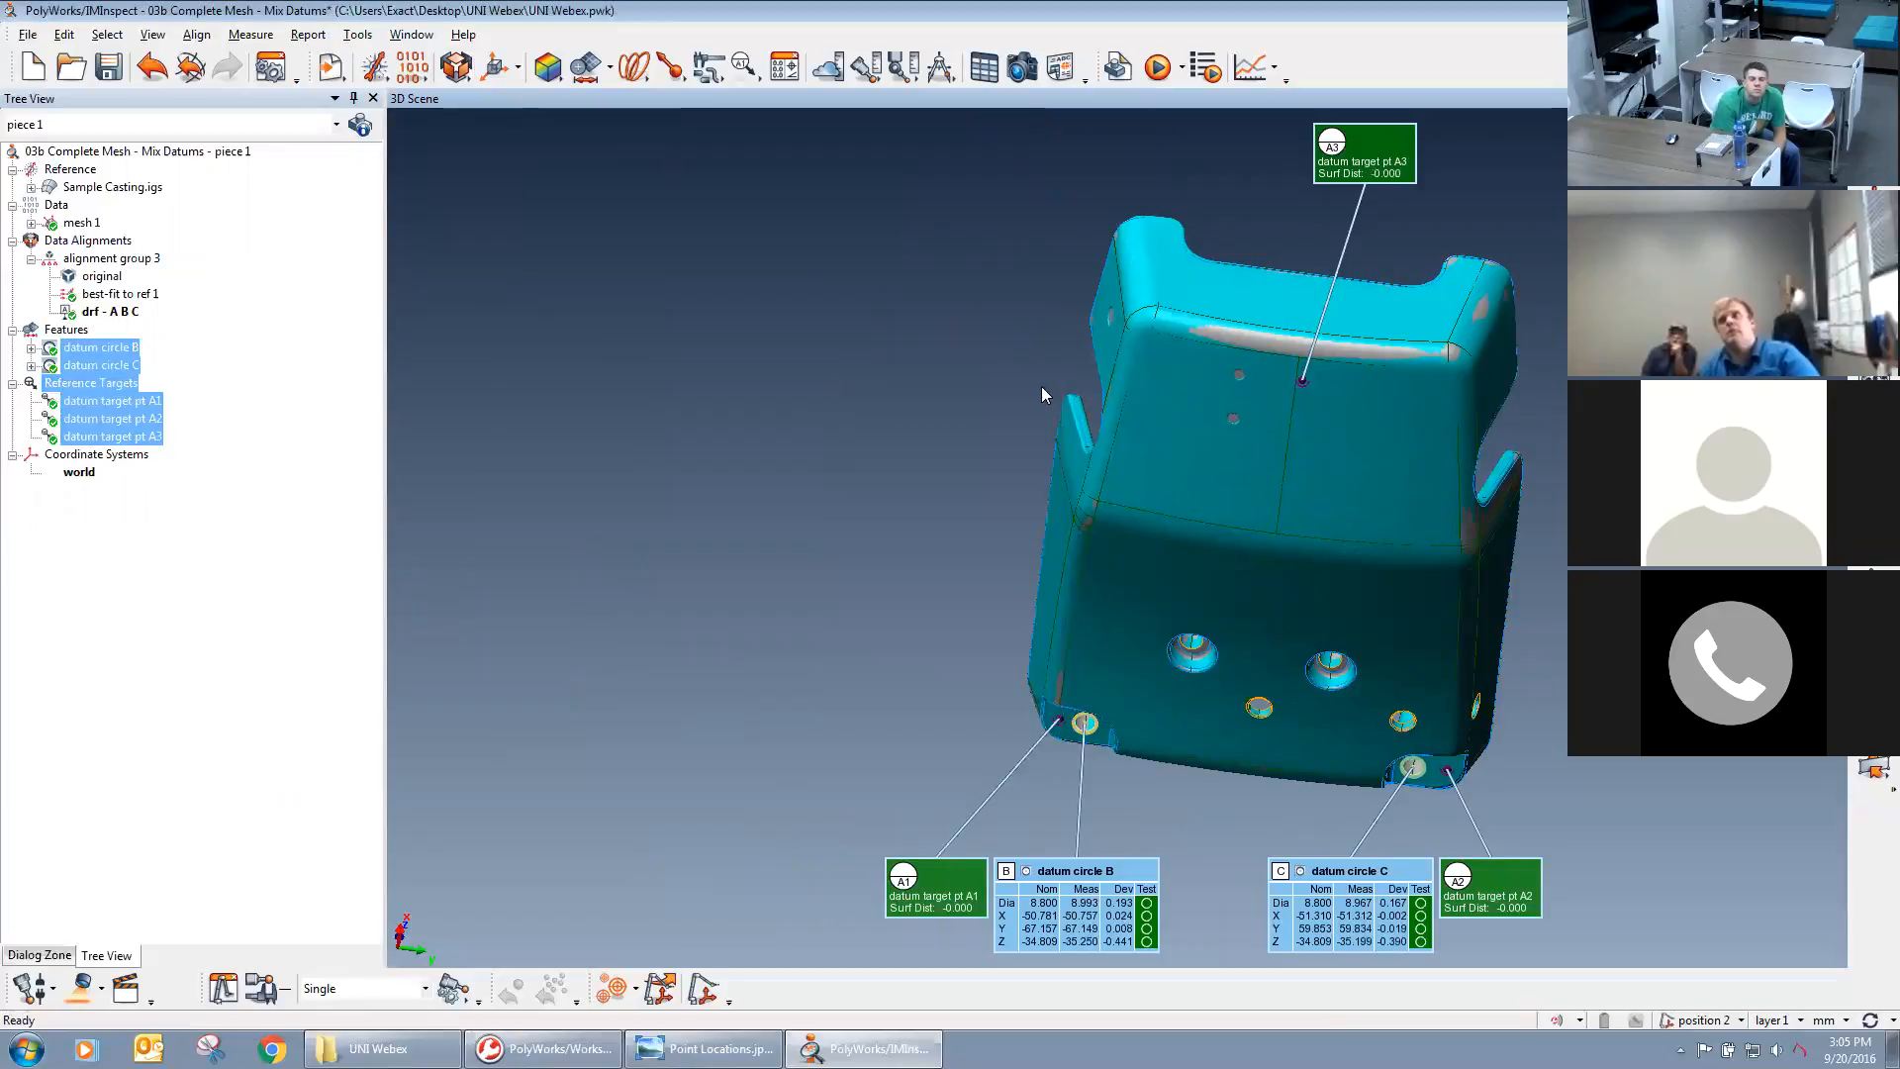
Hide the datum circles and datum target points, and examine the aligned mesh against the CAD model.
{"action": "middle_click_drag", "start_coordinate": [1282, 516], "coordinate": [1097, 509]}
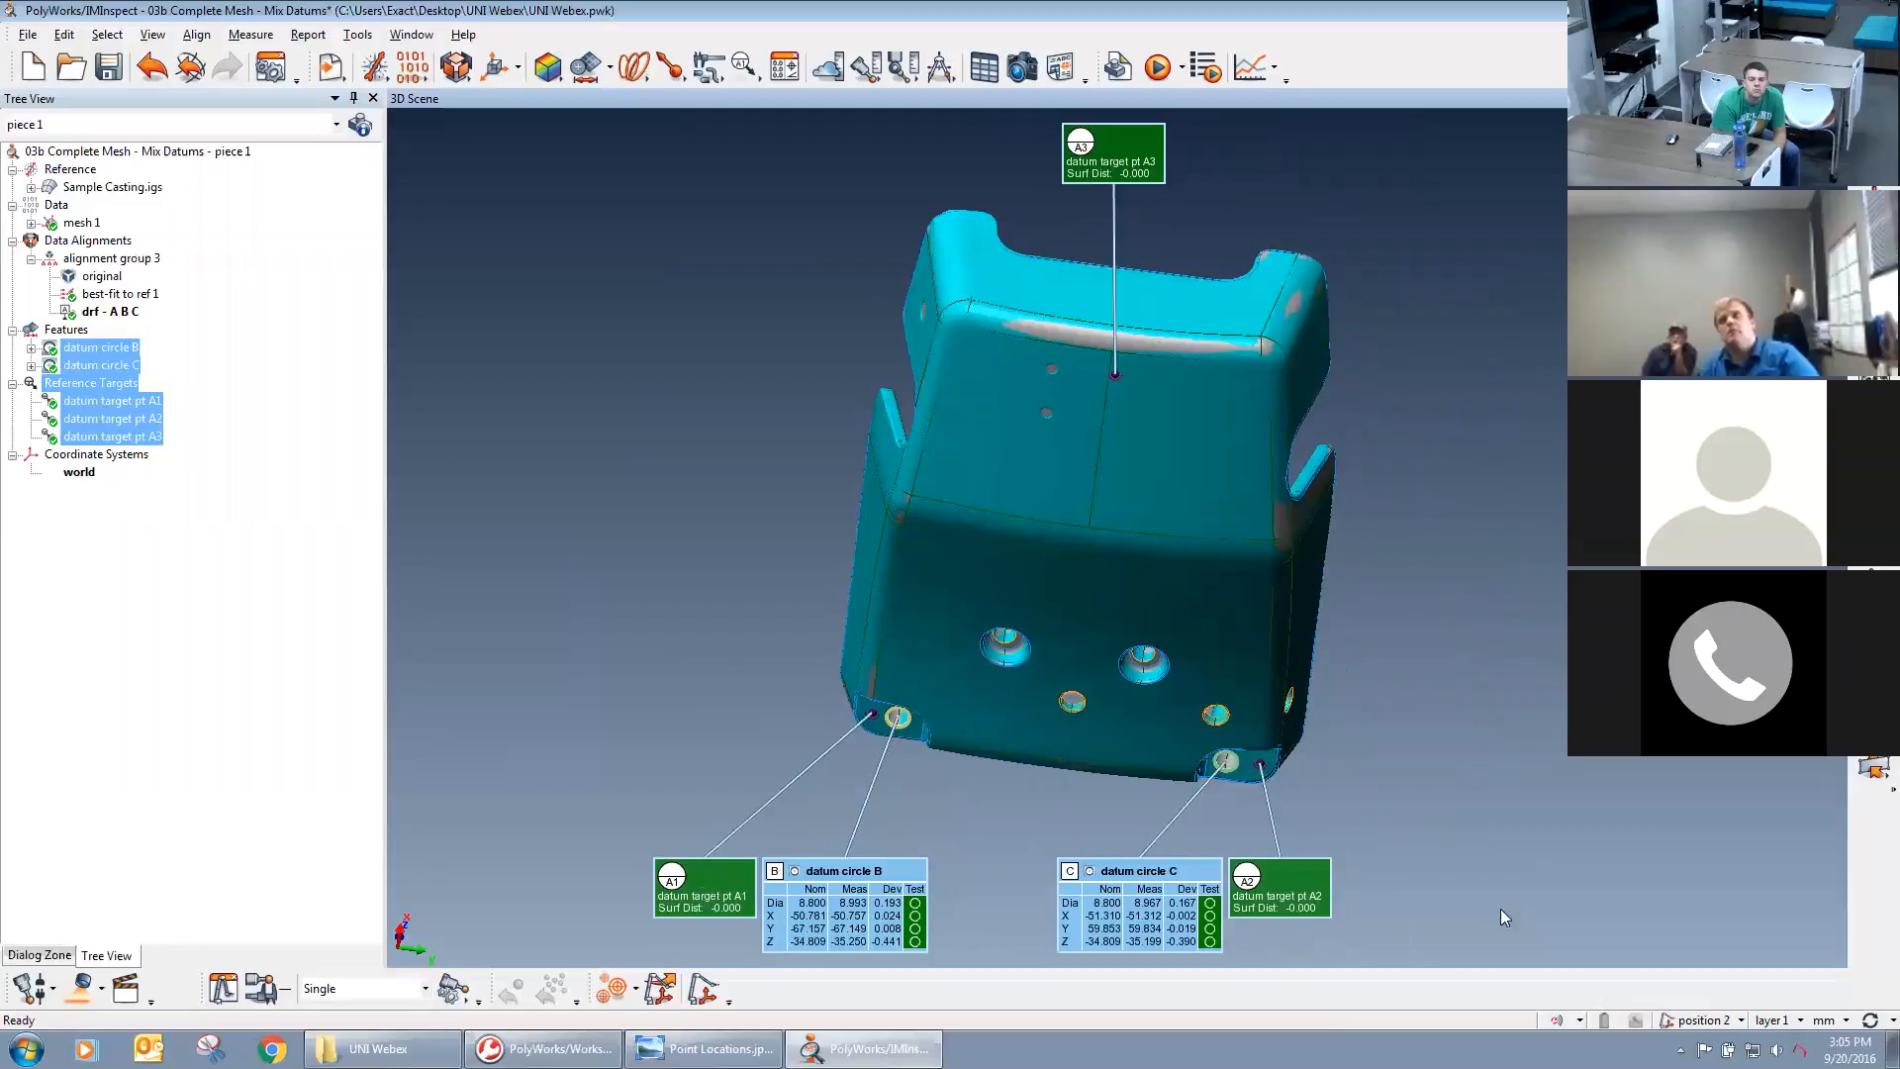
{"action": "left_click_drag", "start_coordinate": [987, 566], "coordinate": [1023, 436]}
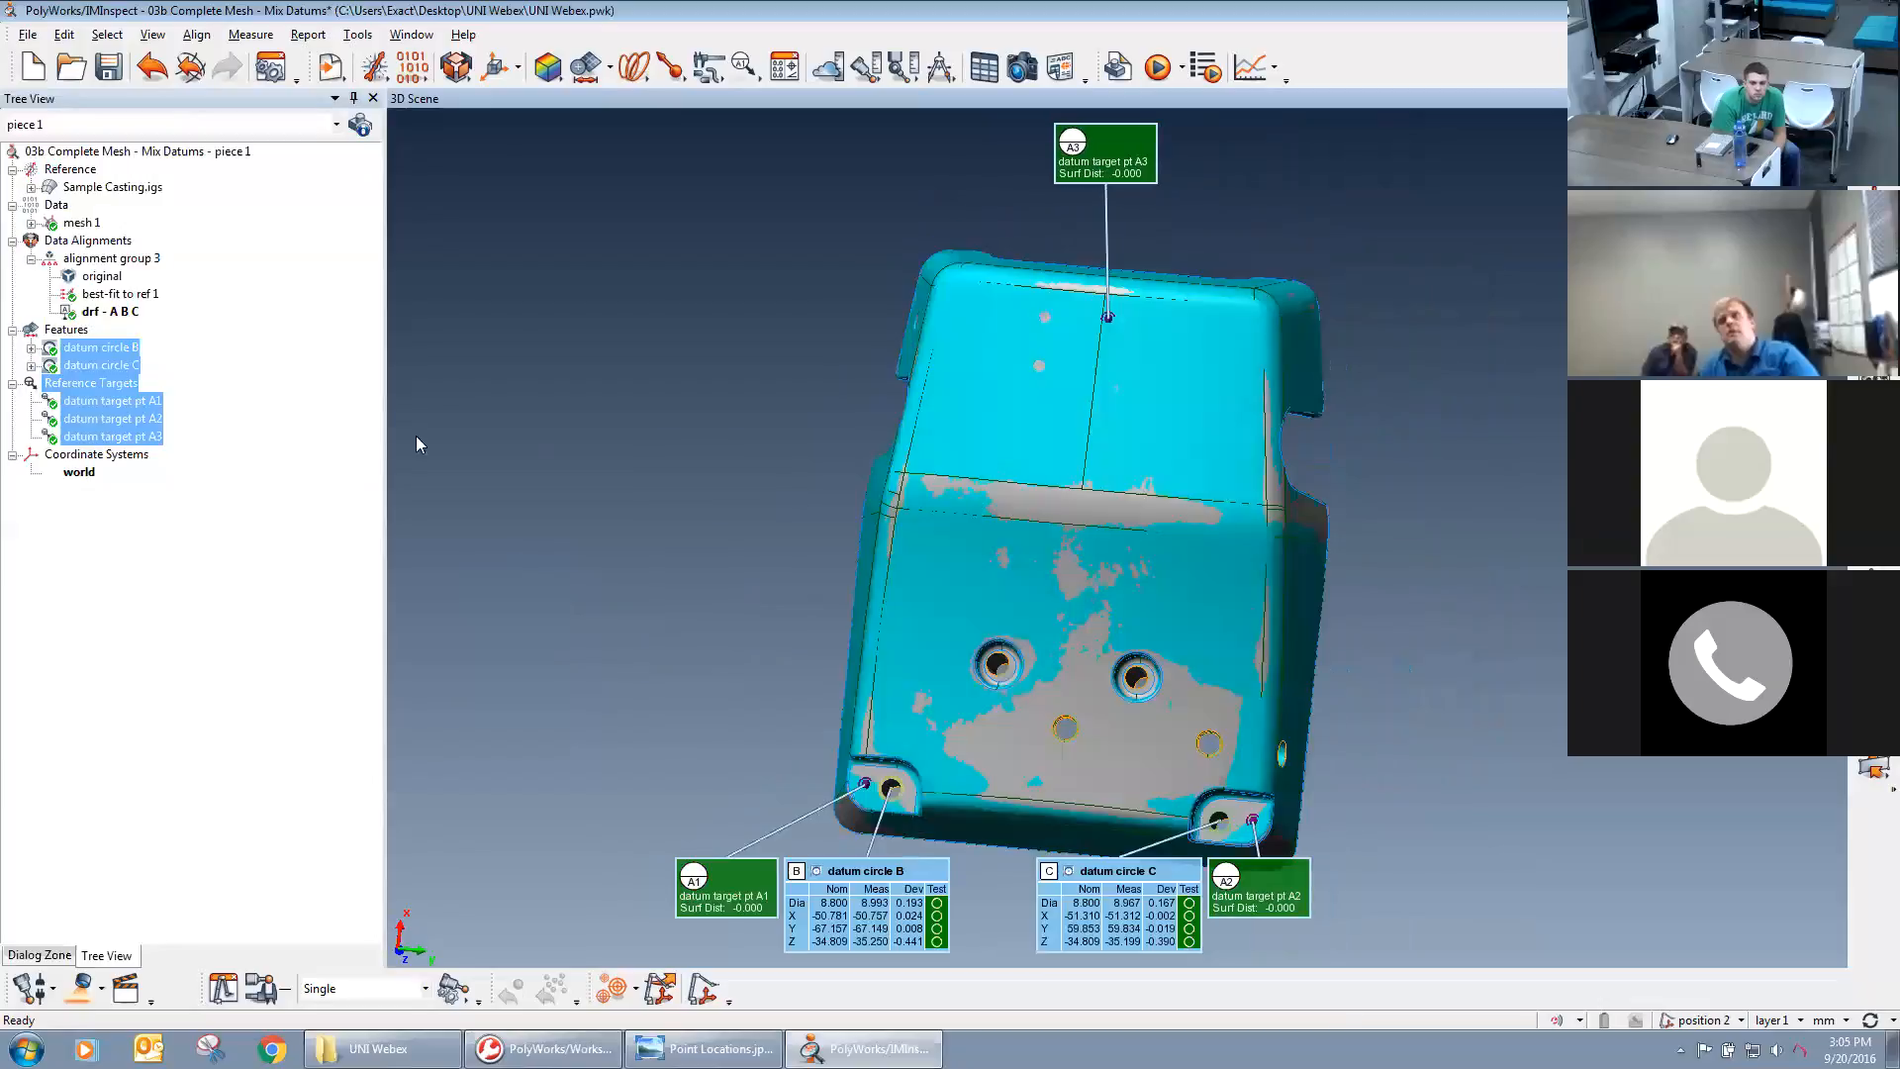
{"action": "middle_click", "coordinate": [68, 354]}
{"action": "scroll", "coordinate": [1134, 678], "scroll_direction": "up", "scroll_amount": 4}
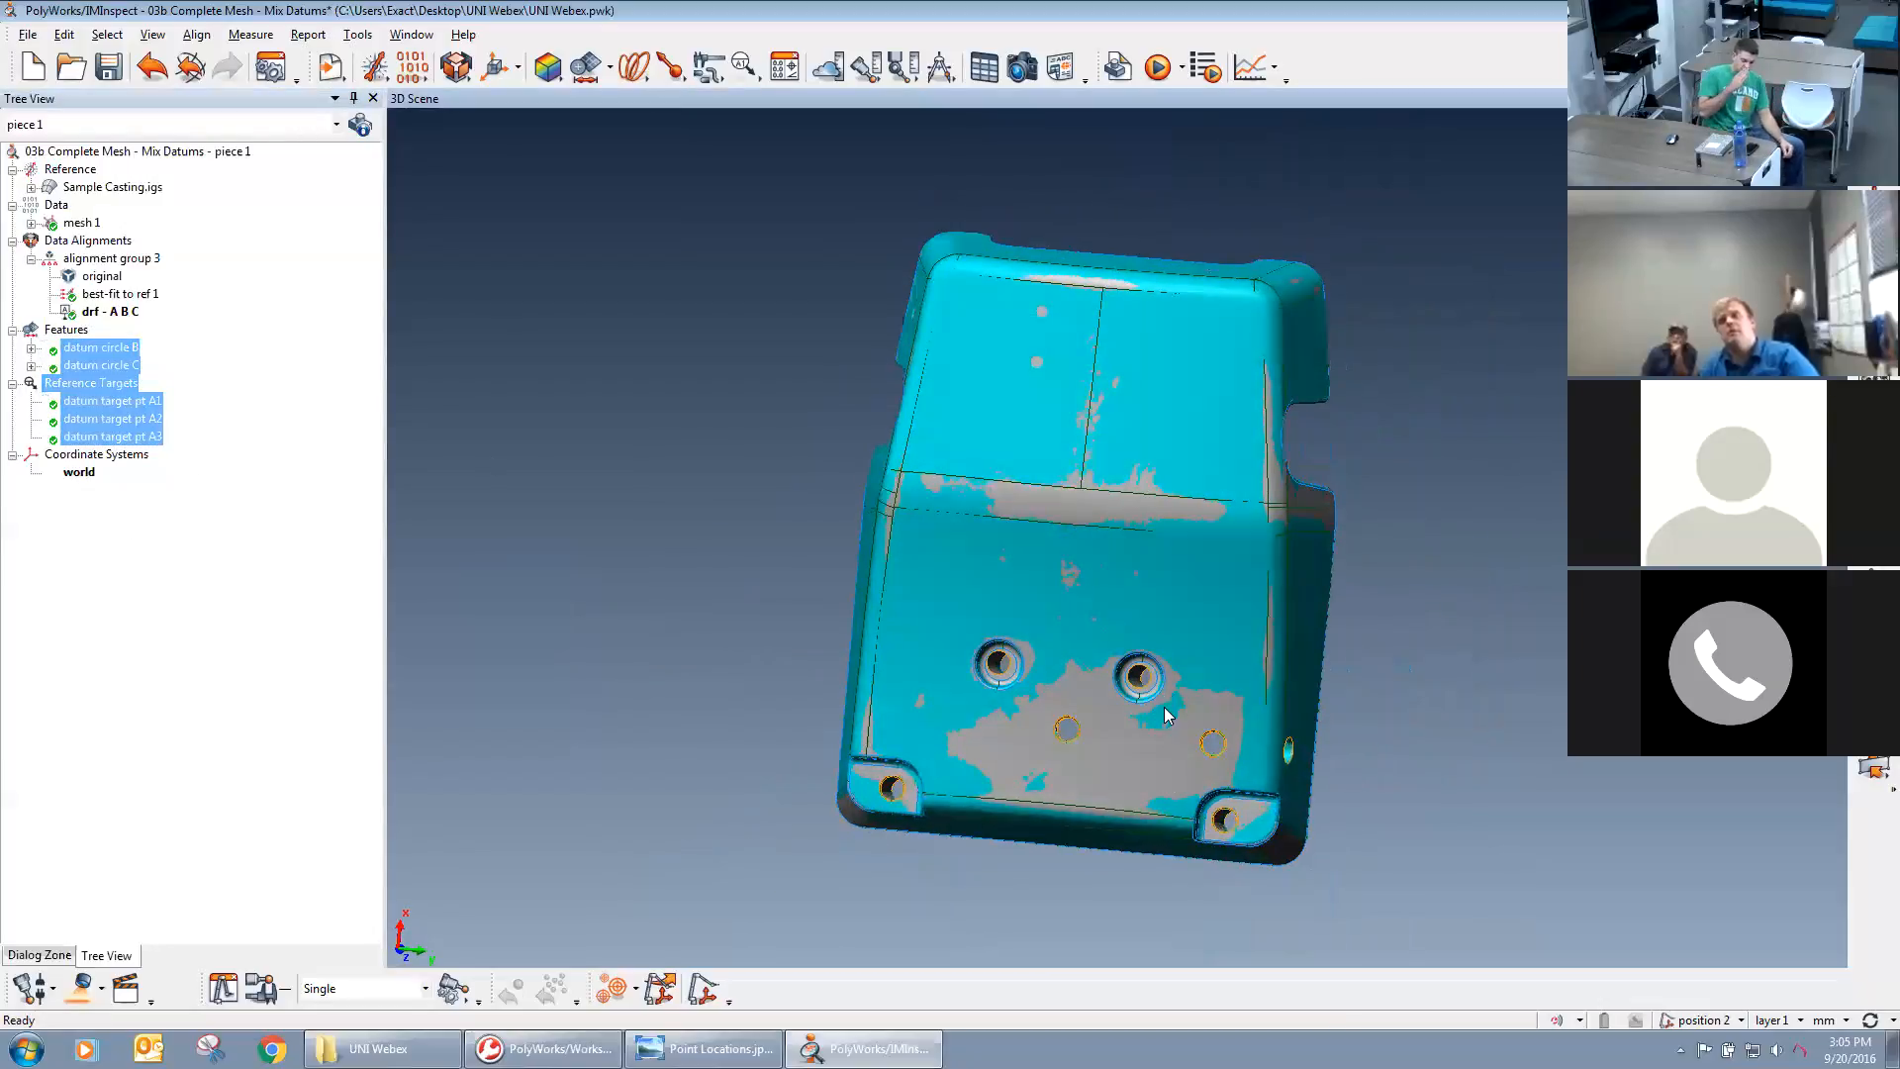
{"action": "left_click_drag", "start_coordinate": [1133, 678], "coordinate": [1276, 629]}
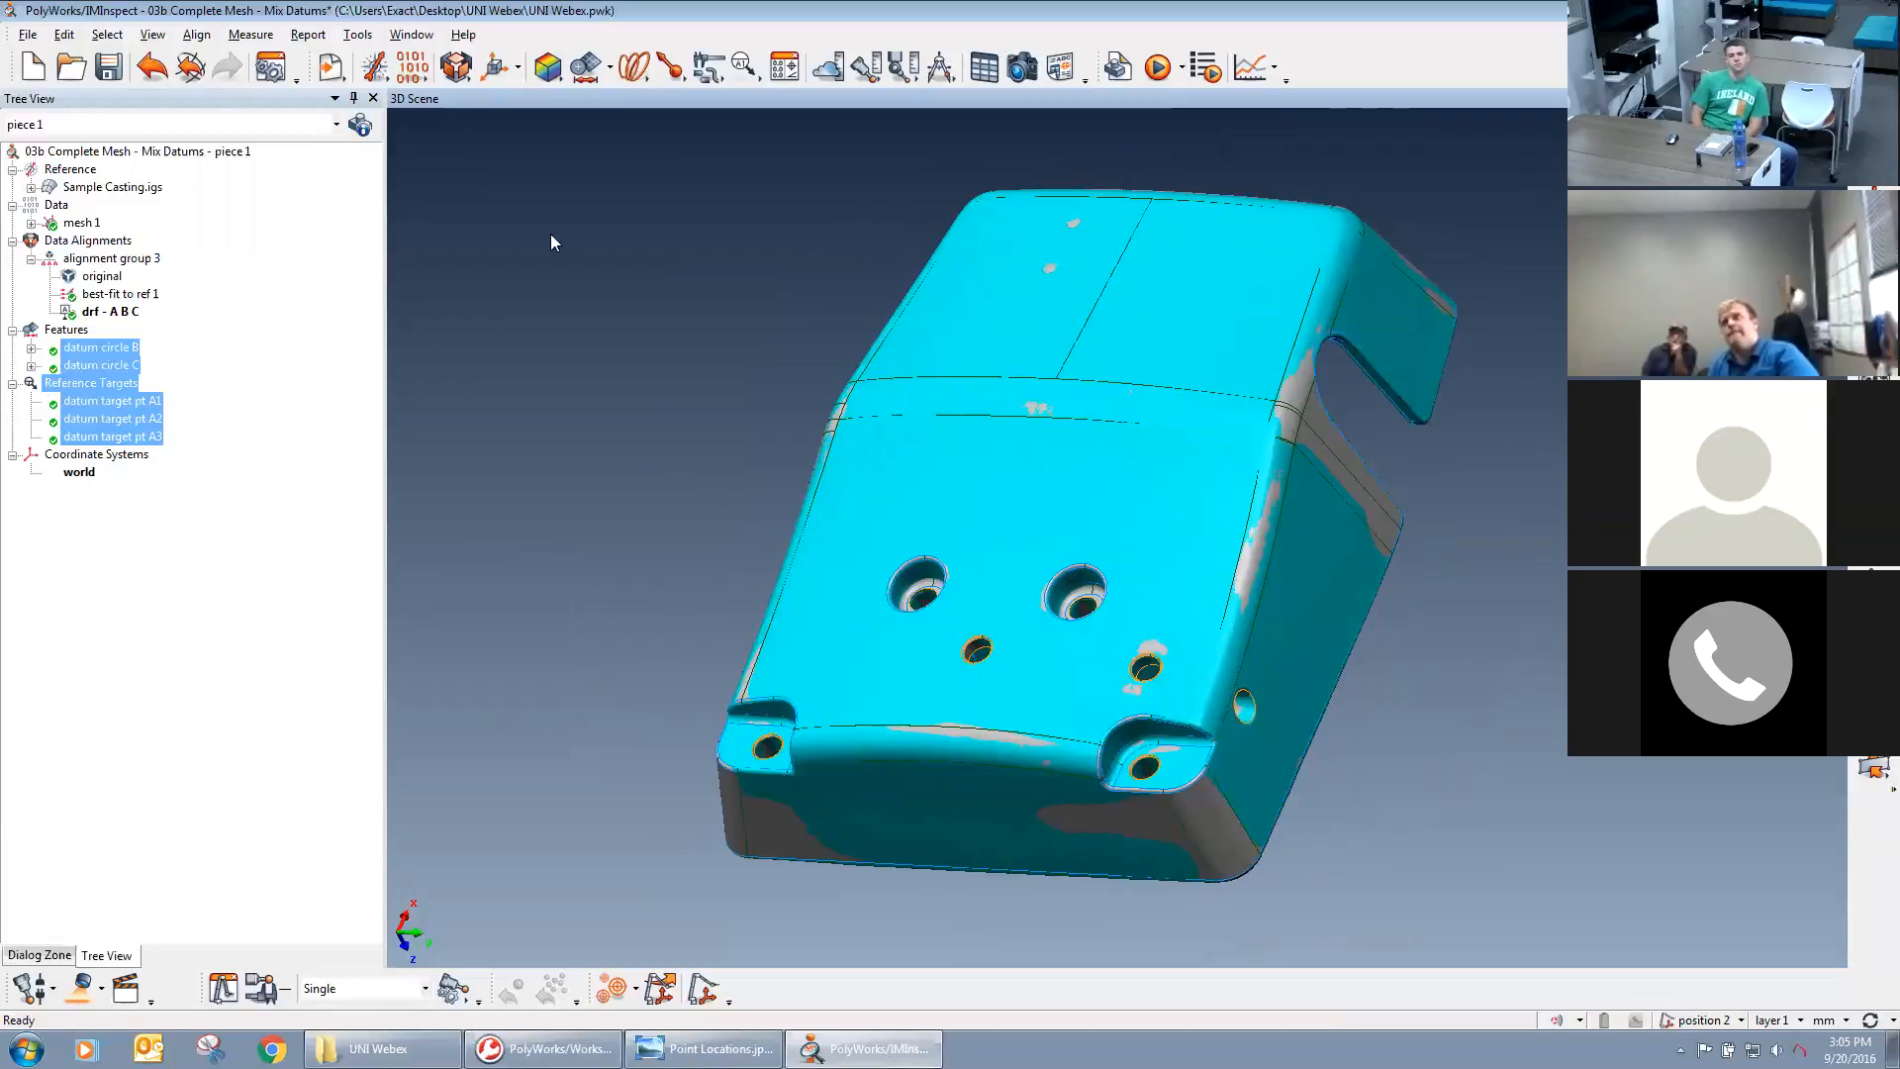
Start a data color map measuring deviations from surfaces, with the Shortest direction method.
{"action": "left_click", "coordinate": [551, 79]}
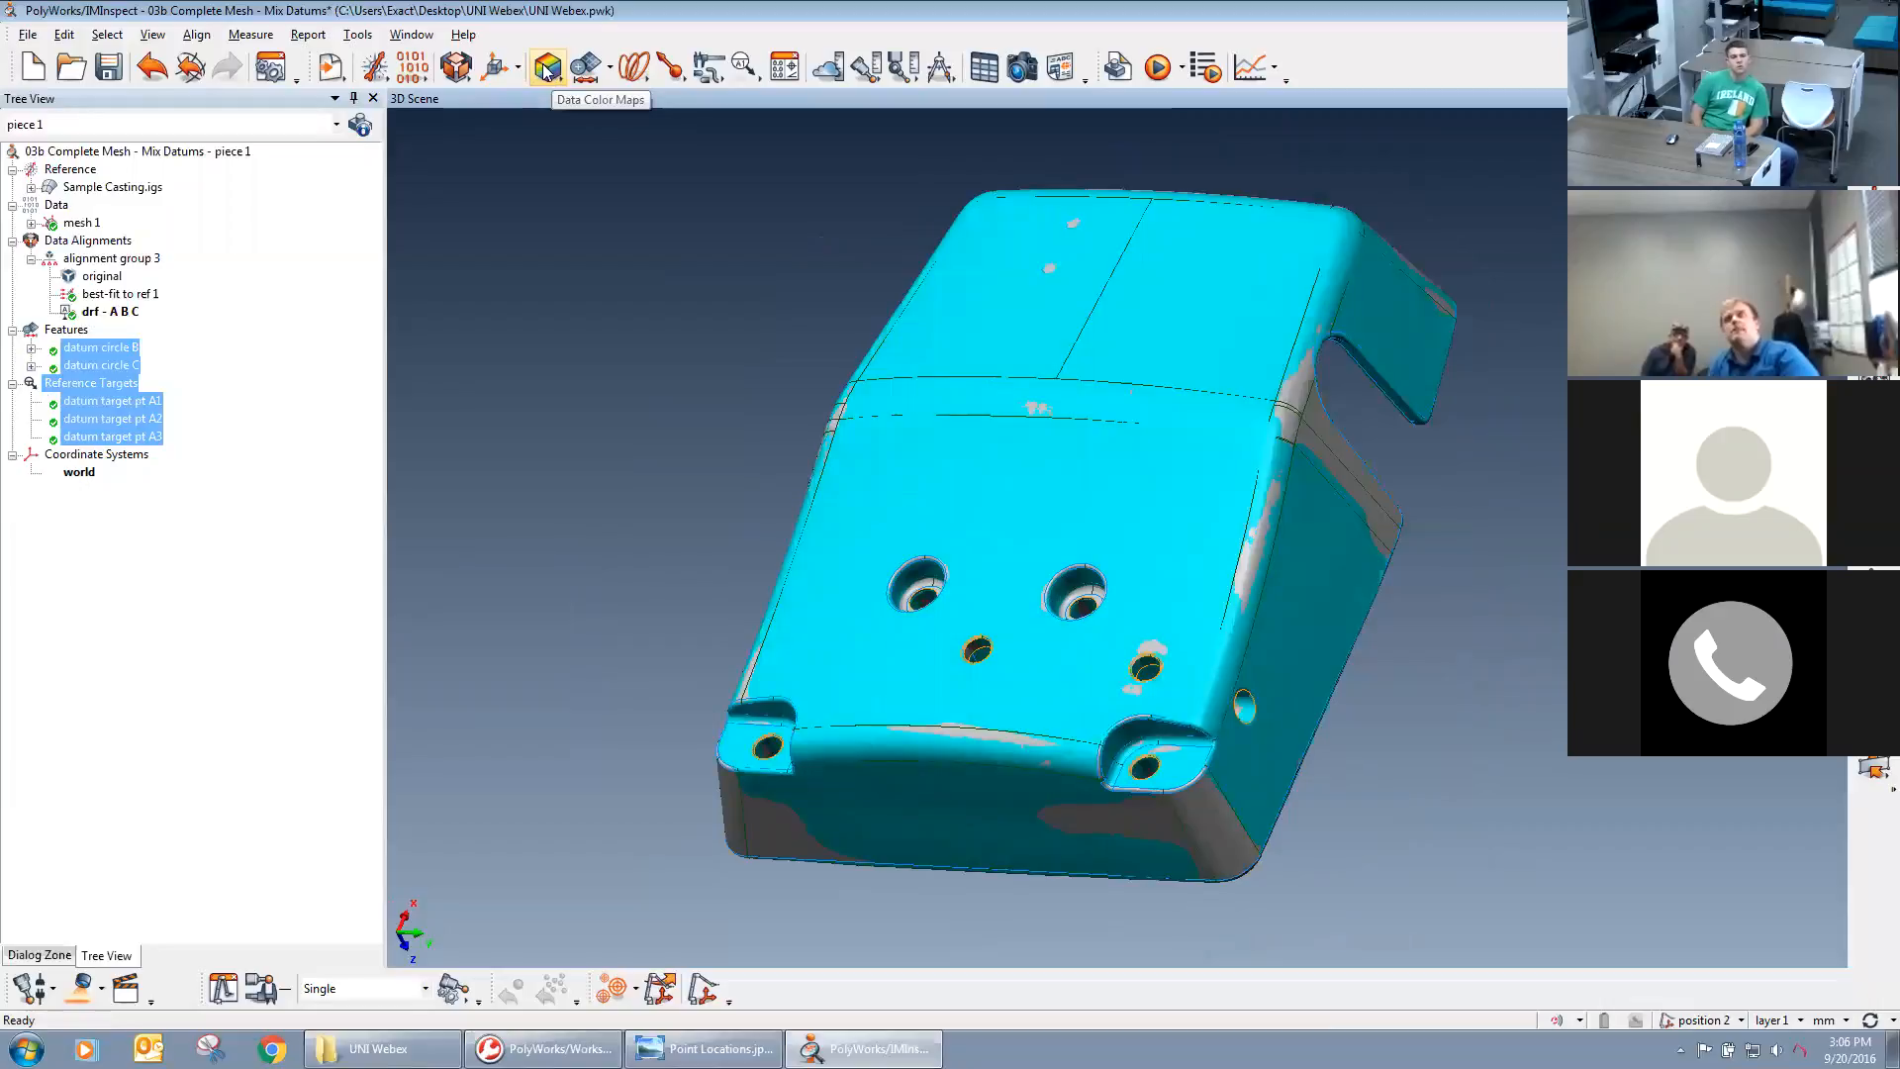
{"action": "left_click", "coordinate": [553, 79]}
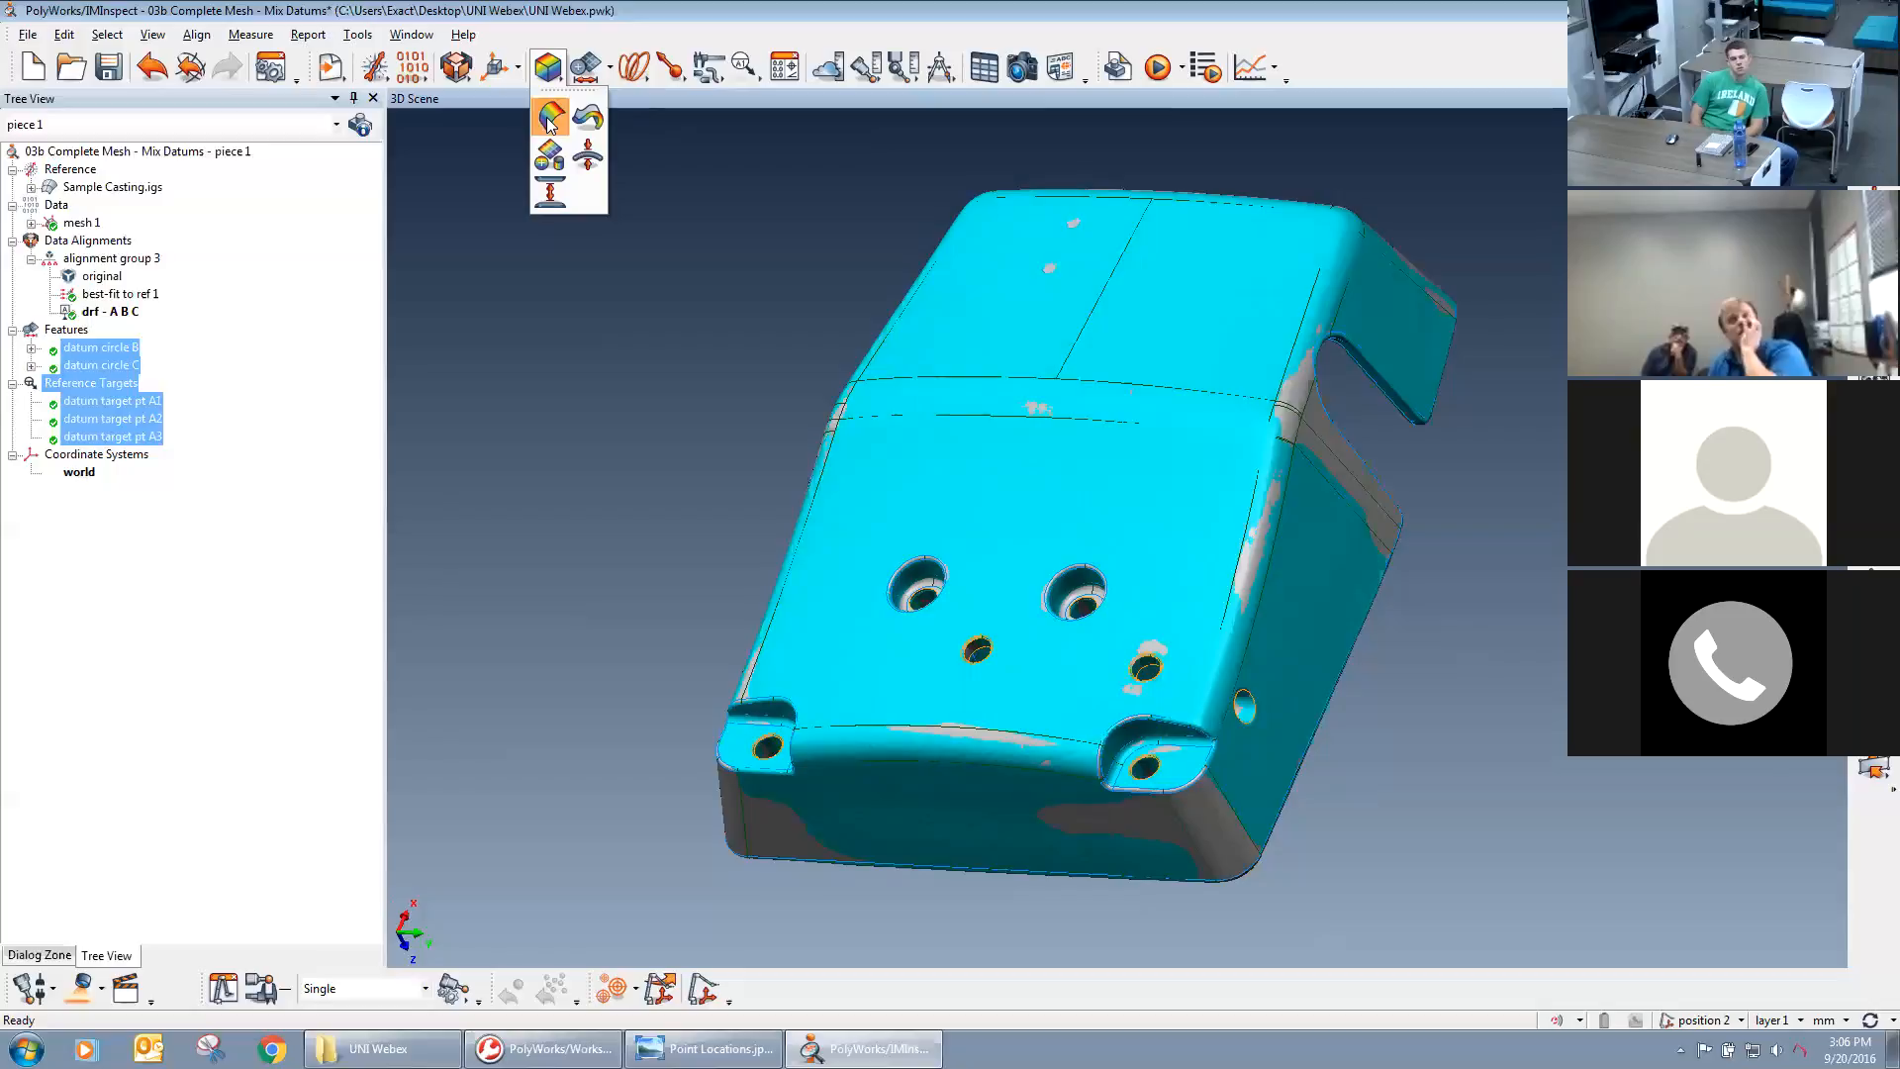
{"action": "left_click", "coordinate": [550, 120]}
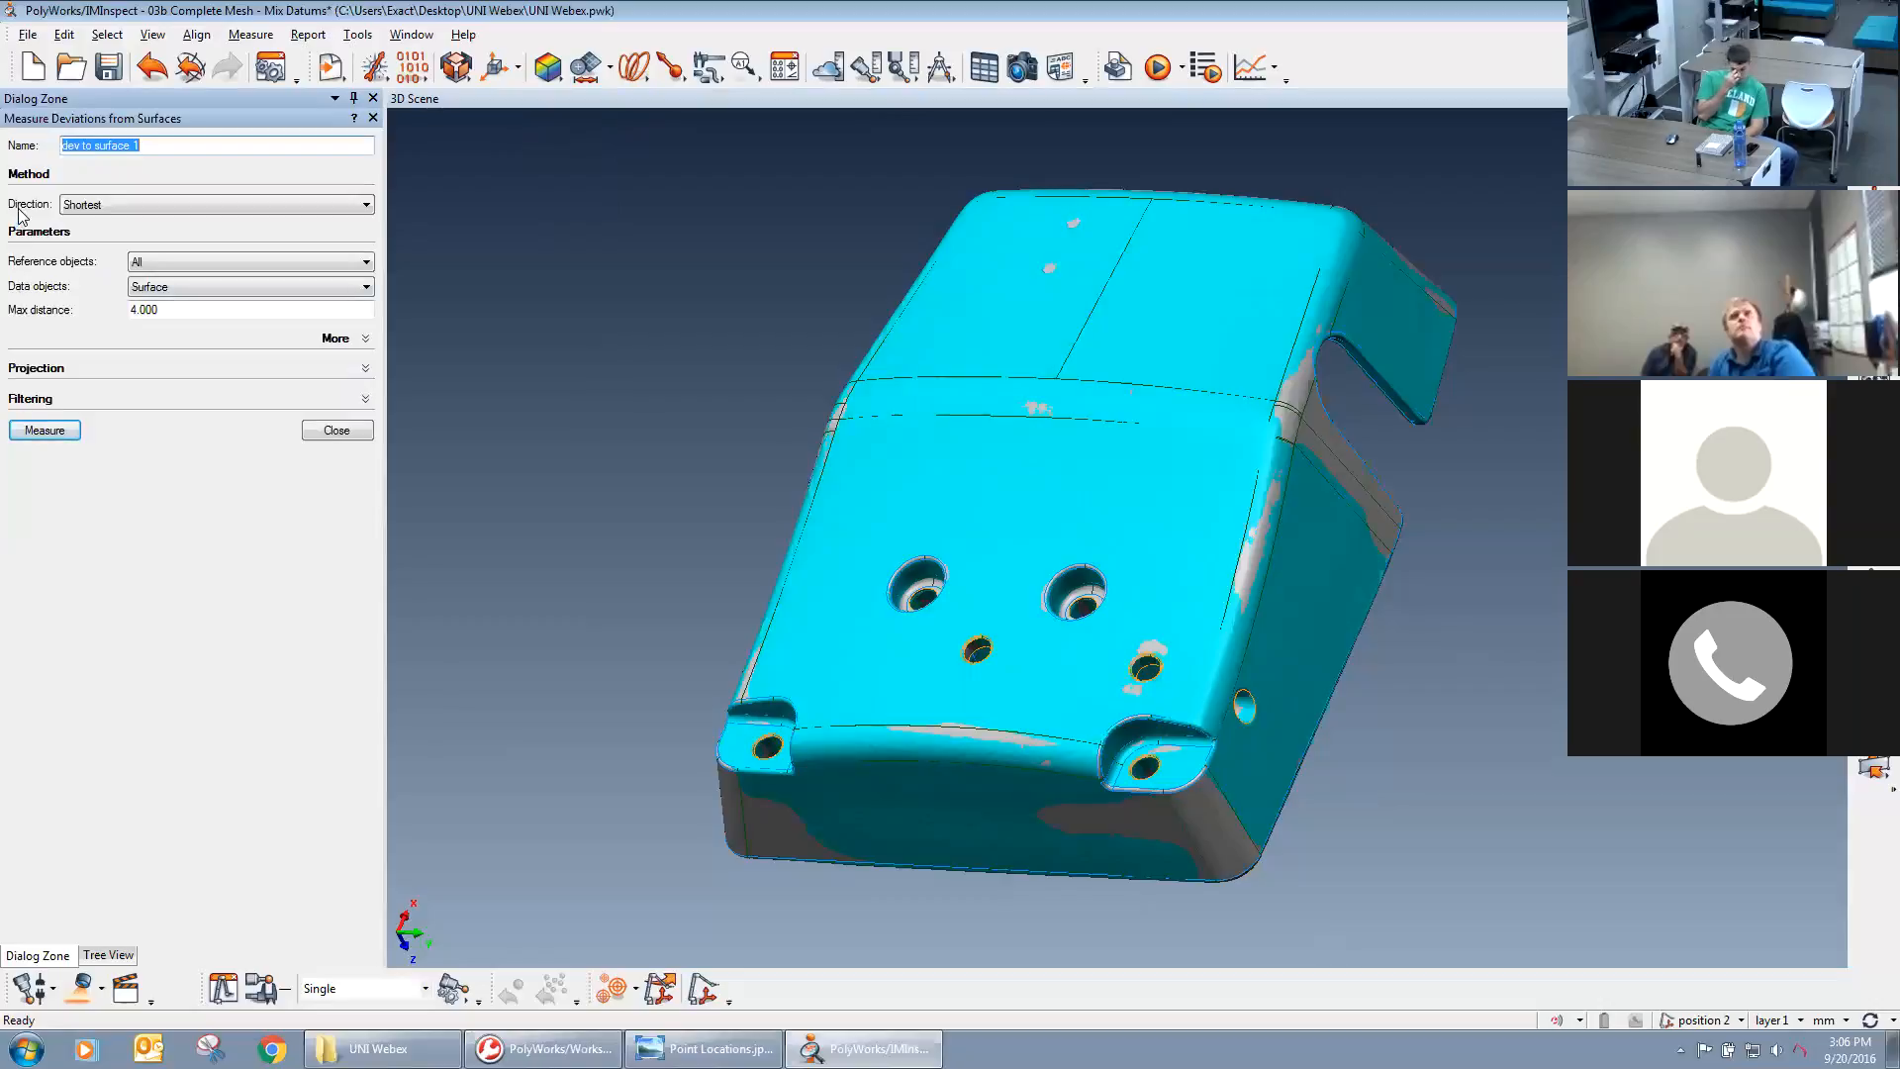
{"action": "left_click", "coordinate": [128, 205]}
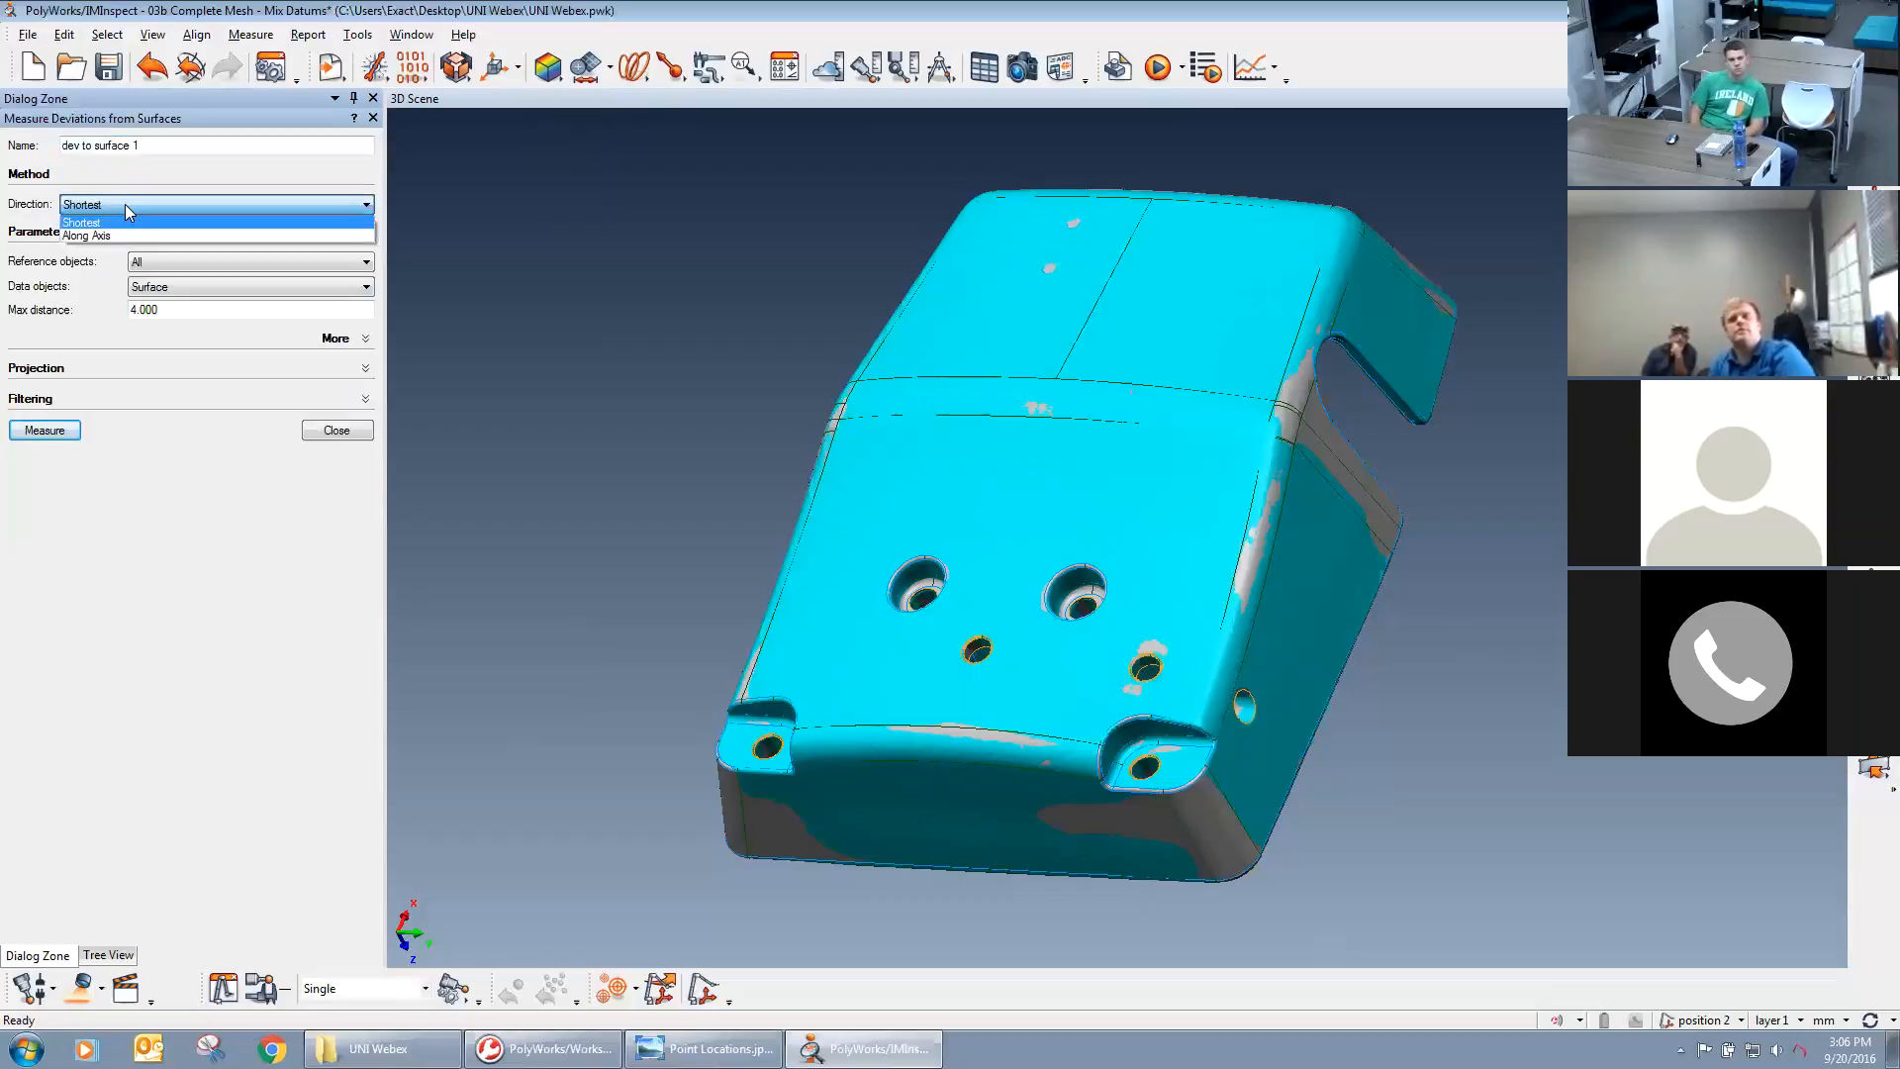
{"action": "left_click", "coordinate": [125, 204]}
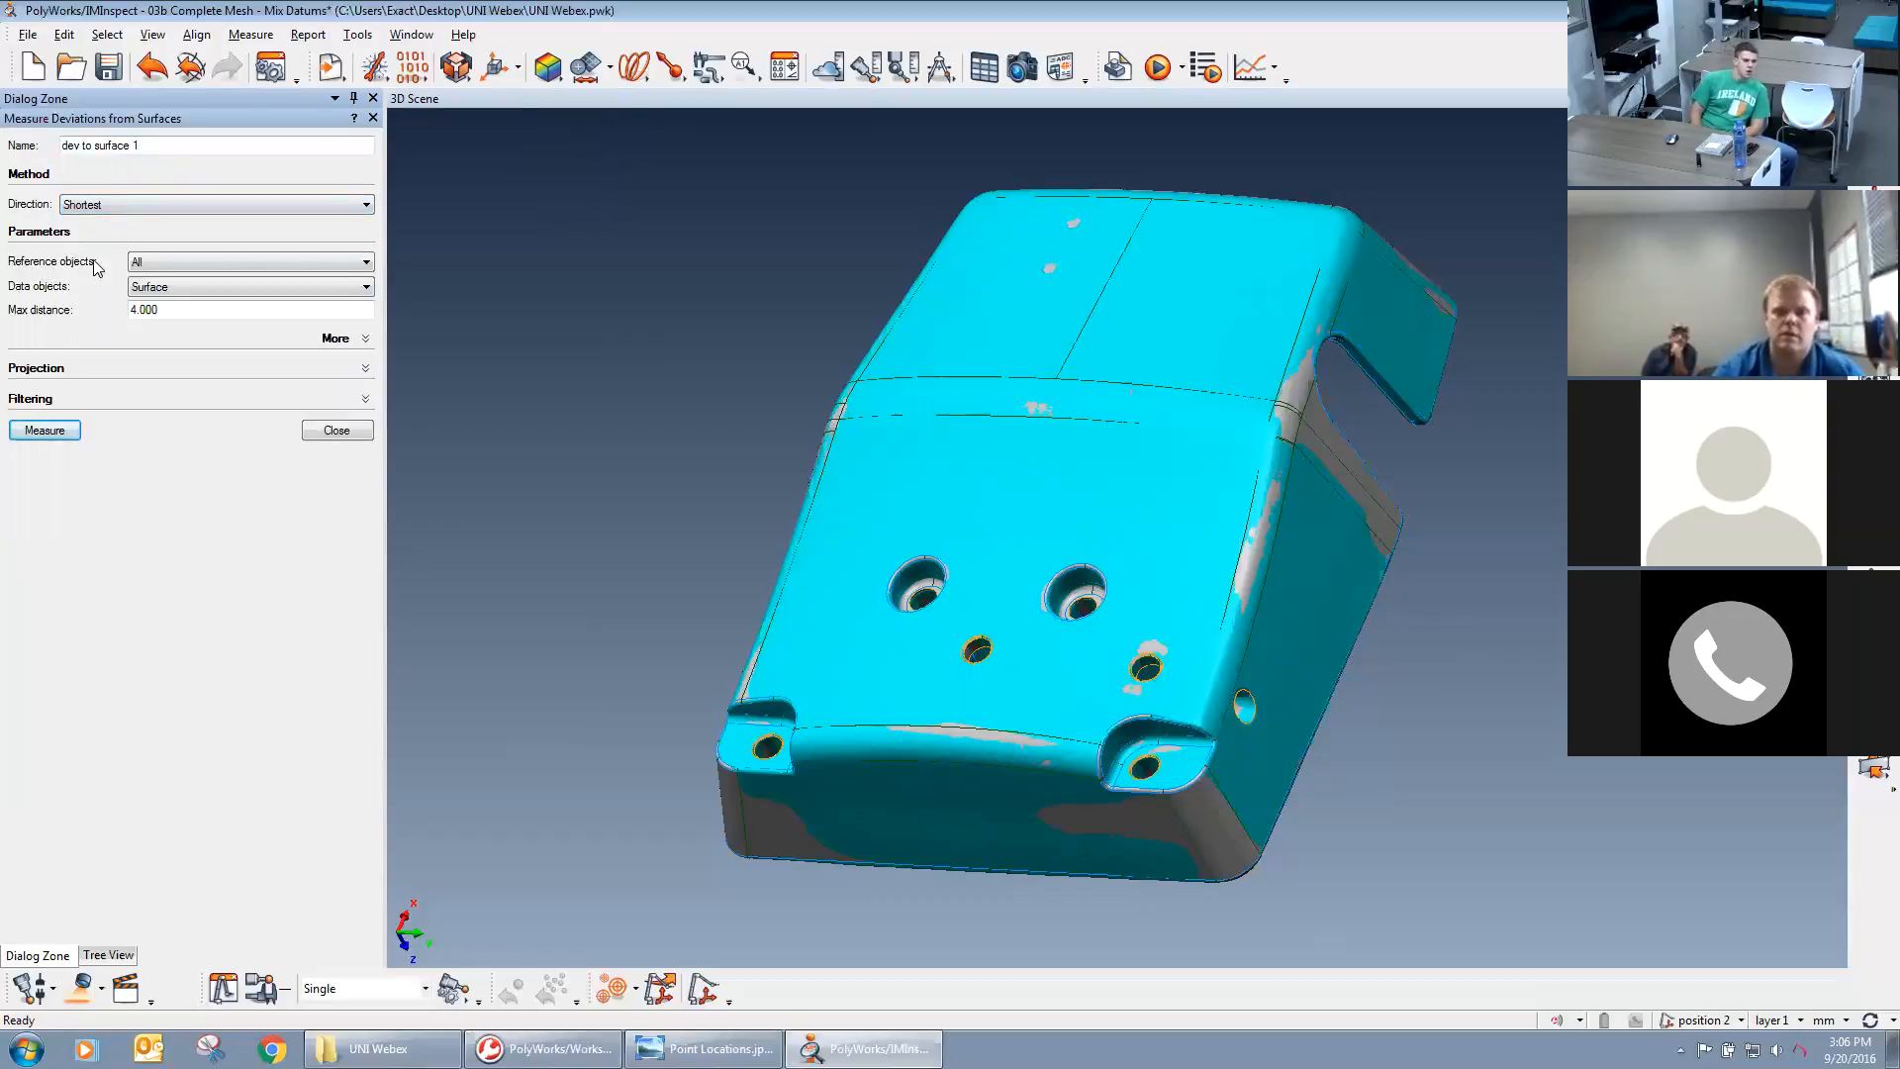
Measure the deviations with all reference objects, Surface data objects and a max distance of 4.000, and finish the measurement.
{"action": "left_click", "coordinate": [172, 263]}
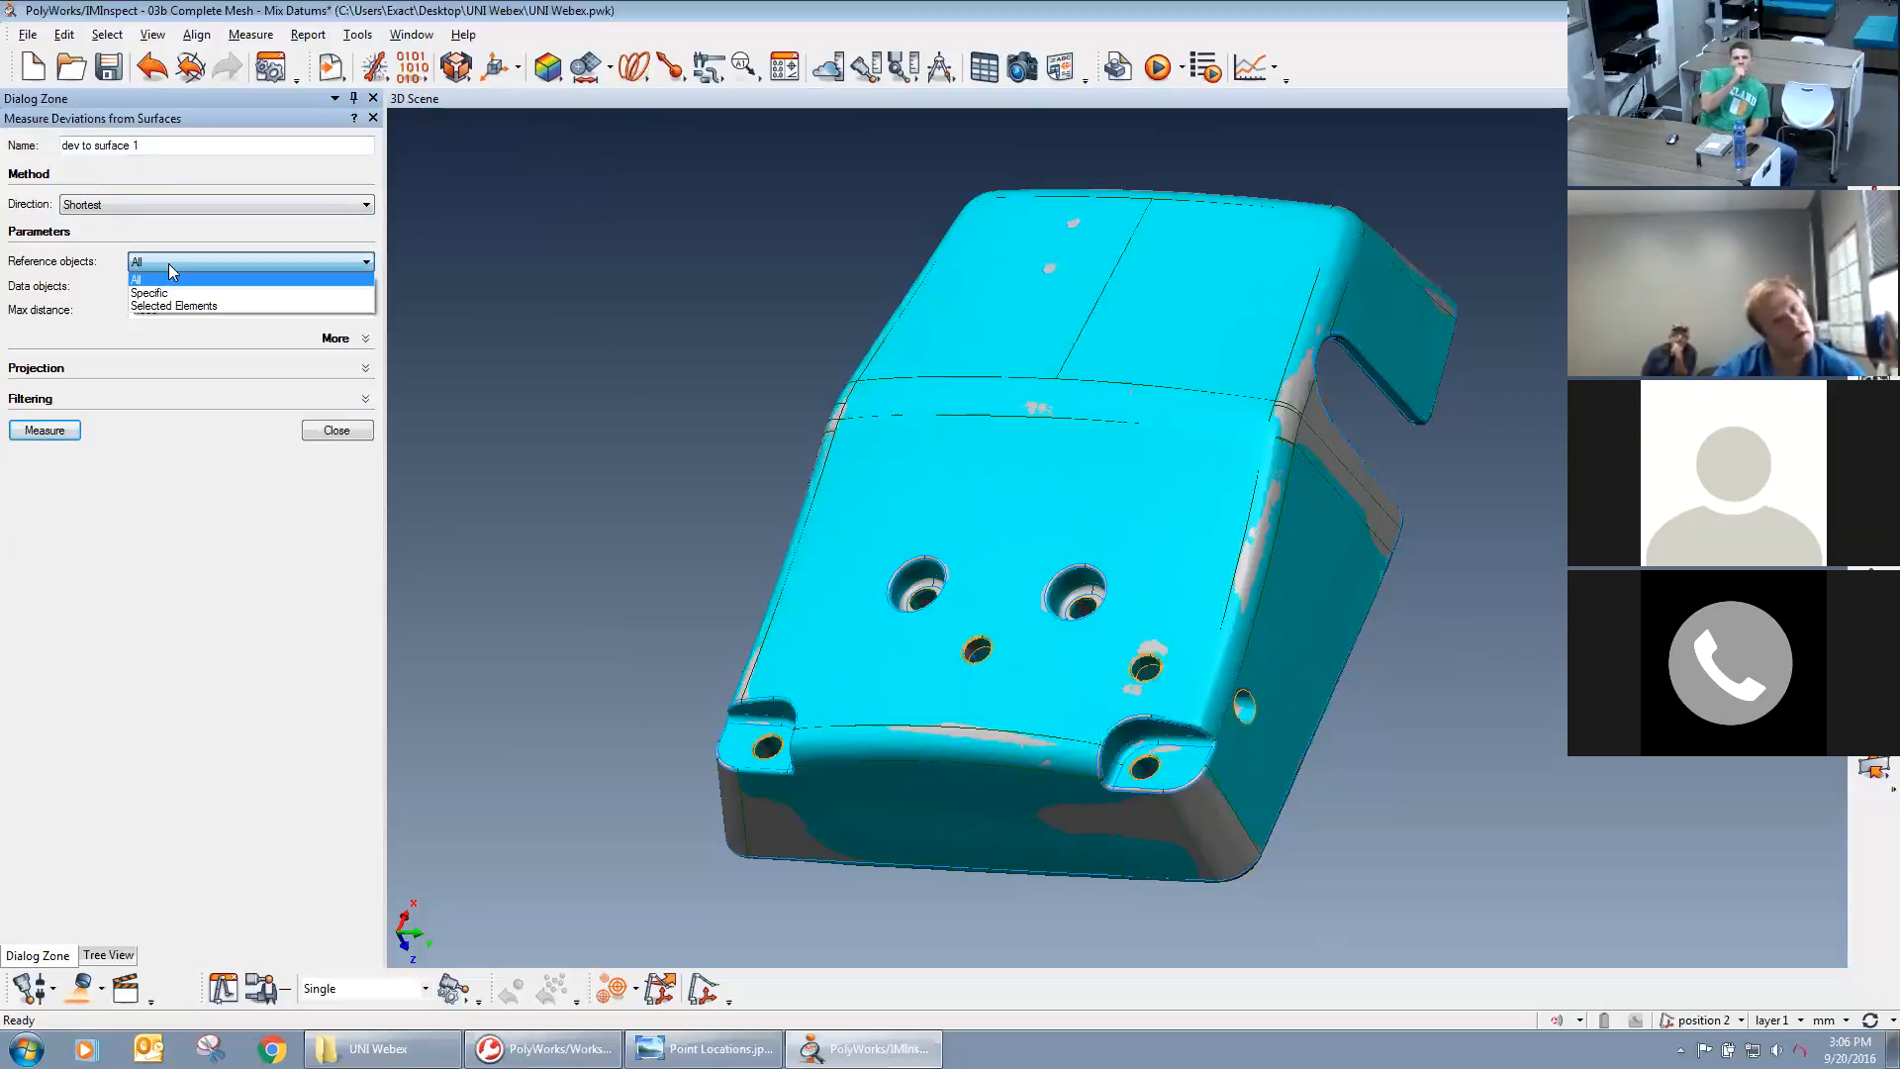
{"action": "left_click", "coordinate": [172, 279]}
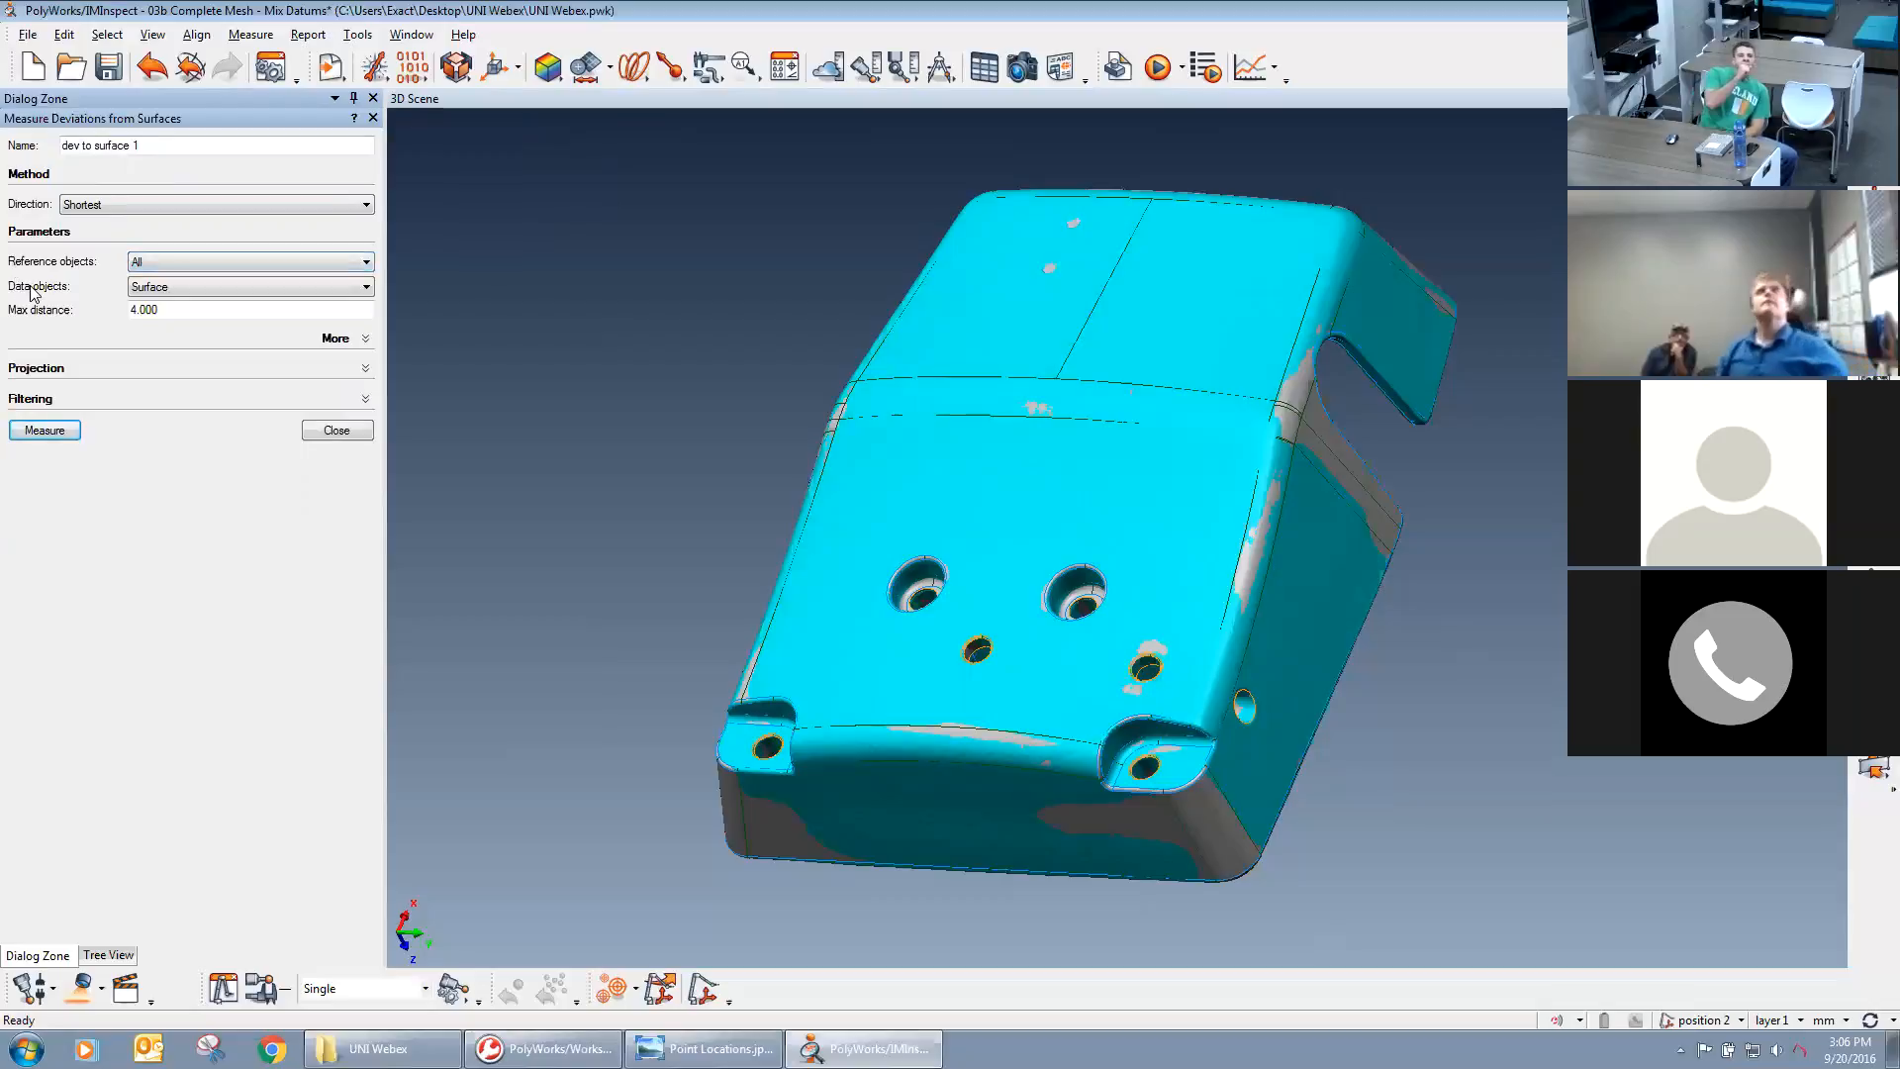
{"action": "left_click", "coordinate": [193, 289]}
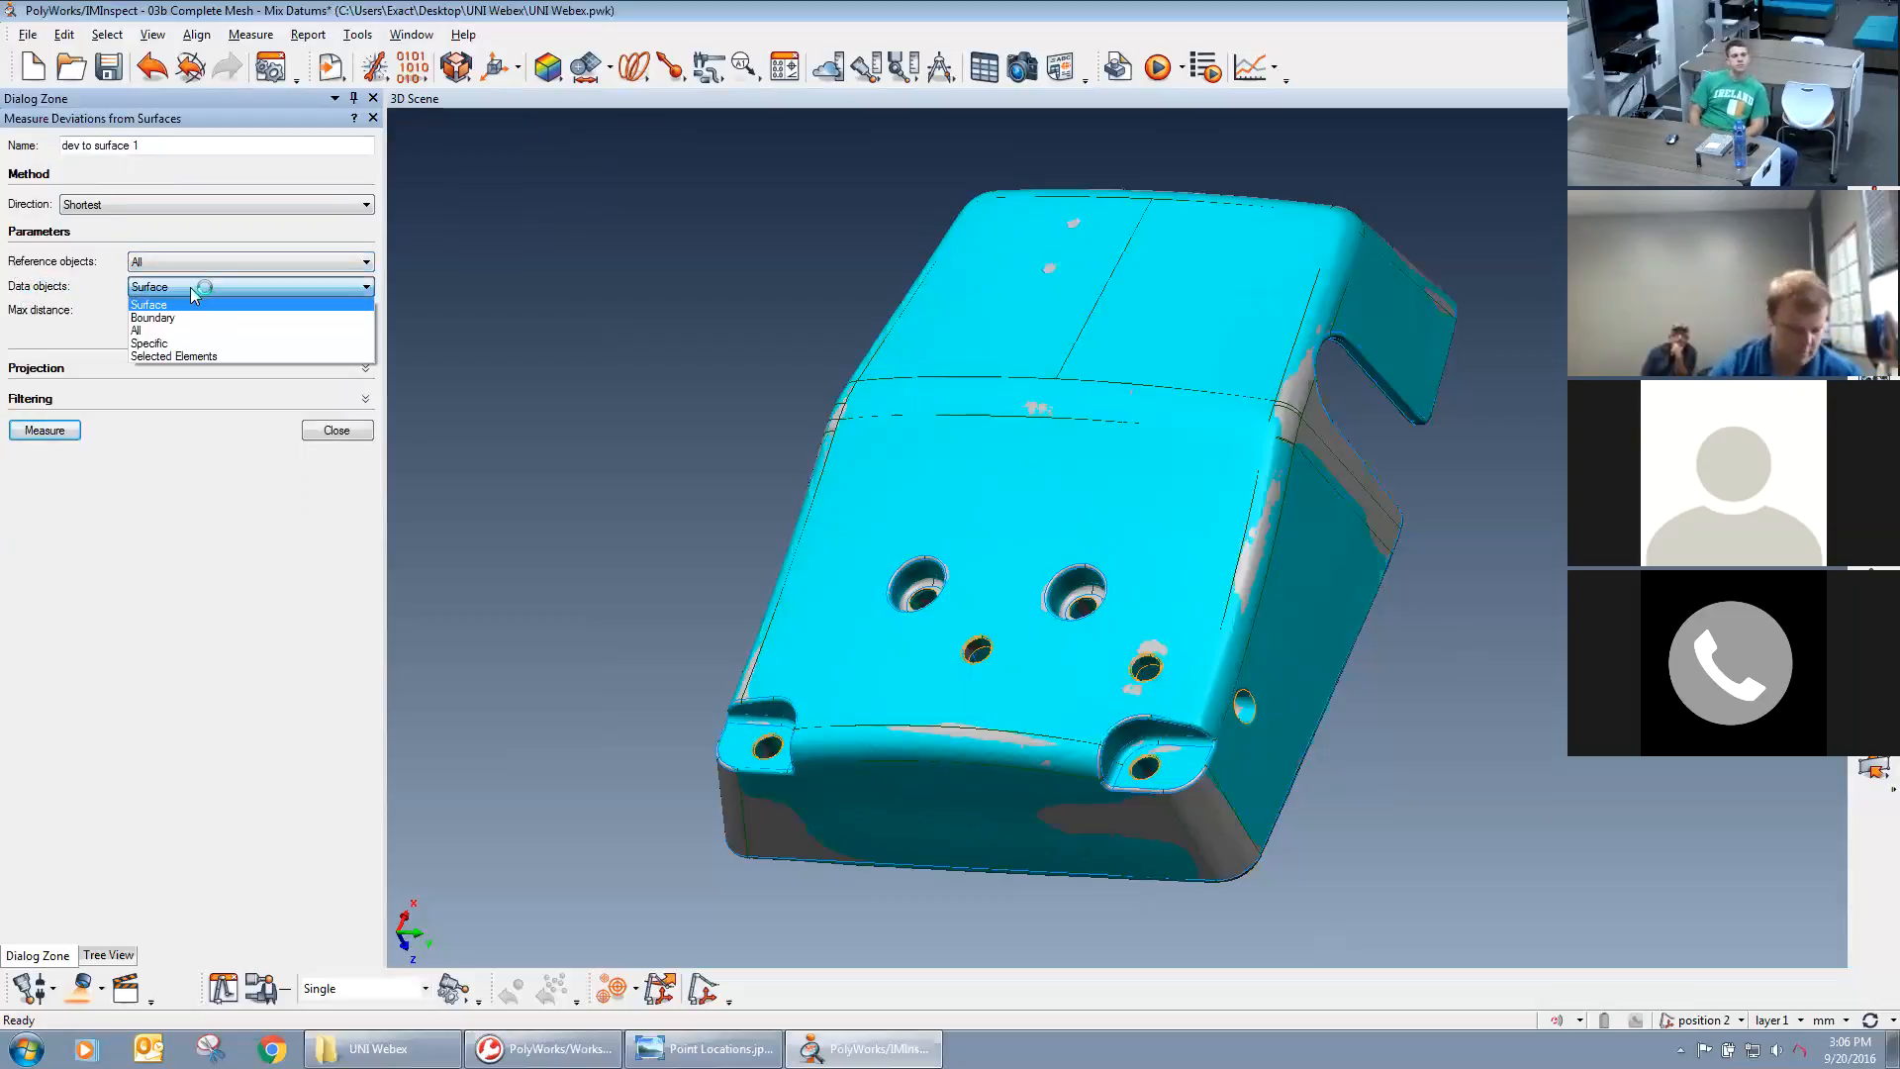
{"action": "left_click", "coordinate": [194, 293]}
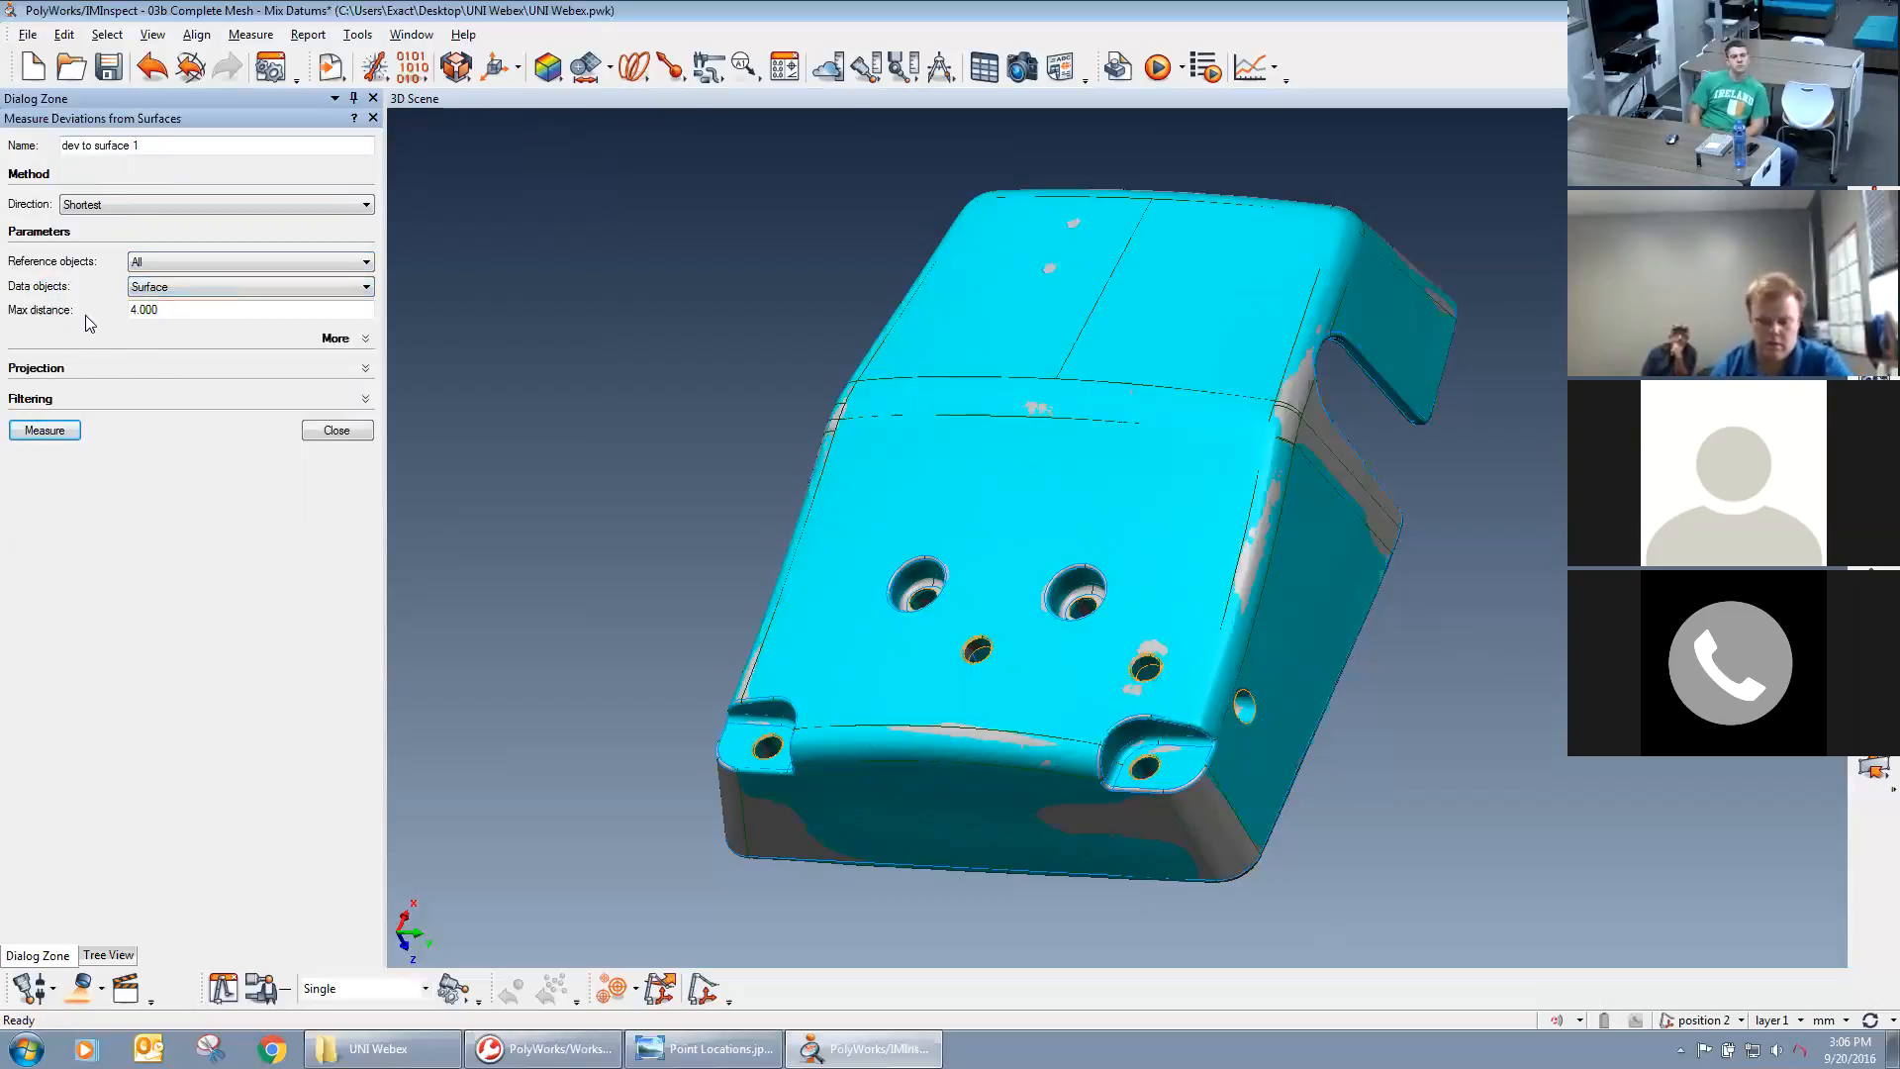
{"action": "double_click", "coordinate": [169, 311]}
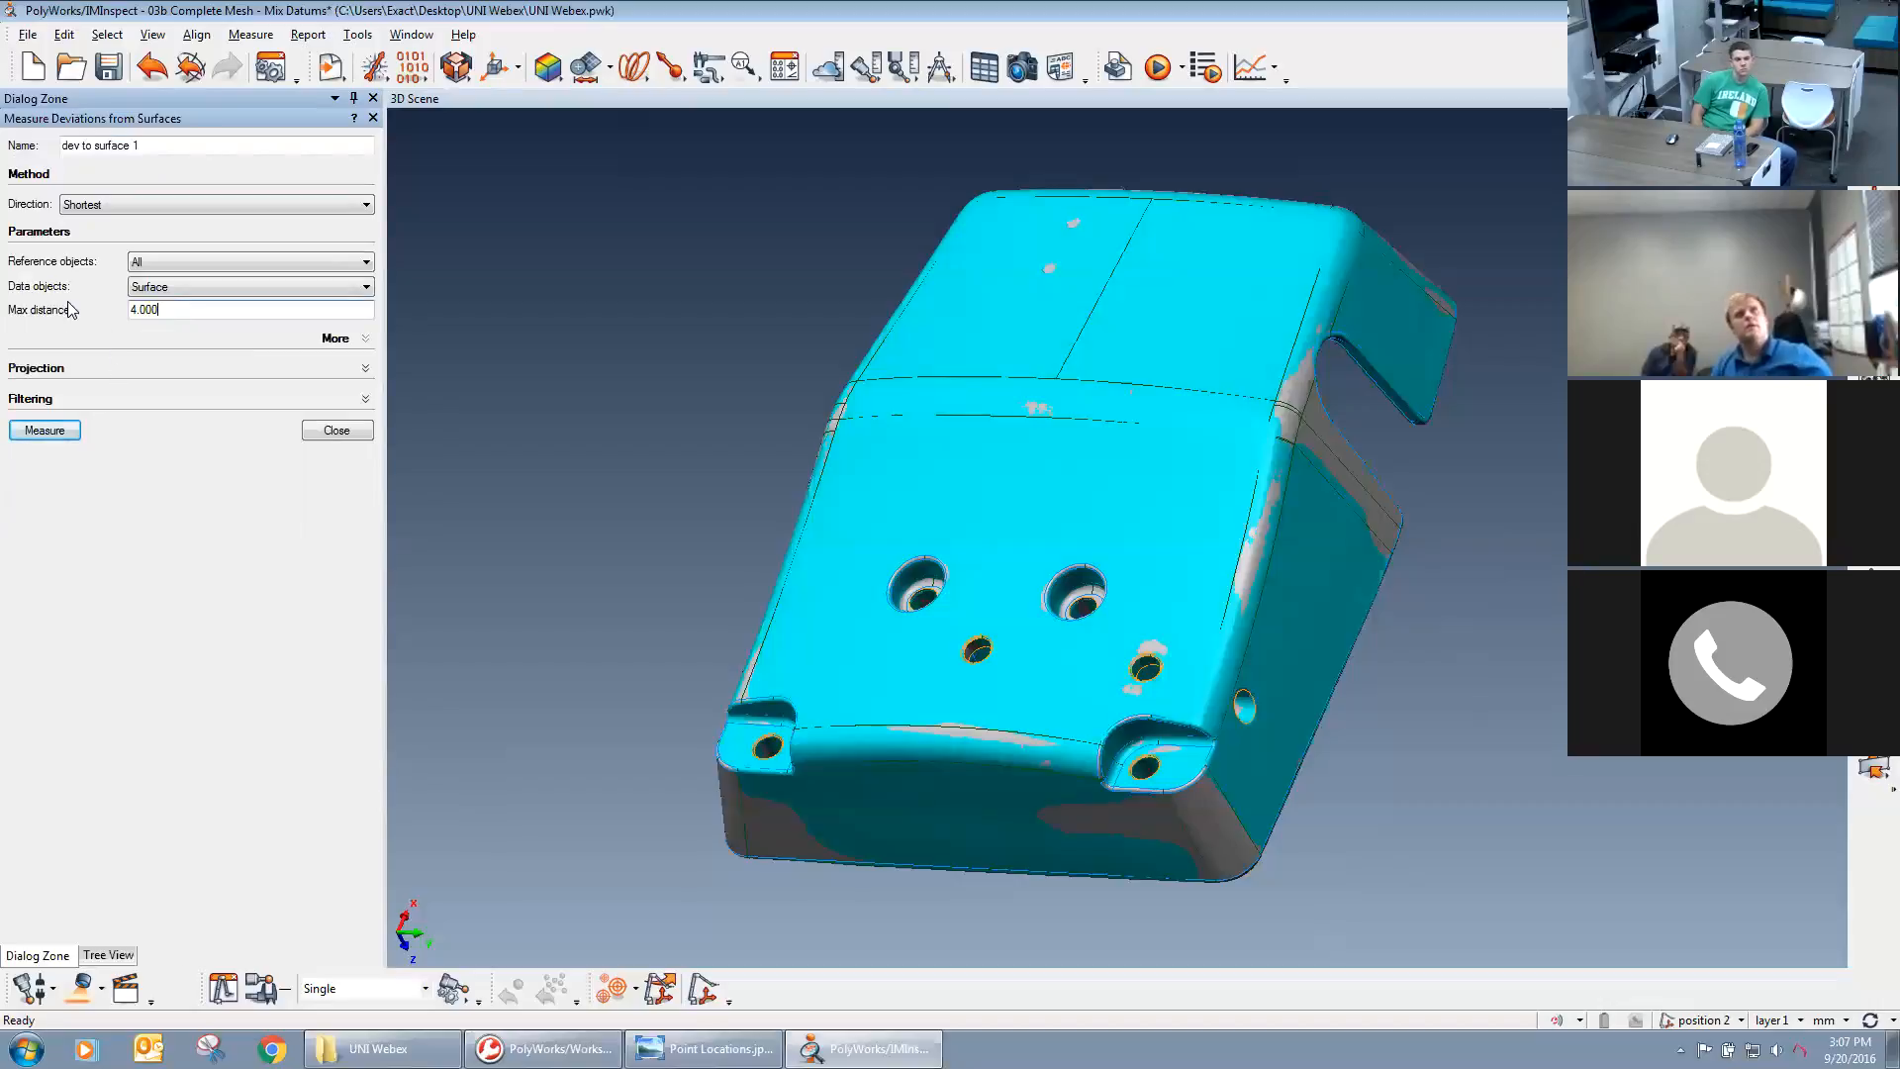
{"action": "left_click", "coordinate": [60, 431]}
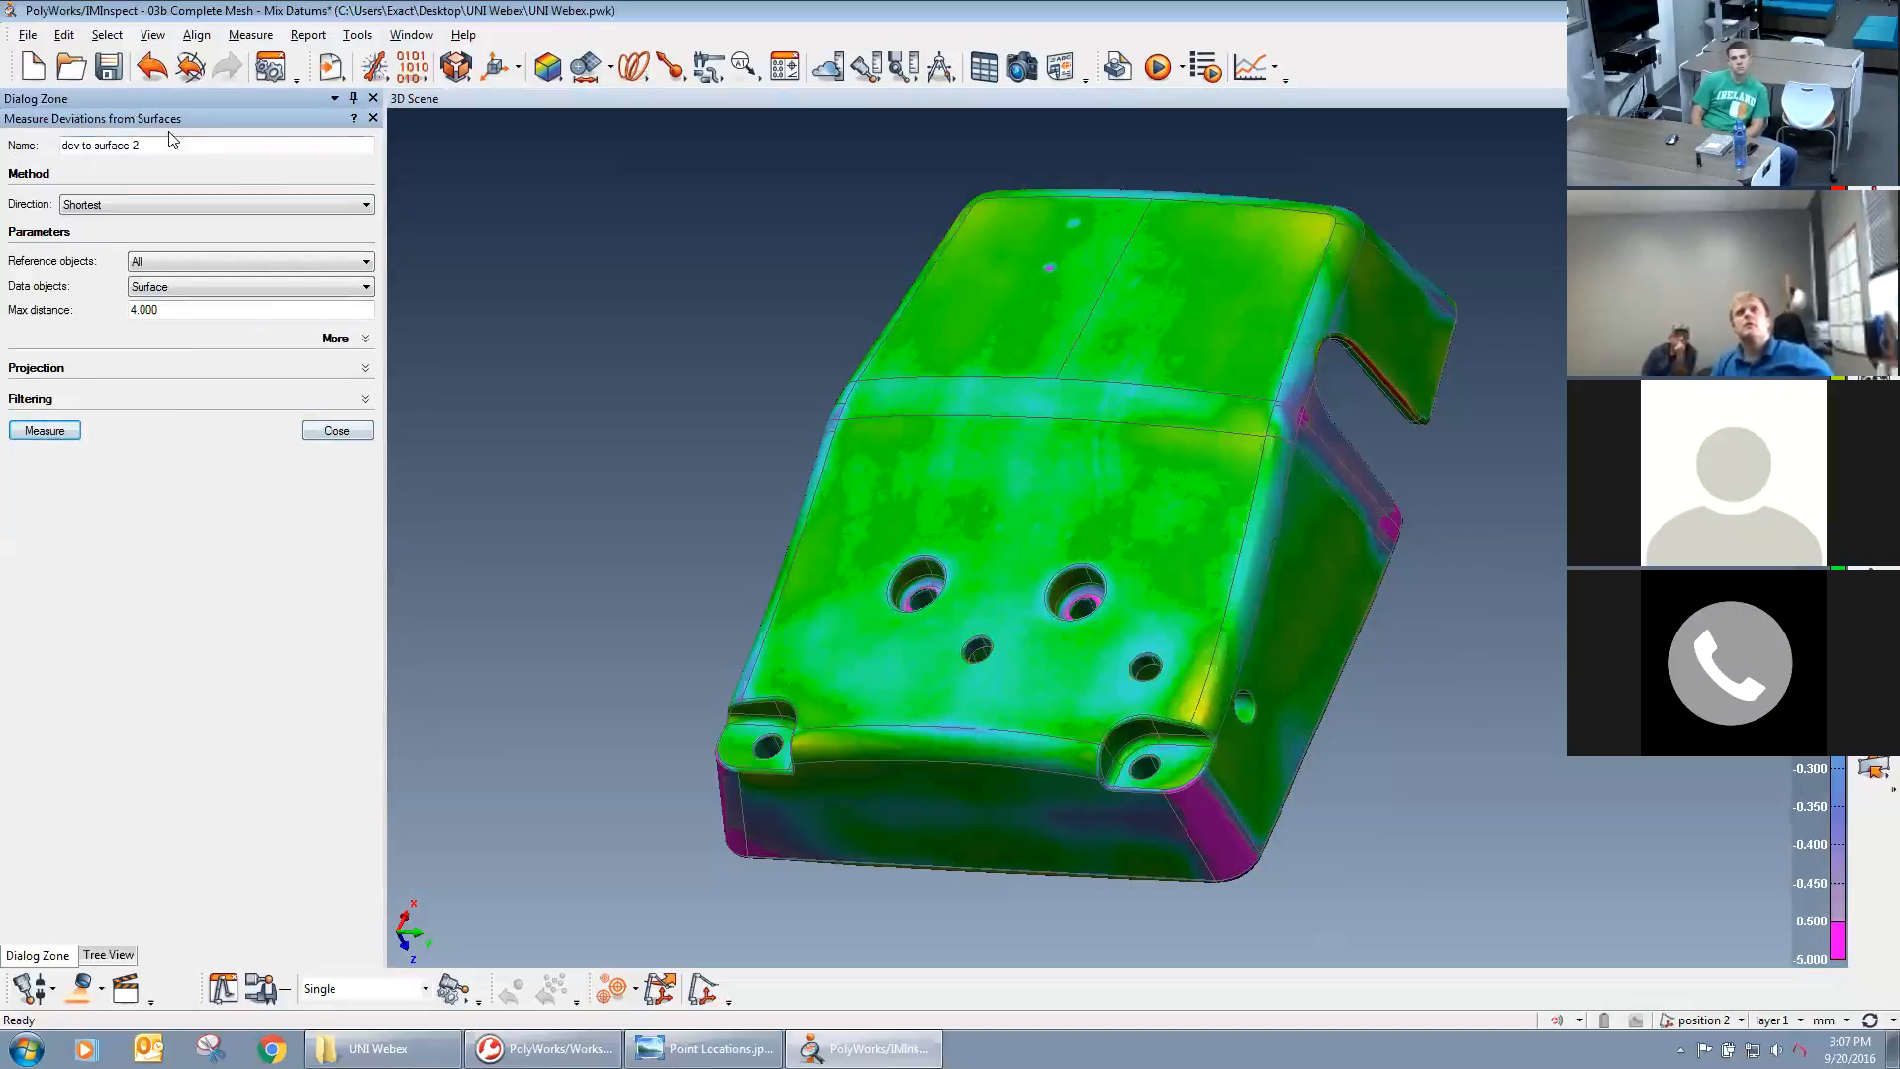
{"action": "left_click", "coordinate": [332, 430]}
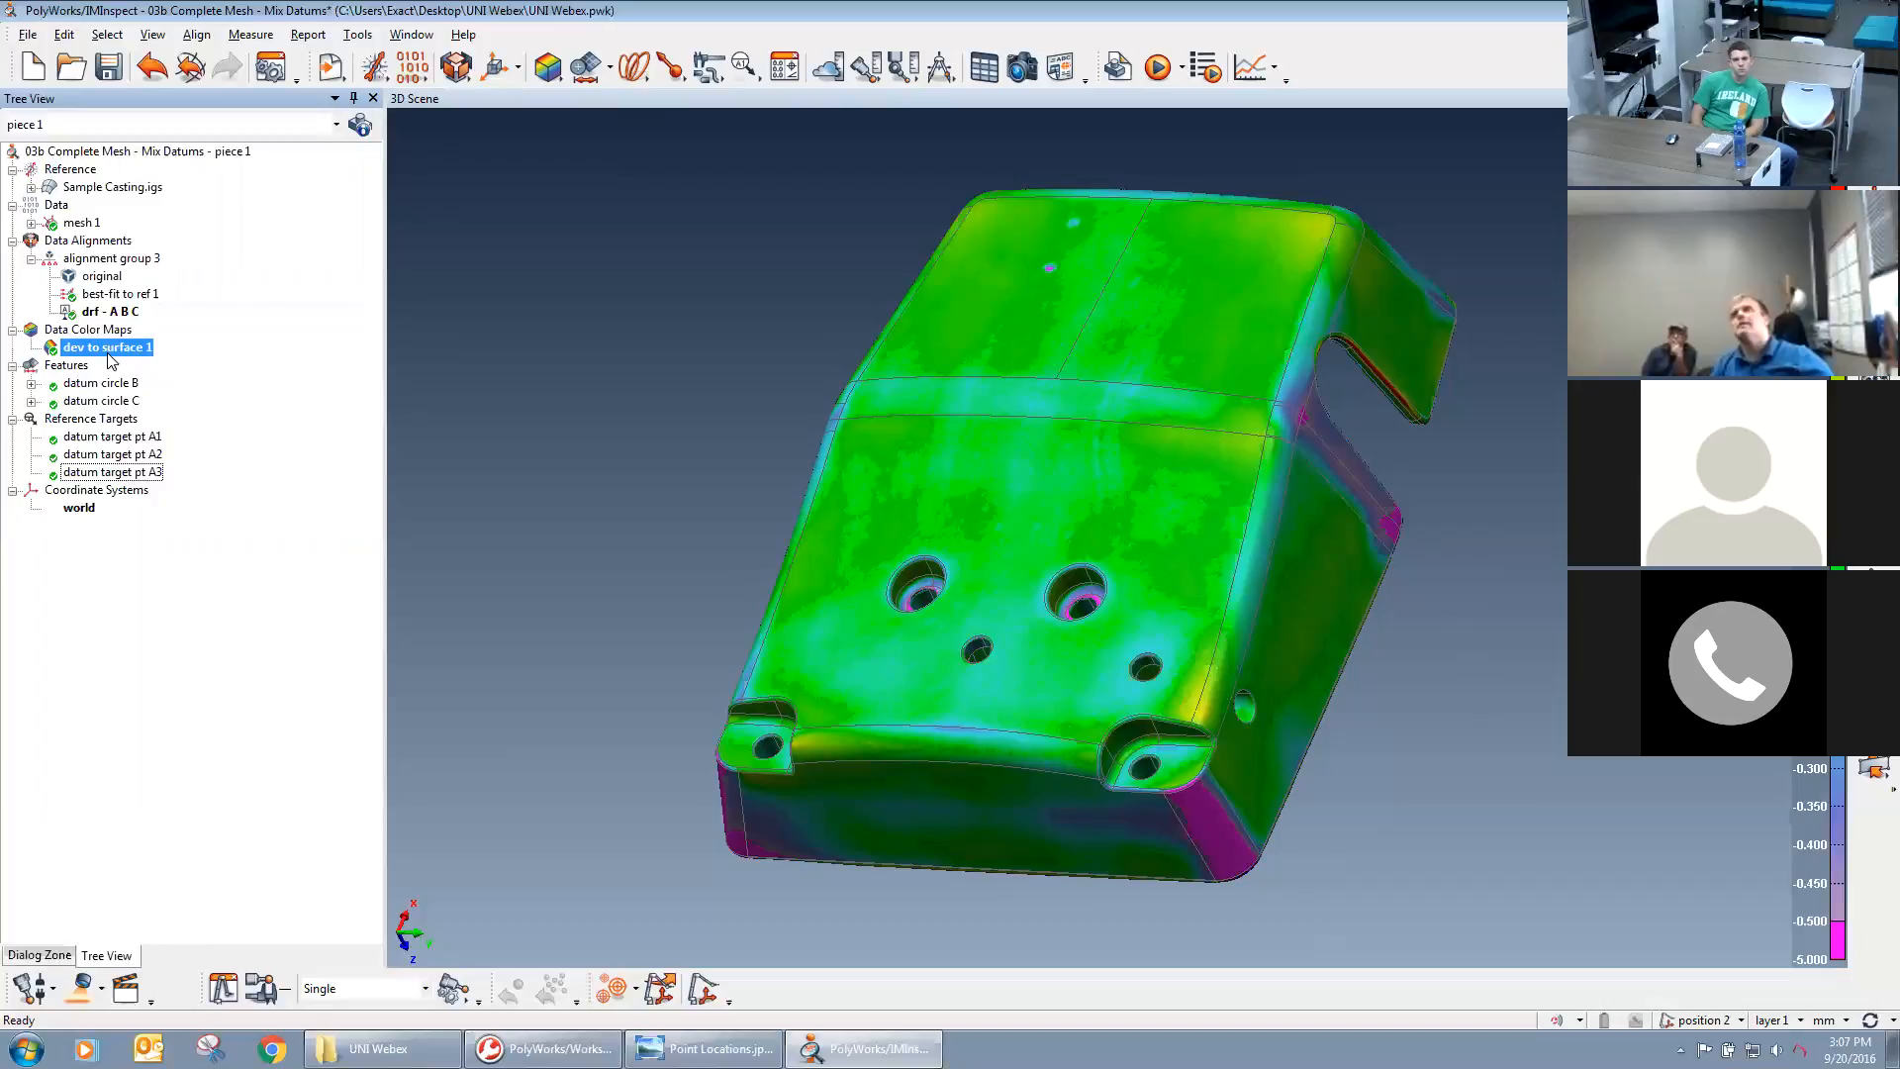
Change the deviation map's color scale conversion to Auto Range with the Rainbow scale type, and close the scale settings.
{"action": "left_click_drag", "start_coordinate": [924, 527], "coordinate": [1366, 546]}
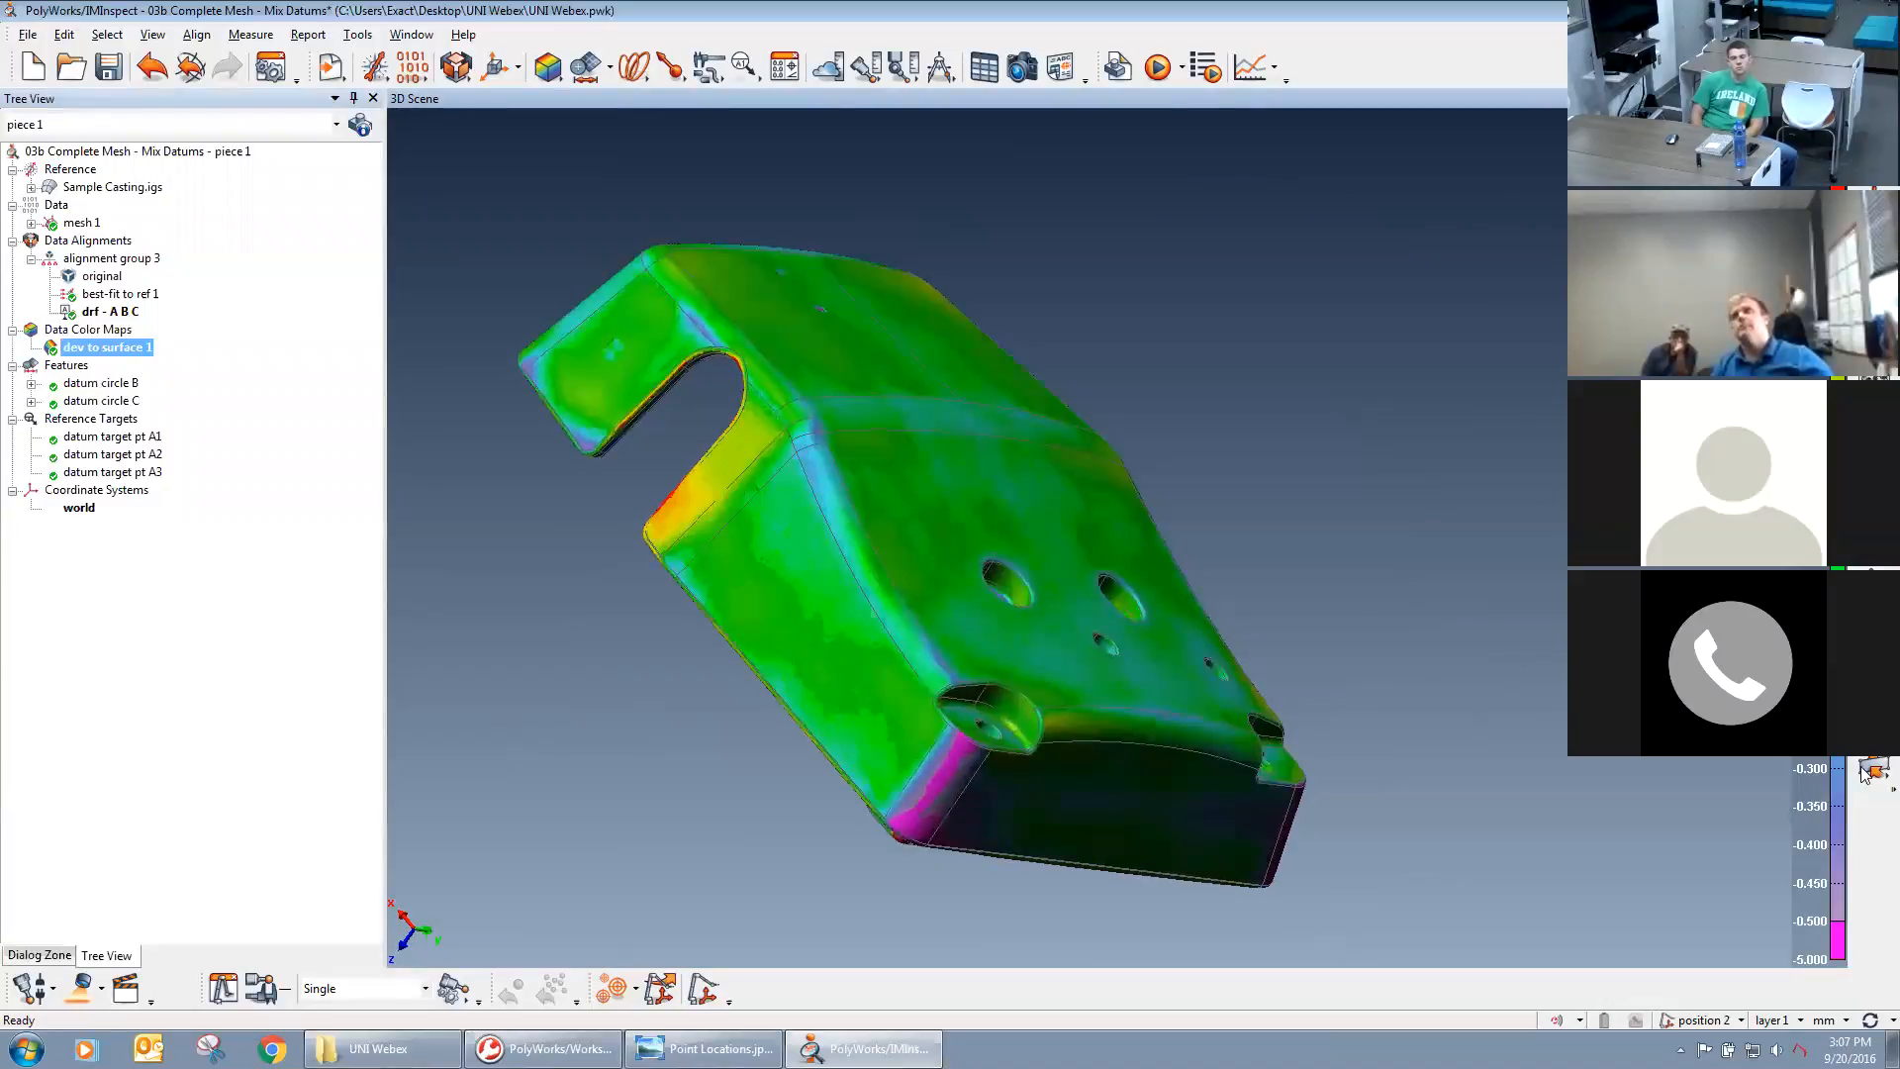
{"action": "middle_click_drag", "start_coordinate": [1492, 645], "coordinate": [1674, 649]}
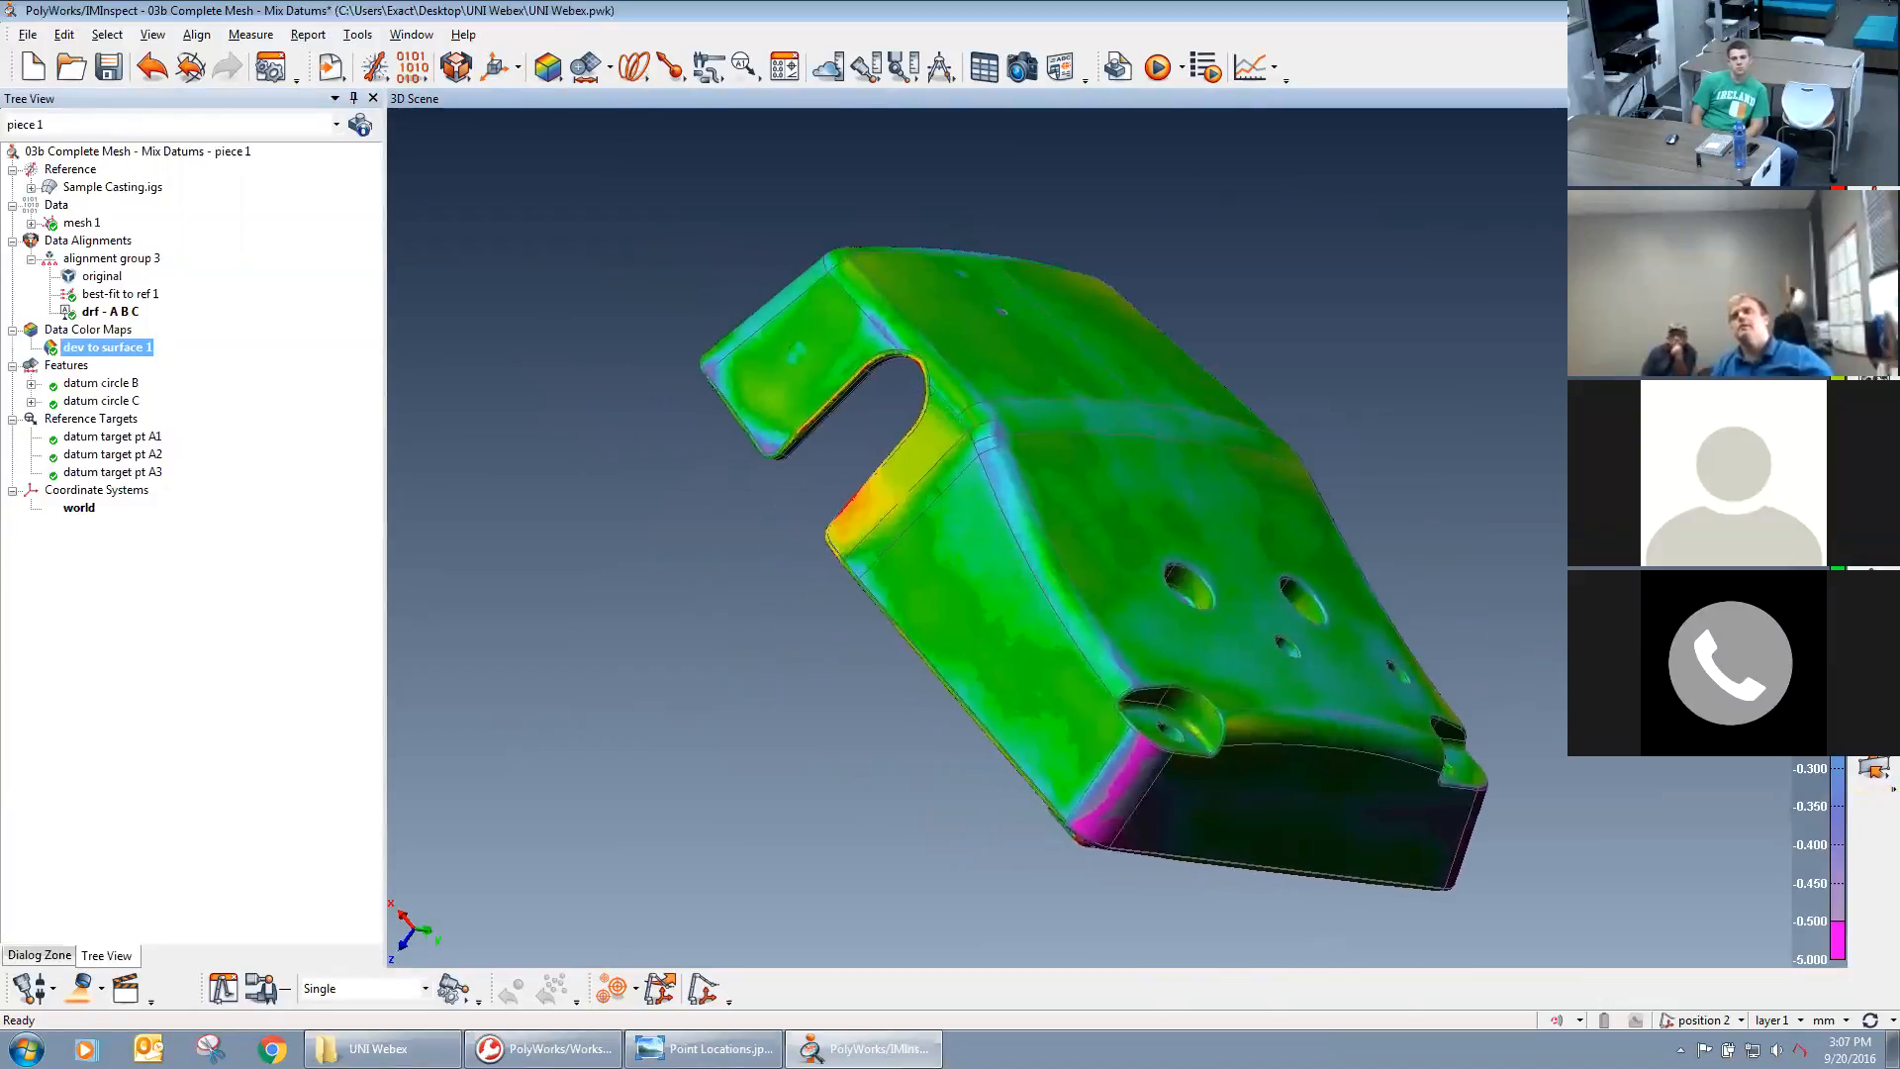
{"action": "double_click", "coordinate": [1838, 634]}
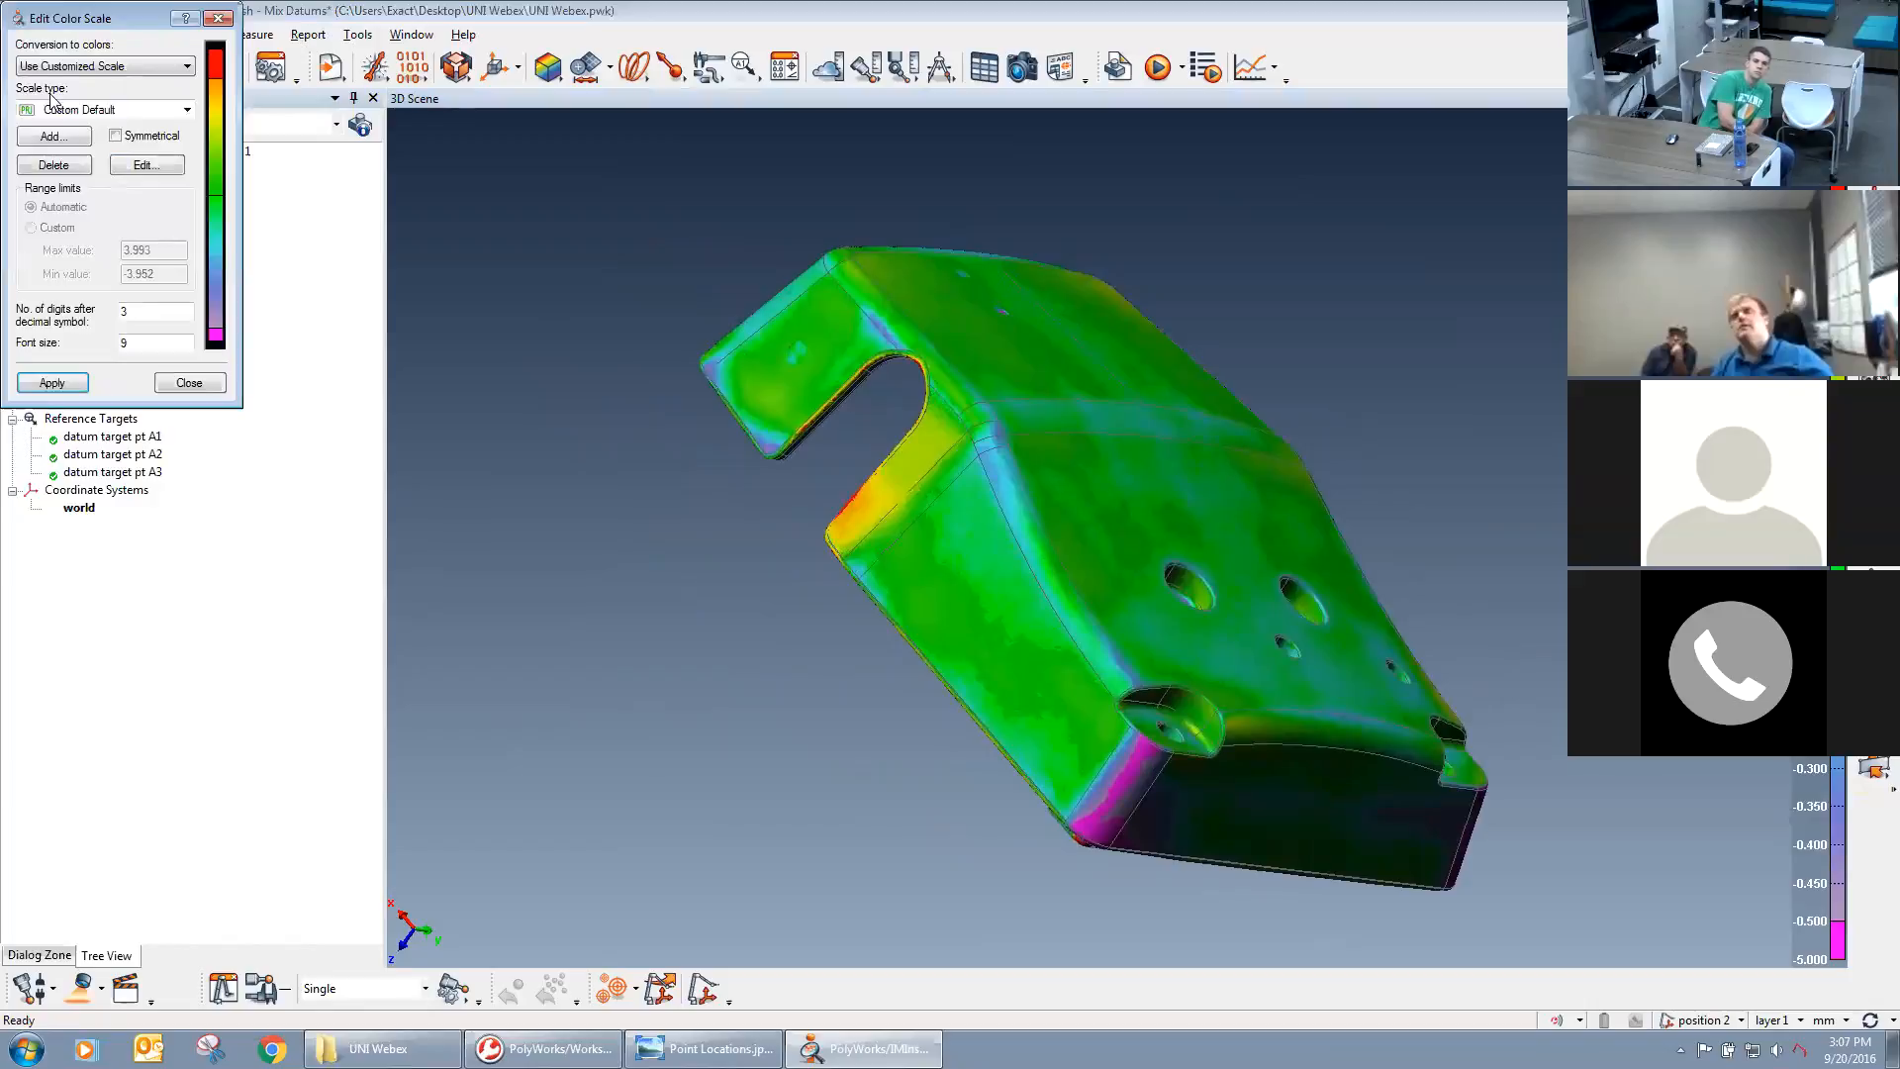
{"action": "left_click", "coordinate": [99, 65]}
{"action": "left_click", "coordinate": [59, 95]}
{"action": "left_click", "coordinate": [82, 382]}
{"action": "left_click_drag", "start_coordinate": [942, 467], "coordinate": [1219, 453]}
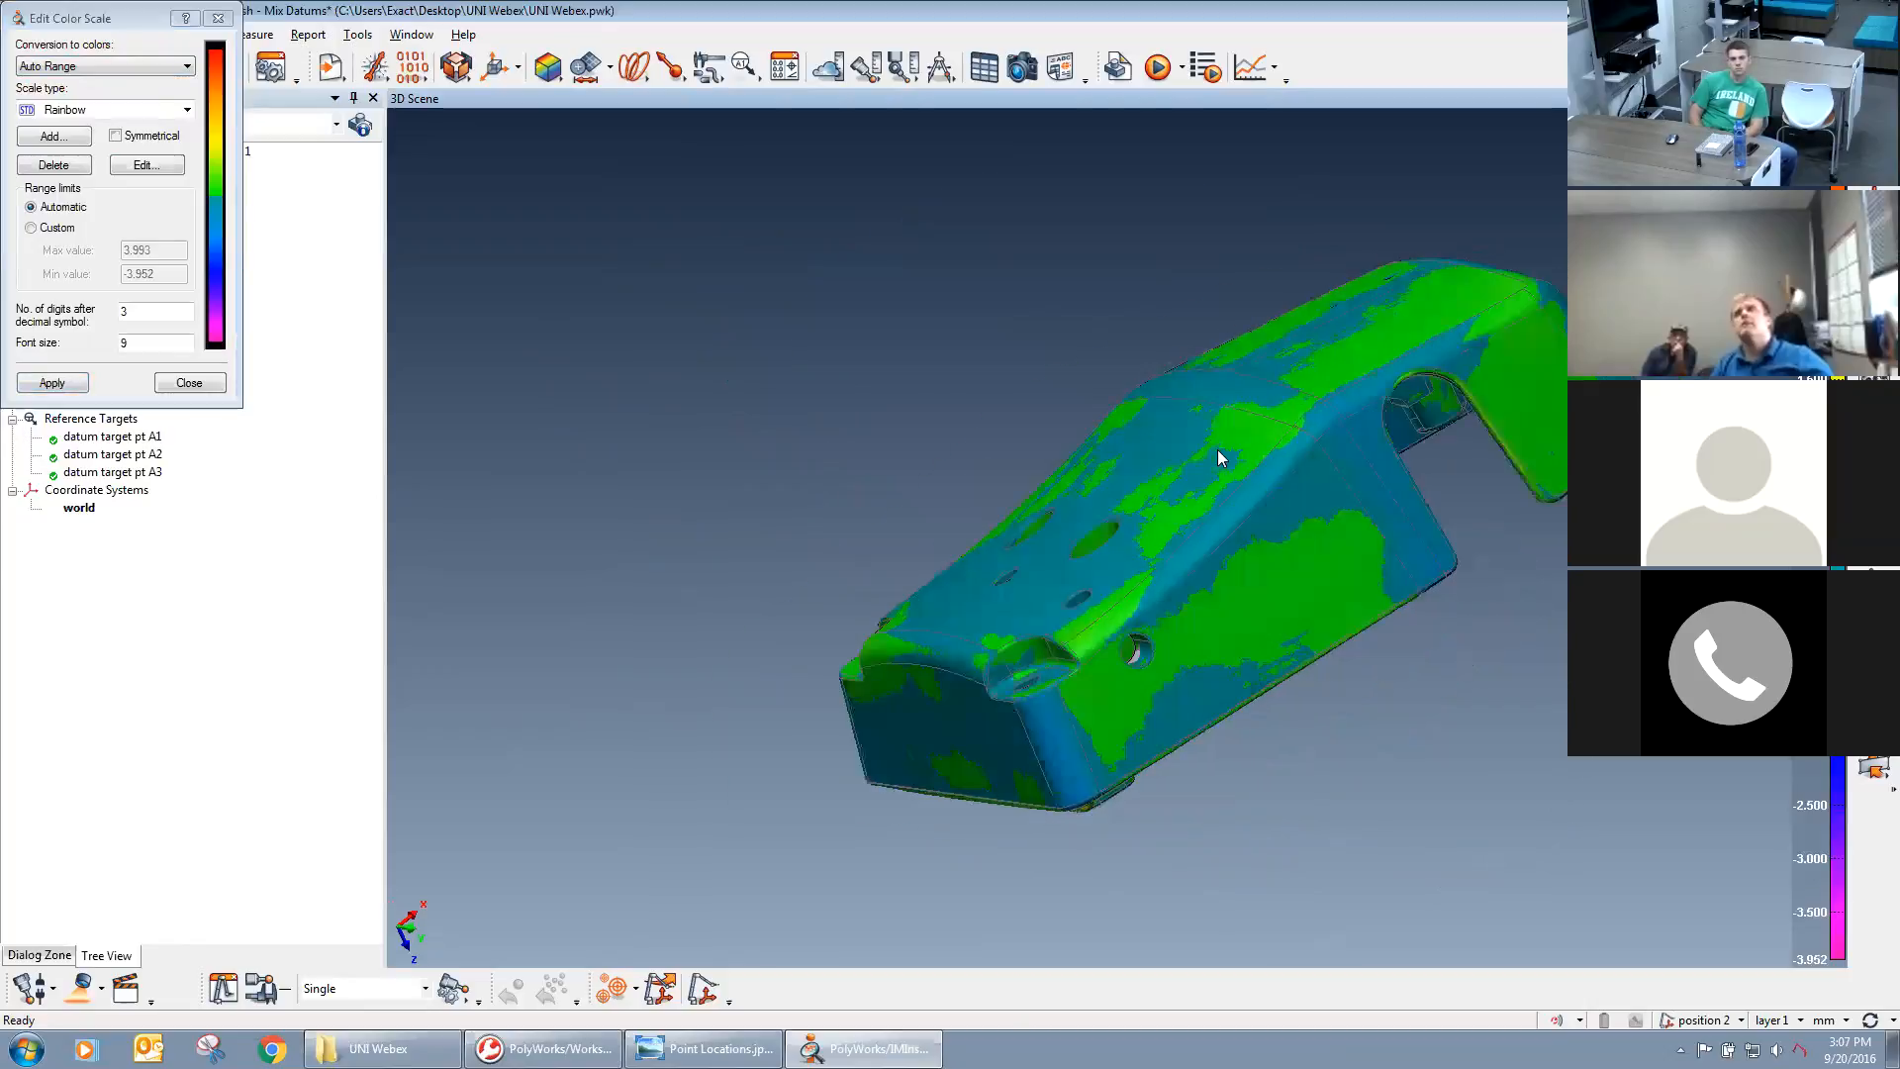
{"action": "middle_click_drag", "start_coordinate": [1218, 451], "coordinate": [1089, 464]}
{"action": "left_click_drag", "start_coordinate": [1256, 690], "coordinate": [1002, 307]}
{"action": "left_click_drag", "start_coordinate": [106, 13], "coordinate": [1434, 298]}
{"action": "left_click", "coordinate": [1543, 304]}
Annotate the deviations at five points: two on the upper surface, one beside the side notch, one on the front corner and one on the front face.
{"action": "middle_click_drag", "start_coordinate": [1151, 476], "coordinate": [1313, 466]}
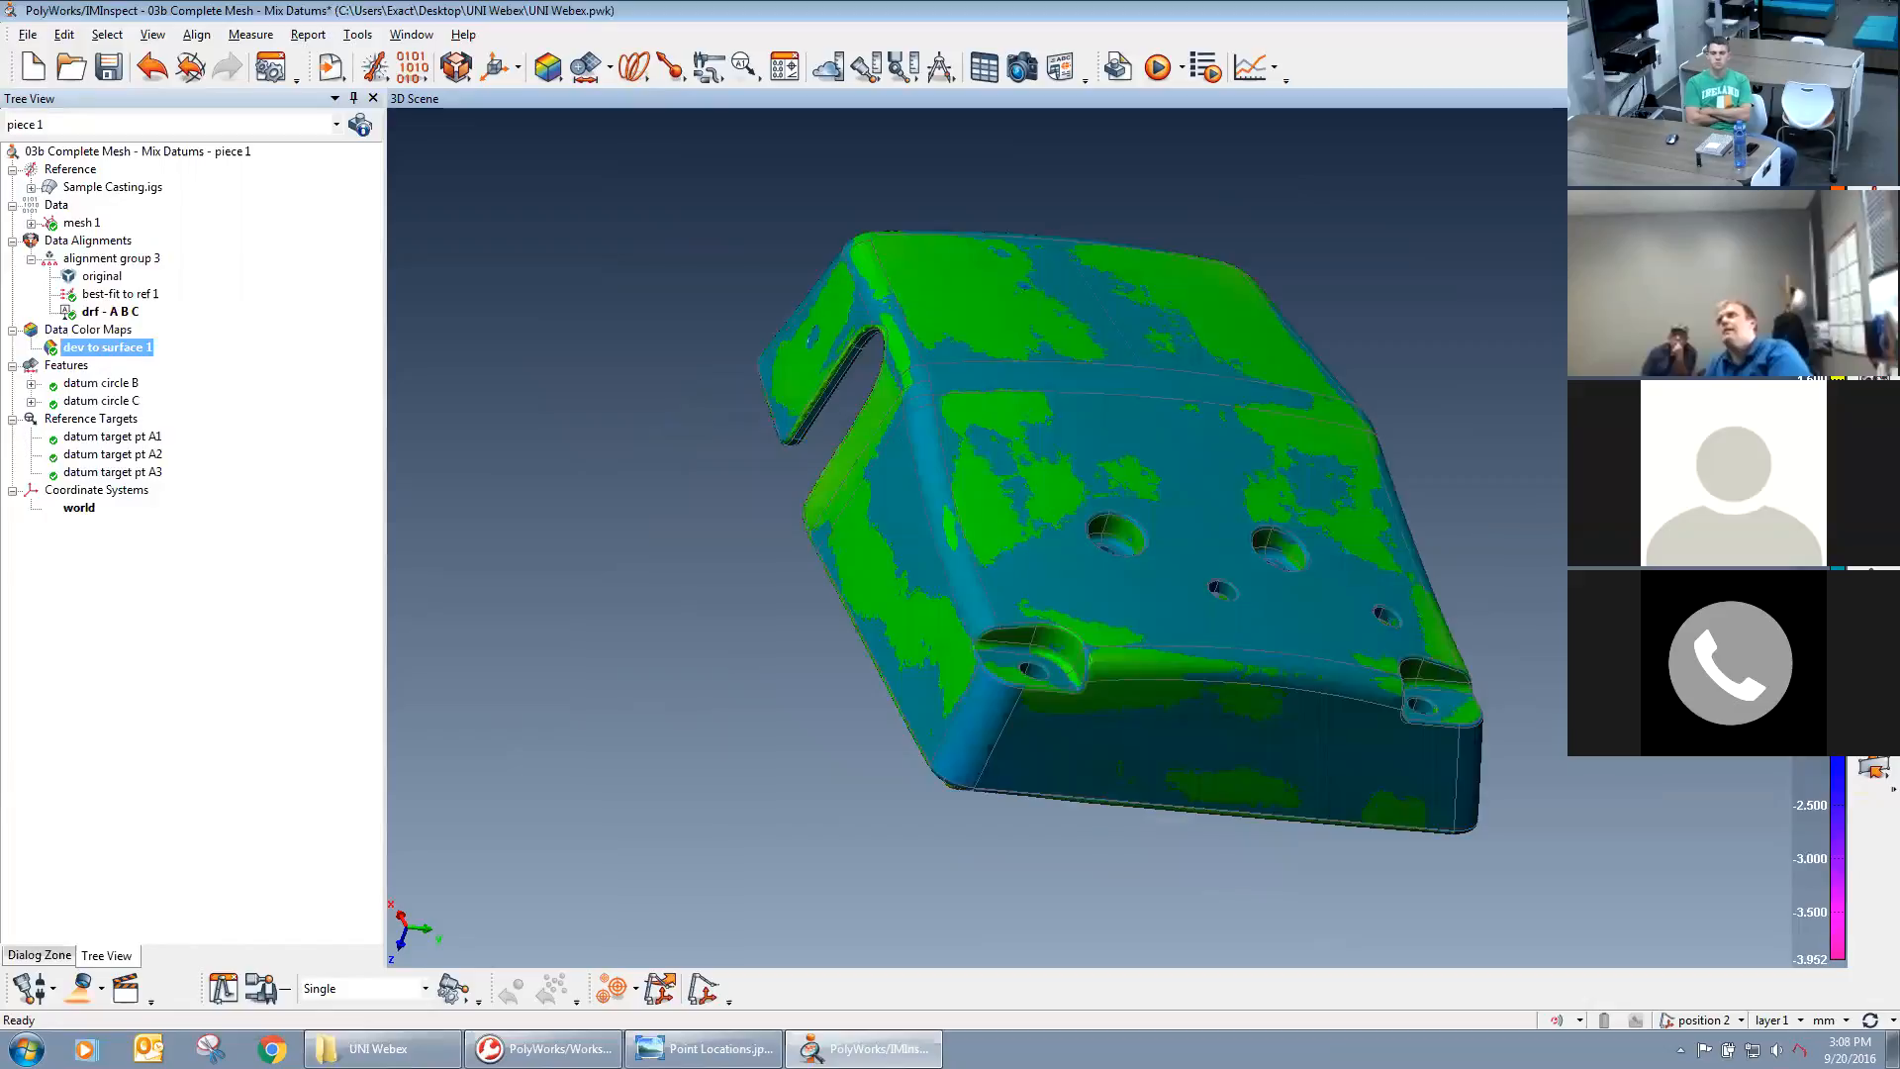
{"action": "key", "text": "ctrl+shift+a"}
{"action": "left_click", "coordinate": [967, 307]}
{"action": "left_click", "coordinate": [1221, 314]}
{"action": "left_click", "coordinate": [818, 493]}
{"action": "left_click", "coordinate": [962, 755]}
{"action": "left_click", "coordinate": [1182, 745]}
{"action": "key", "text": "Escape"}
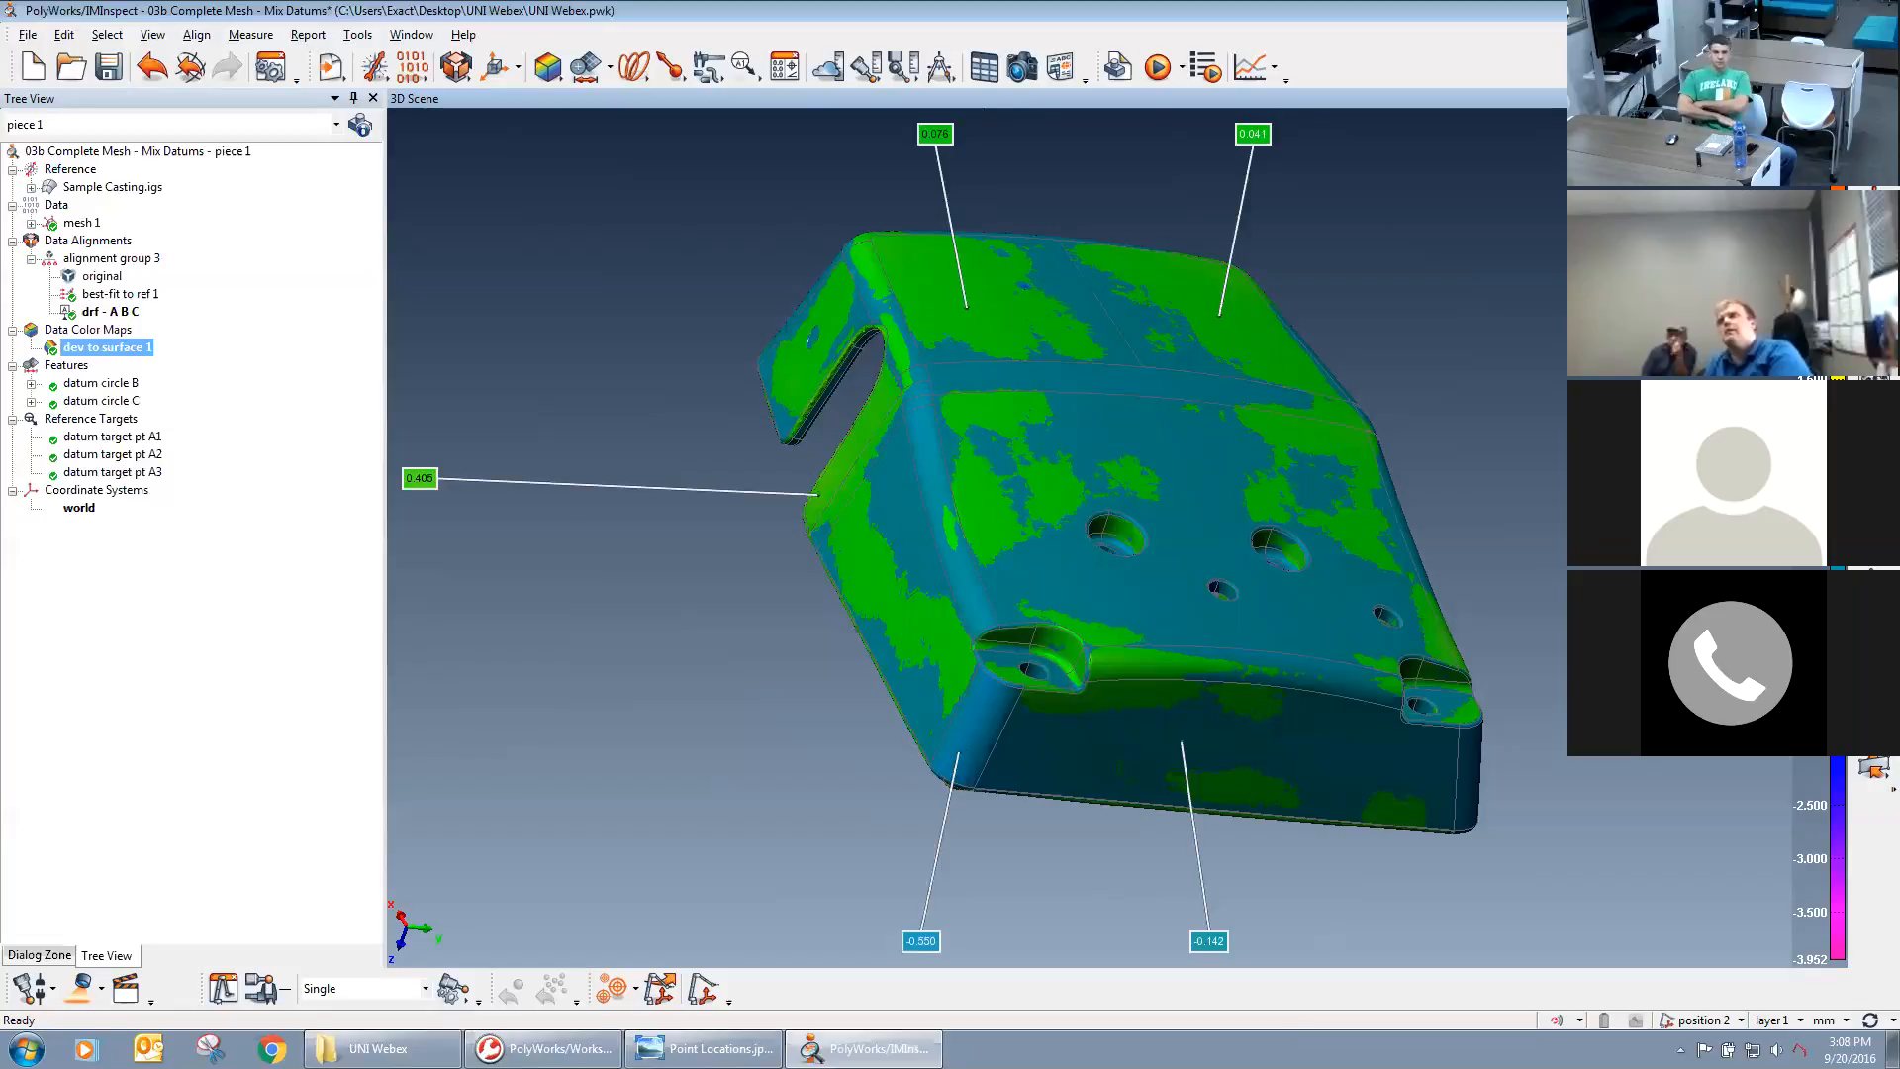
Reopen the color scale settings and choose a Rainbow scale type for the deviation map.
{"action": "left_click", "coordinate": [1797, 485]}
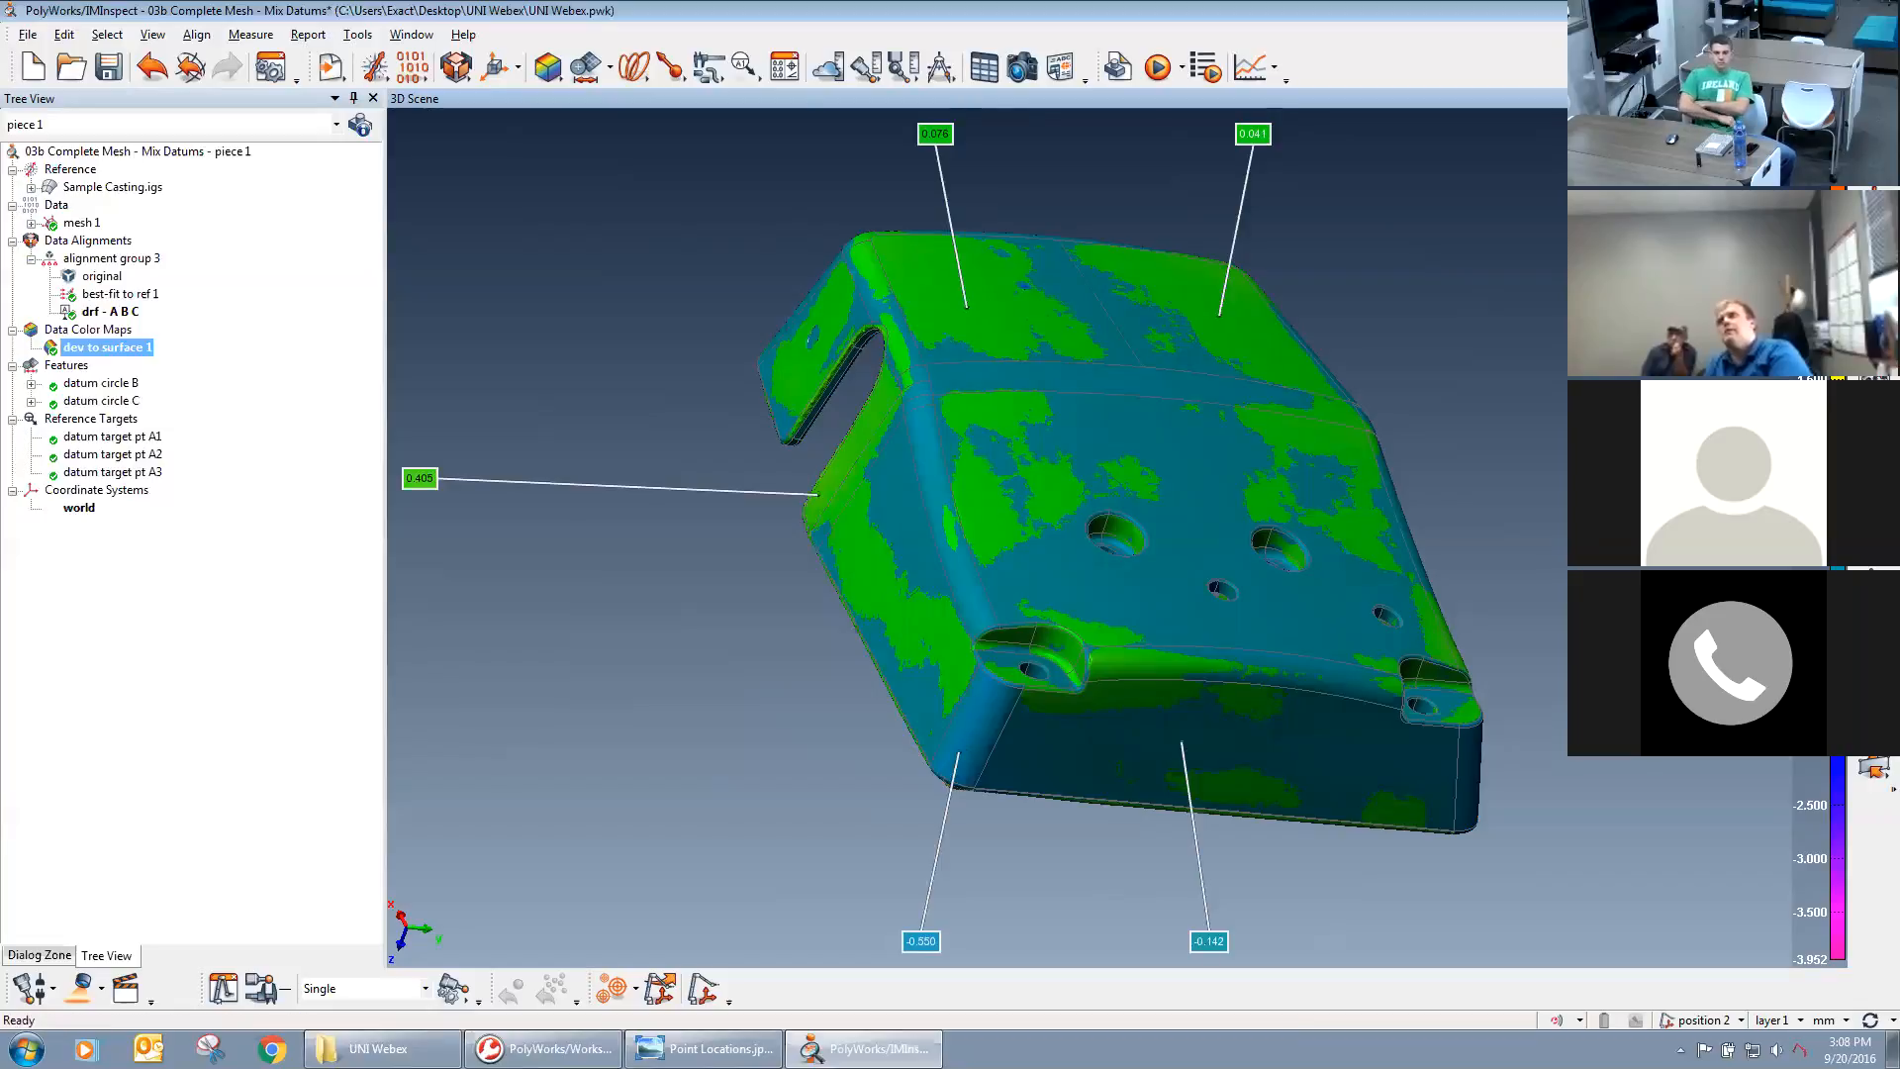
{"action": "left_click_drag", "start_coordinate": [1425, 304], "coordinate": [1591, 187]}
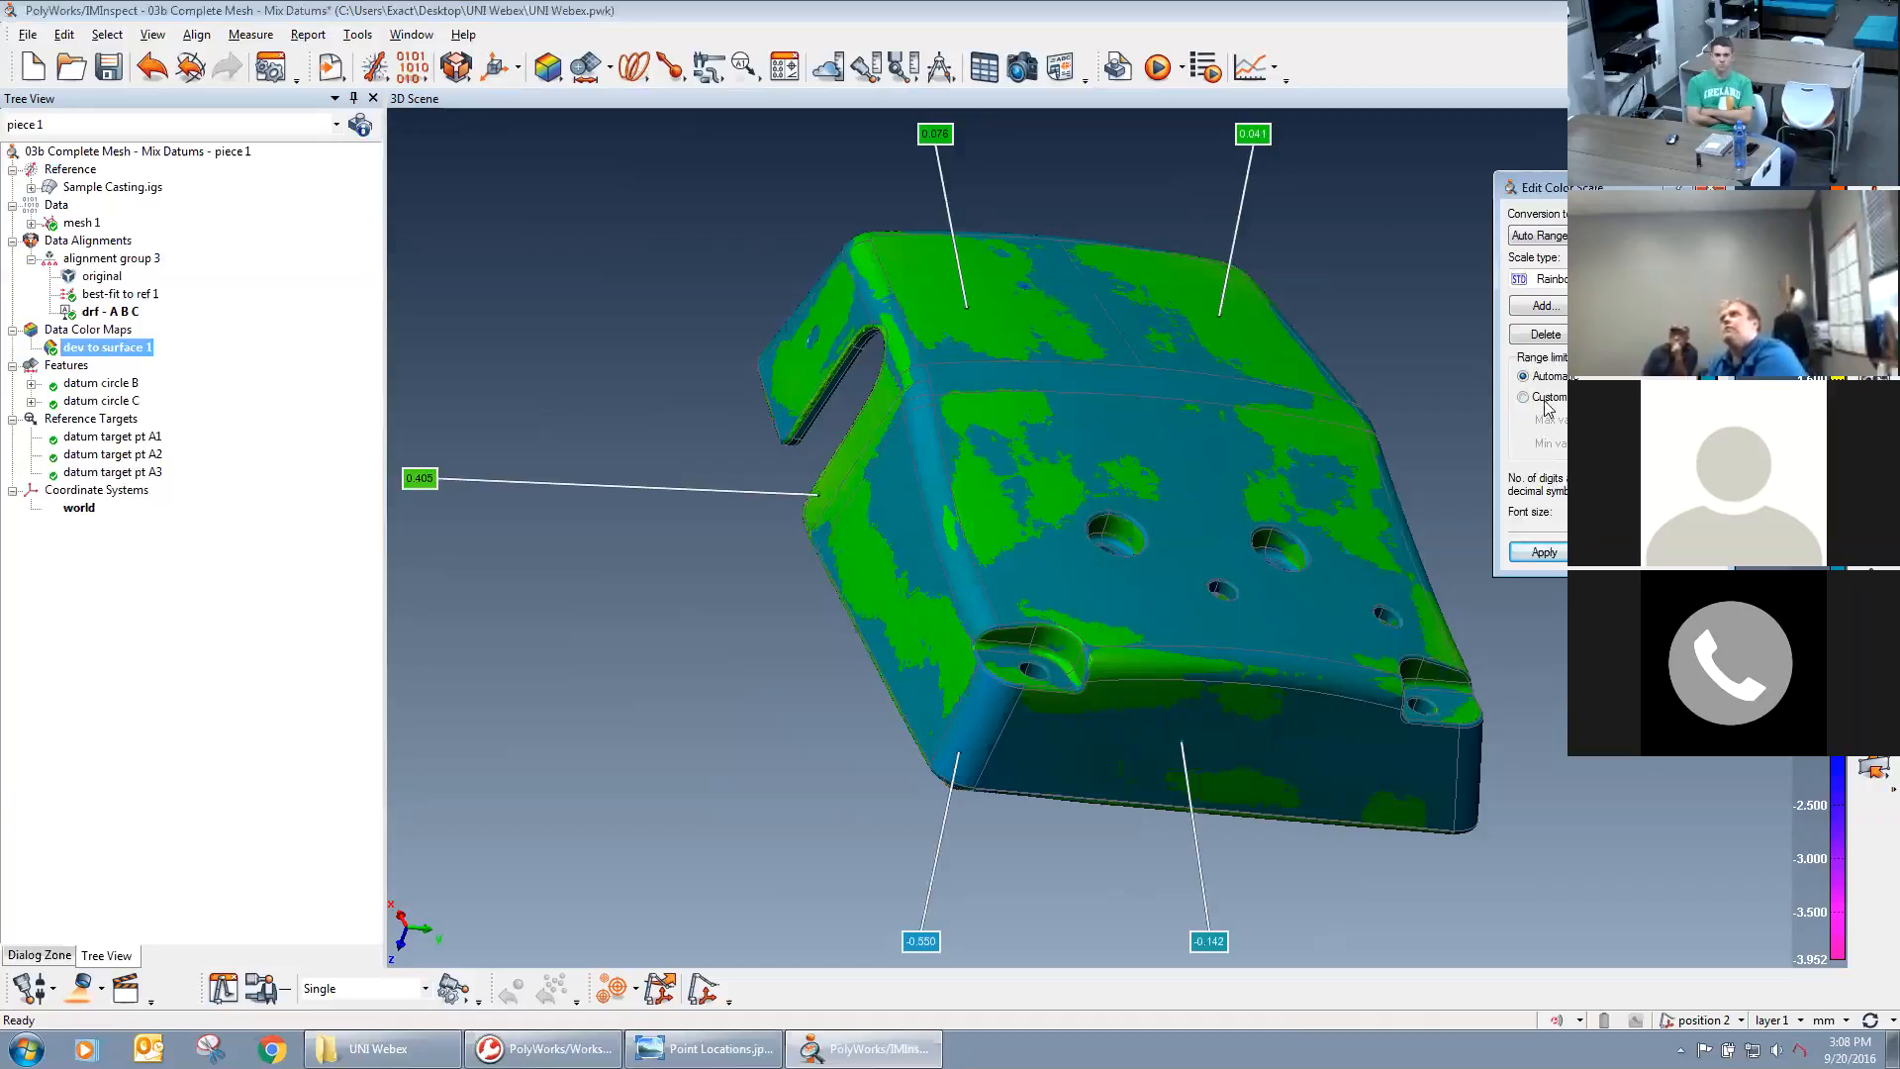
{"action": "left_click", "coordinate": [1544, 279]}
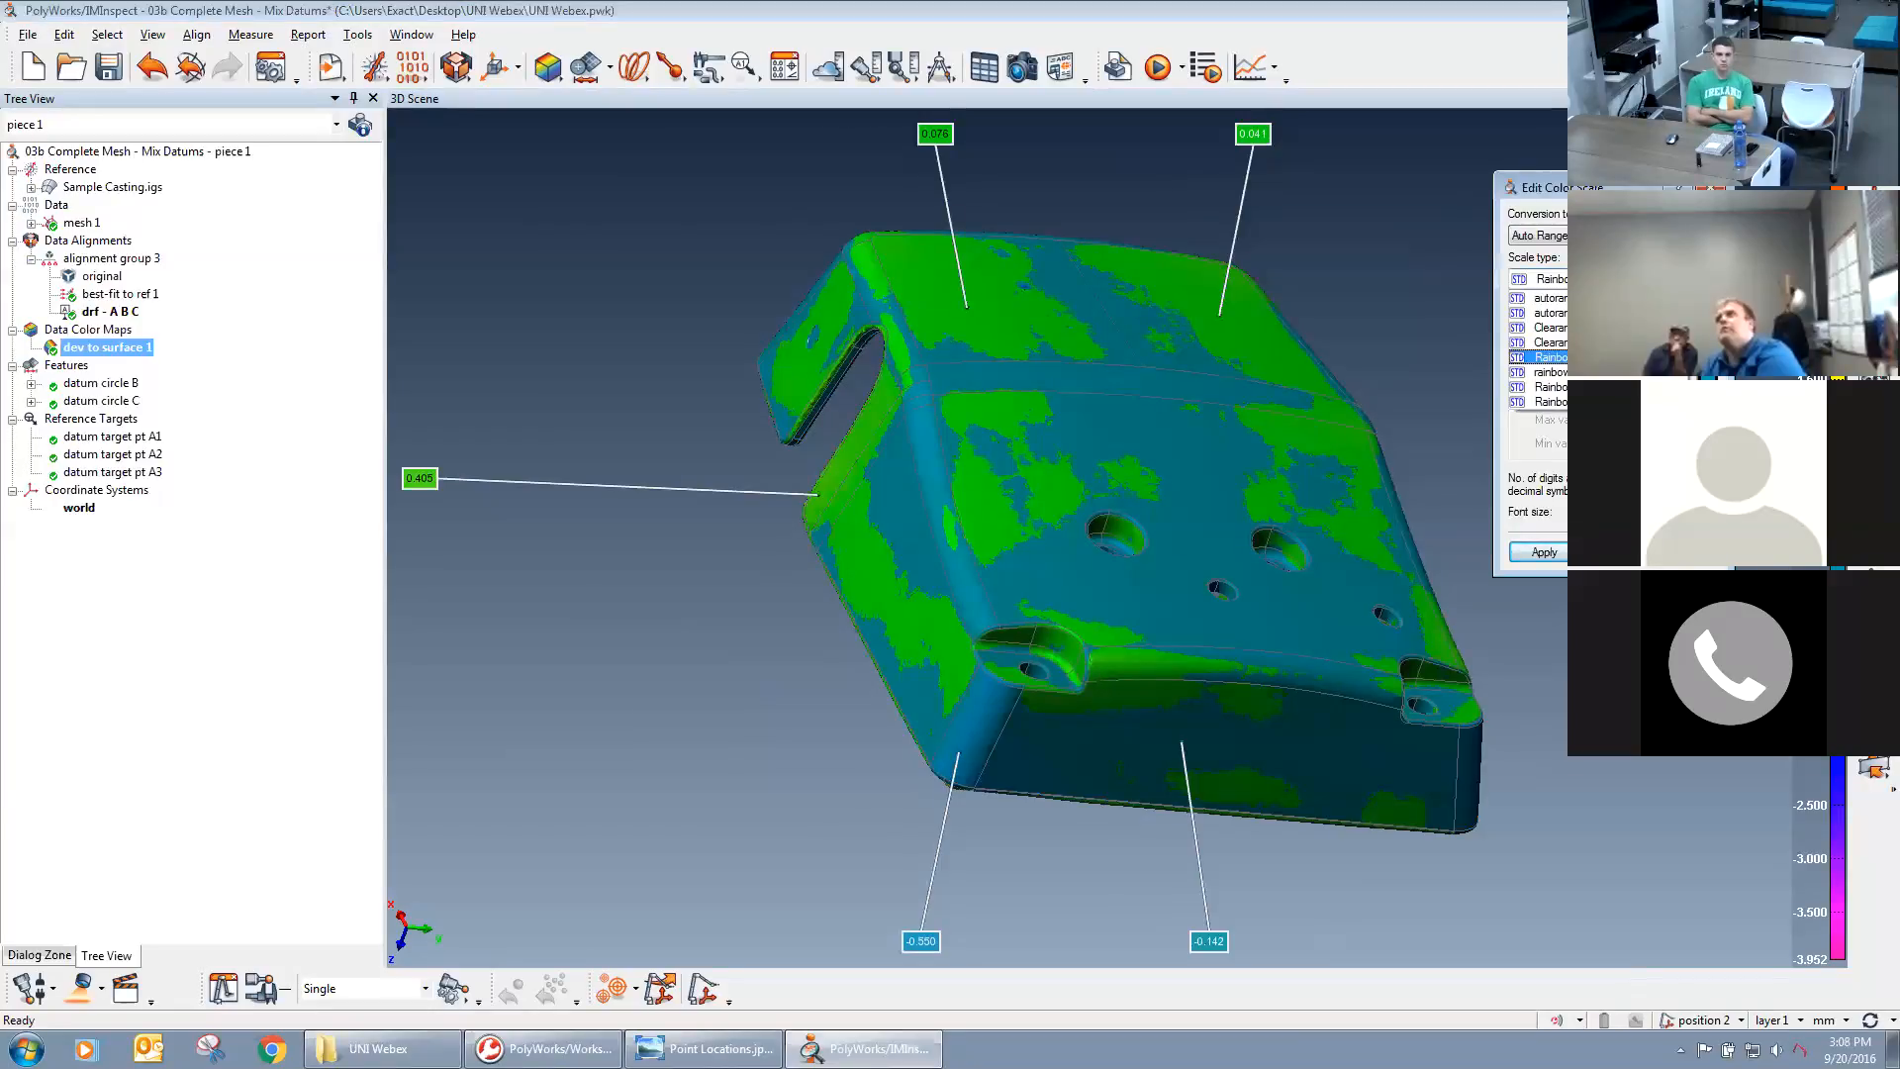
{"action": "left_click", "coordinate": [1588, 357]}
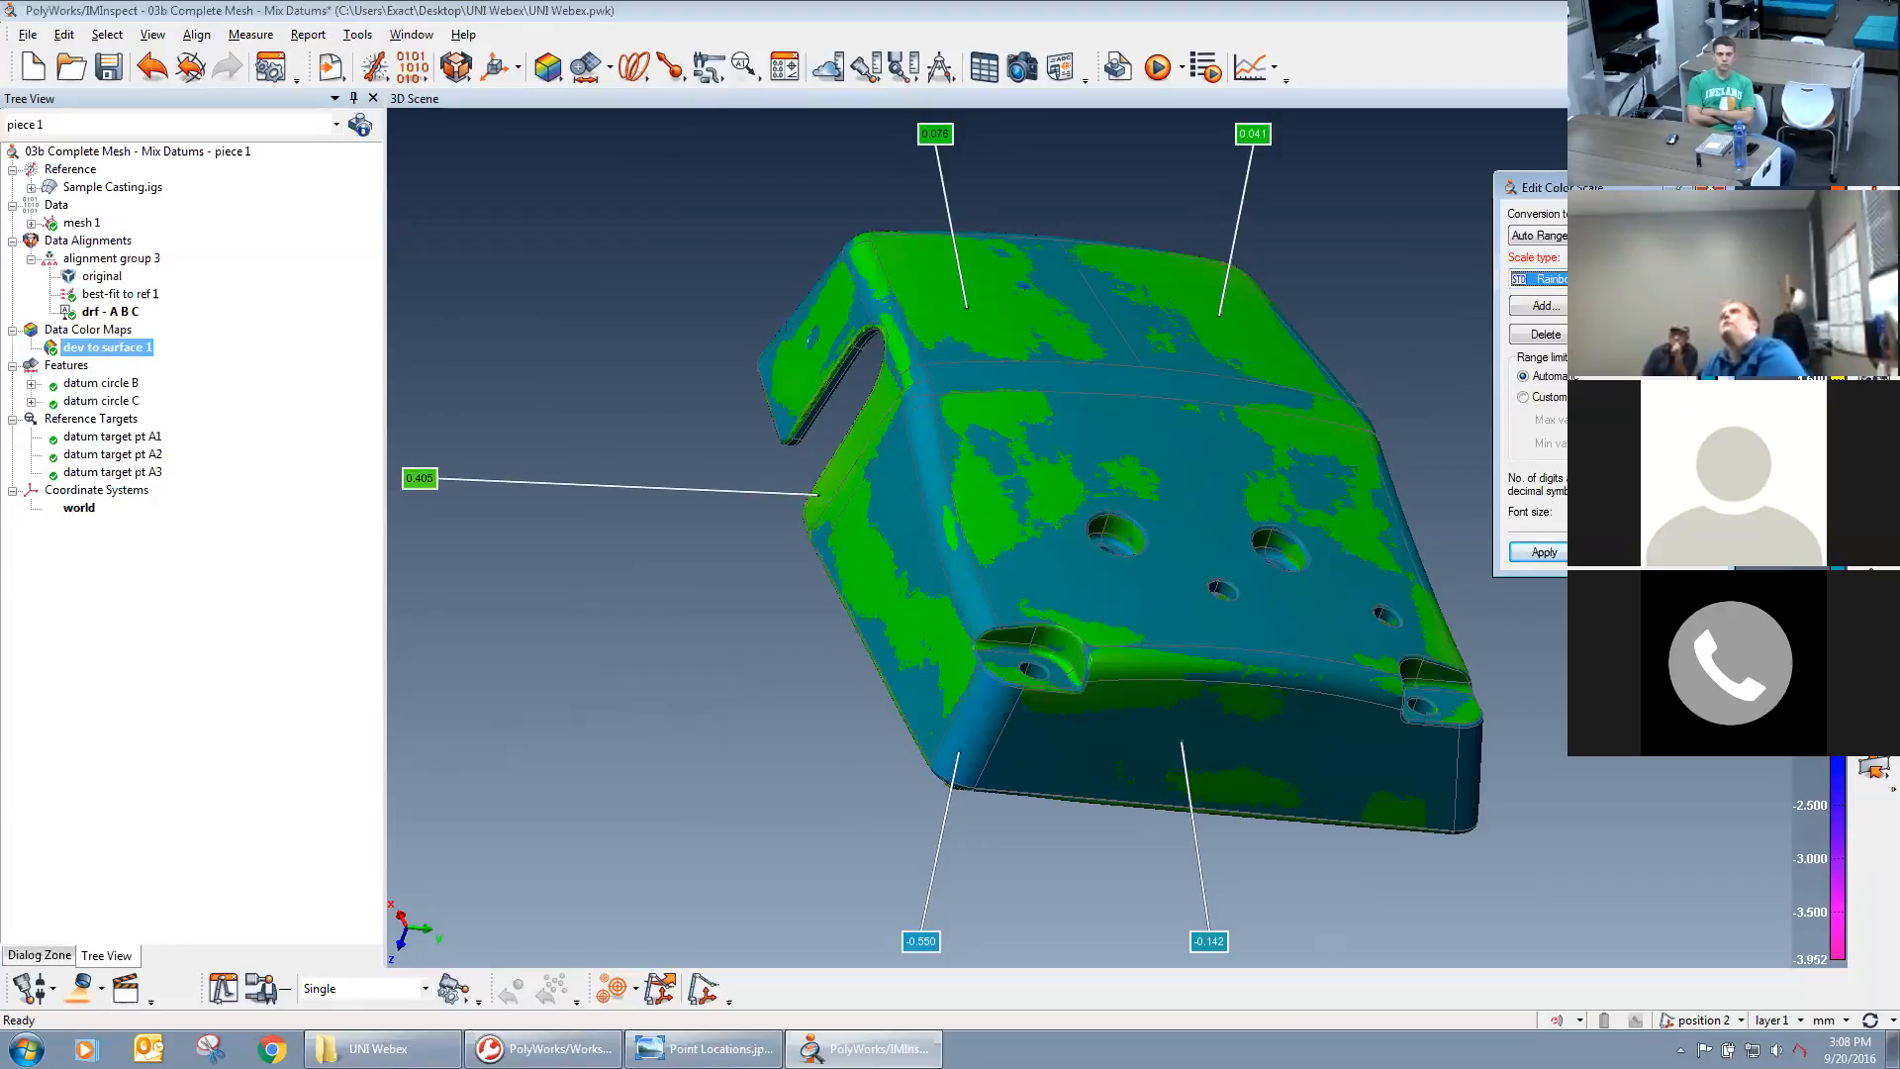
Inspect the Rainbow scale's color segments in the color scale editor and leave it without saving.
{"action": "left_click", "coordinate": [1628, 306]}
{"action": "left_click", "coordinate": [803, 292]}
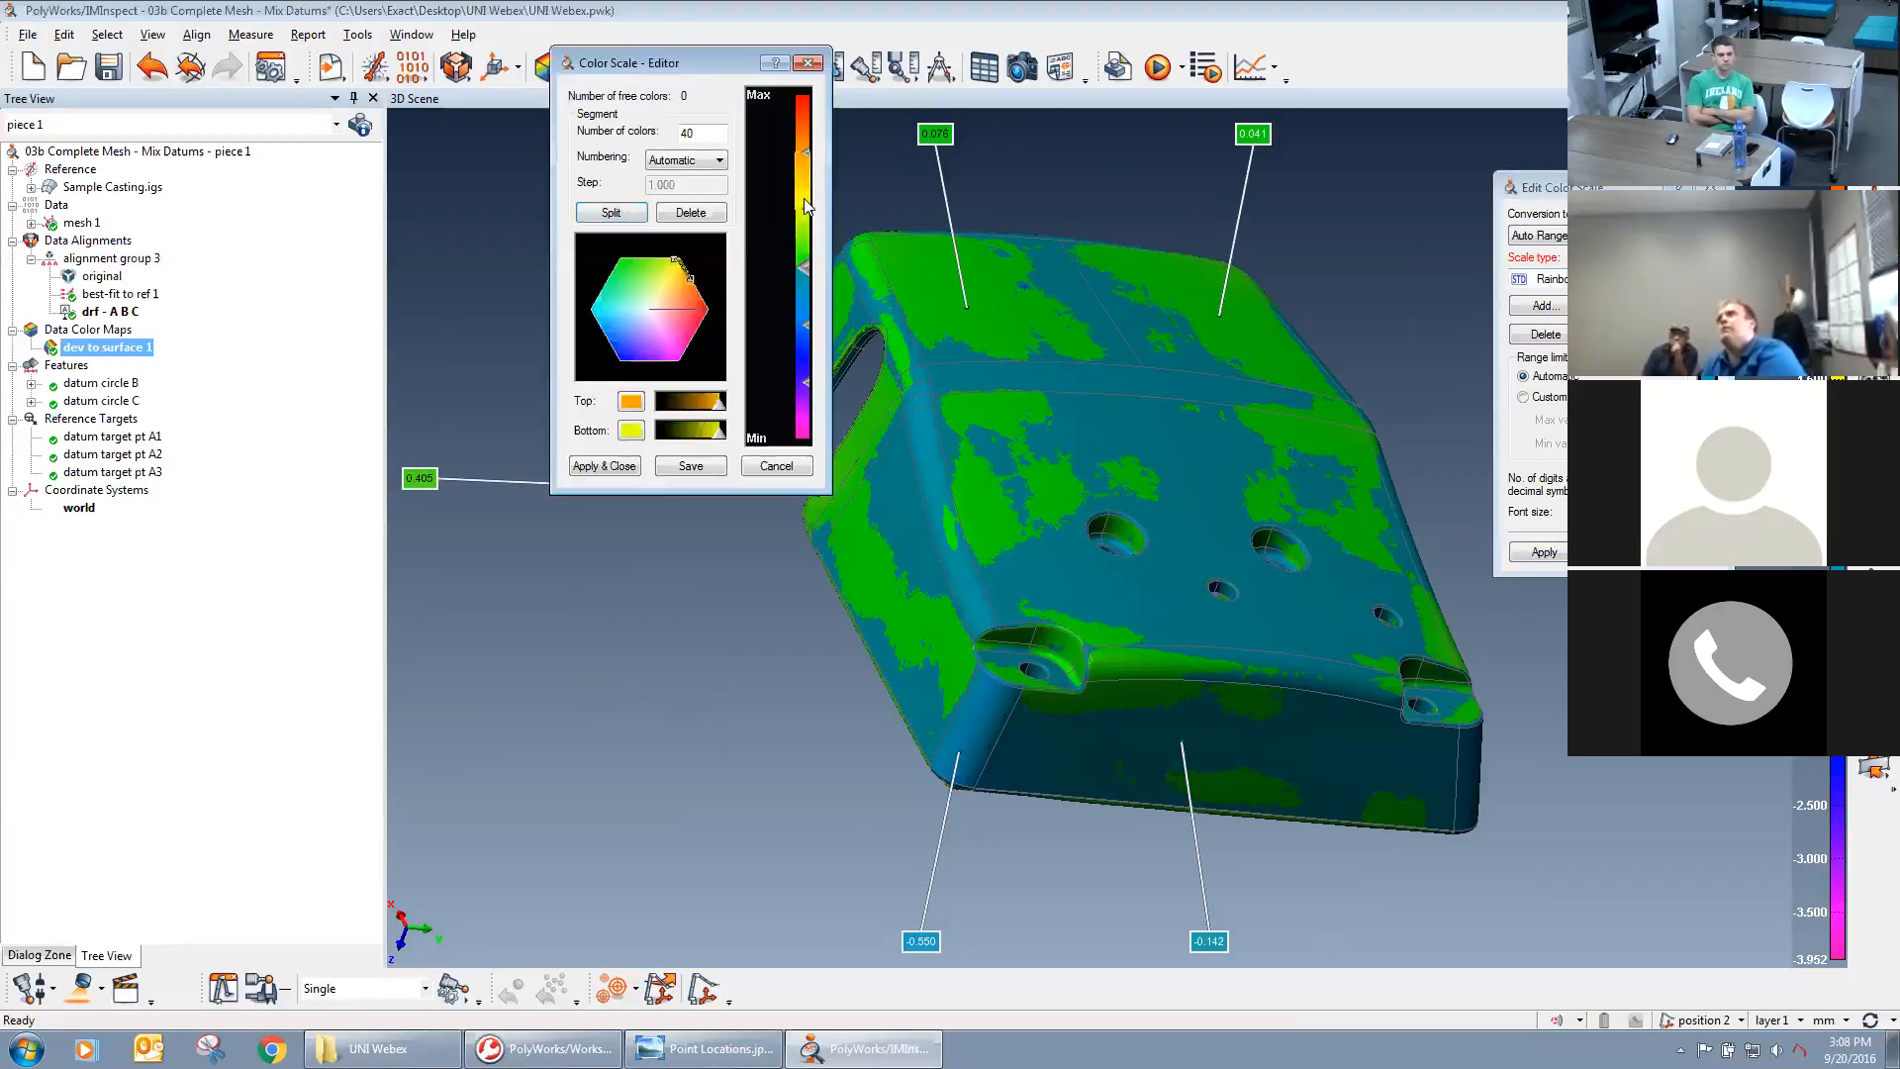
{"action": "left_click", "coordinate": [801, 348]}
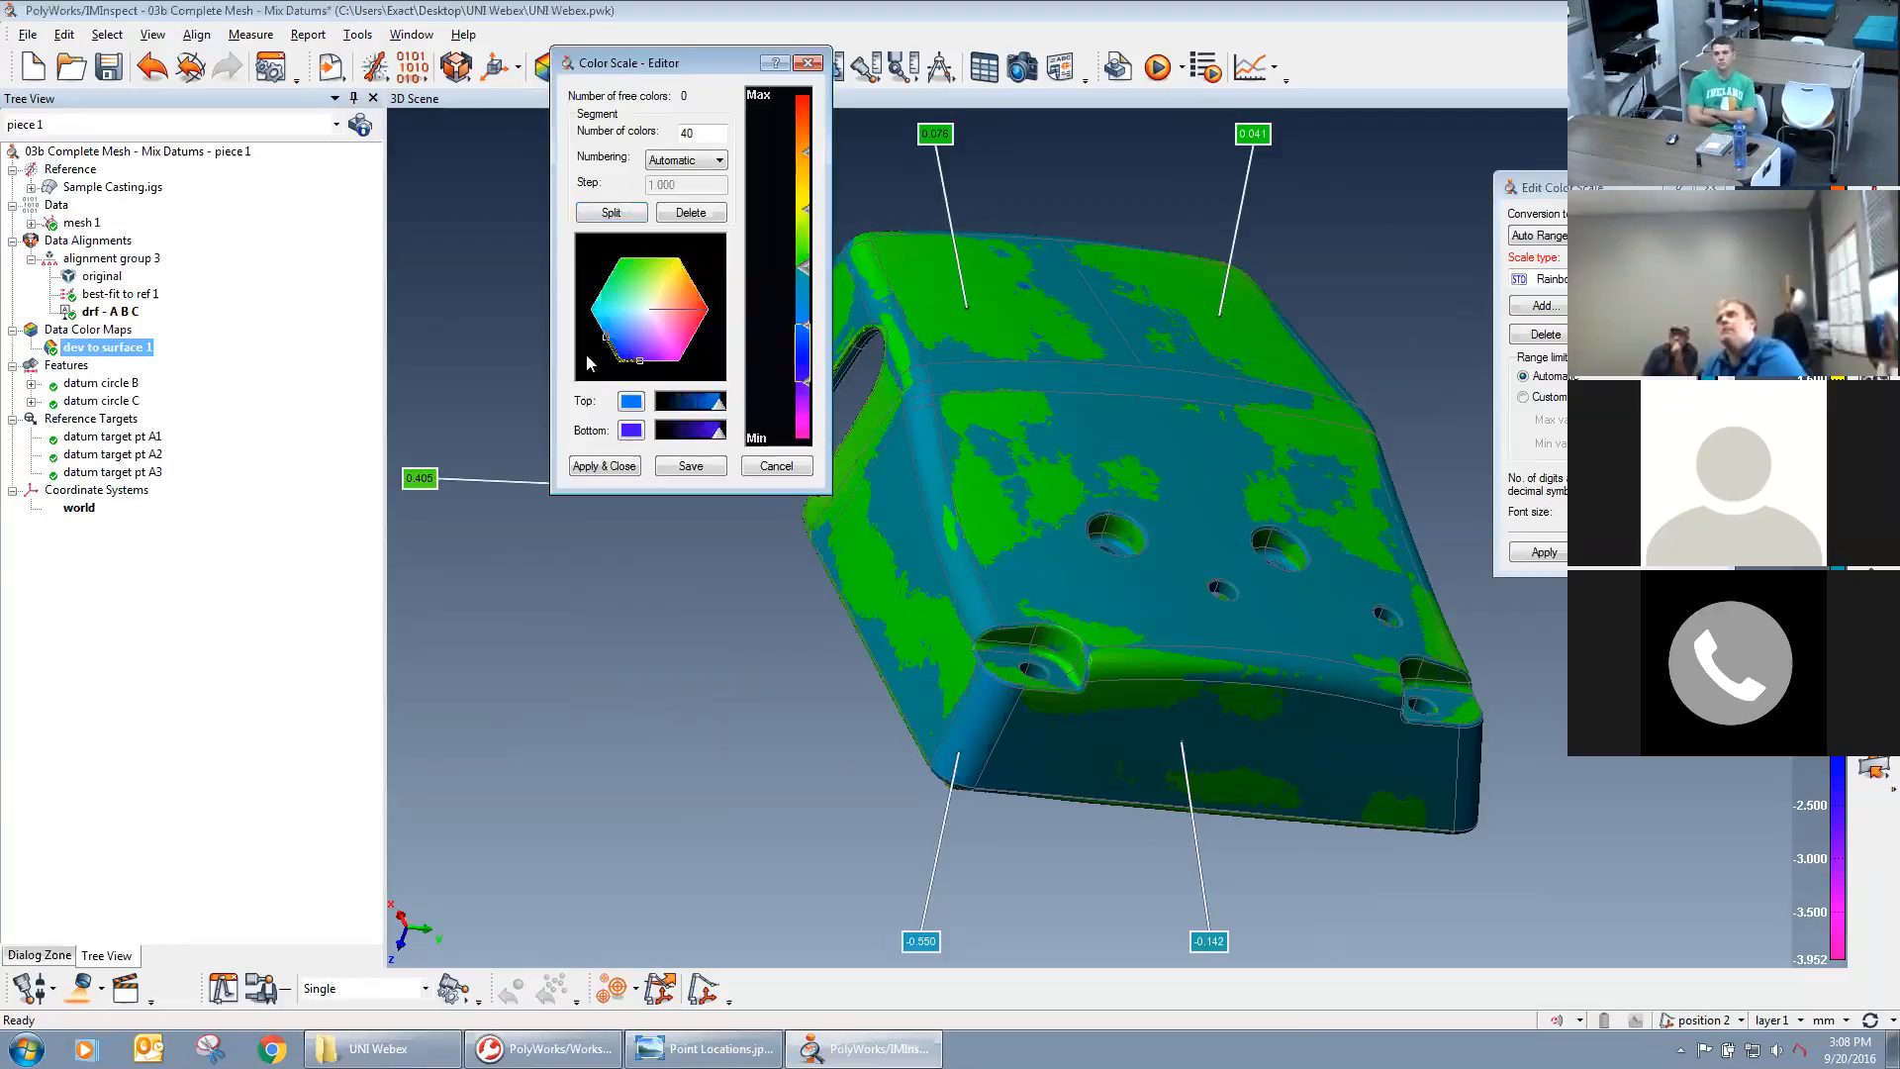
{"action": "left_click", "coordinate": [771, 466]}
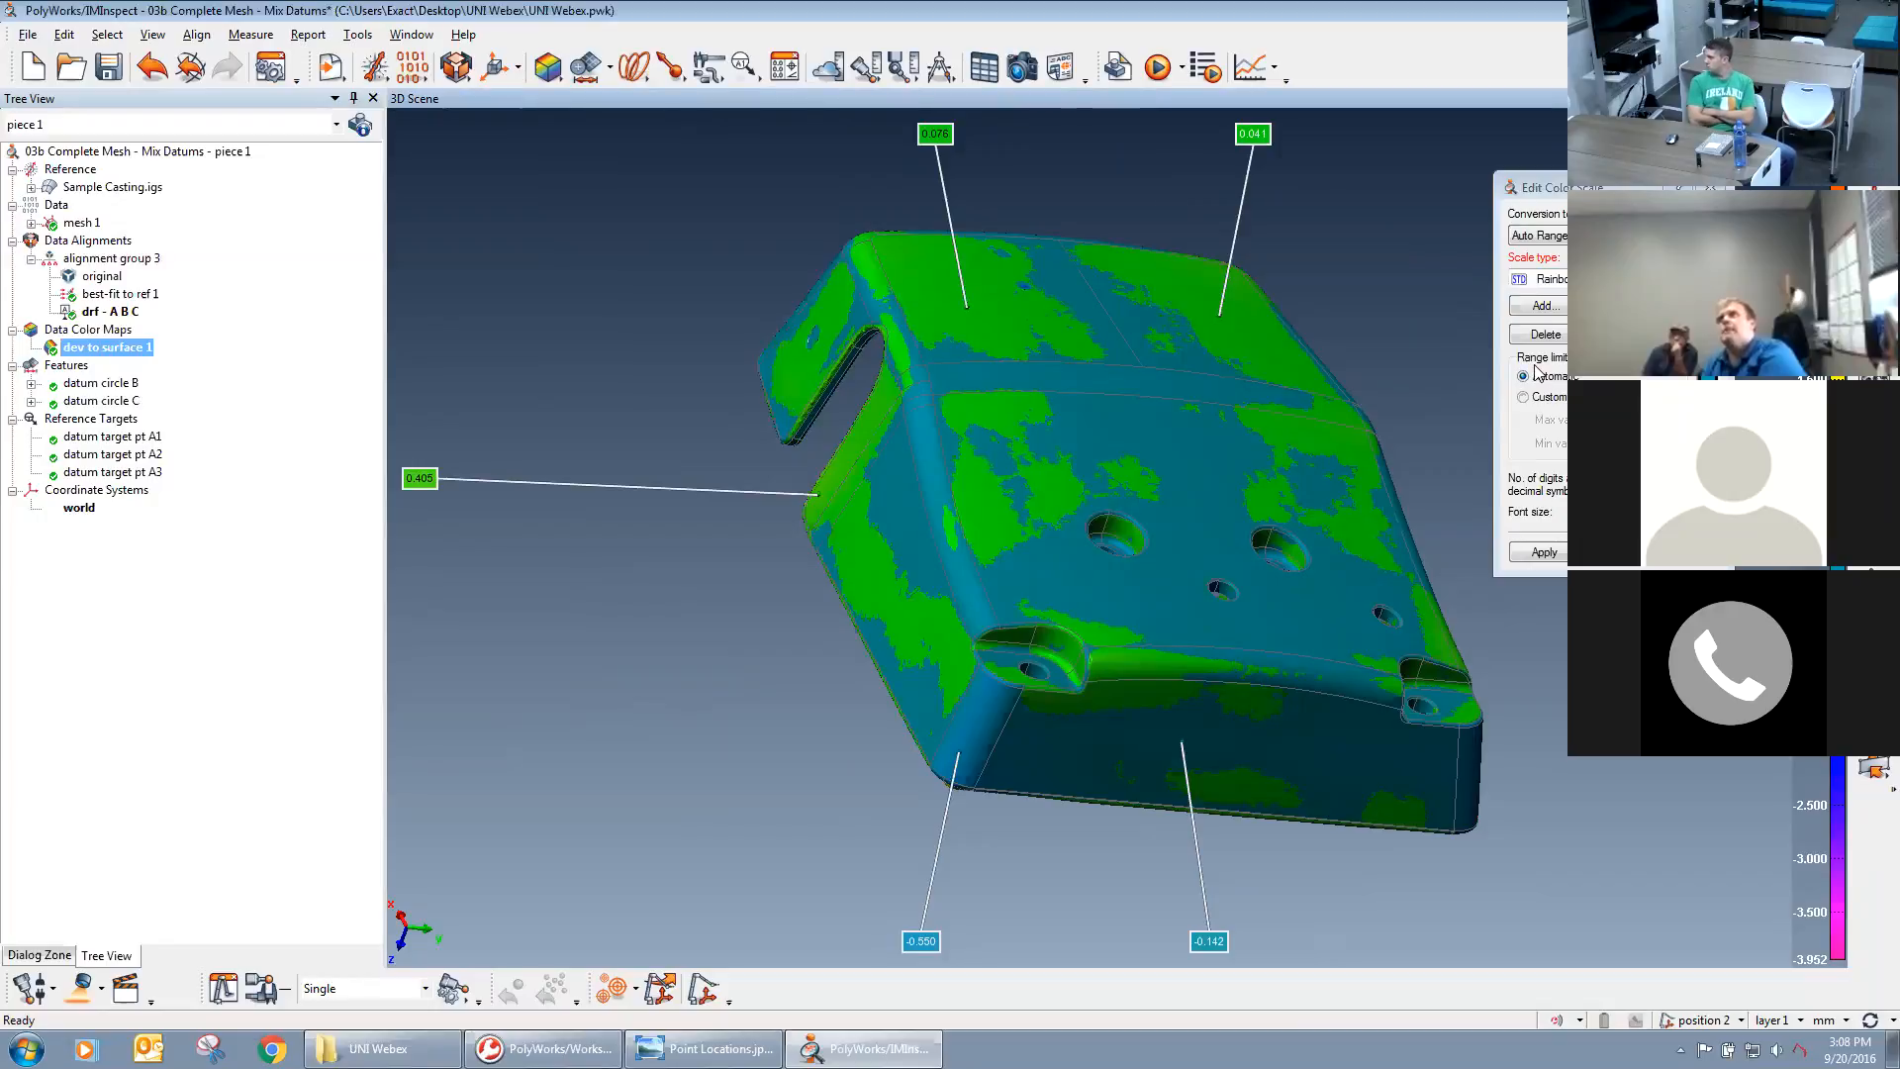
Switch the color scale to custom range limits, applying a minimum of -2.000 and subsequently -1.000.
{"action": "left_click", "coordinate": [1546, 397]}
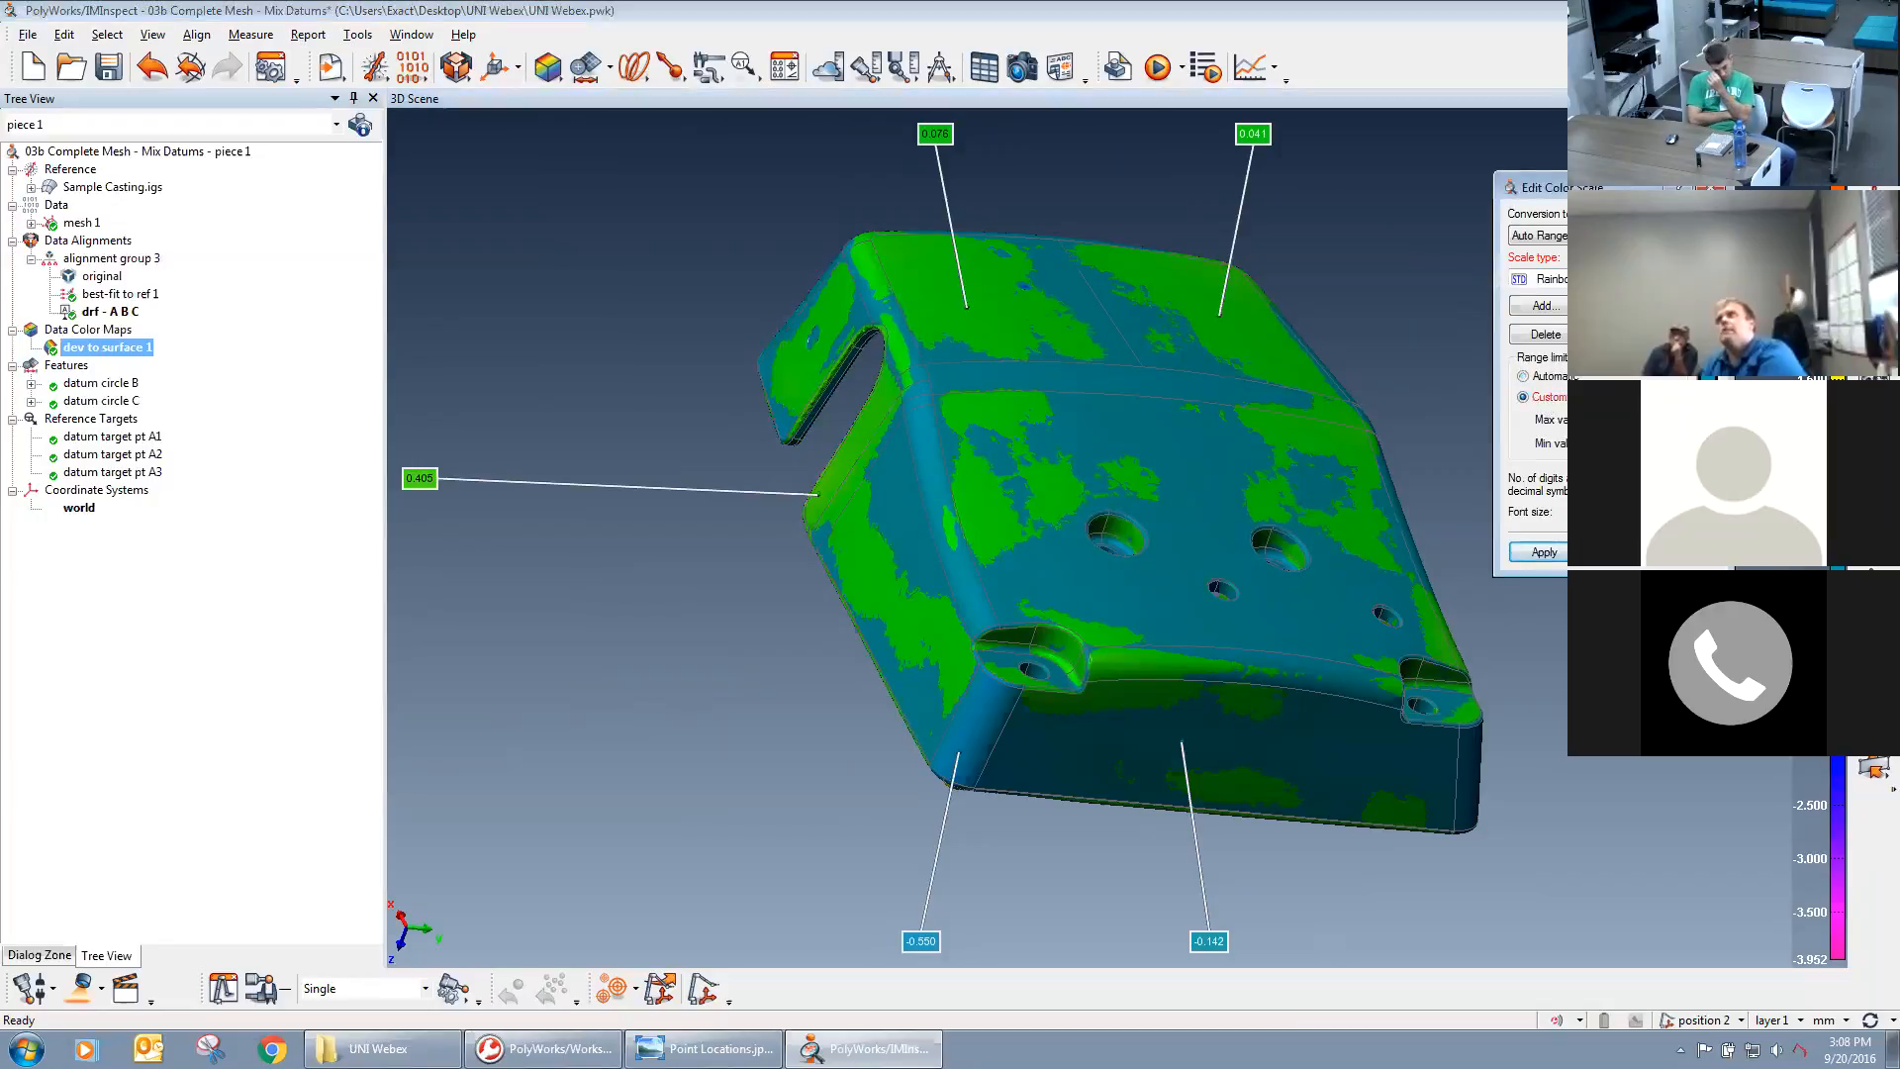
{"action": "type", "text": "1"}
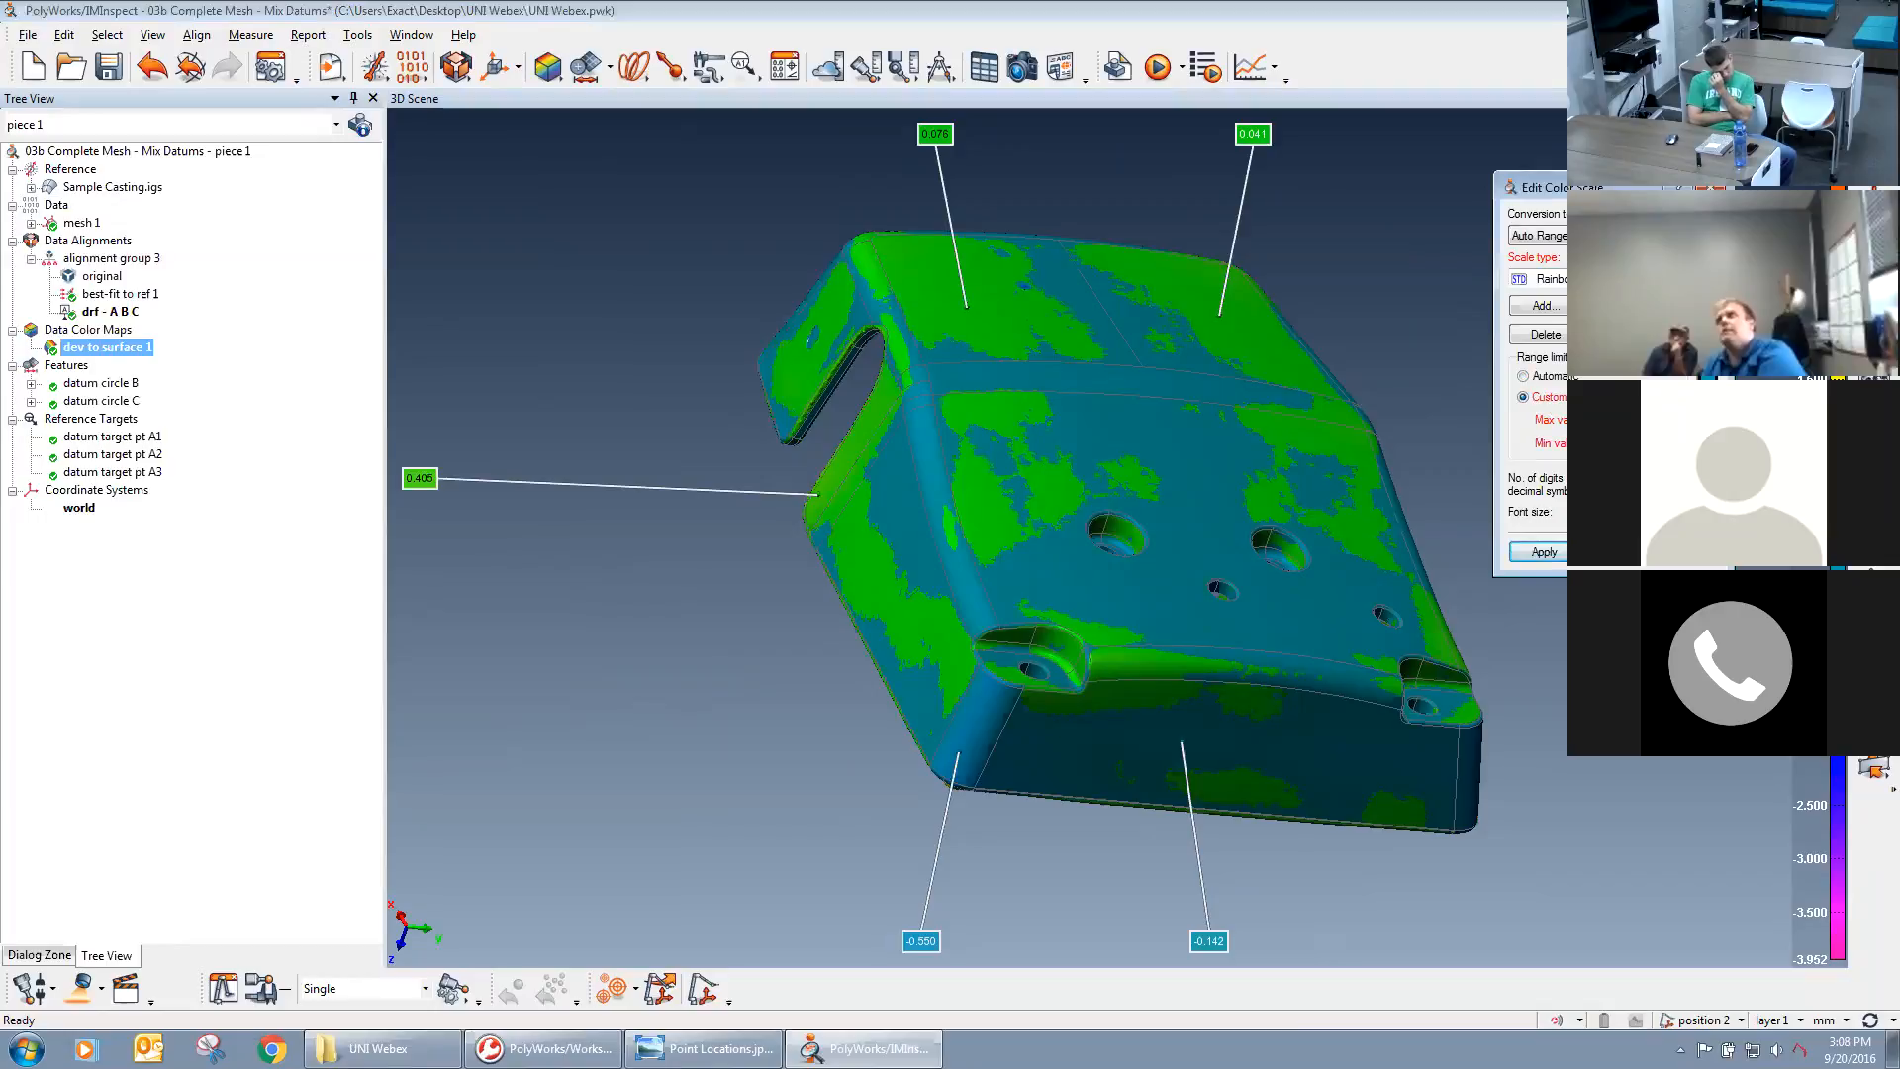
{"action": "left_click", "coordinate": [1543, 553]}
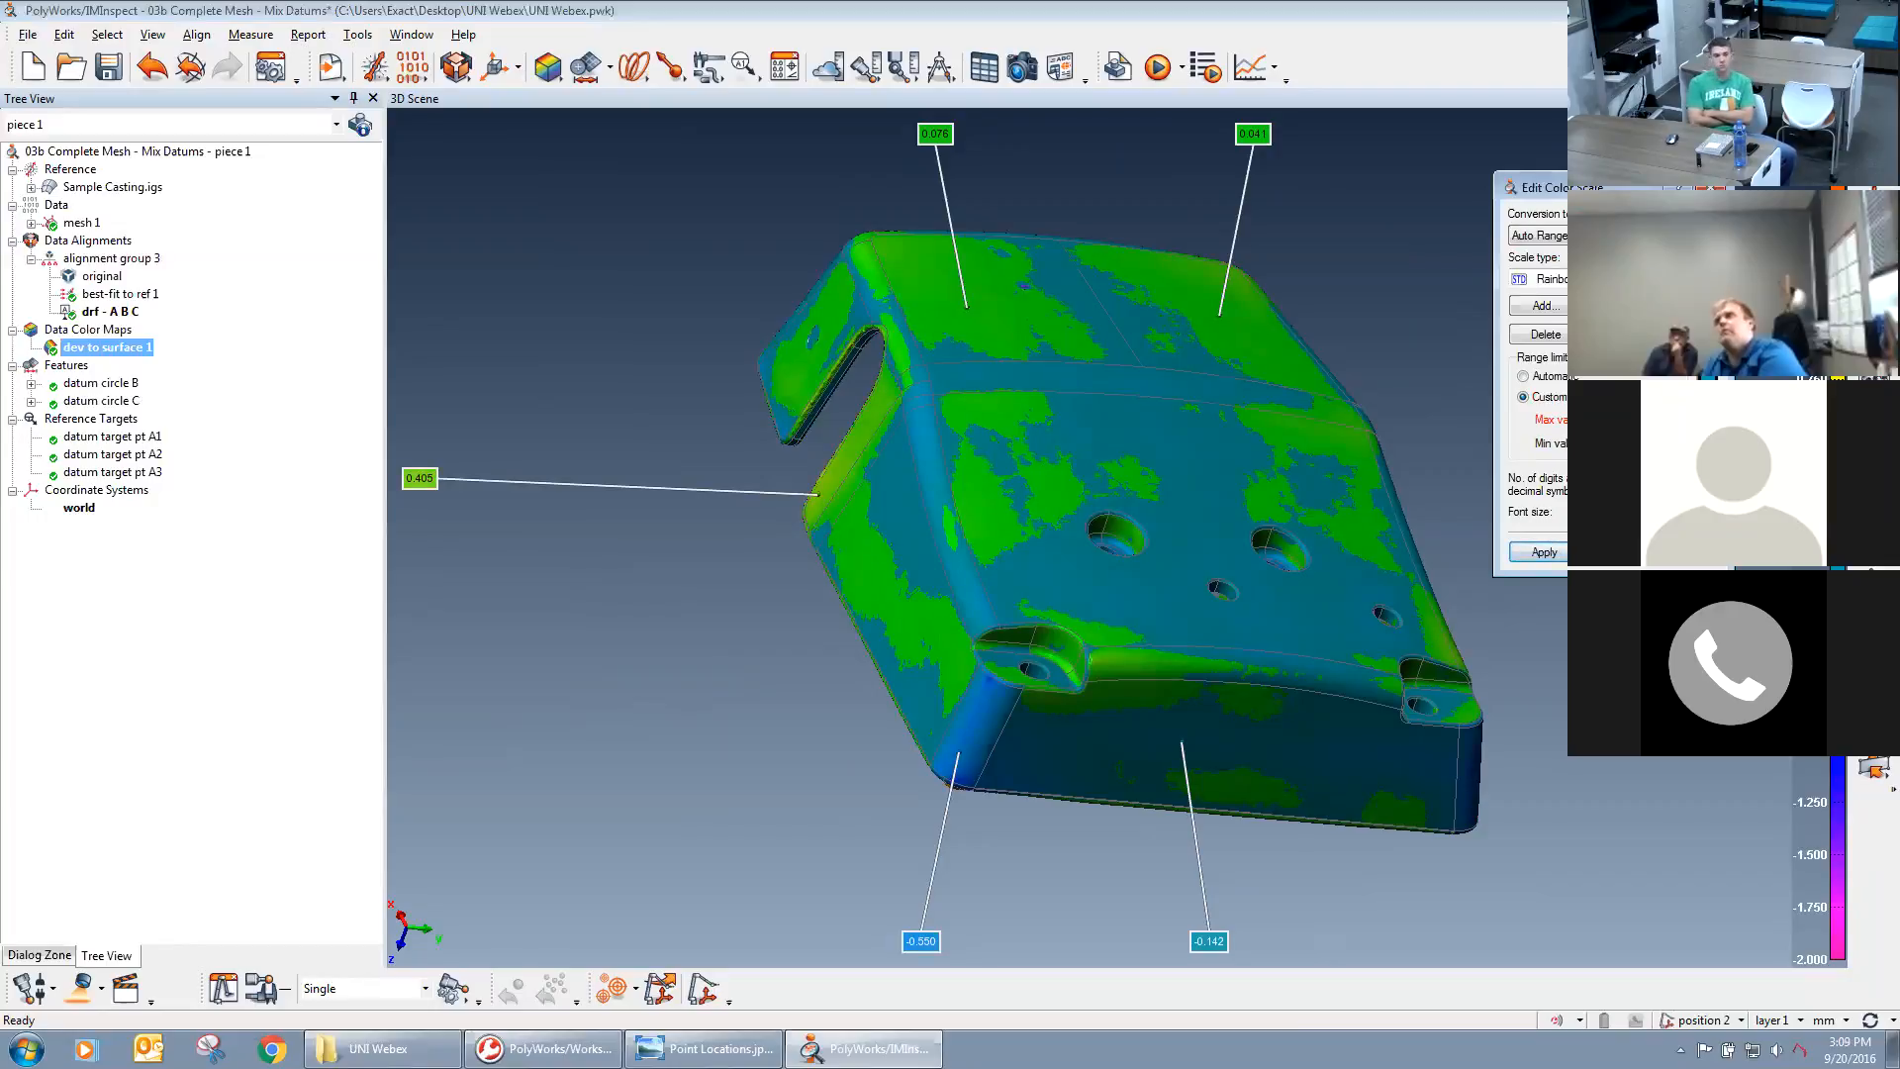
{"action": "left_click", "coordinate": [1562, 556]}
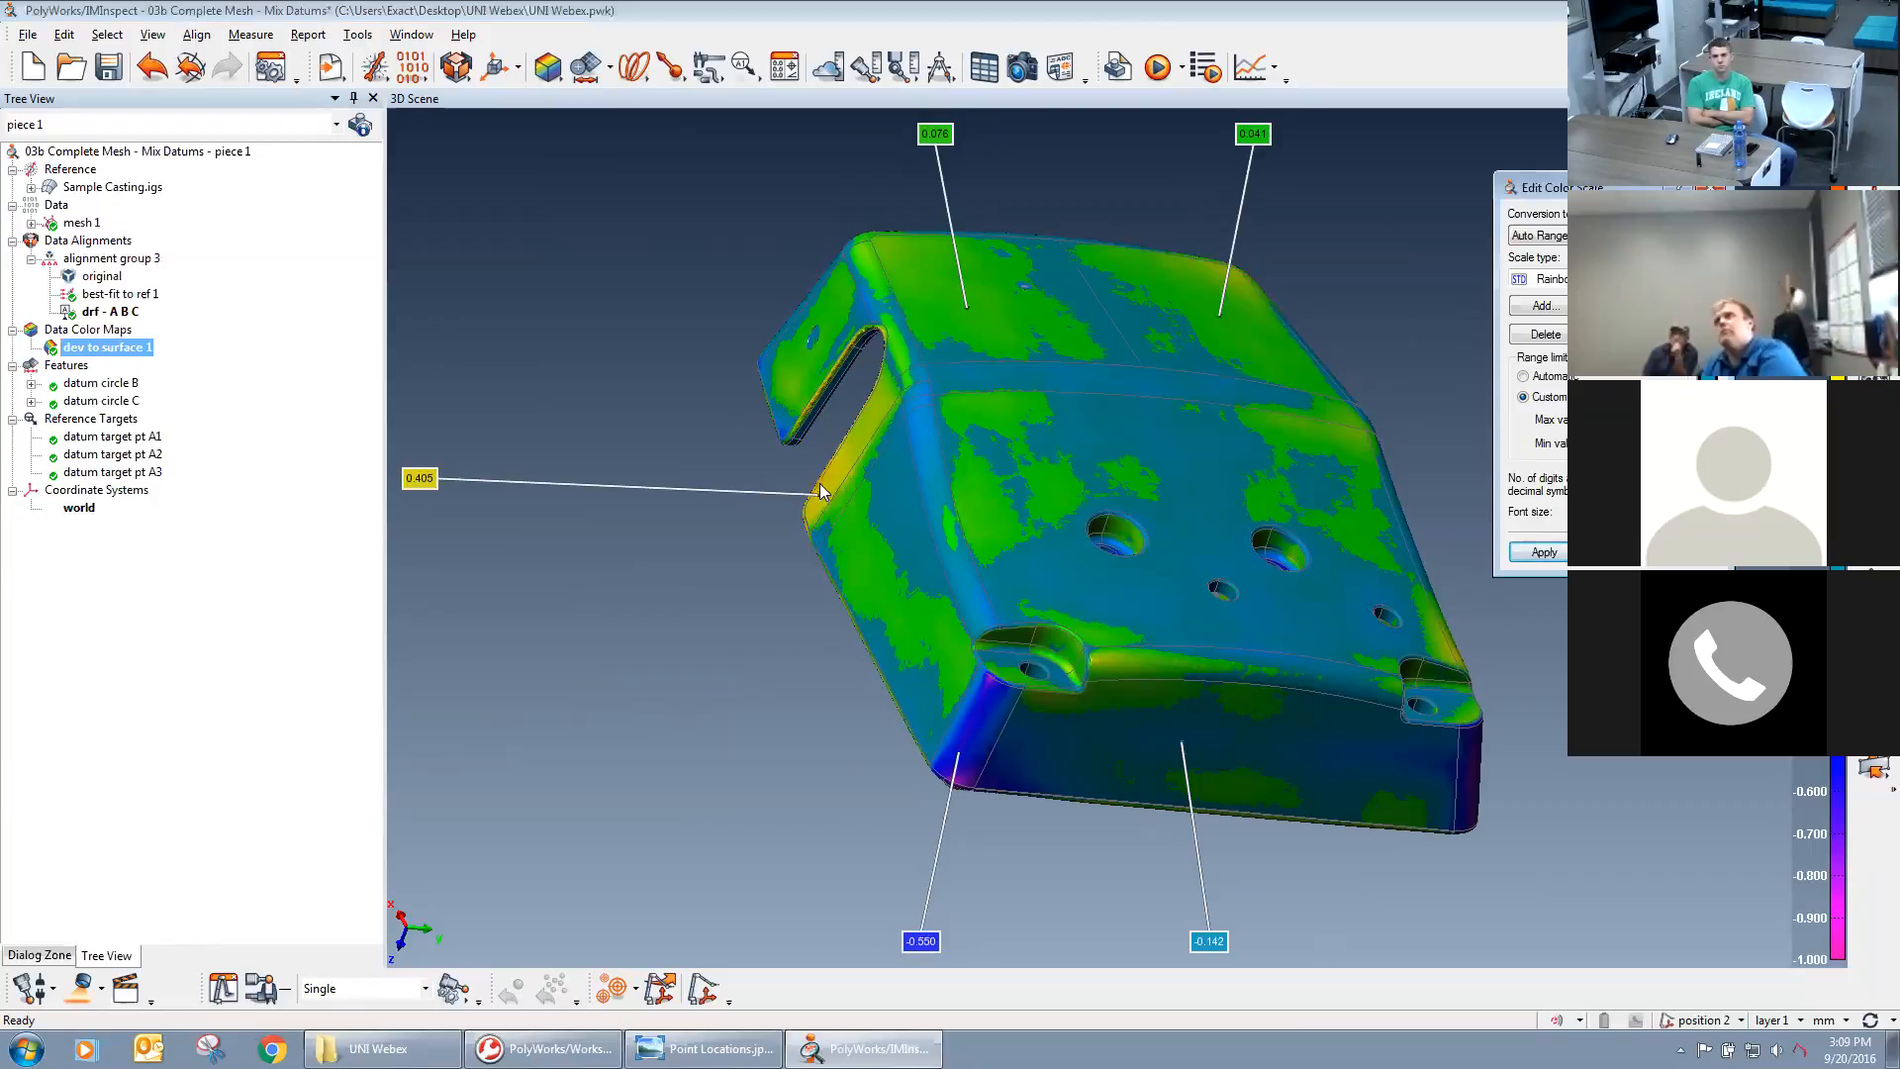
Narrow the custom color range to a minimum of -0.500 and examine the deviations around the side notch and front corners.
{"action": "left_click_drag", "start_coordinate": [962, 511], "coordinate": [986, 574]}
{"action": "middle_click_drag", "start_coordinate": [1352, 554], "coordinate": [1143, 564]}
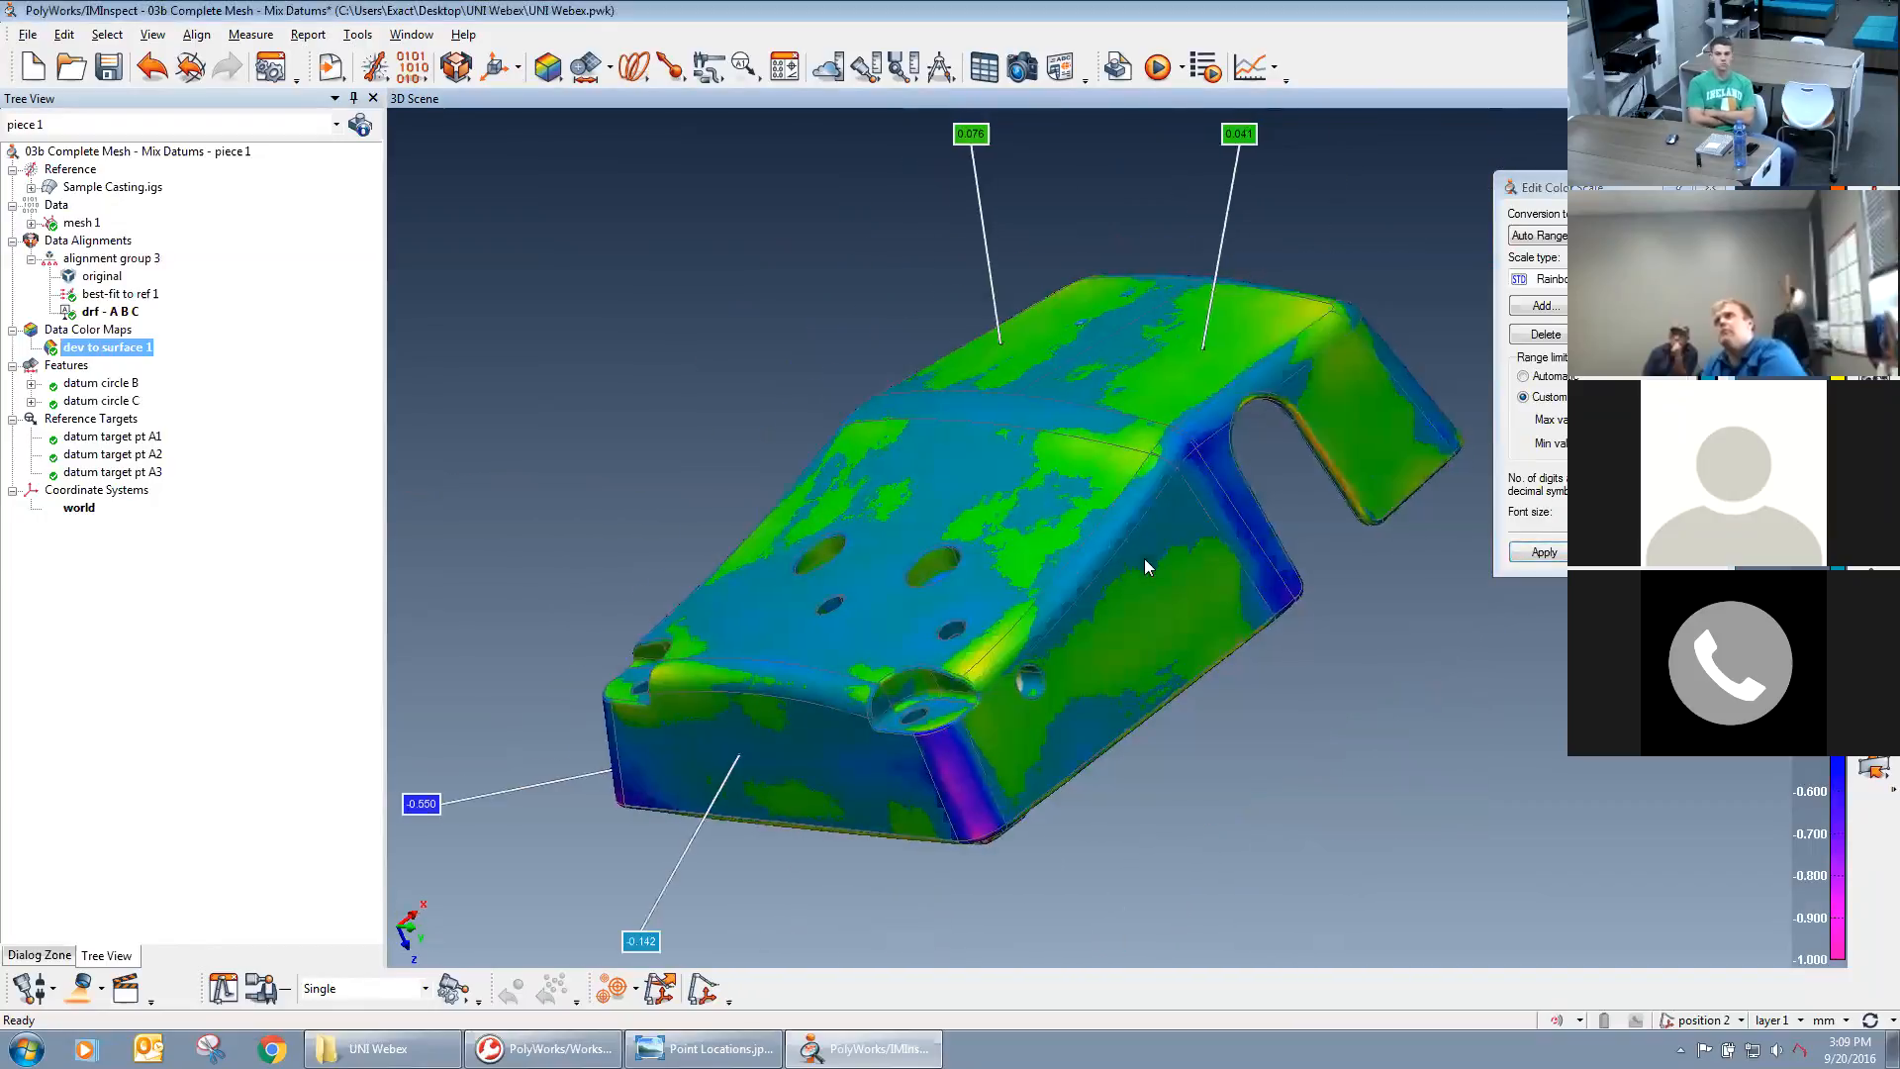
{"action": "left_click_drag", "start_coordinate": [822, 584], "coordinate": [1095, 611]}
{"action": "middle_click_drag", "start_coordinate": [1095, 610], "coordinate": [1315, 604]}
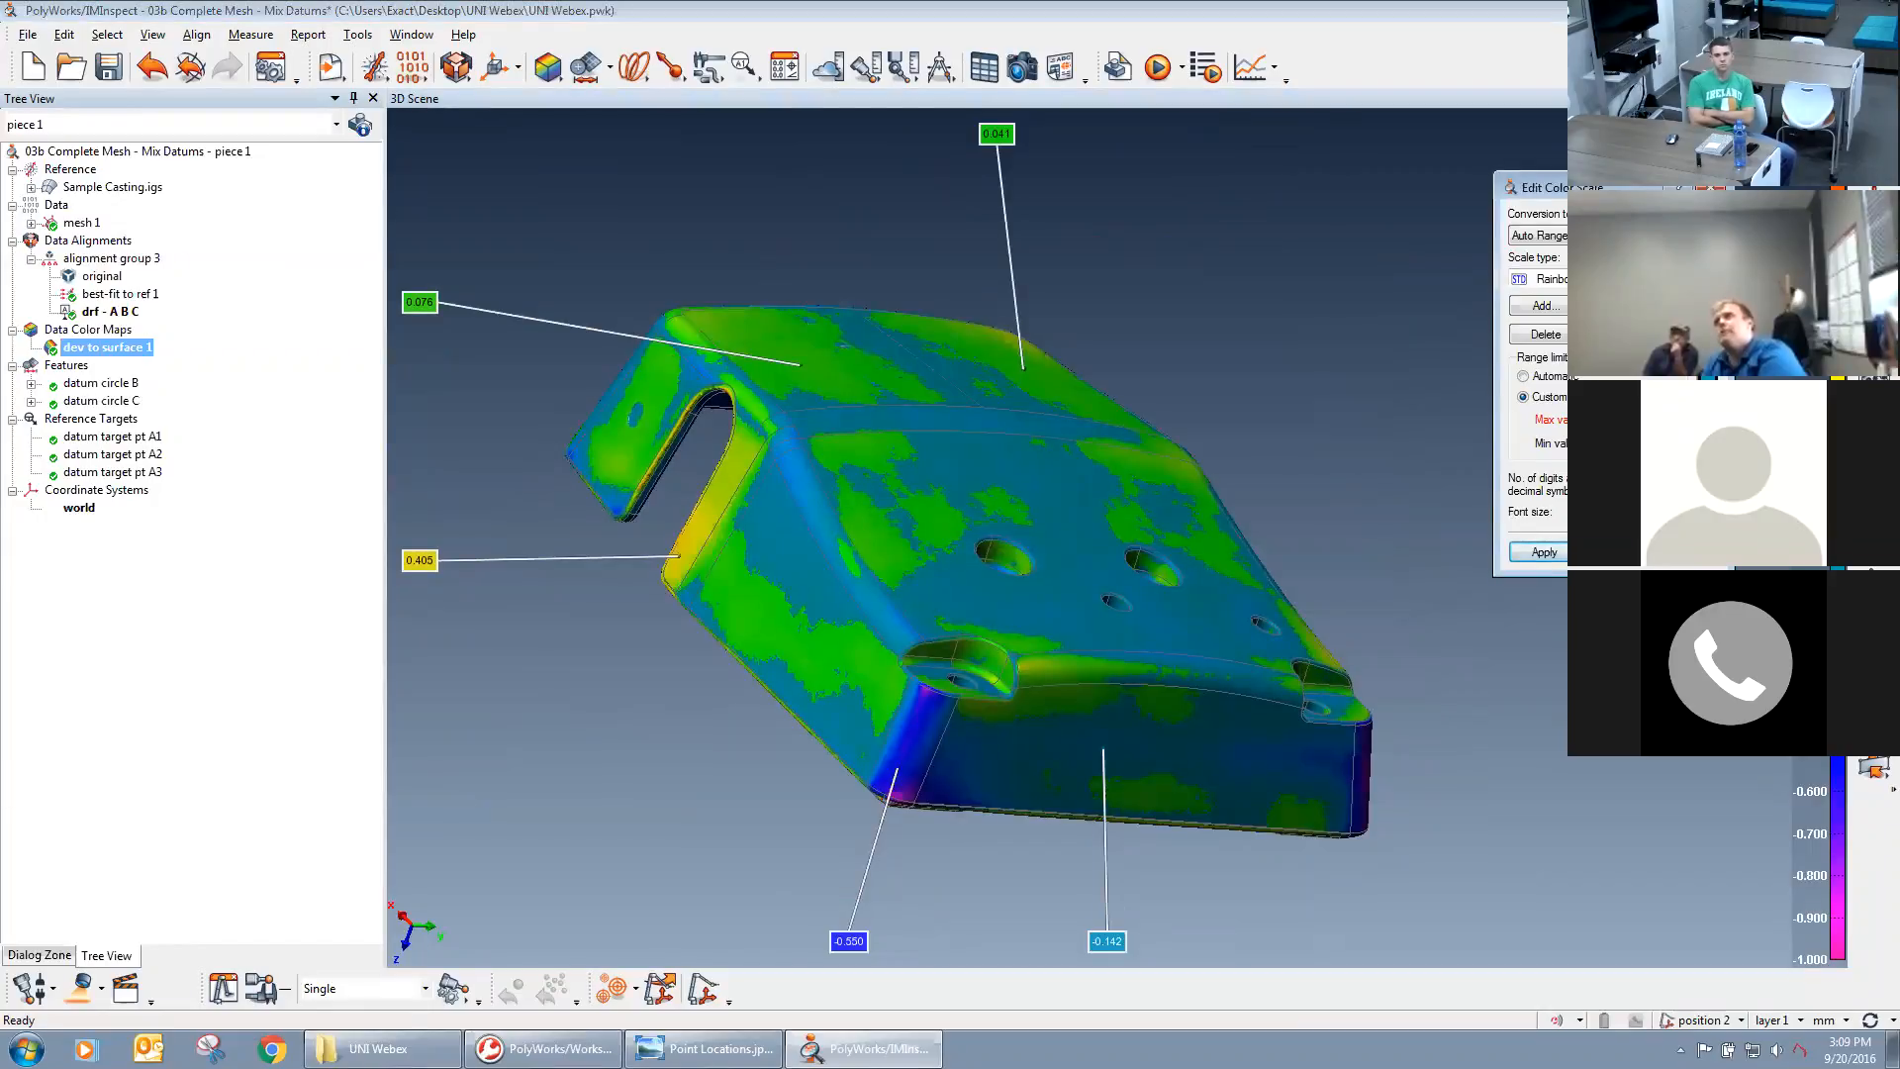
{"action": "key", "text": "Return"}
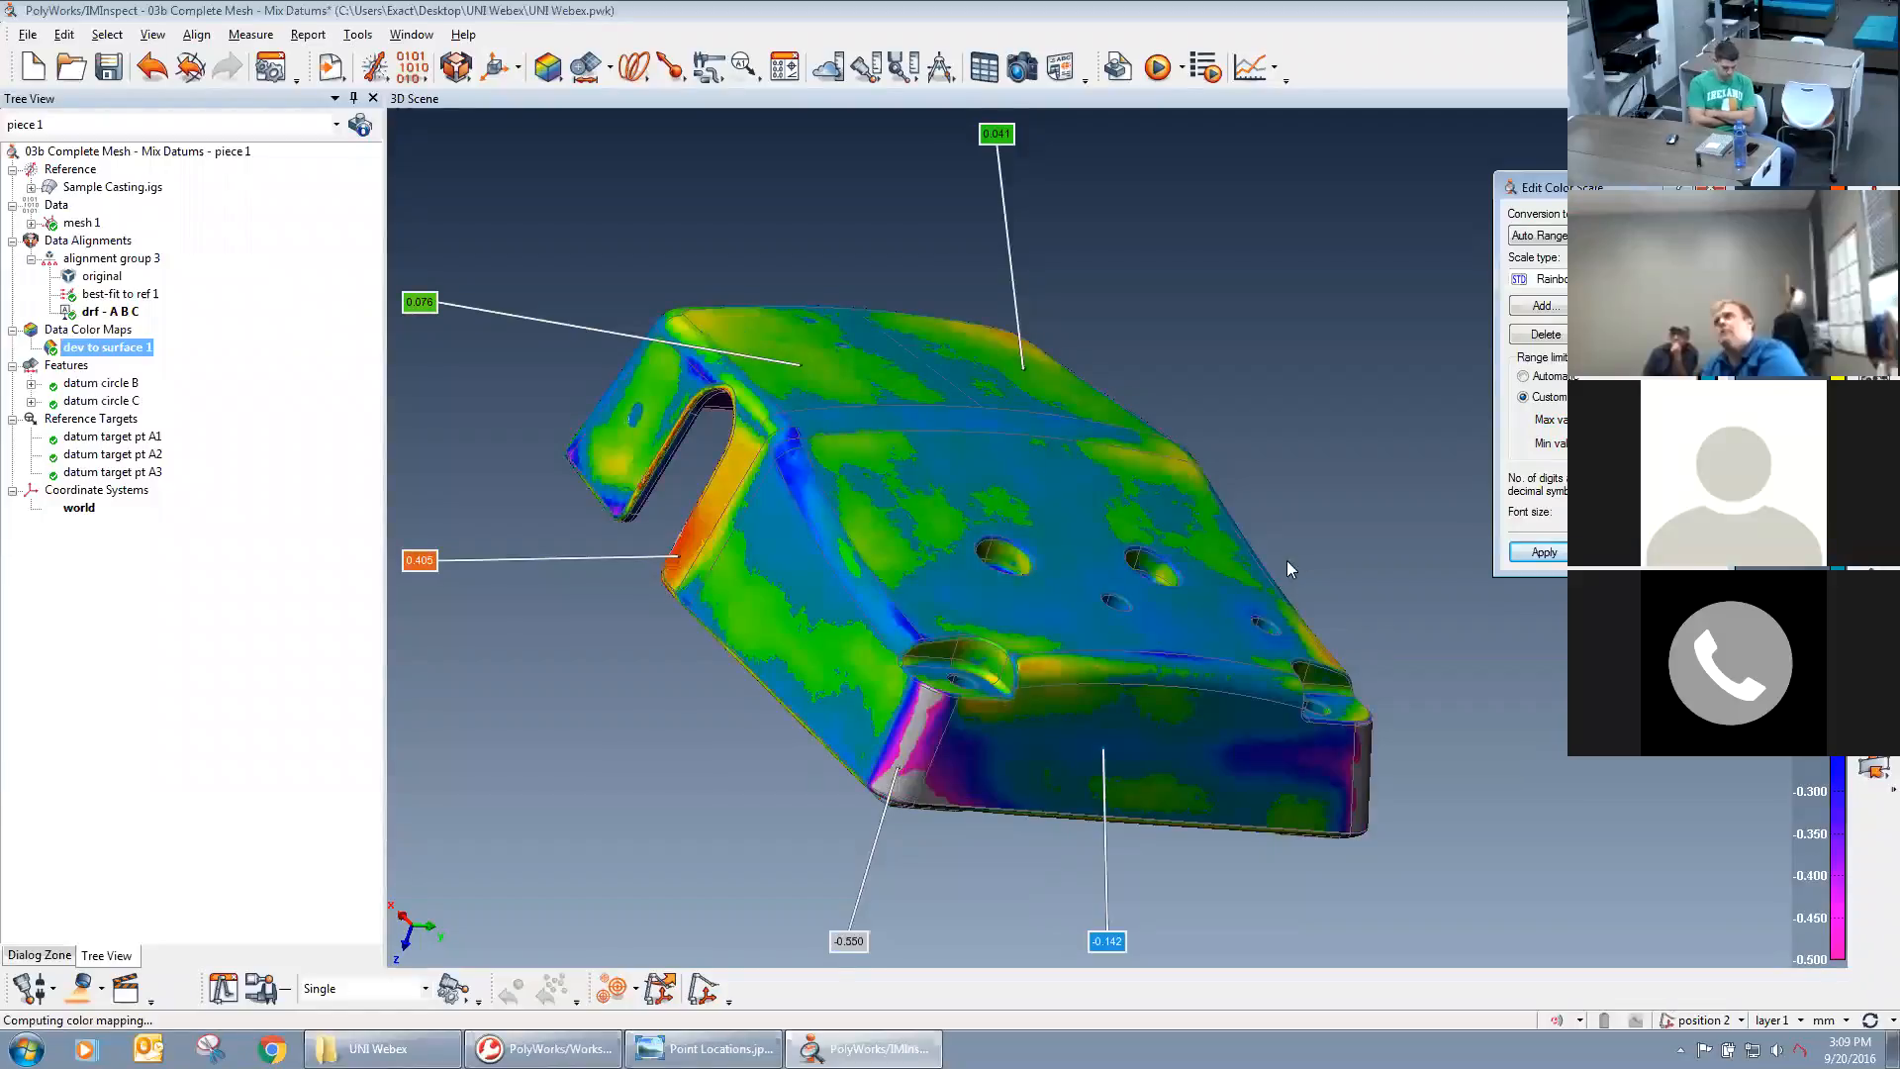
{"action": "middle_click_drag", "start_coordinate": [1237, 590], "coordinate": [1245, 589]}
{"action": "mouse_move", "coordinate": [1246, 589]}
{"action": "left_mouse_down"}
{"action": "mouse_move", "coordinate": [1100, 605]}
{"action": "mouse_move", "coordinate": [1370, 640]}
{"action": "mouse_move", "coordinate": [1013, 667]}
{"action": "mouse_move", "coordinate": [1298, 624]}
{"action": "mouse_move", "coordinate": [1160, 683]}
{"action": "left_mouse_up"}
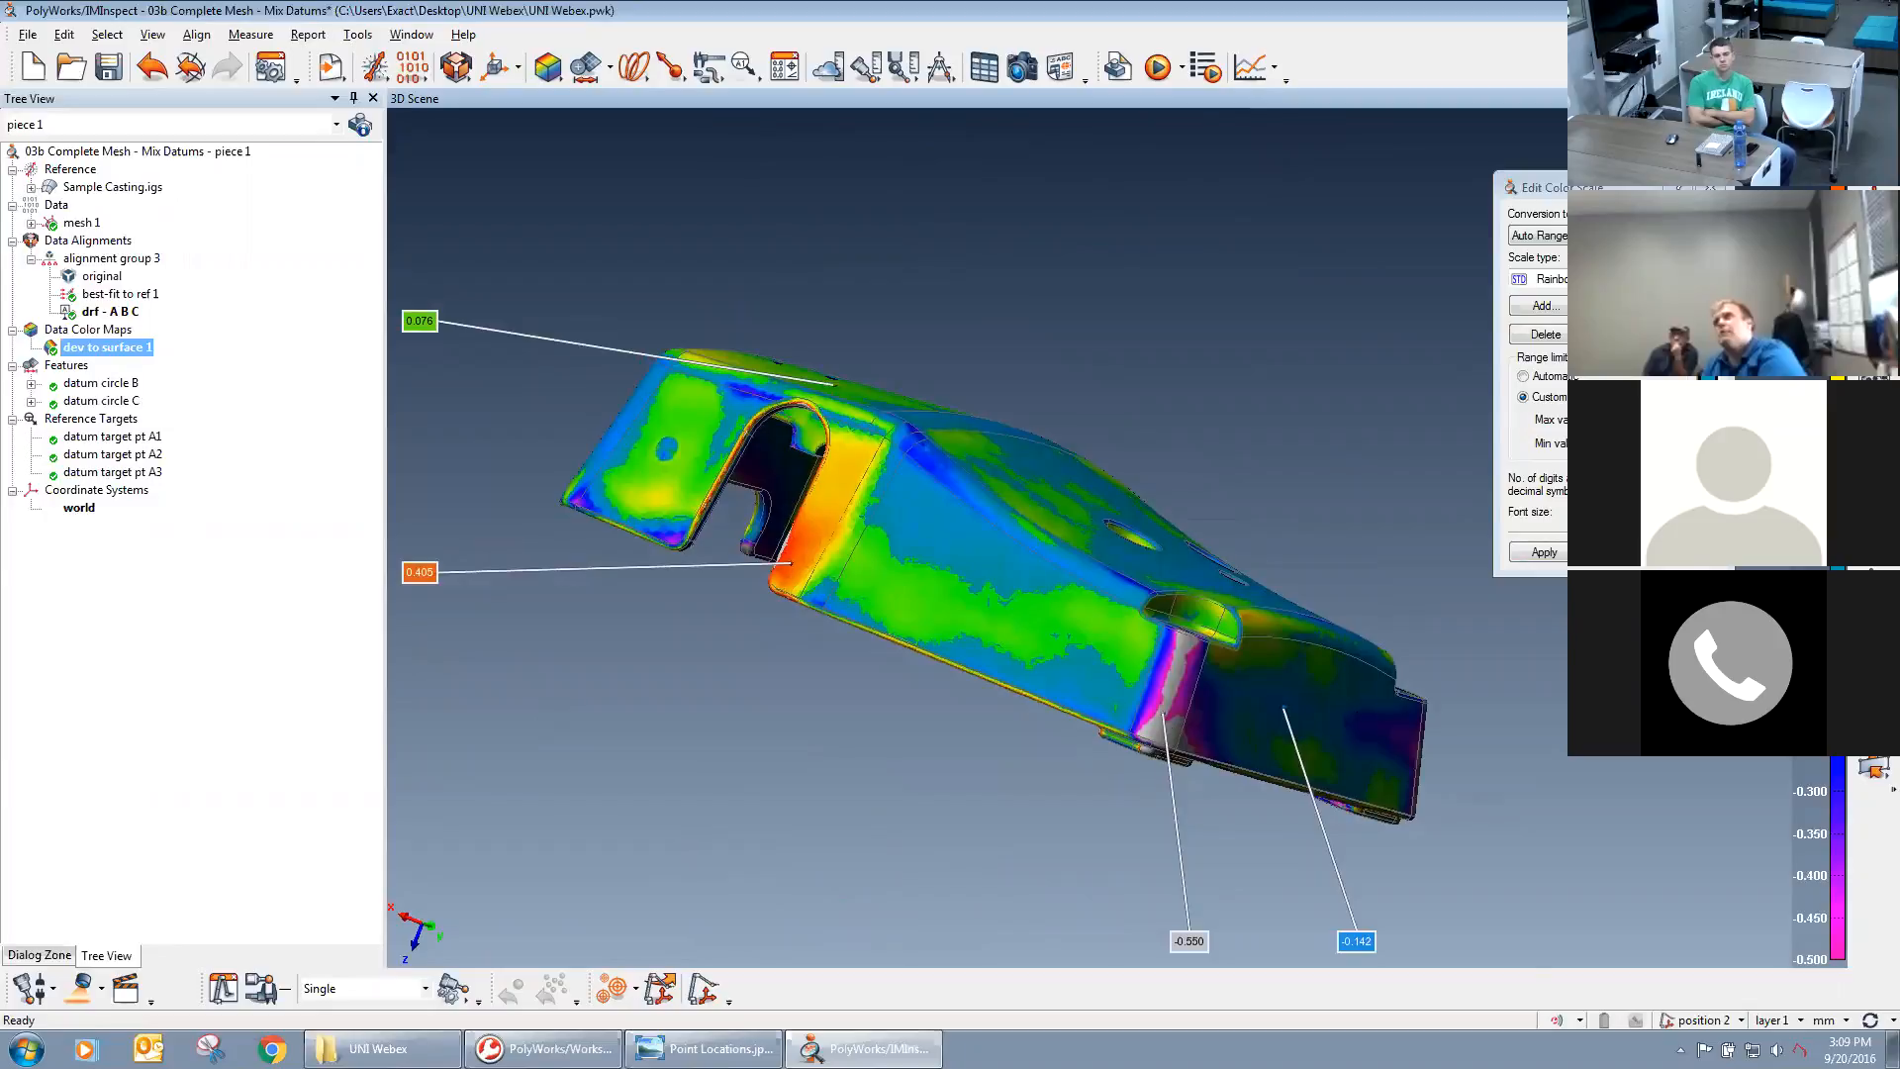
{"action": "mouse_move", "coordinate": [1237, 871]}
{"action": "left_mouse_down"}
{"action": "mouse_move", "coordinate": [1196, 924]}
{"action": "mouse_move", "coordinate": [1228, 833]}
{"action": "mouse_move", "coordinate": [1085, 836]}
{"action": "mouse_move", "coordinate": [1166, 804]}
{"action": "mouse_move", "coordinate": [1208, 732]}
{"action": "left_mouse_up"}
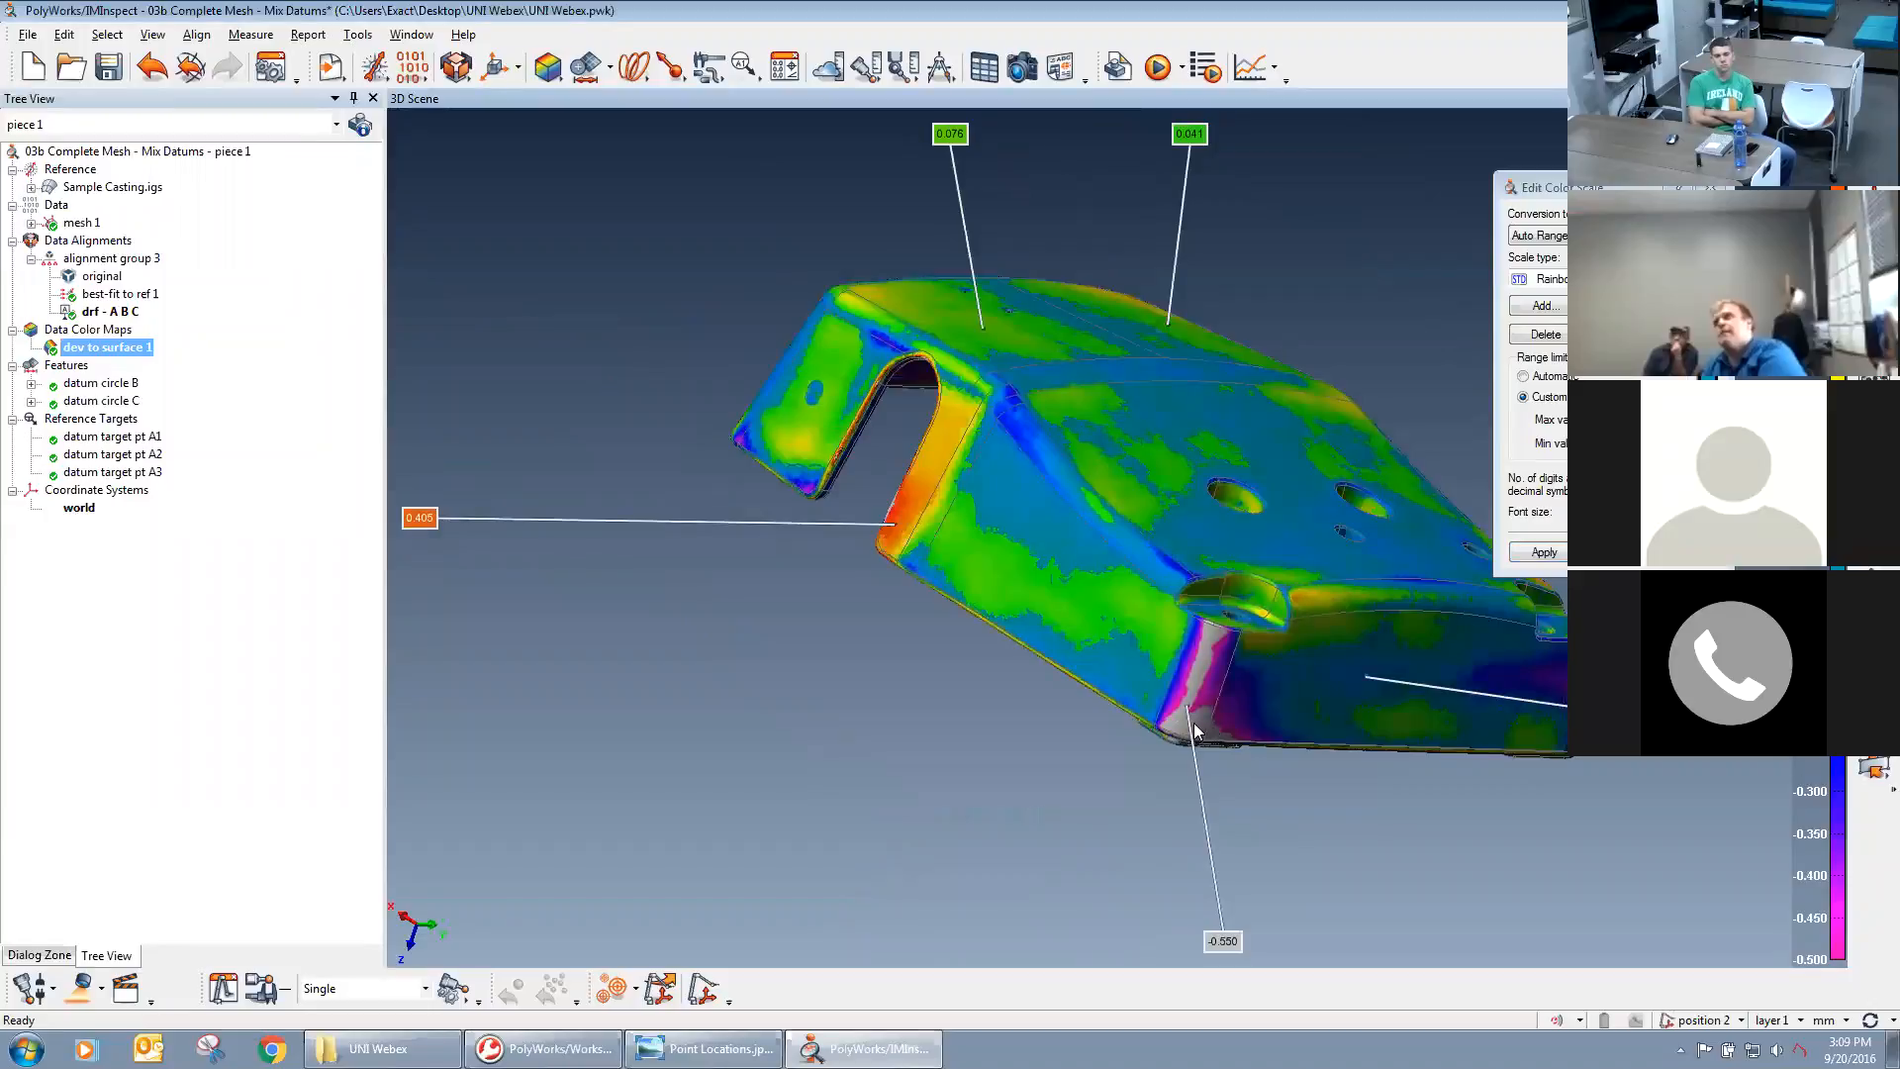
{"action": "mouse_move", "coordinate": [1211, 661]}
{"action": "left_mouse_down"}
{"action": "mouse_move", "coordinate": [1024, 607]}
{"action": "mouse_move", "coordinate": [1006, 654]}
{"action": "left_mouse_up"}
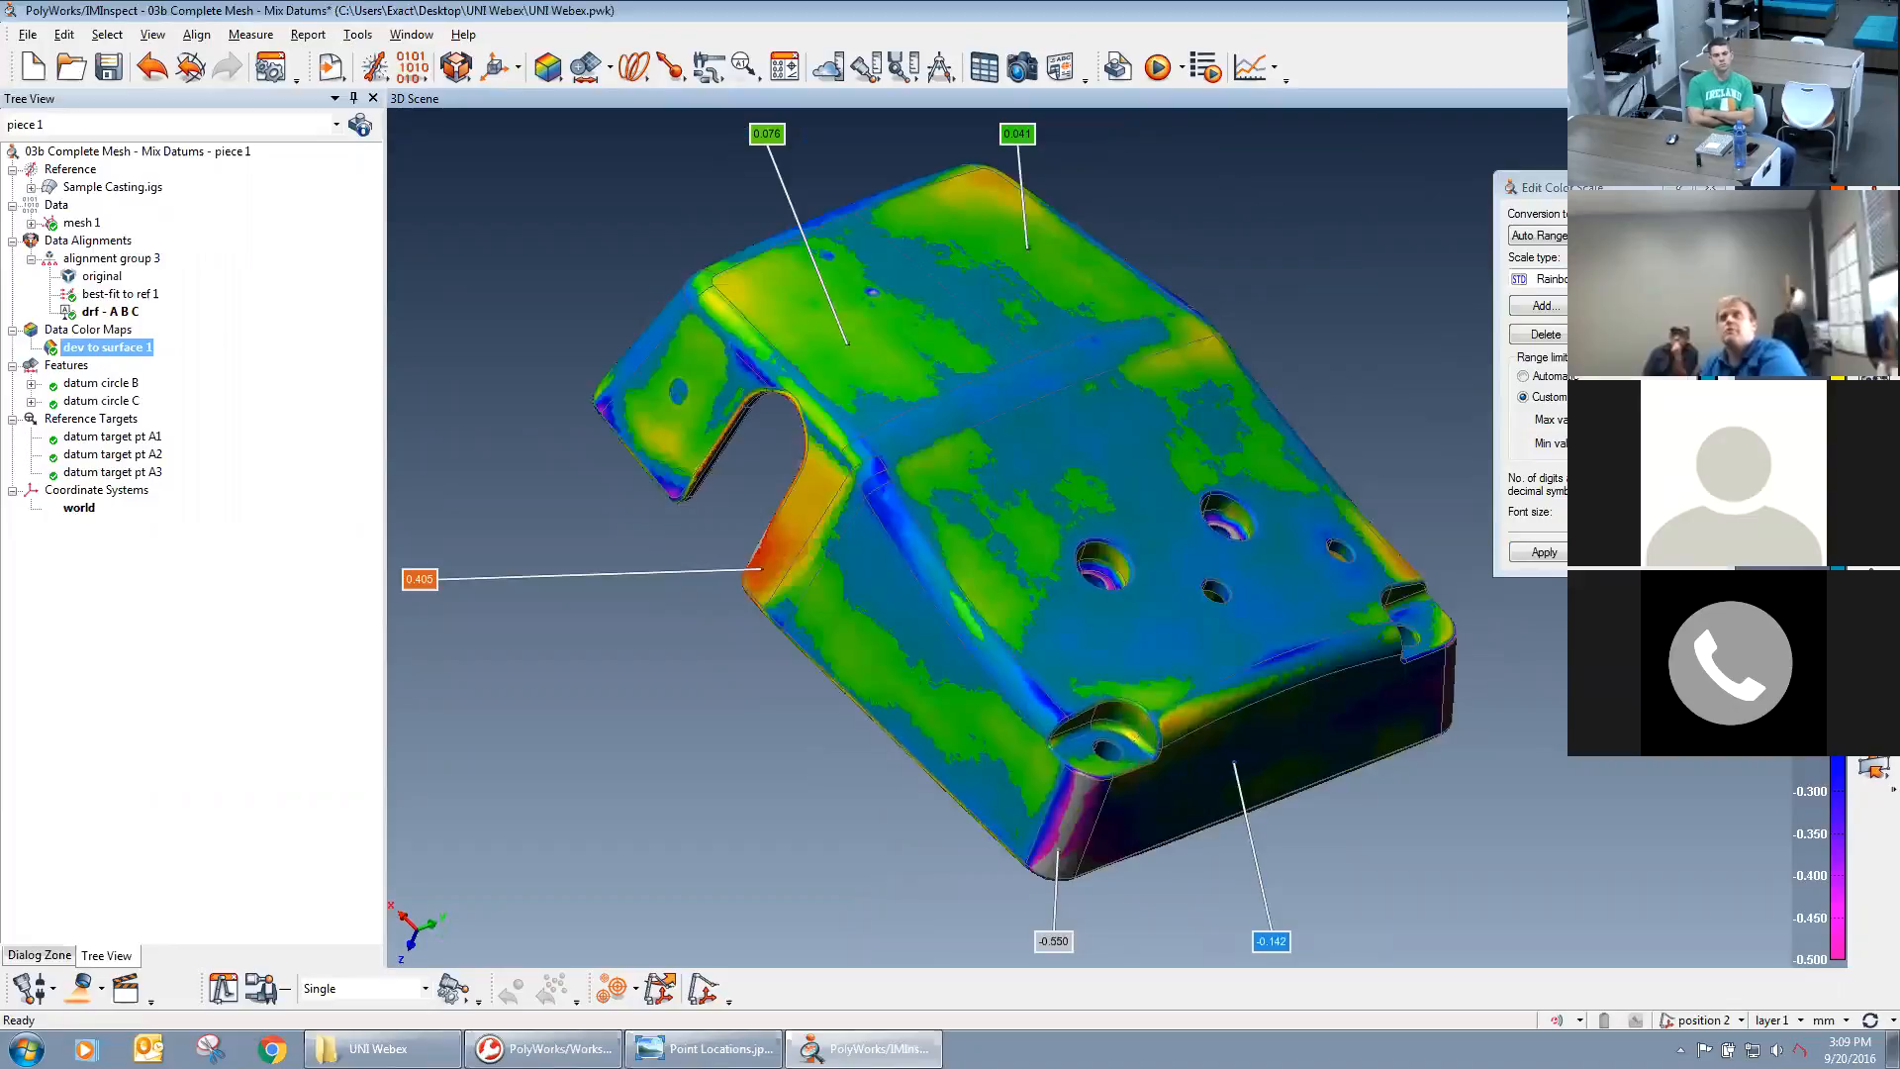
Apply the rainbow scale type to the deviation map and set its range limits back to custom.
{"action": "left_click", "coordinate": [1680, 279]}
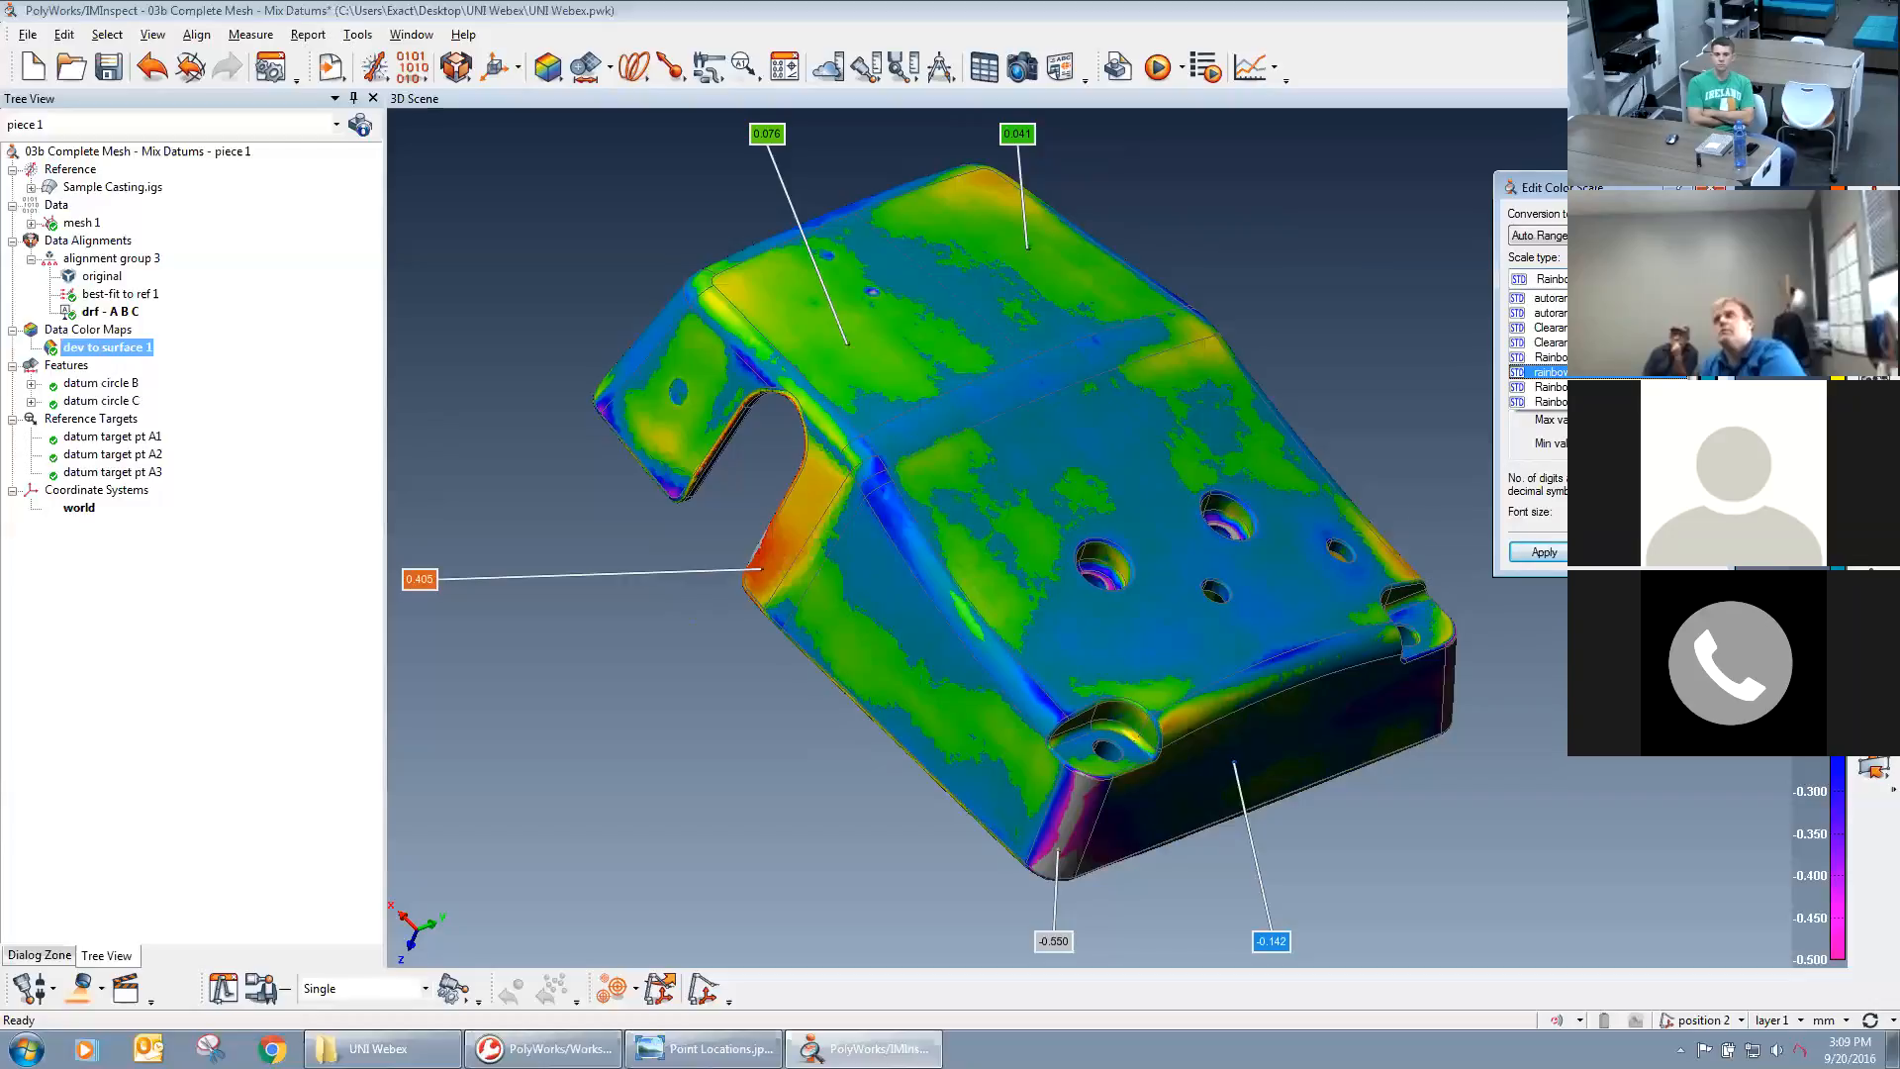
{"action": "left_click", "coordinate": [1606, 373]}
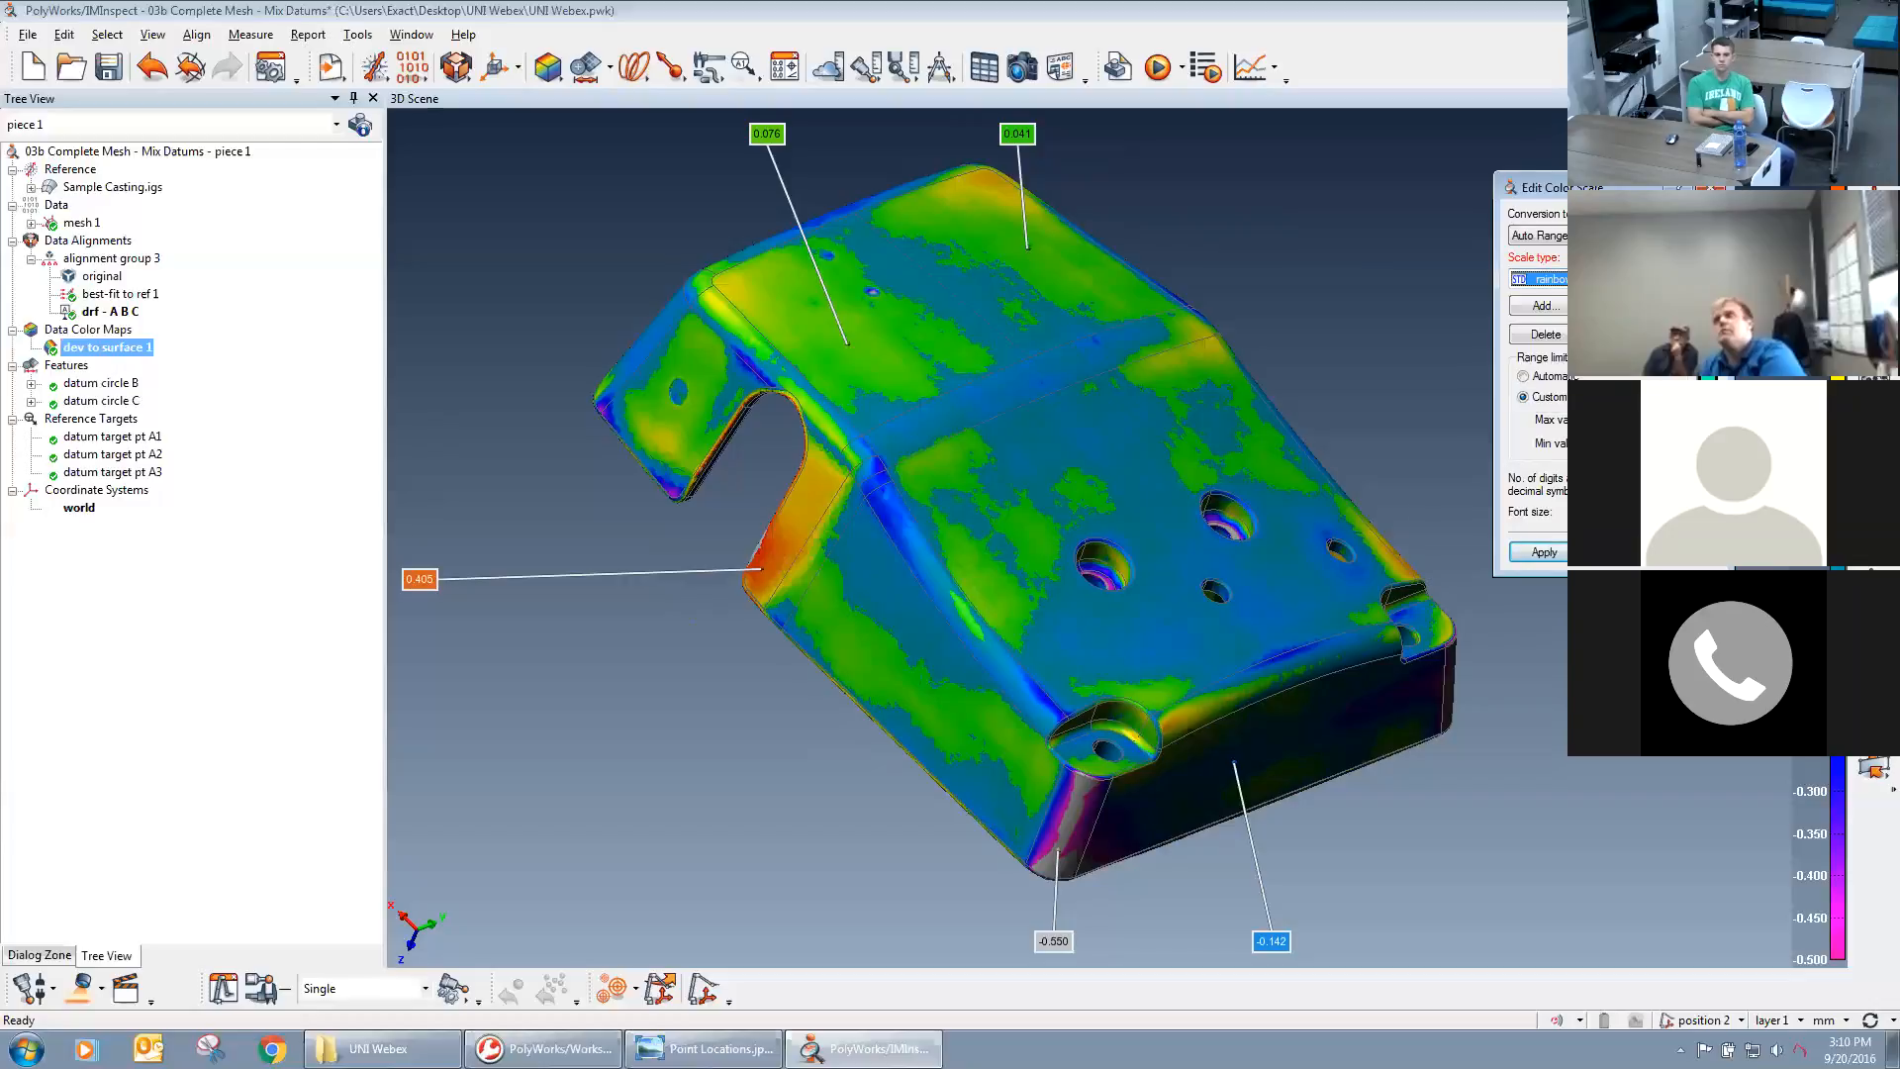
{"action": "left_click", "coordinate": [1558, 554]}
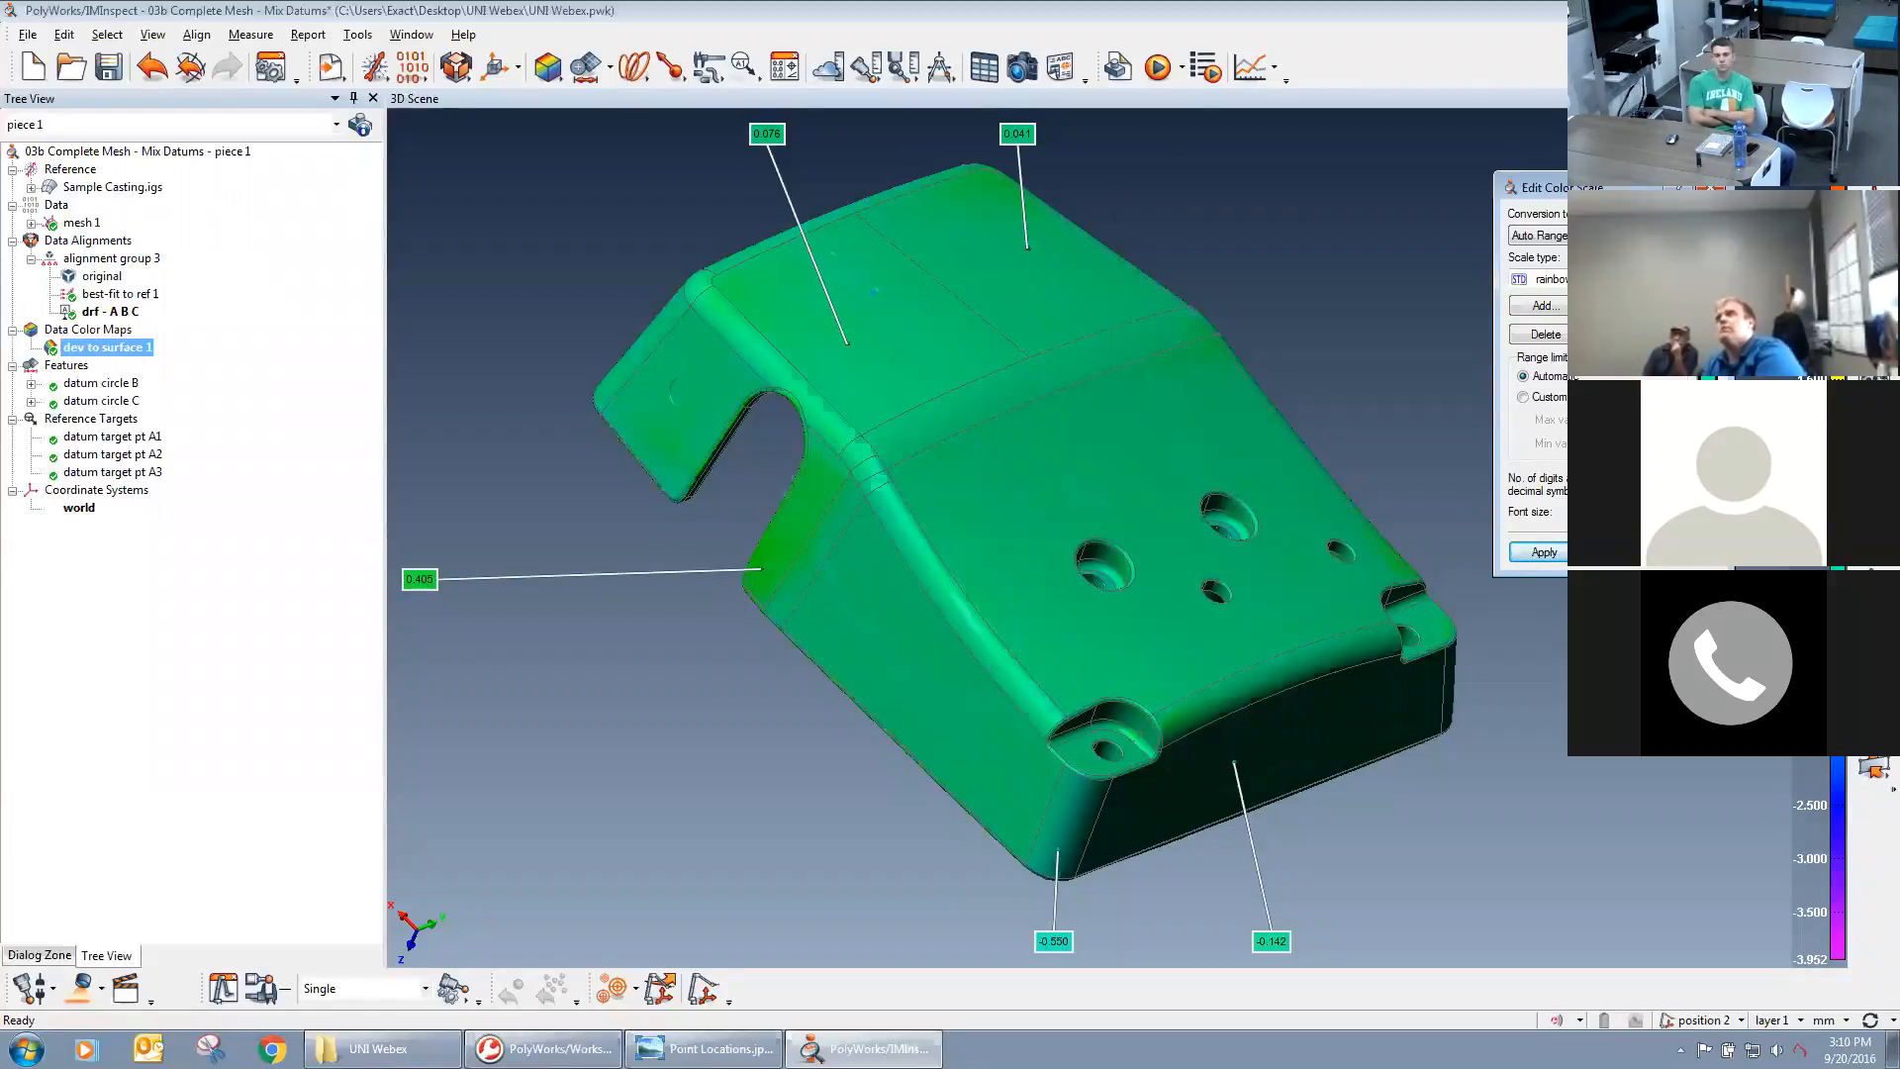
{"action": "left_click", "coordinate": [1524, 397]}
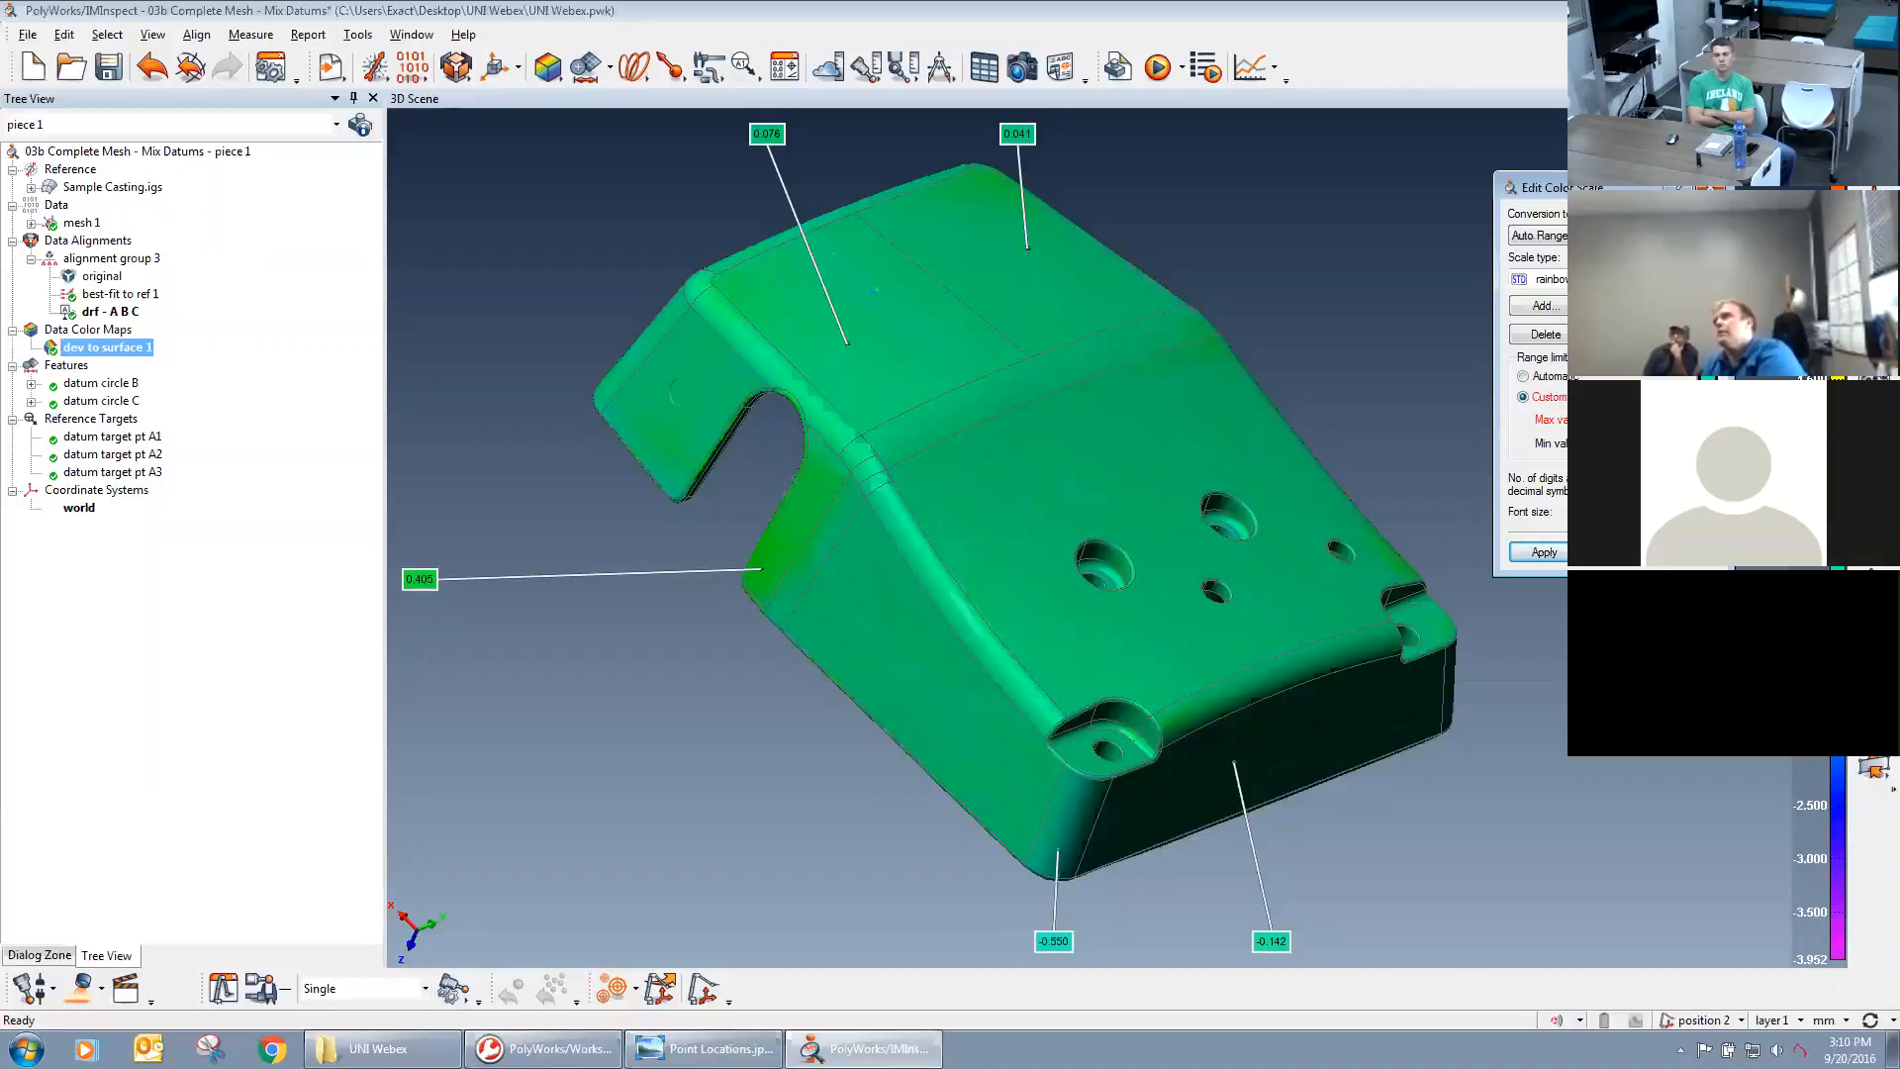
{"action": "left_click", "coordinate": [1545, 555]}
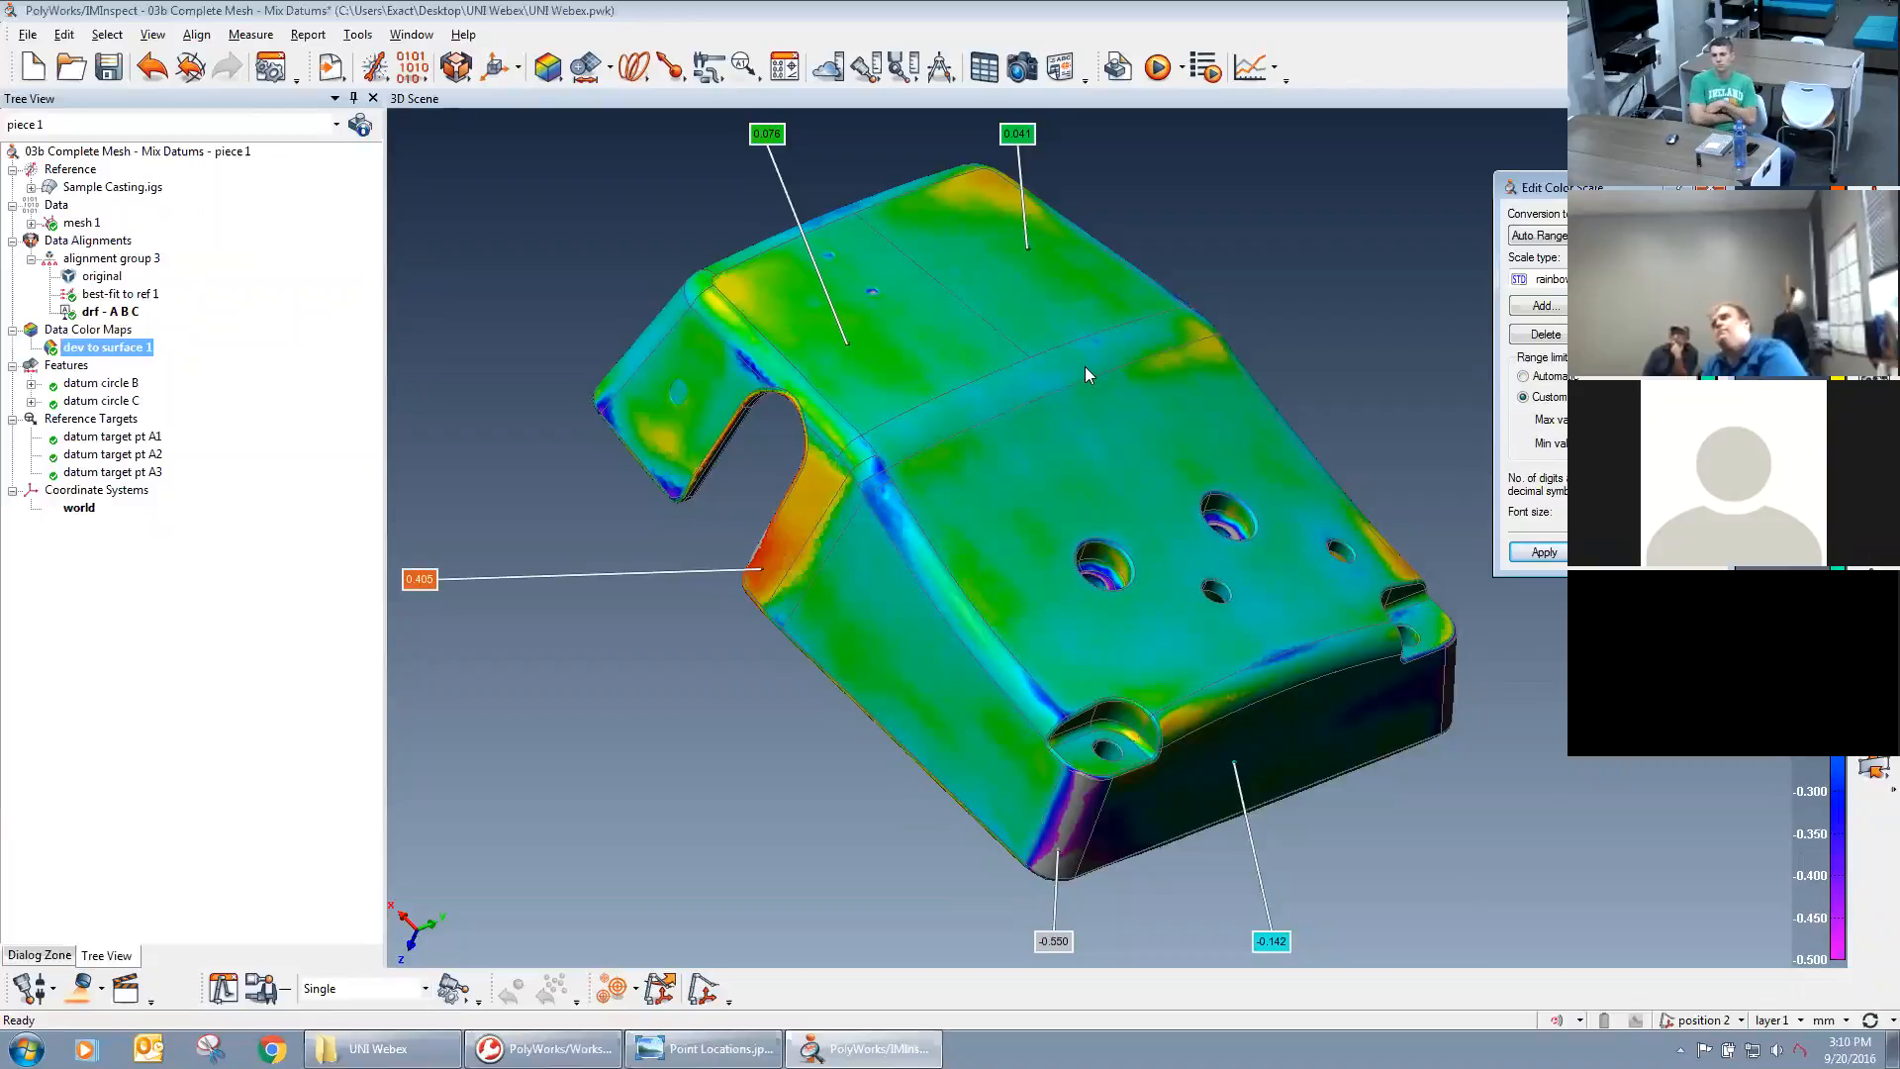
Add two color map point annotations on the top surface, one on each side of the bend line.
{"action": "left_click", "coordinate": [1098, 406]}
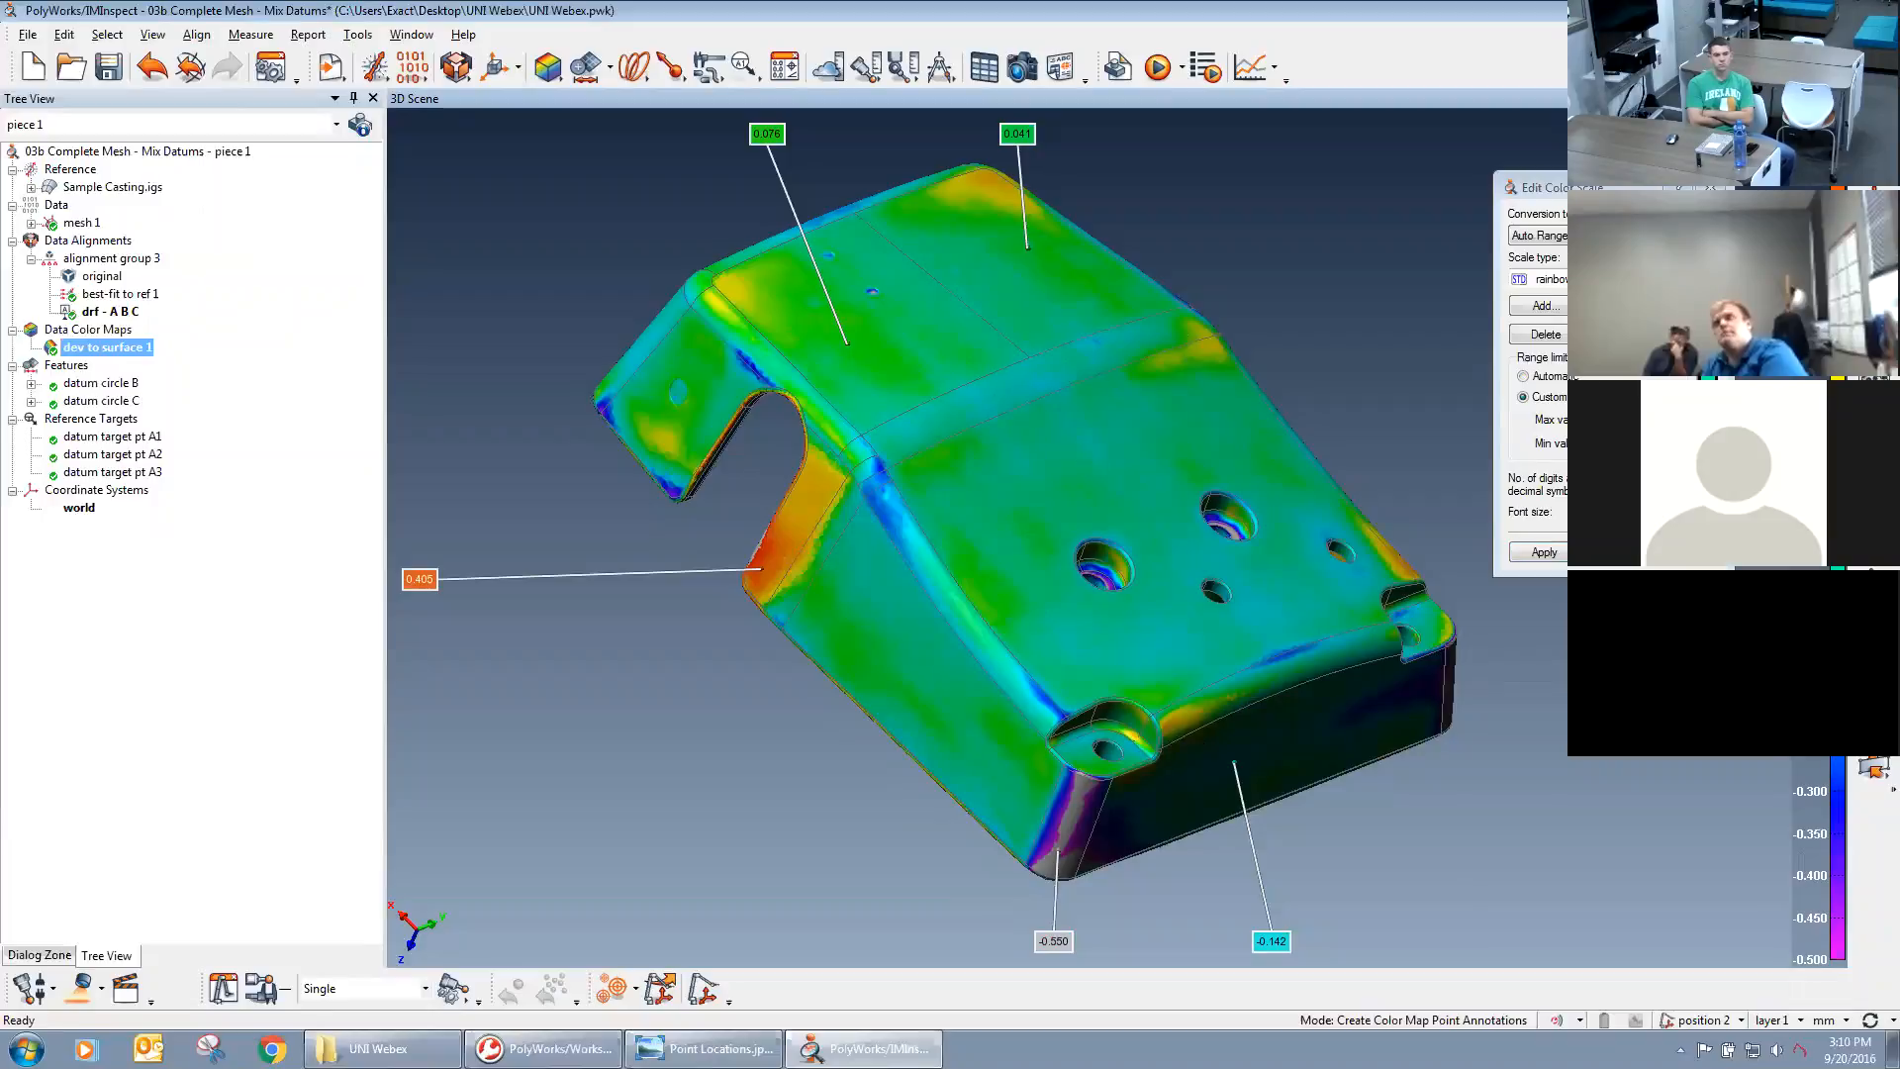
{"action": "left_click", "coordinate": [1710, 187]}
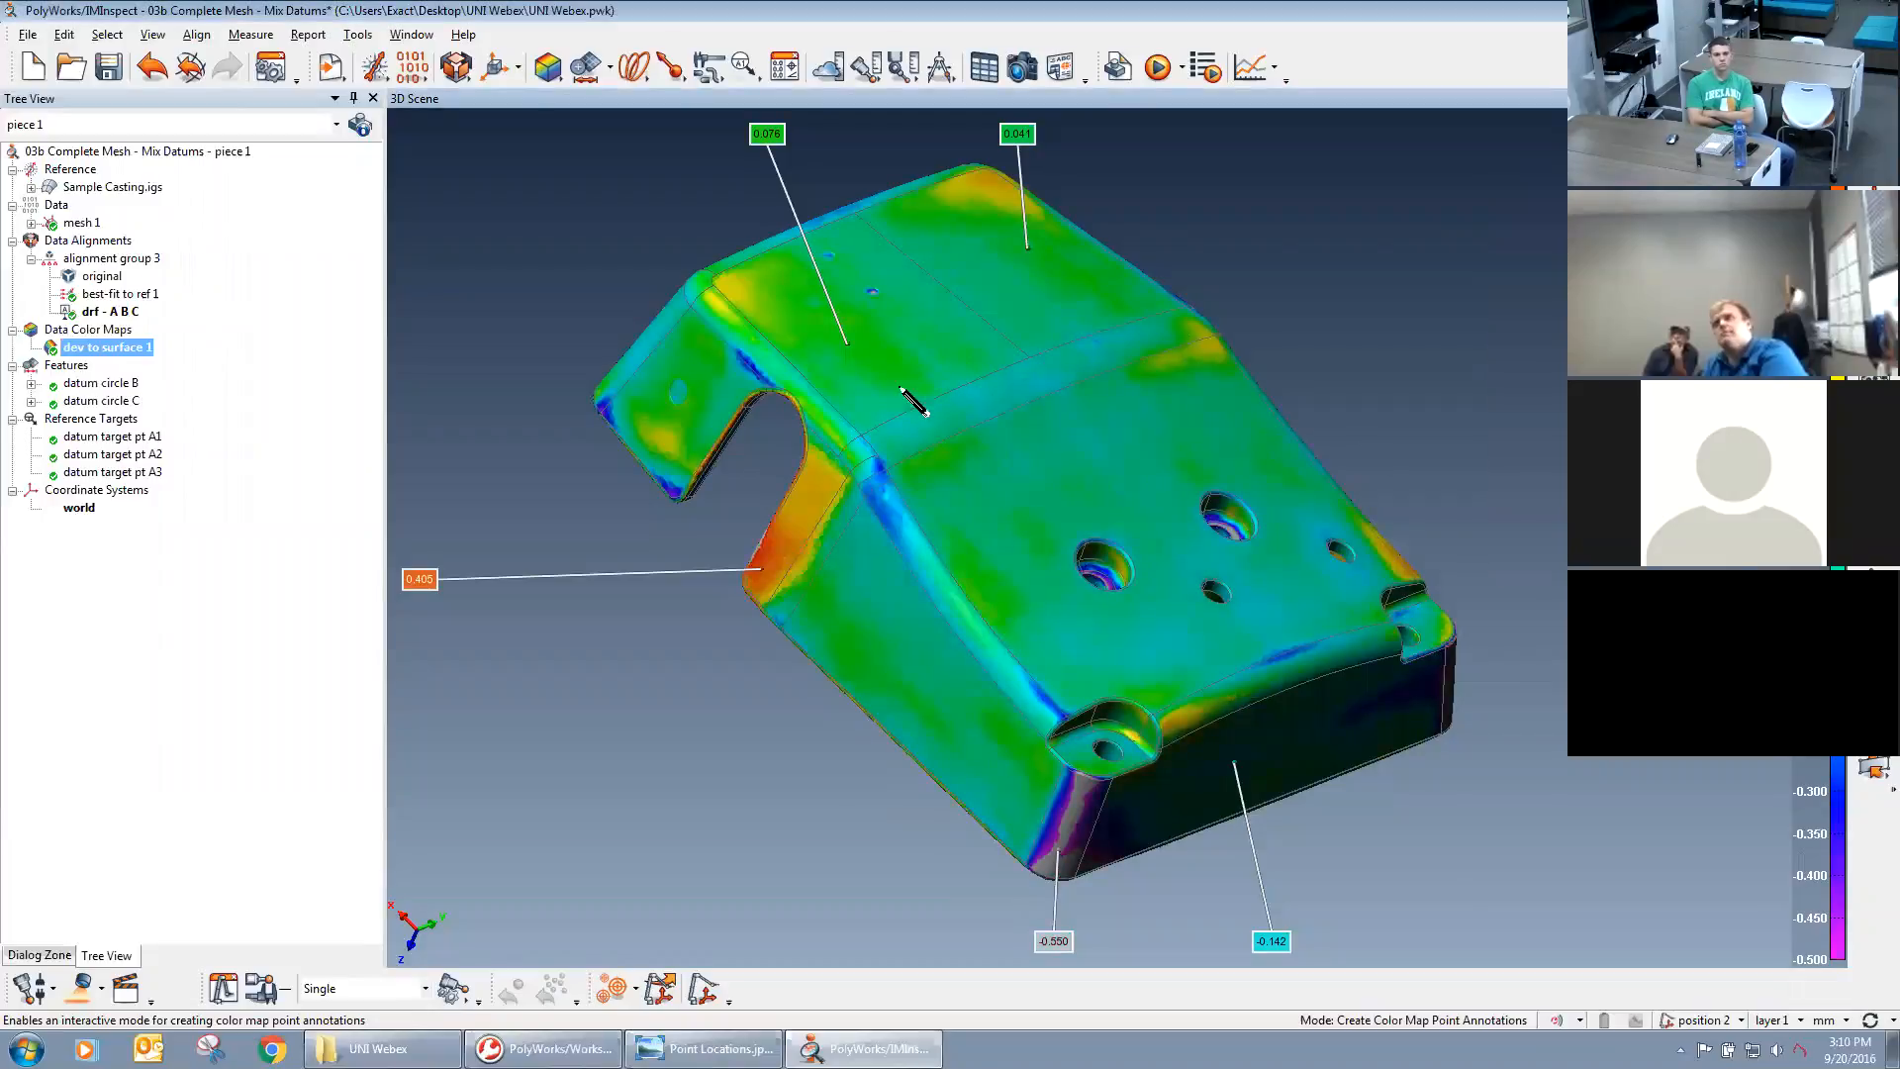
{"action": "left_click", "coordinate": [951, 416]}
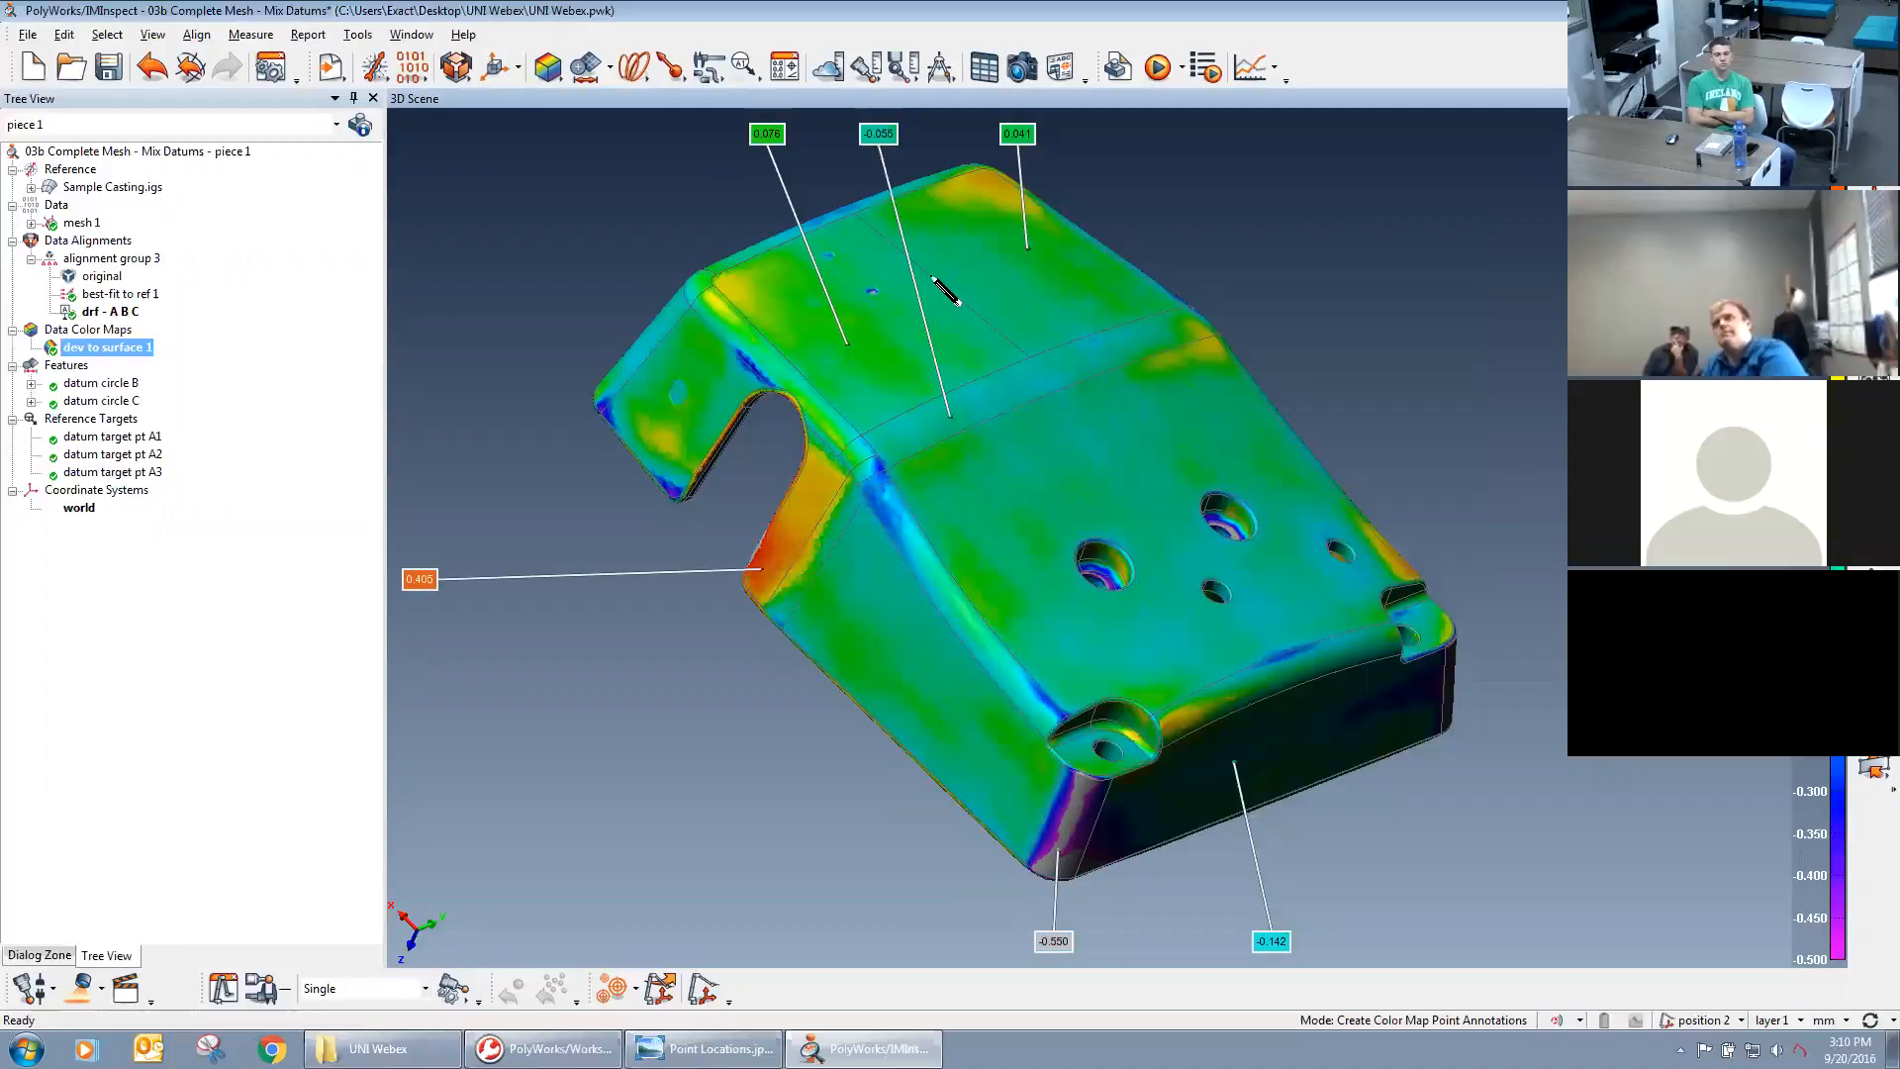
{"action": "left_click", "coordinate": [935, 388]}
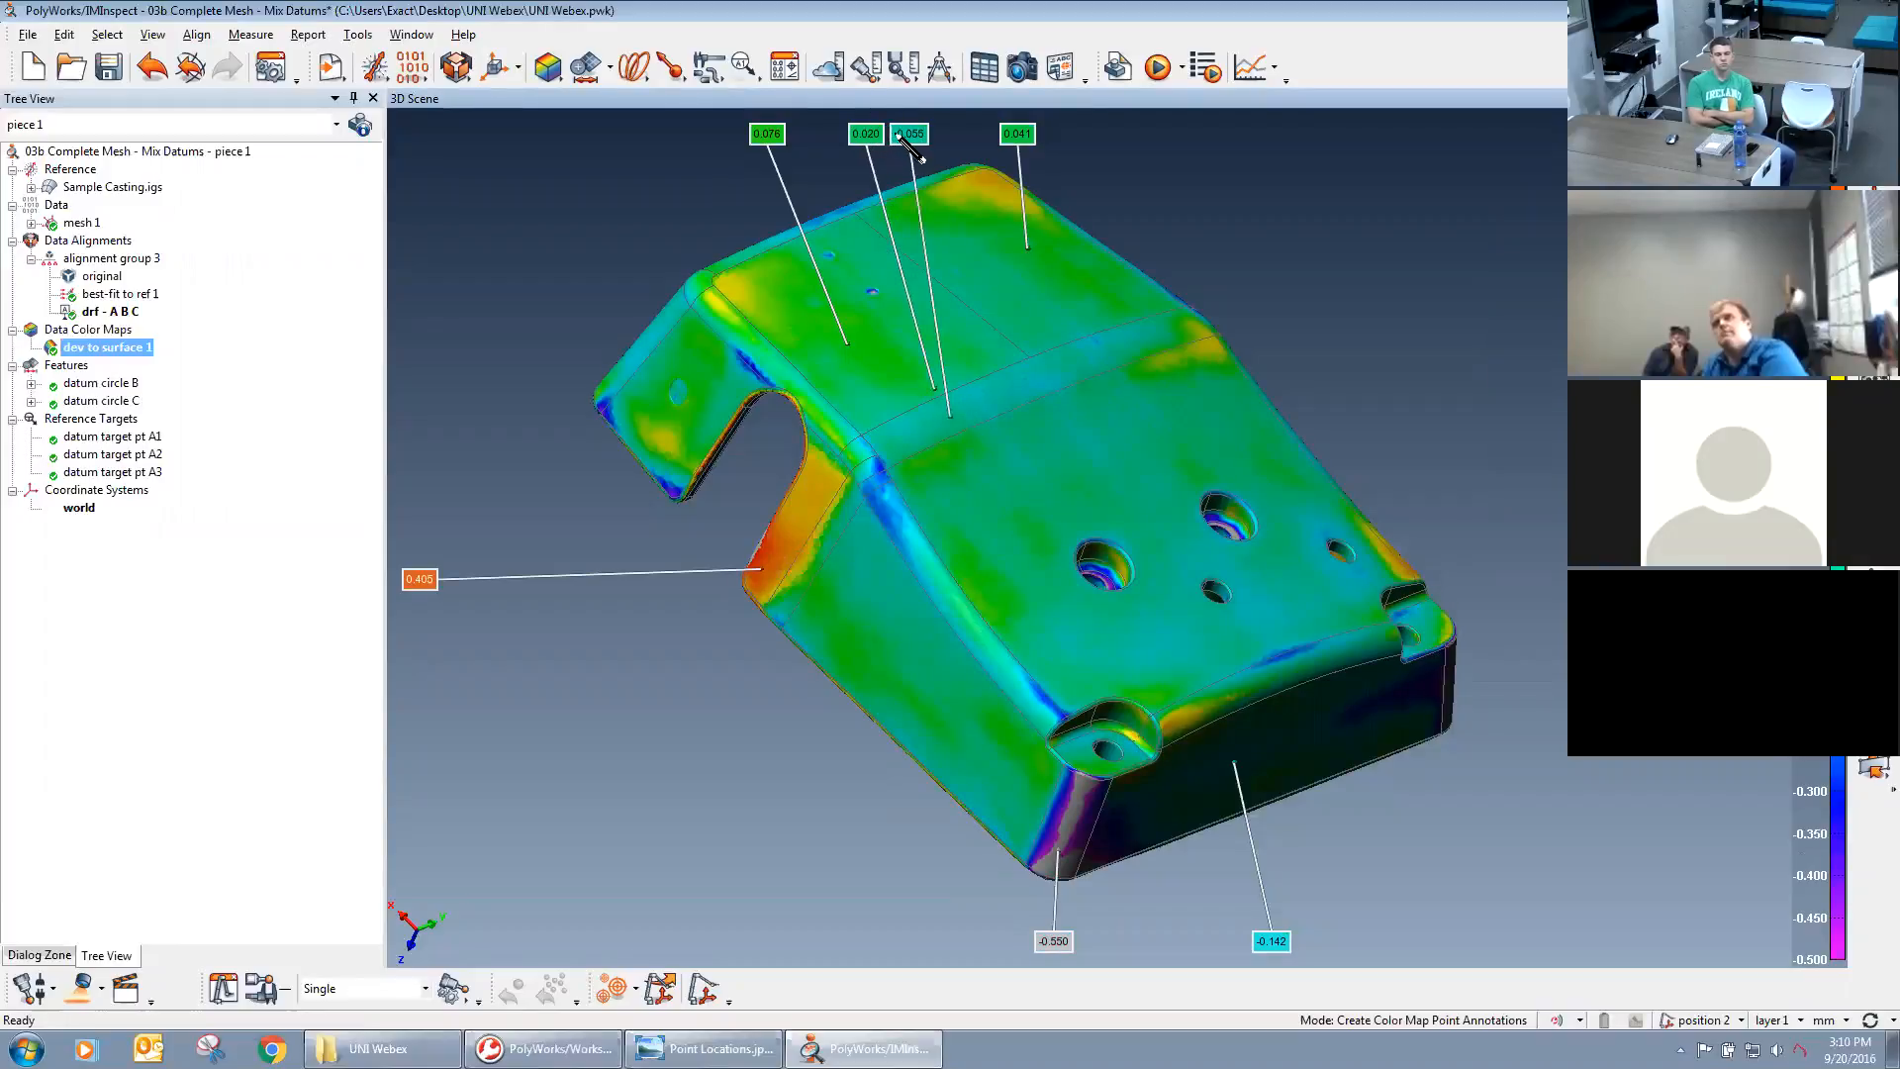
{"action": "right_click", "coordinate": [1418, 298]}
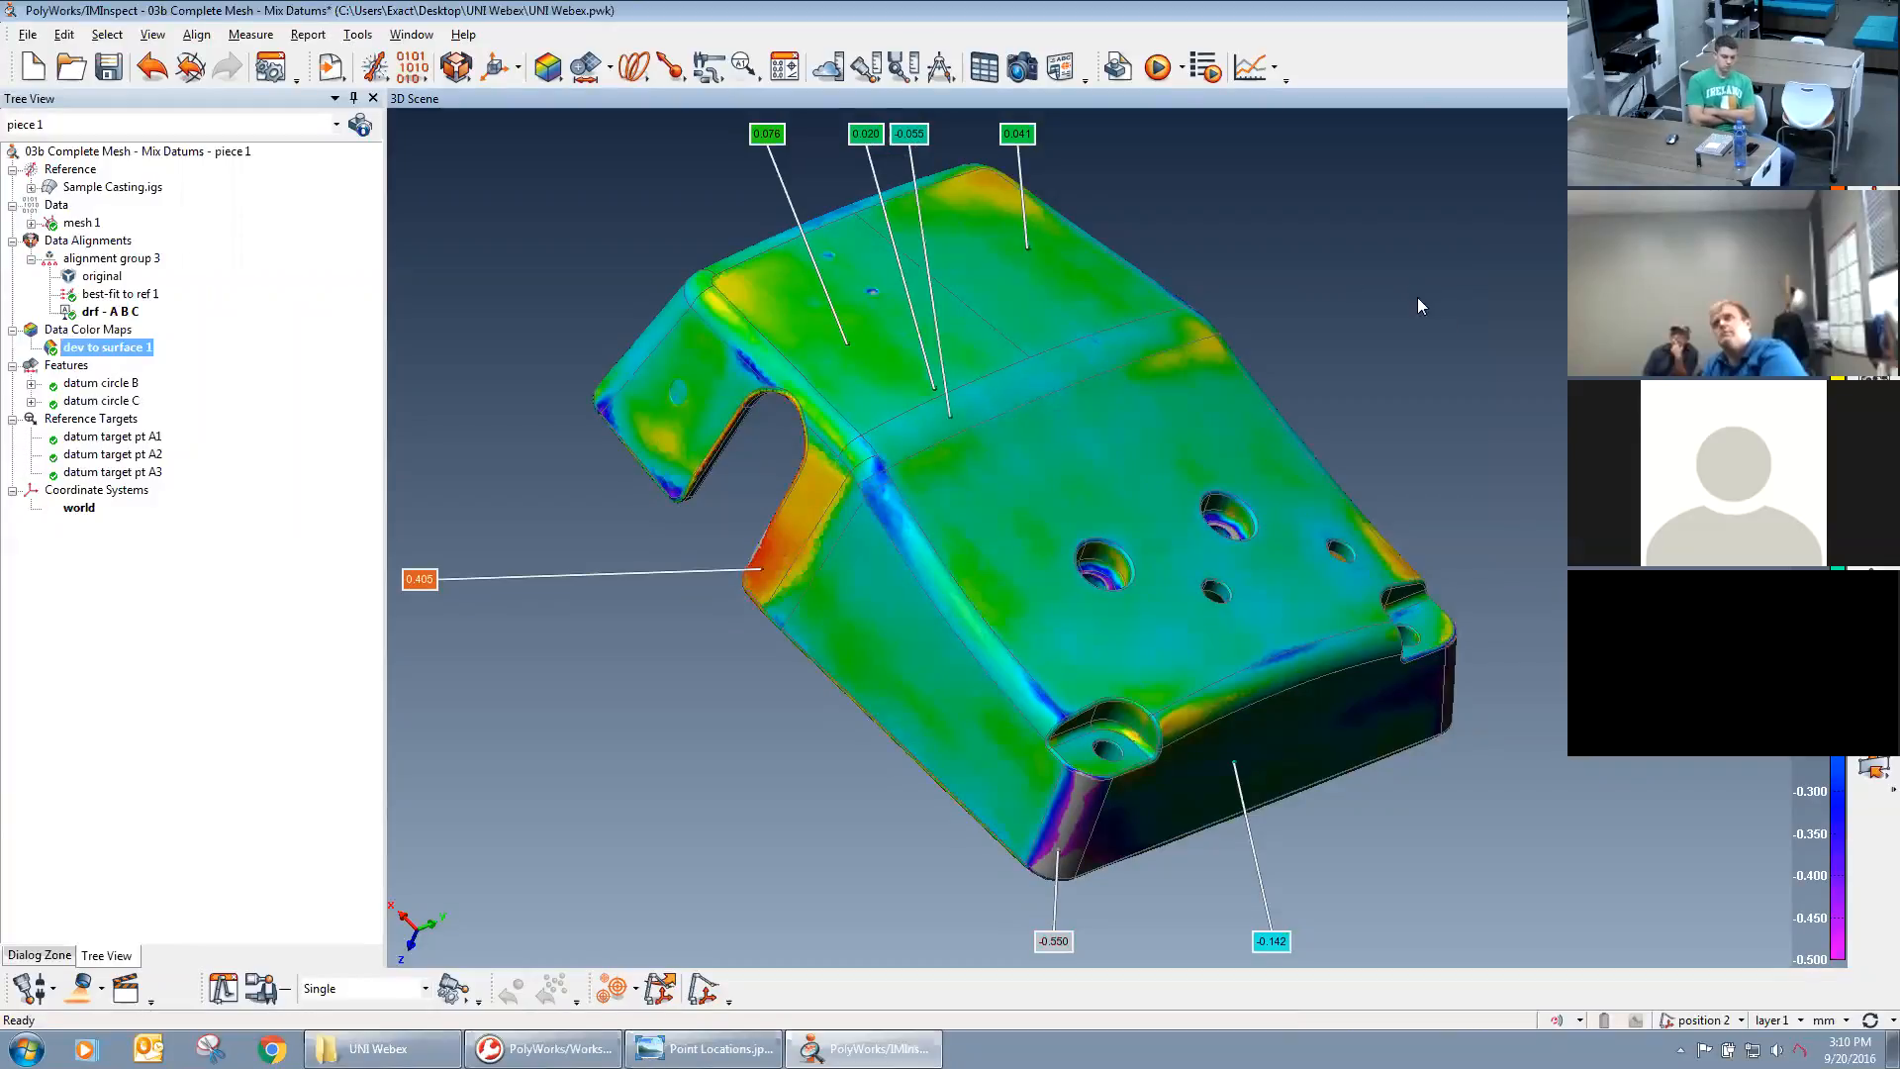
Reopen the color scale settings and apply the Use Object conversion with its Rainbow scale to the deviation map.
{"action": "double_click", "coordinate": [1838, 376]}
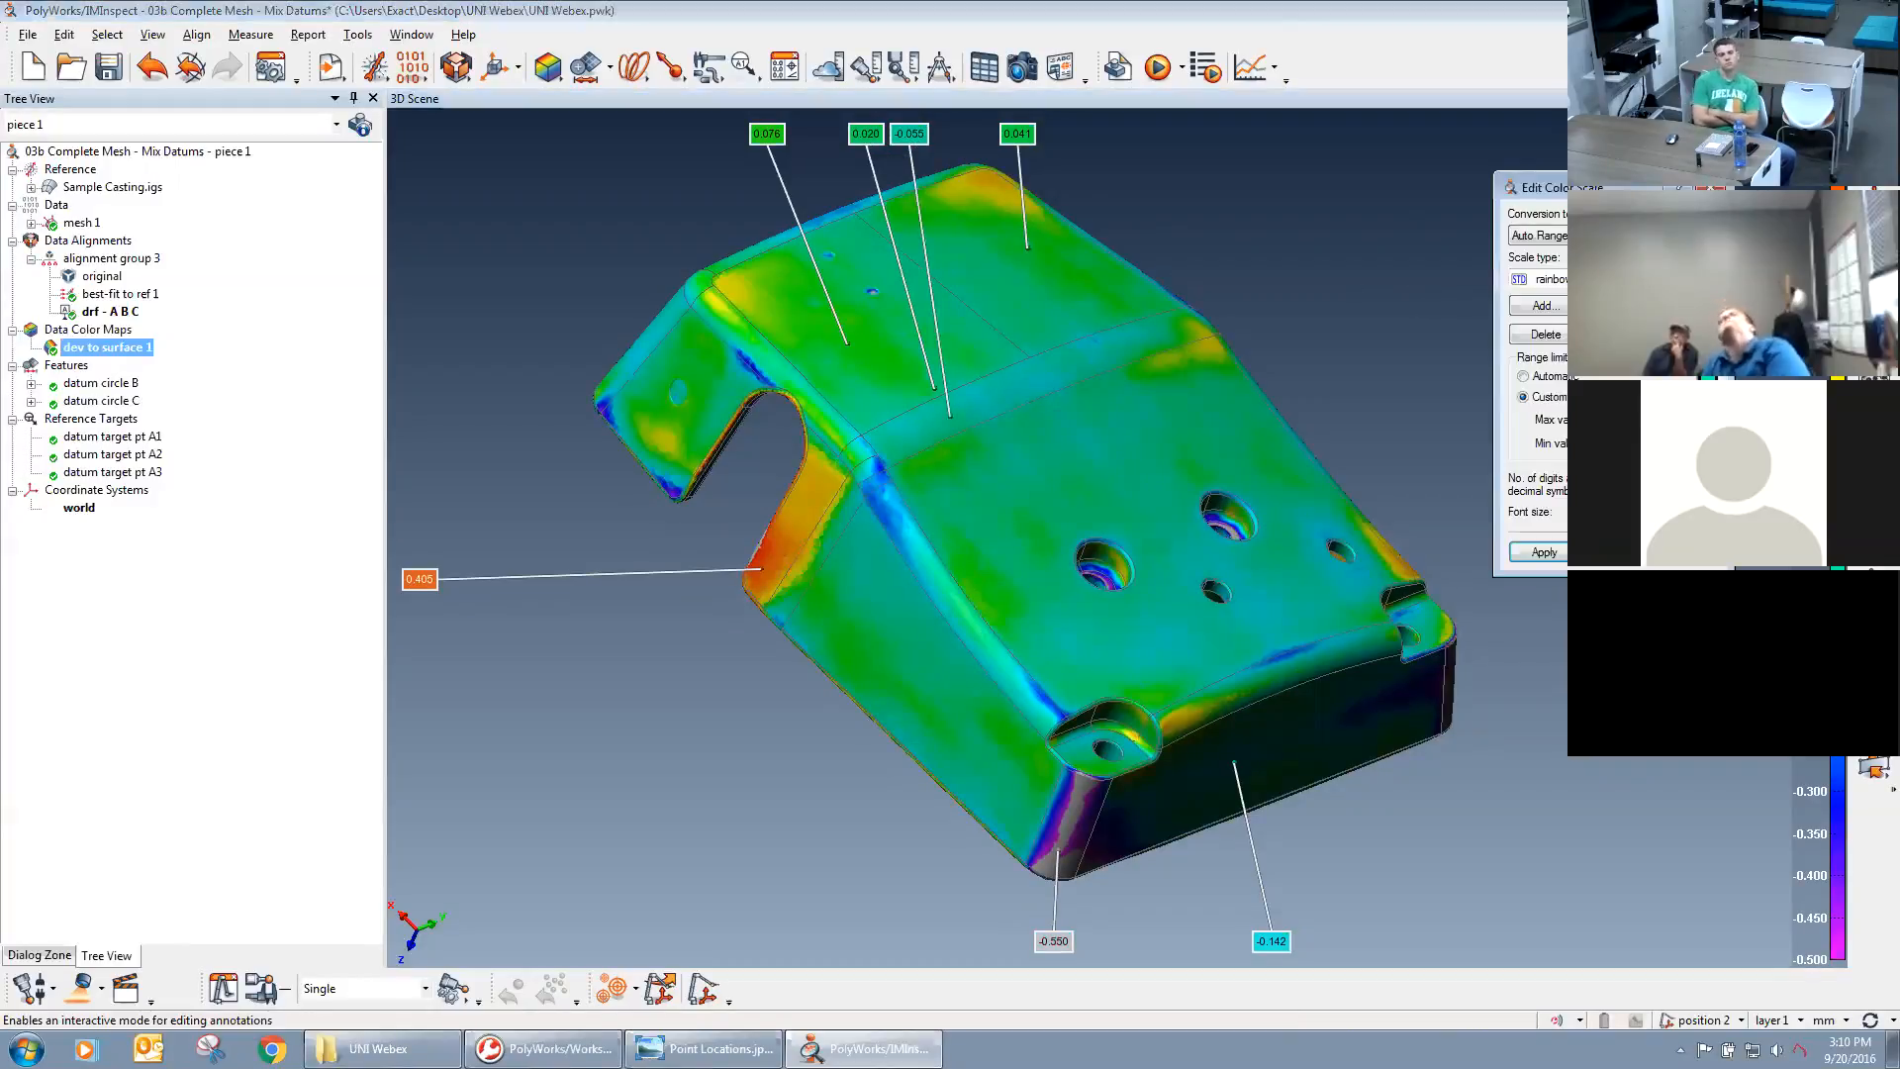
{"action": "left_click", "coordinate": [1615, 236]}
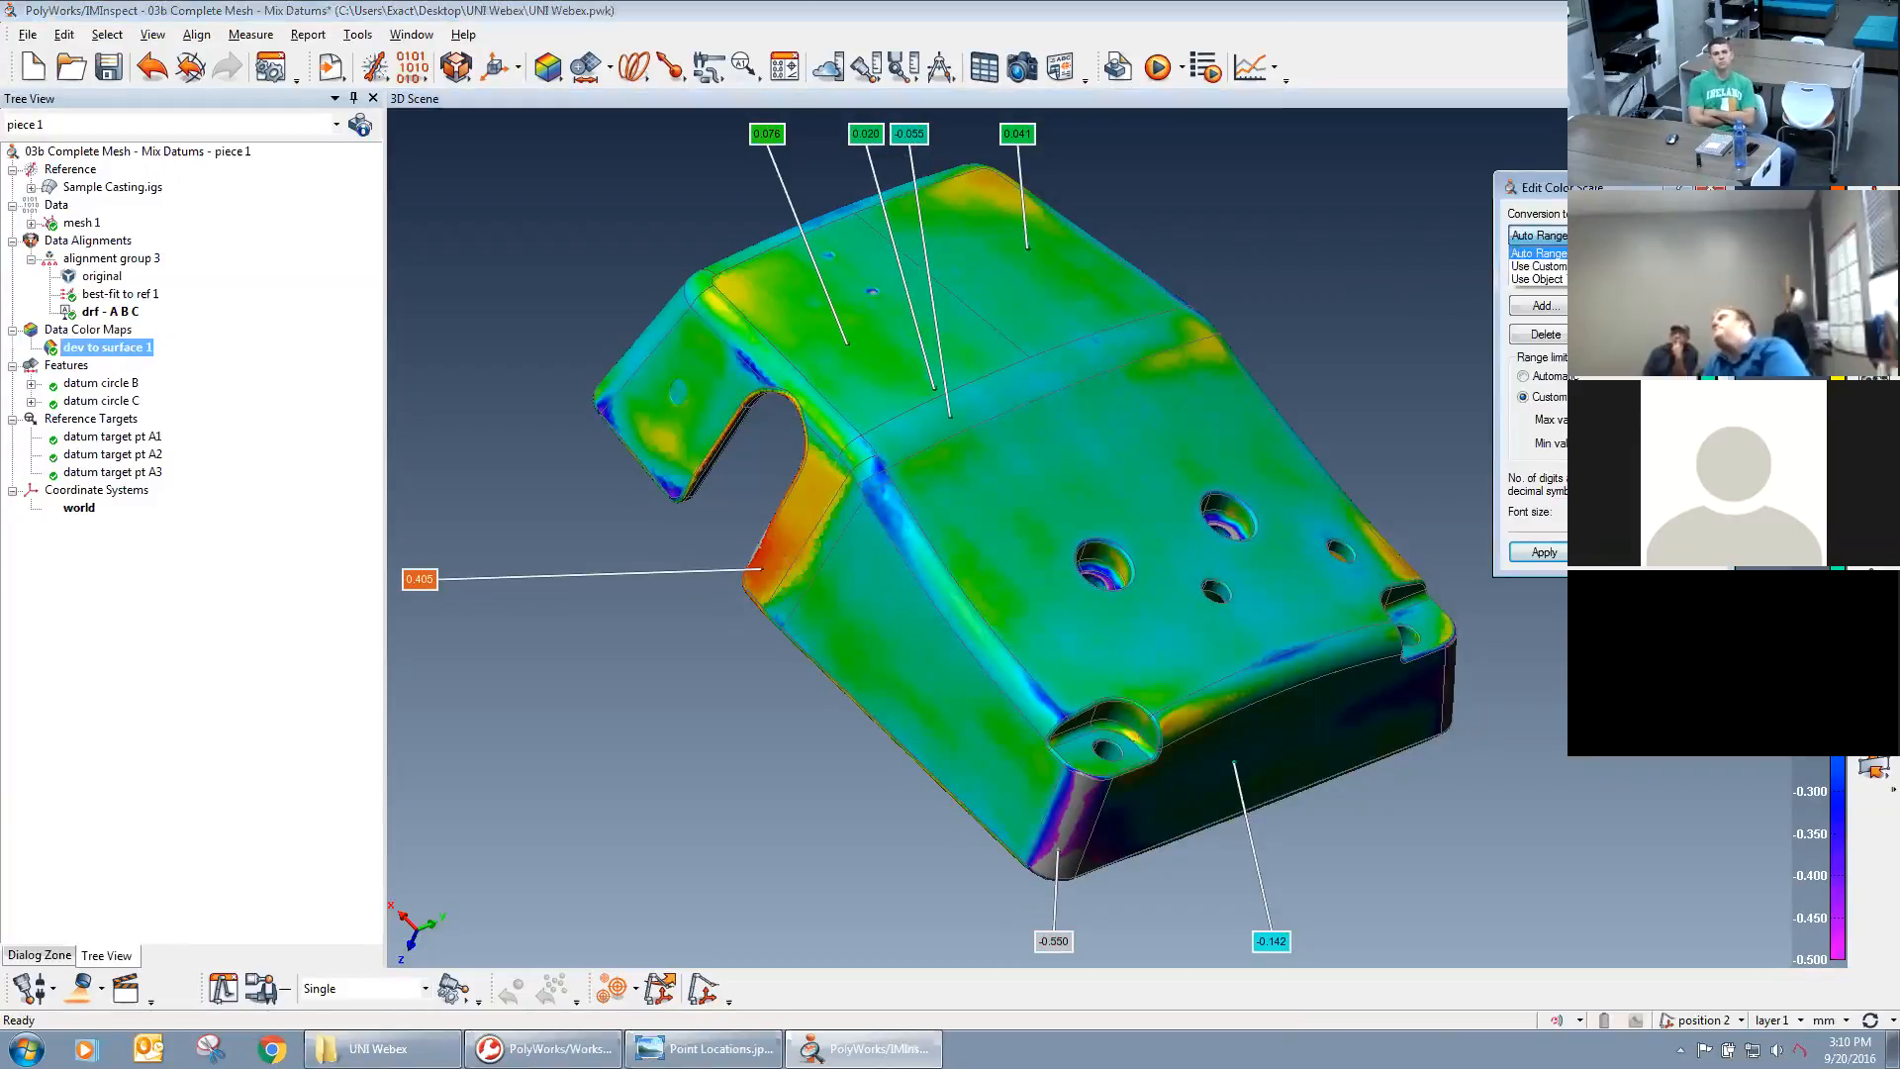
{"action": "left_click", "coordinate": [1537, 279]}
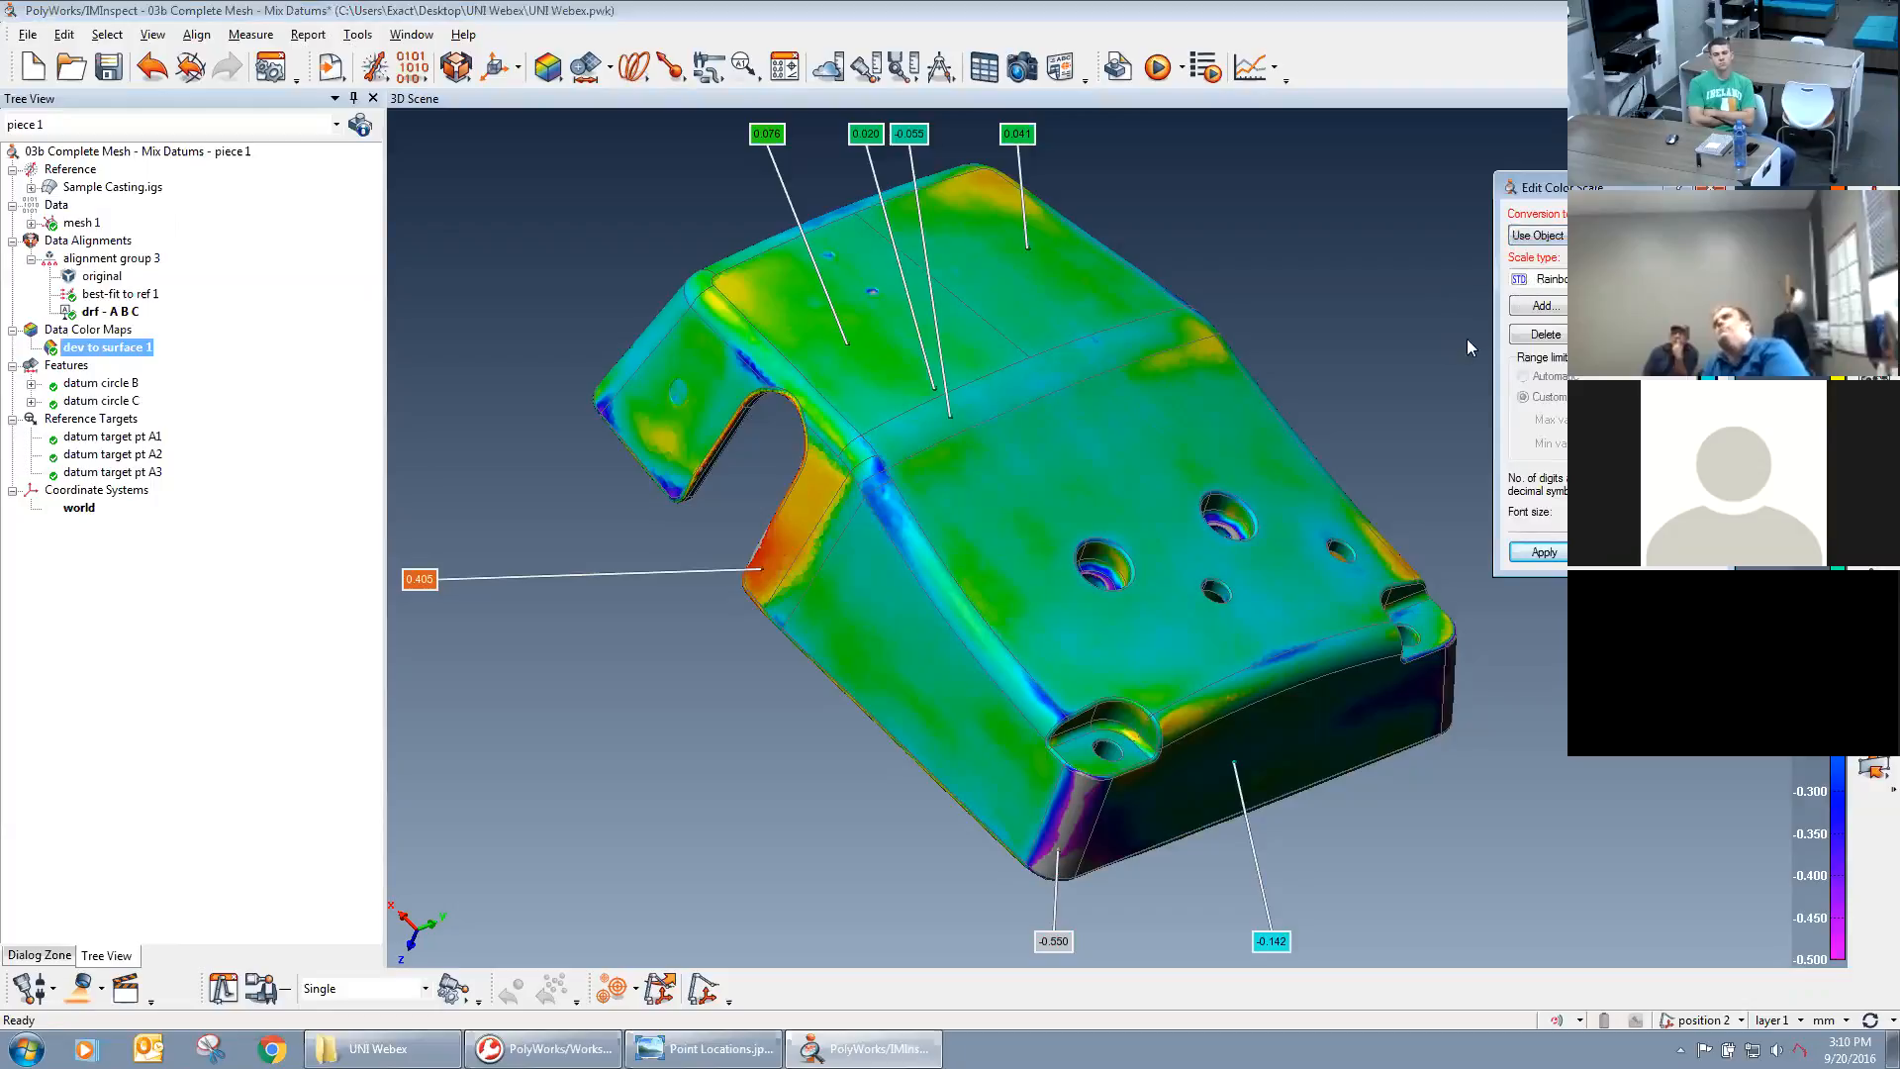
{"action": "left_click", "coordinate": [1541, 553]}
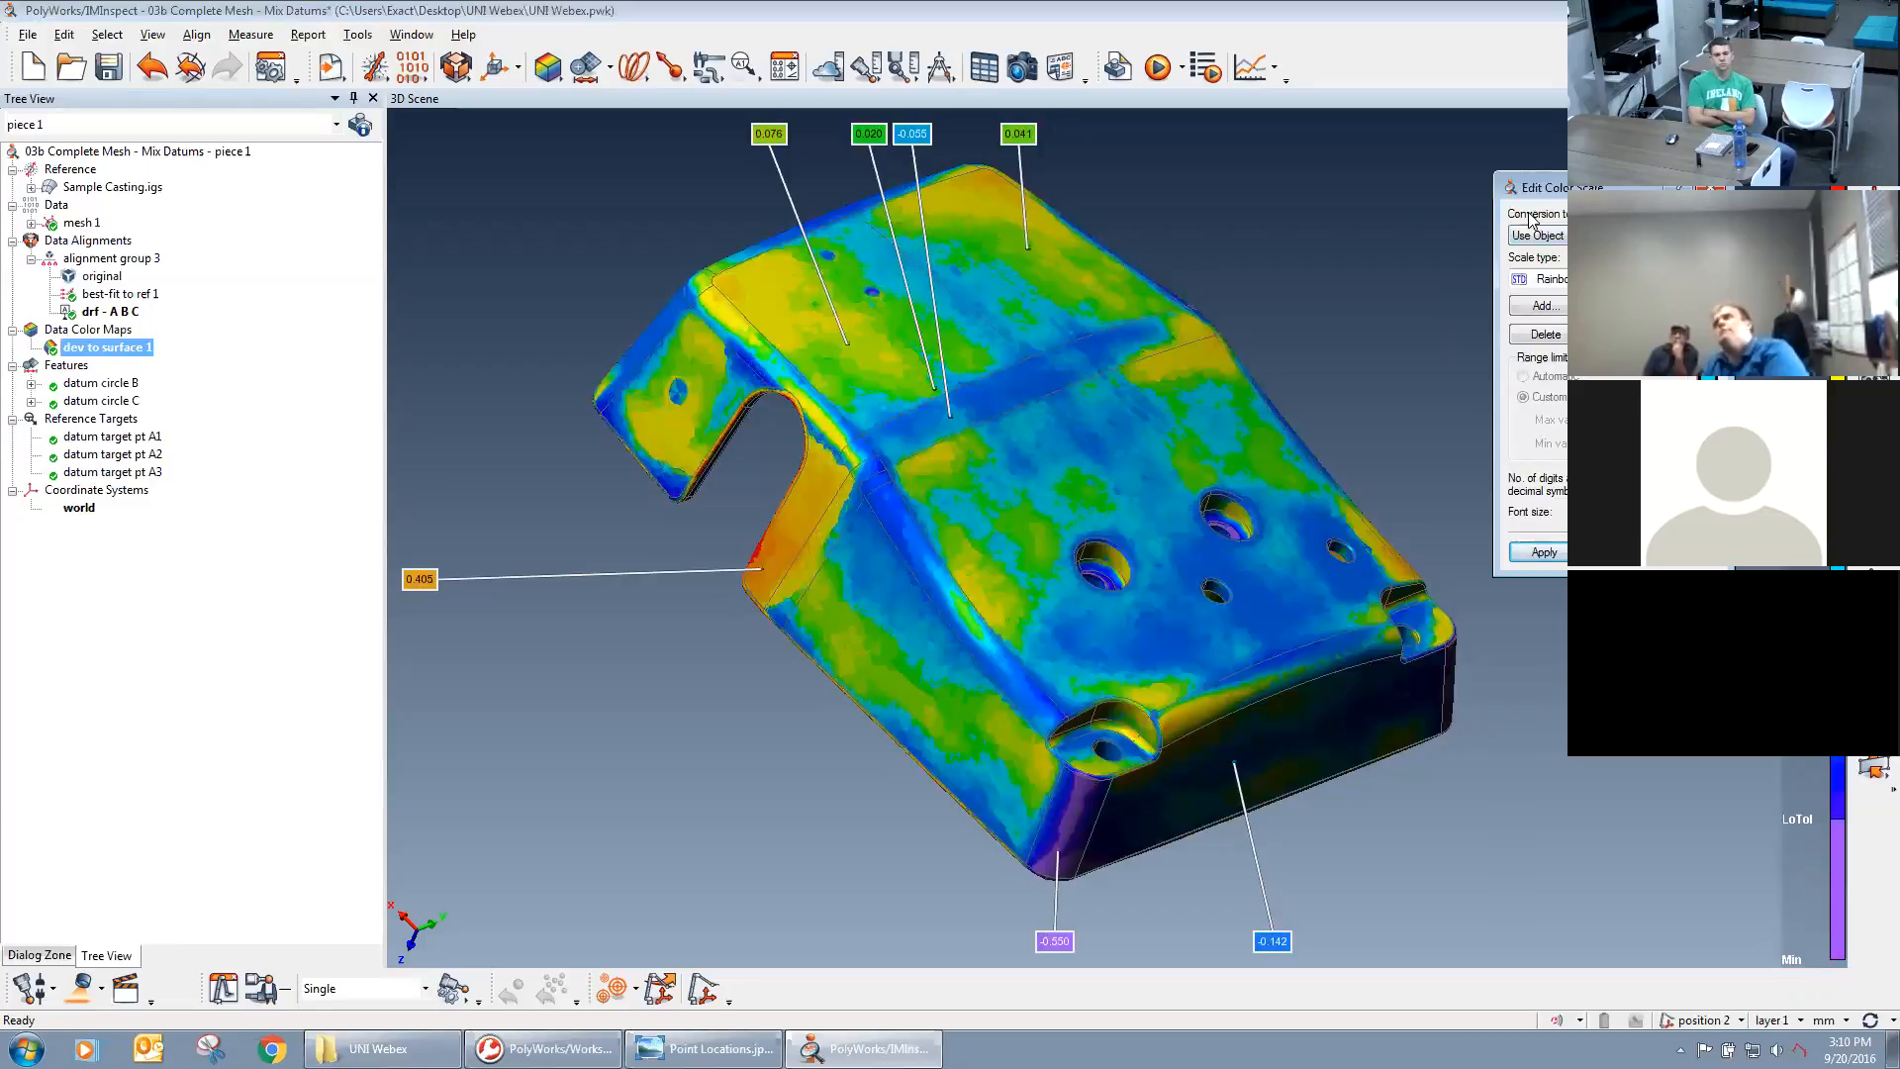
Apply the pass/fail scale type and examine the front corner and side notch of the casting.
{"action": "left_click", "coordinate": [1615, 236]}
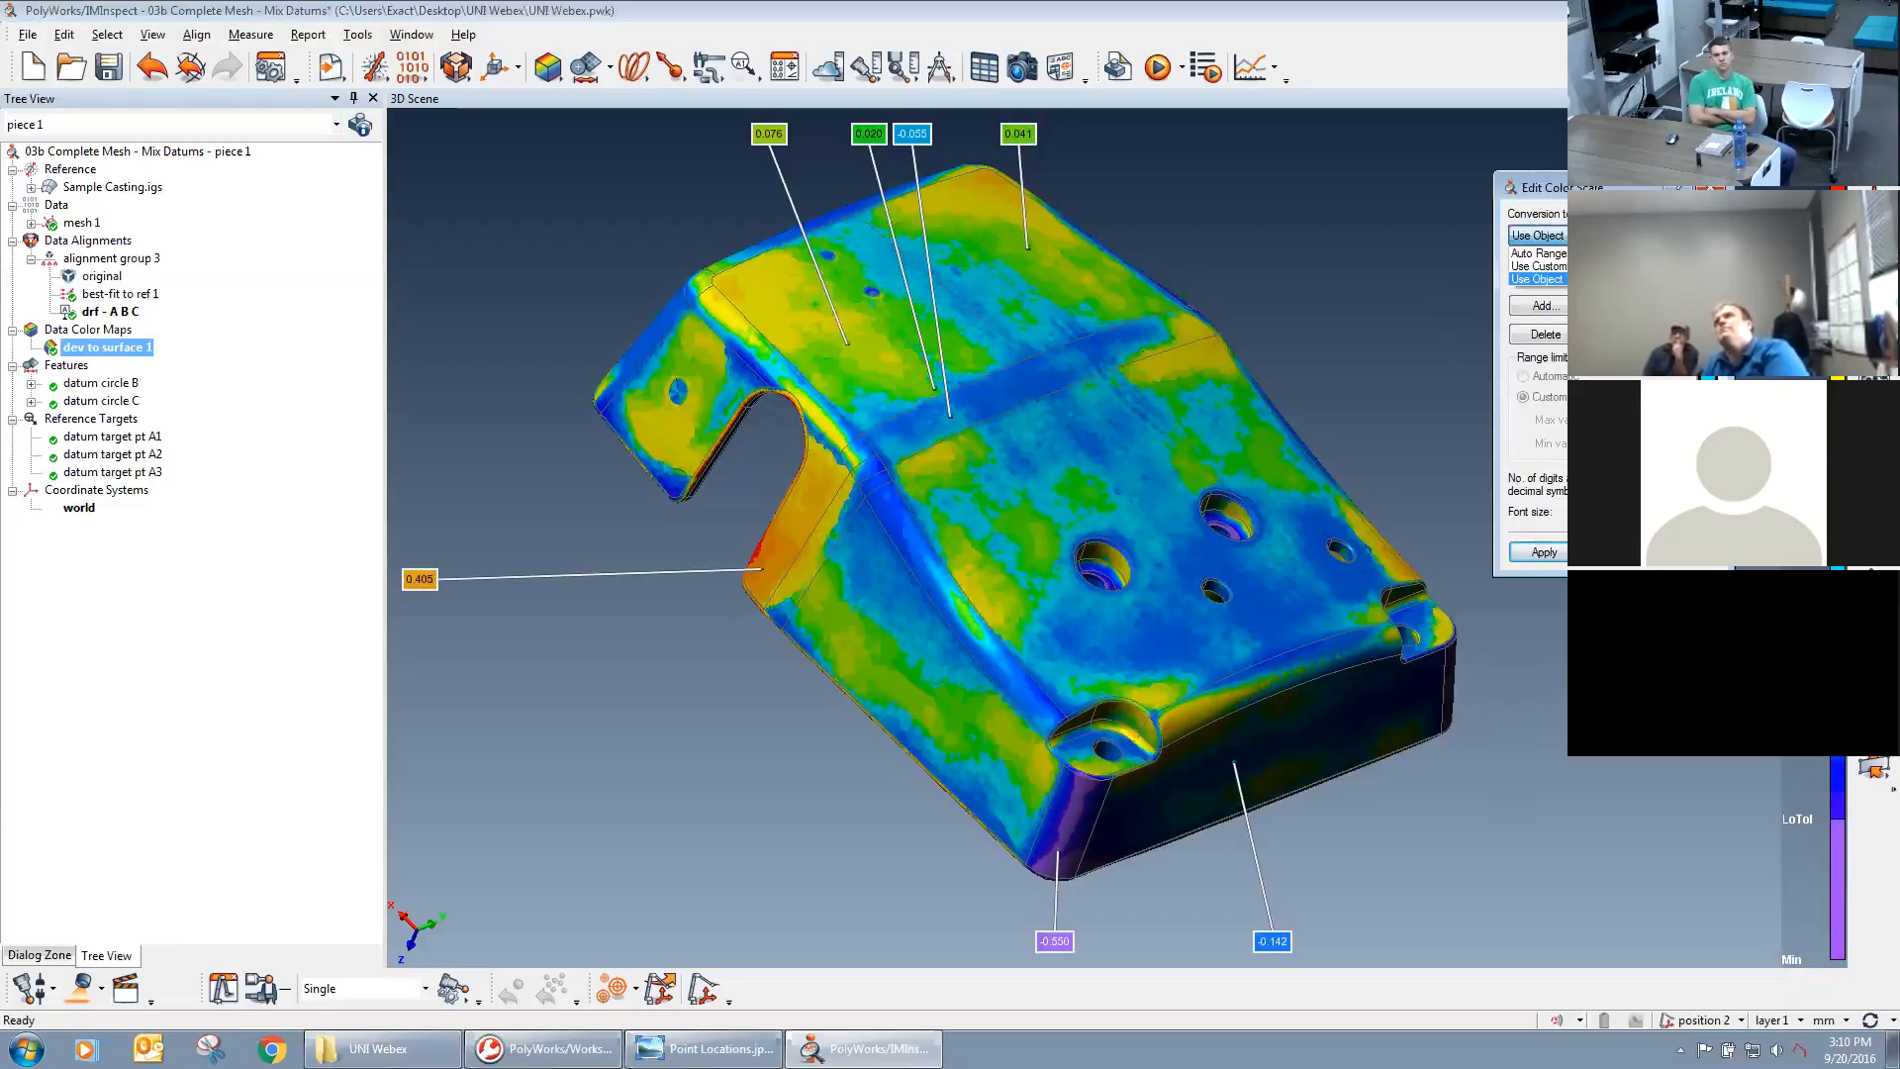
{"action": "left_click", "coordinate": [1615, 235]}
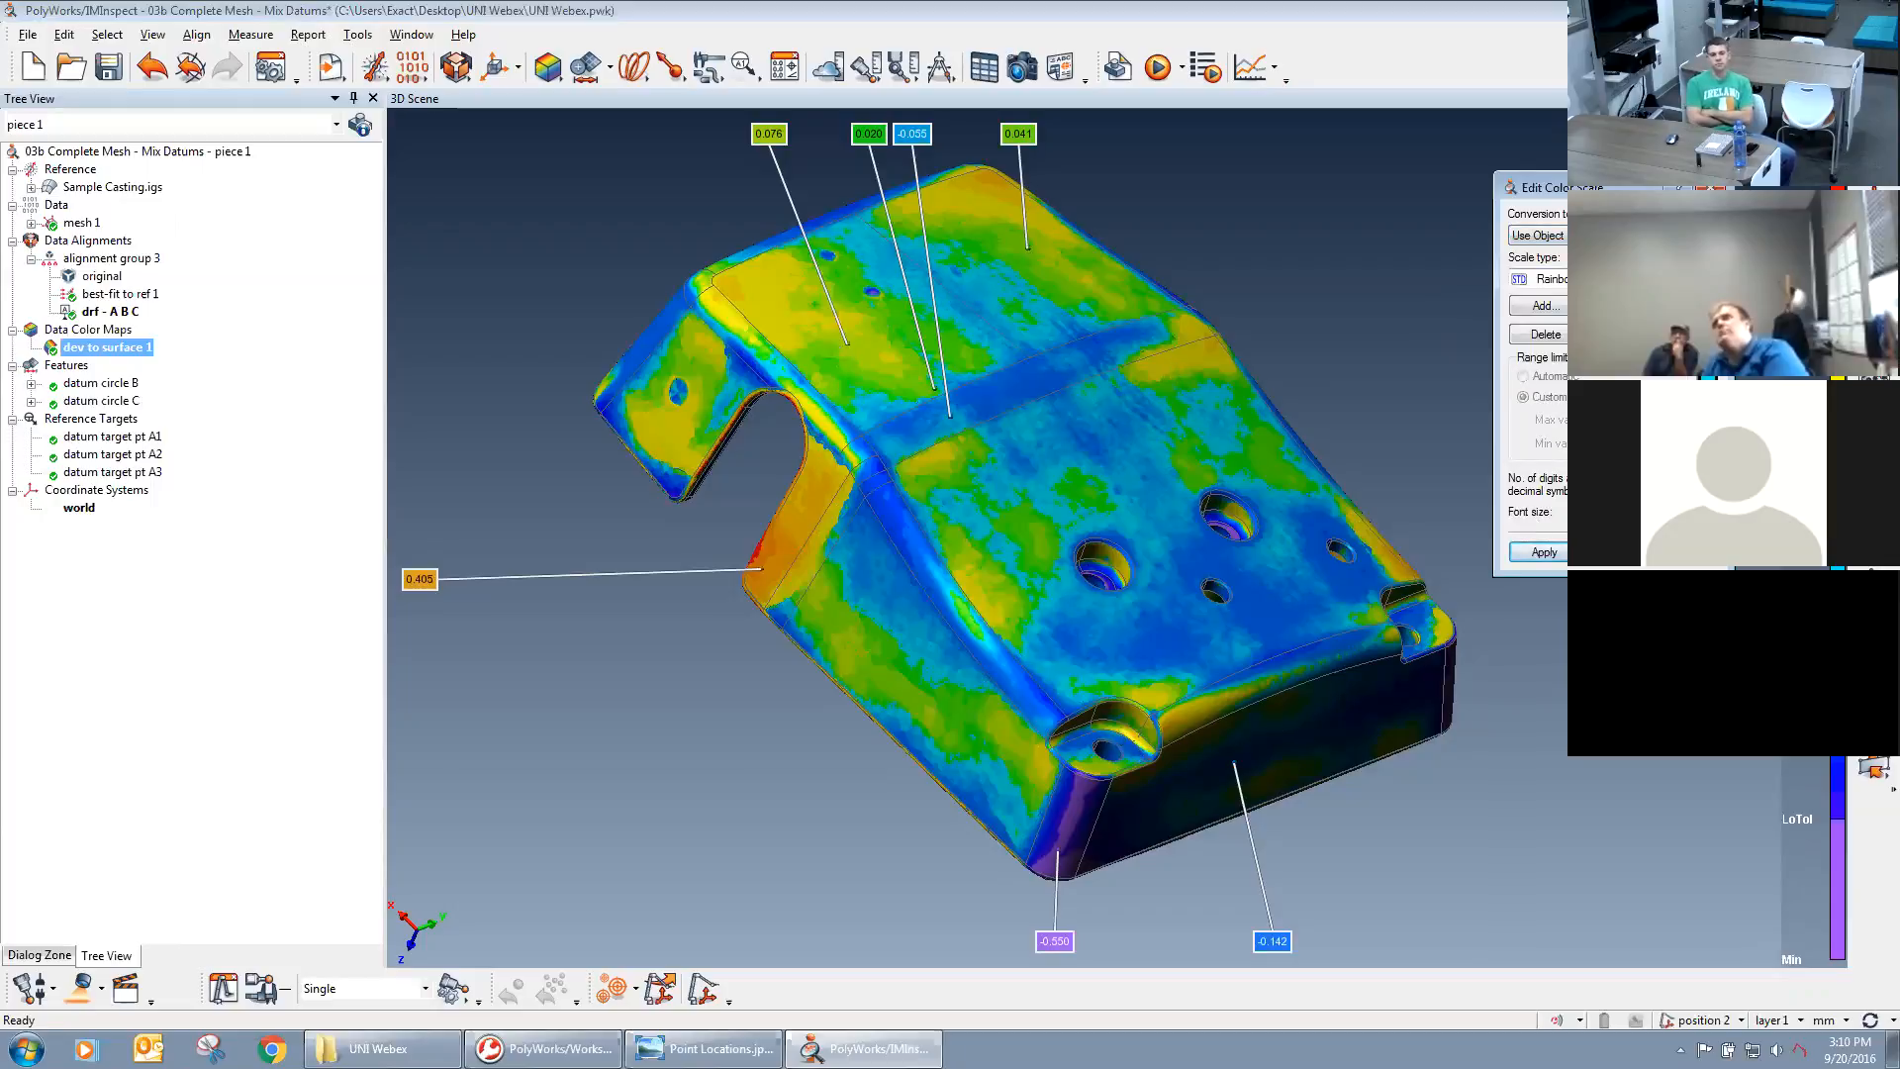
{"action": "left_click", "coordinate": [1704, 279]}
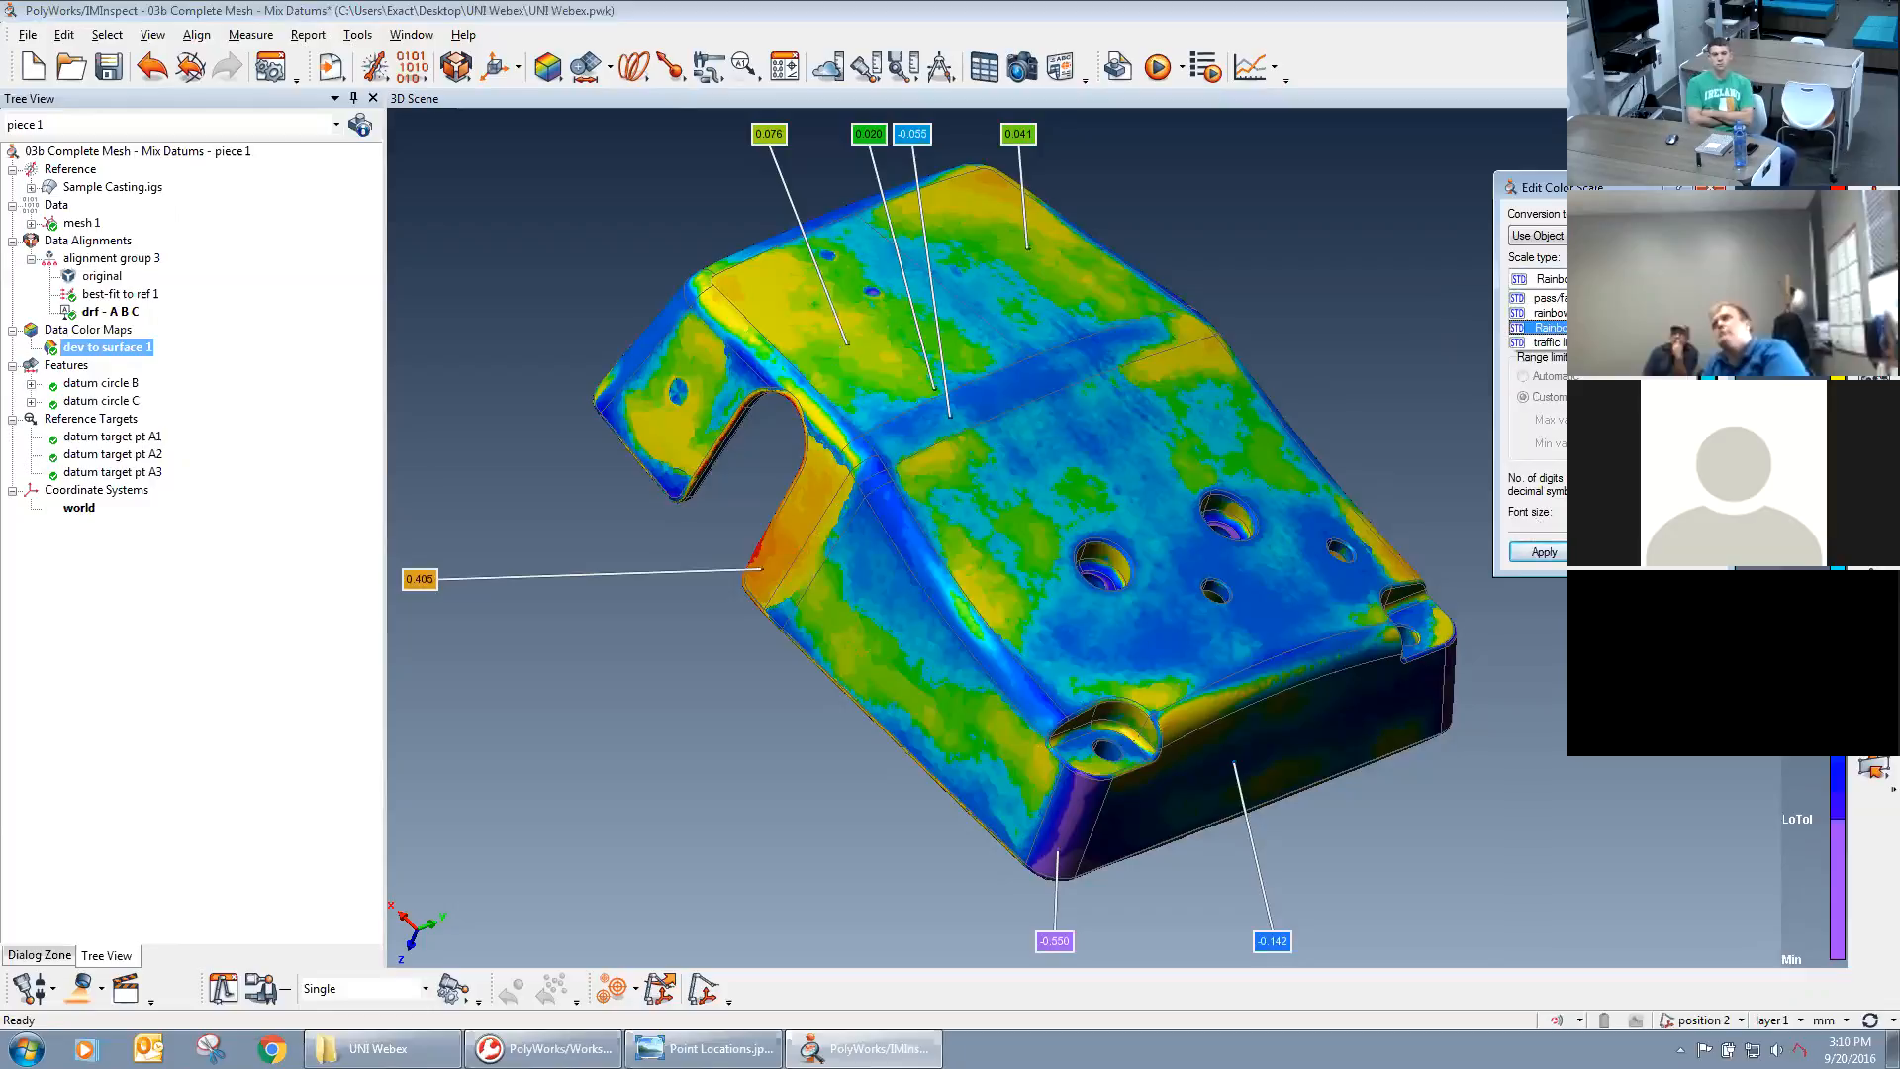
{"action": "left_click", "coordinate": [1633, 297]}
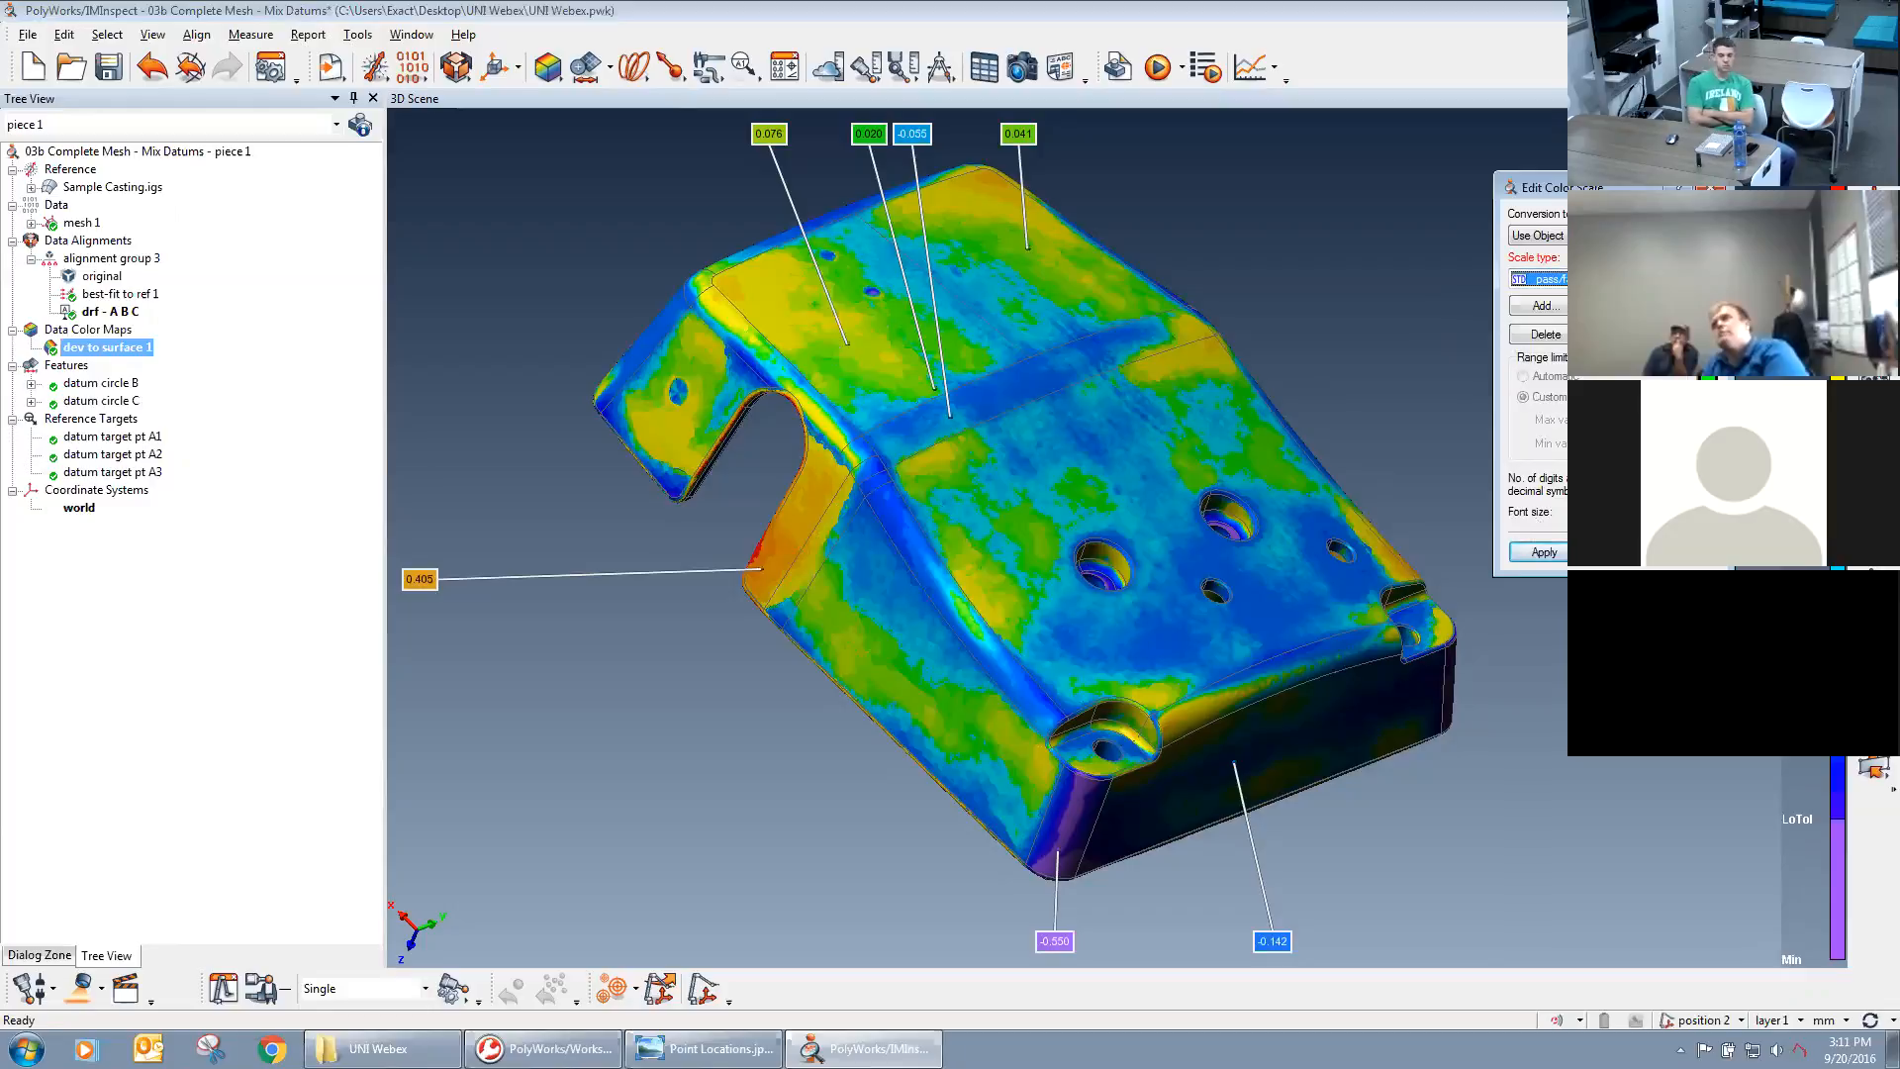
{"action": "left_click", "coordinate": [1546, 552]}
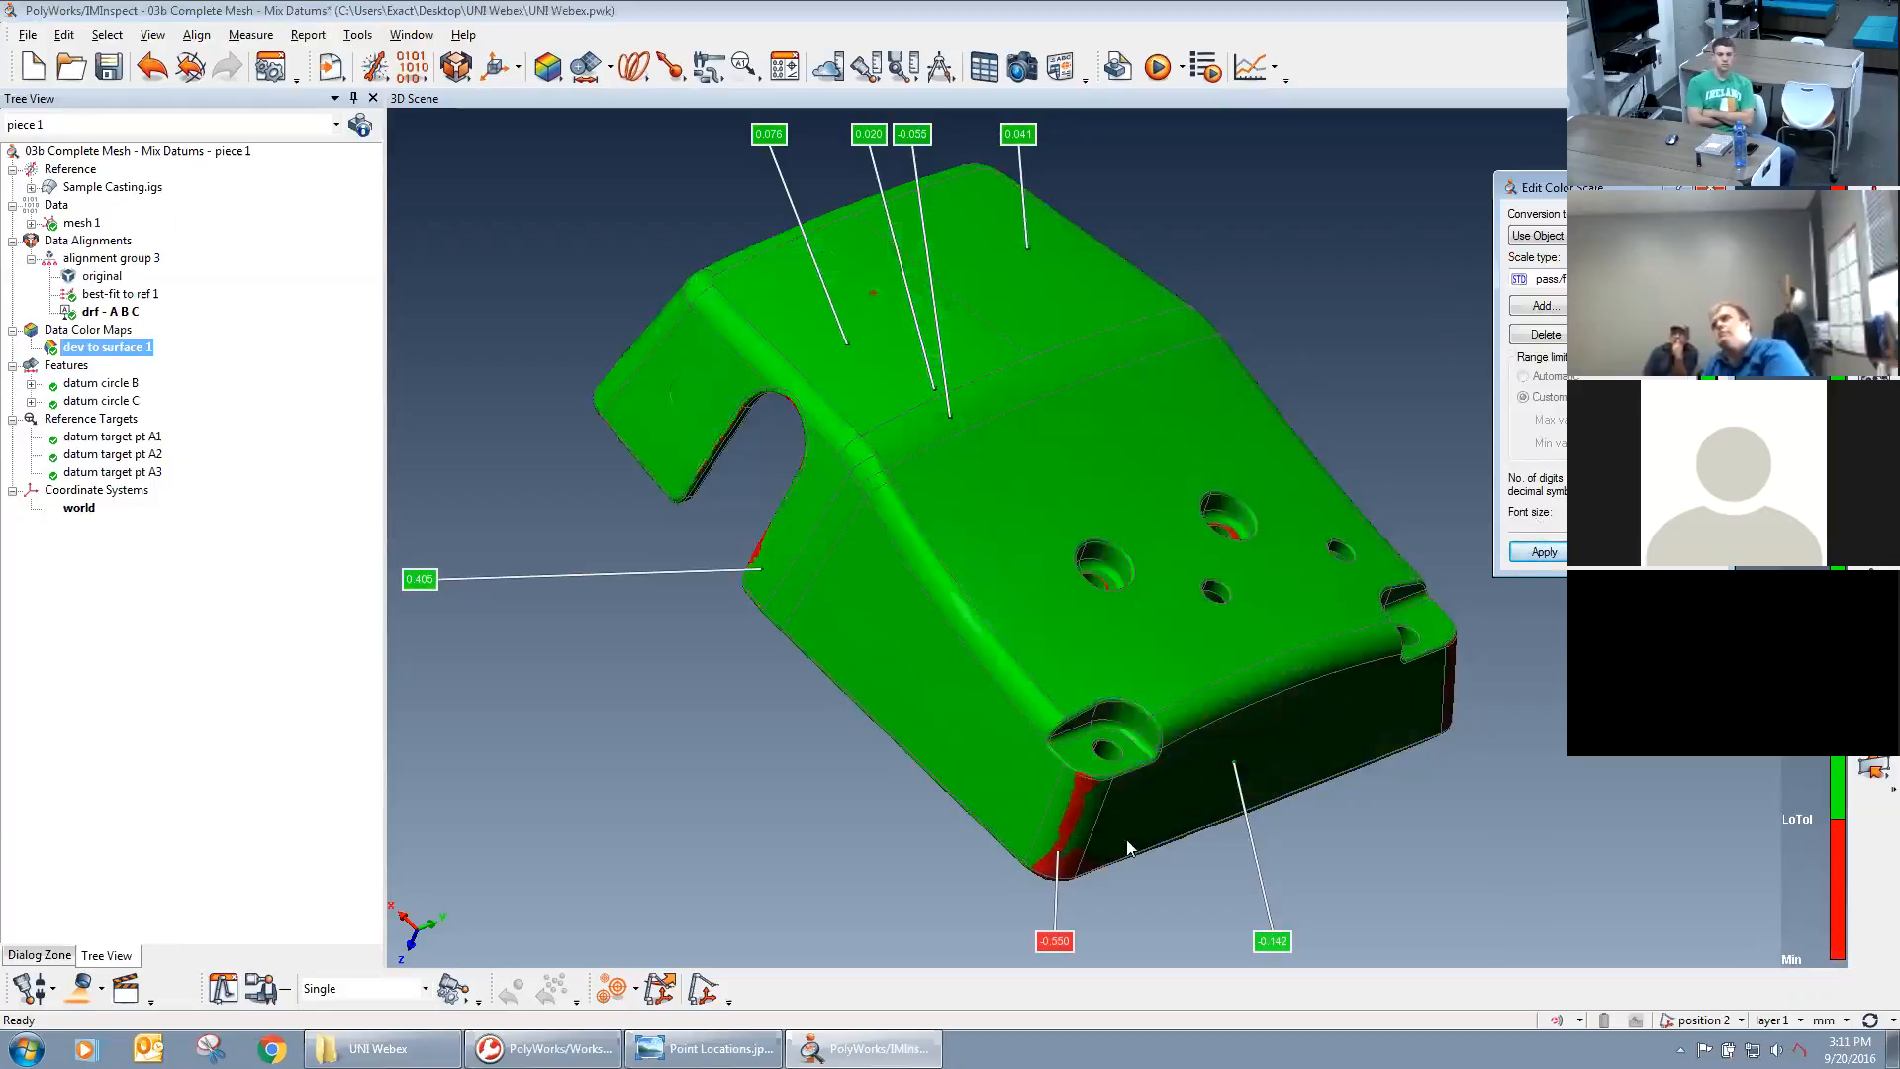
{"action": "mouse_move", "coordinate": [1156, 600]}
{"action": "middle_mouse_down"}
{"action": "mouse_move", "coordinate": [1230, 552]}
{"action": "mouse_move", "coordinate": [1214, 573]}
{"action": "mouse_move", "coordinate": [1142, 553]}
{"action": "middle_mouse_up"}
{"action": "left_click_drag", "start_coordinate": [1141, 553], "coordinate": [1160, 677]}
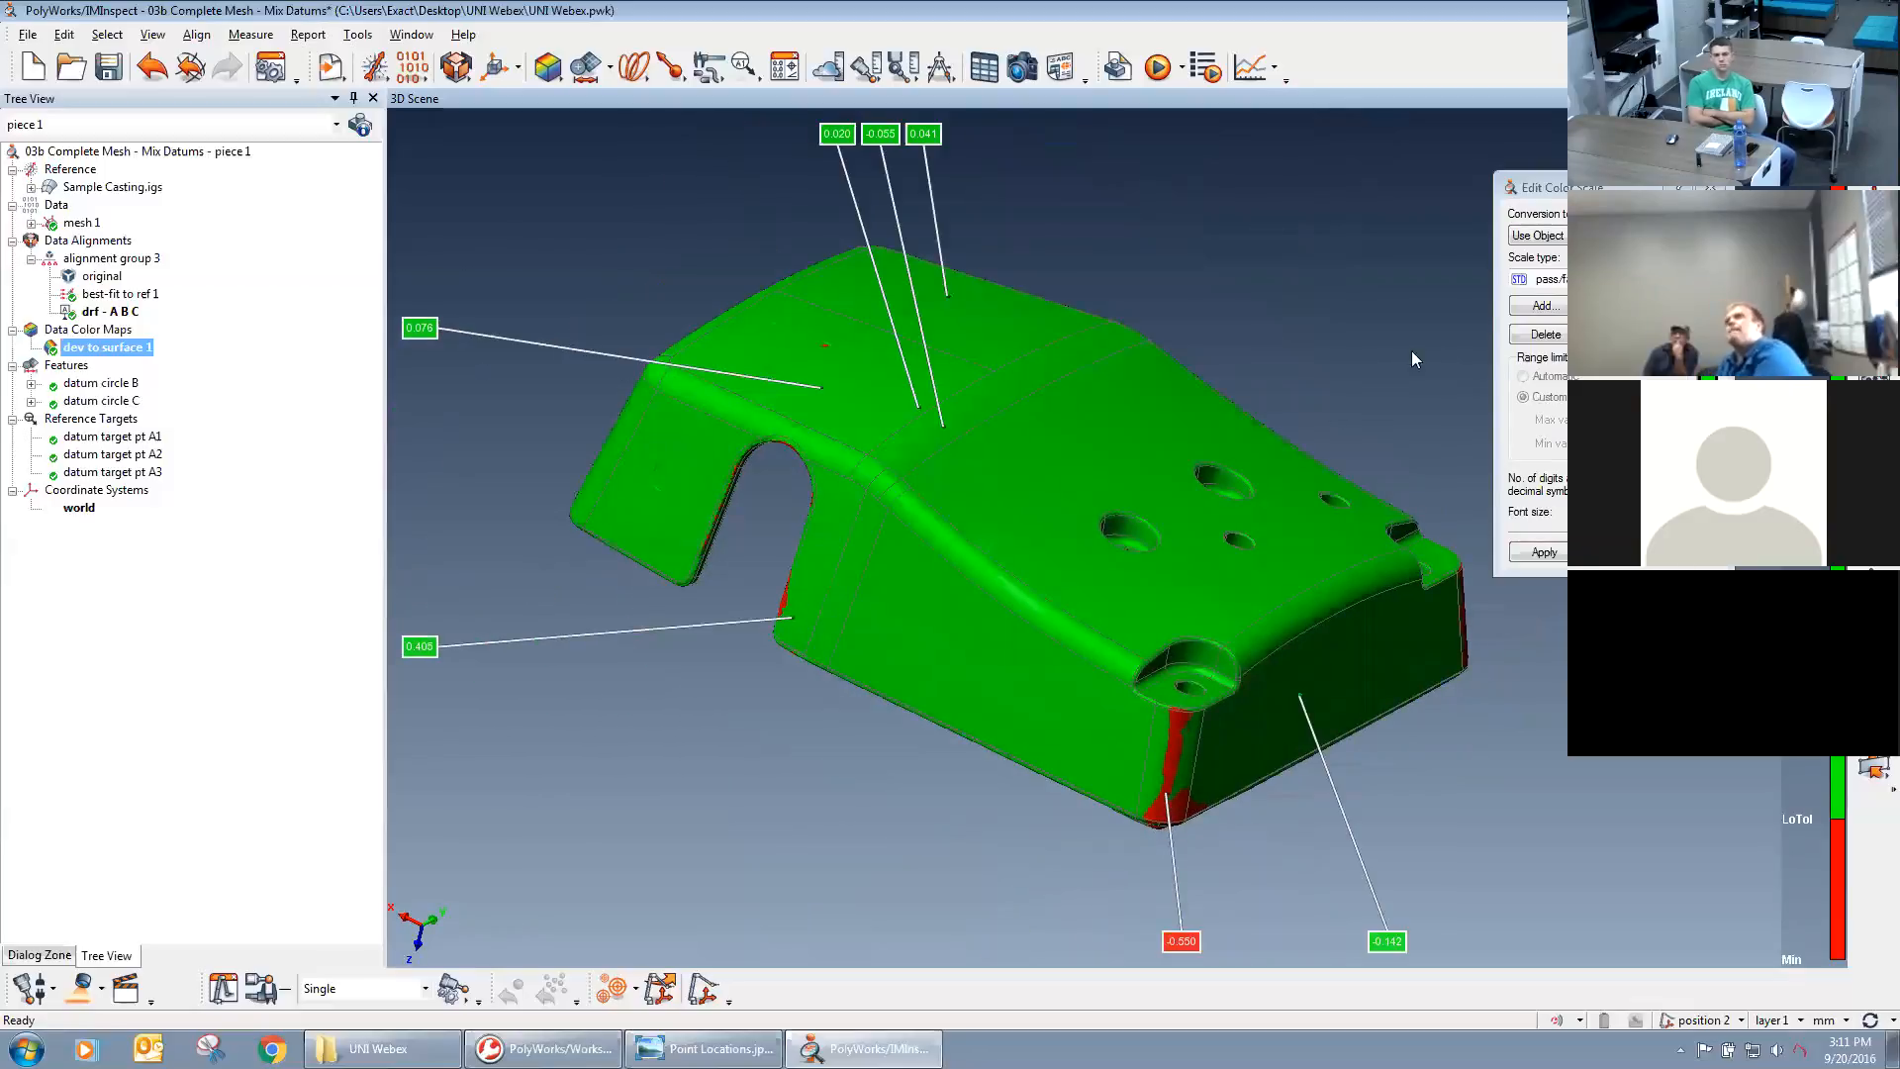
Switch the object-based color scale from pass/fail to the Rainbow scale type and apply it.
{"action": "left_click", "coordinate": [1705, 279]}
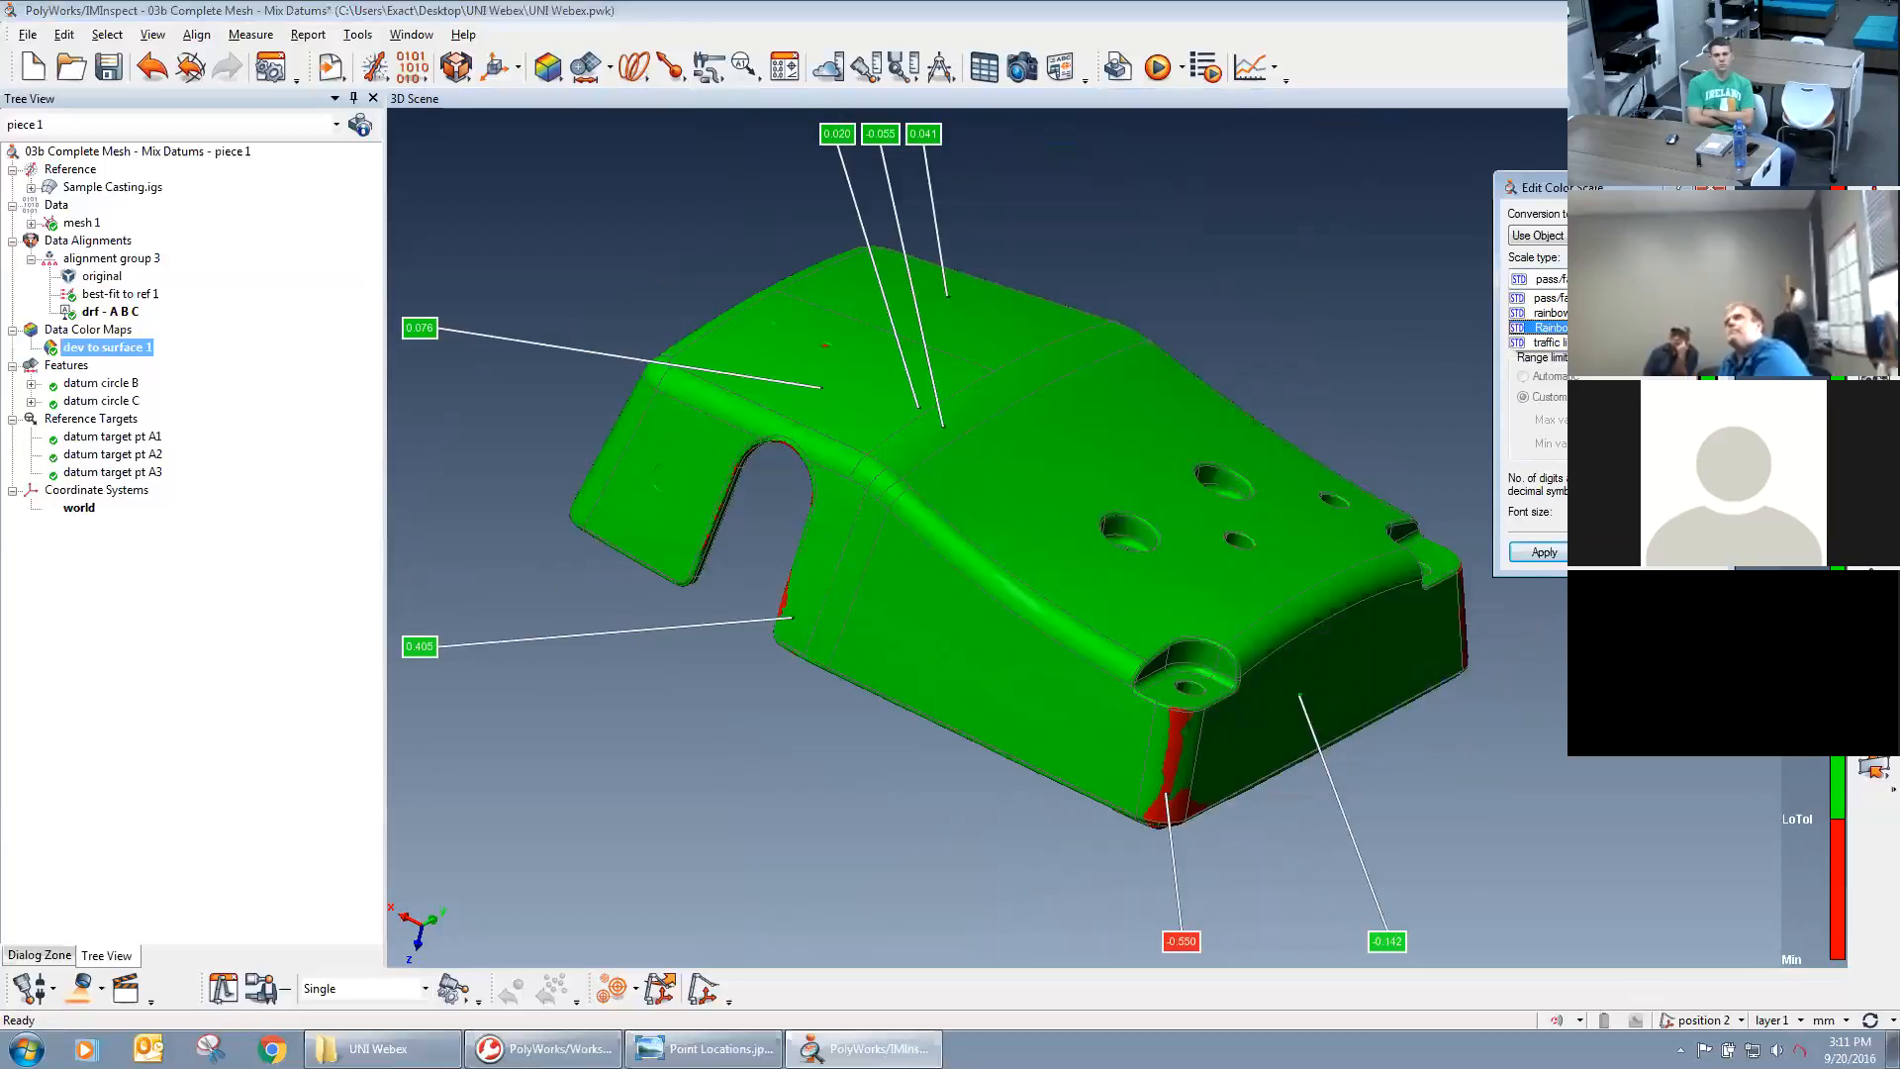
{"action": "left_click", "coordinate": [1633, 327]}
{"action": "left_click", "coordinate": [1545, 551]}
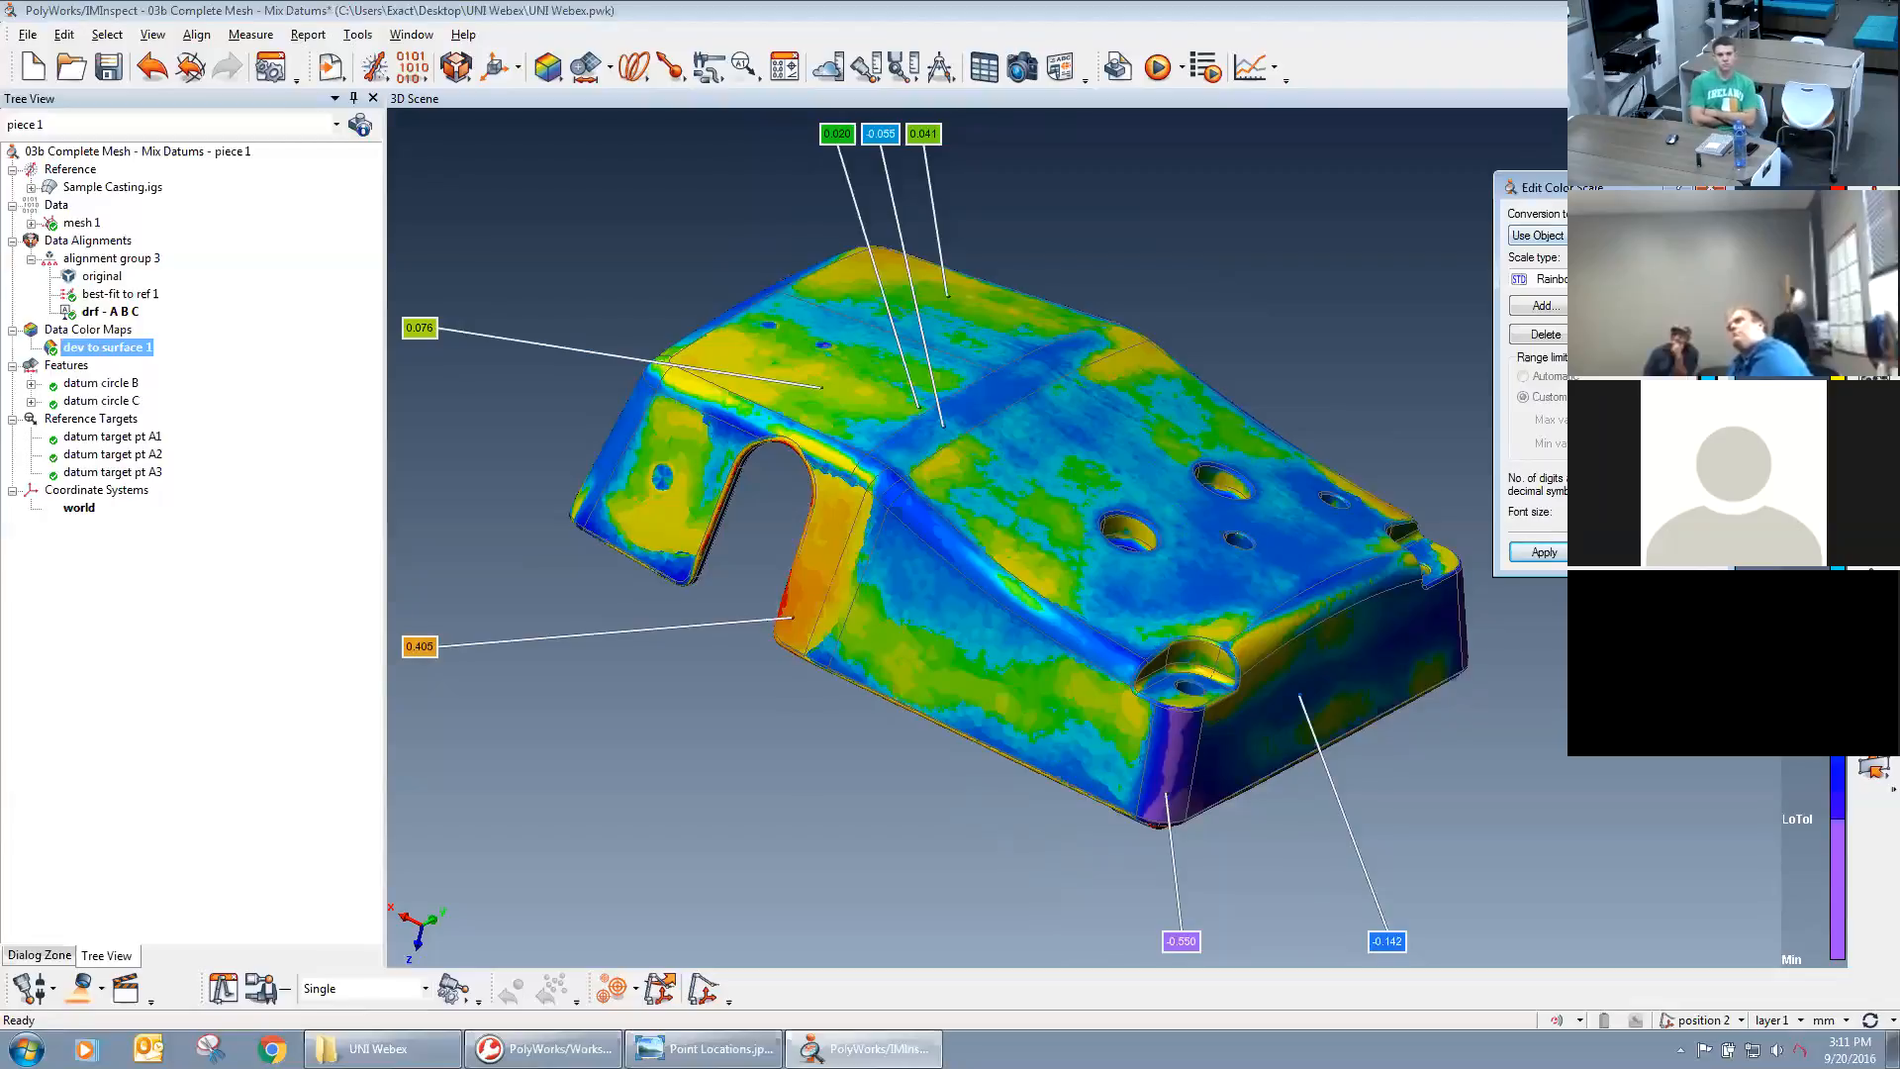
Change the color conversion to the Use Custom option and apply its Custom scale type to the deviation map.
{"action": "left_click", "coordinate": [1554, 235]}
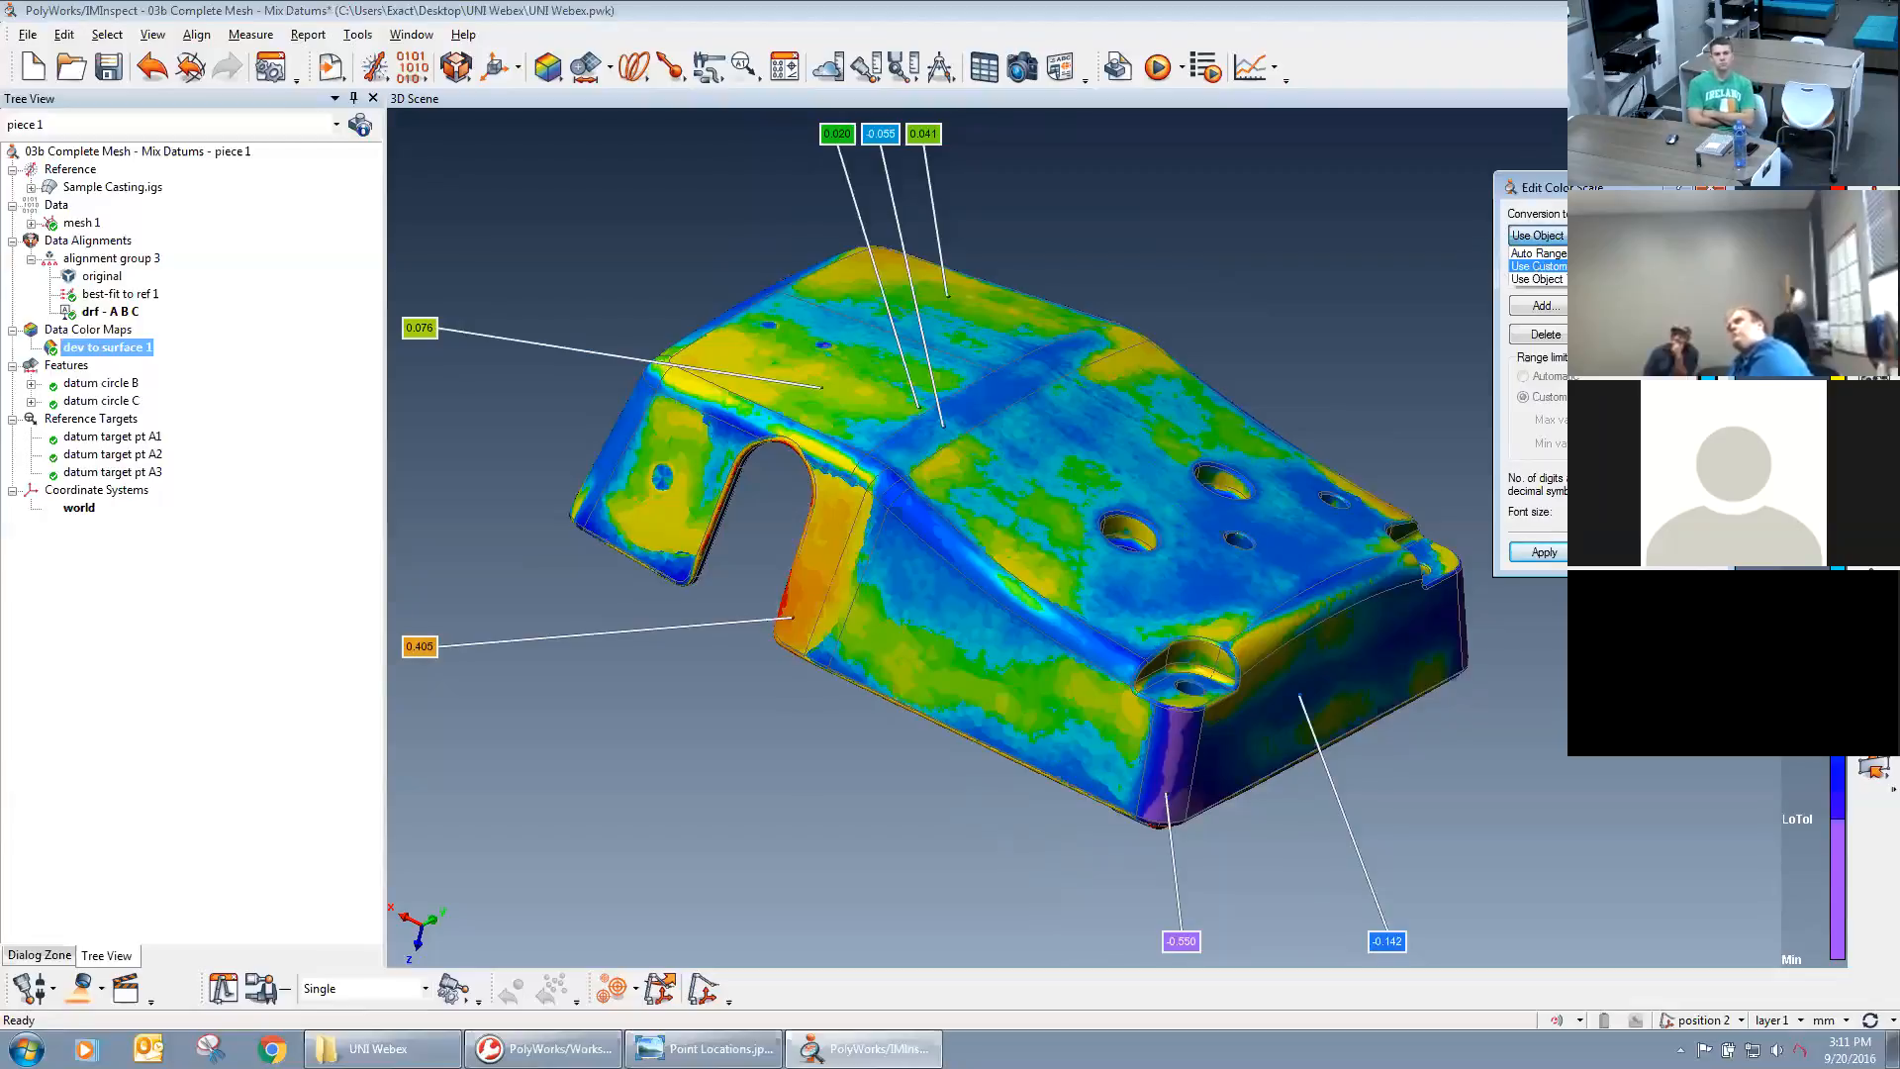
{"action": "left_click", "coordinate": [1559, 267]}
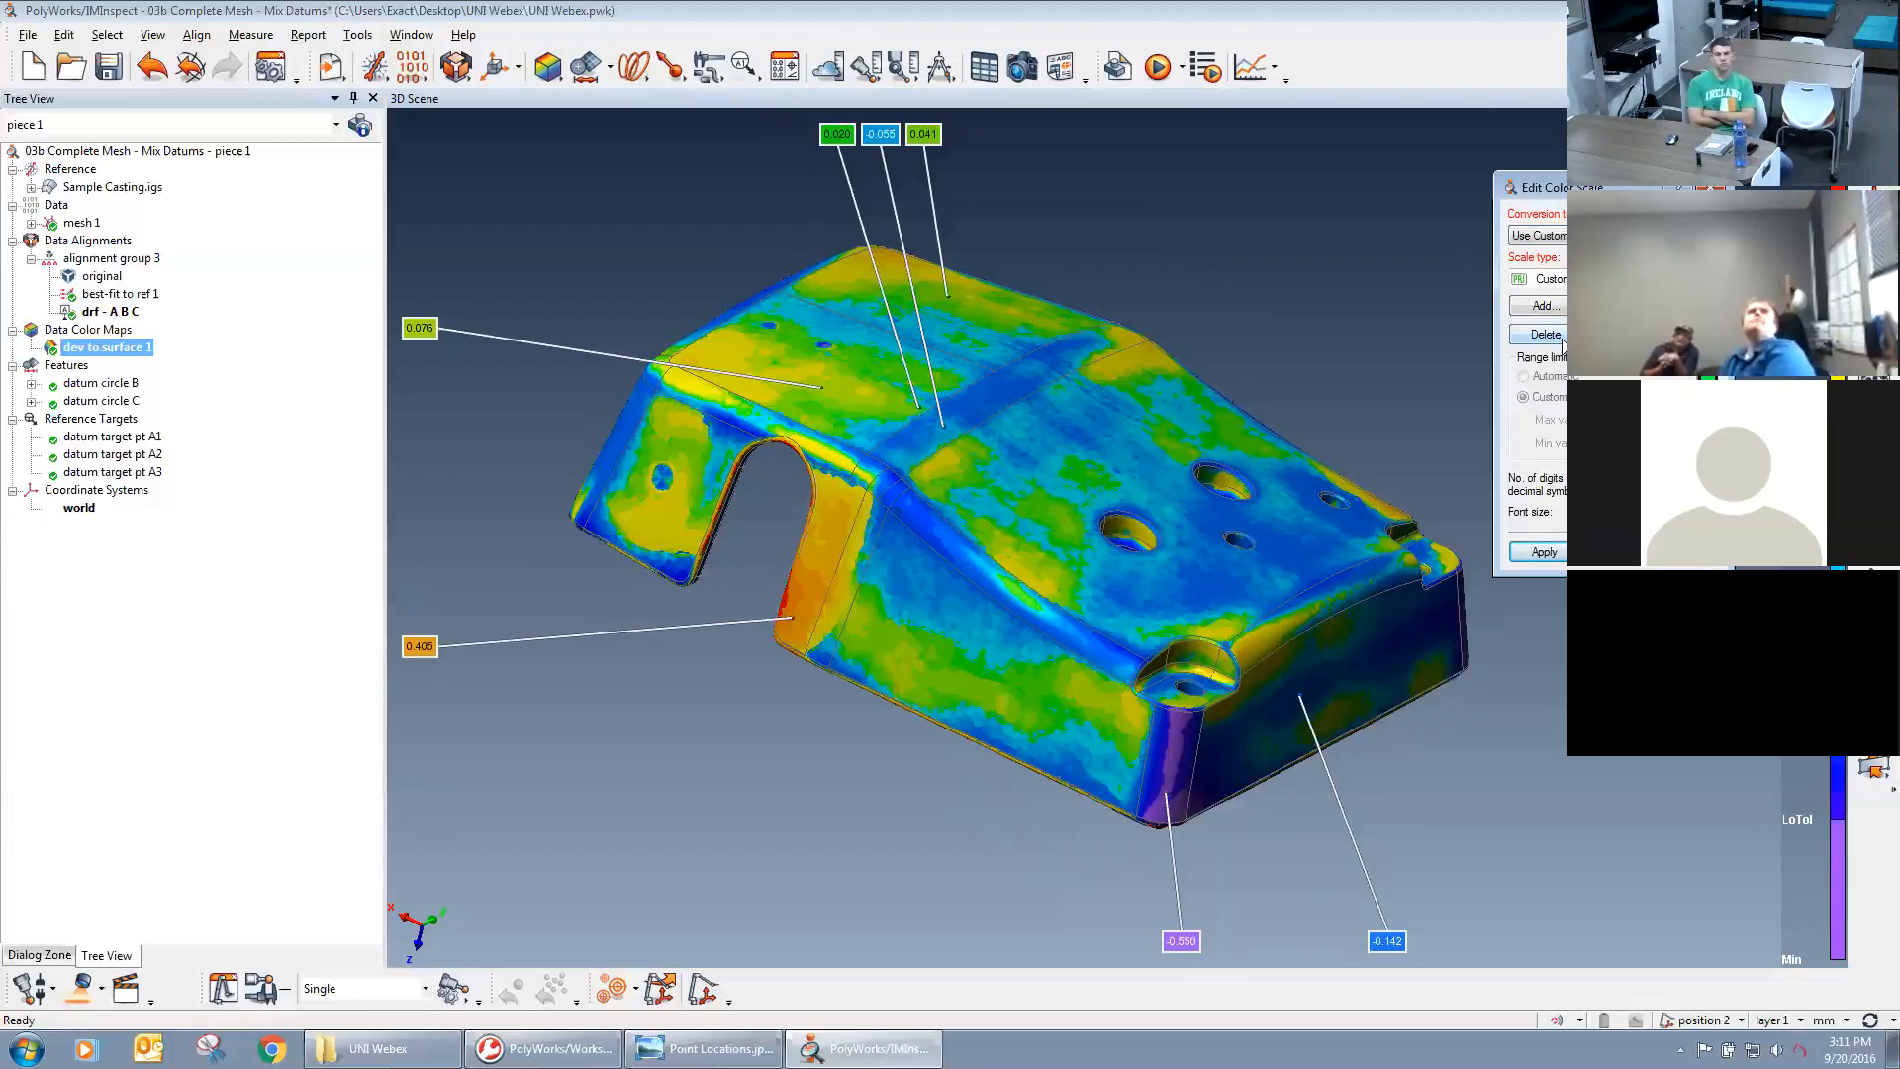
{"action": "left_click", "coordinate": [1544, 551]}
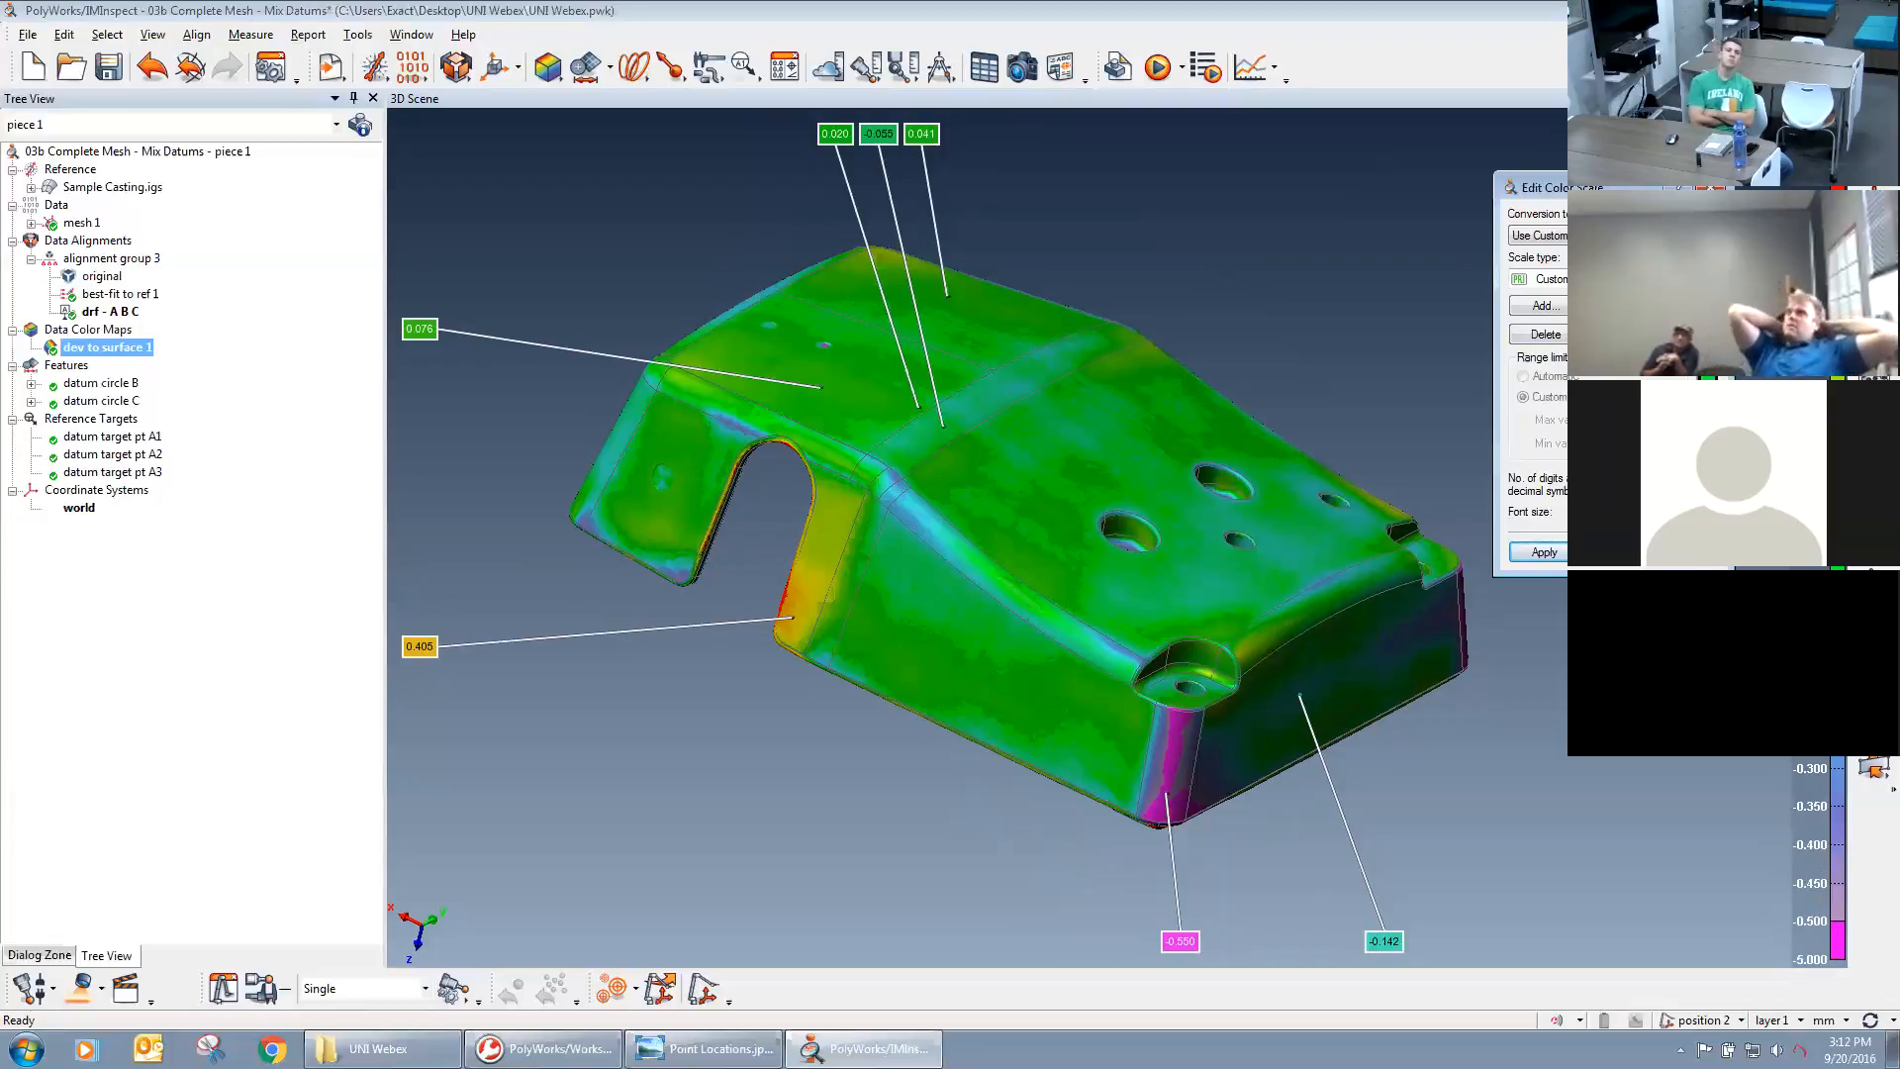
Inspect the custom scale's upper limit value in the color scale editor, leave the value as it is, and reapply the scale.
{"action": "left_click", "coordinate": [1627, 305]}
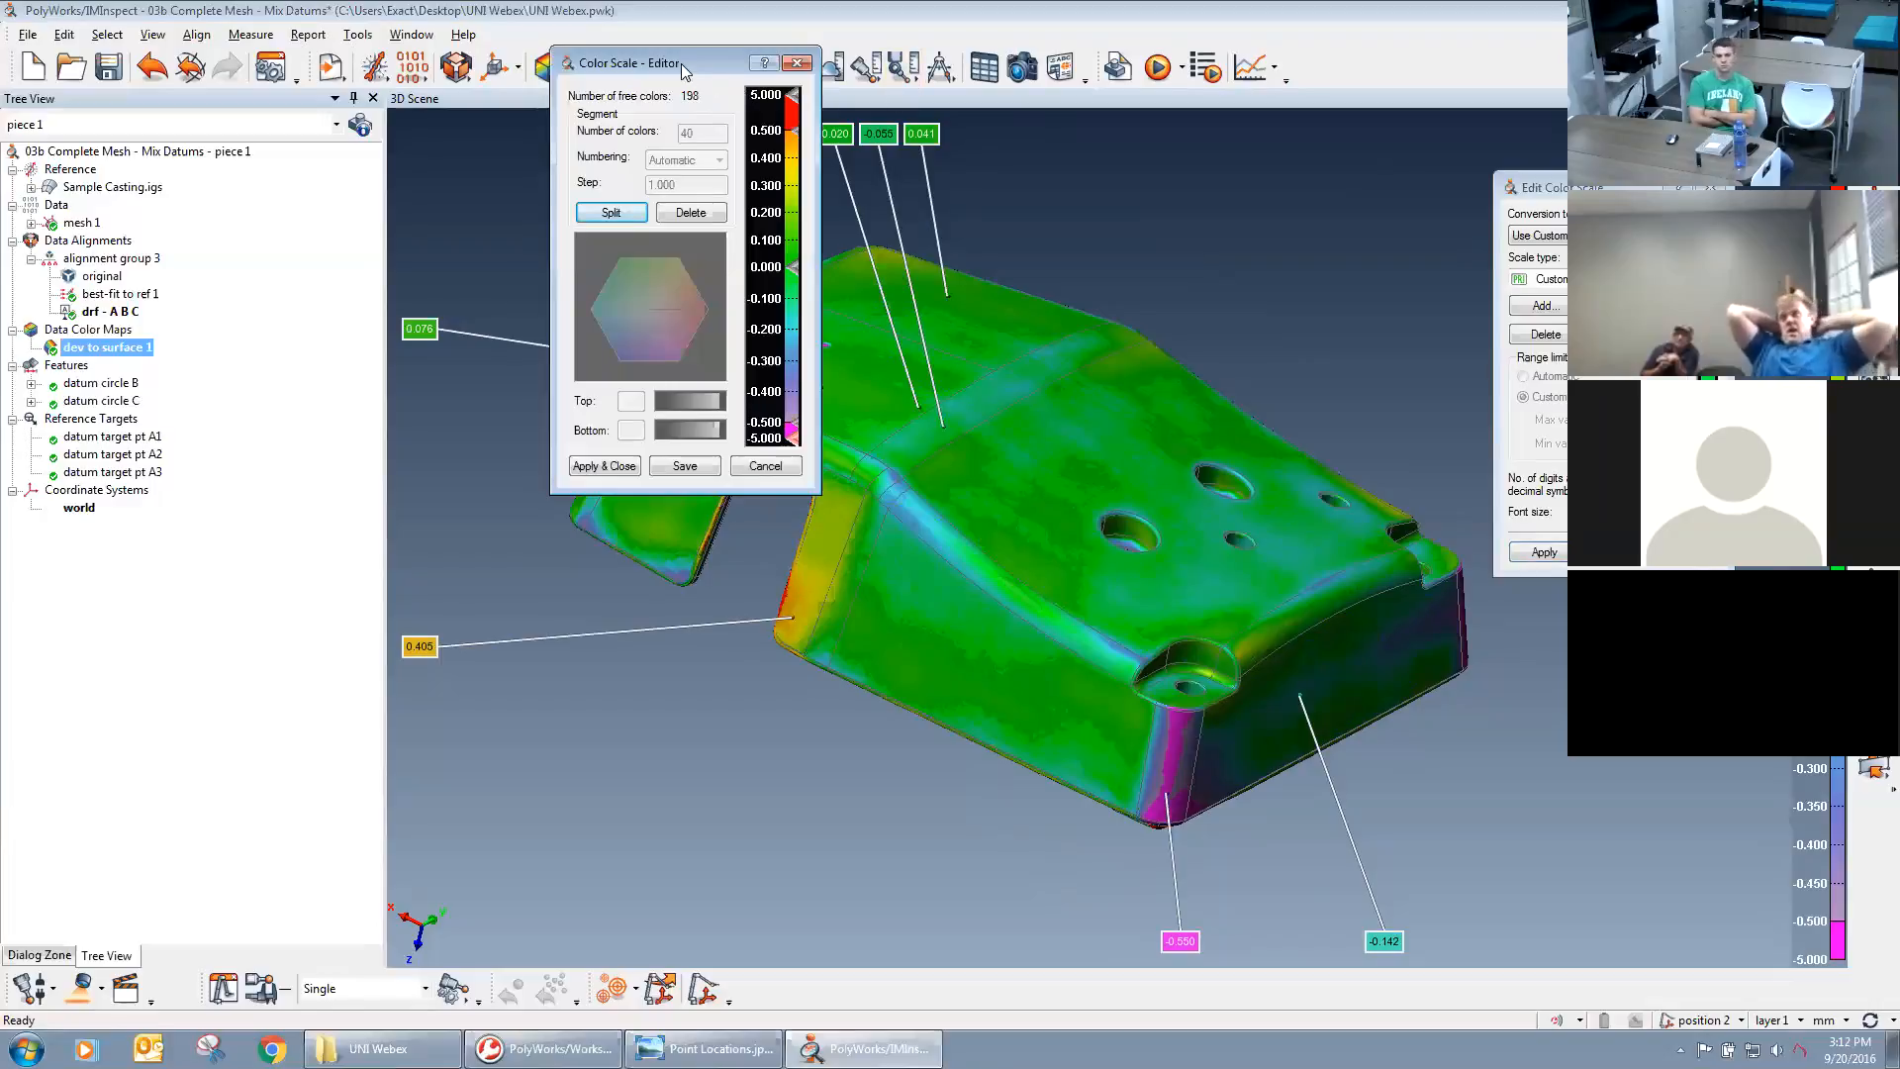
{"action": "left_click_drag", "start_coordinate": [690, 71], "coordinate": [1499, 499]}
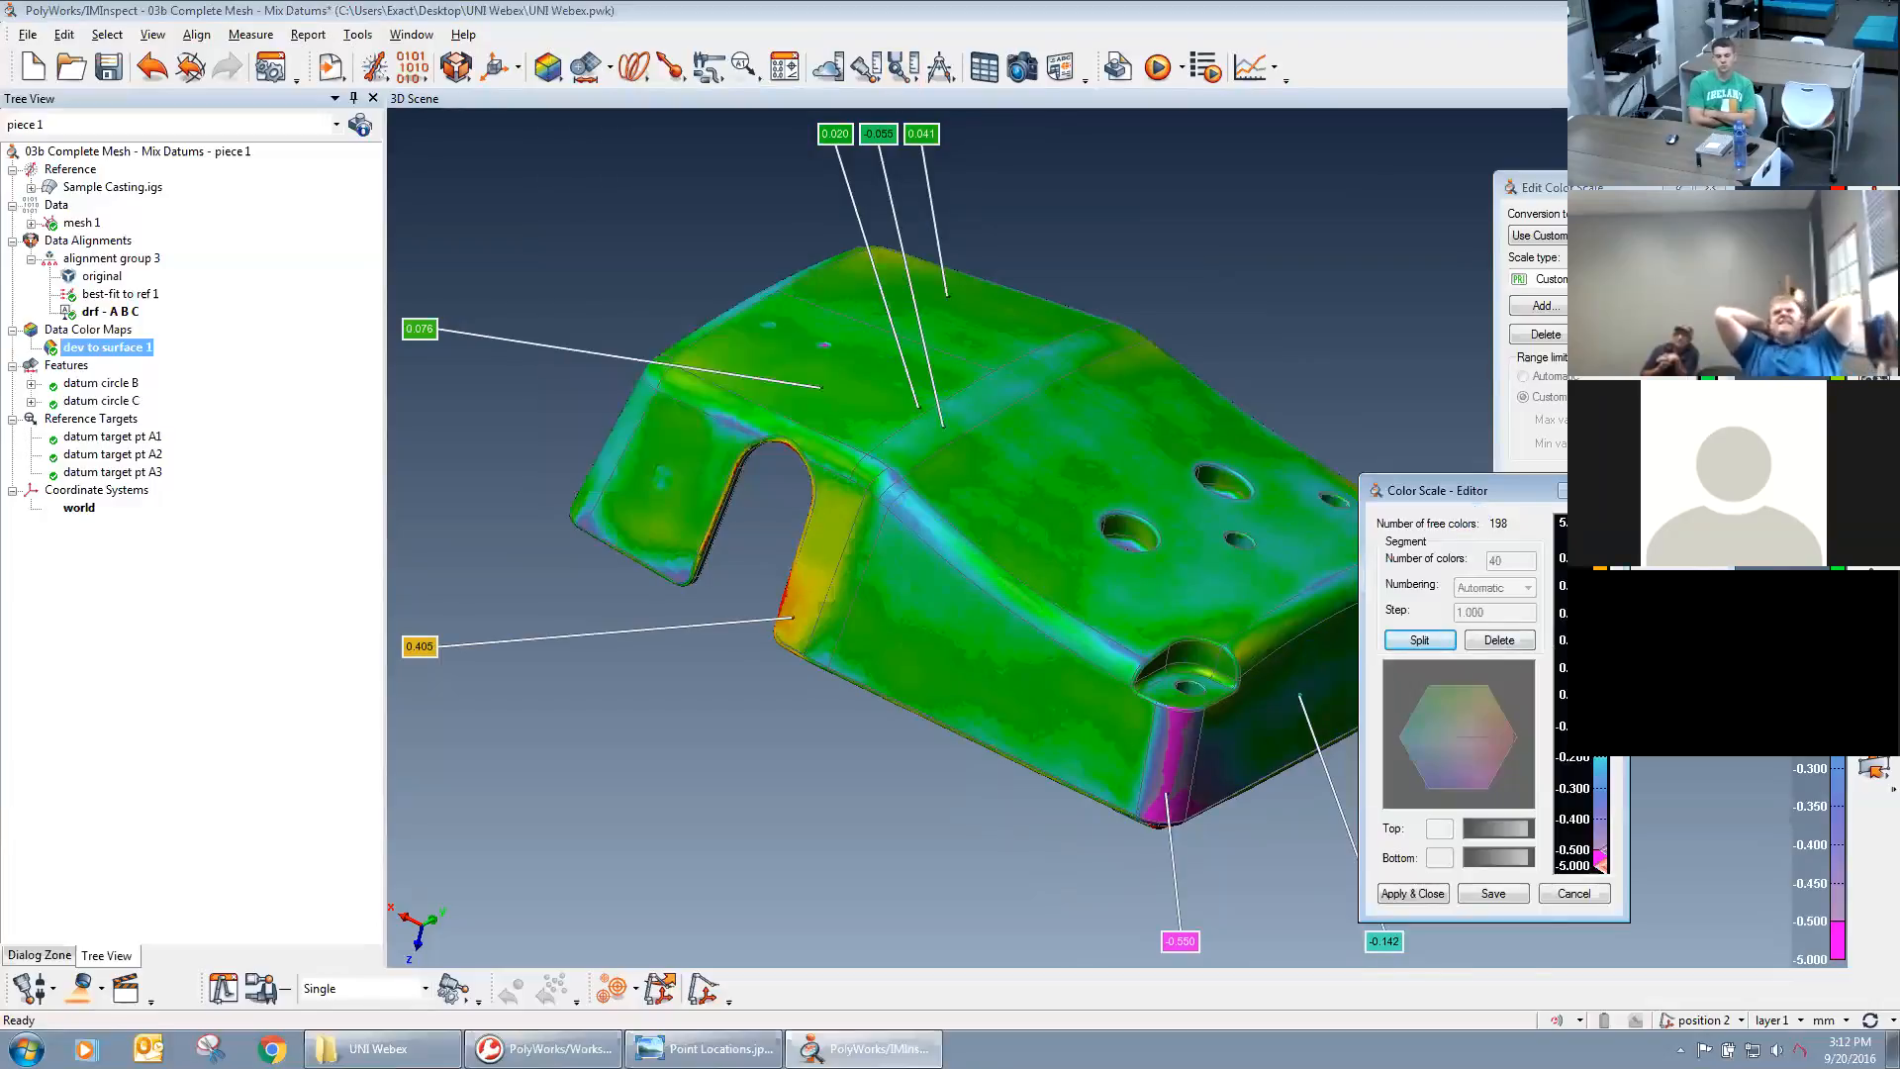
{"action": "double_click", "coordinate": [1603, 554]}
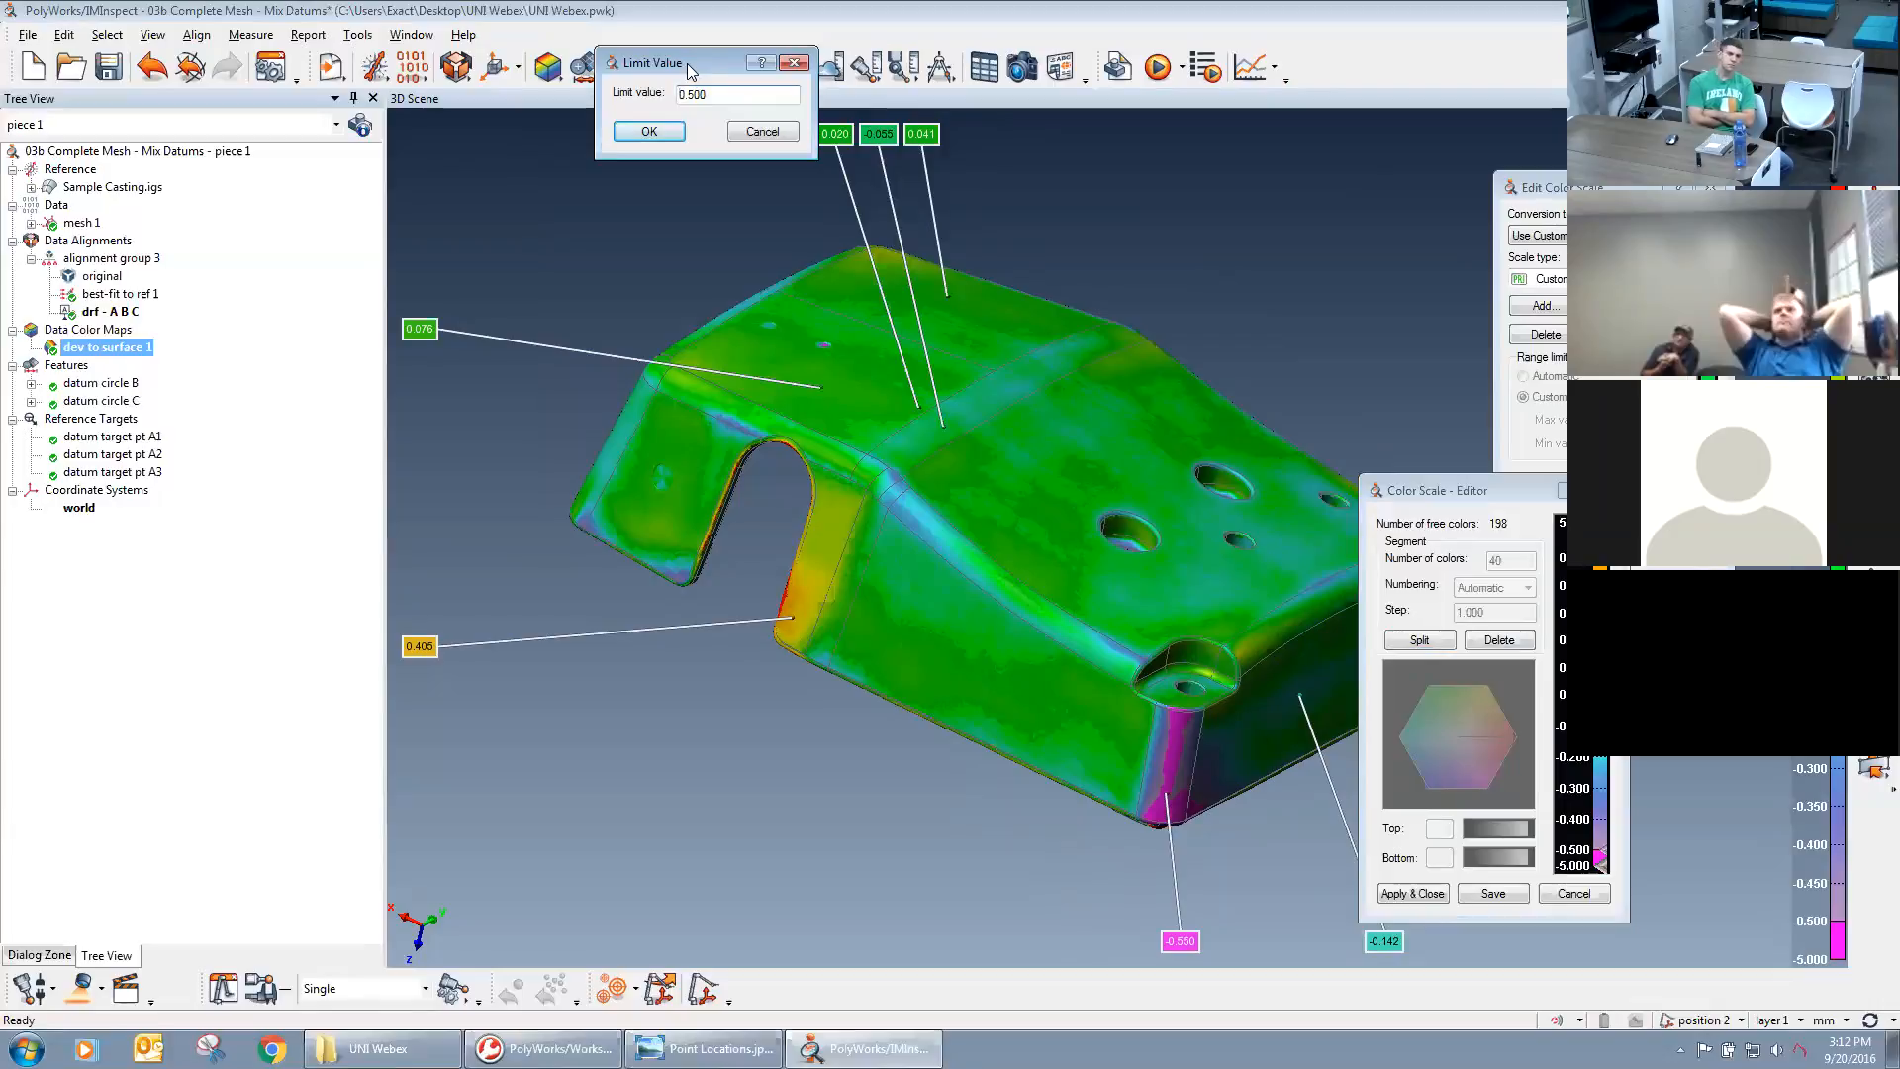
{"action": "left_click_drag", "start_coordinate": [685, 63], "coordinate": [1287, 274]}
{"action": "double_click", "coordinate": [1312, 303]}
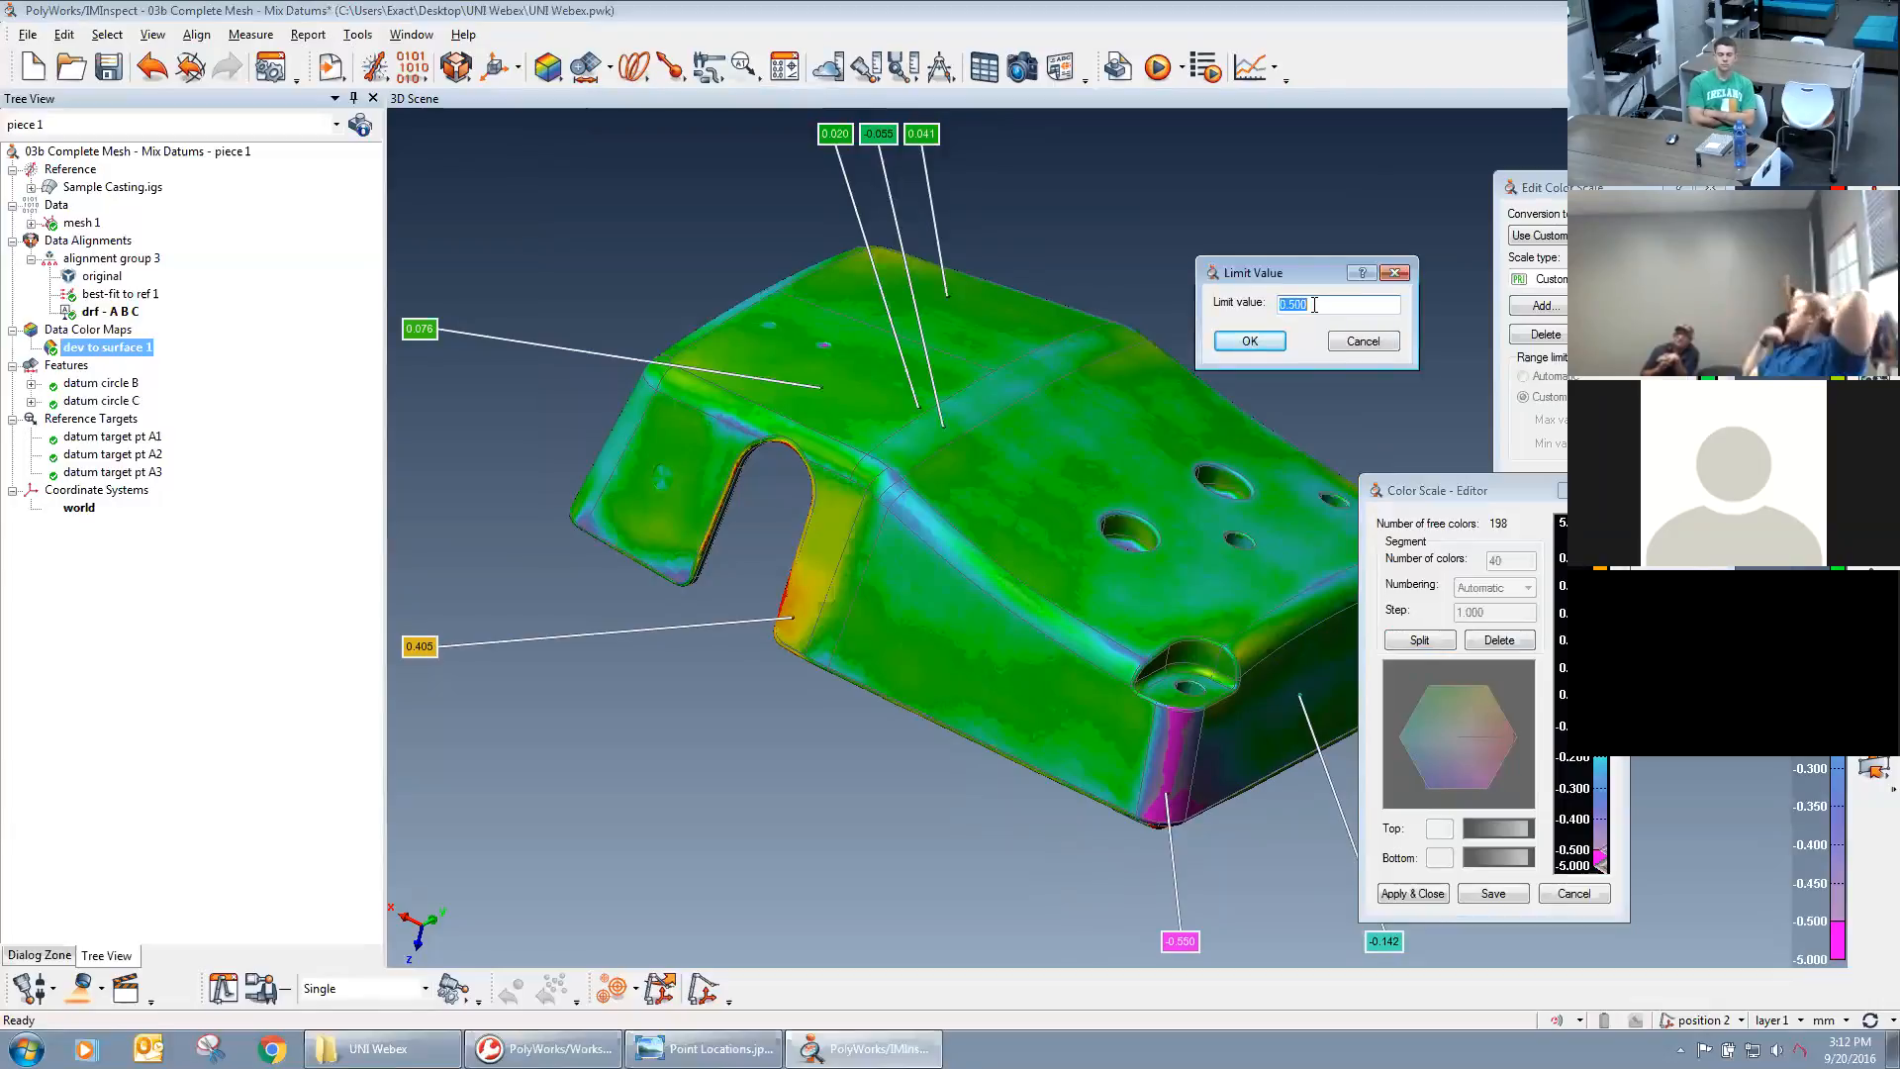
{"action": "left_click", "coordinate": [1364, 341]}
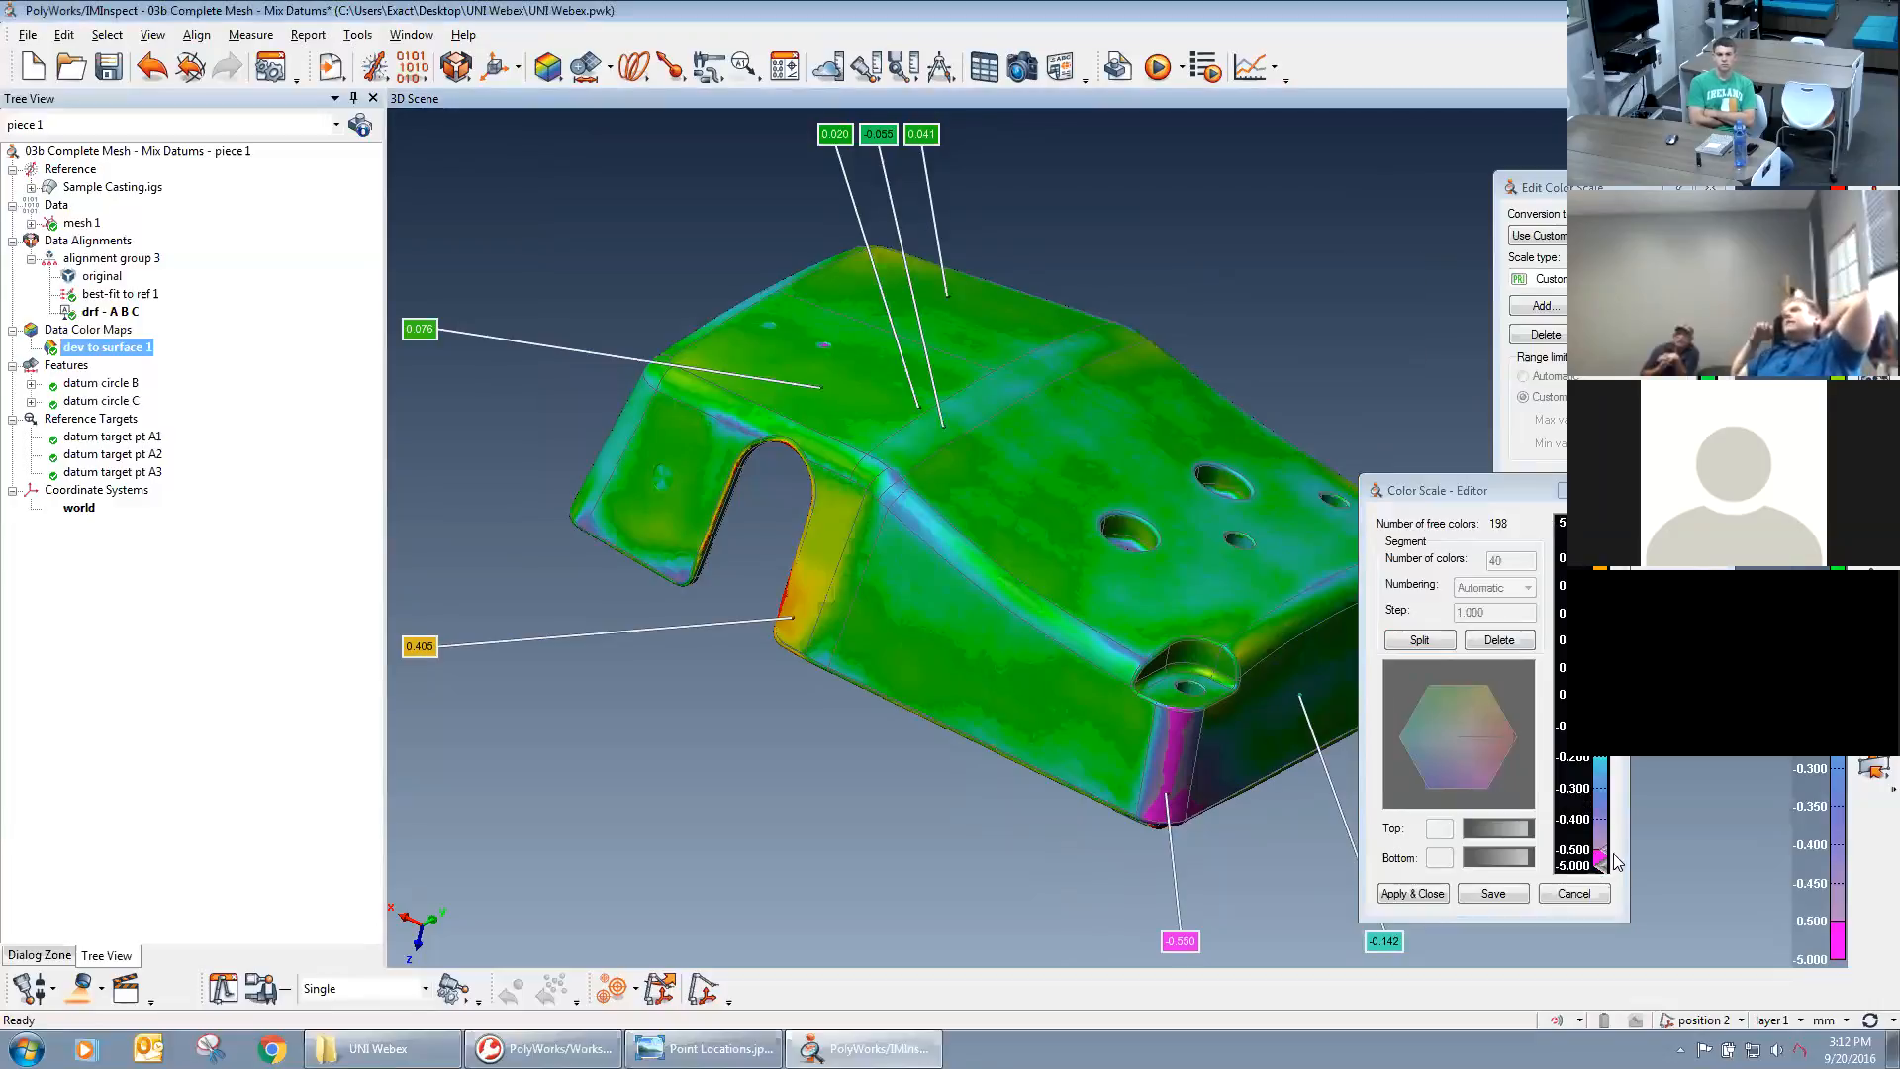
{"action": "left_click", "coordinate": [1422, 892]}
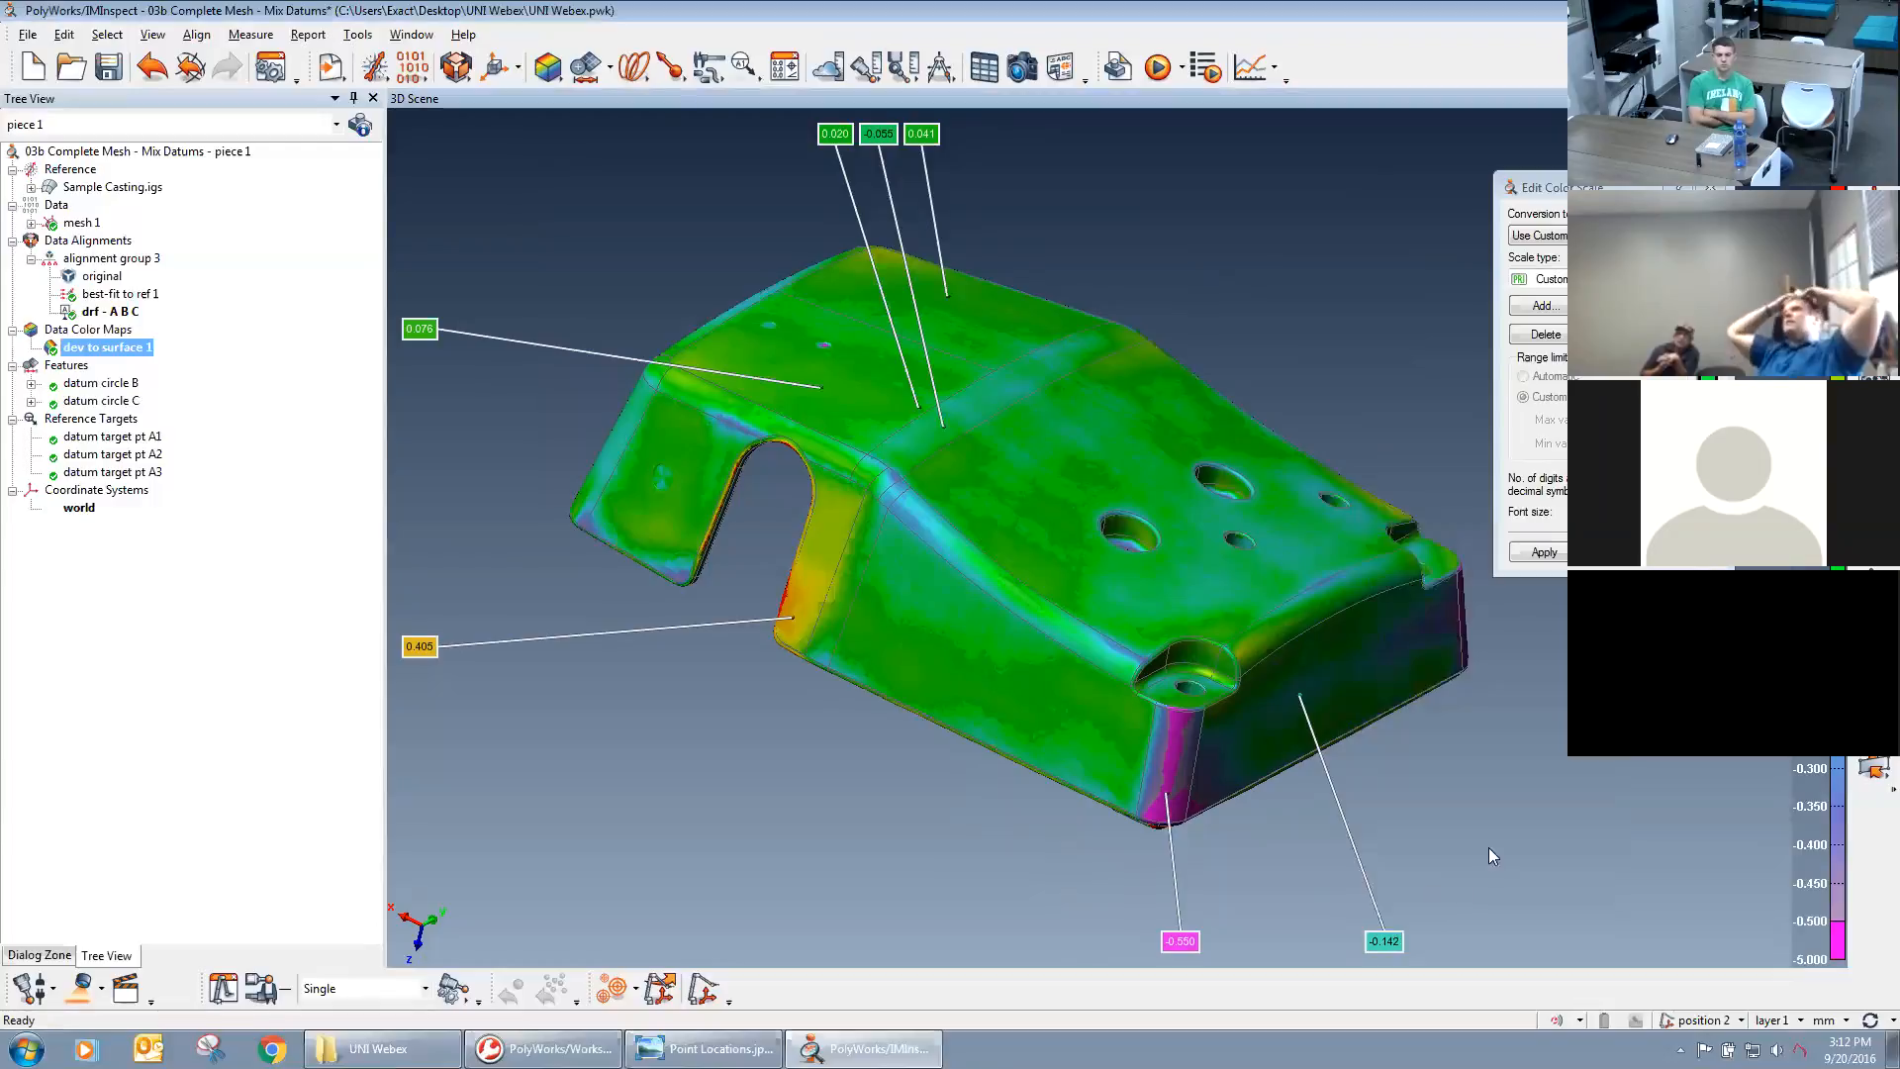
{"action": "left_click", "coordinate": [1544, 554]}
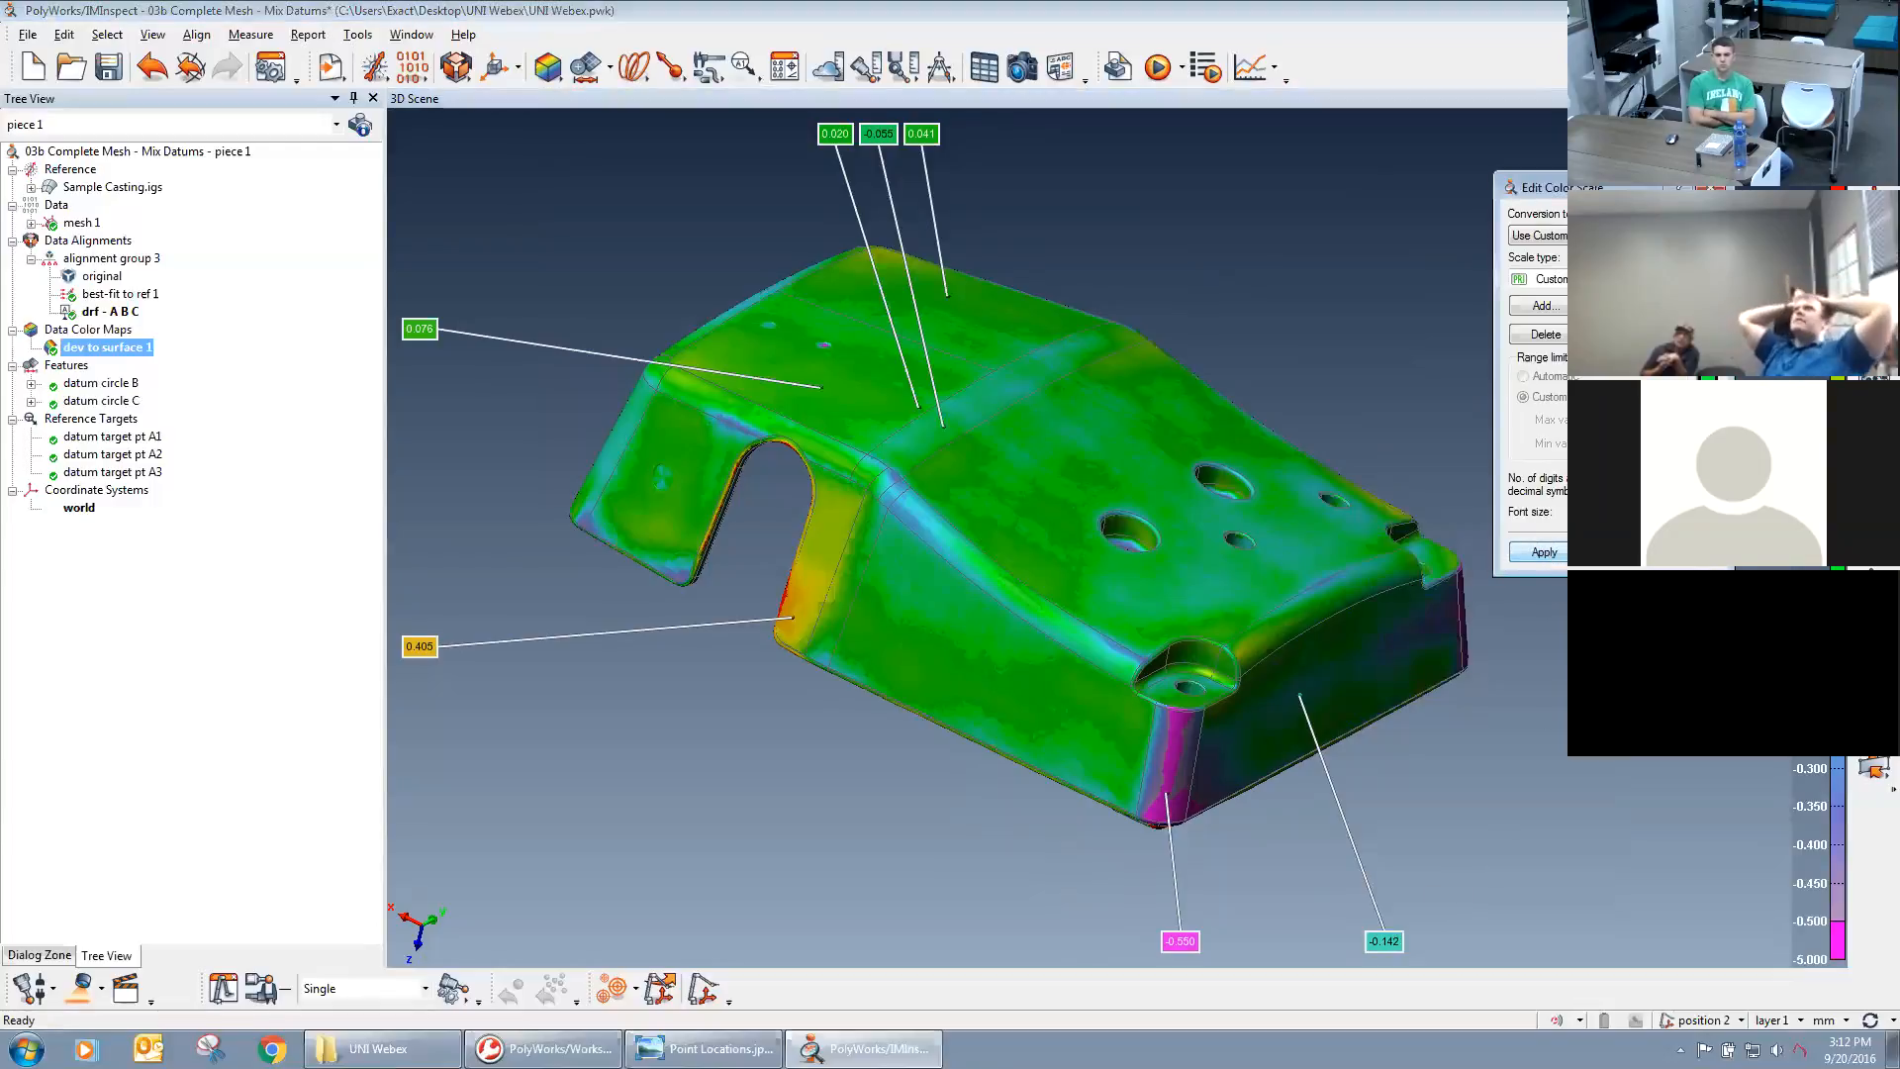
Examine the custom-scale deviations along the side notch edges, the underside and the front corners of the casting.
{"action": "left_click_drag", "start_coordinate": [1364, 584], "coordinate": [1374, 432]}
{"action": "scroll", "coordinate": [1463, 636], "scroll_direction": "up", "scroll_amount": 10}
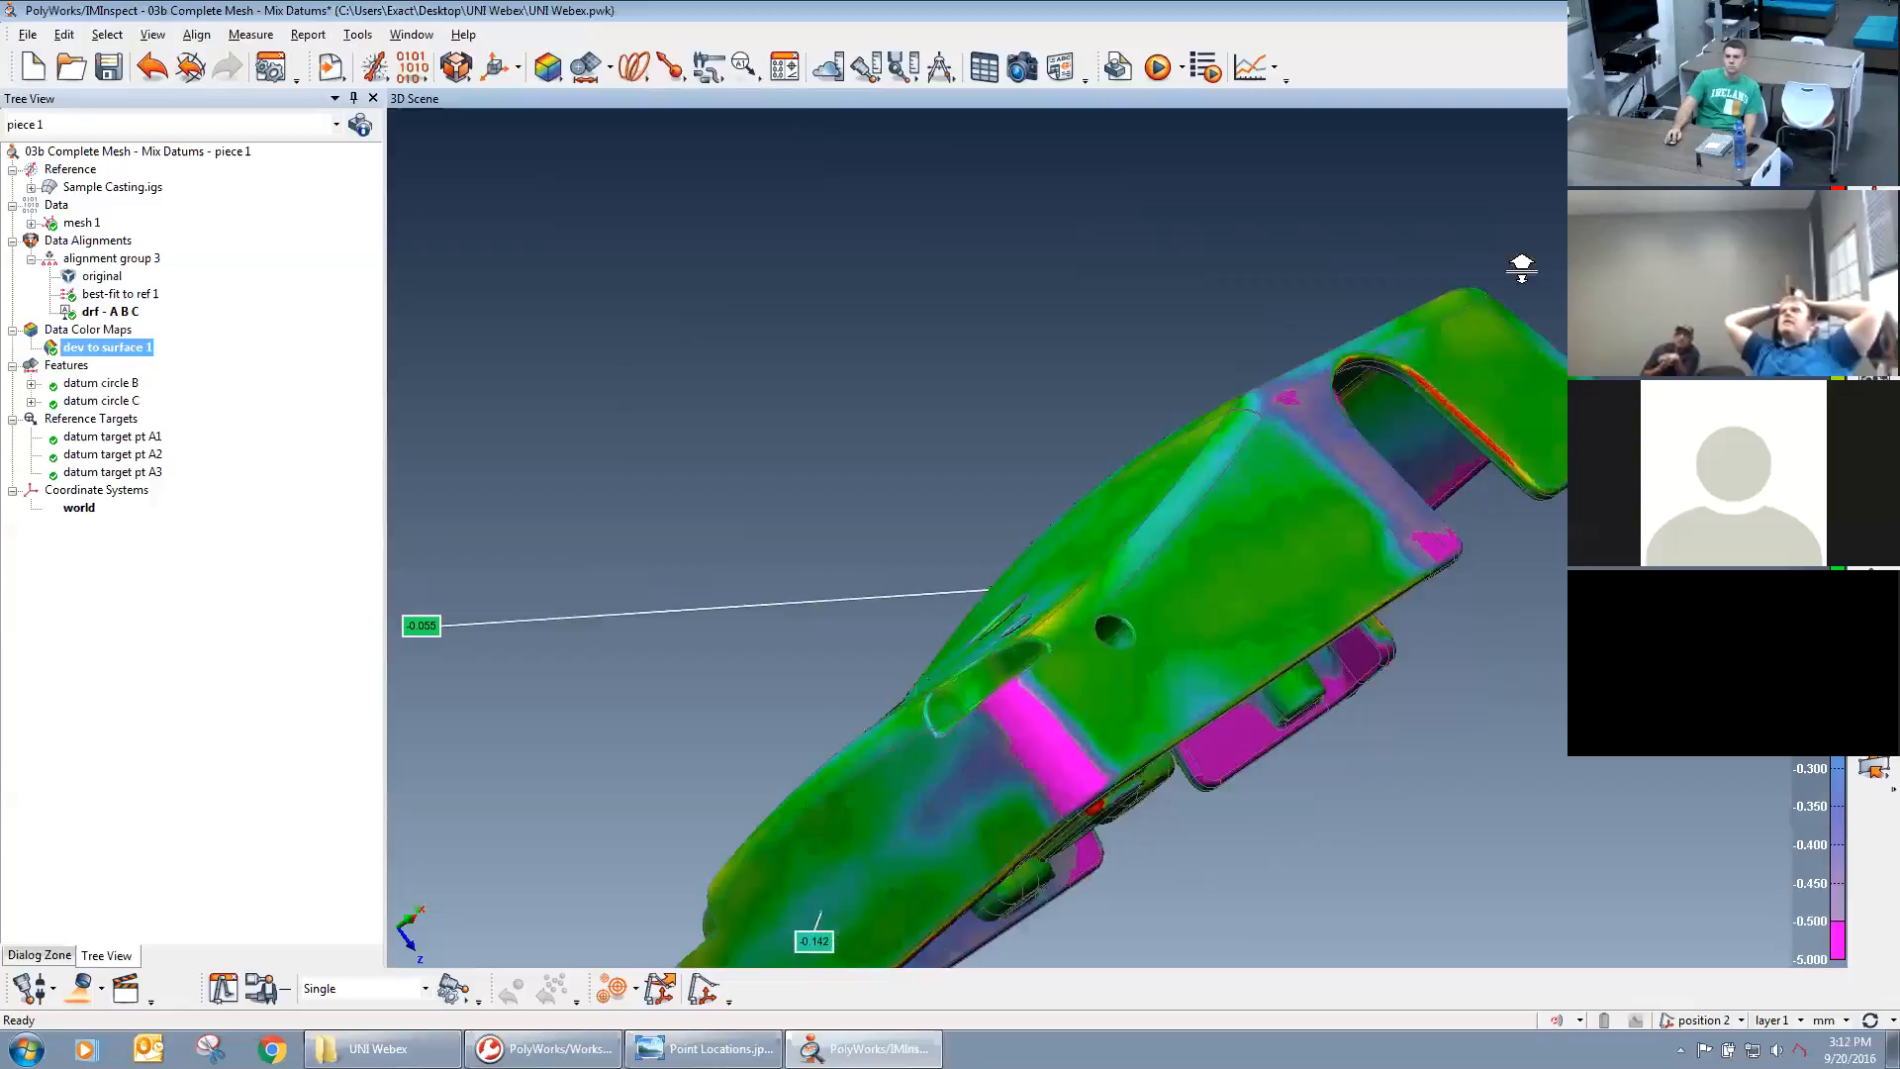
{"action": "scroll", "coordinate": [1382, 543], "scroll_direction": "up", "scroll_amount": 3}
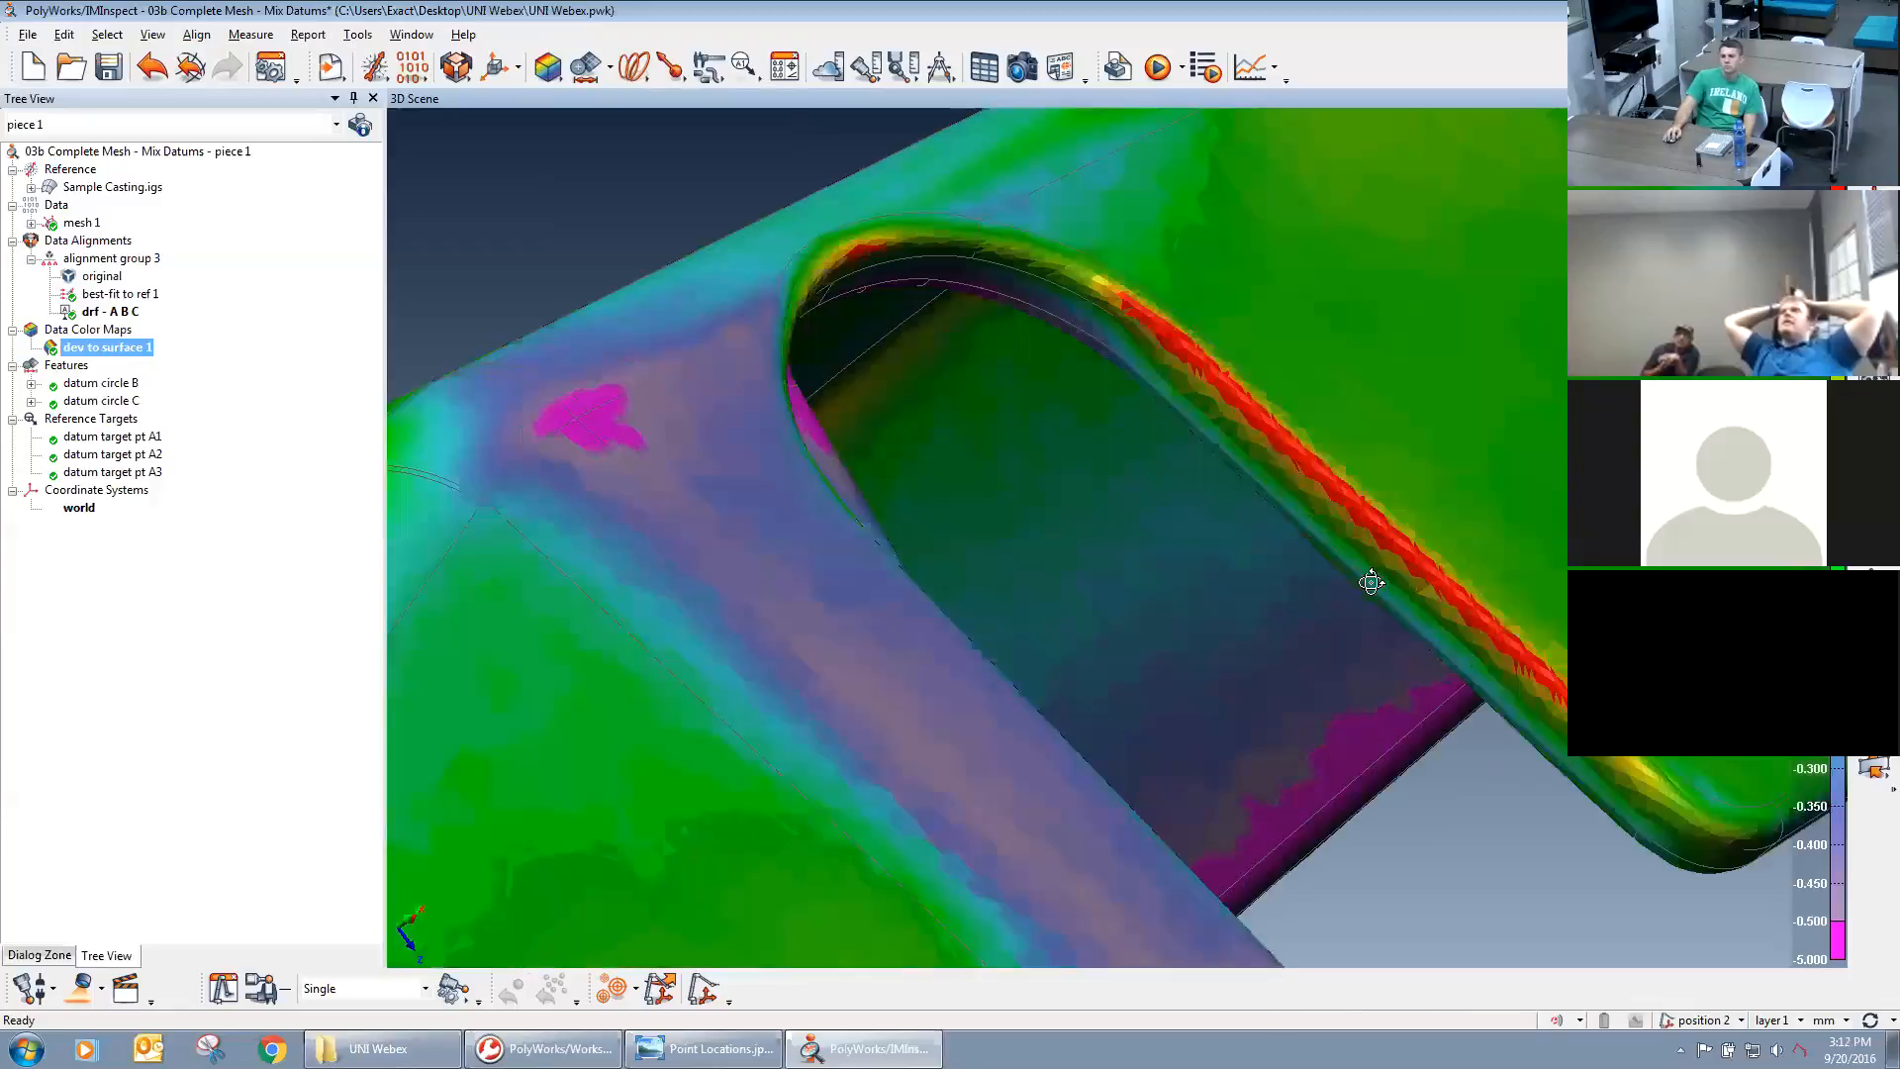
{"action": "left_click_drag", "start_coordinate": [1402, 571], "coordinate": [1290, 454]}
{"action": "scroll", "coordinate": [1226, 413], "scroll_direction": "down", "scroll_amount": 5}
{"action": "middle_click_drag", "start_coordinate": [1290, 454], "coordinate": [1356, 413]}
{"action": "left_click_drag", "start_coordinate": [1356, 413], "coordinate": [909, 740]}
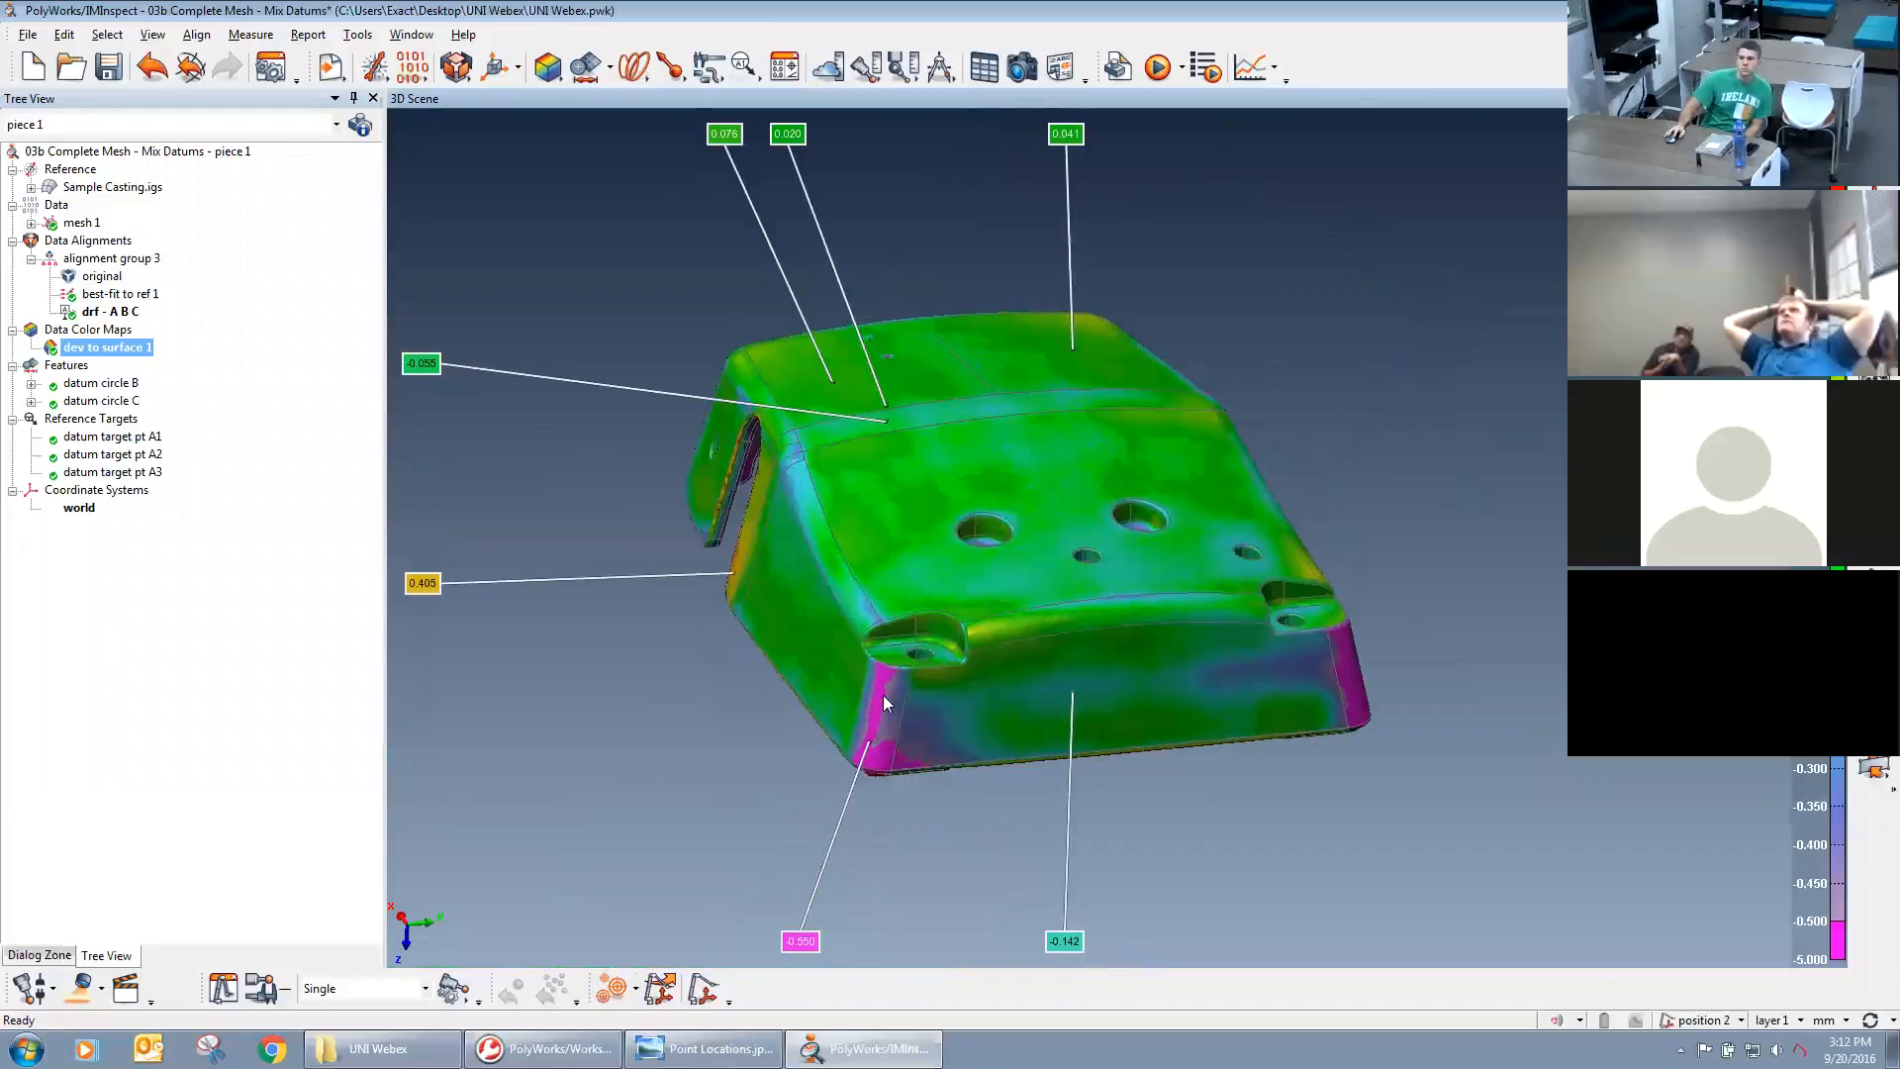
Examine the custom-scale deviations inside the casting, around the ribs, bosses, mounting holes and side notch.
{"action": "left_click_drag", "start_coordinate": [1230, 705], "coordinate": [1288, 641]}
{"action": "middle_click_drag", "start_coordinate": [1282, 296], "coordinate": [1394, 432]}
{"action": "scroll", "coordinate": [1428, 327], "scroll_direction": "up", "scroll_amount": 4}
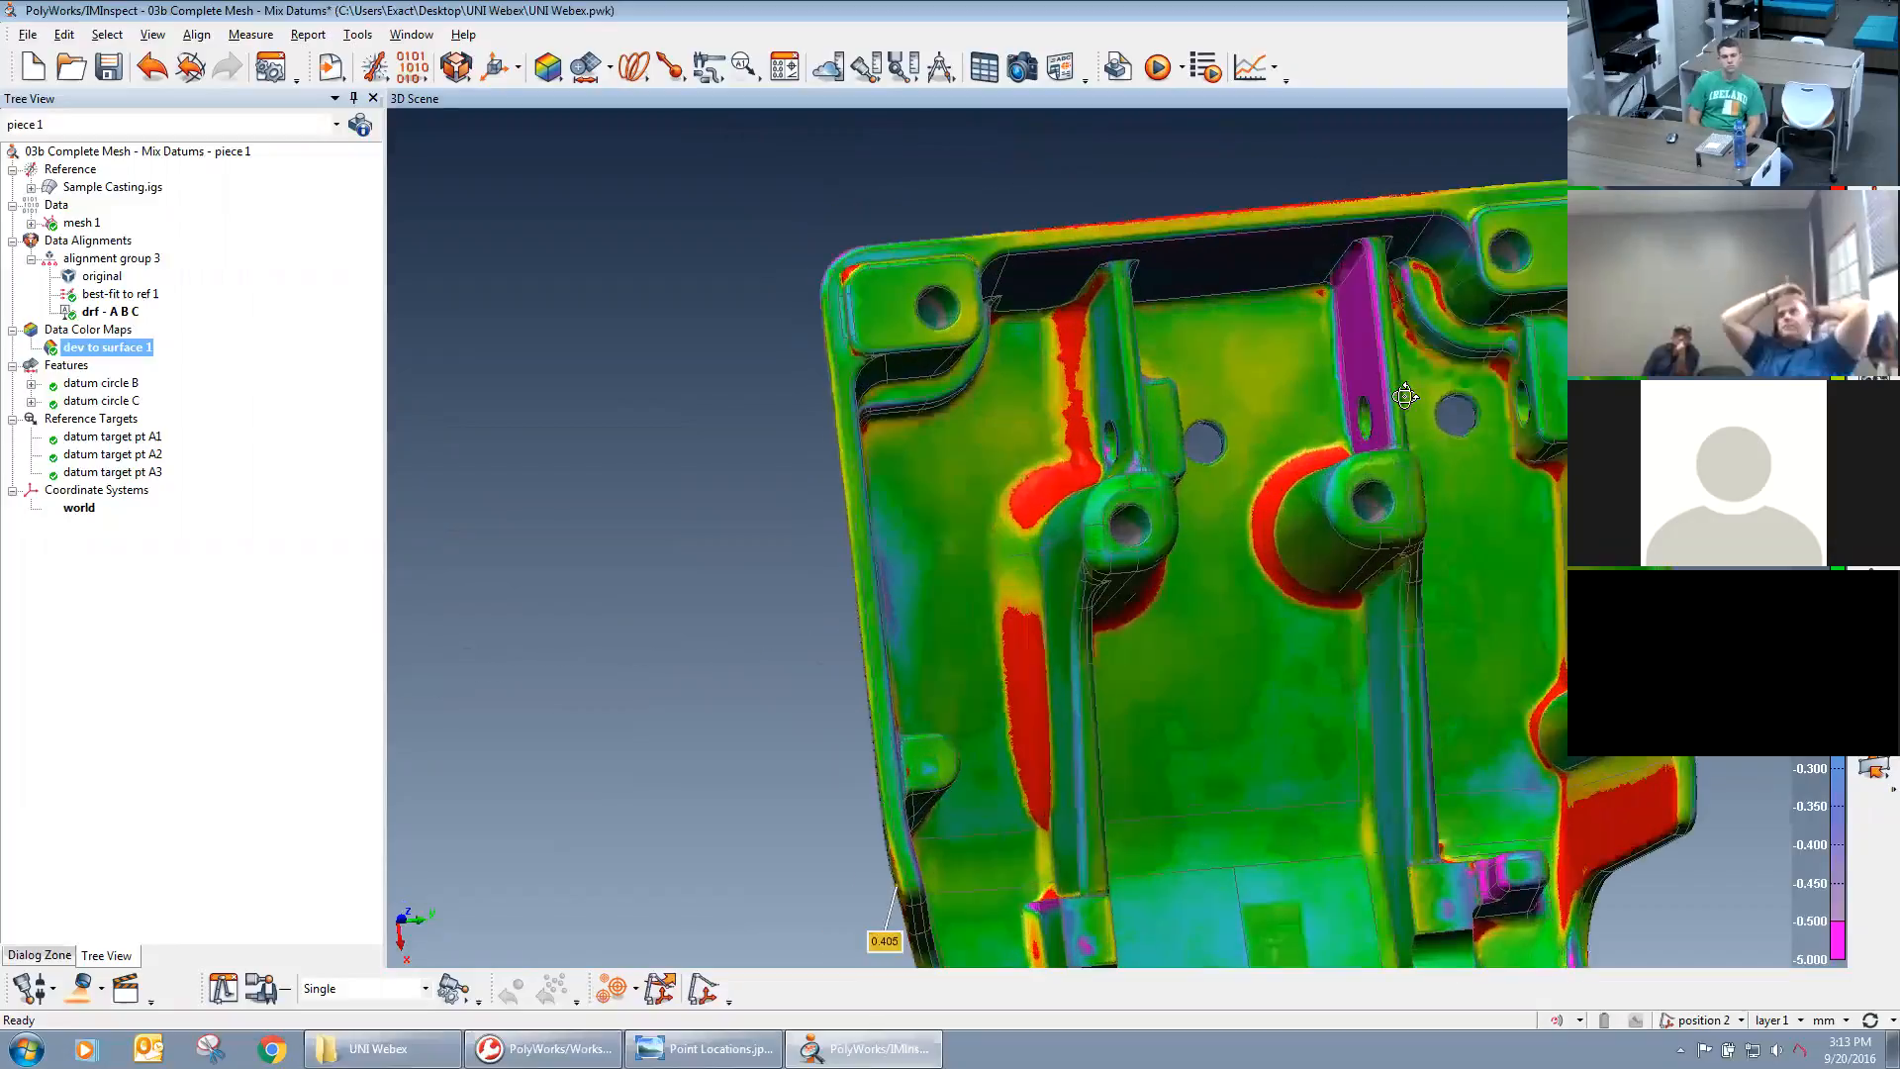
{"action": "left_click_drag", "start_coordinate": [1428, 327], "coordinate": [1414, 214]}
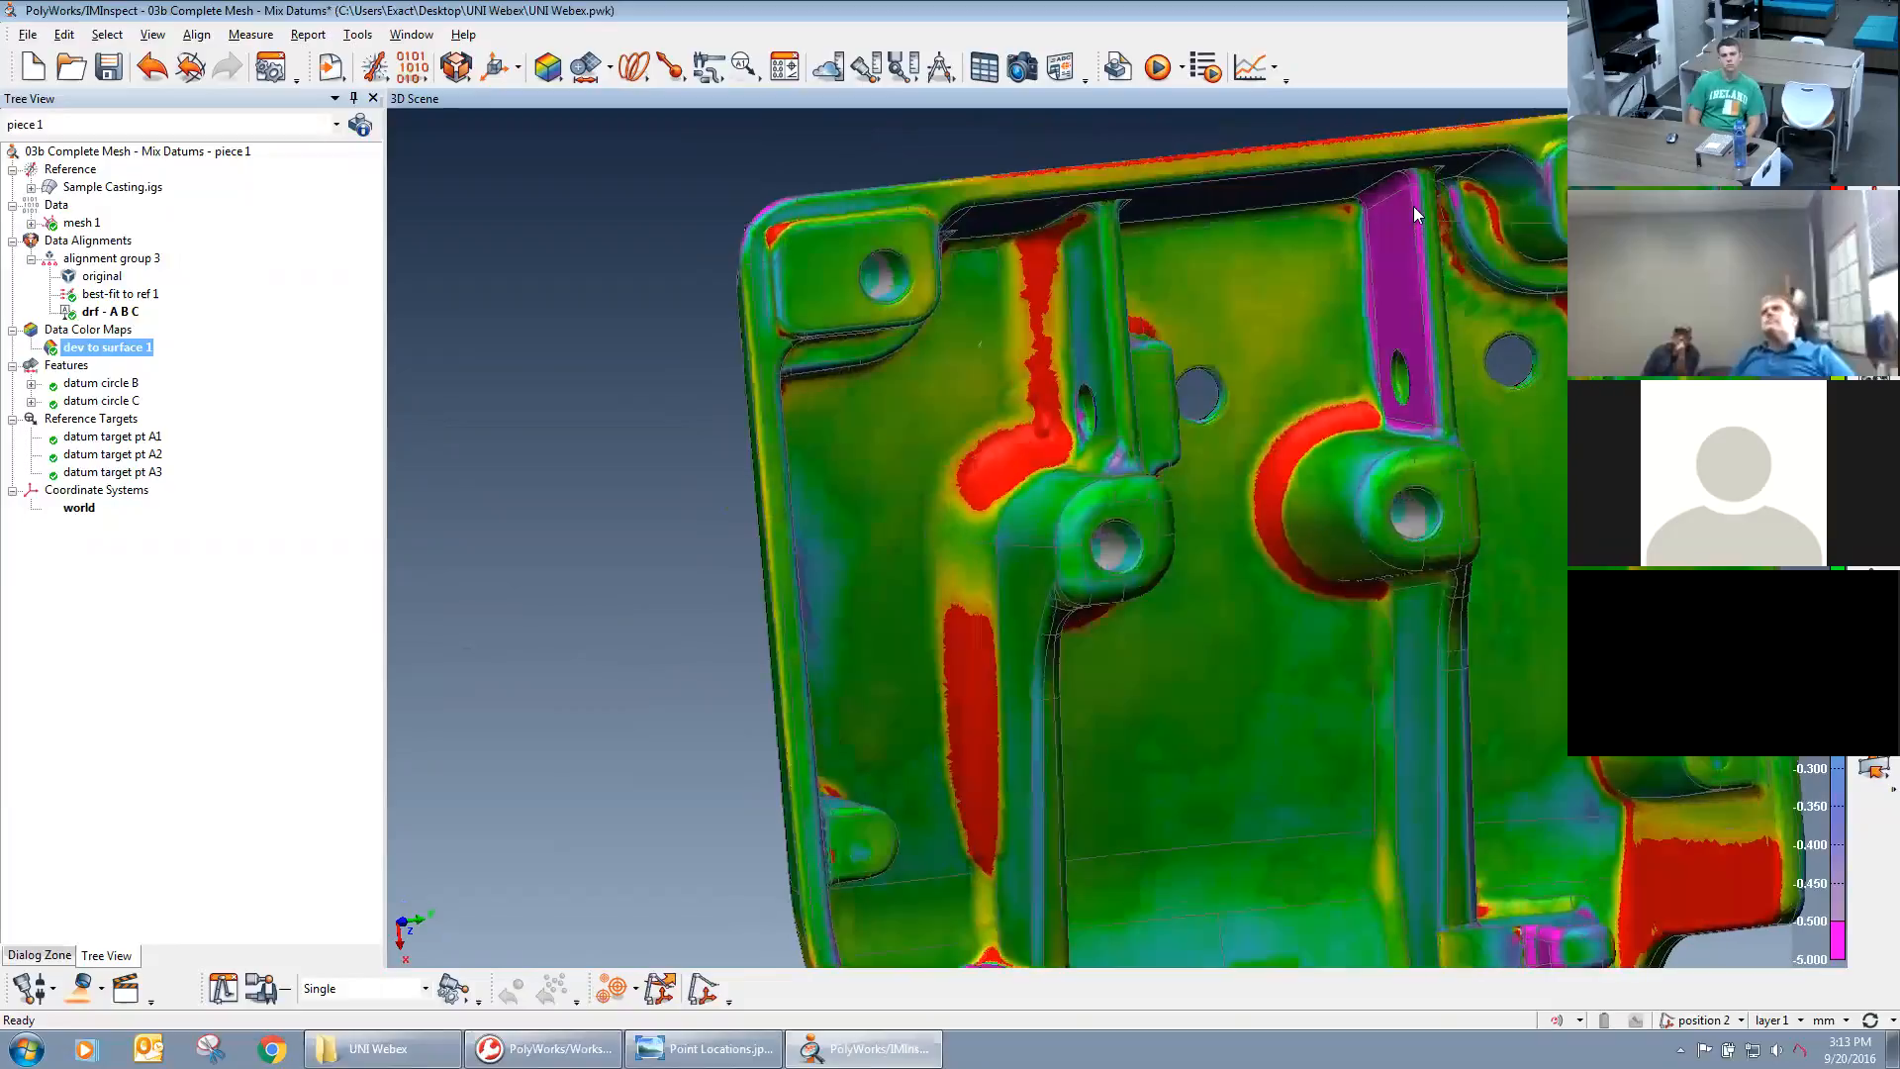
{"action": "scroll", "coordinate": [1443, 246], "scroll_direction": "up", "scroll_amount": 3}
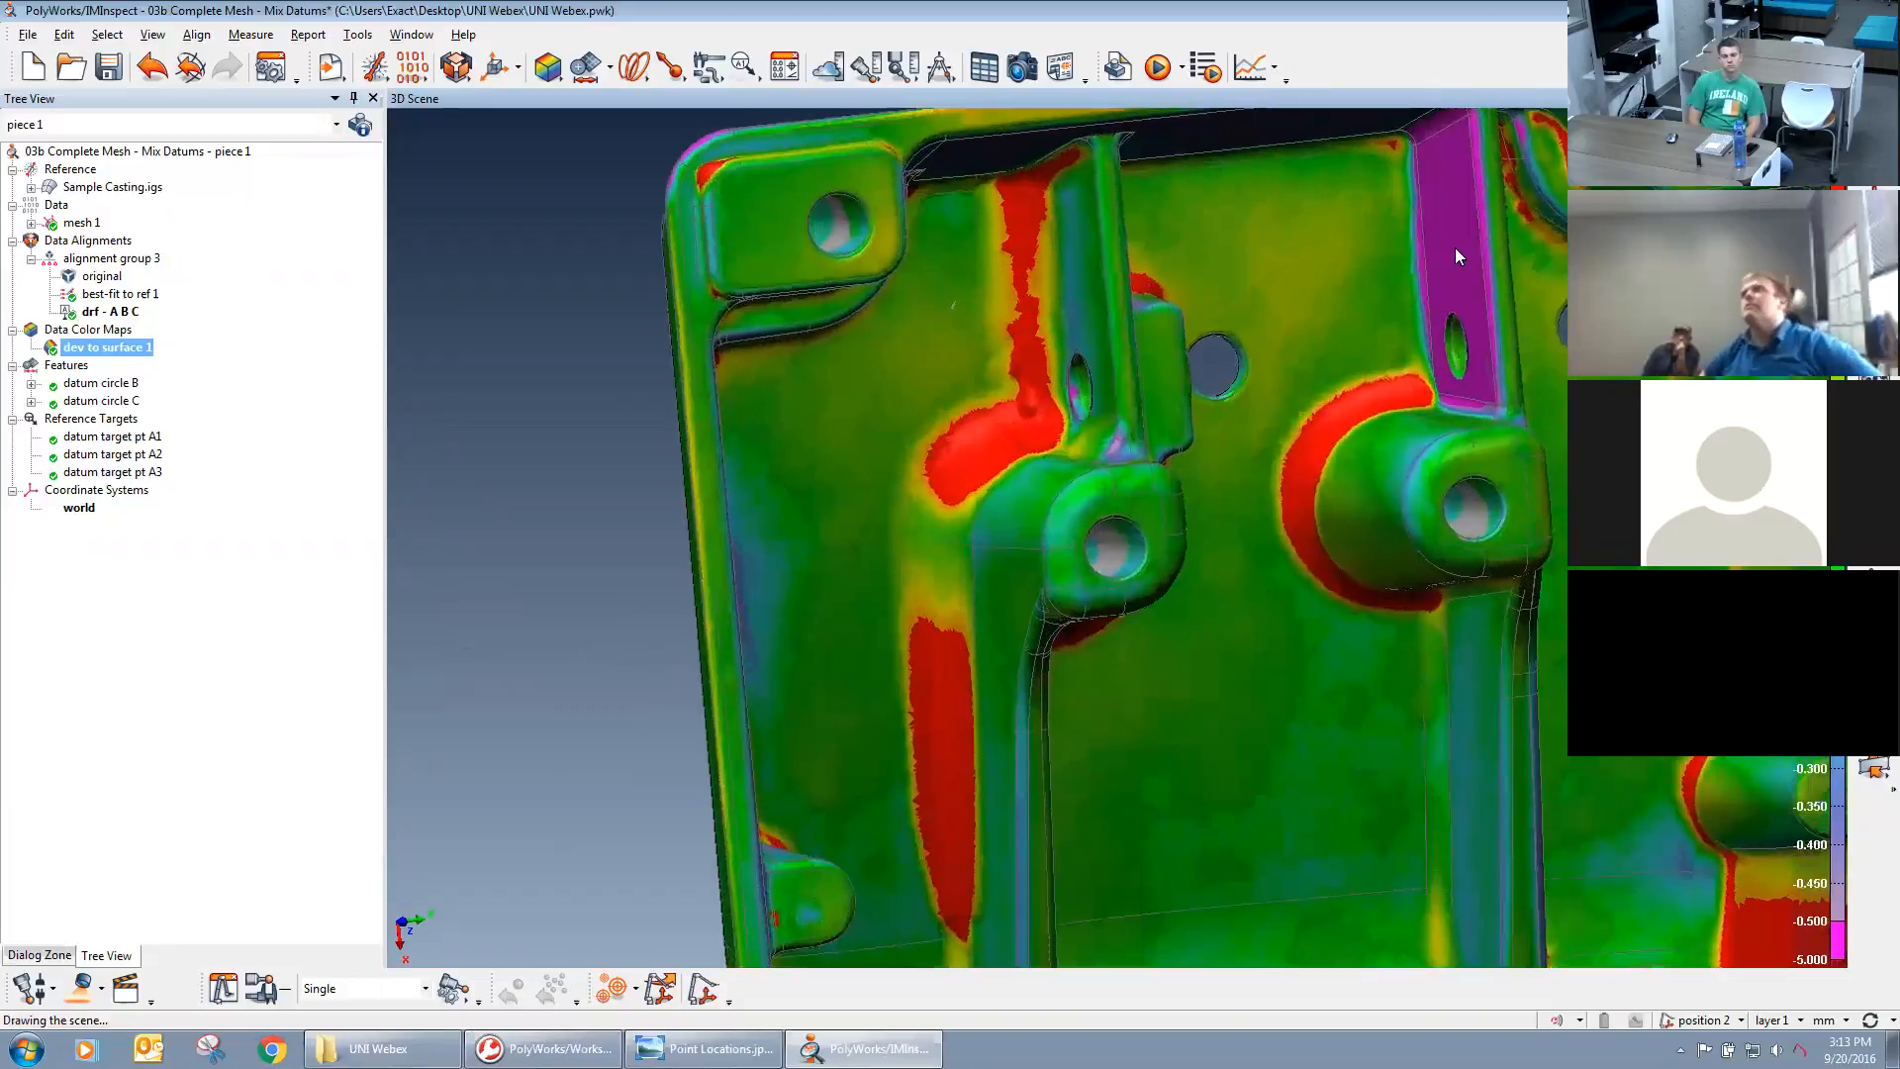
{"action": "right_click_drag", "start_coordinate": [1396, 247], "coordinate": [1245, 603]}
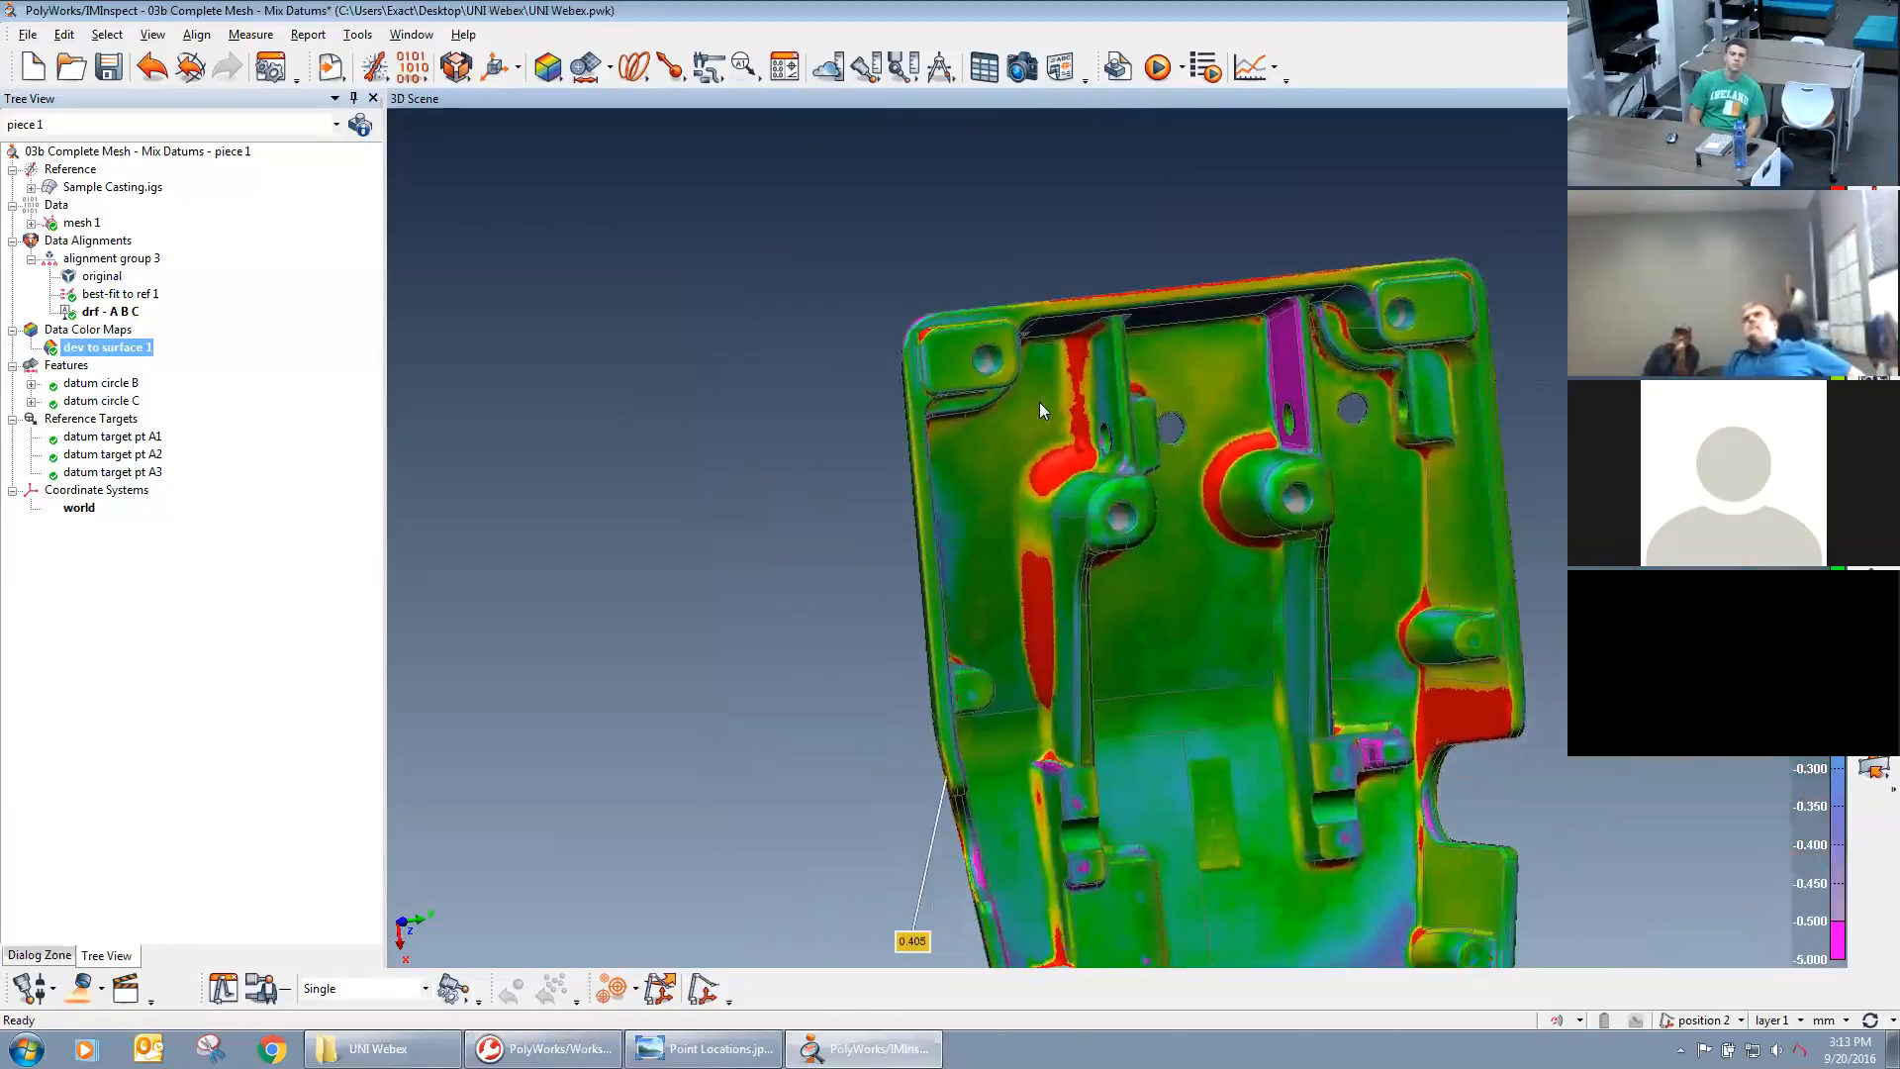
{"action": "middle_click_drag", "start_coordinate": [1245, 623], "coordinate": [1216, 500]}
{"action": "left_click_drag", "start_coordinate": [1216, 503], "coordinate": [978, 503]}
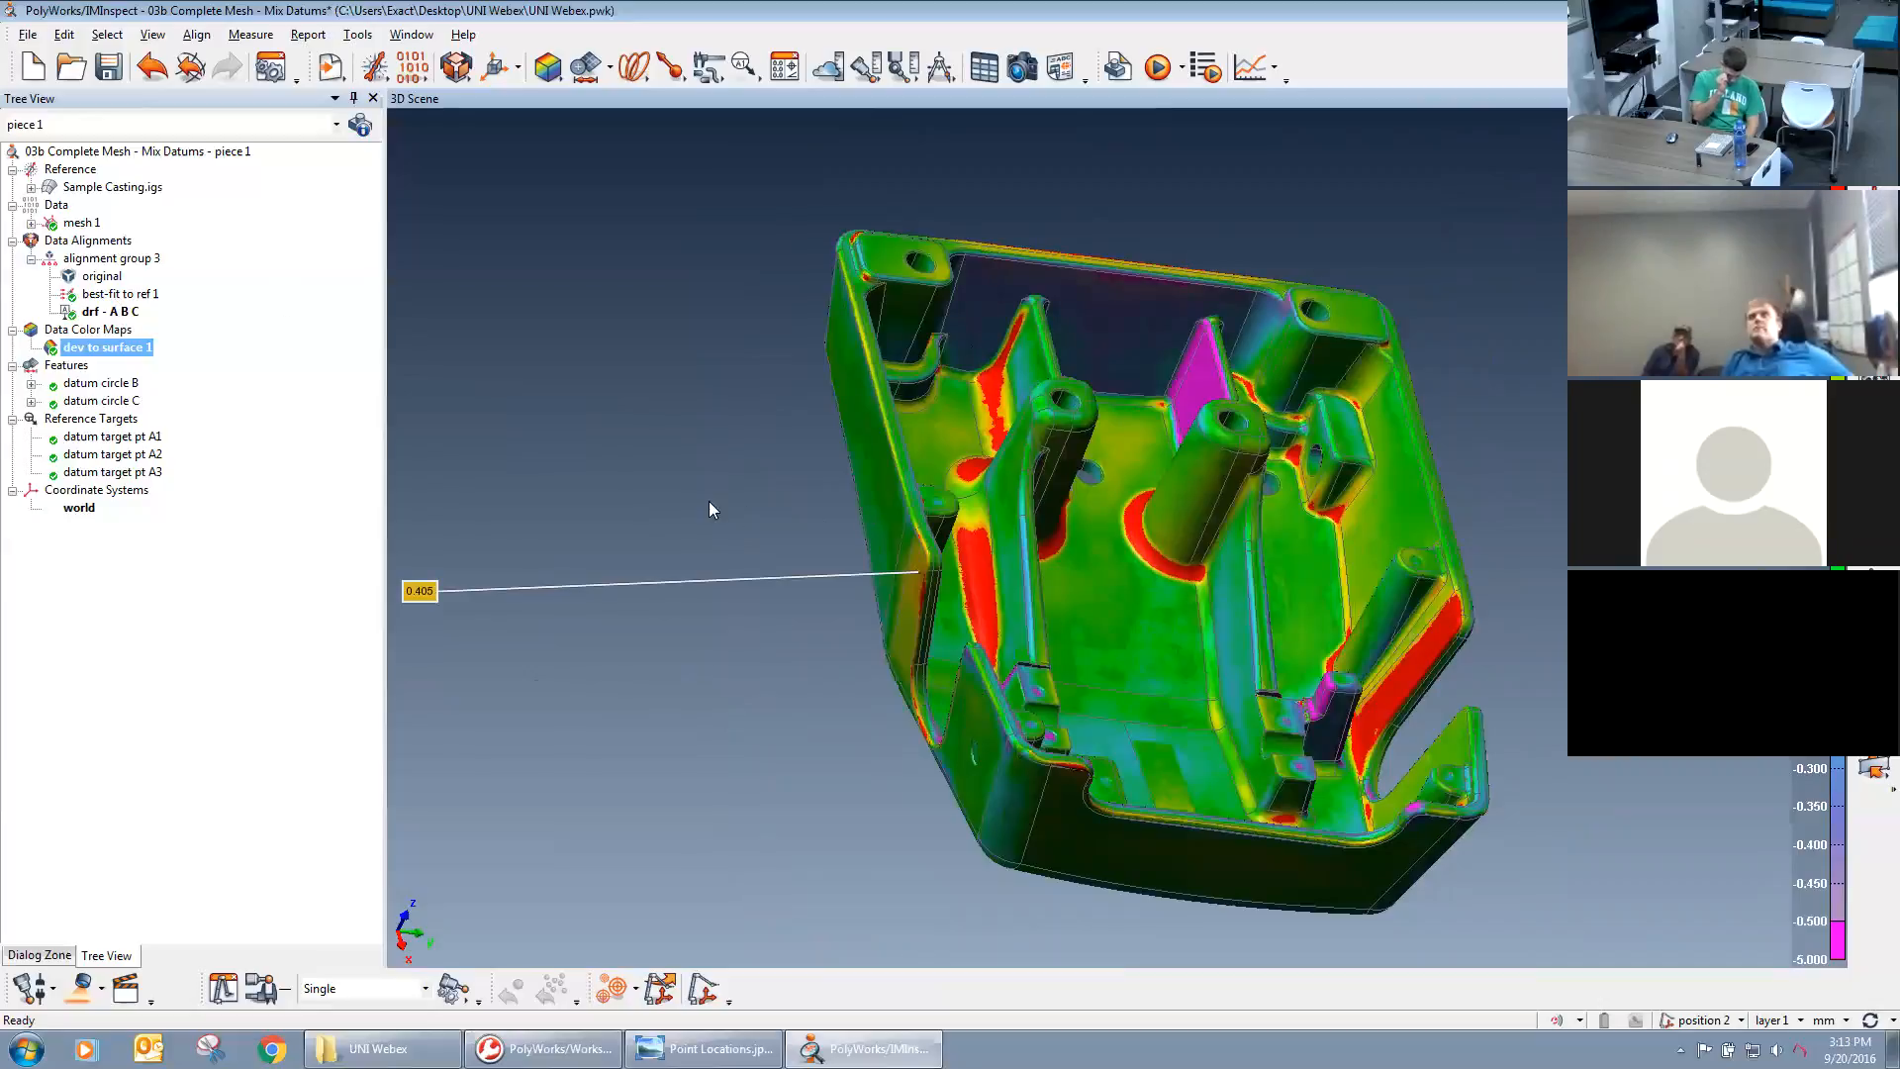
Activate the best-fit to ref 1 data alignment so the deviation color map is recalculated for it.
{"action": "left_click", "coordinate": [97, 295]}
{"action": "left_click", "coordinate": [100, 312]}
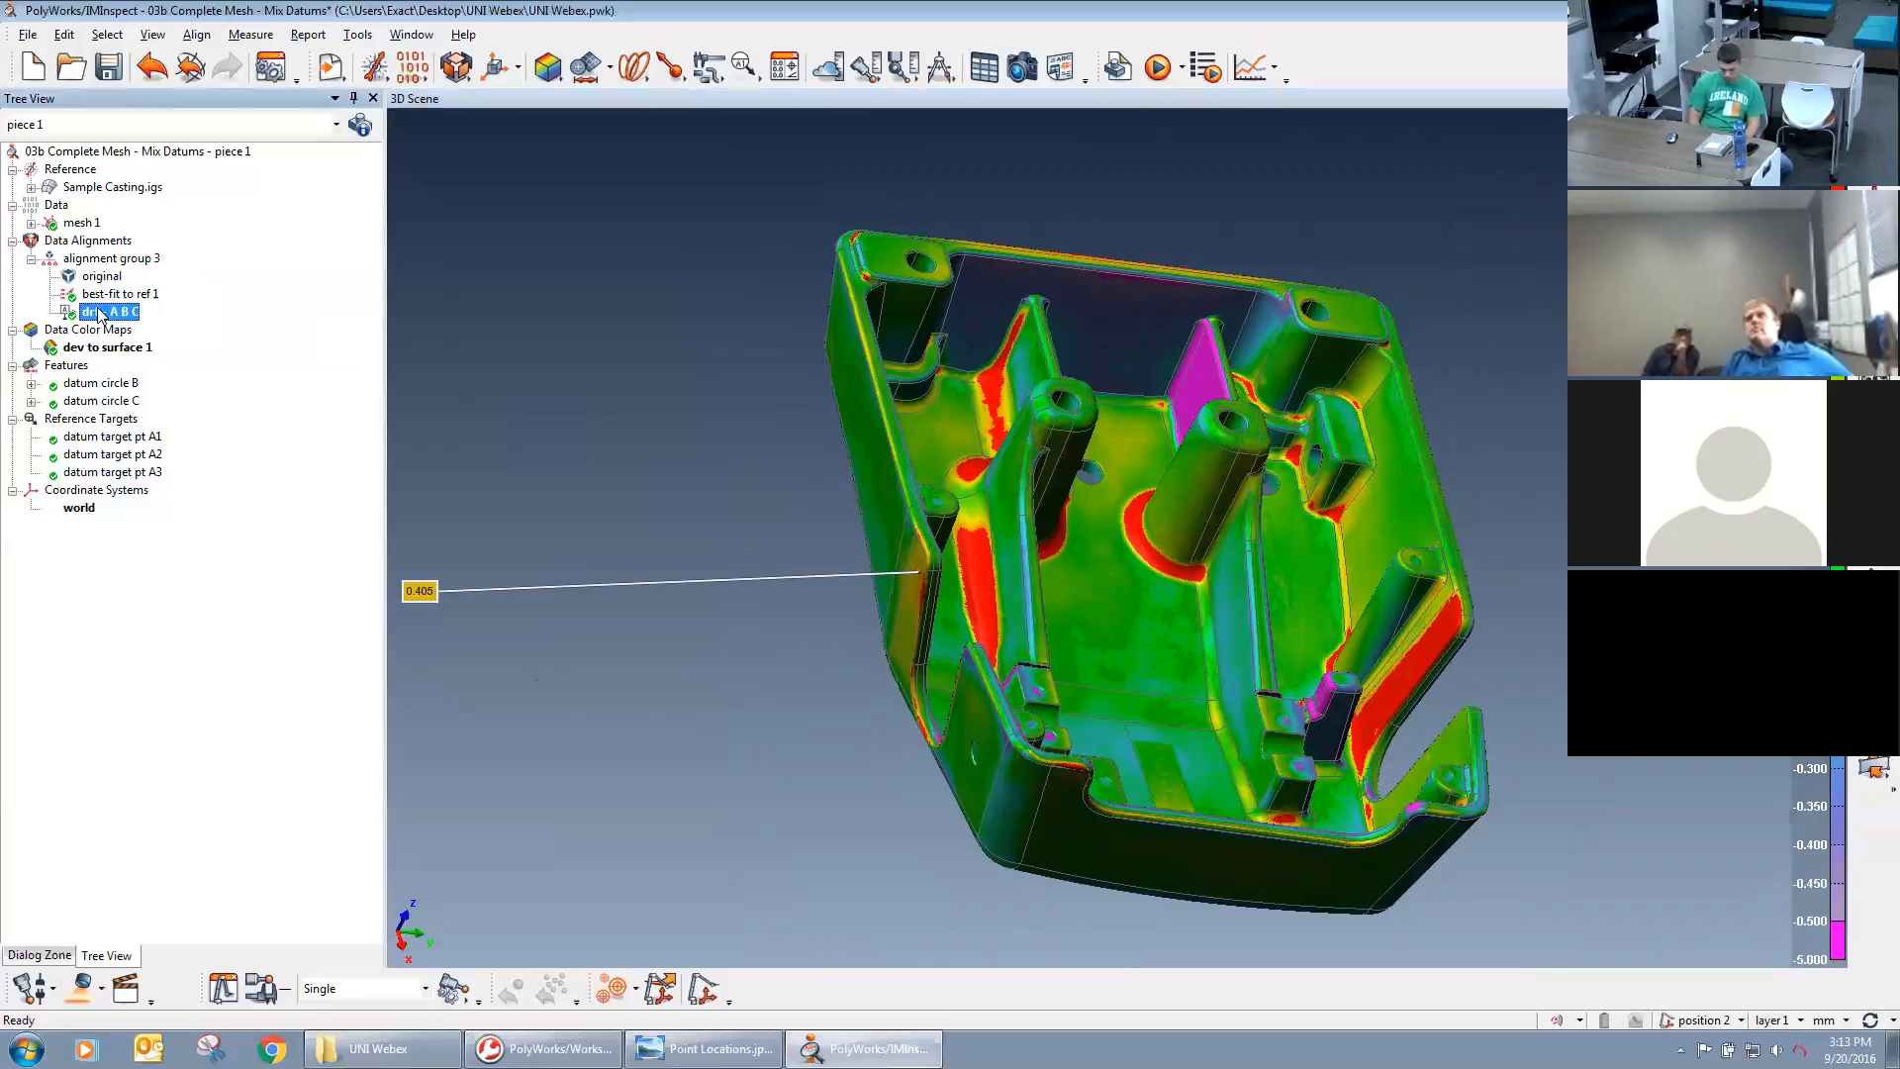
{"action": "left_click", "coordinate": [100, 296]}
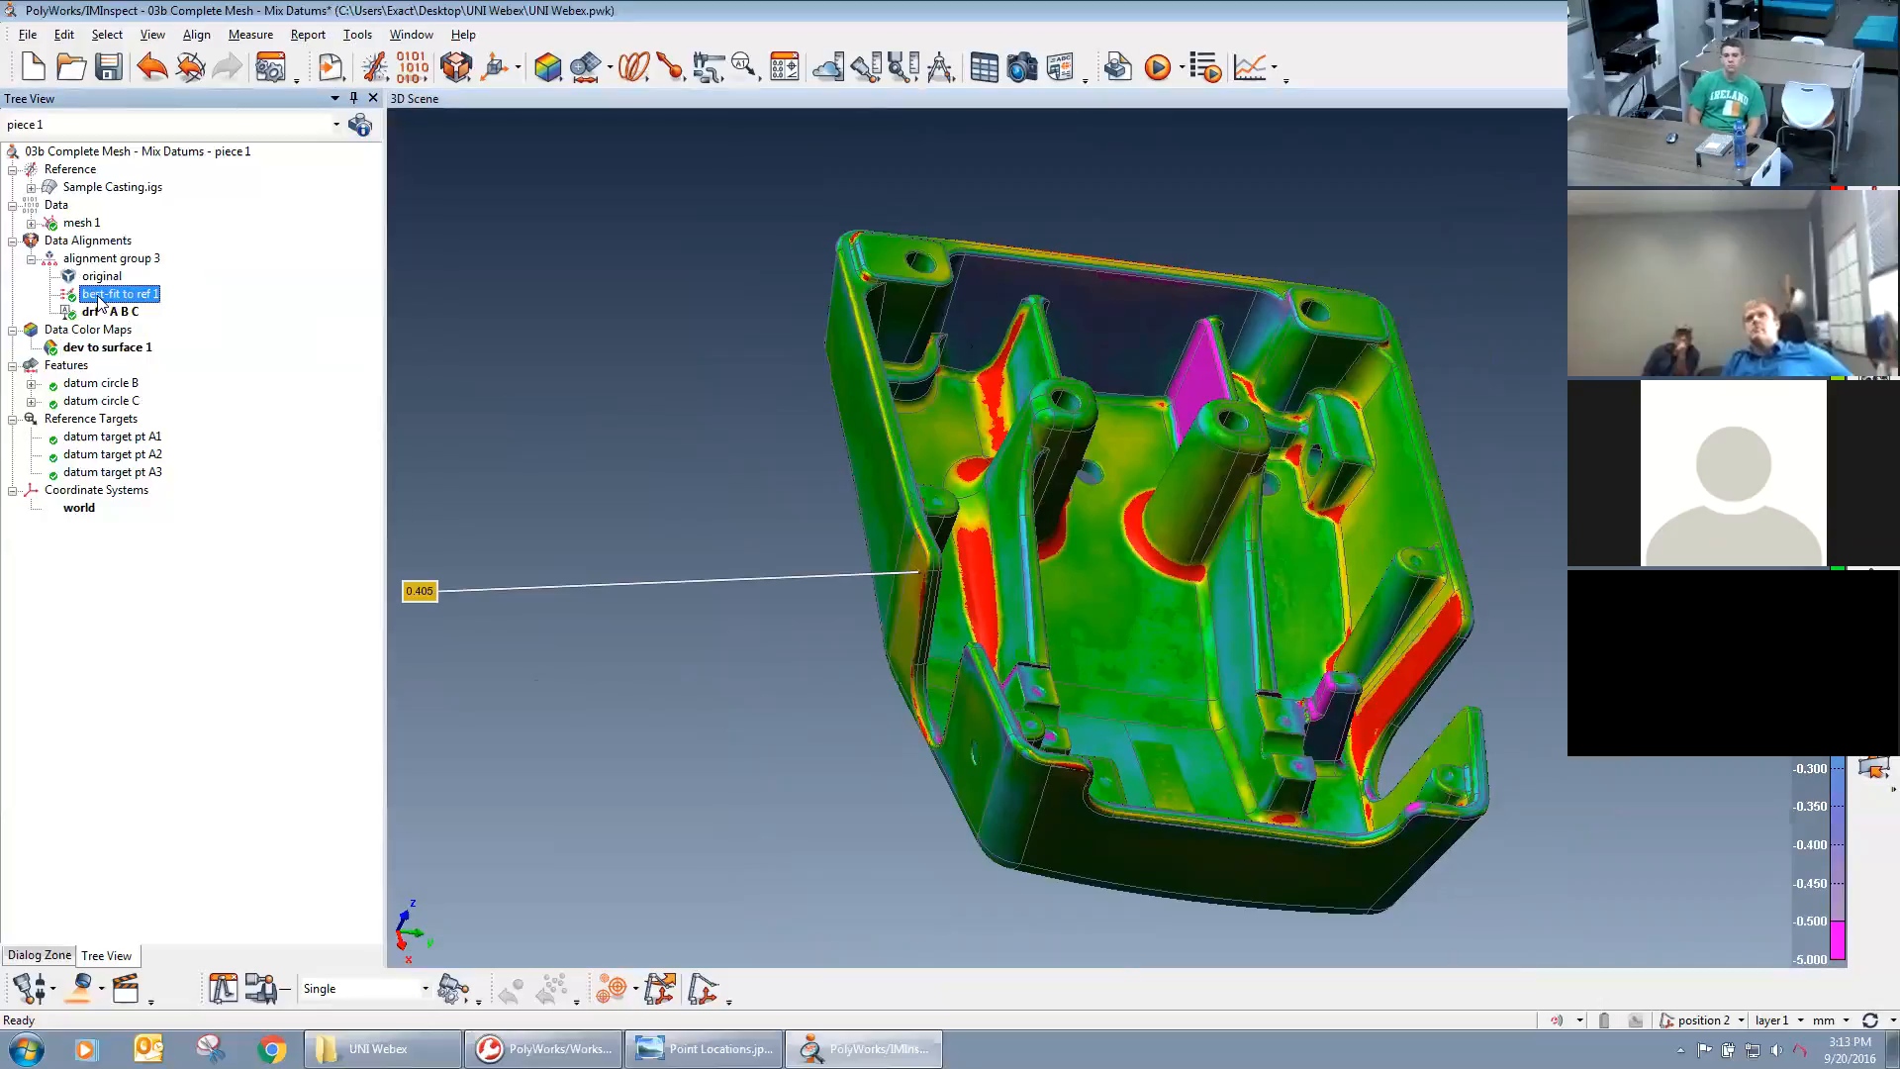
{"action": "right_click", "coordinate": [100, 302]}
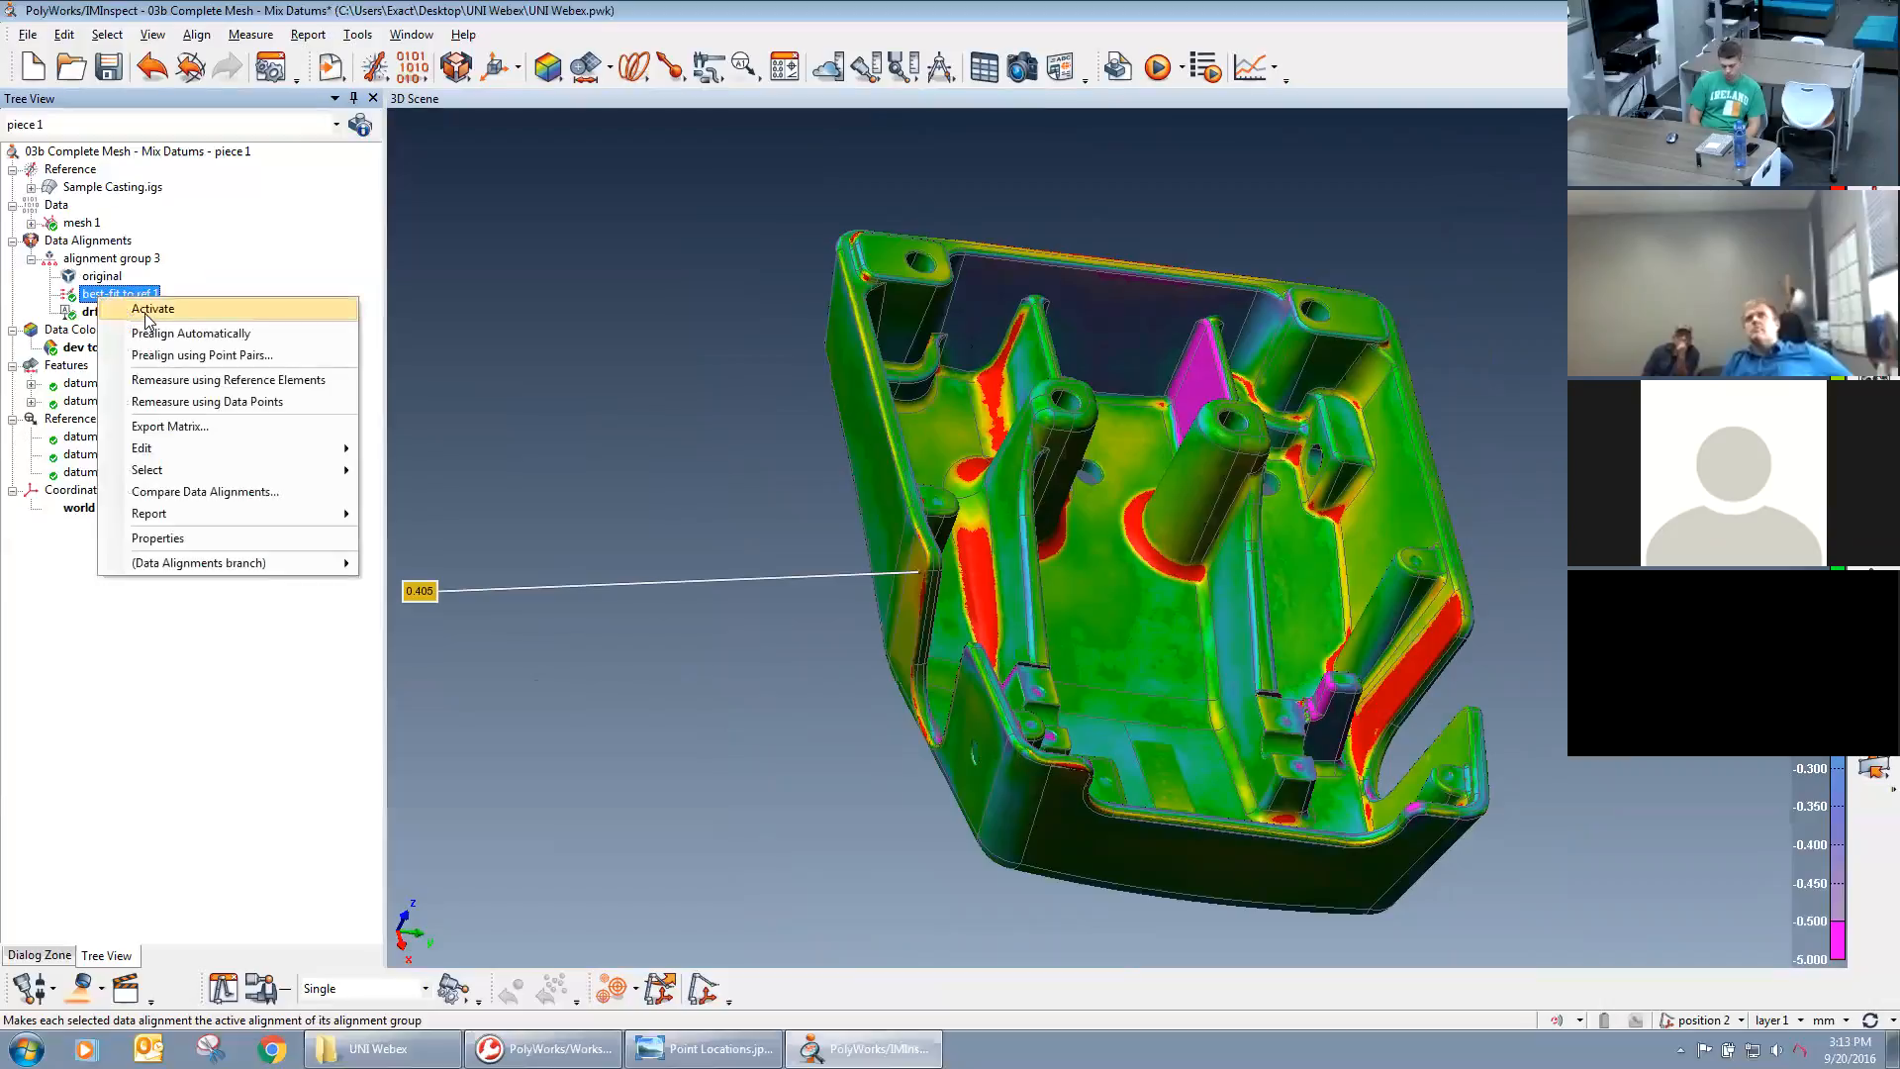
{"action": "left_click", "coordinate": [147, 310]}
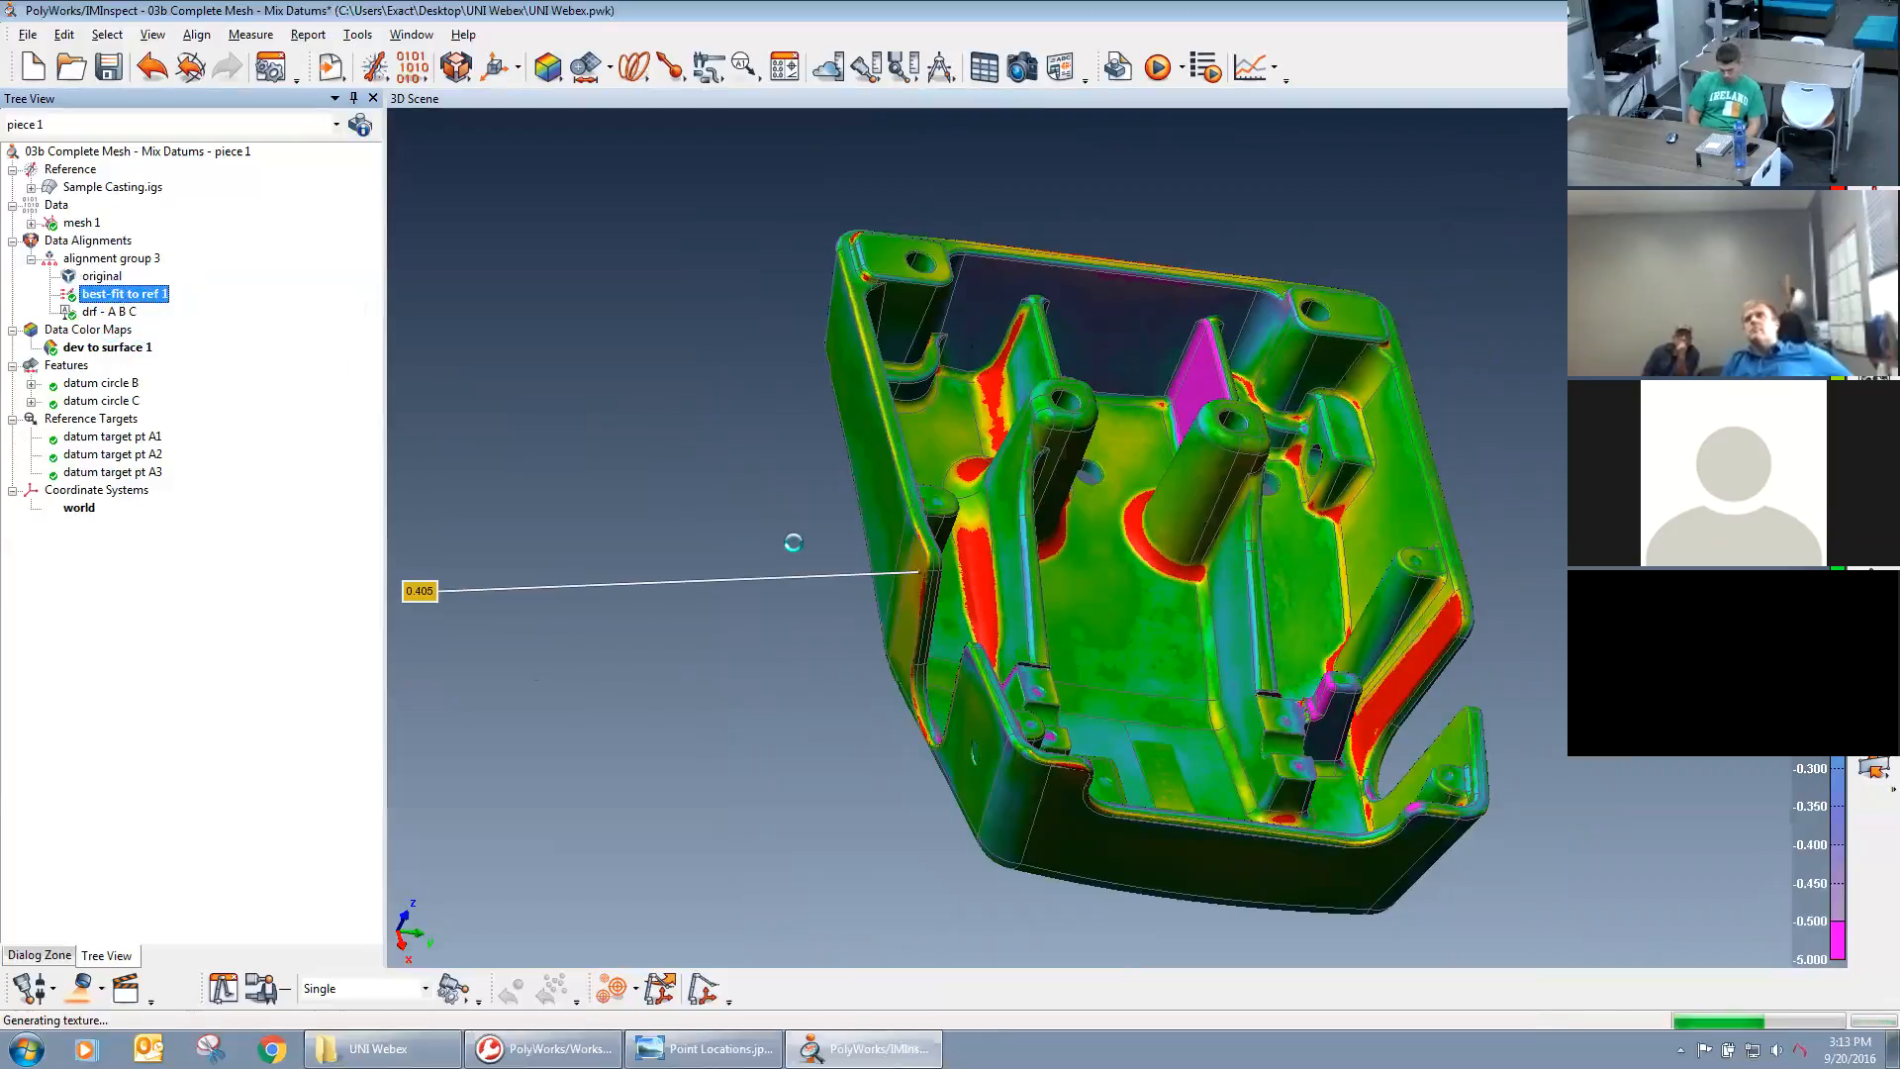
{"action": "mouse_move", "coordinate": [1188, 574]}
{"action": "left_mouse_down"}
{"action": "mouse_move", "coordinate": [1184, 698]}
{"action": "mouse_move", "coordinate": [1149, 594]}
{"action": "mouse_move", "coordinate": [1172, 670]}
{"action": "mouse_move", "coordinate": [1160, 359]}
{"action": "mouse_move", "coordinate": [1160, 564]}
{"action": "mouse_move", "coordinate": [990, 544]}
{"action": "mouse_move", "coordinate": [980, 515]}
{"action": "mouse_move", "coordinate": [1237, 425]}
{"action": "mouse_move", "coordinate": [1427, 411]}
{"action": "mouse_move", "coordinate": [1237, 594]}
{"action": "mouse_move", "coordinate": [1198, 570]}
{"action": "left_mouse_up"}
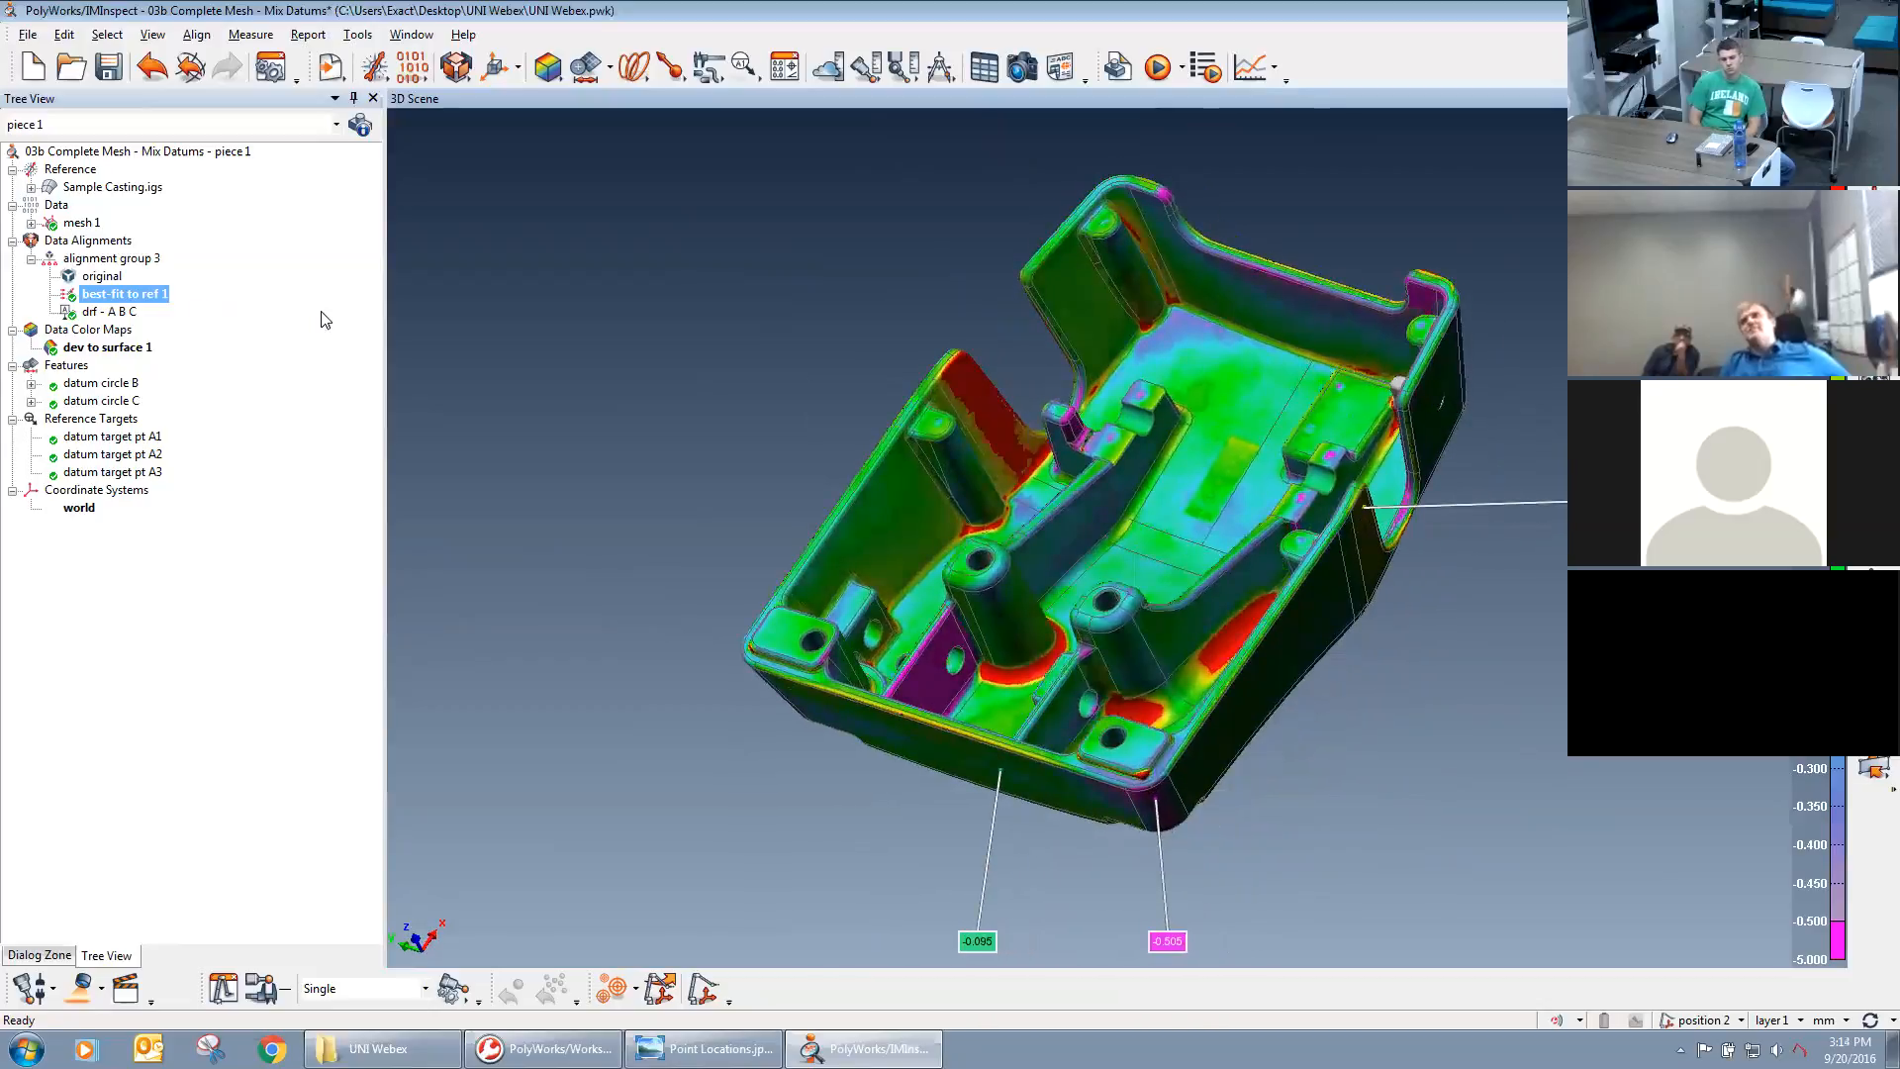
{"action": "right_click", "coordinate": [98, 314]}
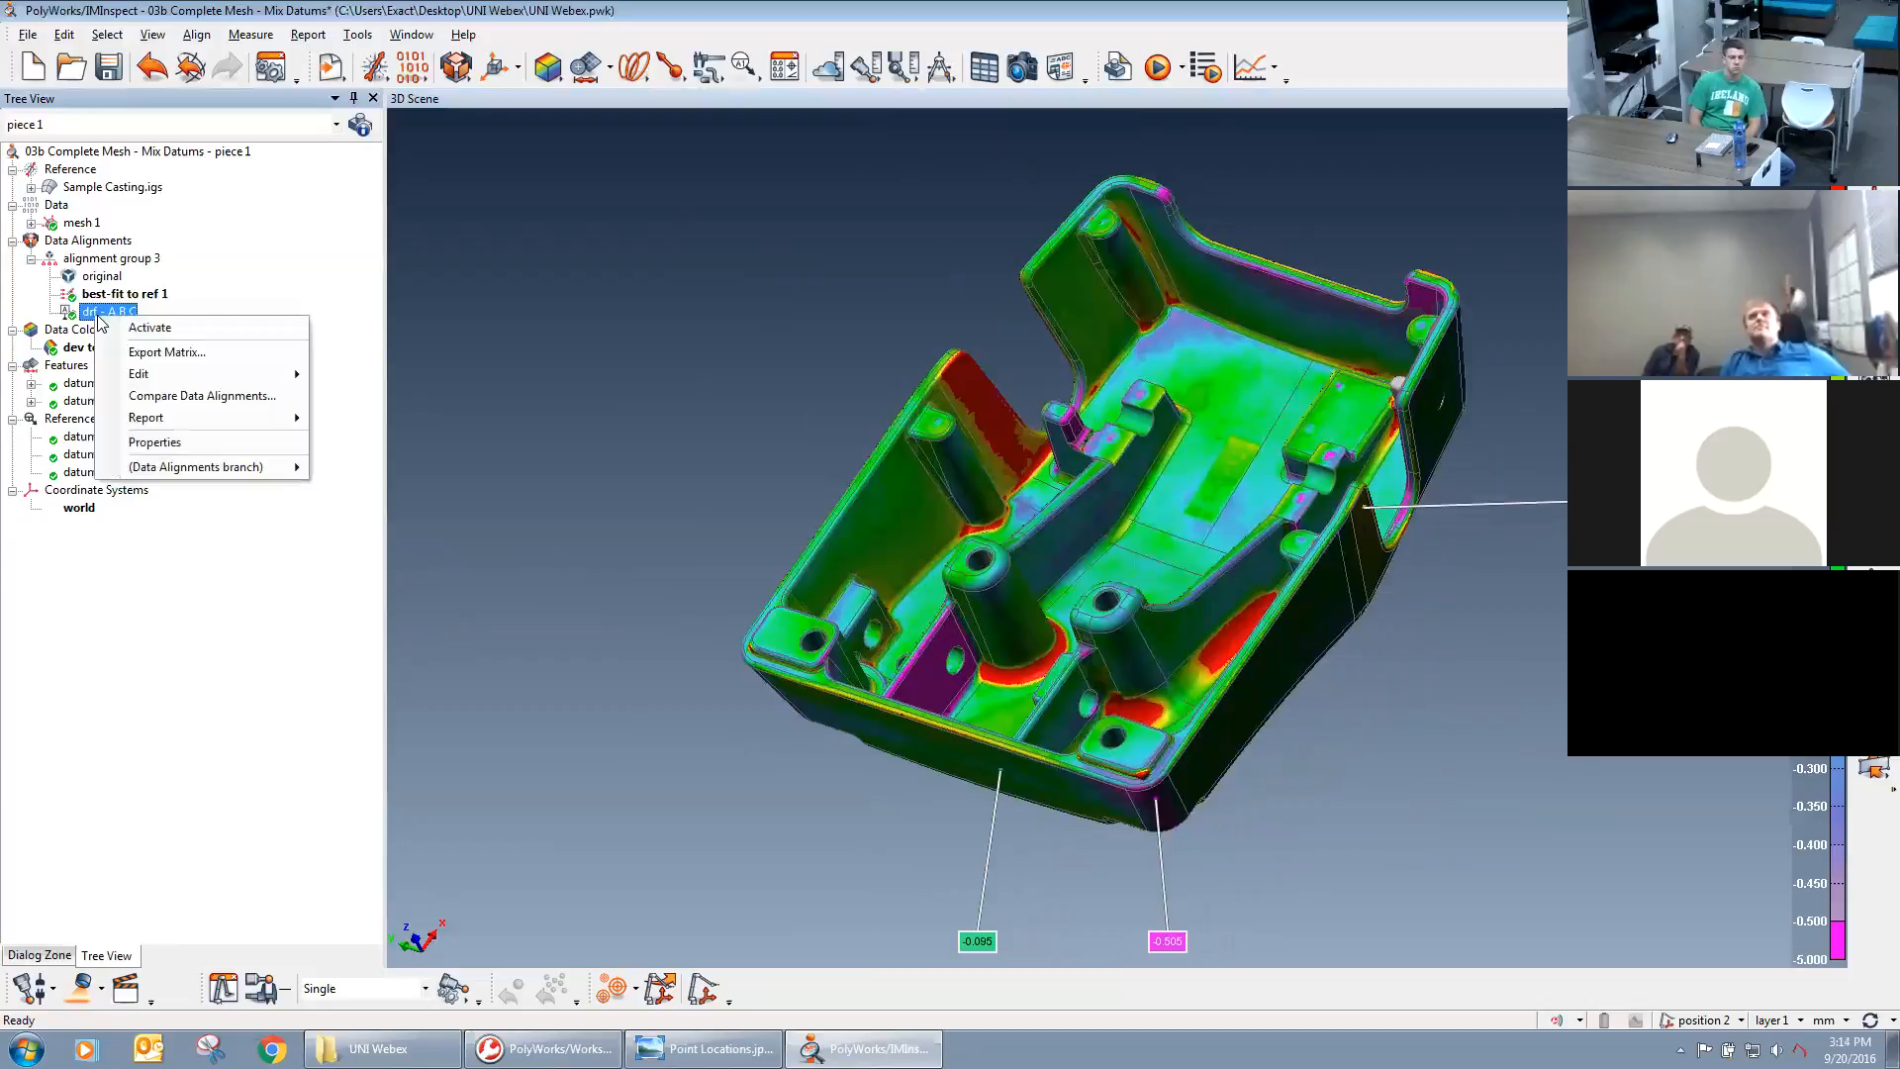
{"action": "left_click", "coordinate": [90, 308]}
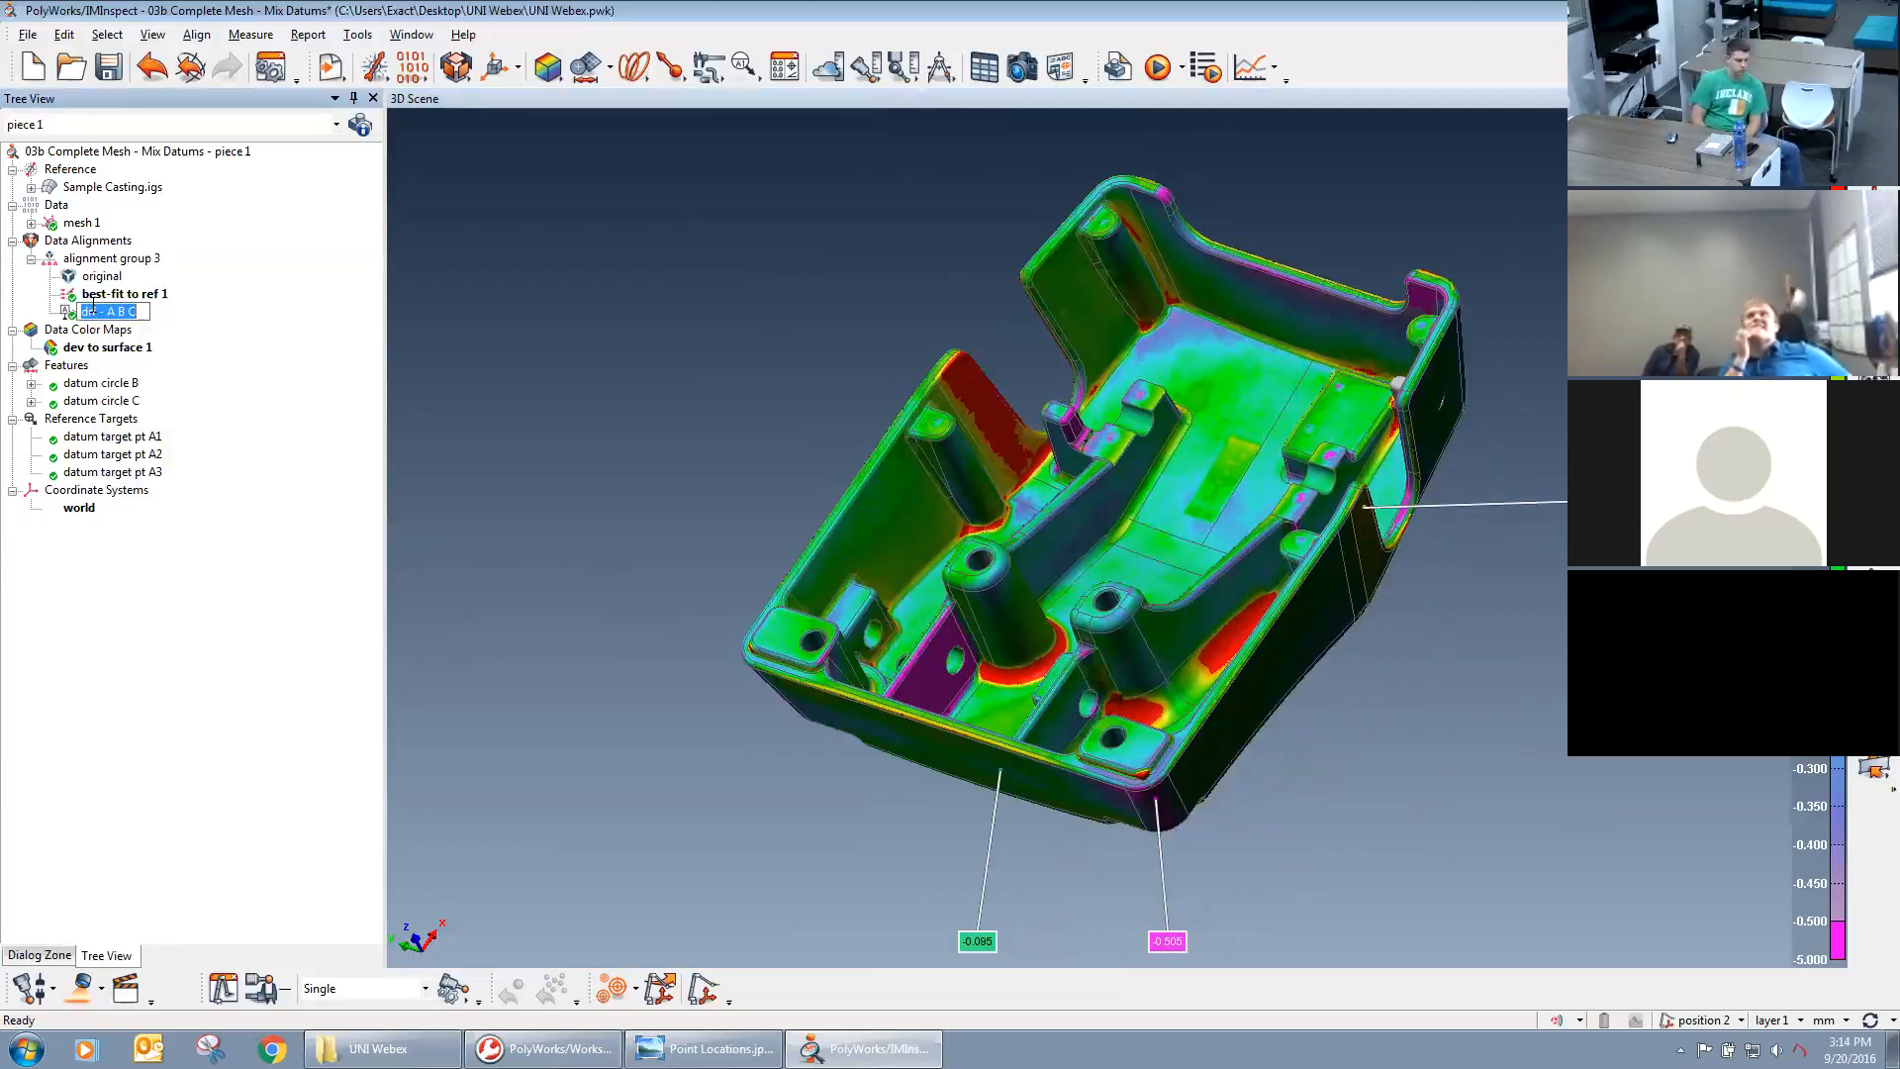
{"action": "left_click", "coordinate": [118, 300]}
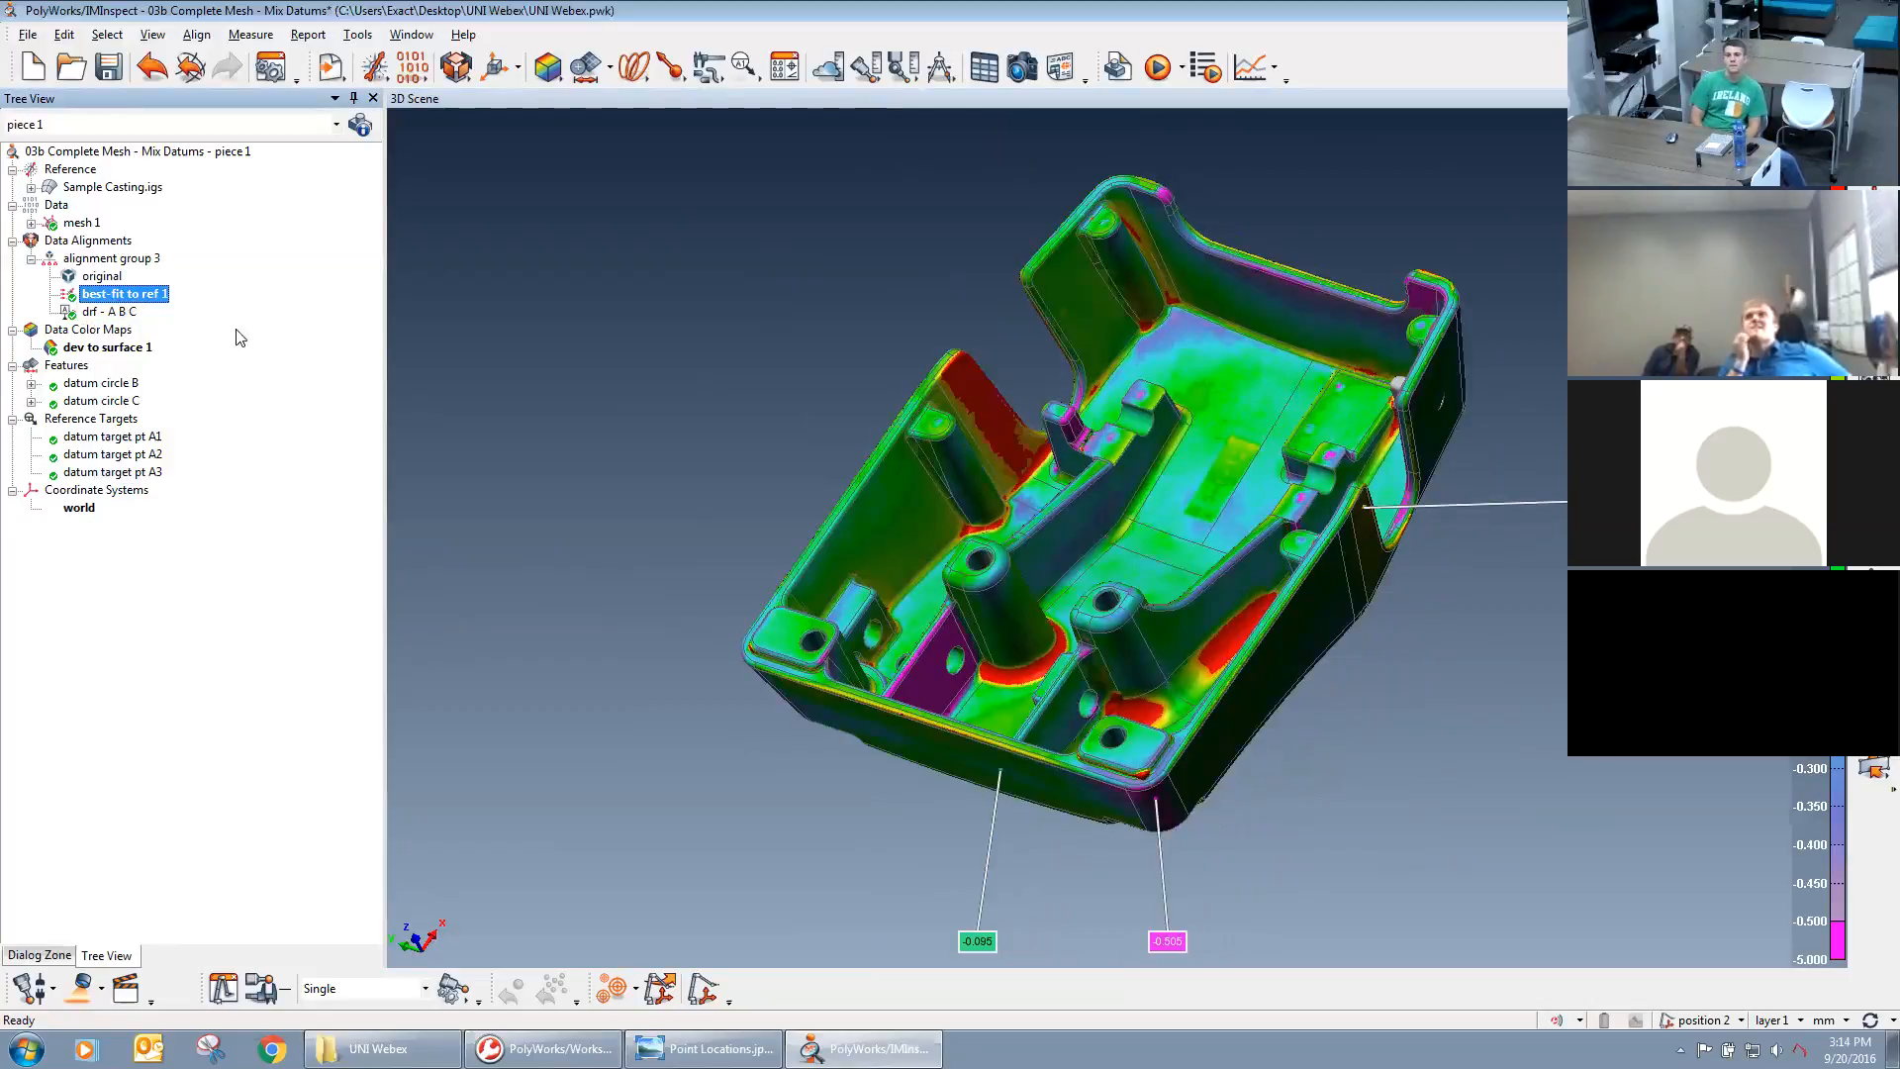
Hide the deviation color map and display the annotations of datum target points A1, A2 and A3.
{"action": "left_click_drag", "start_coordinate": [909, 467], "coordinate": [989, 455]}
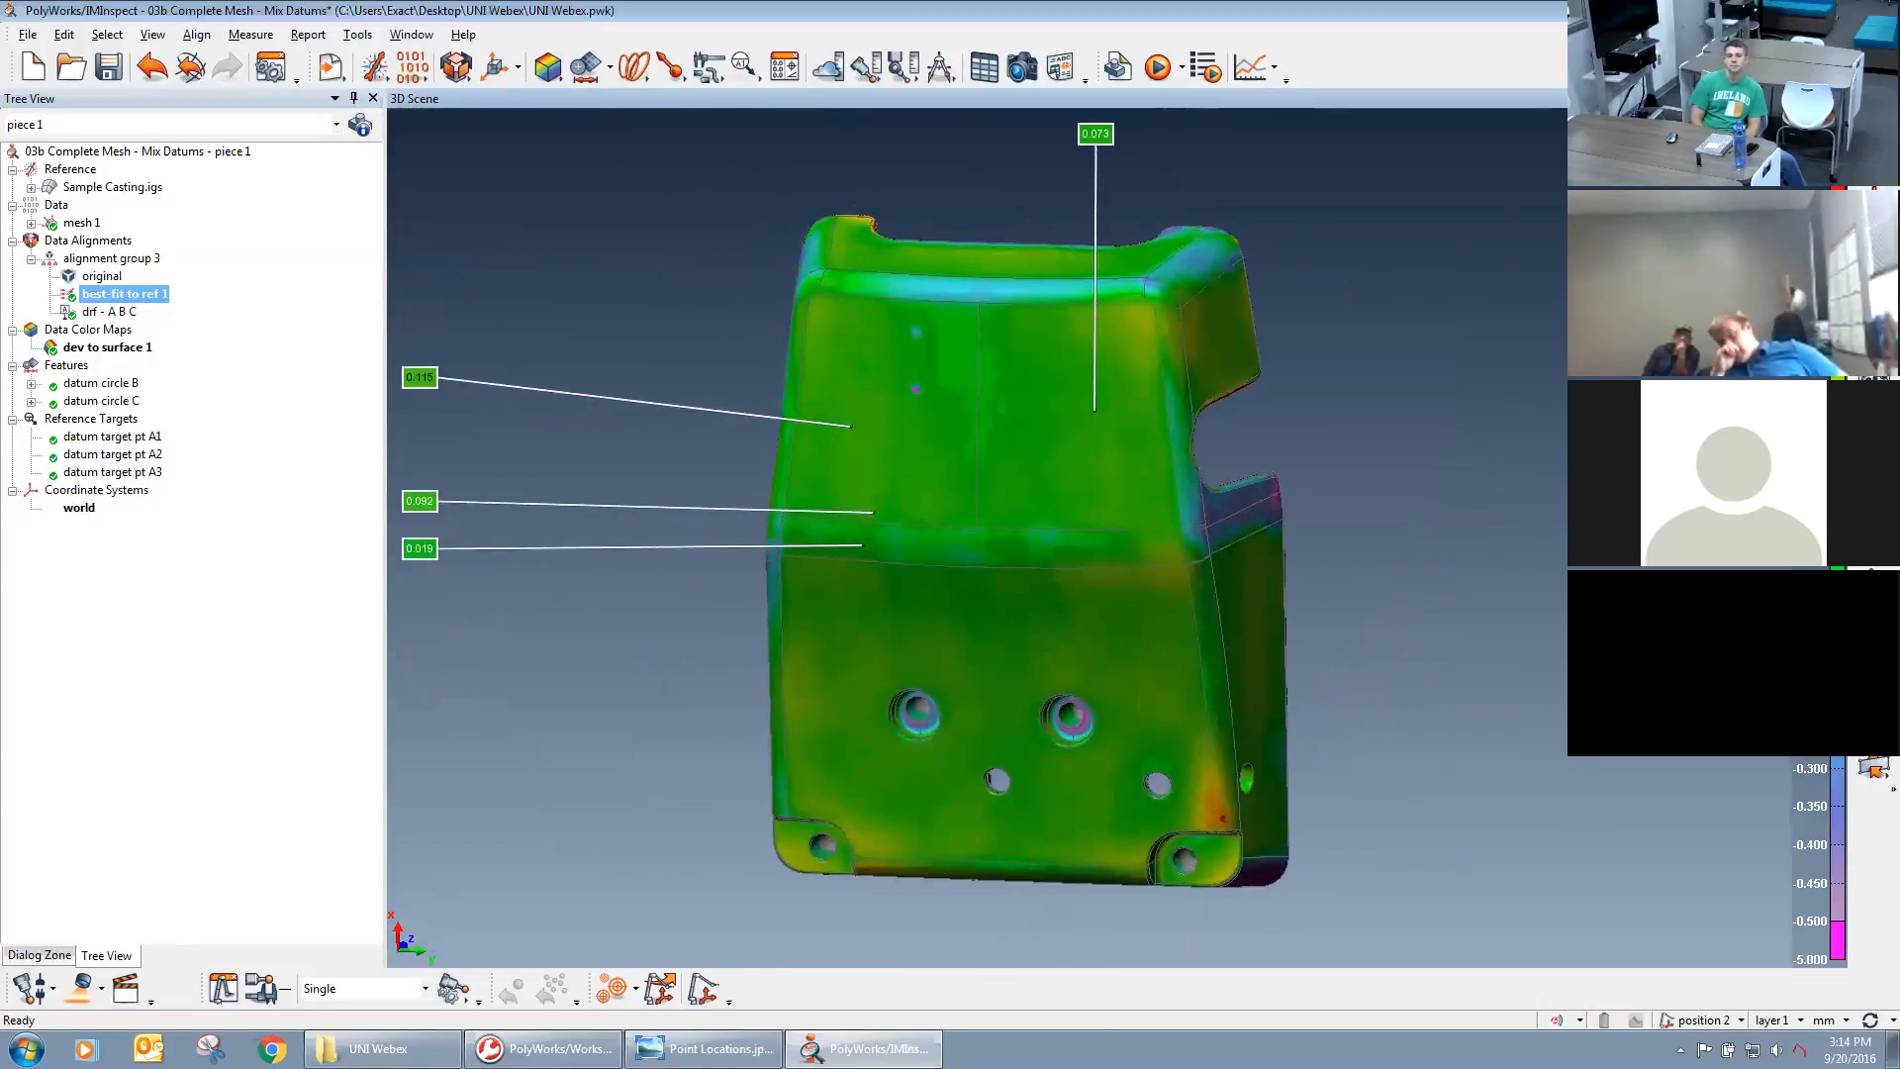
{"action": "left_click", "coordinate": [1873, 378]}
{"action": "middle_click", "coordinate": [80, 421]}
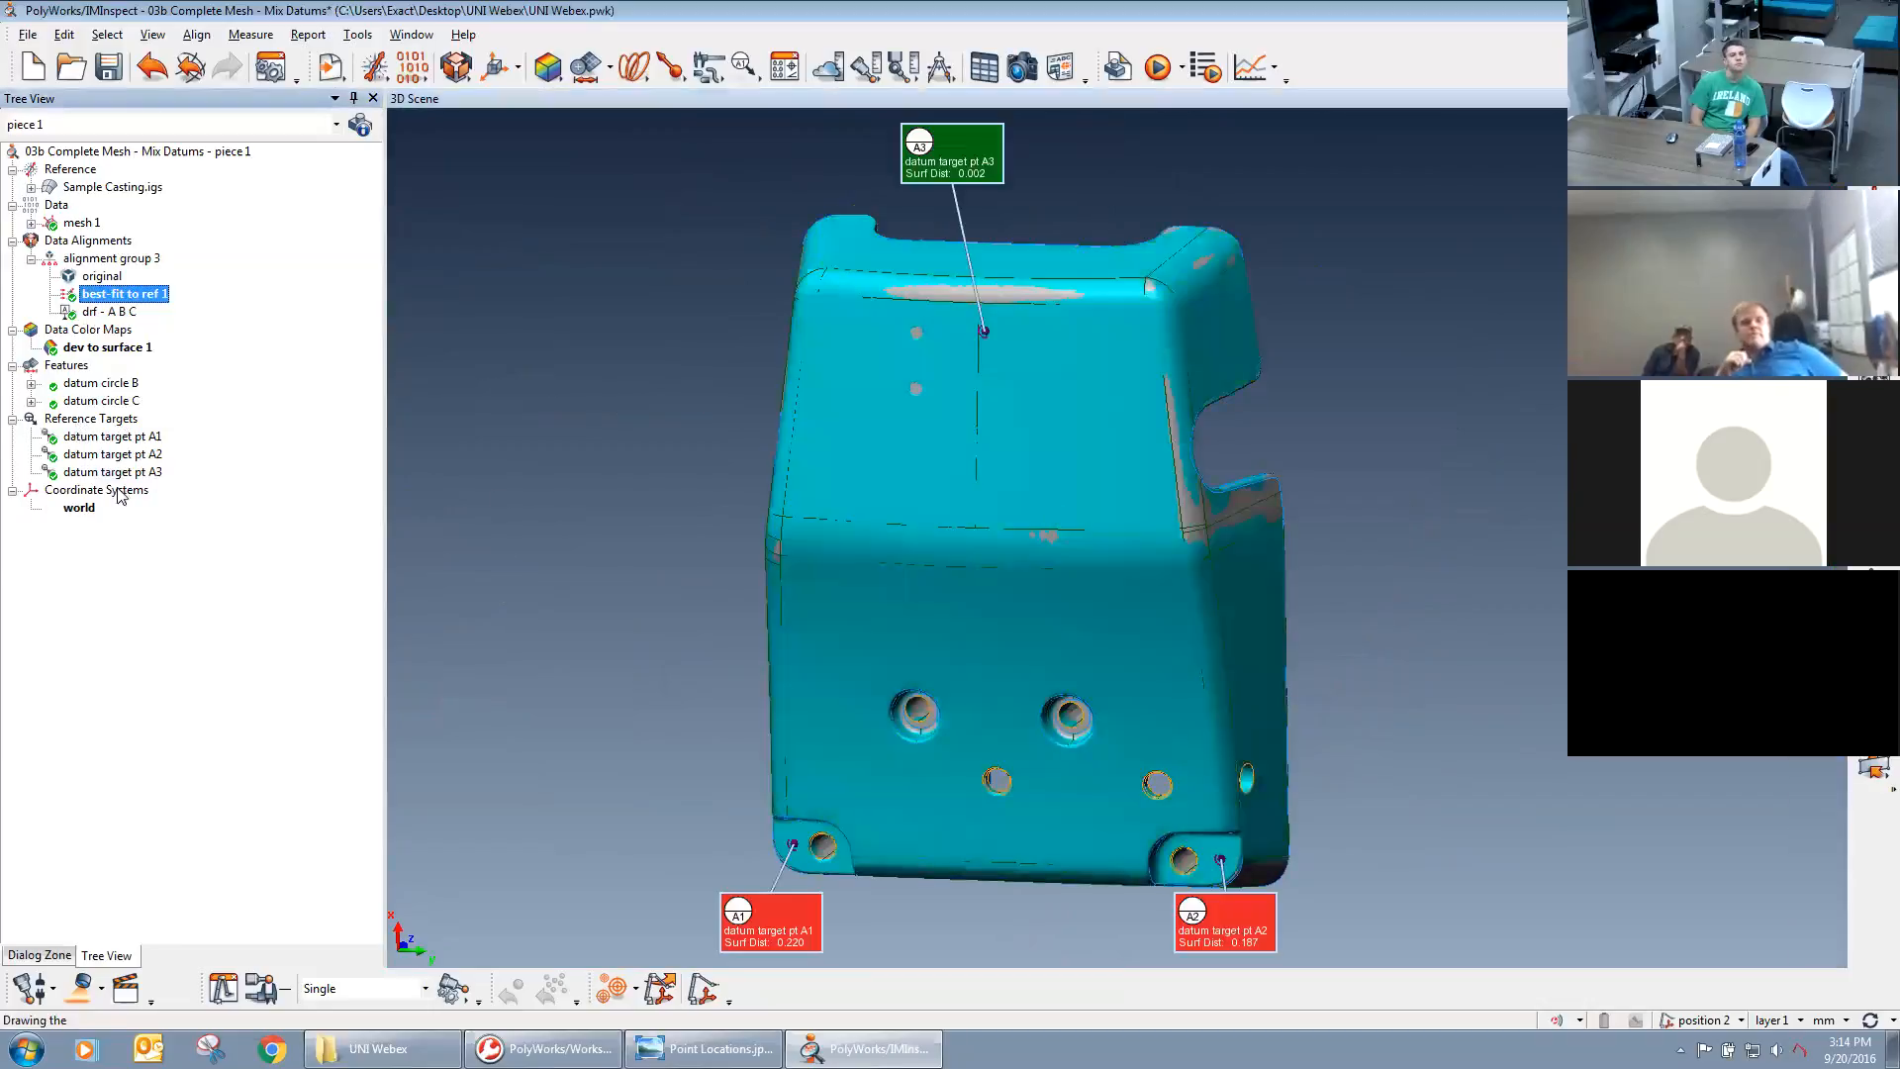
Examine the datum target surface distances and the overlap of mesh and CAD surfaces under the best-fit alignment.
{"action": "mouse_move", "coordinate": [996, 619]}
{"action": "middle_mouse_down"}
{"action": "mouse_move", "coordinate": [988, 590]}
{"action": "mouse_move", "coordinate": [1082, 594]}
{"action": "mouse_move", "coordinate": [1112, 534]}
{"action": "mouse_move", "coordinate": [1096, 562]}
{"action": "middle_mouse_up"}
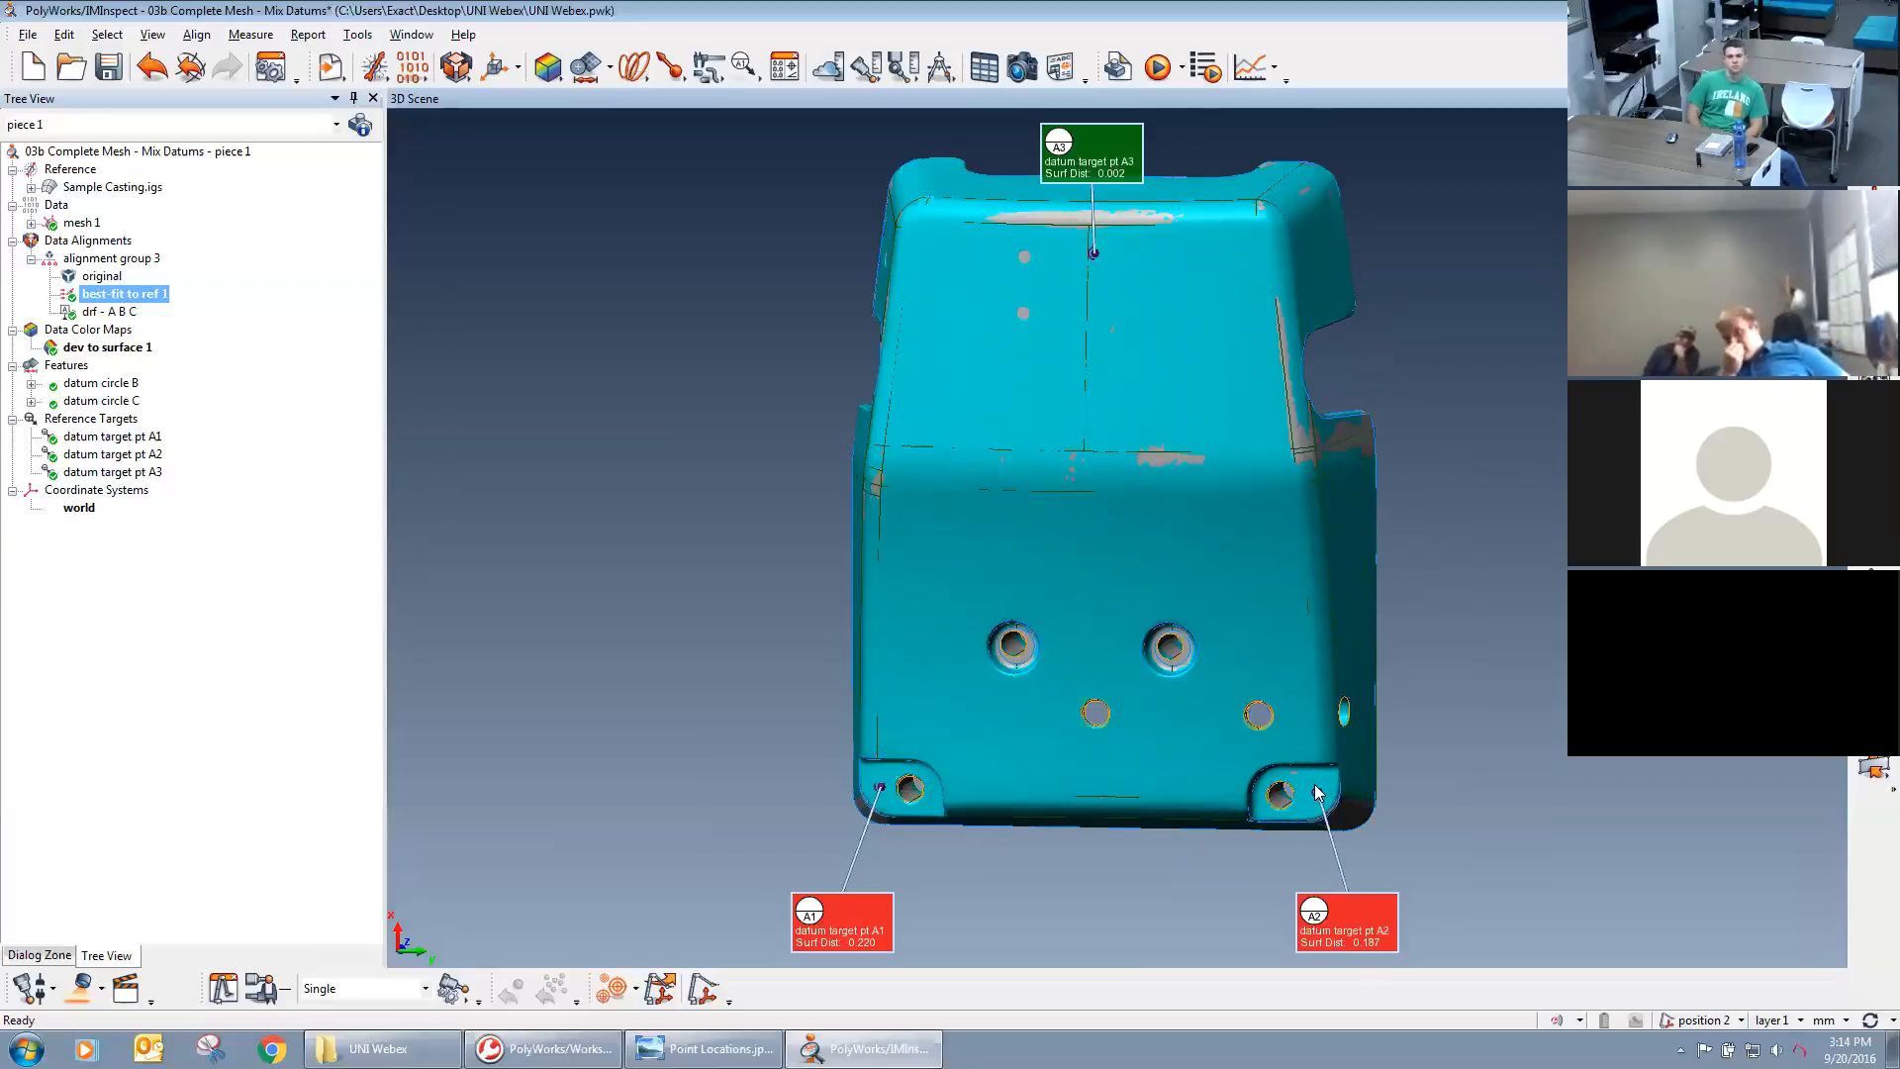
{"action": "left_click_drag", "start_coordinate": [1252, 592], "coordinate": [1079, 589]}
{"action": "middle_click_drag", "start_coordinate": [1316, 542], "coordinate": [1098, 592]}
{"action": "left_click_drag", "start_coordinate": [1098, 592], "coordinate": [1241, 519]}
{"action": "scroll", "coordinate": [1241, 518], "scroll_direction": "up", "scroll_amount": 4}
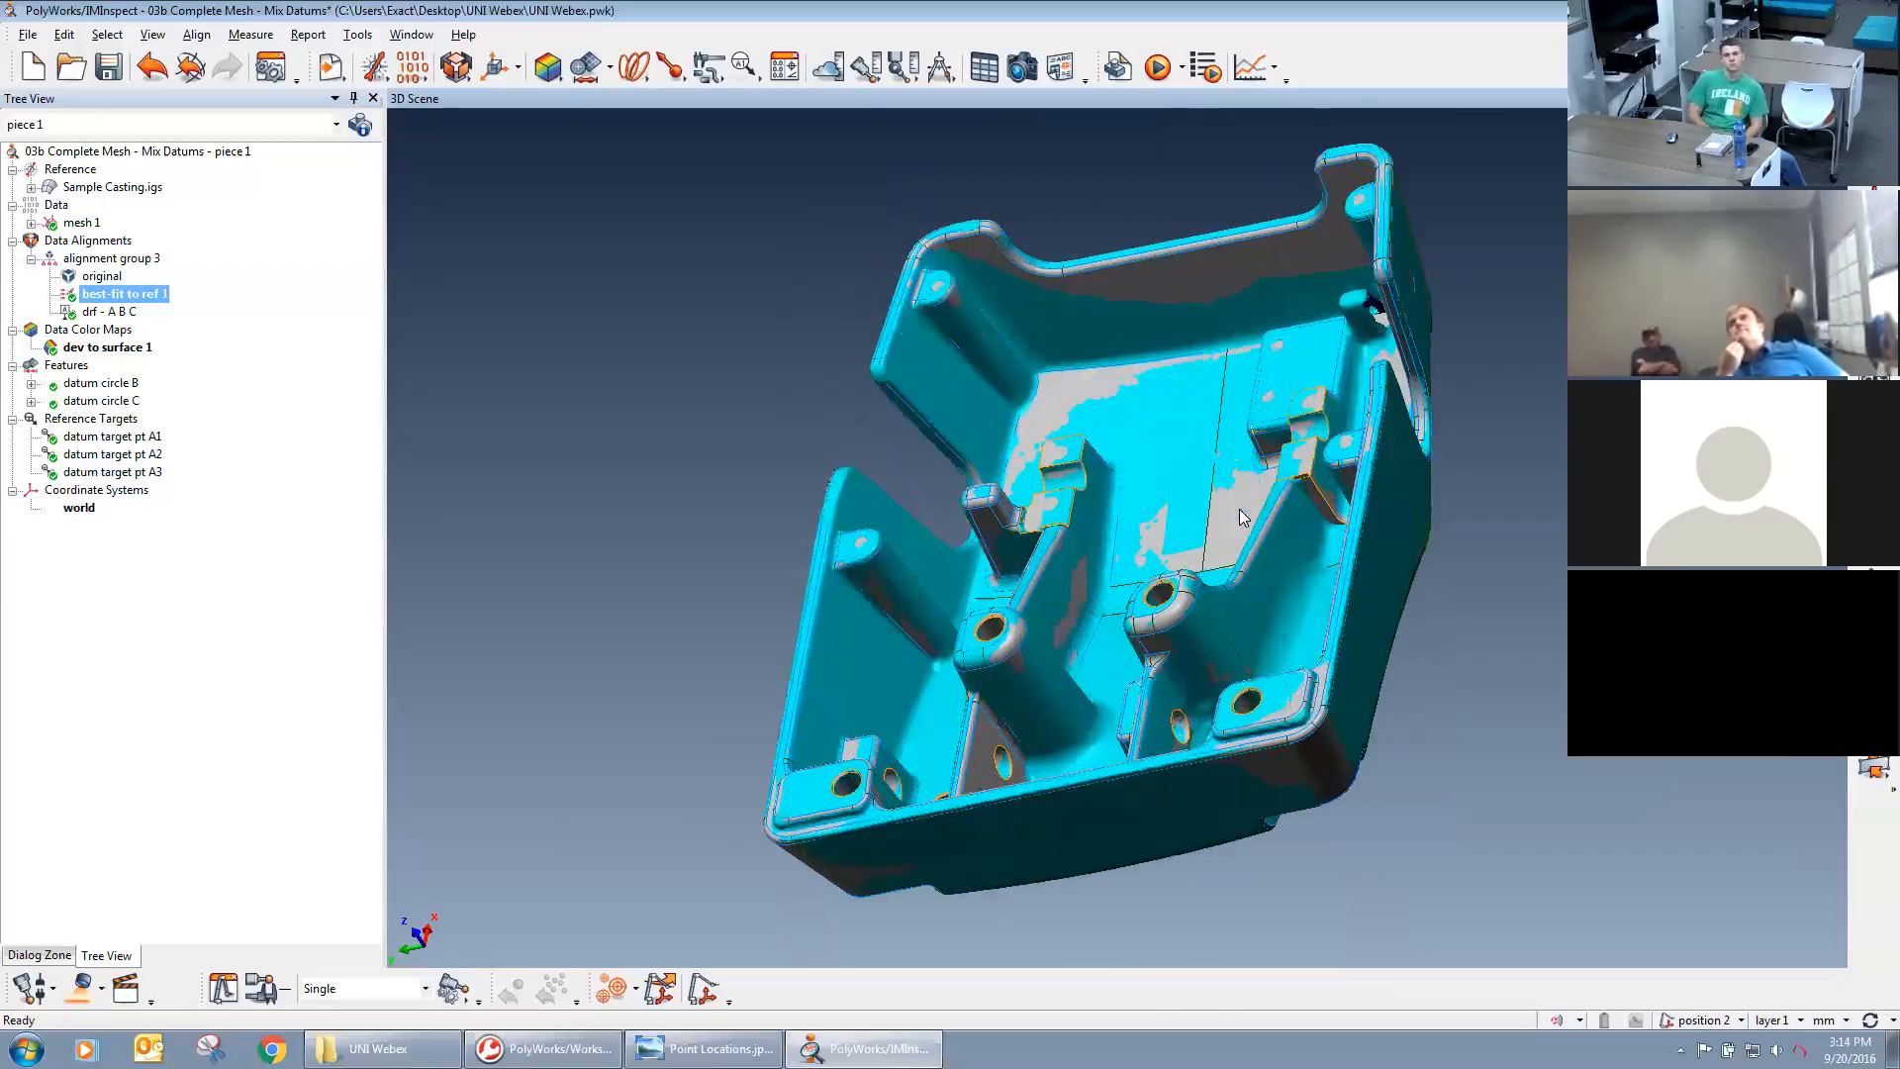
{"action": "left_click_drag", "start_coordinate": [1387, 497], "coordinate": [1429, 436]}
{"action": "middle_click_drag", "start_coordinate": [1429, 441], "coordinate": [1197, 453]}
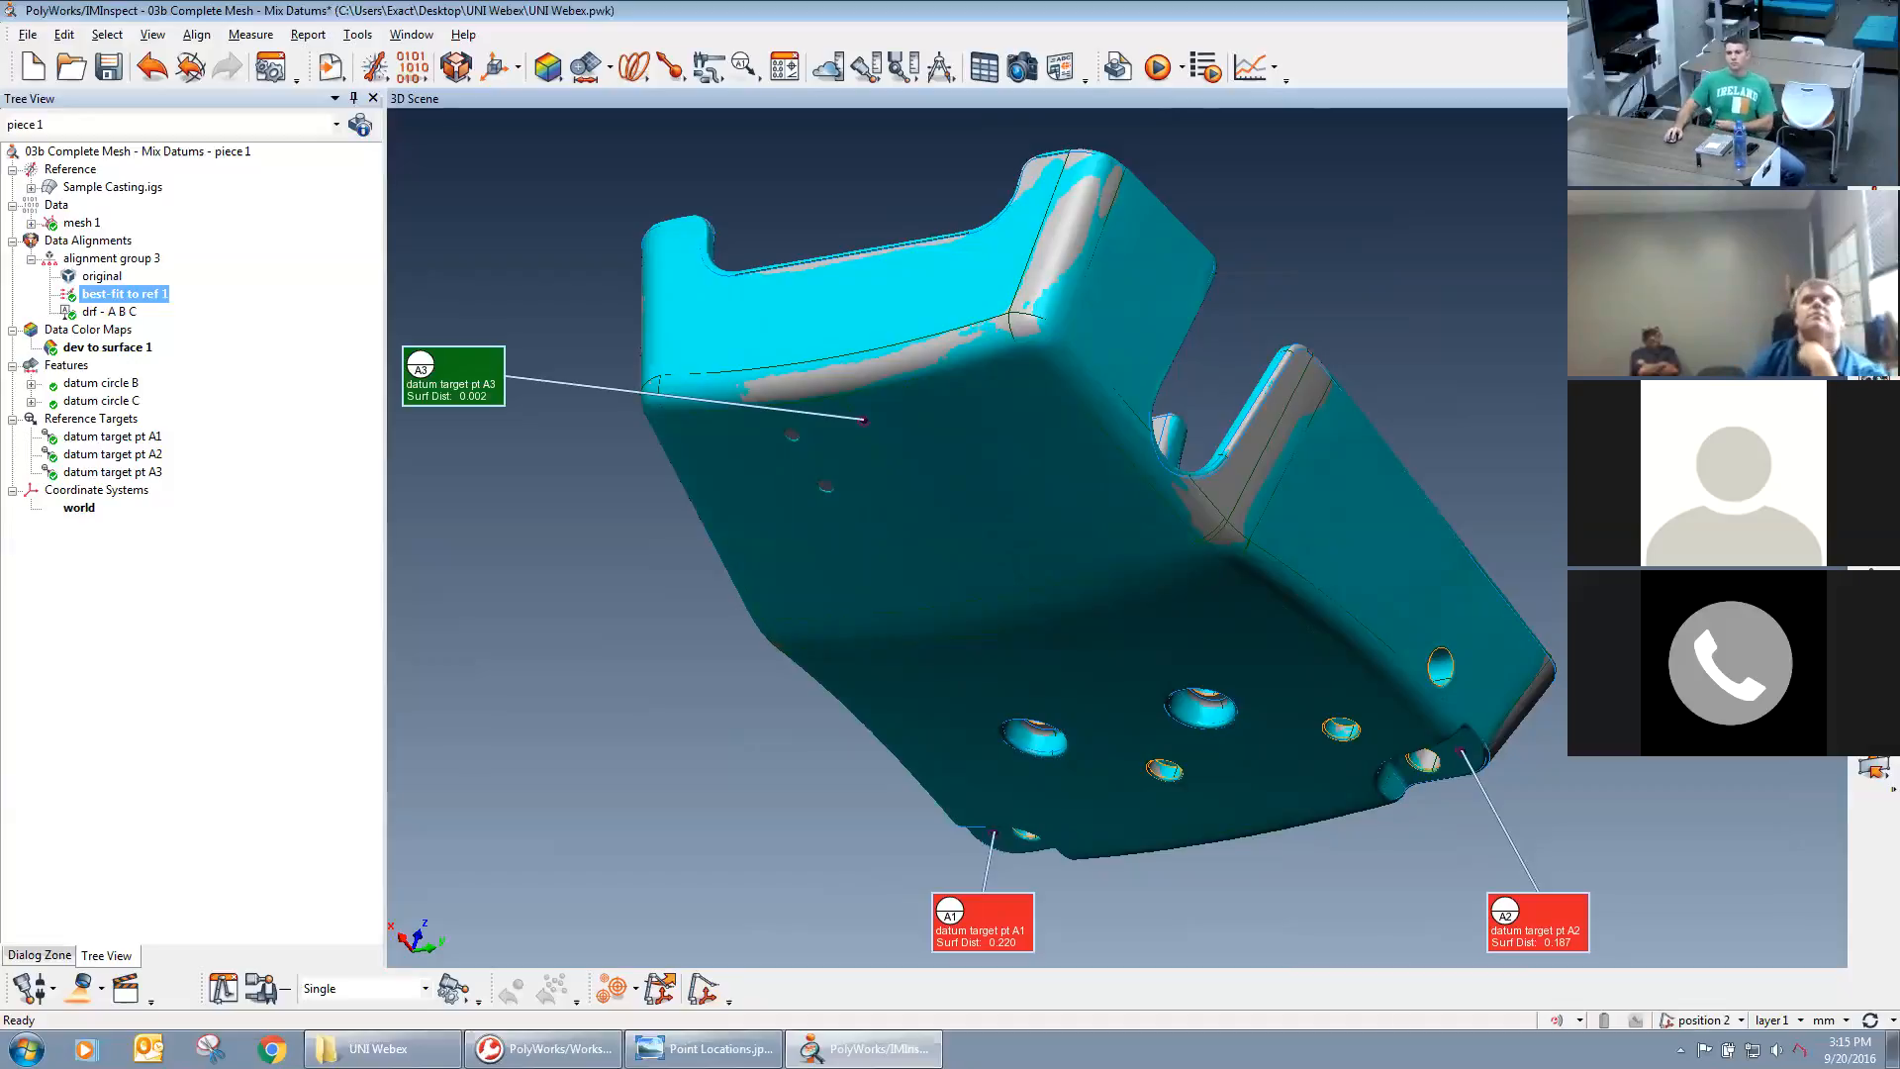
Start an individual cross-section along a standard axis, preview it on the casting and set its axis to Y.
{"action": "left_click", "coordinate": [639, 79]}
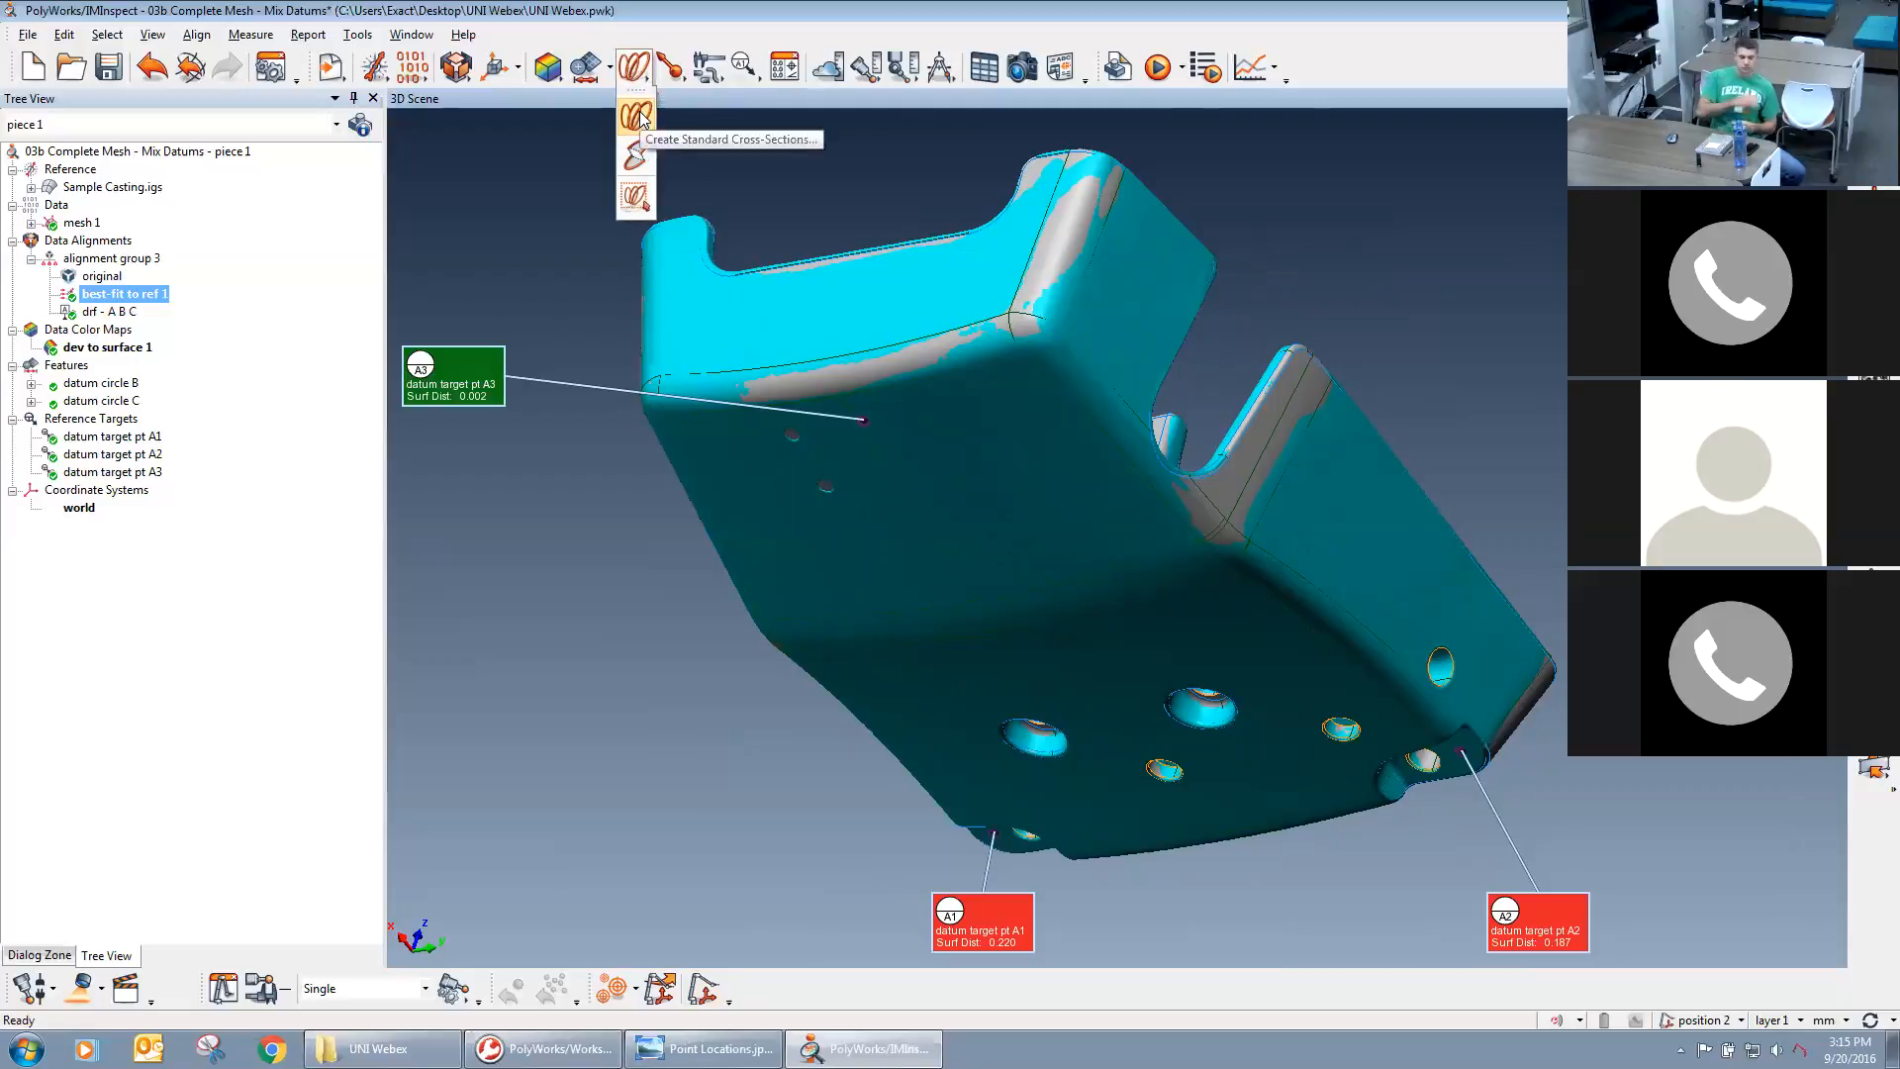
{"action": "left_click", "coordinate": [636, 116]}
{"action": "double_click", "coordinate": [1435, 257]}
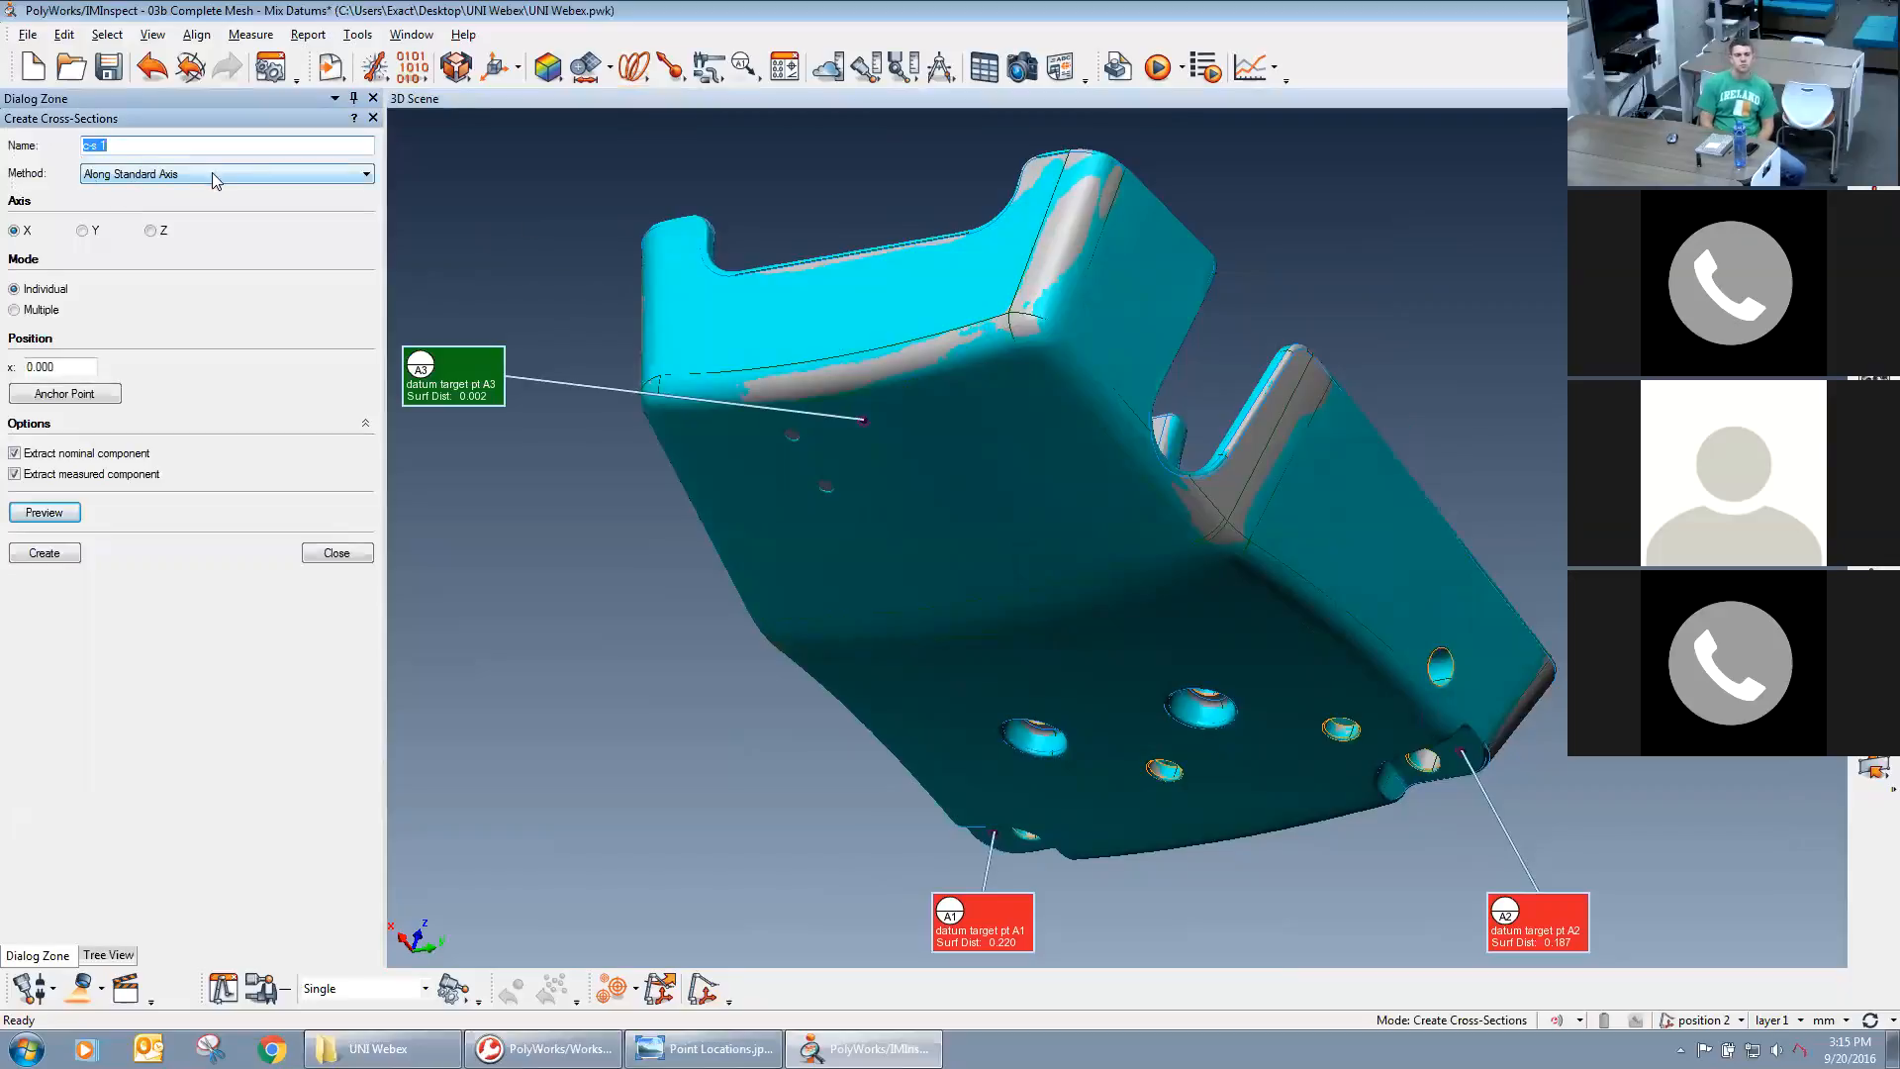
{"action": "scroll", "coordinate": [1025, 493], "scroll_direction": "down", "scroll_amount": 4}
{"action": "left_click_drag", "start_coordinate": [930, 505], "coordinate": [891, 386]}
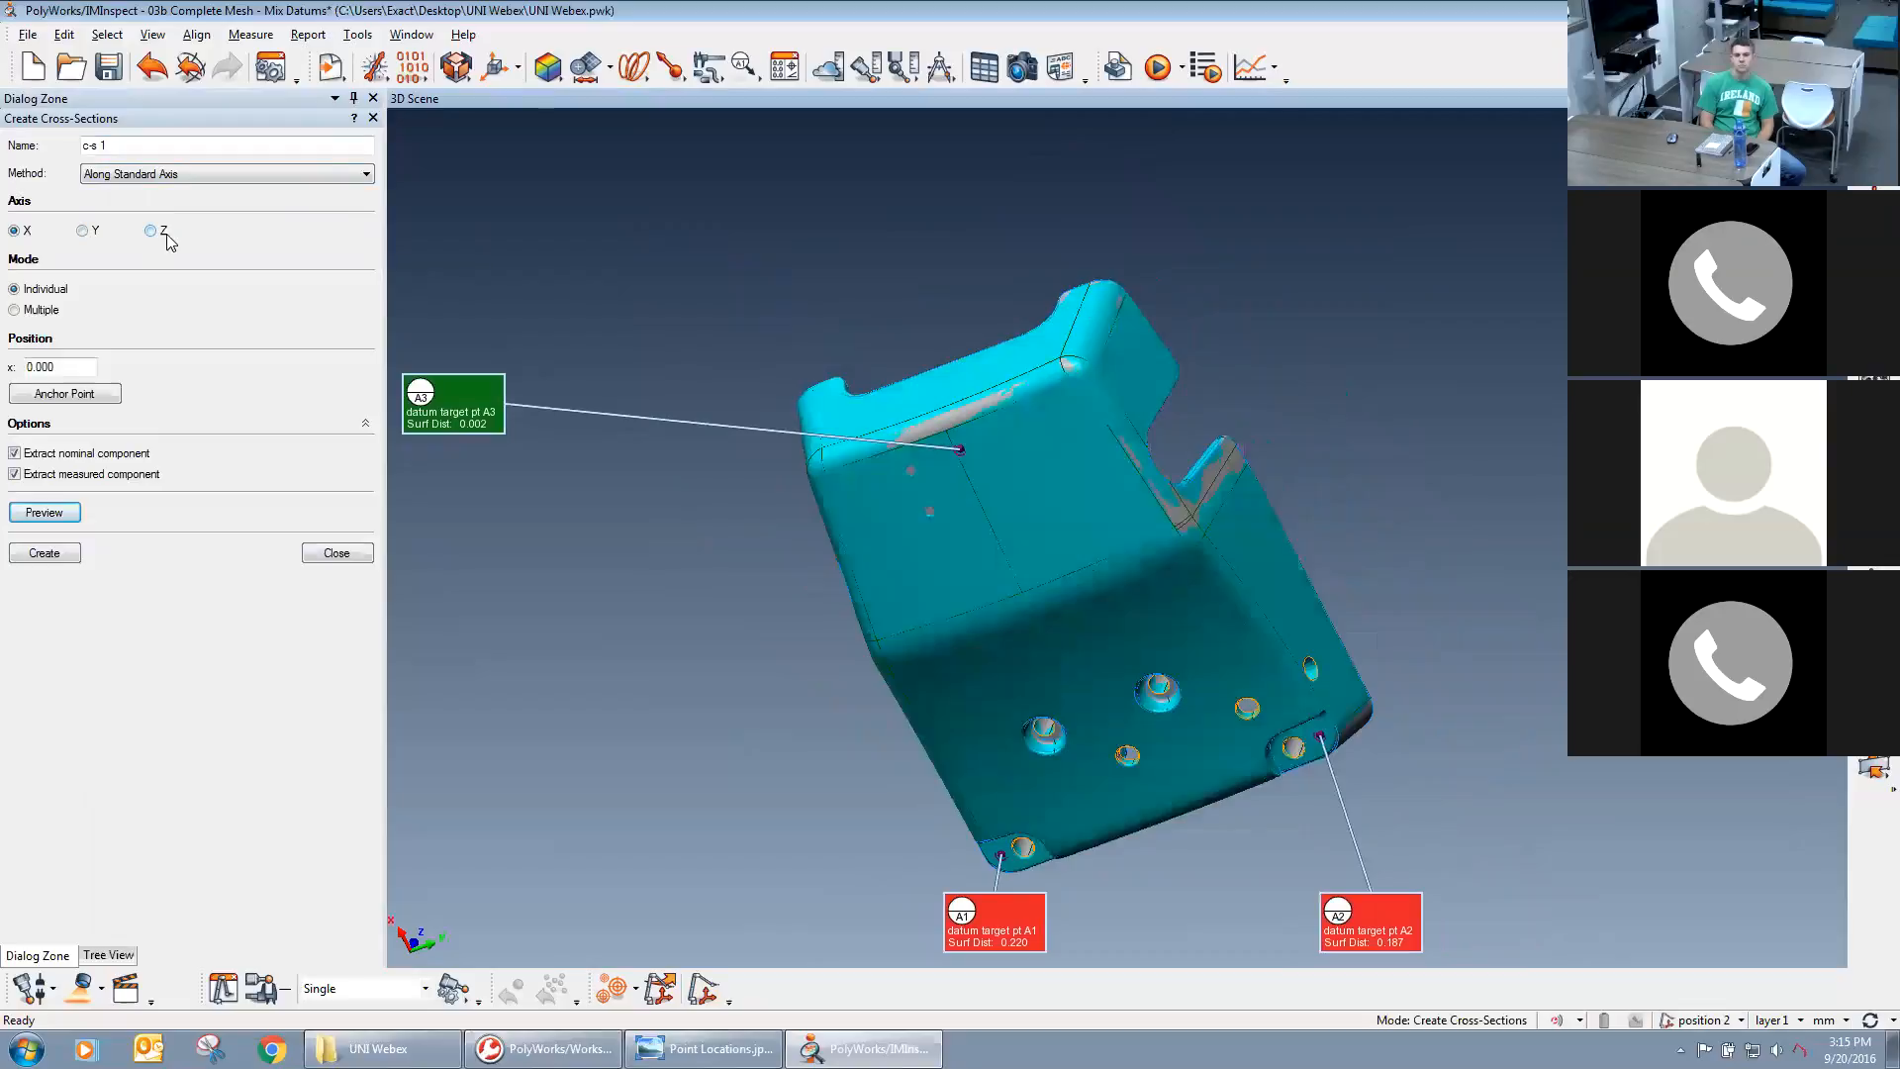
{"action": "left_click", "coordinate": [40, 513]}
{"action": "right_click_drag", "start_coordinate": [857, 580], "coordinate": [873, 662]}
{"action": "mouse_move", "coordinate": [930, 564]}
{"action": "left_mouse_down"}
{"action": "mouse_move", "coordinate": [906, 485]}
{"action": "mouse_move", "coordinate": [895, 535]}
{"action": "mouse_move", "coordinate": [975, 530]}
{"action": "mouse_move", "coordinate": [925, 535]}
{"action": "left_mouse_up"}
{"action": "left_click", "coordinate": [83, 229]}
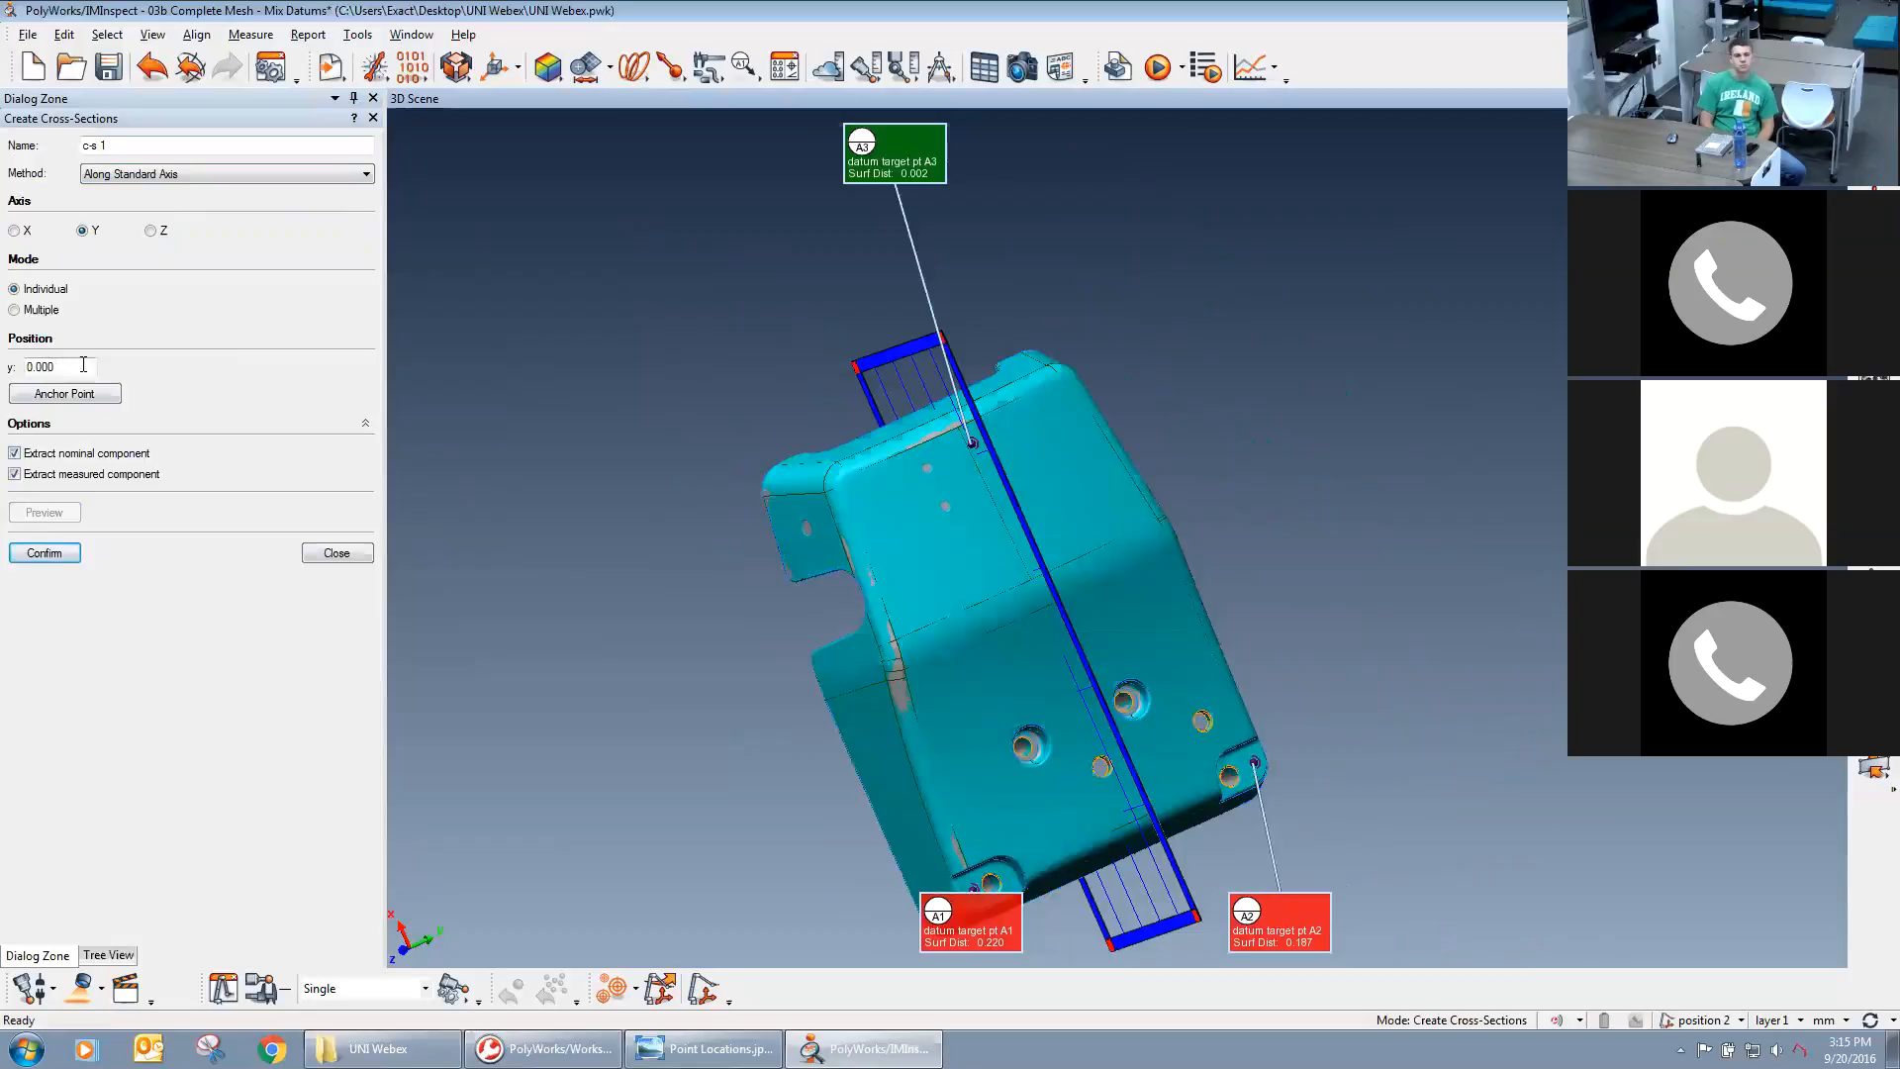
Set the cross-section's Y position to 0 and create it with both nominal and measured components.
{"action": "left_click_drag", "start_coordinate": [67, 366], "coordinate": [18, 365]}
{"action": "left_click", "coordinate": [55, 395]}
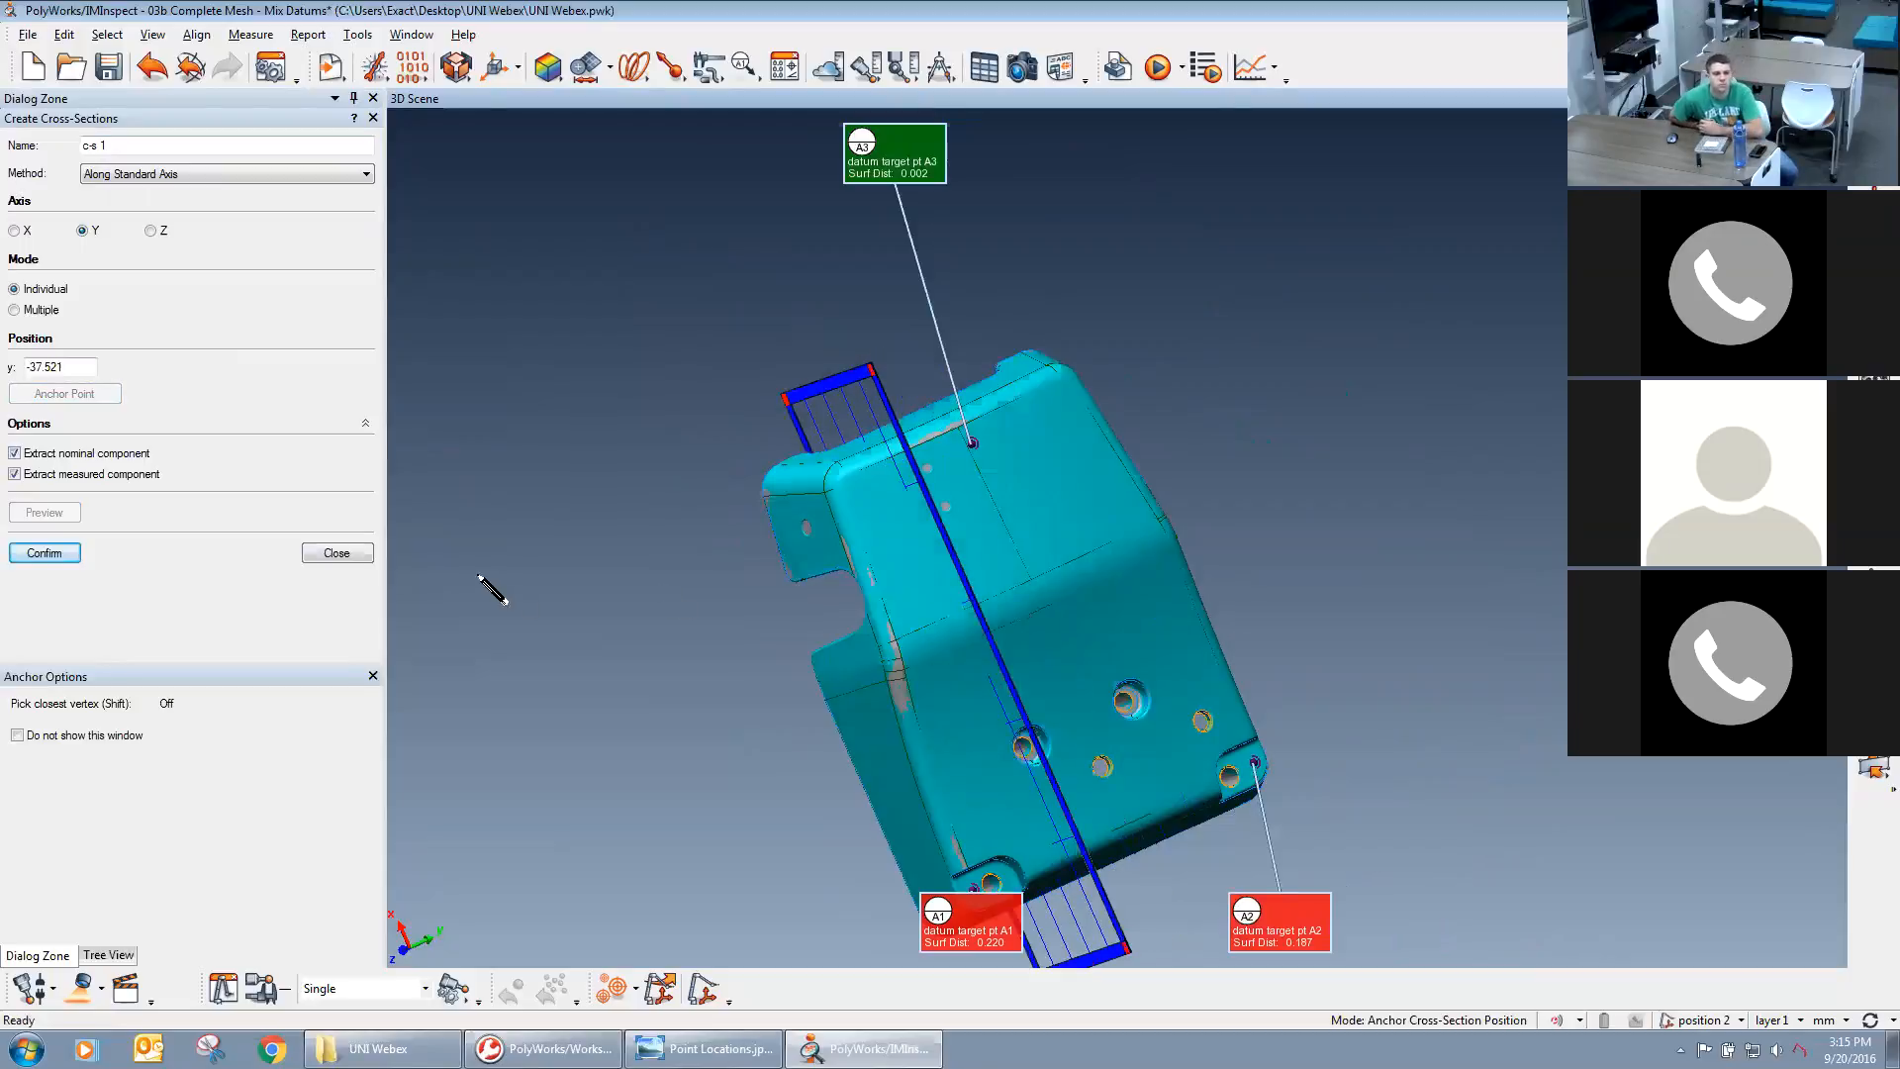
{"action": "left_click_drag", "start_coordinate": [91, 368], "coordinate": [9, 379]}
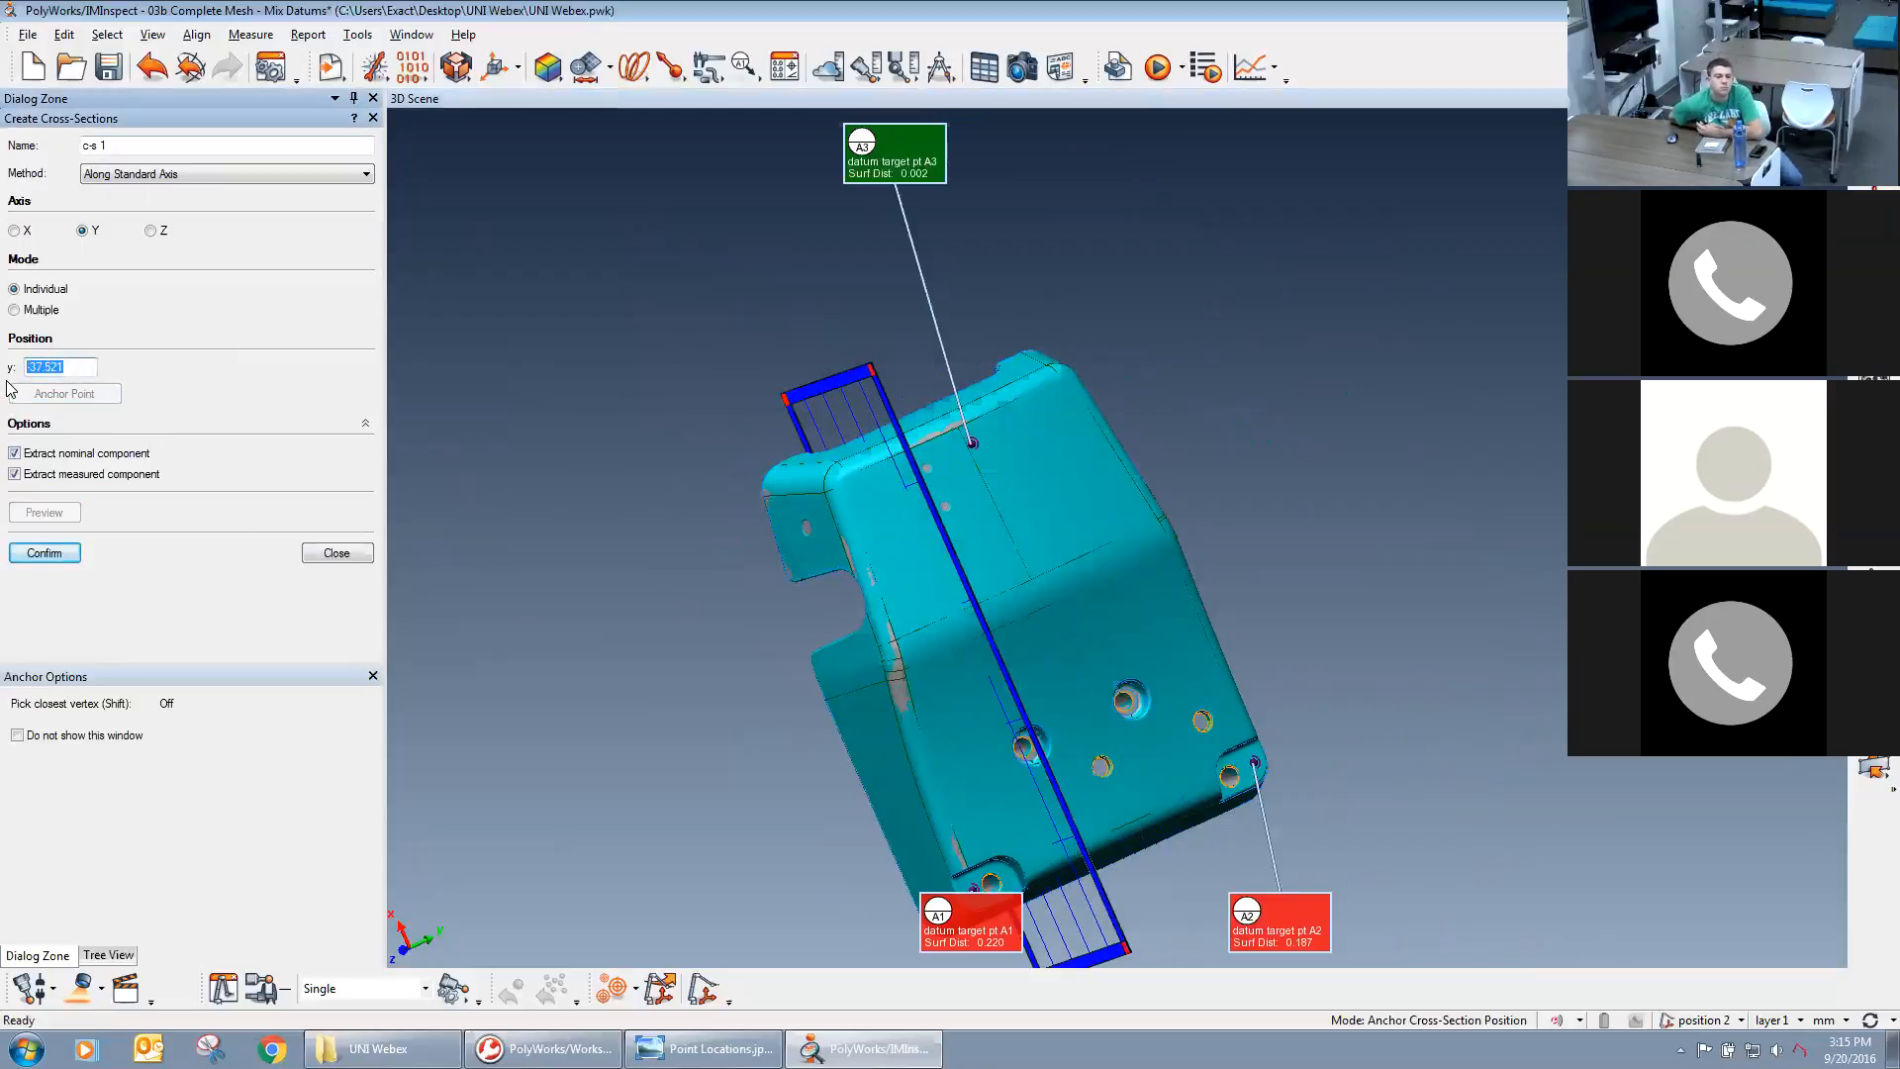
{"action": "type", "text": "0"}
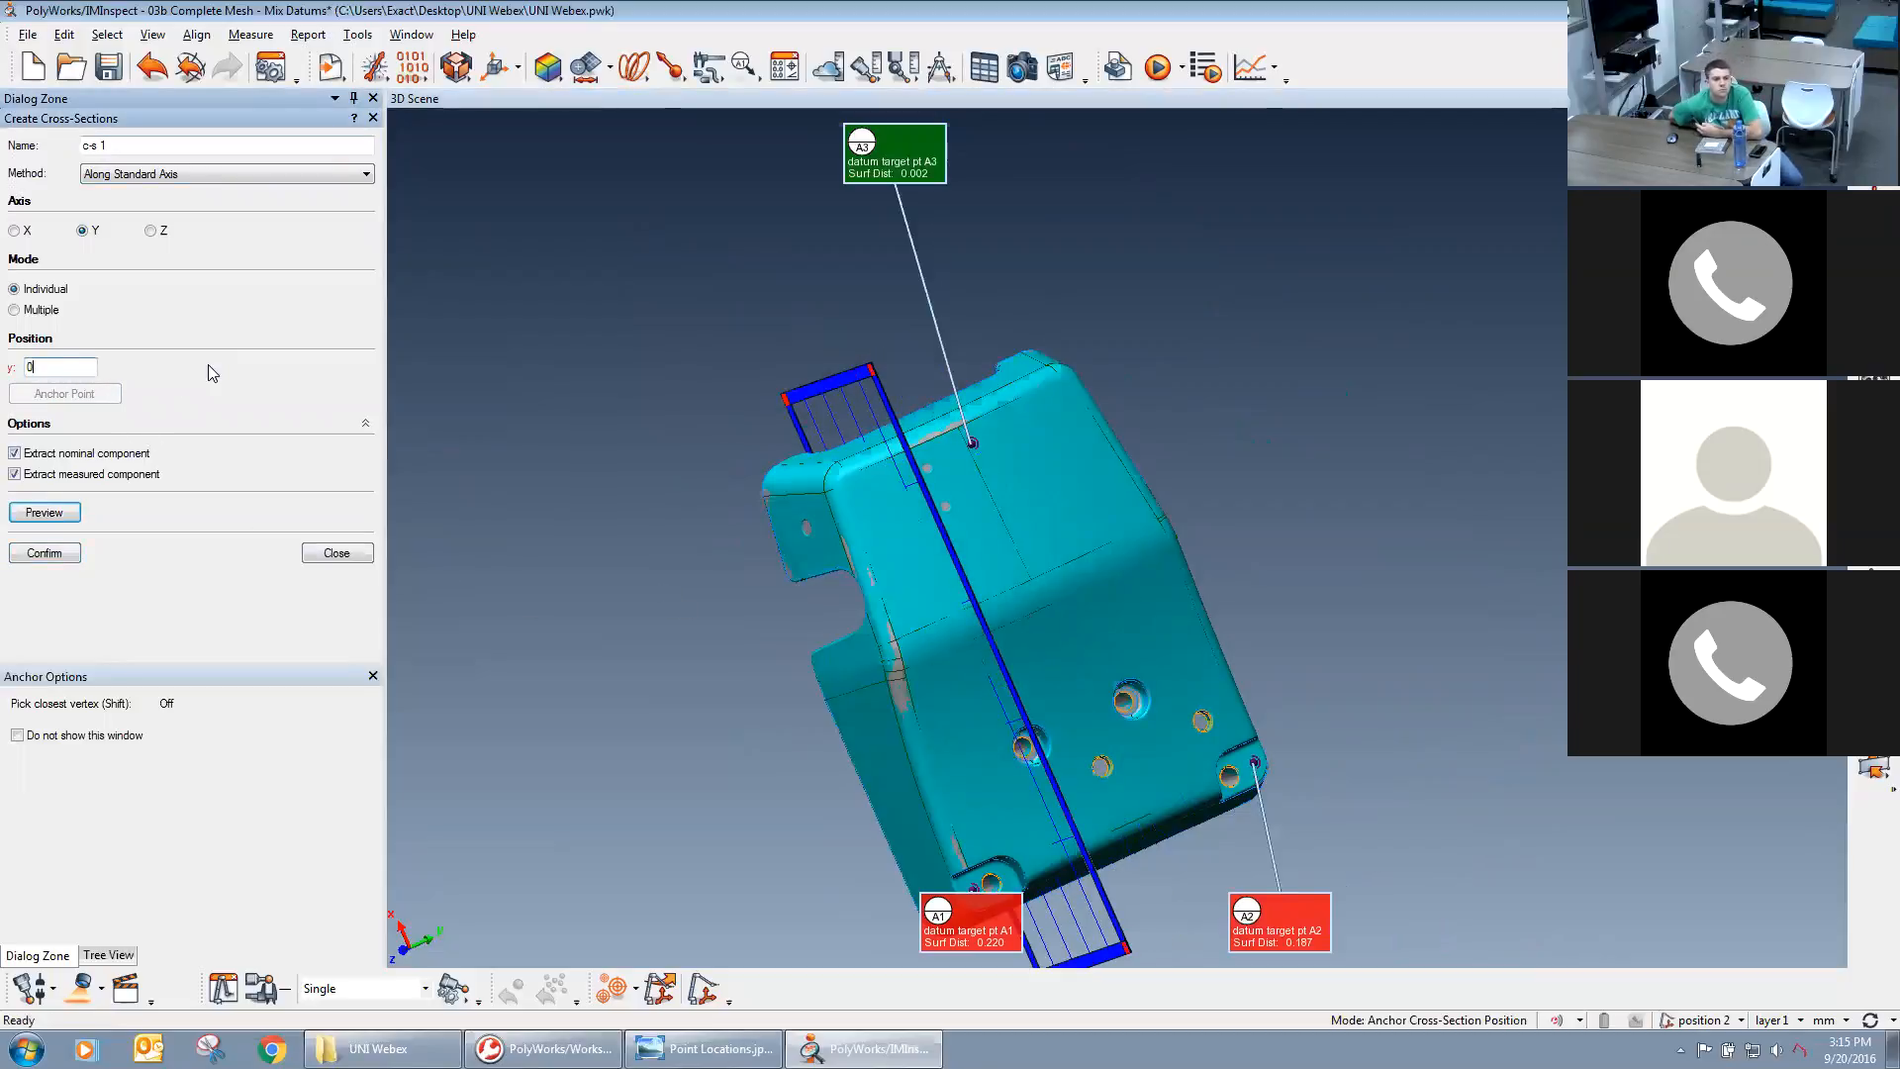
{"action": "key", "text": "Return"}
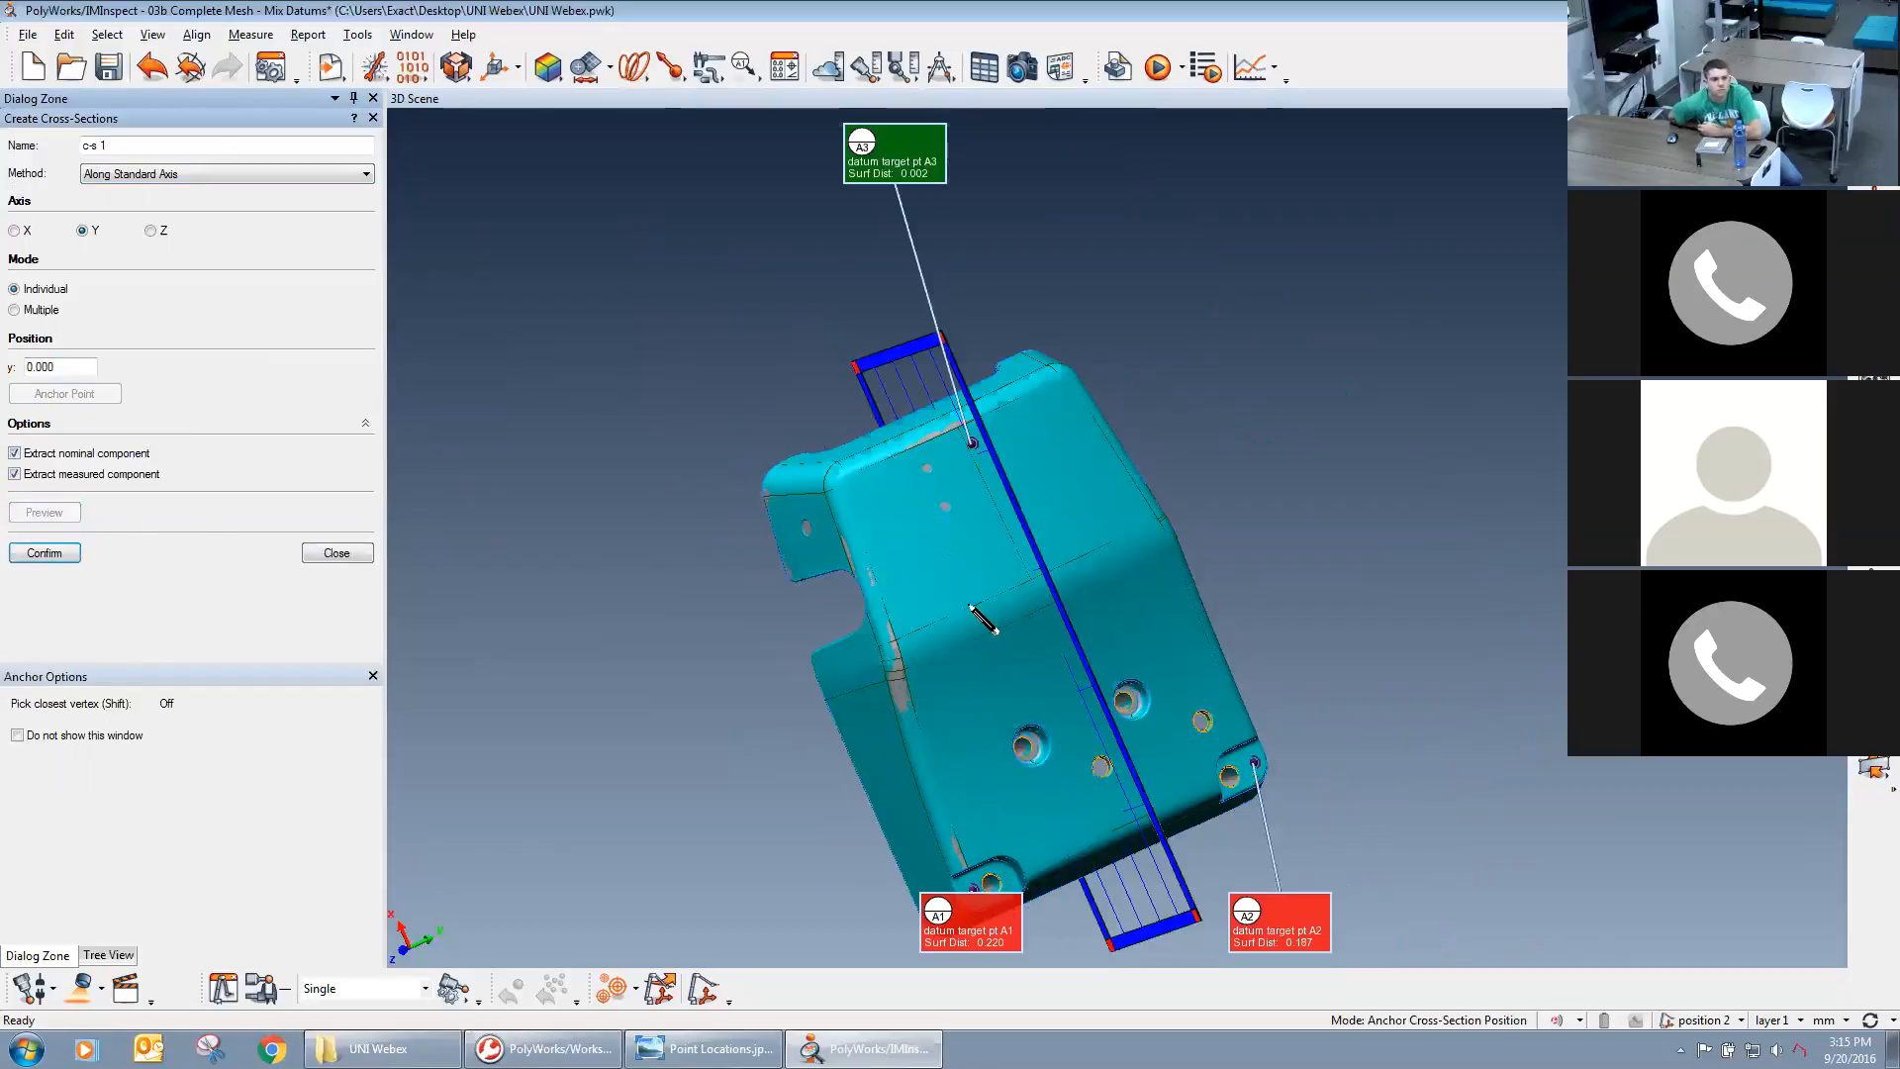
{"action": "left_click", "coordinate": [75, 557]}
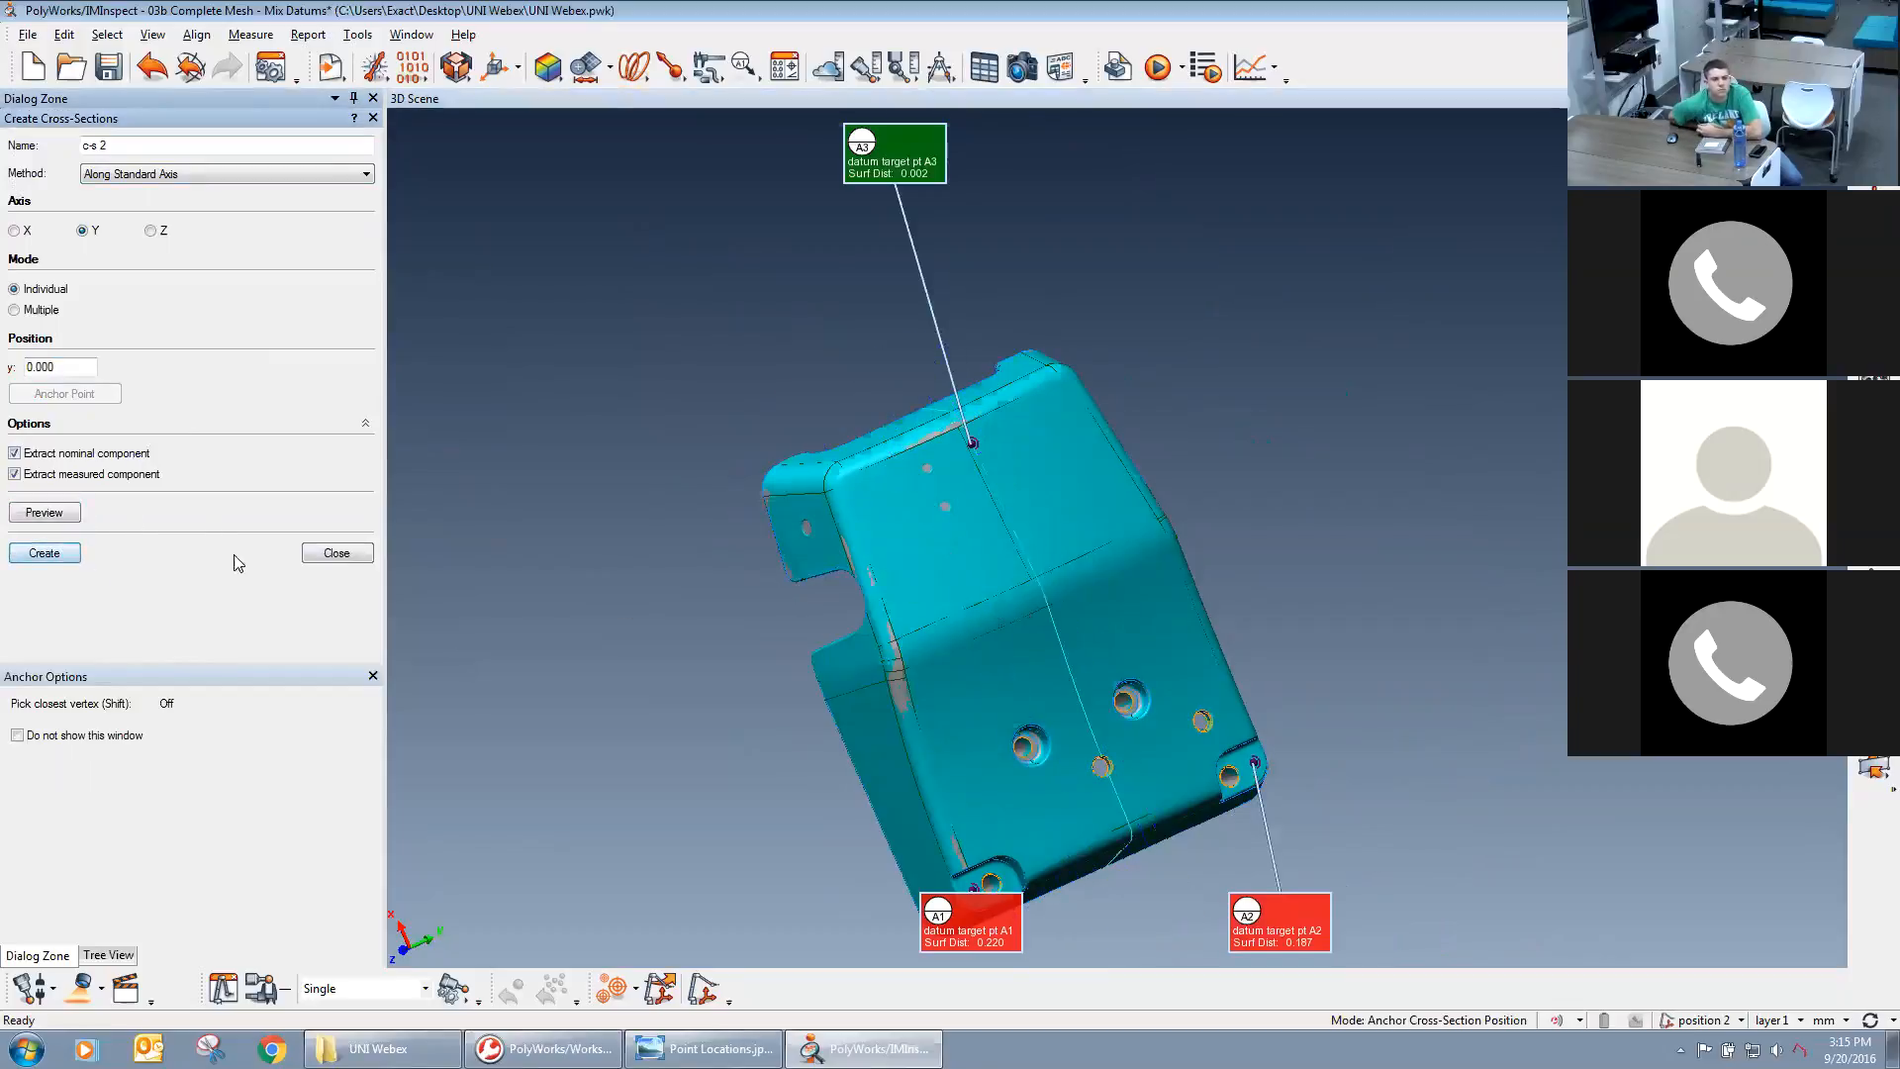
{"action": "left_click", "coordinate": [318, 555]}
Hide the Sample Casting.igs reference and mesh 1 so only the cross-section profile is displayed with the targets.
{"action": "mouse_move", "coordinate": [966, 634]}
{"action": "left_mouse_down"}
{"action": "mouse_move", "coordinate": [1115, 564]}
{"action": "mouse_move", "coordinate": [1247, 594]}
{"action": "mouse_move", "coordinate": [1455, 490]}
{"action": "left_mouse_up"}
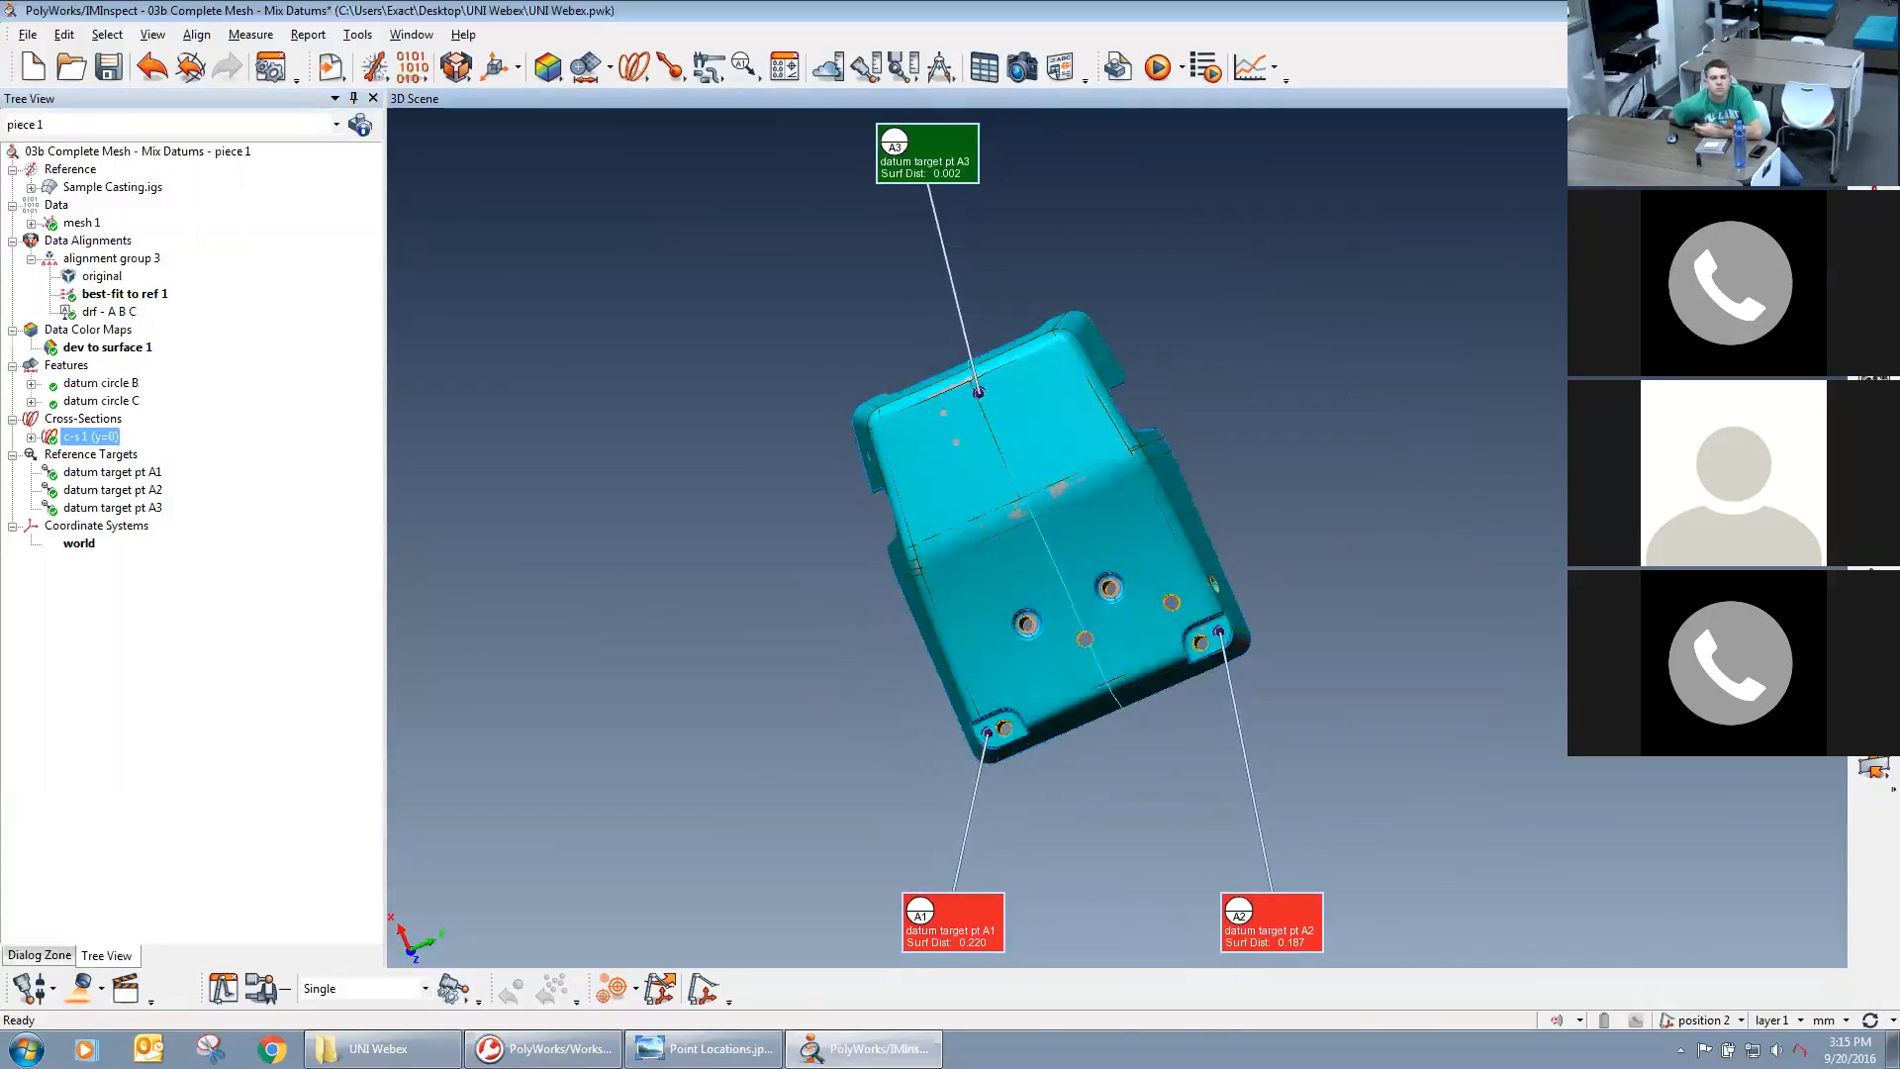
{"action": "middle_click", "coordinate": [77, 190]}
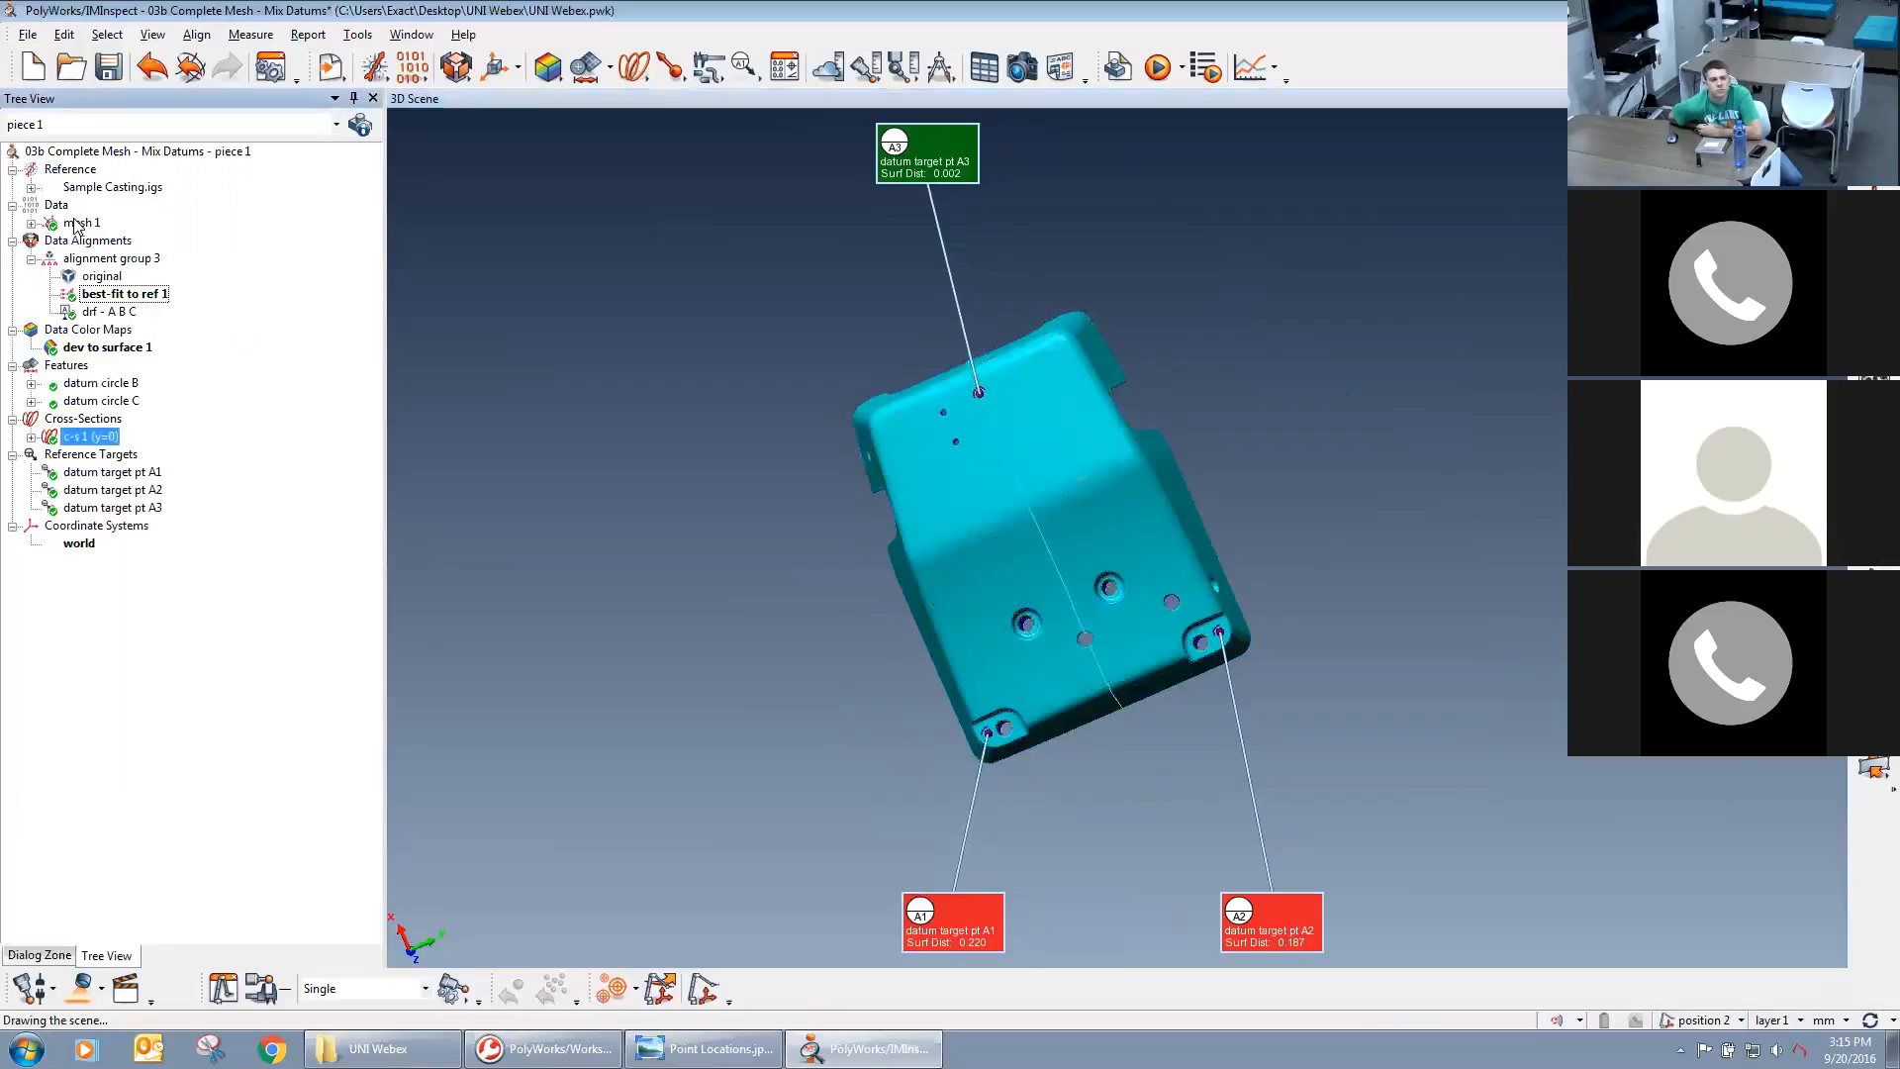
{"action": "middle_click", "coordinate": [76, 223]}
{"action": "middle_click", "coordinate": [83, 190]}
{"action": "middle_click", "coordinate": [86, 191]}
Examine the nominal and measured cross-section curves along the casting's end wall.
{"action": "right_click_drag", "start_coordinate": [1147, 702], "coordinate": [1150, 596]}
{"action": "mouse_move", "coordinate": [1151, 602]}
{"action": "left_mouse_down"}
{"action": "mouse_move", "coordinate": [1093, 624]}
{"action": "mouse_move", "coordinate": [1089, 760]}
{"action": "mouse_move", "coordinate": [1154, 727]}
{"action": "mouse_move", "coordinate": [1148, 631]}
{"action": "left_mouse_up"}
{"action": "middle_click_drag", "start_coordinate": [1148, 630], "coordinate": [1259, 490]}
{"action": "left_click_drag", "start_coordinate": [1259, 490], "coordinate": [1167, 708]}
{"action": "right_click_drag", "start_coordinate": [1167, 708], "coordinate": [1185, 159]}
{"action": "right_click_drag", "start_coordinate": [1162, 650], "coordinate": [1174, 559]}
{"action": "middle_click_drag", "start_coordinate": [1039, 608], "coordinate": [122, 369]}
{"action": "middle_click_drag", "start_coordinate": [1044, 672], "coordinate": [938, 253]}
{"action": "right_click_drag", "start_coordinate": [1077, 685], "coordinate": [1045, 633]}
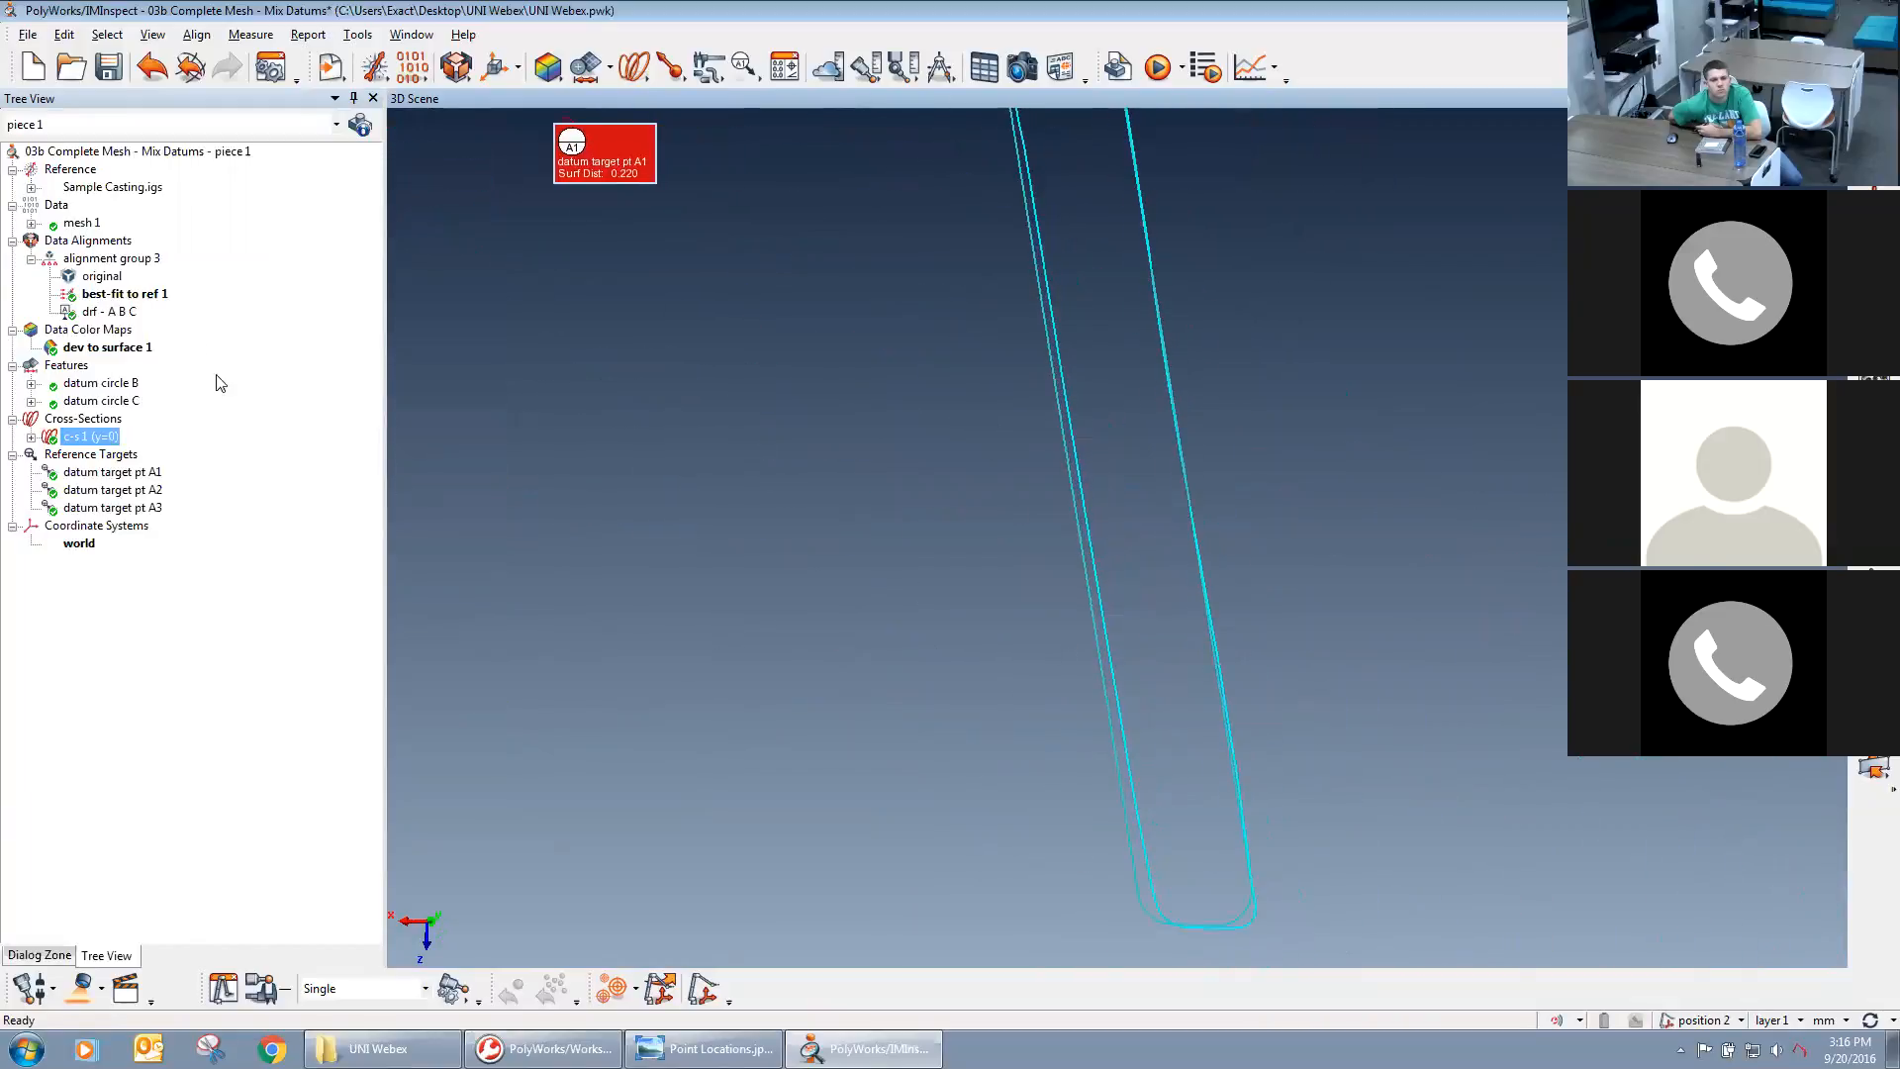
Change the display color of mesh 1 to orange to distinguish the measured curve from the nominal one.
{"action": "double_click", "coordinate": [79, 223]}
{"action": "left_click", "coordinate": [353, 172]}
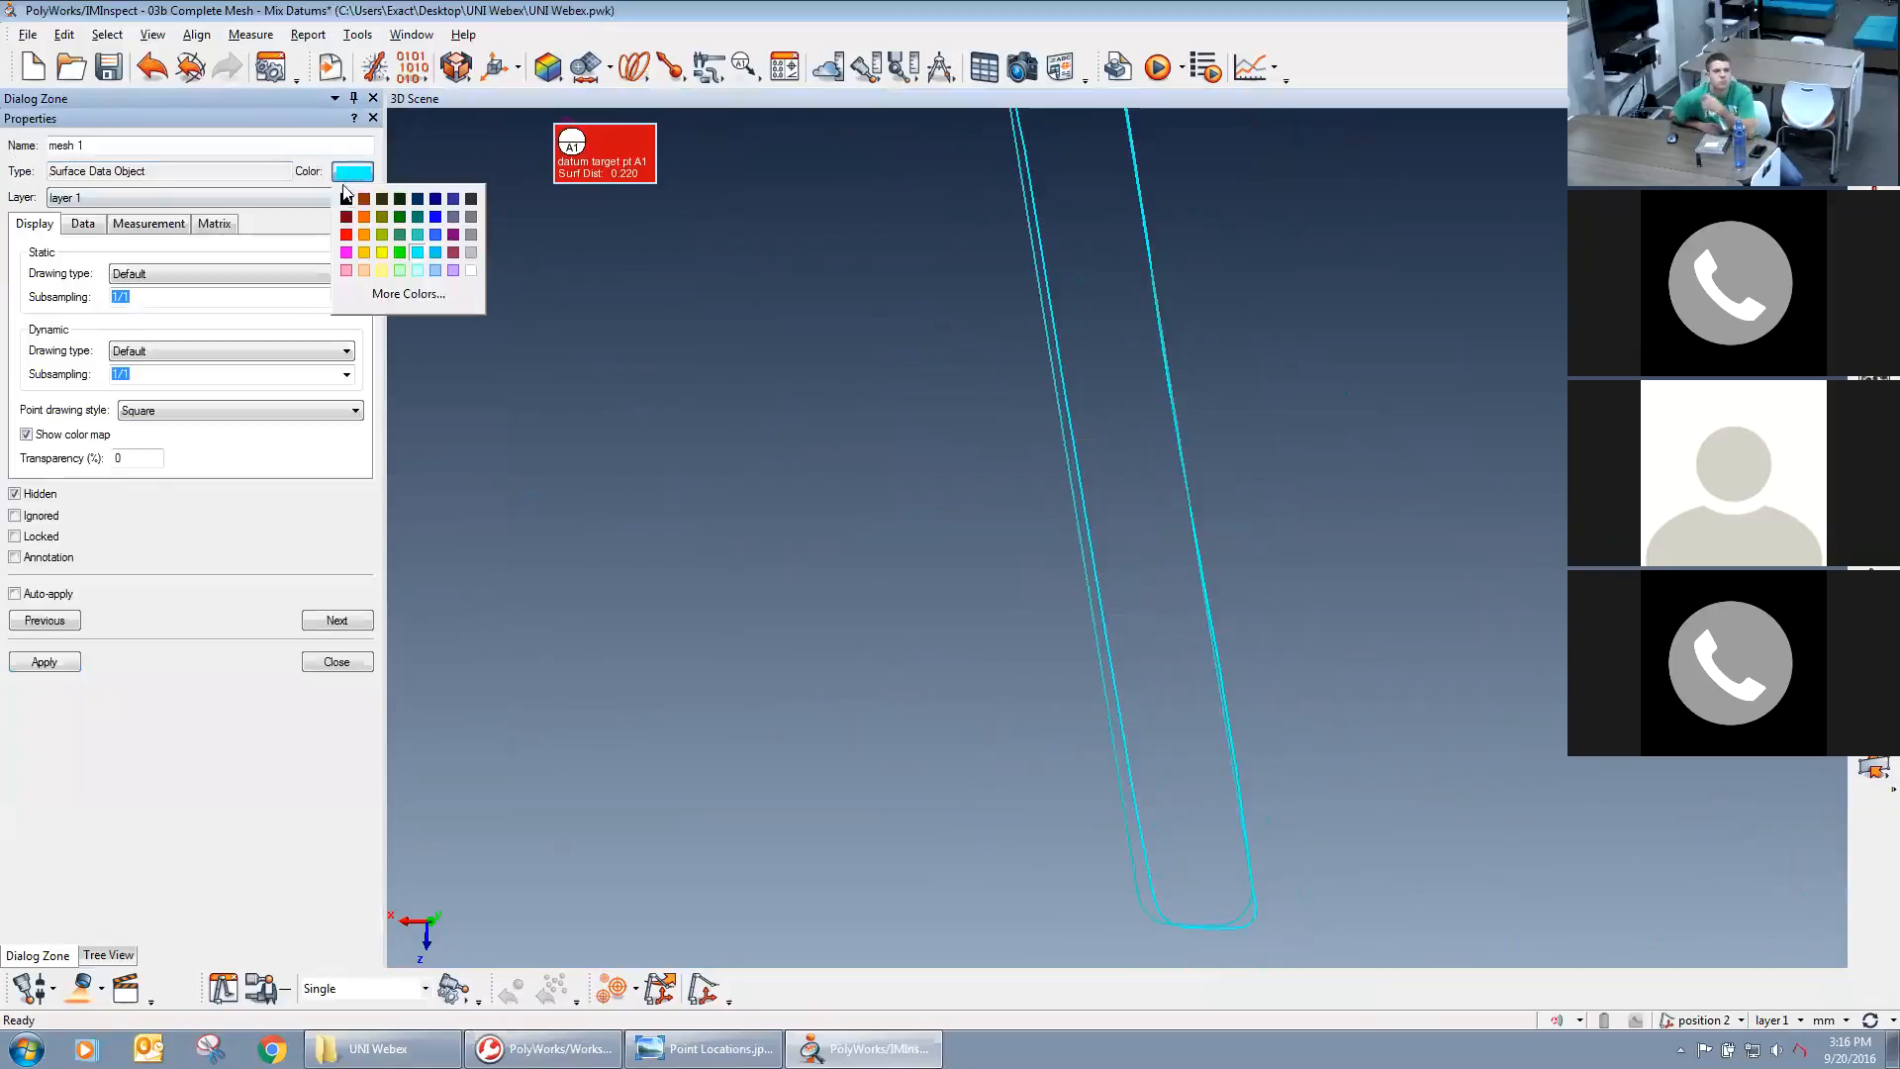
{"action": "left_click", "coordinate": [363, 219]}
{"action": "left_click", "coordinate": [315, 663]}
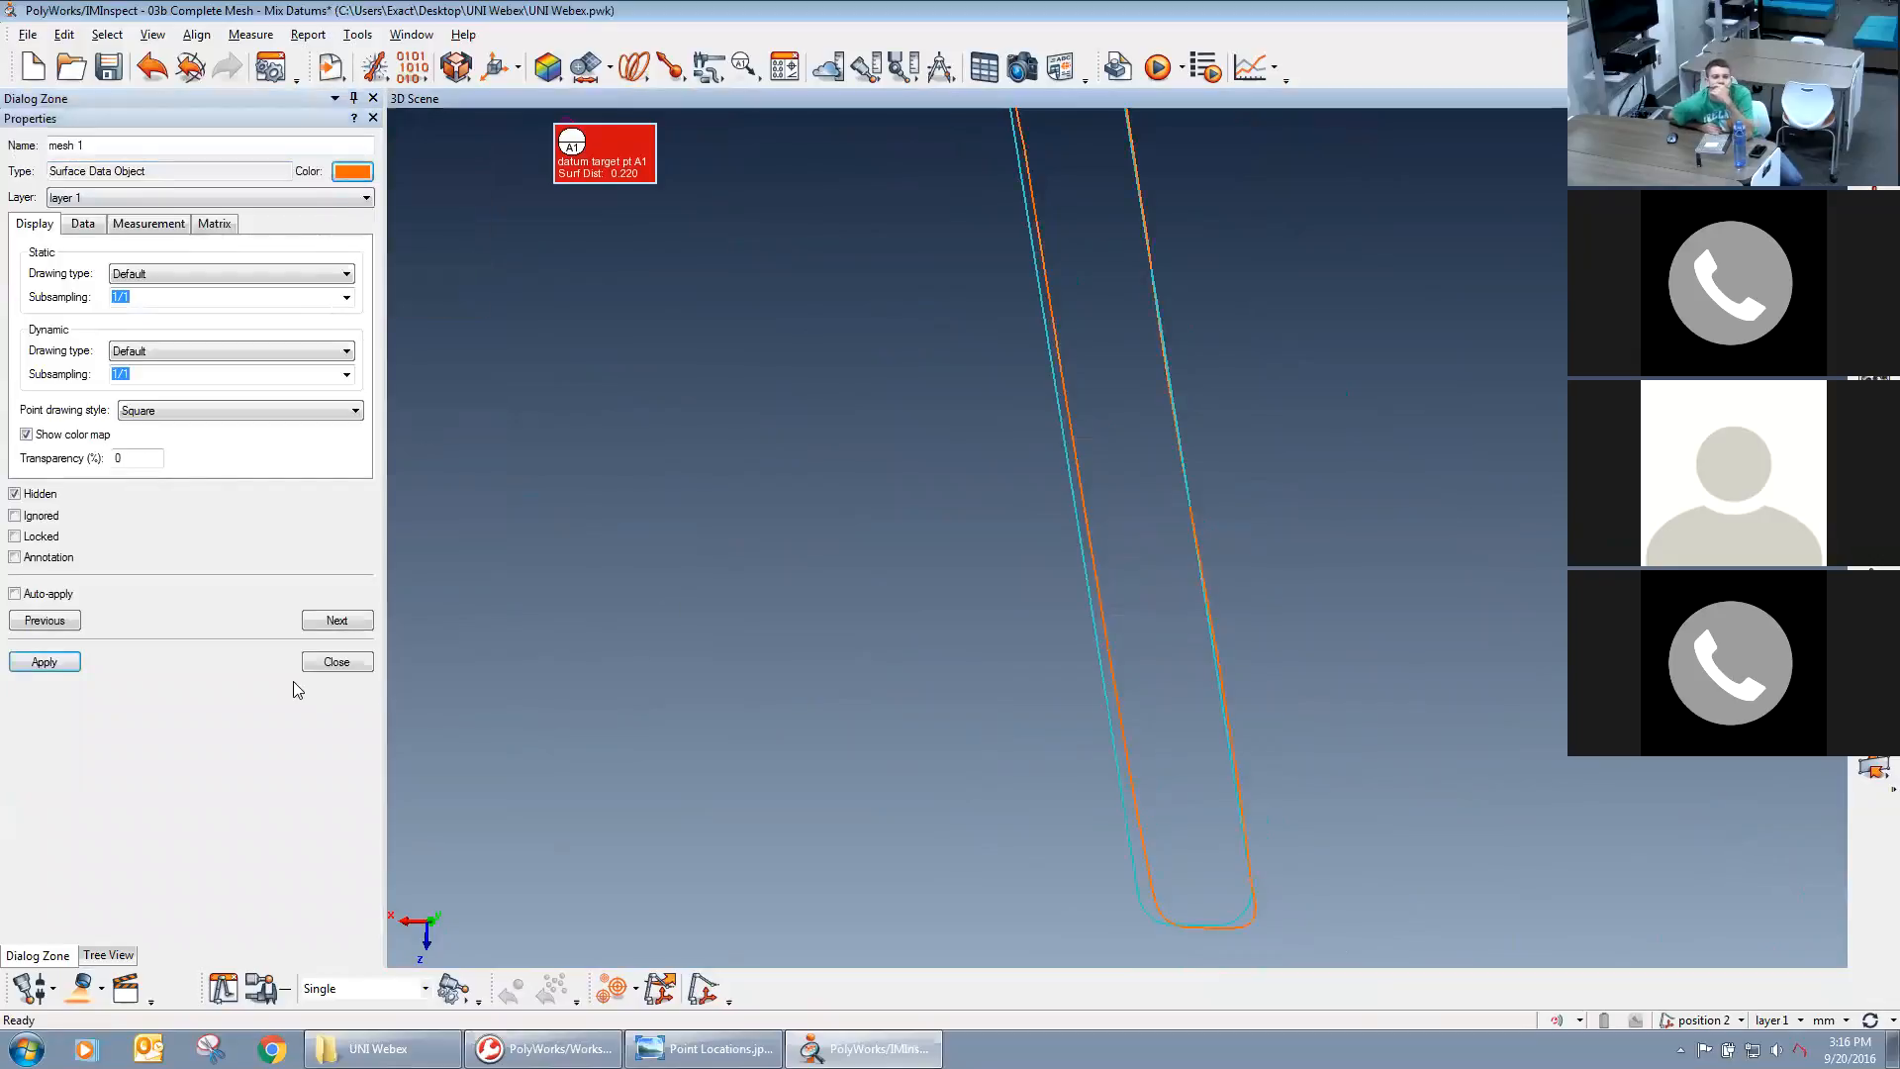
{"action": "middle_click_drag", "start_coordinate": [1008, 807], "coordinate": [1038, 796]}
{"action": "right_click_drag", "start_coordinate": [1037, 521], "coordinate": [1178, 525]}
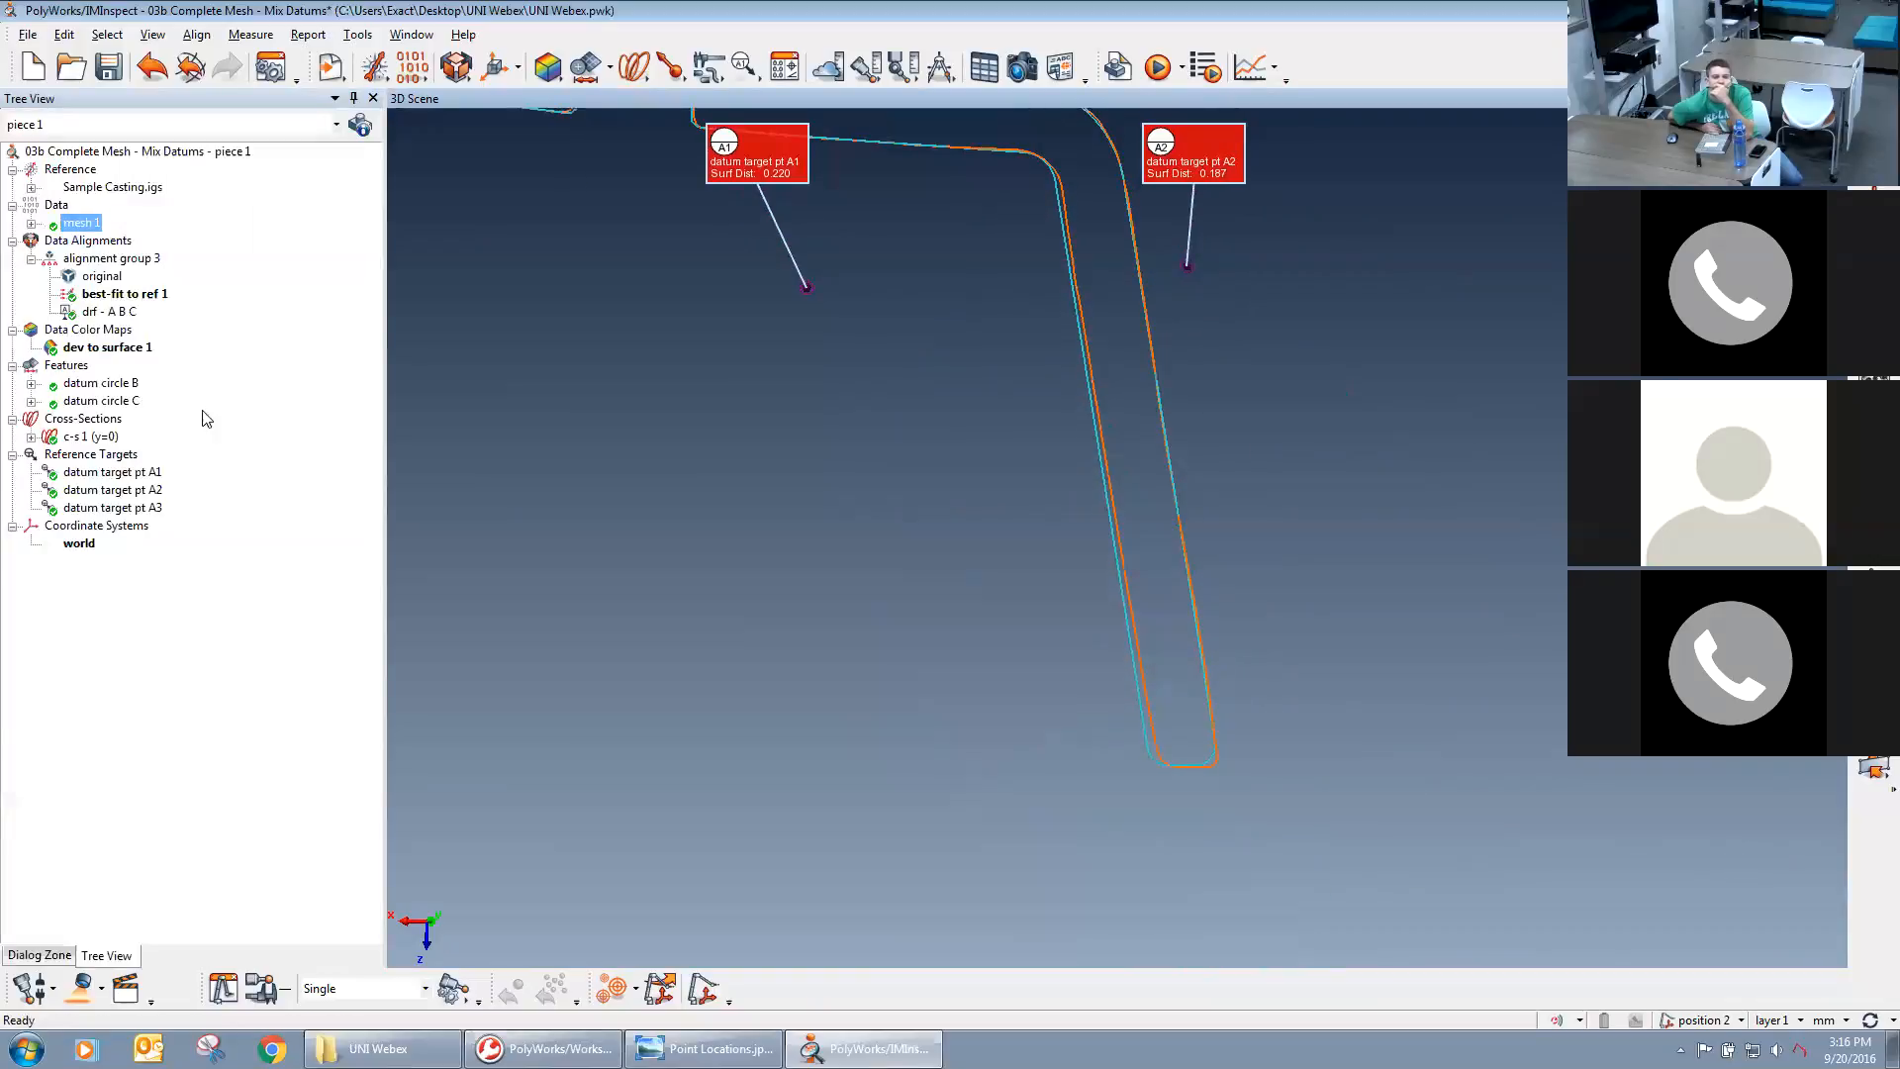
Hide the reference target annotations, display the color-mapped deviations on the cross-section and examine them along its profile.
{"action": "middle_click", "coordinate": [105, 456]}
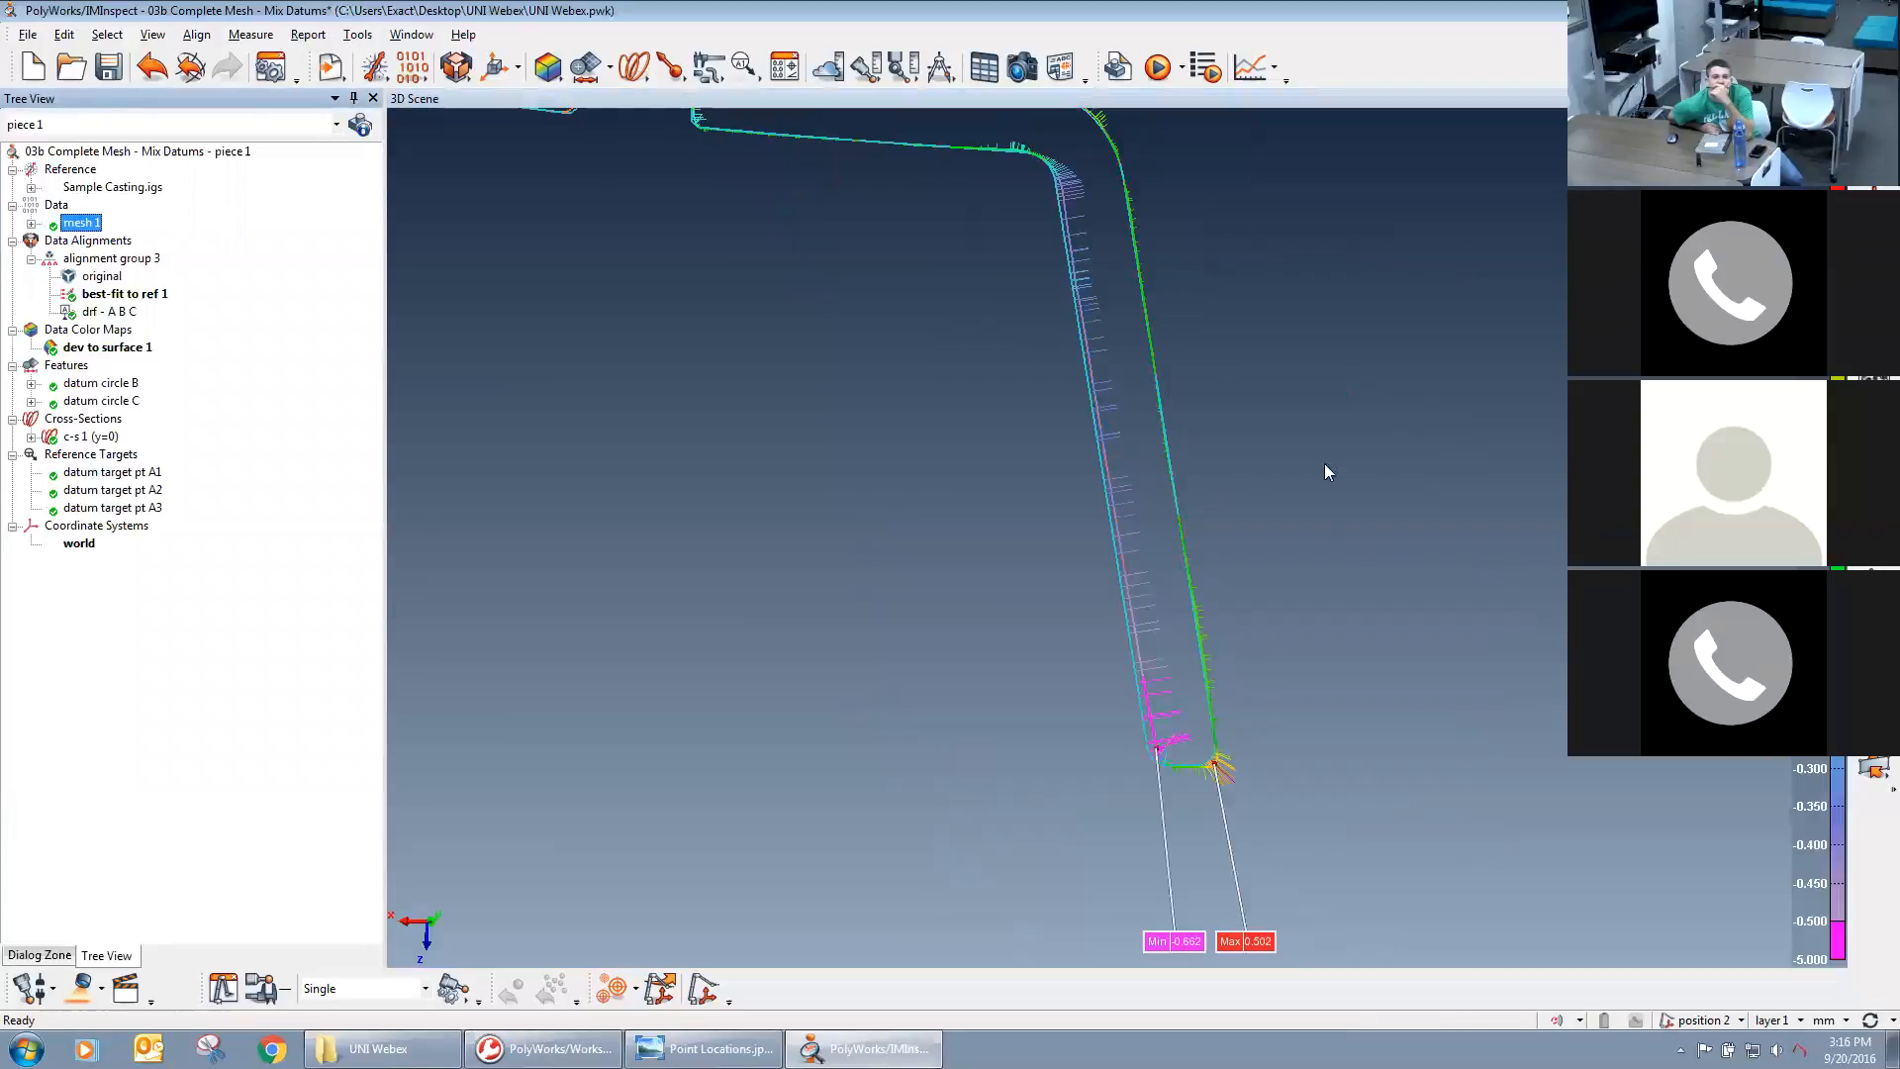
{"action": "scroll", "coordinate": [1264, 434], "scroll_direction": "down", "scroll_amount": 3}
{"action": "middle_click_drag", "start_coordinate": [1316, 503], "coordinate": [1360, 544]}
{"action": "left_click_drag", "start_coordinate": [1360, 544], "coordinate": [920, 547]}
{"action": "middle_click_drag", "start_coordinate": [920, 547], "coordinate": [1030, 534]}
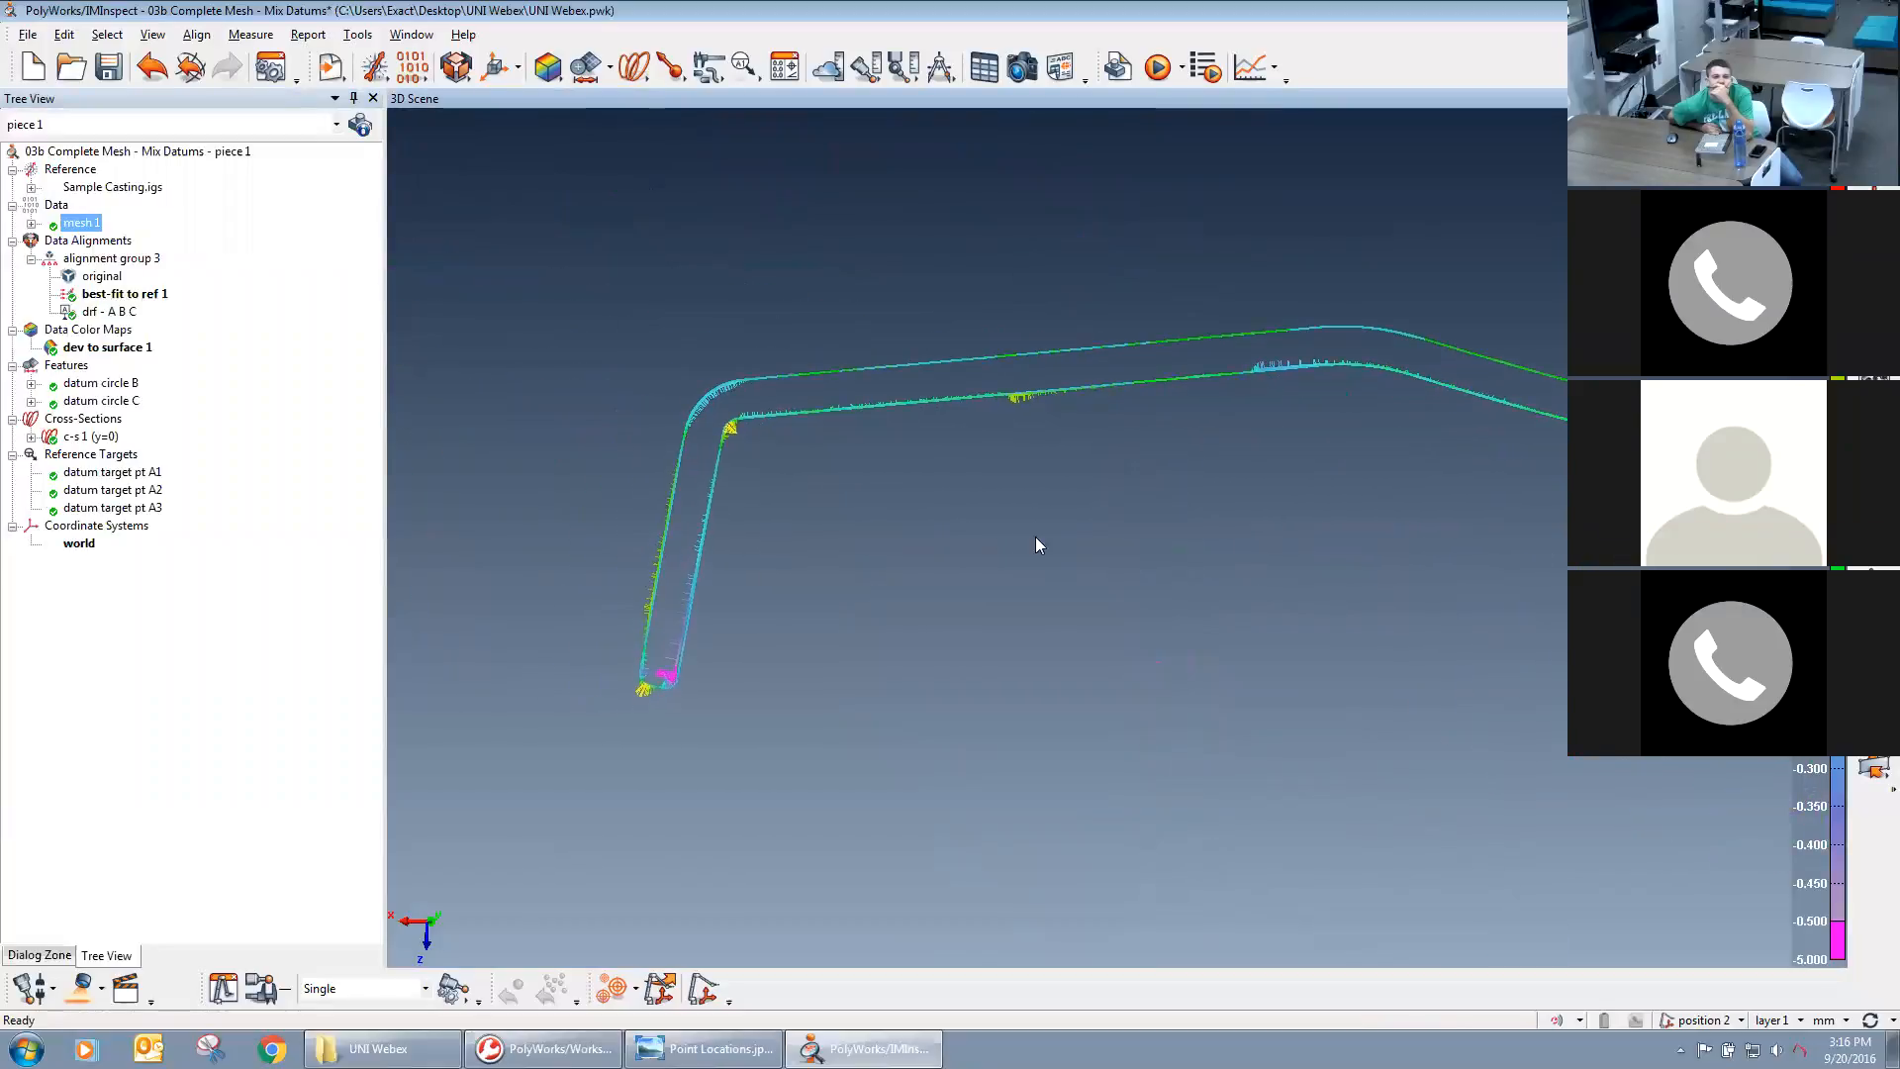
{"action": "left_click_drag", "start_coordinate": [1285, 562], "coordinate": [1206, 609]}
{"action": "middle_click_drag", "start_coordinate": [1259, 618], "coordinate": [1146, 720]}
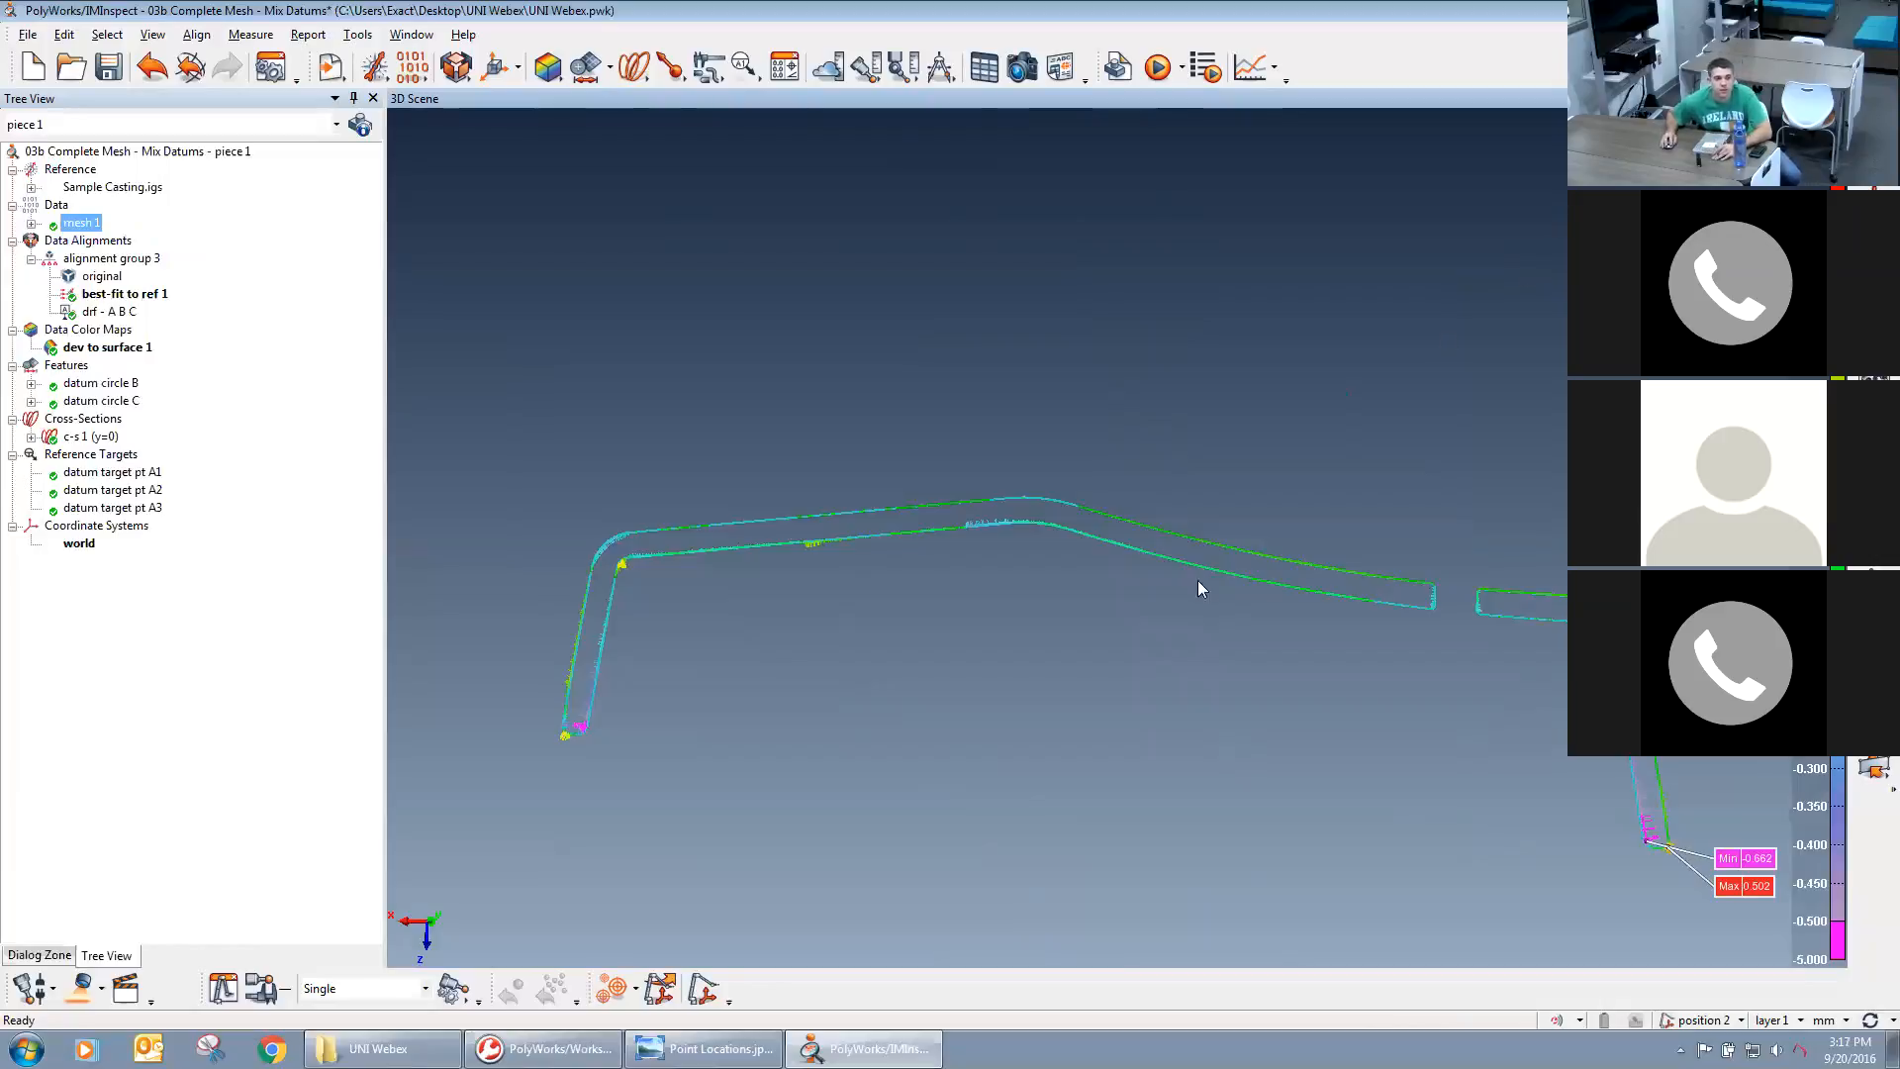
Switch to the PolyWorks Workspace Manager.
{"action": "left_click", "coordinate": [543, 1049]}
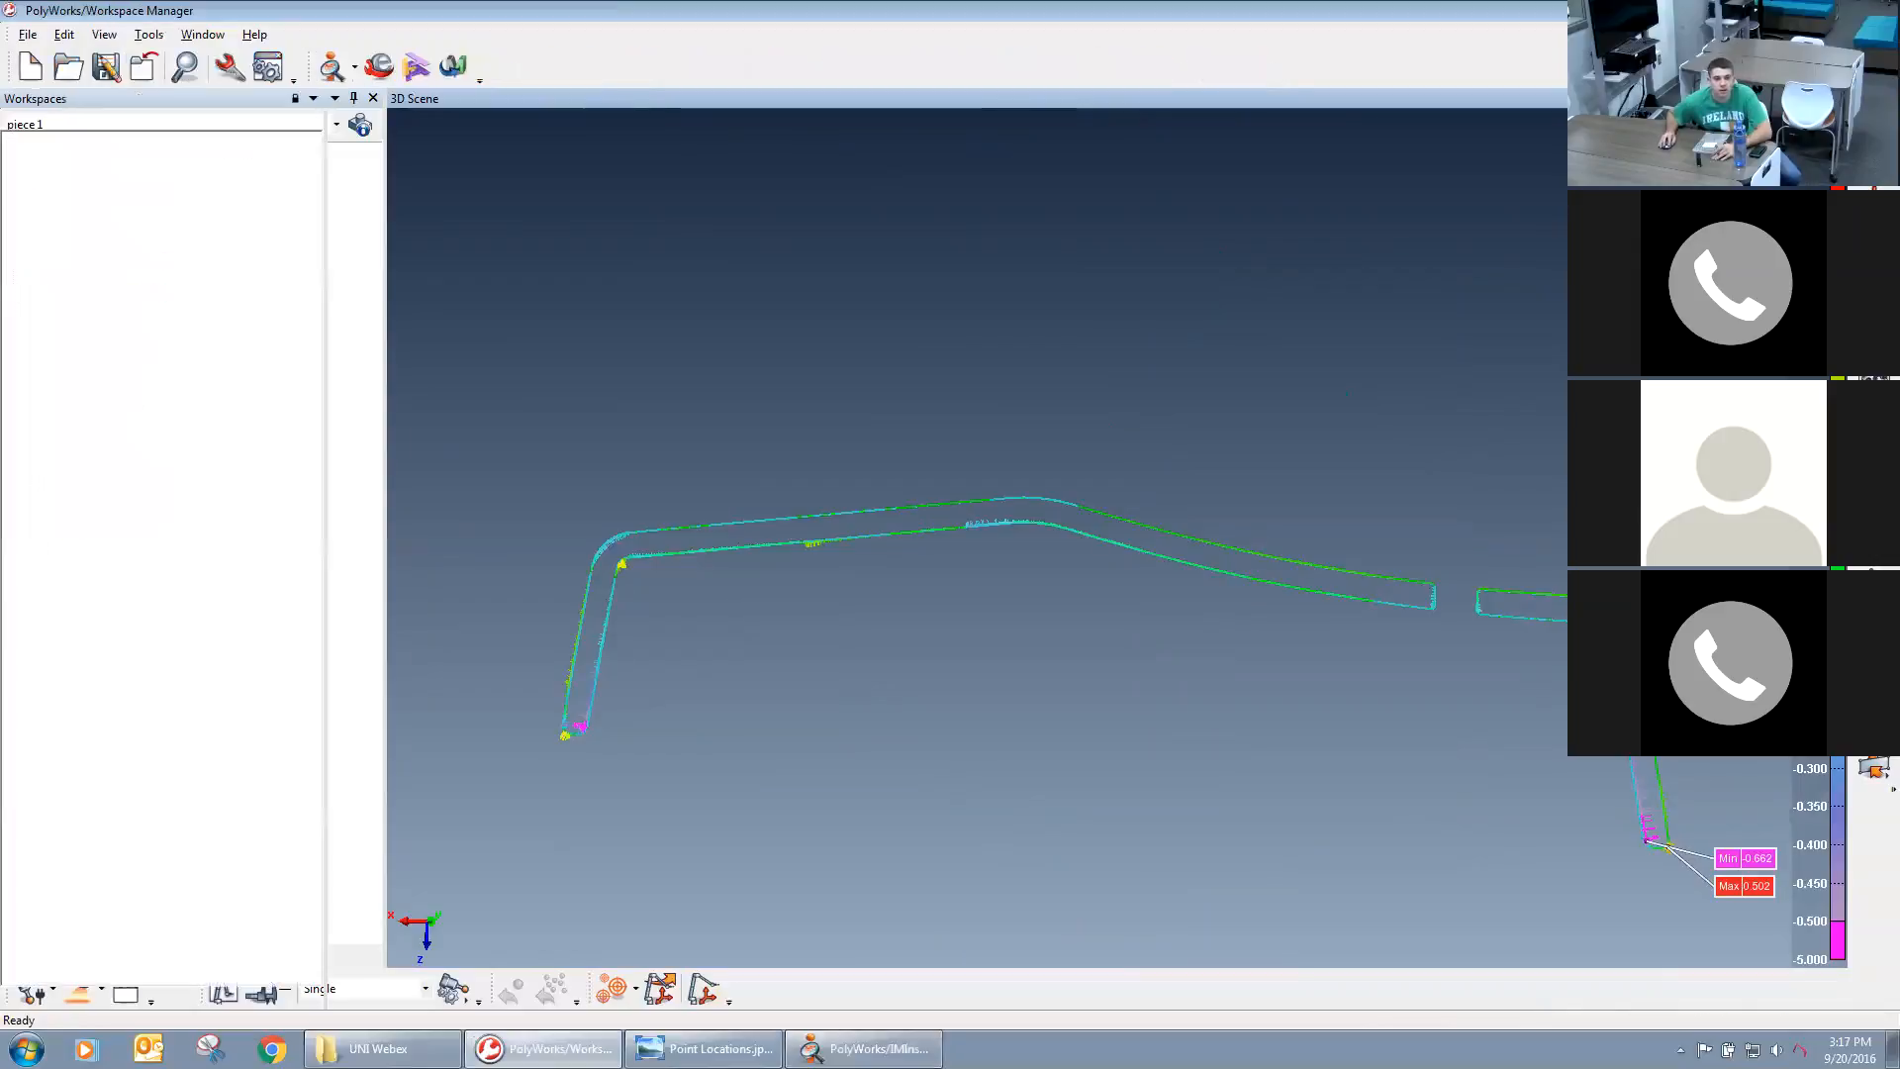